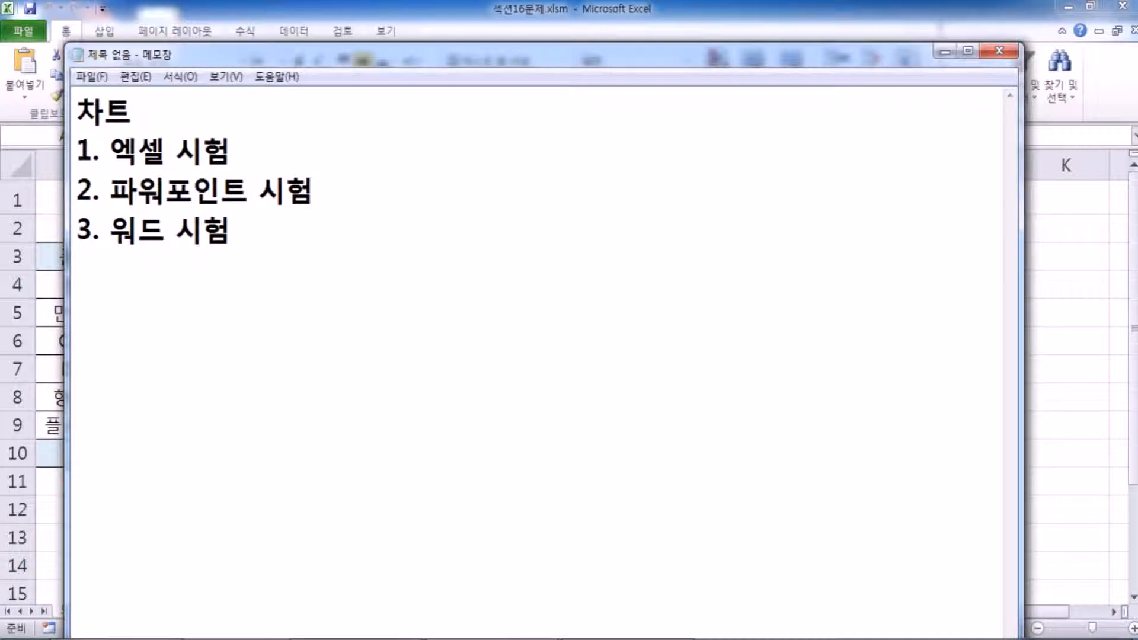
Add the line "자료들의 내용을 숫자로 보여주는 것 > 비교 분석, 시각화" below the exam list in the note, after a blank line.
key("Return")
type("자료들의 ")
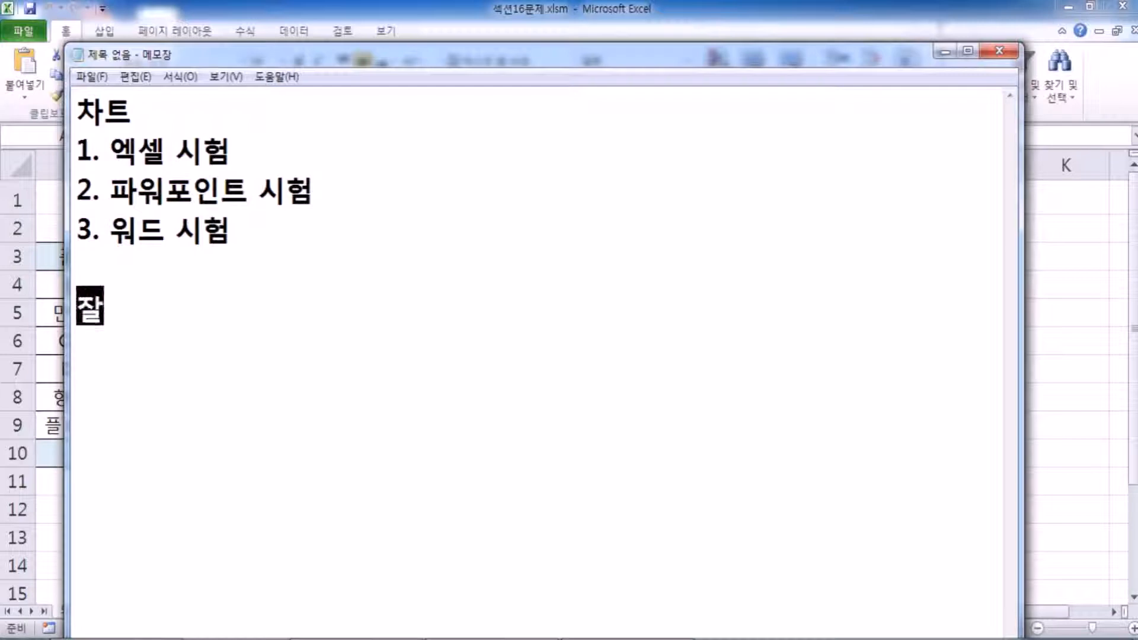
type("내용을 숫잘")
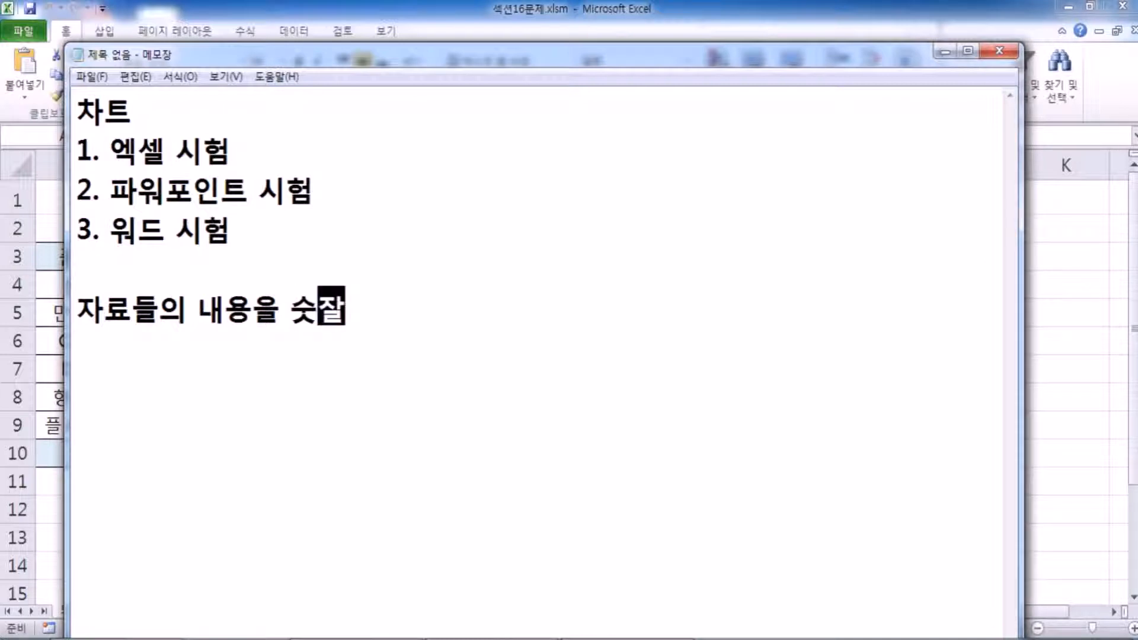
type("로 보여준")
type("는 것 > ")
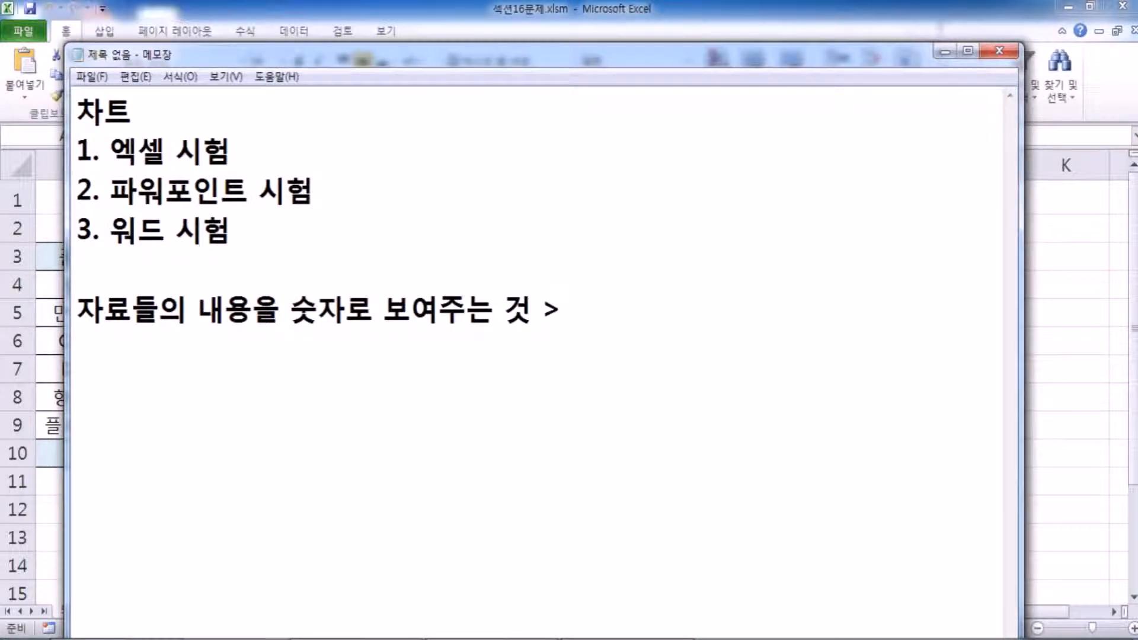
type("ㅂ비교 분석, 시ㄱ")
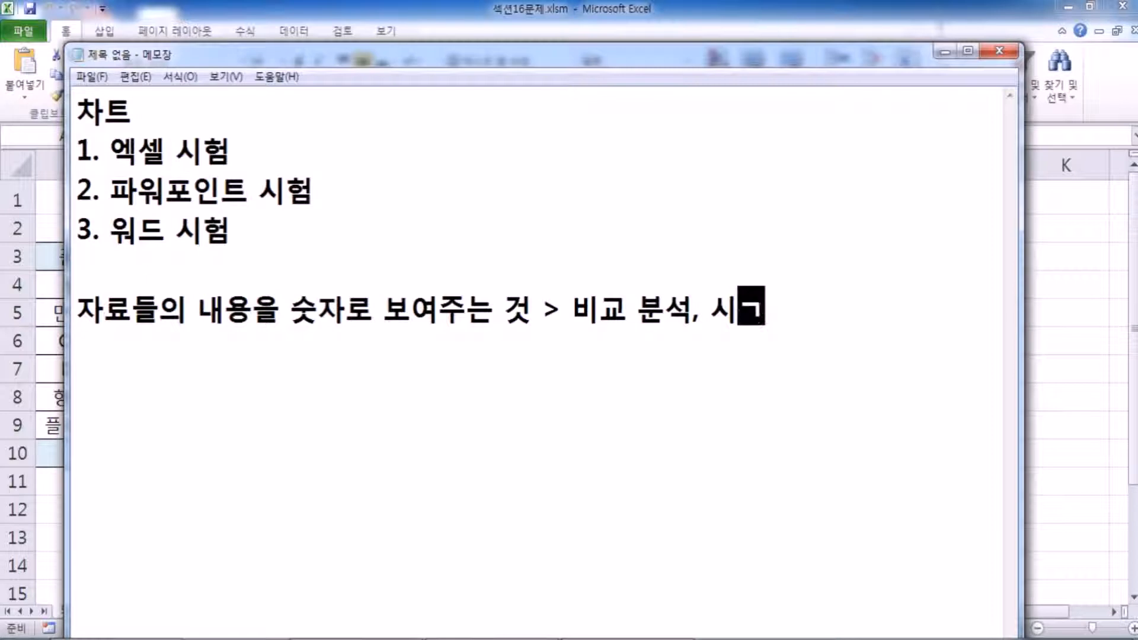
type("각화")
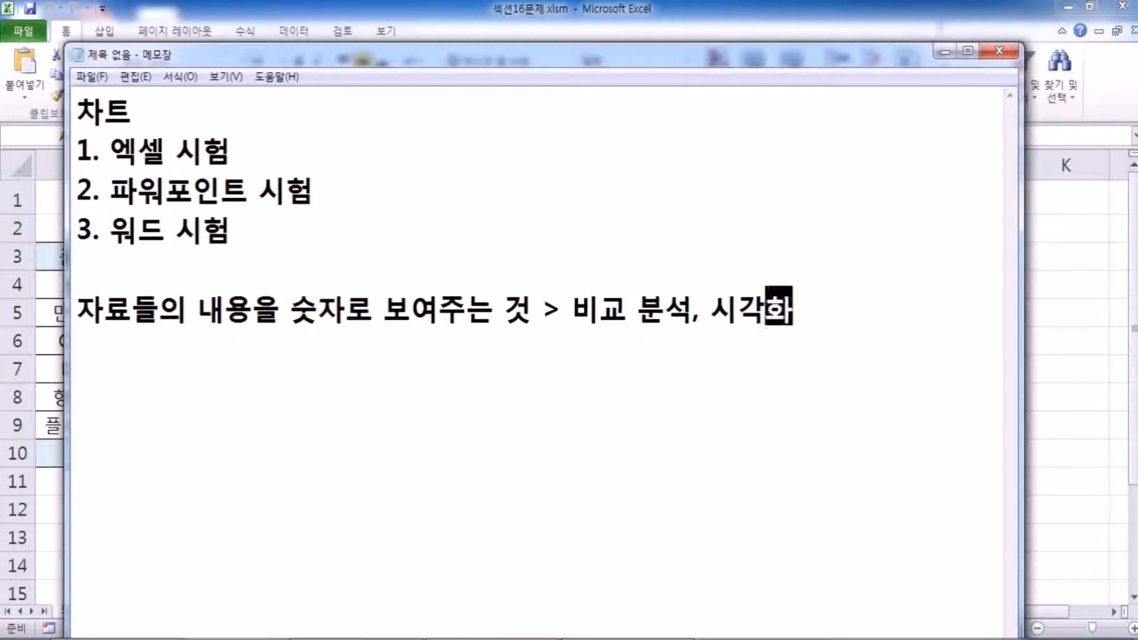
Switch to Excel and examine the 품명, 수량 and 생산비용 data in the 7월 문구 생산현황 table.
left_click(1068, 318)
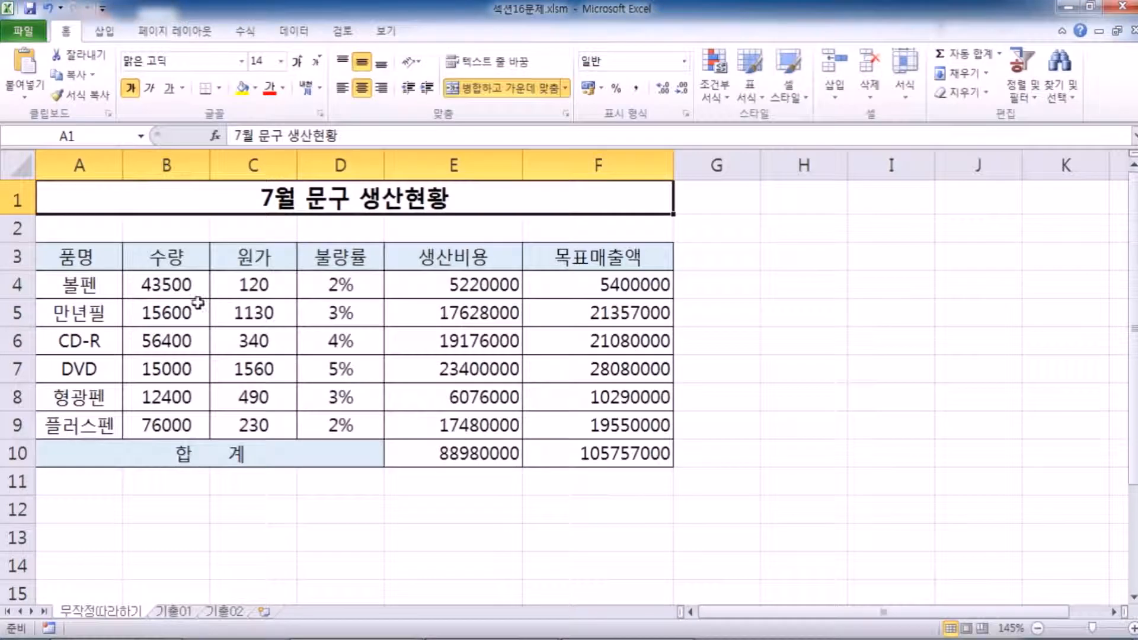
left_click_drag(101, 256, 172, 425)
left_click_drag(471, 284, 474, 424)
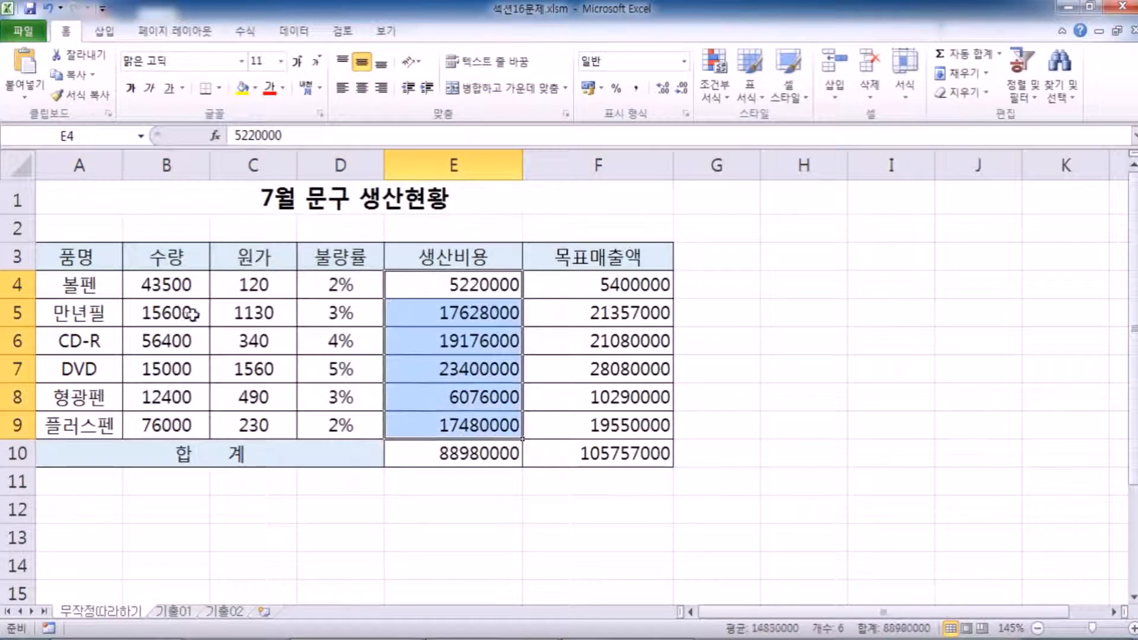
left_click(144, 285)
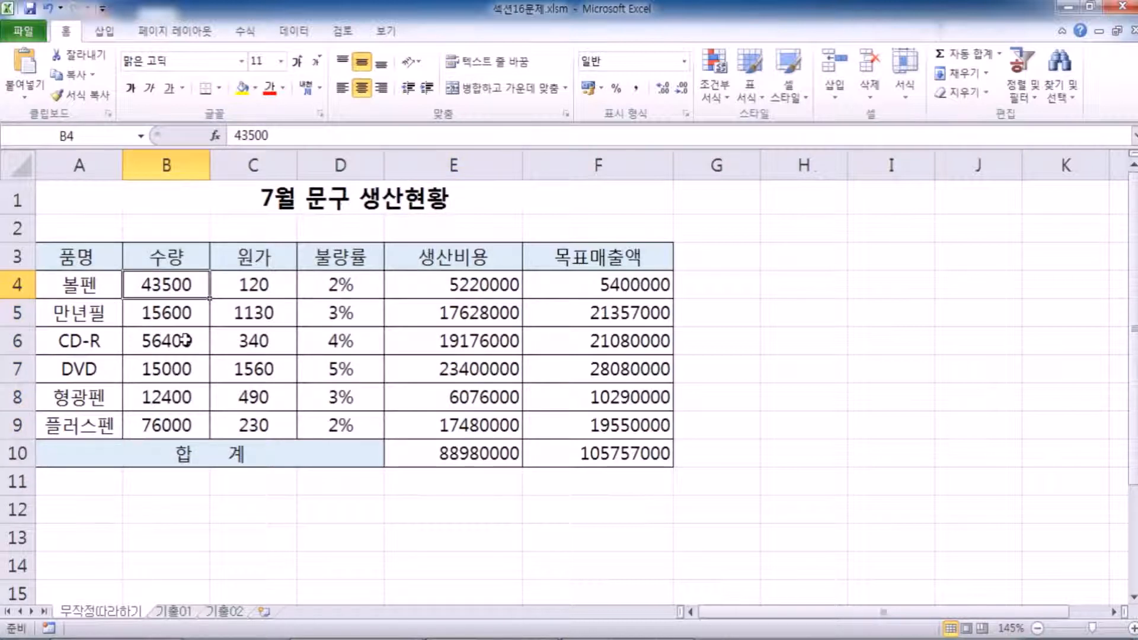
key("alt+Tab")
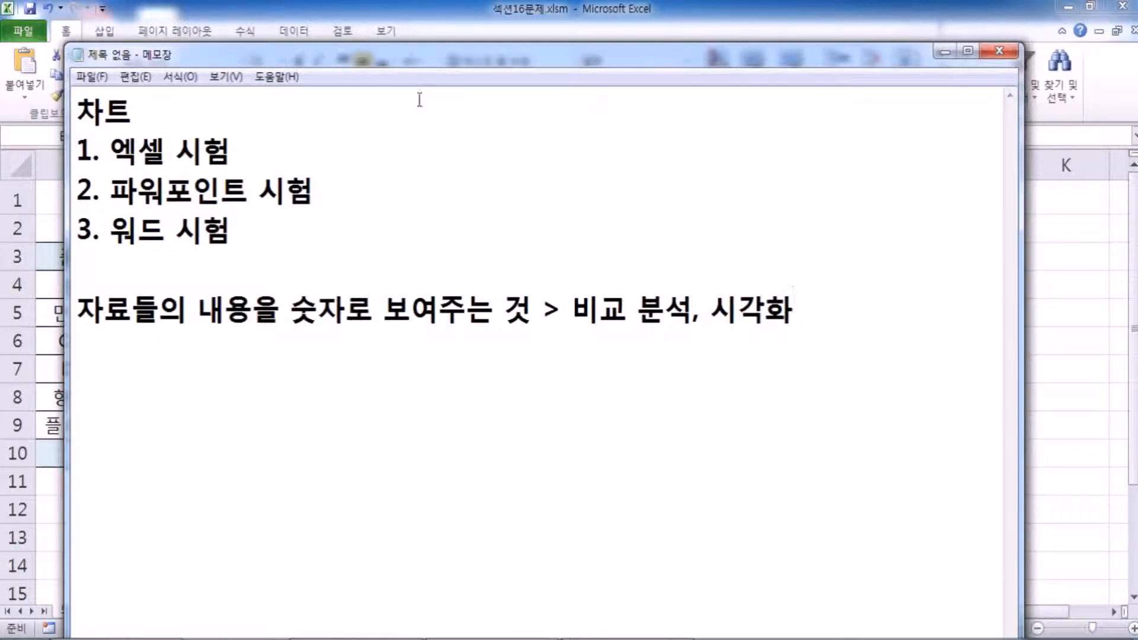
left_click(419, 21)
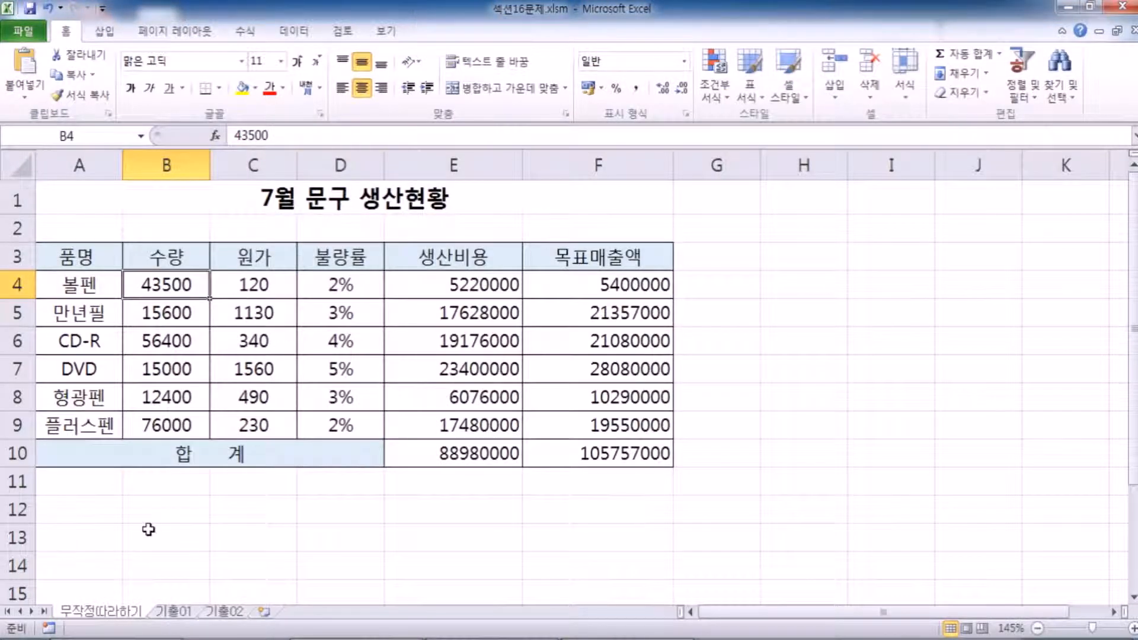
Mark out the empty range A14:E20 below the production table as the place for a chart.
scroll(203, 489, "down", 3)
left_click_drag(119, 302, 386, 490)
scroll(295, 451, "down", 2)
scroll(296, 450, "up", 3)
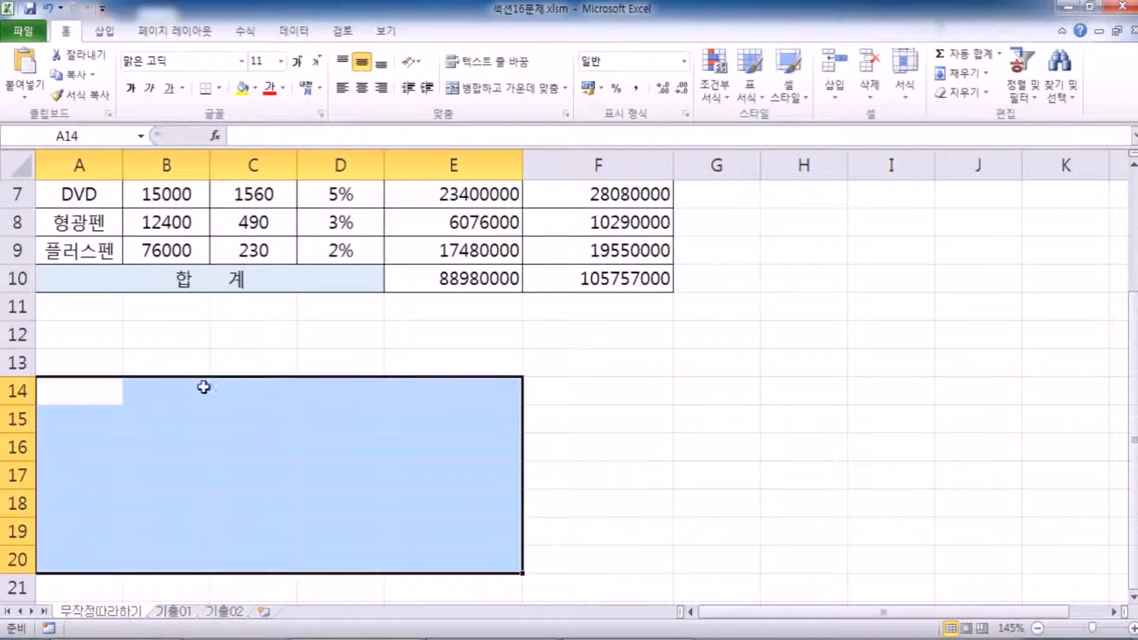
key("Right")
View the 중간 and 기말 column chart and its score table on the 기출01 sheet.
left_click(173, 611)
scroll(300, 436, "down", 5)
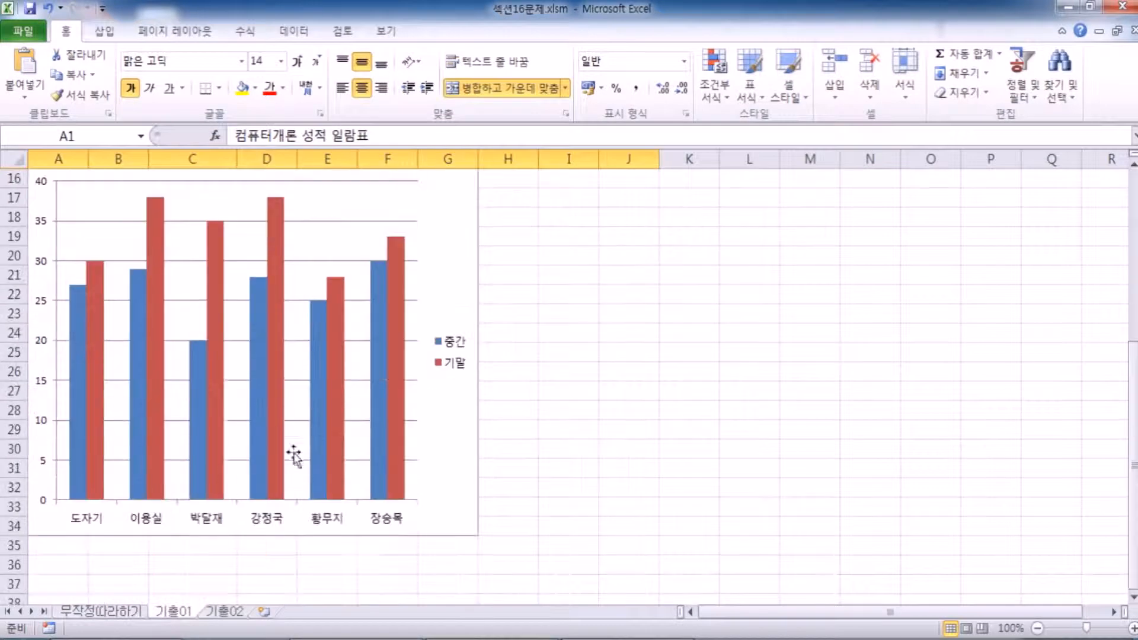
scroll(317, 432, "up", 3)
scroll(222, 402, "down", 2)
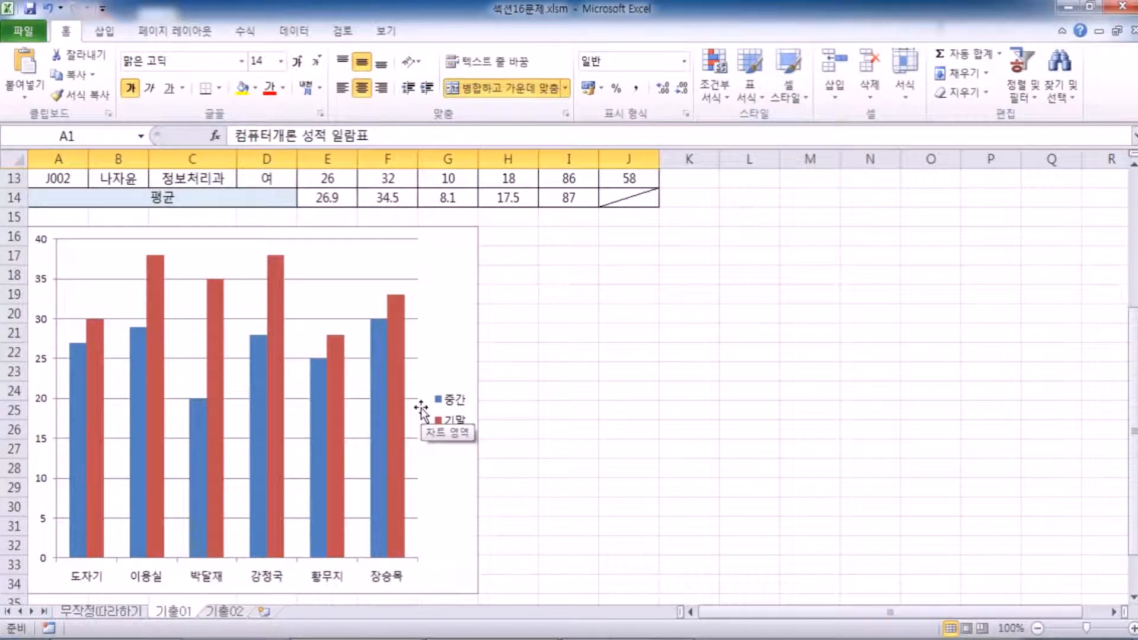
scroll(420, 409, "up", 4)
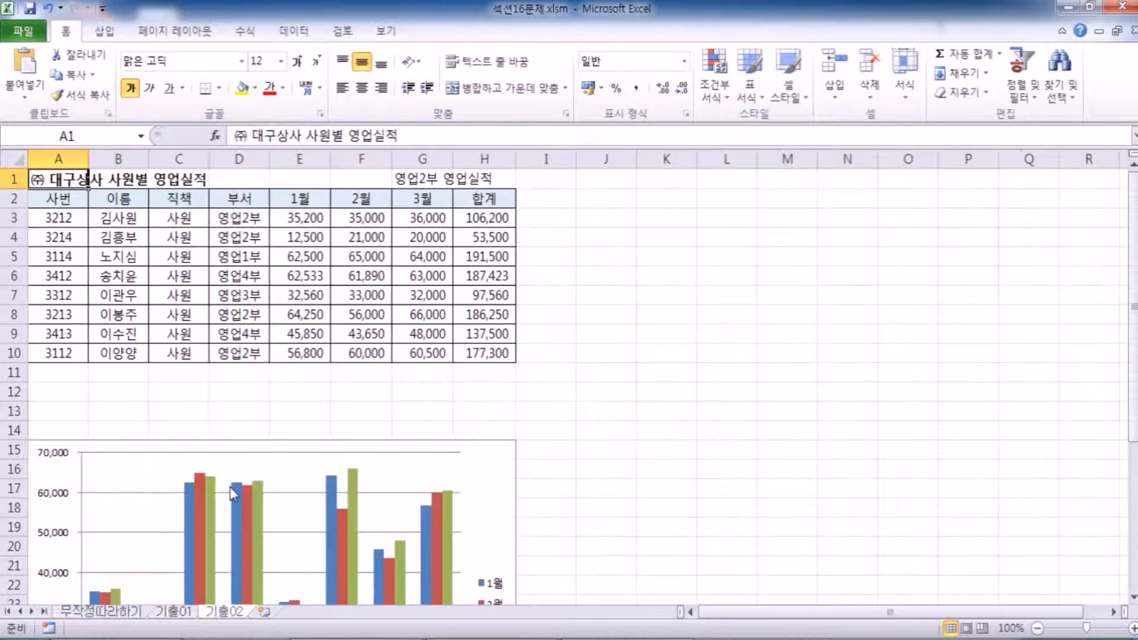
View the sales table and monthly column chart on the 기출02 sheet and return to the table on the 무작정따라하기 sheet.
left_click(224, 611)
scroll(301, 422, "down", 4)
scroll(332, 436, "up", 4)
scroll(249, 528, "down", 2)
scroll(247, 549, "up", 2)
left_click(121, 612)
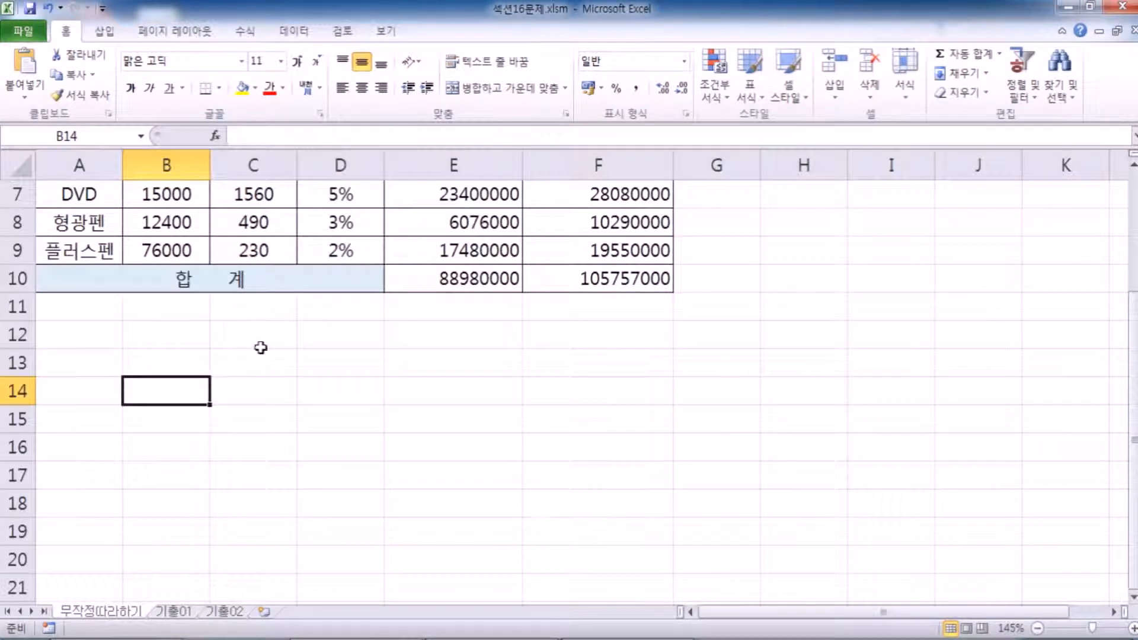
scroll(295, 381, "up", 2)
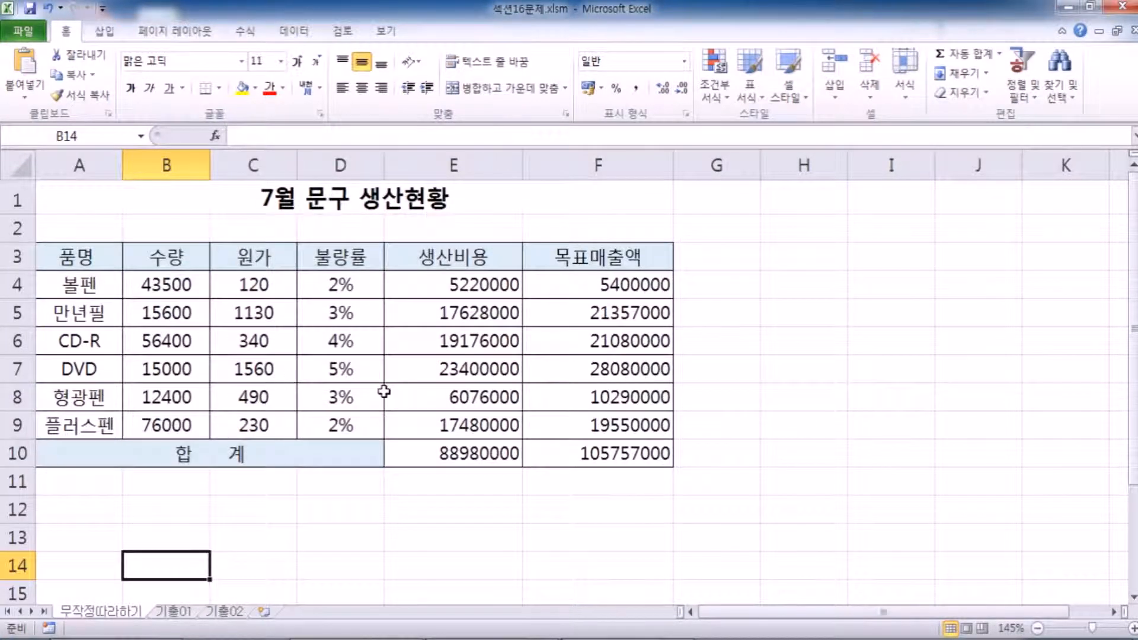
Compare the 기출01 chart's legend and categories with the column headings and names in the score table.
left_click(176, 612)
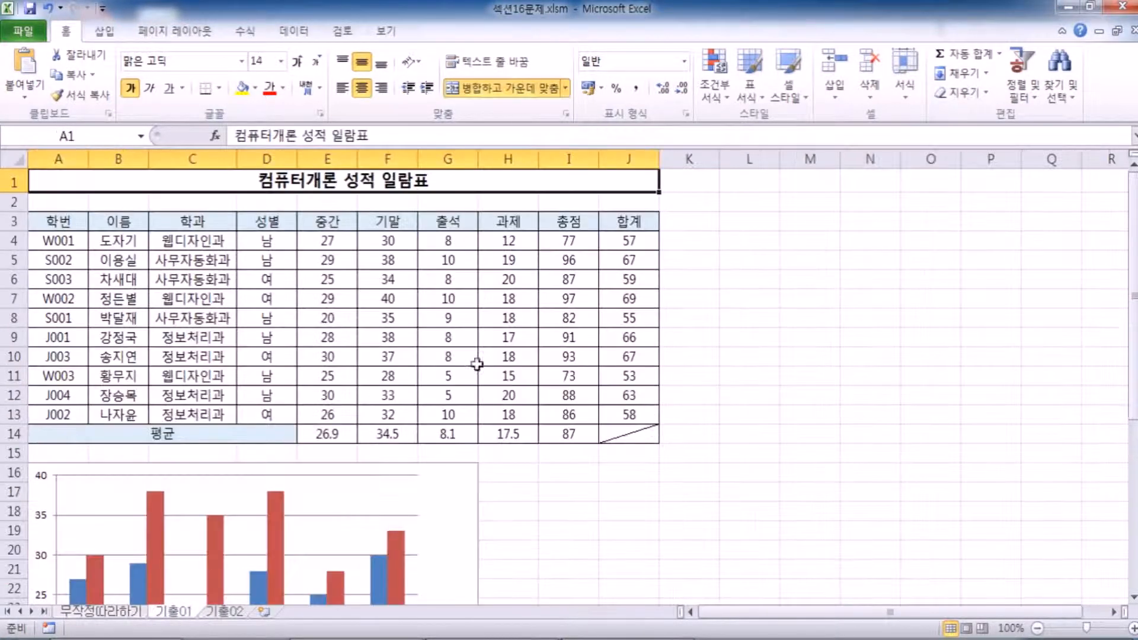
scroll(551, 357, "down", 3)
scroll(552, 356, "down", 1)
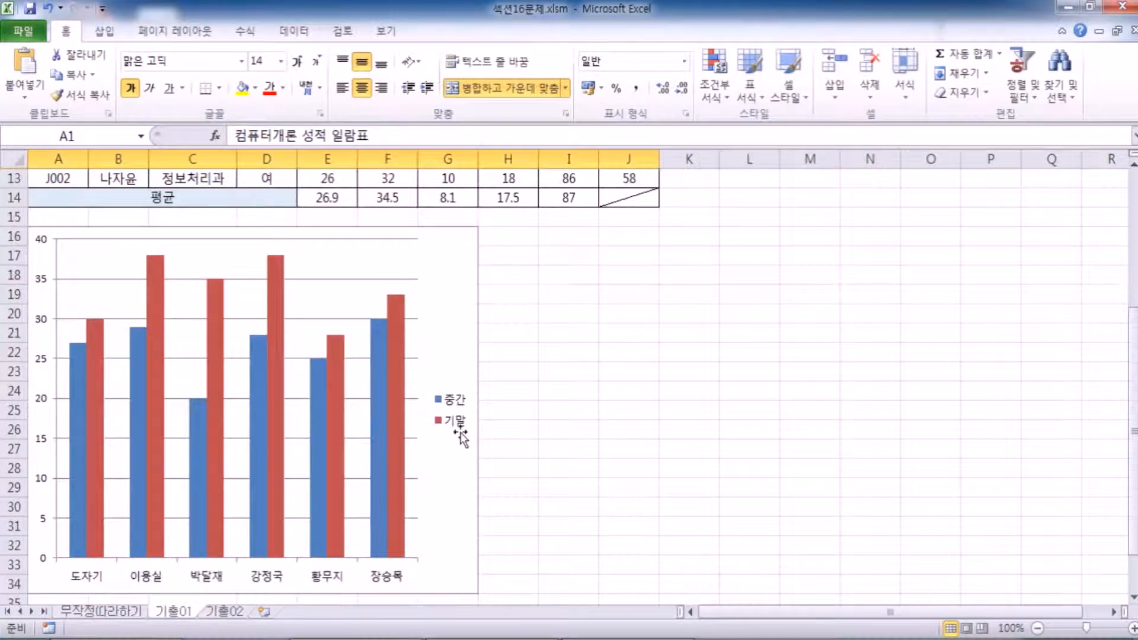
scroll(462, 438, "up", 4)
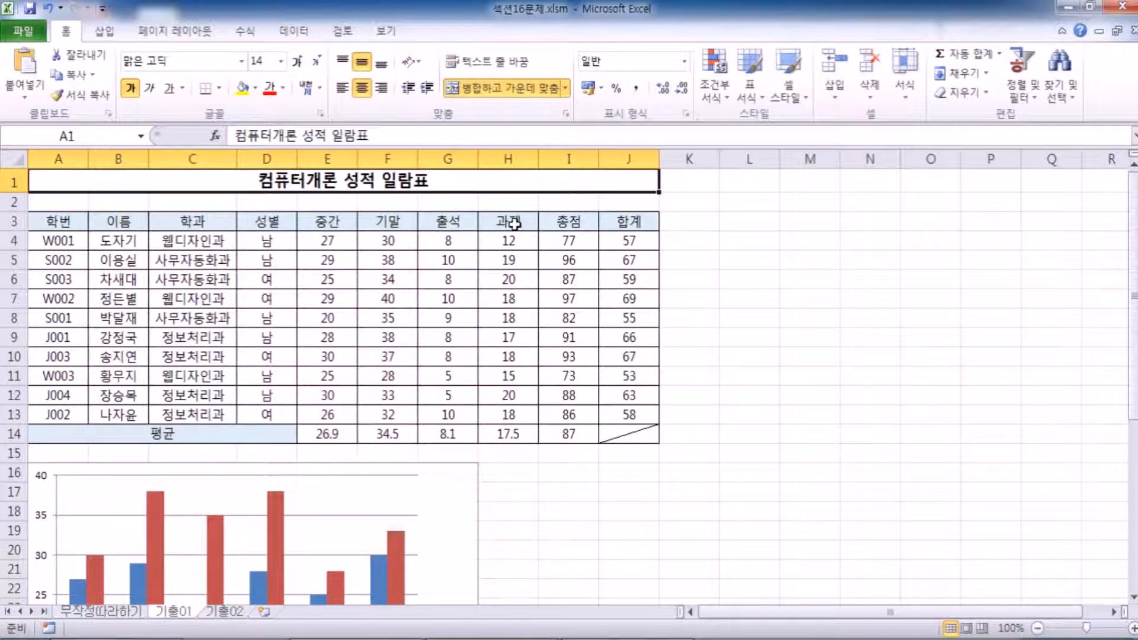
scroll(492, 266, "down", 4)
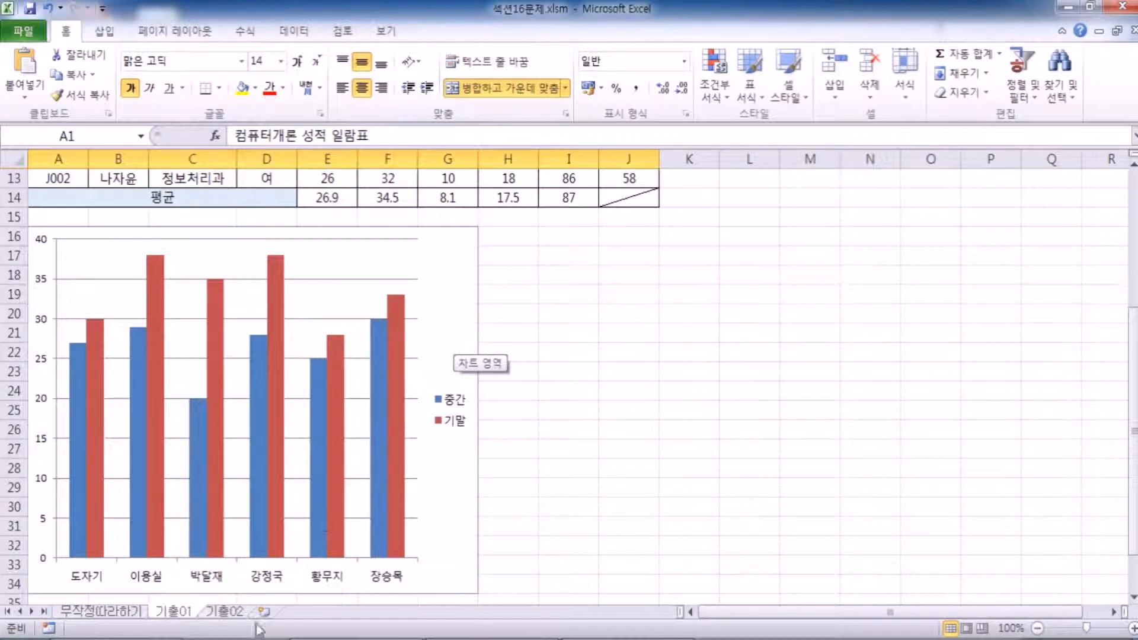
Compare the category labels of the 기출02 chart with the employee names in B3:B10.
left_click(237, 615)
scroll(423, 427, "down", 4)
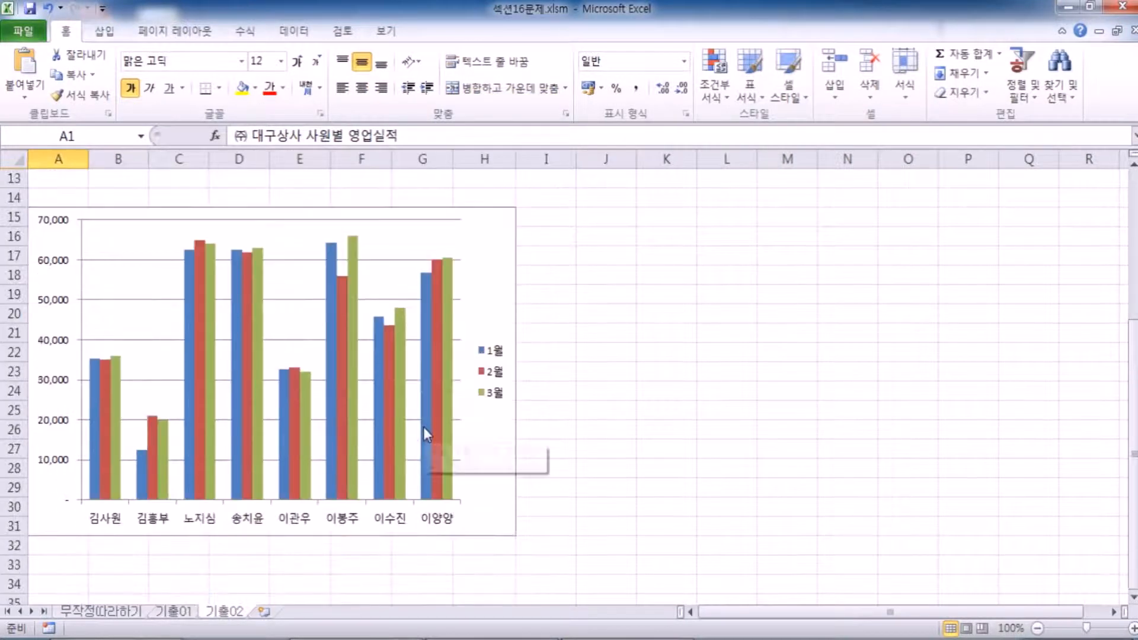
scroll(423, 426, "up", 3)
scroll(423, 426, "down", 4)
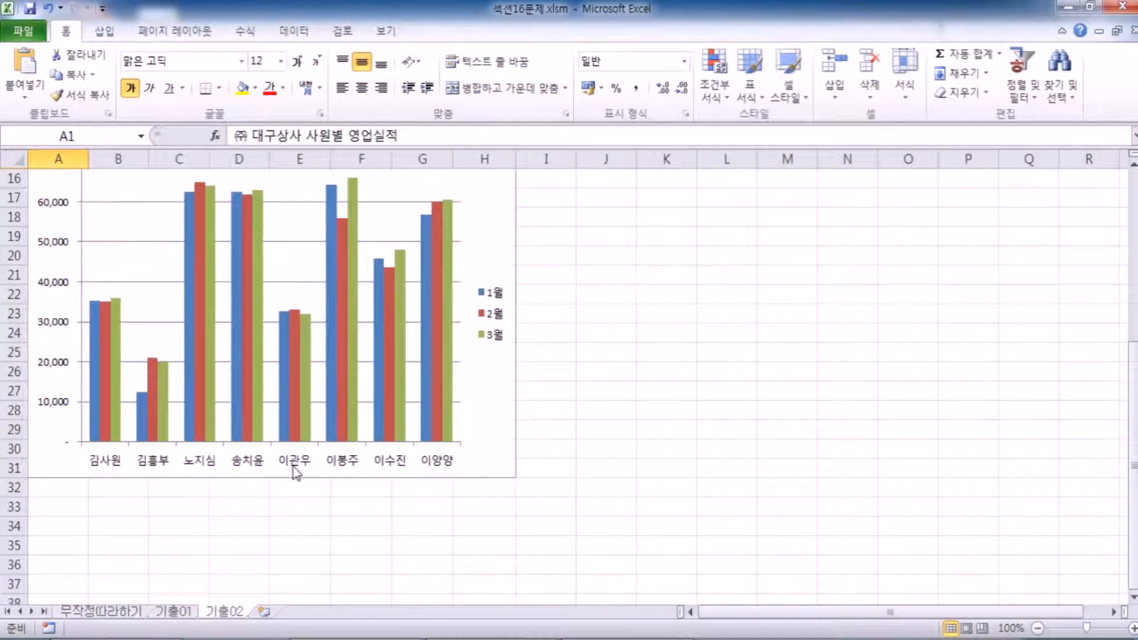
scroll(278, 450, "up", 5)
left_click_drag(119, 218, 119, 353)
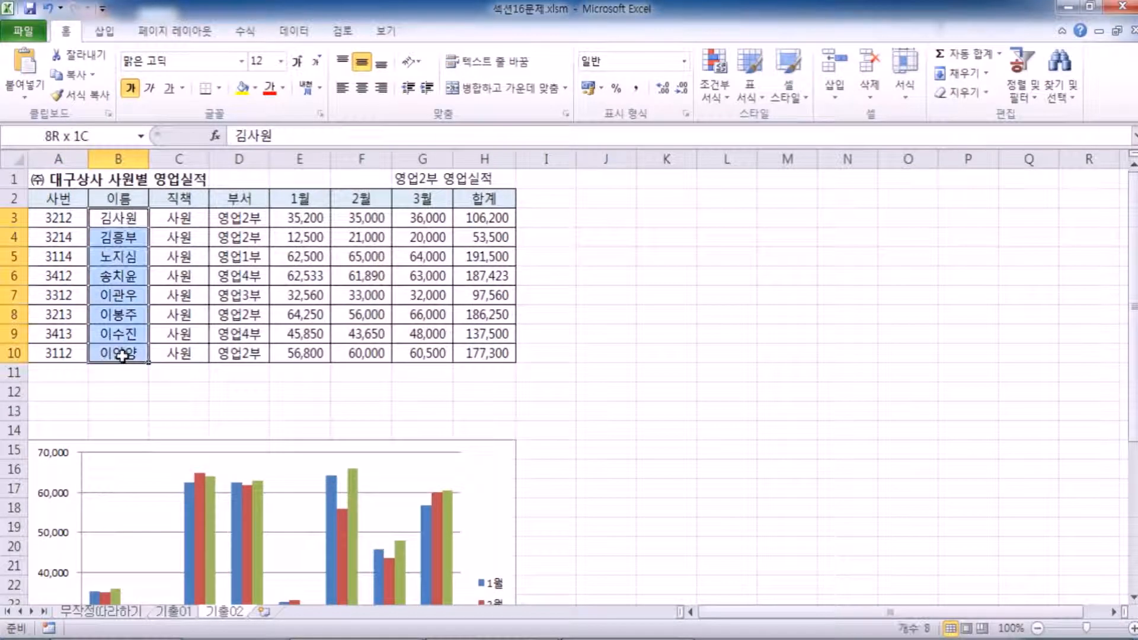
scroll(307, 359, "down", 4)
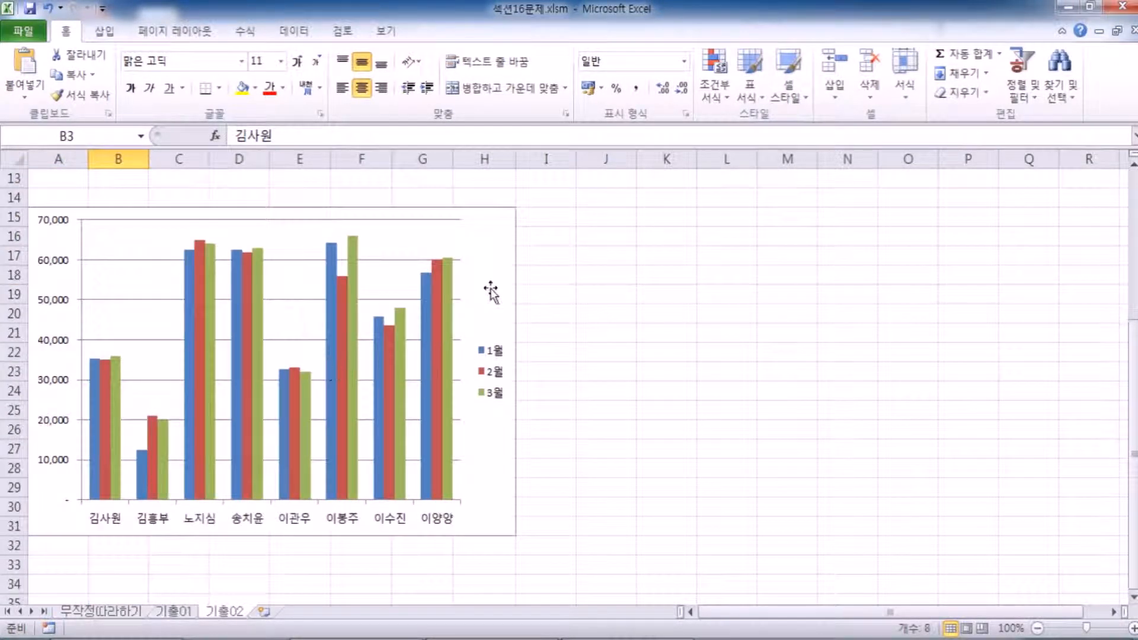
Select the 기출02 chart to examine which source ranges it uses in the sales table.
left_click(411, 314)
scroll(237, 278, "up", 4)
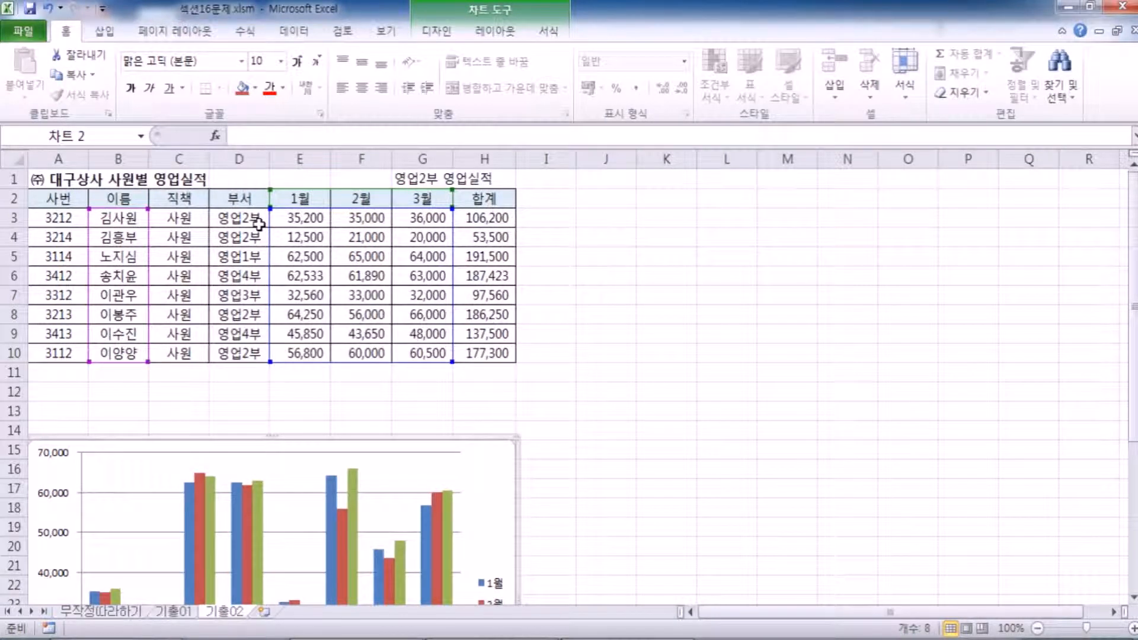
scroll(256, 228, "down", 3)
scroll(254, 237, "up", 3)
Check individual employee names in the 이름 column against the bars of the 기출02 chart.
left_click(125, 255)
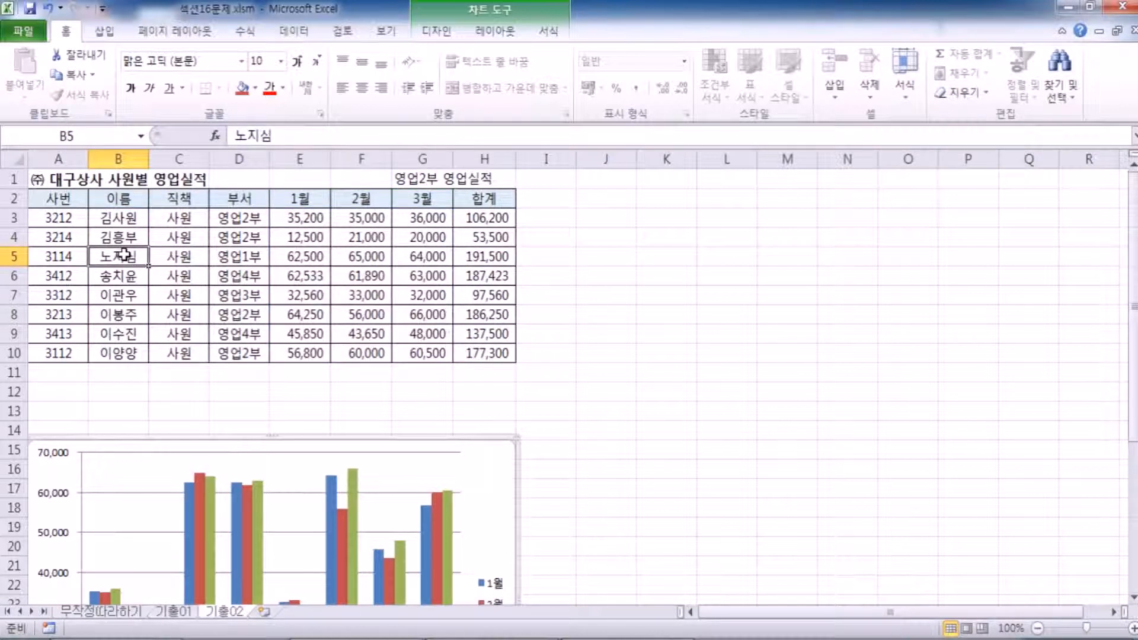
left_click(123, 275)
left_click(123, 295)
left_click(119, 339)
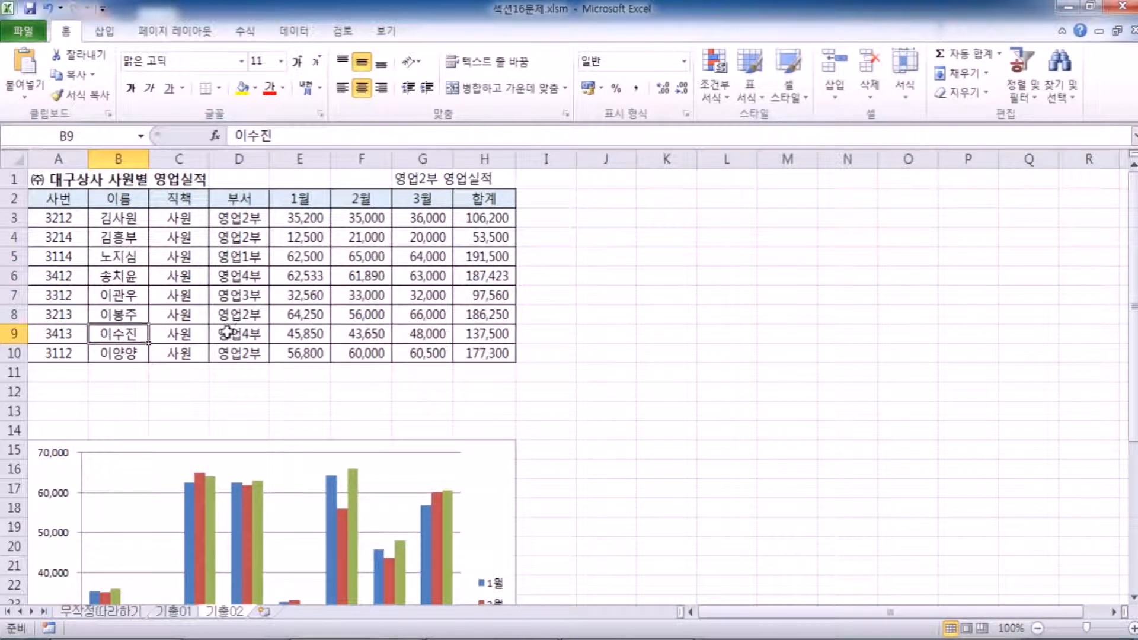
scroll(483, 391, "down", 5)
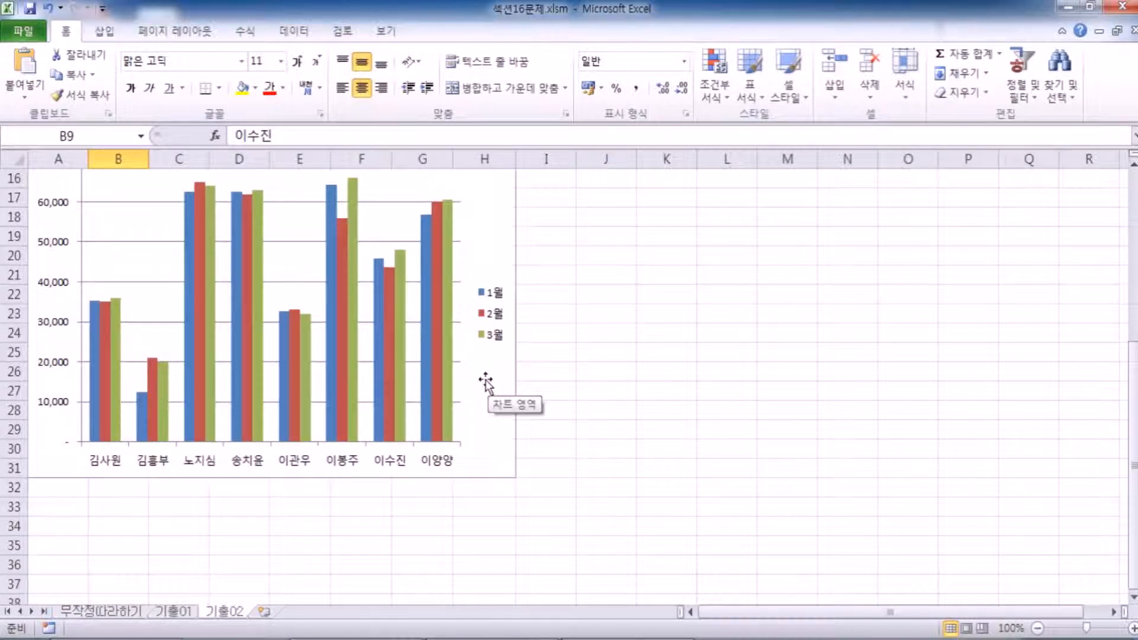
scroll(485, 384, "up", 4)
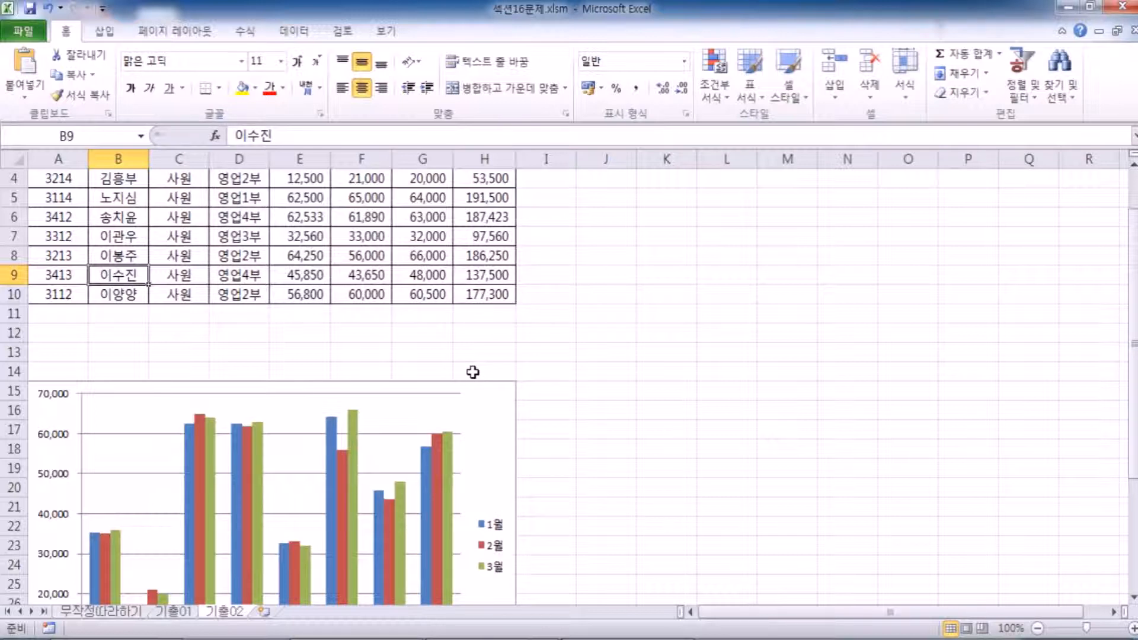
Return to the 무작정따라하기 sheet and select A3:A9 together with the 불량률 and 생산비용 data in D3:E9.
left_click(100, 611)
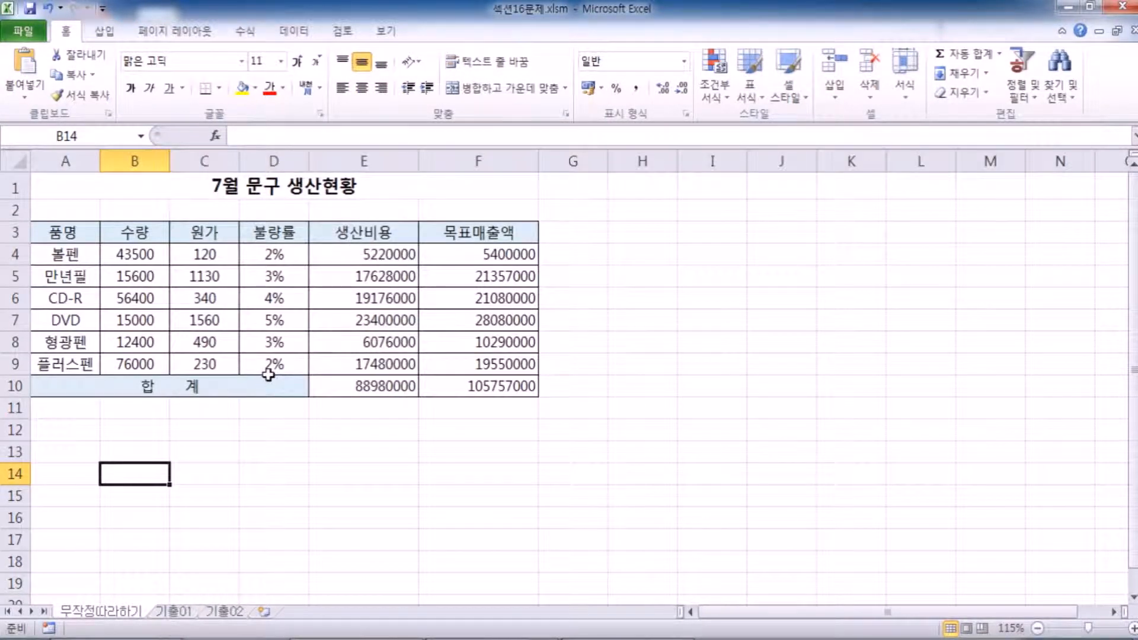
left_click_drag(86, 231, 71, 359)
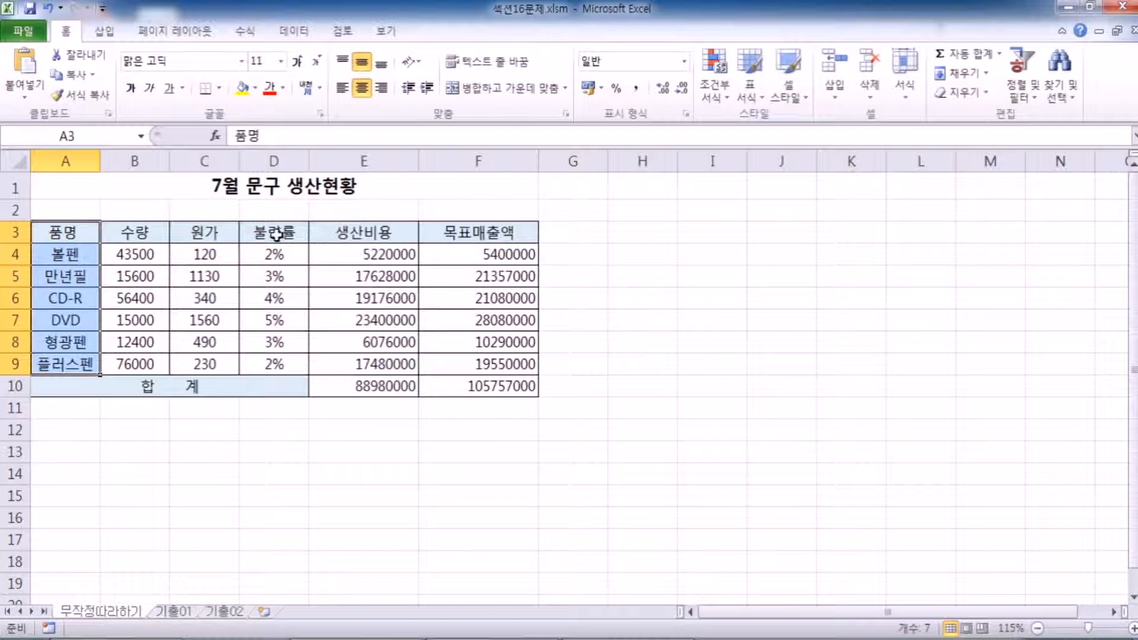
left_click_drag(276, 233, 343, 364)
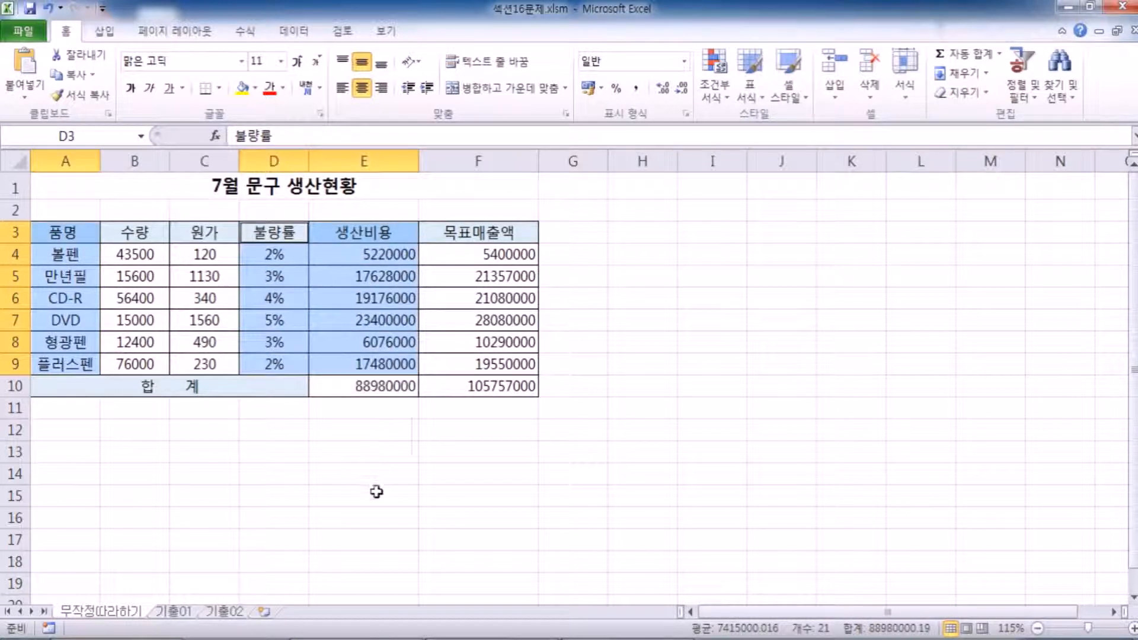
left_click_drag(89, 231, 70, 364)
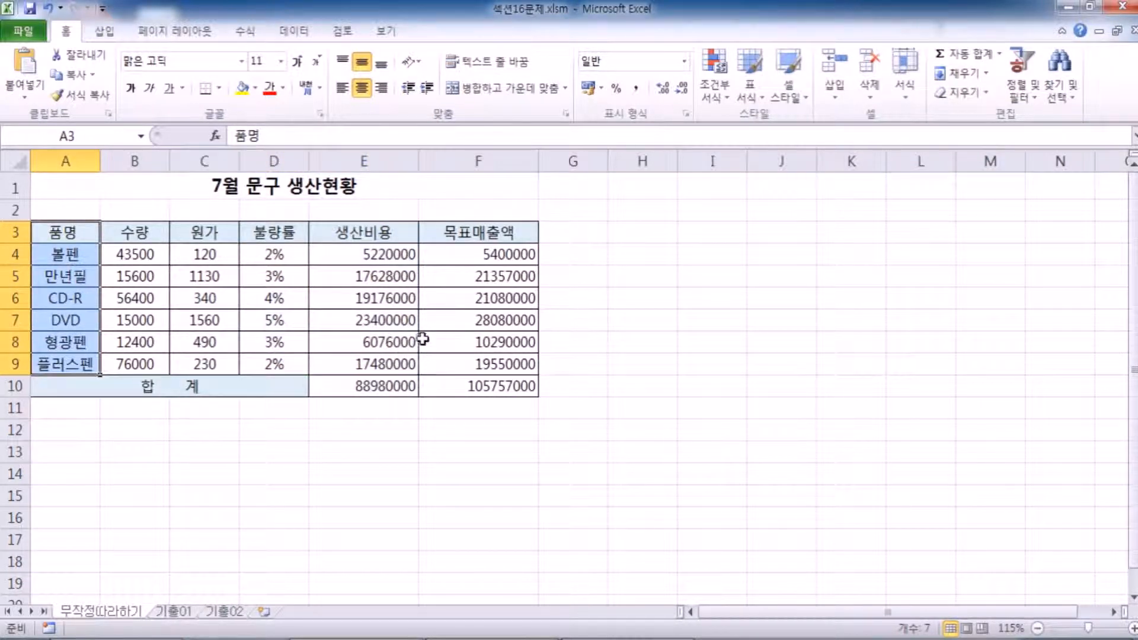
left_click(270, 232, "ctrl")
left_click_drag(270, 231, 339, 372)
left_click(242, 452)
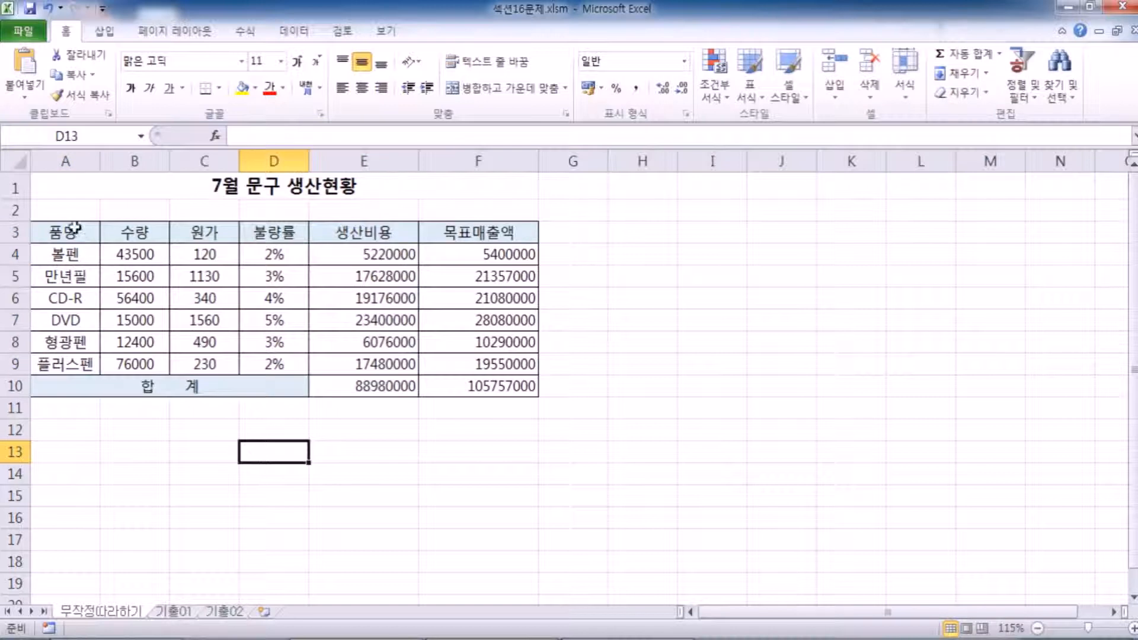
left_click_drag(75, 228, 69, 362)
scroll(362, 355, "down", 2)
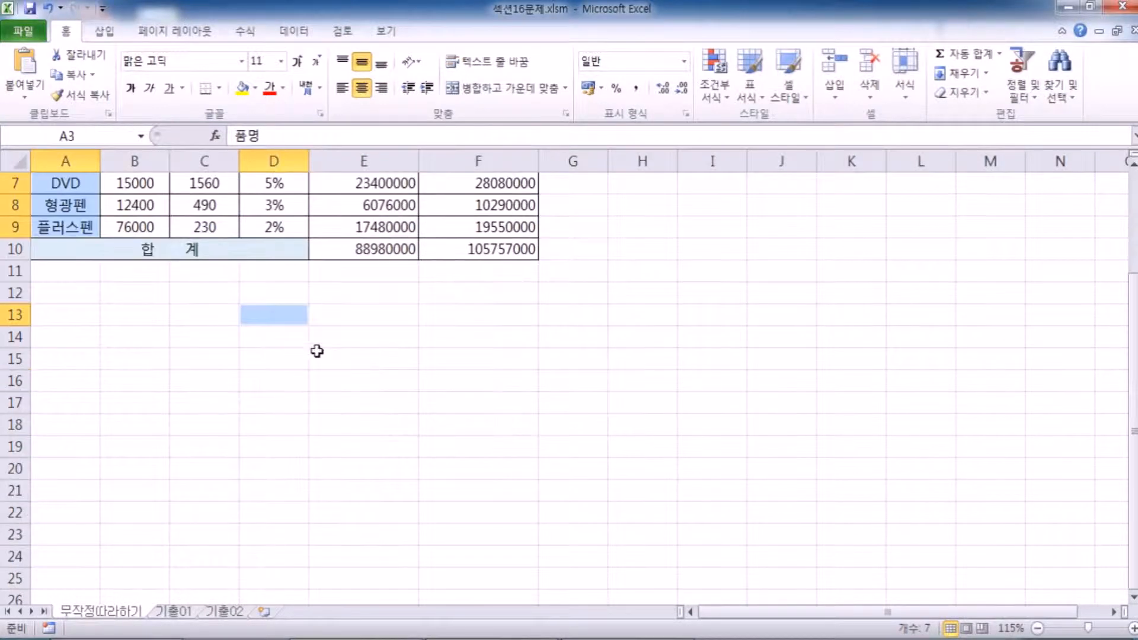
left_click(247, 355)
scroll(215, 360, "up", 2)
left_click_drag(80, 234, 75, 363)
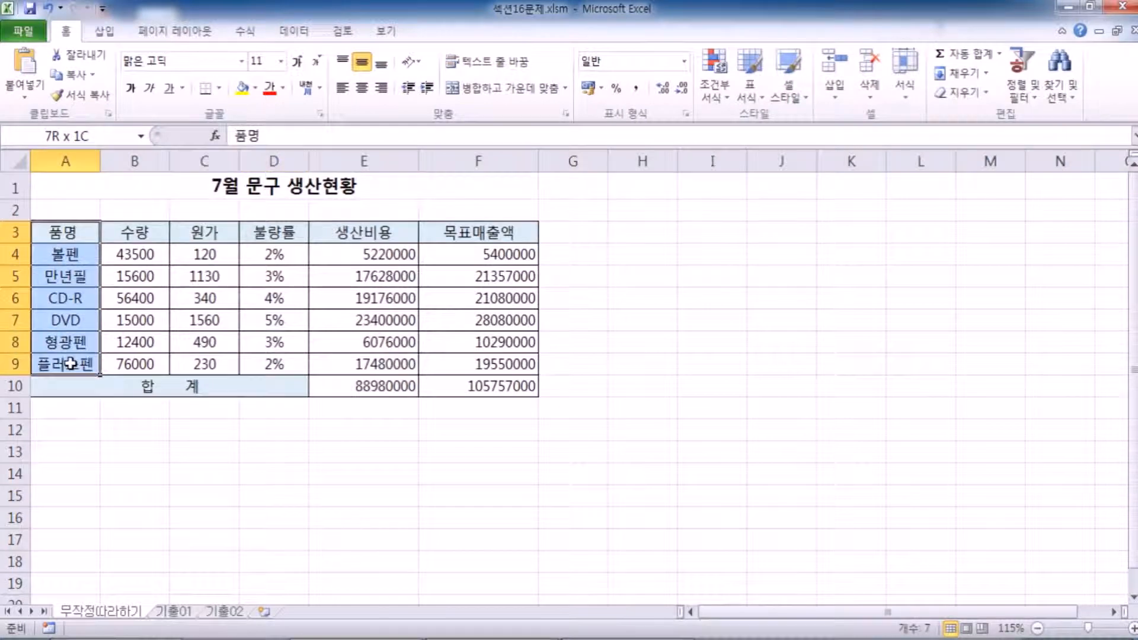
left_click(14, 232)
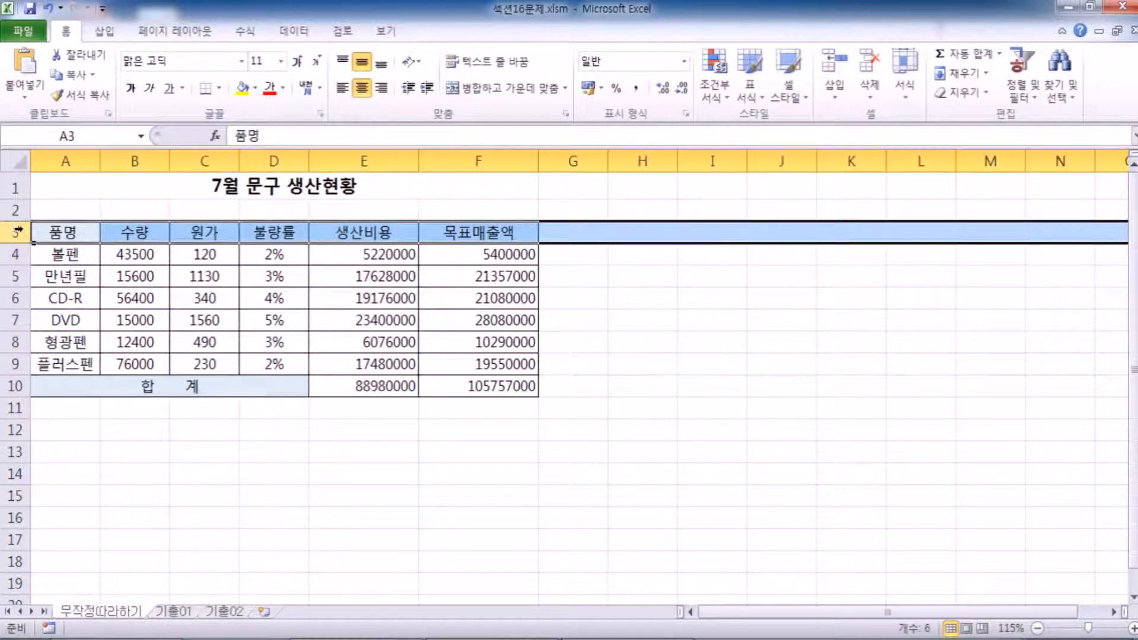
Select the 품명, 불량률 and 생산비용 data as three separate ranges: A3:A9, D3:D9 and E3:E9.
left_click_drag(79, 230, 79, 362)
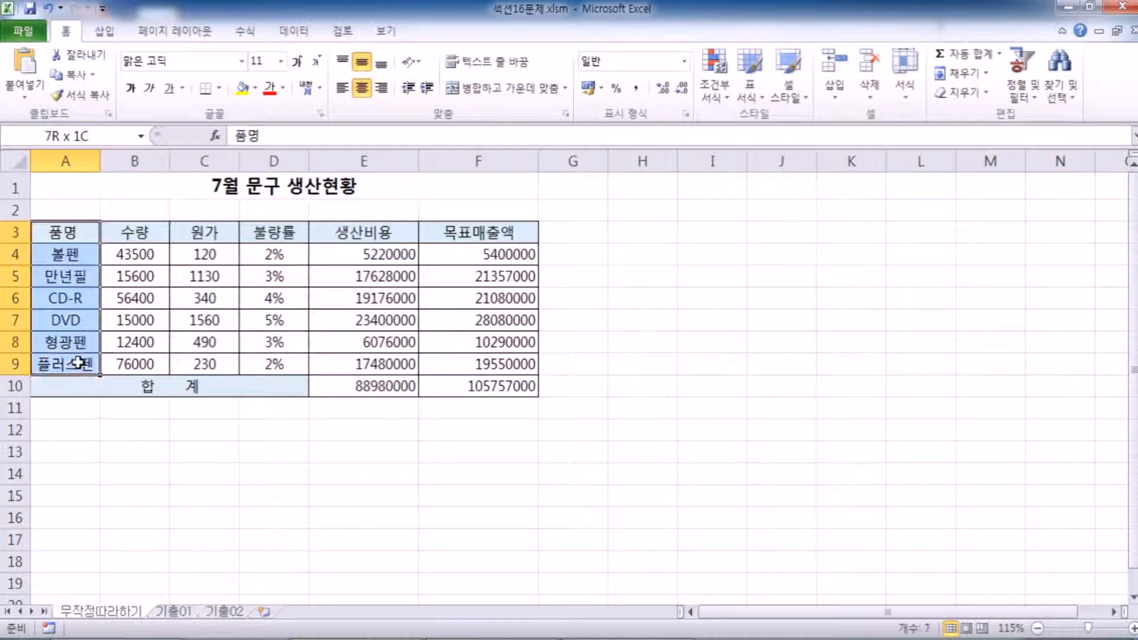
left_click_drag(273, 233, 262, 363, "ctrl")
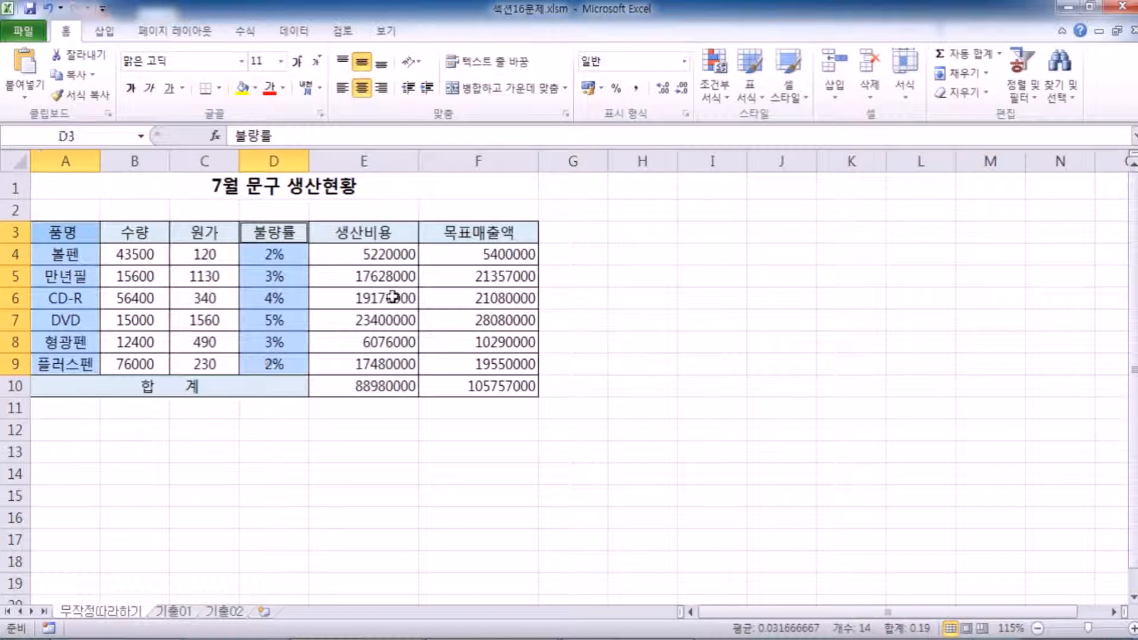
left_click(351, 231, "ctrl")
left_click_drag(351, 231, 362, 363, "ctrl")
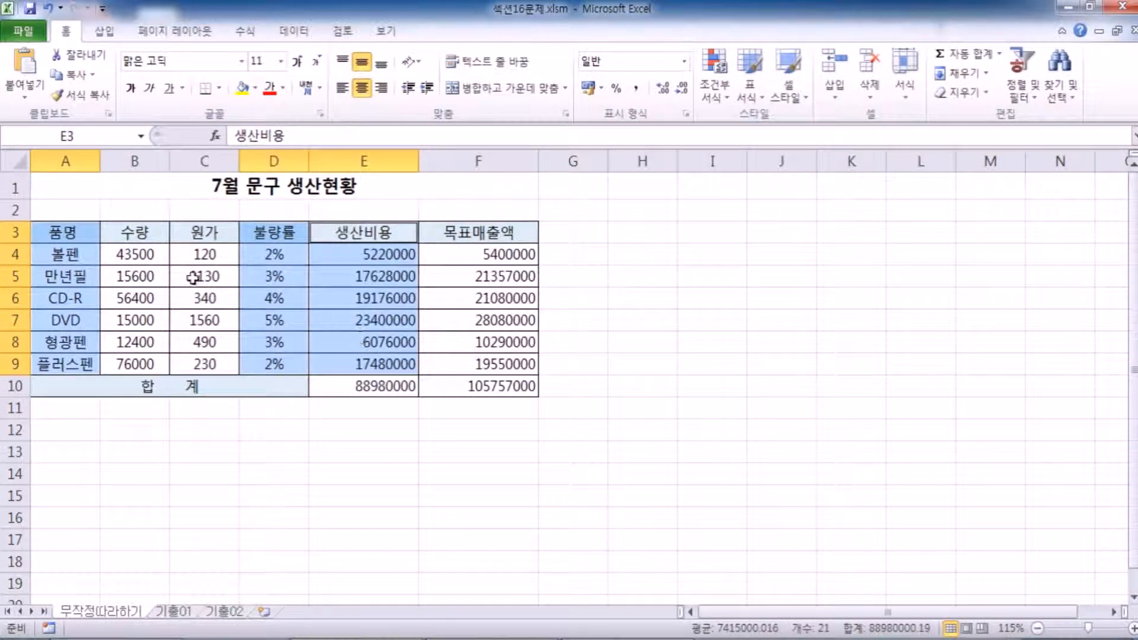
Insert a 2-D clustered column chart from the 품명 data in A3:A9 and the 불량률 and 생산비용 data in D3:E9.
left_click_drag(70, 236, 75, 360)
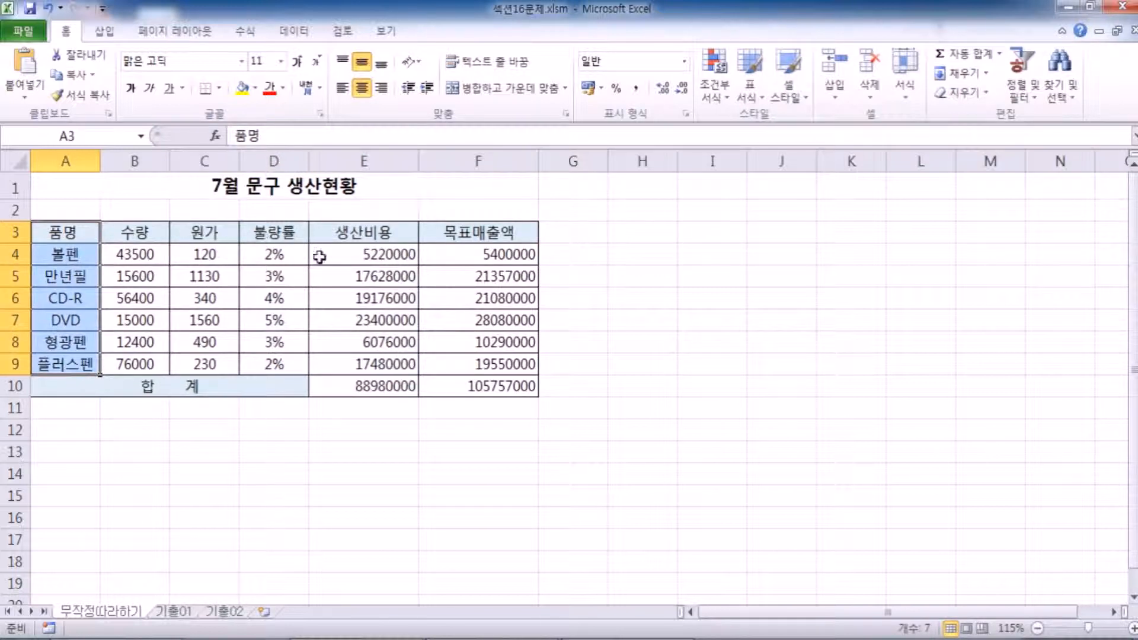
left_click_drag(273, 231, 339, 362, "ctrl")
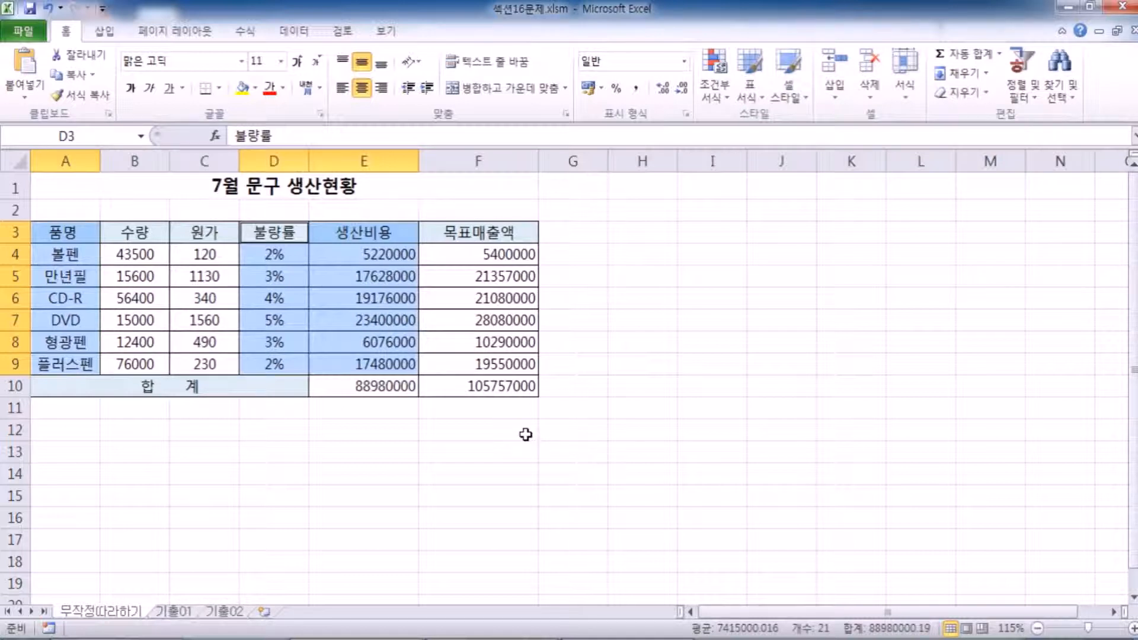
left_click(104, 33)
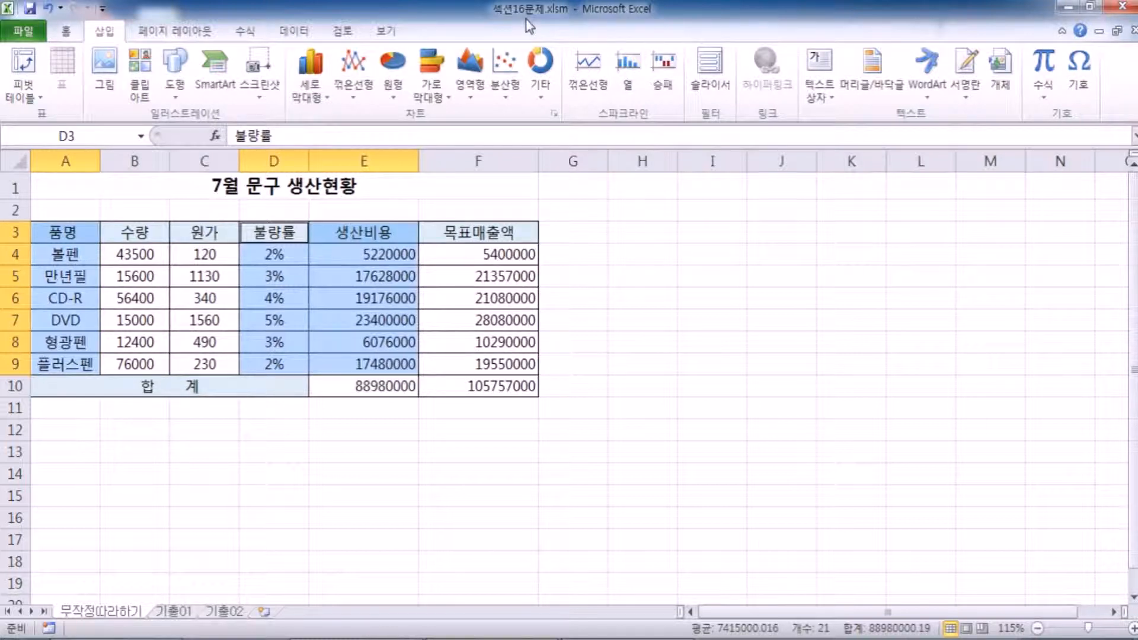
left_click(307, 108)
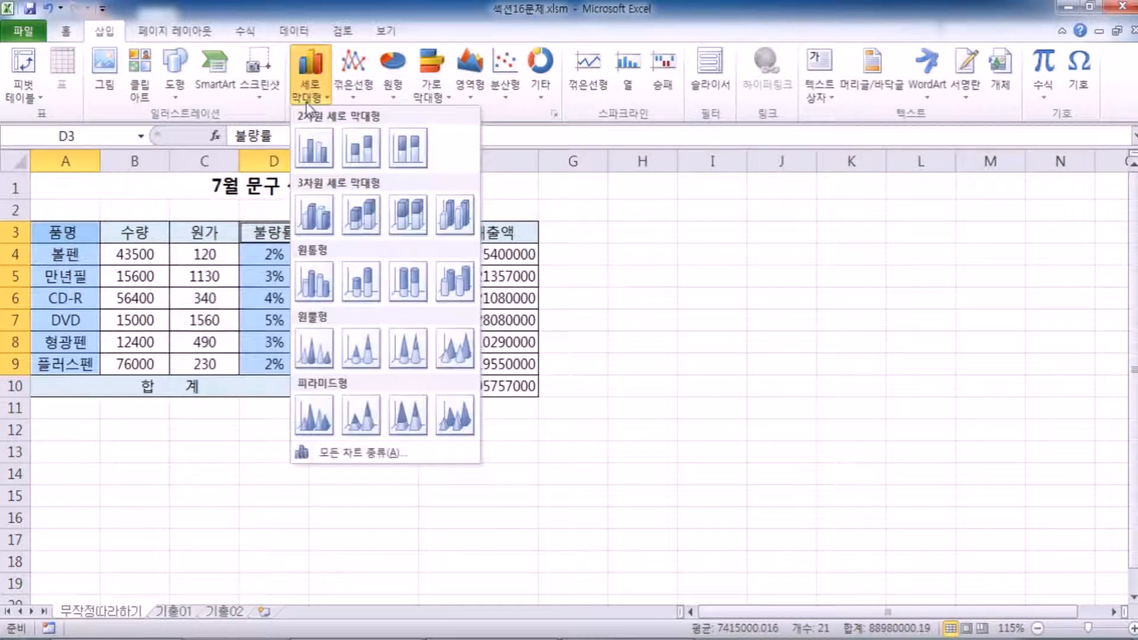
left_click(308, 155)
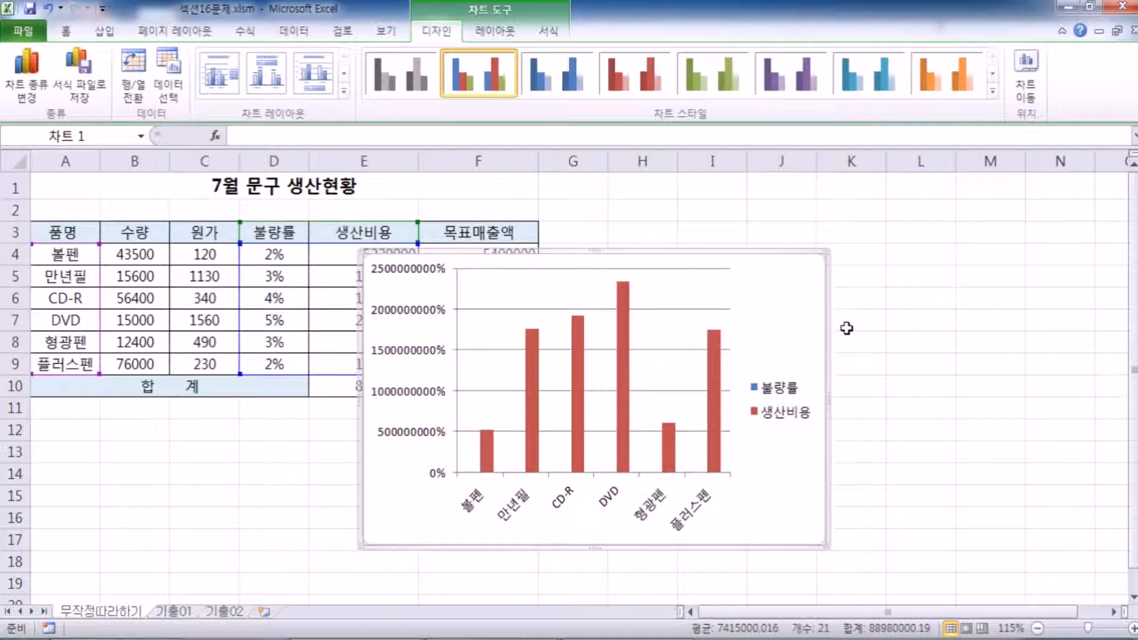
Examine the new chart's 생산비용 bars and check its plot area for the 불량률 series named in the legend.
scroll(821, 339, "down", 2)
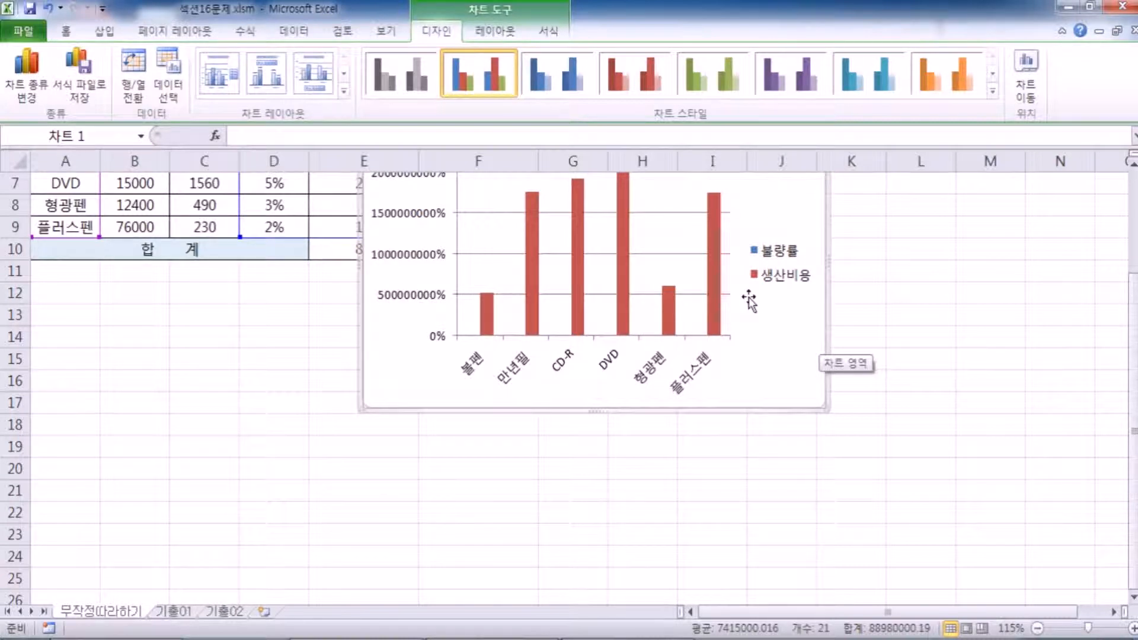
scroll(749, 299, "up", 2)
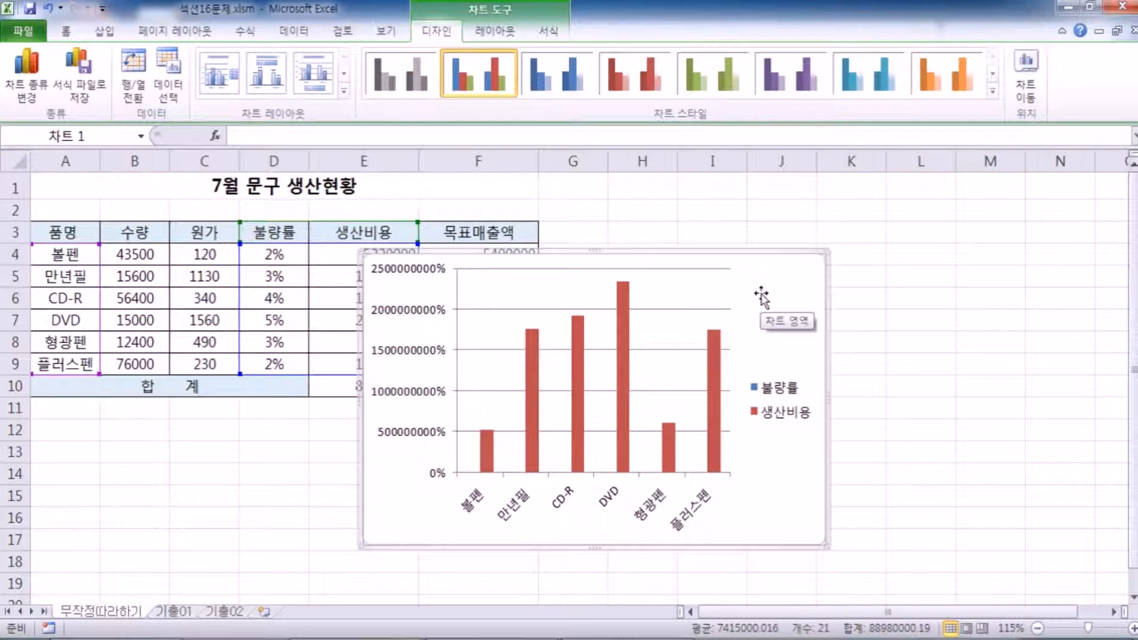
scroll(758, 293, "down", 2)
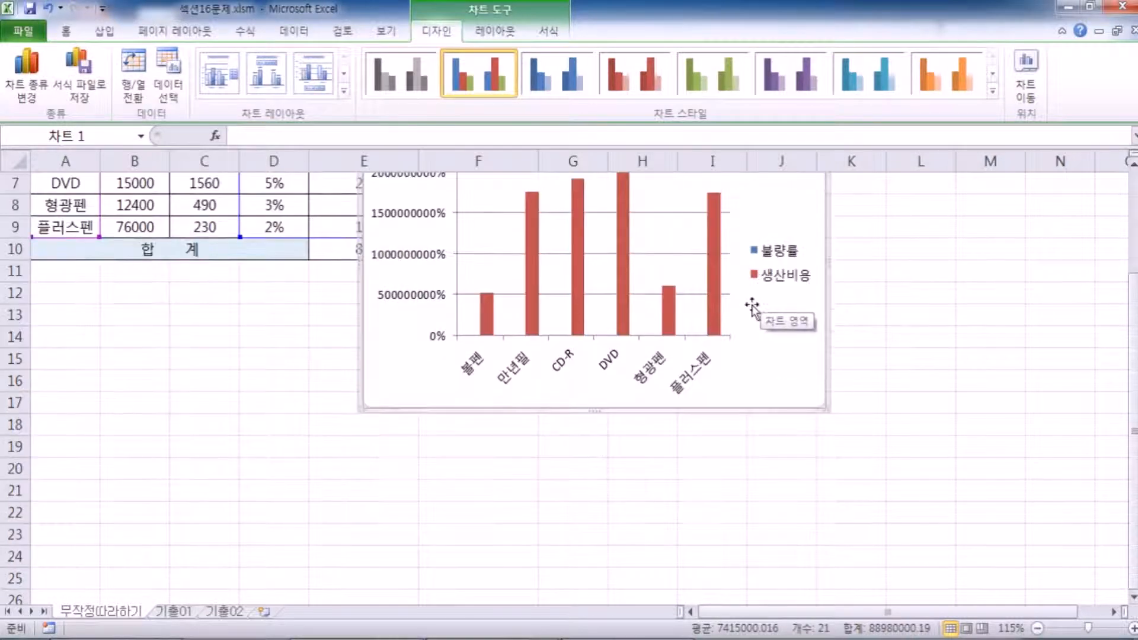
left_click(717, 309)
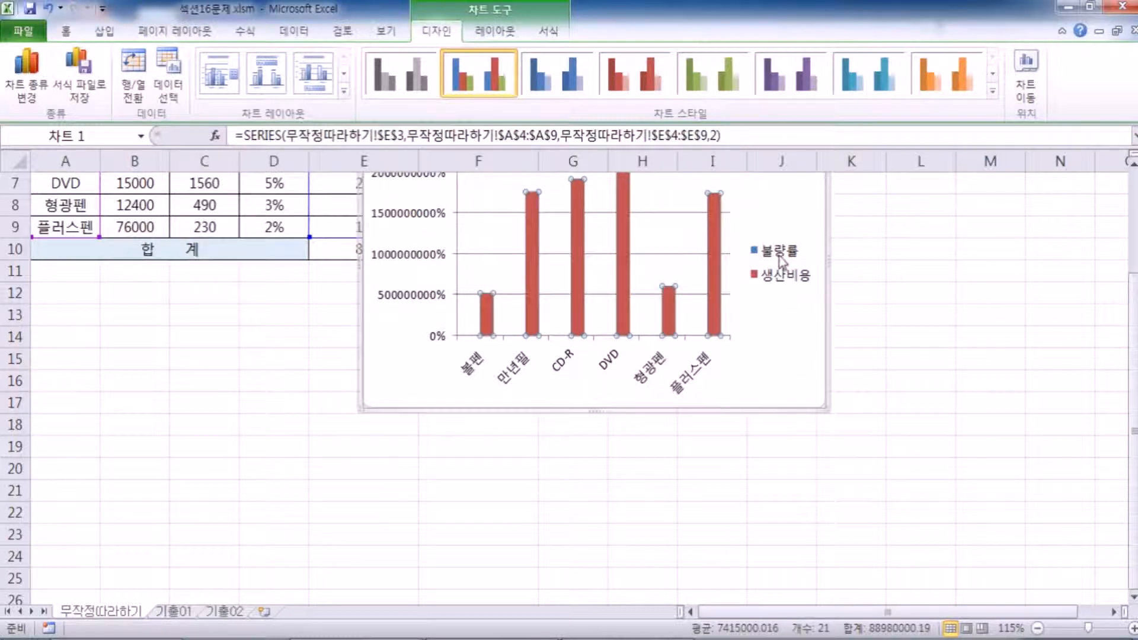
scroll(776, 354, "up", 1)
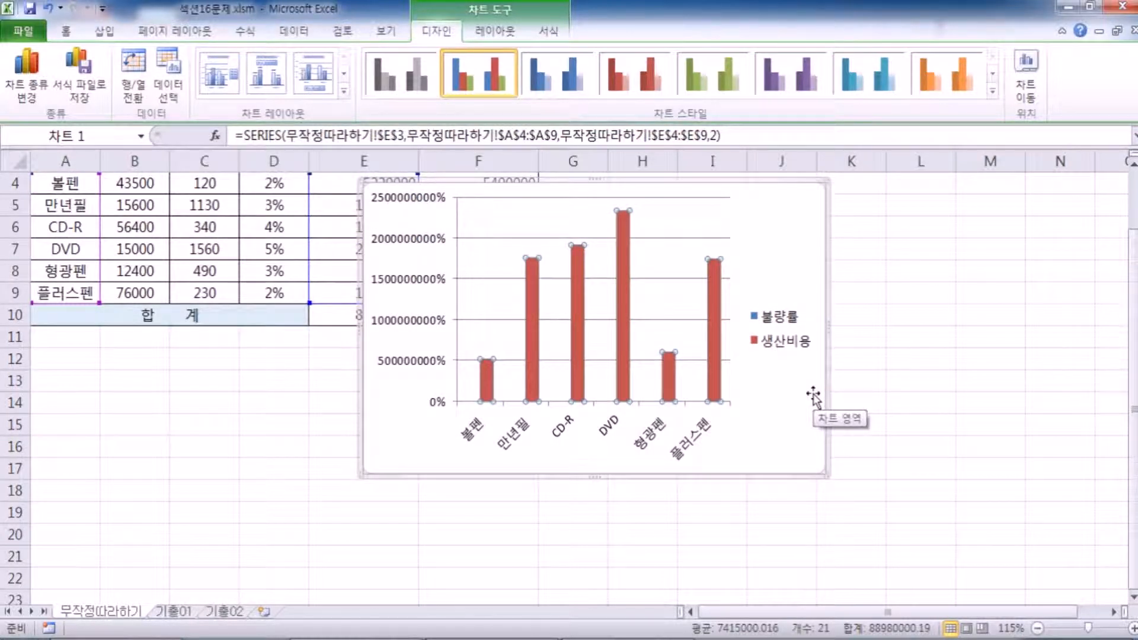
left_click(765, 412)
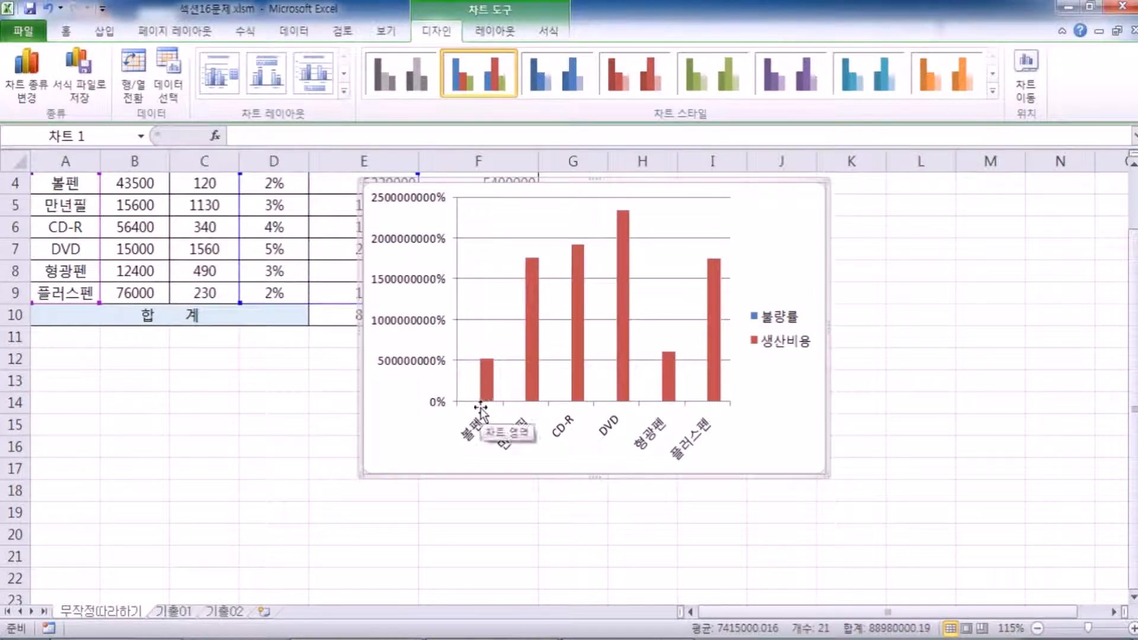
Move the chart clear of the table and compare the 불량률 values in D4:D9 with the 생산비용 values in E4:E9.
left_click_drag(628, 216, 691, 394)
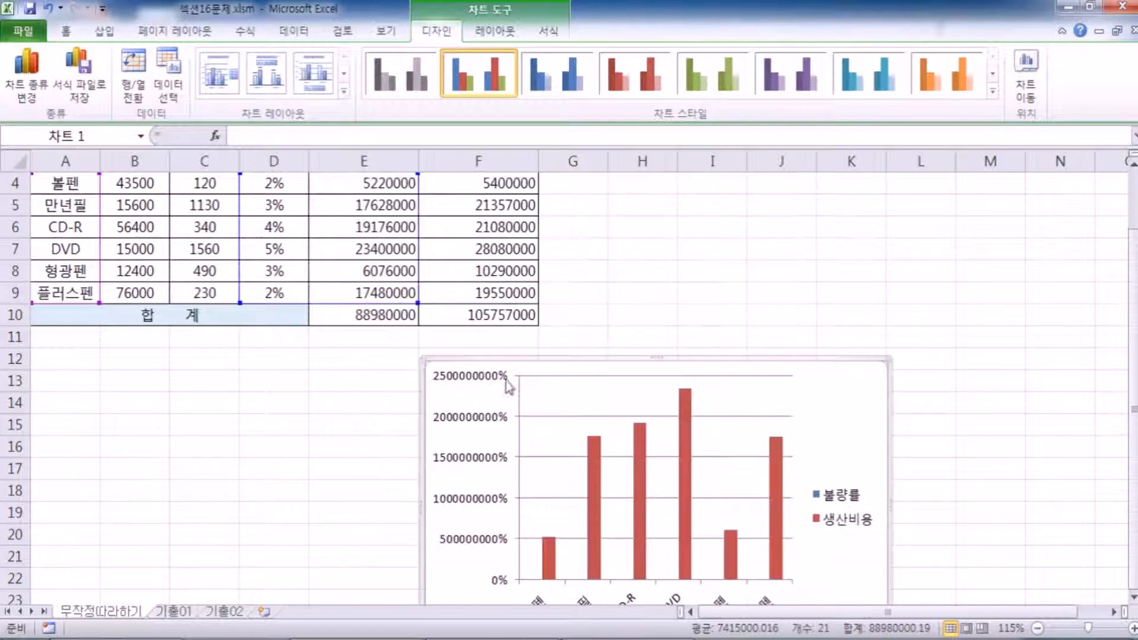
left_click(355, 378)
scroll(318, 368, "up", 1)
left_click_drag(272, 254, 271, 359)
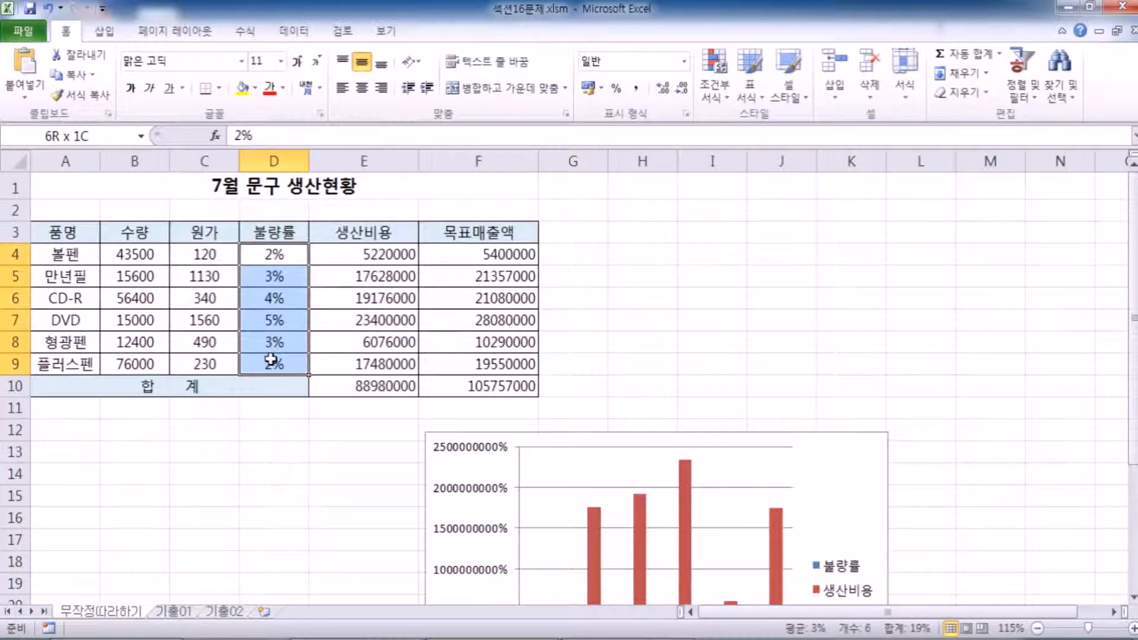
left_click_drag(271, 359, 271, 360)
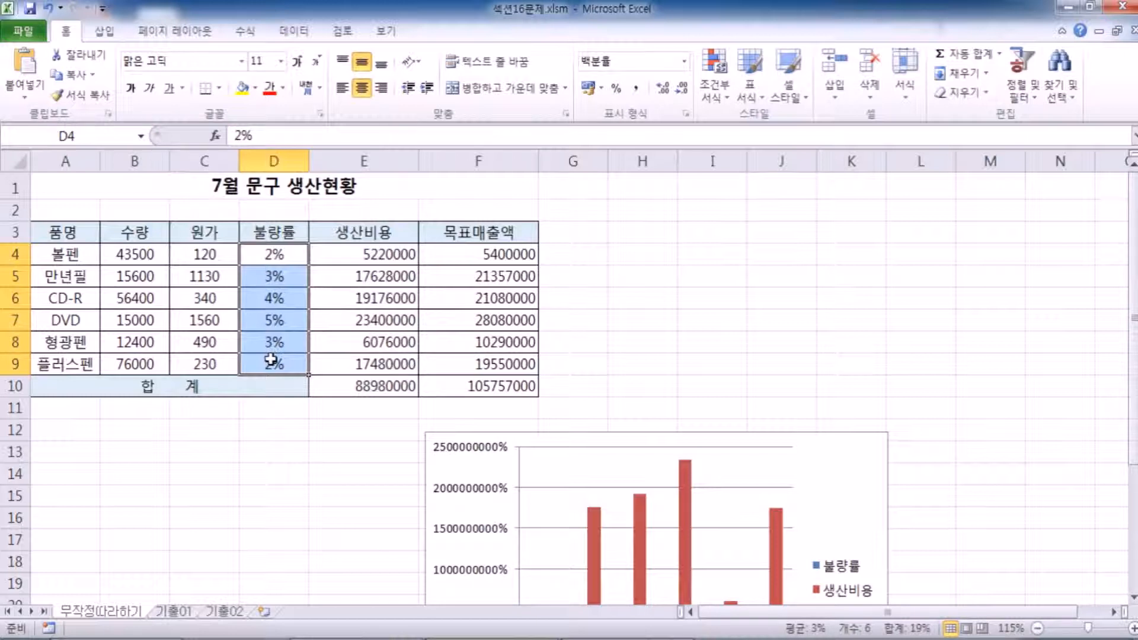
left_click_drag(385, 254, 409, 363)
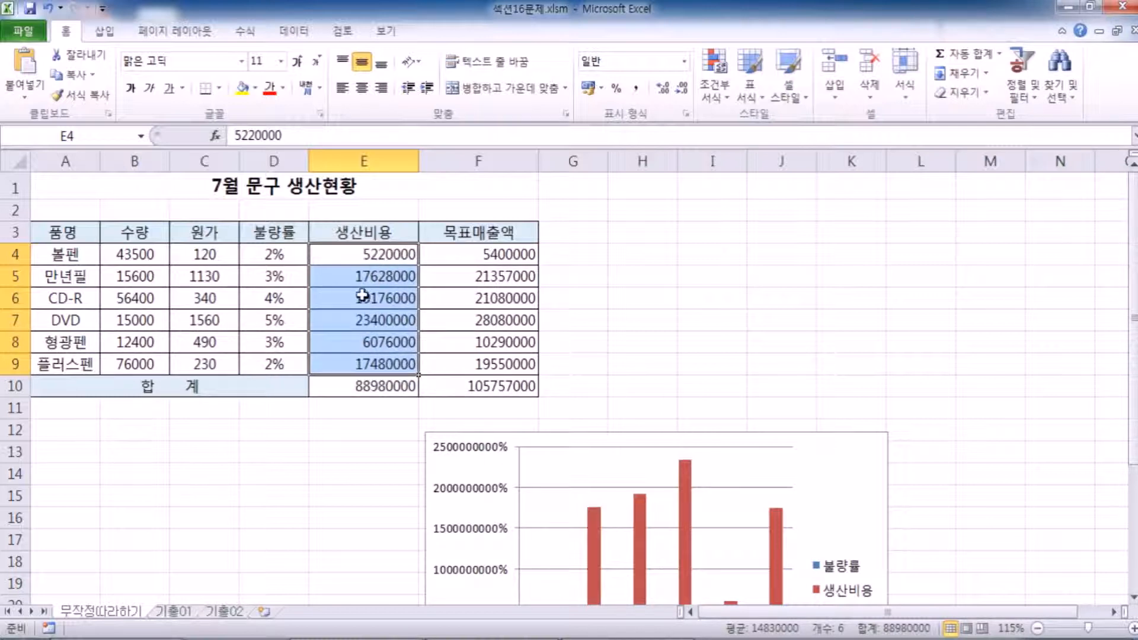
Move the chart below the production table, spanning about B15 to G28, and select its chart area.
scroll(571, 368, "down", 4)
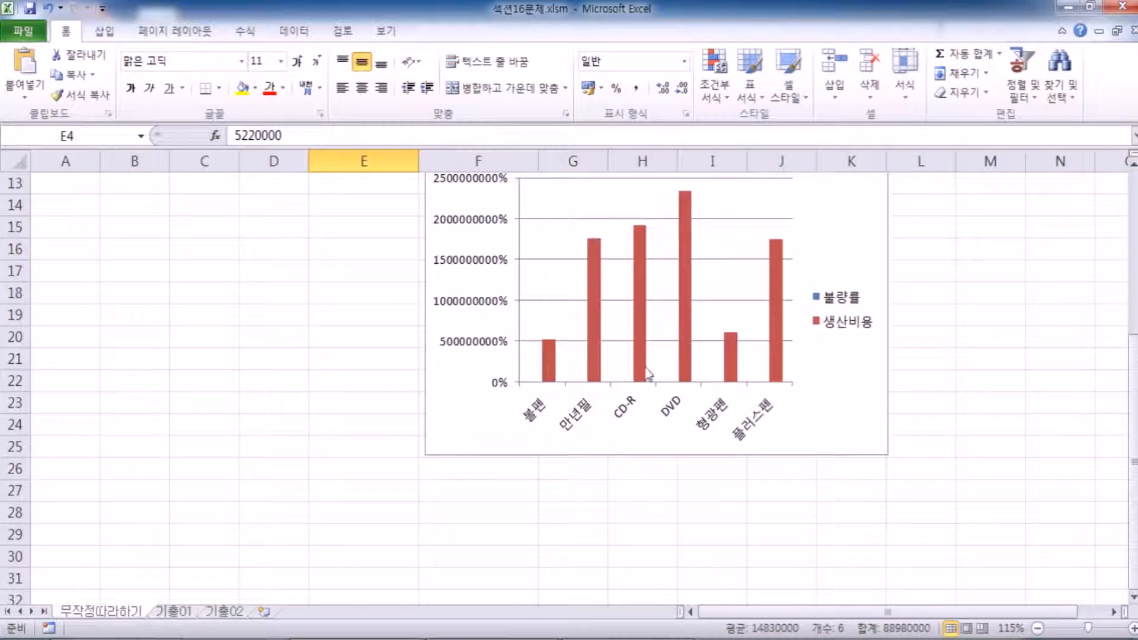
left_click_drag(847, 258, 522, 325)
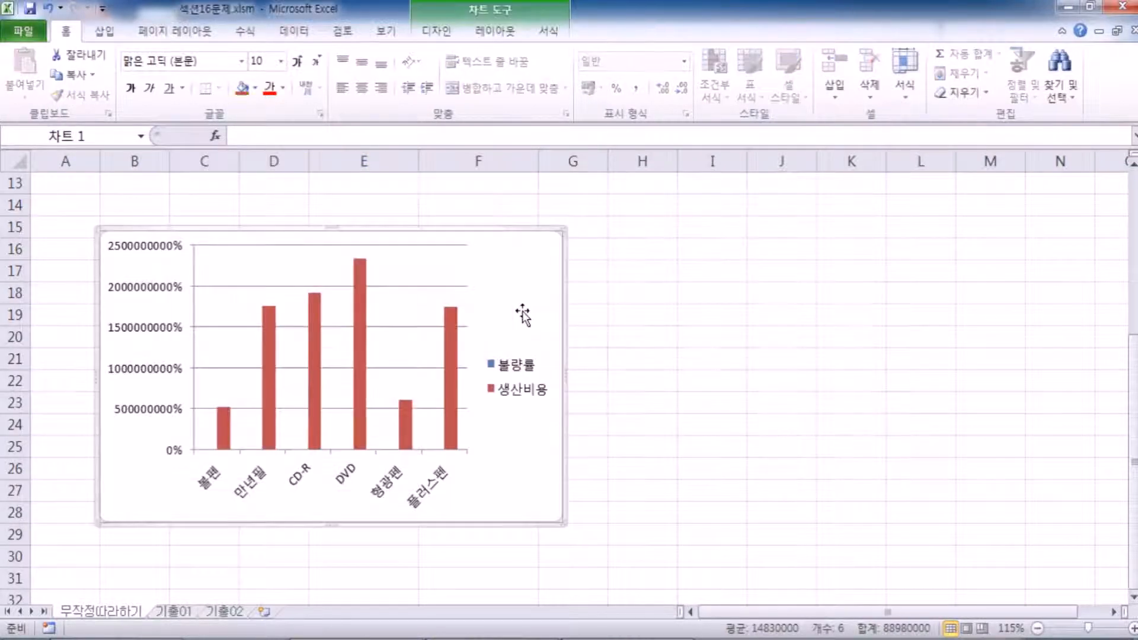
left_click(450, 346)
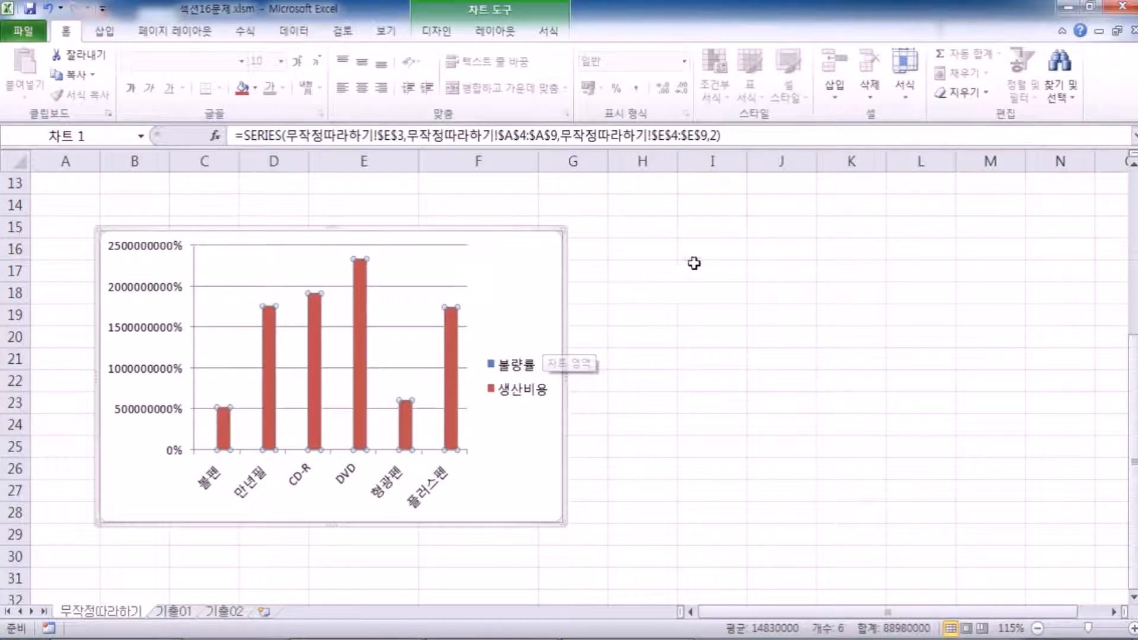
left_click(693, 263)
left_click(542, 251)
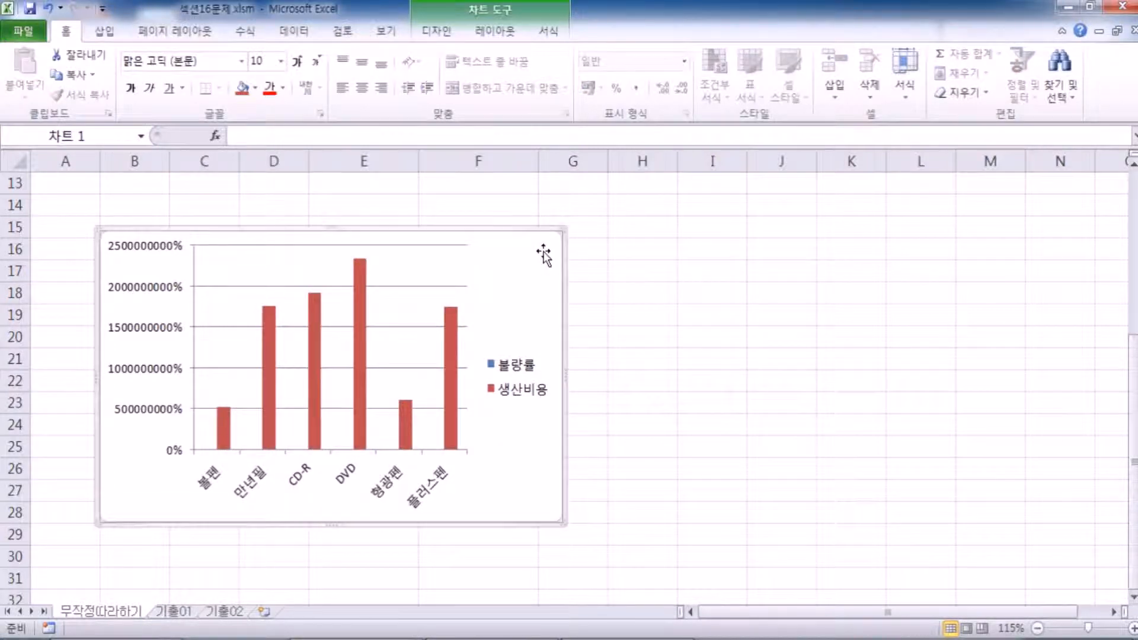
View the 데이터 요소 서식 options of the single 플러스펜 bar, then return to the chart area.
left_click(449, 322)
double_click(449, 322)
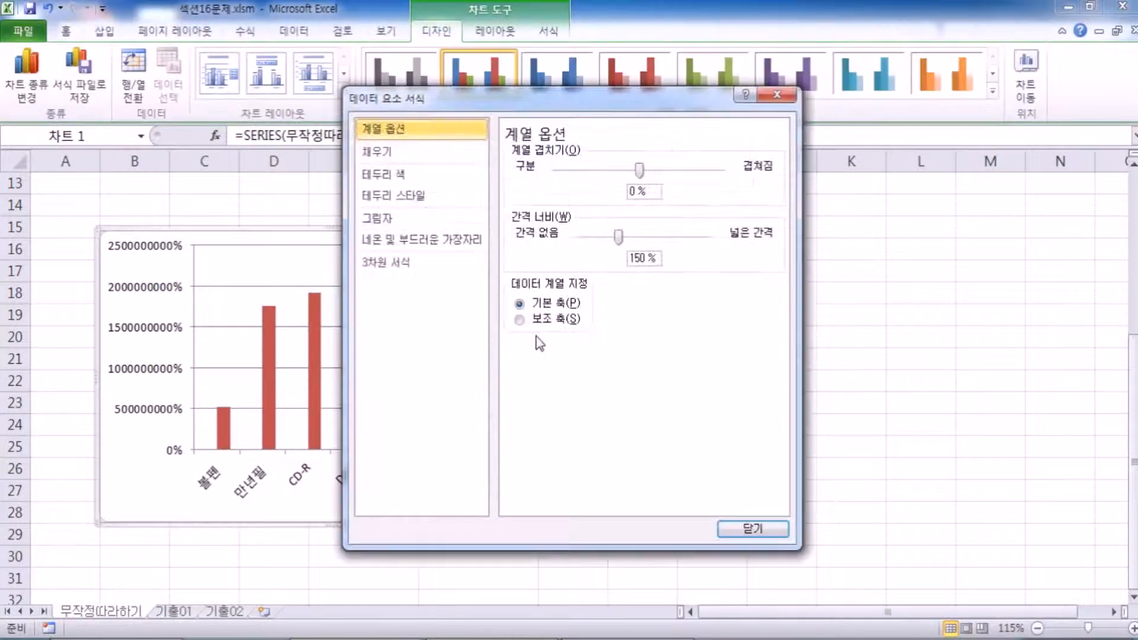
left_click(752, 528)
left_click(519, 278)
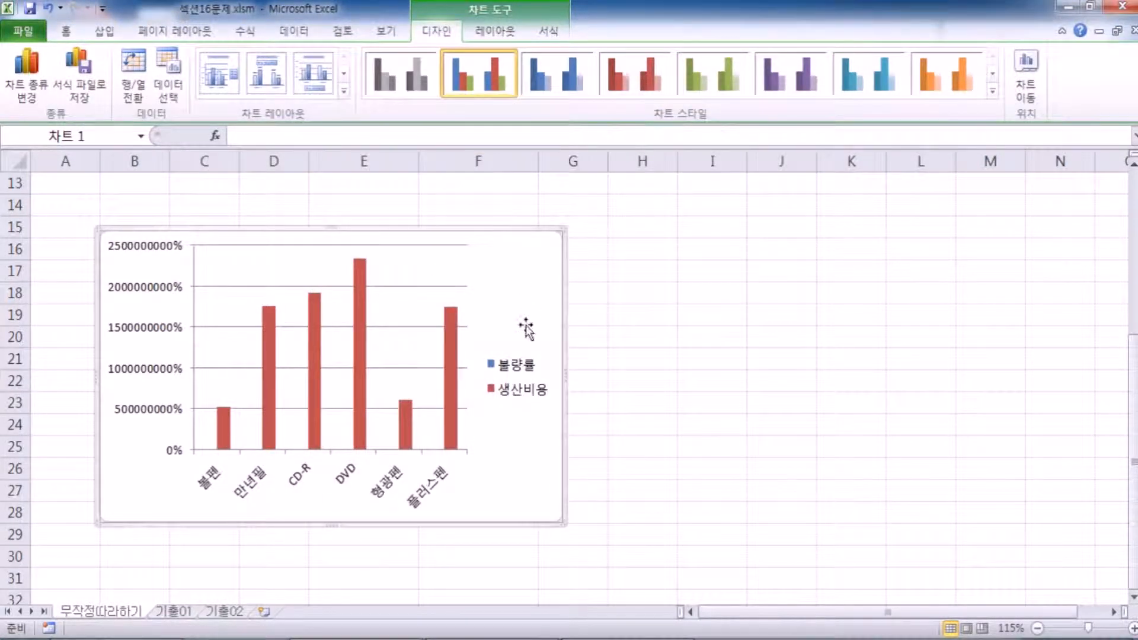
left_click(452, 338)
left_click(454, 338)
left_click(504, 308)
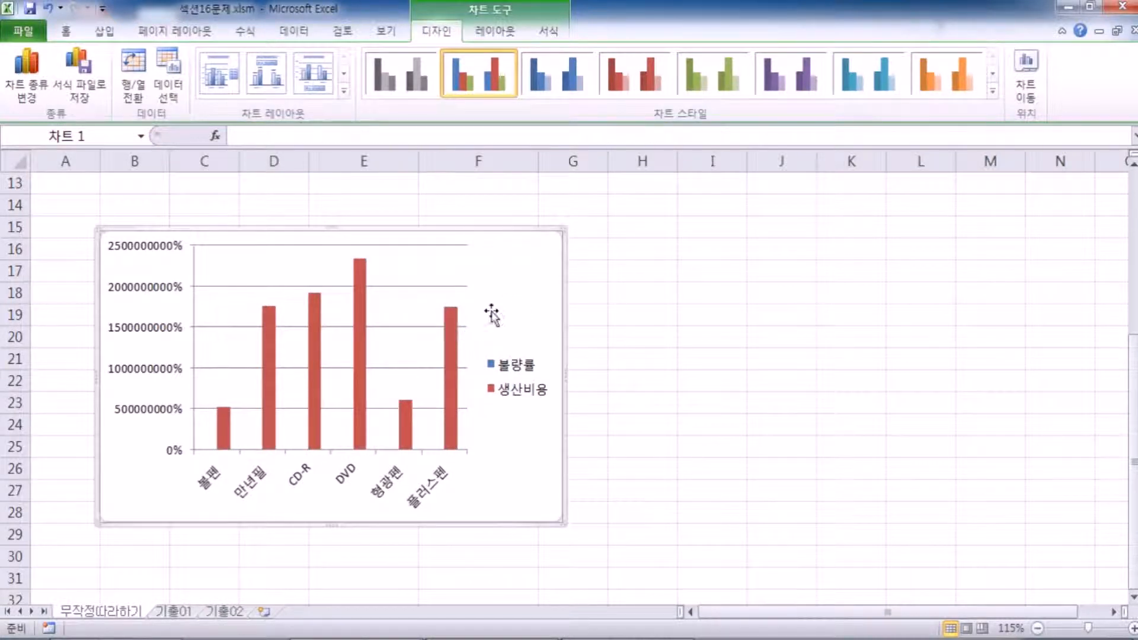
Select the whole 생산비용 series and view its 계열 옵션 in the 데이터 계열 서식 dialog.
left_click(452, 333)
double_click(452, 333)
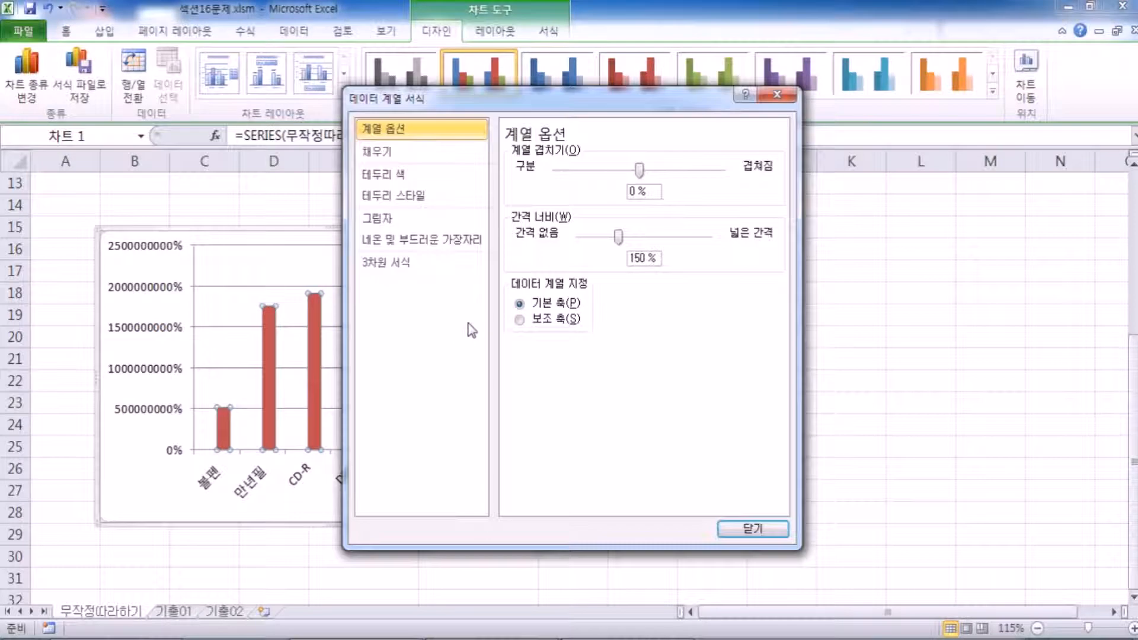
key("Escape")
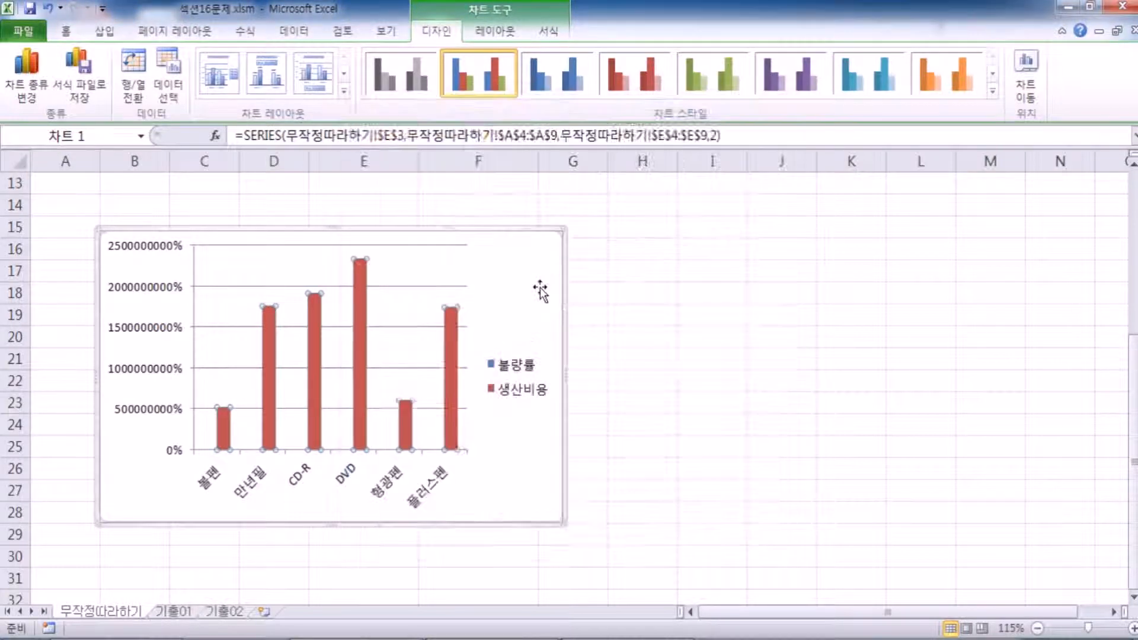
left_click(505, 310)
left_click(452, 337)
left_click(531, 316)
left_click(453, 341)
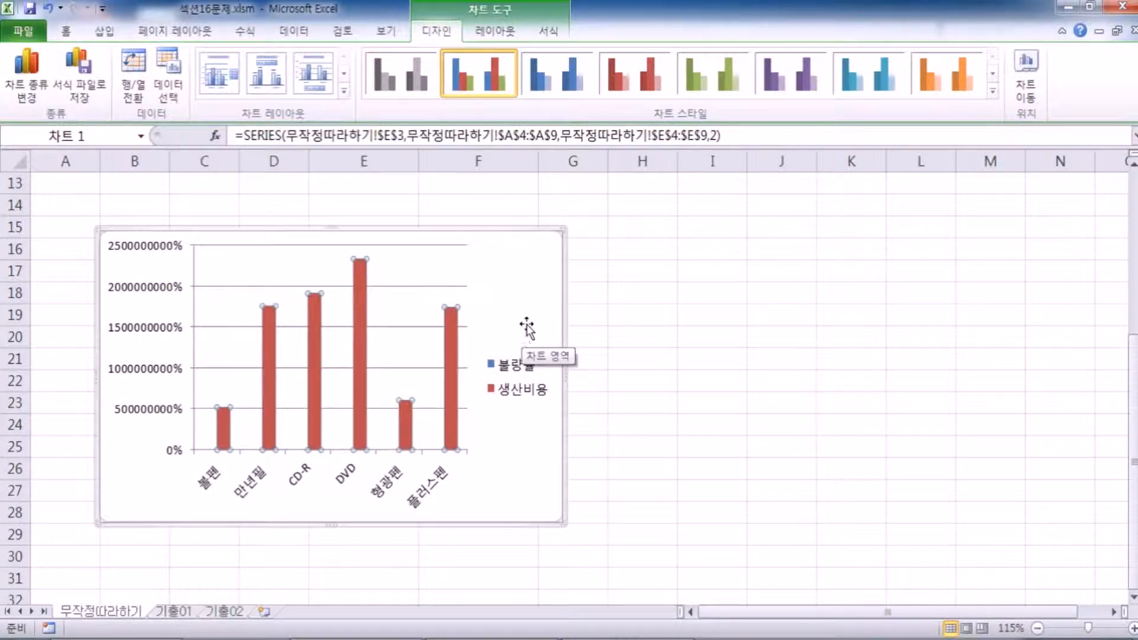
key("ctrl+1")
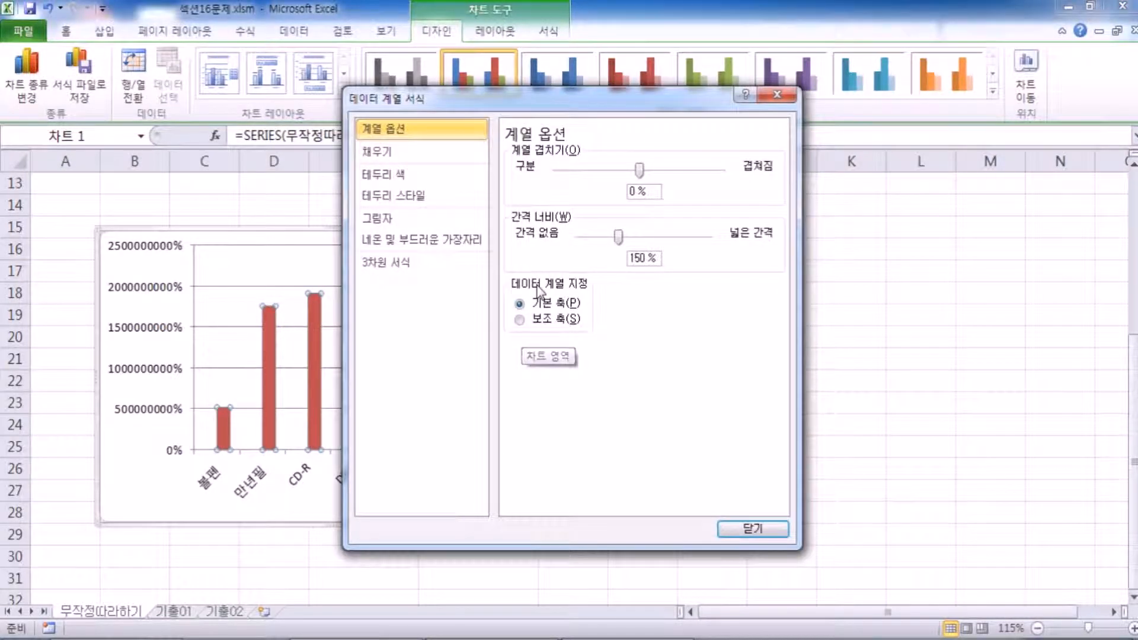
key("Escape")
View the 채우기 options in the 차트 영역 서식 dialog, close it and reselect the 생산비용 series.
left_click(518, 258)
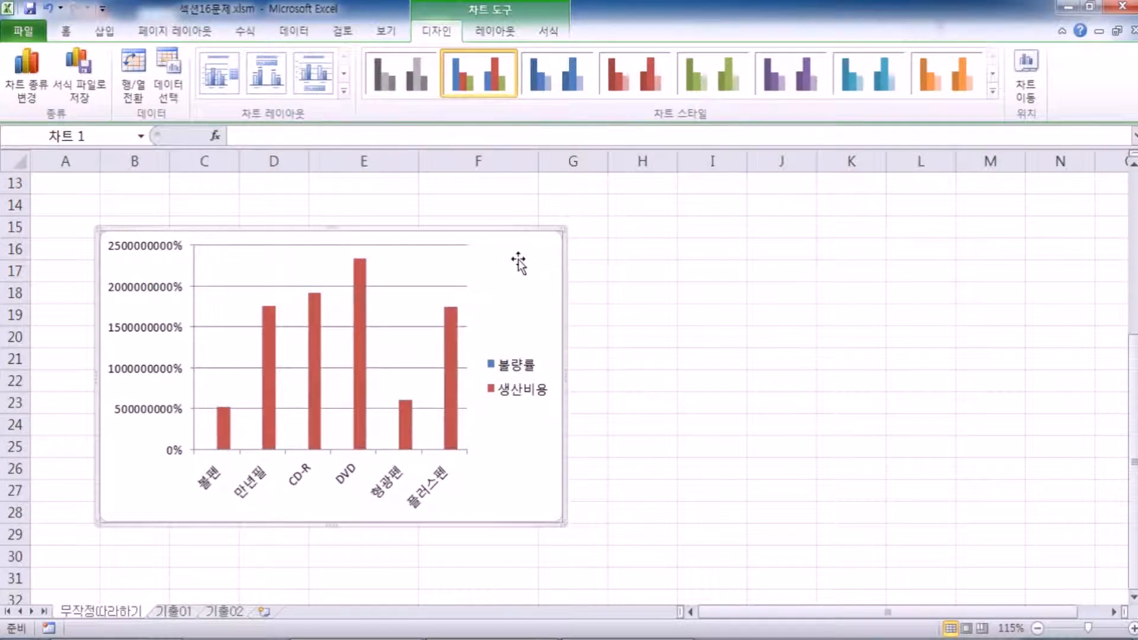
key("ctrl+1")
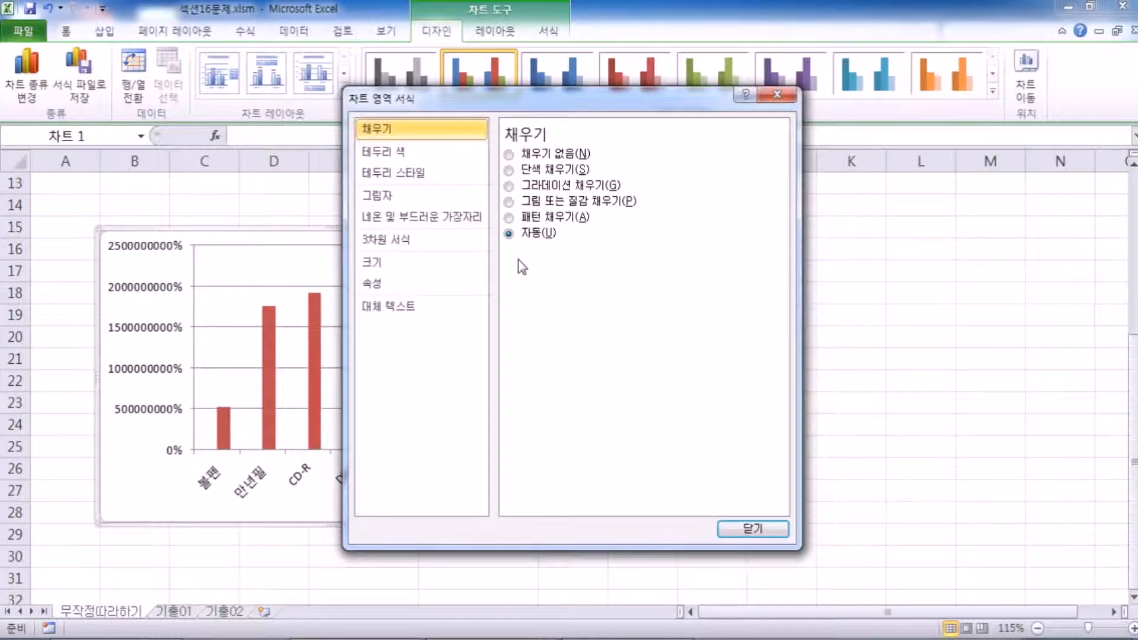
key("Escape")
left_click(449, 358)
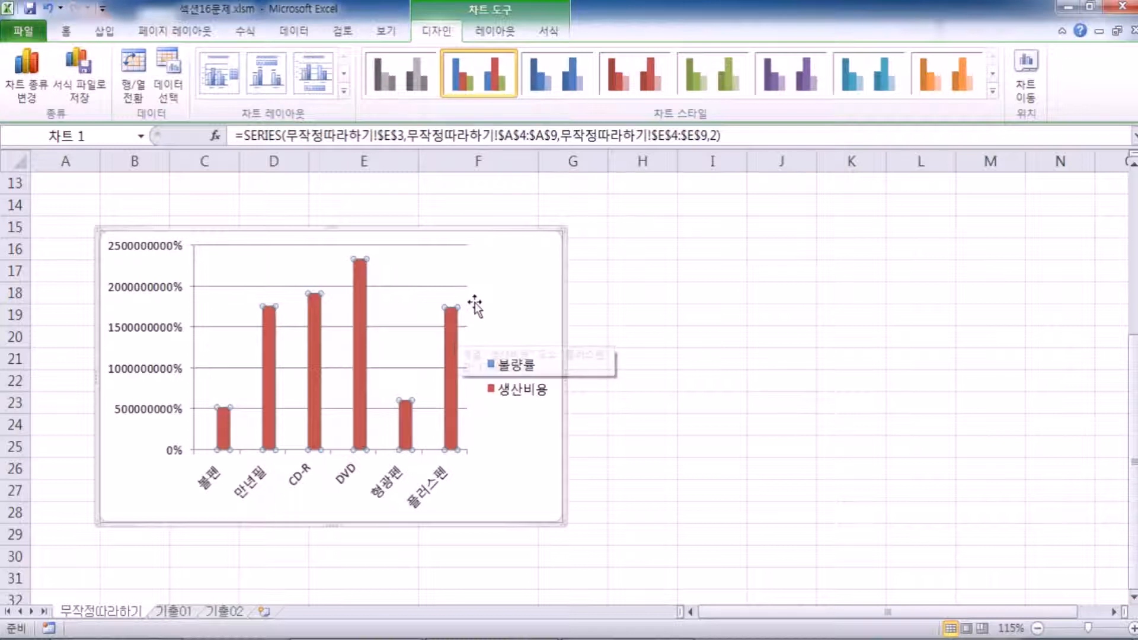
scroll(483, 294, "down", 1)
right_click(454, 264)
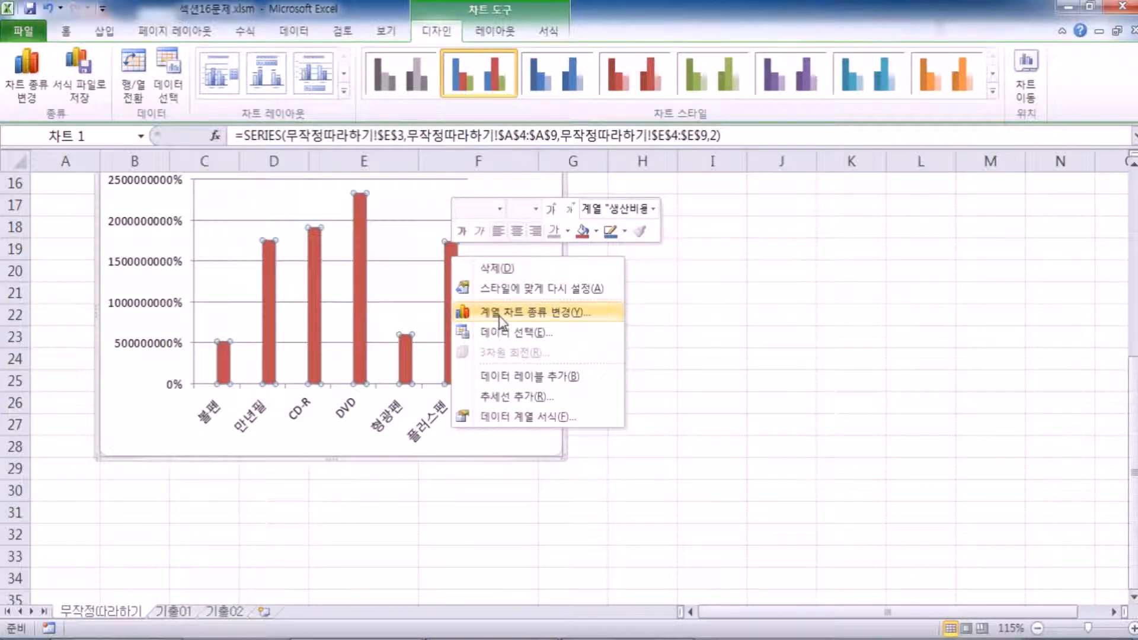
left_click(40, 95)
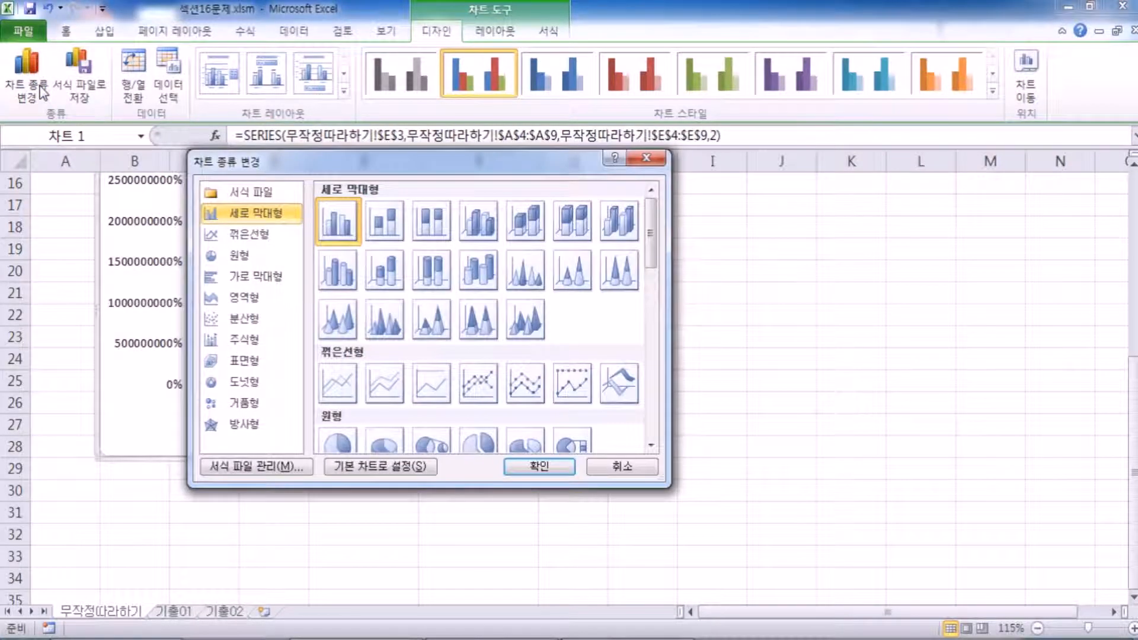
left_click(232, 237)
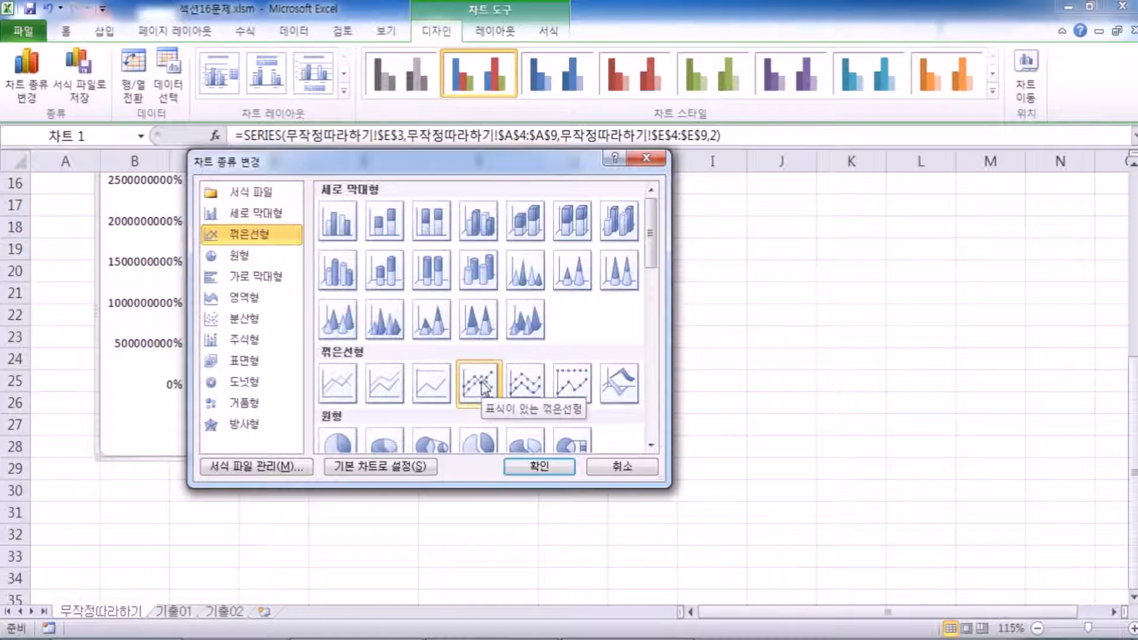
left_click_drag(477, 161, 541, 71)
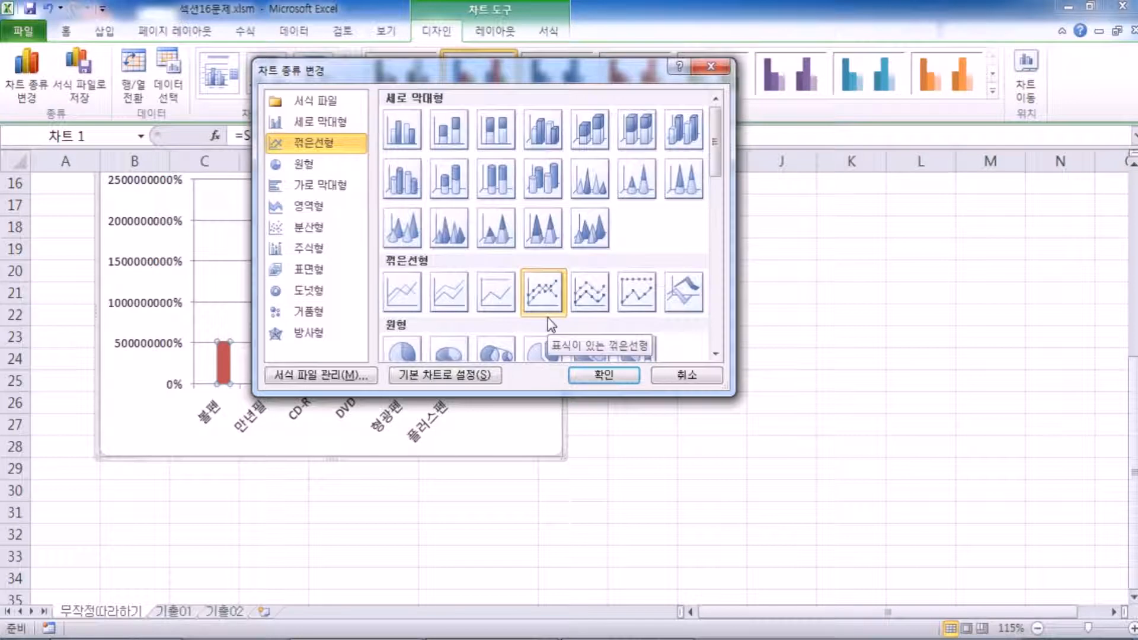
left_click(393, 305)
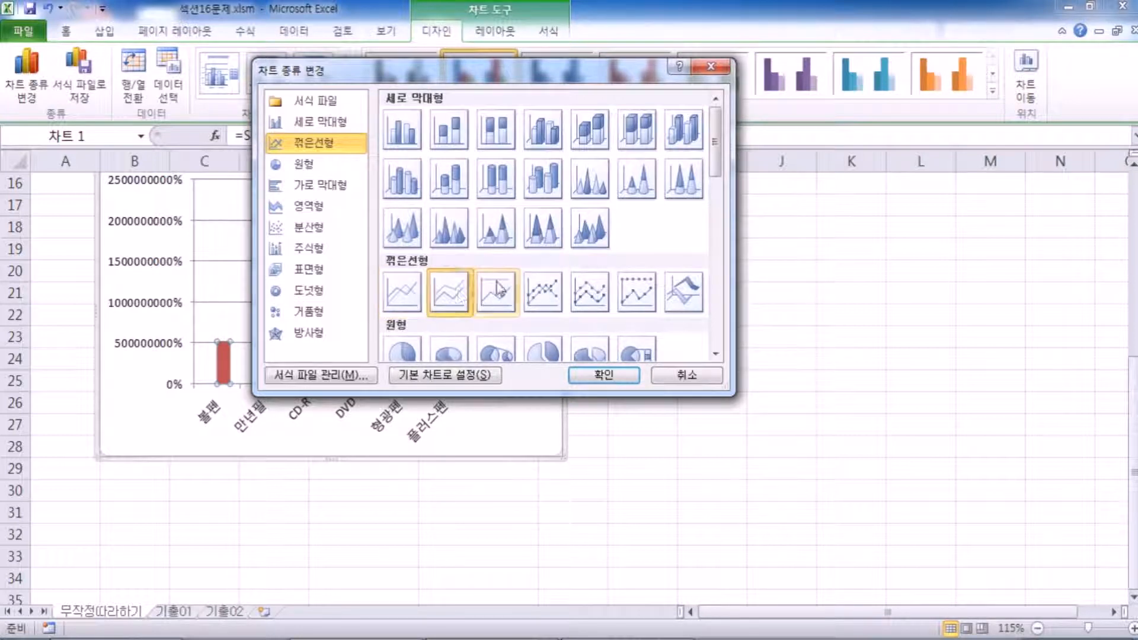
left_click(542, 294)
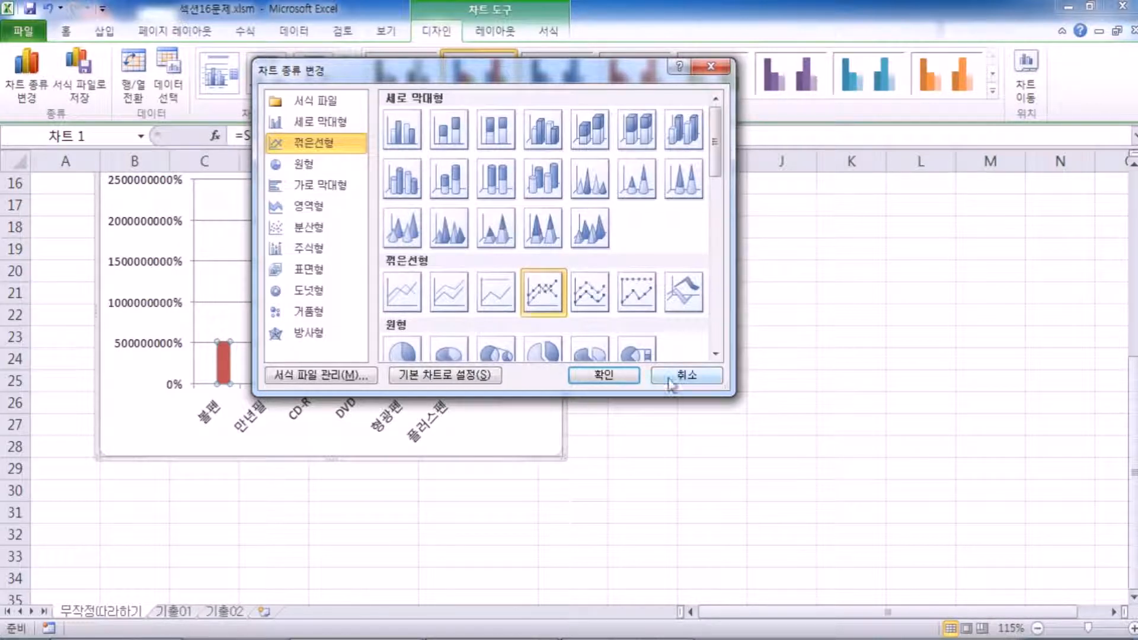
left_click(686, 375)
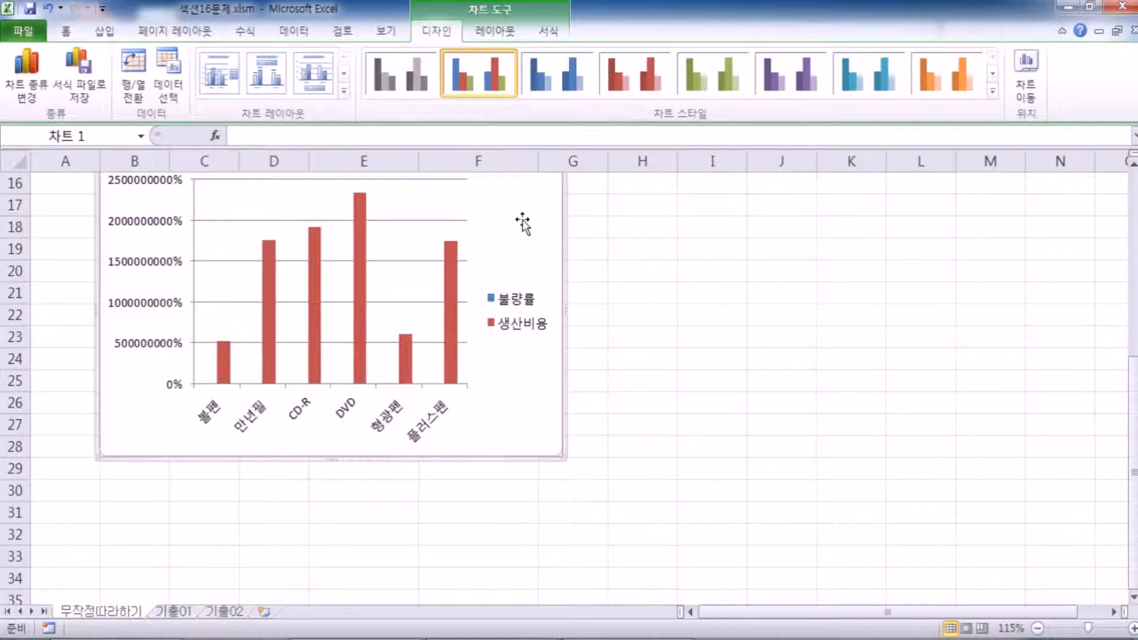
Try changing the whole chart to 표식이 있는 꺾은선형, then undo the chart type change.
scroll(521, 225, "up", 1)
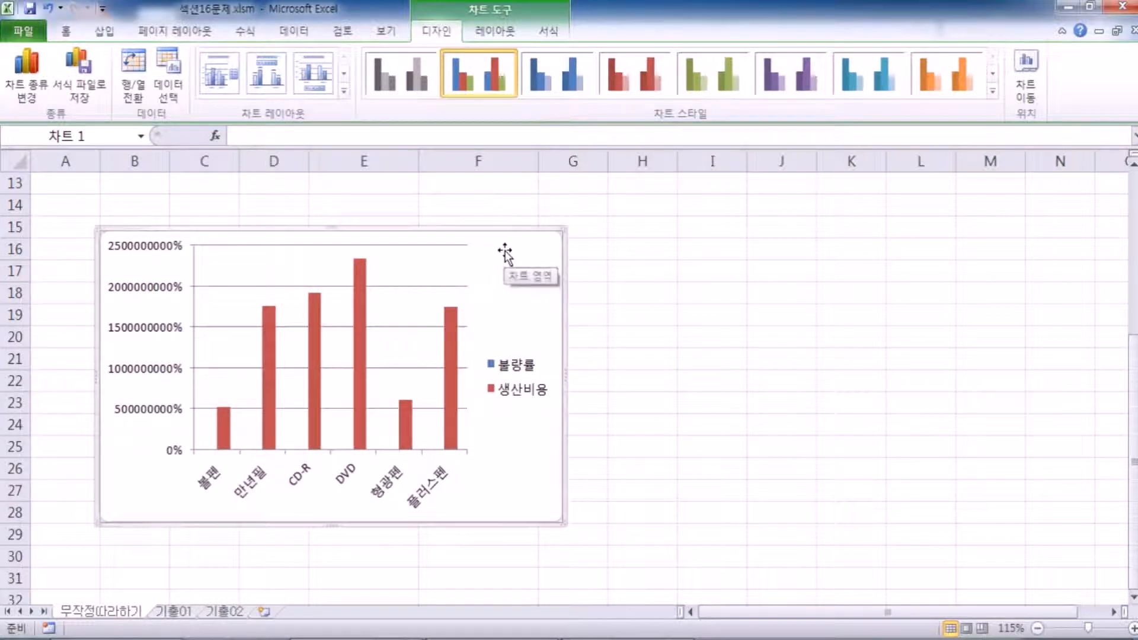
left_click(26, 77)
left_click(542, 292)
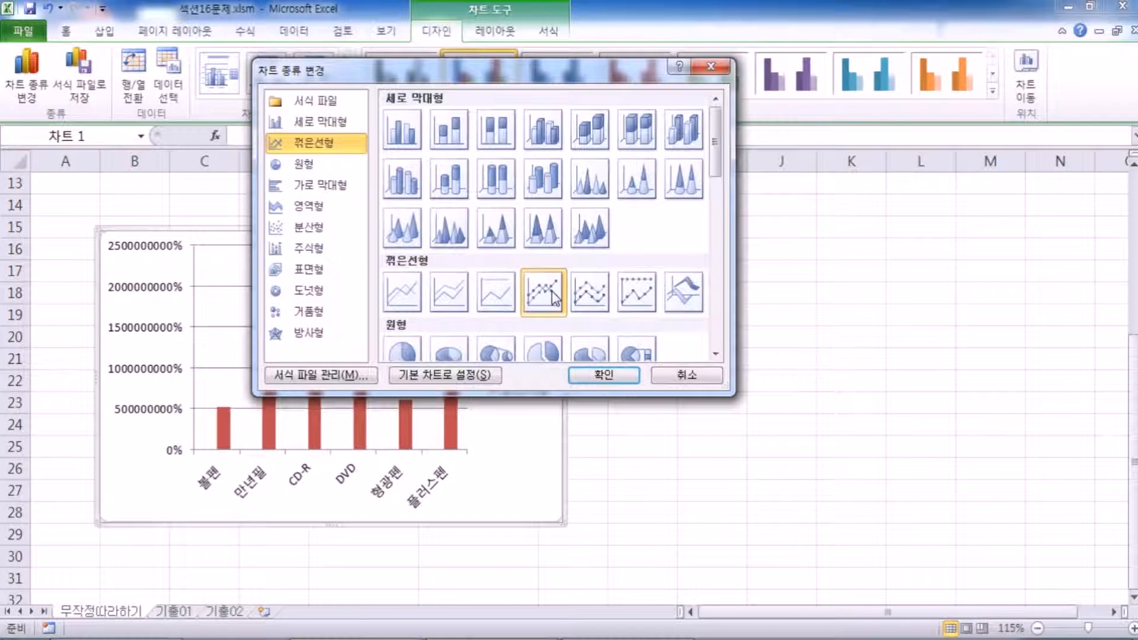
left_click_drag(509, 69, 793, 10)
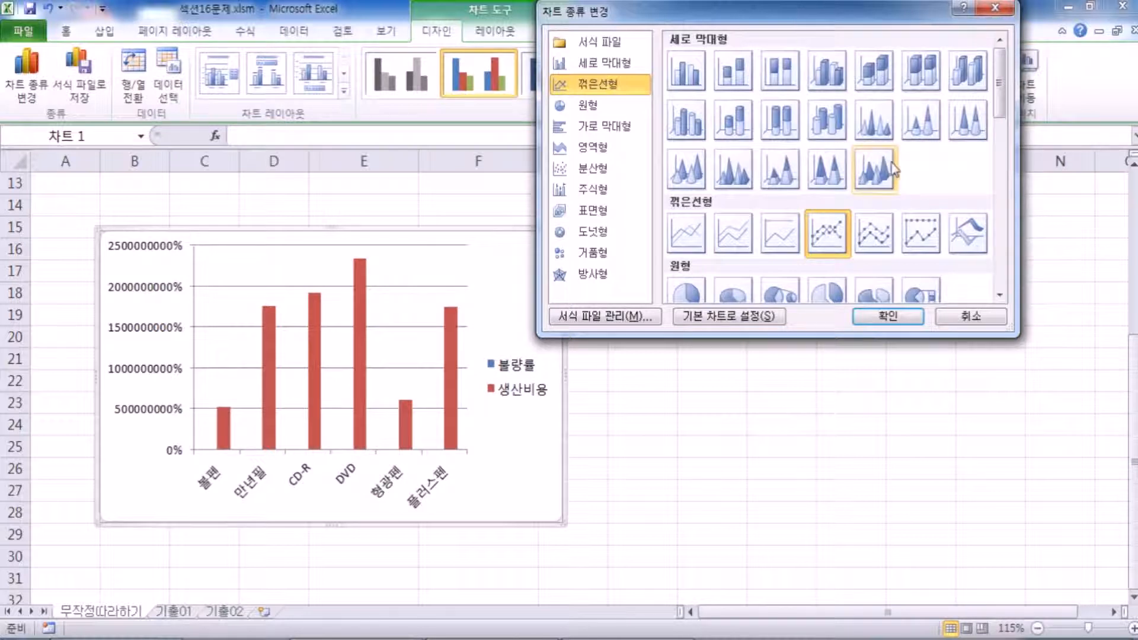
left_click(894, 315)
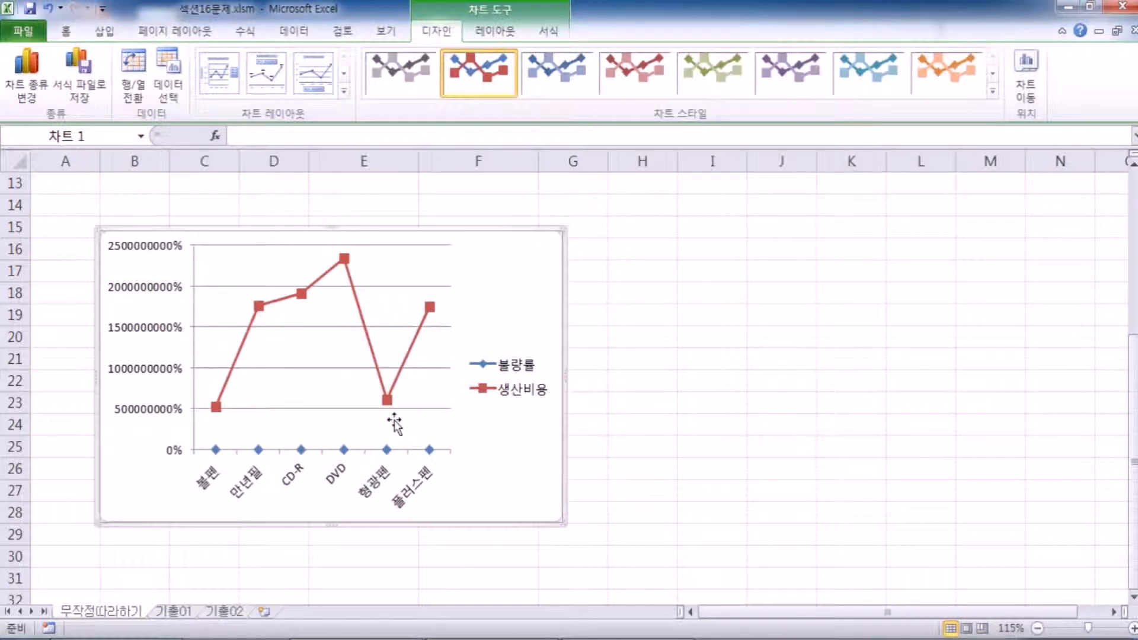
key("ctrl+z")
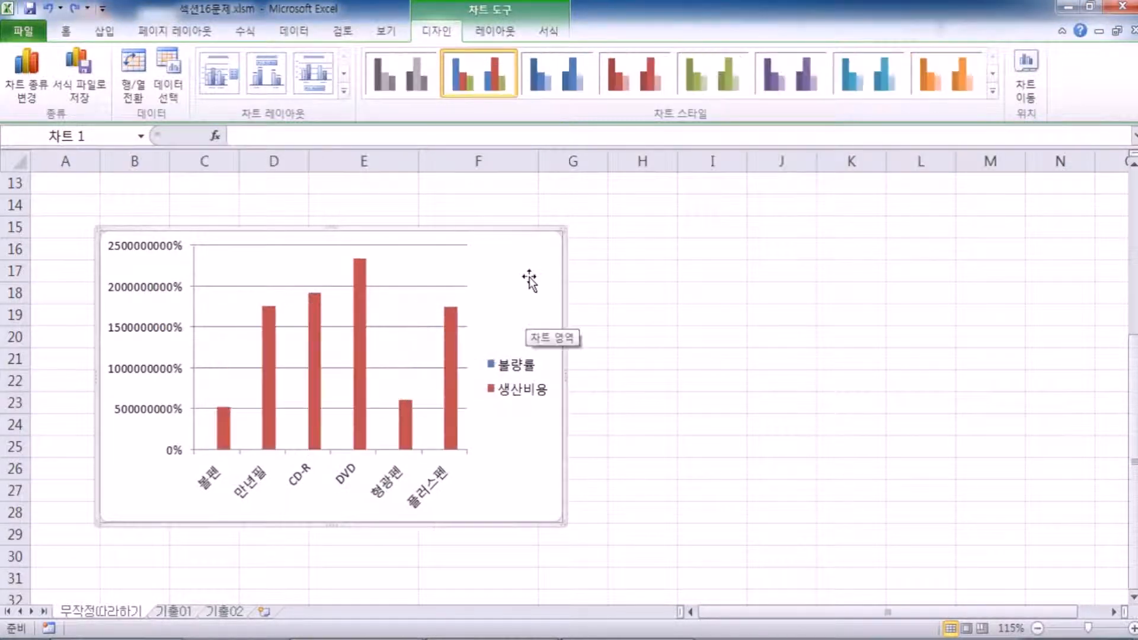
Change only the 생산비용 series to the 표식이 있는 꺾은선형 chart type.
mouse_move(454, 347)
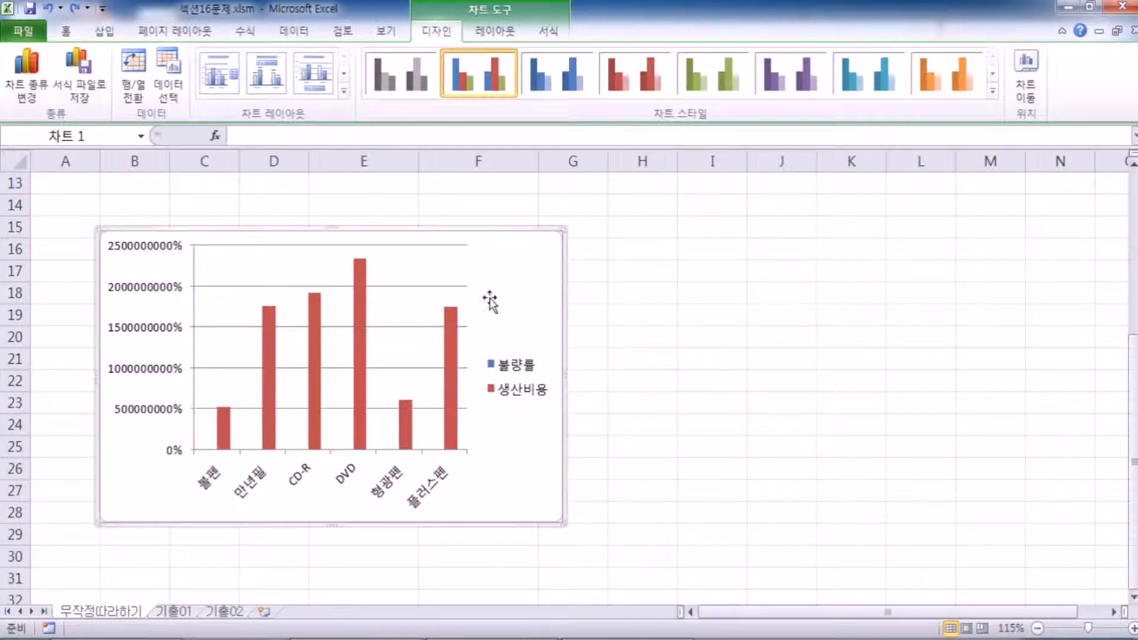
left_click(457, 330)
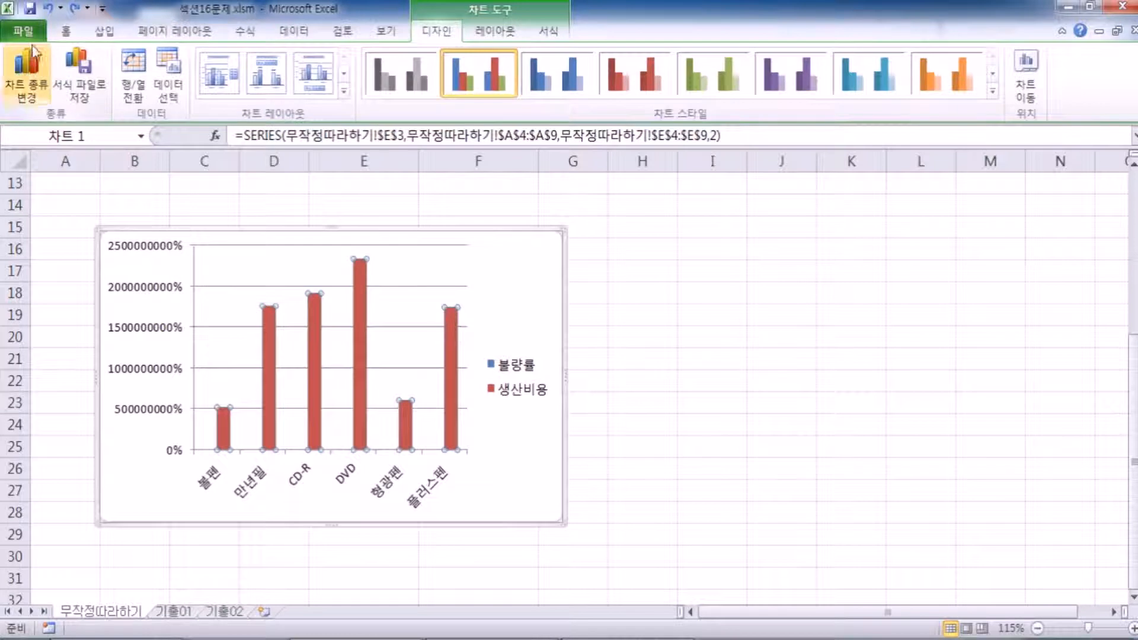
left_click(25, 70)
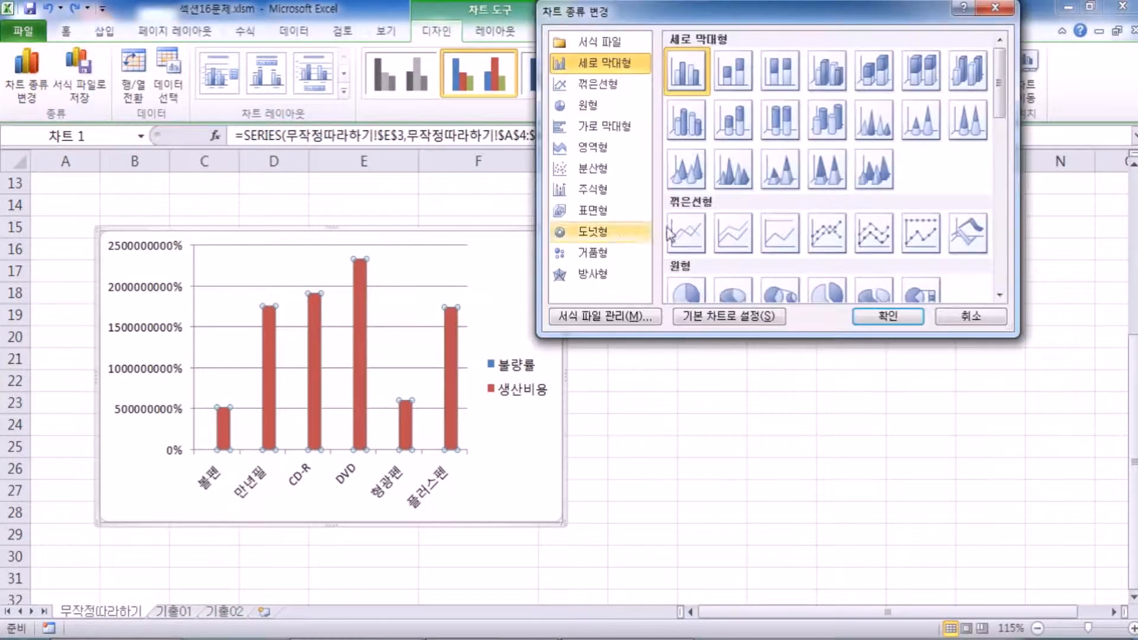
left_click(826, 233)
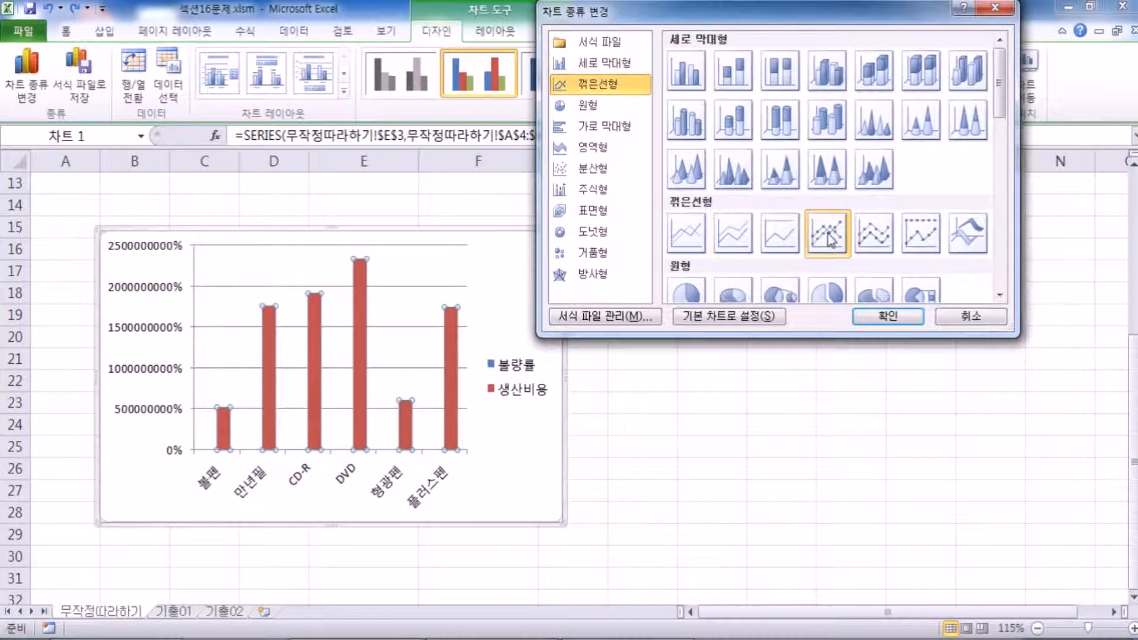
left_click(889, 318)
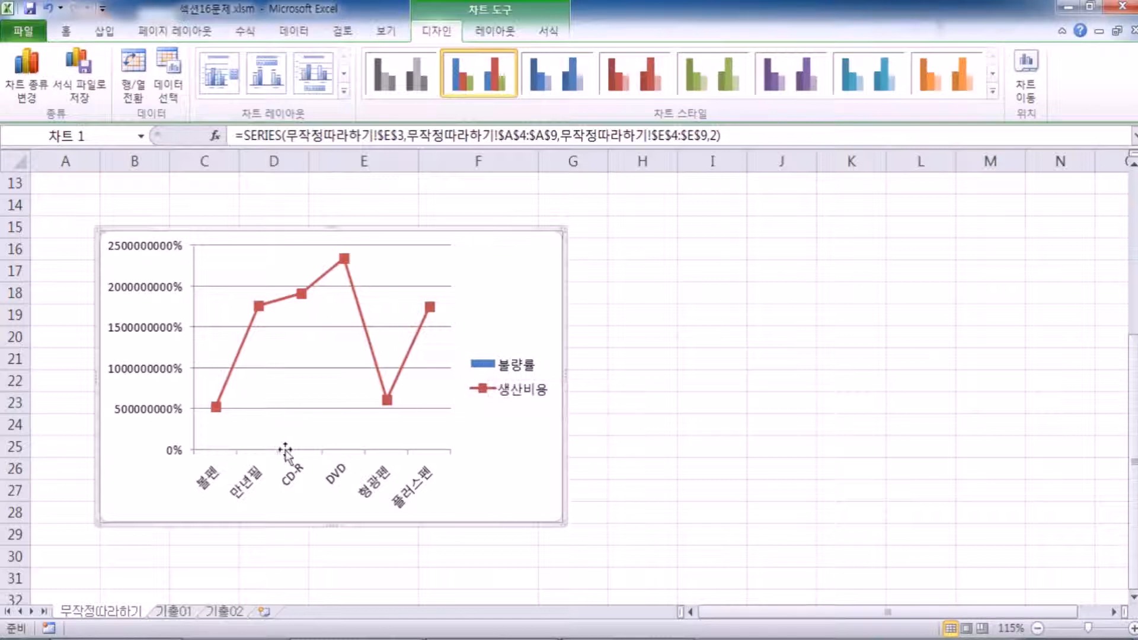
Select the chart area and change the entire chart back to the clustered 세로 막대형 type.
left_click(471, 364)
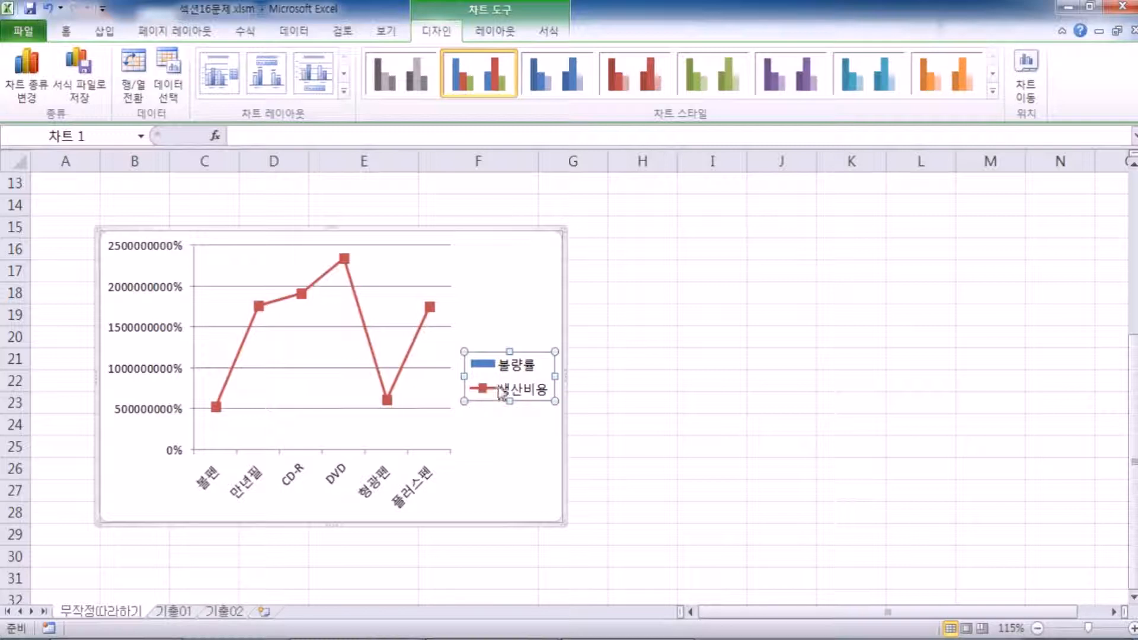
left_click(541, 276)
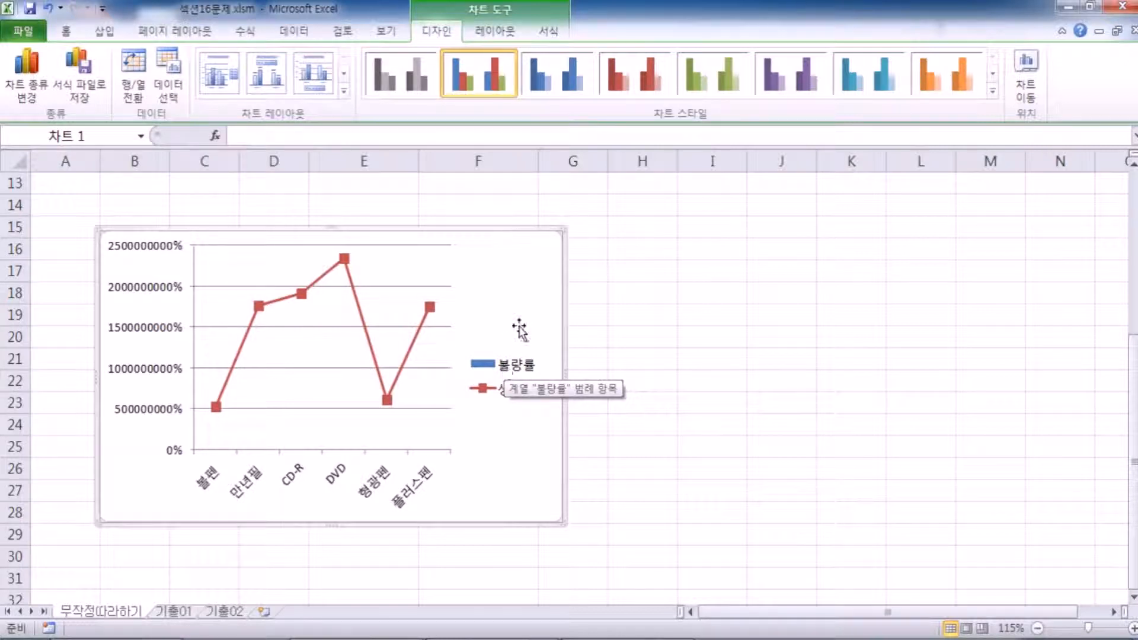
left_click(44, 74)
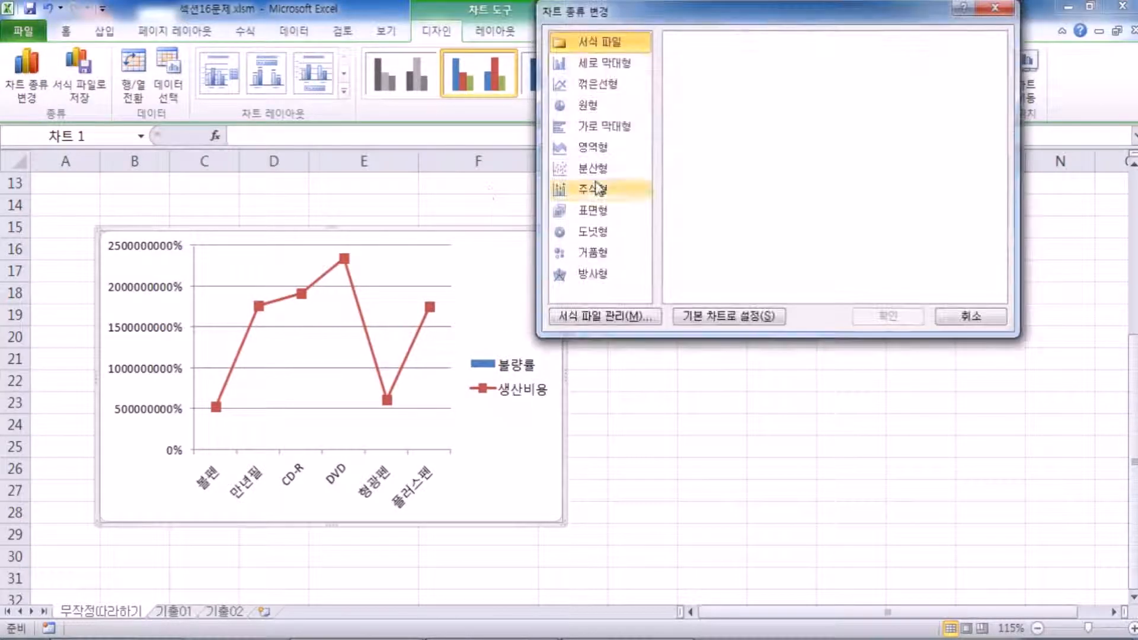
left_click(596, 64)
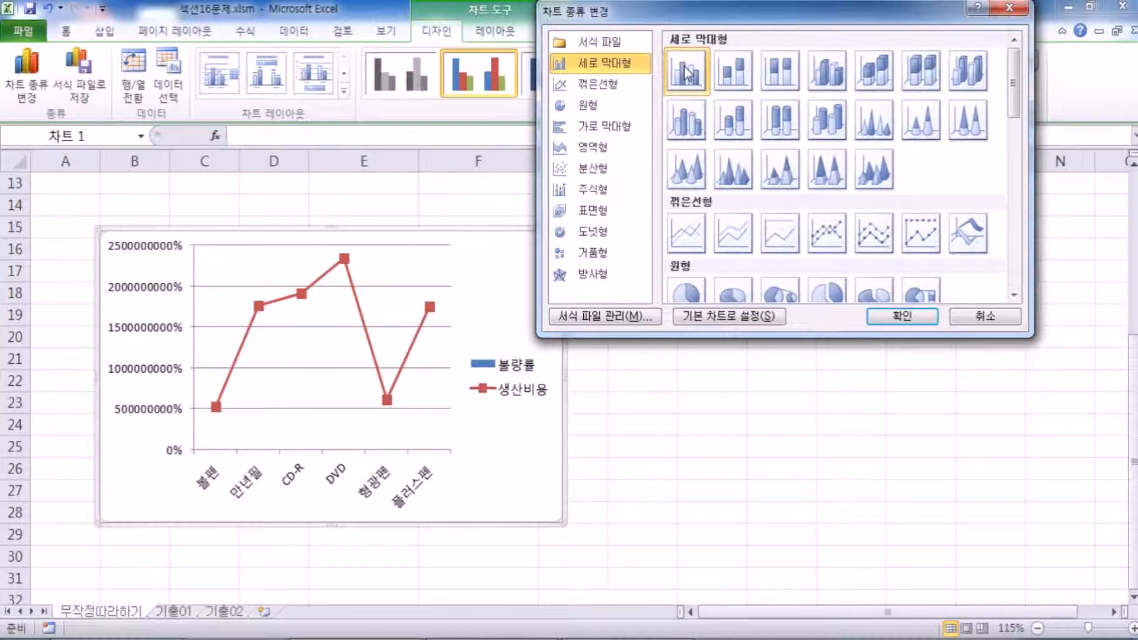
left_click(902, 316)
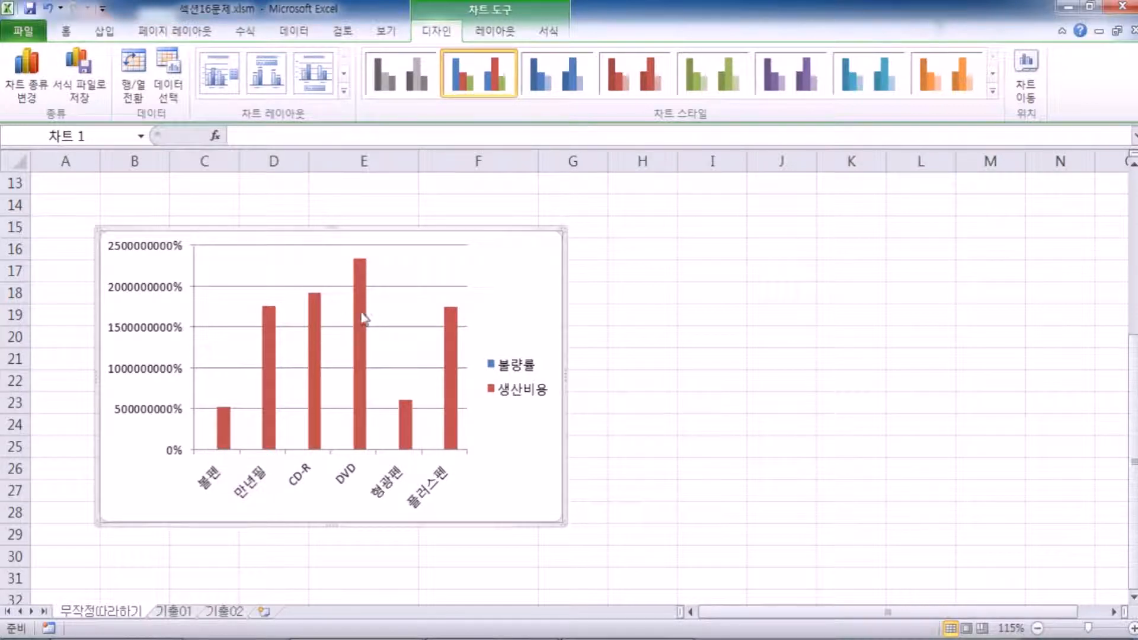
Select the 생산비용 bars and convert that series alone to a 표식이 있는 꺾은선형 line.
left_click(358, 335)
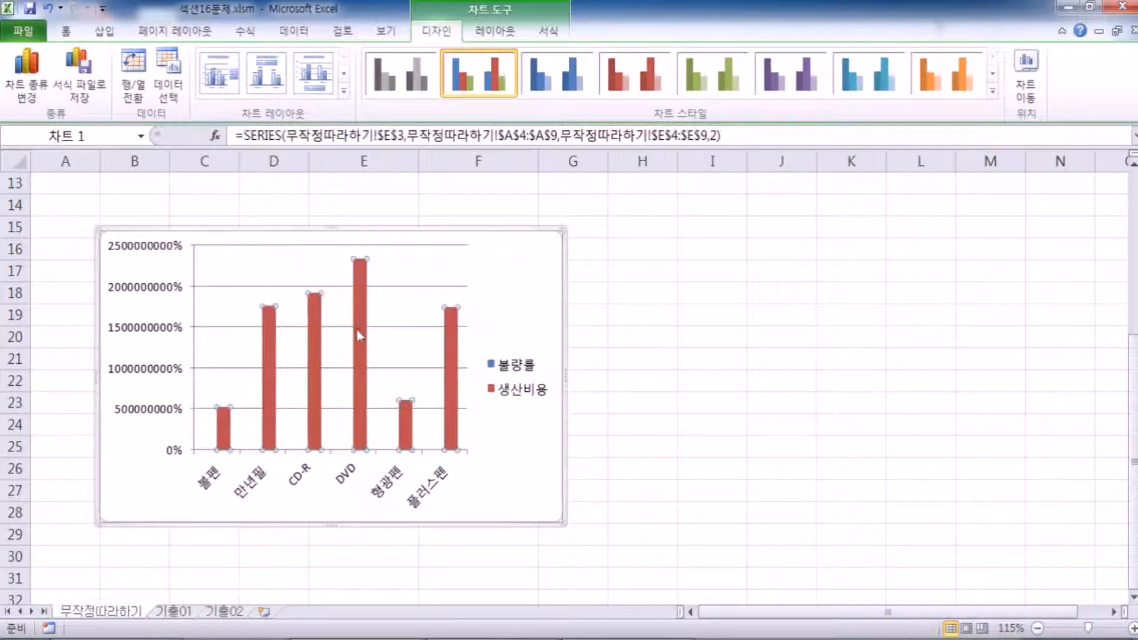
left_click(26, 74)
left_click(821, 246)
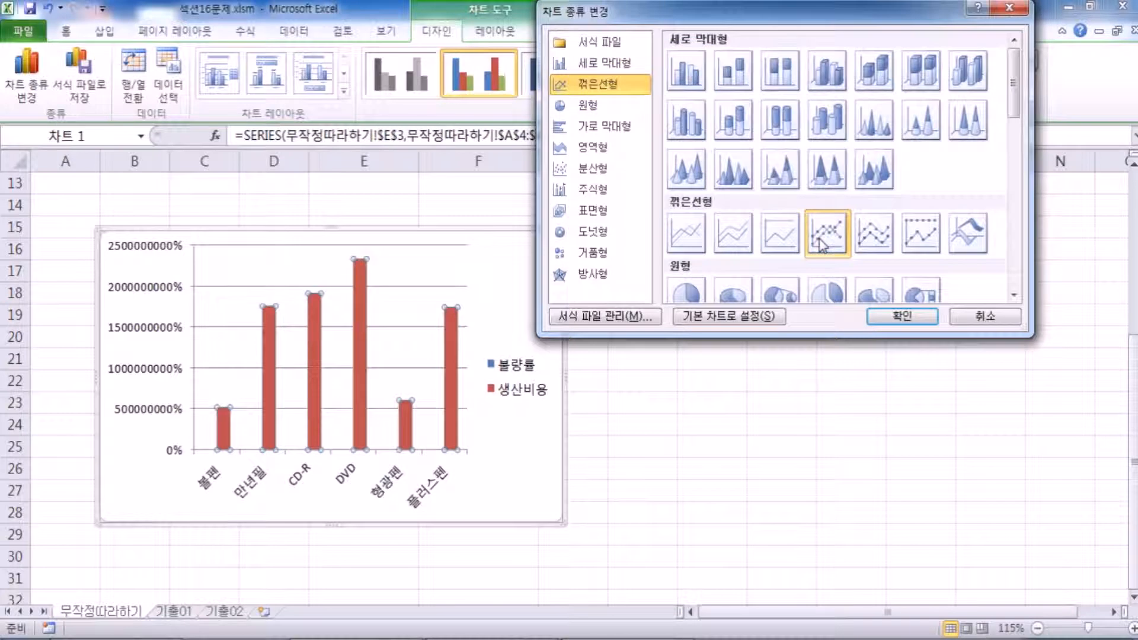
left_click(902, 316)
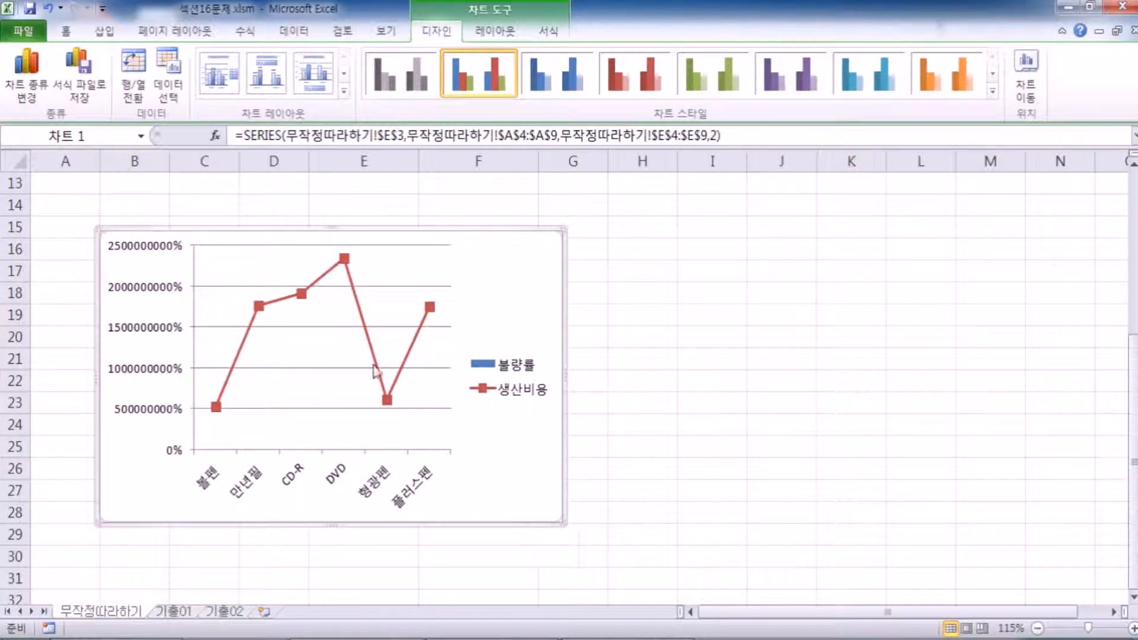
Assign the 생산비용 line series to the 보조 축 in its 데이터 계열 서식 settings.
left_click(375, 347)
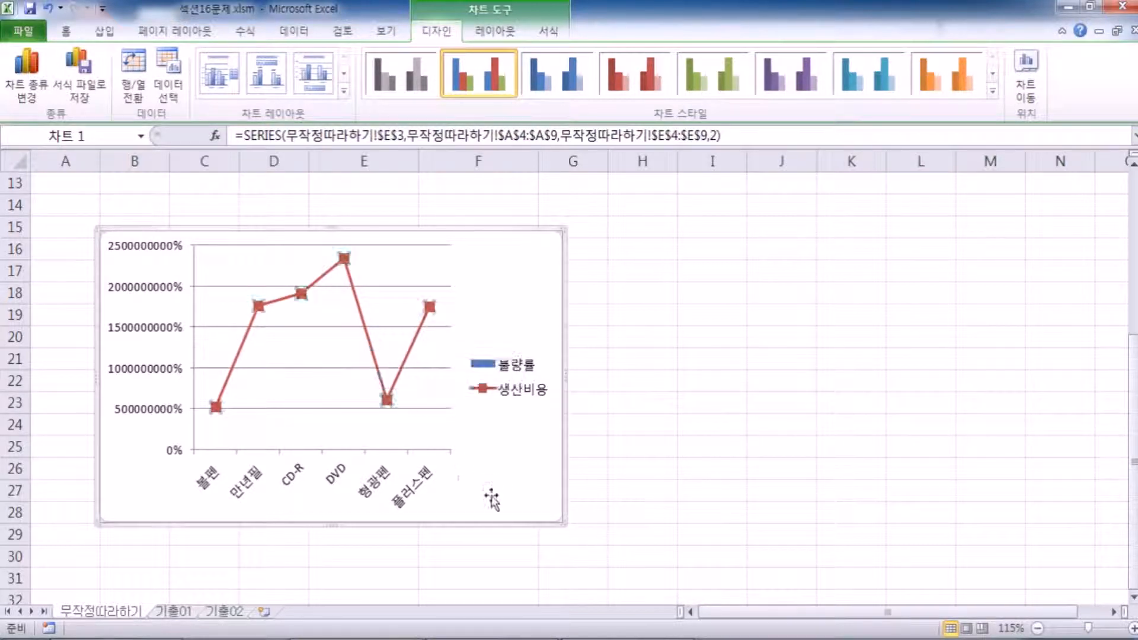
left_click(538, 455)
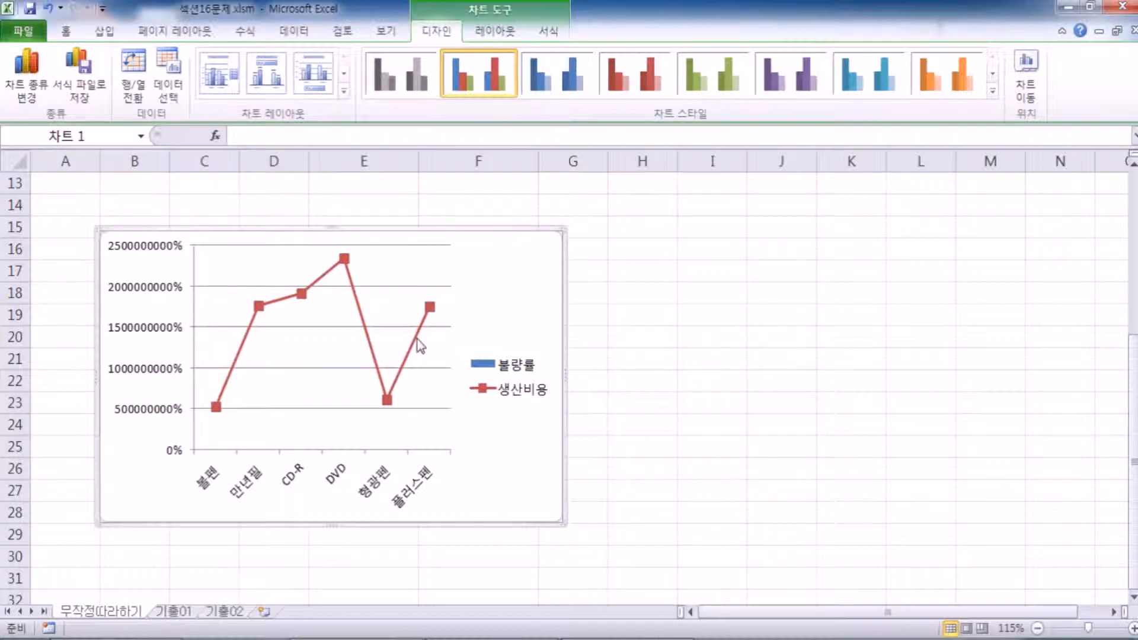
left_click(416, 343)
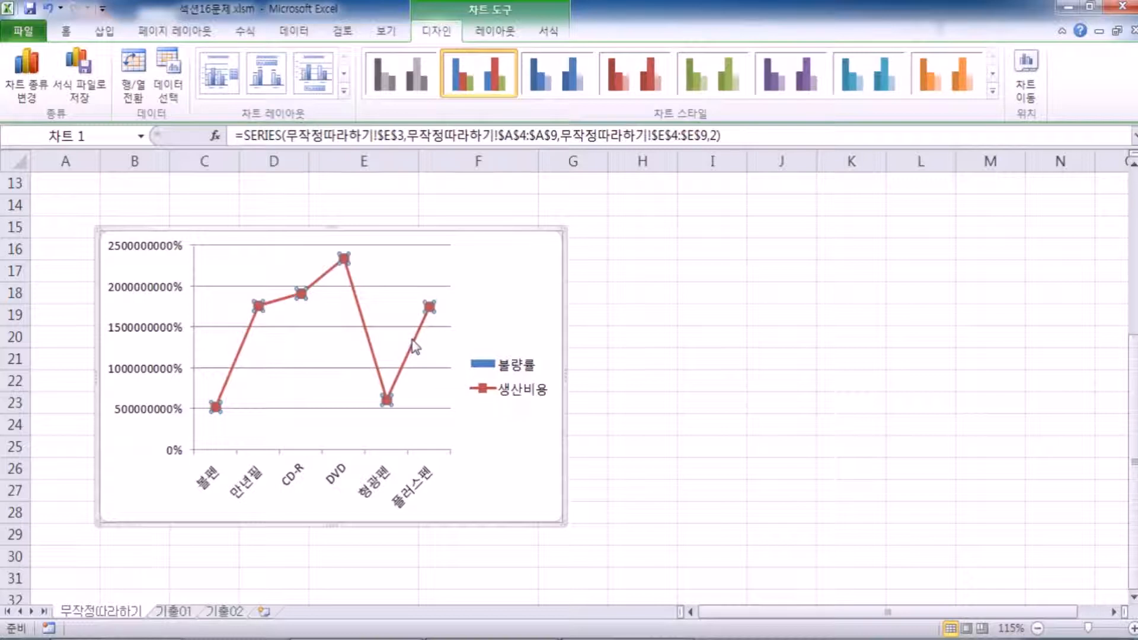
double_click(412, 340)
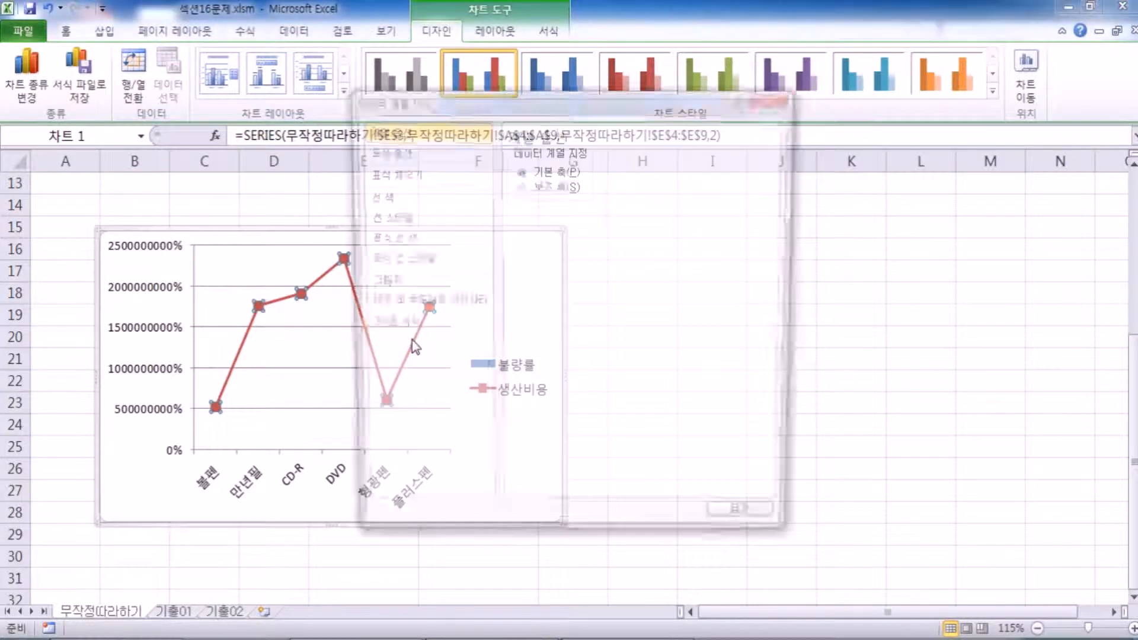
left_click_drag(512, 107, 642, 96)
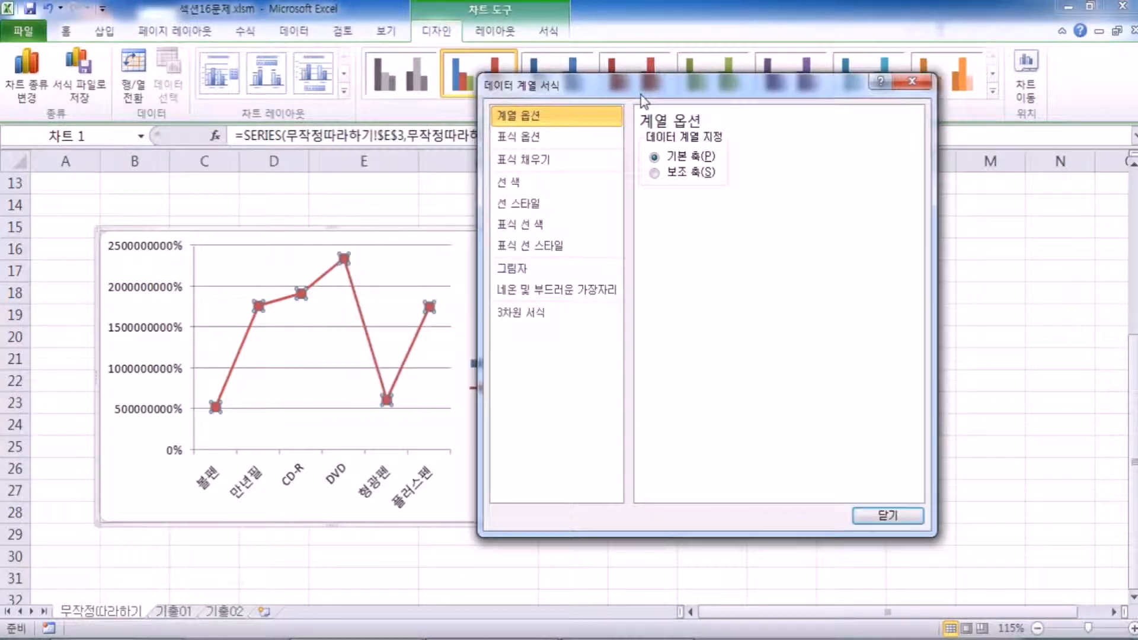
left_click(656, 173)
left_click_drag(708, 98, 813, 88)
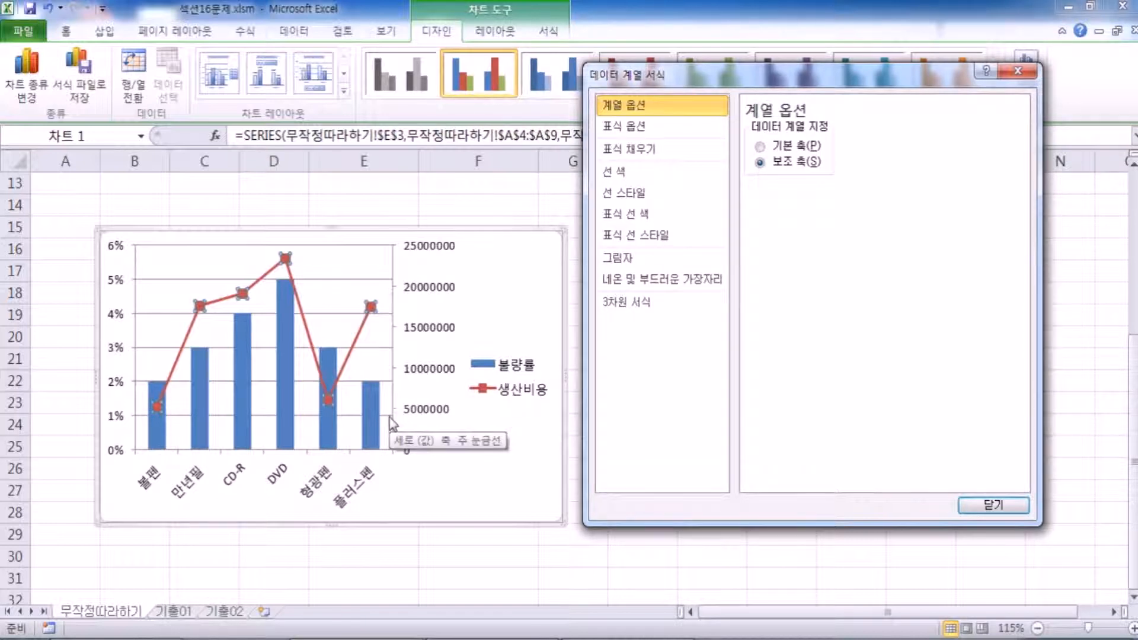
Switch the 생산비용 series to 기본 축 and back to 보조 축, then close its format settings.
left_click(761, 146)
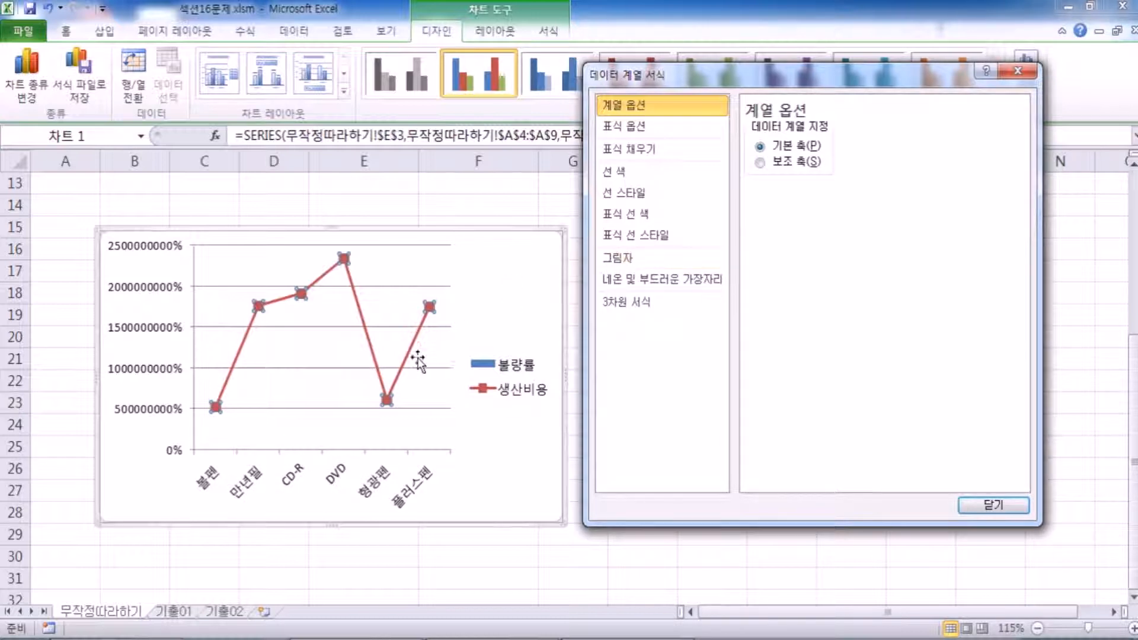
left_click(760, 162)
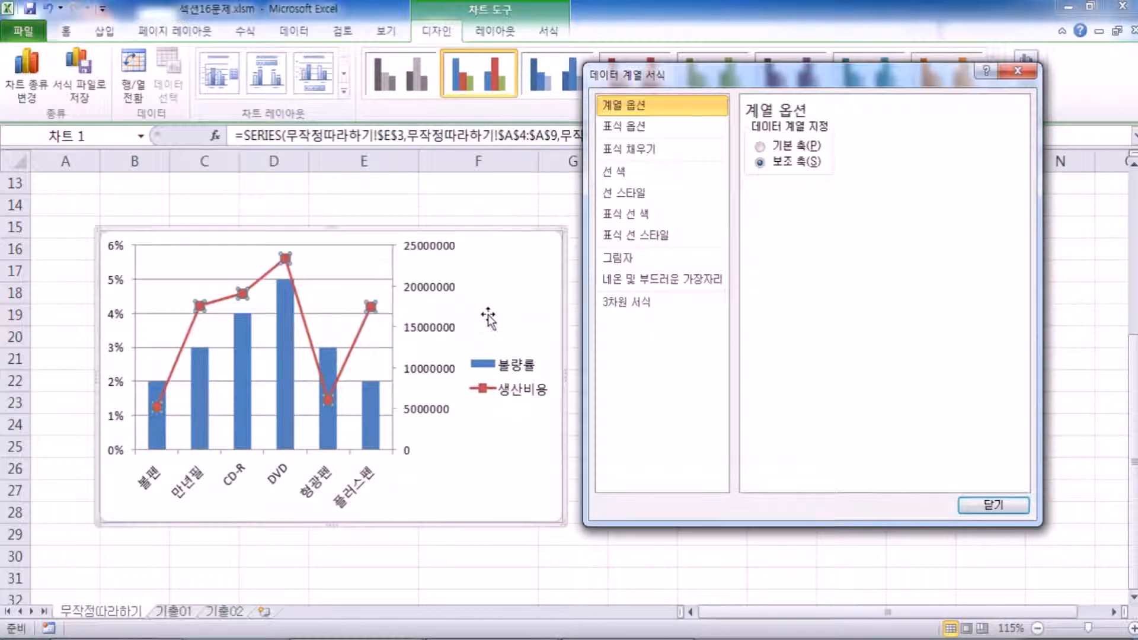
left_click_drag(690, 83, 852, 44)
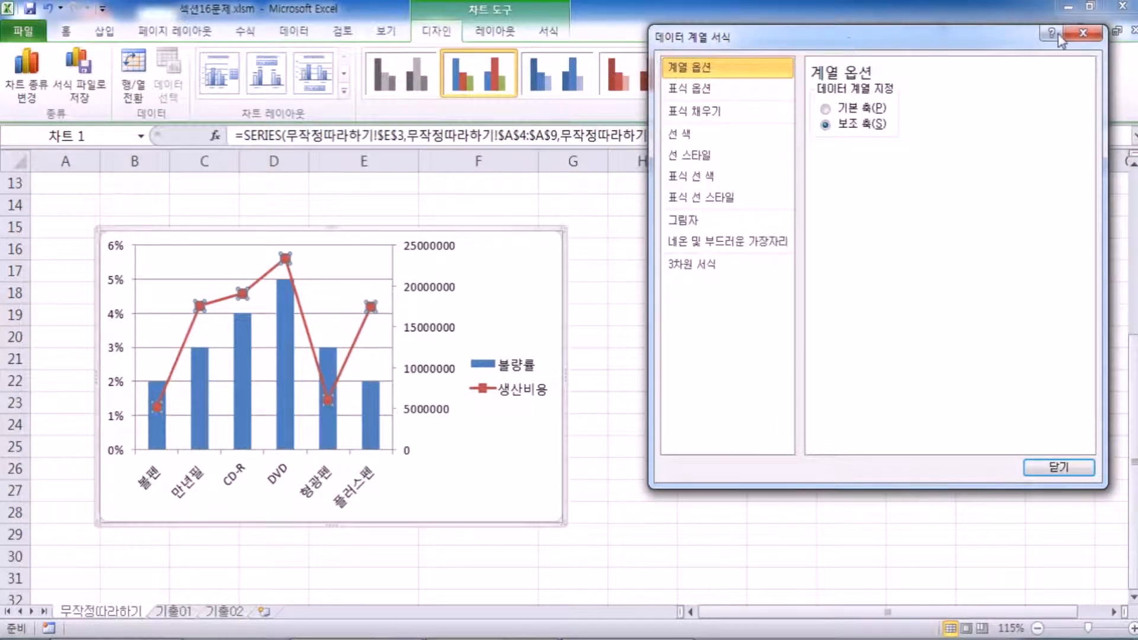
left_click(1094, 37)
left_click(509, 288)
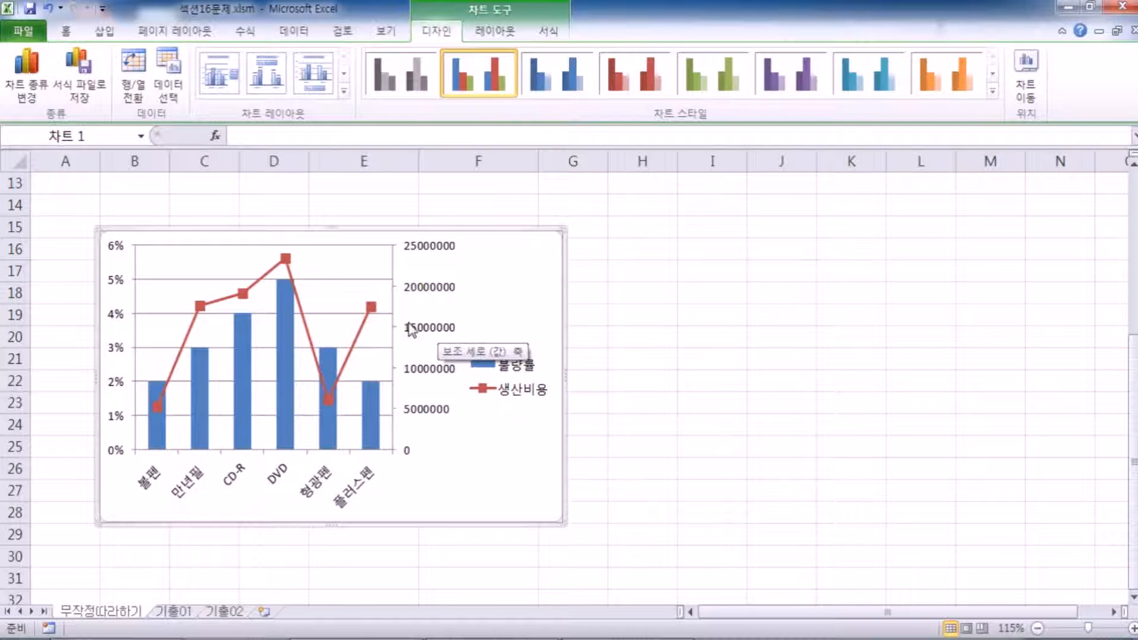
left_click(517, 370)
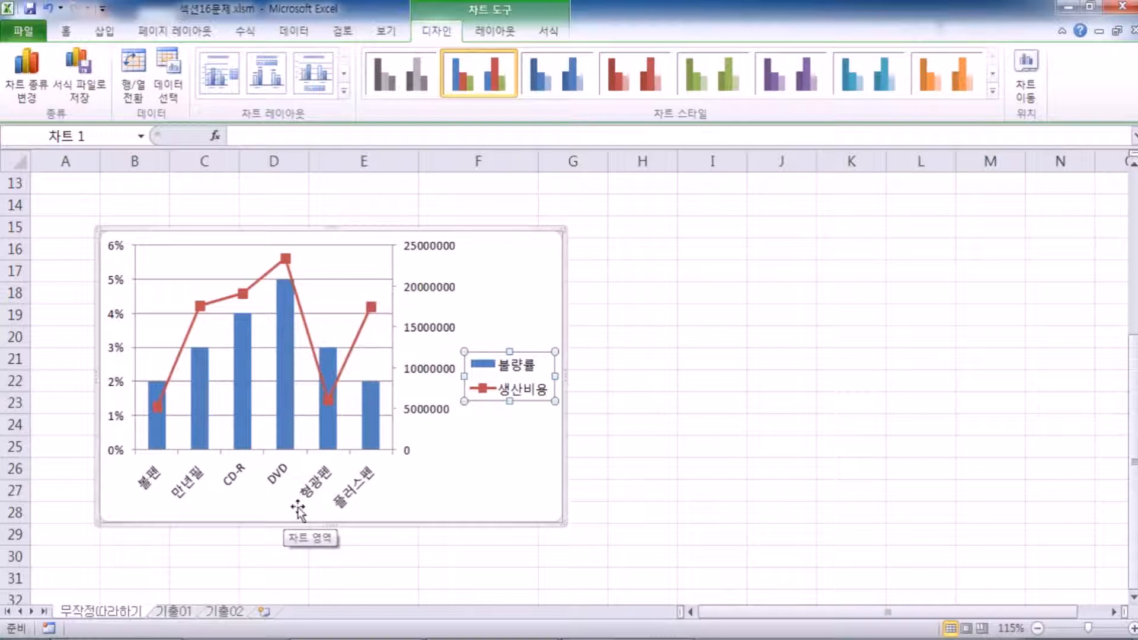
left_click(712, 447)
left_click(497, 268)
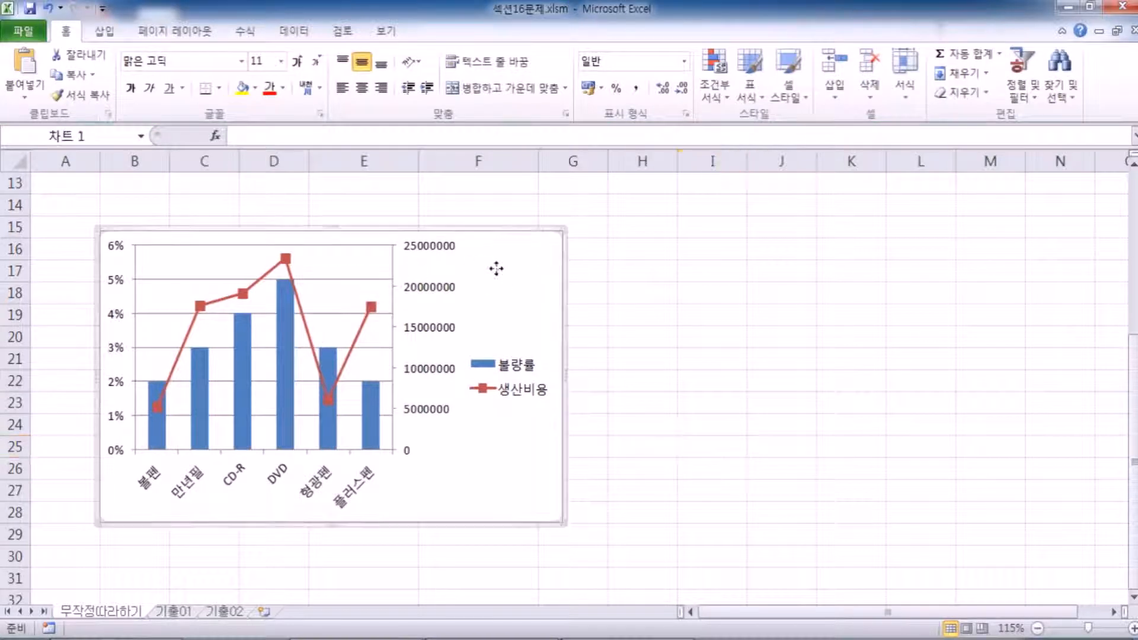
left_click(619, 292)
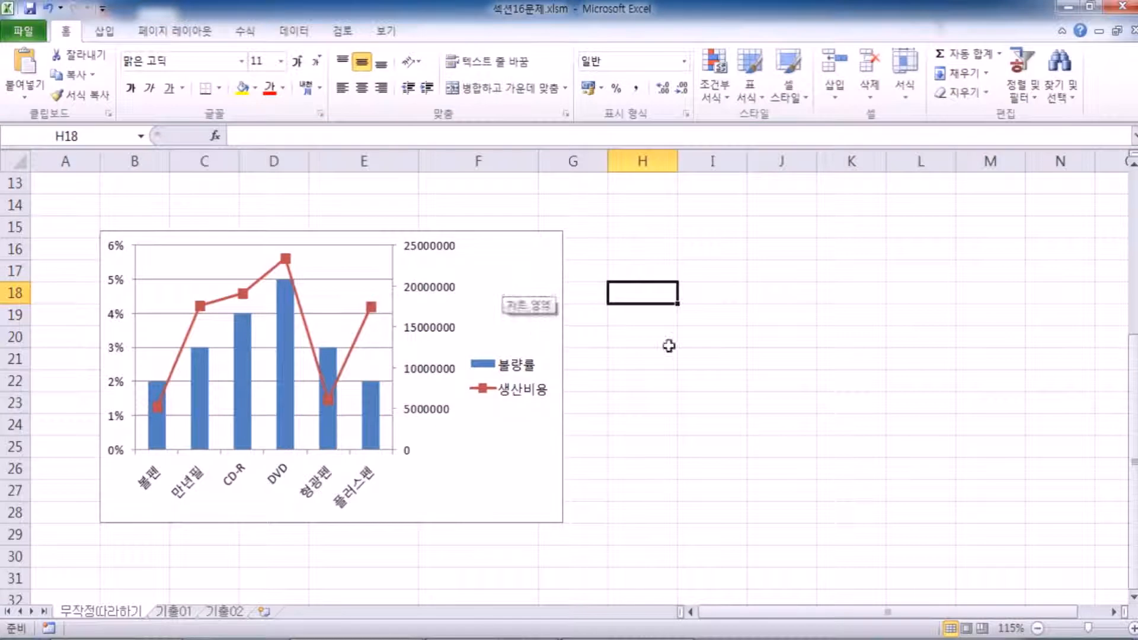
left_click(795, 358)
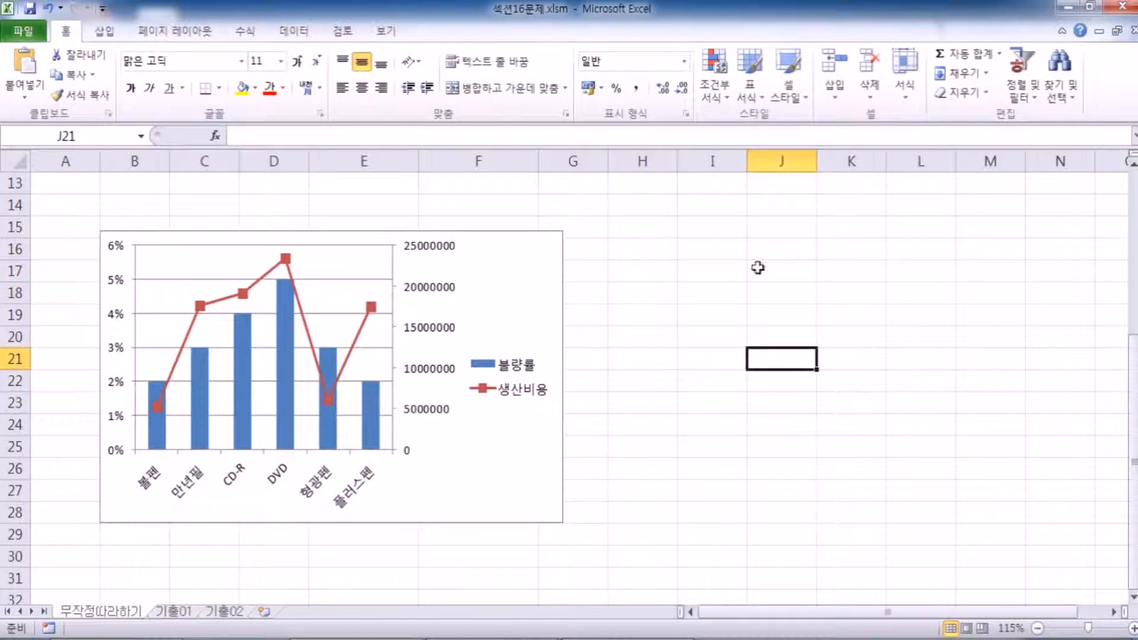
left_click(318, 267)
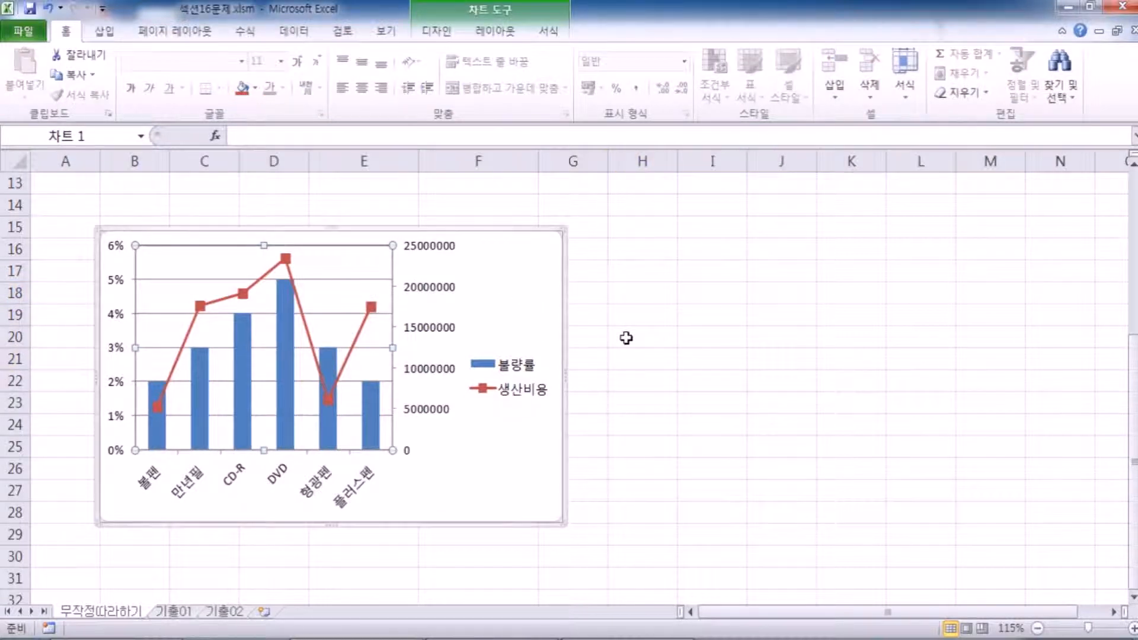
left_click(626, 337)
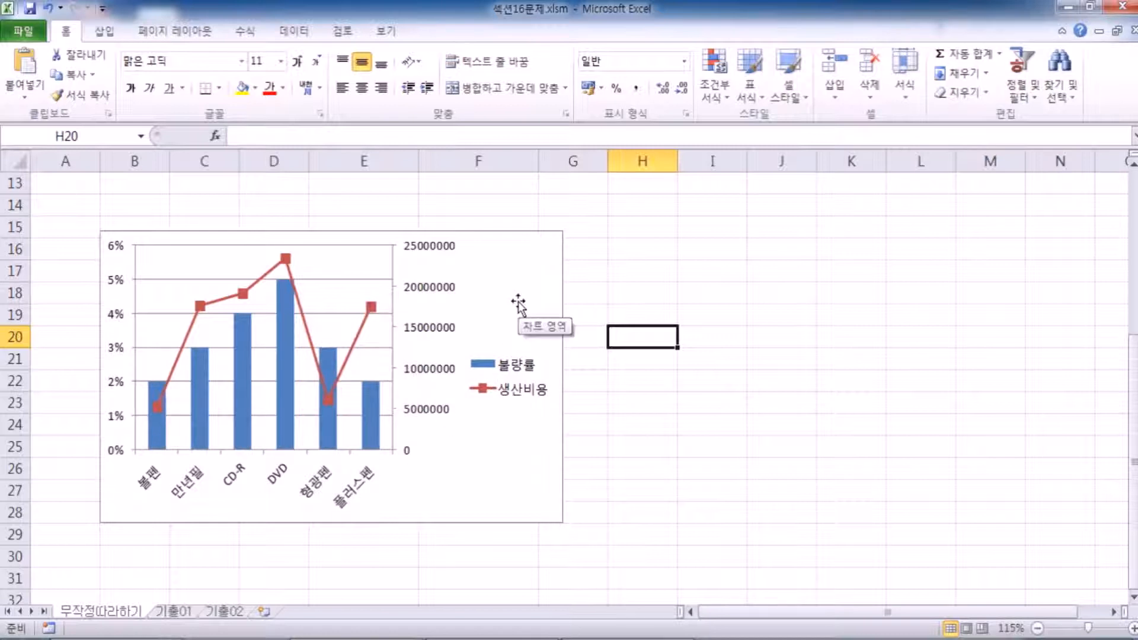
left_click(723, 270)
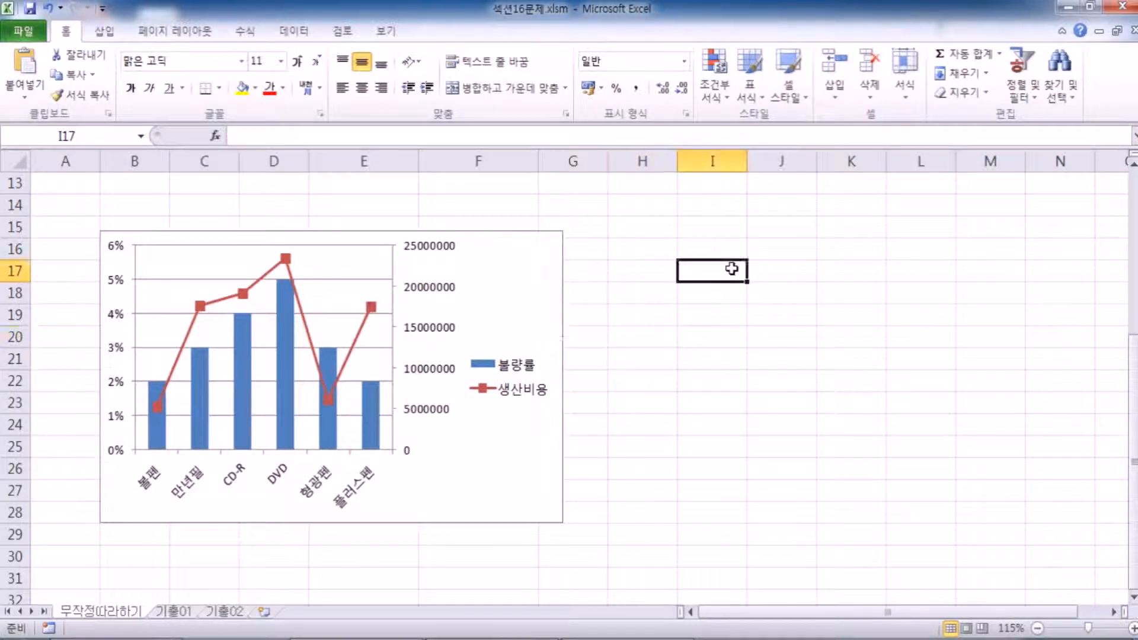
scroll(719, 302, "up", 3)
scroll(686, 318, "down", 3)
Delete the existing combination chart below the production table.
left_click(503, 265)
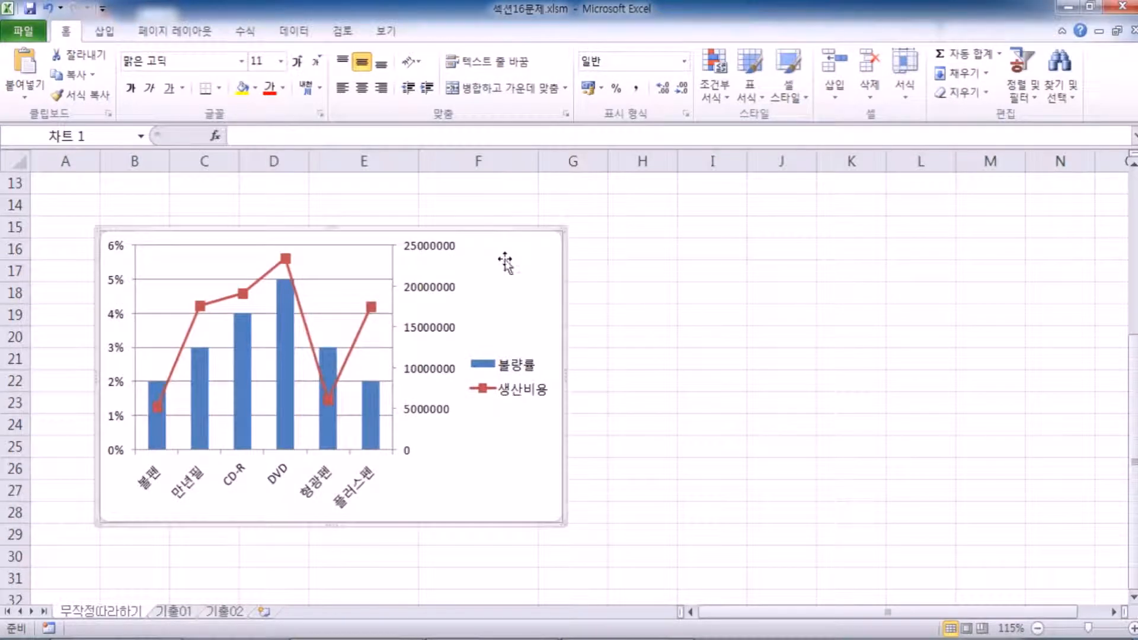
key("Delete")
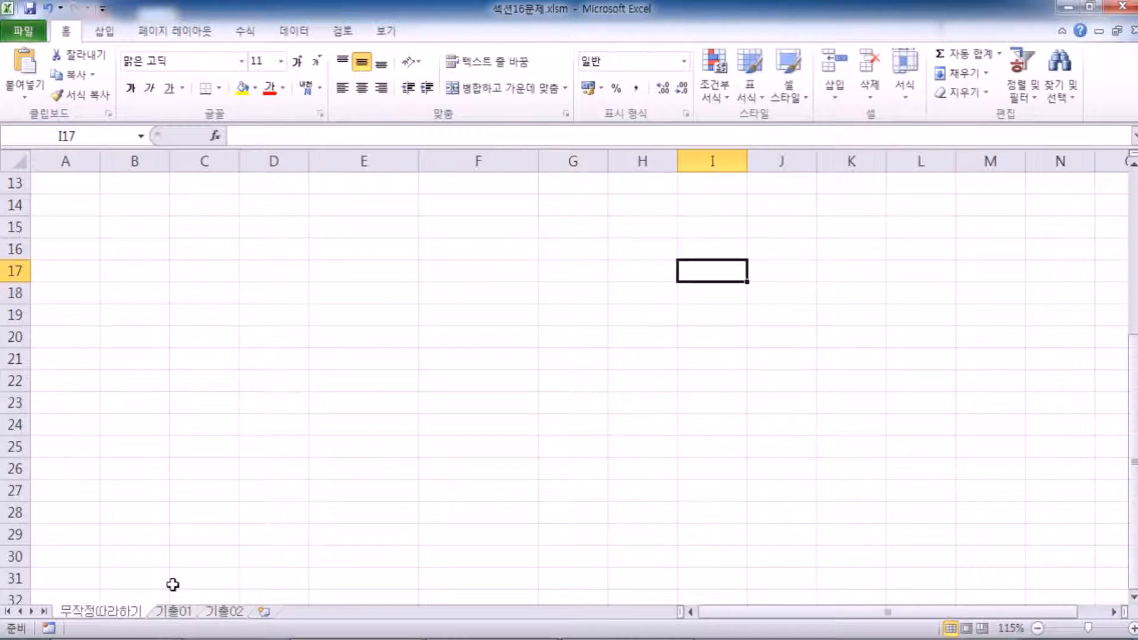
View the charts on the 기출01 and 기출02 sheets and return to the 무작정따라하기 sheet.
left_click(171, 610)
scroll(475, 408, "down", 1)
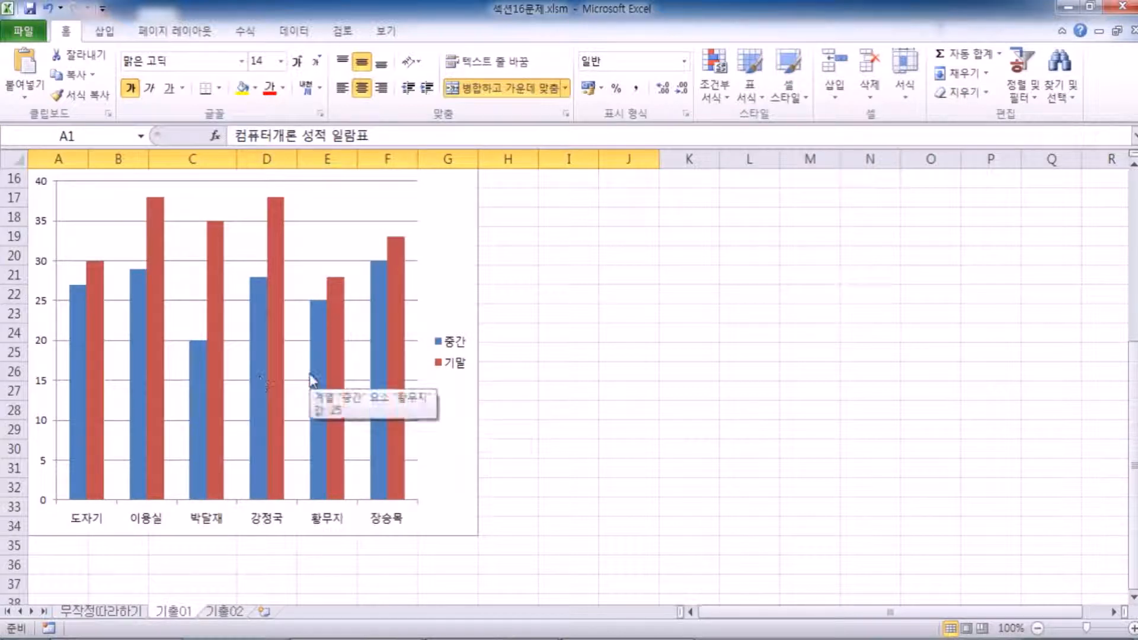
left_click(224, 610)
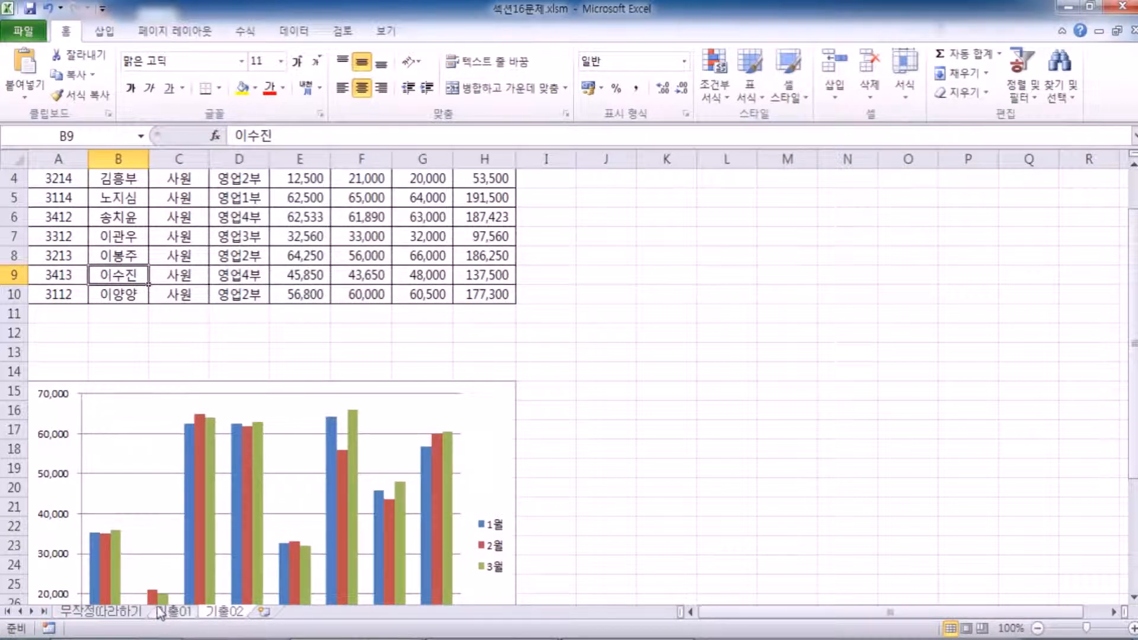
left_click(129, 611)
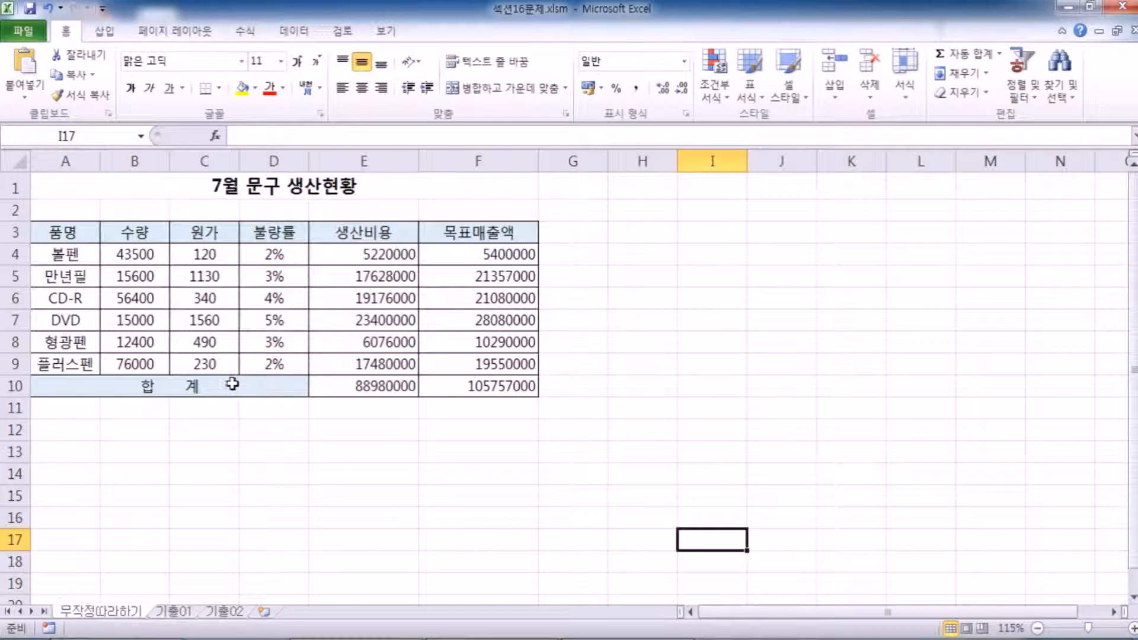
Insert a 2-D clustered 세로 막대형 chart from the 품명, 불량률 and 생산비용 data in A3:A9 and D3:E9.
left_click(79, 229)
left_click_drag(79, 230, 69, 361)
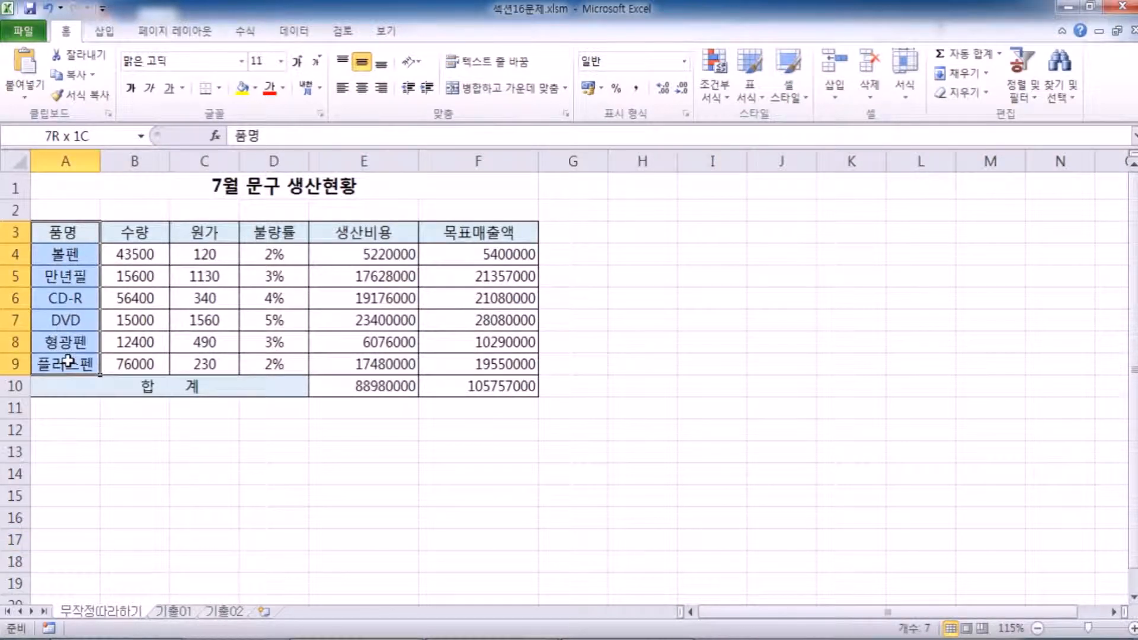
left_click_drag(263, 234, 353, 356)
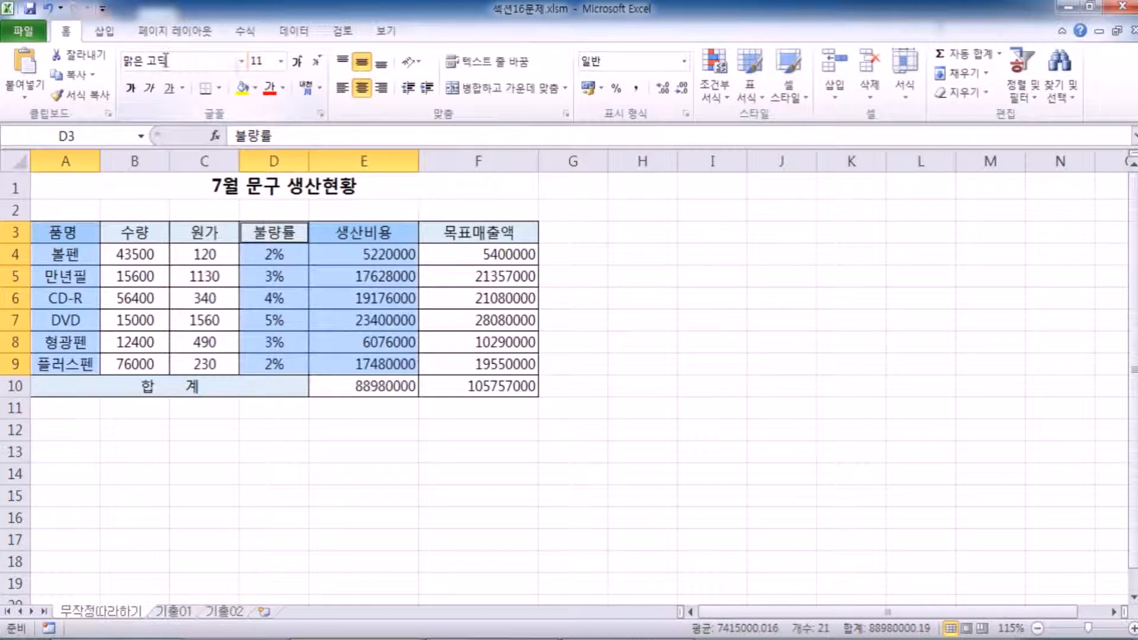
left_click(104, 31)
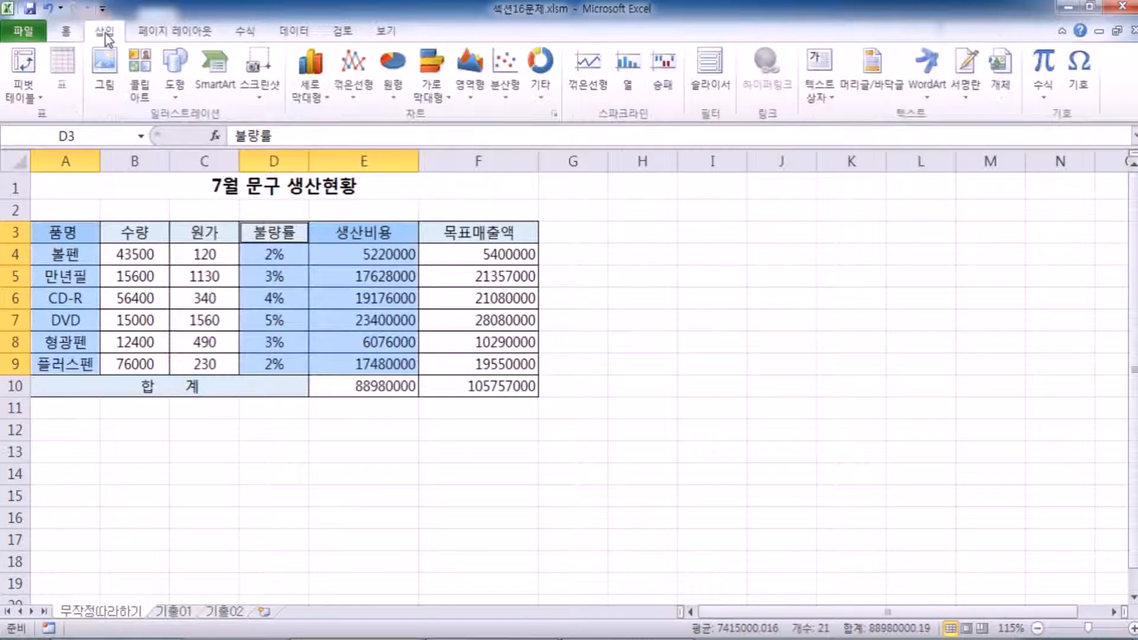
left_click(323, 101)
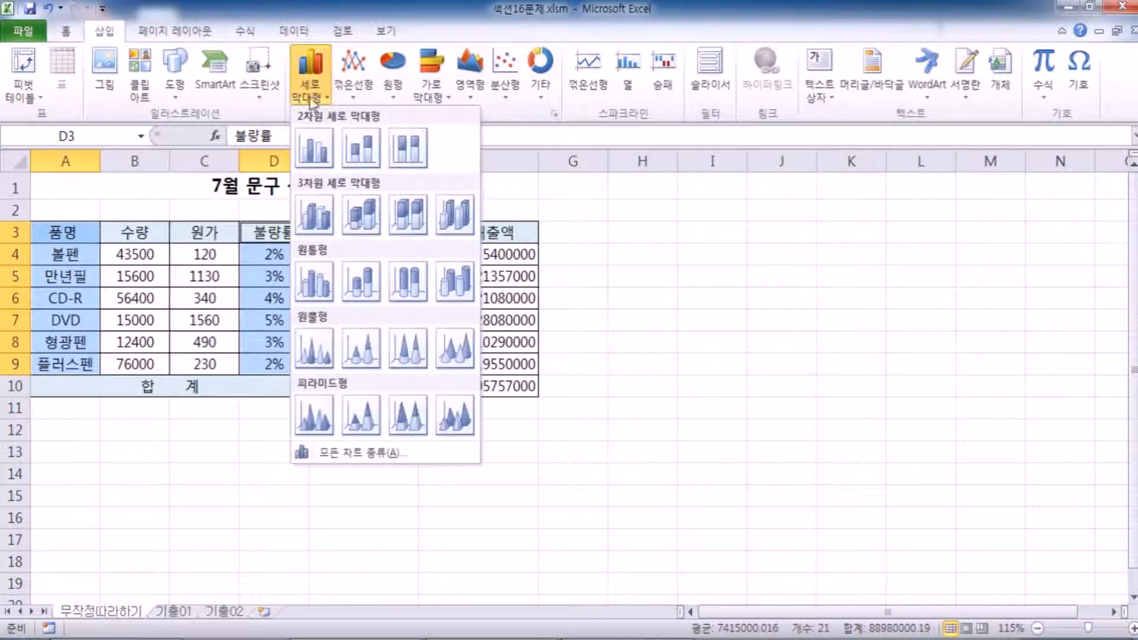
left_click(314, 148)
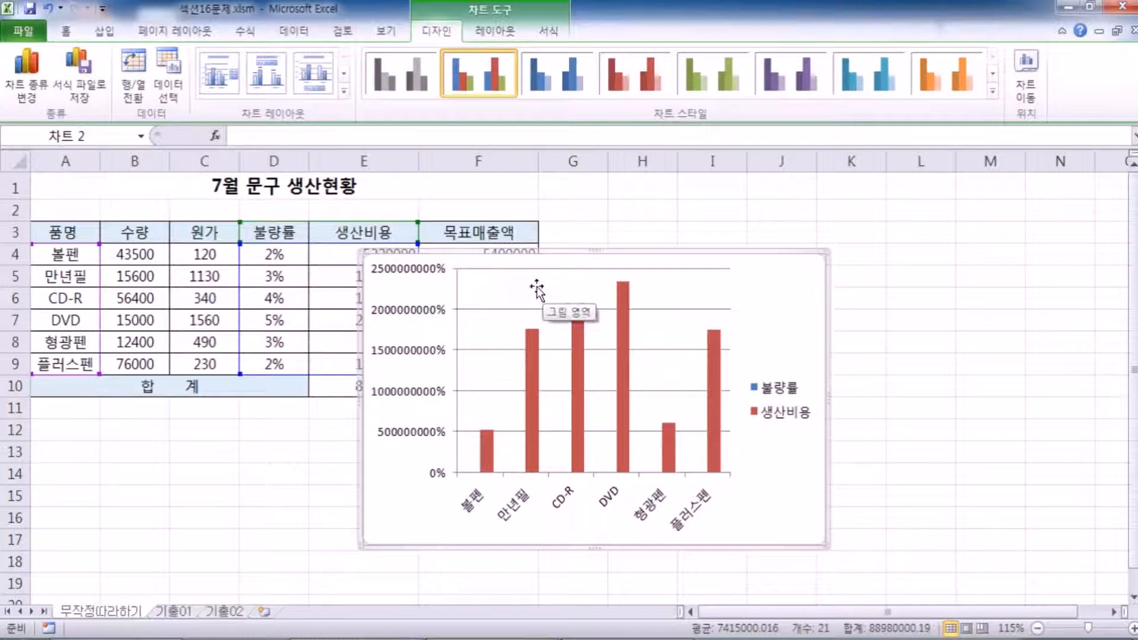
Move the new chart down and slightly enlarge it to span about columns C to I, rows 10 to 24.
scroll(805, 314, "down", 2)
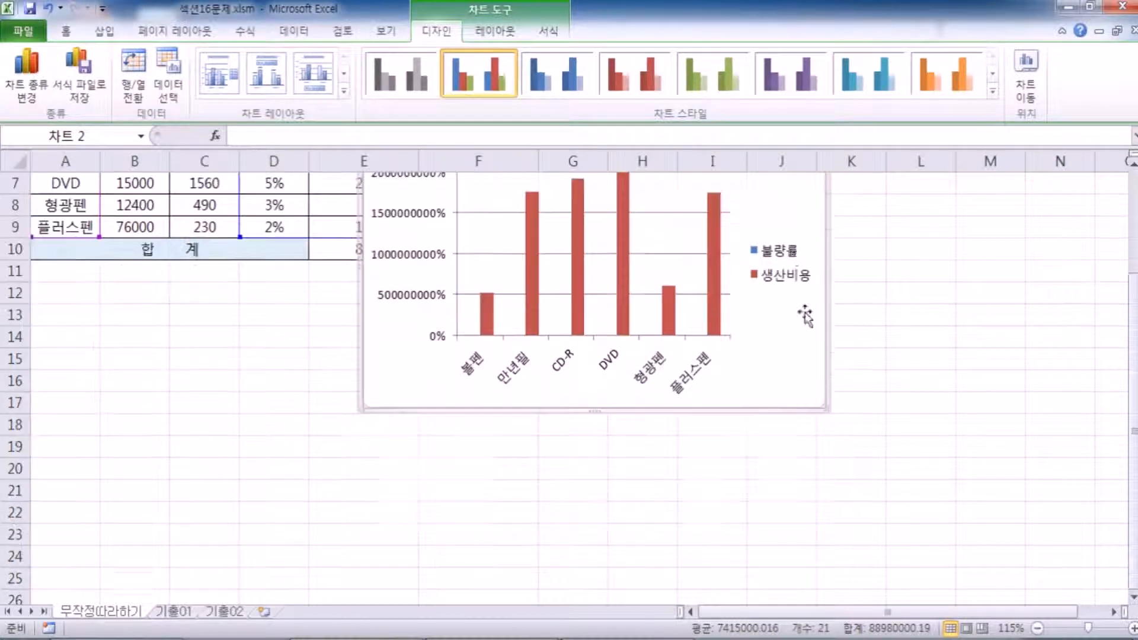
left_click_drag(789, 217, 637, 366)
left_click_drag(673, 263, 698, 236)
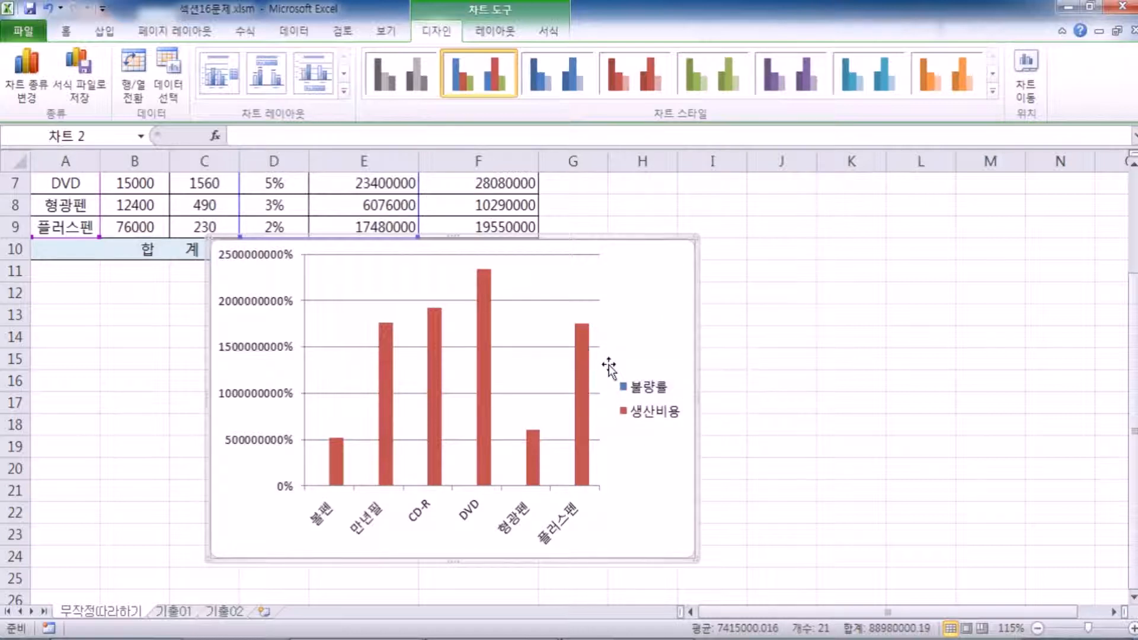
Change only the 생산비용 series of the new chart to a 표식이 있는 꺾은선형 line.
left_click(585, 359)
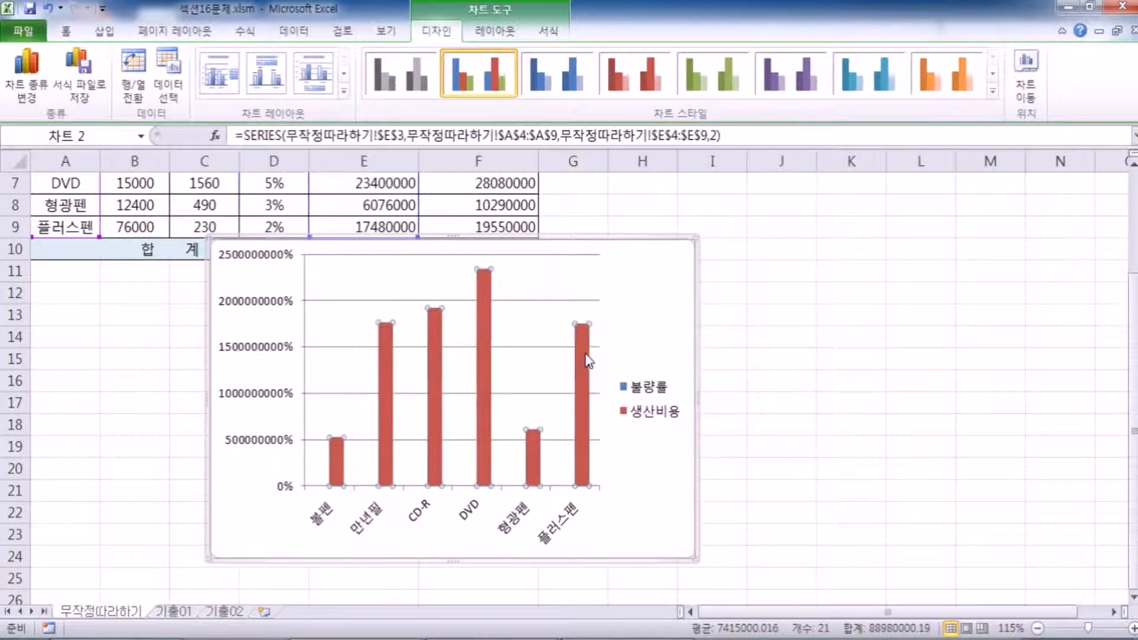
left_click(20, 80)
left_click(827, 233)
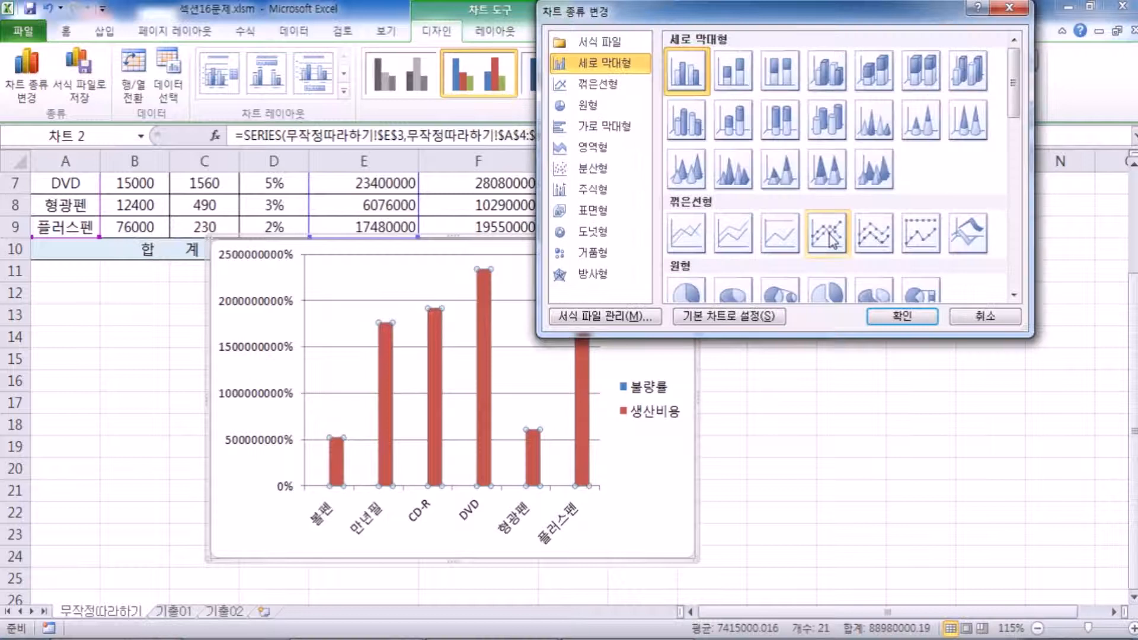
left_click(877, 317)
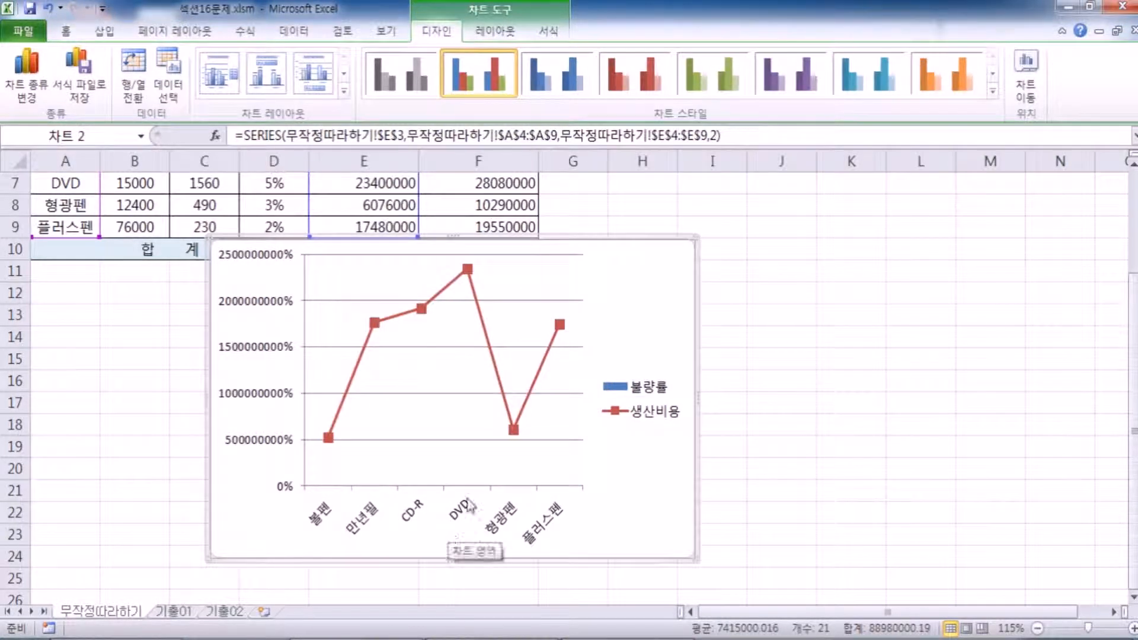
left_click(487, 335)
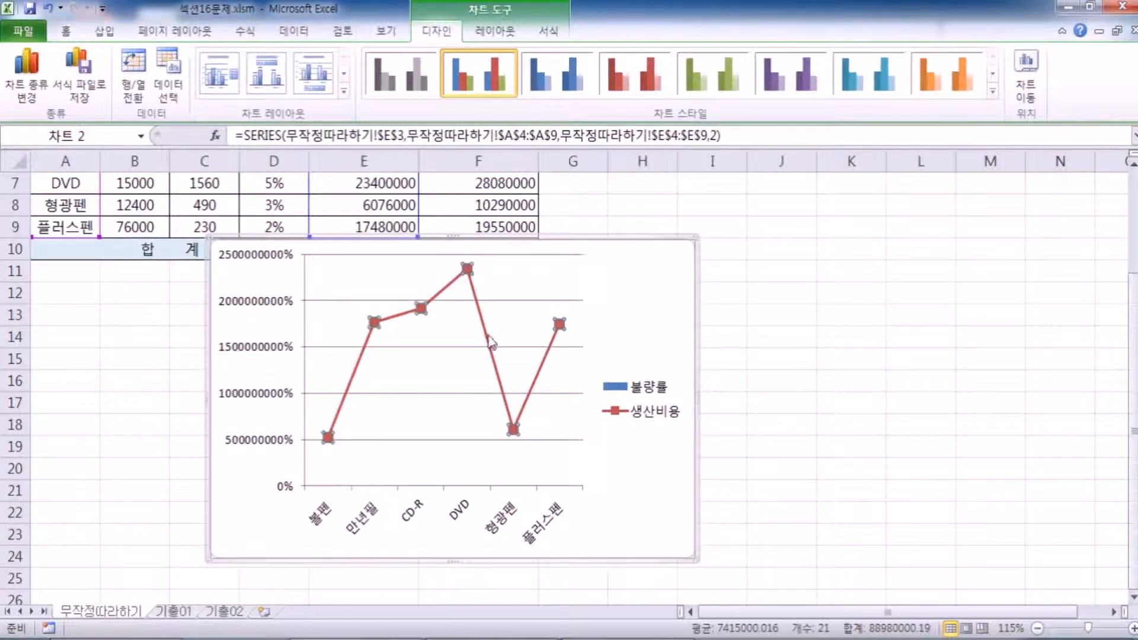
double_click(483, 332)
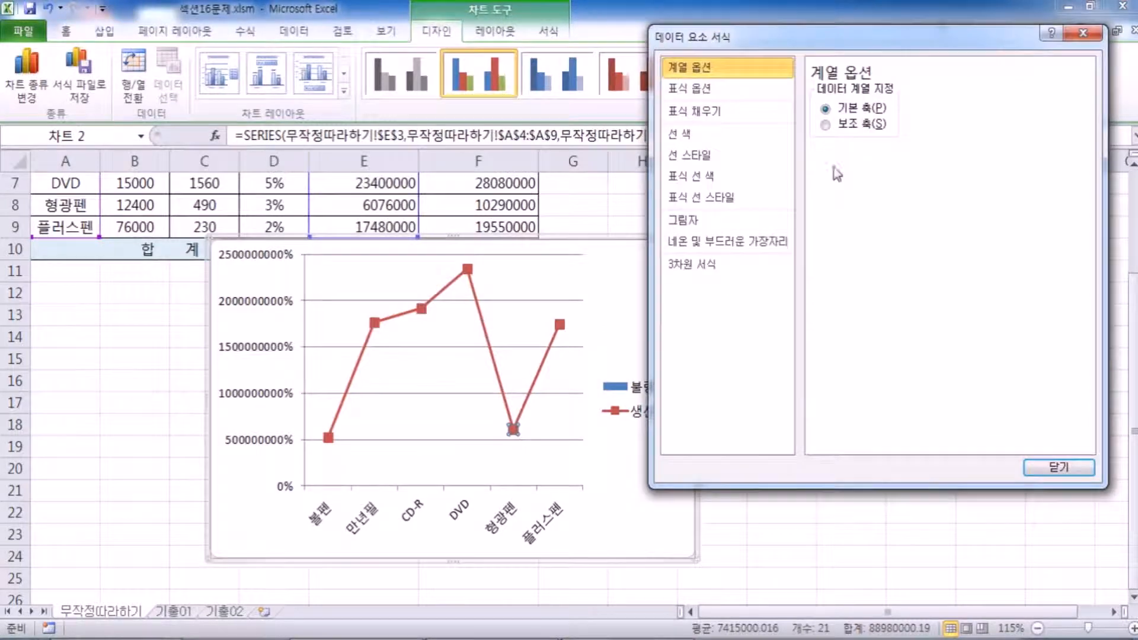
left_click(1059, 468)
left_click(531, 331)
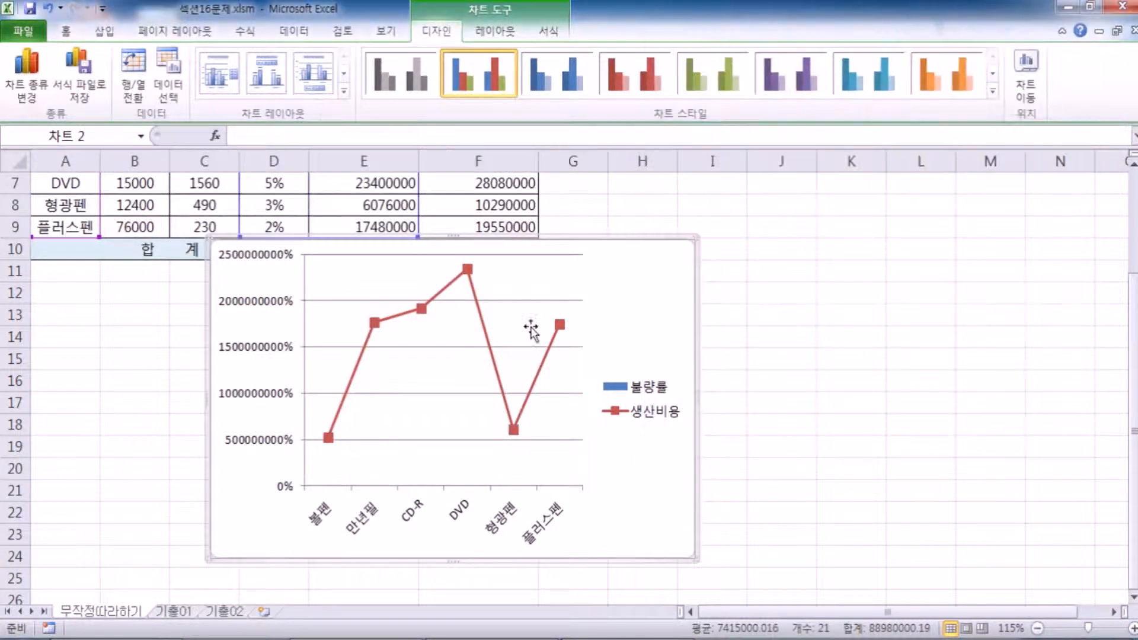
Plot the whole 생산비용 line series on the 보조 축 through its 데이터 계열 서식 settings.
left_click(486, 334)
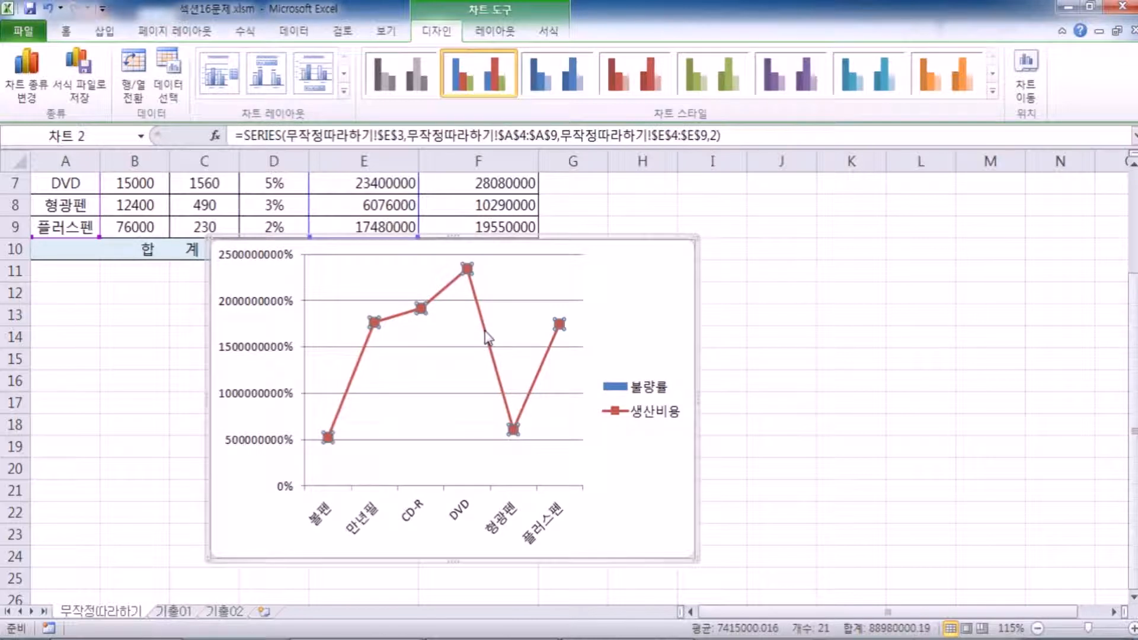
double_click(486, 335)
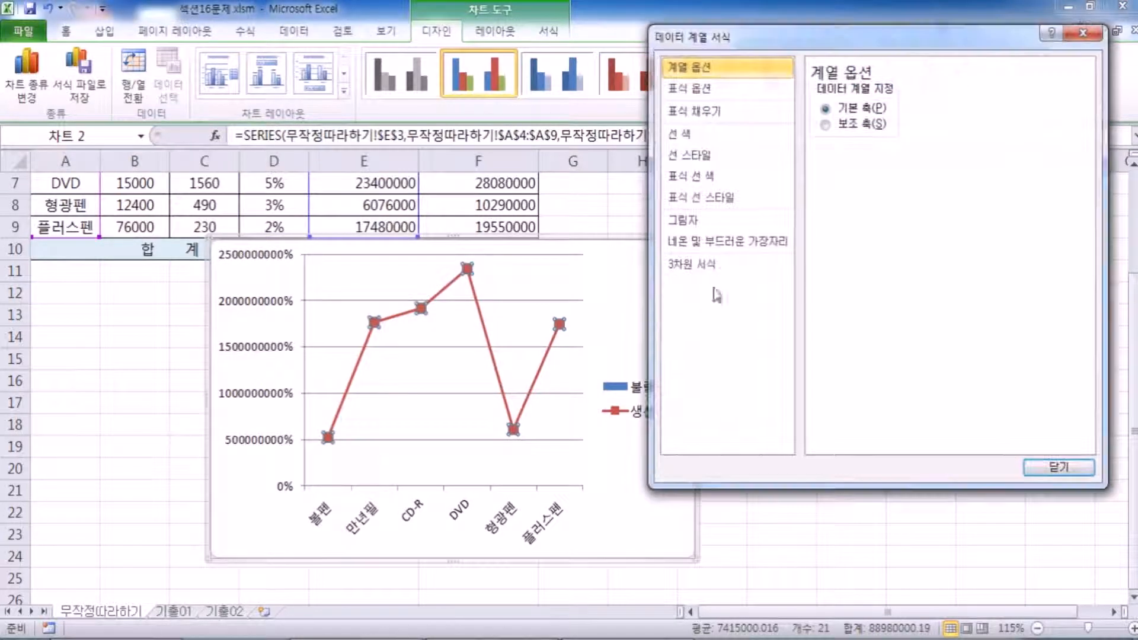
left_click(827, 127)
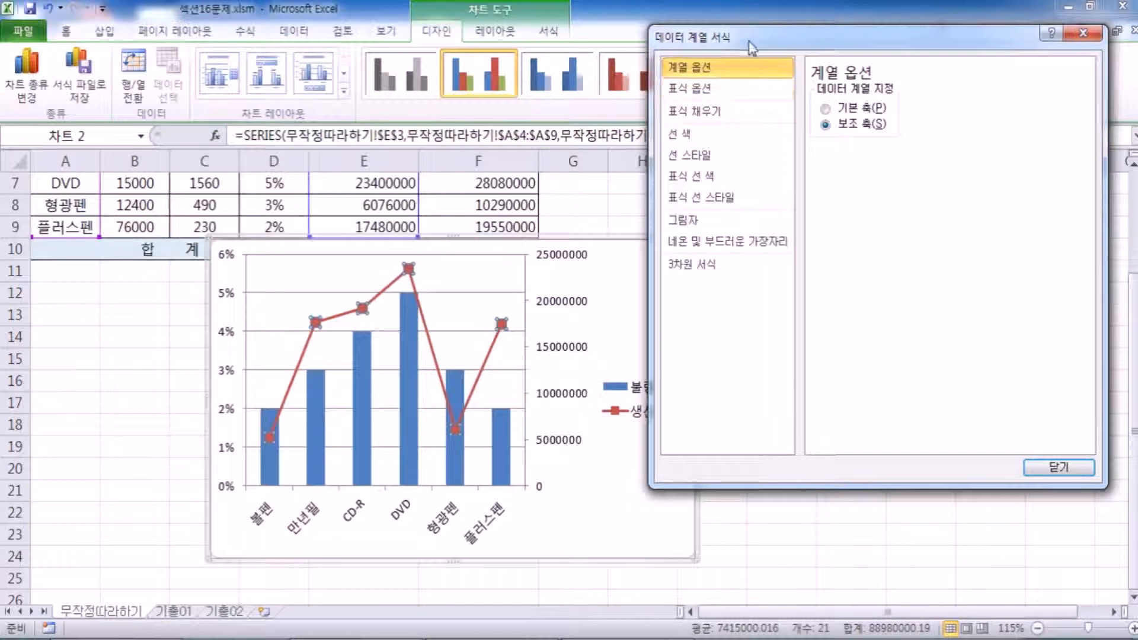
left_click_drag(746, 45, 826, 30)
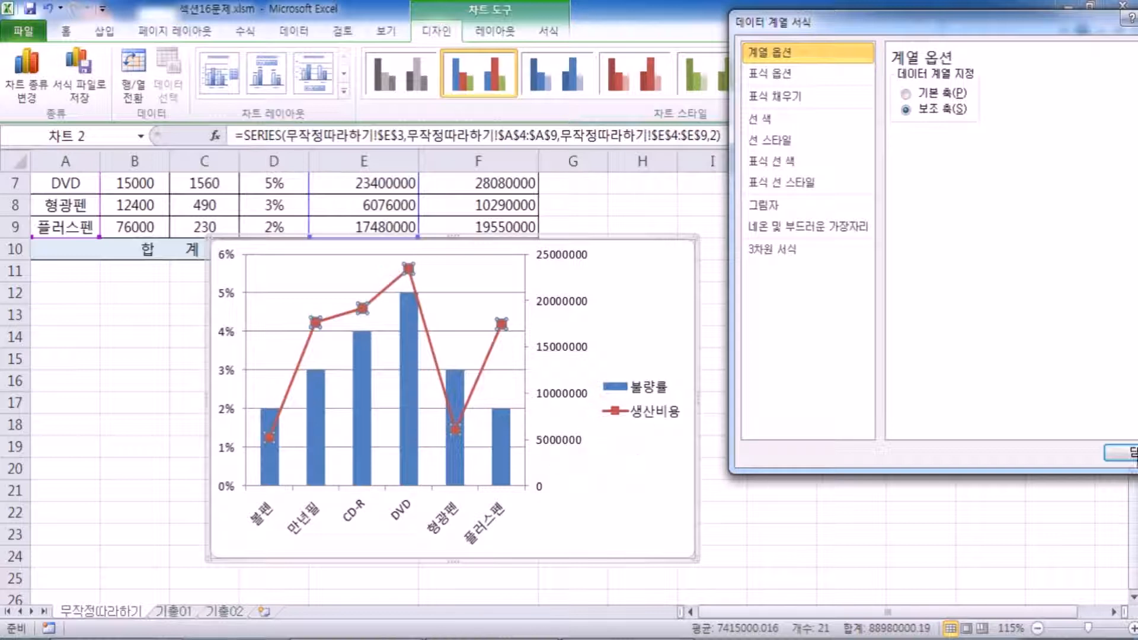
left_click(1125, 452)
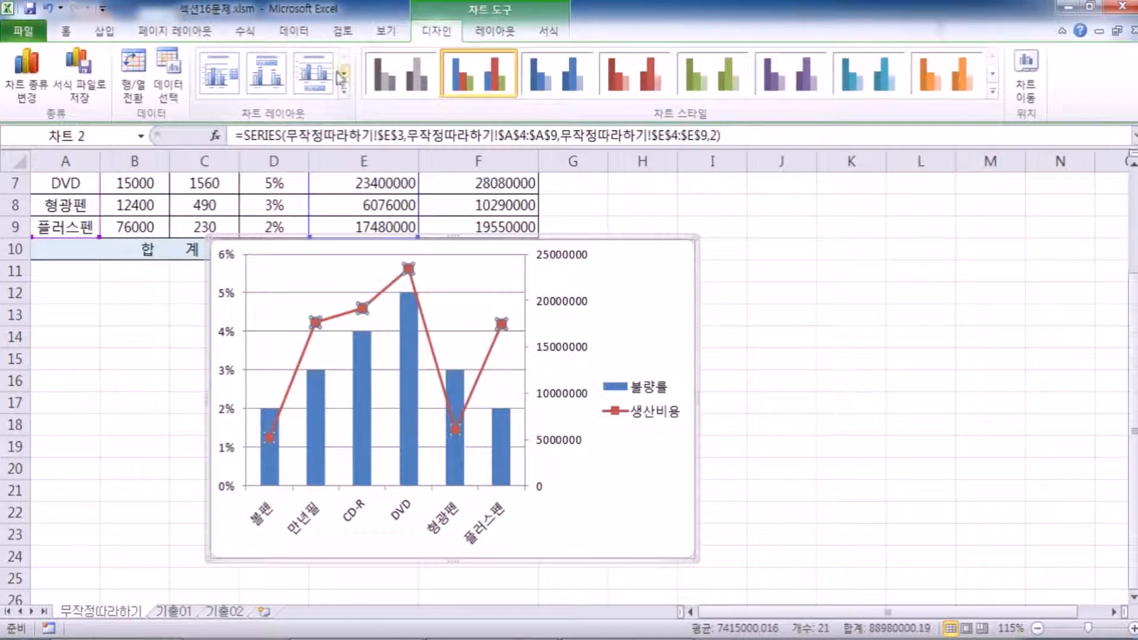
Review the chart types offered for the 생산비용 series, including 가로 막대형, 영역형 and 분산형, without applying any.
left_click(26, 77)
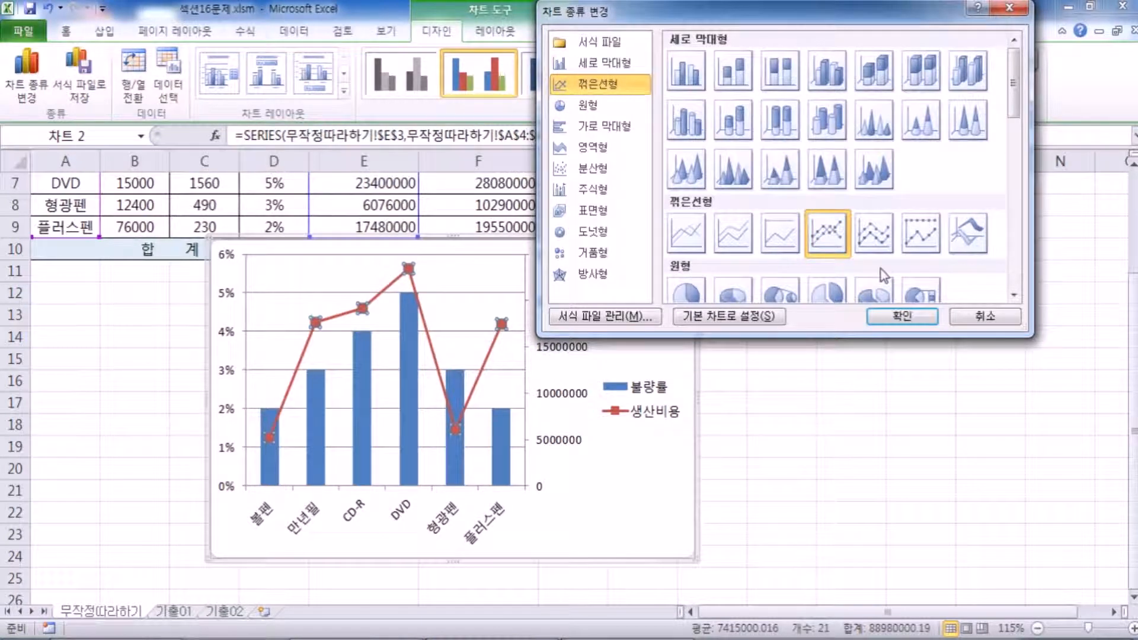
left_click(981, 319)
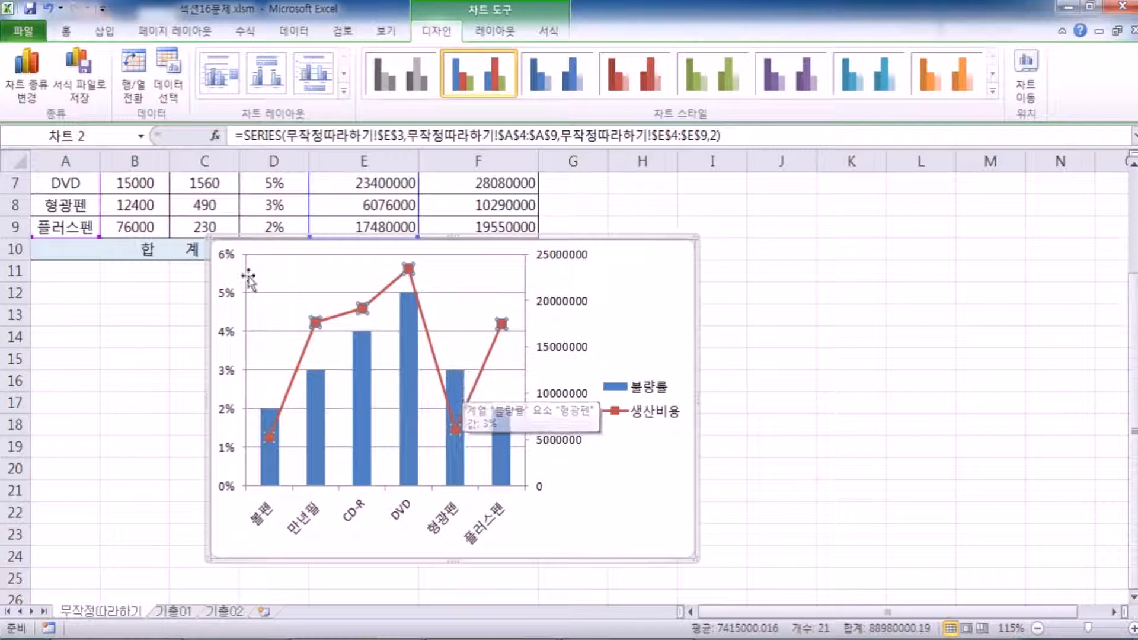
left_click(25, 71)
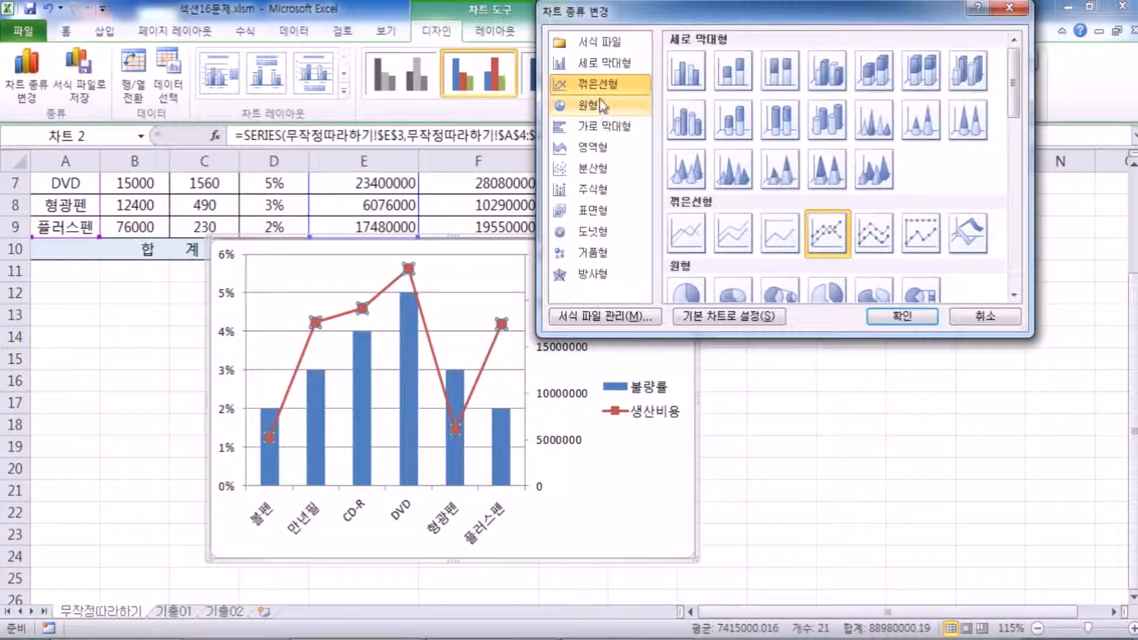
left_click(600, 125)
left_click(592, 148)
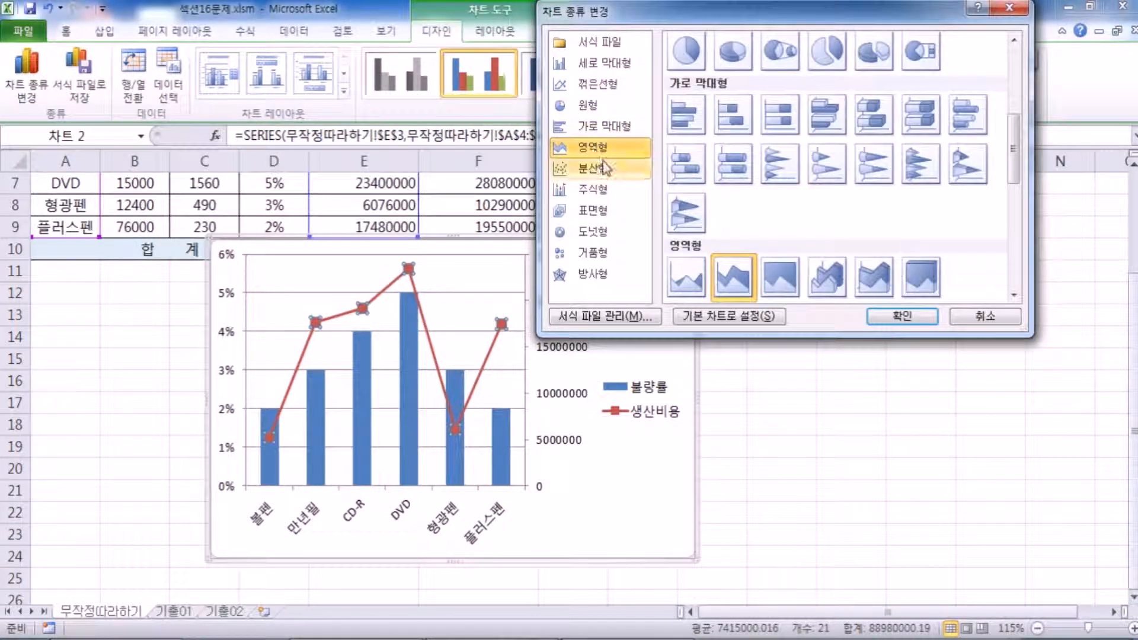
left_click(608, 171)
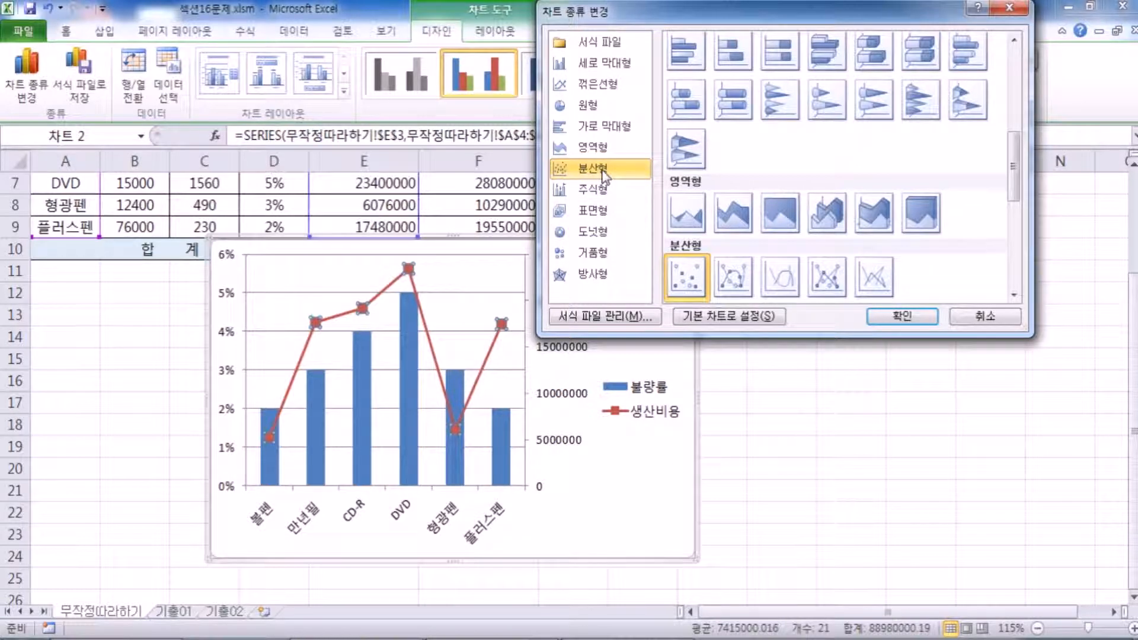
left_click(960, 314)
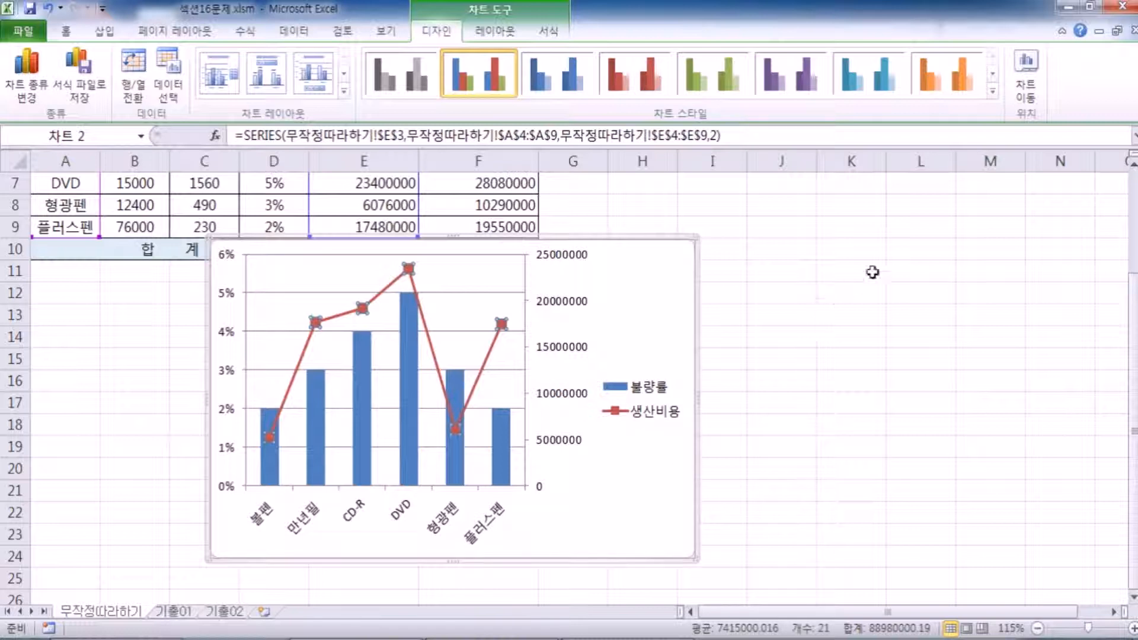
left_click(828, 289)
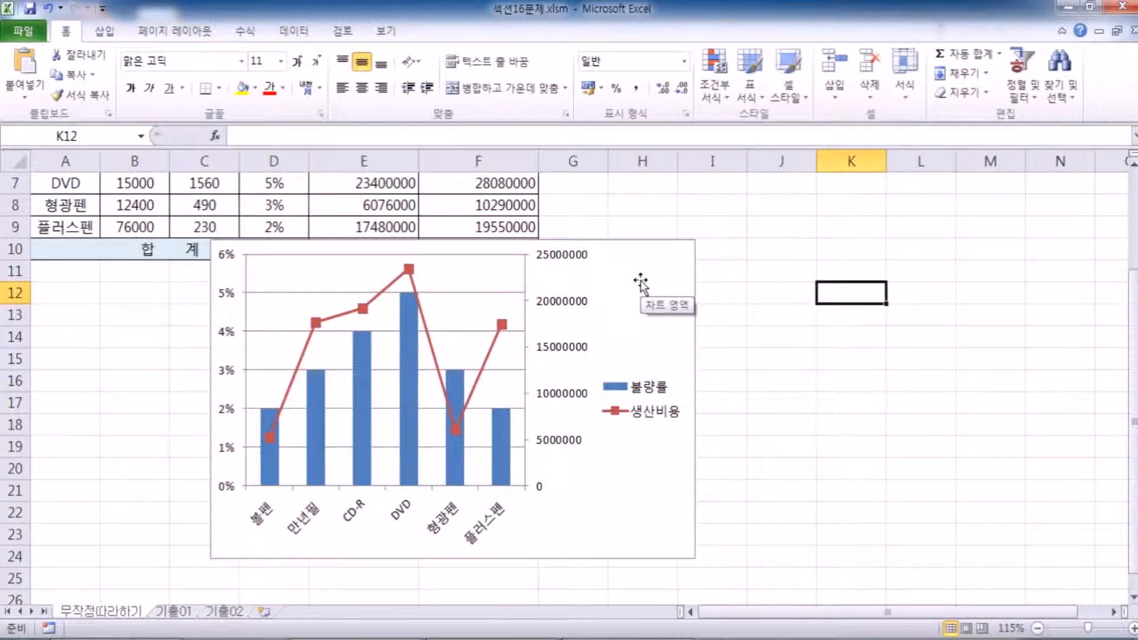
Try moving the combination chart to different positions in the empty rows below the table.
left_click(640, 281)
left_click_drag(651, 260, 675, 347)
scroll(608, 385, "down", 2)
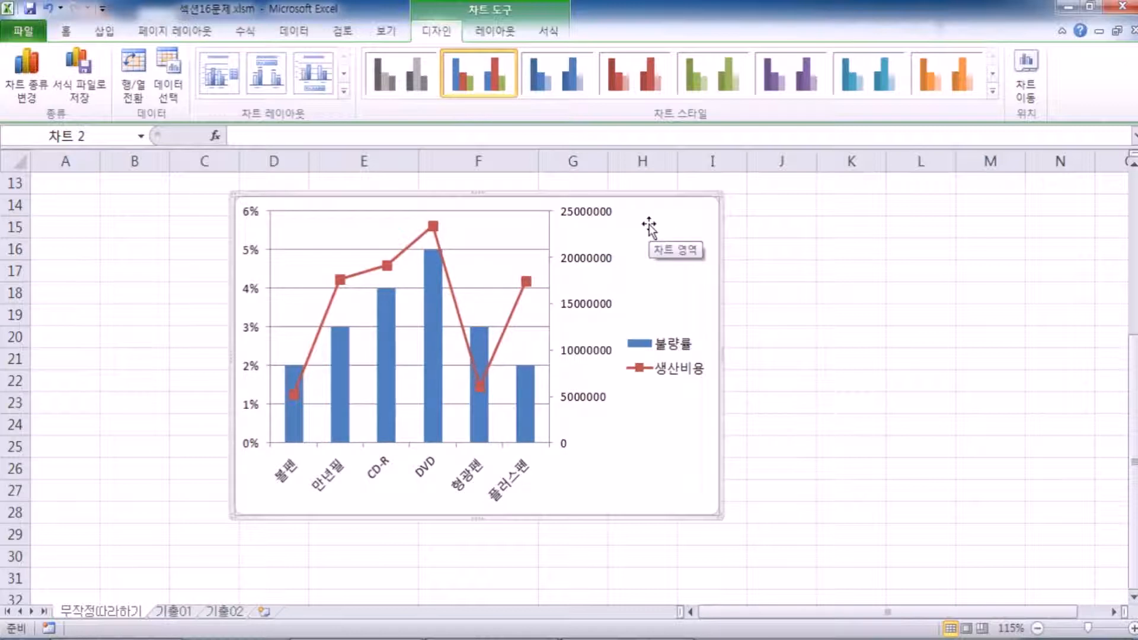
left_click_drag(658, 226, 543, 244)
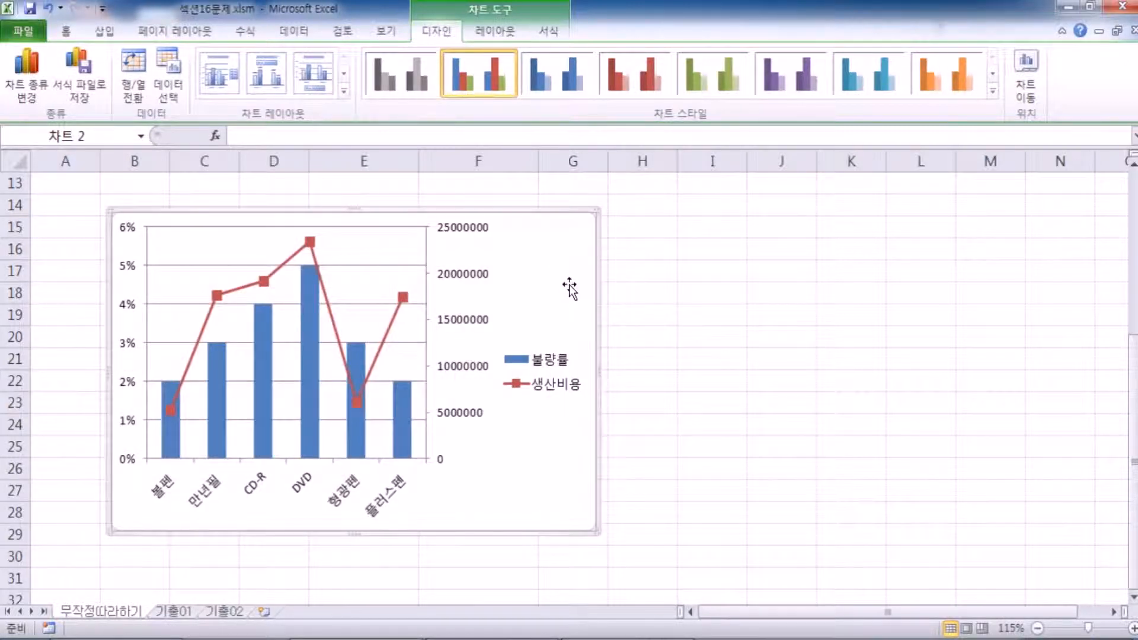
left_click_drag(188, 210, 347, 217)
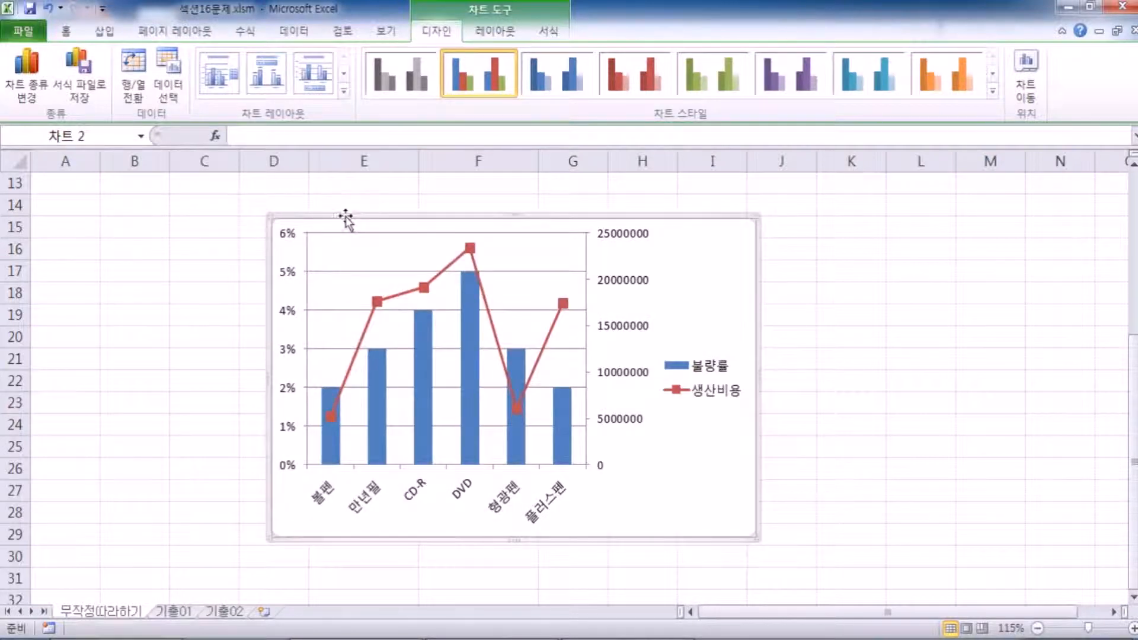
Shrink the combination chart from its upper-left corner and align that corner with cell A13.
left_click_drag(269, 220, 370, 310)
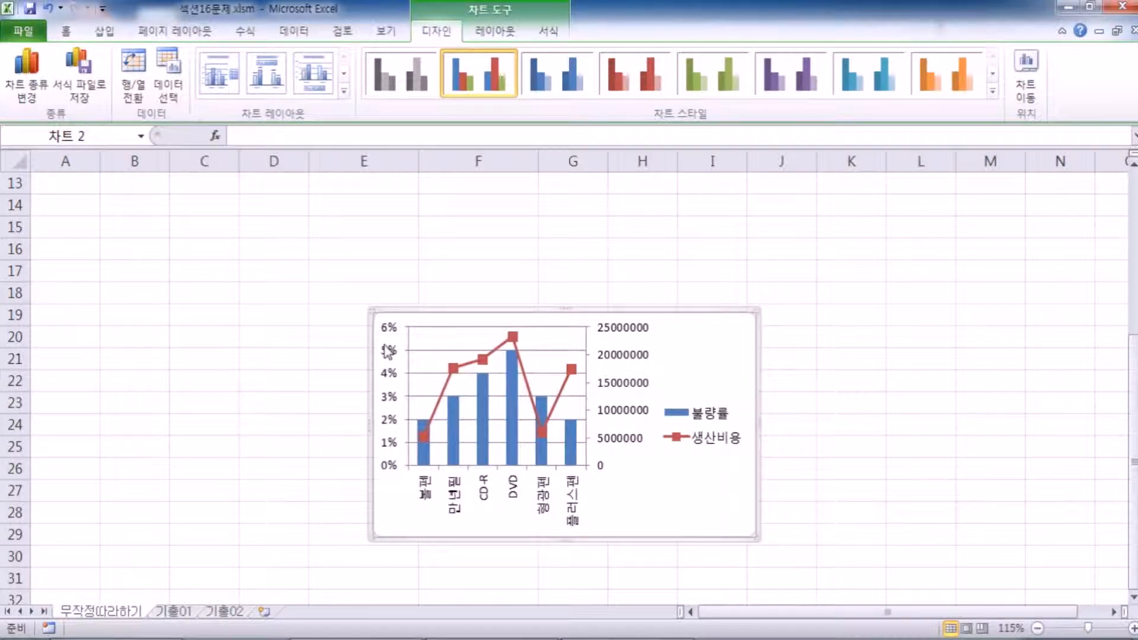
left_click_drag(699, 330, 373, 212)
scroll(346, 255, "up", 2)
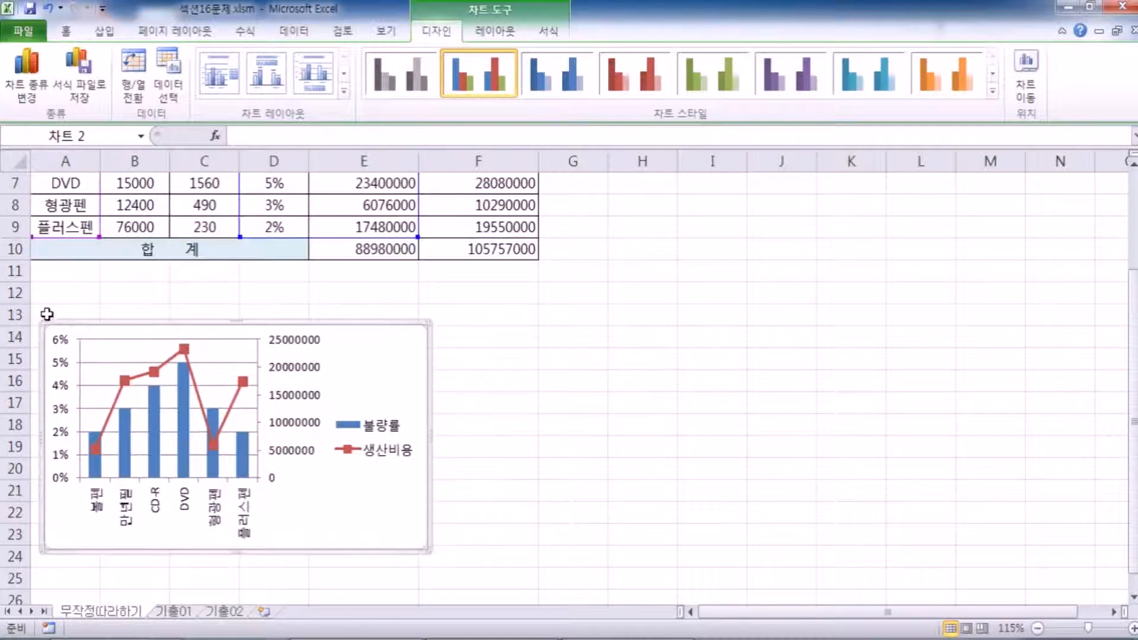
left_click(48, 314)
left_click_drag(408, 369, 364, 317)
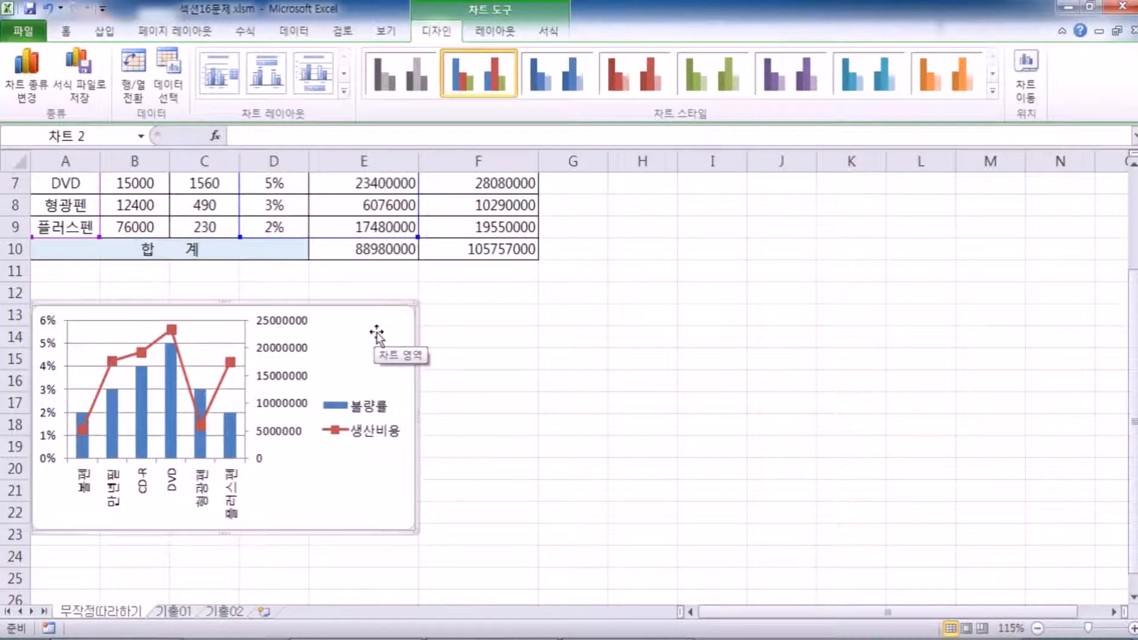
Enlarge the combination chart from its lower-right corner so that it fills A13:F27.
left_click(585, 313)
left_click(625, 313)
left_click(627, 354)
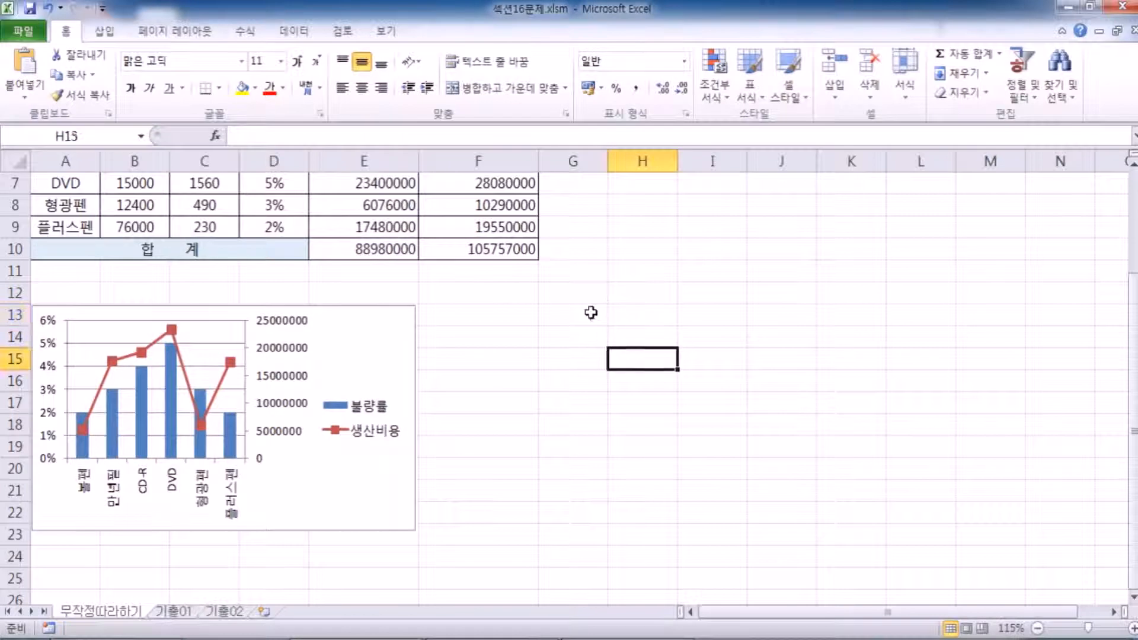
left_click(588, 308)
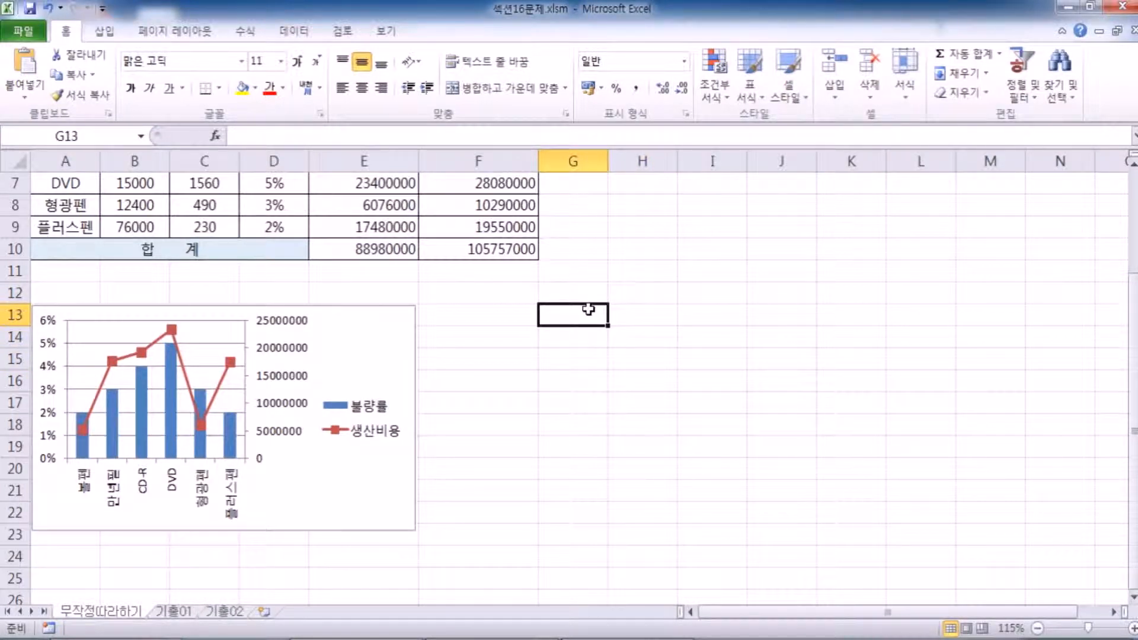
scroll(521, 320, "down", 2)
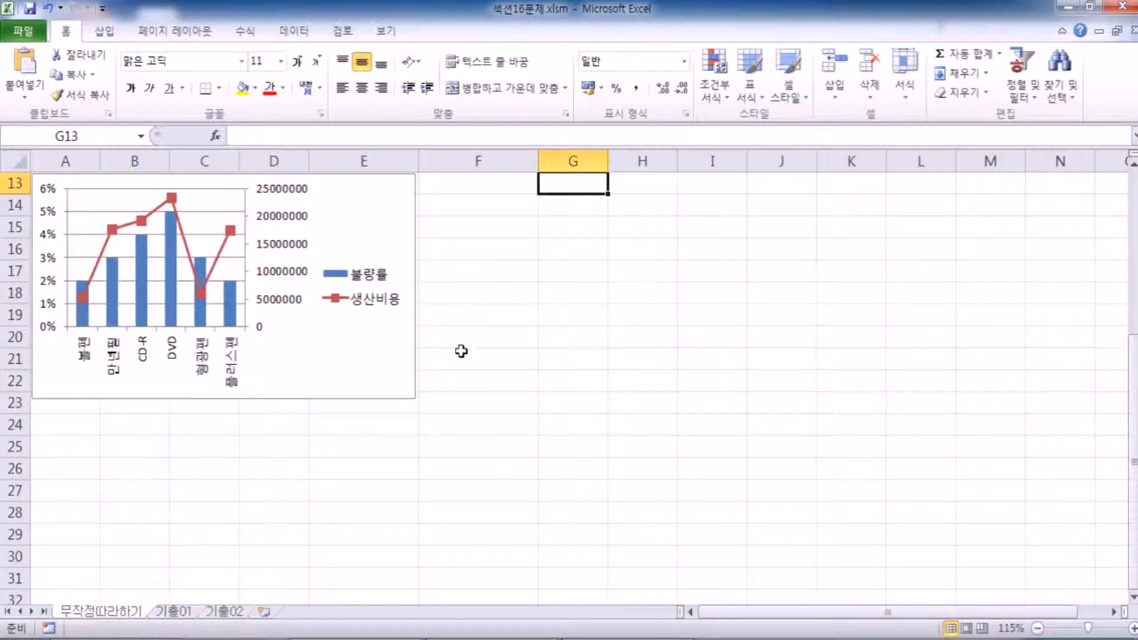
left_click(403, 386)
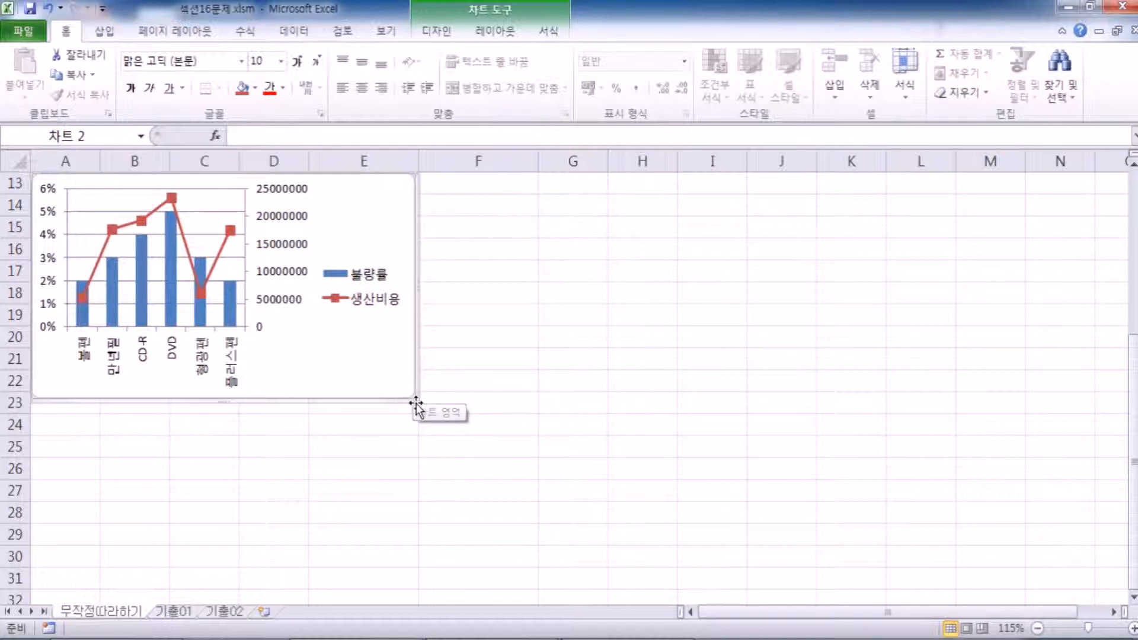
left_click_drag(413, 397, 538, 503)
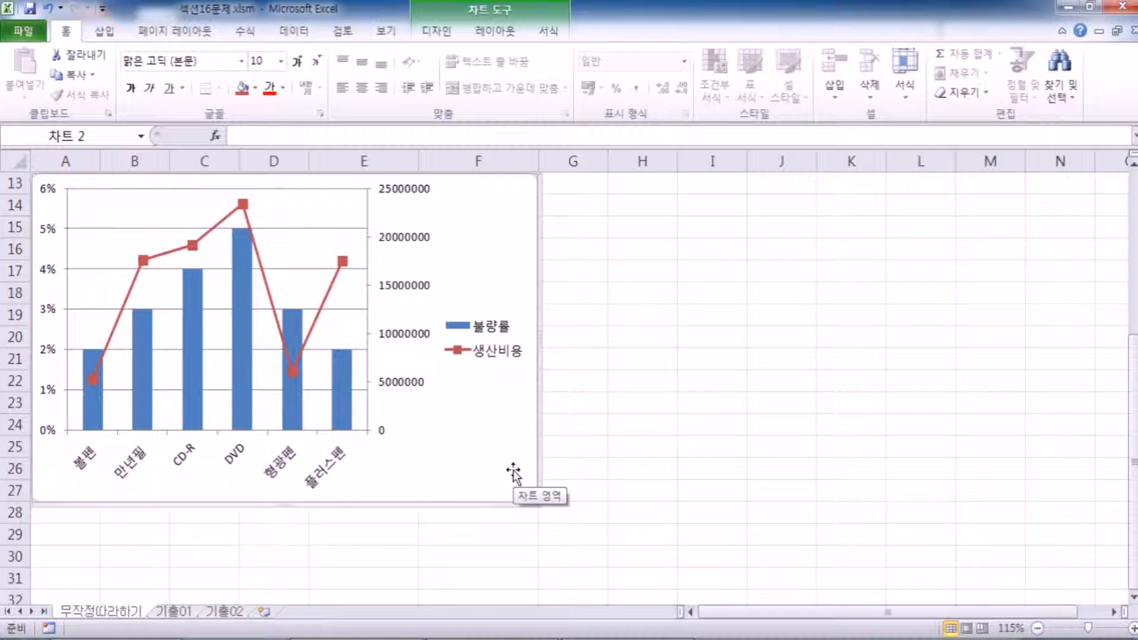
View the column chart on the 기출01 sheet and return to the 무작정따라하기 sheet.
scroll(449, 461, "up", 2)
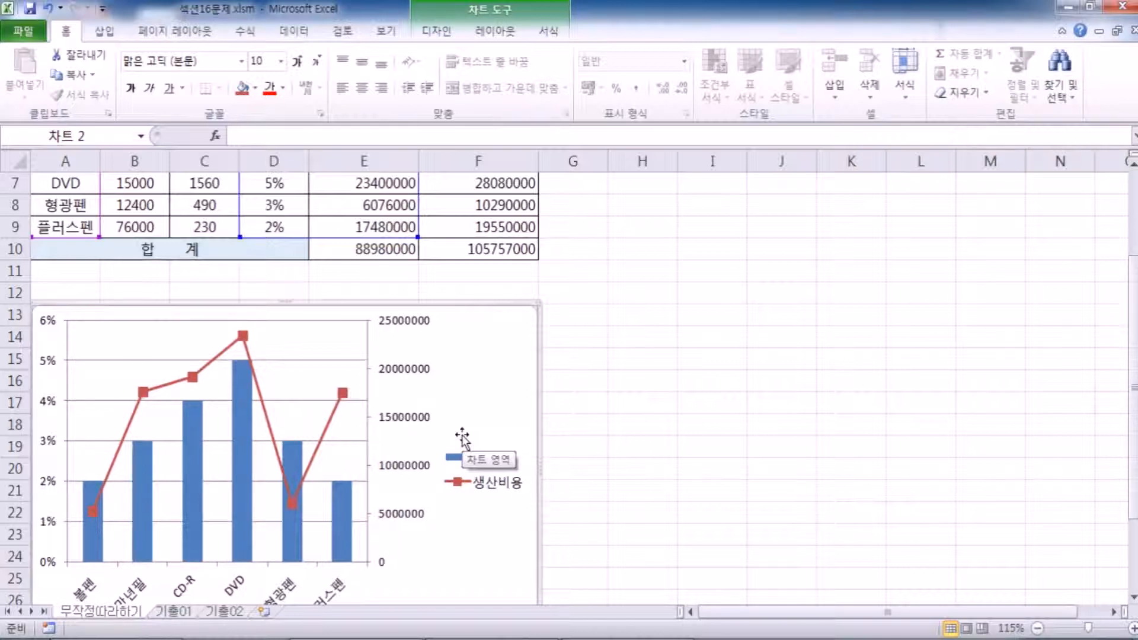
left_click(173, 611)
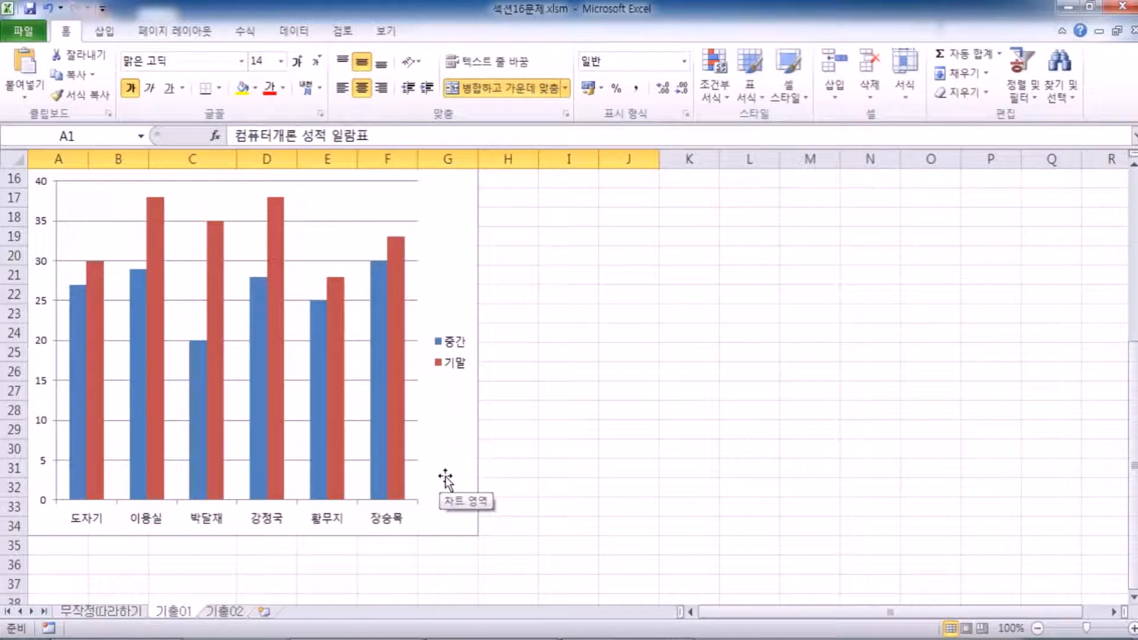
left_click(87, 606)
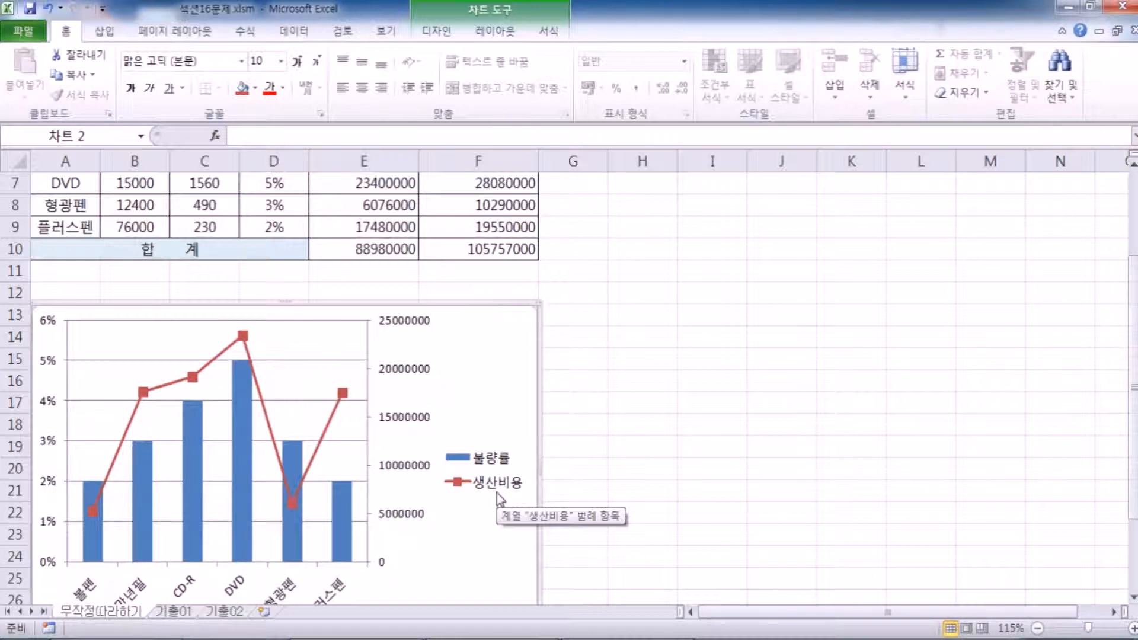
scroll(307, 490, "up", 2)
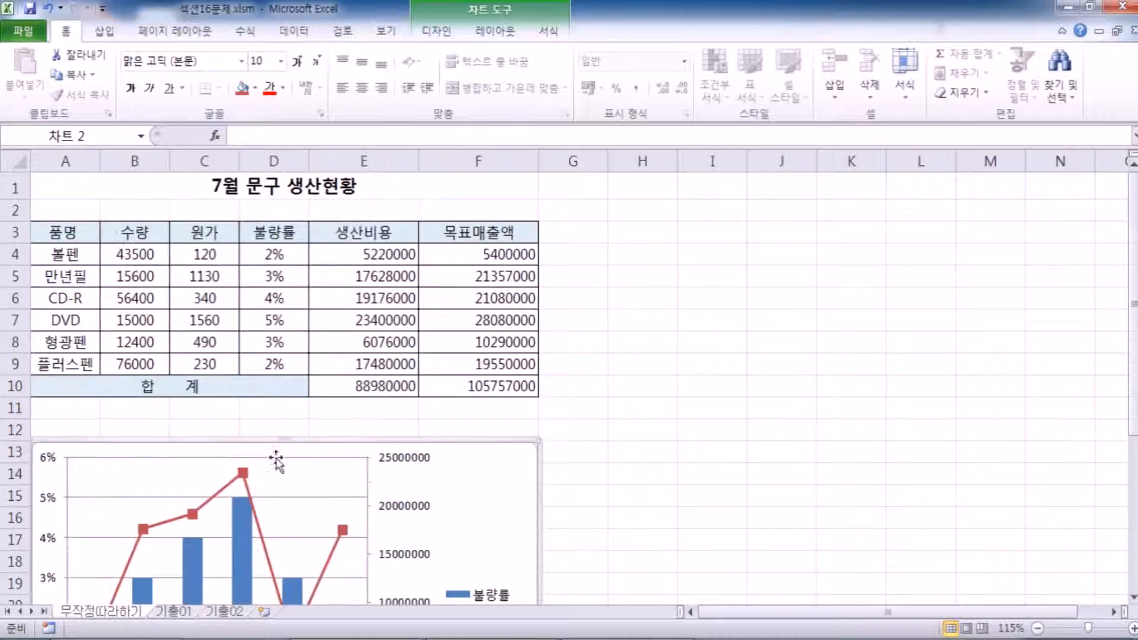
left_click_drag(76, 227, 83, 362)
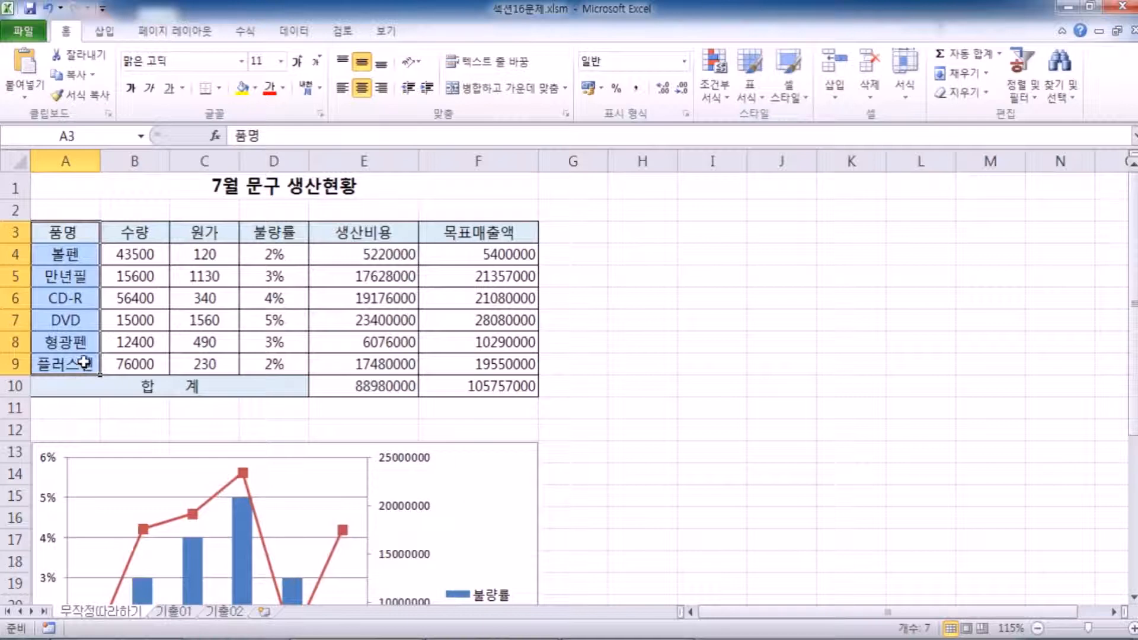
left_click_drag(265, 232, 344, 361)
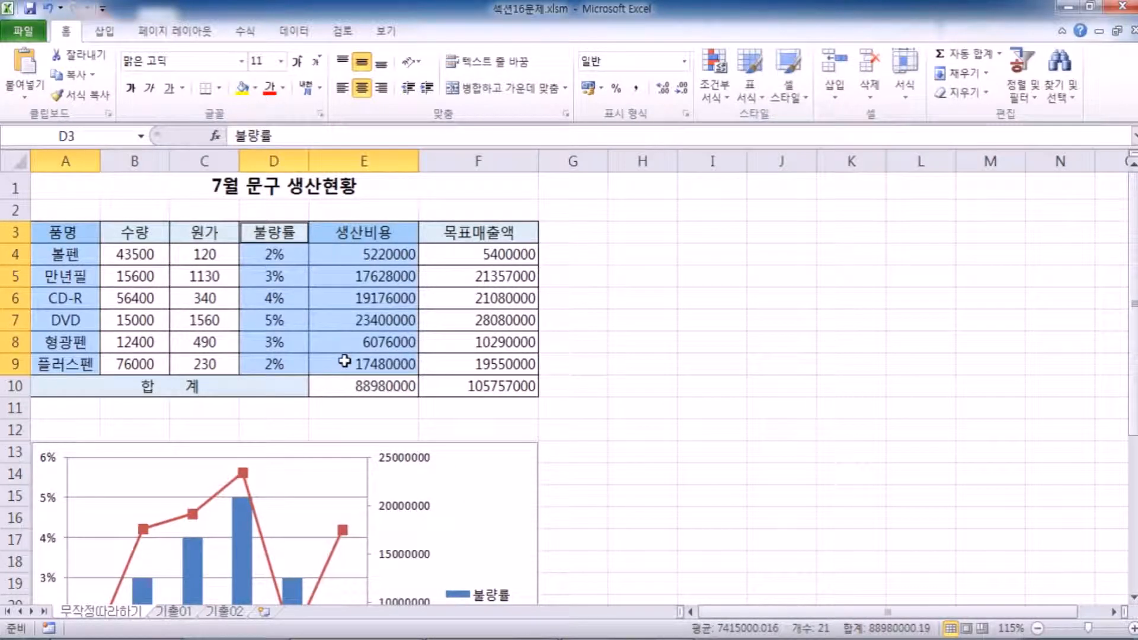
left_click(104, 35)
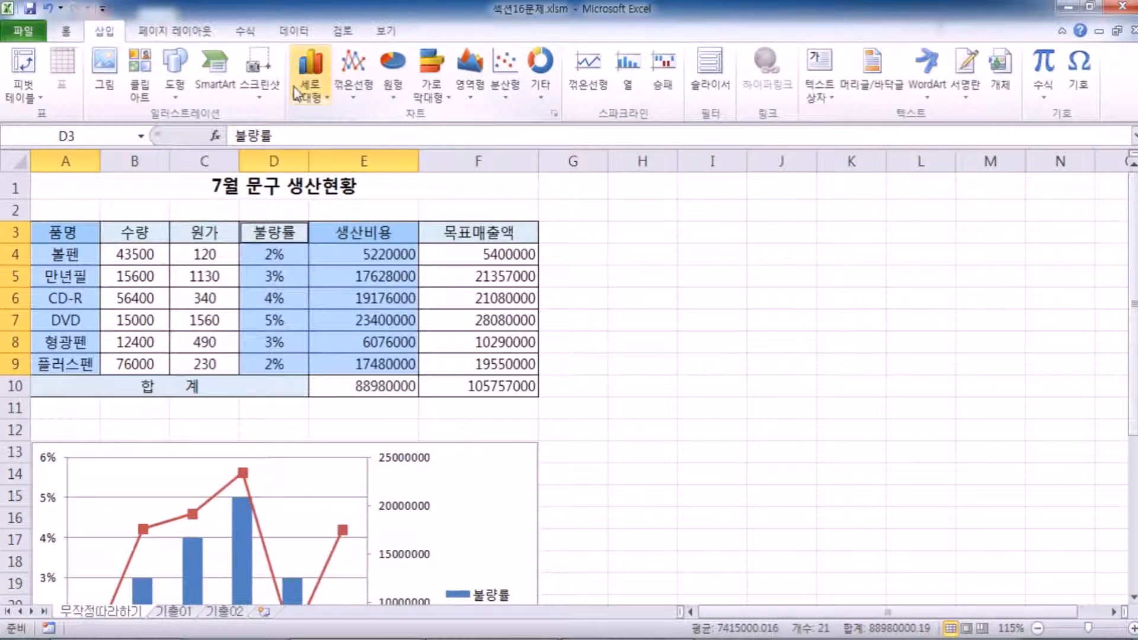
left_click(311, 89)
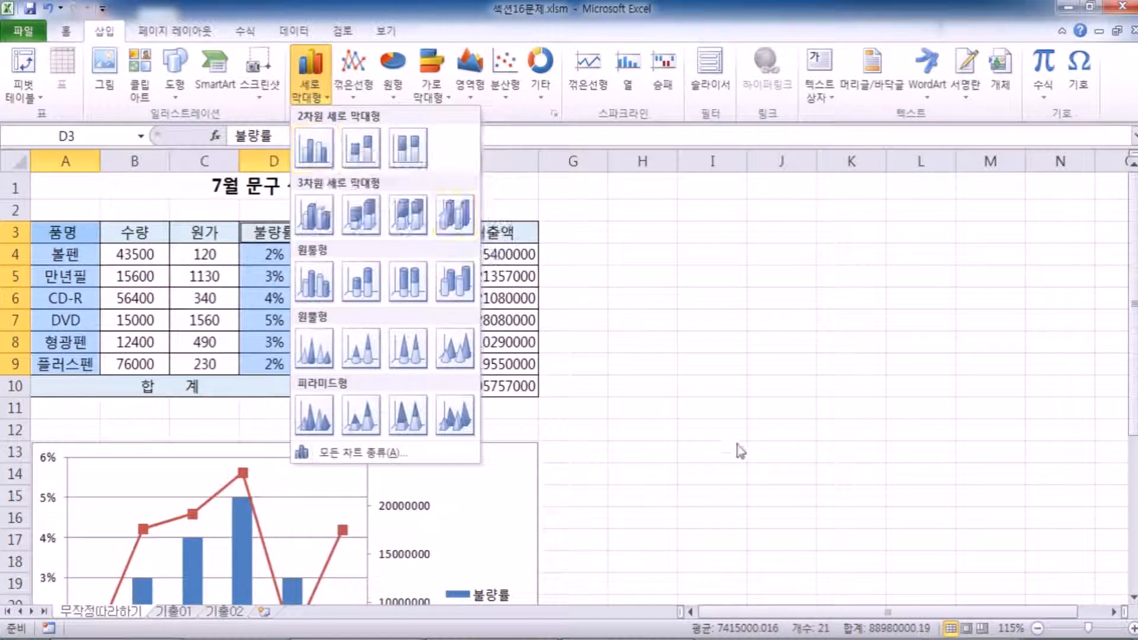
left_click(589, 462)
left_click(473, 497)
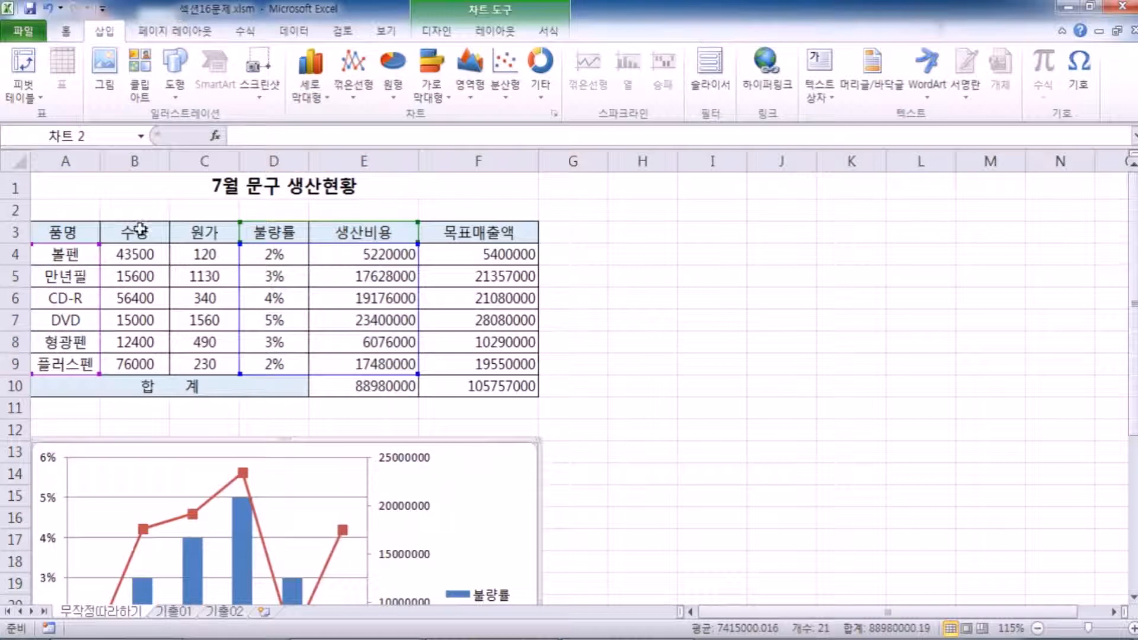
Insert another 2-D clustered 세로 막대형 chart from the 품명, 불량률 and 생산비용 data in A3:A9 and D3:E9.
left_click_drag(64, 231, 66, 364)
left_click_drag(294, 231, 361, 364)
left_click(304, 65)
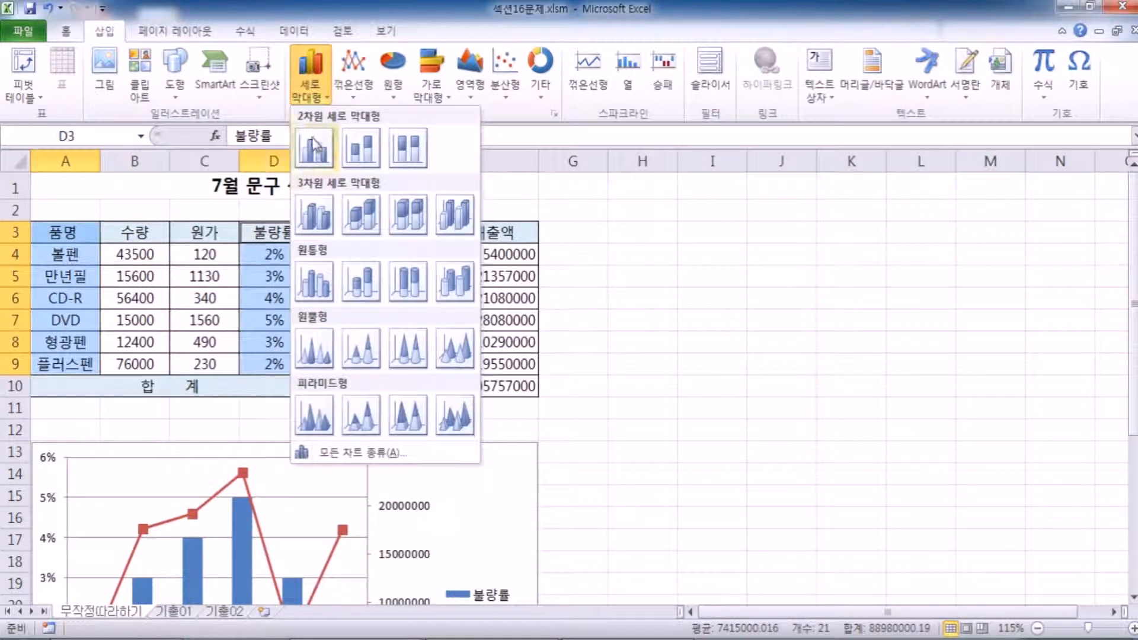
left_click(331, 147)
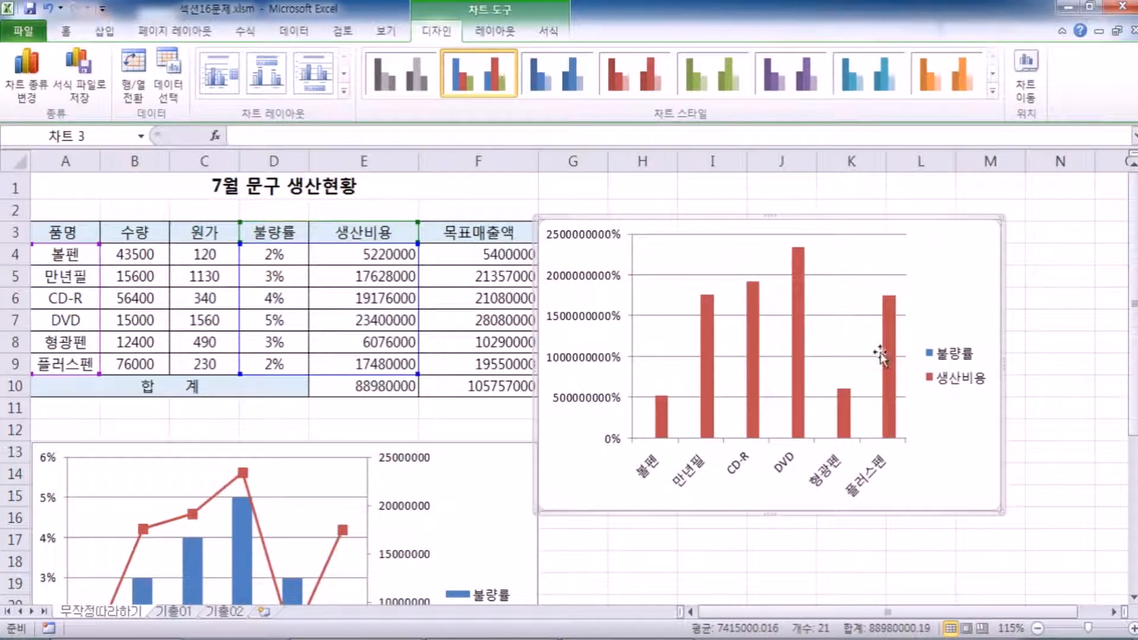
Change the 생산비용 series of the newly inserted chart to a 표식이 있는 꺾은선형 line.
left_click(797, 296)
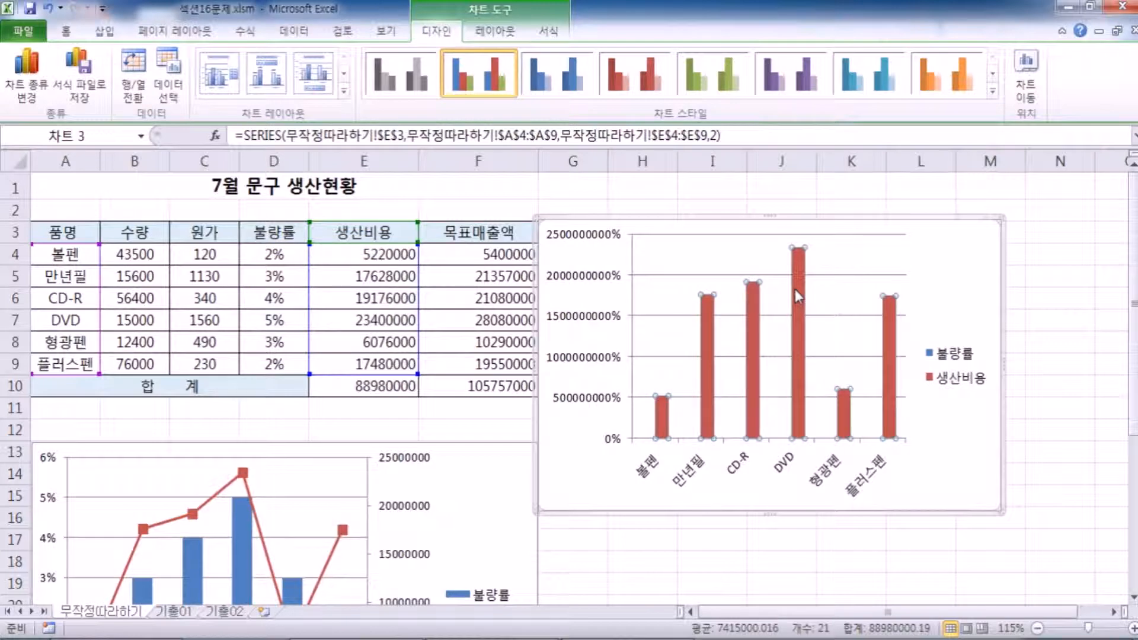
right_click(795, 292)
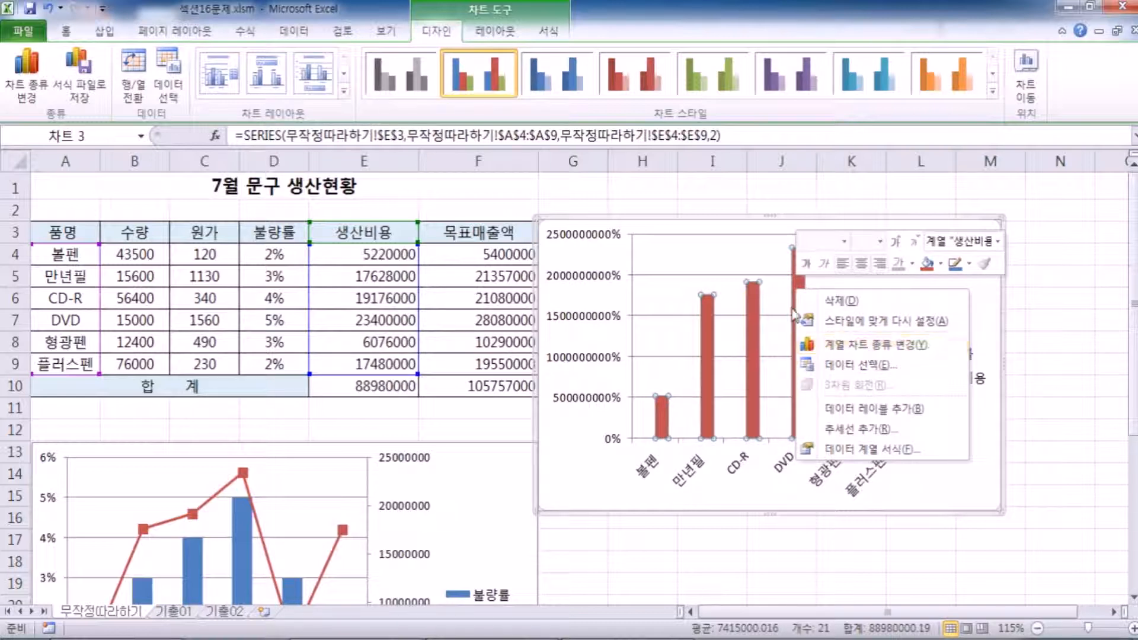
left_click(738, 246)
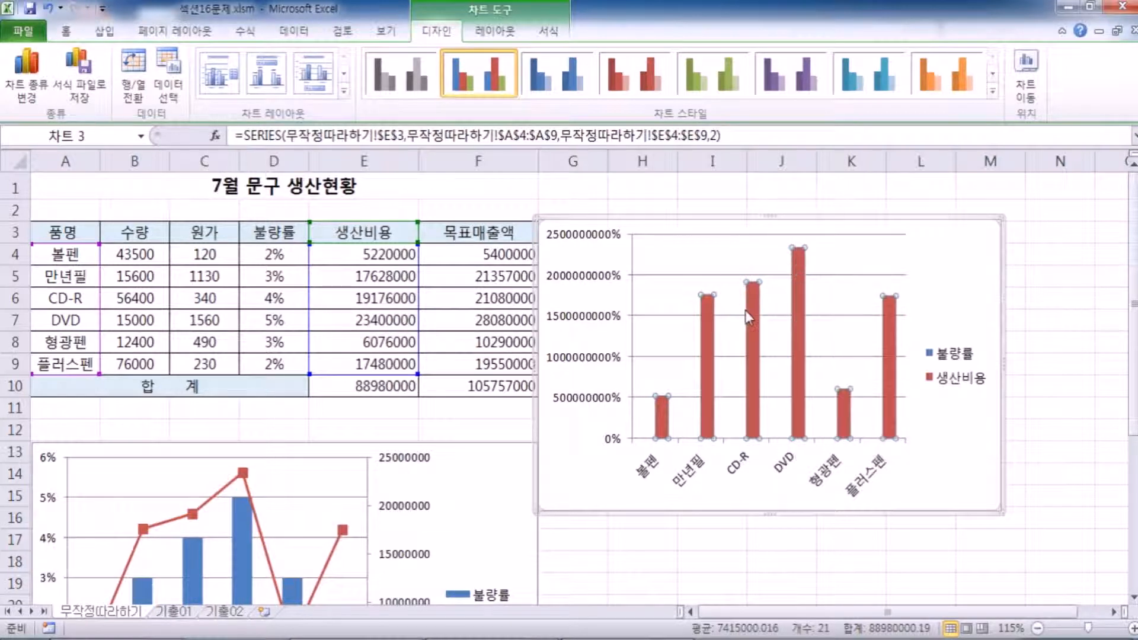
left_click(28, 89)
left_click(827, 234)
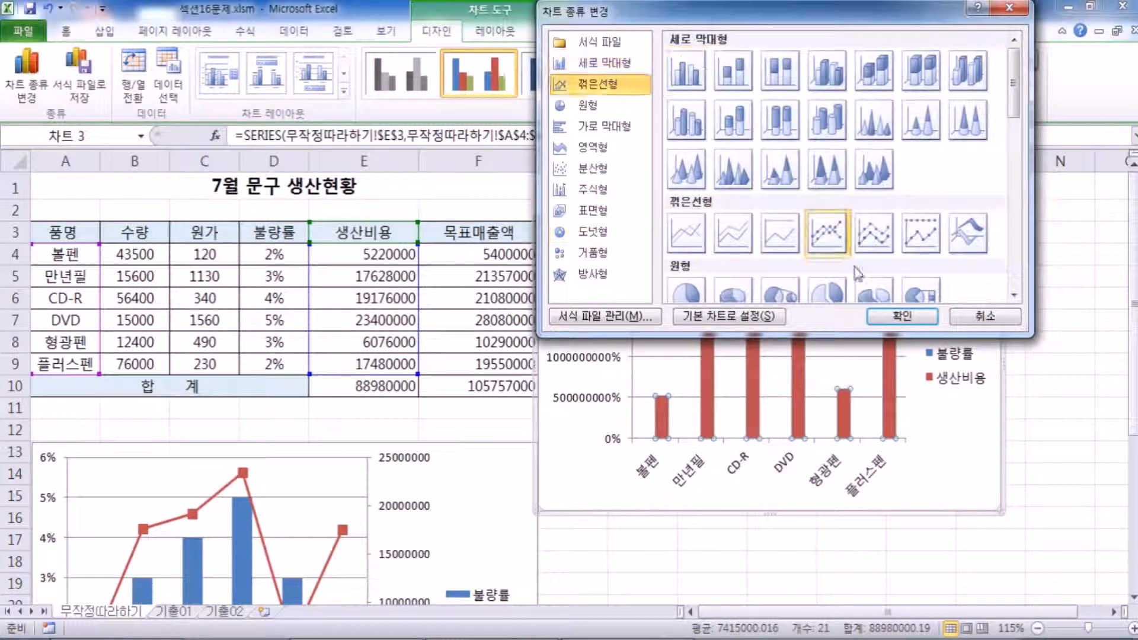
left_click(901, 316)
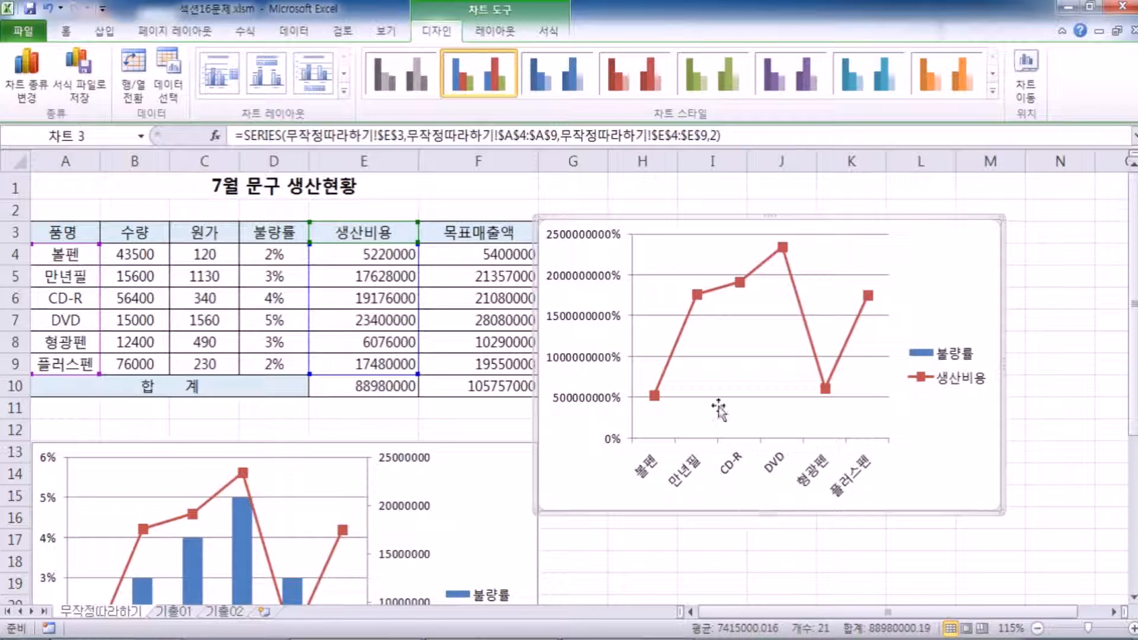
Plot the 생산비용 line series of the newly inserted chart on the secondary axis (보조 축).
right_click(692, 308)
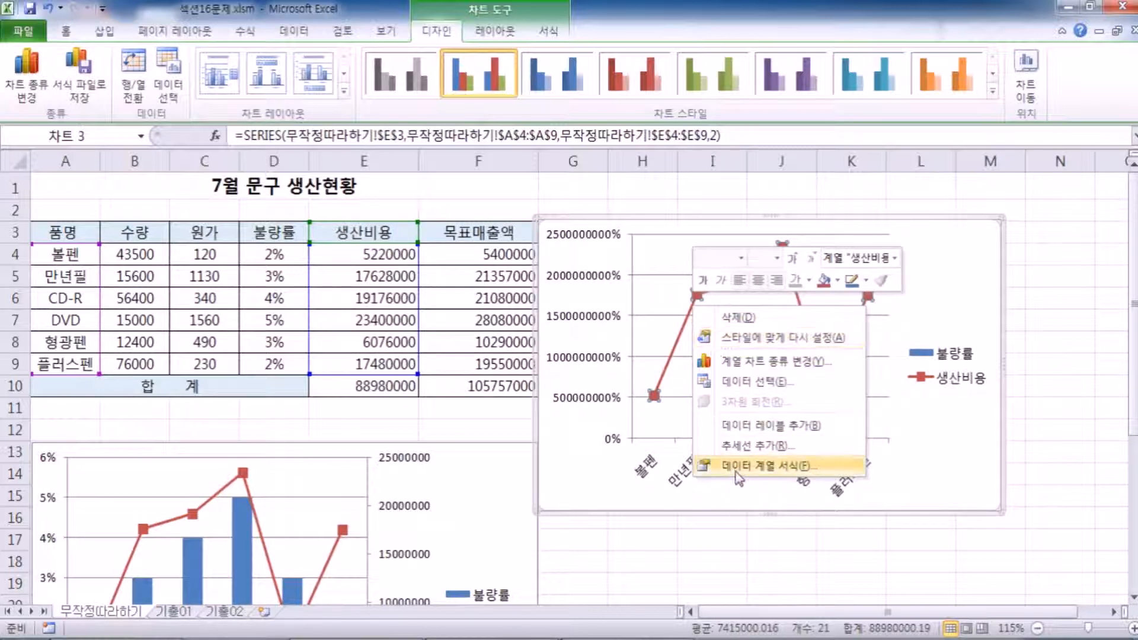
left_click(660, 327)
double_click(675, 350)
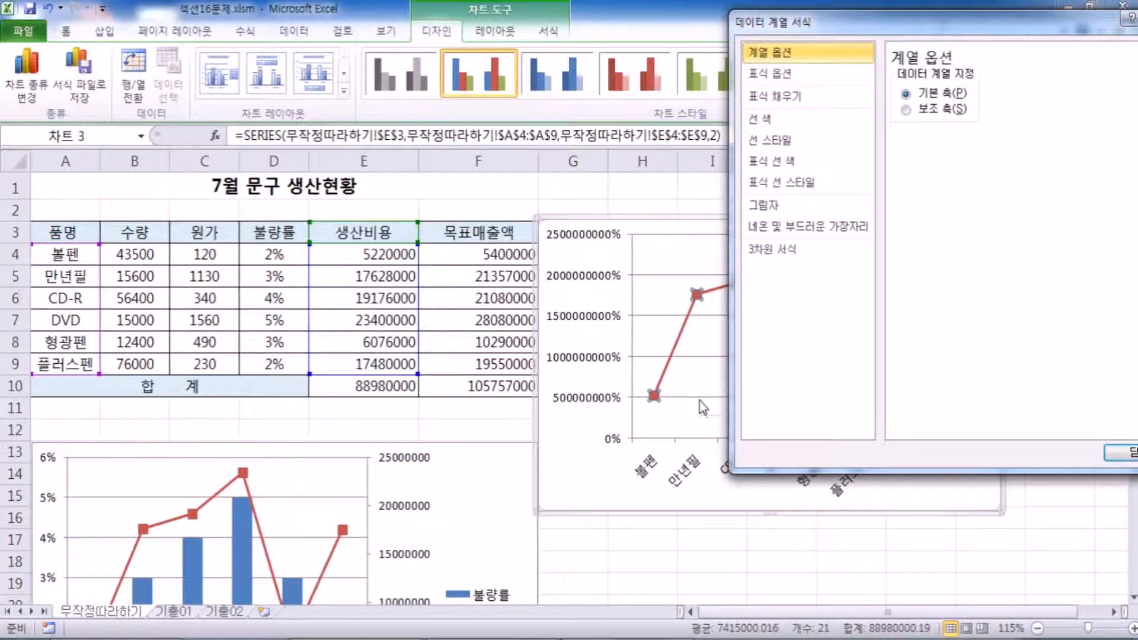
left_click(922, 109)
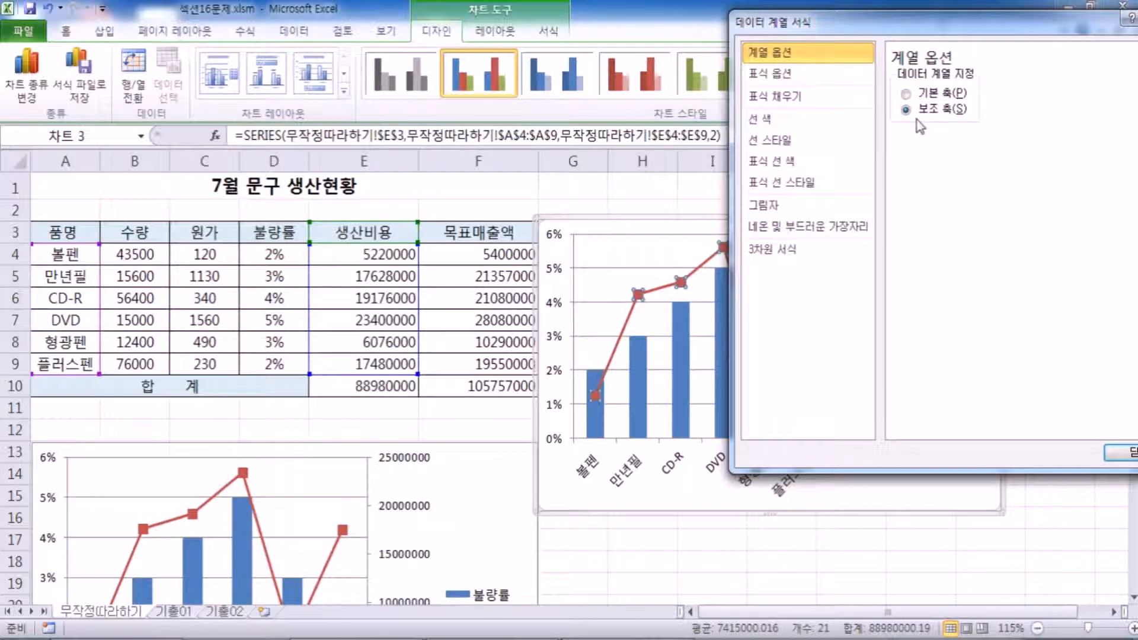
left_click(1117, 452)
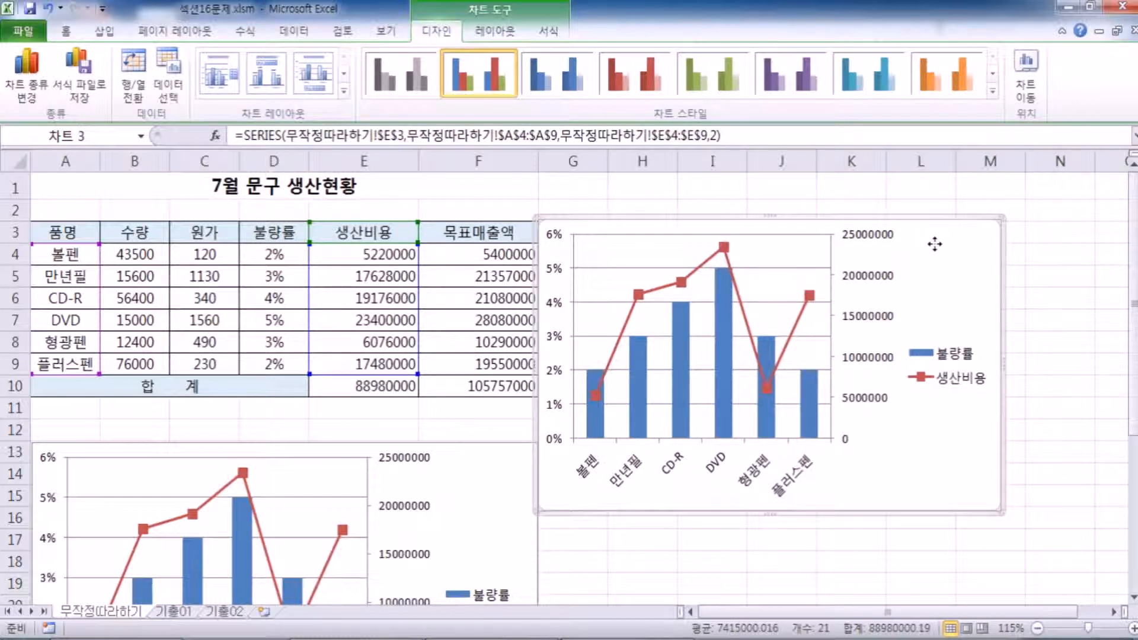
Move and resize the second combination chart from its corners in the empty cells beside the data table.
left_click_drag(934, 244, 960, 199)
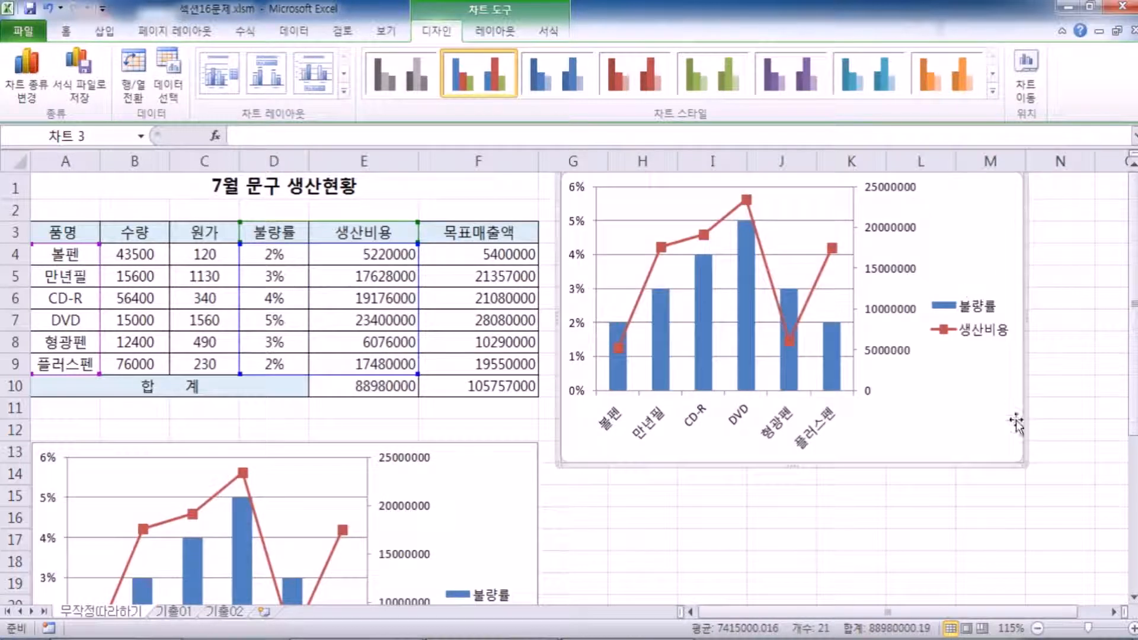
left_click_drag(1021, 468, 1098, 472)
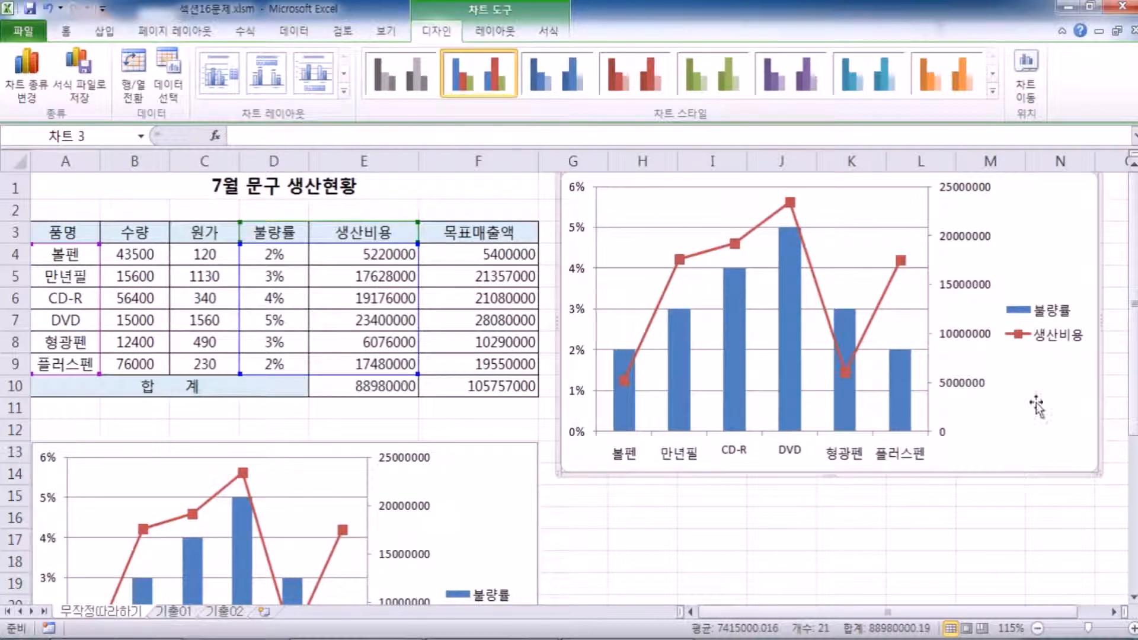
left_click_drag(1033, 397, 991, 474)
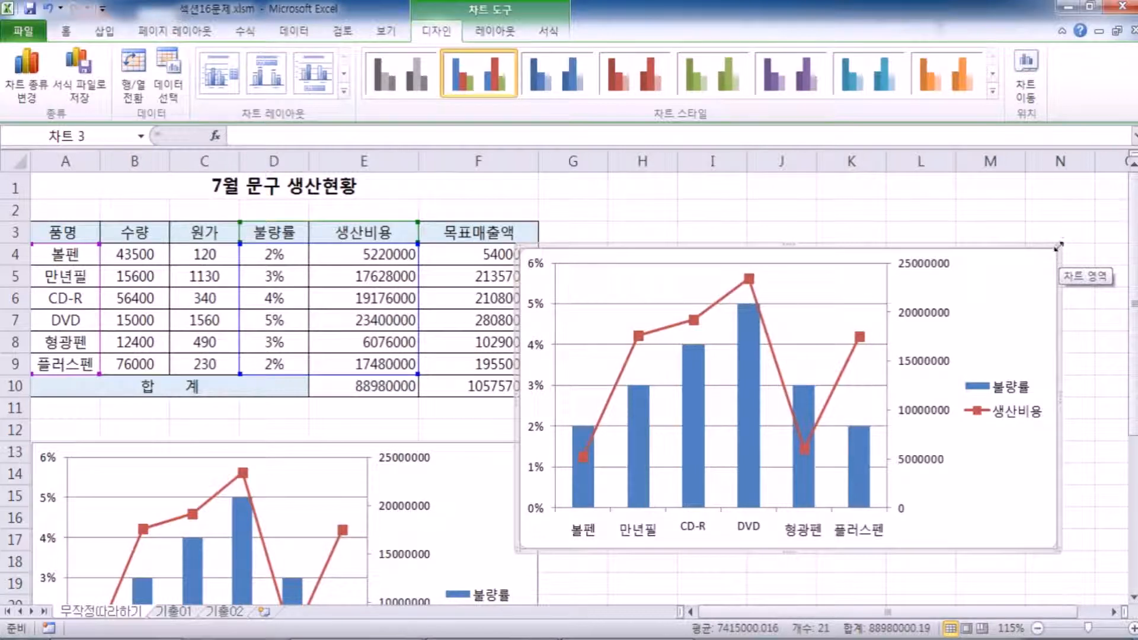
left_click_drag(1058, 246, 899, 294)
left_click_drag(918, 346, 997, 283)
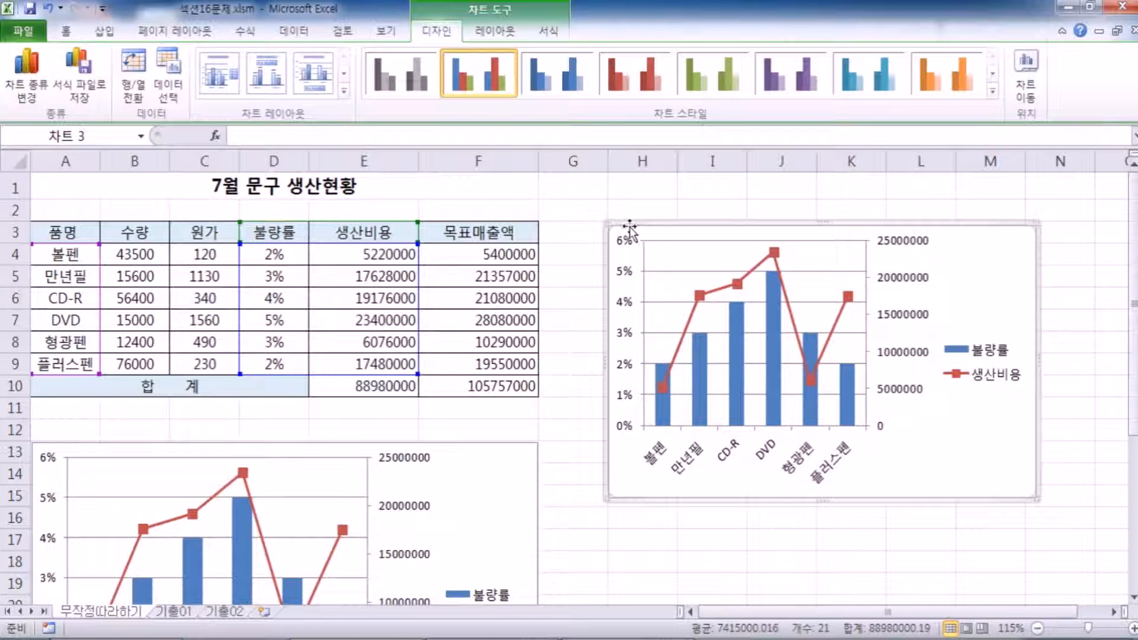
left_click_drag(606, 224, 624, 234)
left_click(595, 261)
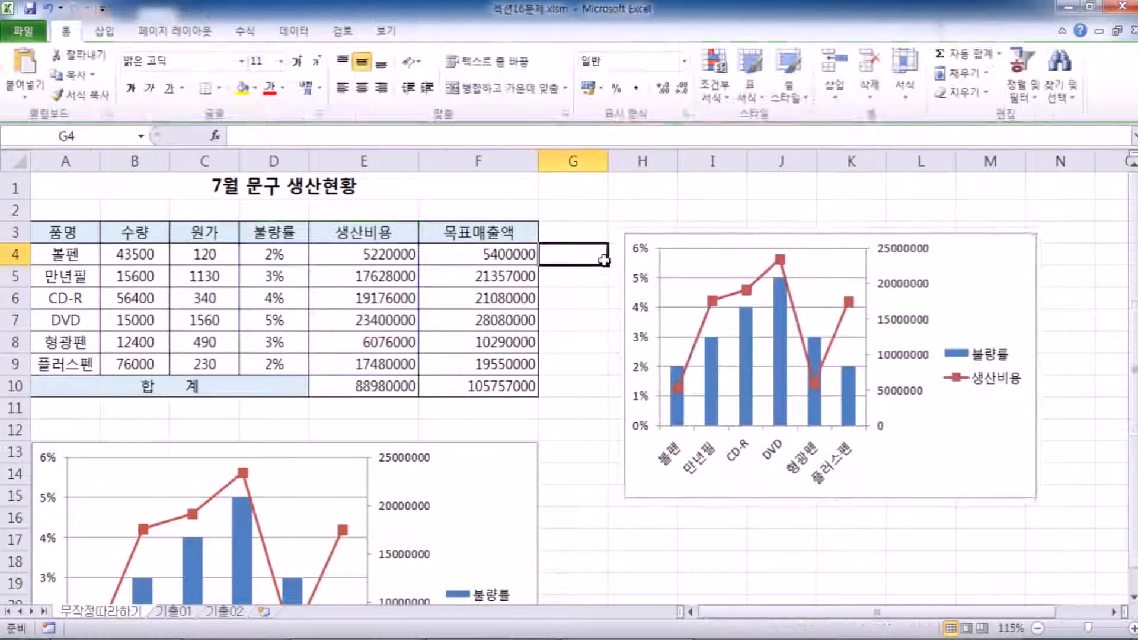
Move the second combination chart so that its upper-left corner sits at cell H3.
left_click(985, 282)
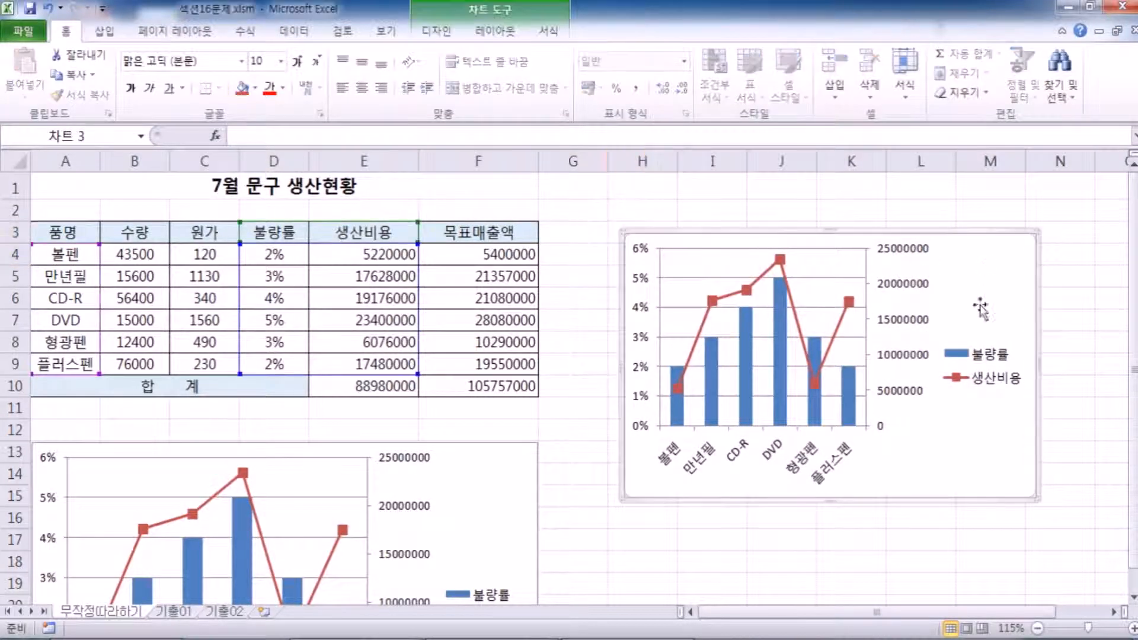
left_click(1089, 268)
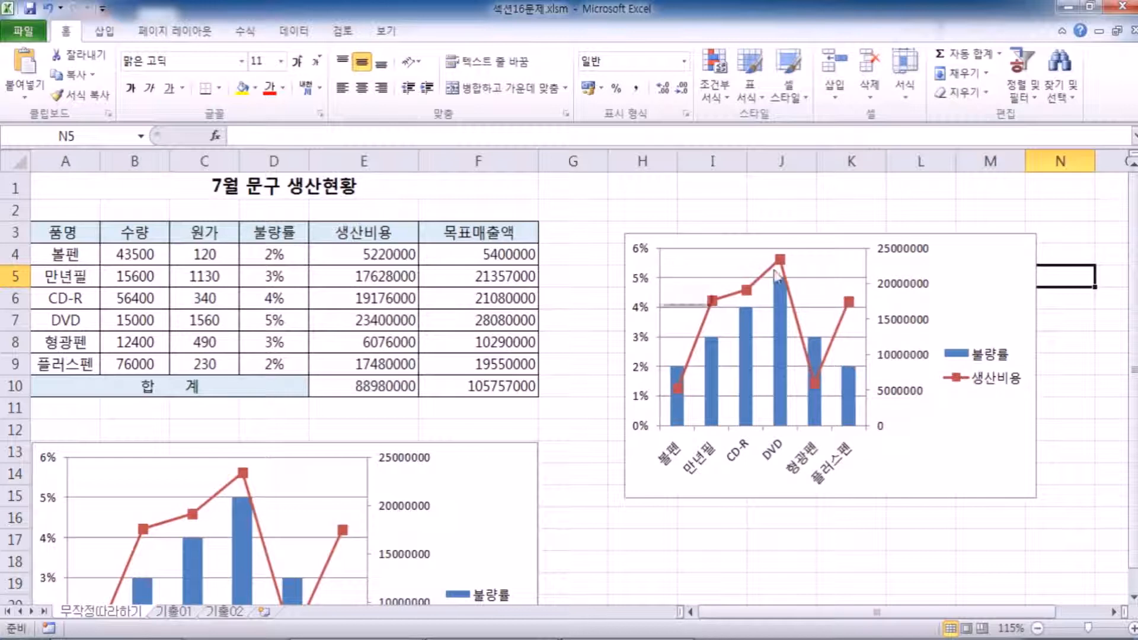
left_click_drag(1012, 290, 995, 276)
left_click(847, 188)
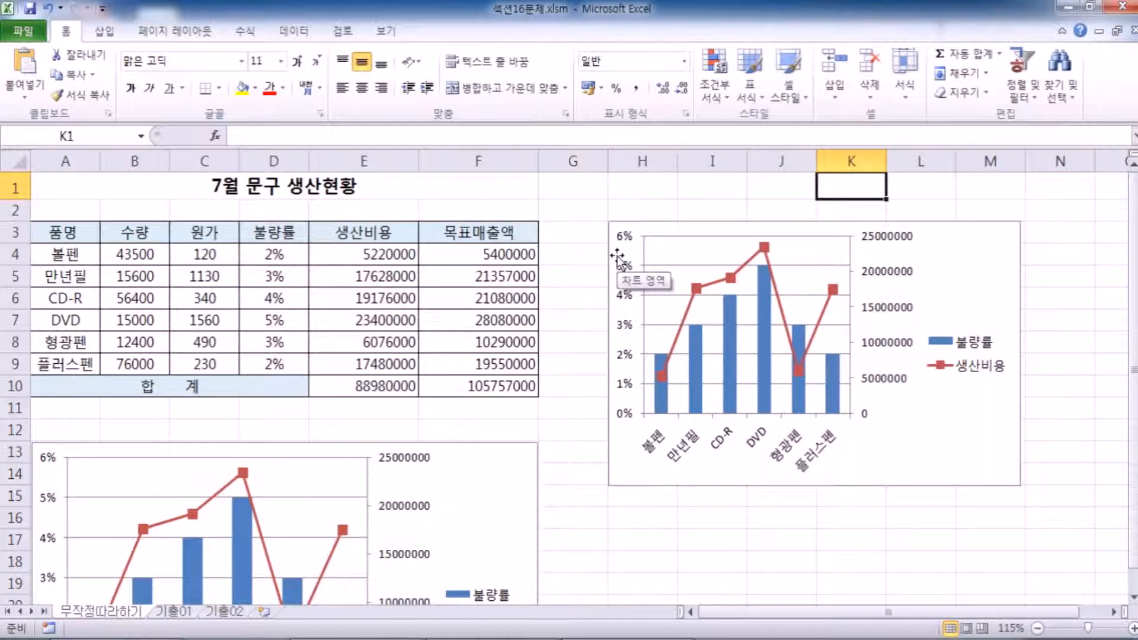
Delete the second combination chart beside the data table.
left_click(984, 272)
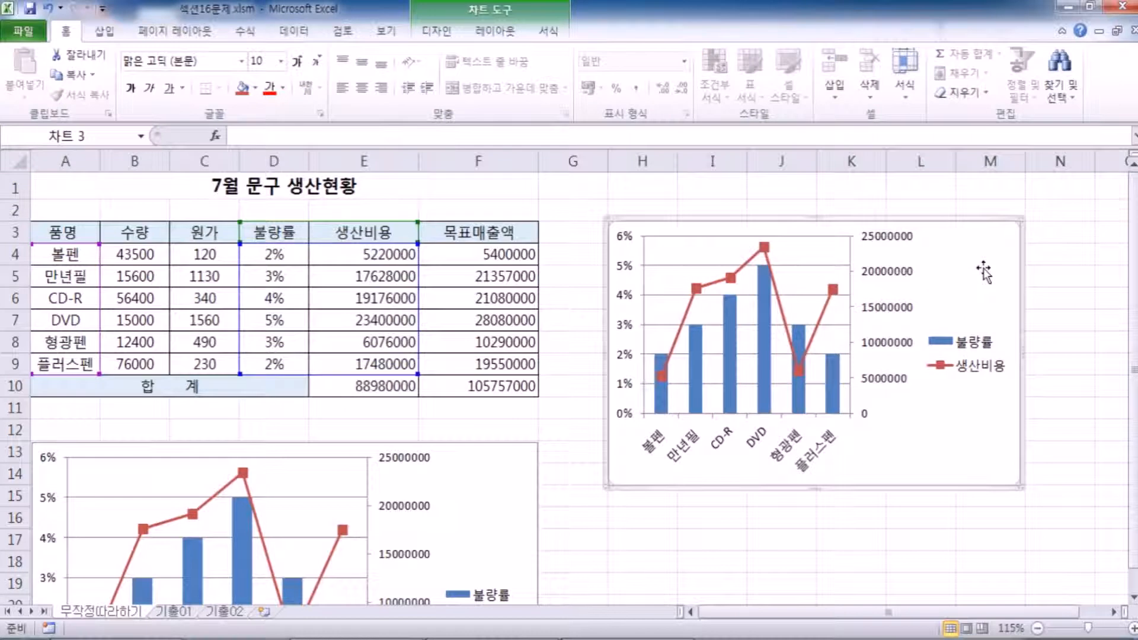
key("Delete")
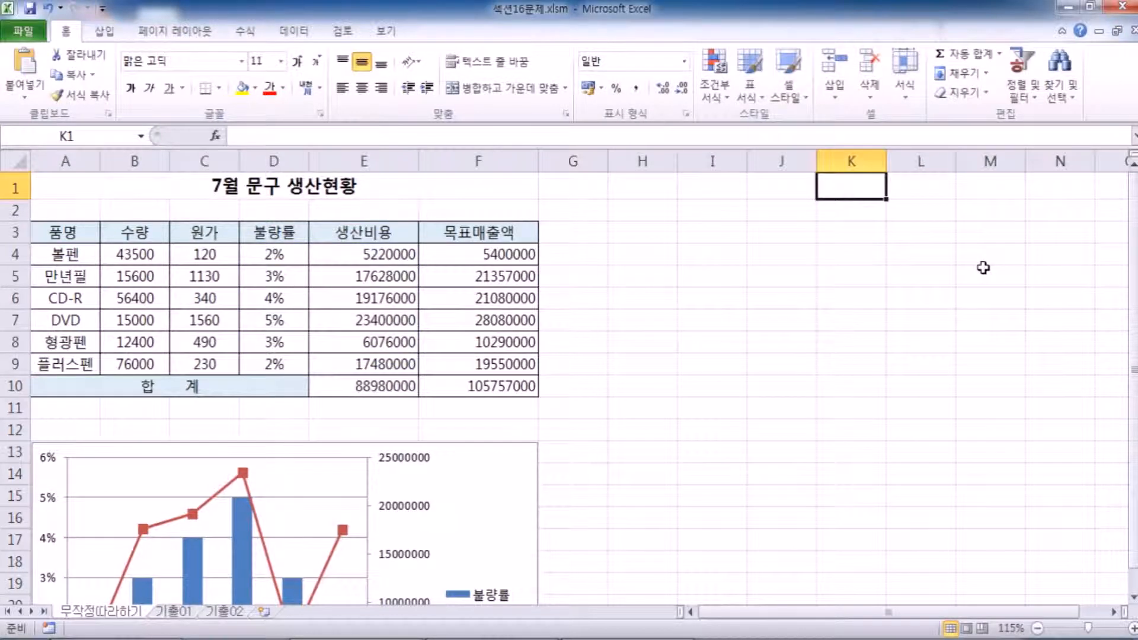
left_click(881, 320)
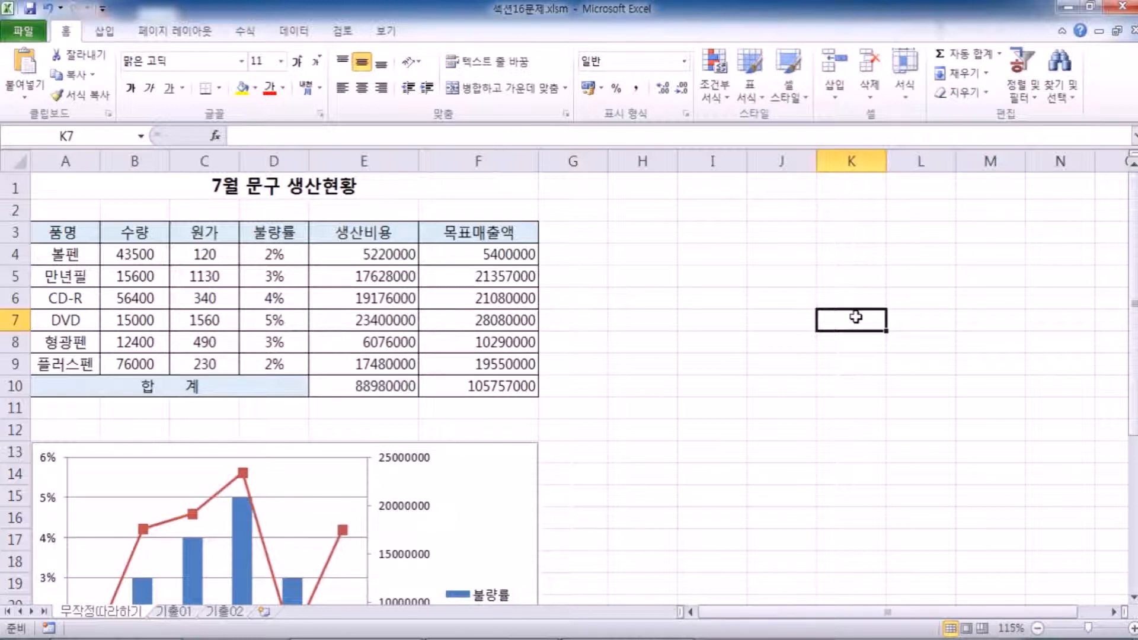
Select the combination chart below the table and examine its available design, layout and format options.
scroll(519, 408, "down", 2)
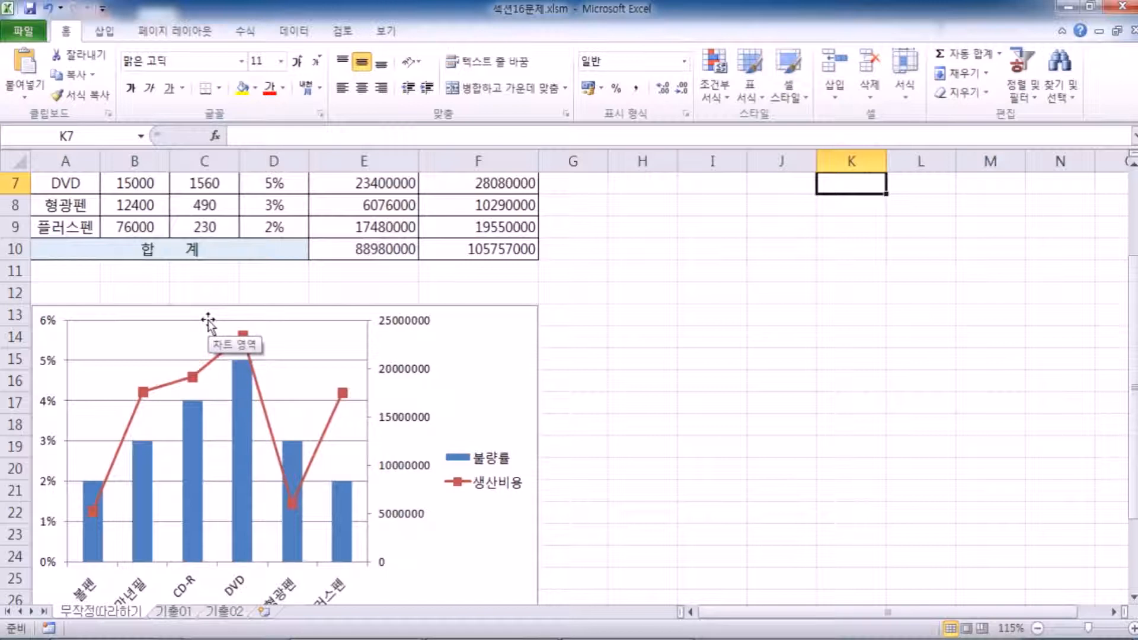
left_click(475, 350)
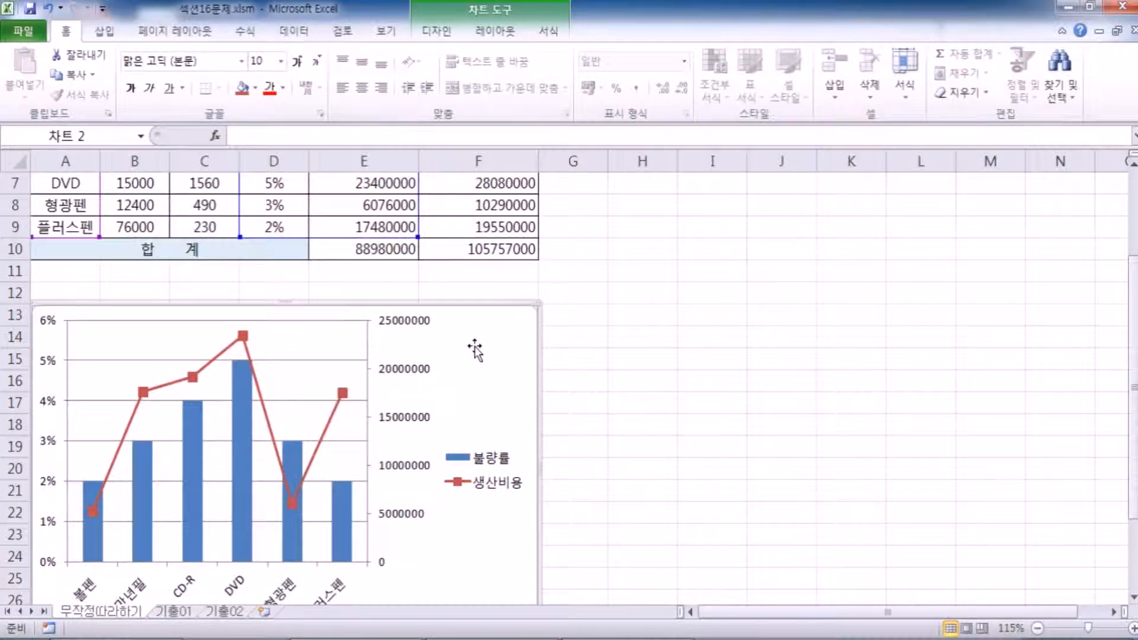
left_click(434, 33)
left_click(495, 32)
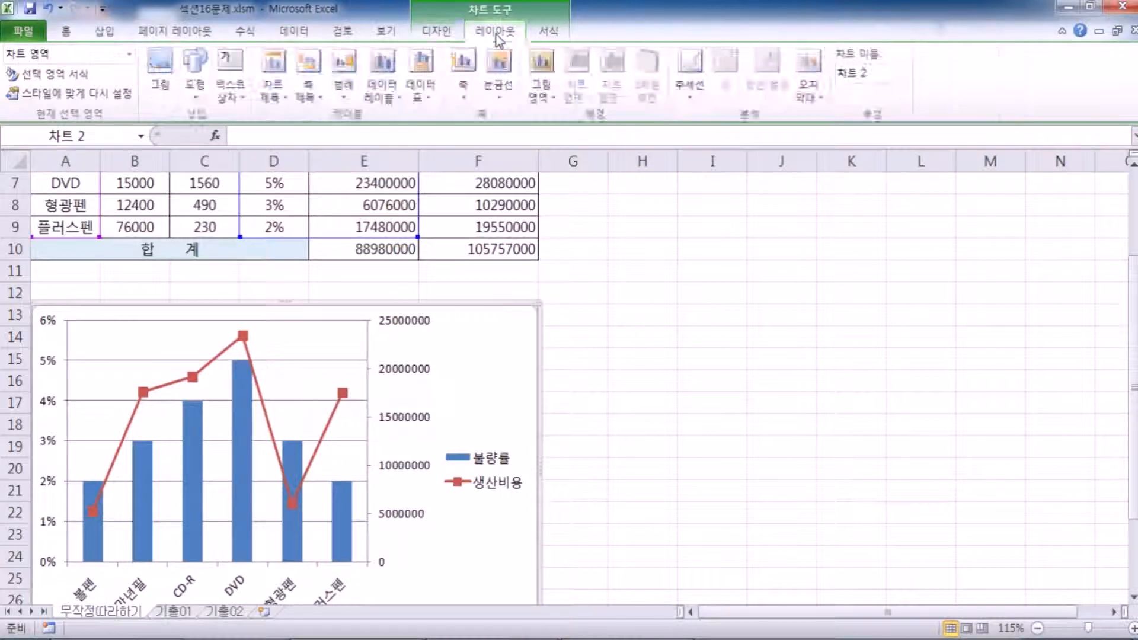
left_click(544, 34)
left_click(440, 32)
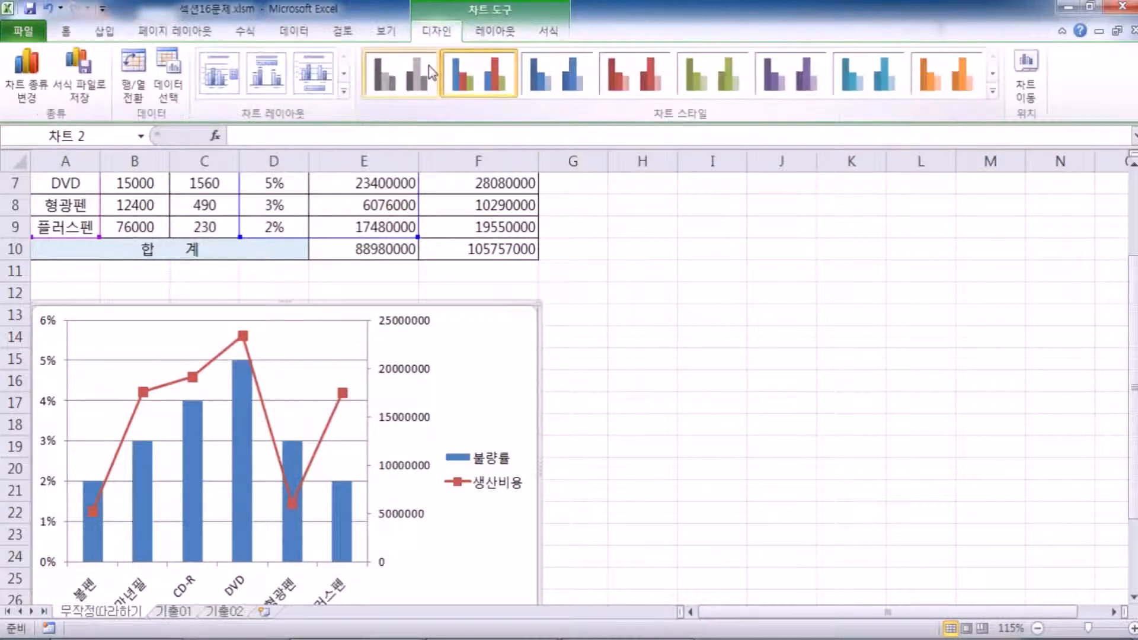
left_click(681, 342)
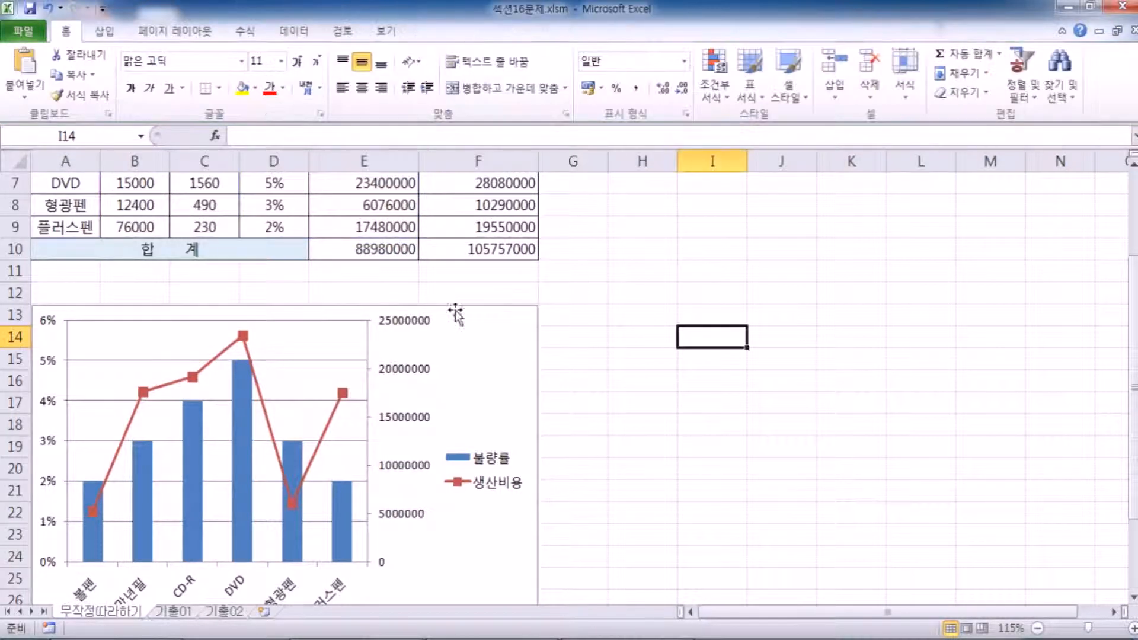
left_click(482, 364)
left_click(436, 30)
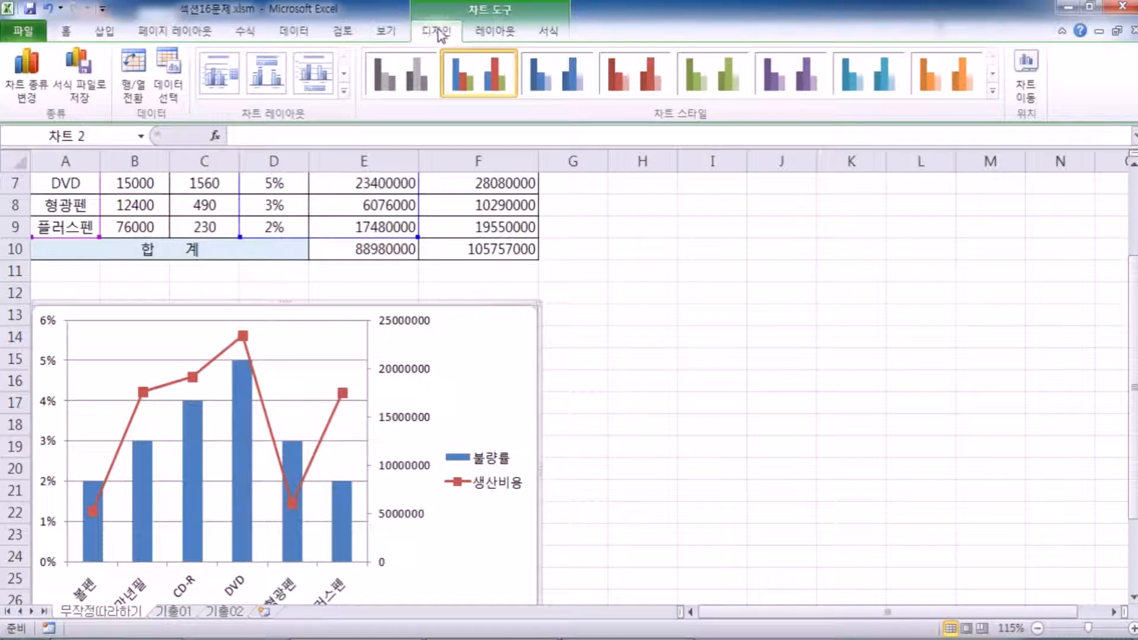
left_click(502, 33)
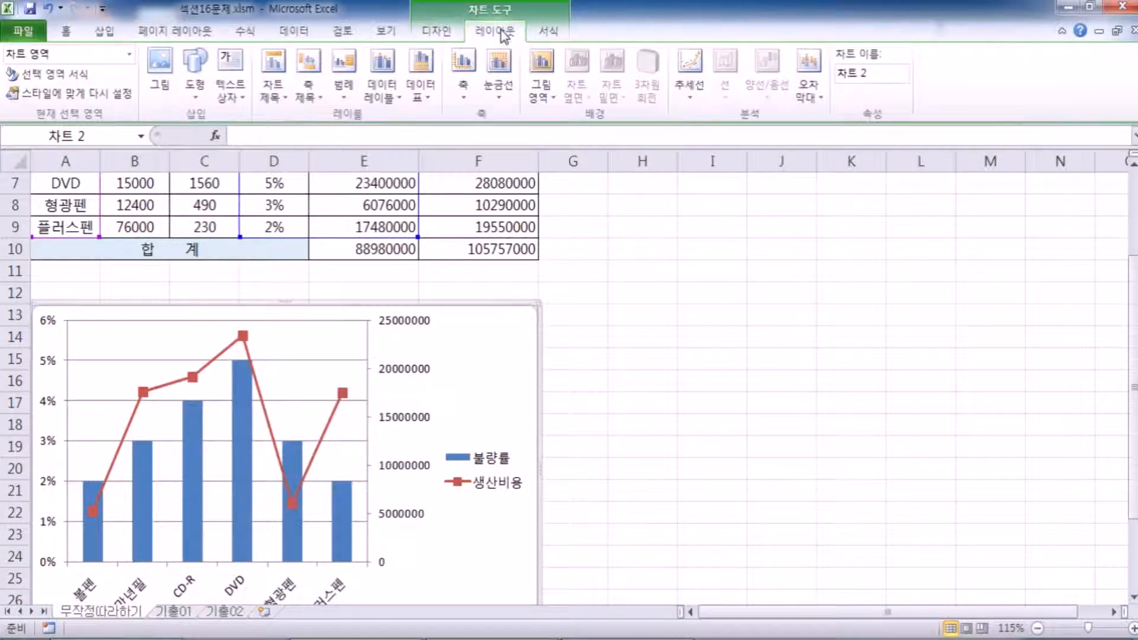
left_click(548, 32)
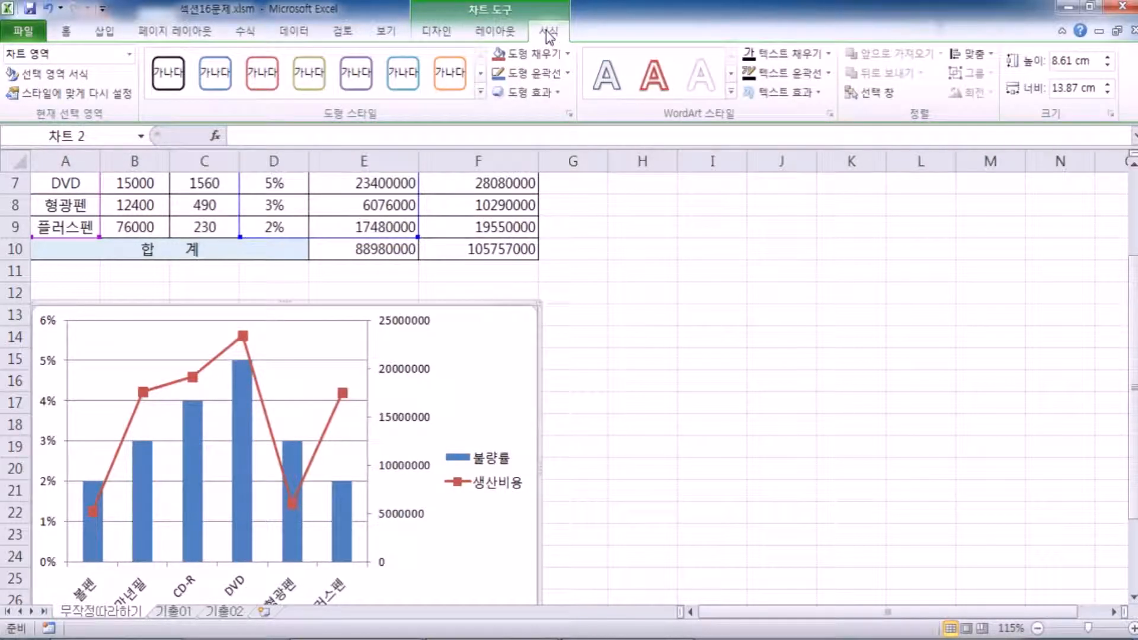
left_click(438, 34)
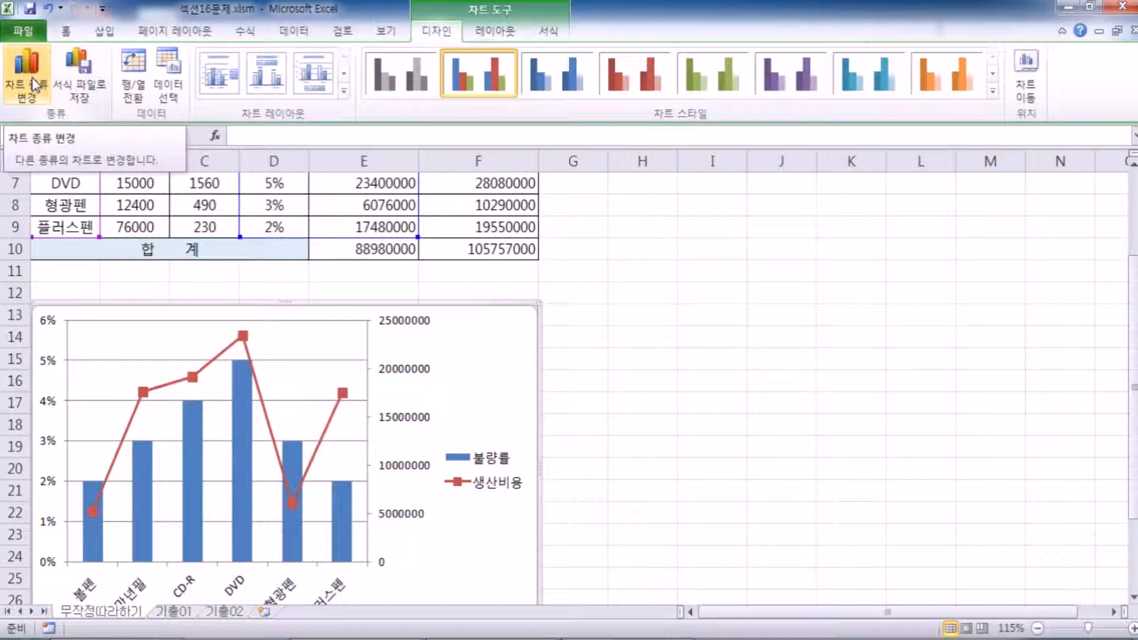
Place the combination chart's legend below the plot area (아래쪽에 범례 표시).
left_click(491, 31)
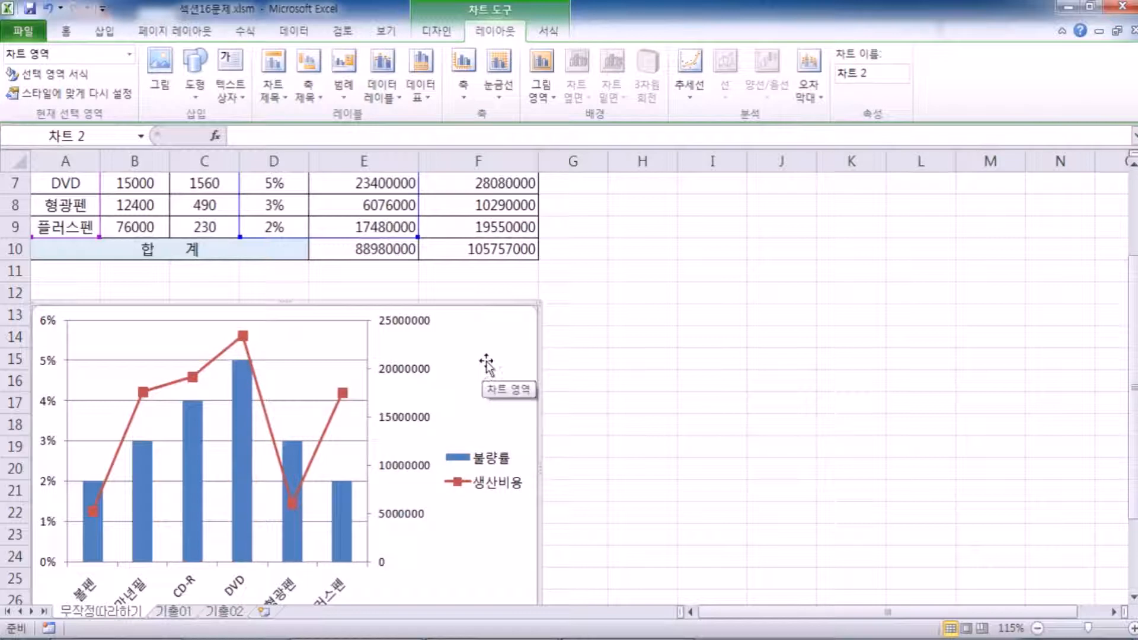
left_click(272, 89)
left_click(507, 391)
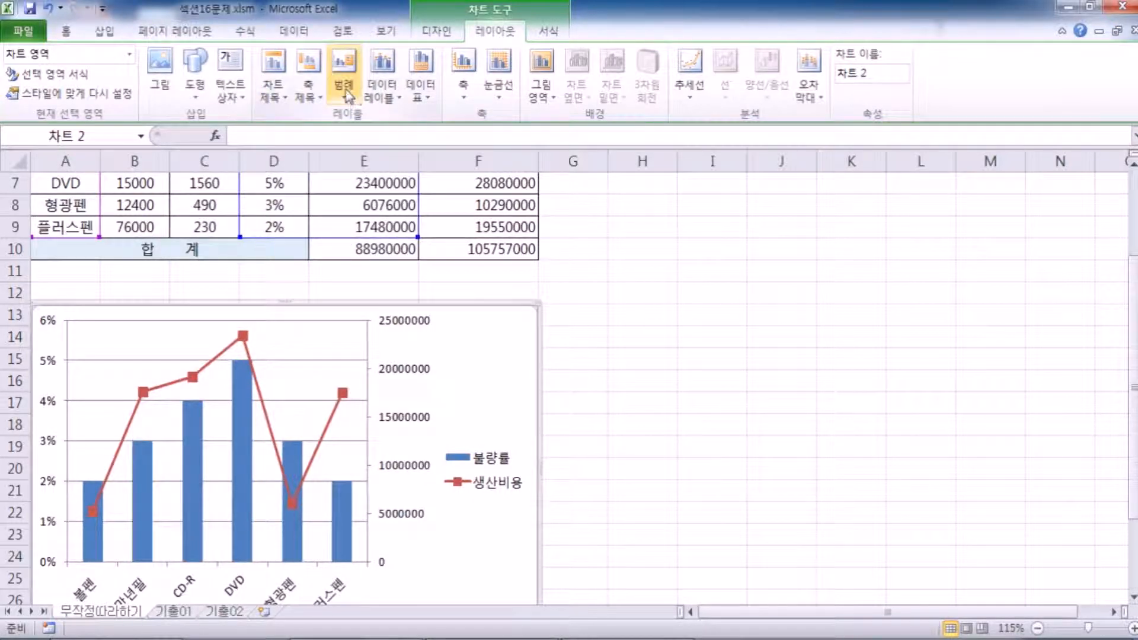
left_click(344, 78)
left_click(401, 298)
scroll(300, 520, "down", 3)
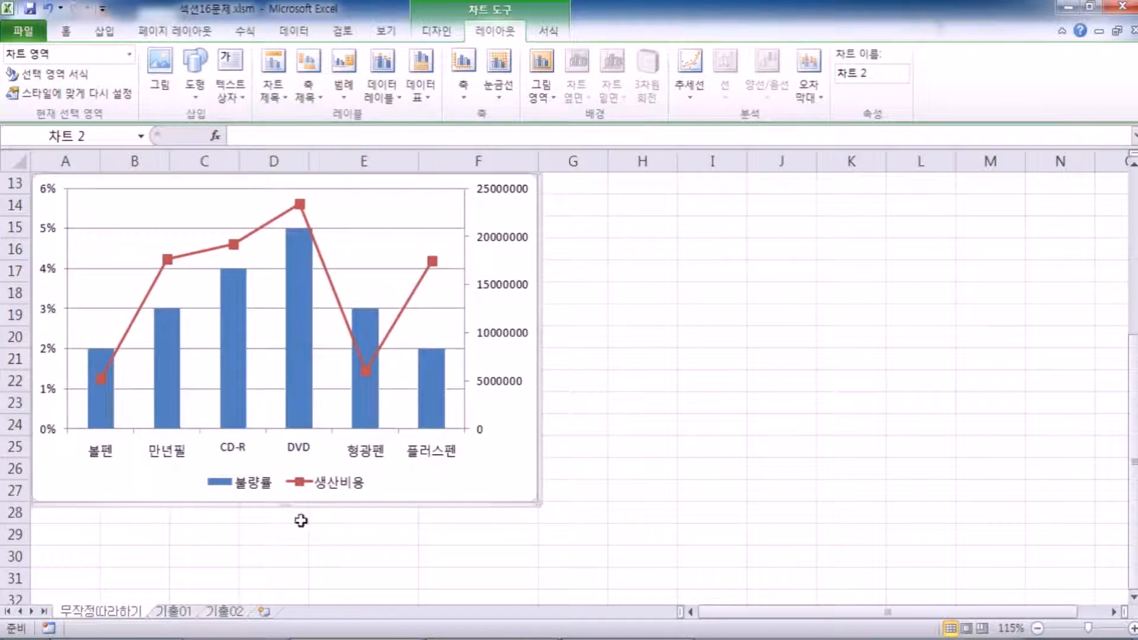
scroll(270, 437, "up", 3)
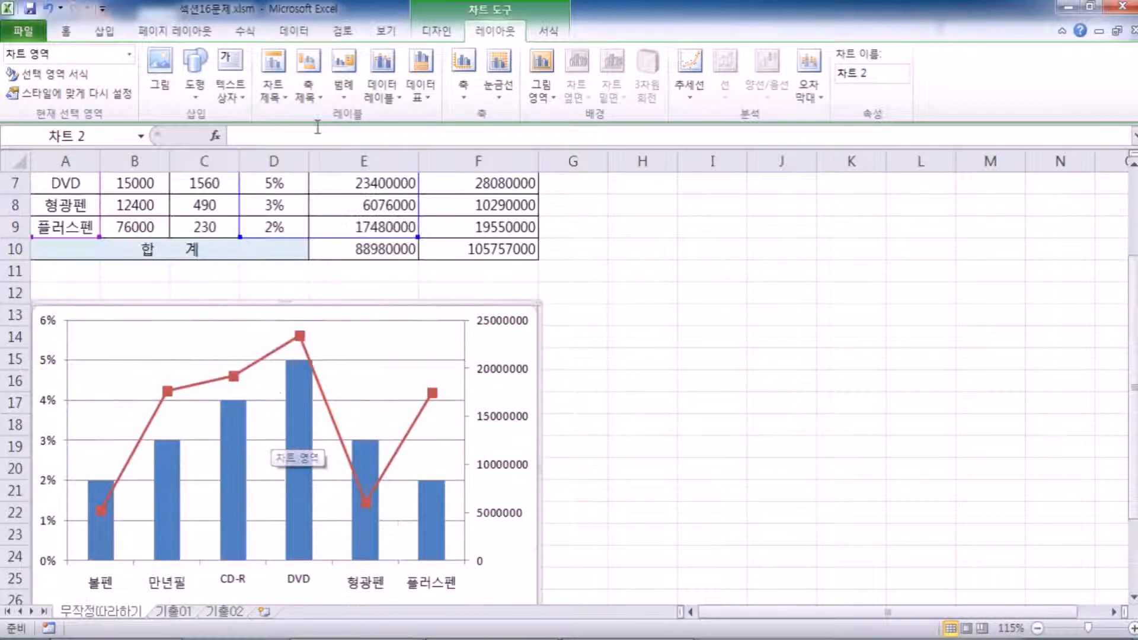
Try the legend above the plot area (위쪽에 범례 표시) and return it to the chart's right side (오른쪽에 범례 표시).
left_click(344, 89)
left_click(397, 215)
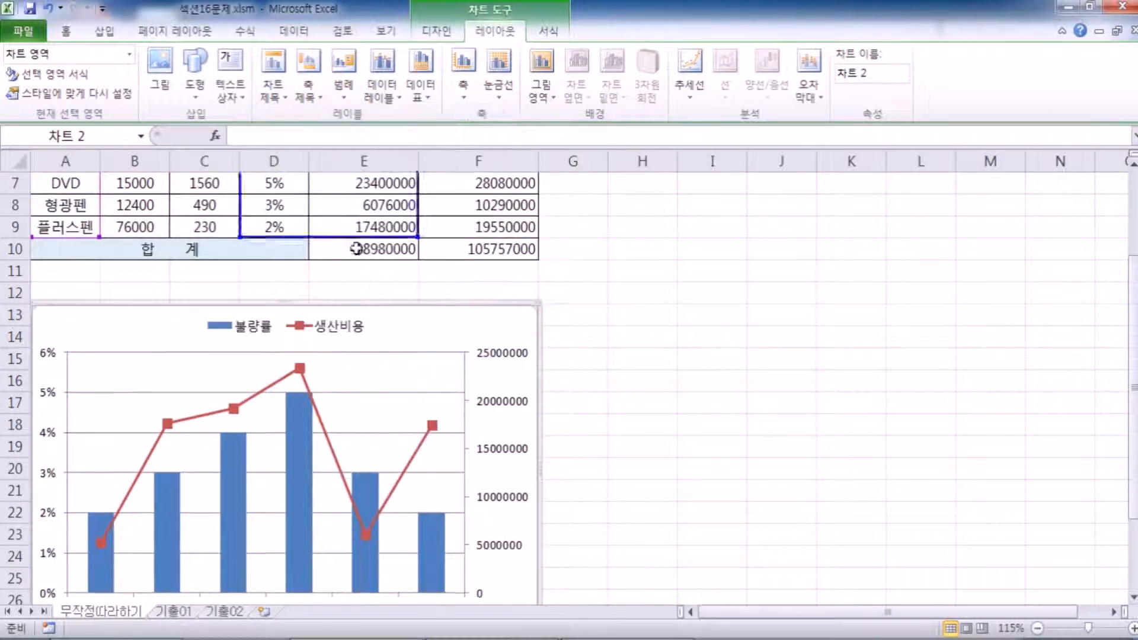
left_click(308, 89)
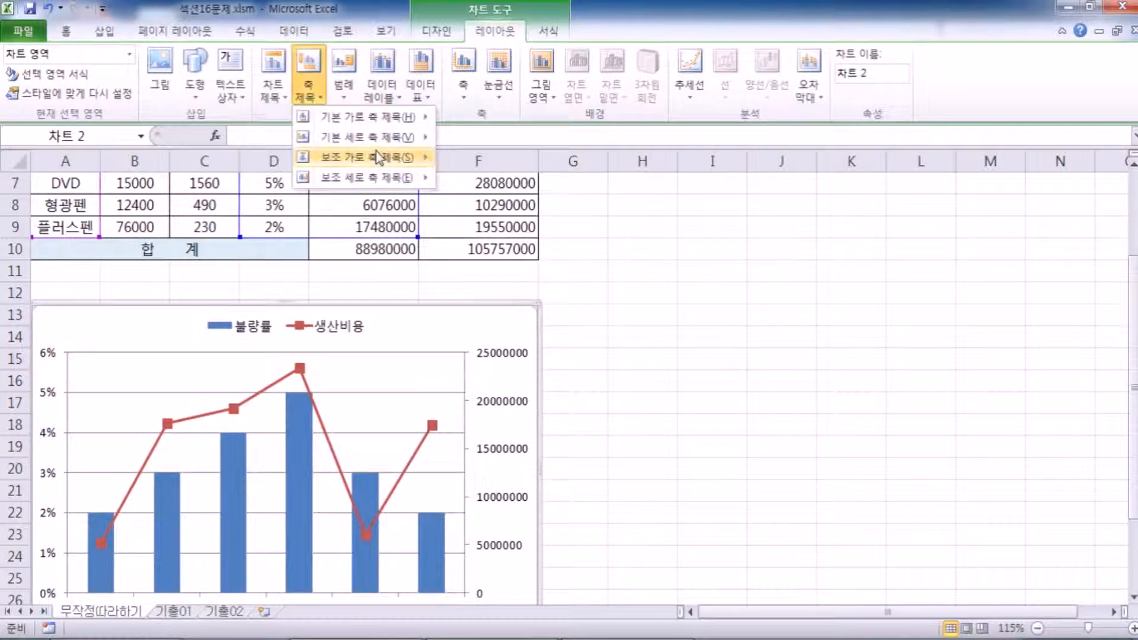
left_click(343, 89)
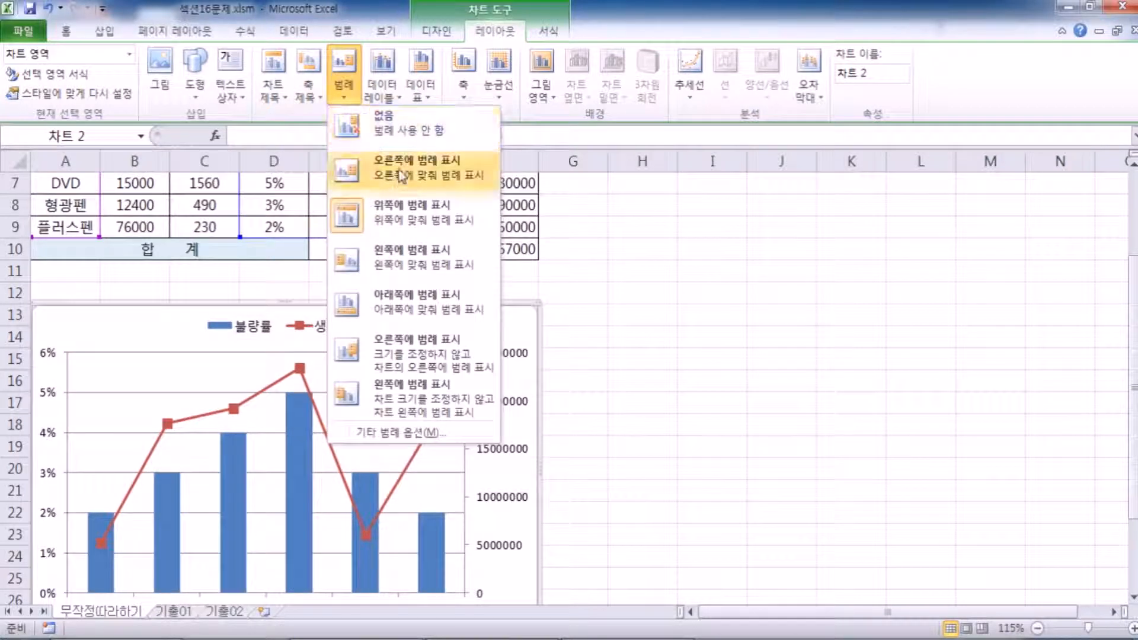
left_click(396, 176)
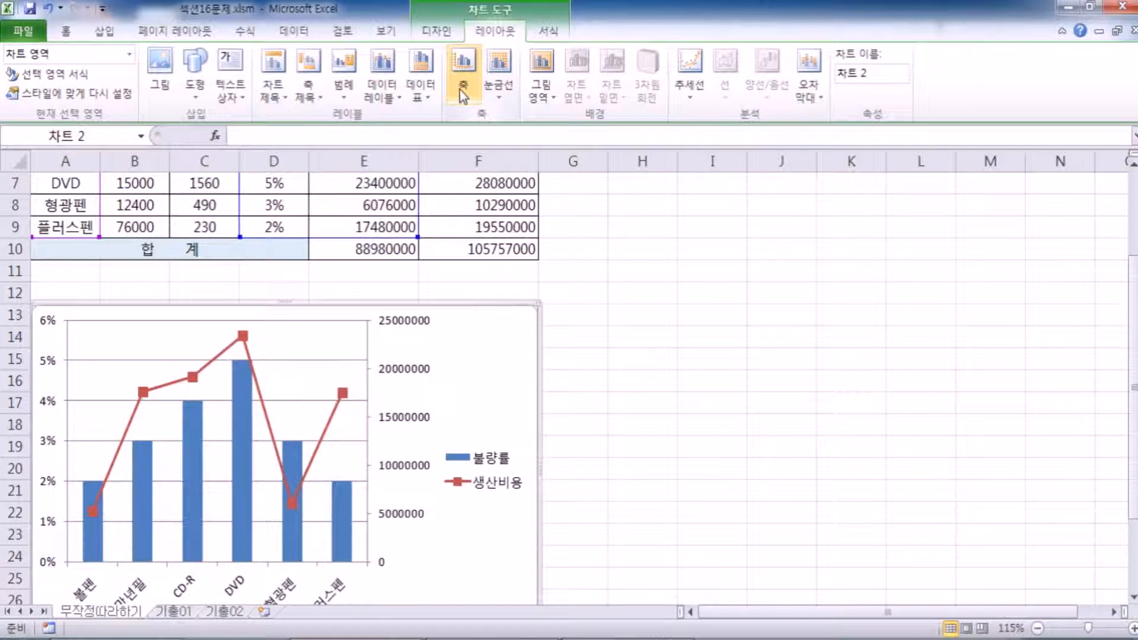
Add a chart title as a centered overlay and change its placement to above the chart (차트 위).
left_click(283, 99)
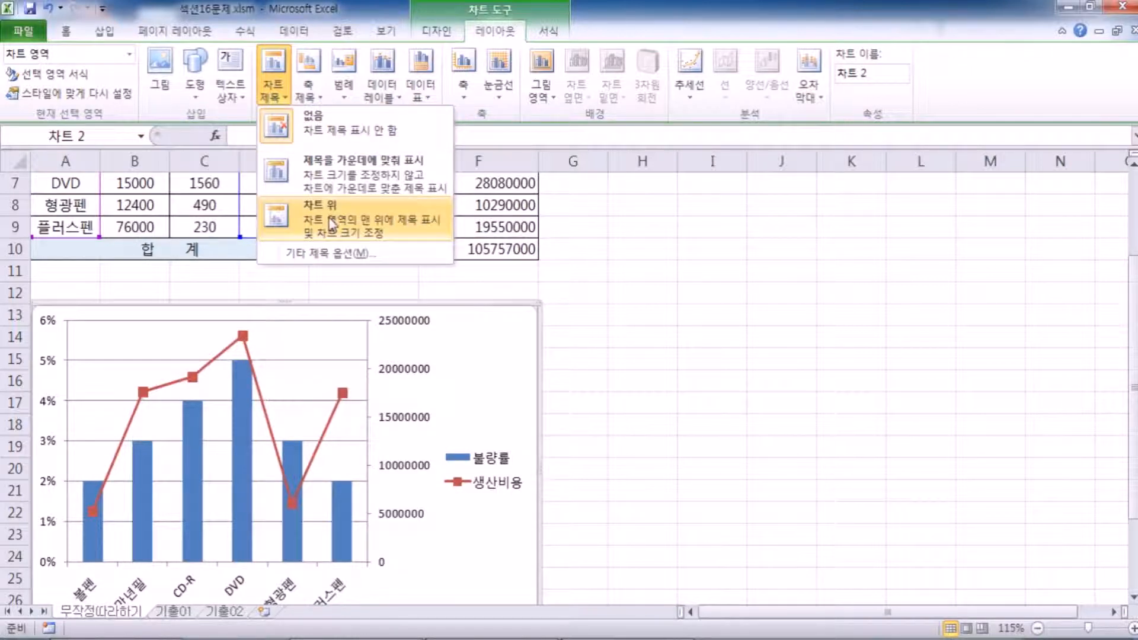
left_click(323, 173)
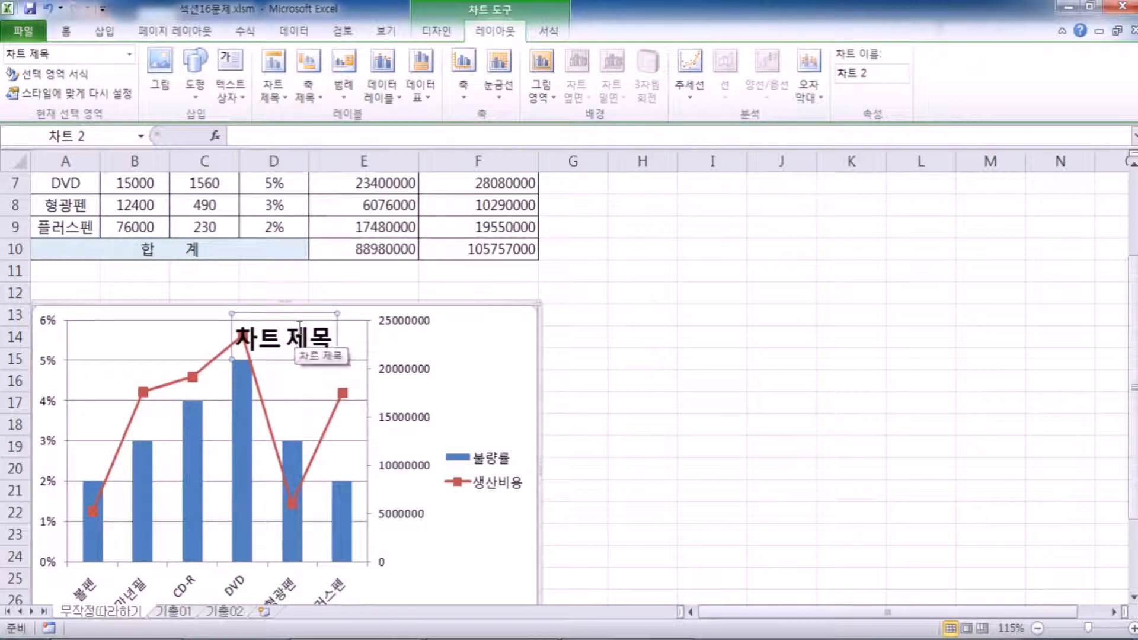
left_click(282, 101)
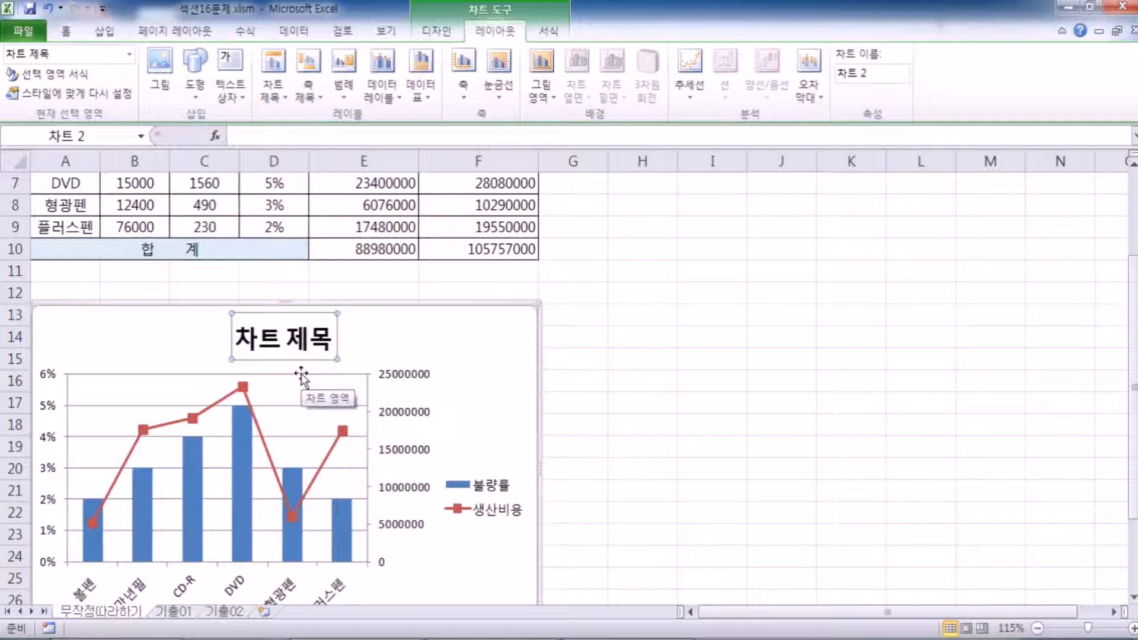
Set the chart title text to 품목별 불량률 및 생산비용.
type("vnaqhr")
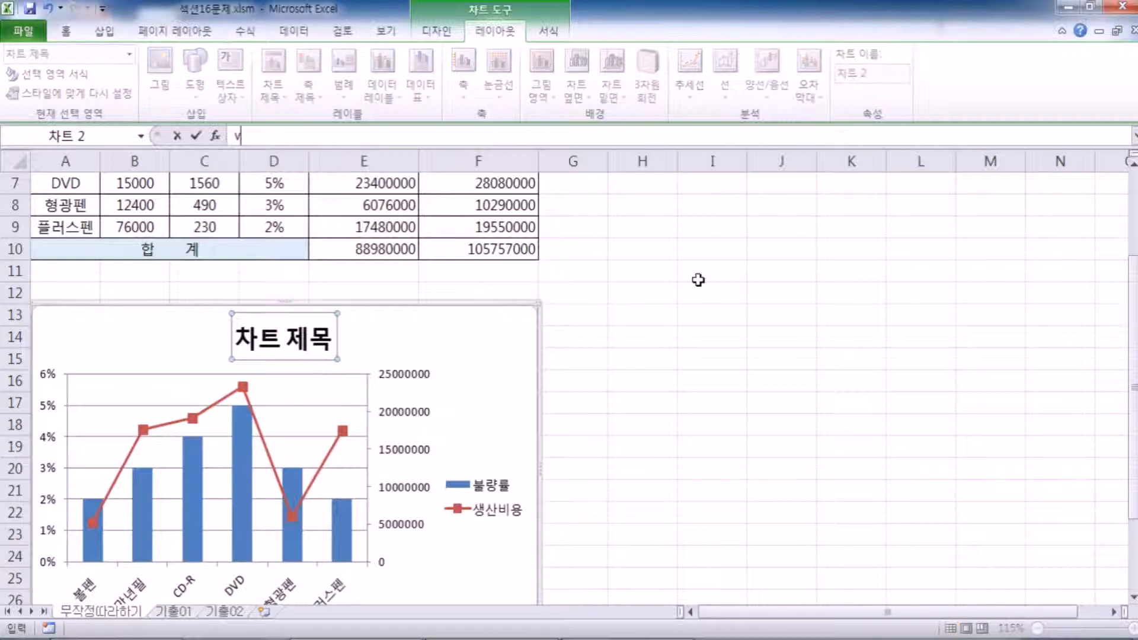
key("Return")
type("vnaq")
key("BackSpace")
key("BackSpace")
key("BackSpace")
key("BackSpace")
key("Hangul")
type("품목별")
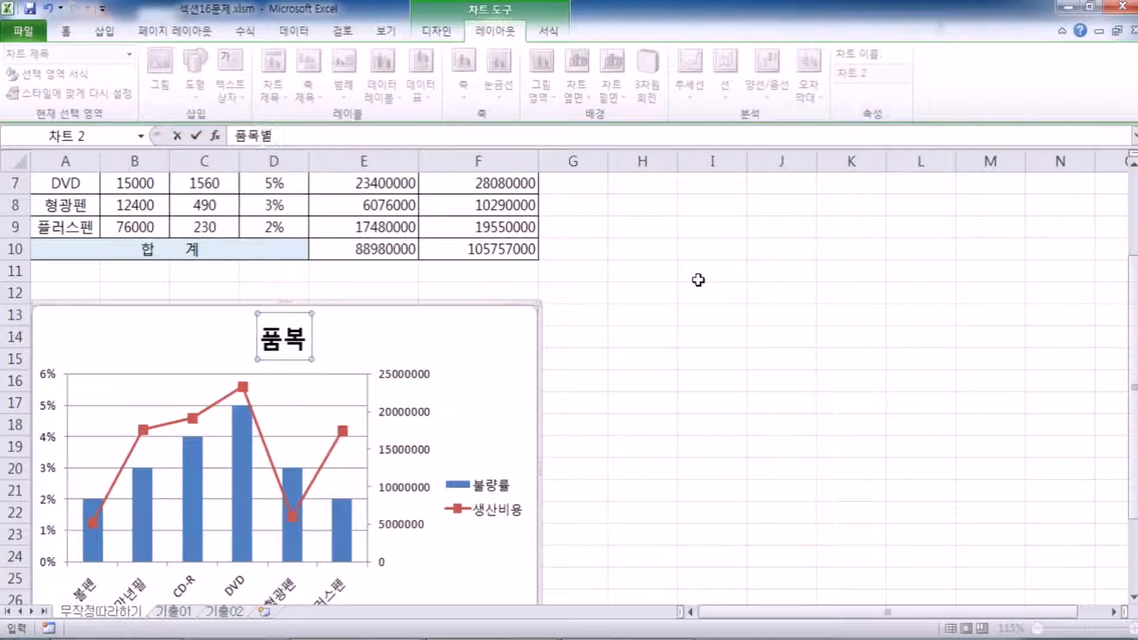
type(" 불량률 및")
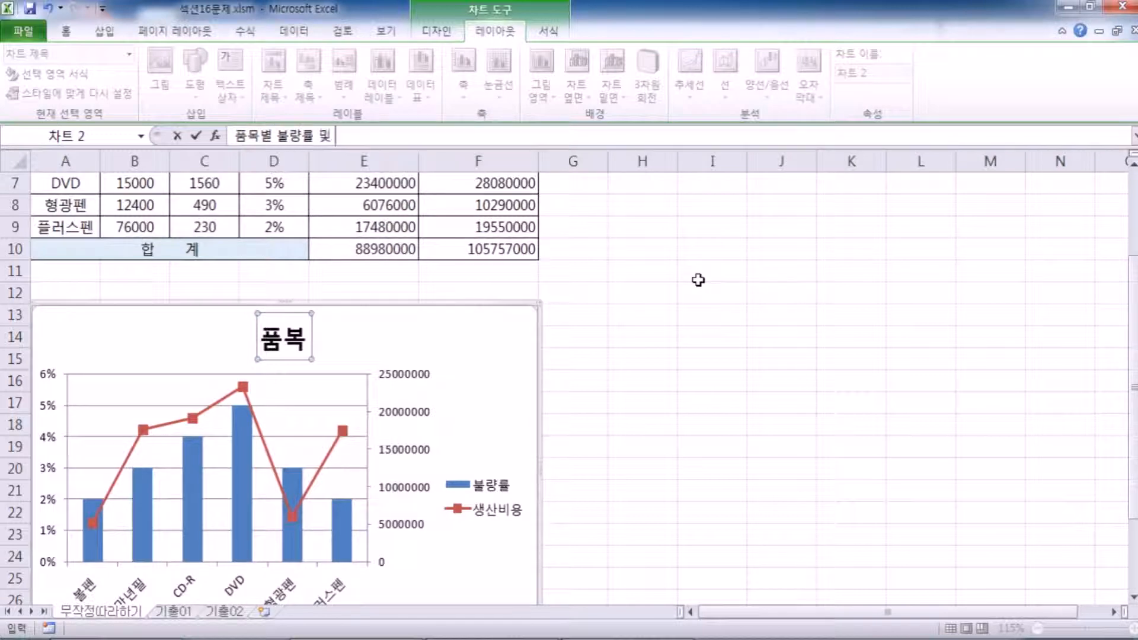
type(" ㅅ생산비용")
key("Return")
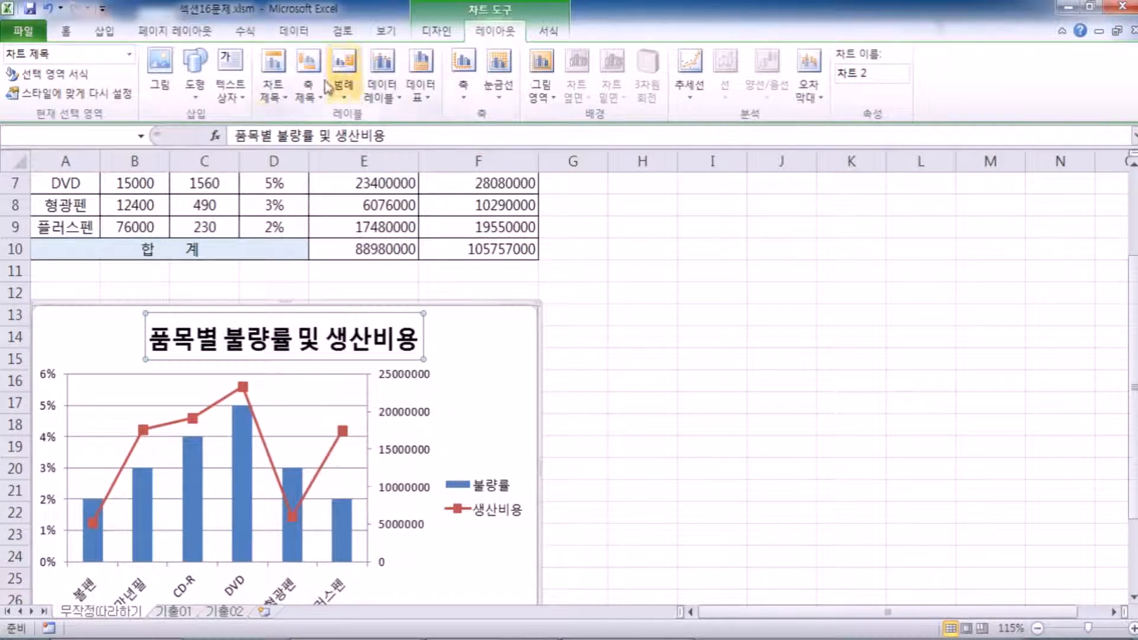
Try the chart title as a centered overlay (제목을 가운데에 맞춰 표시) and return it to above the chart (차트 위).
left_click(273, 83)
left_click(305, 178)
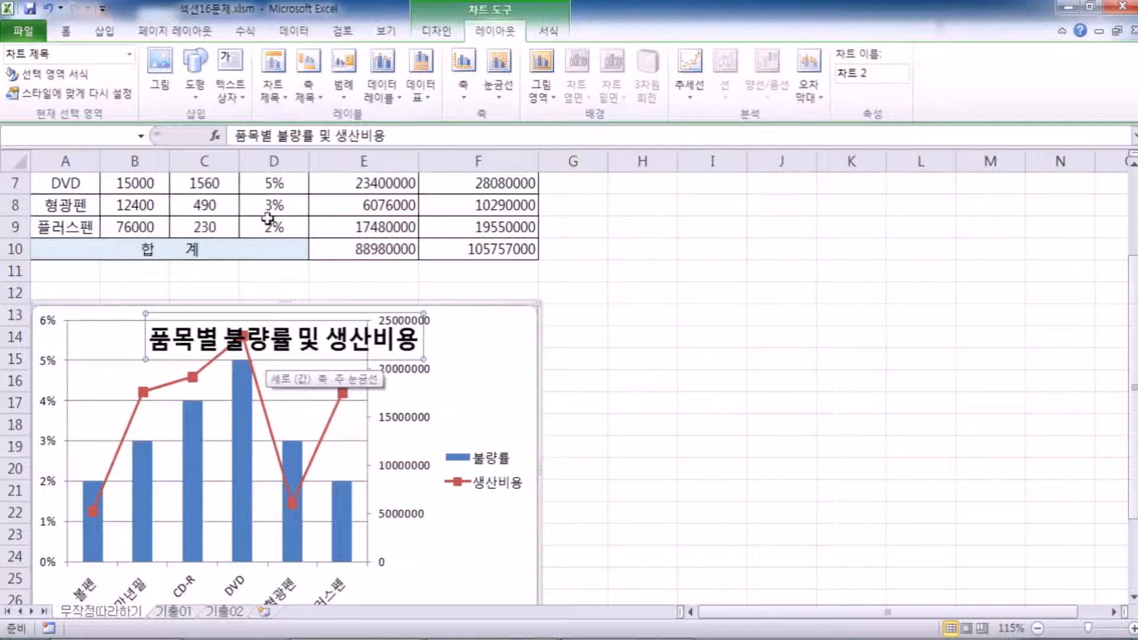
left_click(276, 99)
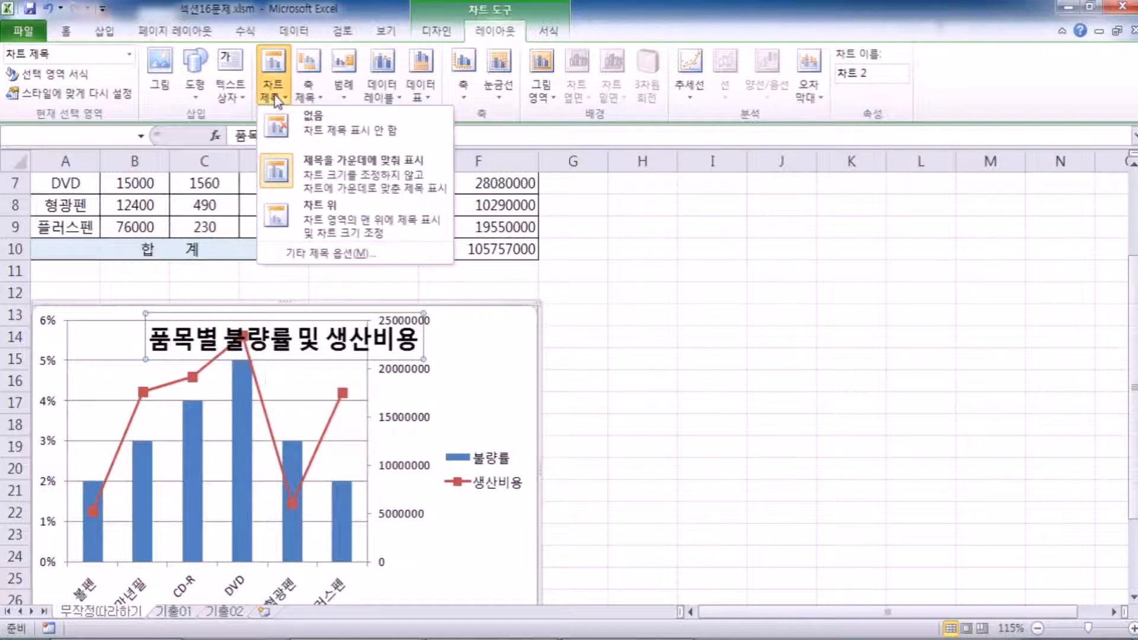
left_click(313, 218)
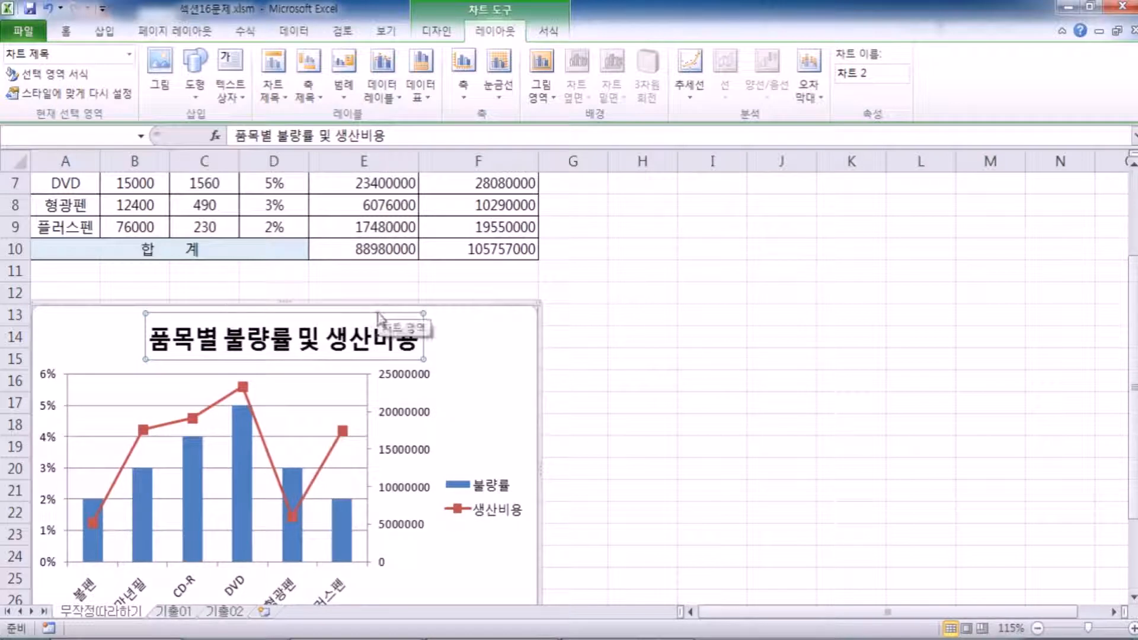
Try a line break at the end of the chart title text and remove it again.
left_click(416, 342)
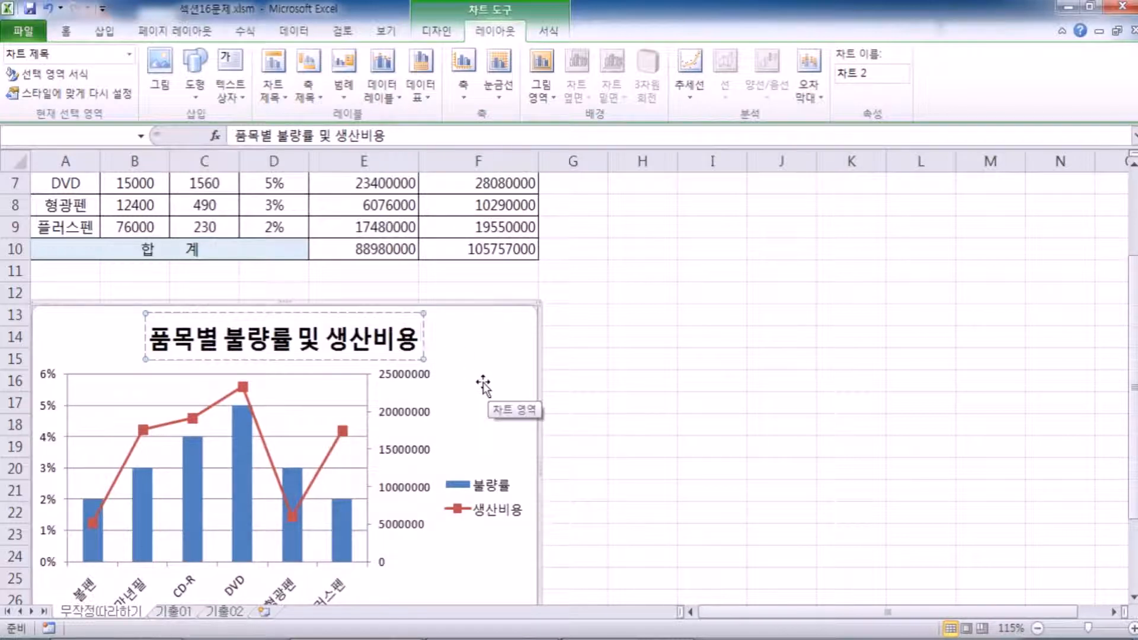
key("Return")
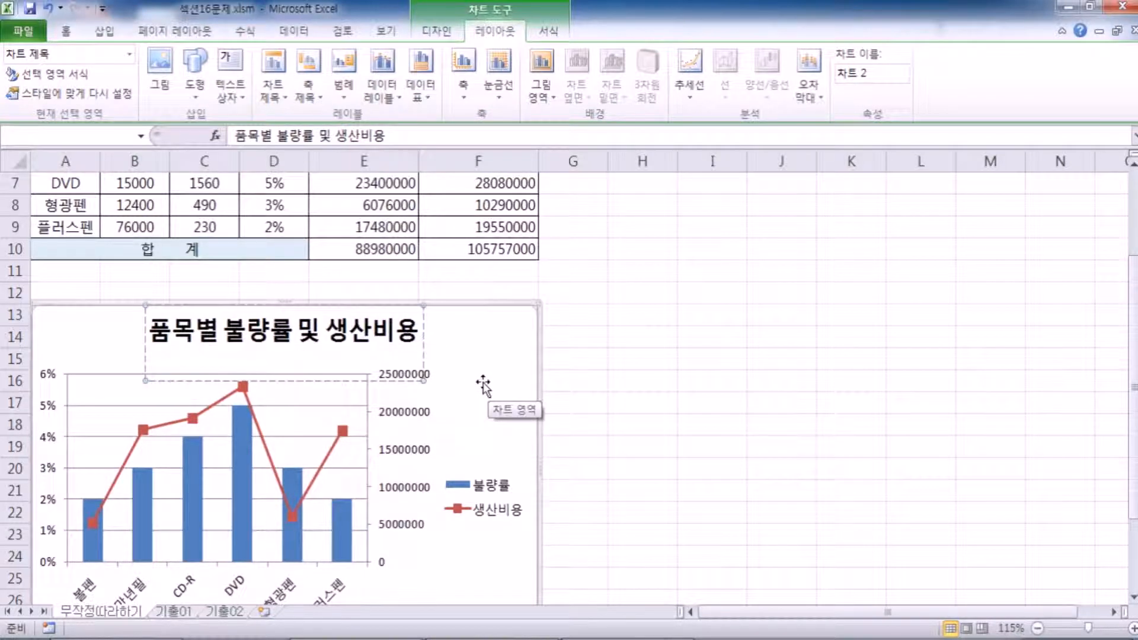
key("BackSpace")
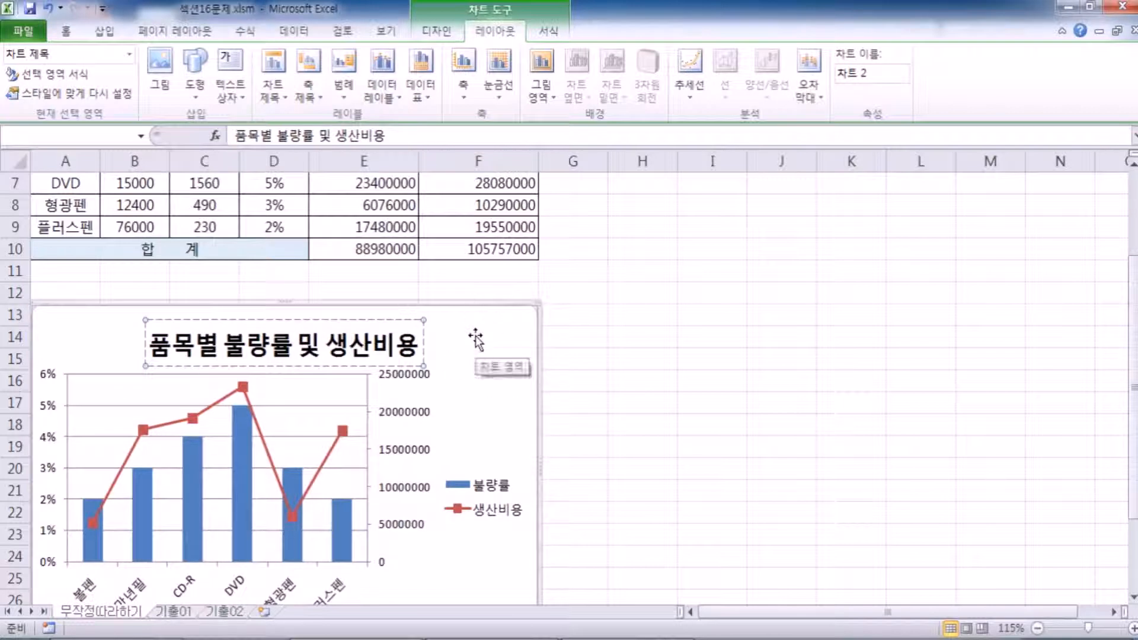
key("Escape")
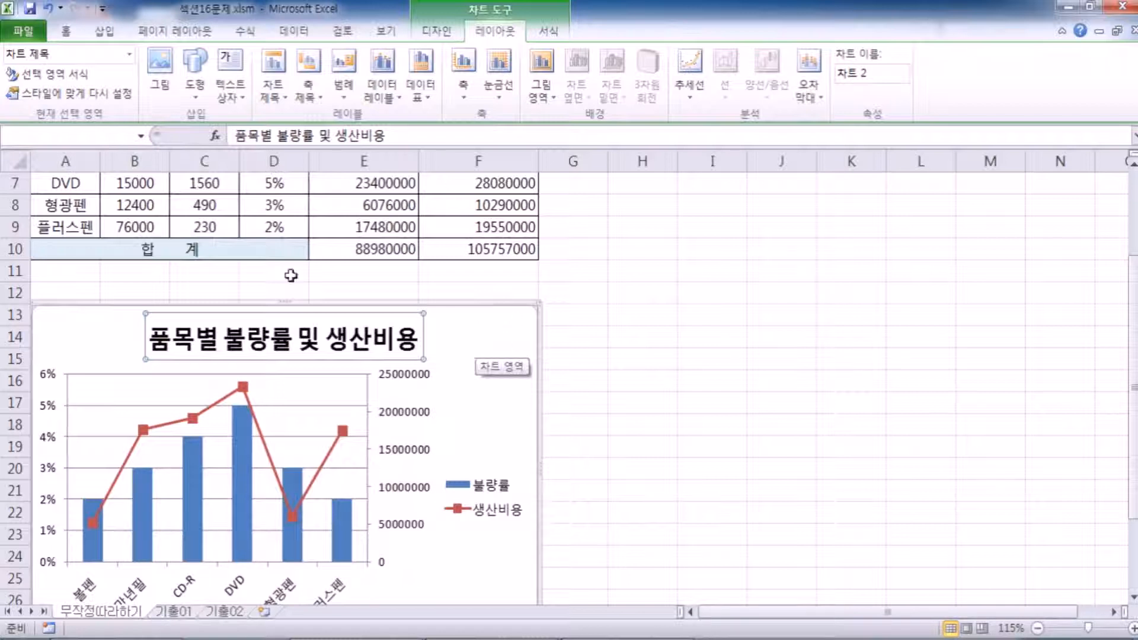
Examine the title options available for the chart's primary and secondary horizontal and vertical axes.
scroll(160, 363, "down", 2)
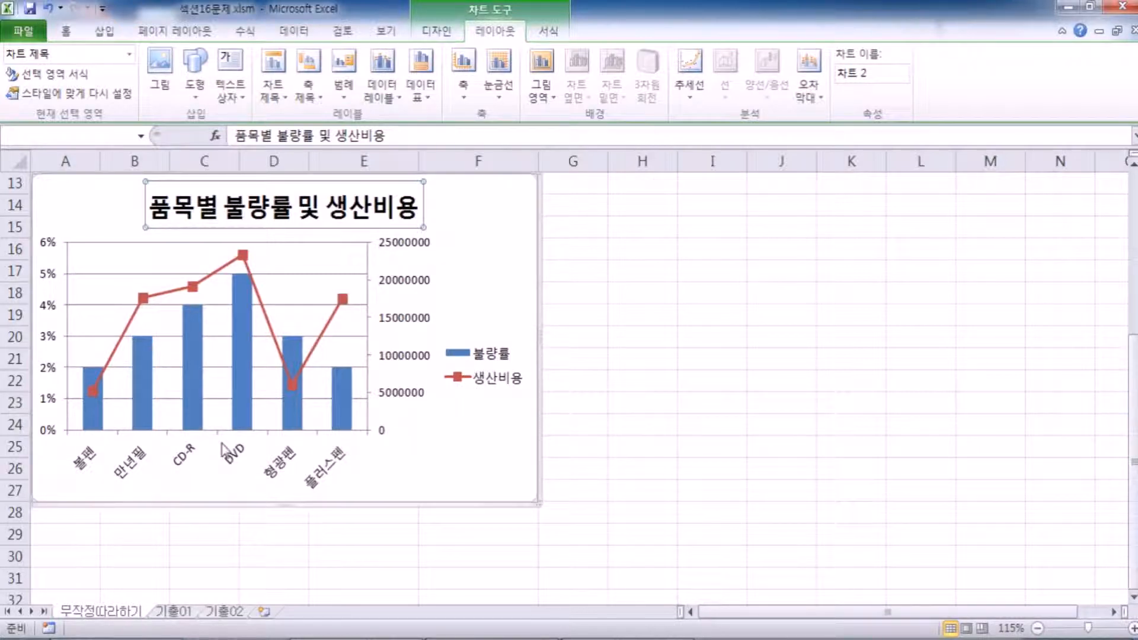
left_click(301, 102)
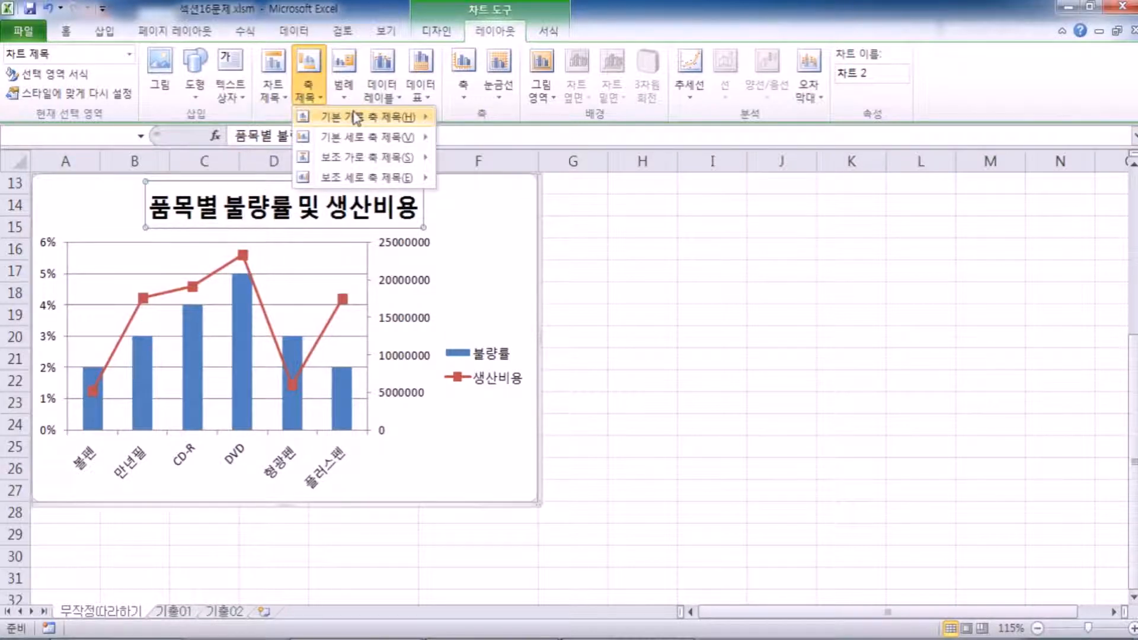
mouse_move(380, 118)
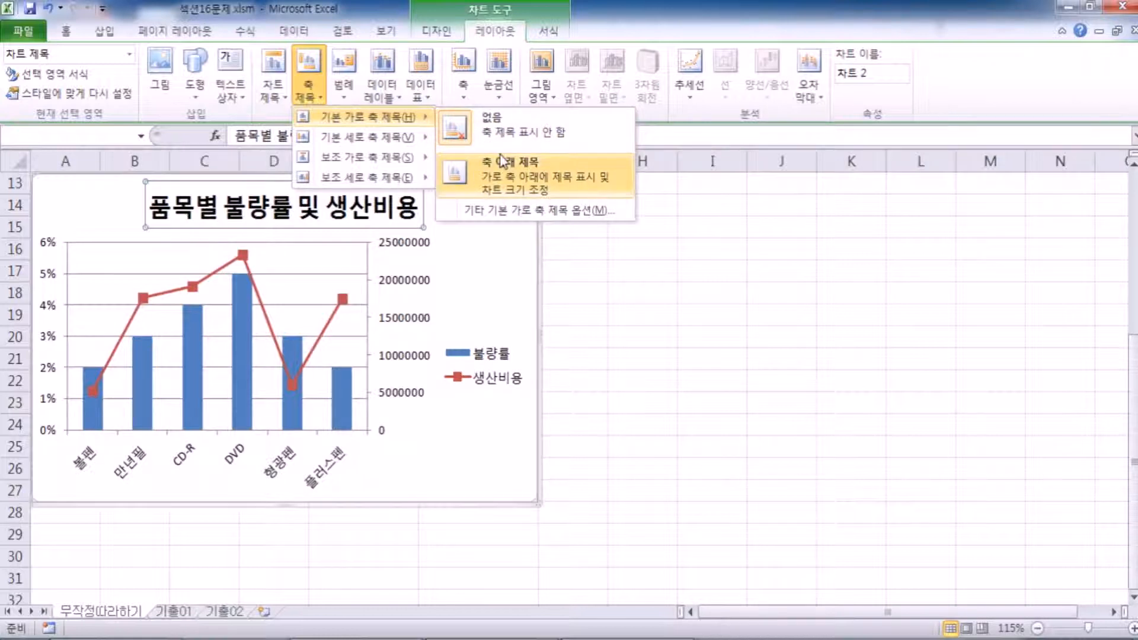
mouse_move(362, 157)
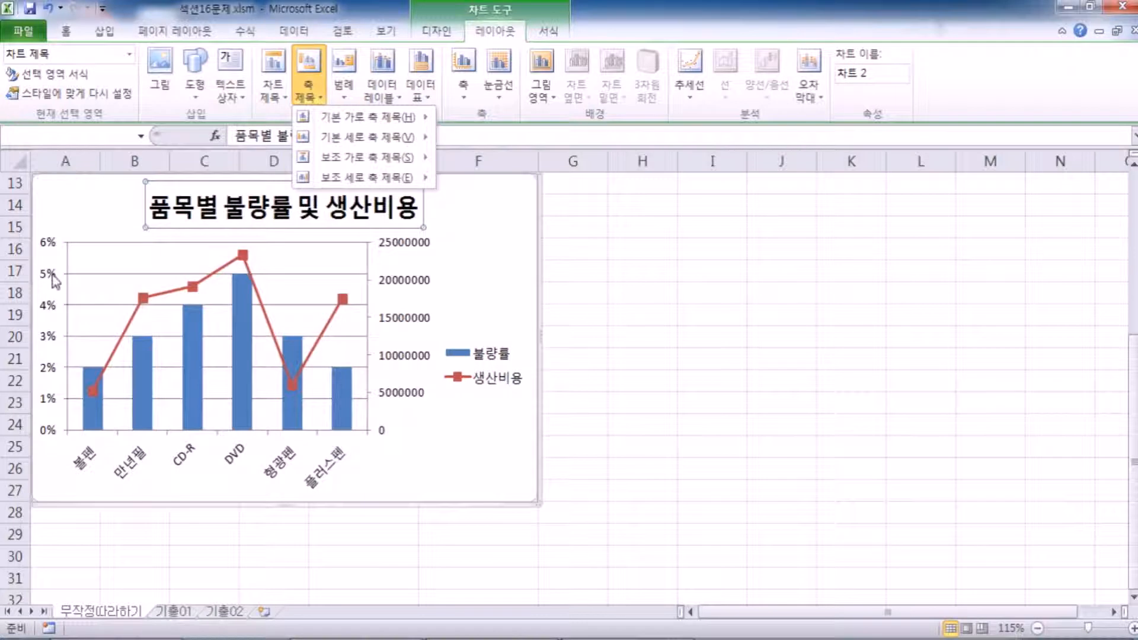
mouse_move(367, 138)
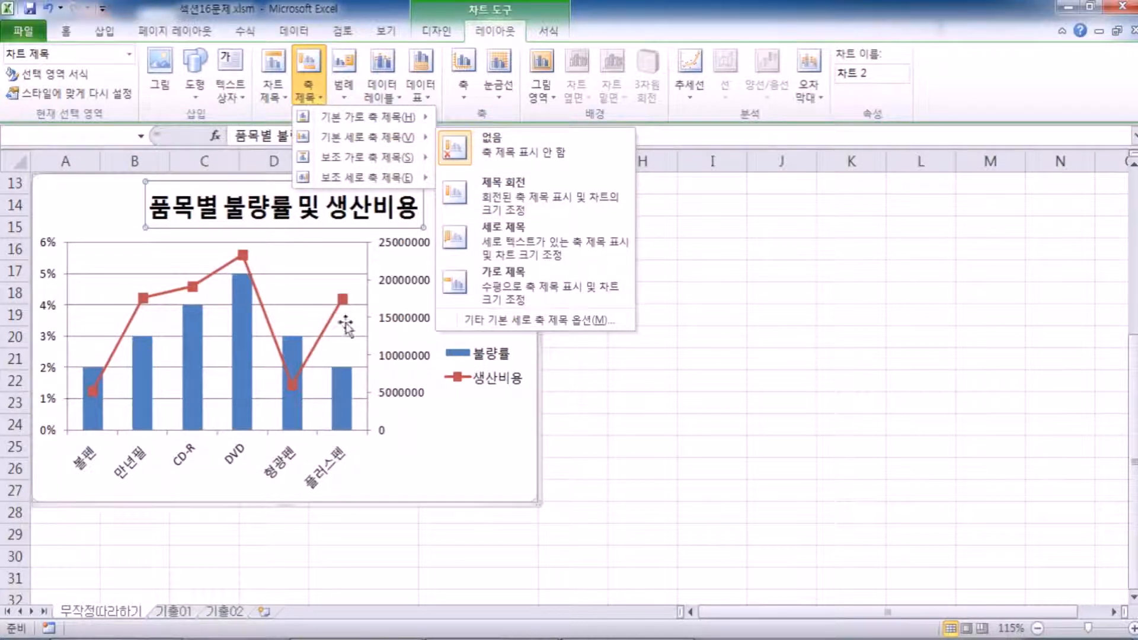
mouse_move(345, 180)
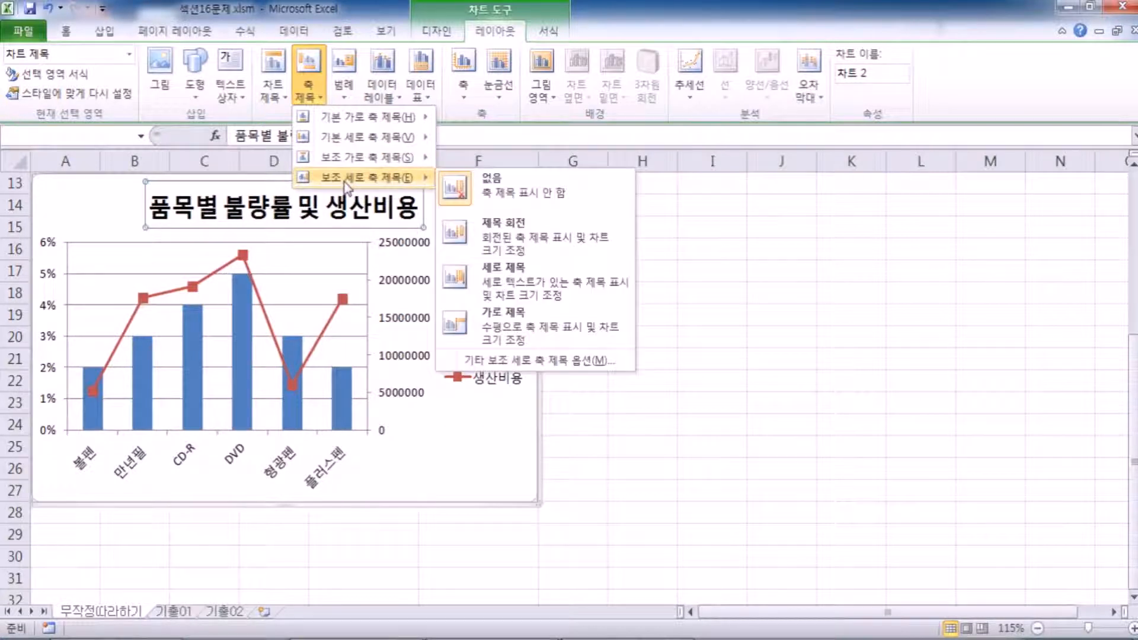
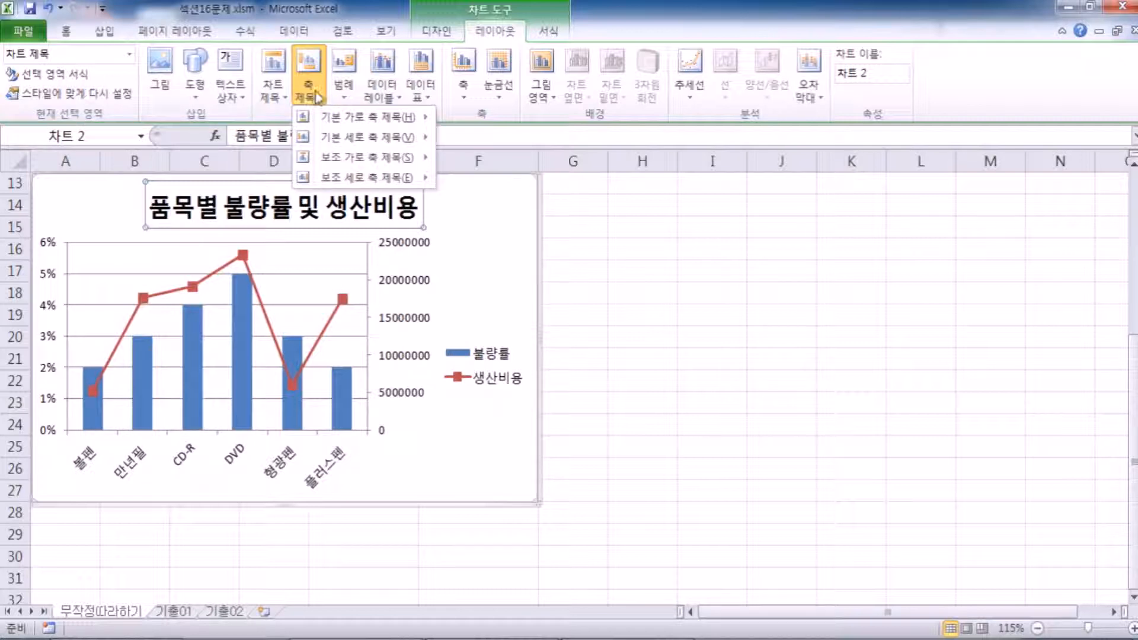
Try changing the 불량률 series to a horizontal bar type (가로 막대형) and undo the change.
left_click(235, 360)
left_click(236, 360)
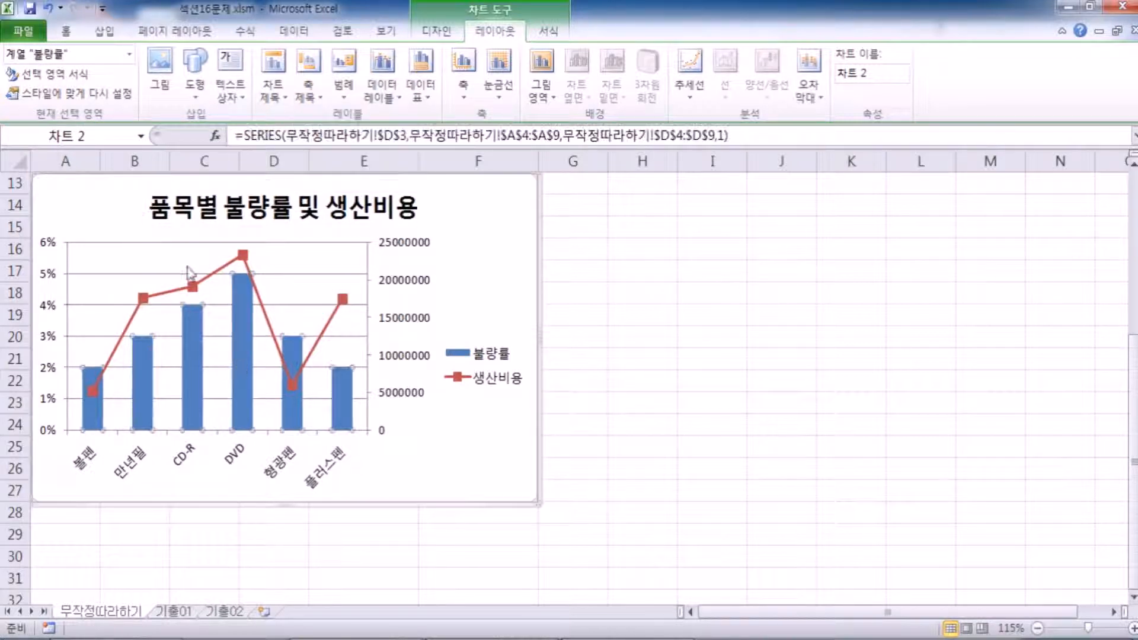
left_click(449, 35)
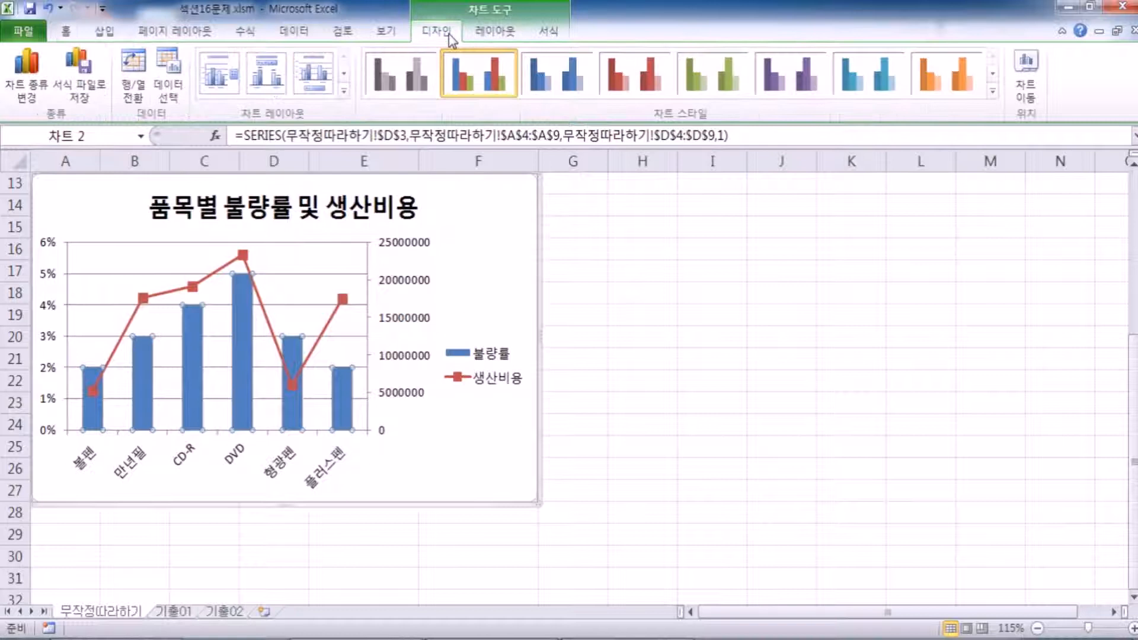
left_click(27, 74)
left_click(573, 128)
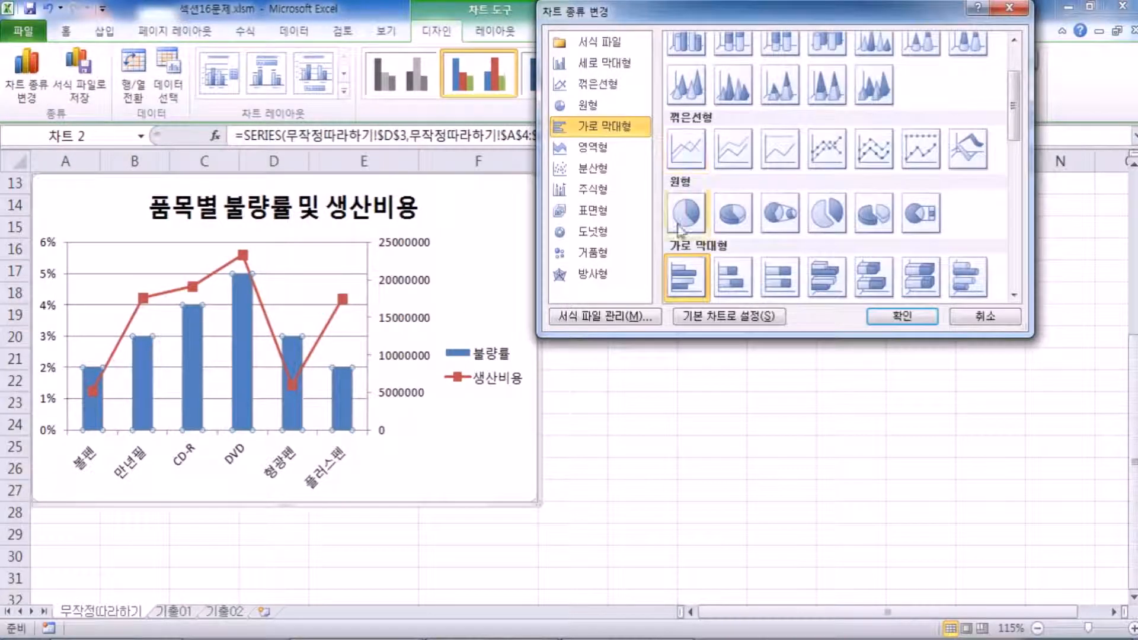
left_click(871, 318)
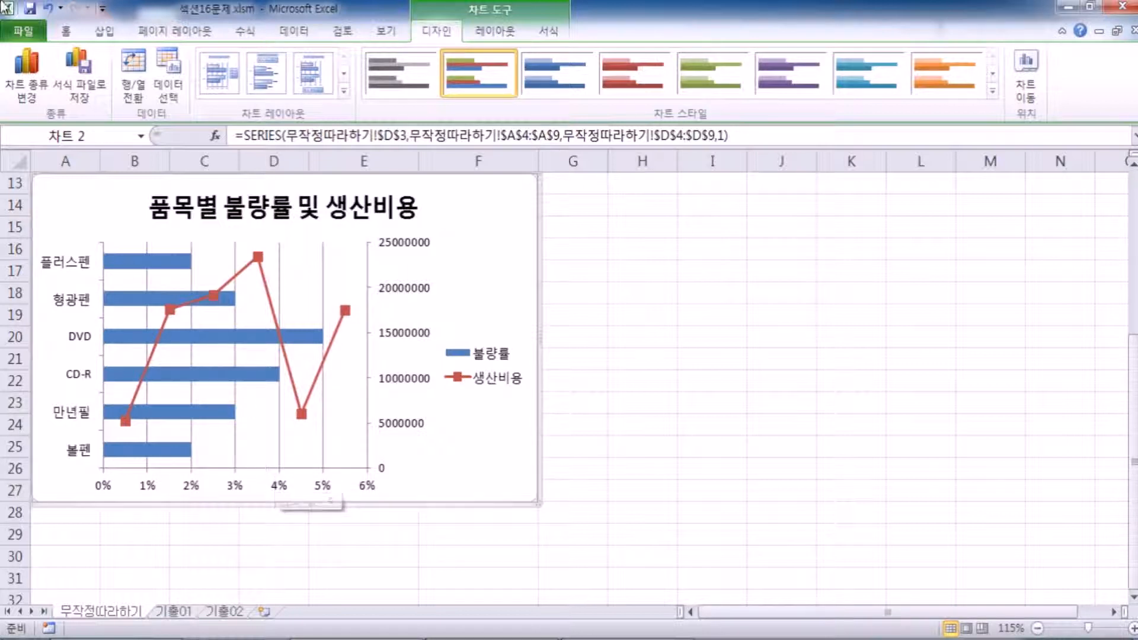
left_click(51, 9)
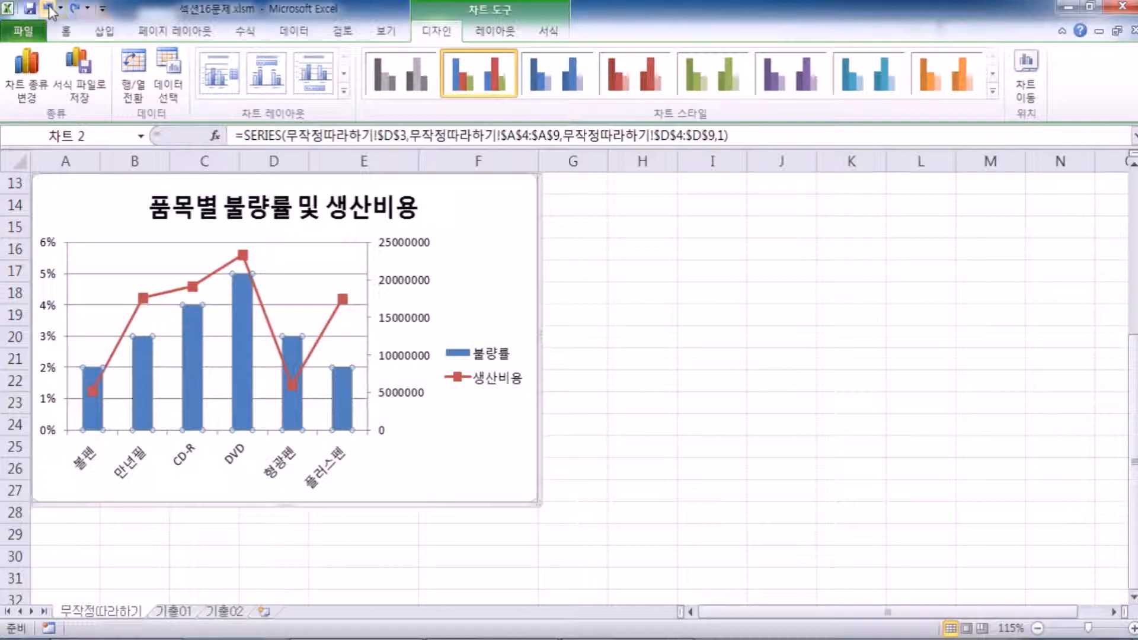
Add a title with vertical text (세로 제목) to the chart's primary vertical axis.
left_click(489, 36)
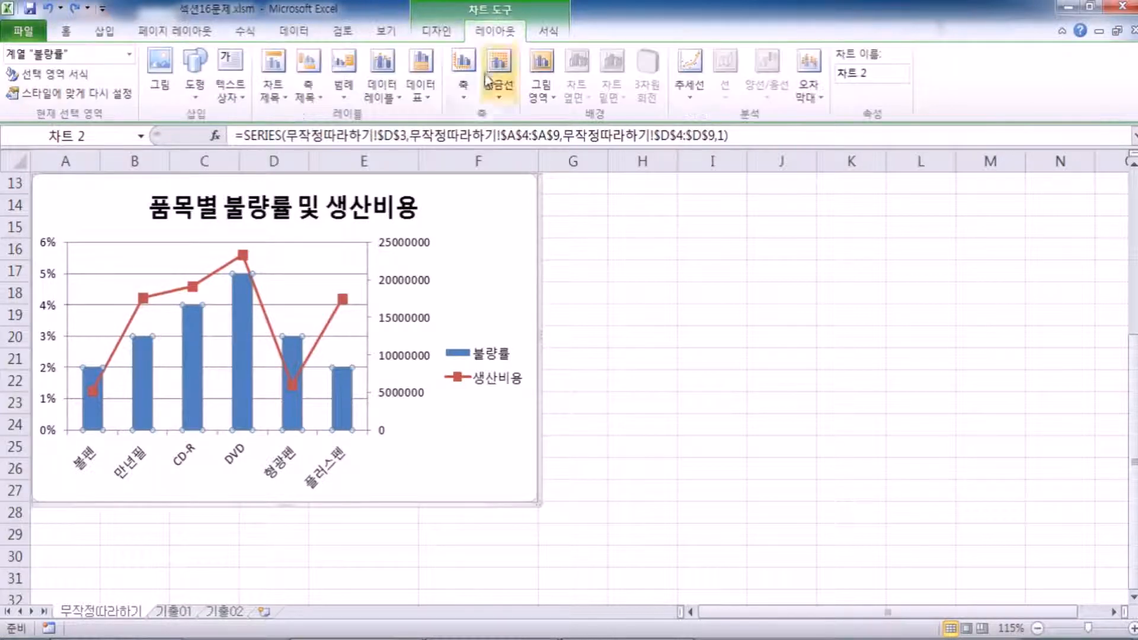
left_click(480, 208)
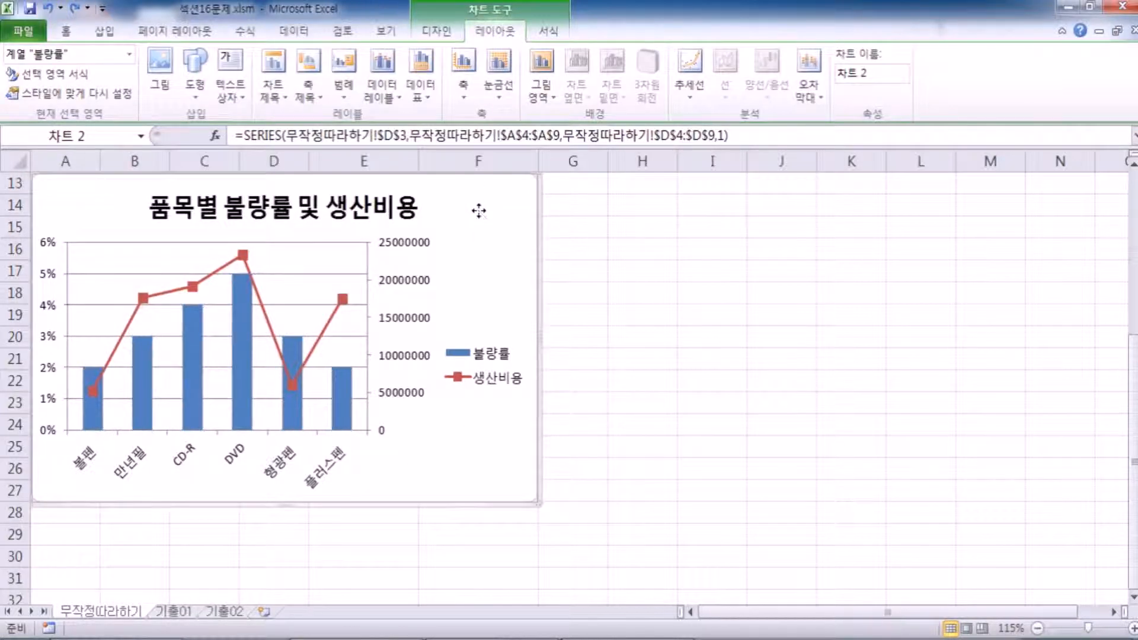
left_click(320, 99)
mouse_move(324, 141)
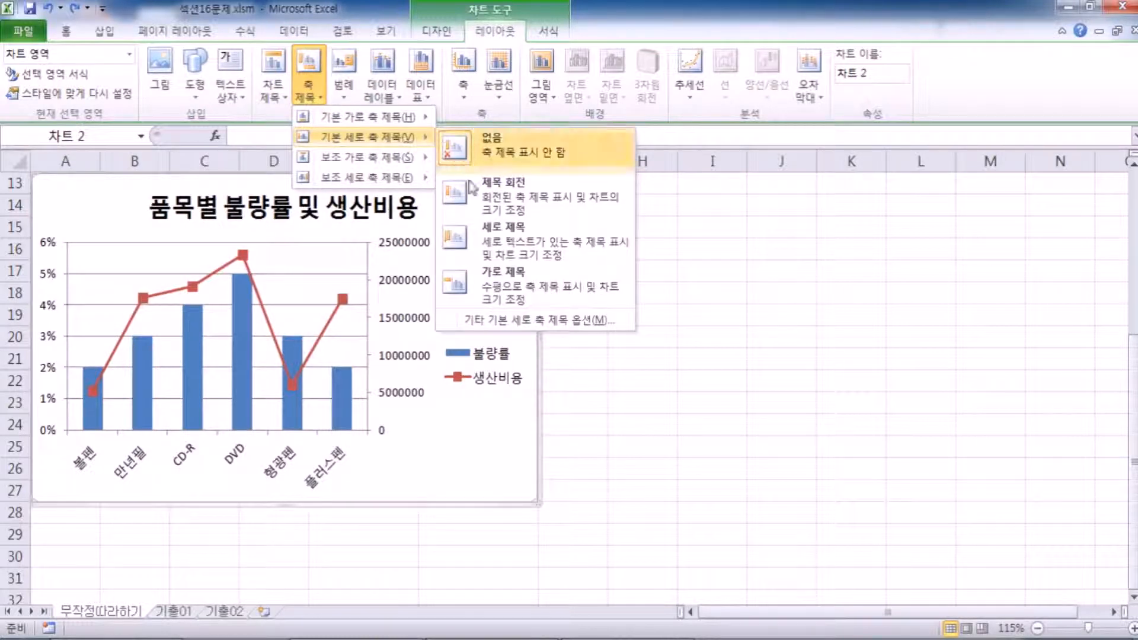
left_click(496, 241)
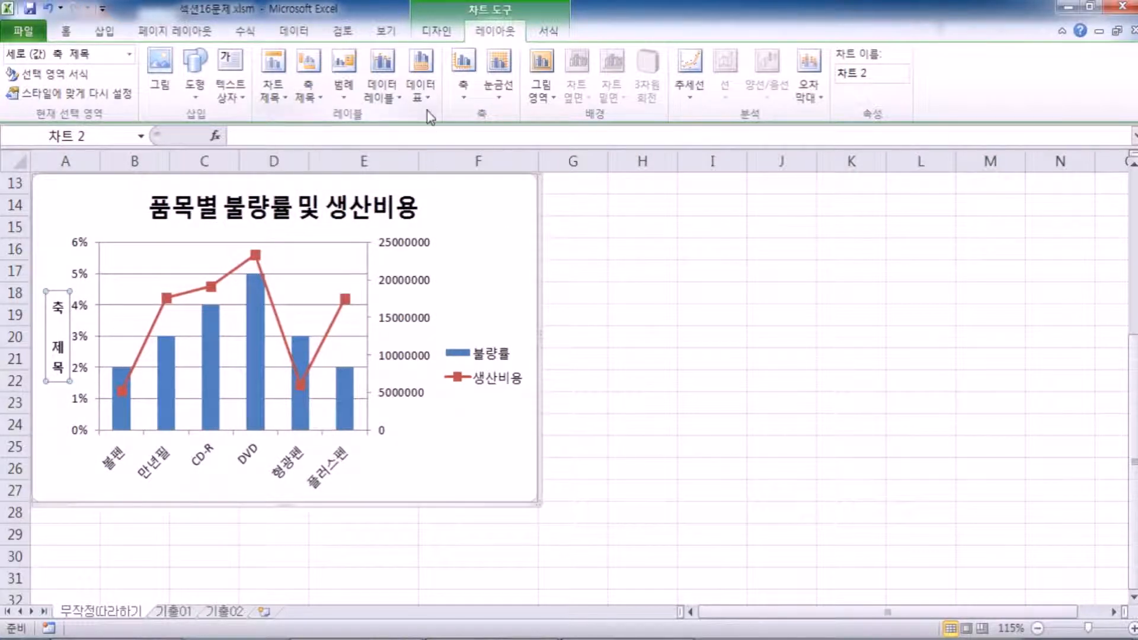
Try the primary vertical axis title as horizontal text (가로 제목) and return it to vertical text (세로 제목).
left_click(308, 85)
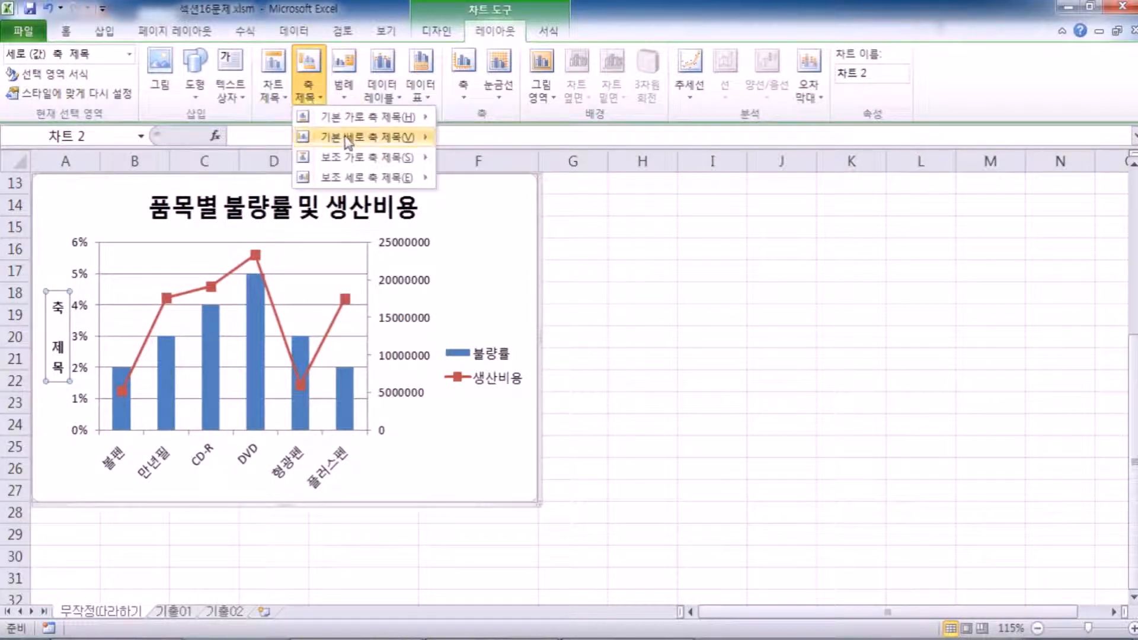
mouse_move(344, 137)
left_click(489, 294)
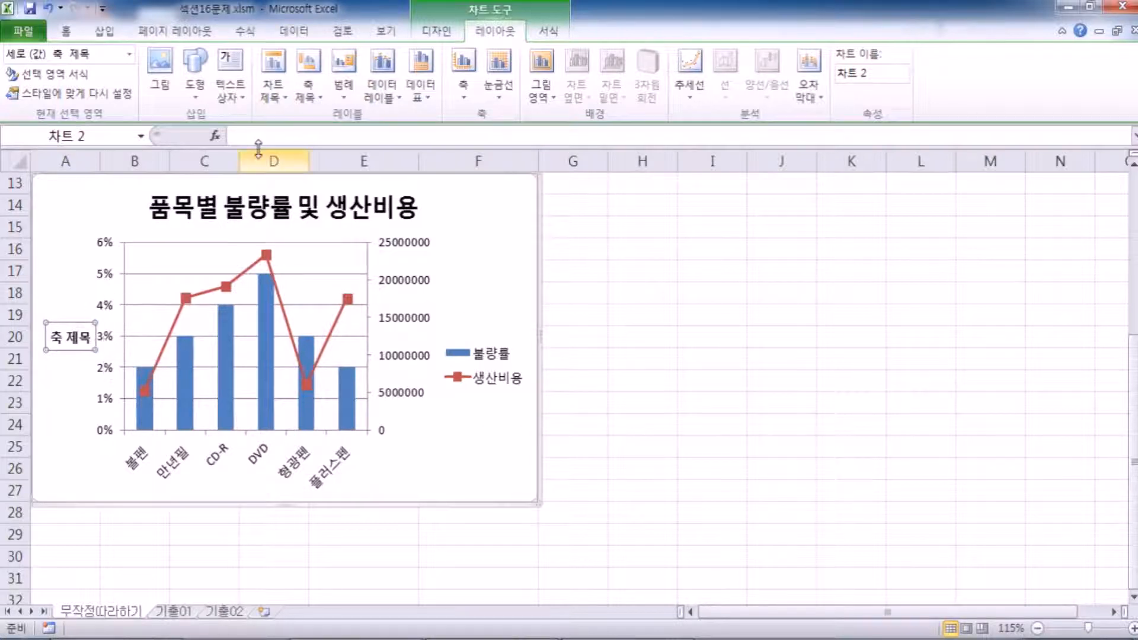
left_click(308, 89)
mouse_move(367, 142)
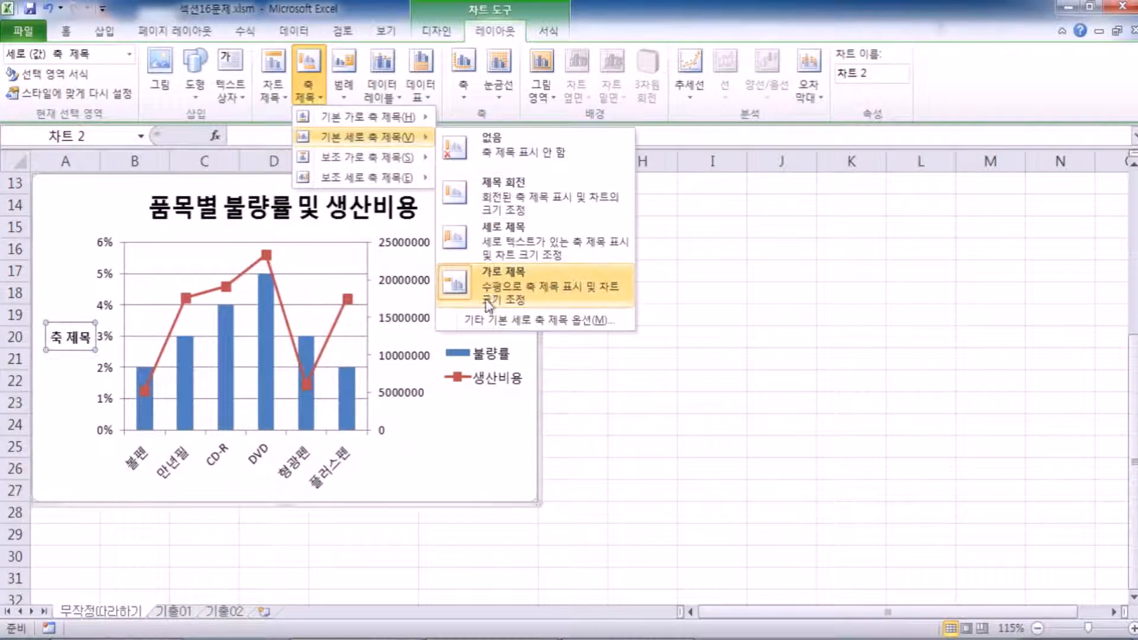
left_click(491, 242)
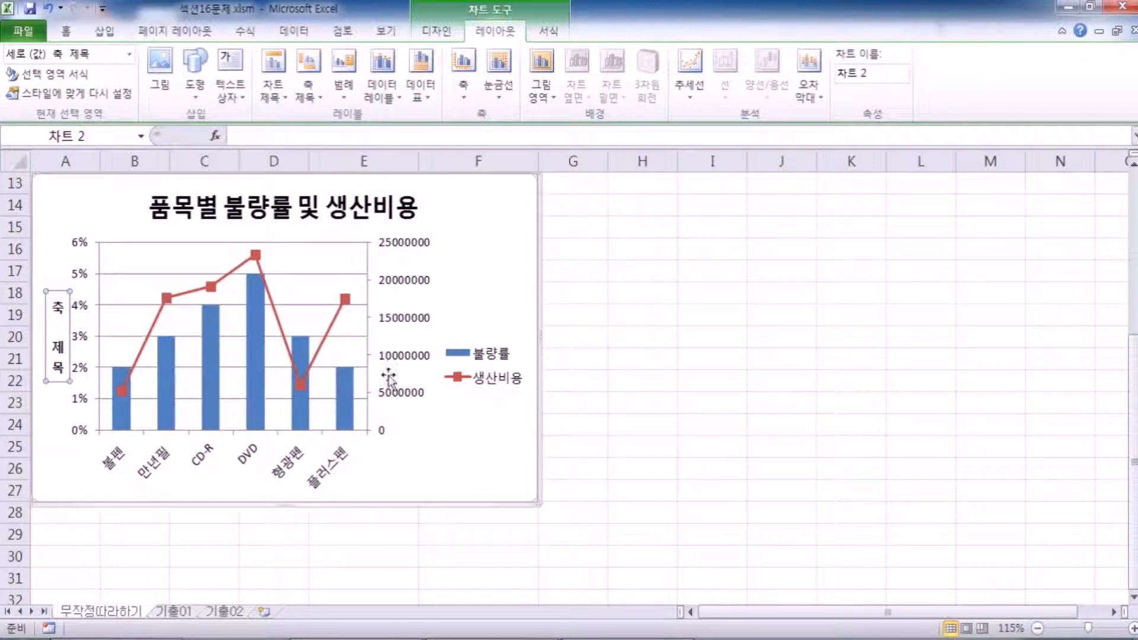
Add a title with vertical text (세로 제목) to the chart's secondary vertical axis.
left_click(308, 89)
mouse_move(355, 178)
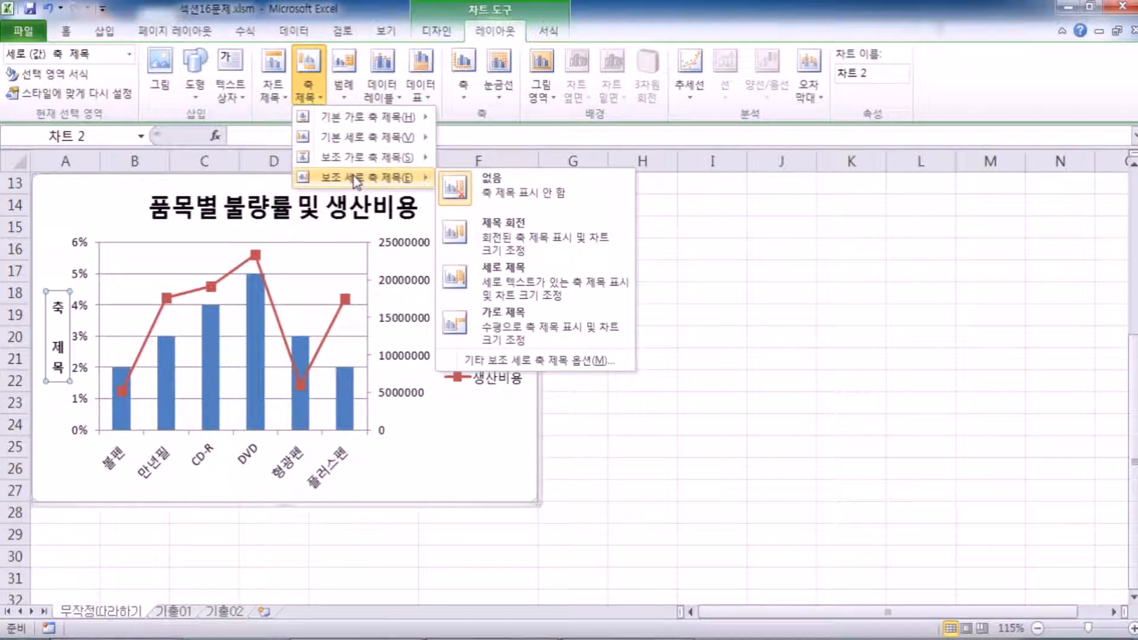
left_click(501, 289)
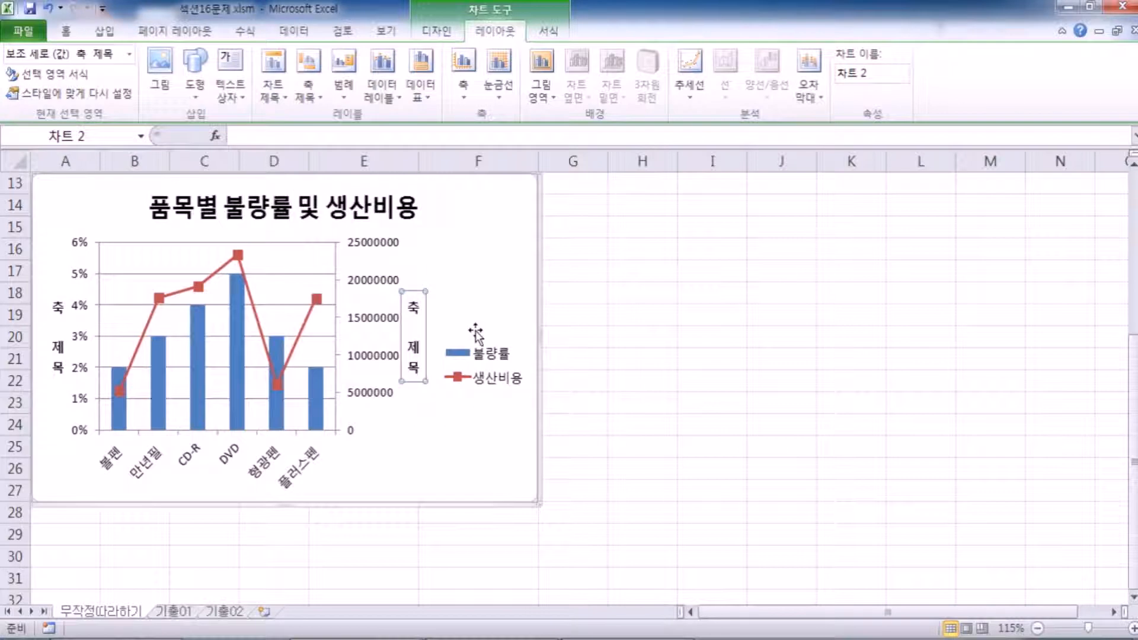
Replace the placeholder text of the chart's primary vertical axis title with 불량률.
left_click(57, 314)
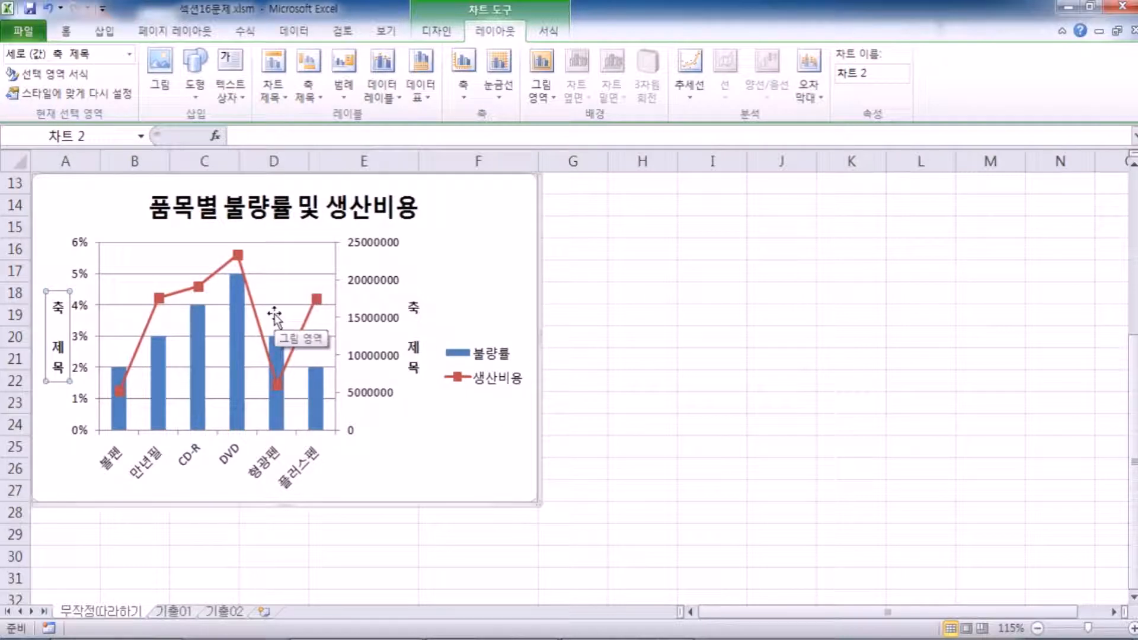
type("부ㄹ량률")
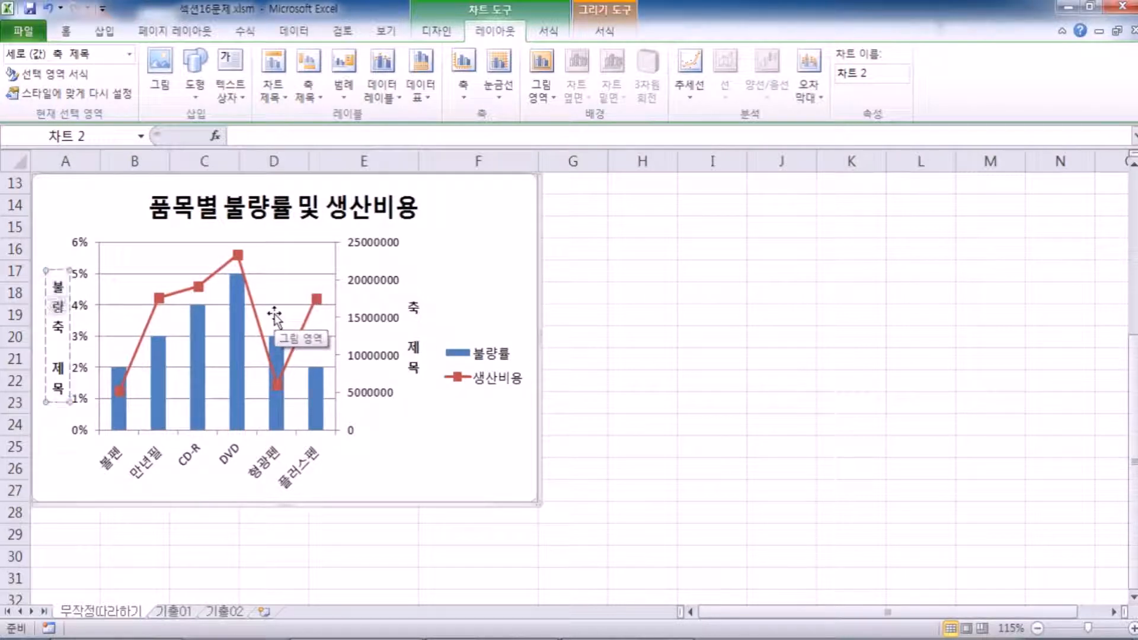
key("Delete")
key("Delete")
key("Delete")
key("Delete")
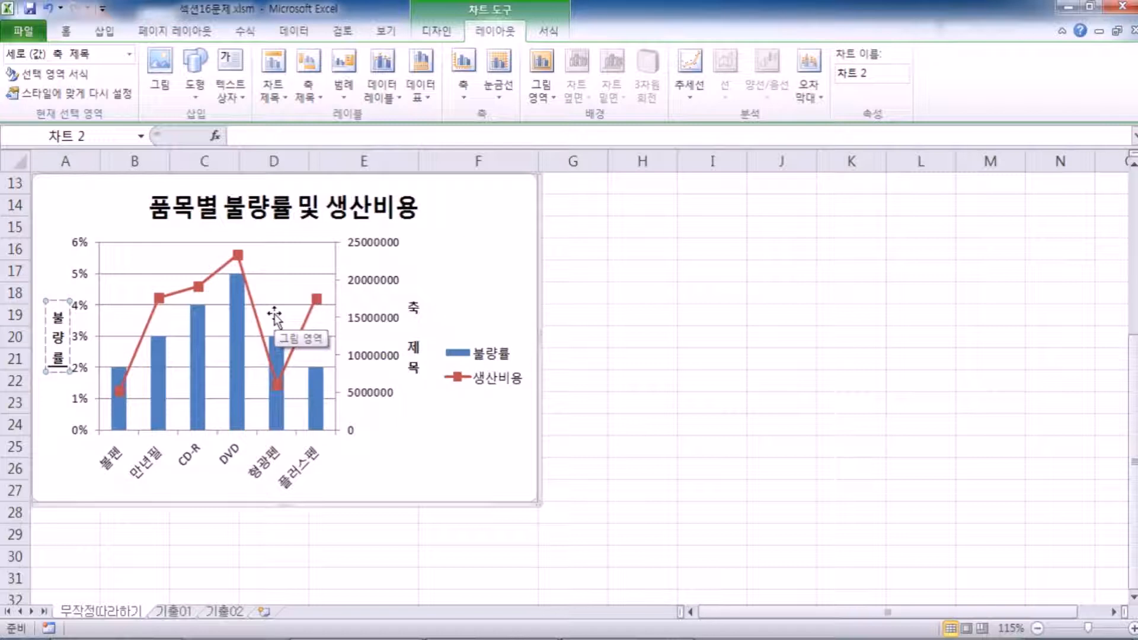
Replace the placeholder text of the chart's secondary vertical axis title with 생산비용.
left_click(413, 325)
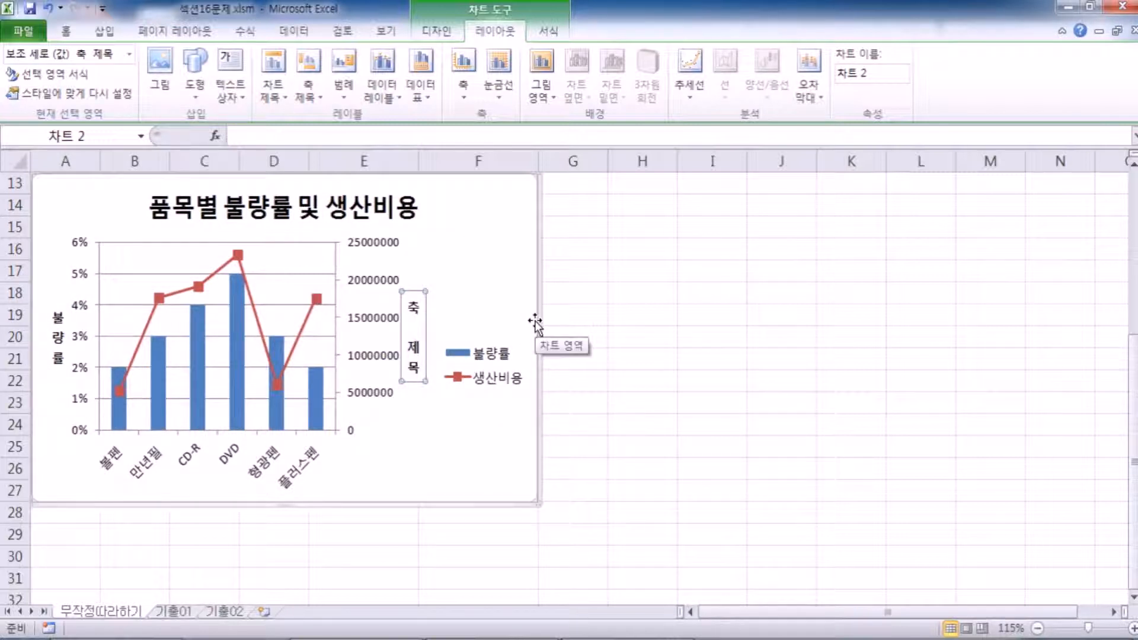
type("생산비용")
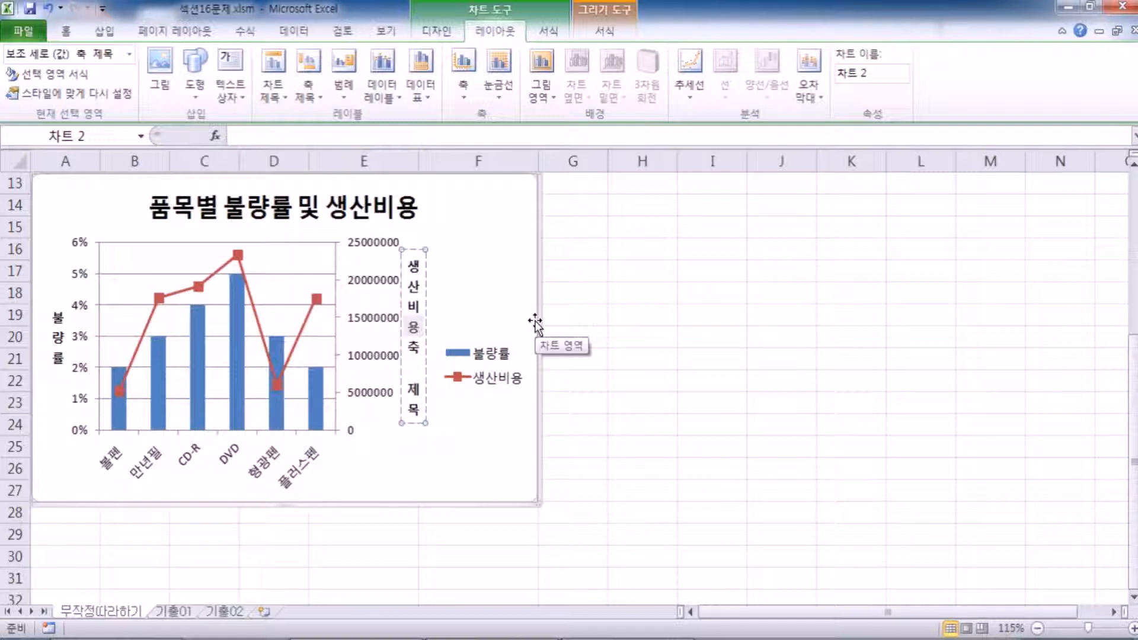
key("Delete")
key("Delete")
key("Delete")
key("Delete")
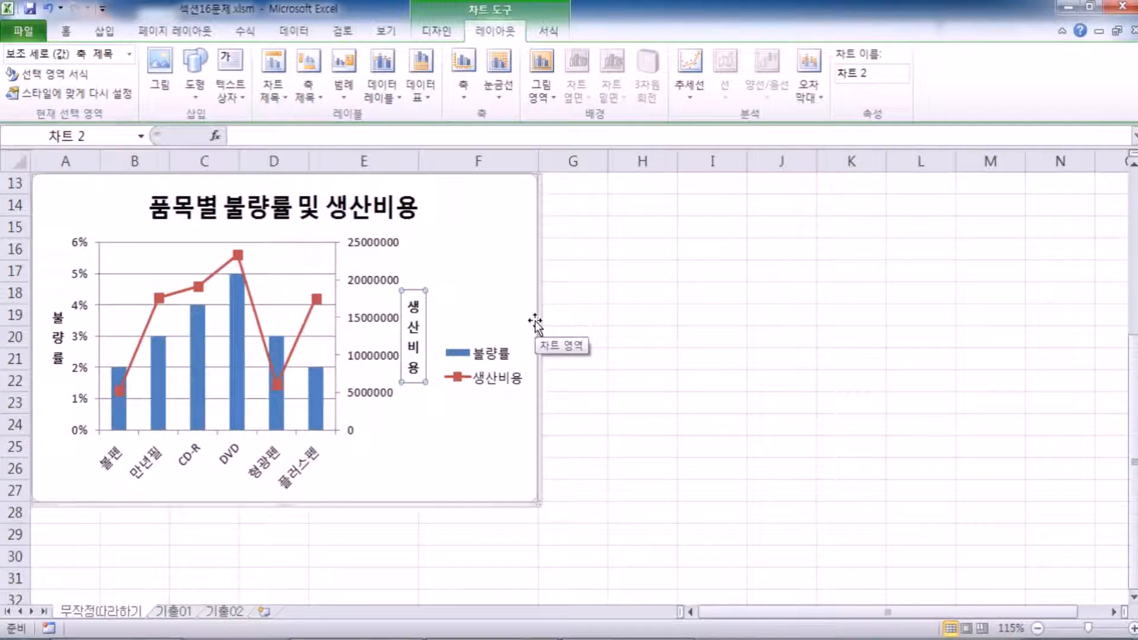
left_click(458, 234)
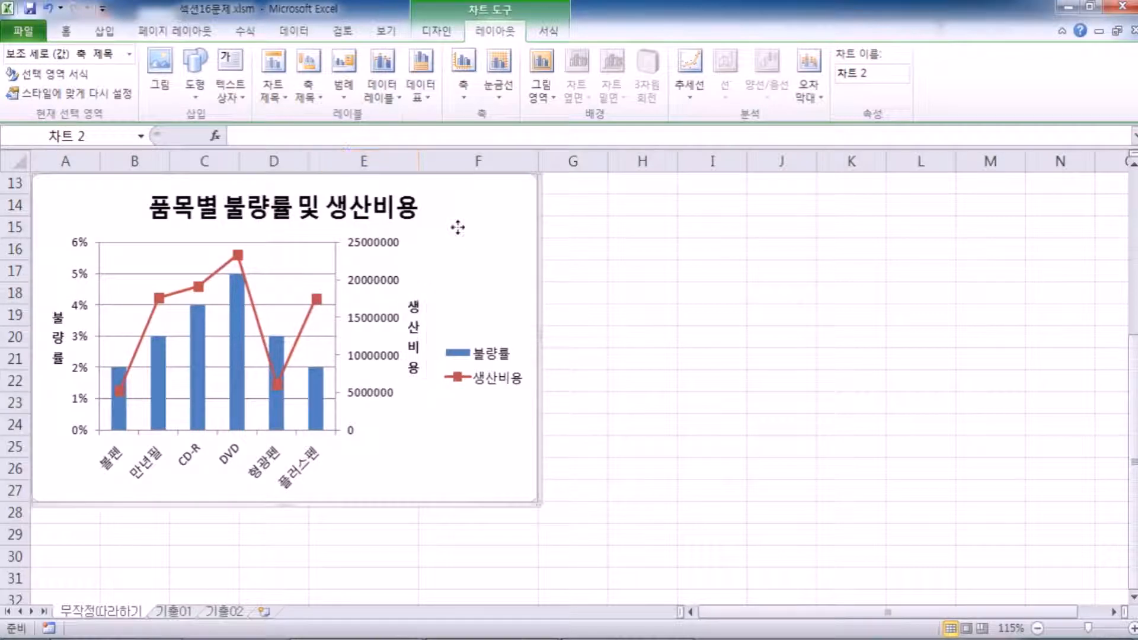
Examine the chart's axis titles, chart title, category axis labels and legend one by one.
left_click(413, 304)
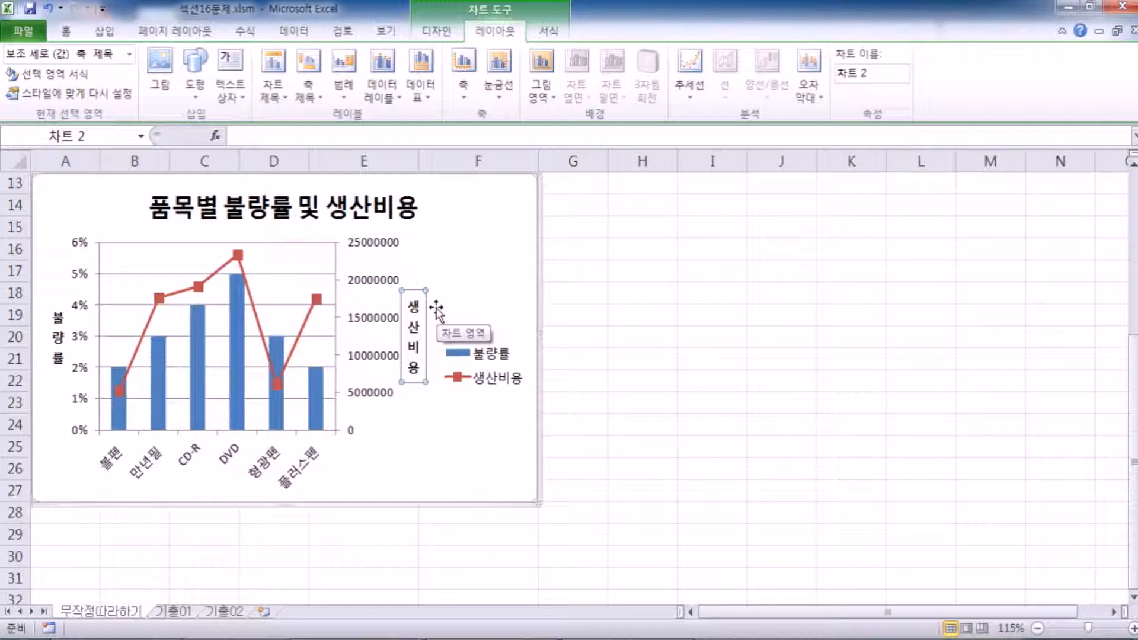
left_click(270, 212)
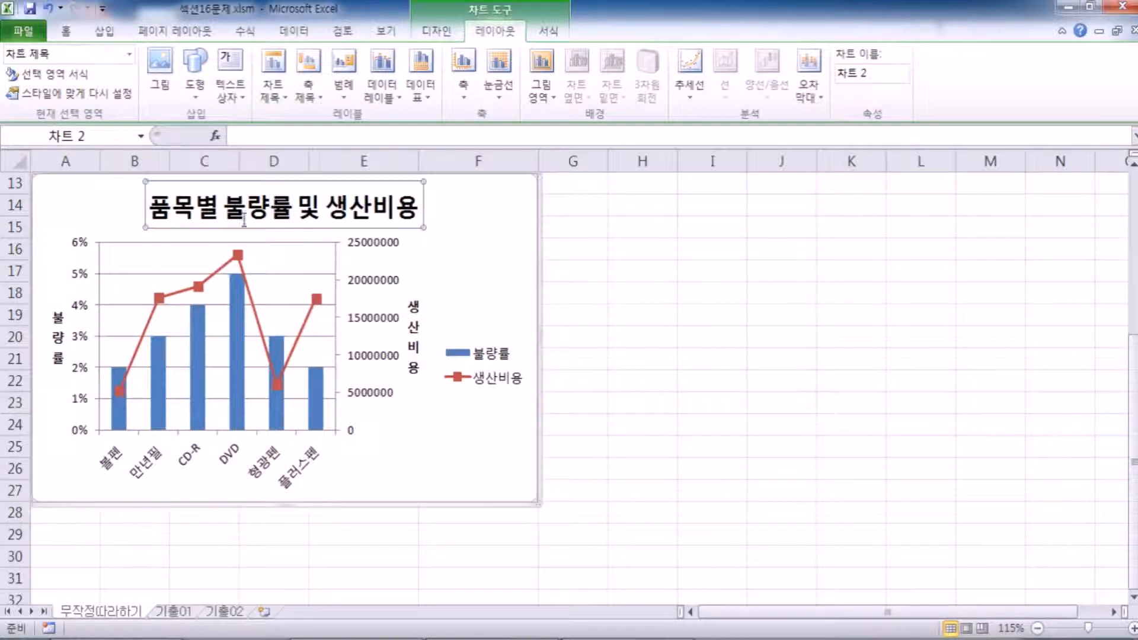
left_click(79, 321)
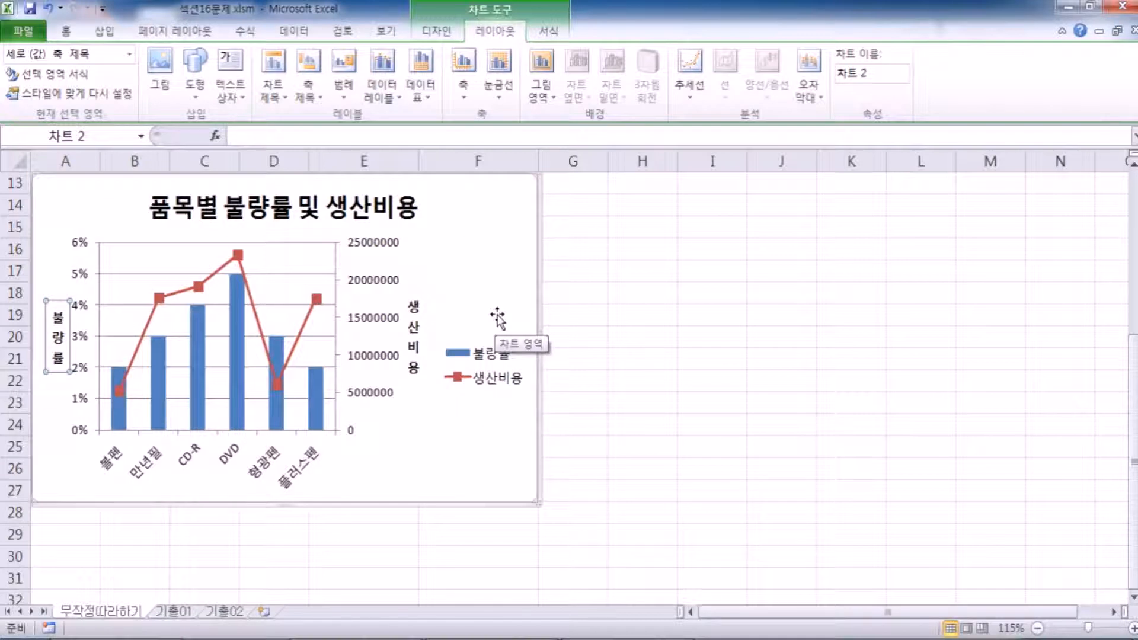
scroll(510, 308, "down", 2)
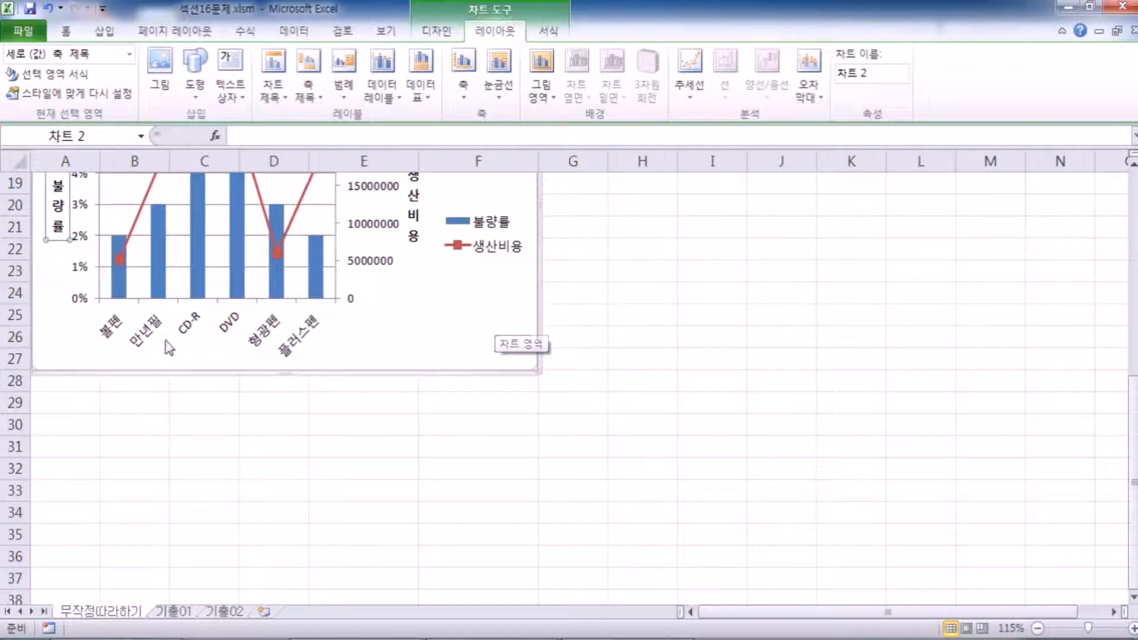
left_click(128, 337)
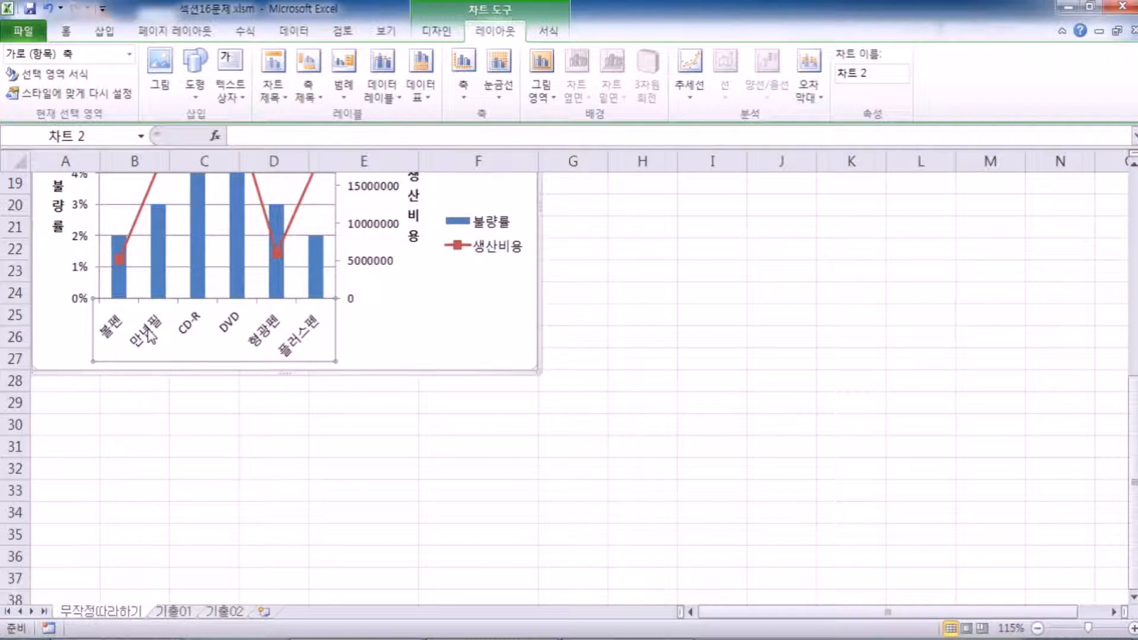
scroll(151, 336, "up", 2)
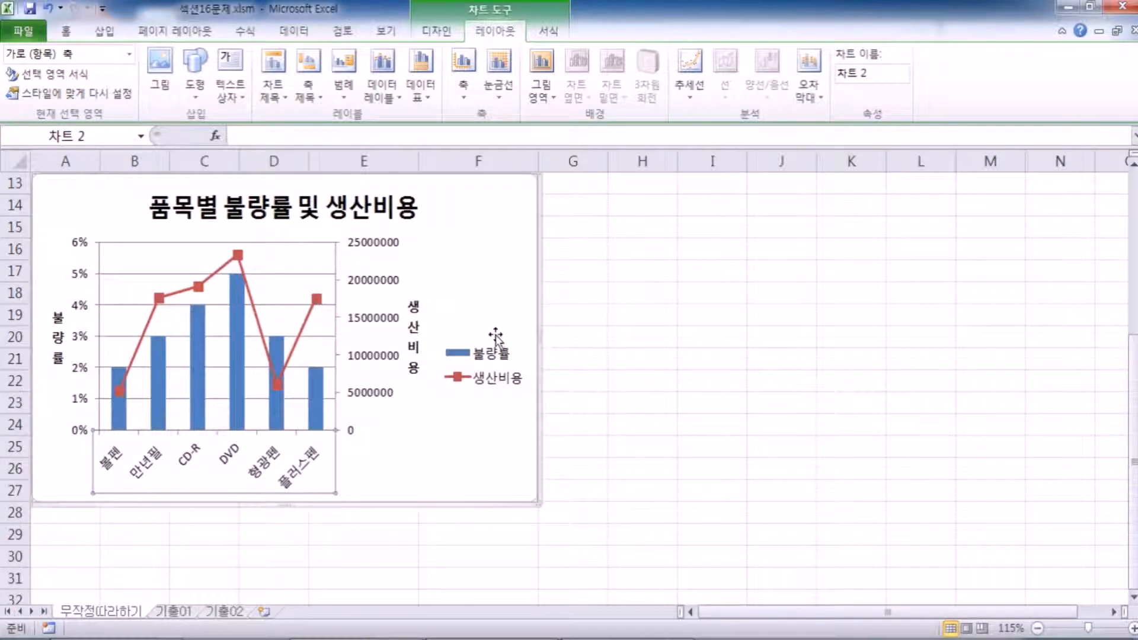
left_click(494, 375)
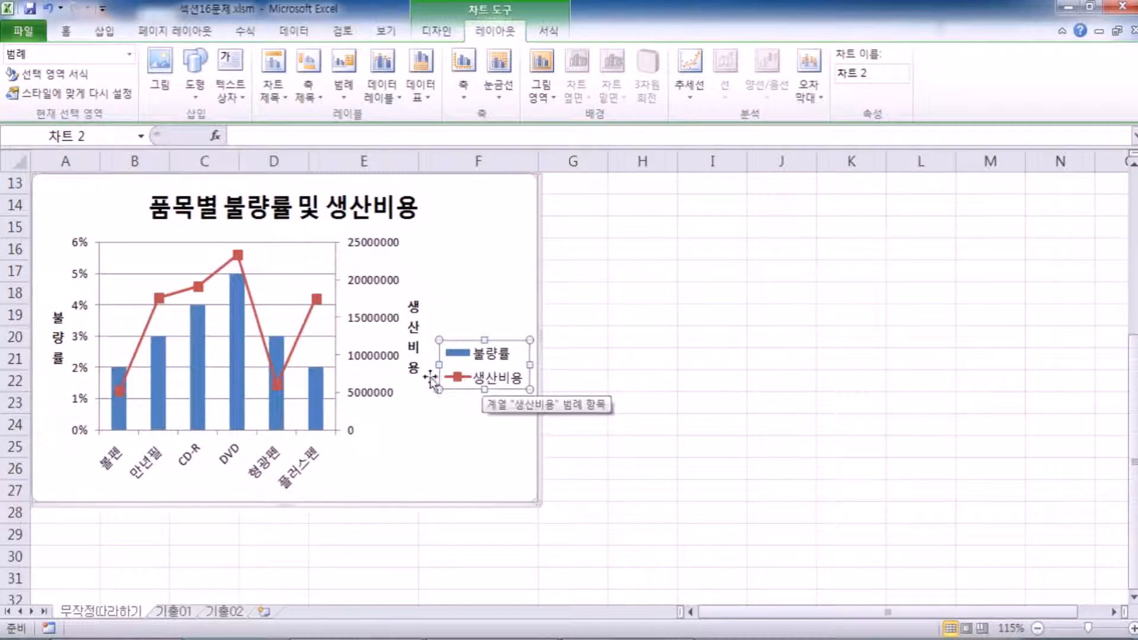
left_click(502, 429)
Try the legend position 아래쪽 in the legend's format settings and return it to 오른쪽.
left_click(493, 375)
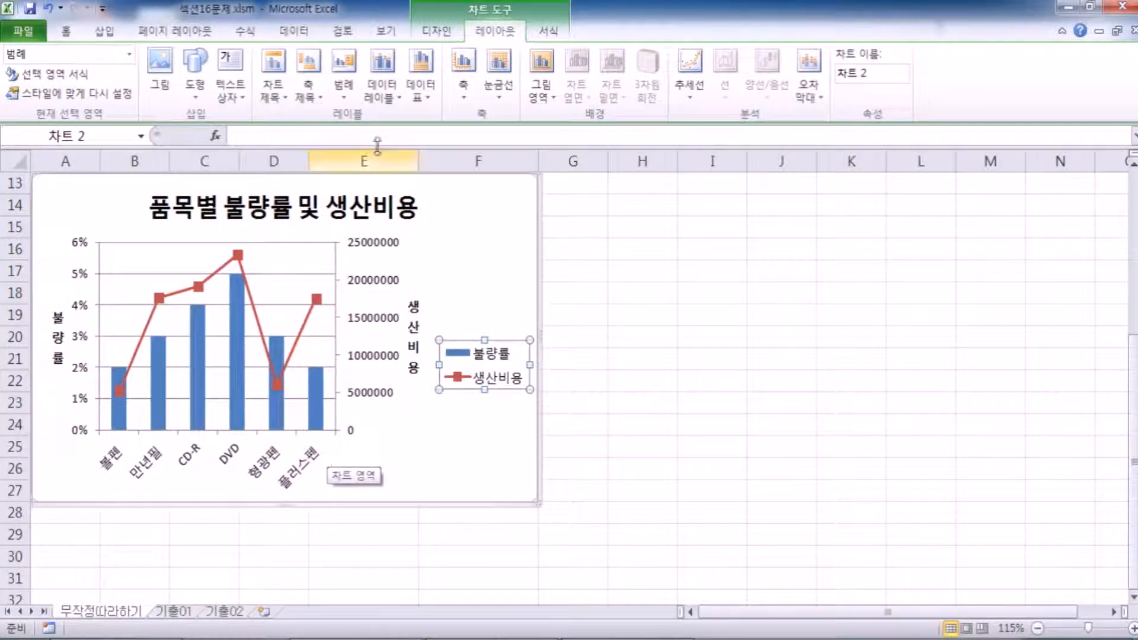
left_click(490, 262)
left_click(509, 384)
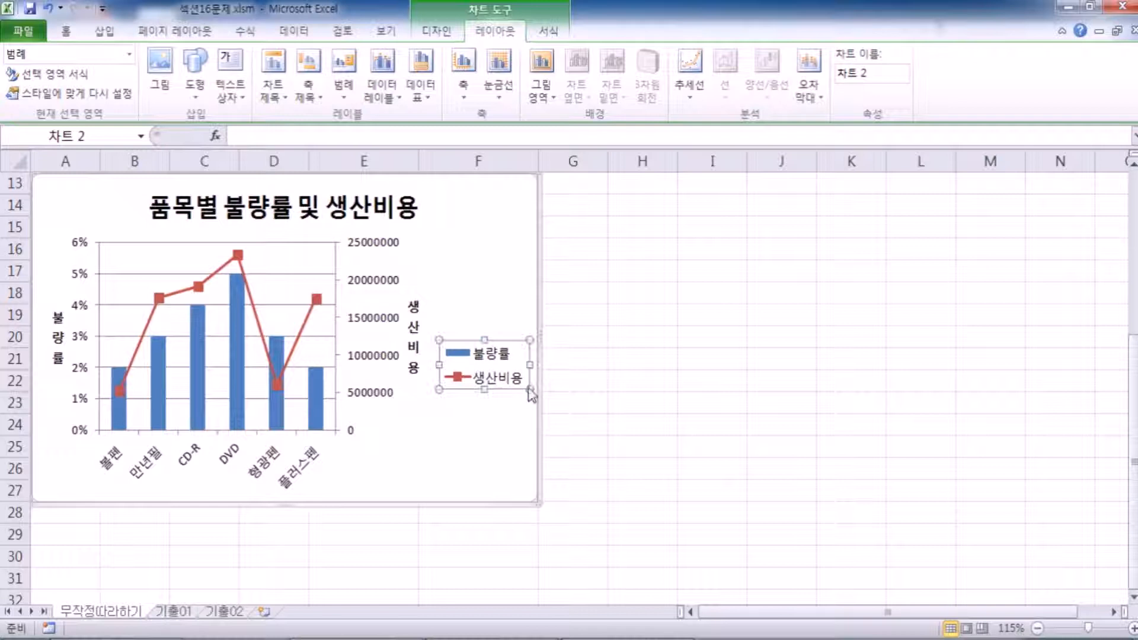
double_click(529, 340)
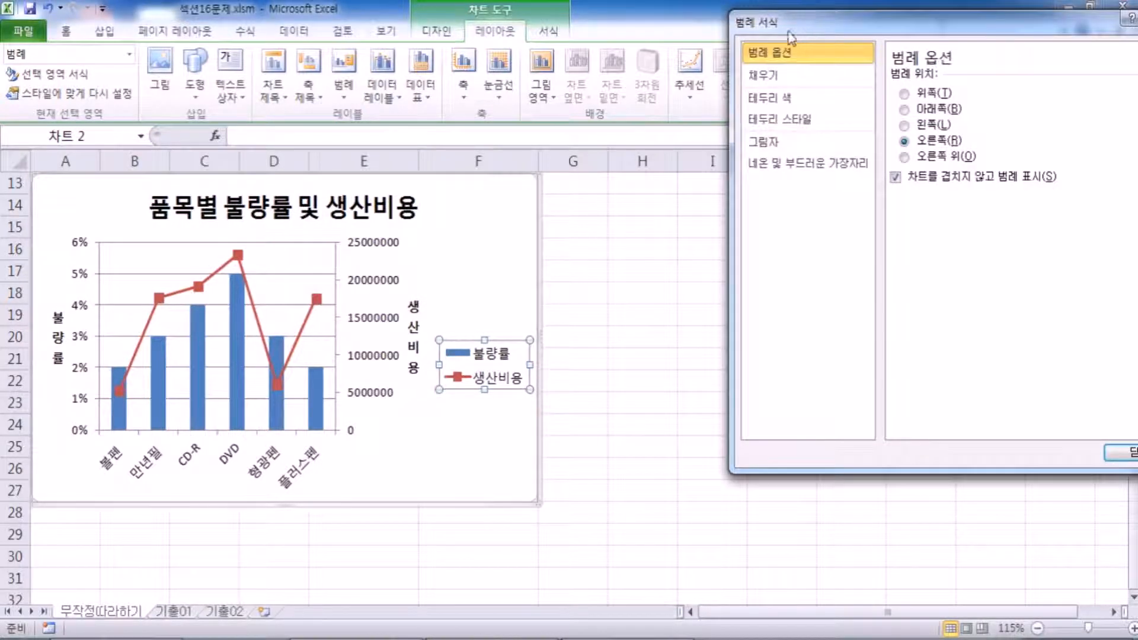
left_click(929, 113)
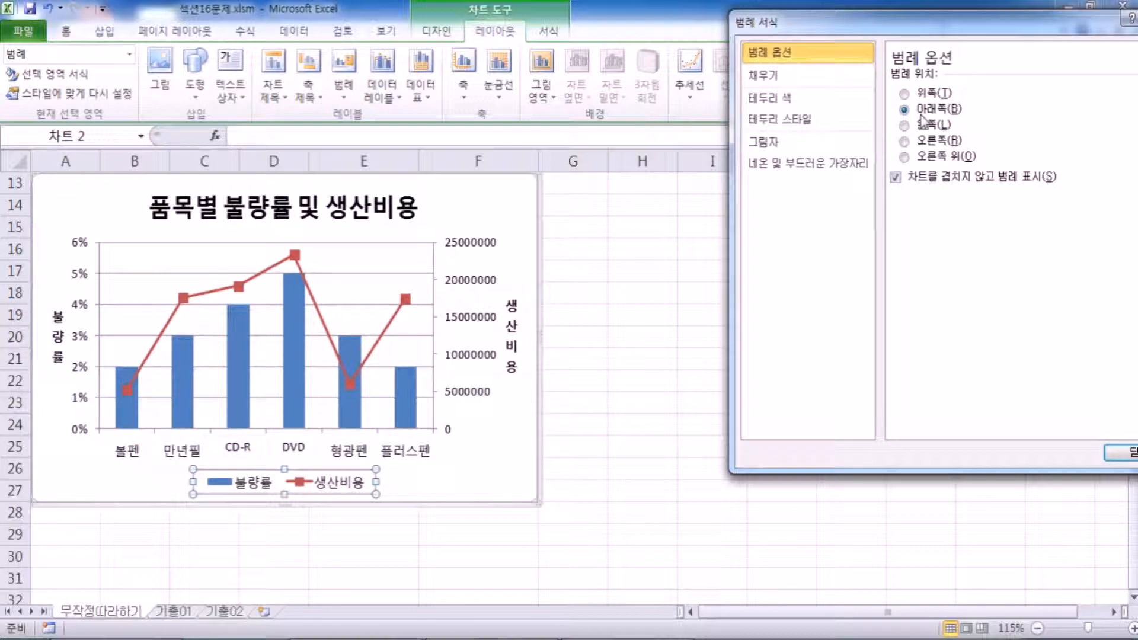
left_click(930, 141)
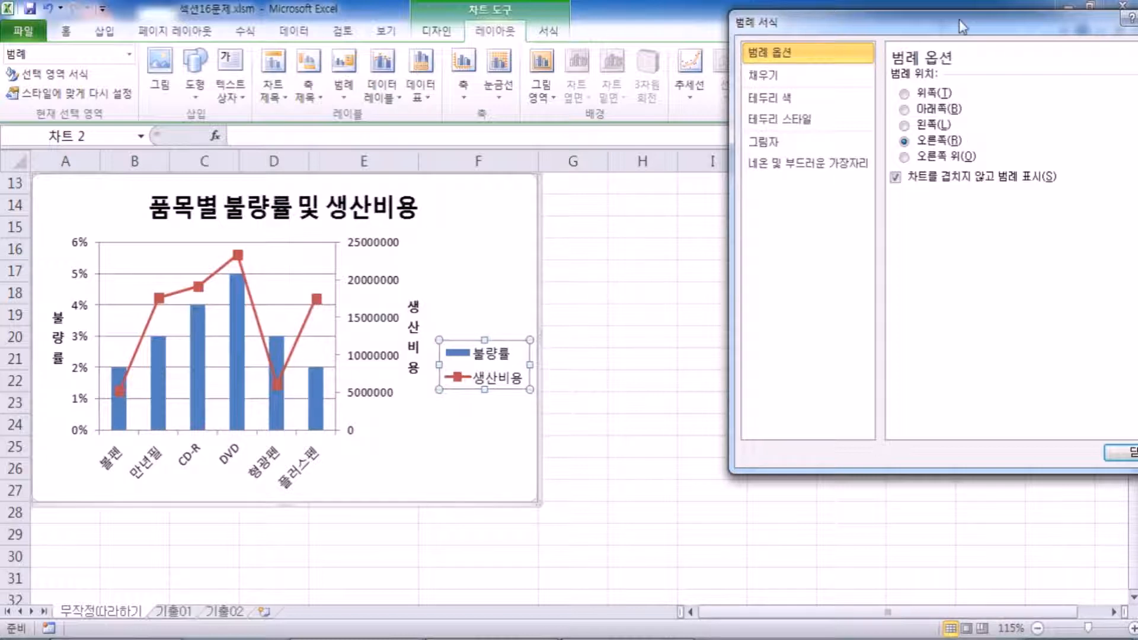
left_click_drag(959, 22, 802, 34)
left_click(1005, 30)
left_click(501, 301)
left_click(486, 354)
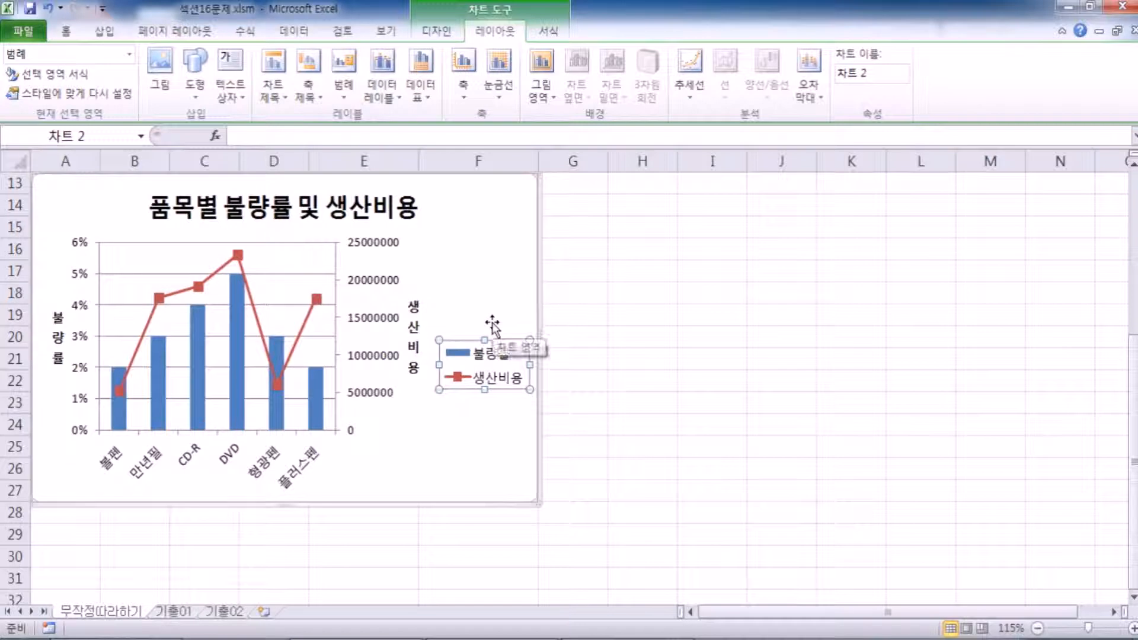
Try the legend above the plot (위쪽에 범례 표시) and place it below the plot (아래쪽에 범례 표시).
left_click(344, 86)
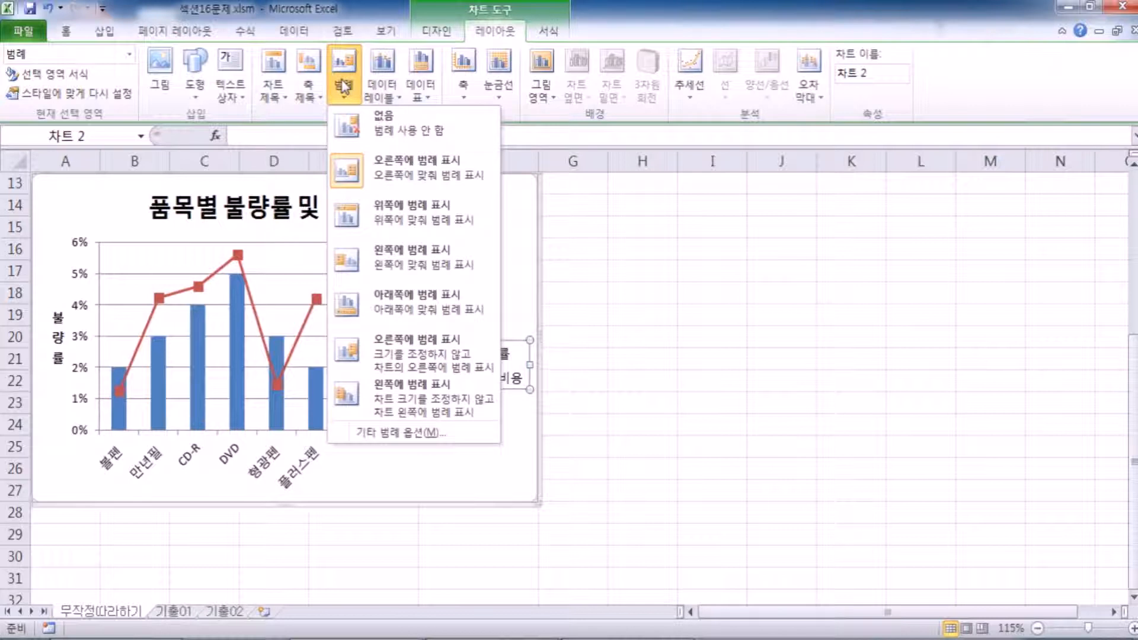
left_click(370, 201)
left_click(344, 83)
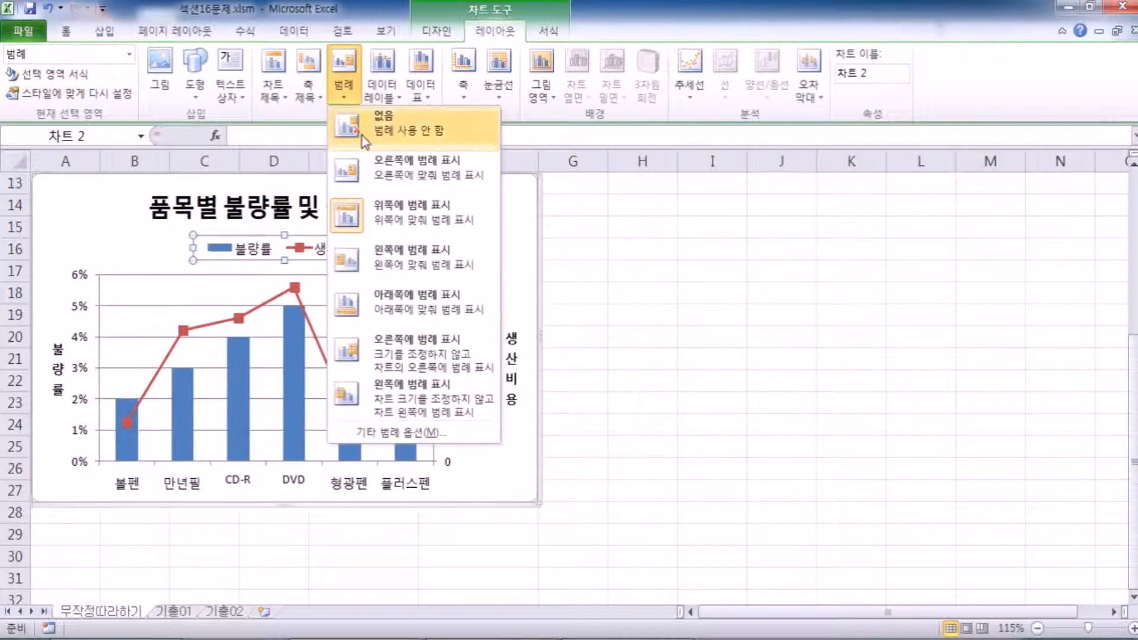
left_click(382, 301)
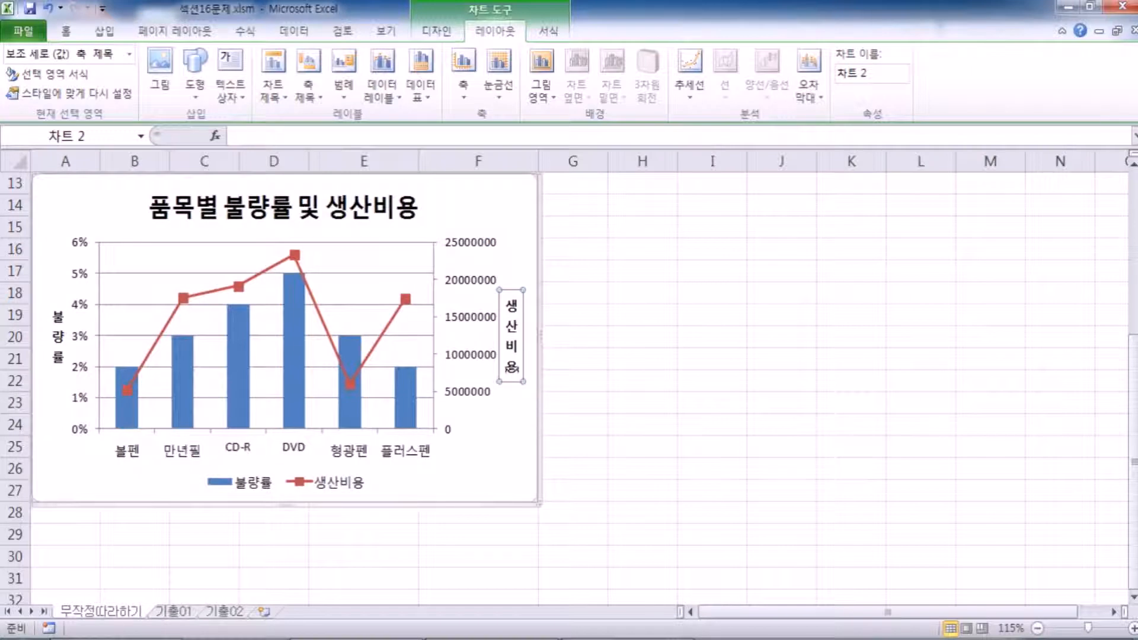
Try moving the 생산비용 axis title onto the secondary axis labels and undo the move.
left_click_drag(510, 358, 446, 363)
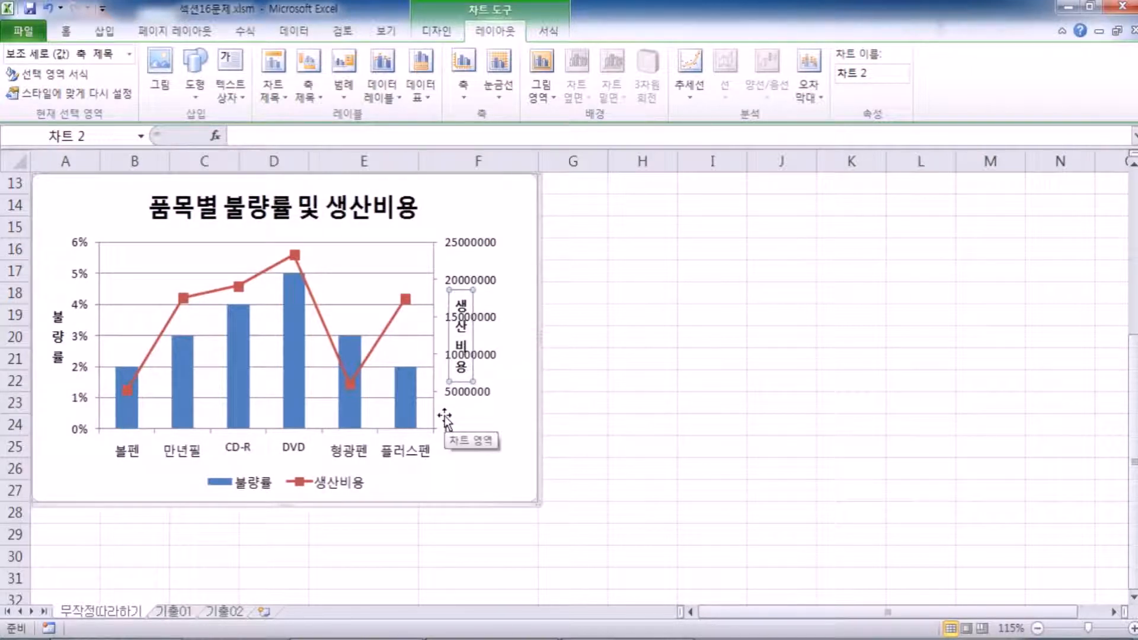
key("ctrl+z")
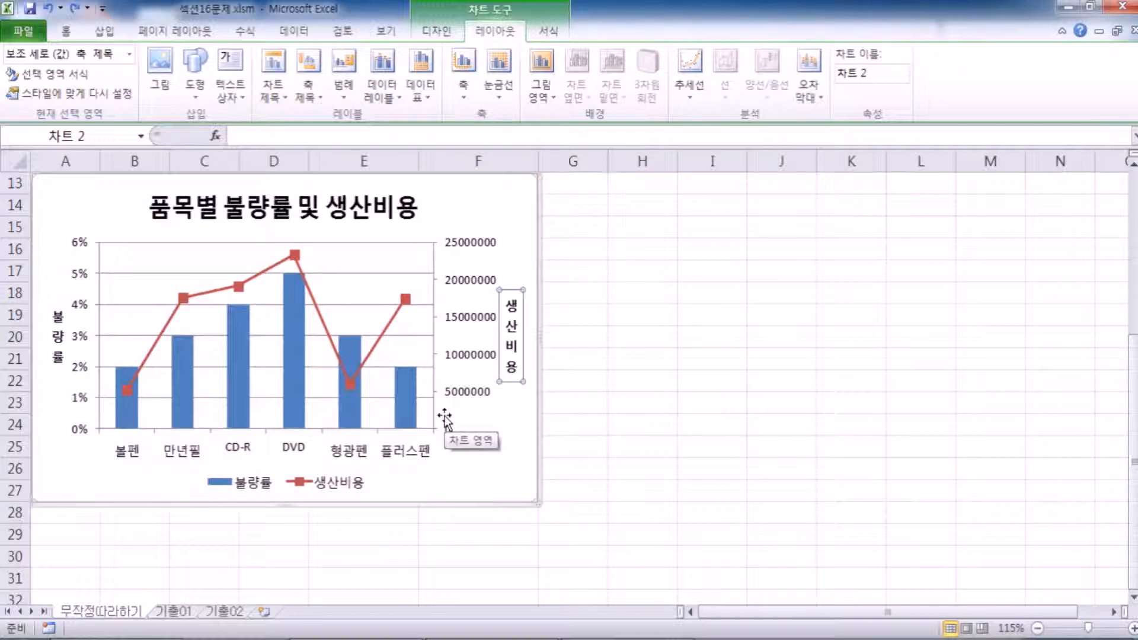
left_click(507, 468)
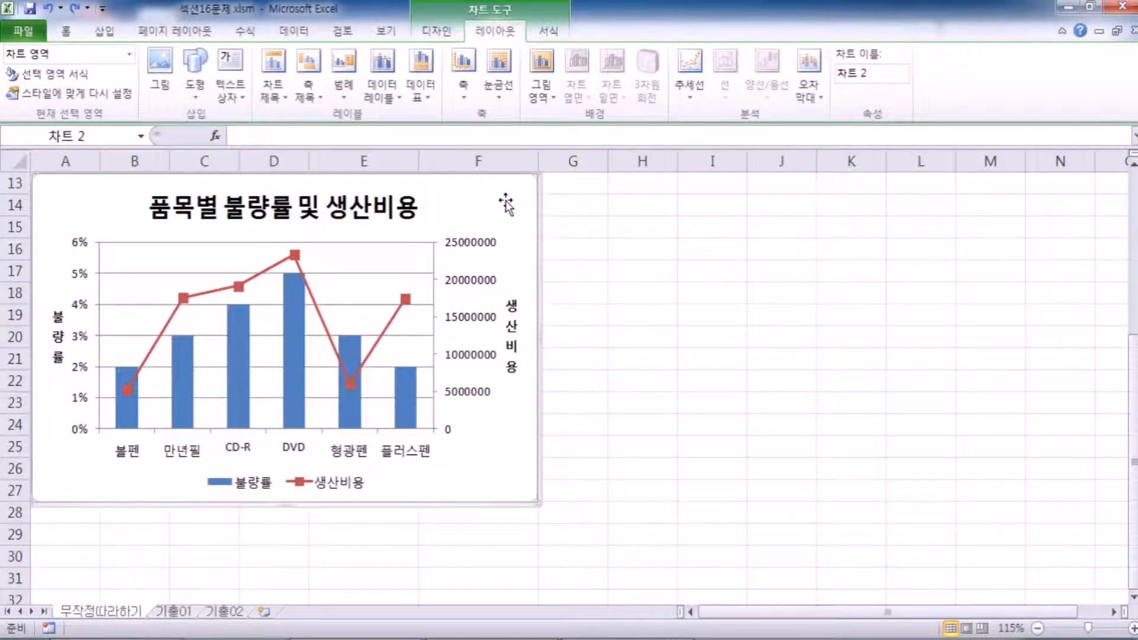
Compare the source table with the chart and examine its vertical axis titles and legend.
scroll(514, 243, "up", 2)
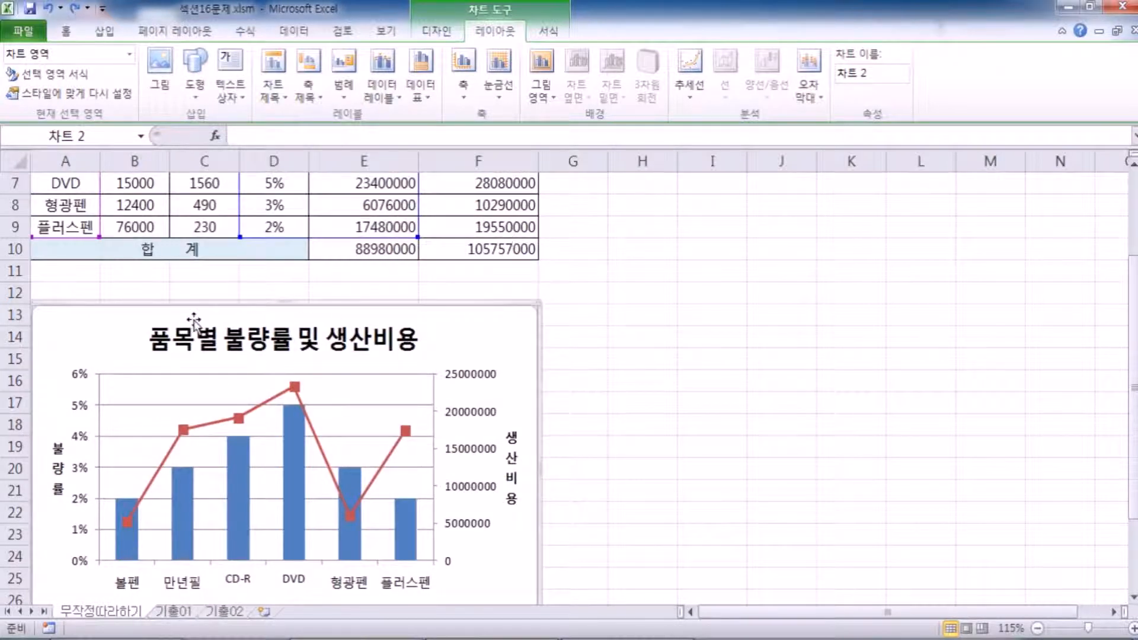
scroll(218, 321, "down", 1)
left_click(160, 268)
scroll(160, 268, "down", 2)
left_click(58, 268)
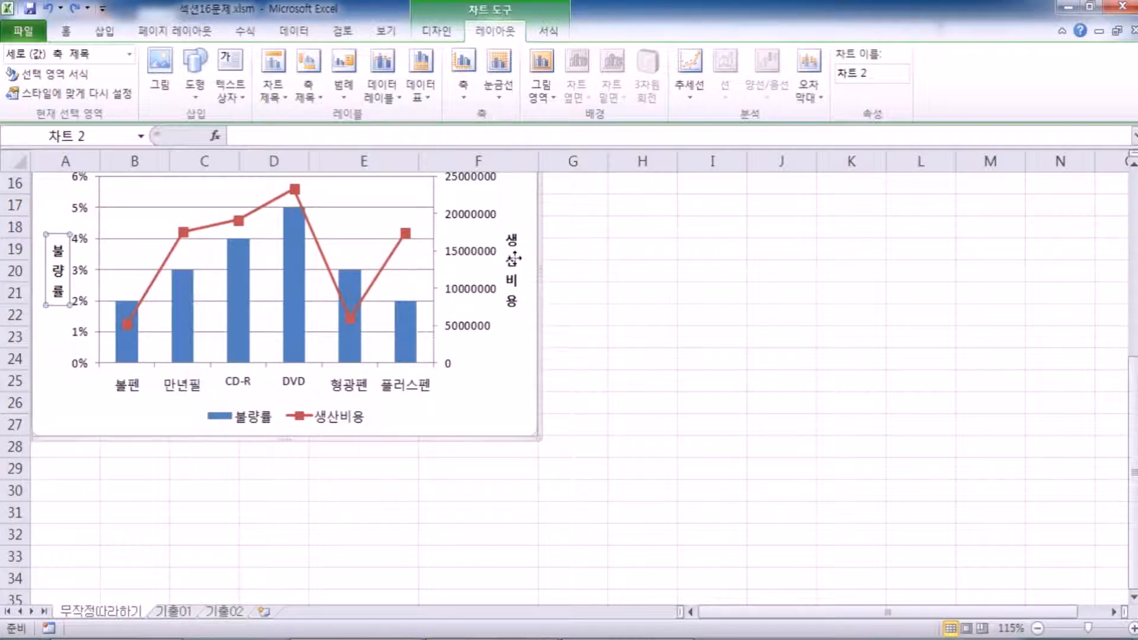
left_click(516, 261)
left_click(317, 416)
scroll(364, 397, "up", 1)
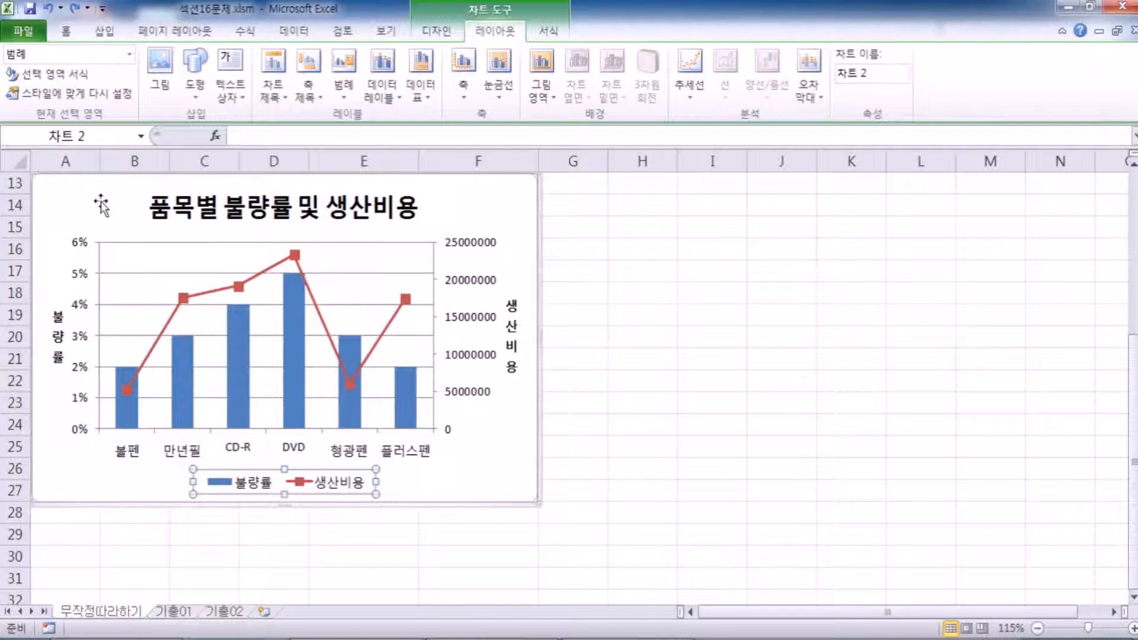
left_click(500, 204)
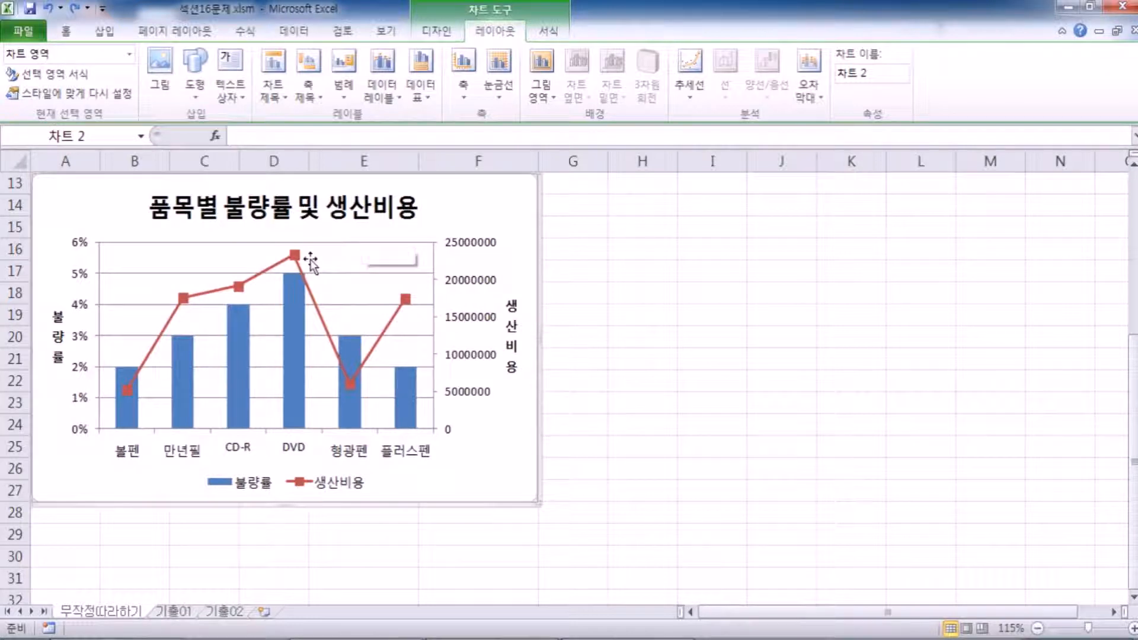
Set the font of the chart title 품목별 불량률 및 생산비용 to 굴림.
left_click(376, 221)
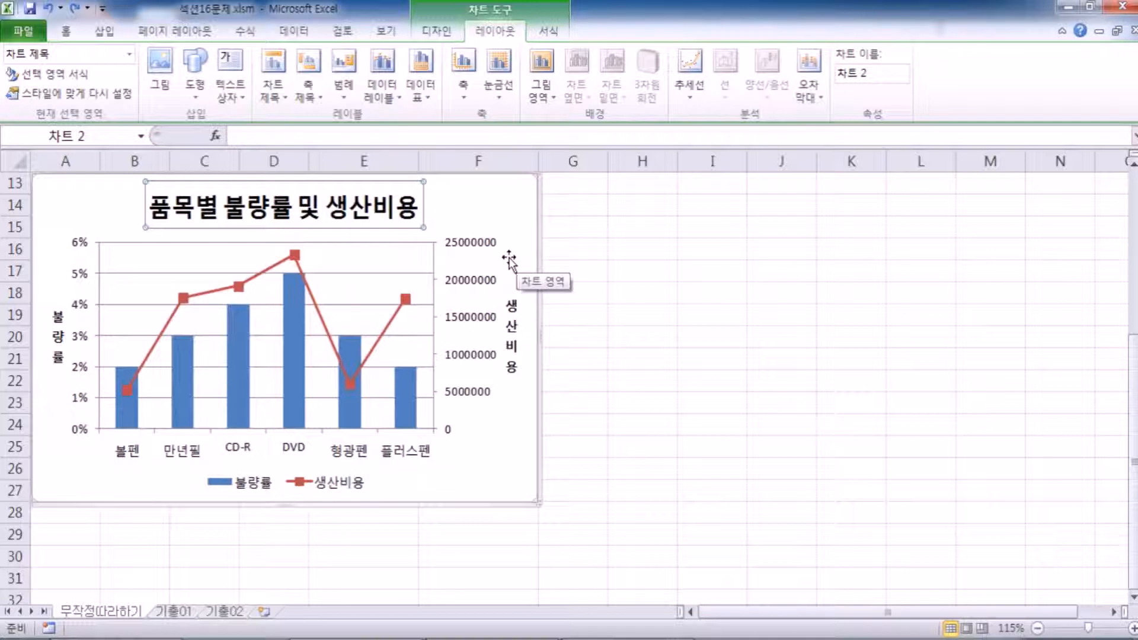
left_click(66, 32)
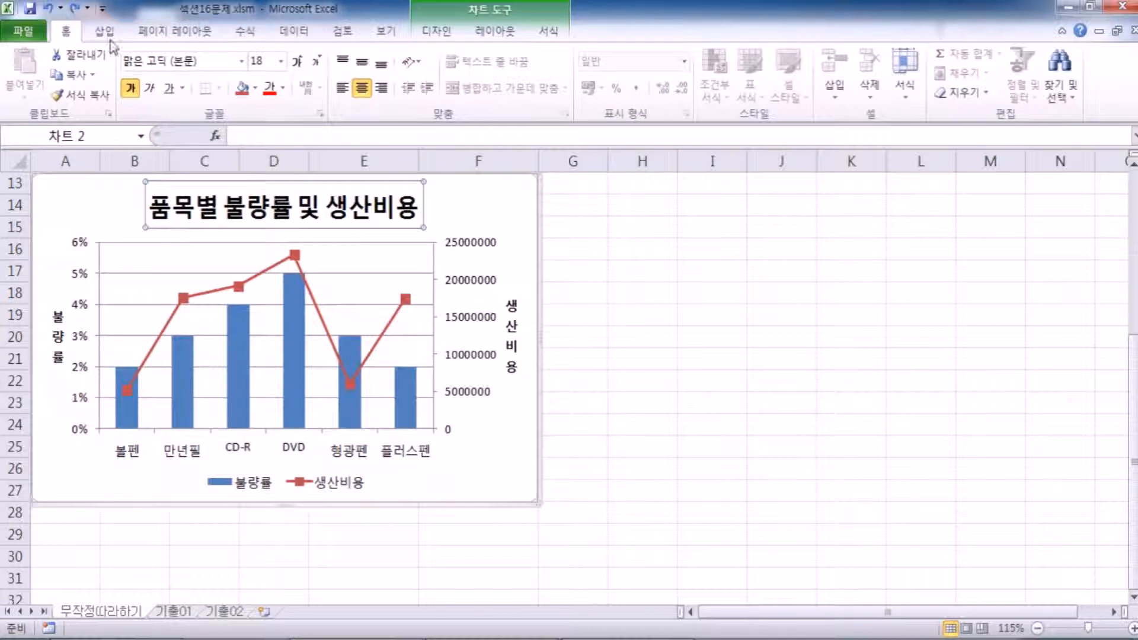
left_click(241, 60)
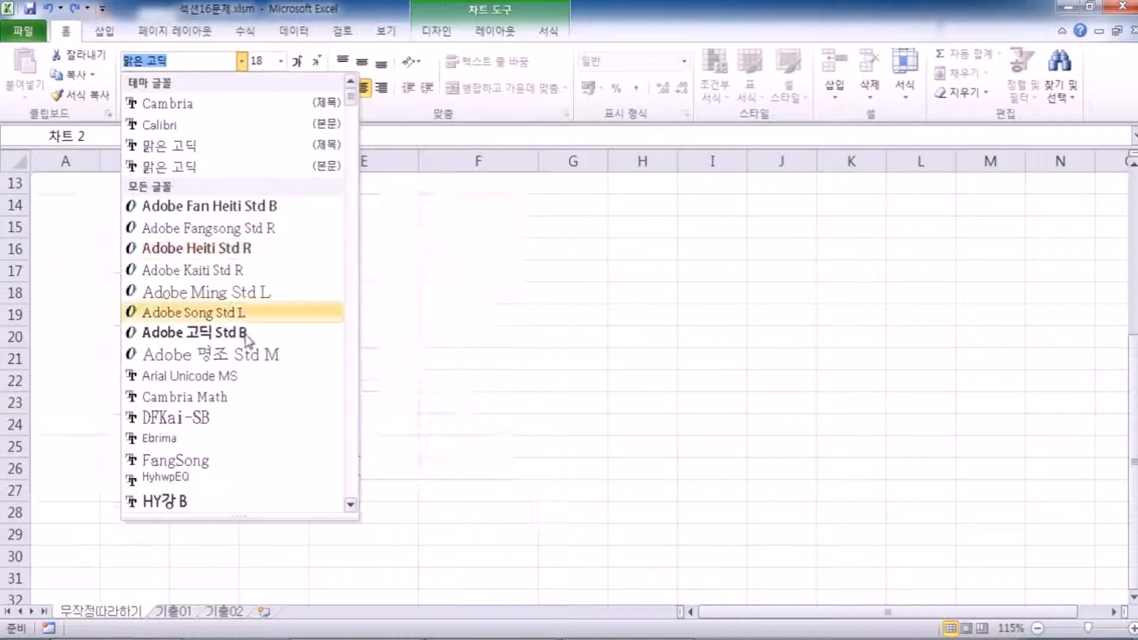
scroll(234, 358, "down", 20)
scroll(205, 371, "down", 3)
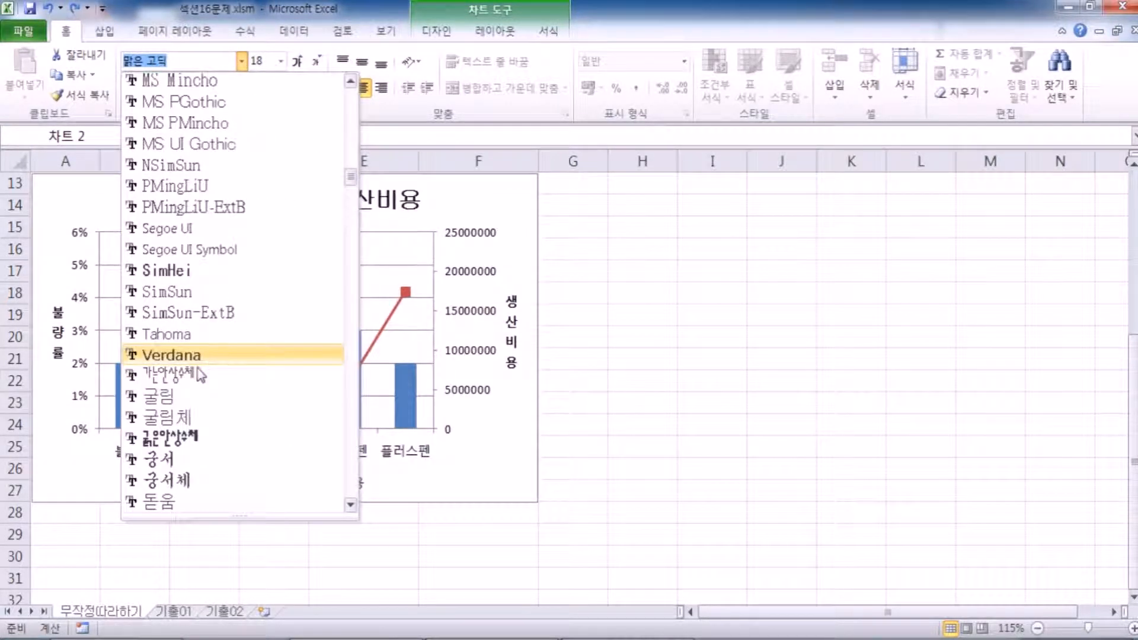
left_click(184, 395)
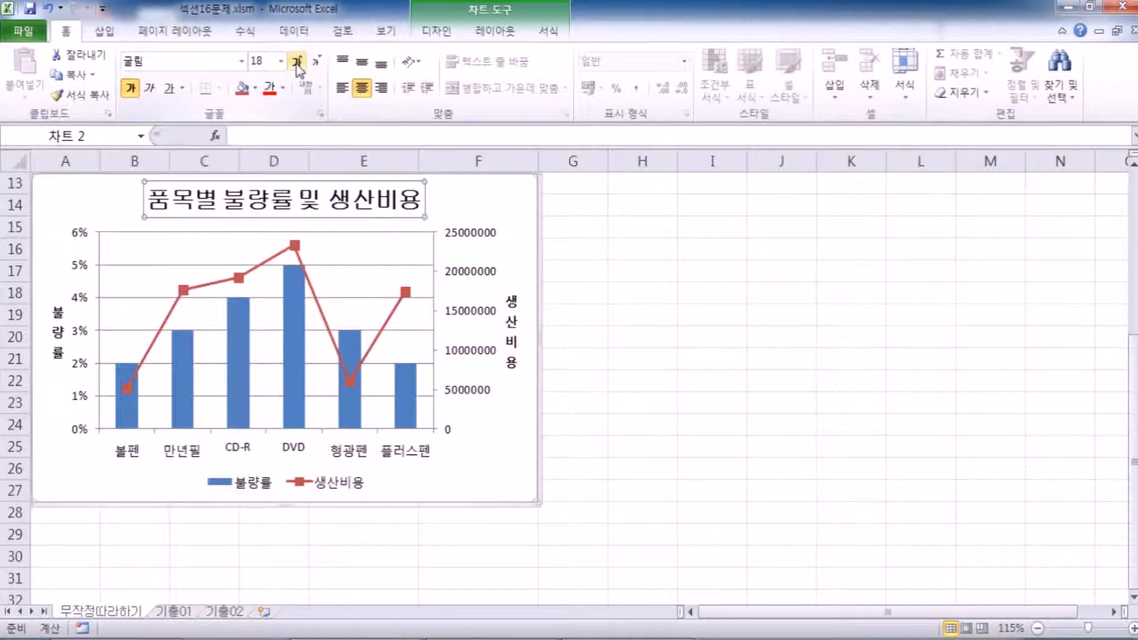
Set the chart title's font size to 14.
left_click(317, 63)
left_click(317, 63)
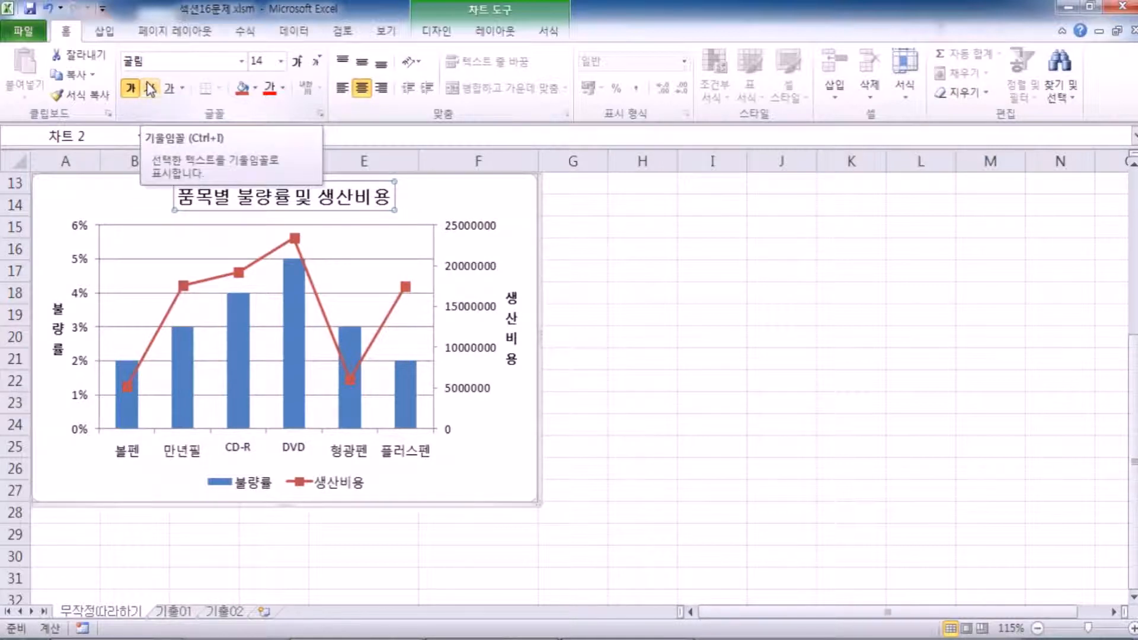
left_click(482, 211)
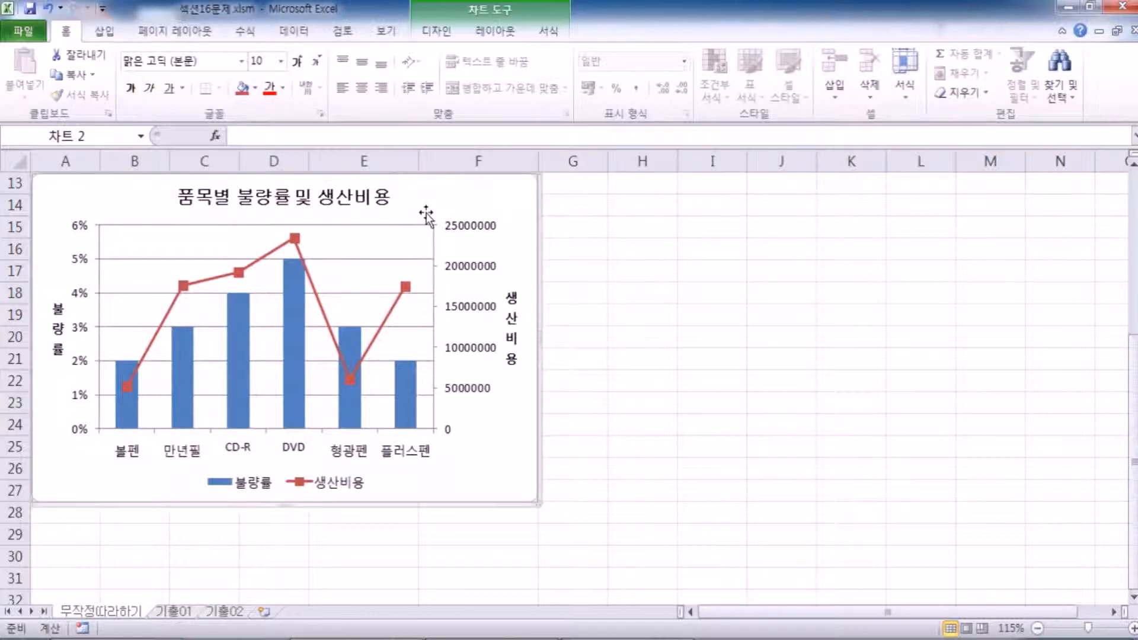
scroll(331, 225, "up", 1)
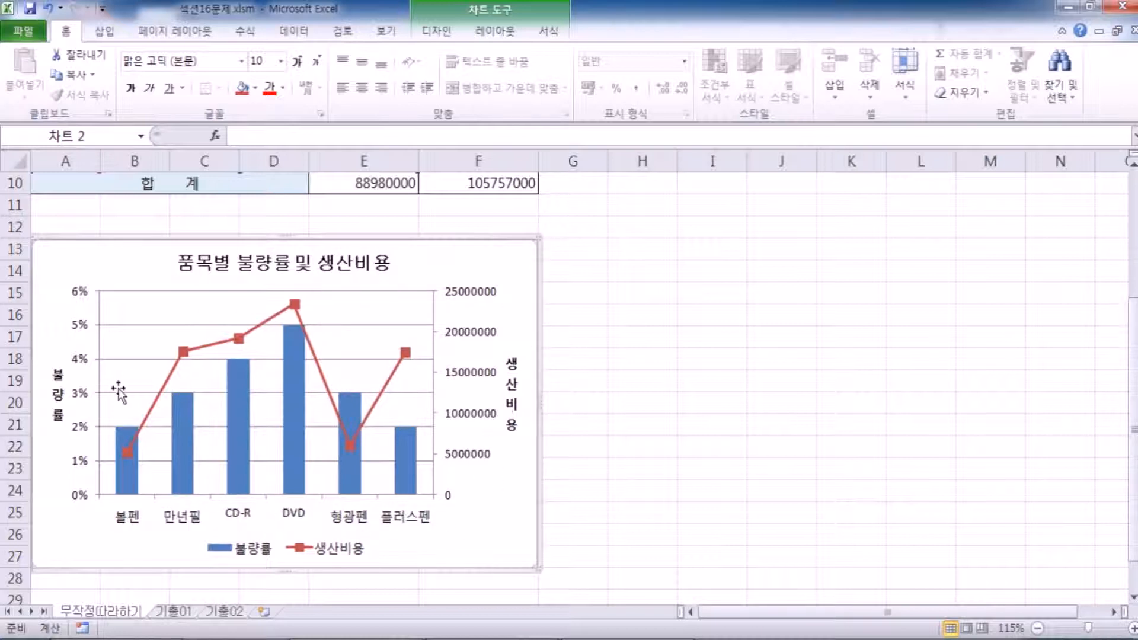
Try font size 20 on the whole chart area and undo the change.
left_click(280, 60)
left_click(257, 234)
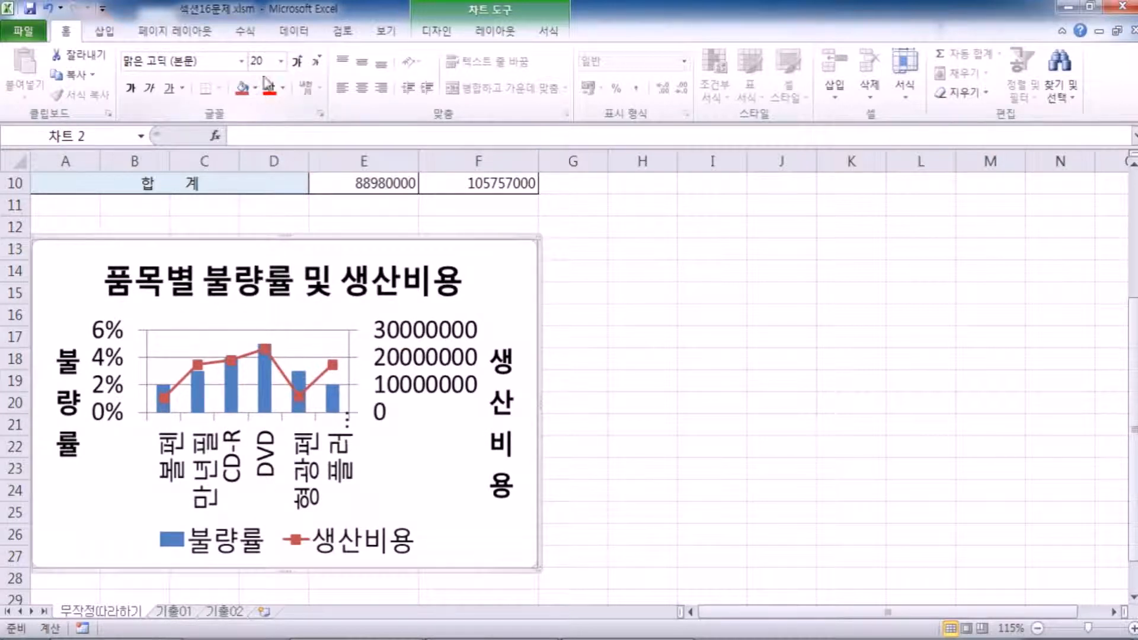
key("ctrl+z")
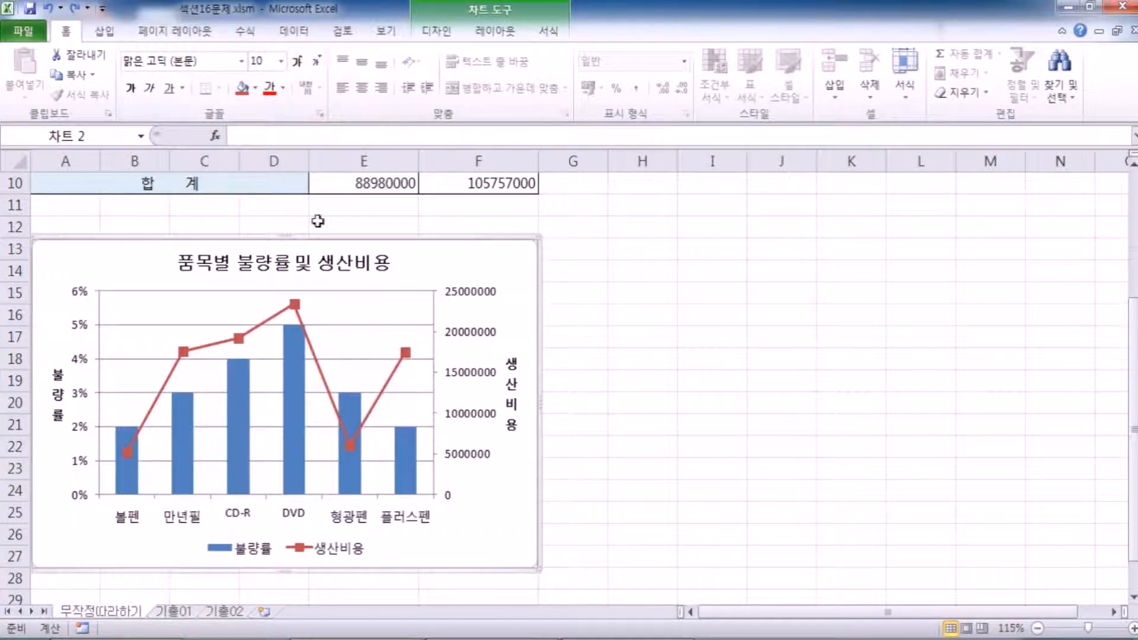
Examine the font settings of the chart title, both vertical axis titles and the category axis labels.
left_click(302, 262)
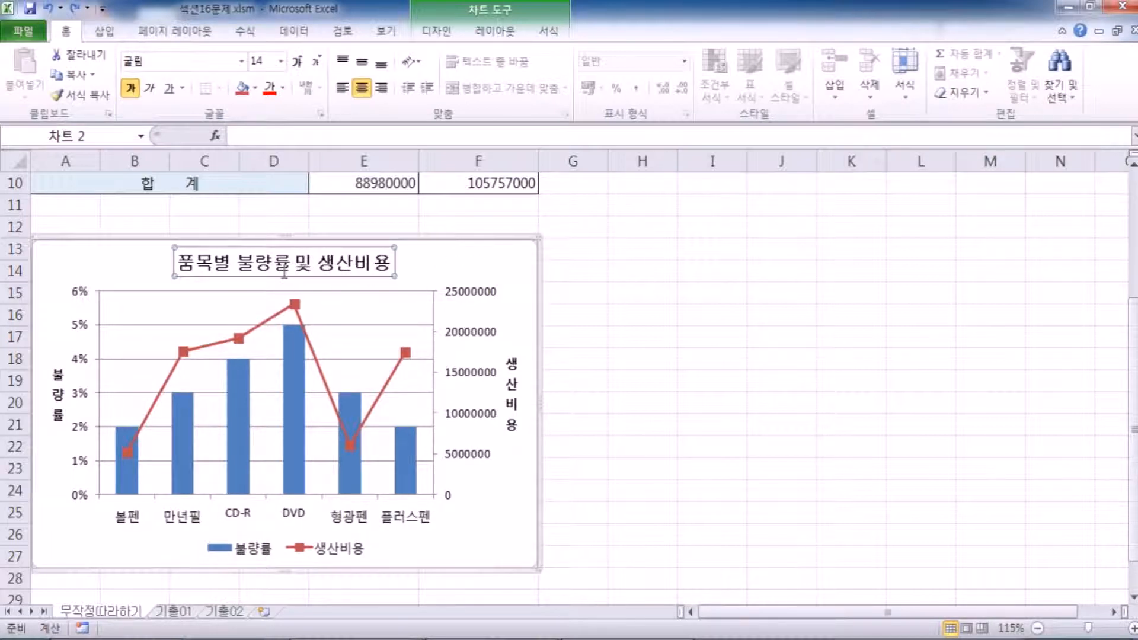
left_click(64, 393)
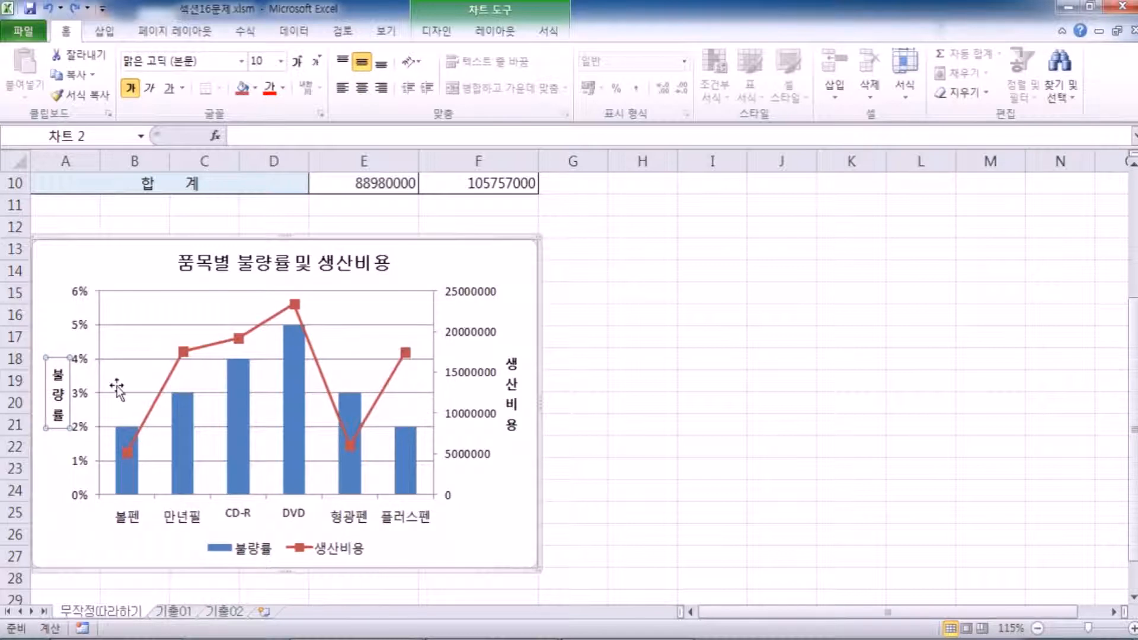
left_click(511, 383)
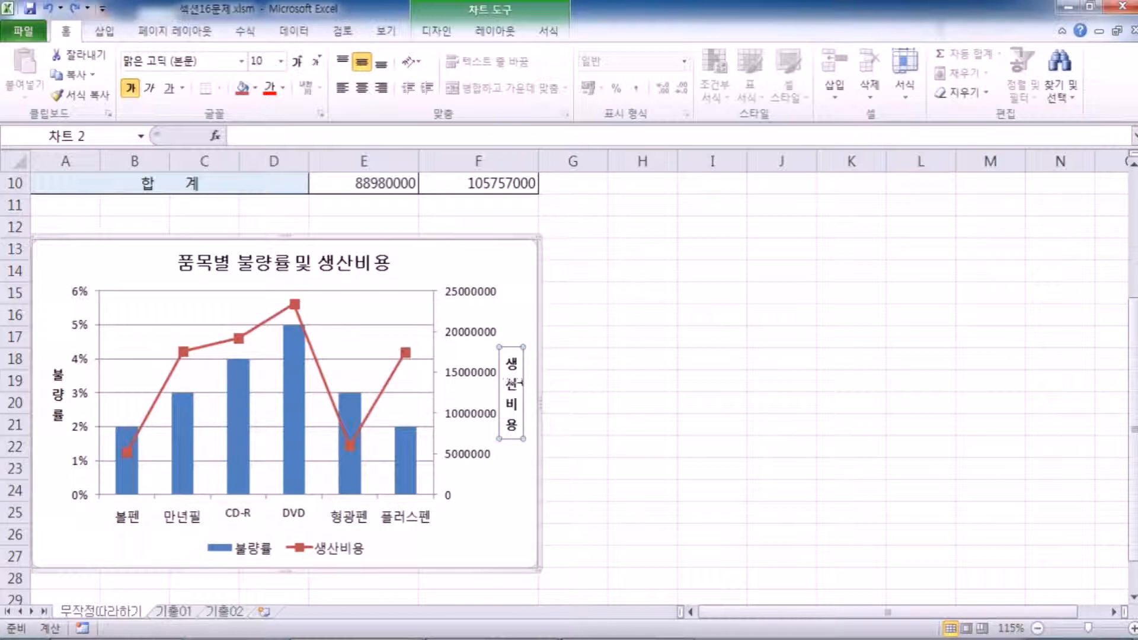
scroll(247, 434, "down", 2)
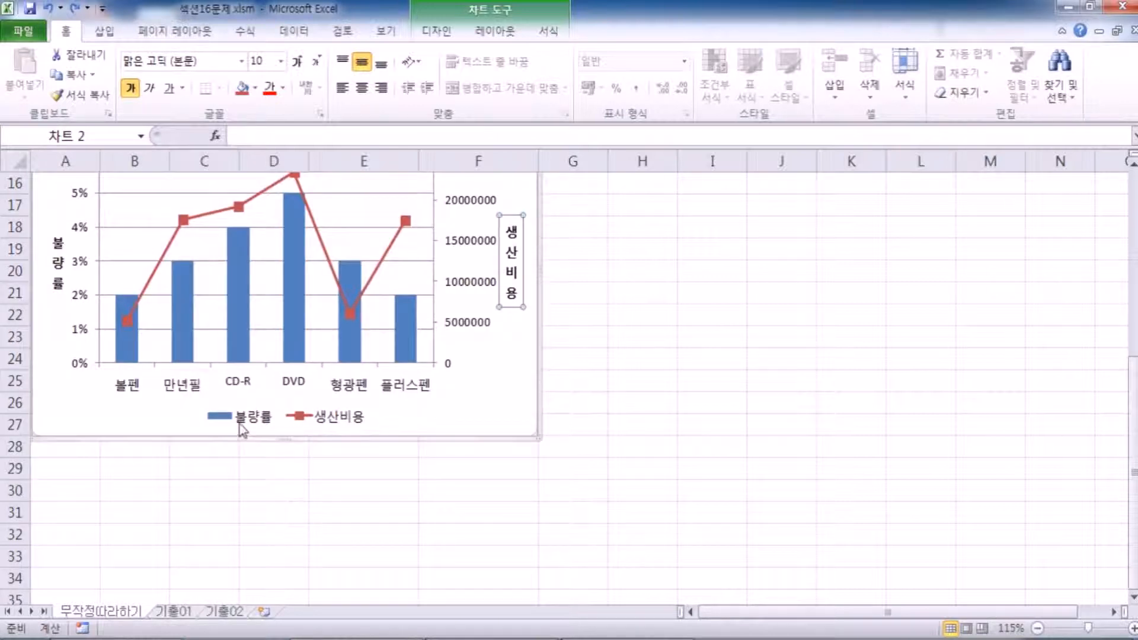
left_click(133, 386)
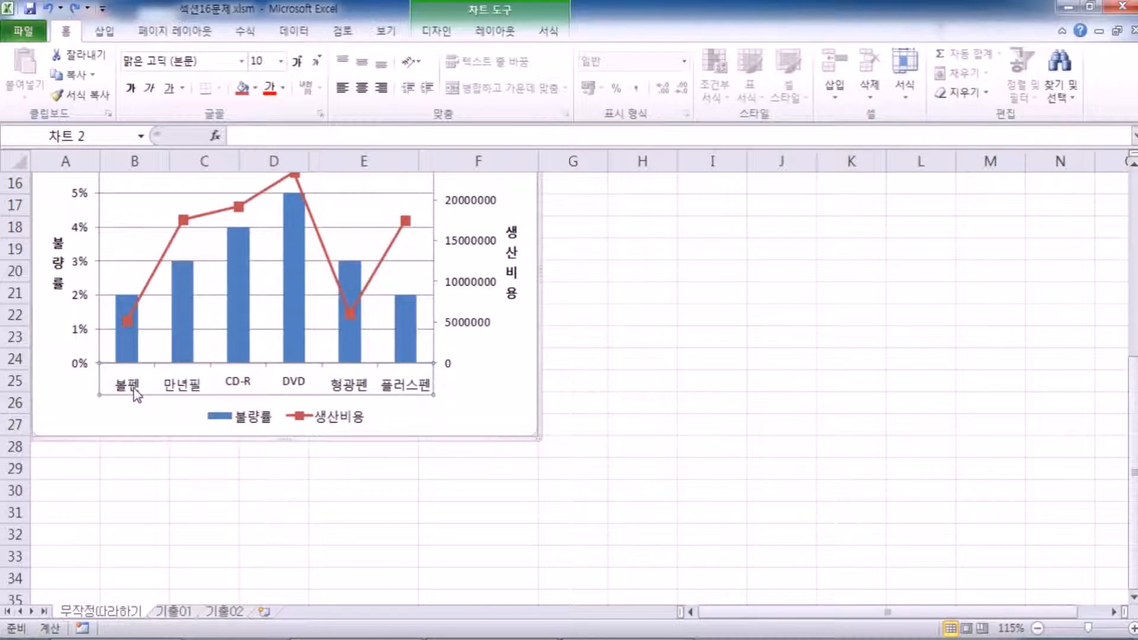
scroll(136, 394, "up", 2)
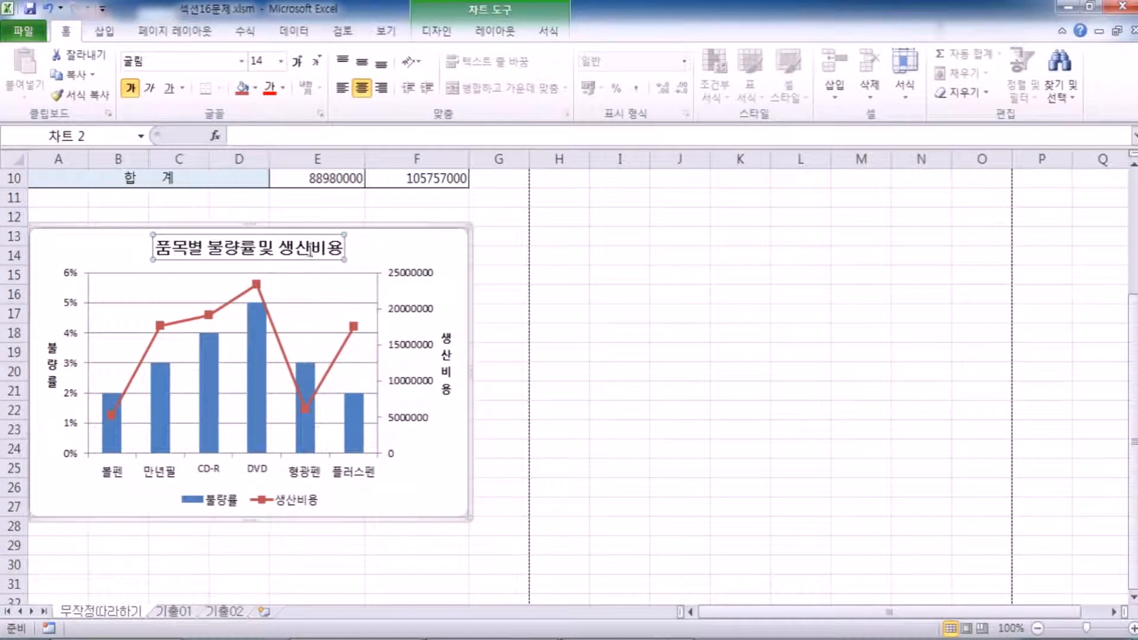
left_click(189, 60)
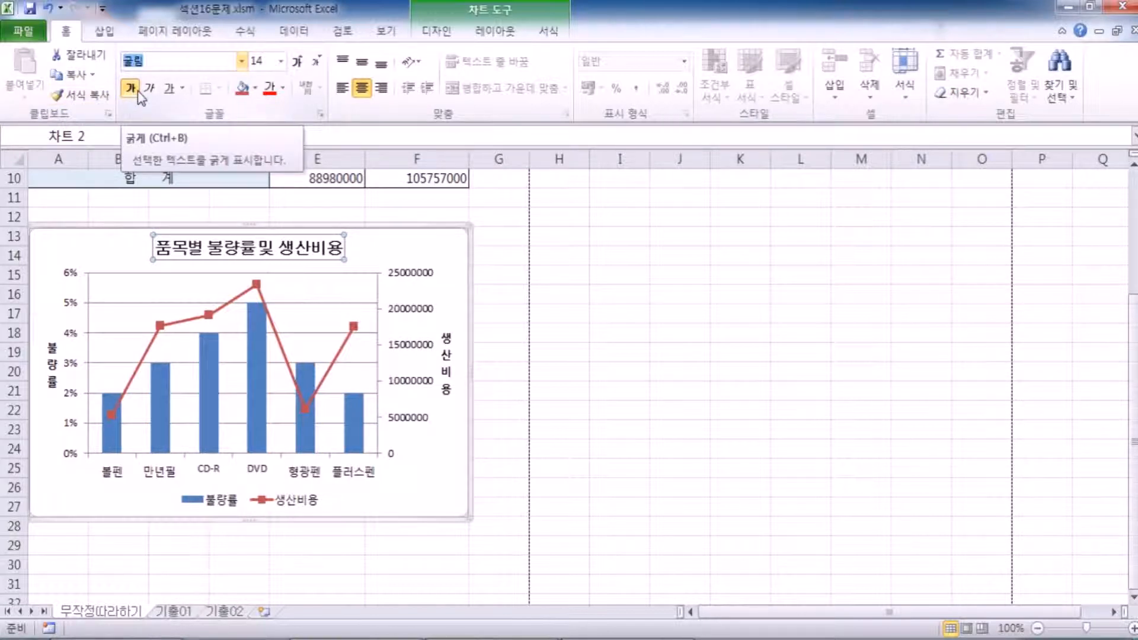
Try bold formatting on the legend text below the plot.
left_click(53, 365)
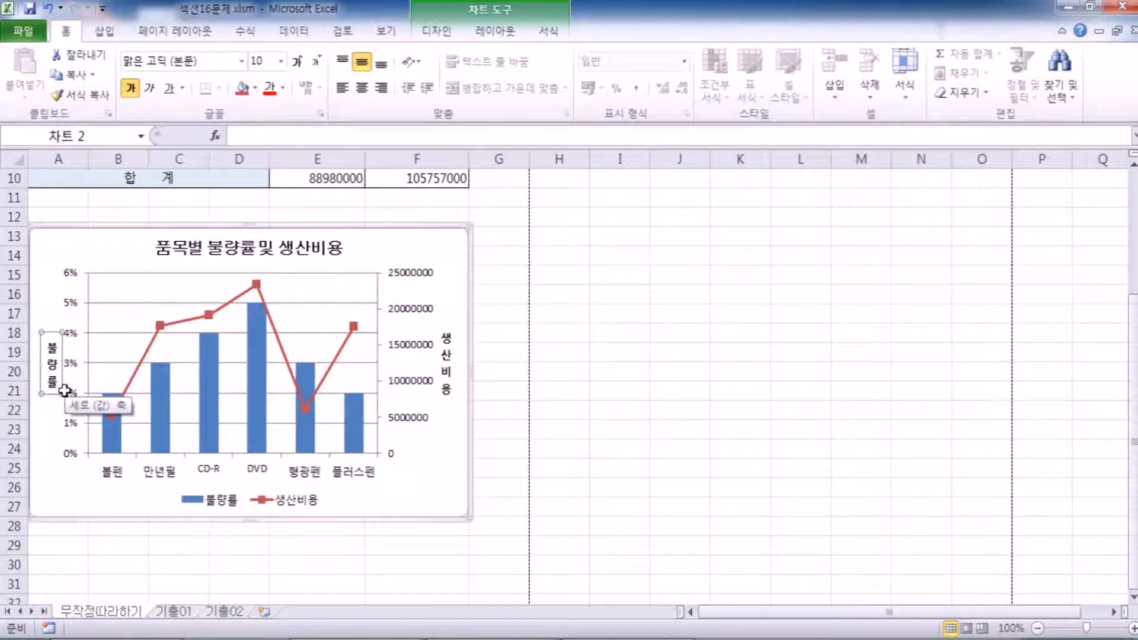
scroll(157, 436, "down", 2)
left_click(233, 385)
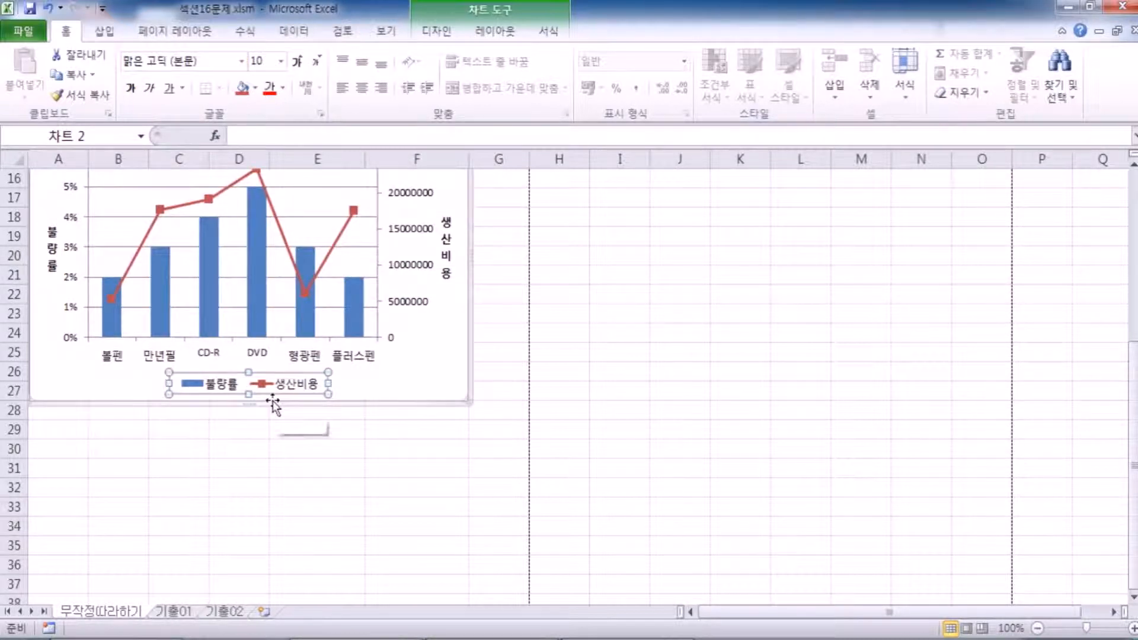
left_click(130, 93)
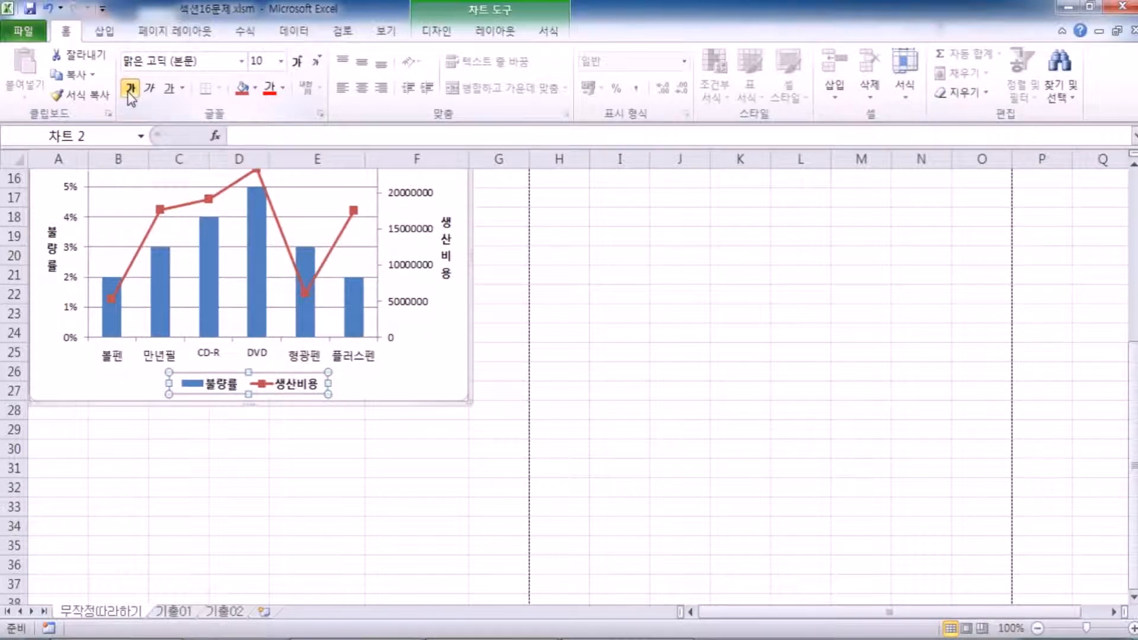
Remove bold from the chart title and apply it again.
scroll(317, 338, "up", 4)
left_click(323, 365)
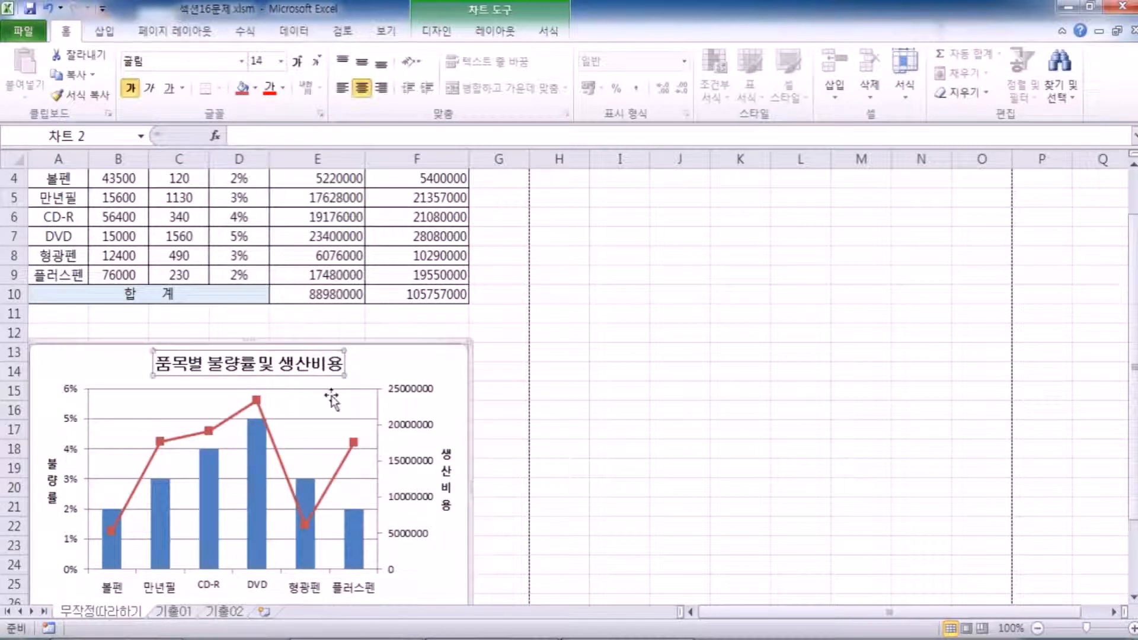
scroll(141, 187, "down", 2)
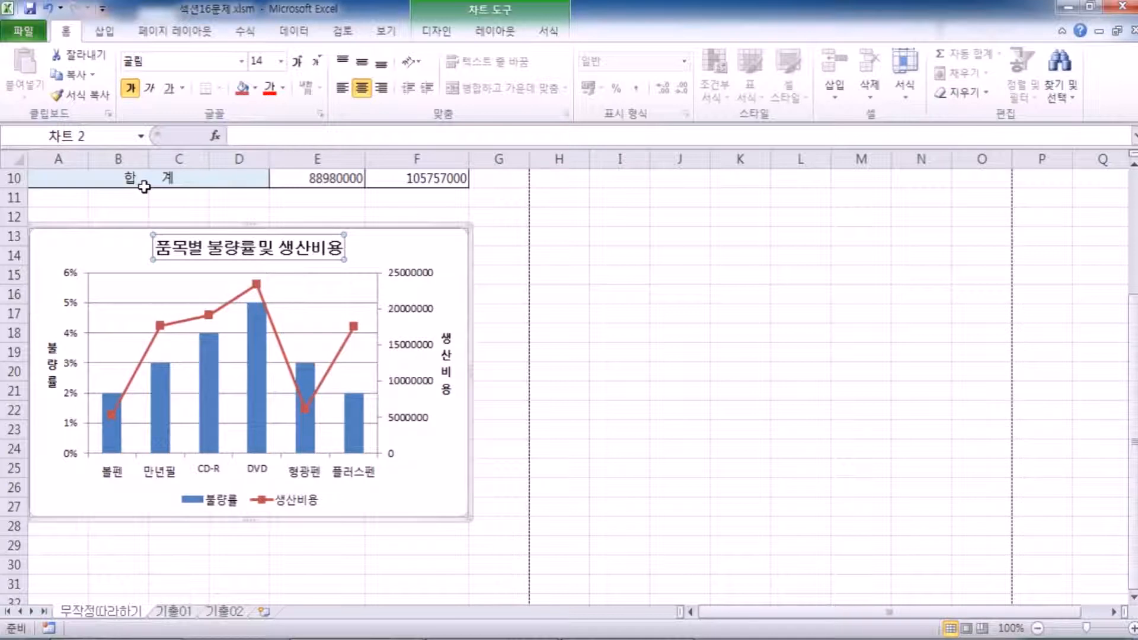
left_click(130, 88)
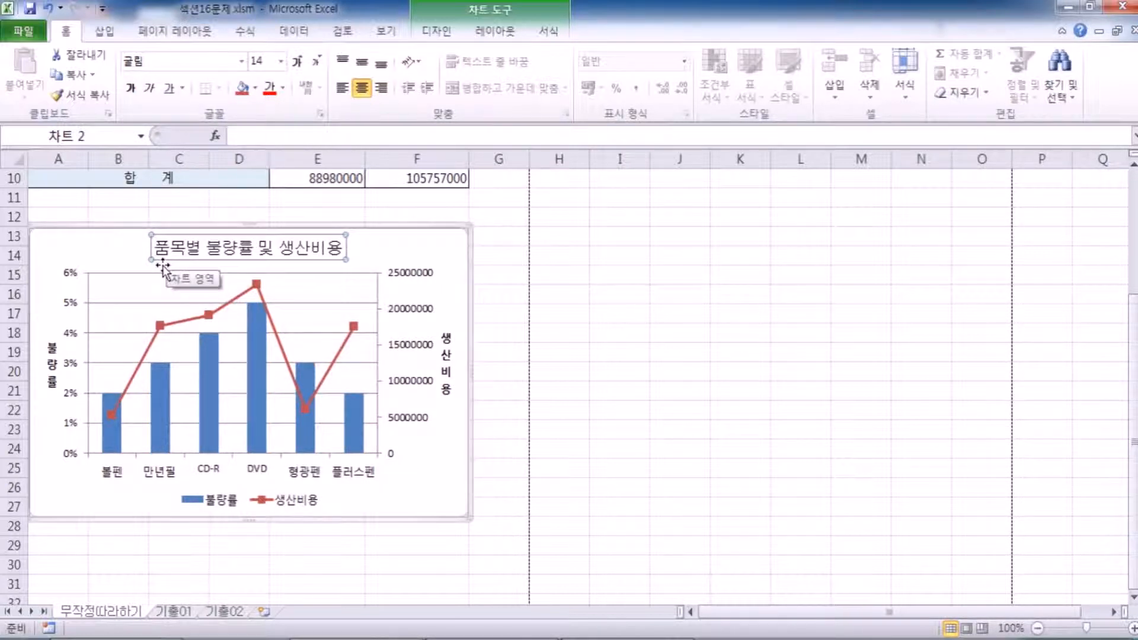
left_click(129, 88)
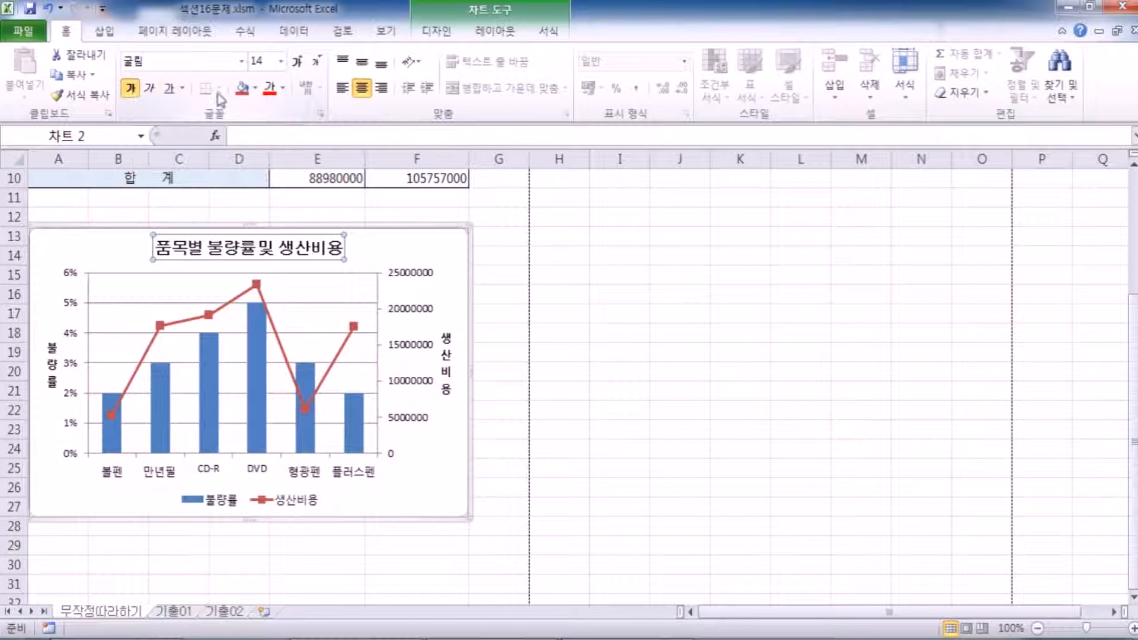
Compare the labels of the primary percentage axis, the category axis and the secondary value axis.
scroll(161, 121, "down", 1)
left_click(76, 303)
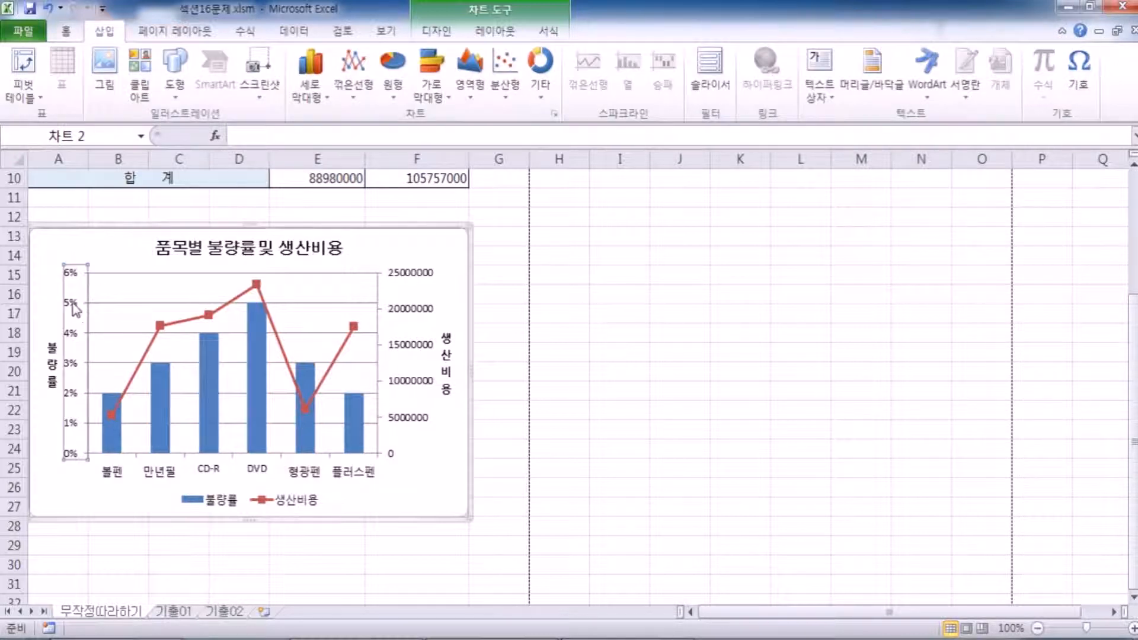
left_click(432, 32)
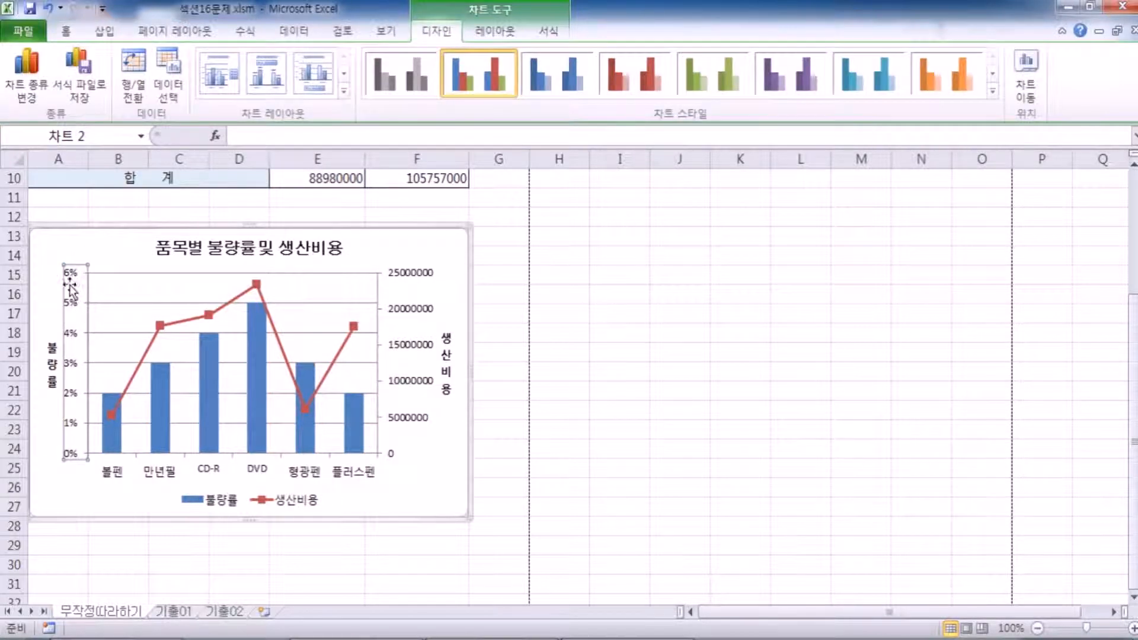
left_click(172, 479)
left_click(70, 358)
left_click(408, 312)
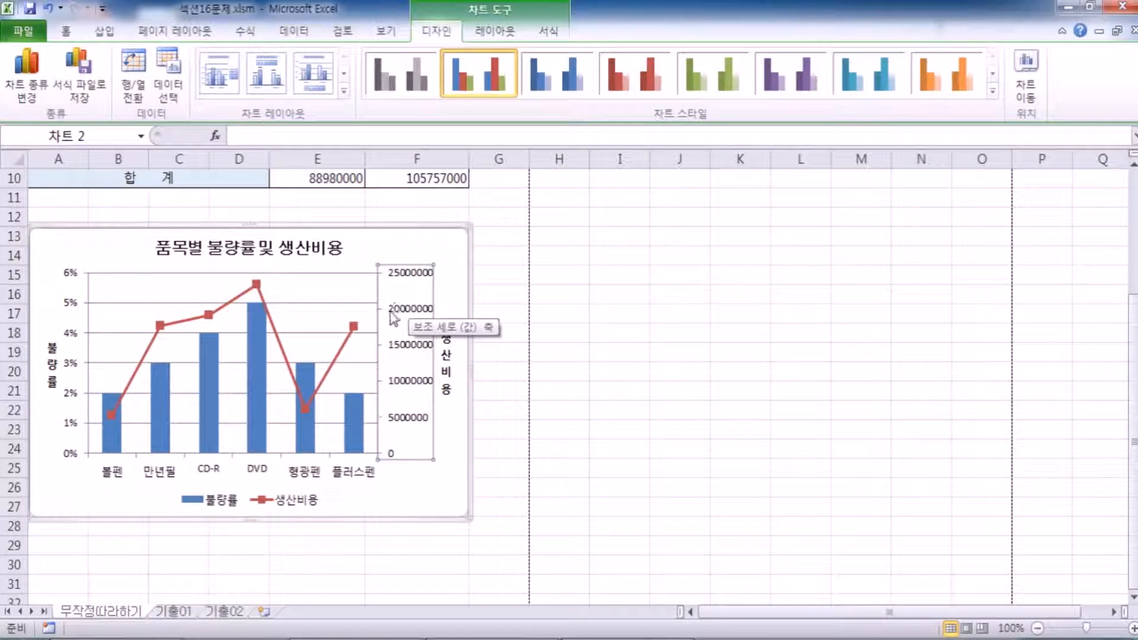
View the axis options (축 옵션) of the secondary value axis and close them without changes.
double_click(401, 312)
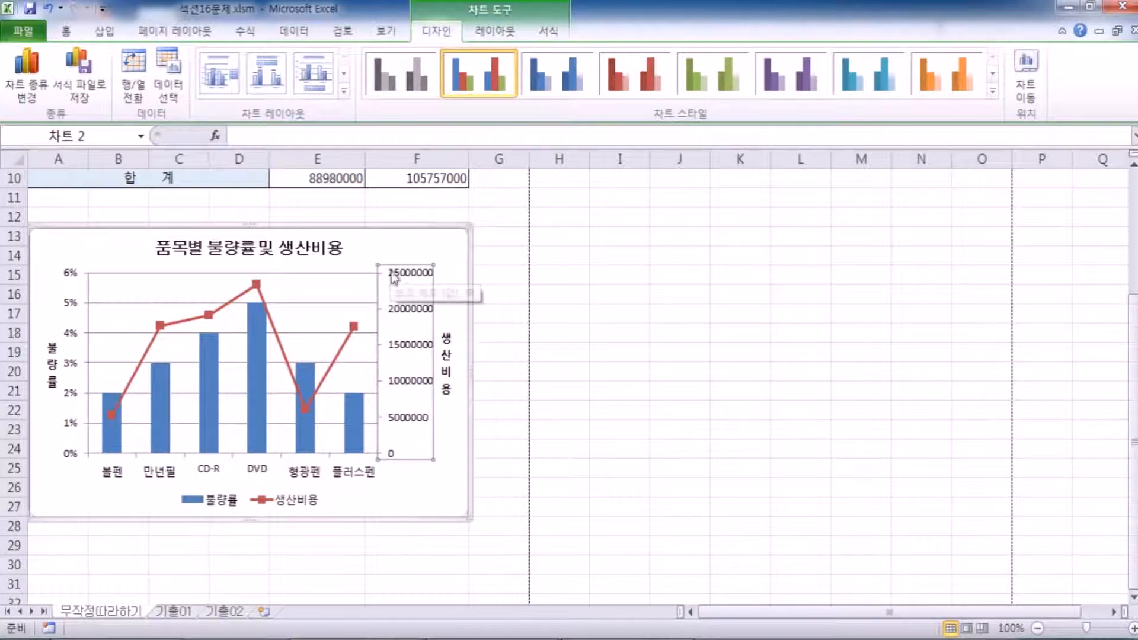
key("Escape")
double_click(411, 311)
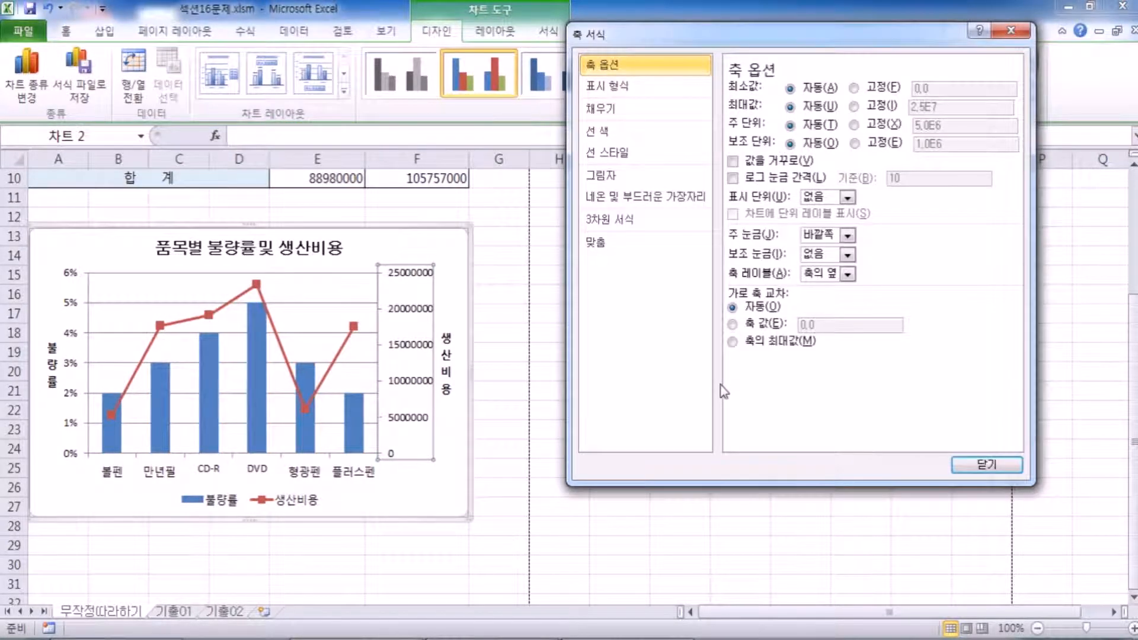
key("Escape")
double_click(424, 316)
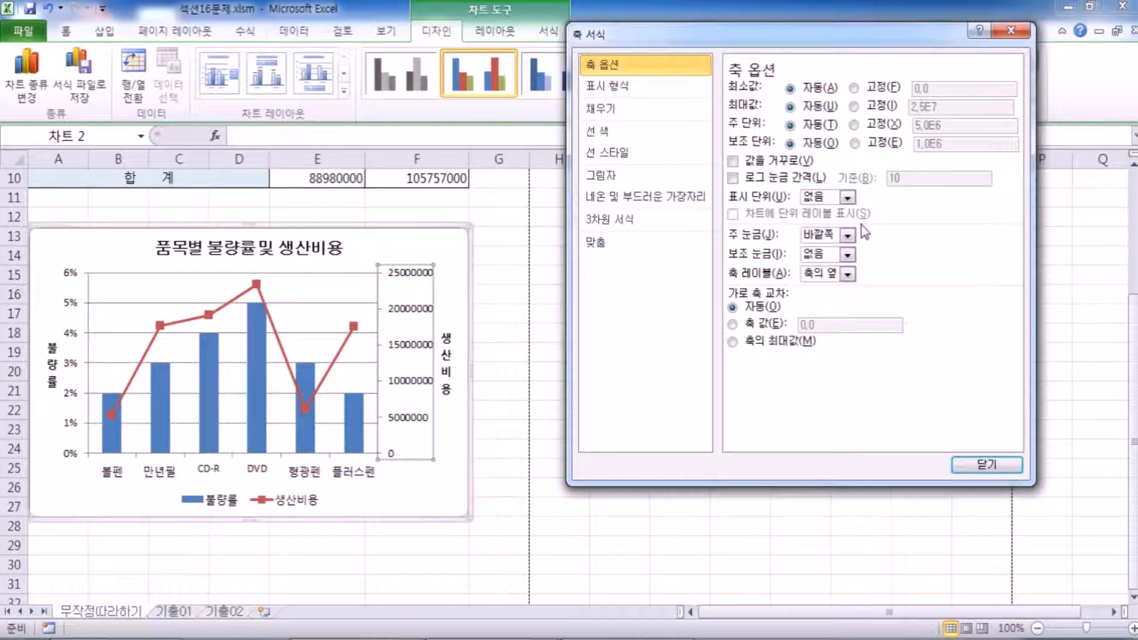
key("Escape")
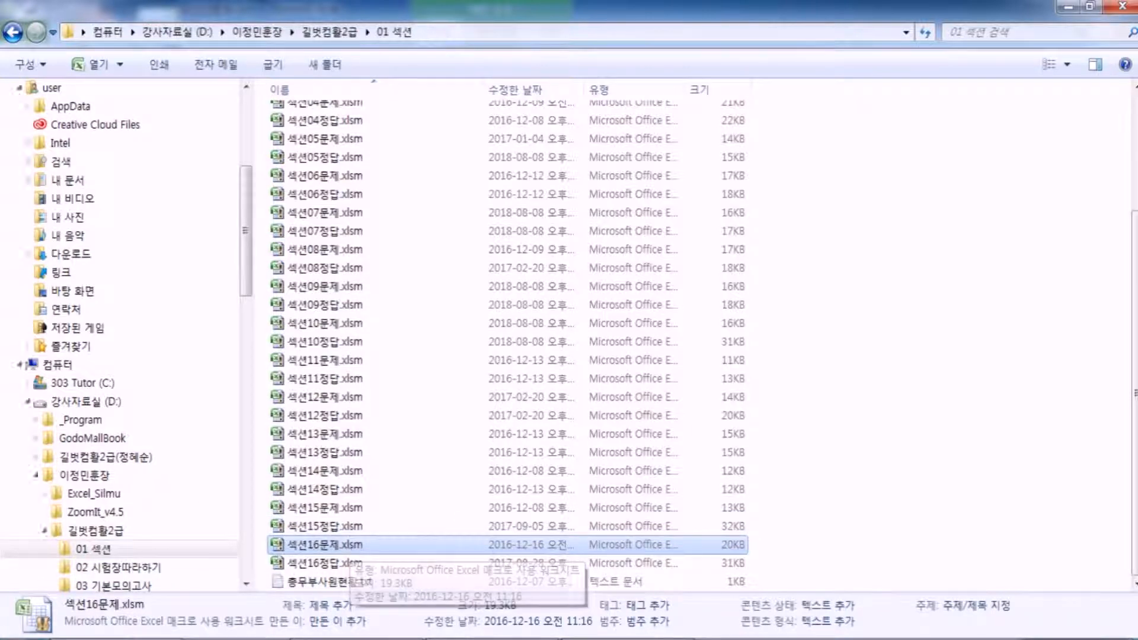
key("super")
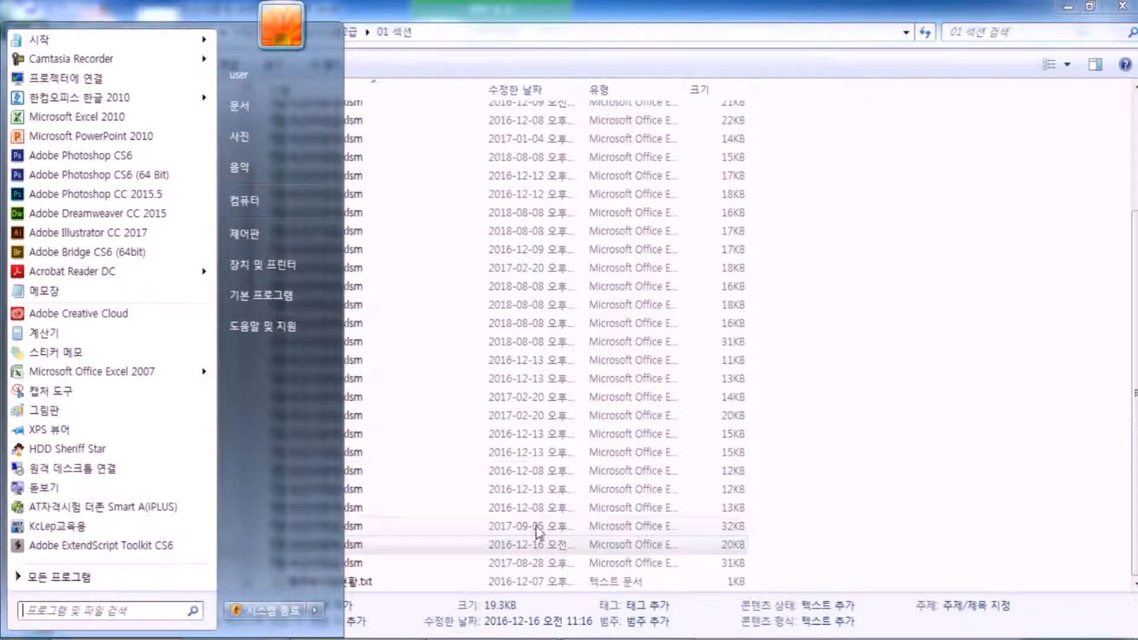
left_click(452, 561)
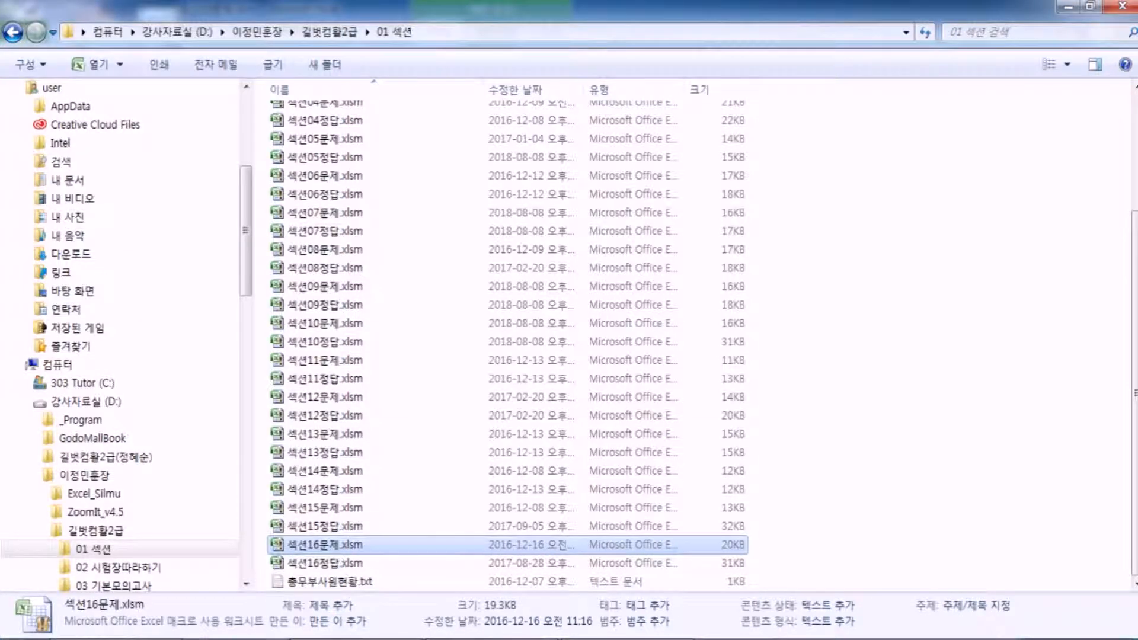
double_click(336, 553)
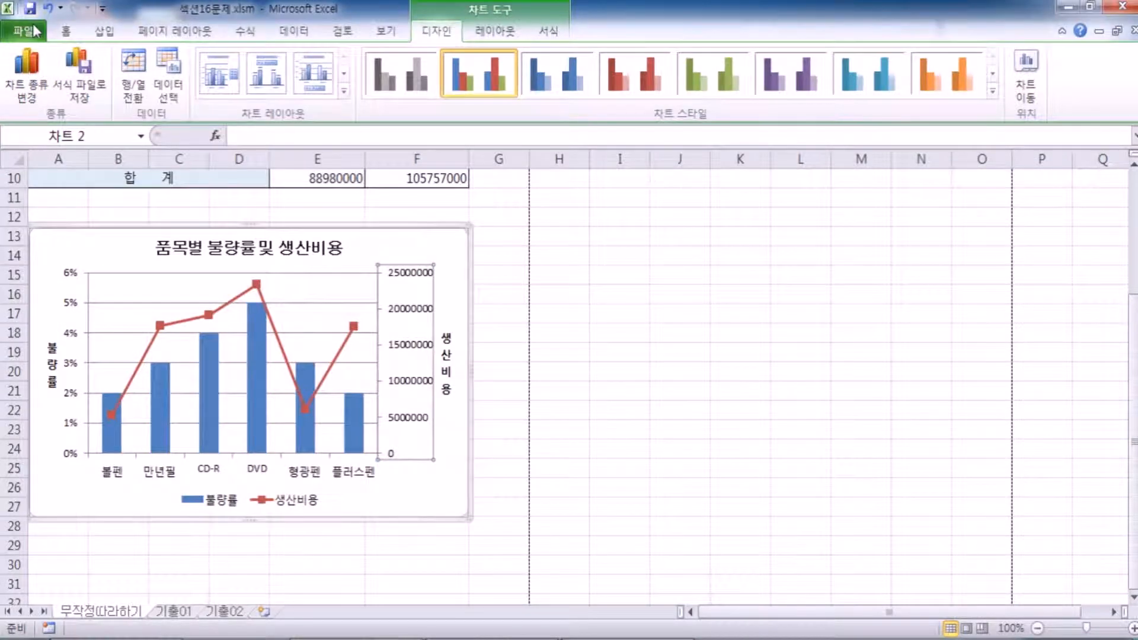
Set the secondary value axis number format to 숫자 with 0 decimal places and the thousands separator.
double_click(412, 311)
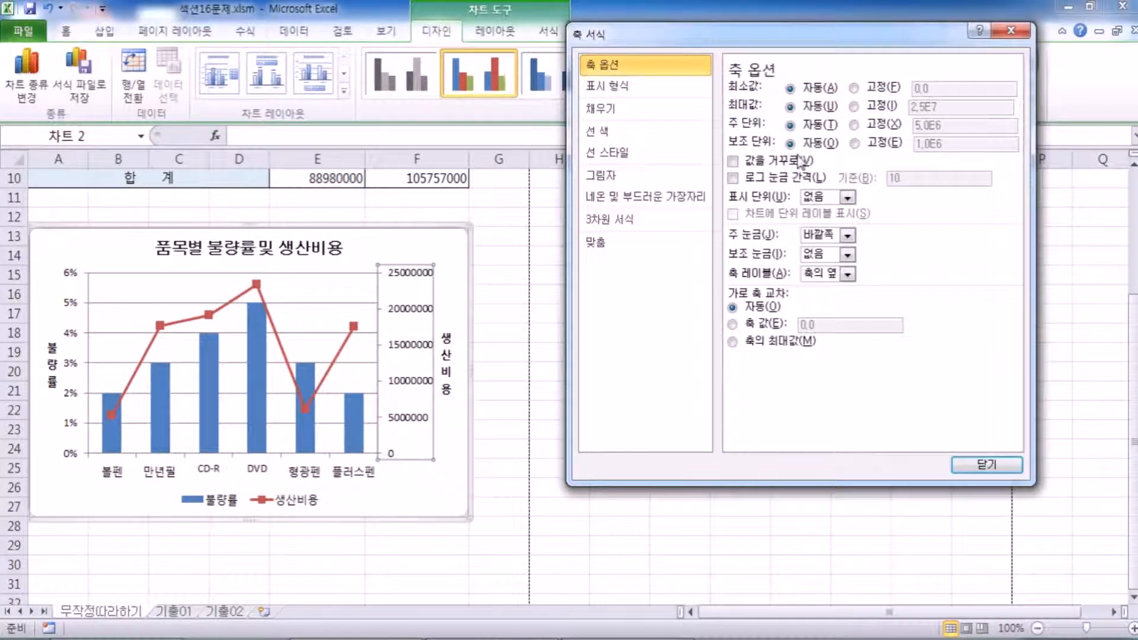
key("Escape")
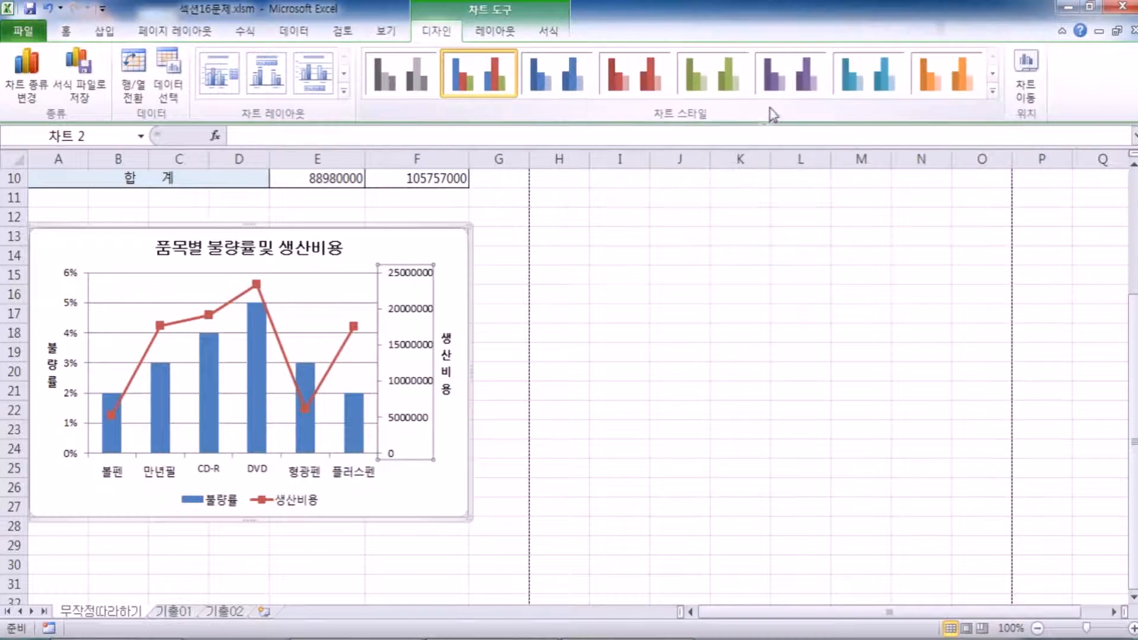
key("ctrl+1")
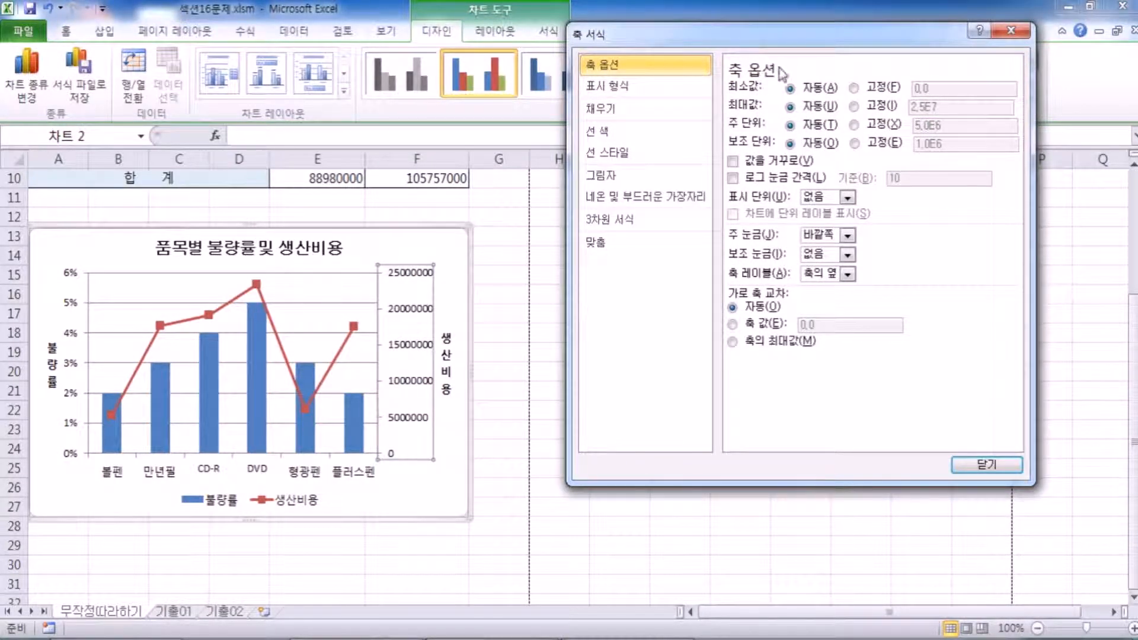
left_click_drag(794, 36, 703, 40)
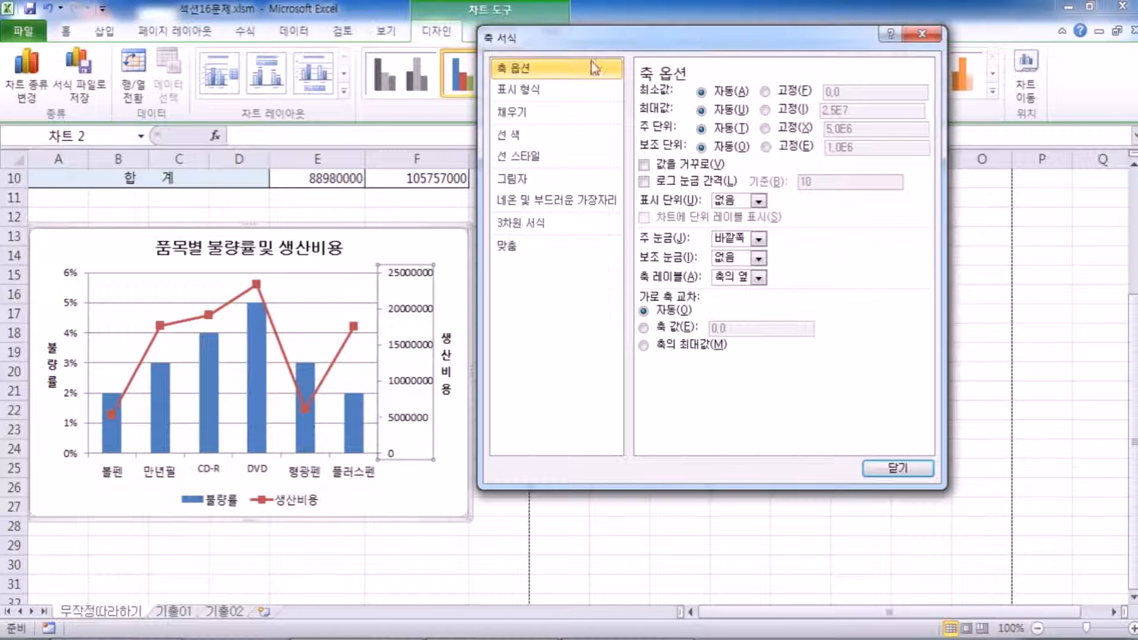
left_click(519, 90)
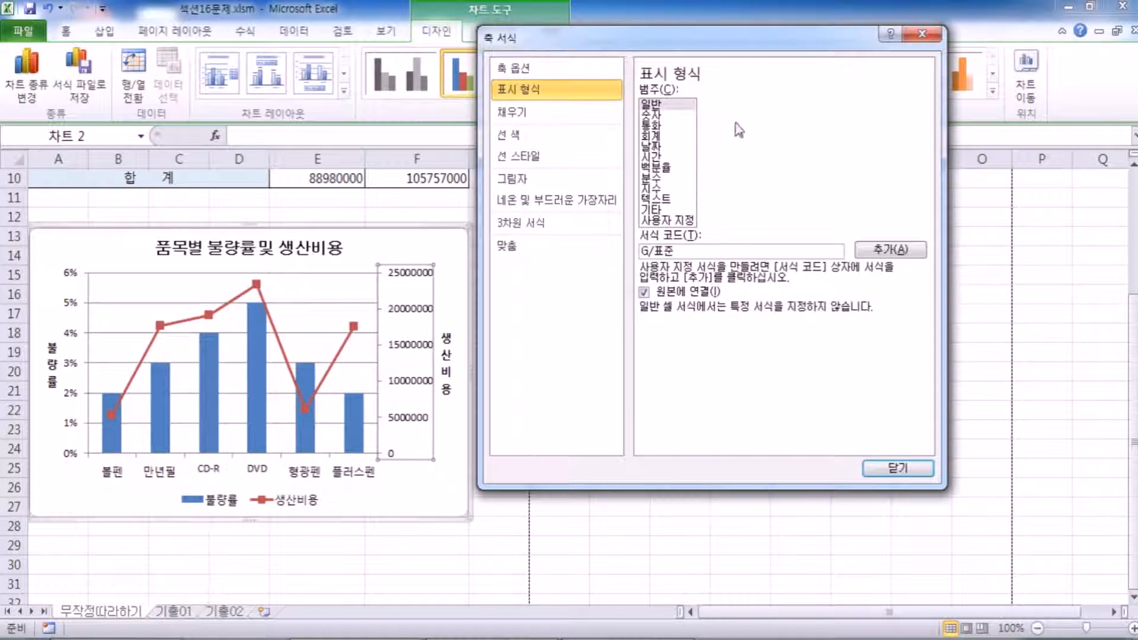
left_click(662, 116)
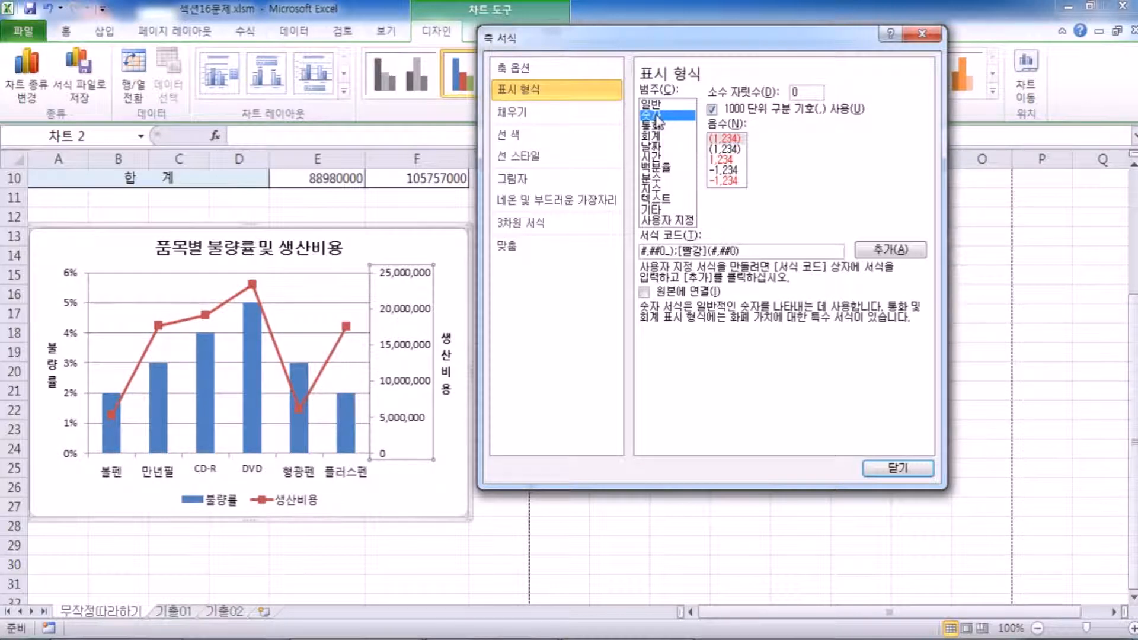
Toggle the secondary value axis thousands separator off and on, and switch its number format to 일반 and back to 숫자.
left_click(713, 111)
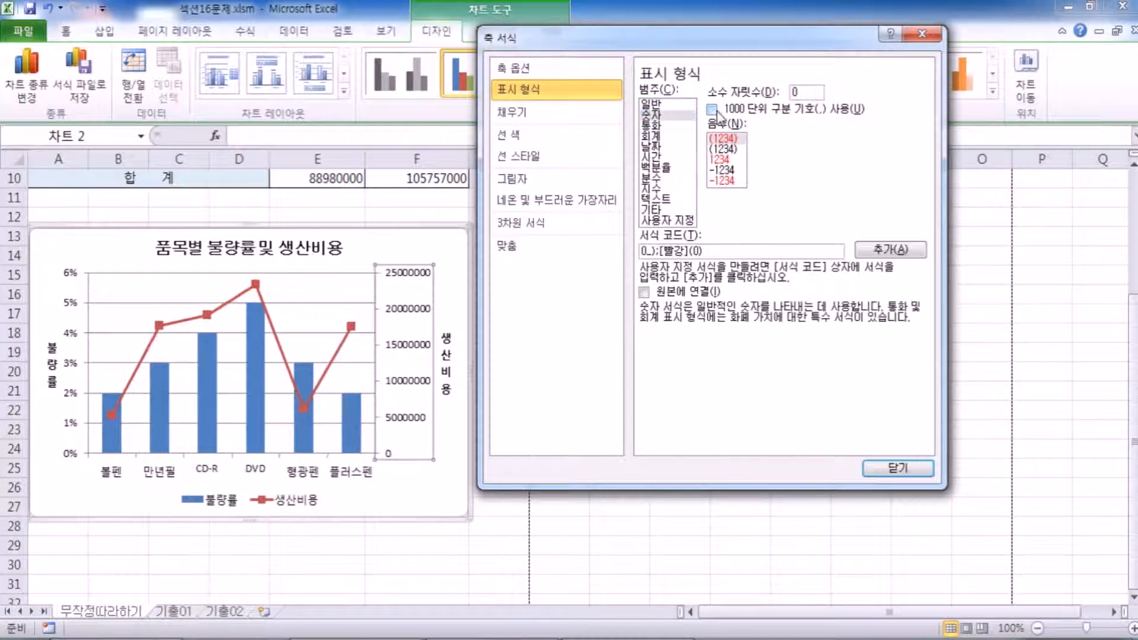
left_click(714, 112)
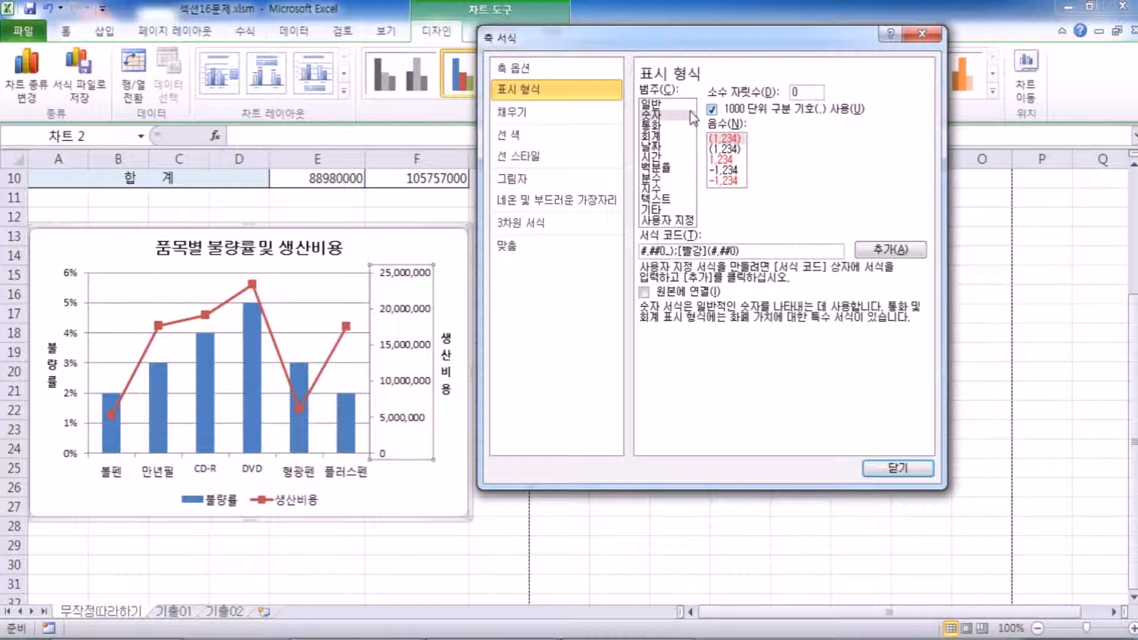
left_click(652, 105)
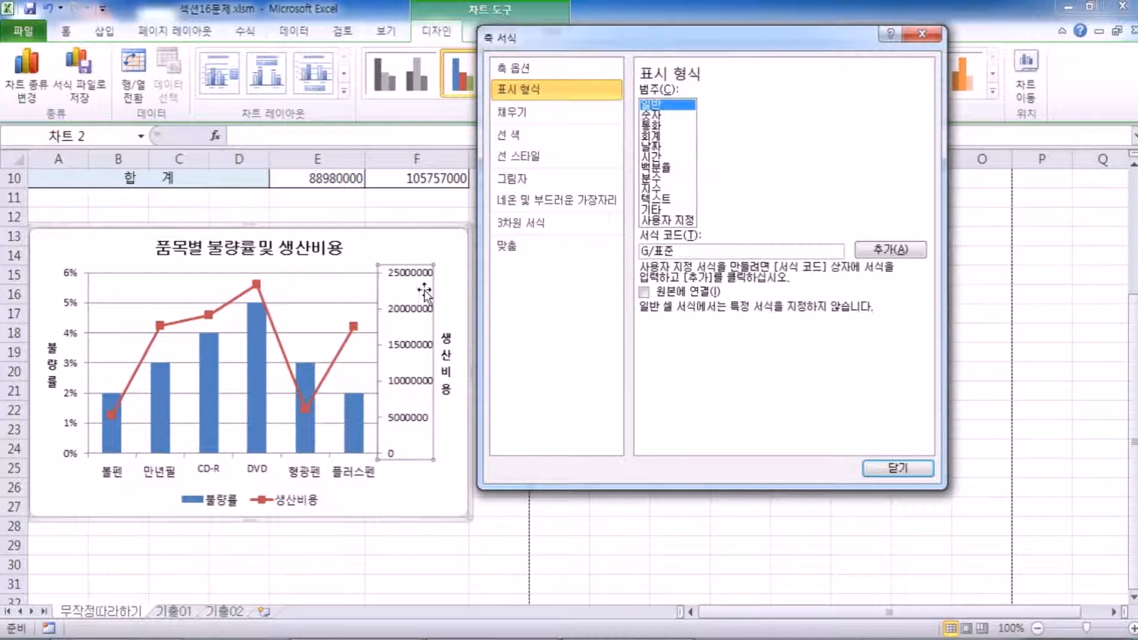
left_click(520, 70)
left_click(520, 94)
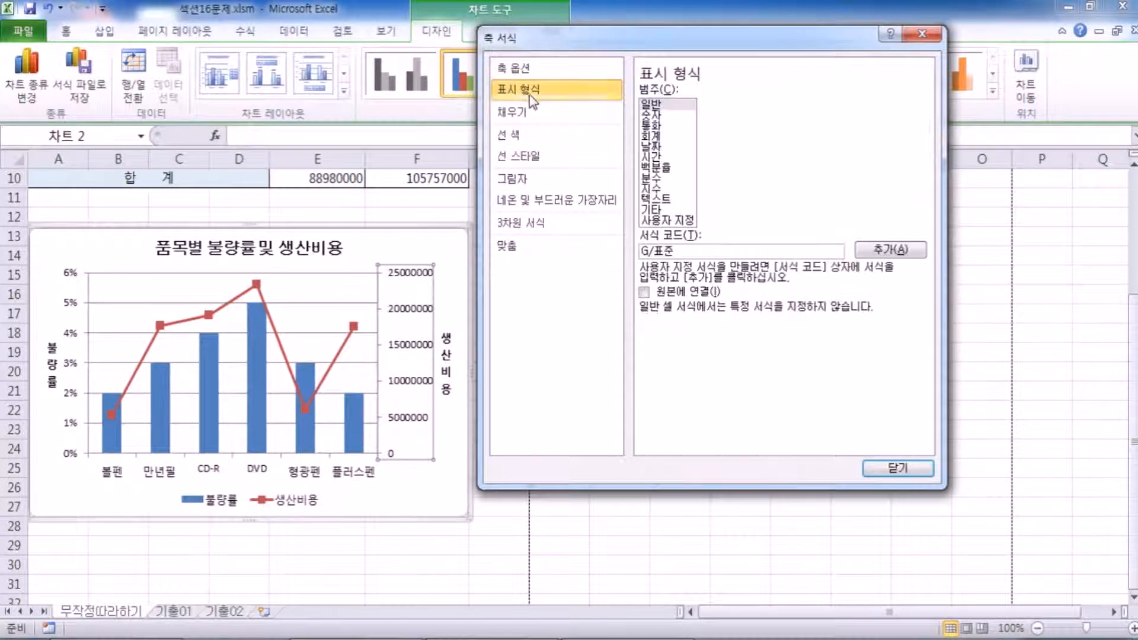
left_click(651, 114)
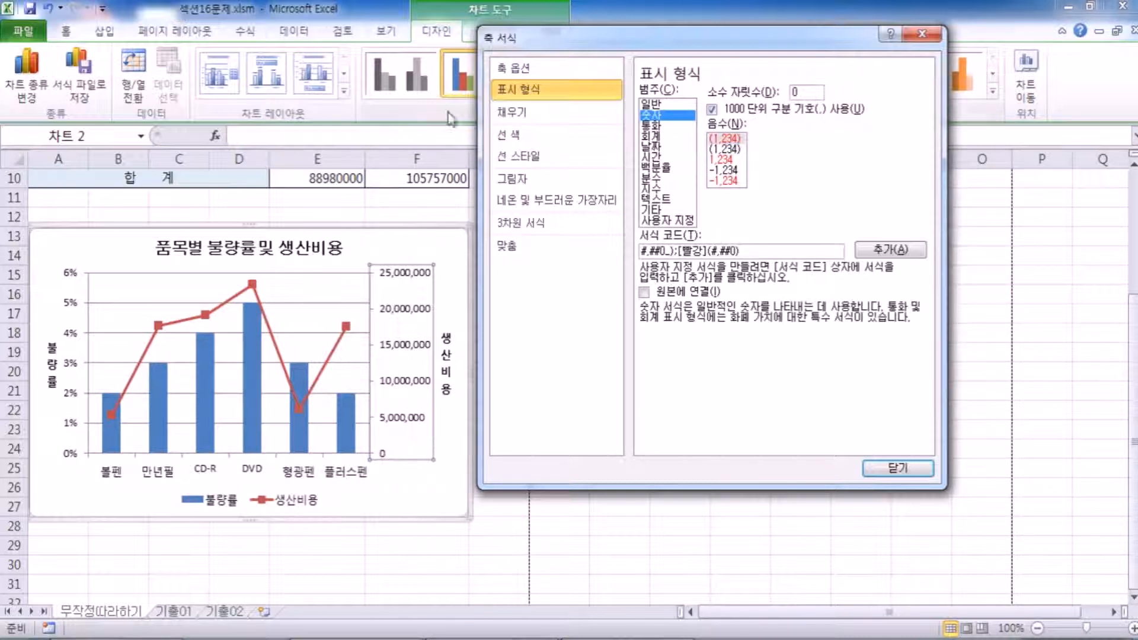
Set the secondary value axis maximum (최대값) to a fixed 30000000.
left_click(513, 71)
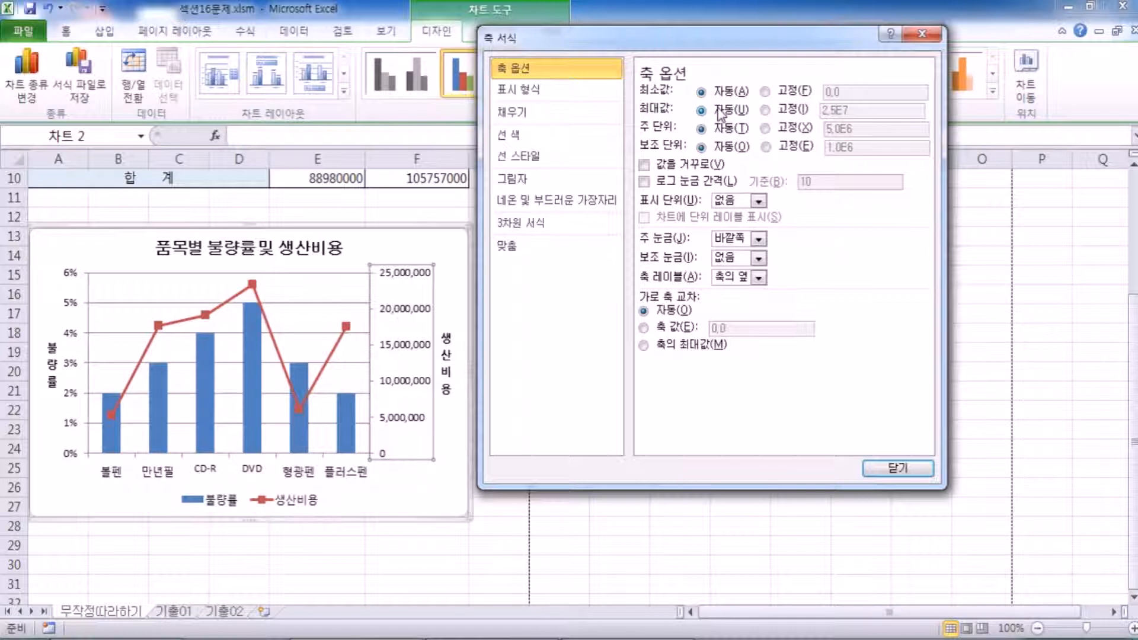
left_click(765, 110)
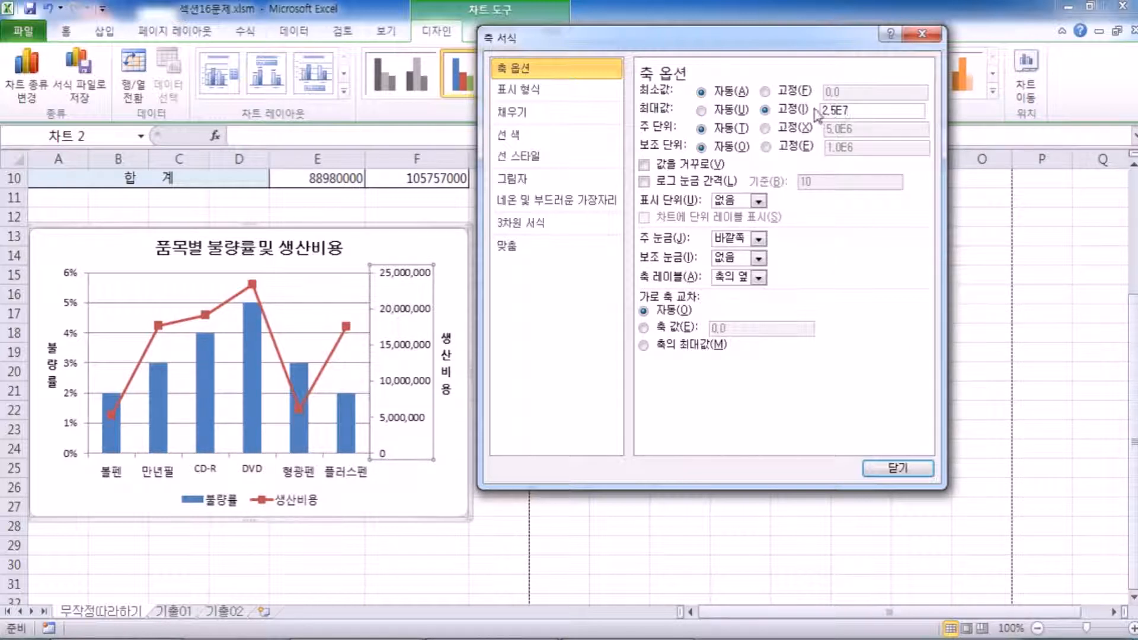
key("BackSpace")
key("BackSpace")
key("BackSpace")
key("BackSpace")
key("BackSpace")
Set the secondary value axis major unit (주 단위) to a fixed 10000000 and close the axis formatting.
left_click(765, 128)
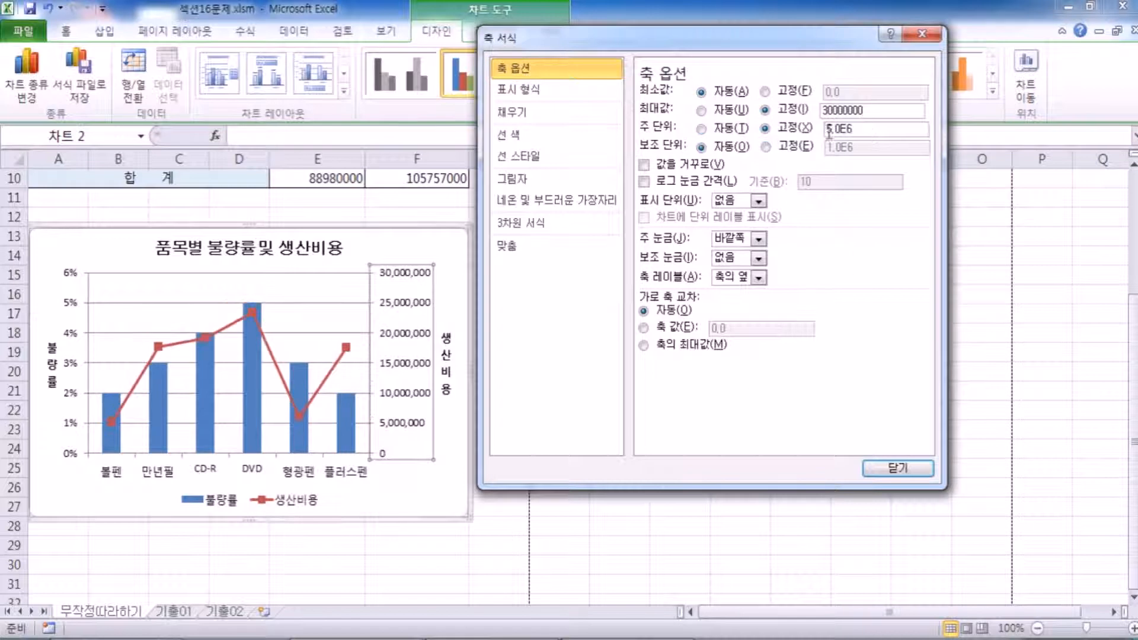
left_click(872, 135)
key("BackSpace")
key("BackSpace")
key("BackSpace")
key("Return")
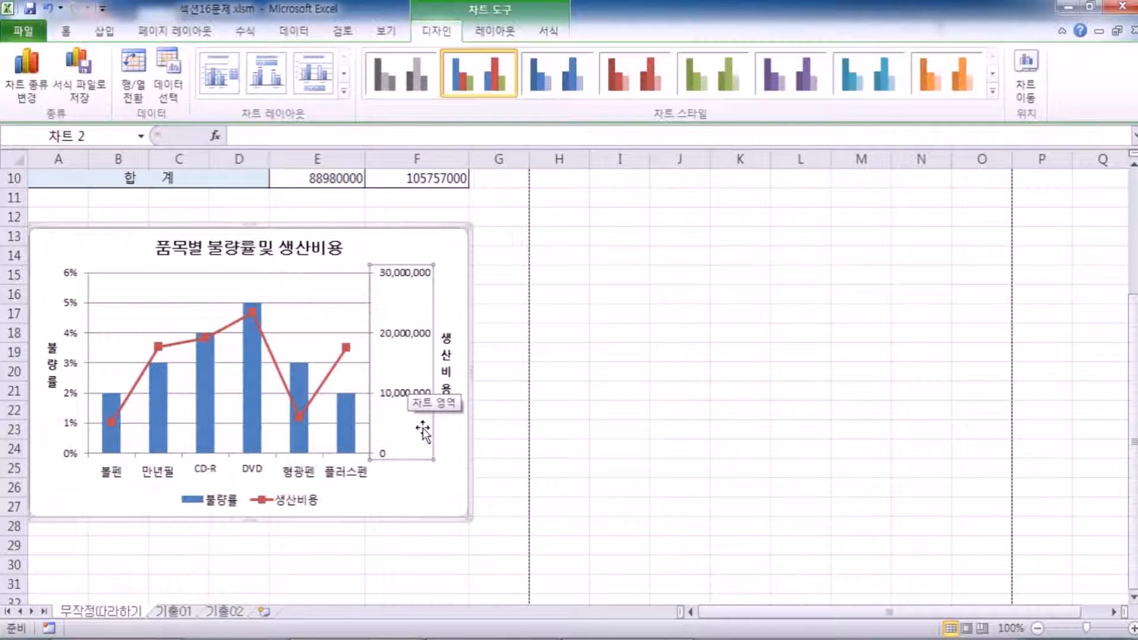
Reset the secondary value axis maximum and major unit to automatic (자동).
double_click(408, 335)
left_click(701, 110)
left_click(701, 129)
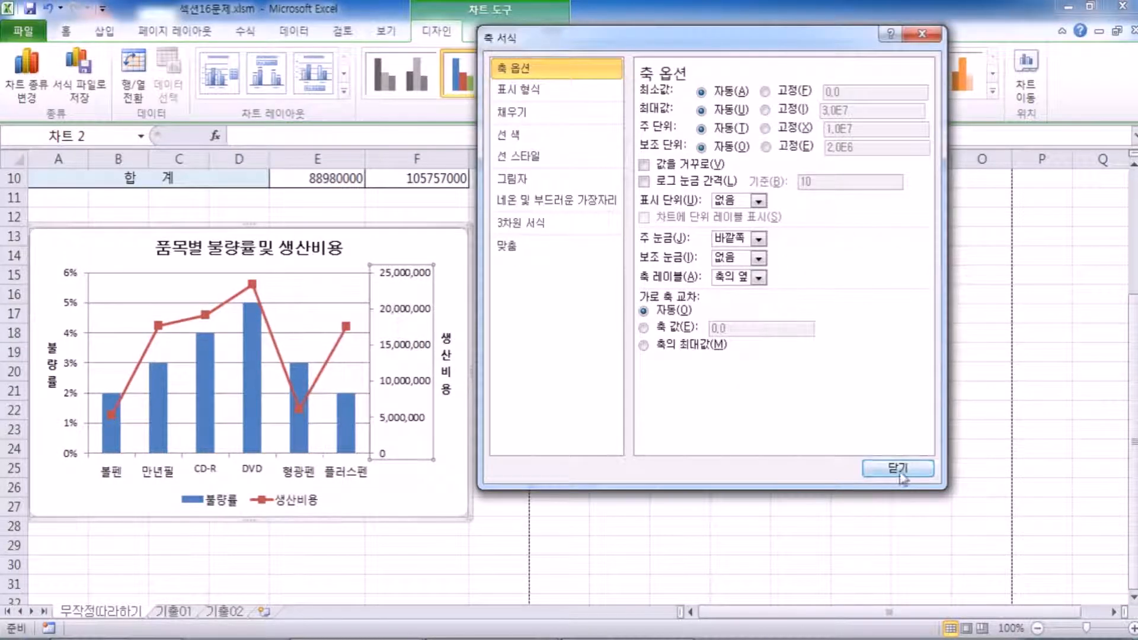
left_click(898, 469)
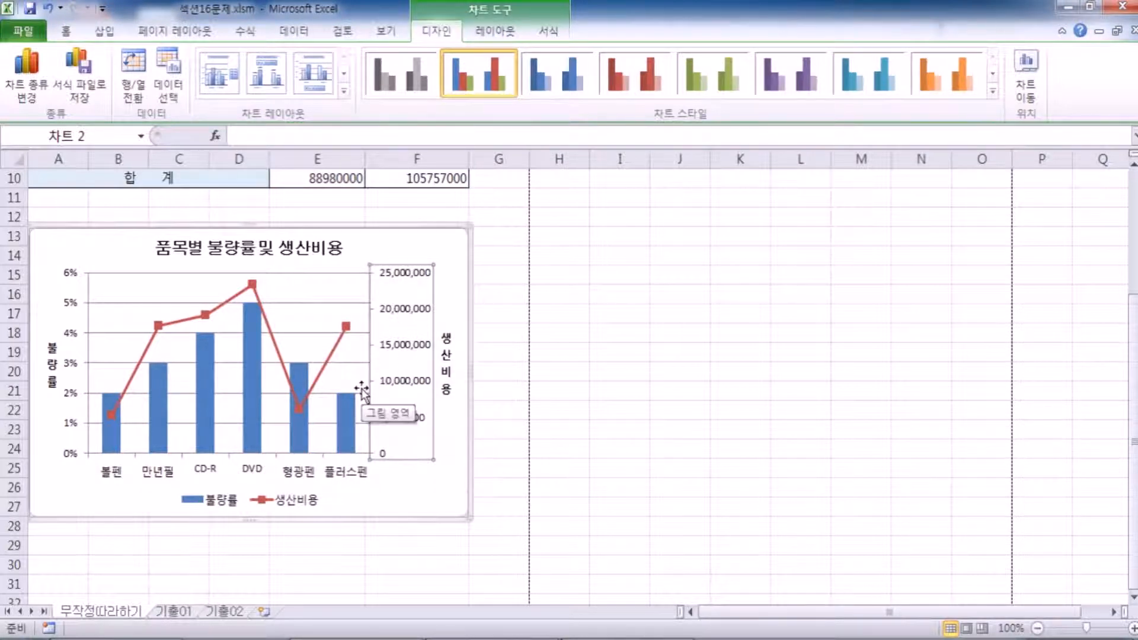
Reopen the secondary value axis options and try fixed maximum values of 50000000 and 20000000.
double_click(398, 354)
left_click_drag(716, 47, 730, 118)
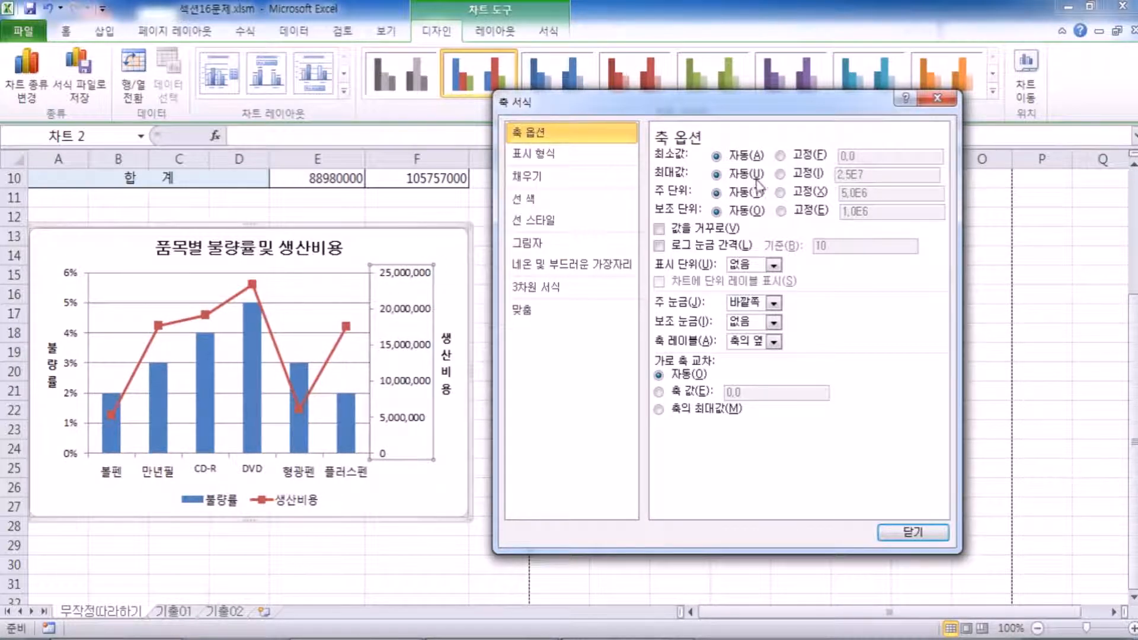
left_click(781, 175)
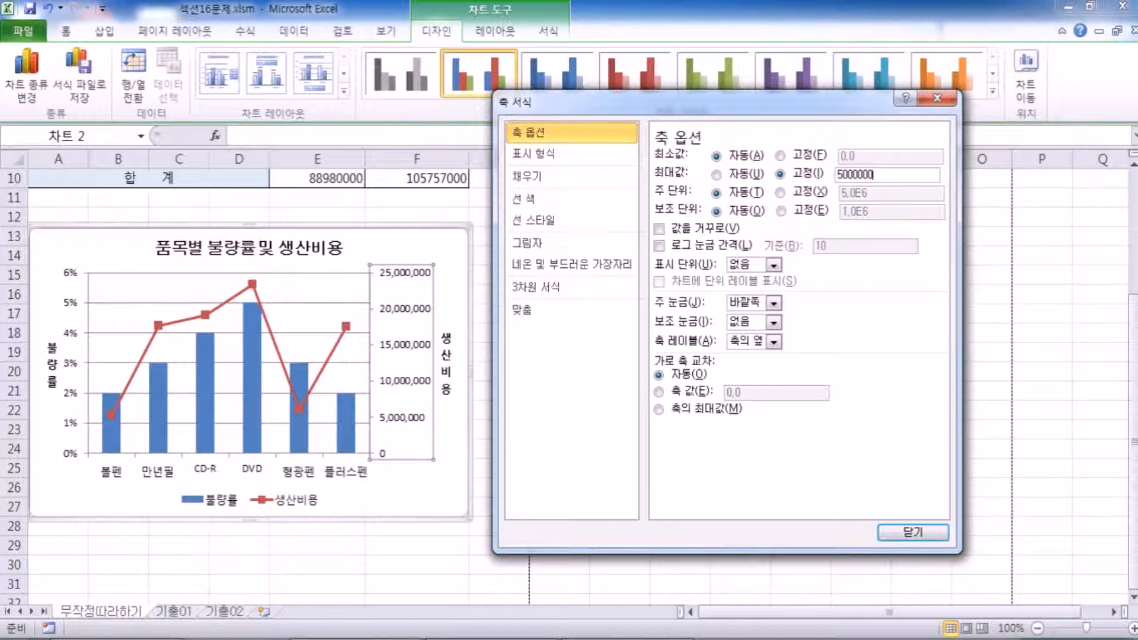
left_click(780, 192)
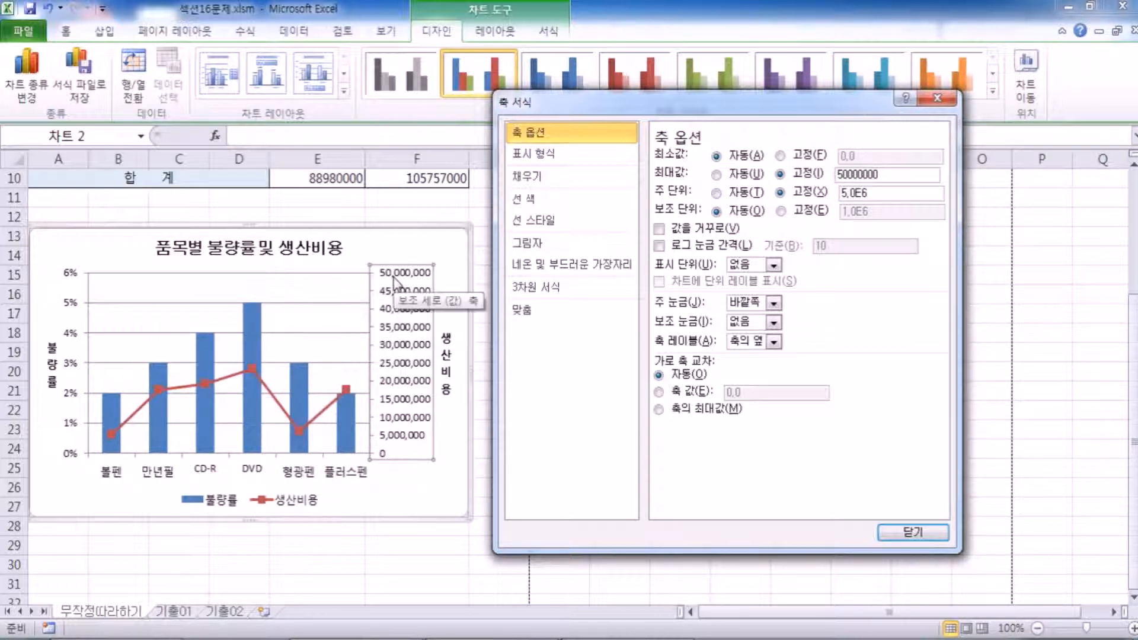
key("BackSpace")
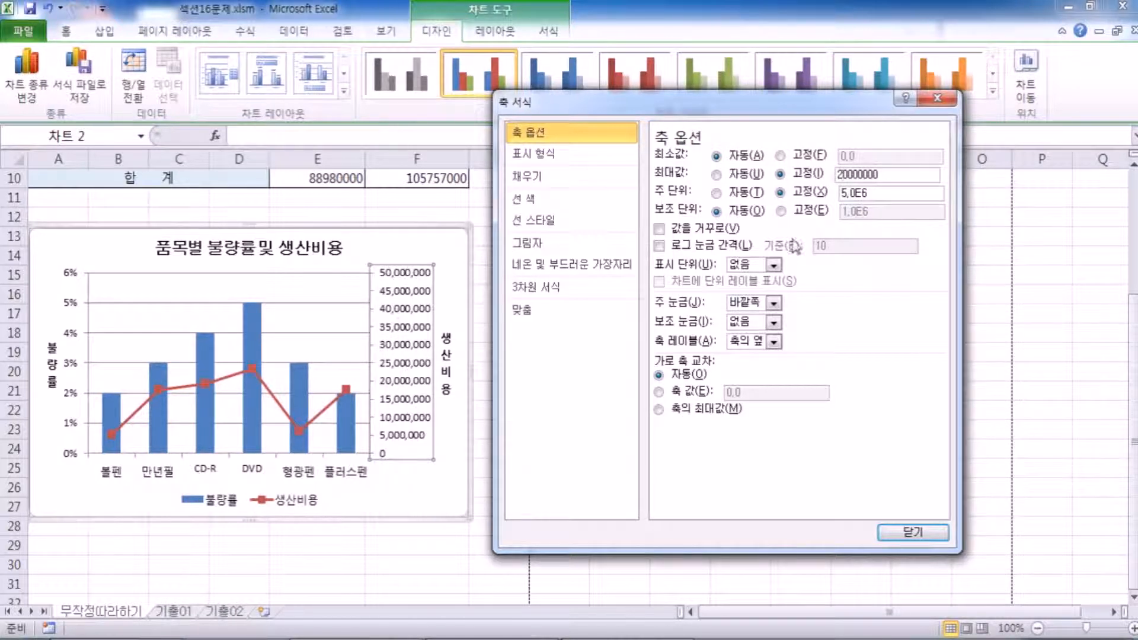
left_click(780, 193)
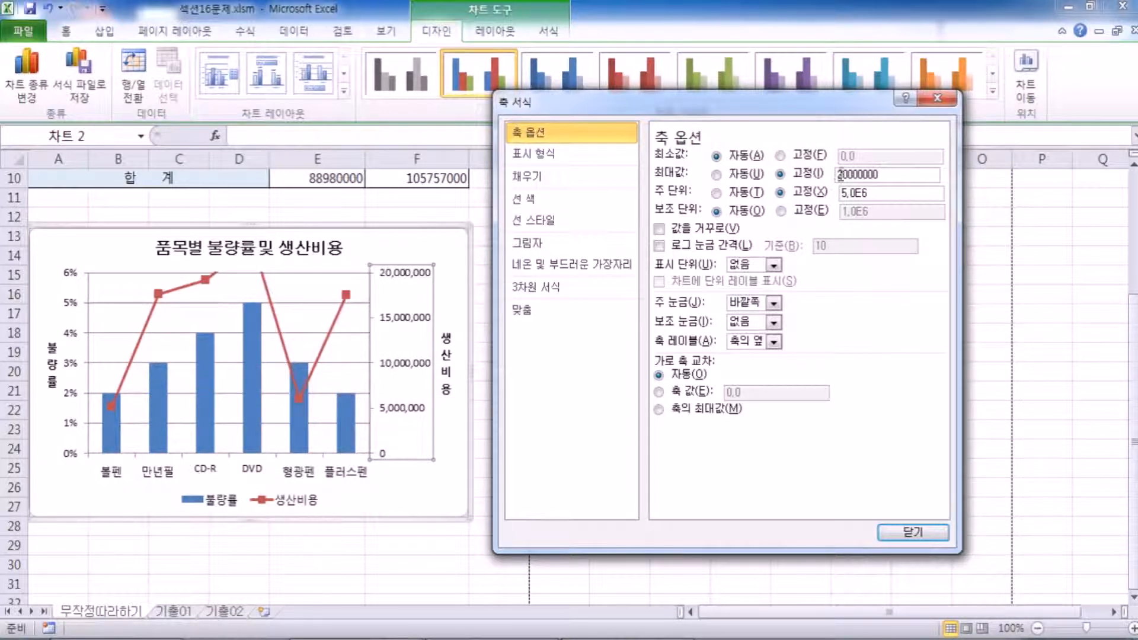
Change the fixed maximum of the secondary value axis to 30000000, with the major unit on automatic.
key("BackSpace")
type("3")
left_click(791, 196)
left_click(722, 194)
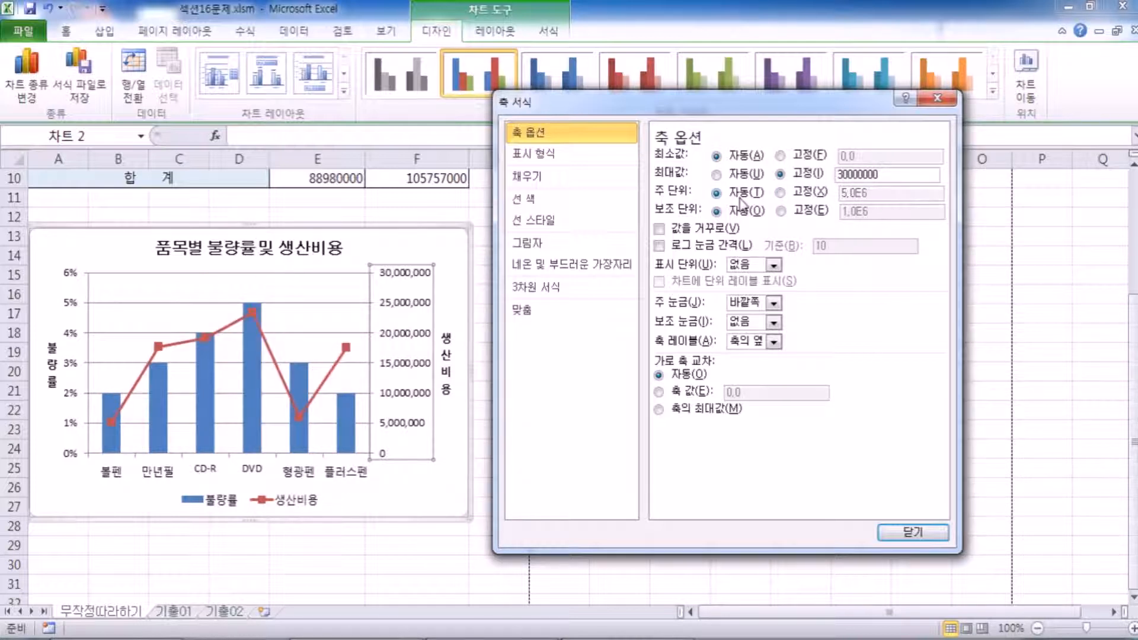
Fix the major unit (주 단위) of the secondary value axis at 10000000.
left_click(781, 192)
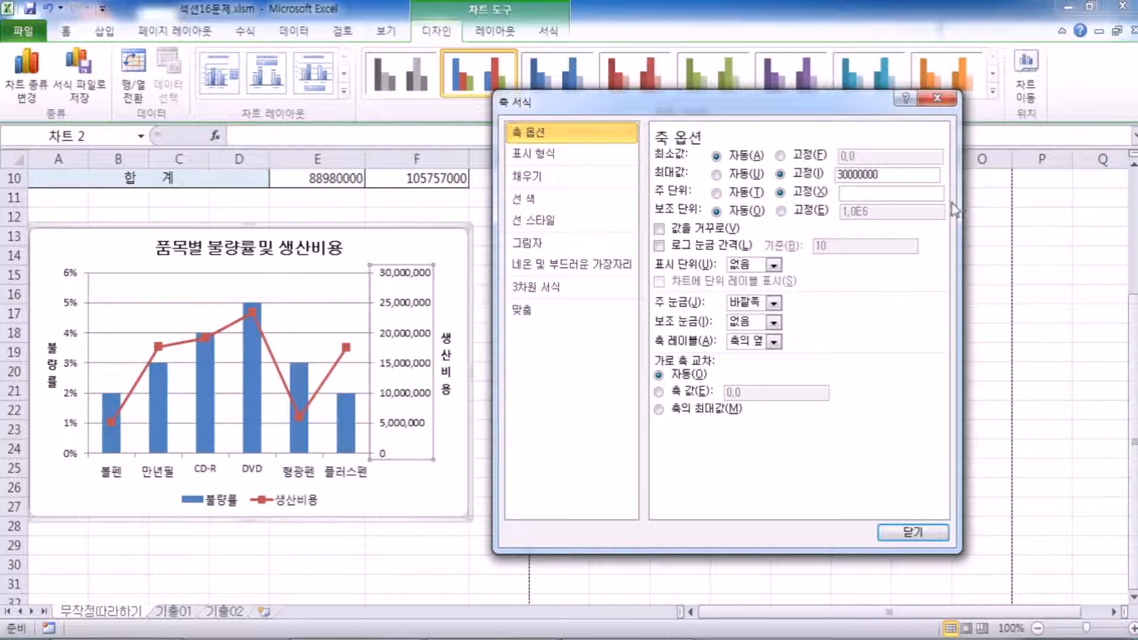
left_click(745, 194)
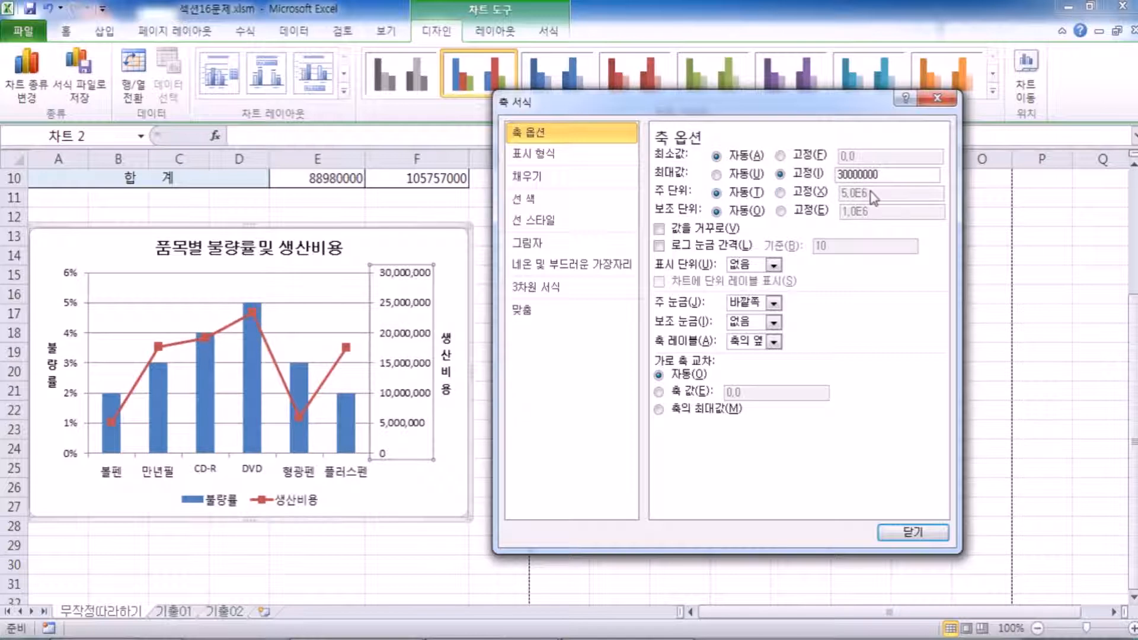
left_click(780, 193)
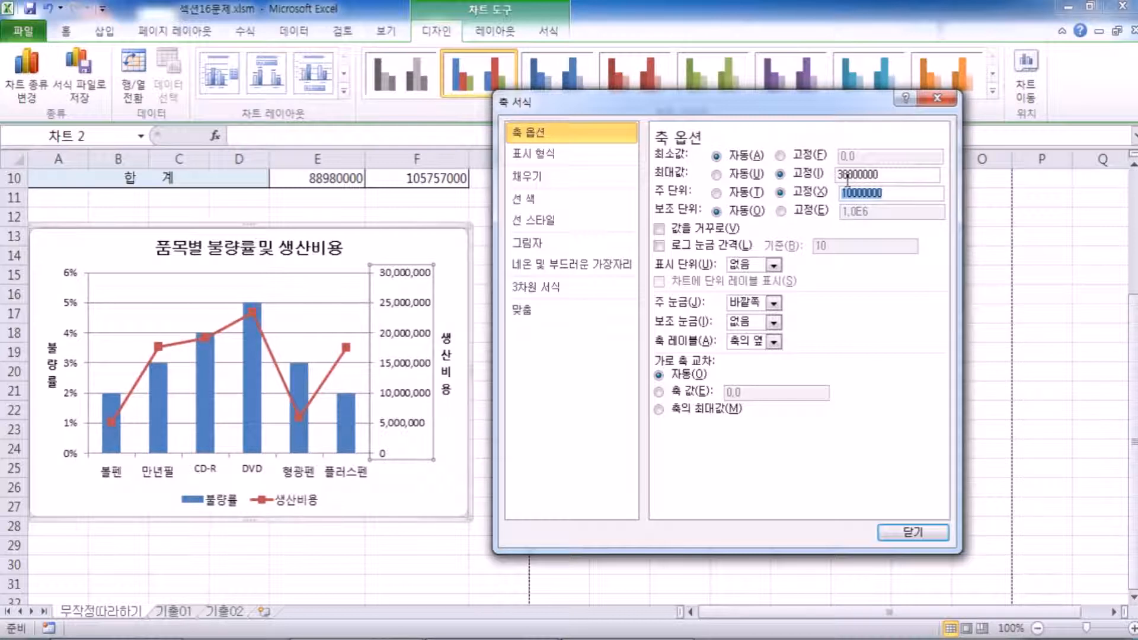
left_click(887, 176)
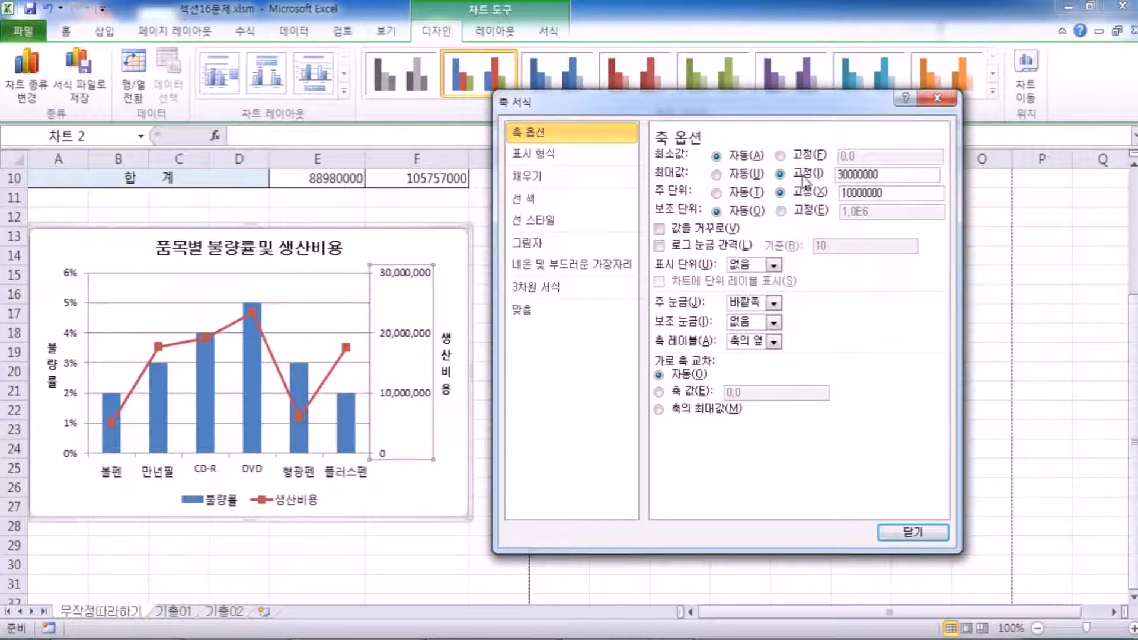
left_click(733, 196)
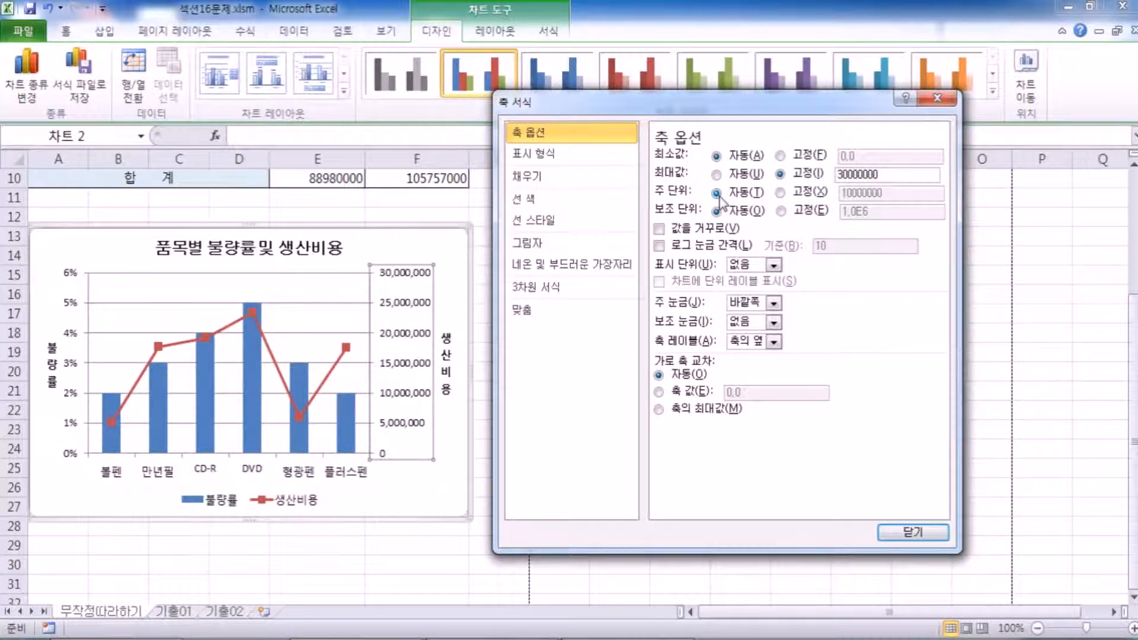
left_click(806, 195)
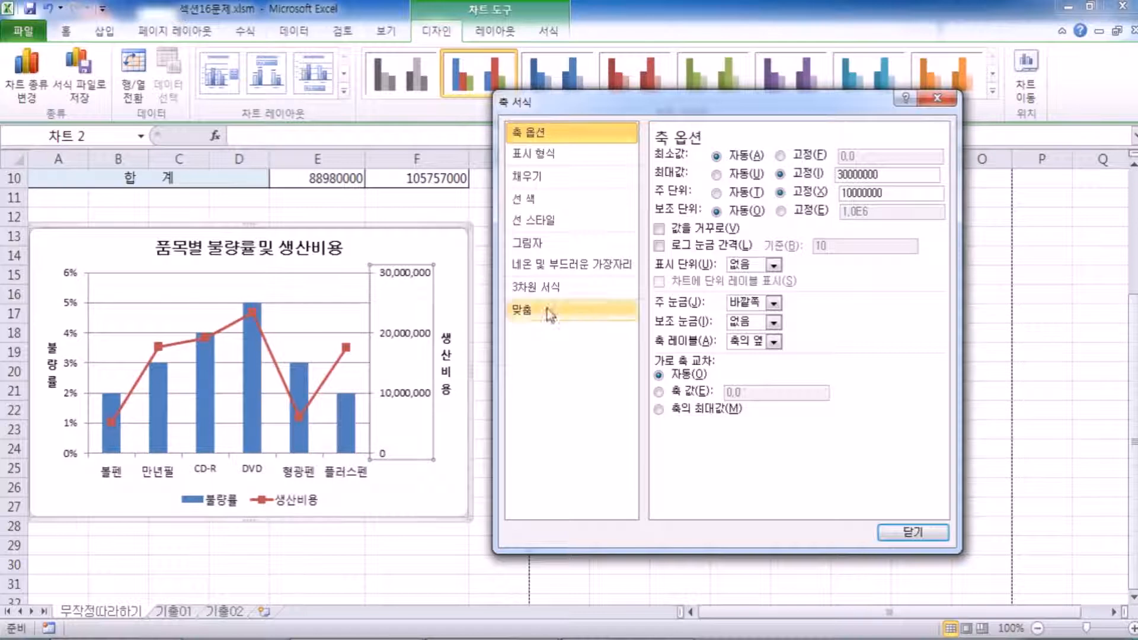
View the formatting options of the legend, the chart title and the chart area in turn.
left_click(282, 505)
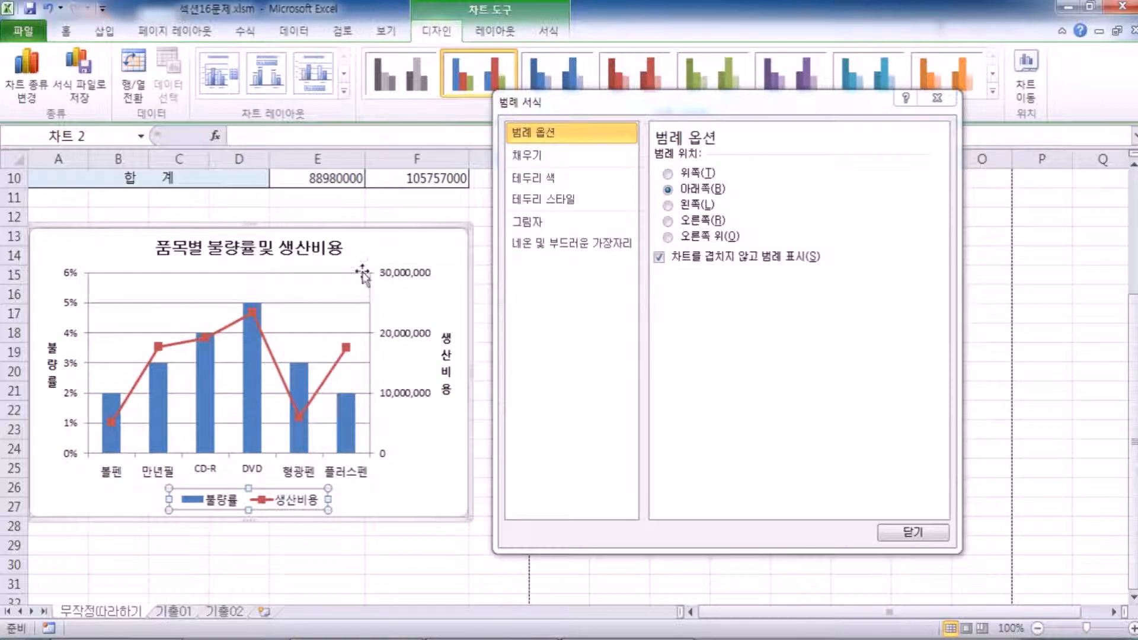
left_click(340, 251)
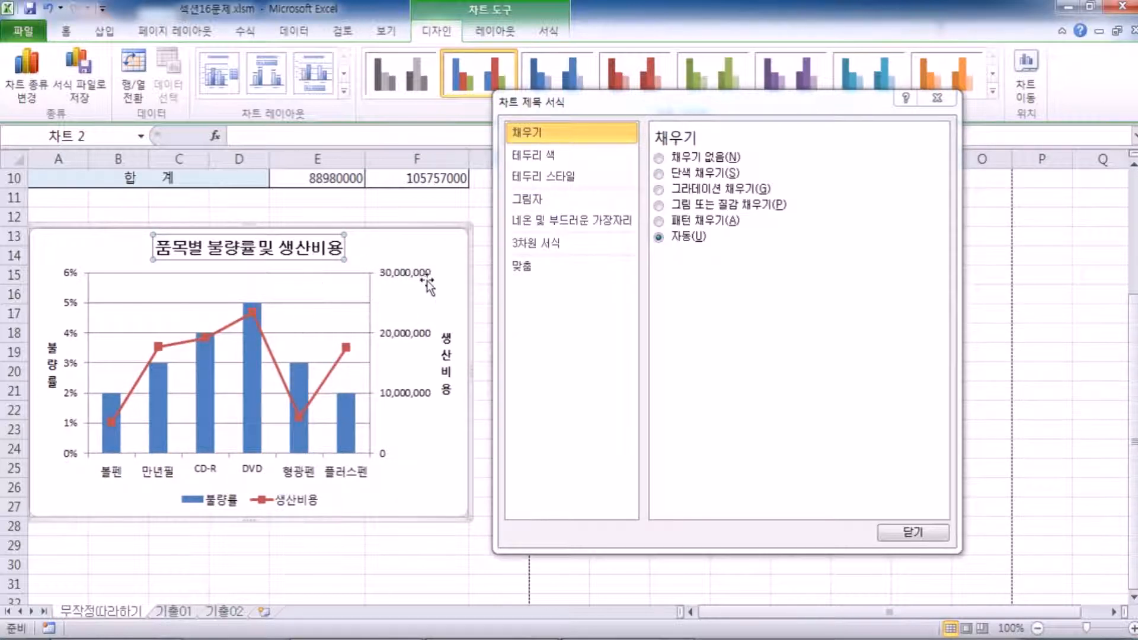
left_click(445, 251)
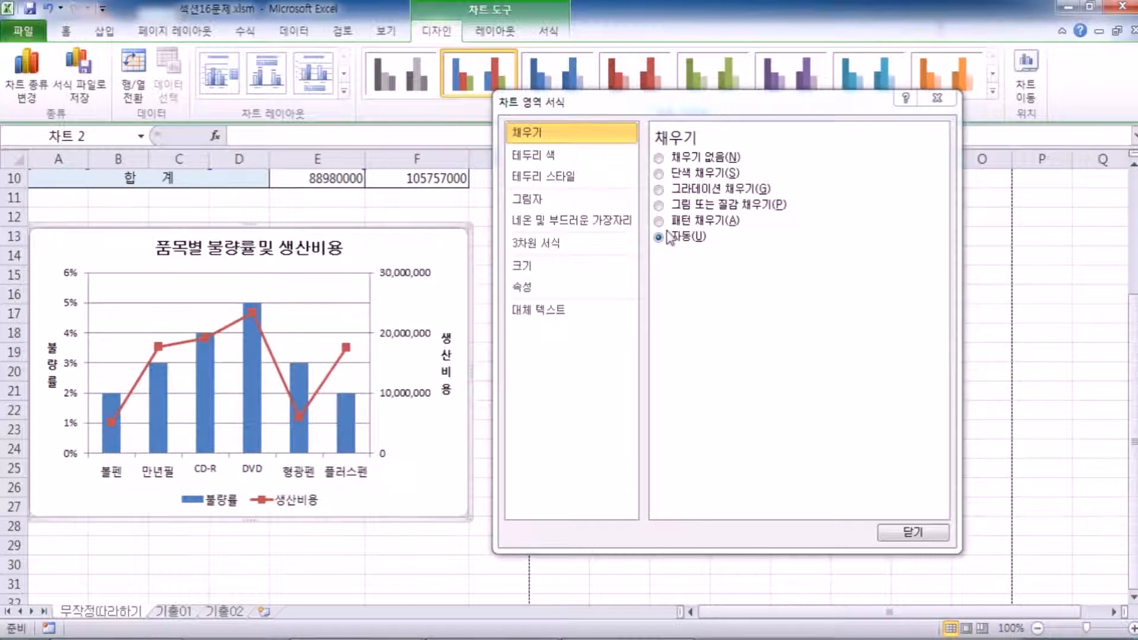
Place the legend on the right side (오른쪽) of the chart and close its formatting options.
left_click(289, 500)
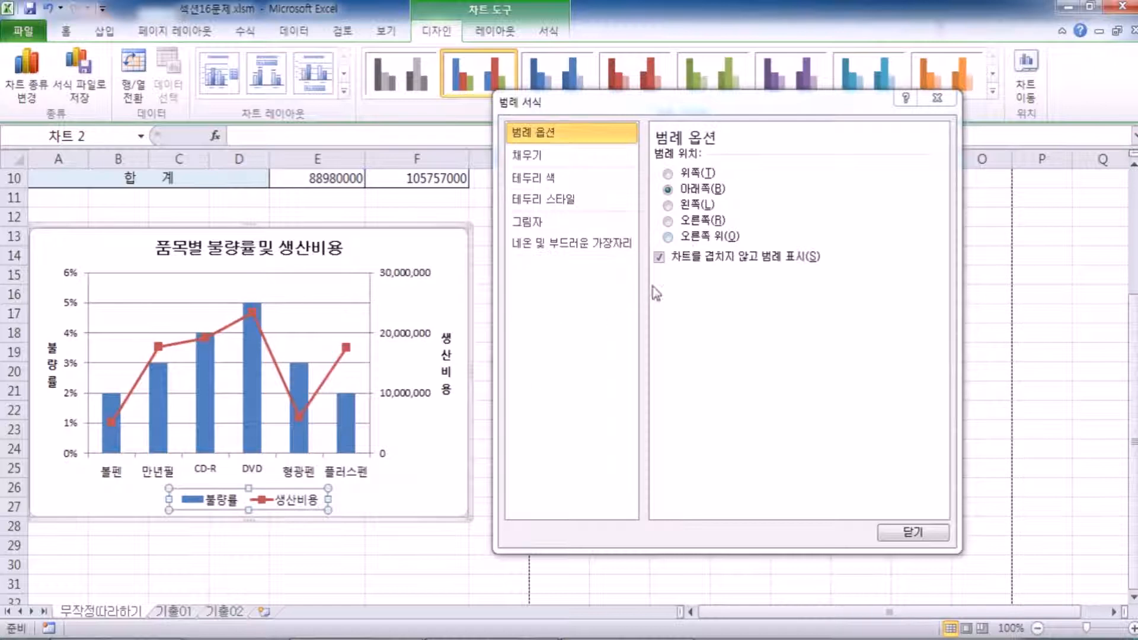
left_click(687, 223)
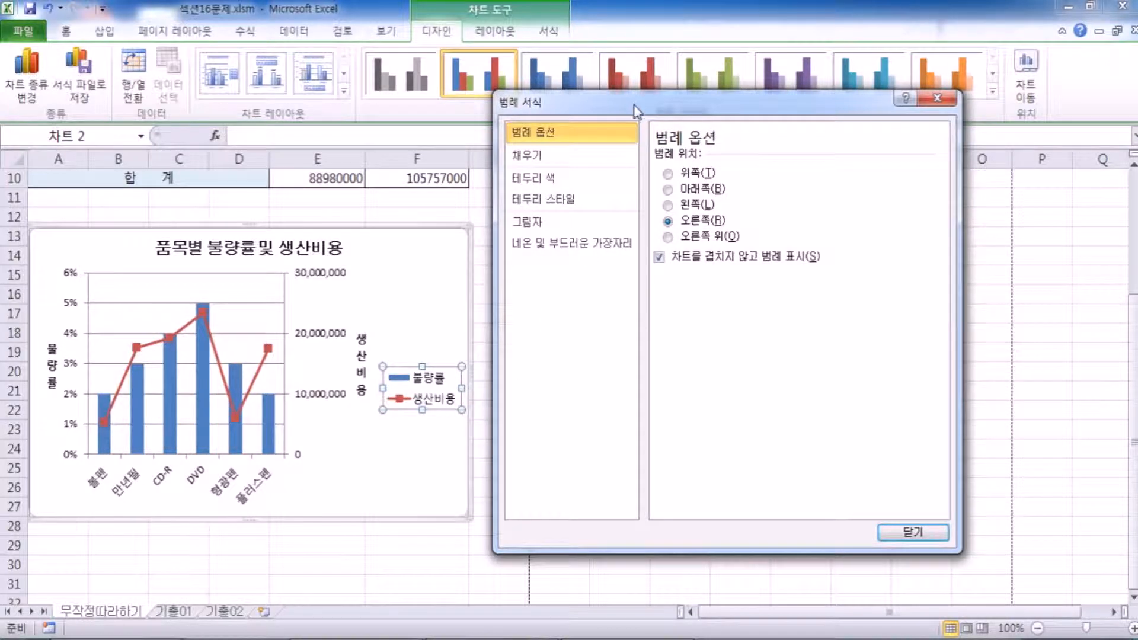
left_click_drag(636, 109, 709, 26)
left_click(770, 106)
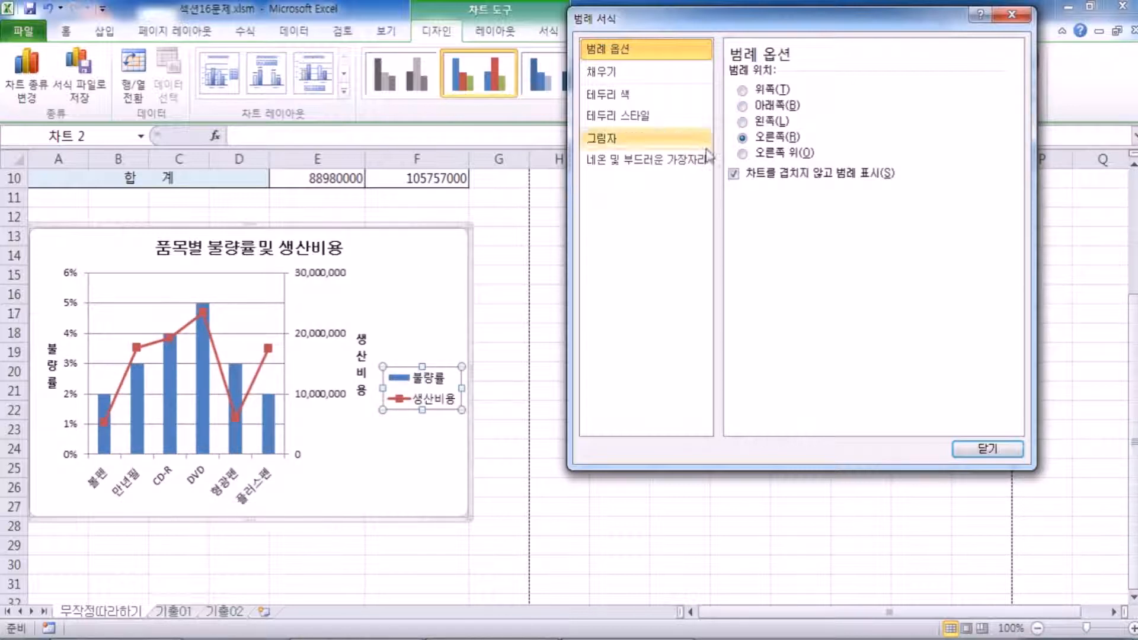
left_click(1011, 18)
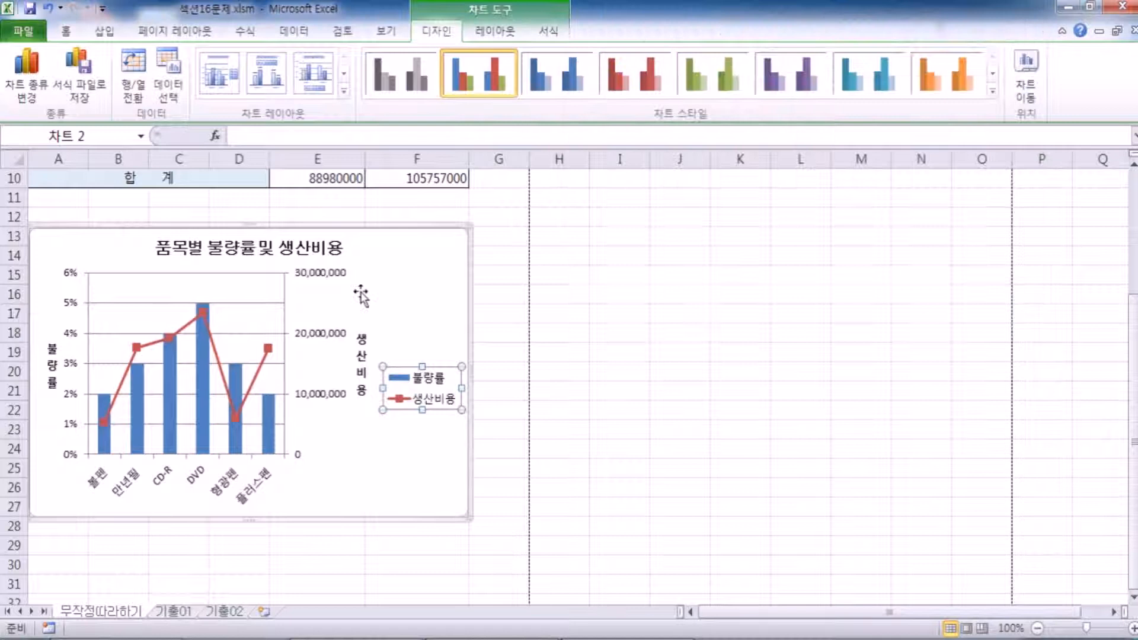
Place the legend at the bottom of the chart (아래쪽에 범례 표시) and check its position in the legend options.
left_click(500, 36)
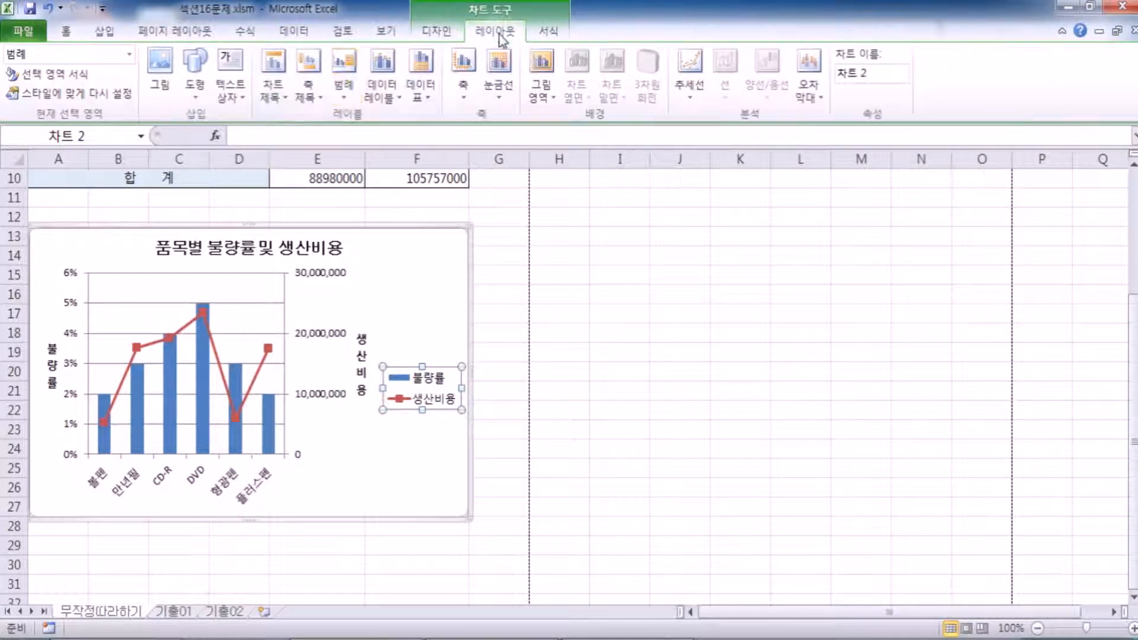
left_click(342, 99)
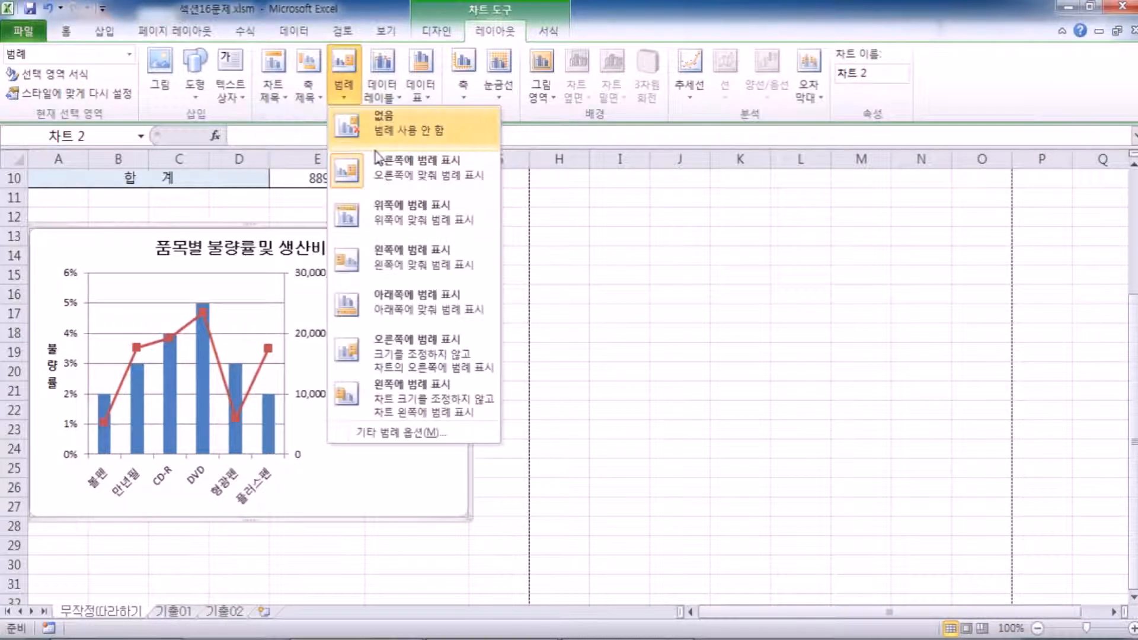
left_click(417, 320)
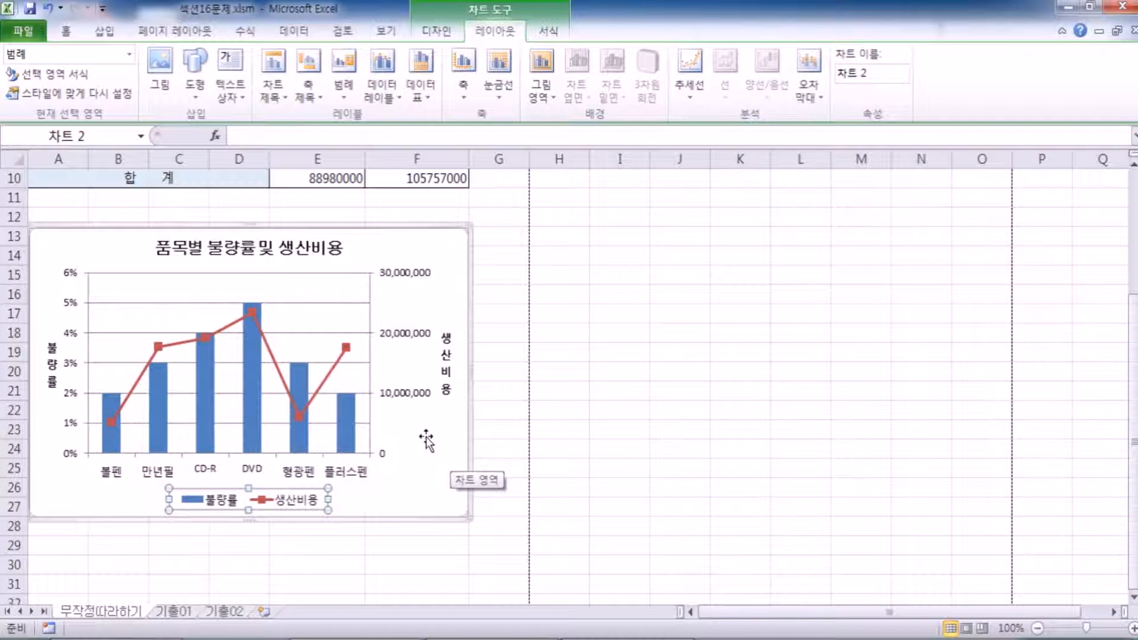
double_click(326, 488)
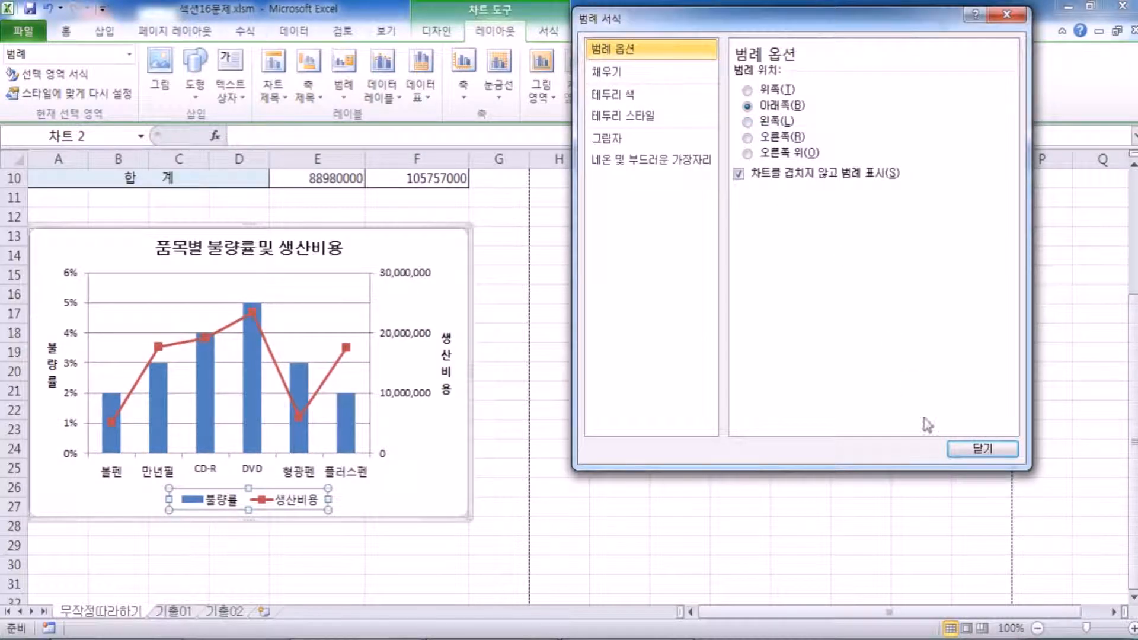
left_click(981, 450)
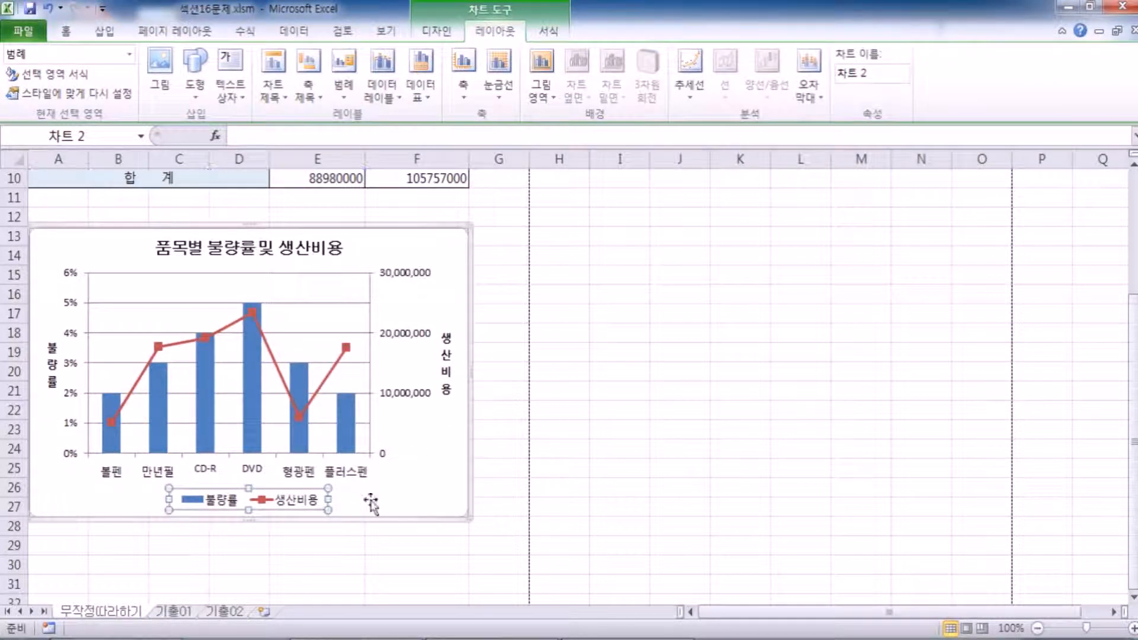
View the legend's position options, close them and select the chart area.
key("ctrl+1")
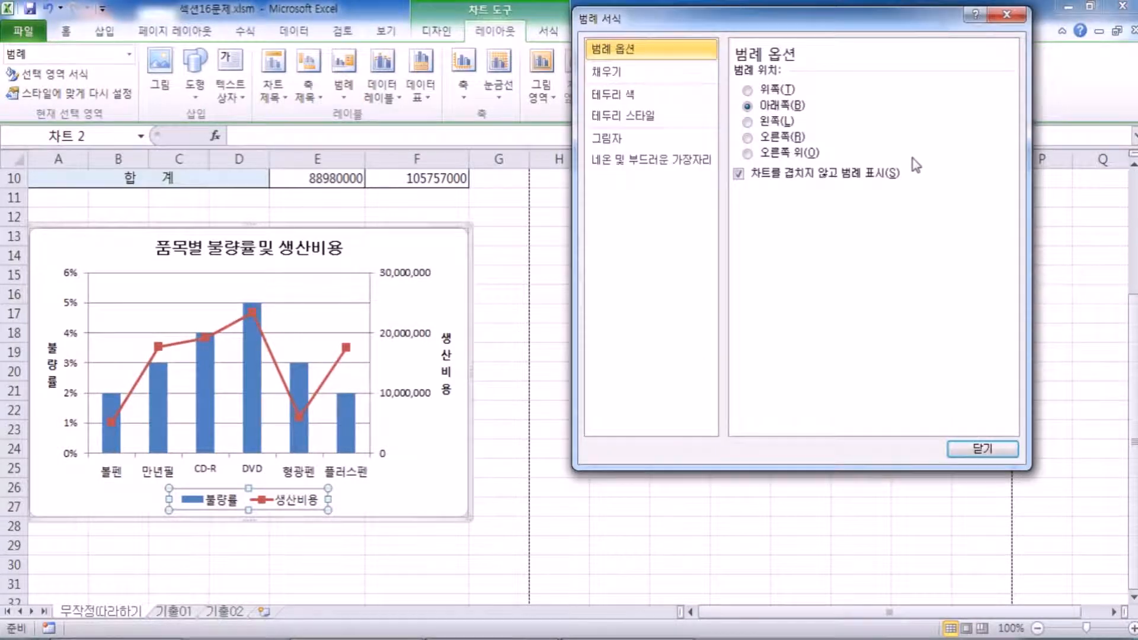
left_click(995, 448)
left_click(407, 474)
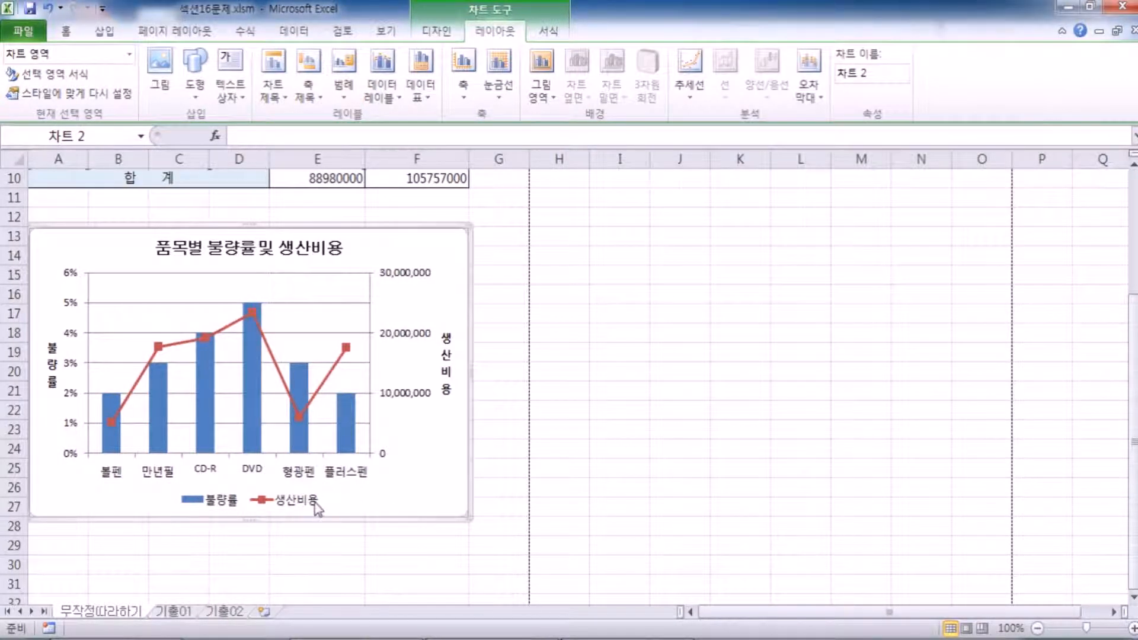
Move the whole chart slightly upward and undo the move.
left_click_drag(437, 236, 435, 229)
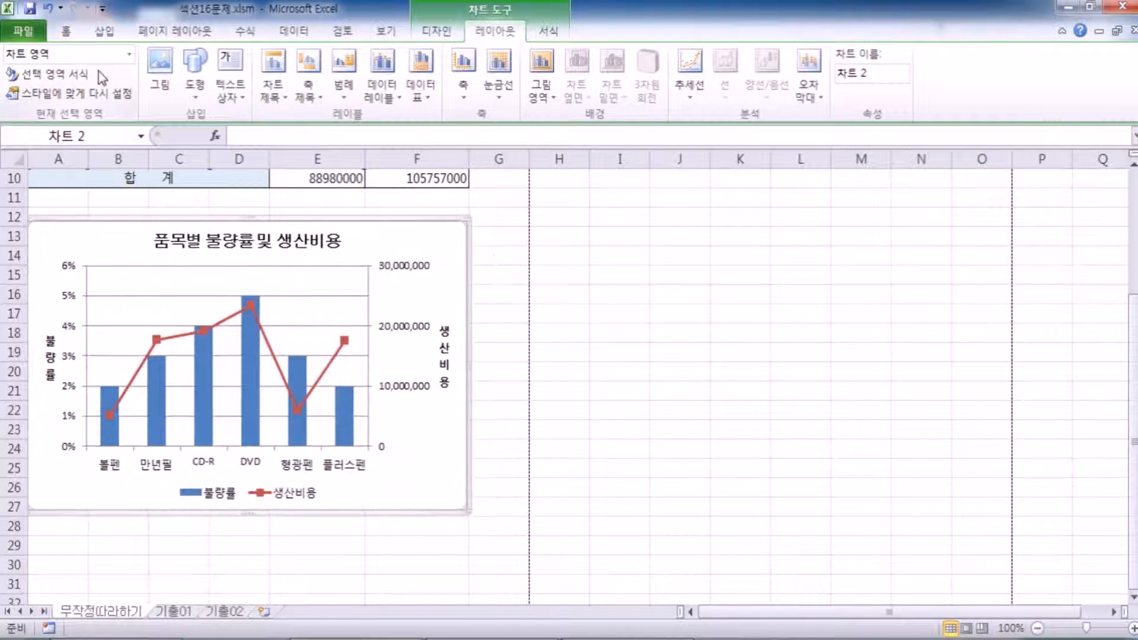
key("ctrl+z")
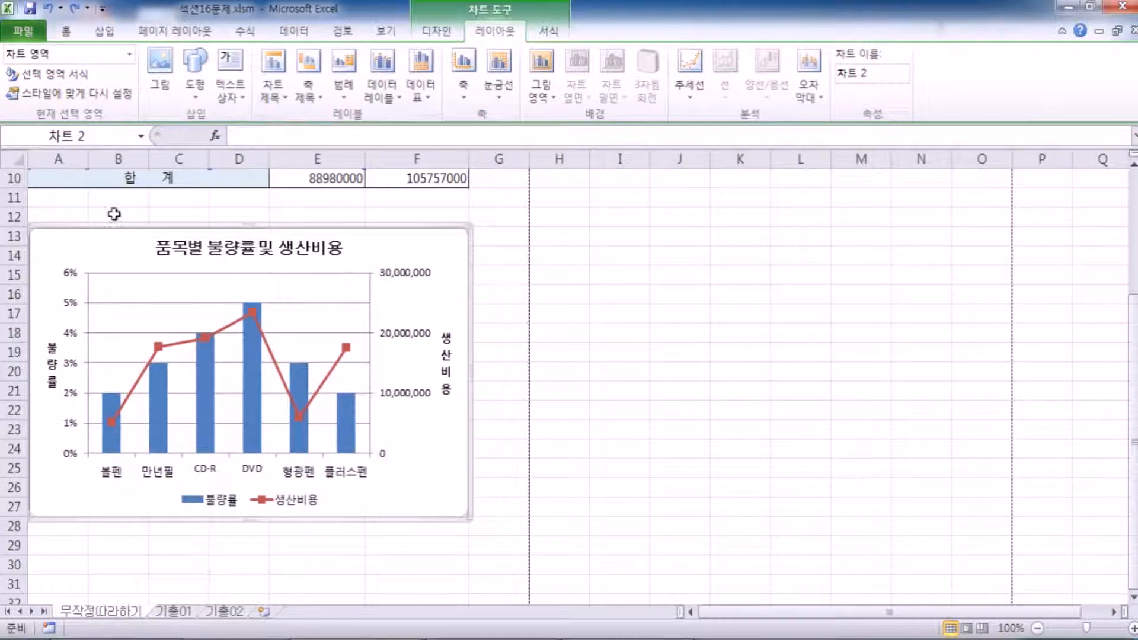
Select the chart title, the primary gridlines and the legend in turn, and view the legend's formatting options.
left_click(210, 249)
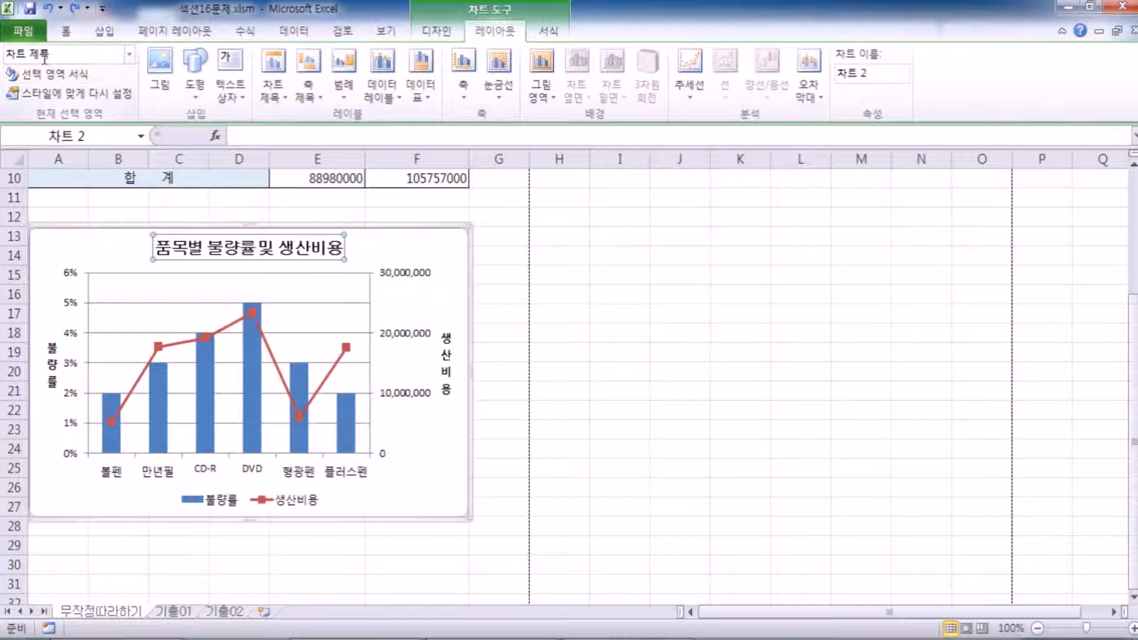
left_click(138, 303)
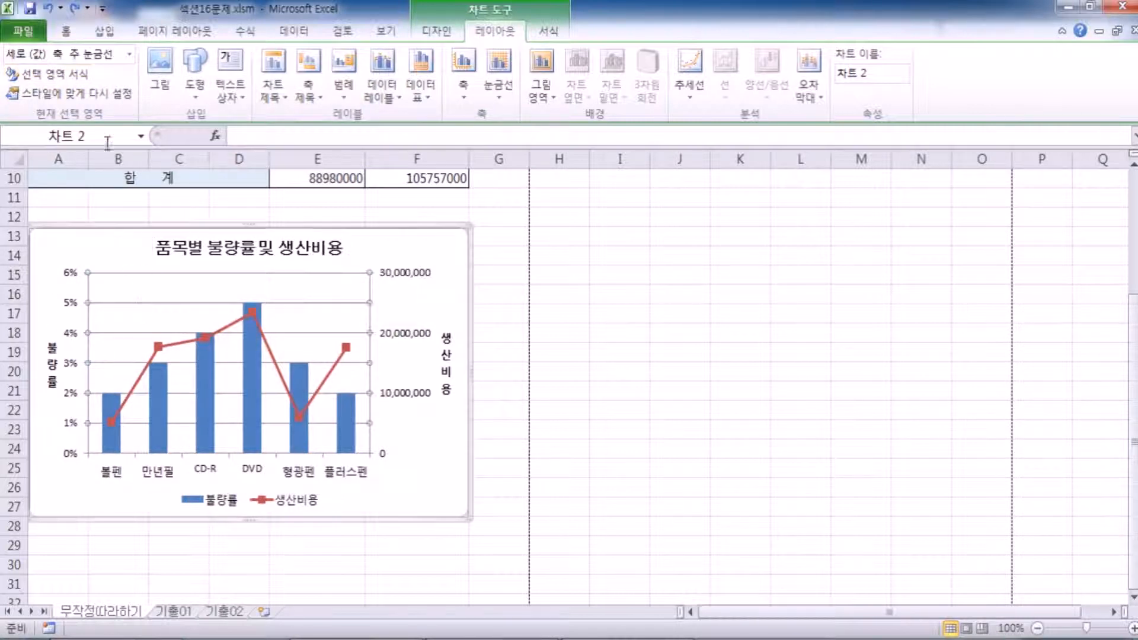
left_click(195, 503)
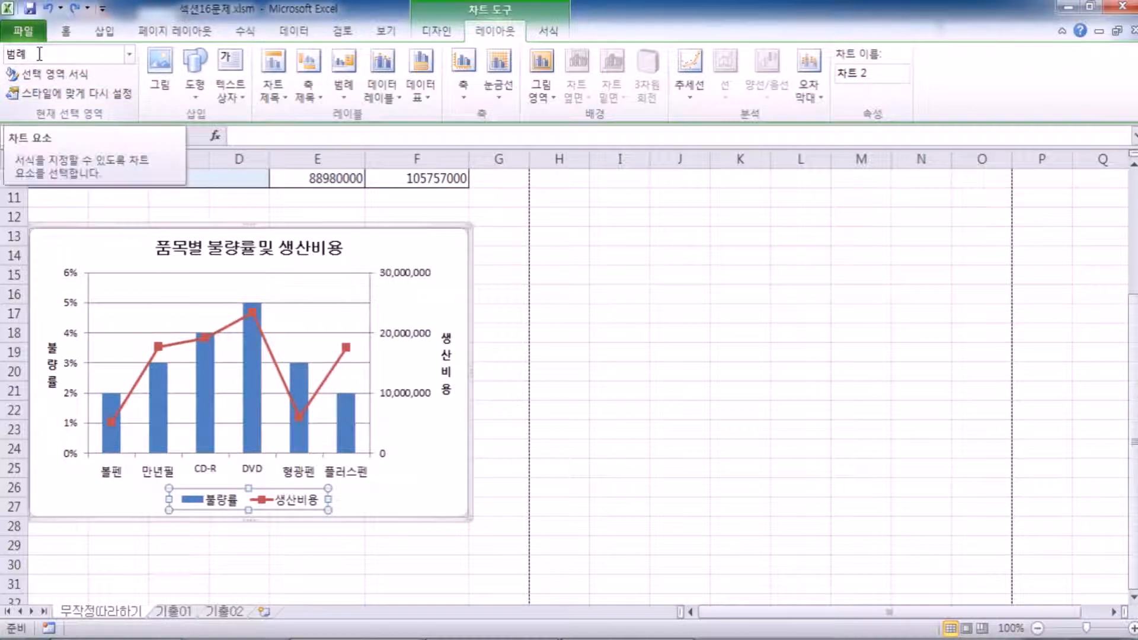
left_click(82, 76)
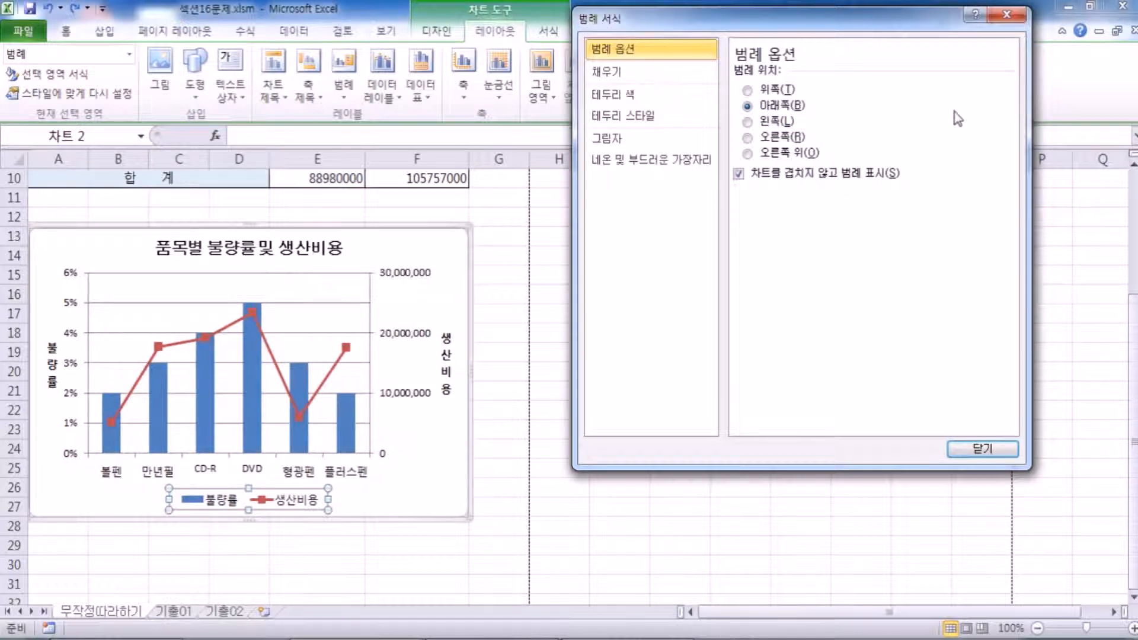
left_click(1006, 14)
Open the formatting options directly from the legend in two different ways and close them each time.
scroll(255, 392, "down", 2)
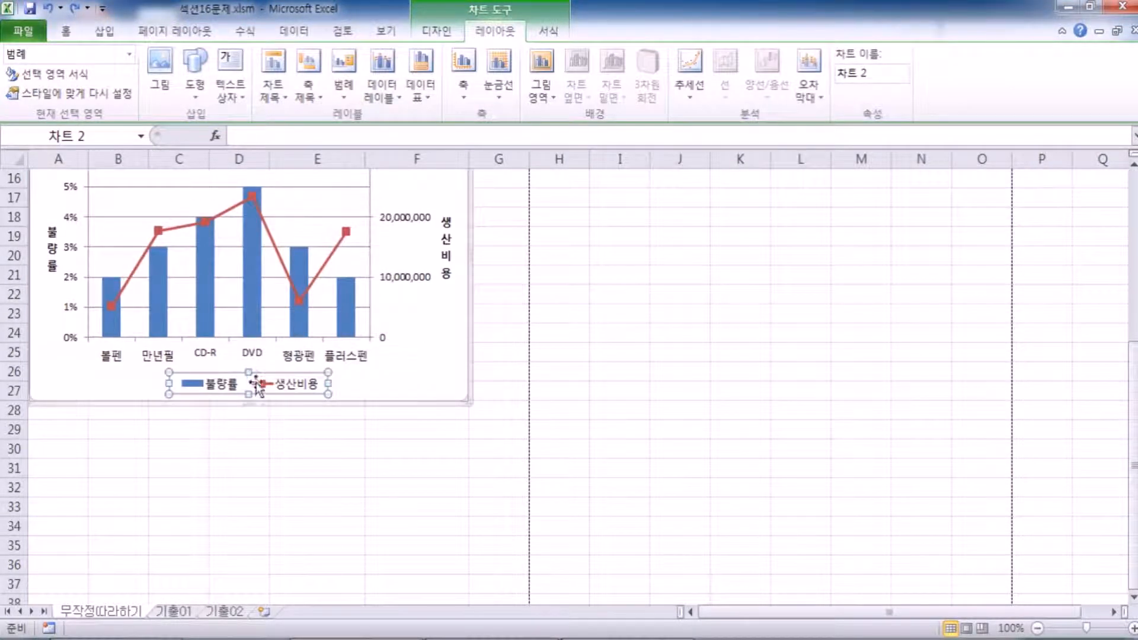
right_click(256, 388)
left_click(380, 523)
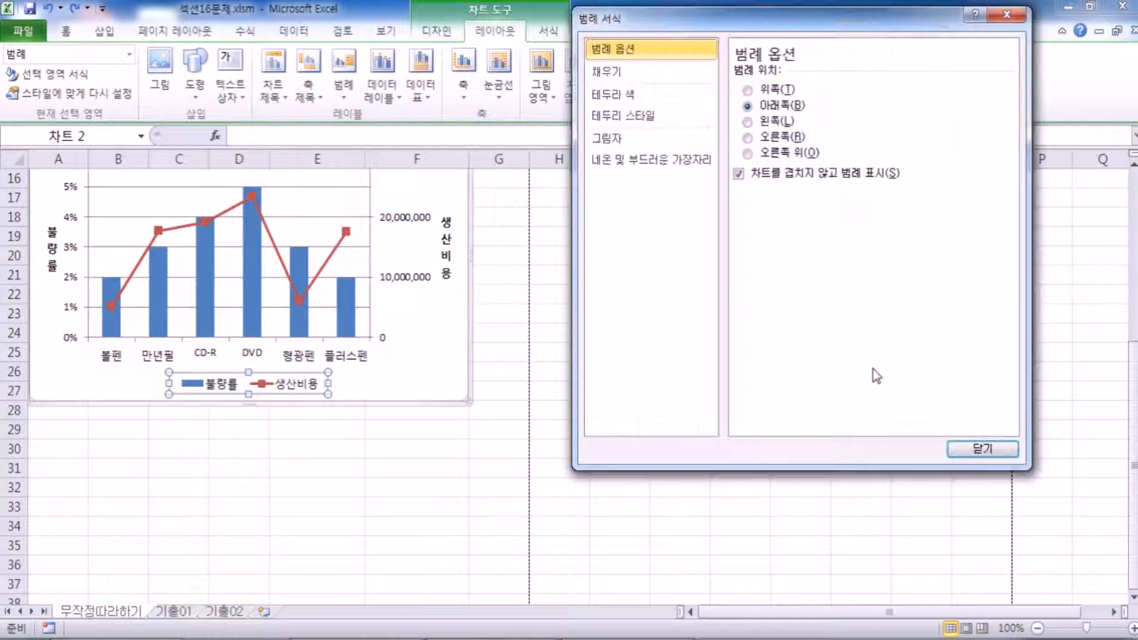
left_click(1006, 14)
left_click(384, 386)
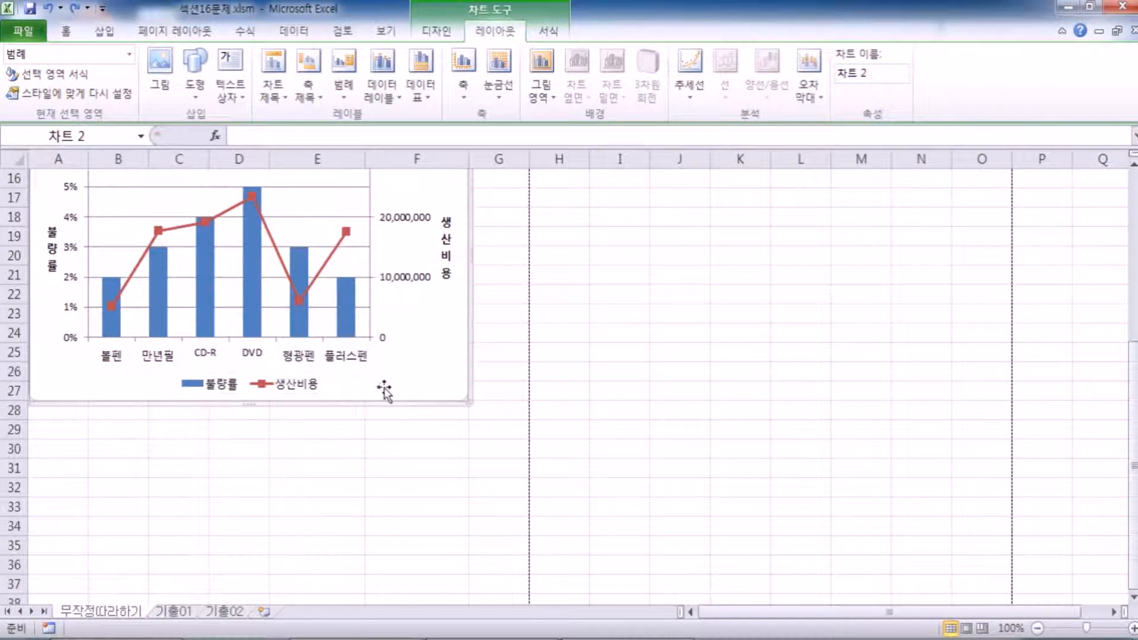
double_click(320, 385)
left_click(1006, 14)
Try to set the compound type (겹선 종류) of the legend's border to 단순형.
double_click(341, 386)
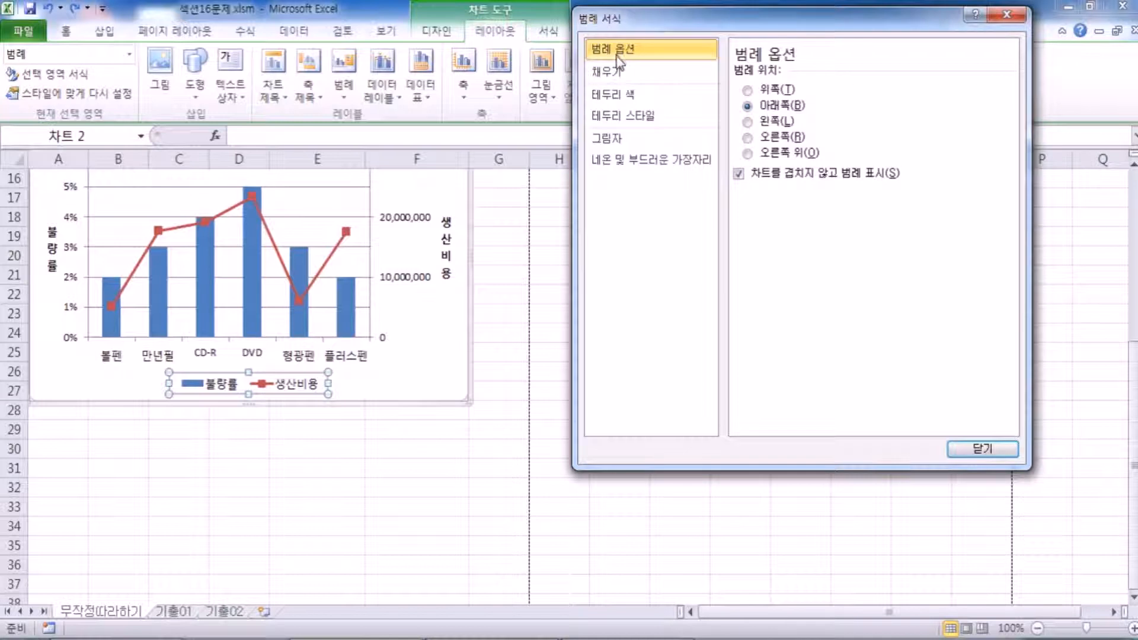
left_click(609, 97)
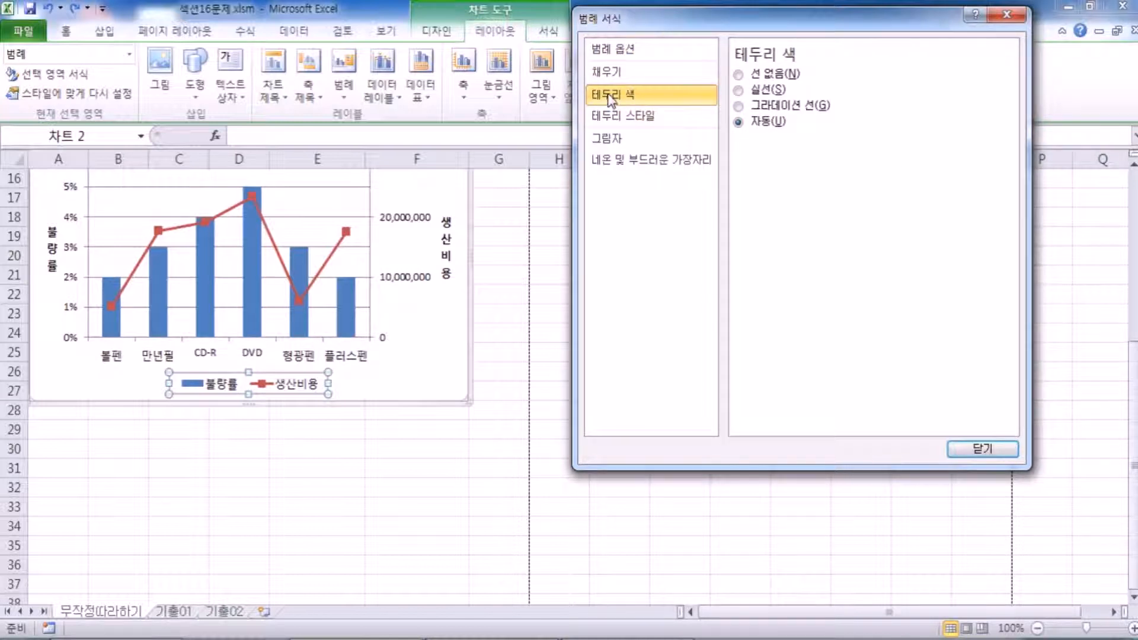
left_click(606, 116)
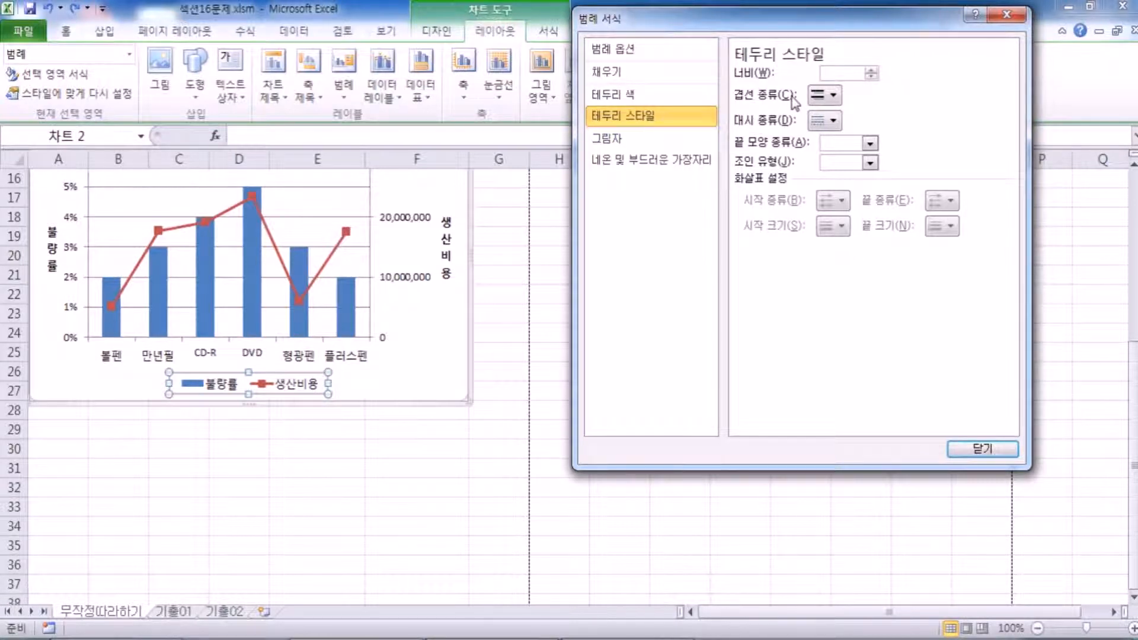
left_click(831, 96)
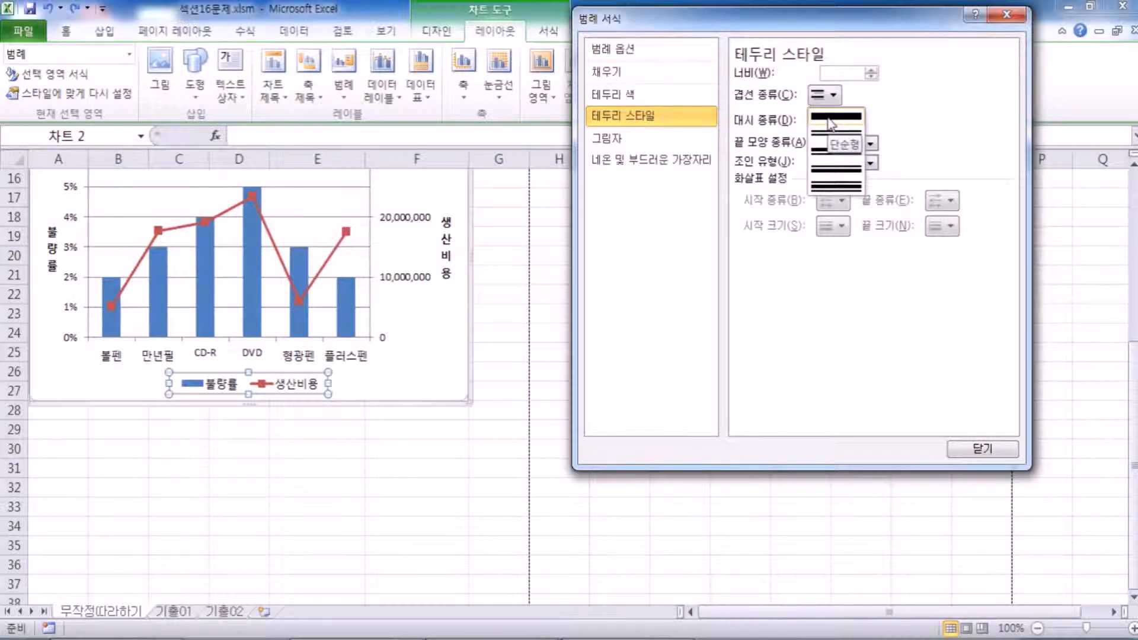
left_click(832, 122)
Try 실선 and the first dotted line as the dash type (대시 종류) of the legend's border.
left_click(832, 120)
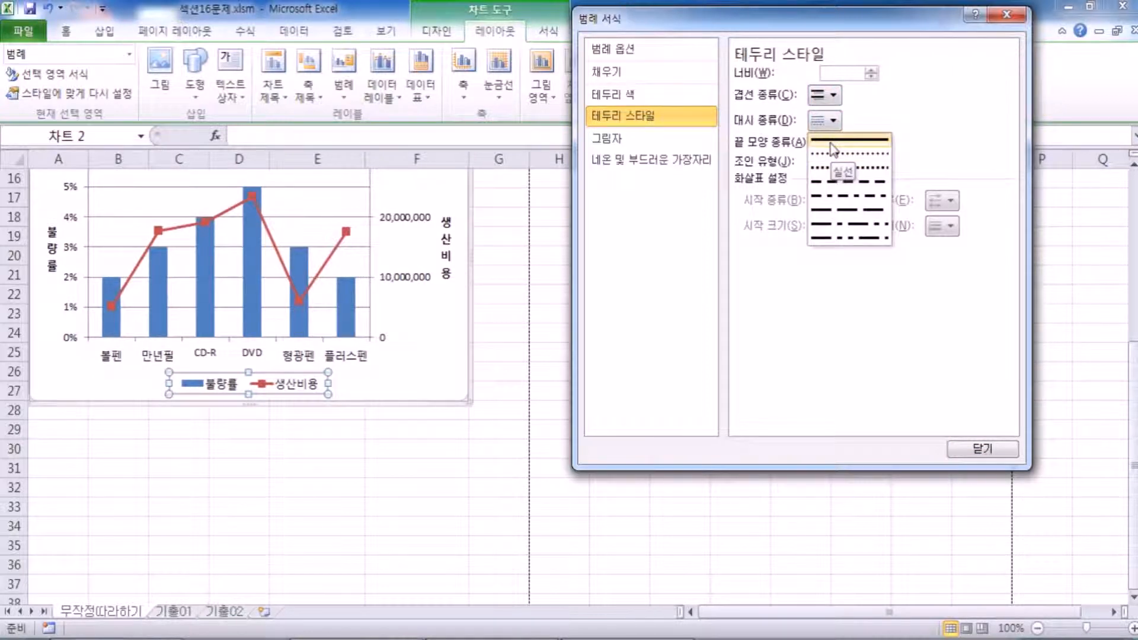
left_click(831, 143)
left_click(831, 124)
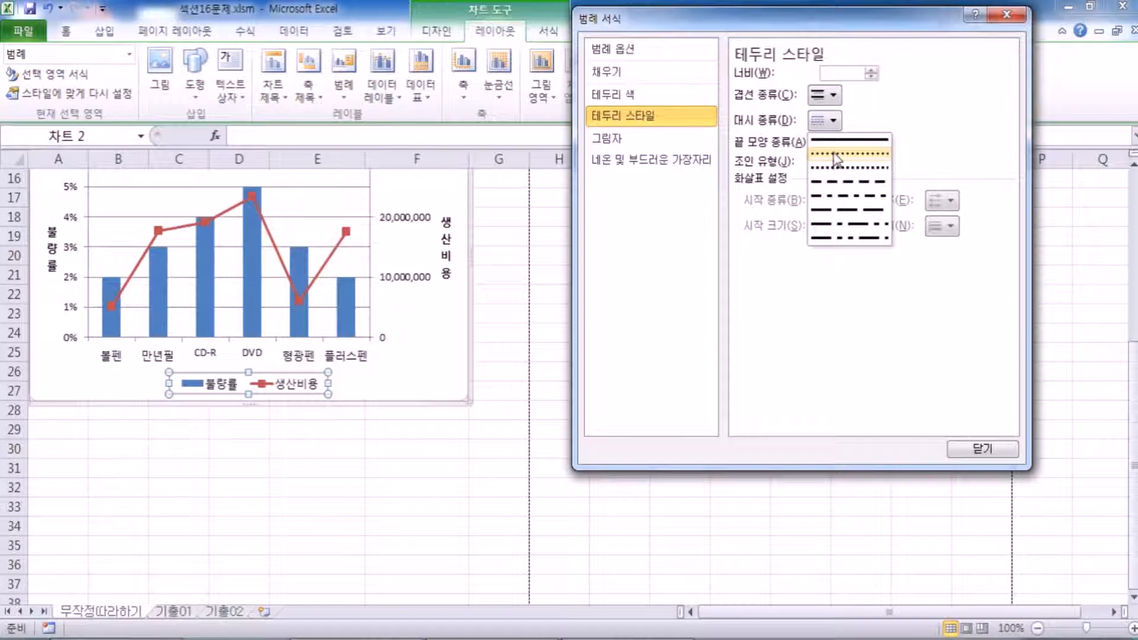
left_click(835, 155)
left_click(823, 120)
left_click(825, 127)
left_click(826, 127)
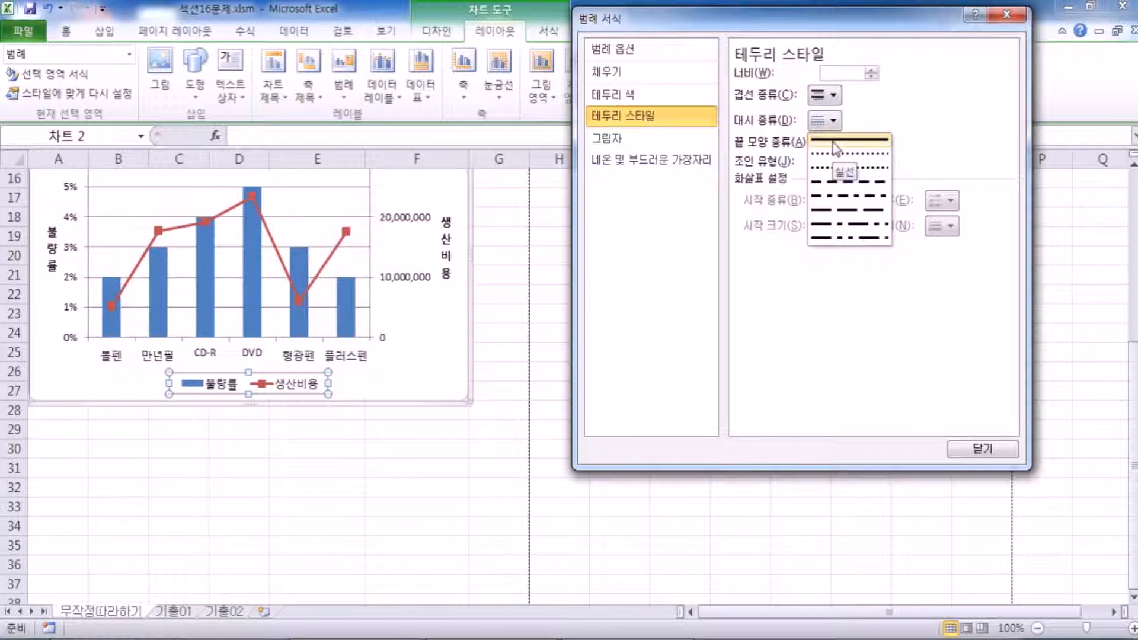
left_click(835, 151)
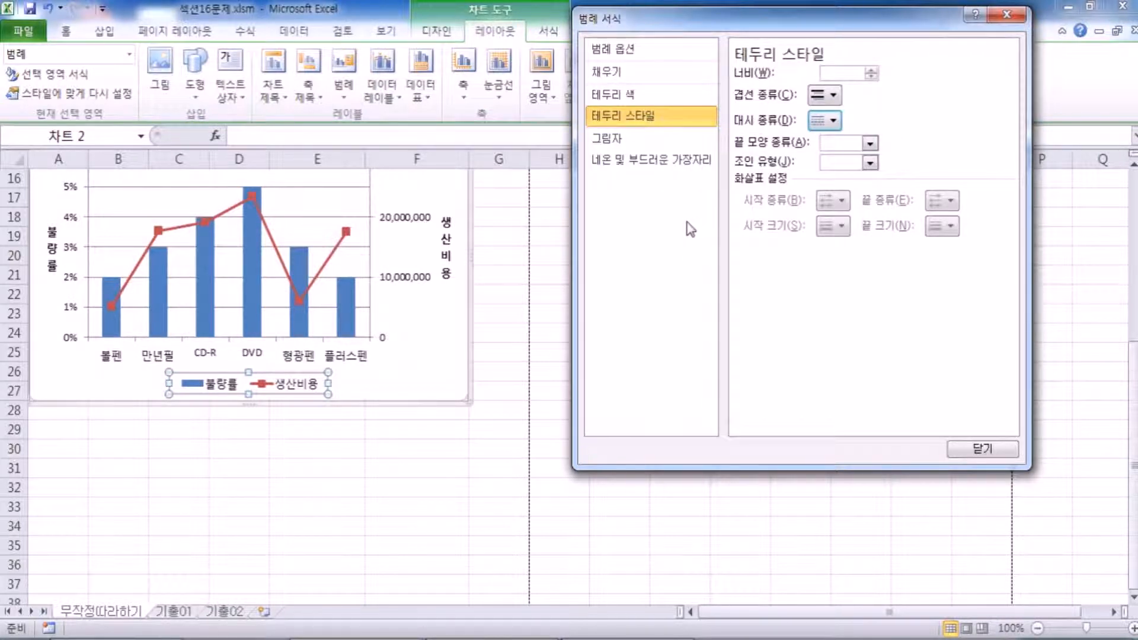
Reselect the legend and try to set its border's compound type (겹선 종류) to 이중.
left_click(442, 359)
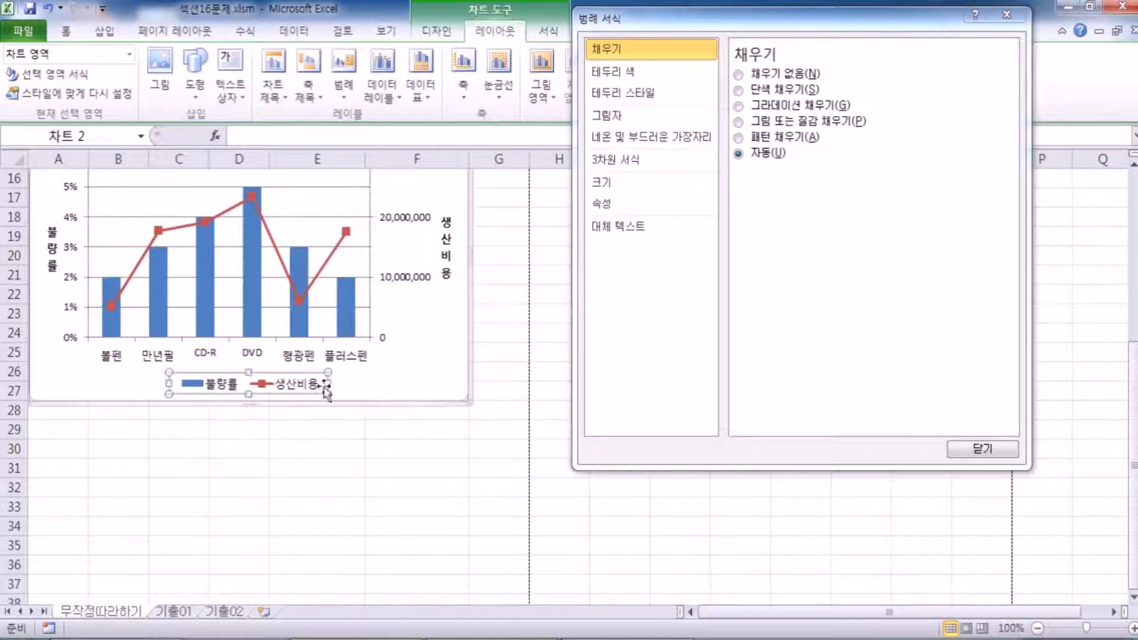
left_click(326, 386)
left_click(674, 114)
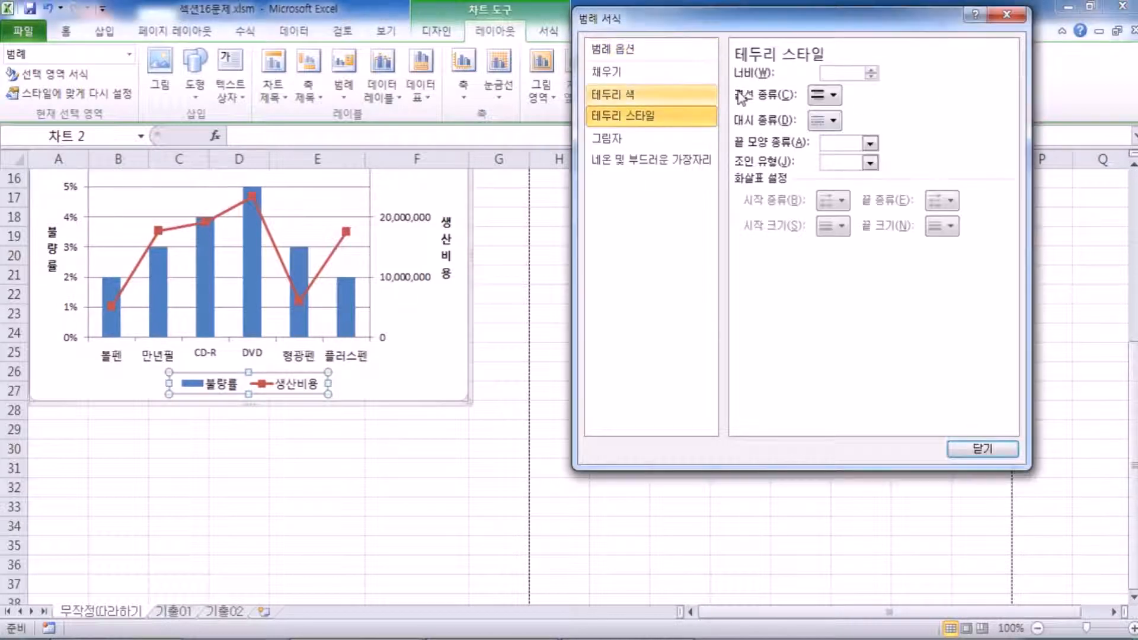
left_click(832, 96)
left_click(840, 131)
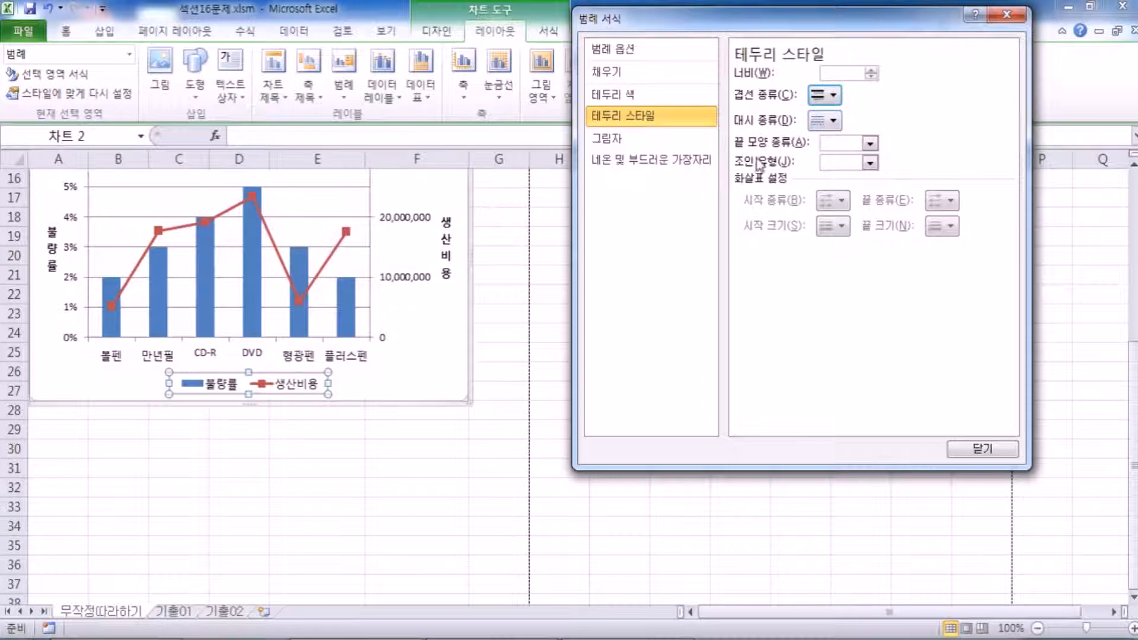
Give the legend a solid border line (실선).
left_click(629, 95)
left_click(768, 90)
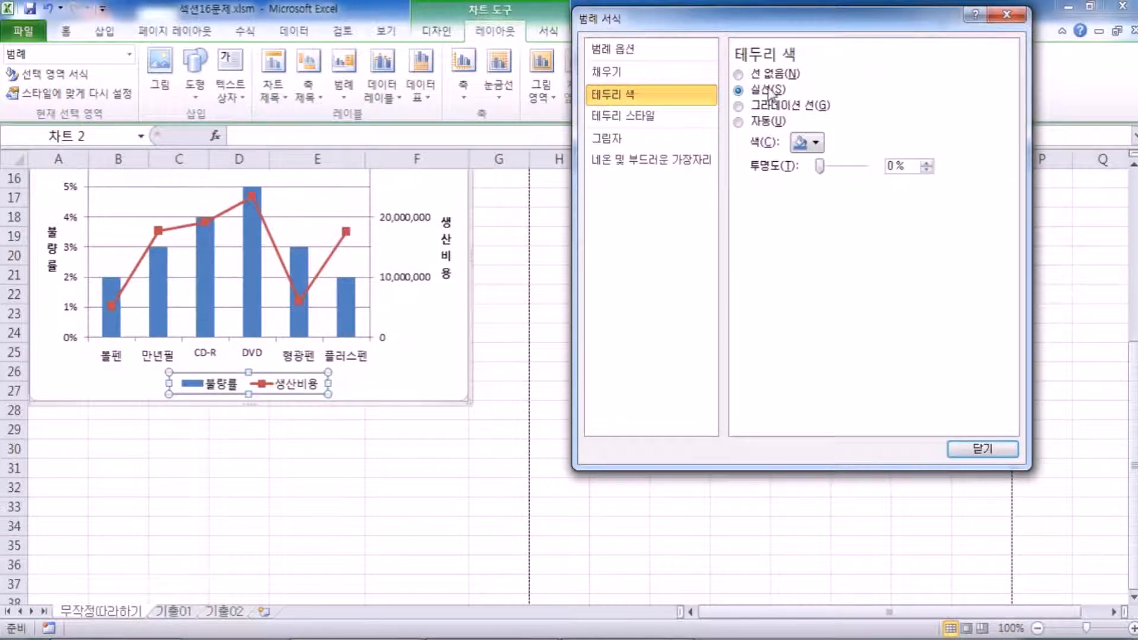
left_click(438, 359)
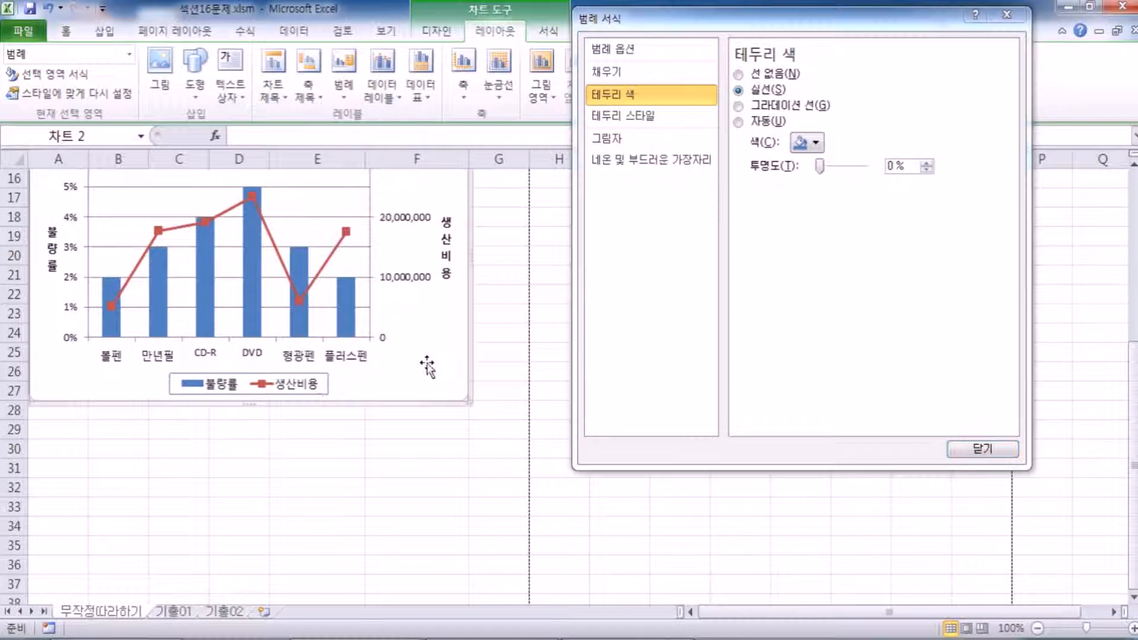
Open the compound type choices (겹선 종류) for the legend's border style.
left_click(325, 382)
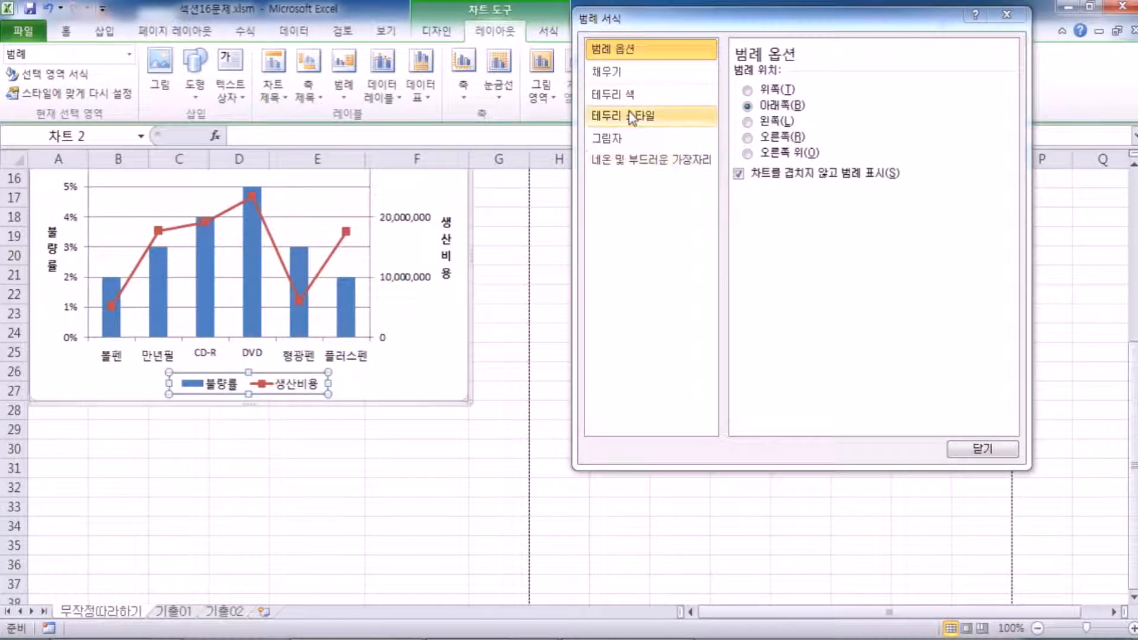
left_click(651, 115)
left_click(824, 96)
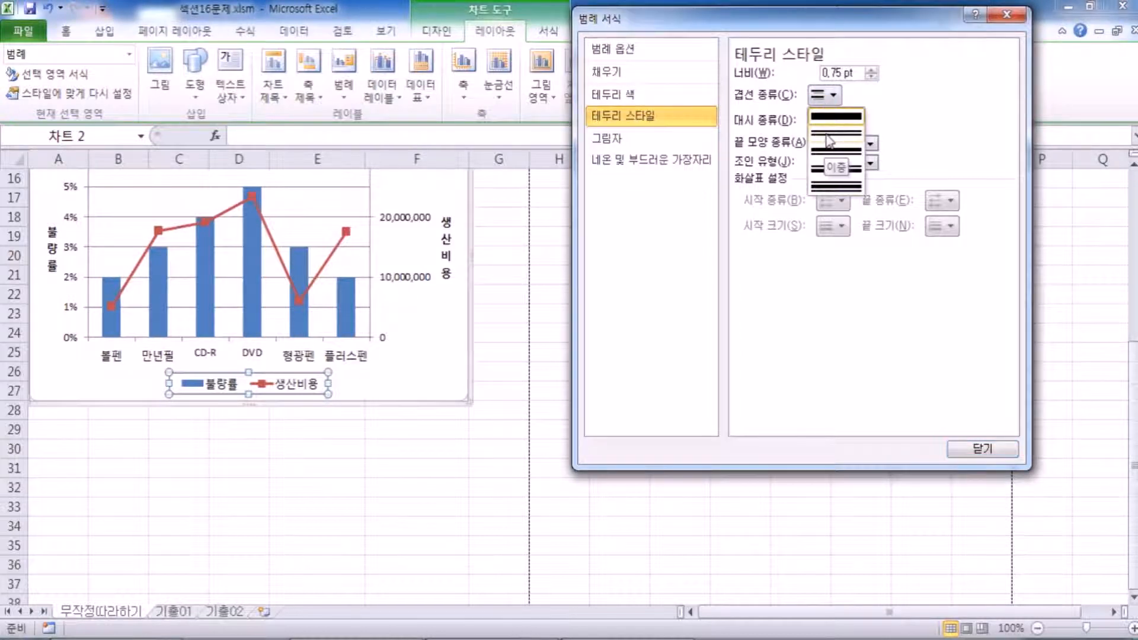
Set the legend's border colour to no line (선 없음).
left_click(639, 97)
left_click(771, 73)
left_click(452, 358)
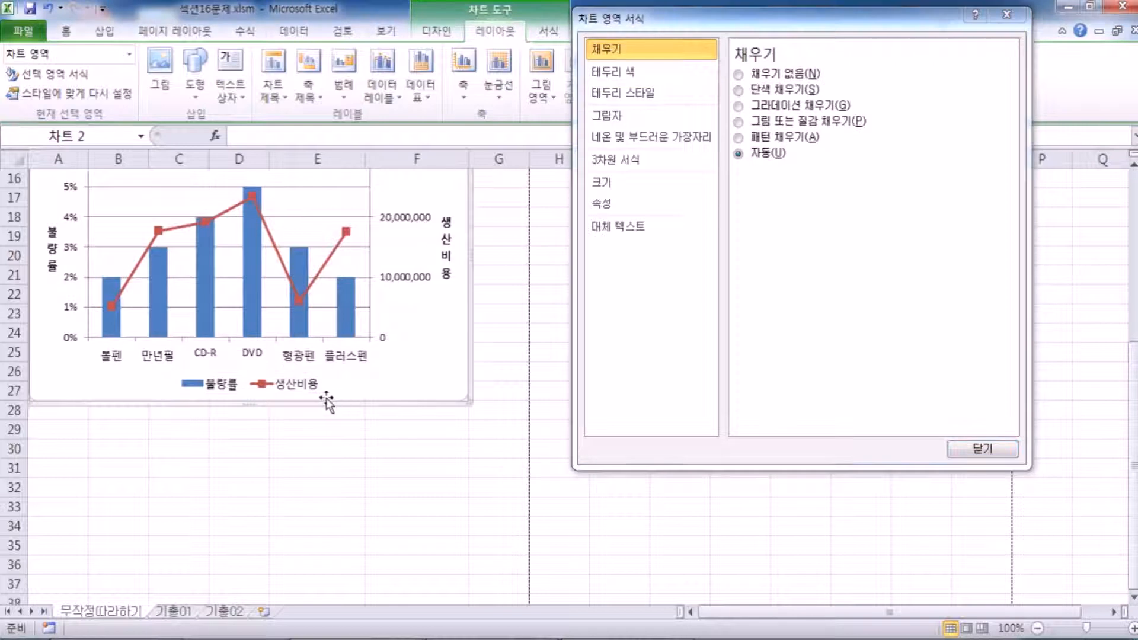
Give the legend at the bottom of the chart a solid-line border (실선).
left_click(308, 391)
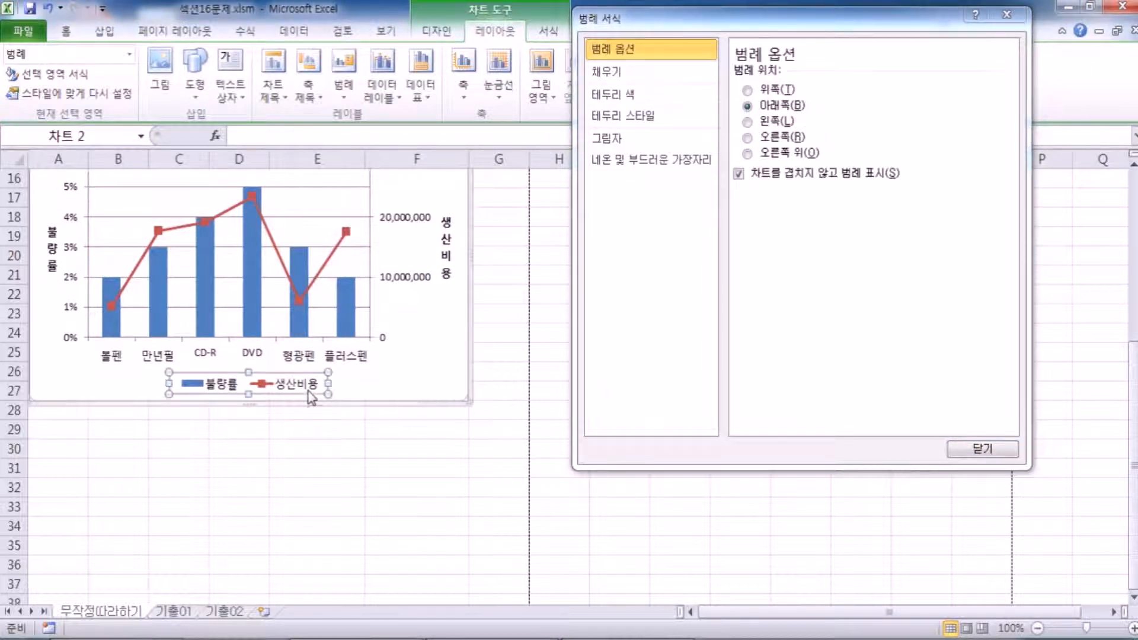
left_click(621, 98)
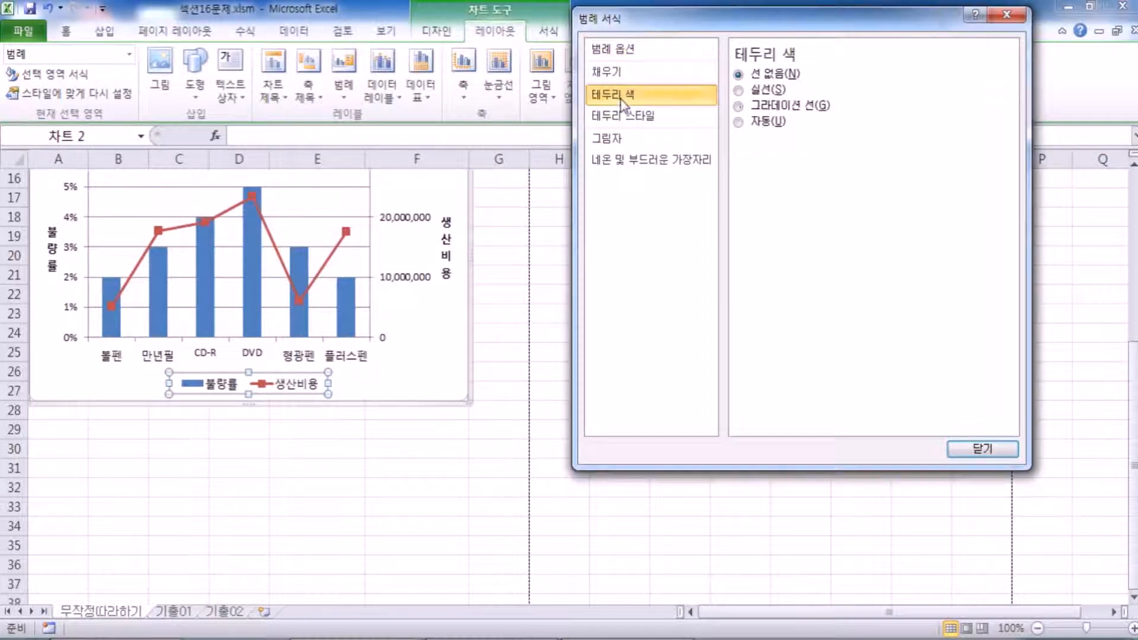
left_click(750, 95)
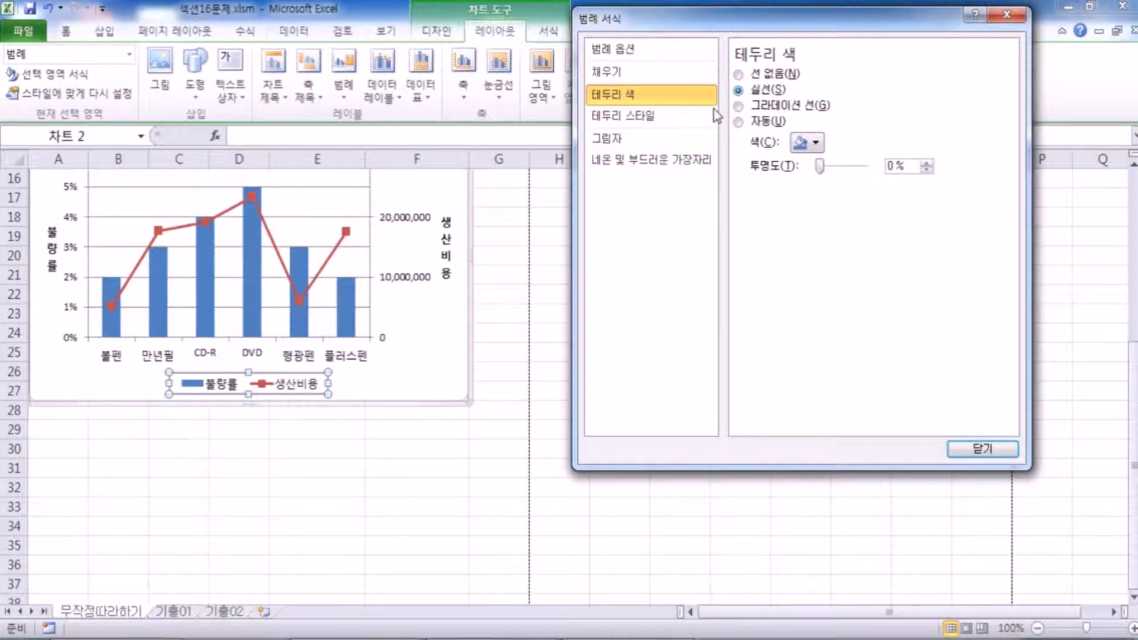
left_click(392, 384)
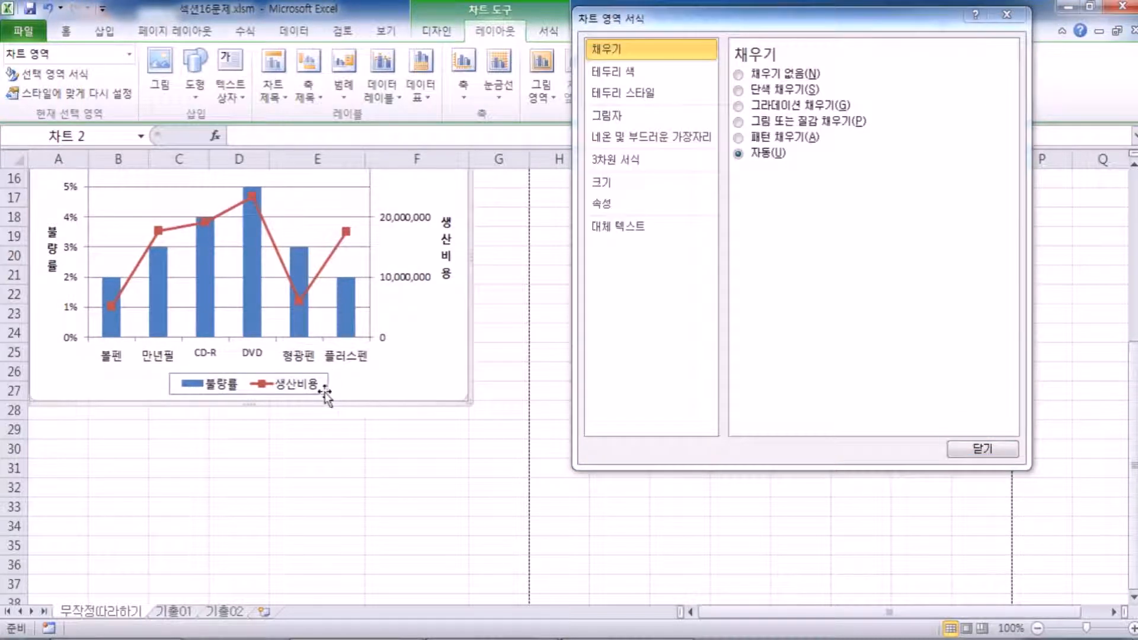
Set the legend's border colour to the standard blue (파랑), keeping the border style at its current settings.
left_click(324, 389)
left_click(628, 95)
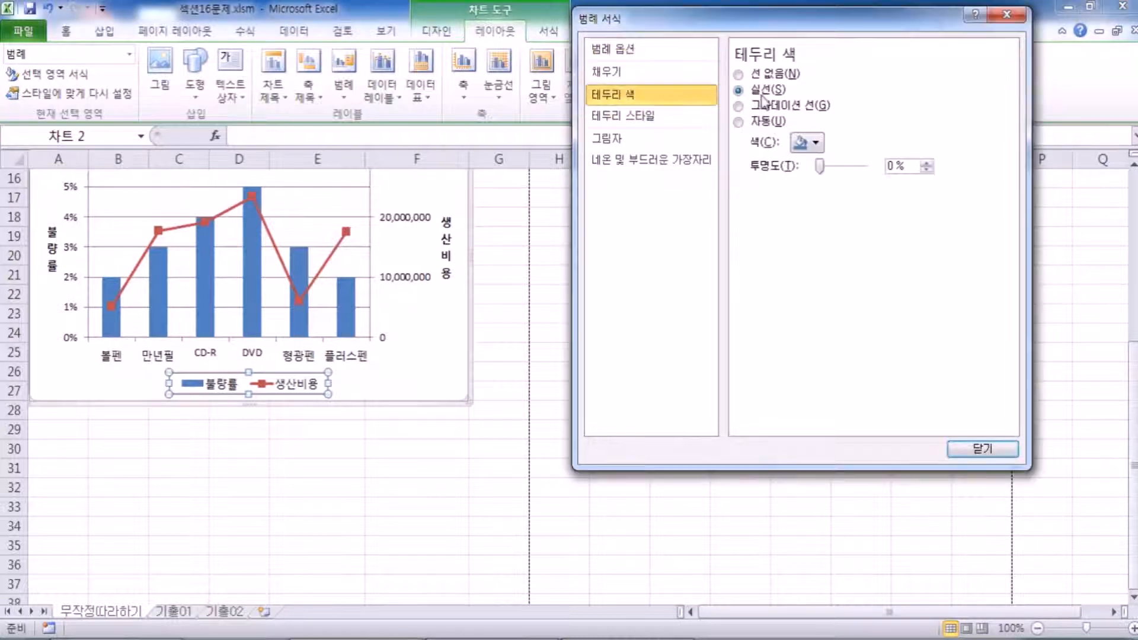
left_click(812, 144)
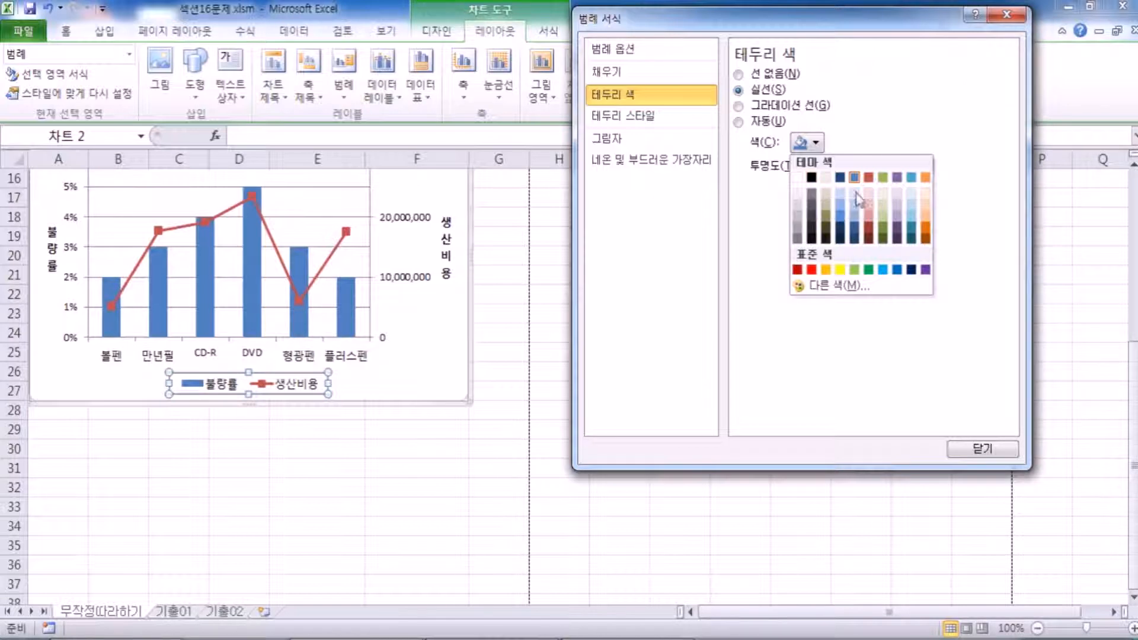
left_click(897, 271)
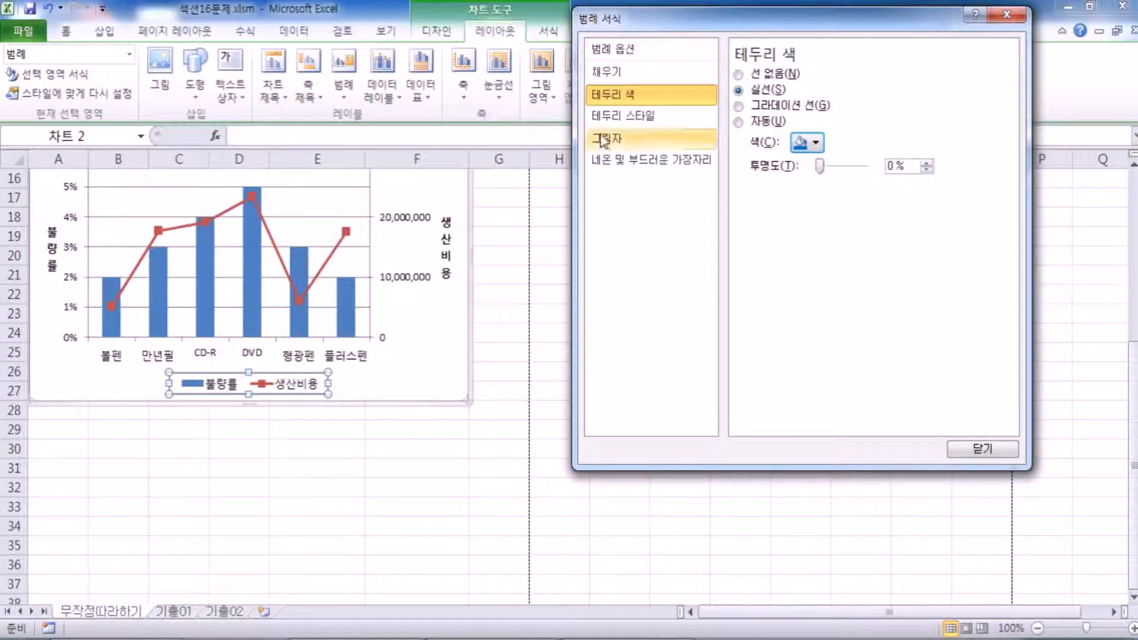
left_click(622, 115)
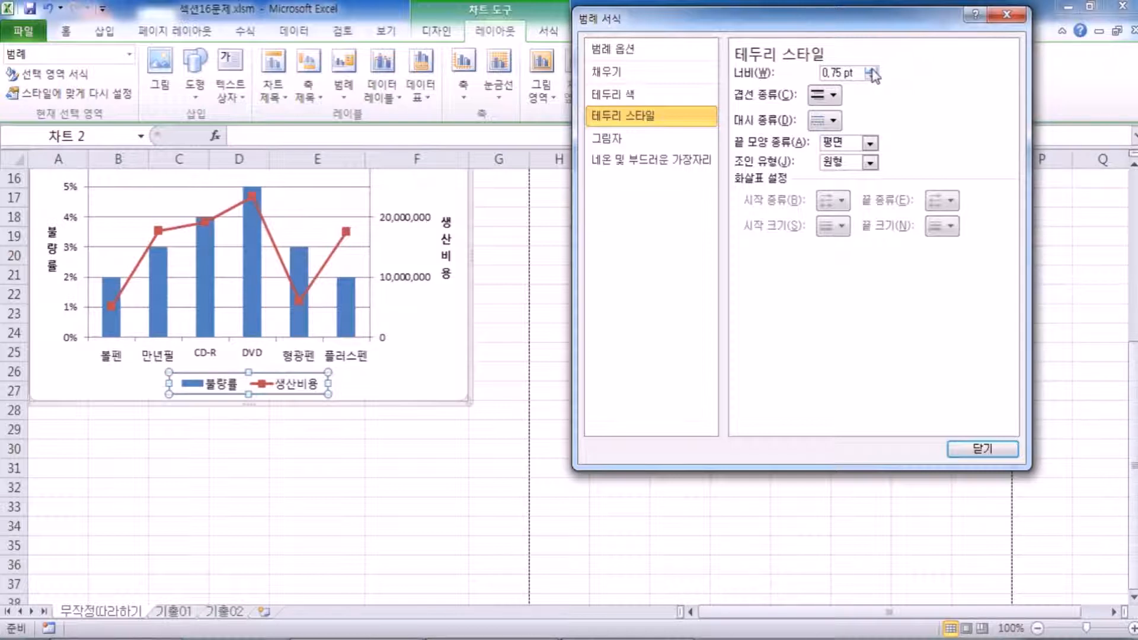
left_click(619, 97)
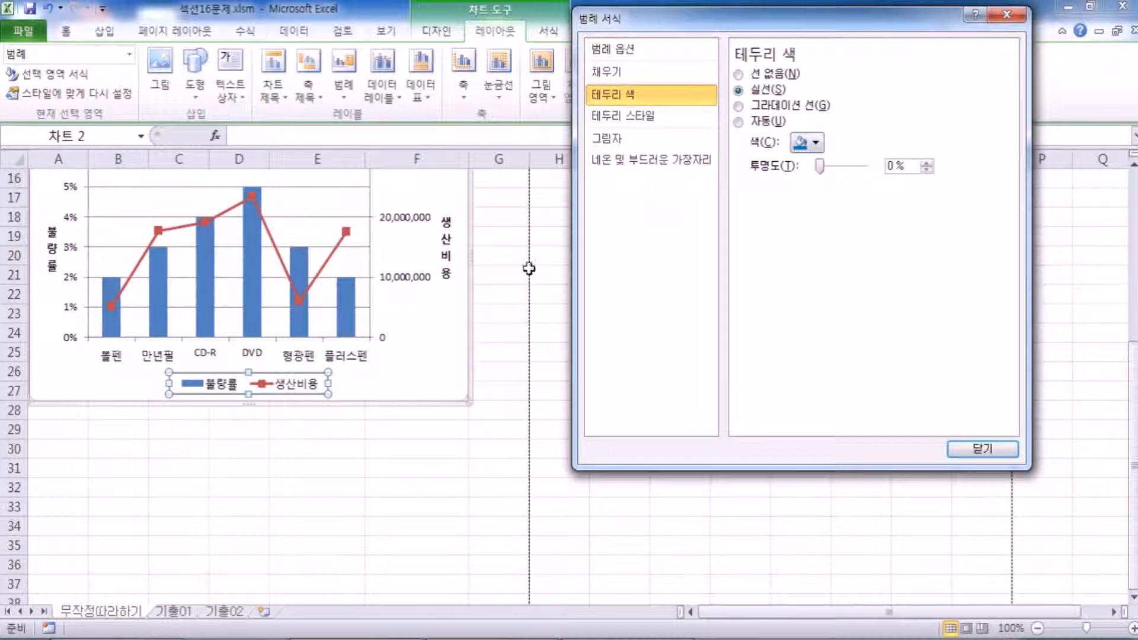
left_click(447, 343)
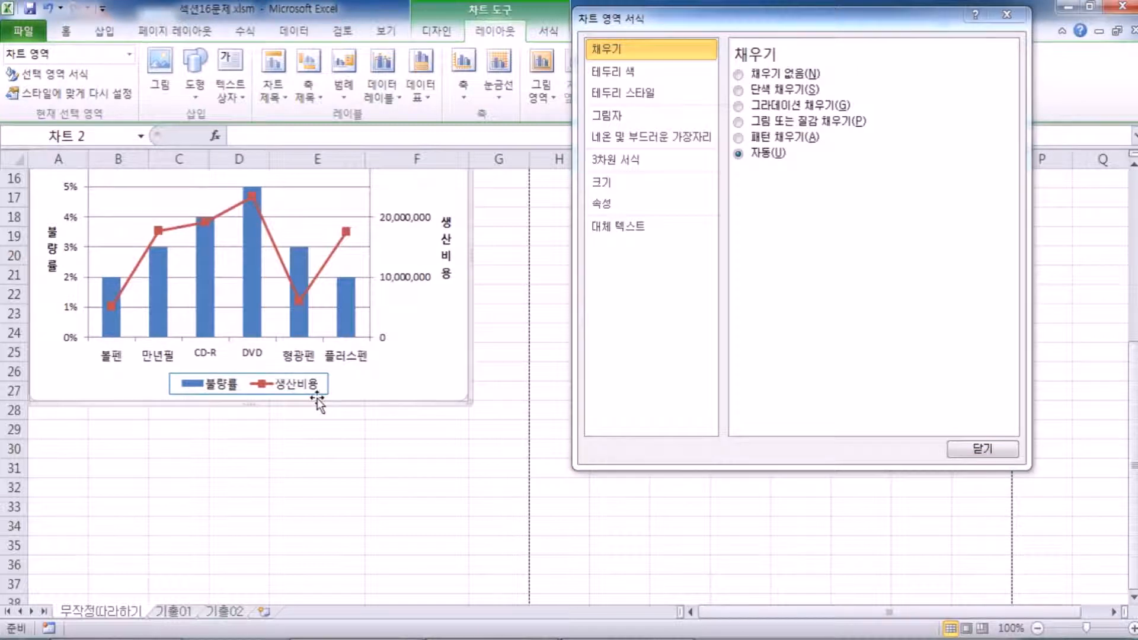
Move the format dialog clear of the ribbon and set the legend's font to 궁서.
left_click(317, 383)
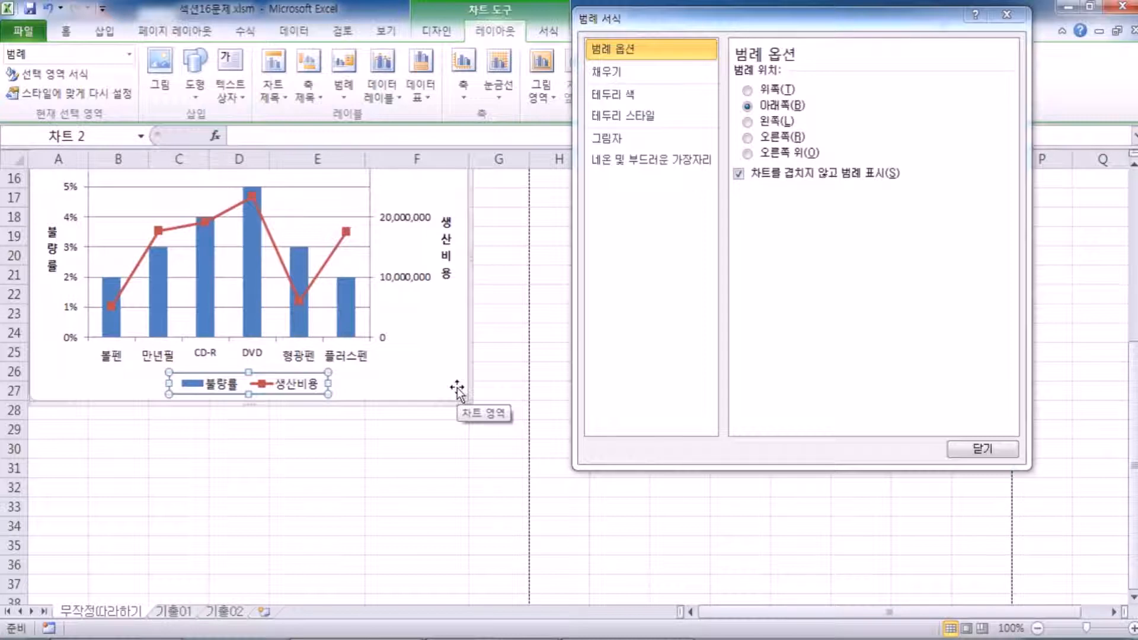
left_click_drag(727, 28, 745, 167)
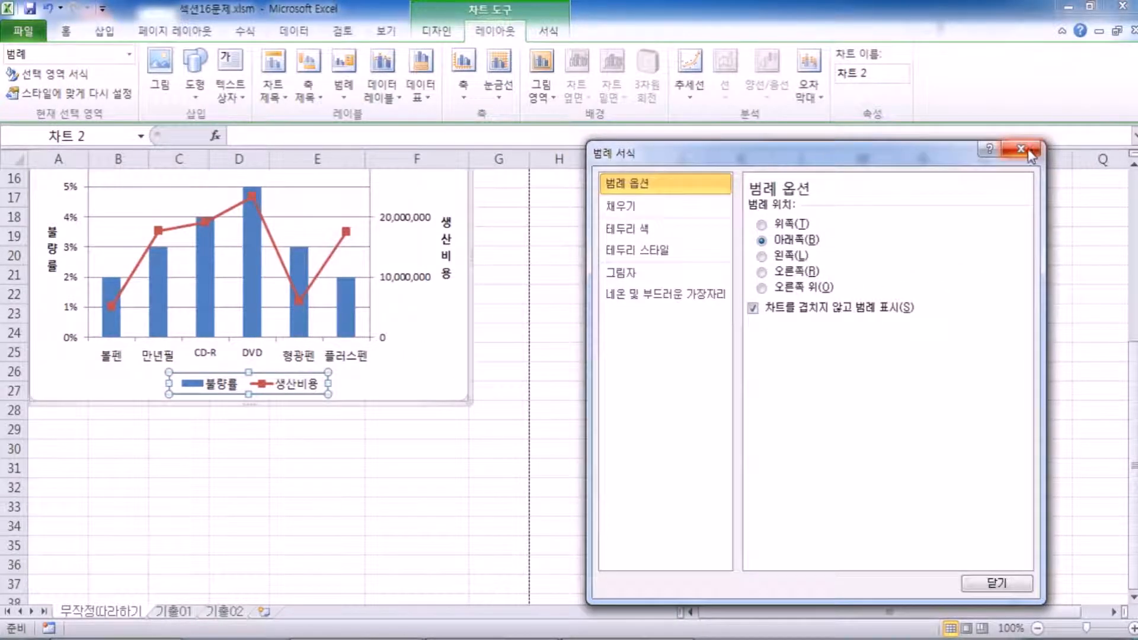
left_click(432, 325)
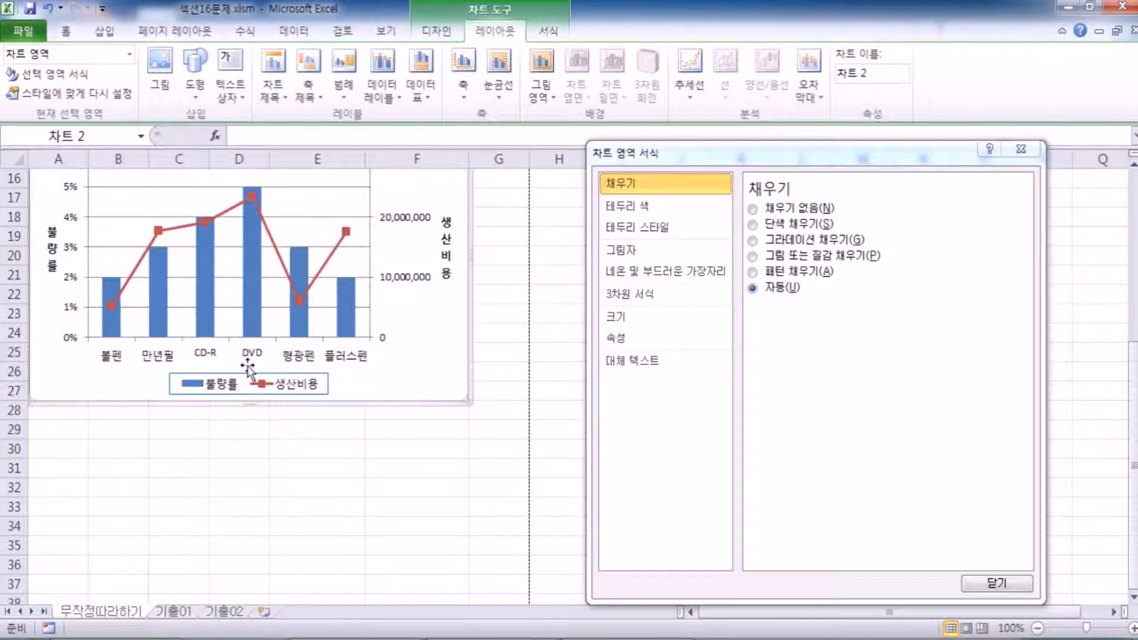
left_click(244, 374)
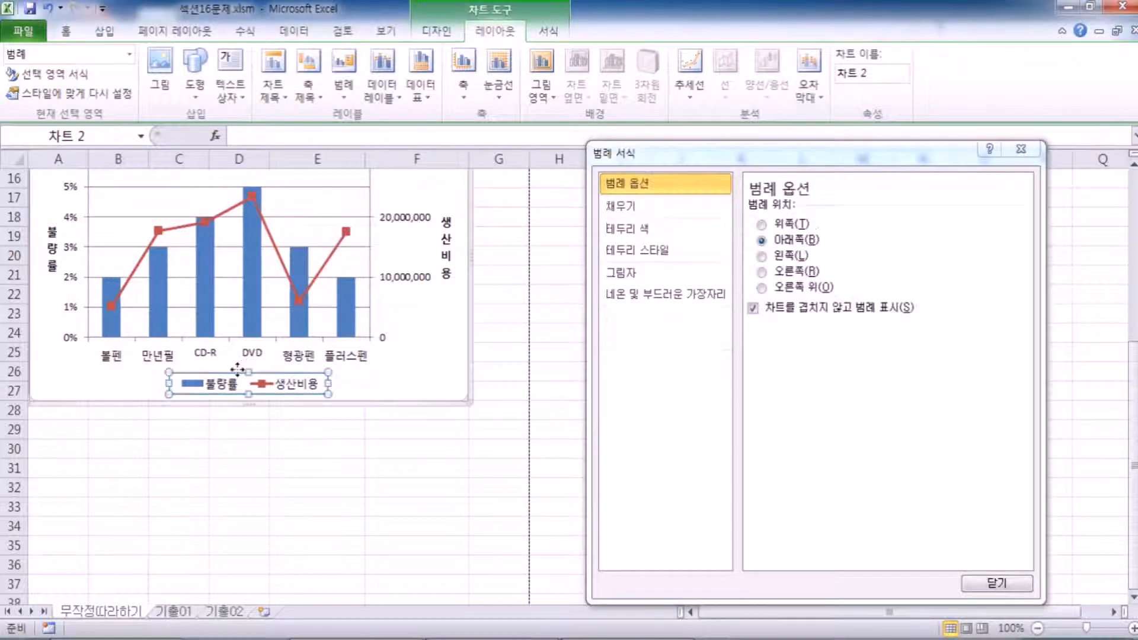
left_click(67, 33)
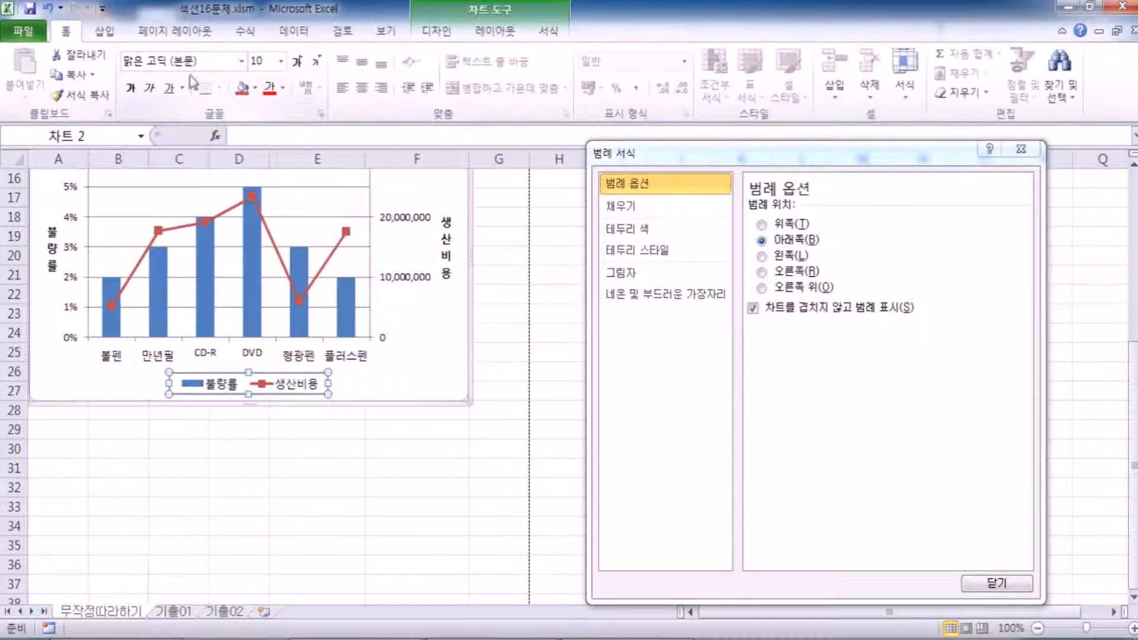
left_click(241, 63)
scroll(181, 274, "down", 12)
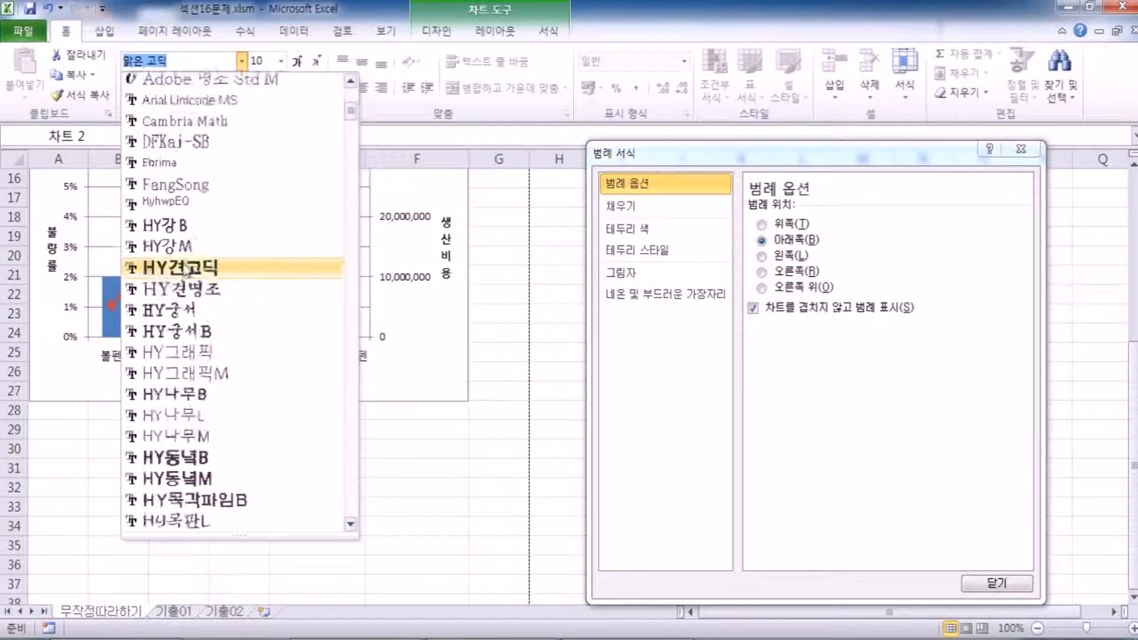
scroll(181, 273, "down", 15)
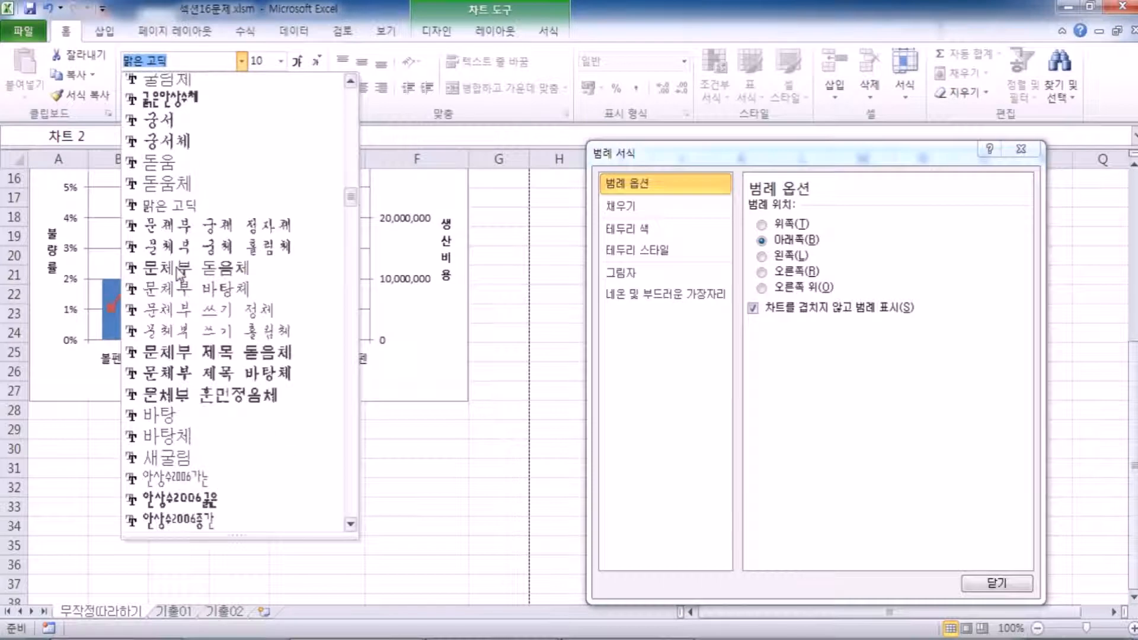
left_click(173, 119)
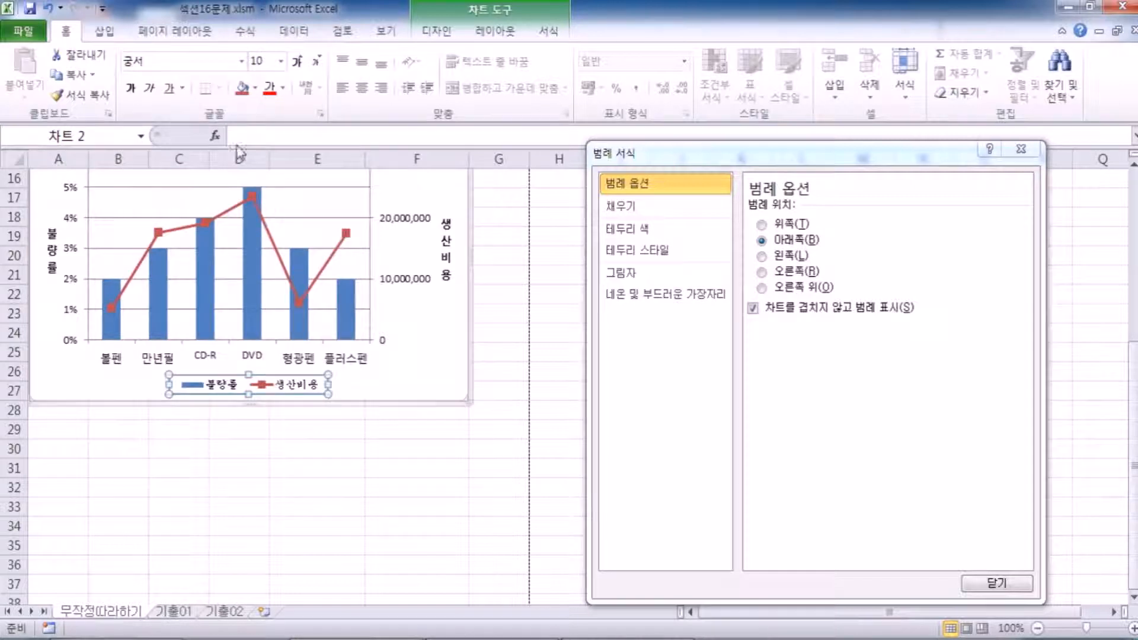
Enlarge the legend's font stepwise to 14, and reduce it one step to 12.
left_click(298, 63)
left_click(298, 63)
left_click(298, 63)
left_click(298, 63)
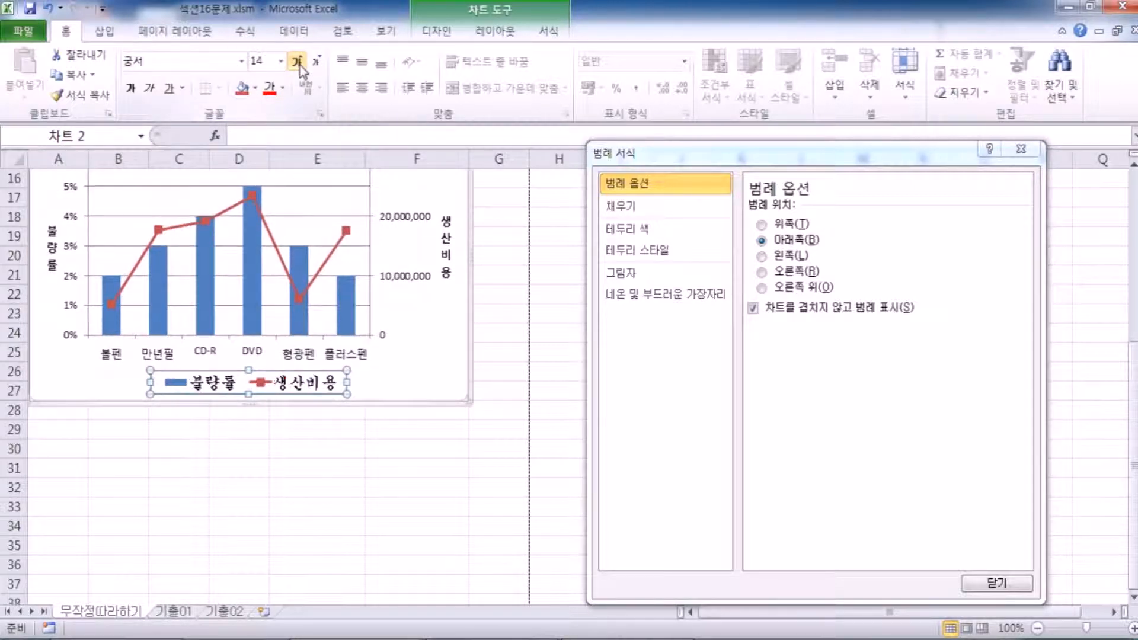
left_click(317, 61)
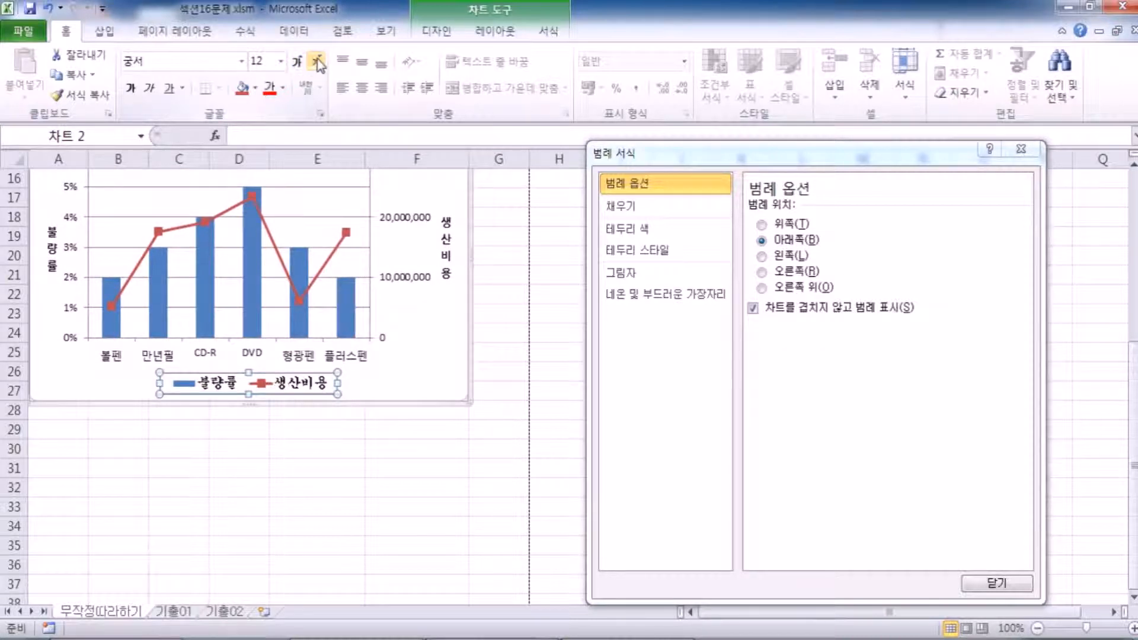
Set the legend's font size to 13.
left_click(255, 61)
type("13")
key("Return")
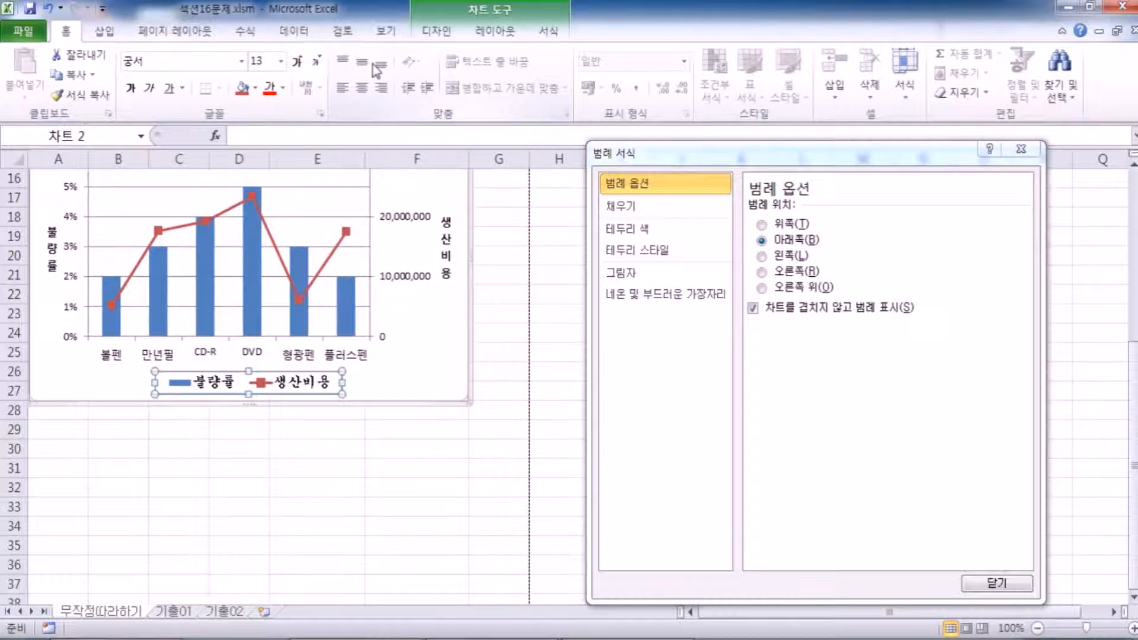
Set the legend's font size to the custom value 14.5.
left_click(258, 61)
type("14.5")
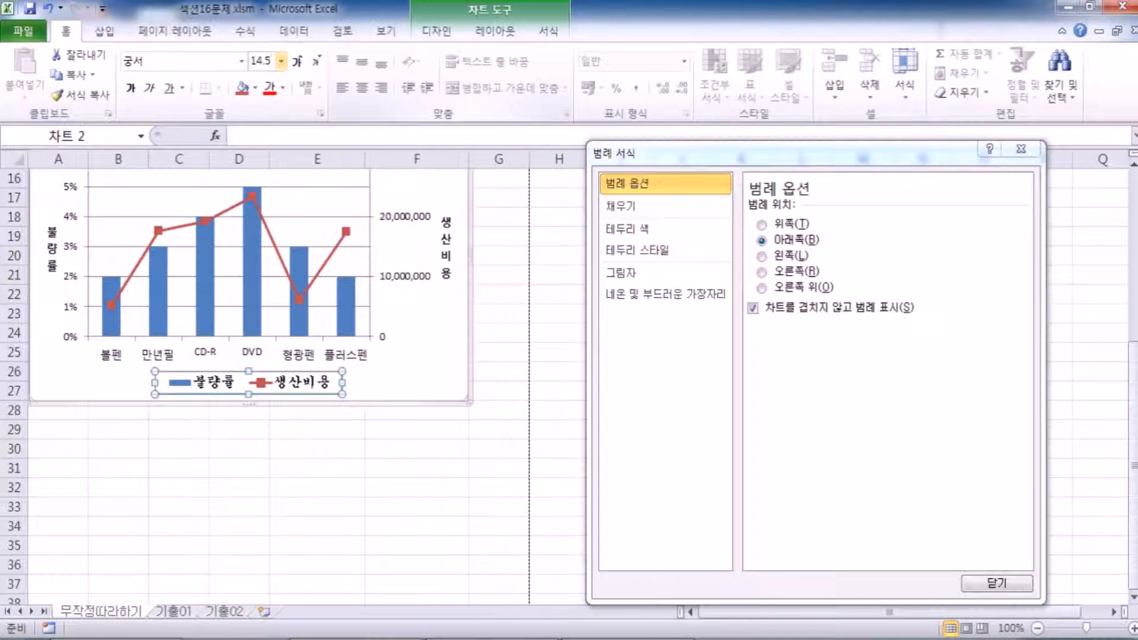
key("Return")
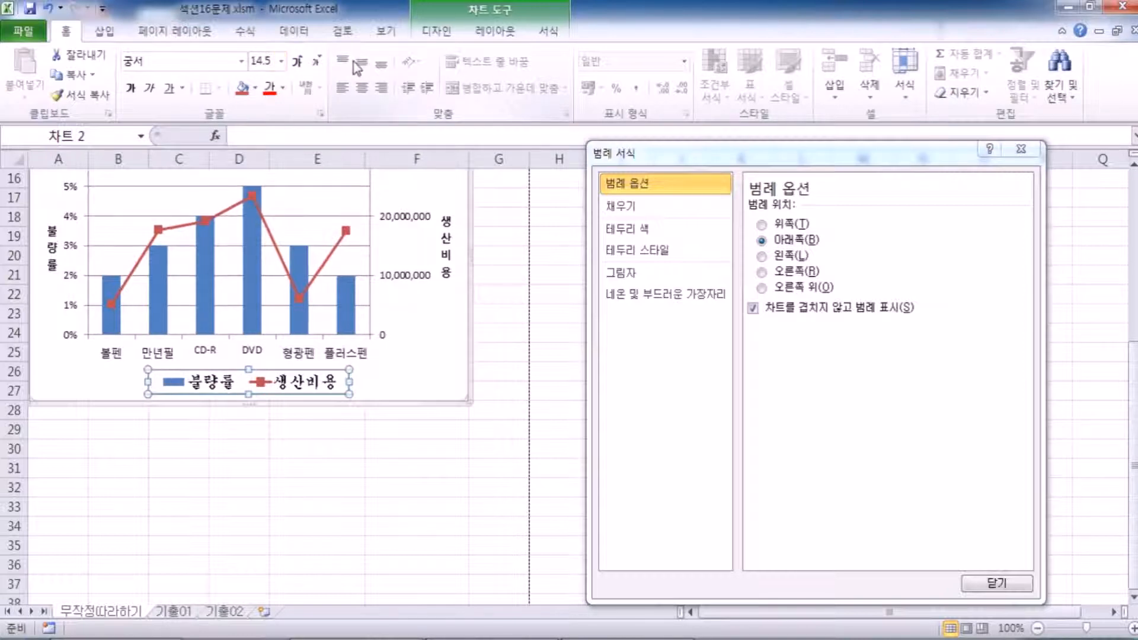
Set the legend's font size back to 13.
left_click(263, 61)
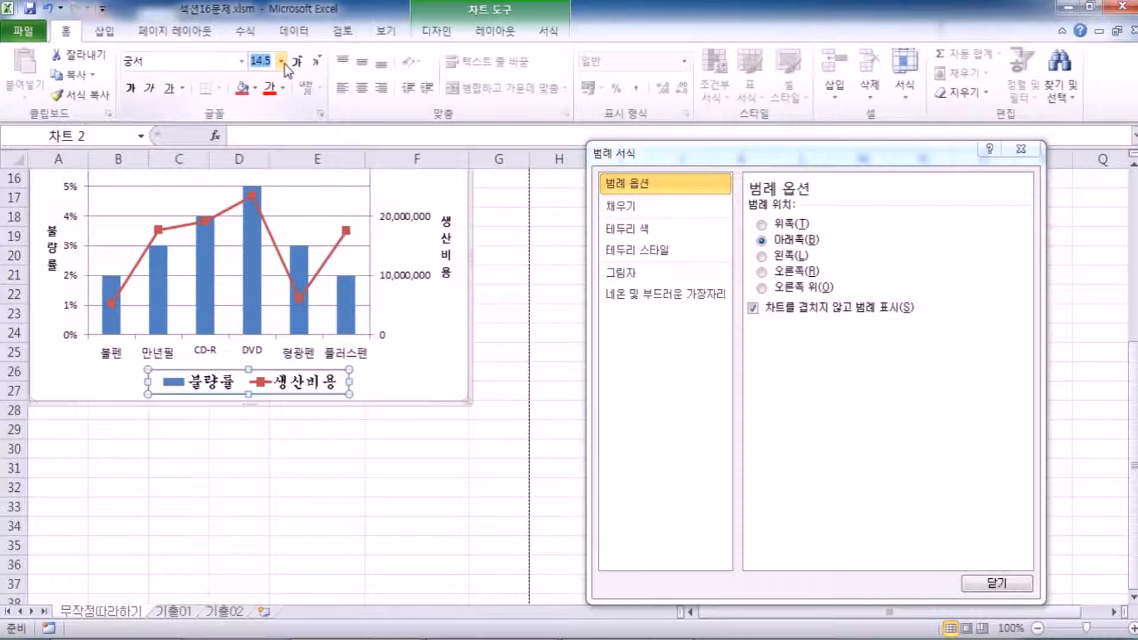
left_click(282, 61)
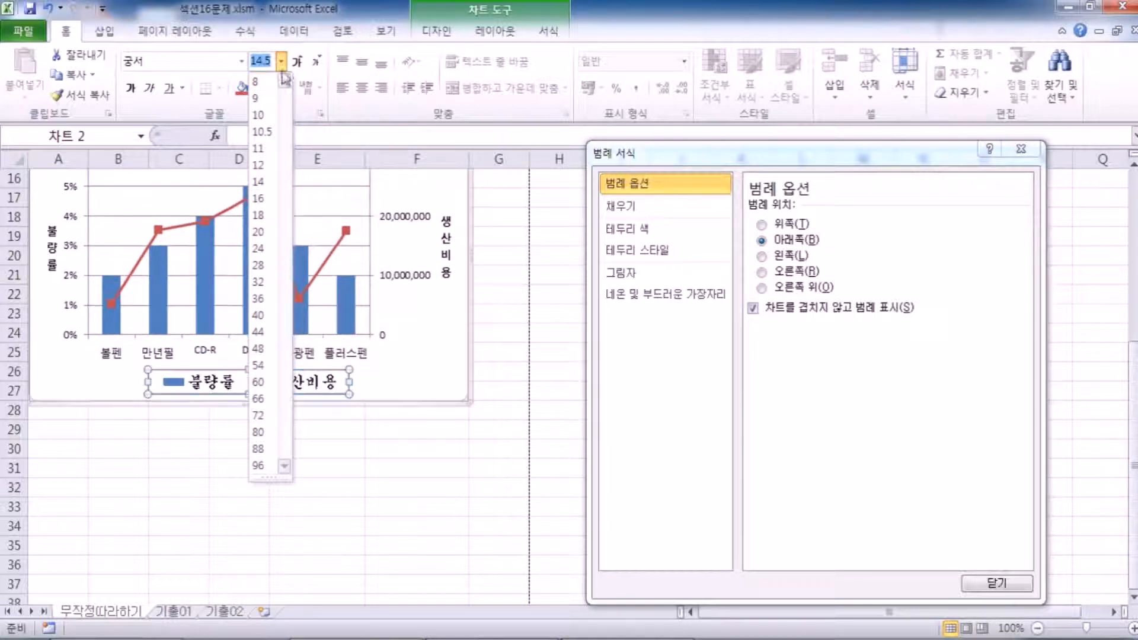
type("13")
key("Return")
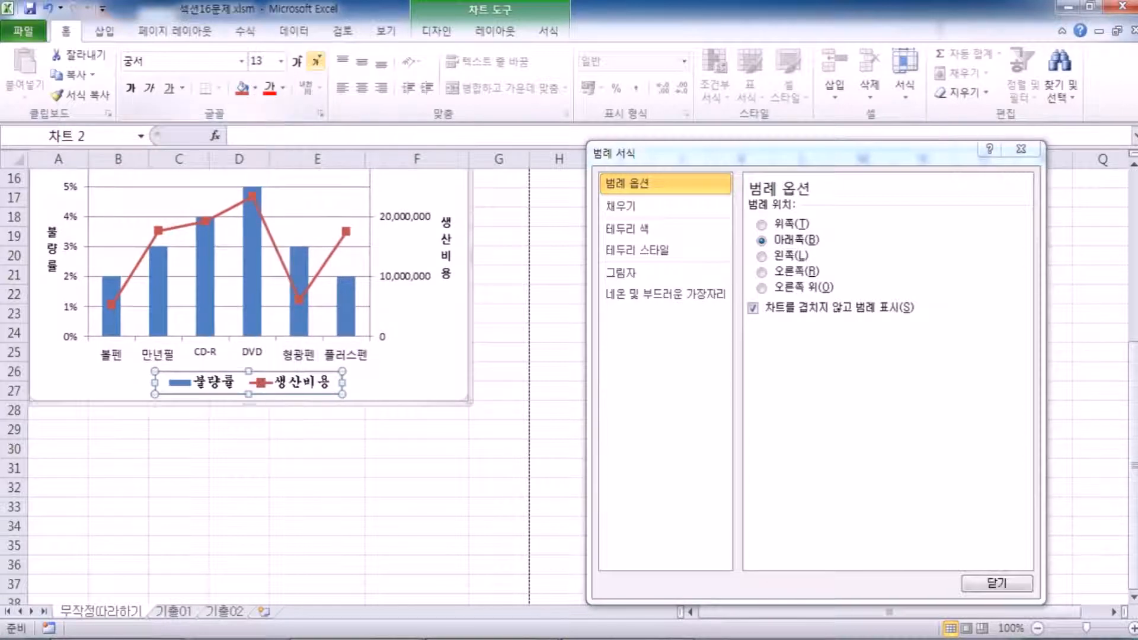
Make the legend text bold.
left_click(134, 98)
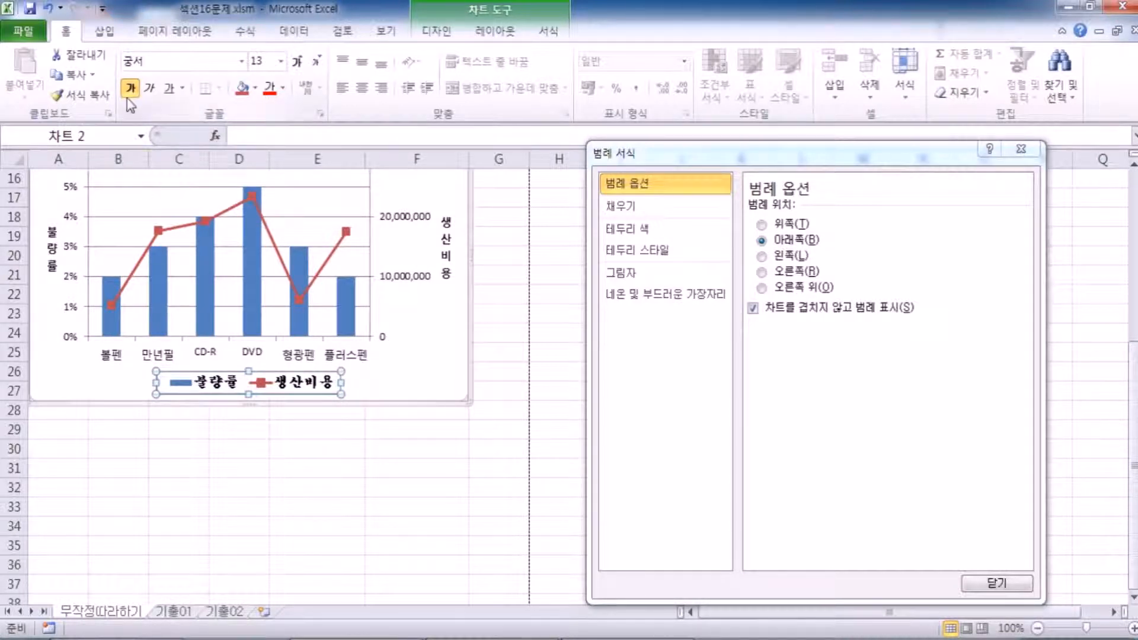
left_click(129, 93)
left_click(131, 97)
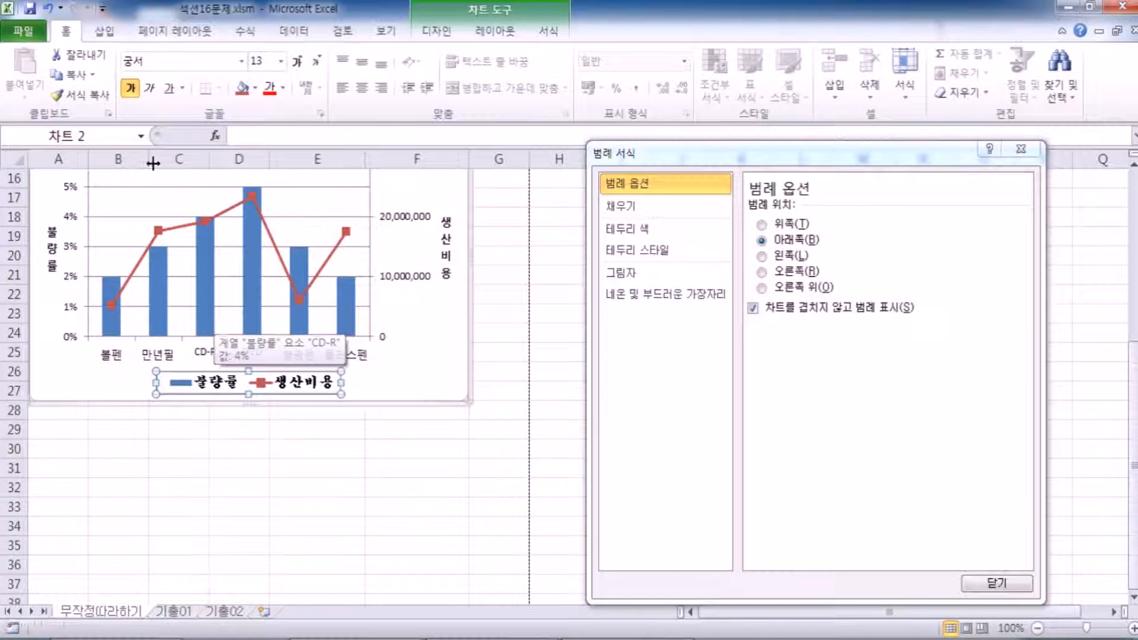
Try the centred overlay position for the chart title, and set it back to above the chart (차트 위).
scroll(384, 312, "up", 2)
left_click(439, 276)
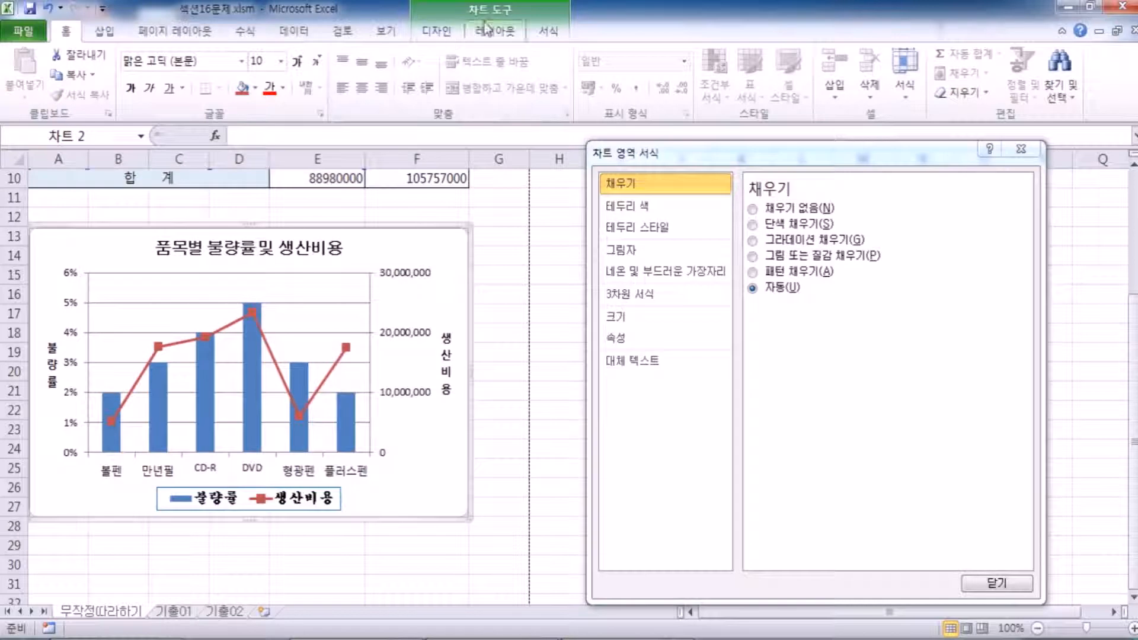
left_click(458, 30)
left_click(492, 29)
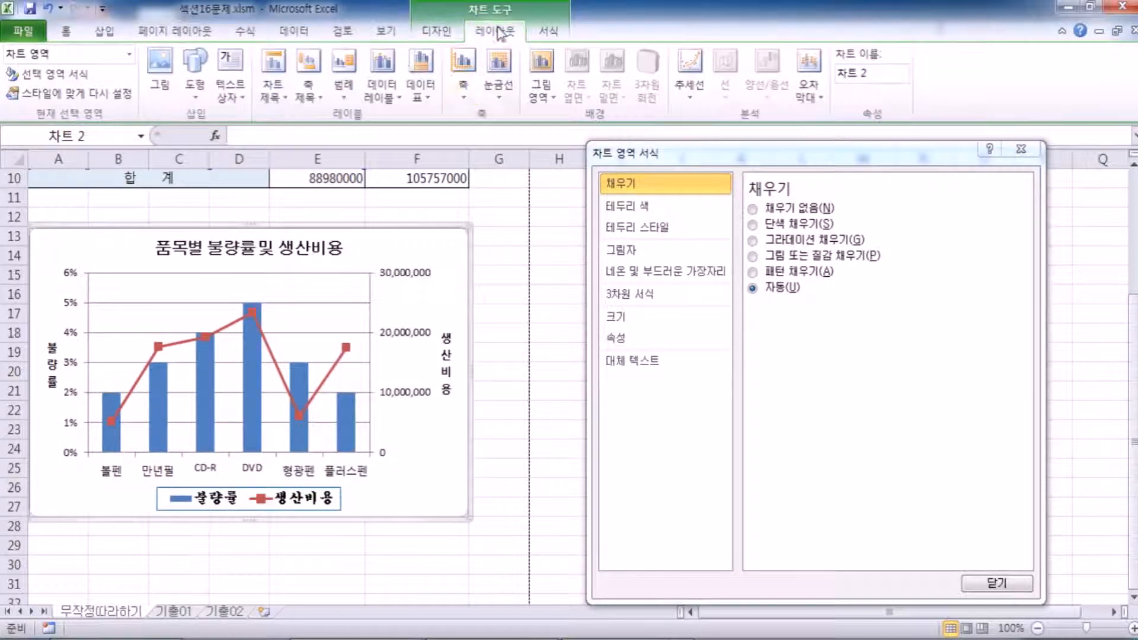
left_click(268, 108)
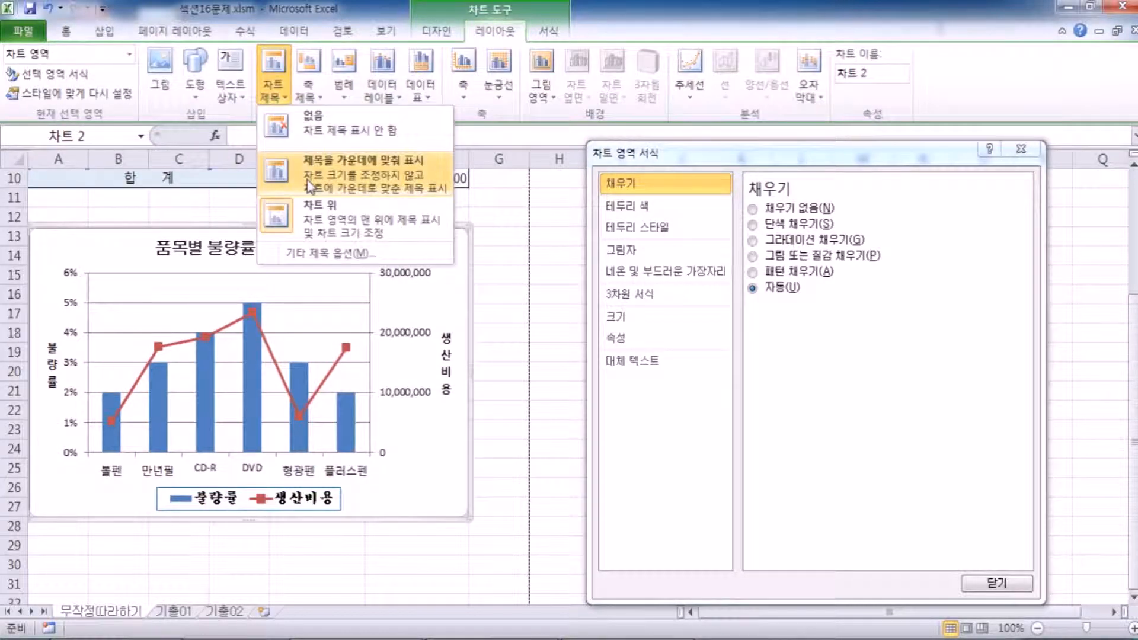
left_click(304, 181)
left_click(272, 89)
left_click(327, 224)
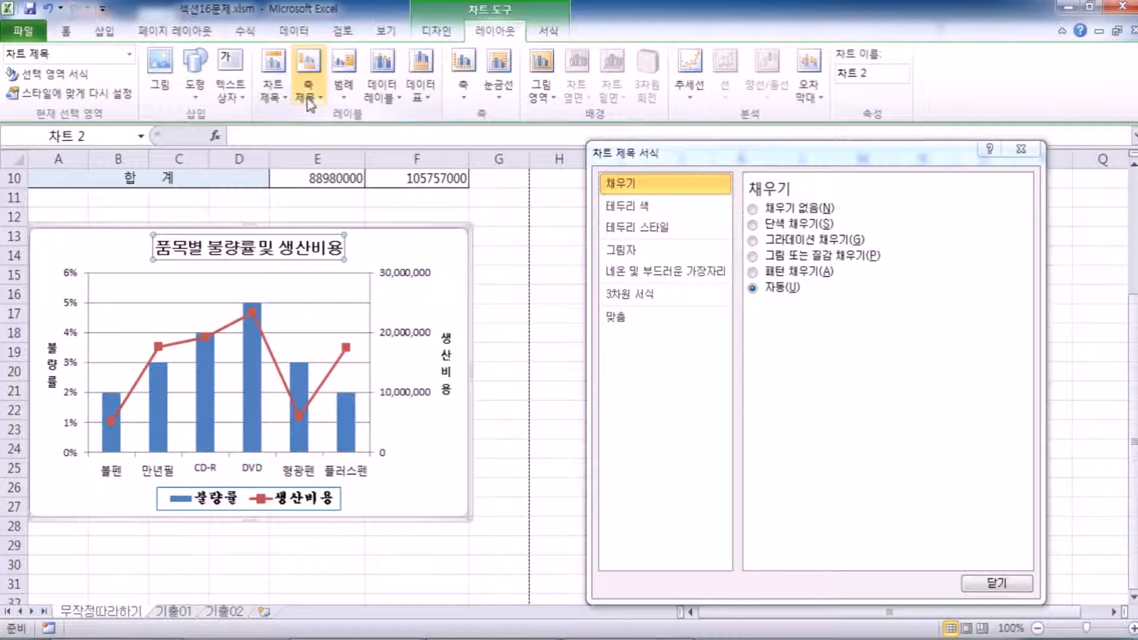
Examine the placement options for the primary vertical axis title (기본 세로 축 제목).
left_click(308, 71)
mouse_move(350, 138)
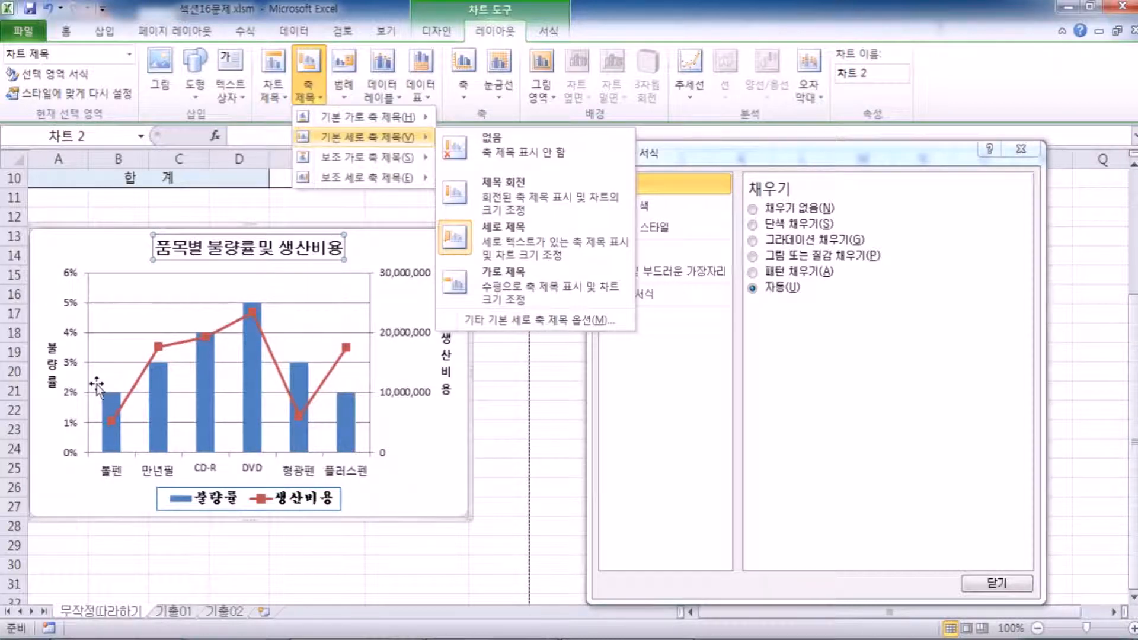
left_click(387, 258)
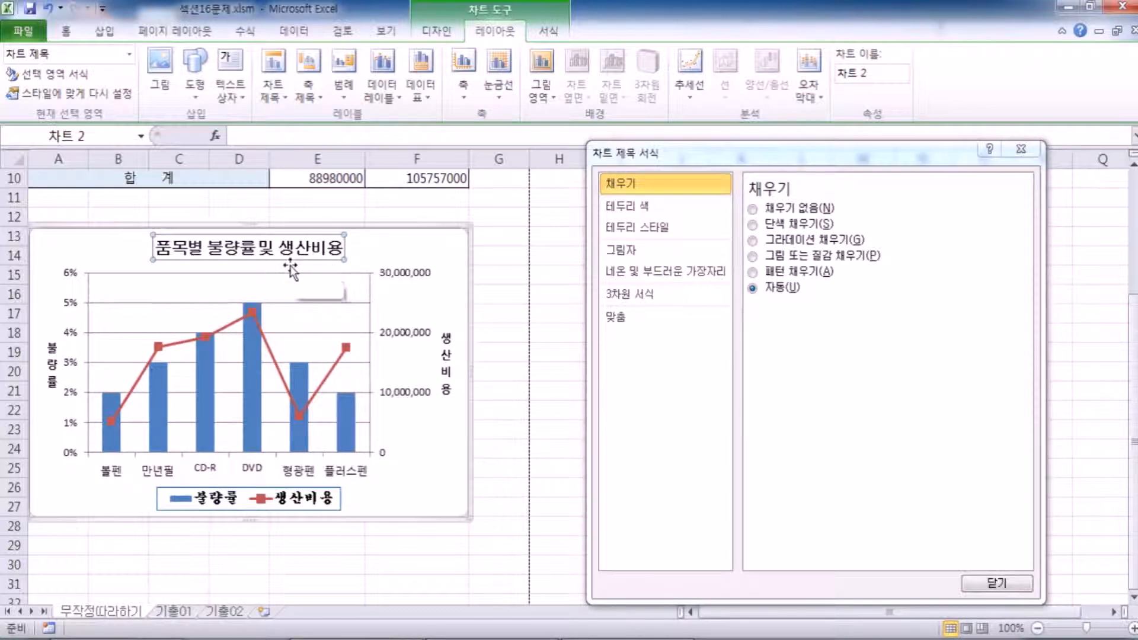
Examine the secondary vertical axis's scale options and 숫자 number format, and close the formatting dialog.
left_click(66, 31)
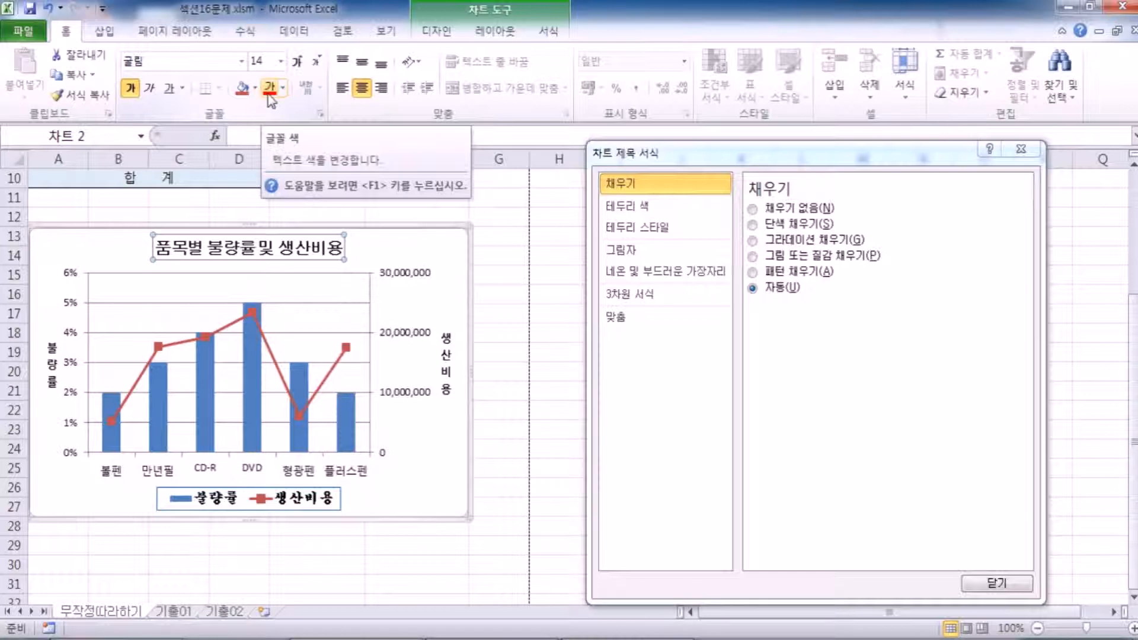
left_click(401, 294)
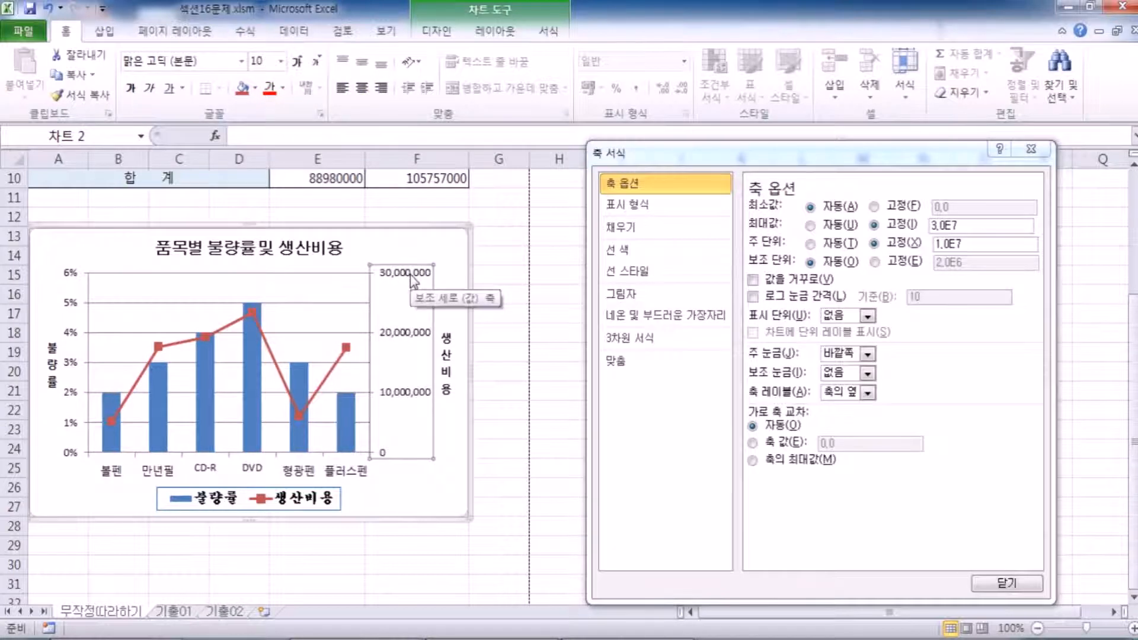
right_click(413, 279)
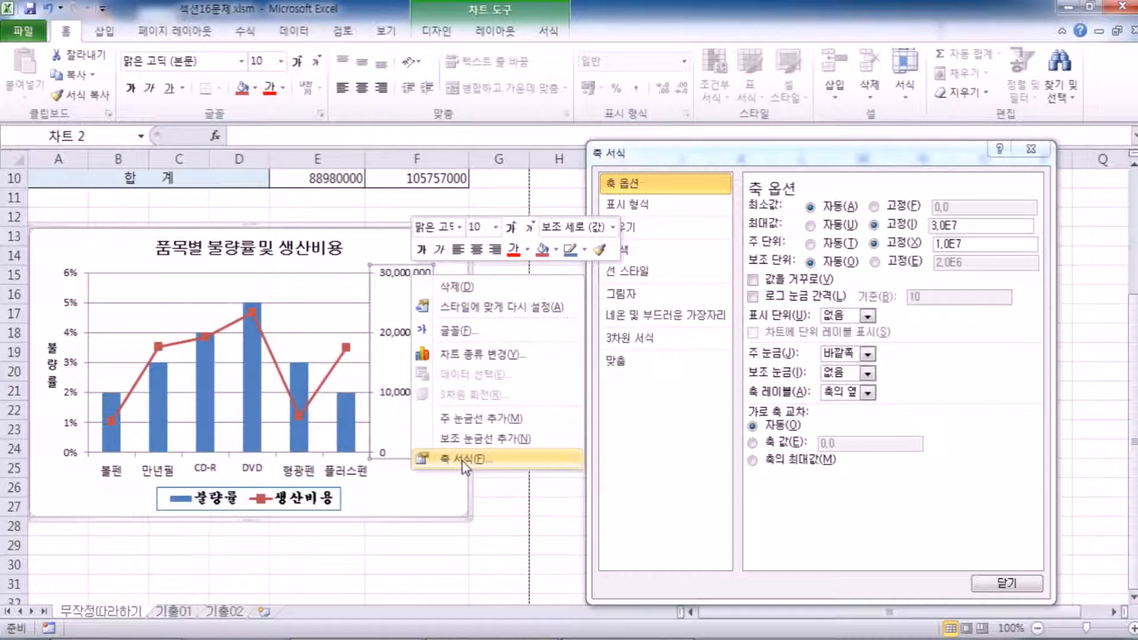
left_click(397, 283)
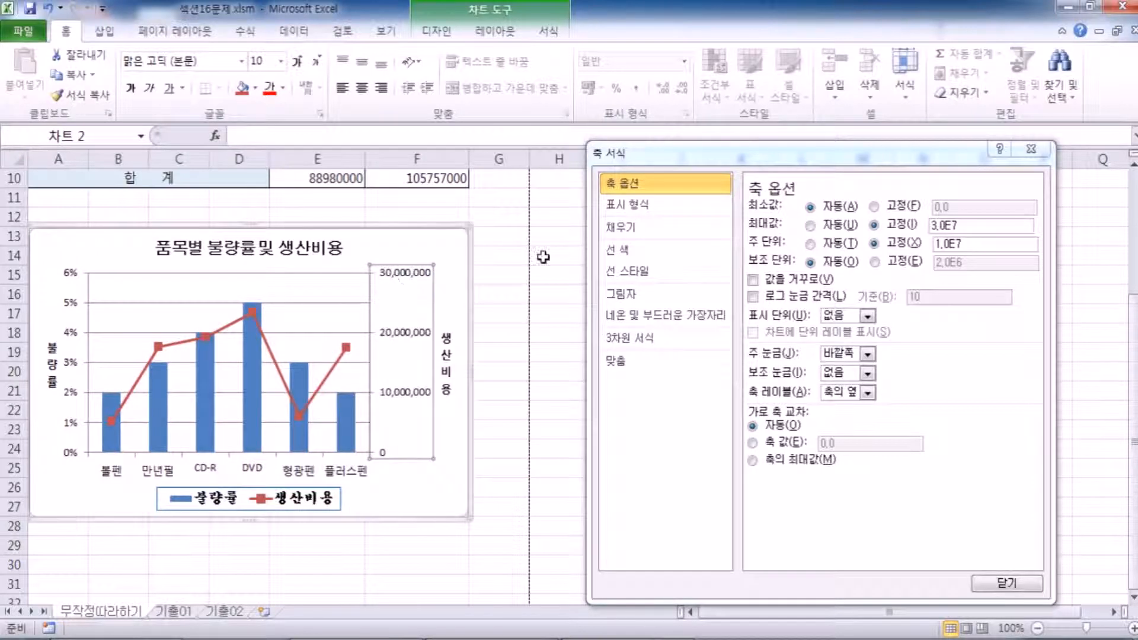
left_click(1030, 149)
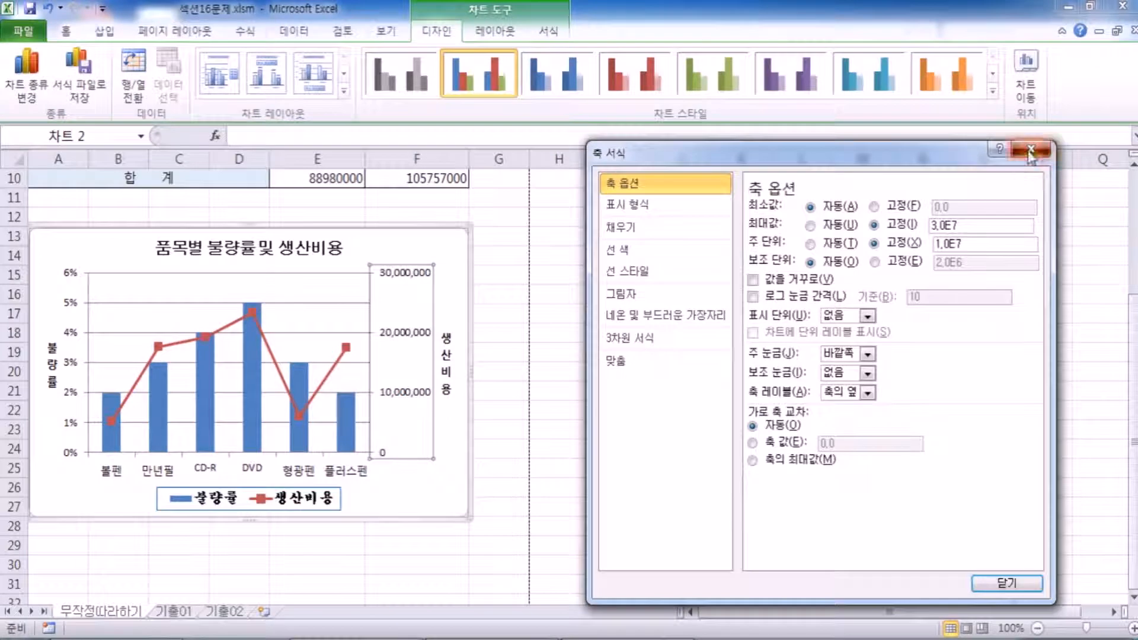
left_click(1030, 149)
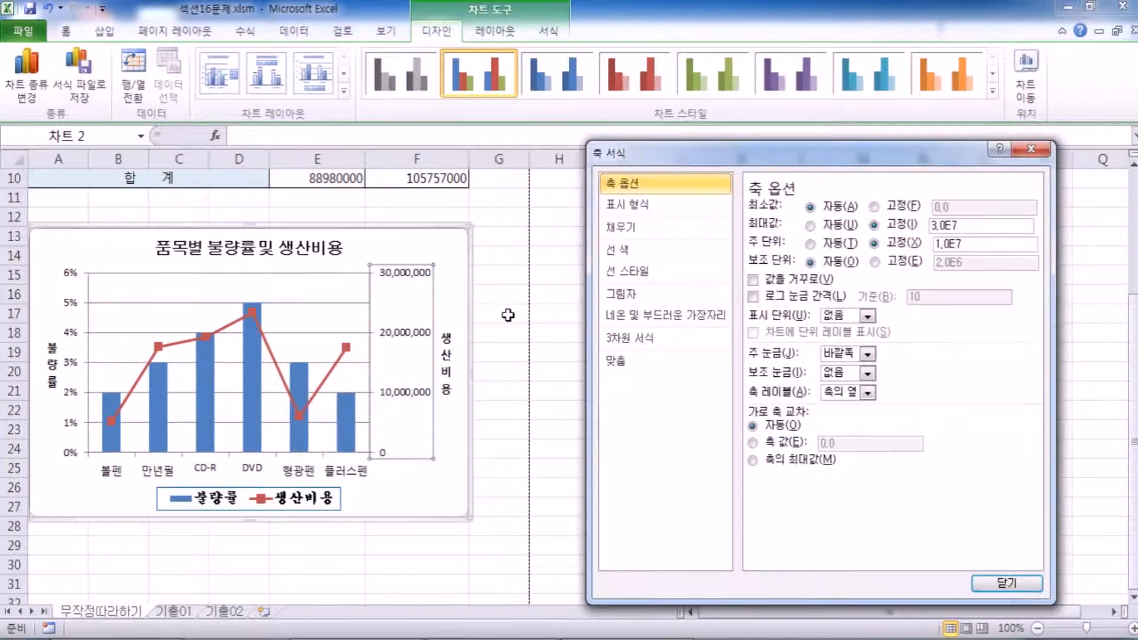
left_click(646, 206)
left_click(767, 230)
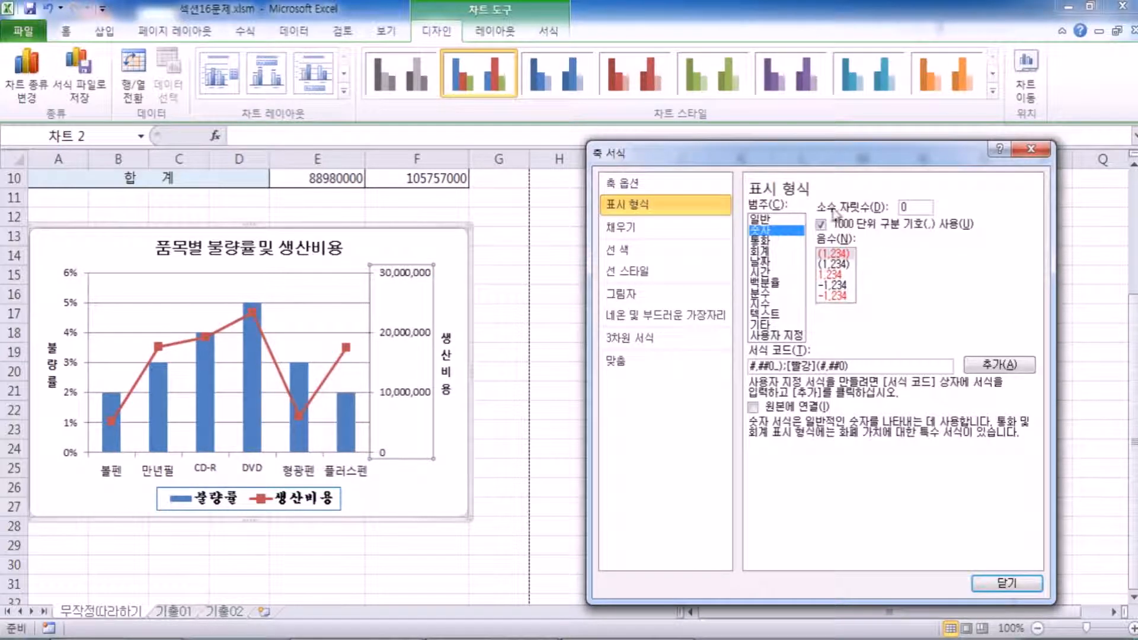
left_click(625, 186)
left_click_drag(632, 155, 511, 130)
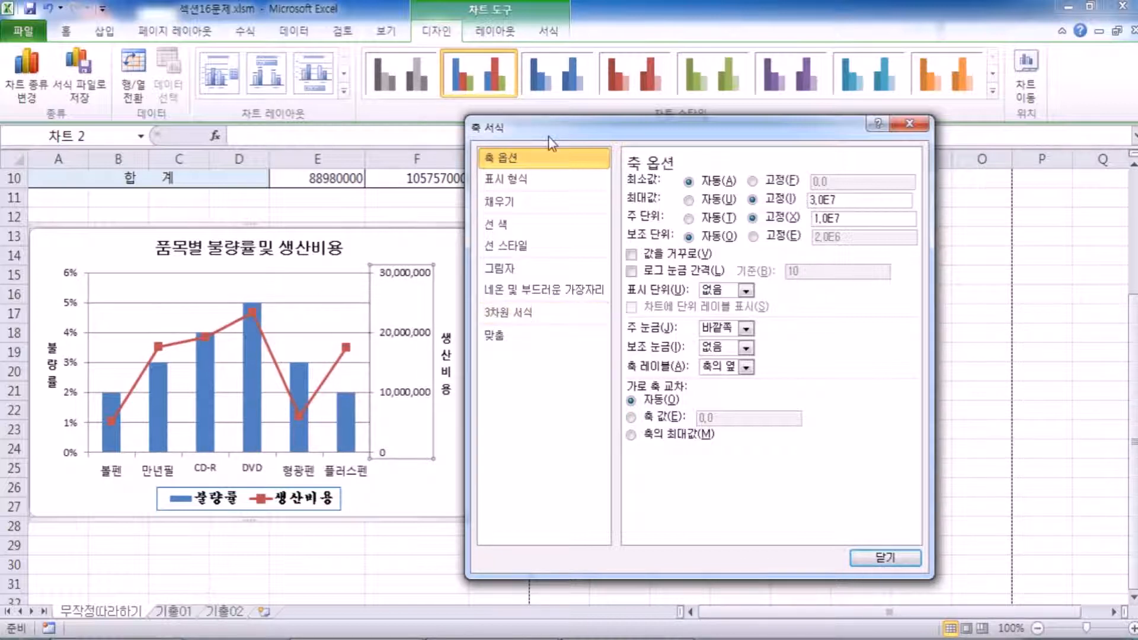
left_click_drag(555, 128, 779, 132)
left_click(531, 258)
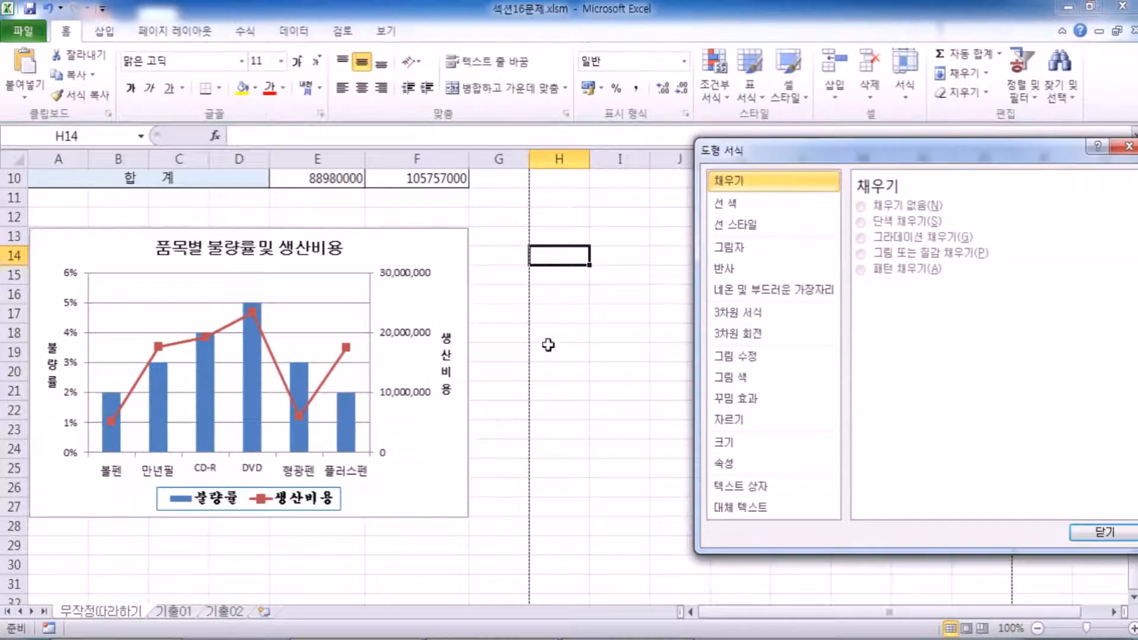
left_click(408, 252)
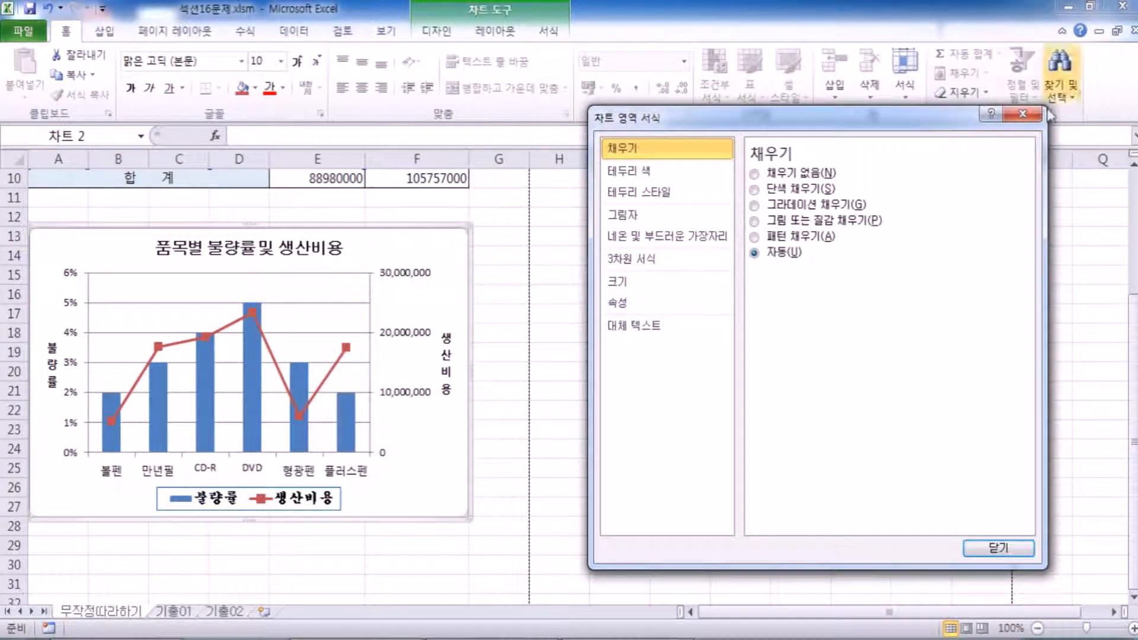
left_click(1024, 115)
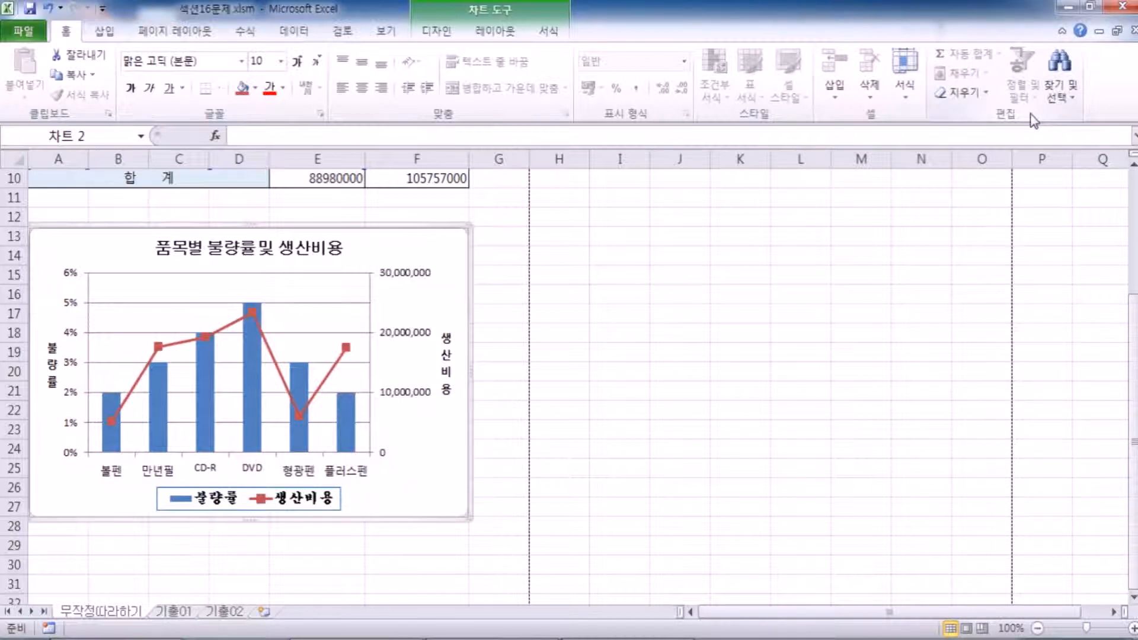
Examine the legend position options in the legend's format settings (범례 서식).
right_click(276, 486)
right_click(275, 497)
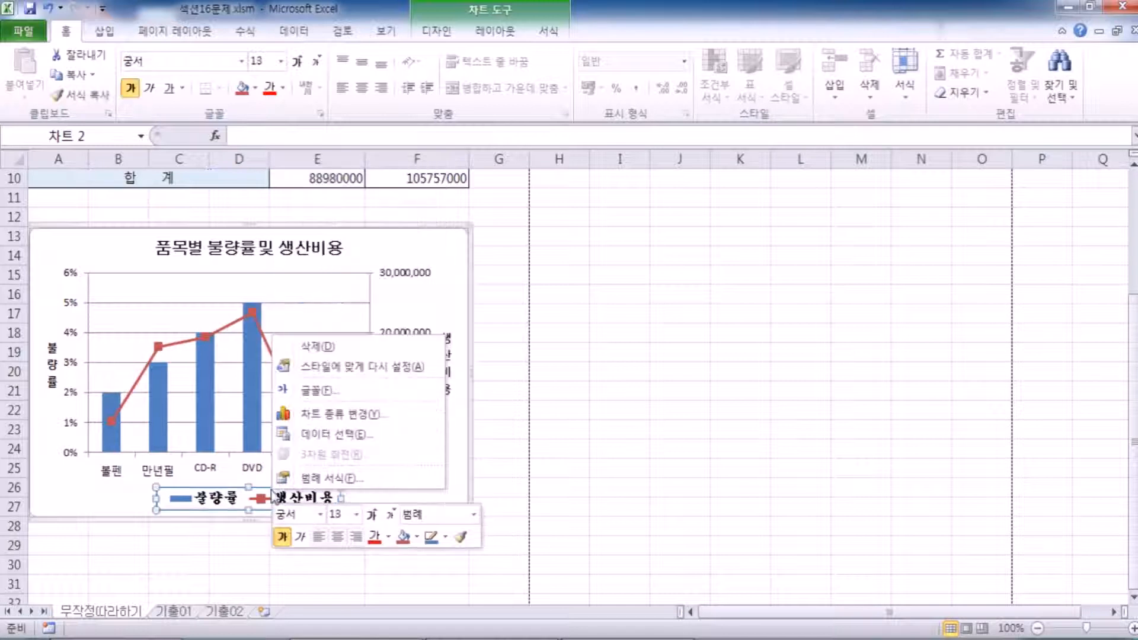
left_click(211, 493)
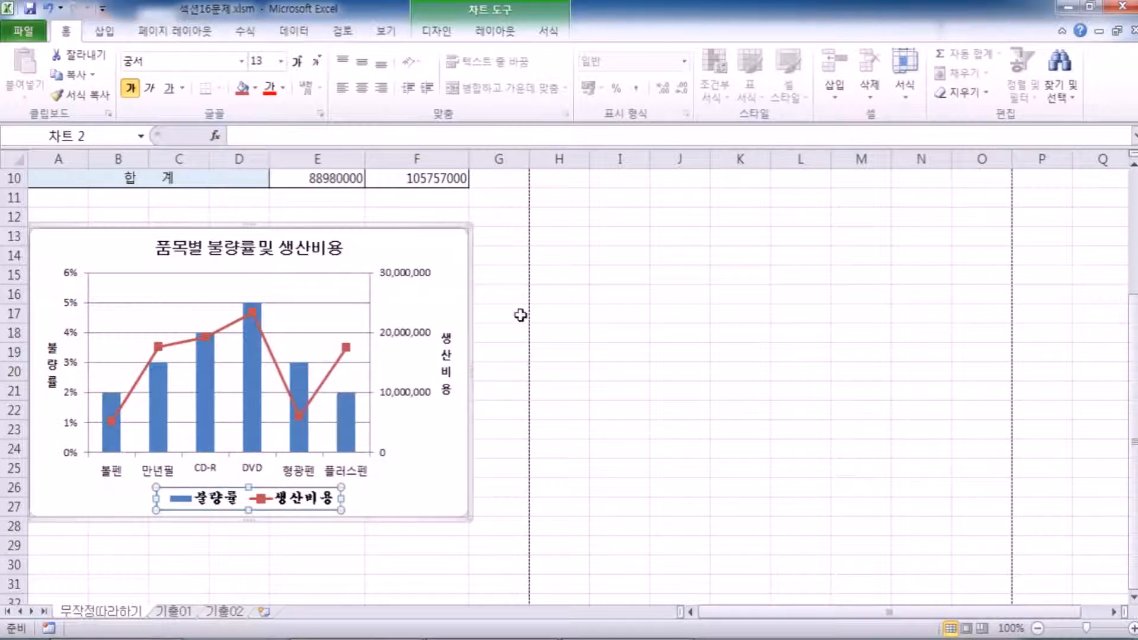
double_click(287, 495)
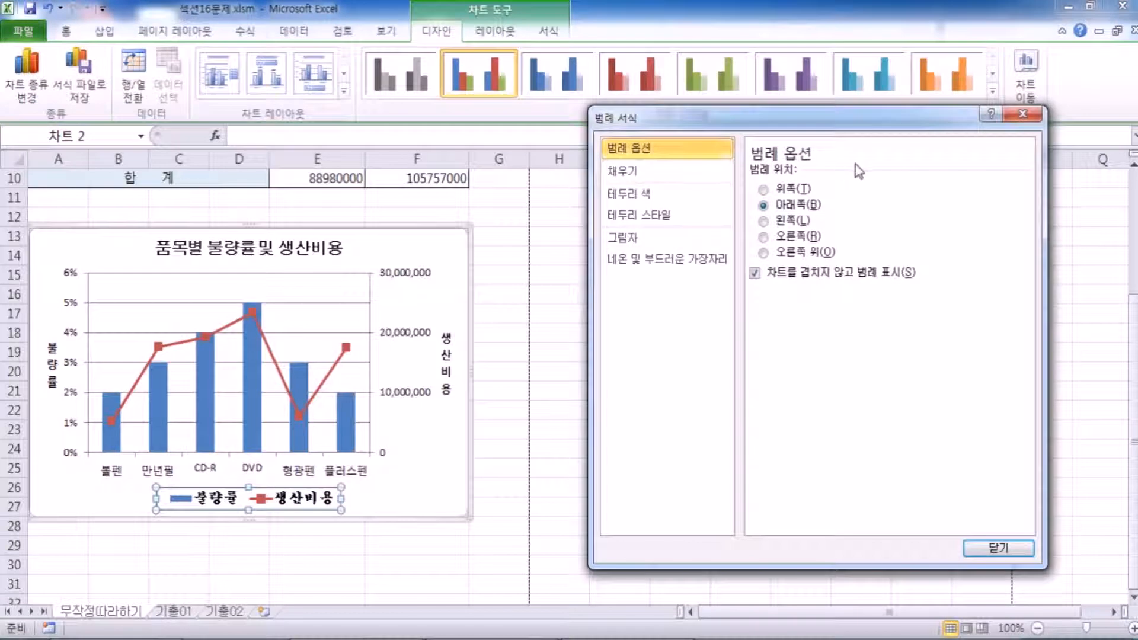
left_click(1022, 114)
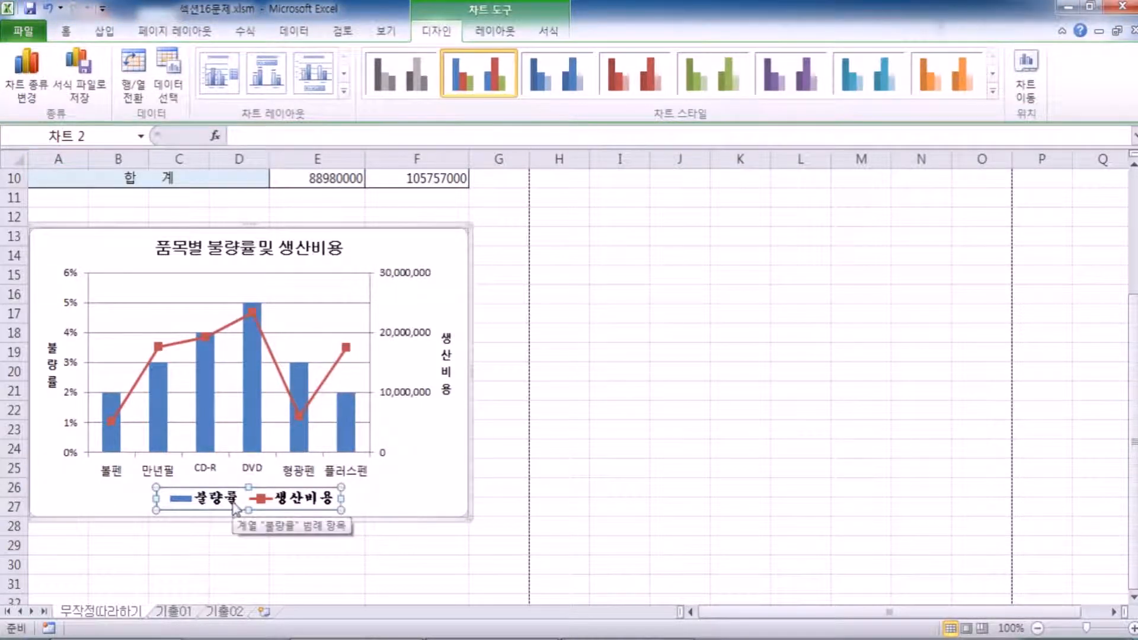
Examine the legend's border colour settings (테두리 색) and its font settings.
left_click(494, 31)
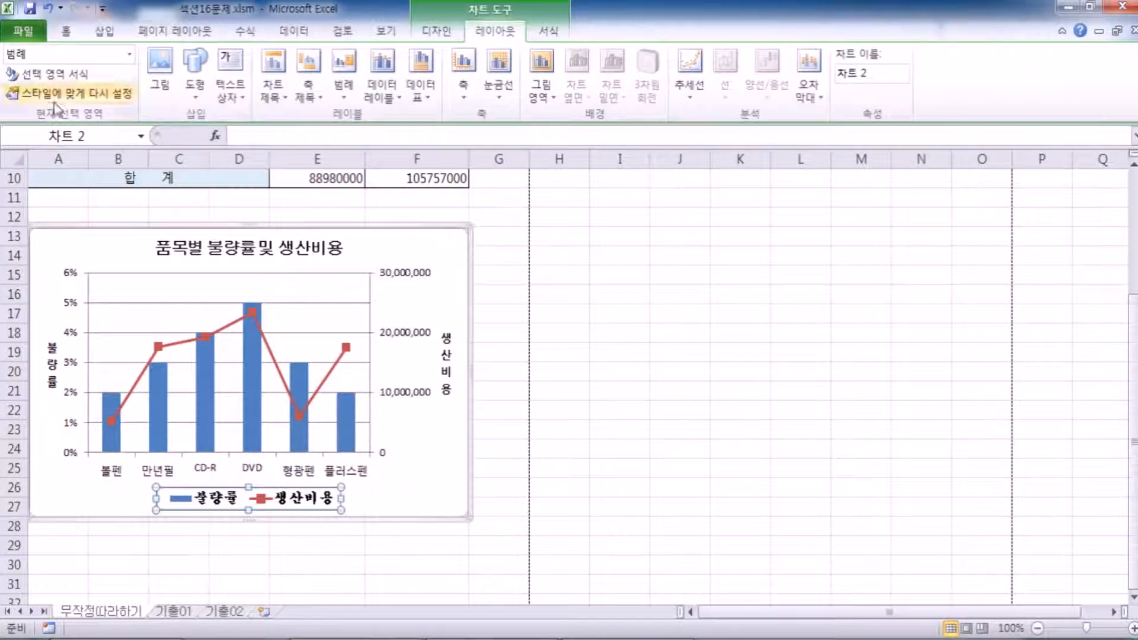
left_click(57, 74)
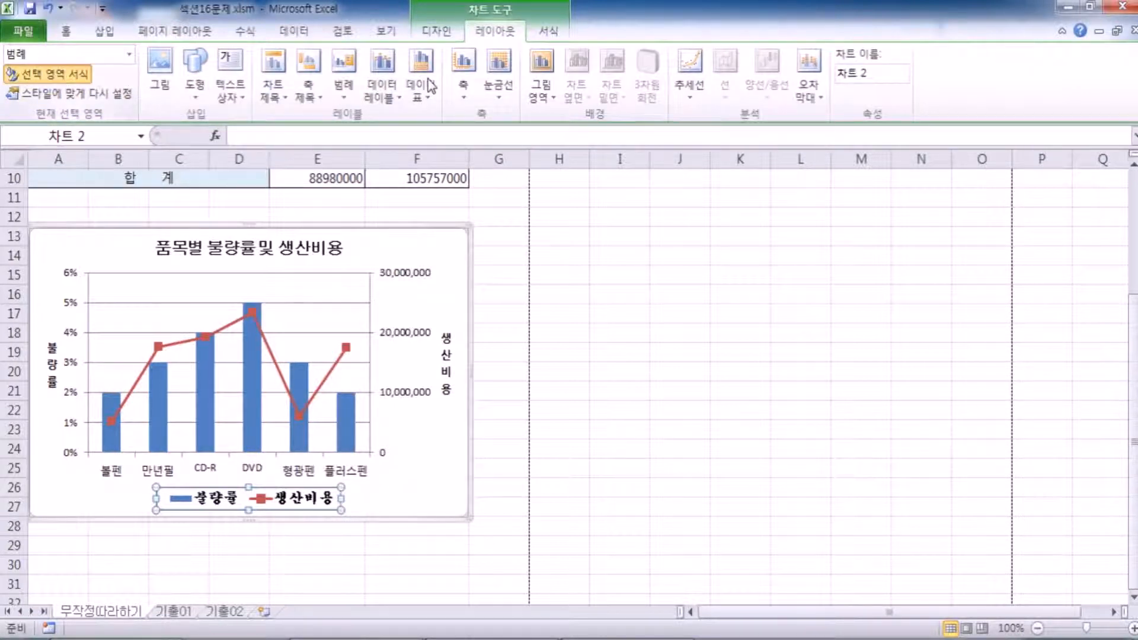
left_click_drag(723, 119, 668, 88)
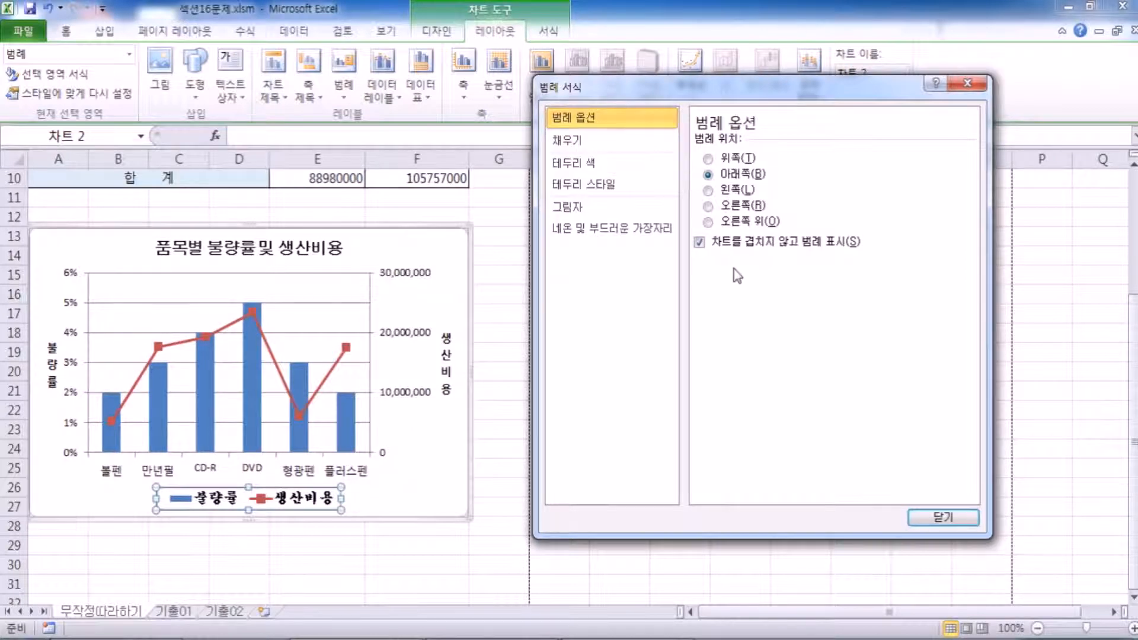
left_click(573, 163)
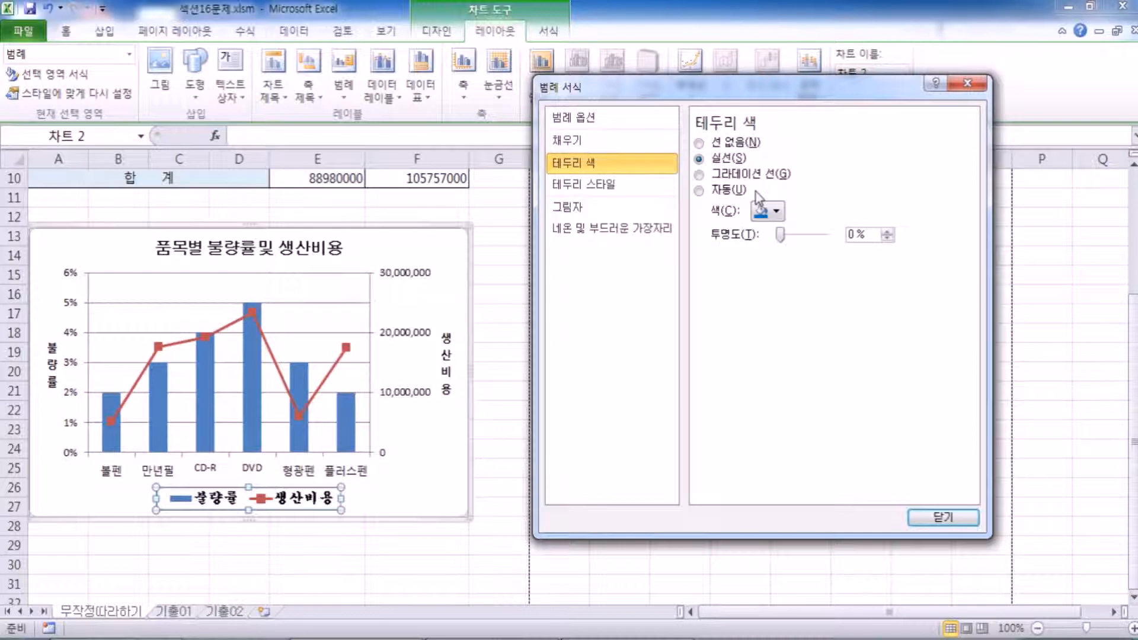
left_click(66, 31)
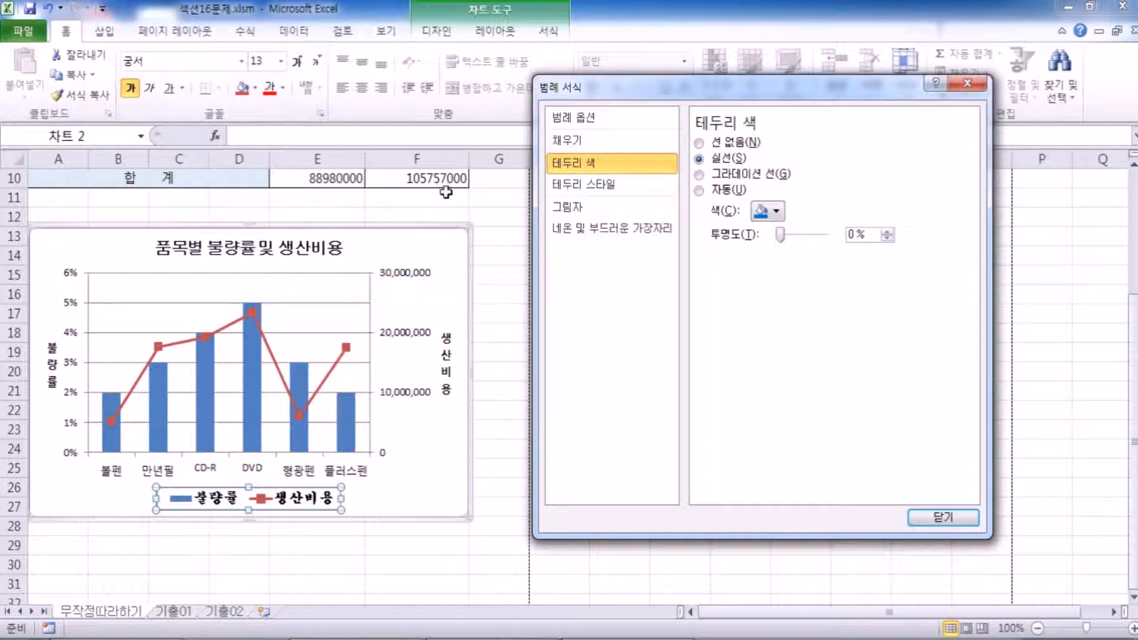
left_click(916, 527)
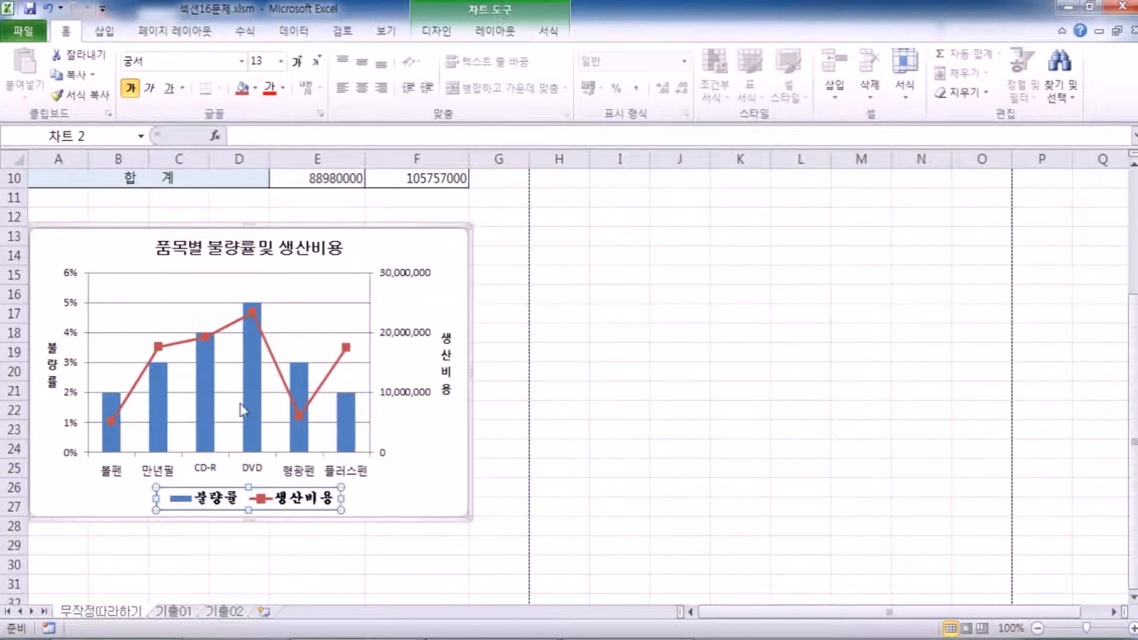
Try data labels at the outside end (바깥쪽 끝에) on the 불량률 column series only.
left_click(205, 394)
mouse_move(254, 408)
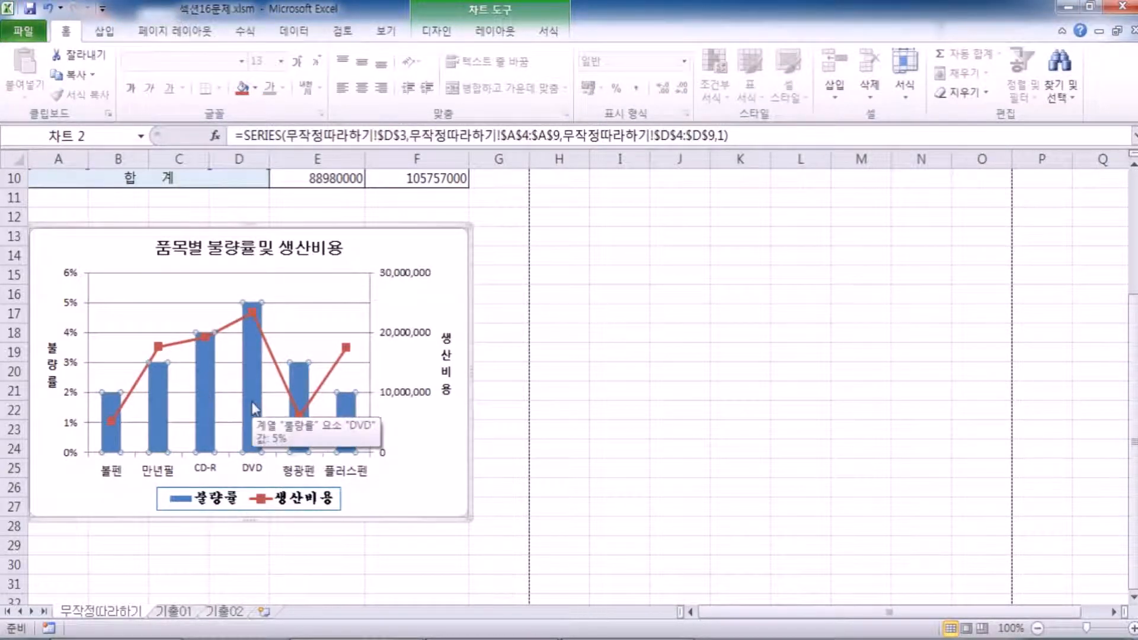
left_click(424, 255)
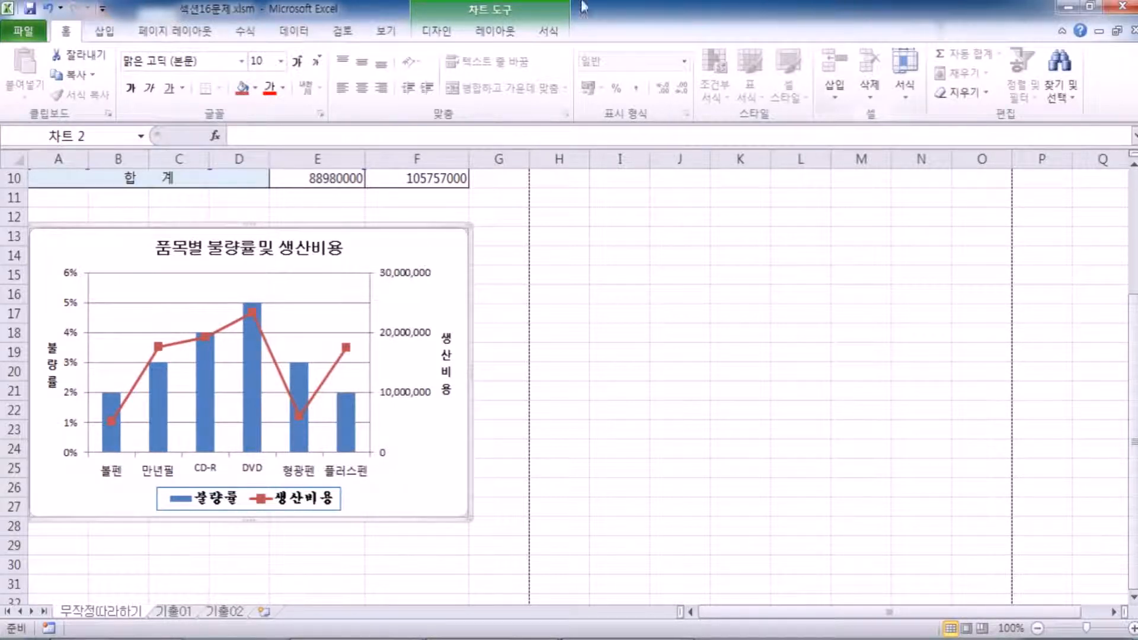
left_click(506, 33)
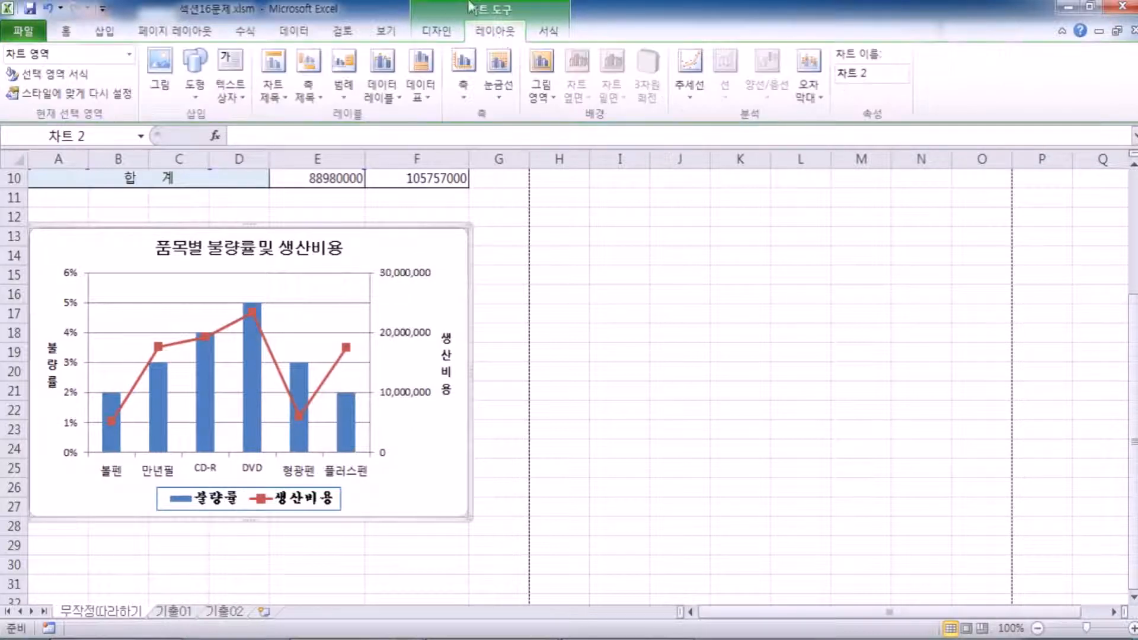
left_click(393, 97)
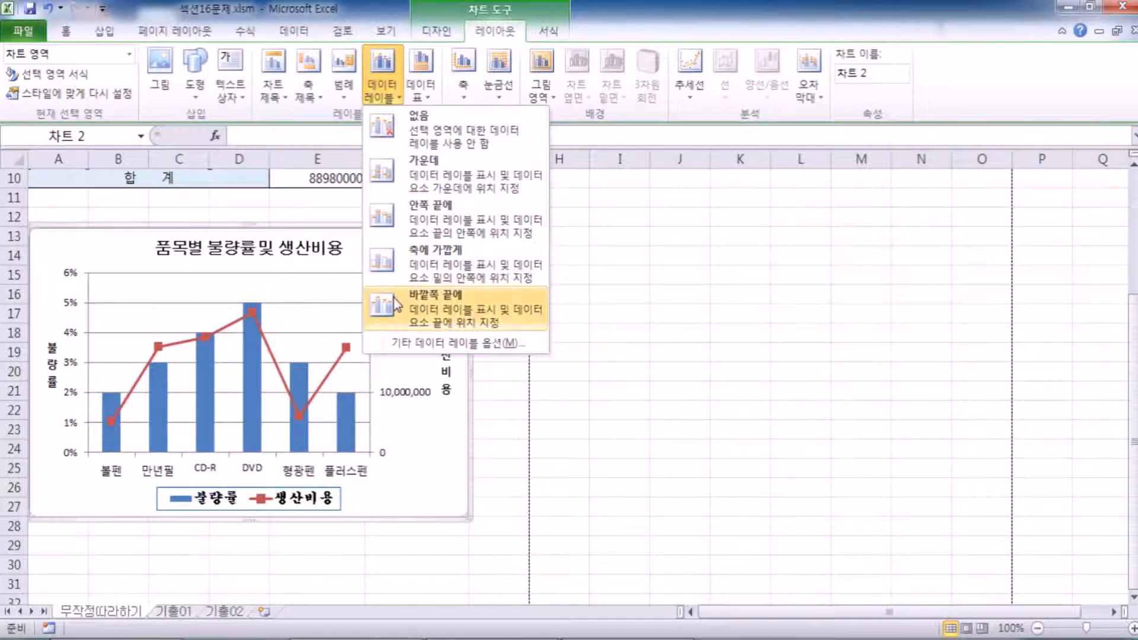
left_click(157, 421)
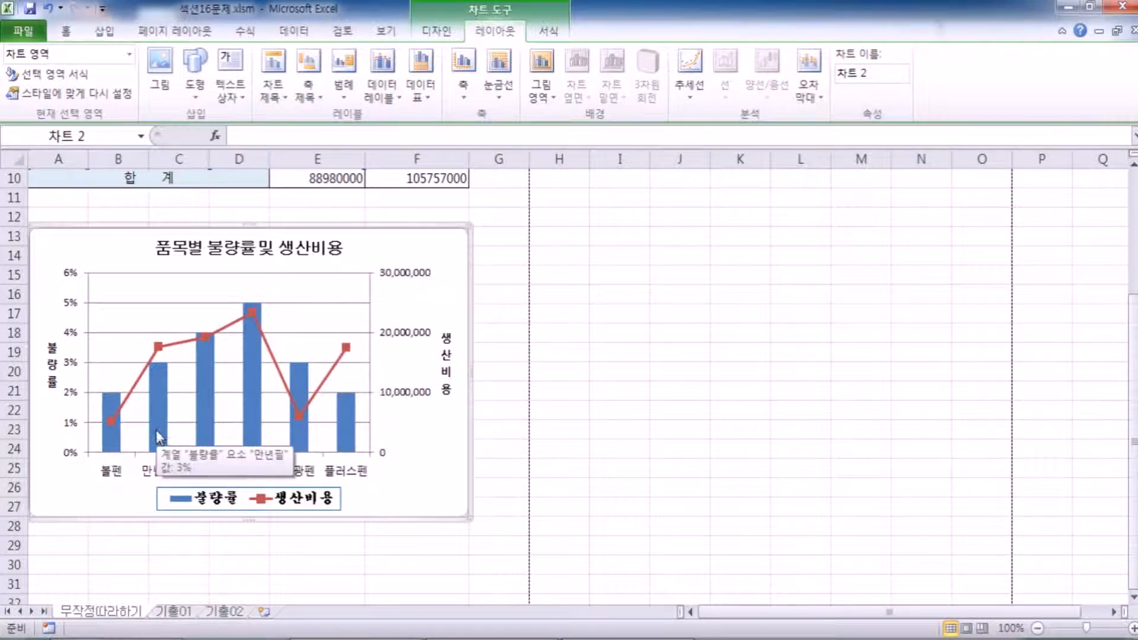
left_click(156, 432)
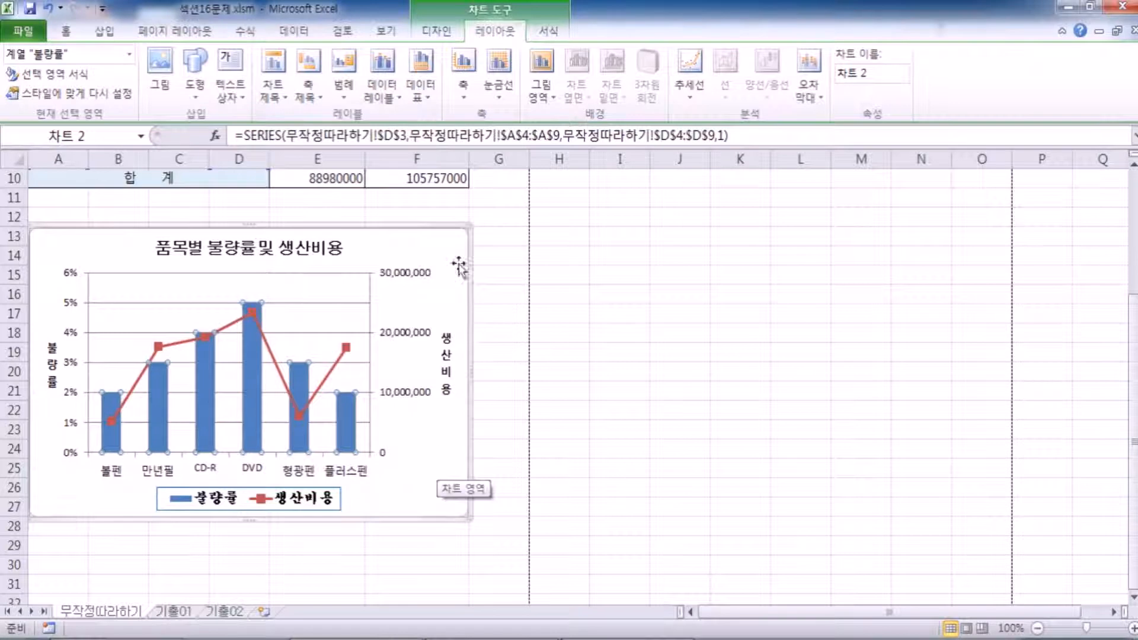
left_click(377, 102)
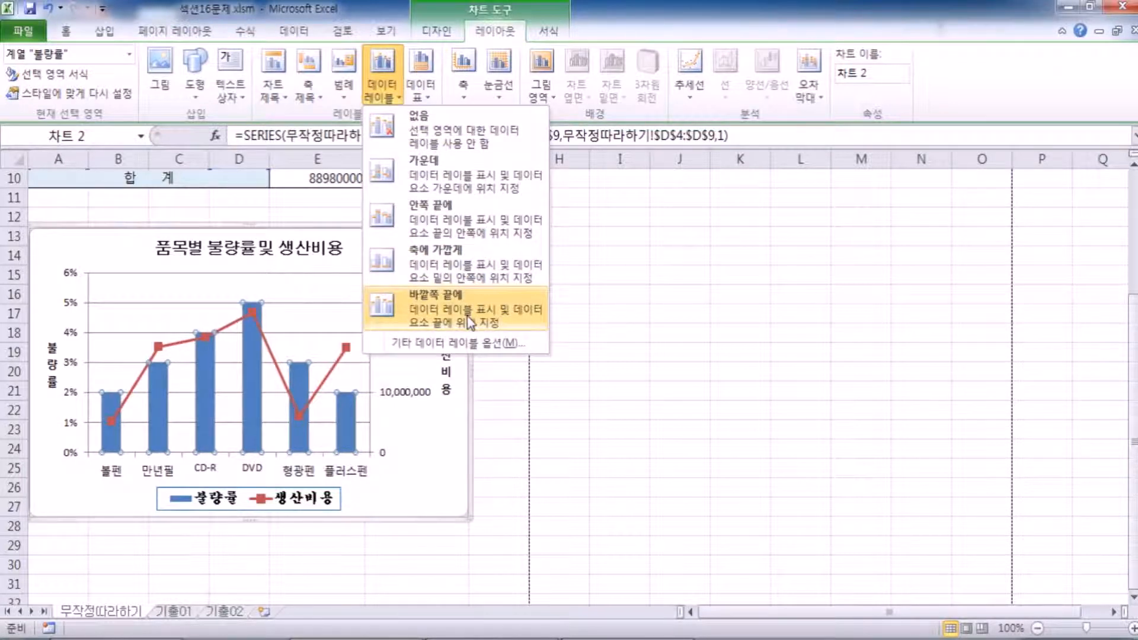
left_click(471, 323)
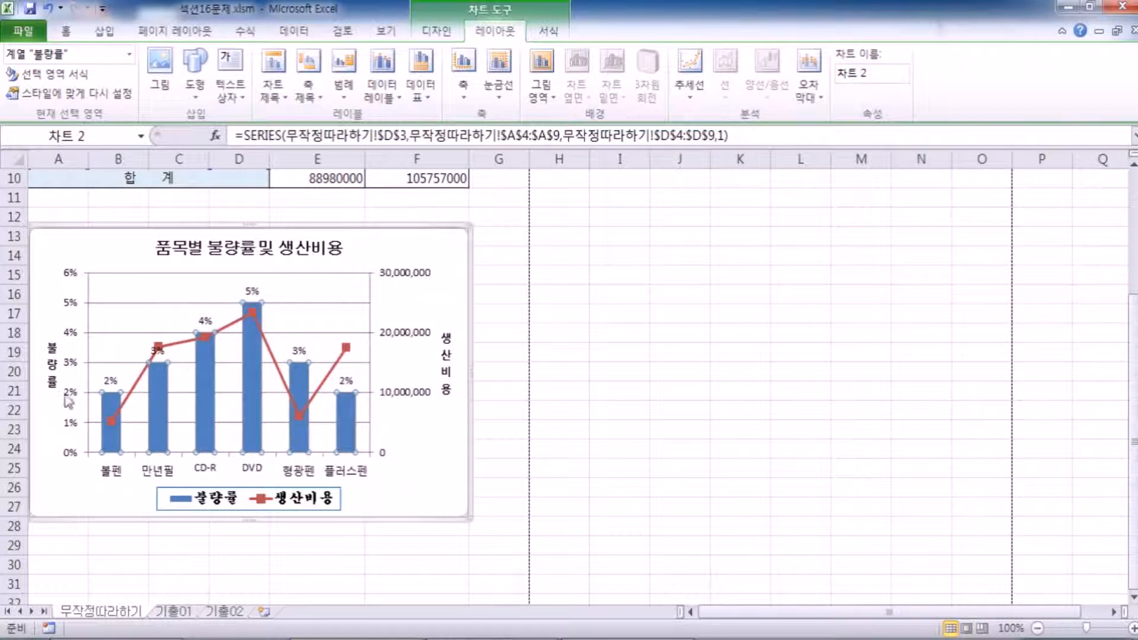
Remove the data labels from the 불량률 series.
left_click(380, 102)
left_click(427, 137)
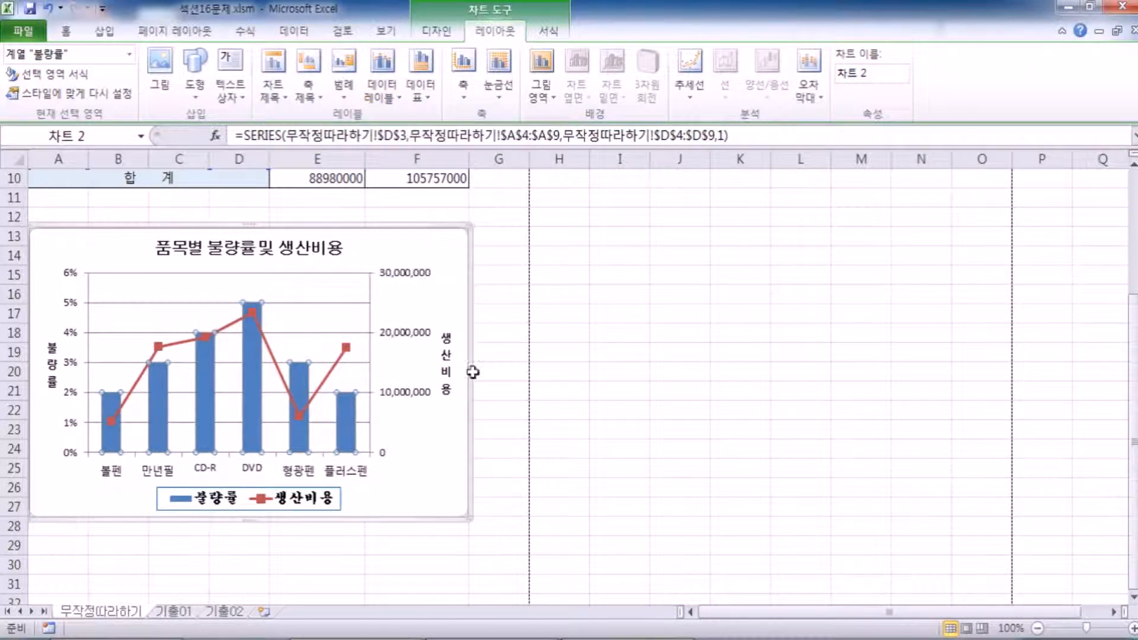
left_click(437, 254)
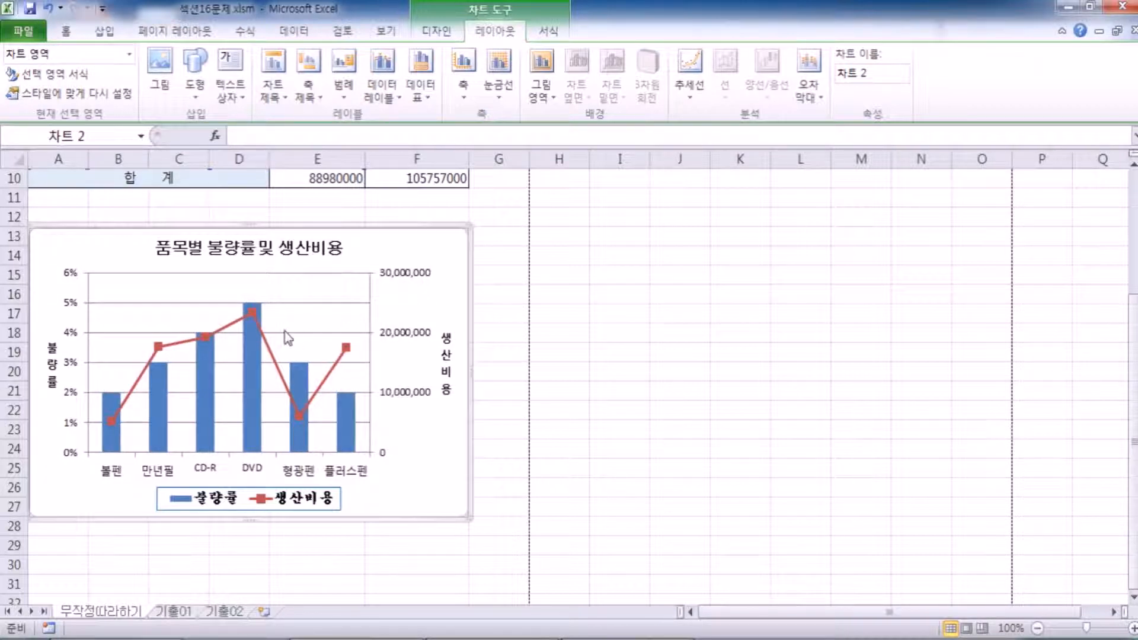
Add data labels to the 불량률 column series and open their format settings (데이터 레이블 서식).
scroll(249, 332, "down", 1)
right_click(201, 335)
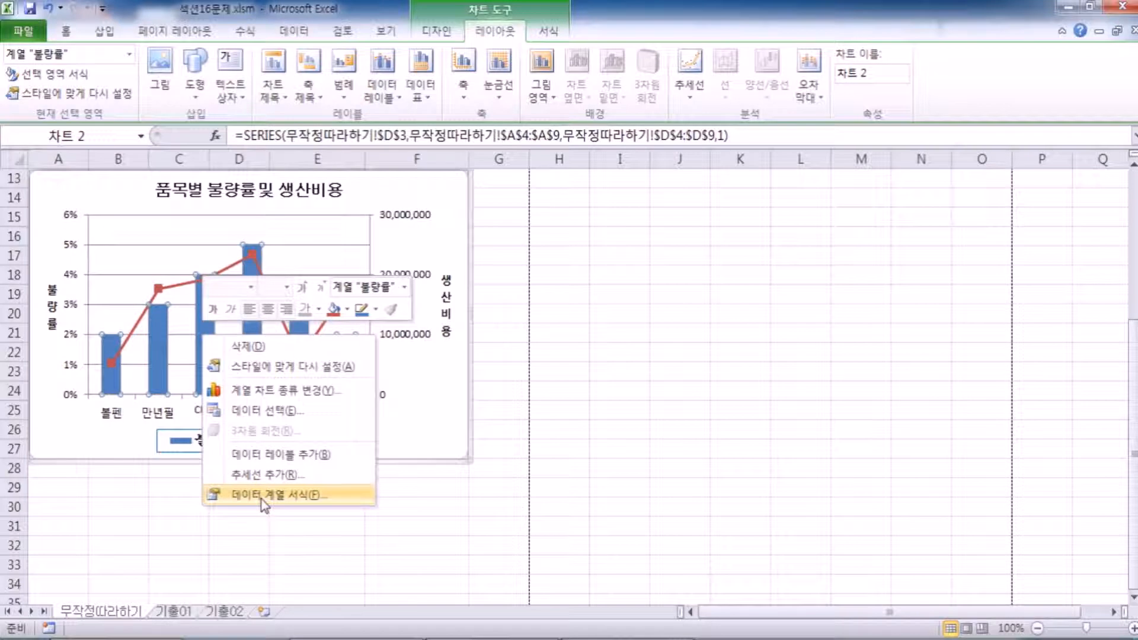
left_click(261, 456)
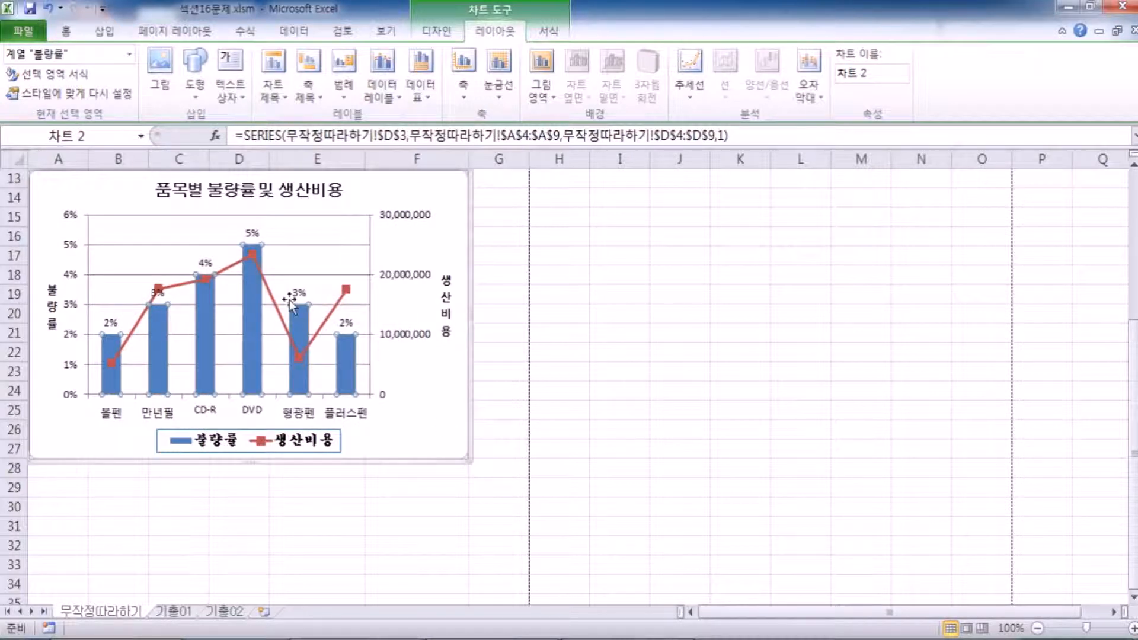
right_click(254, 238)
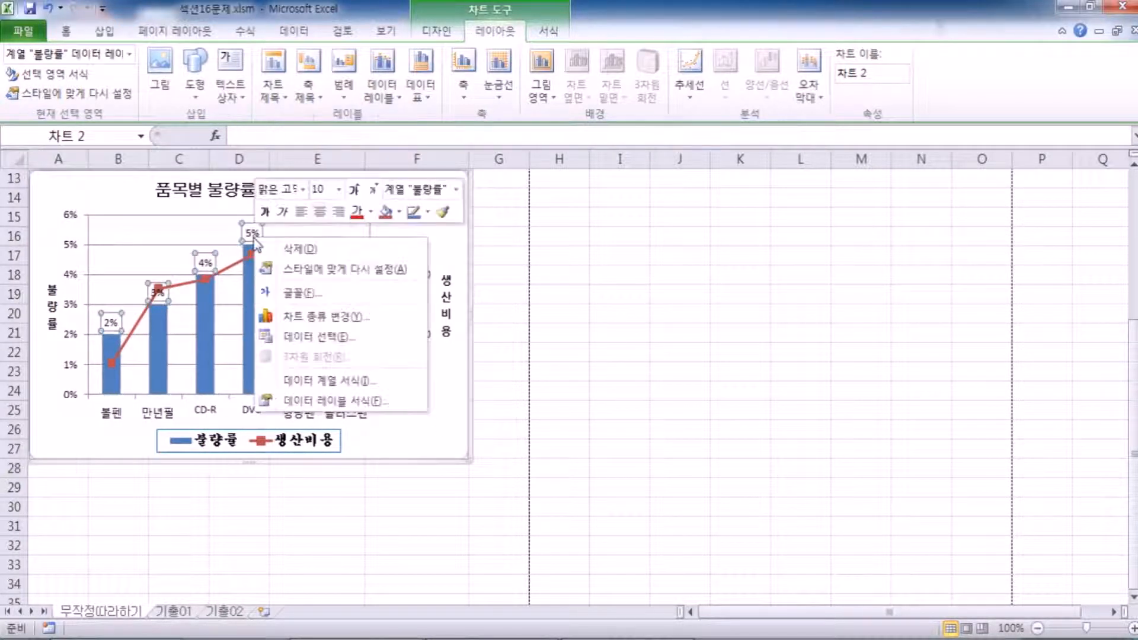
left_click(333, 401)
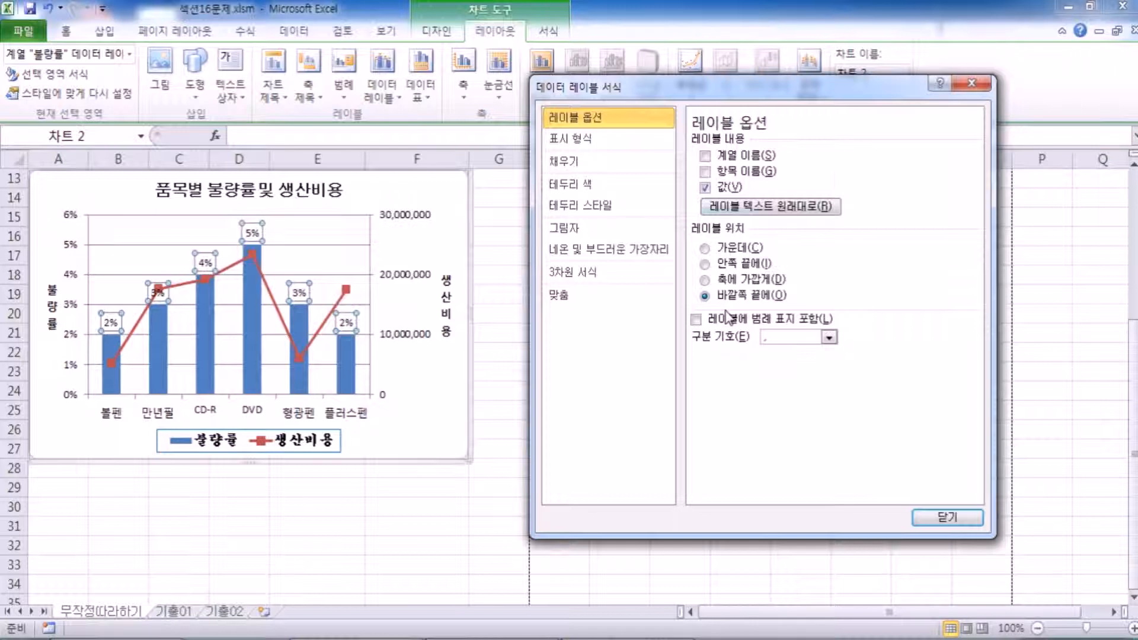
Close the data label format settings and remove the data labels from the 불량률 series.
left_click(970, 84)
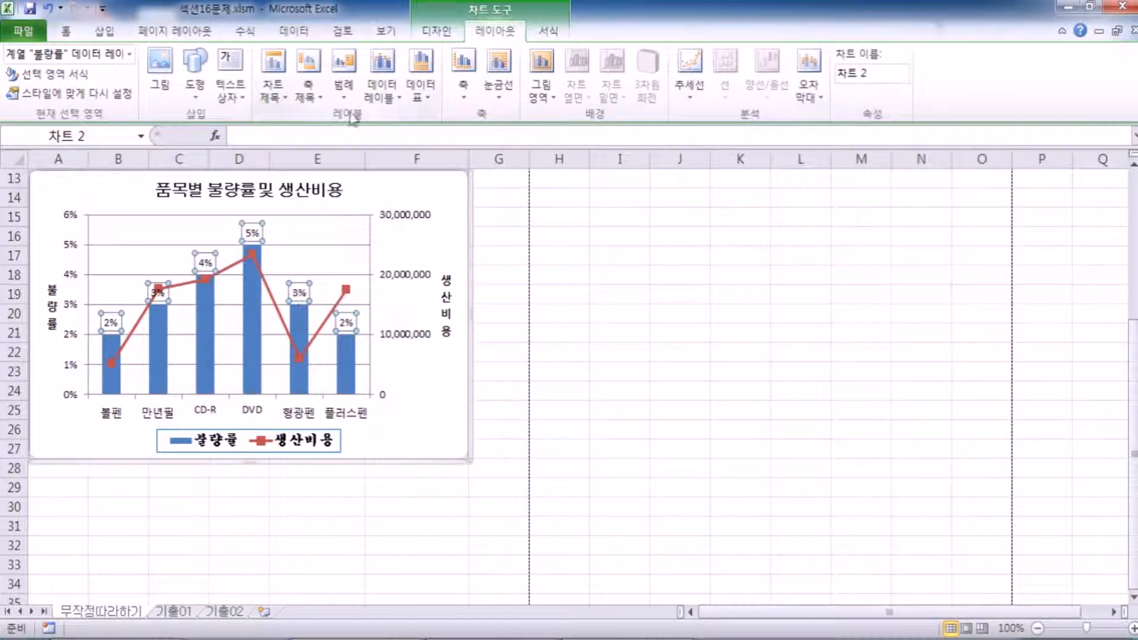
left_click(382, 74)
left_click(409, 111)
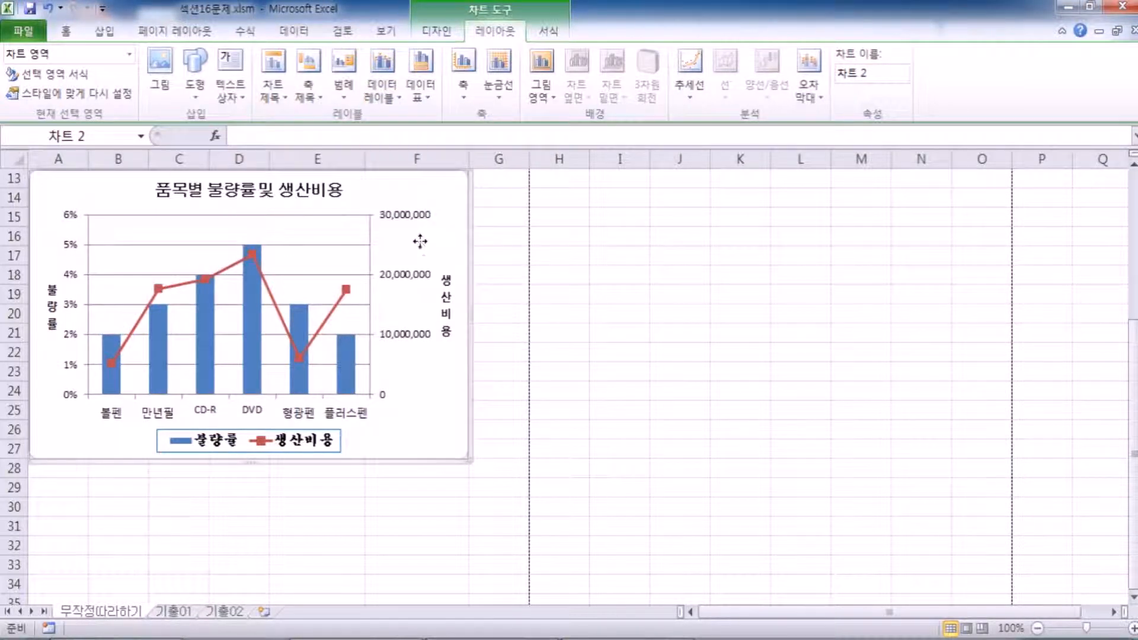
Add data labels at the outside end (바깥쪽 끝에) to the whole 불량률 column series.
left_click(253, 339)
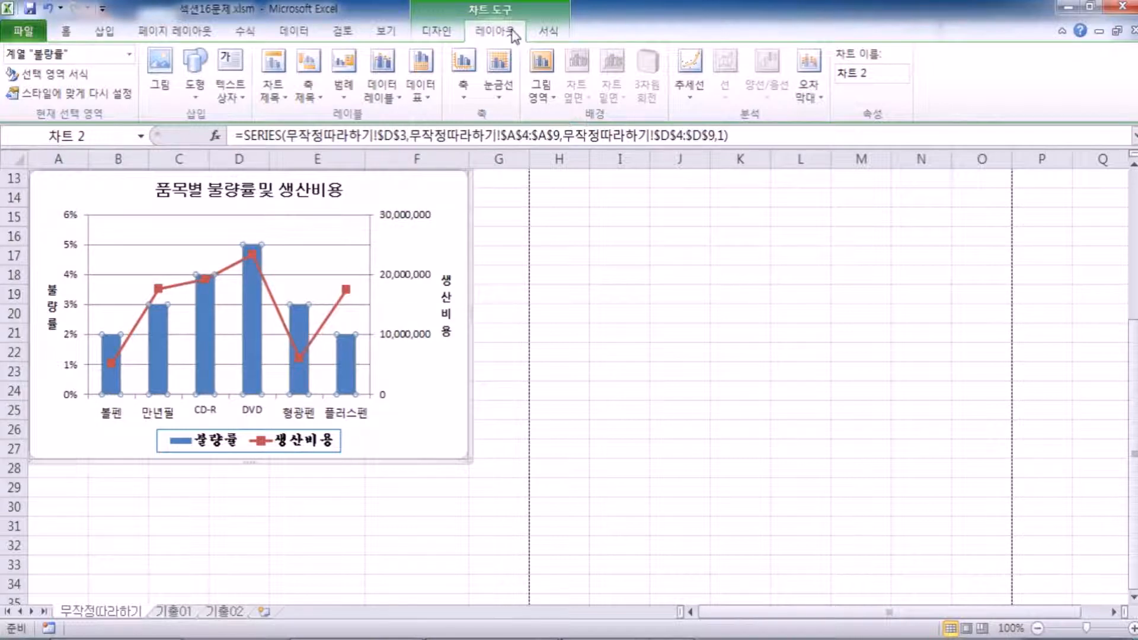
left_click(384, 104)
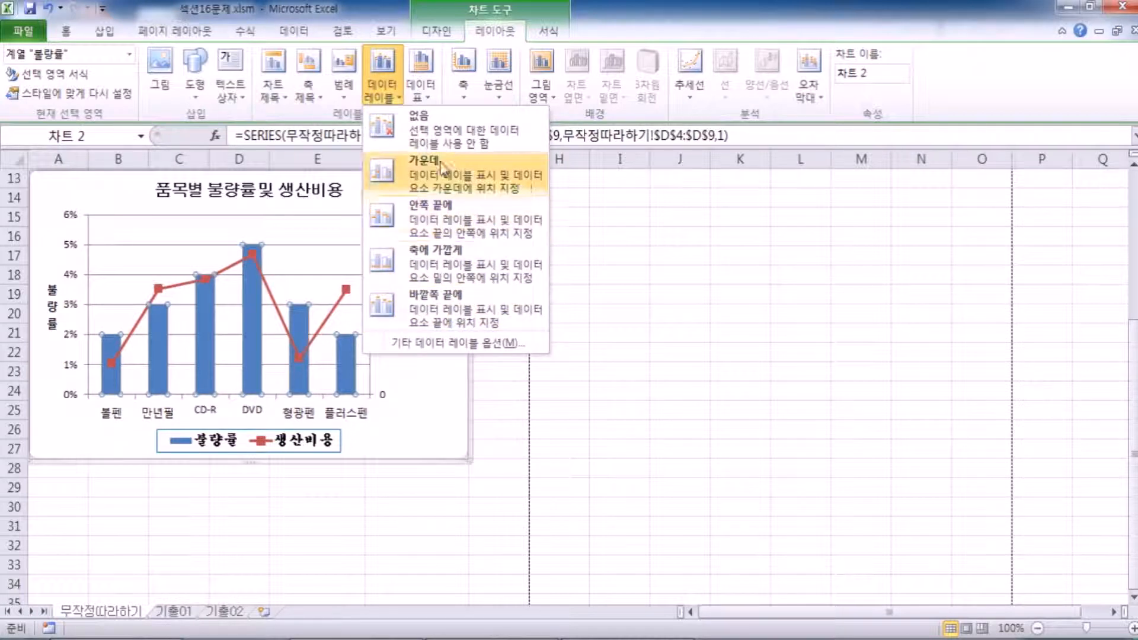
left_click(441, 320)
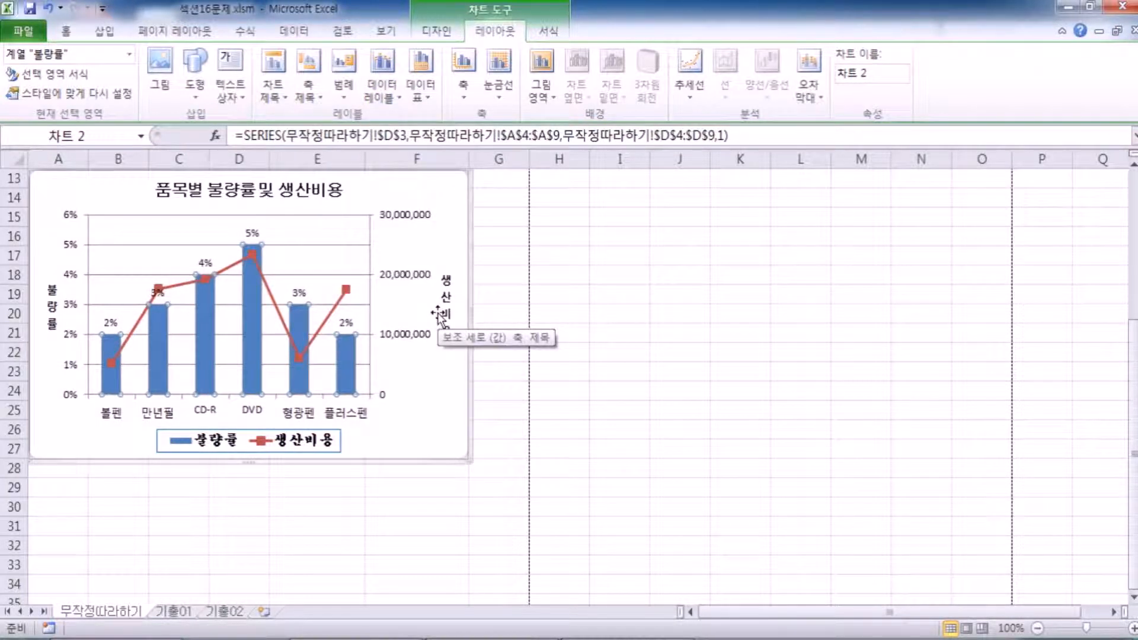
double_click(300, 338)
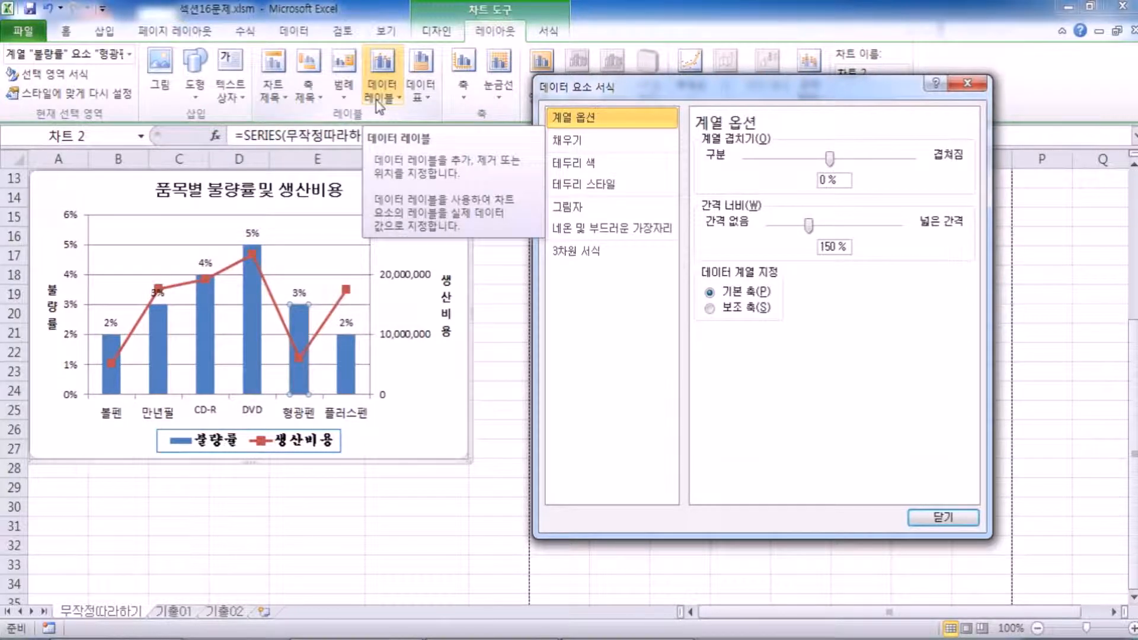
key("Escape")
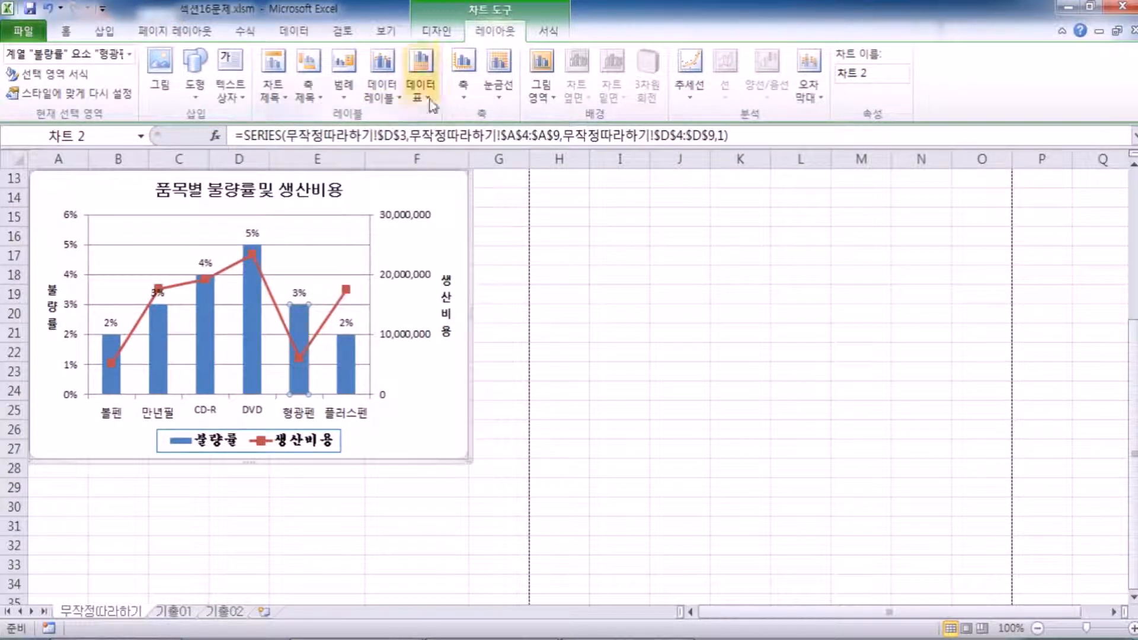
Try the legend on the chart's right side (오른쪽에 범례 표시) and return it to the bottom (아래쪽에 범례 표시).
left_click(355, 86)
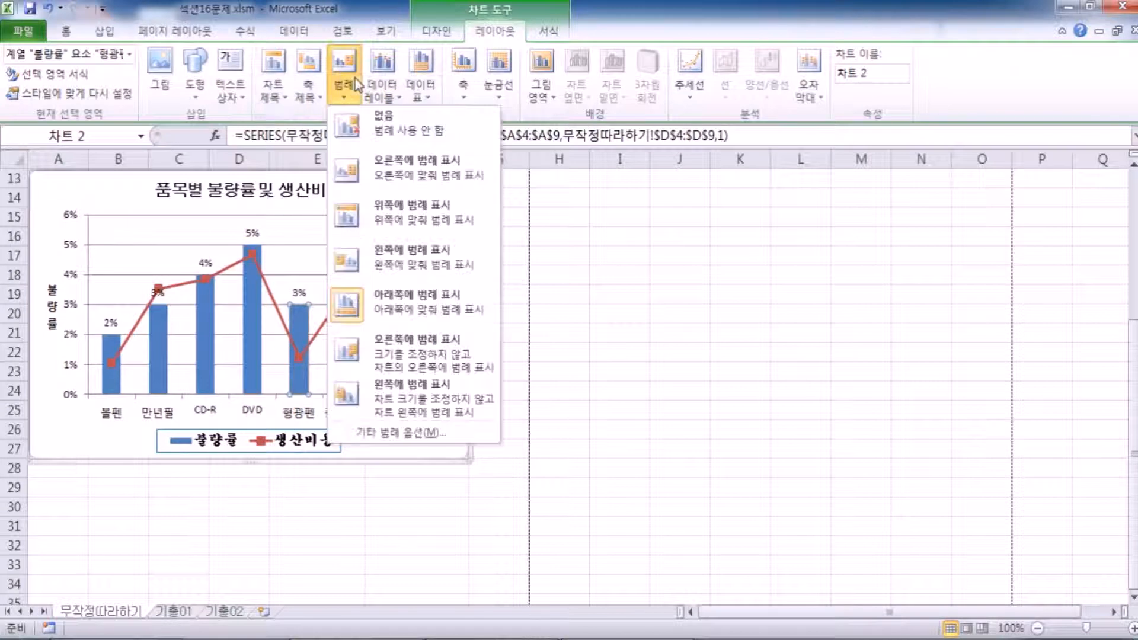
left_click(390, 180)
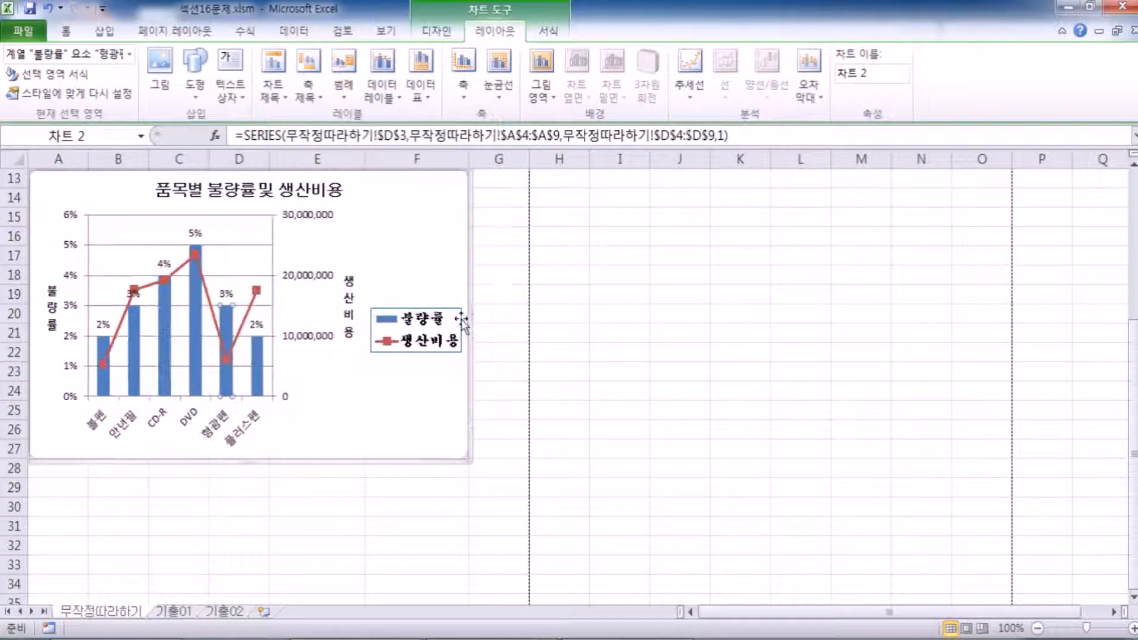
left_click(344, 77)
left_click(375, 326)
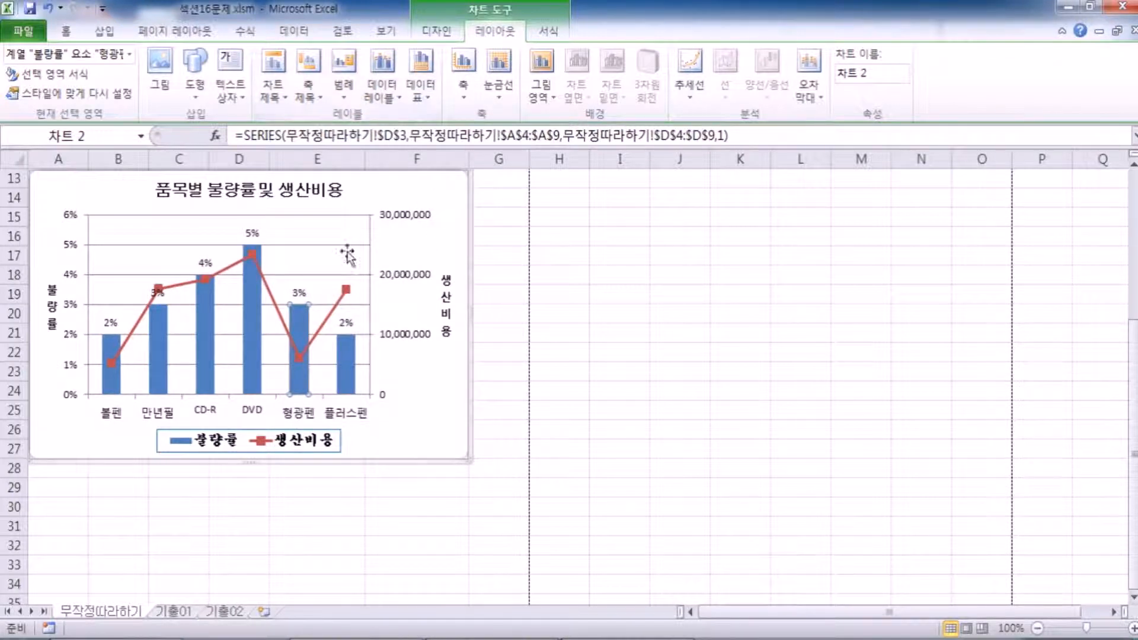
Try the 불량률 data labels at 가운데, 축에 가깝게 and 안쪽 끝에, and return them to 바깥쪽 끝에.
left_click(253, 323)
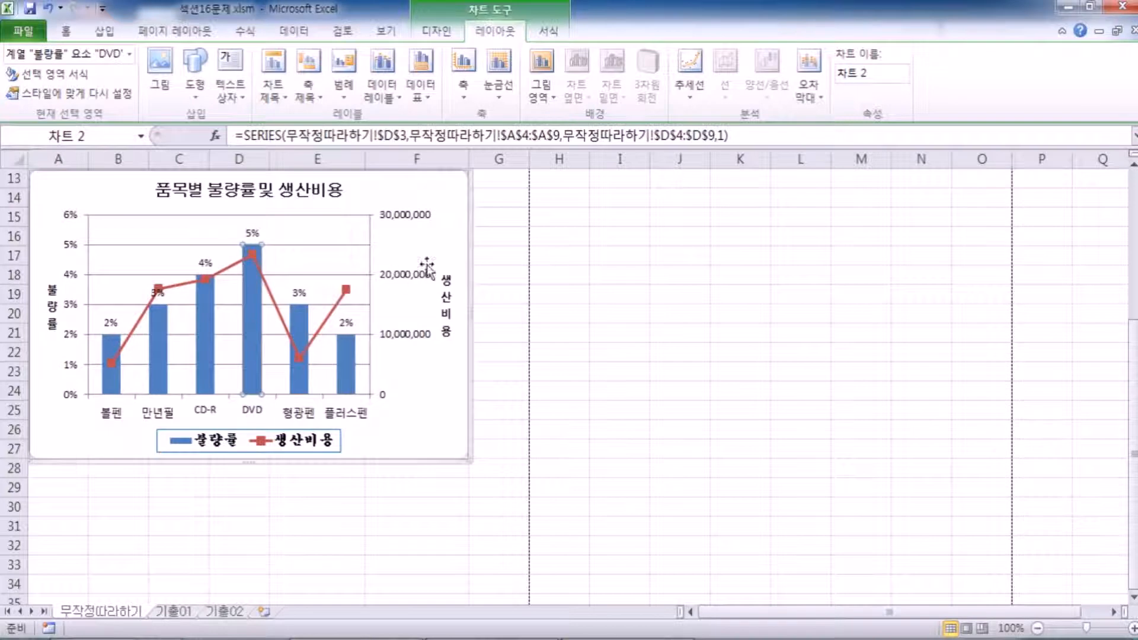
left_click(457, 236)
left_click(264, 320)
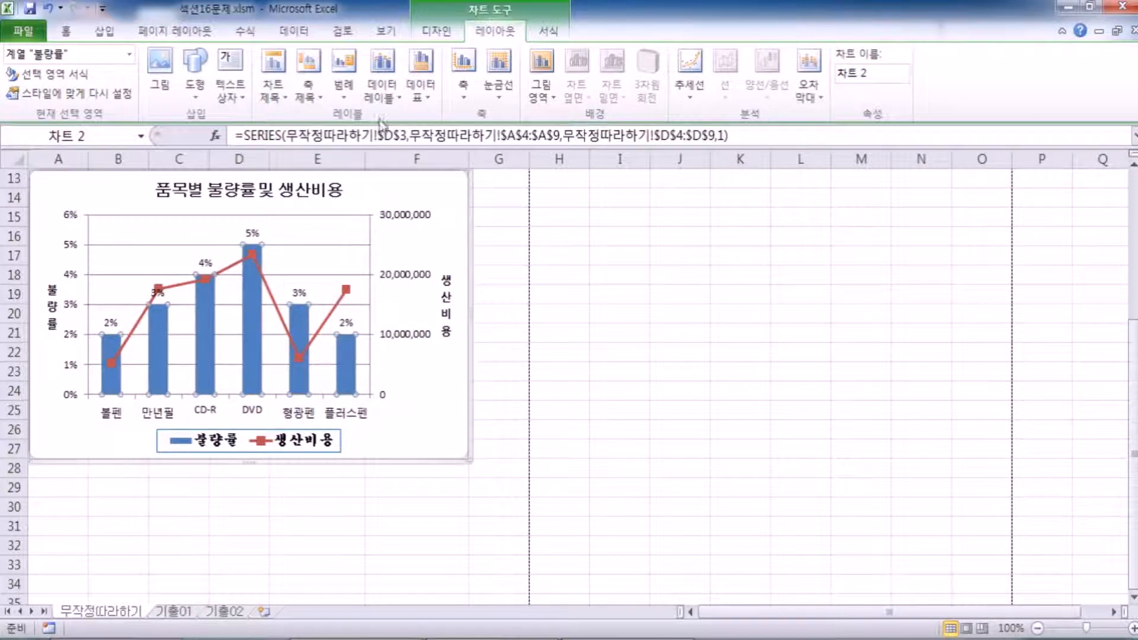
left_click(381, 85)
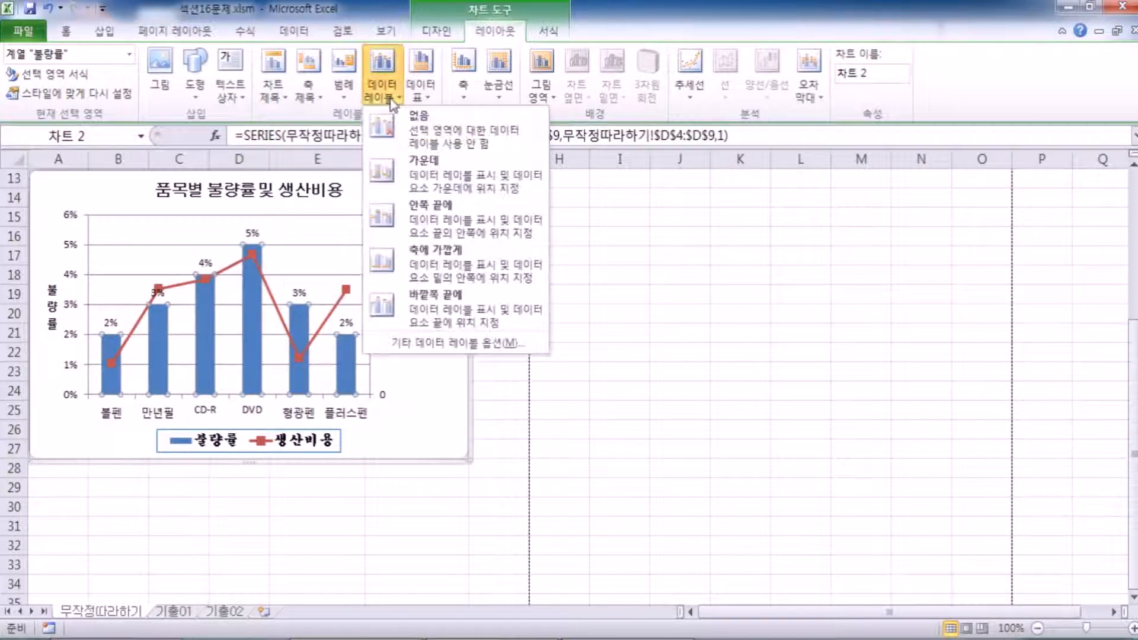
left_click(431, 176)
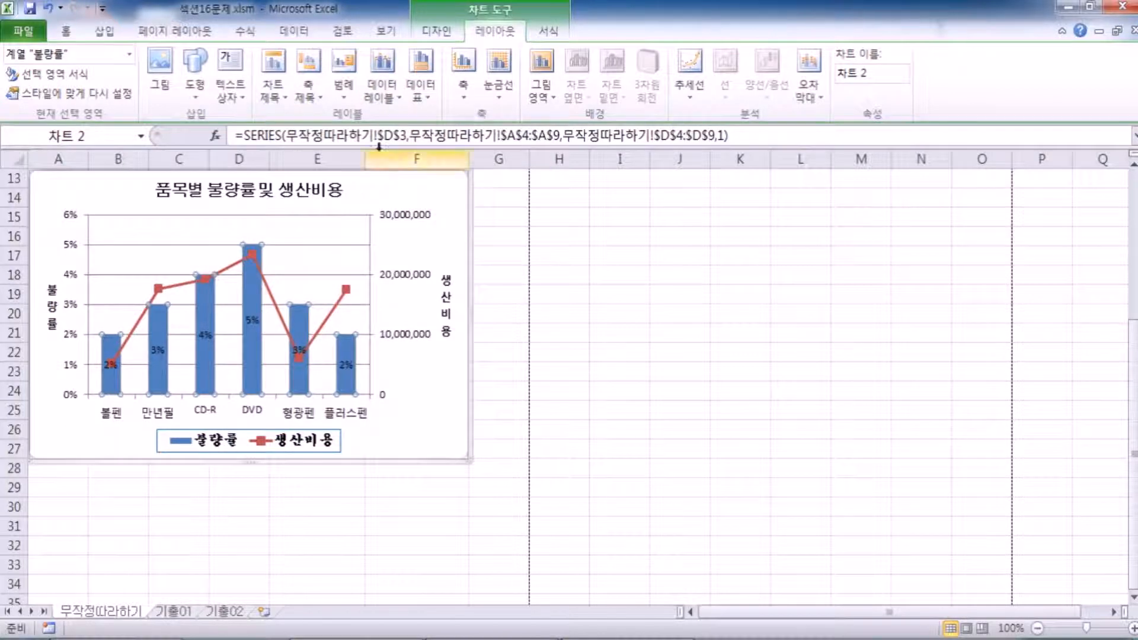
left_click(382, 89)
left_click(413, 248)
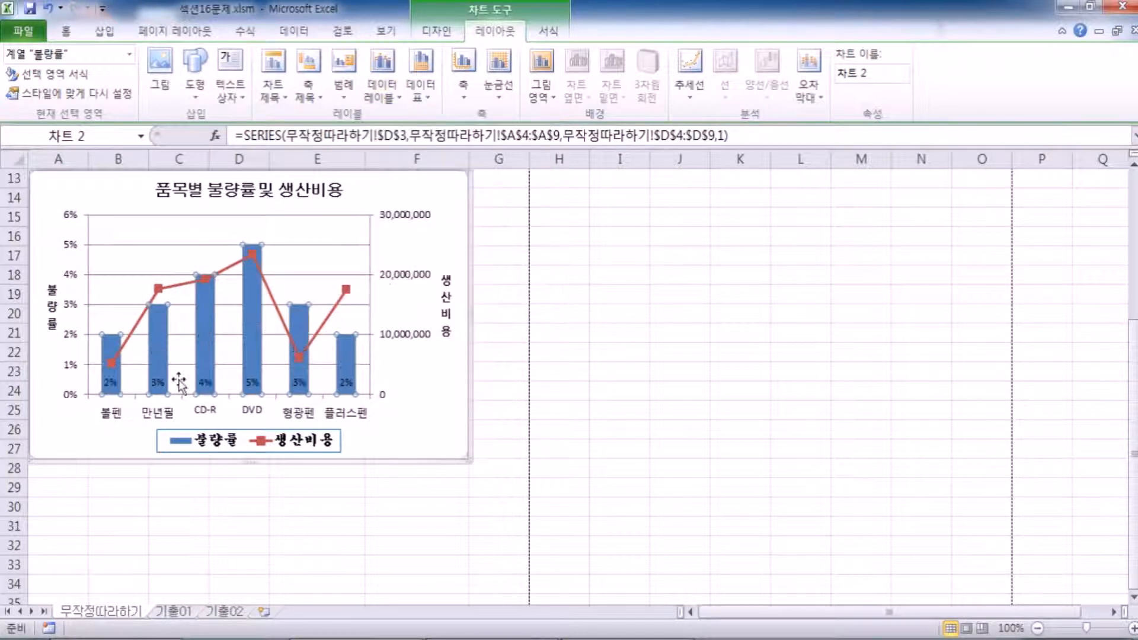
left_click(382, 89)
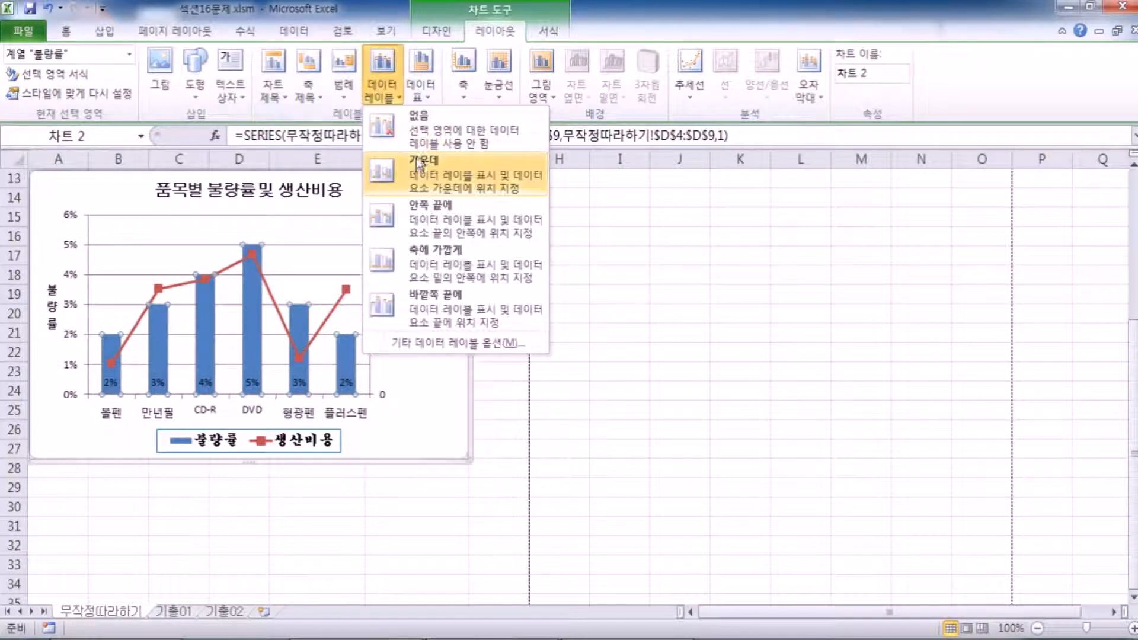
left_click(422, 221)
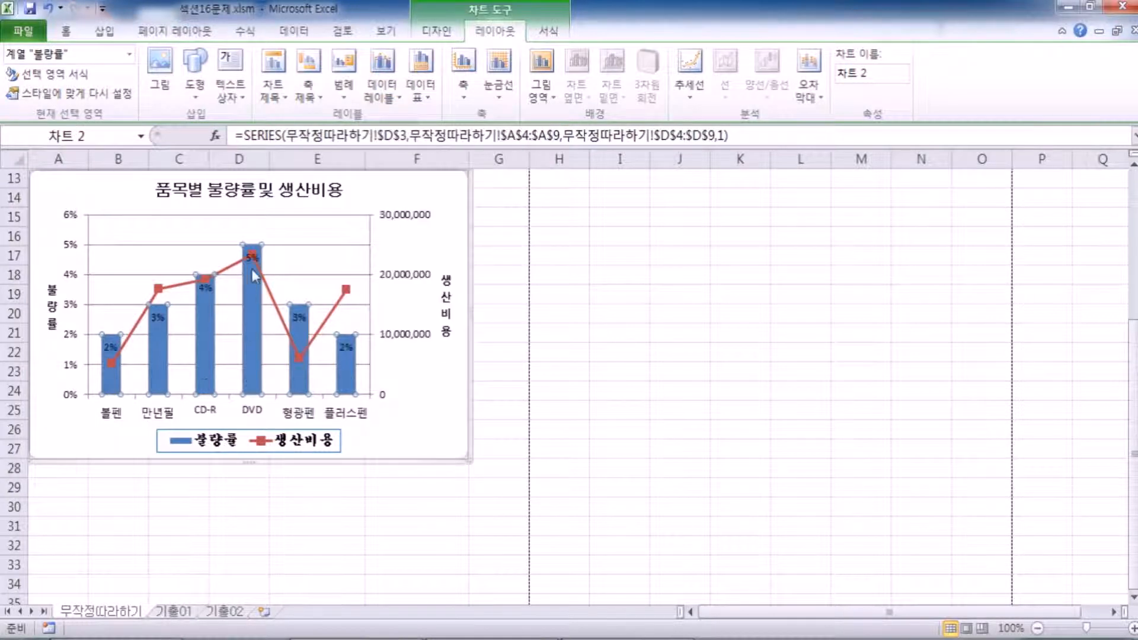
left_click(382, 95)
left_click(411, 295)
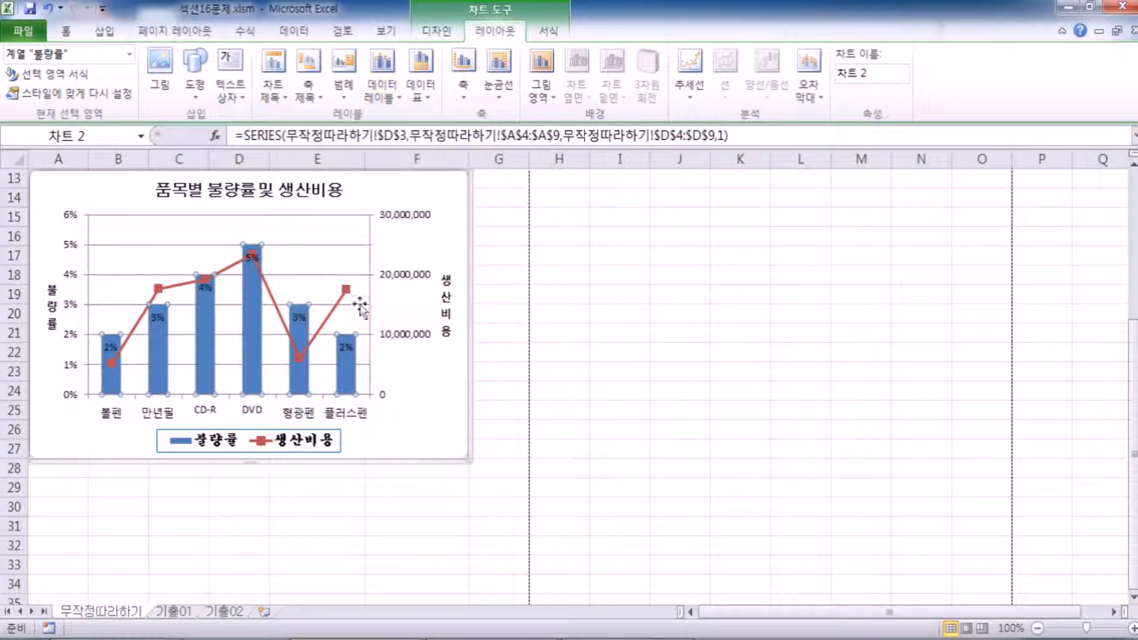
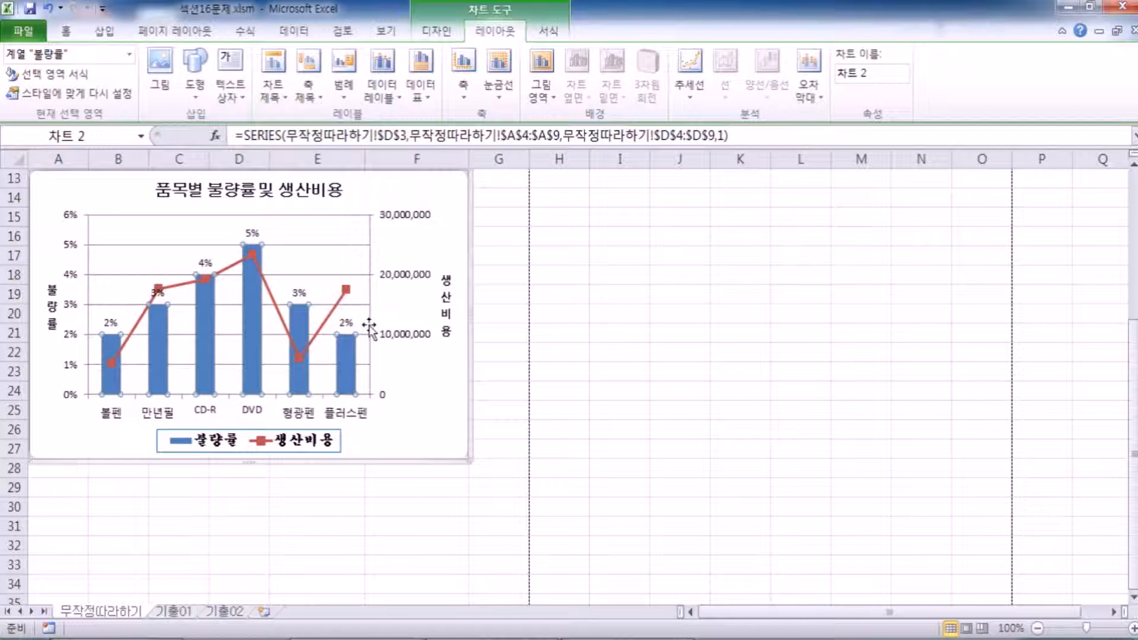
Open the format settings of the 생산비용 line series and examine its series, marker and line colour (선 색) options.
mouse_move(343, 361)
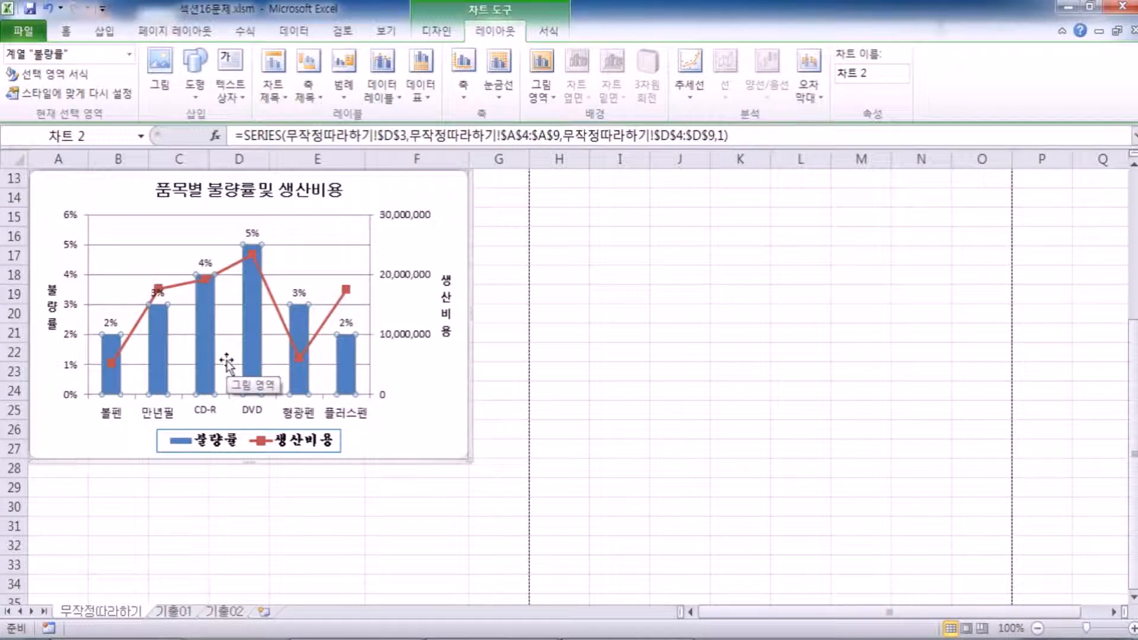
mouse_move(307, 335)
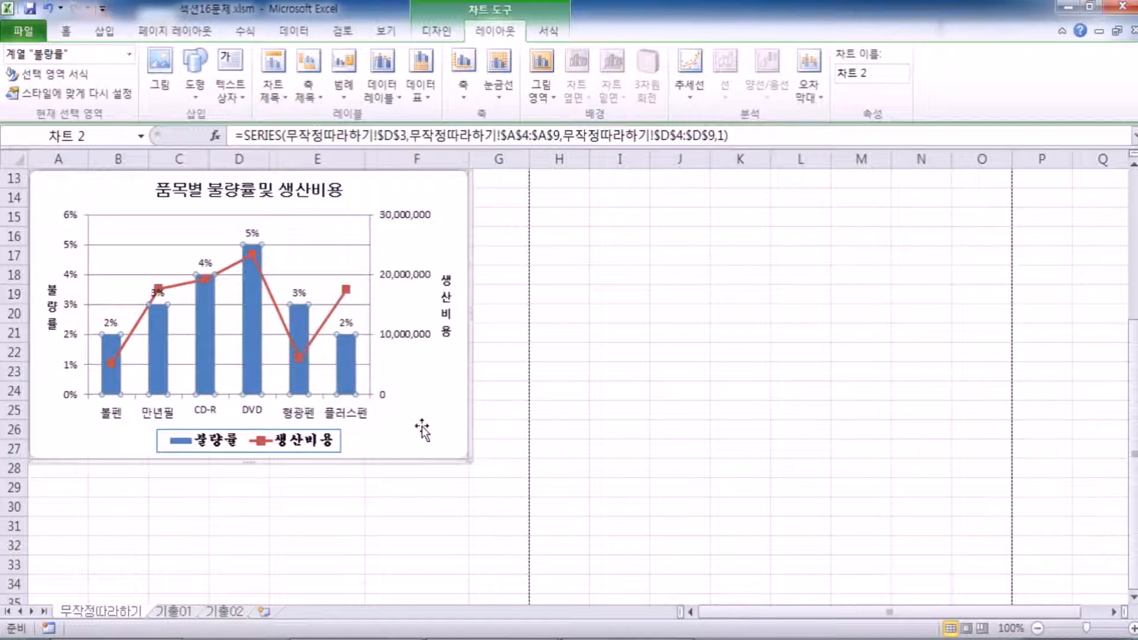
left_click(226, 268)
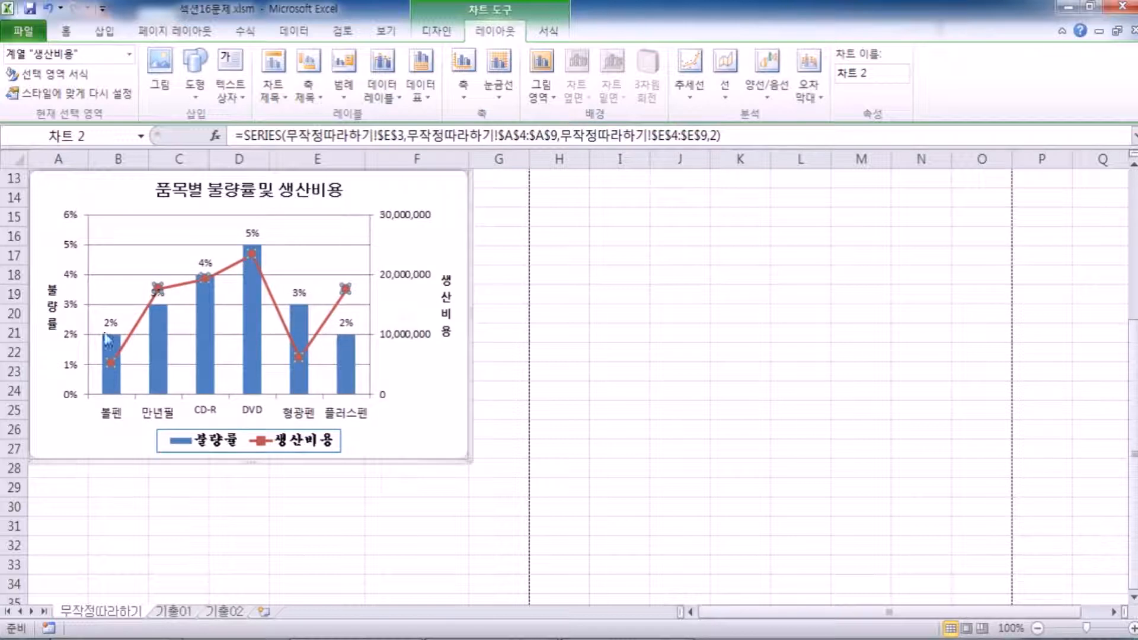
left_click(440, 407)
left_click(232, 266)
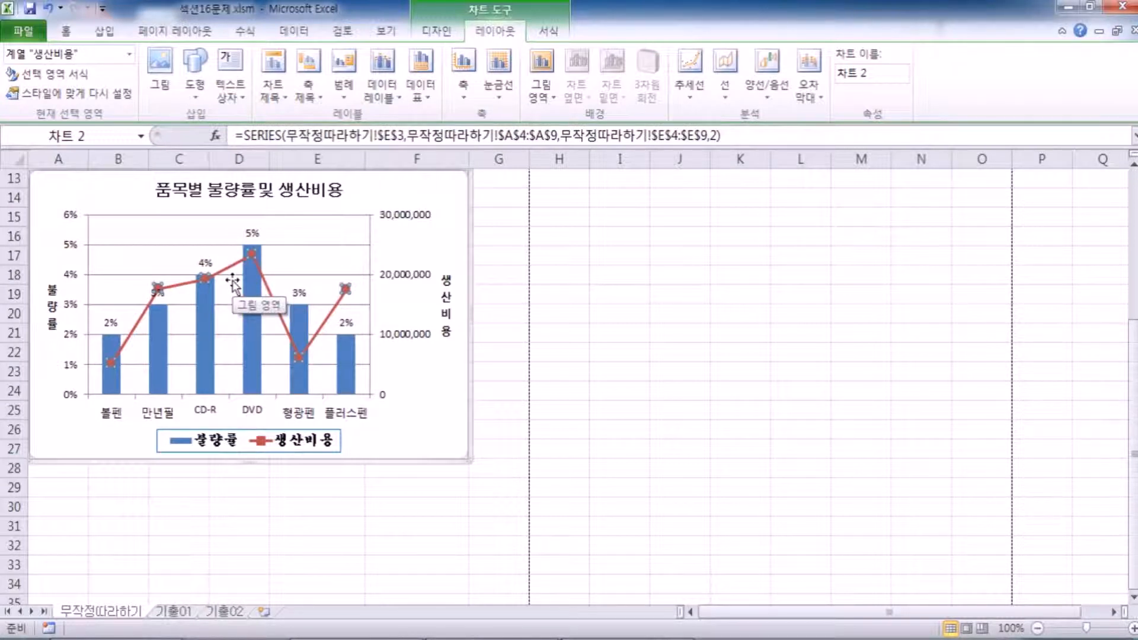
key("ctrl+1")
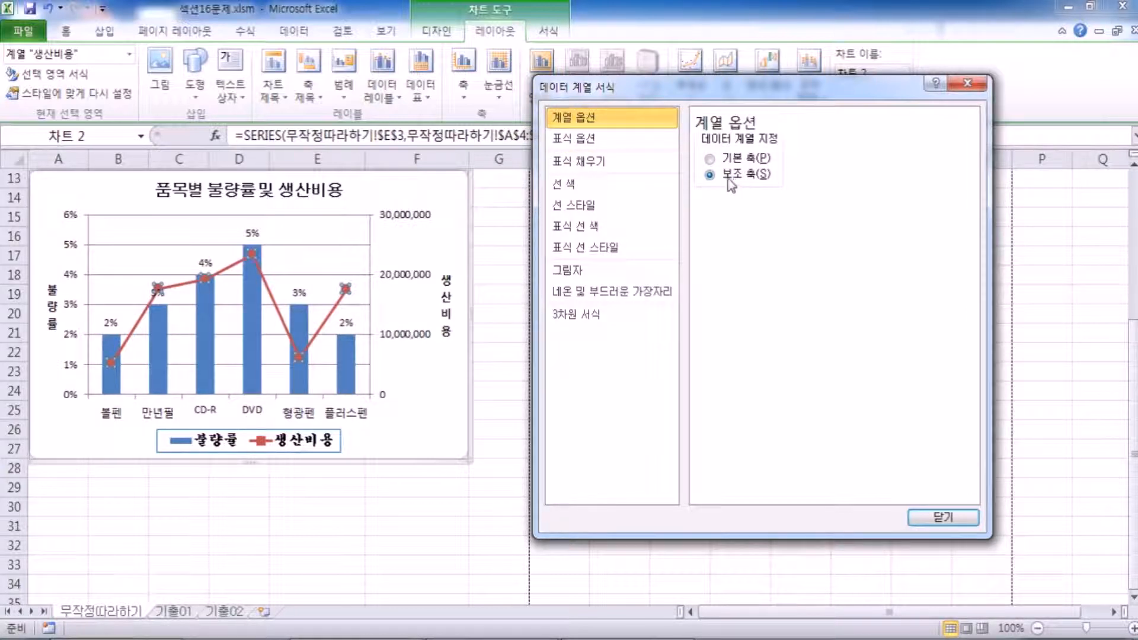
left_click(587, 138)
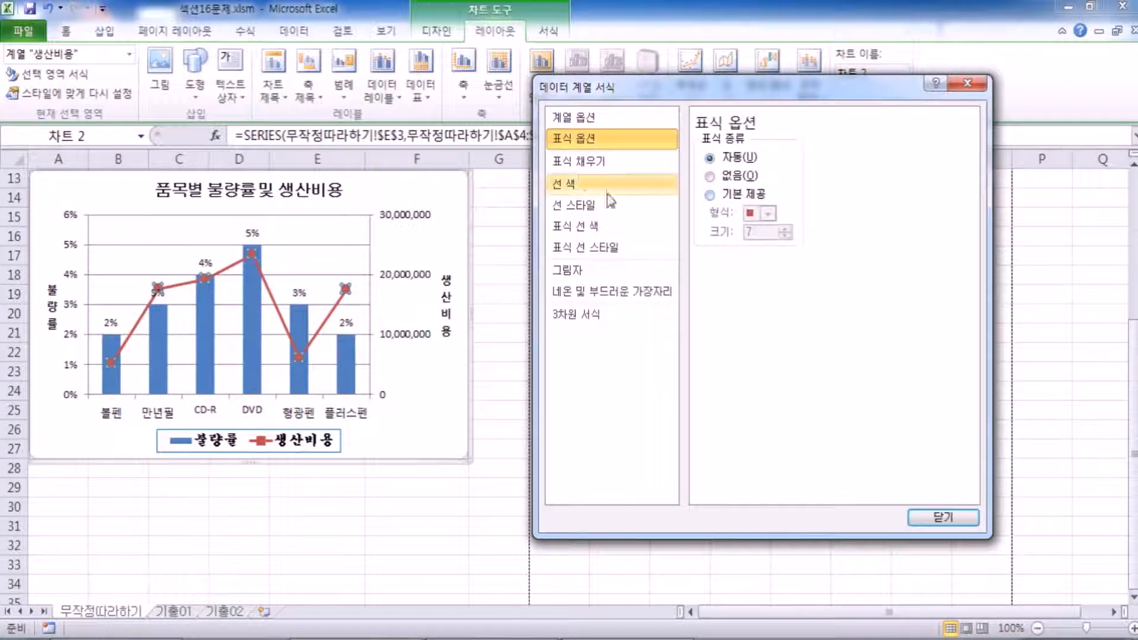
left_click(616, 161)
left_click(590, 184)
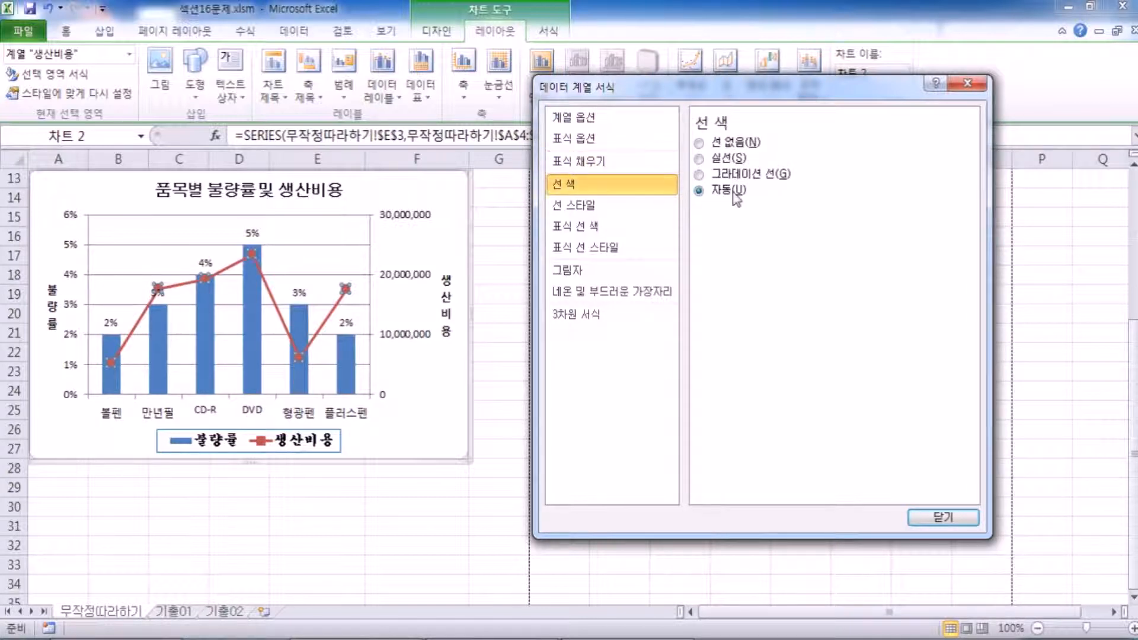
Set the line width (너비) of the 생산비용 series to 4 pt.
left_click(600, 204)
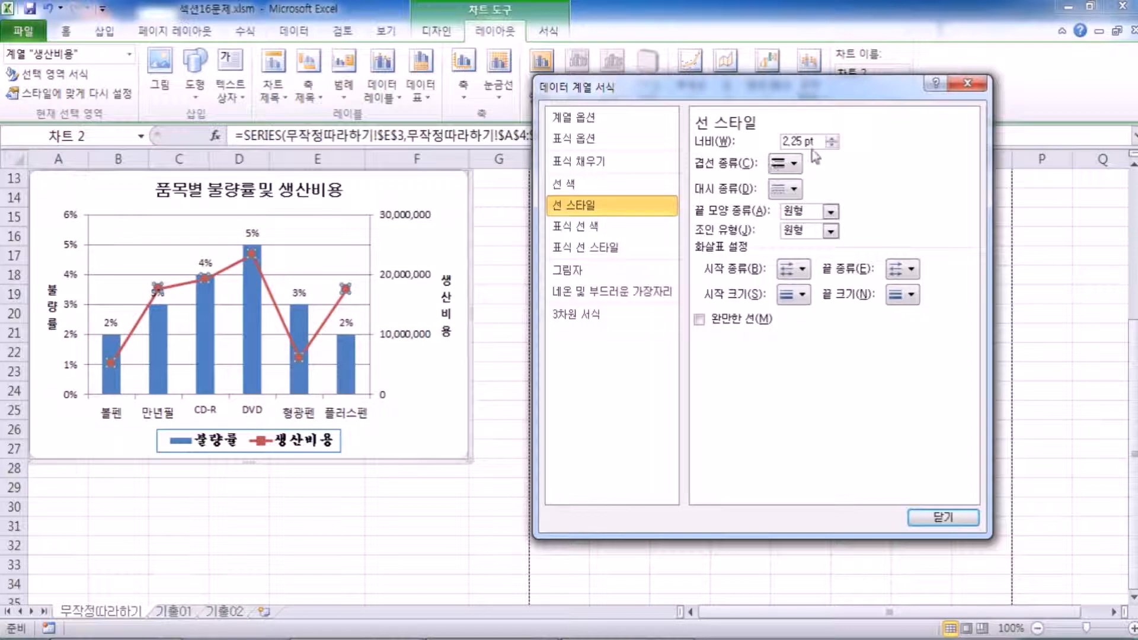
left_click(832, 141)
left_click(833, 141)
left_click(833, 141)
left_click(833, 141)
left_click(833, 141)
left_click(832, 141)
left_click(833, 141)
left_click(810, 141)
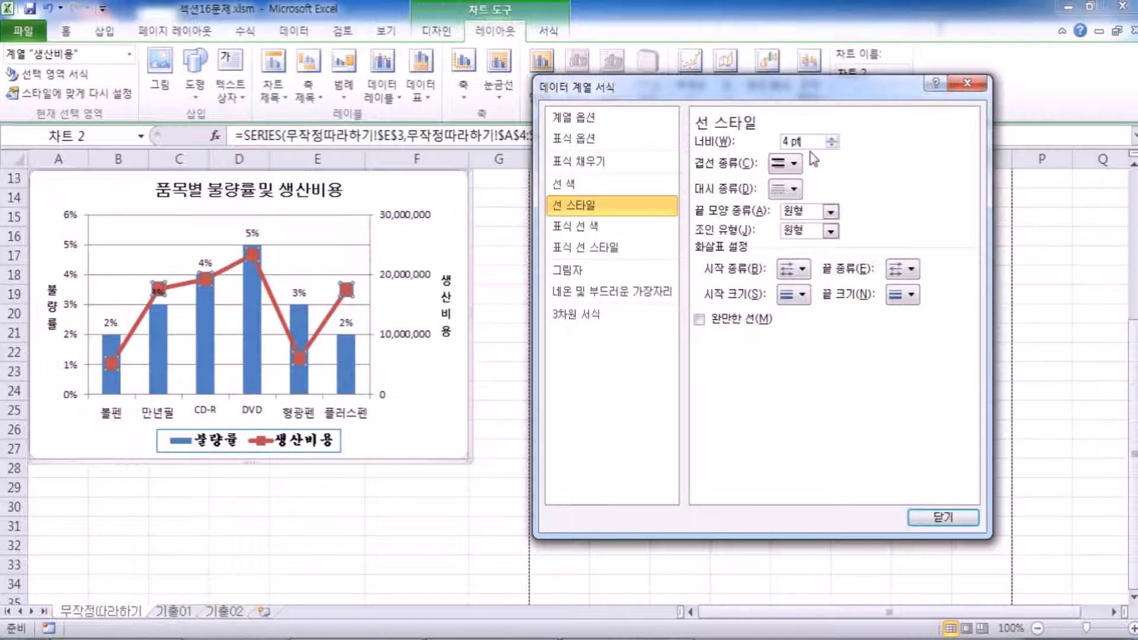
Turn on the smoothed line option (완만한 선) for the 생산비용 series, comparing it with the straight line.
left_click(700, 320)
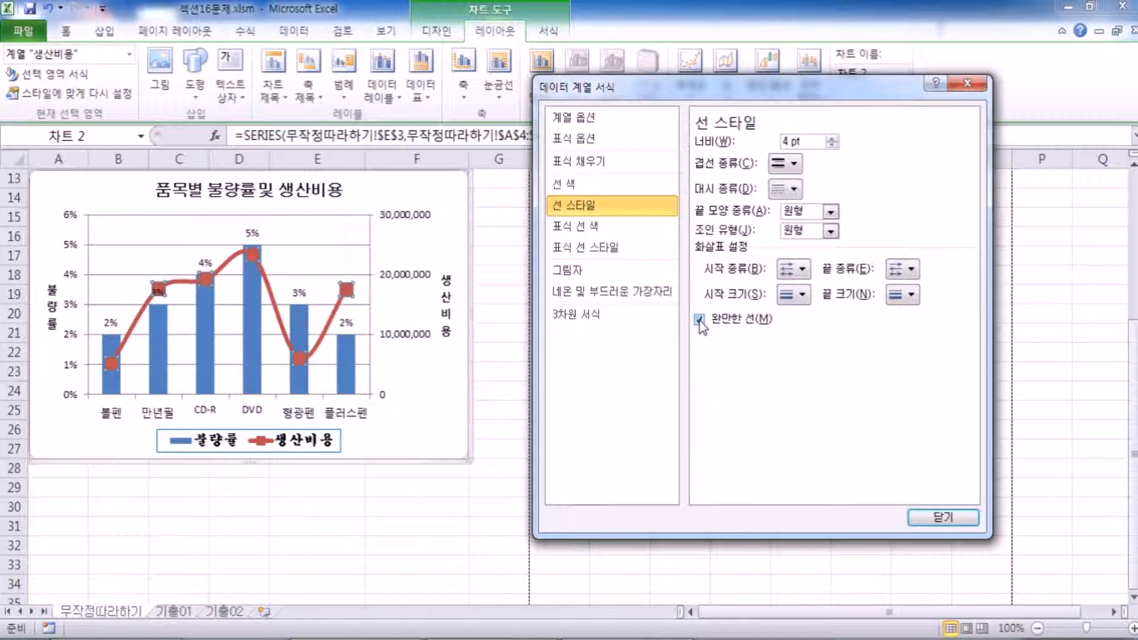
left_click(723, 322)
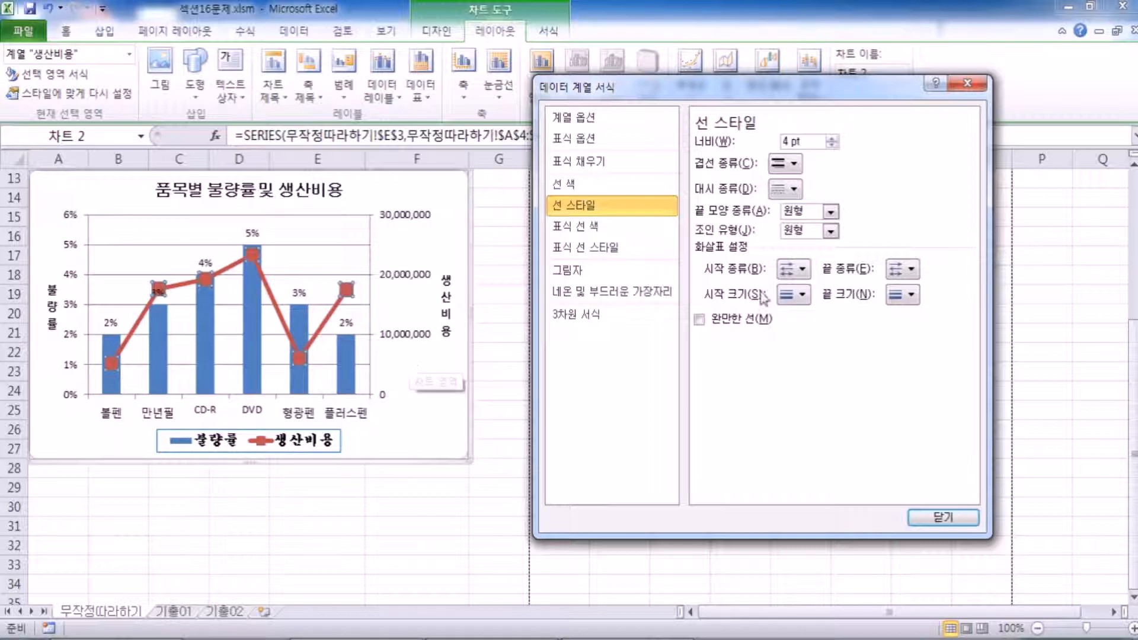
left_click(736, 322)
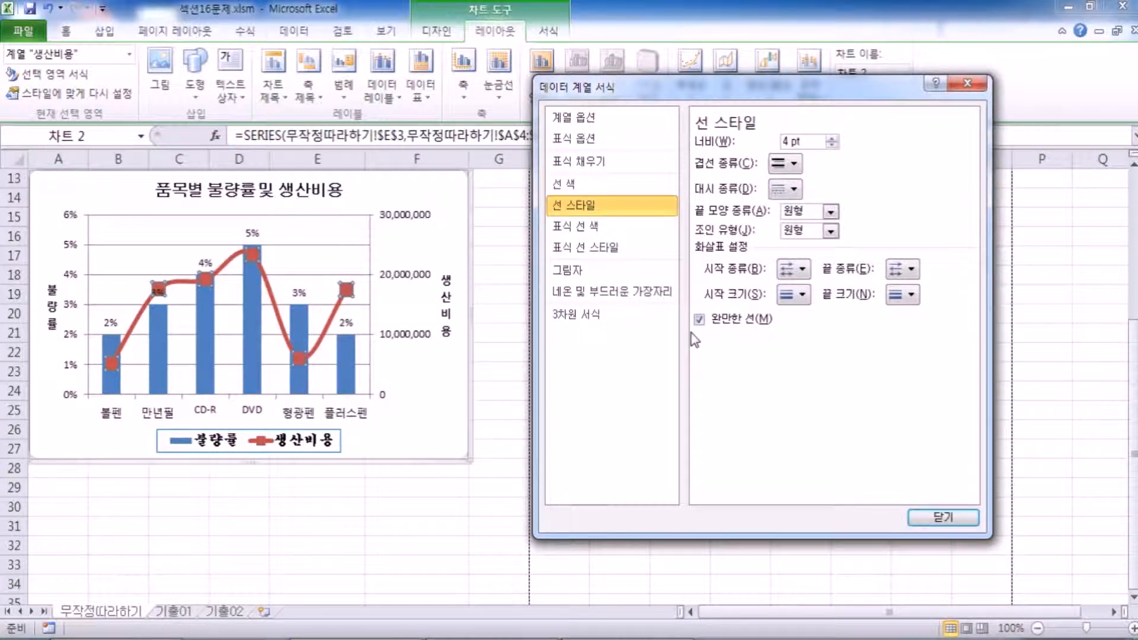
Set the 생산비용 line to the standard orange colour as a solid line (실선) and close the series format settings.
left_click(582, 185)
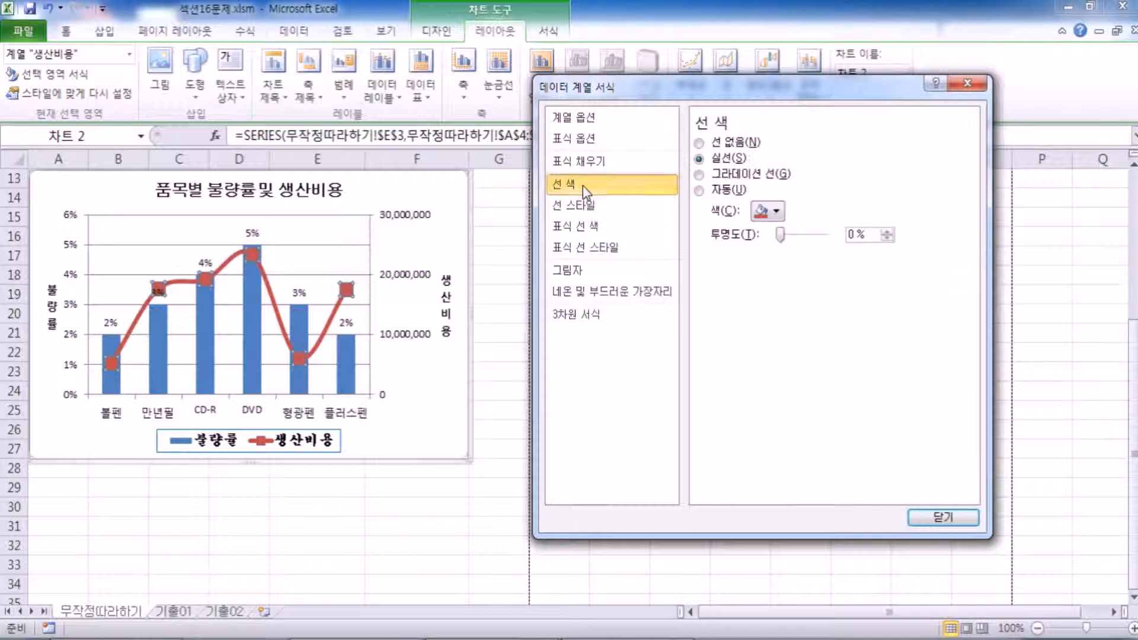
left_click(776, 211)
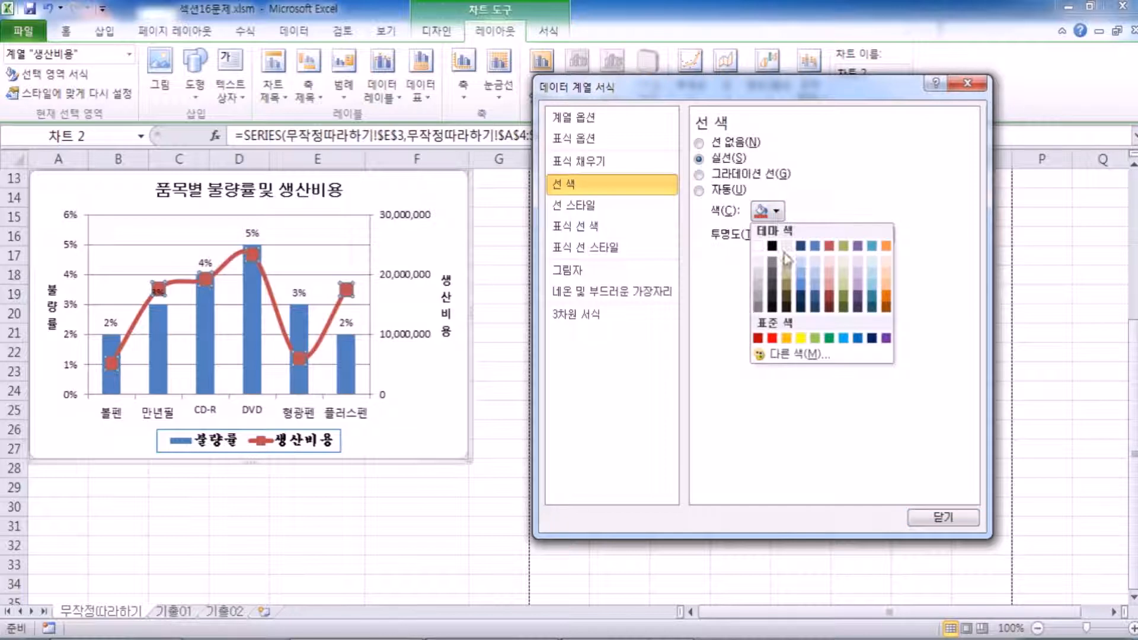
left_click(786, 337)
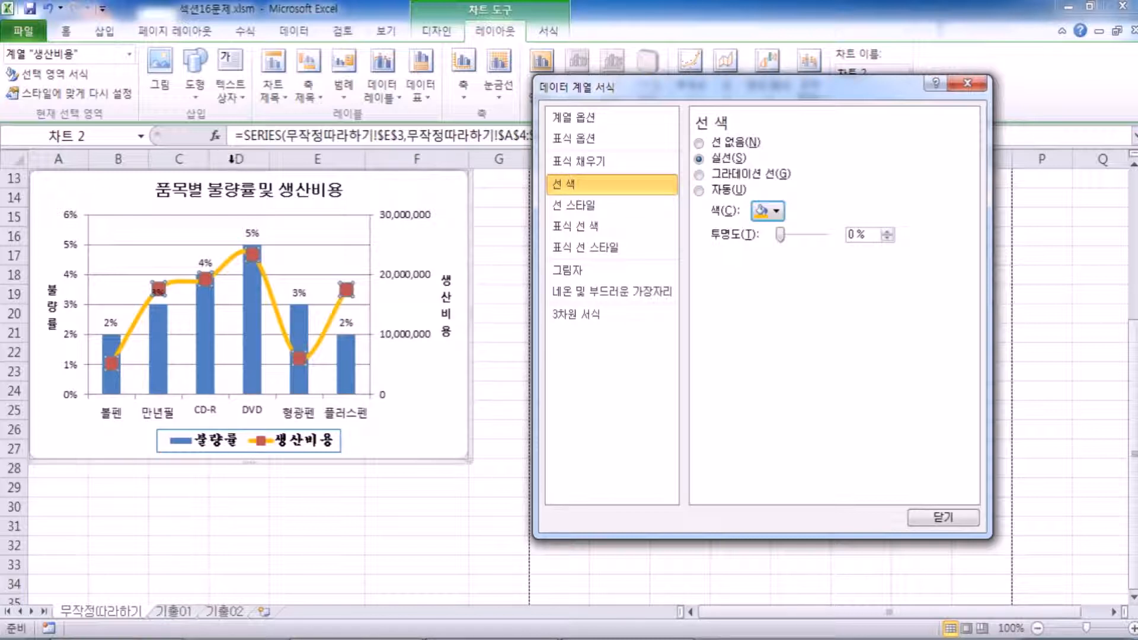
left_click(967, 83)
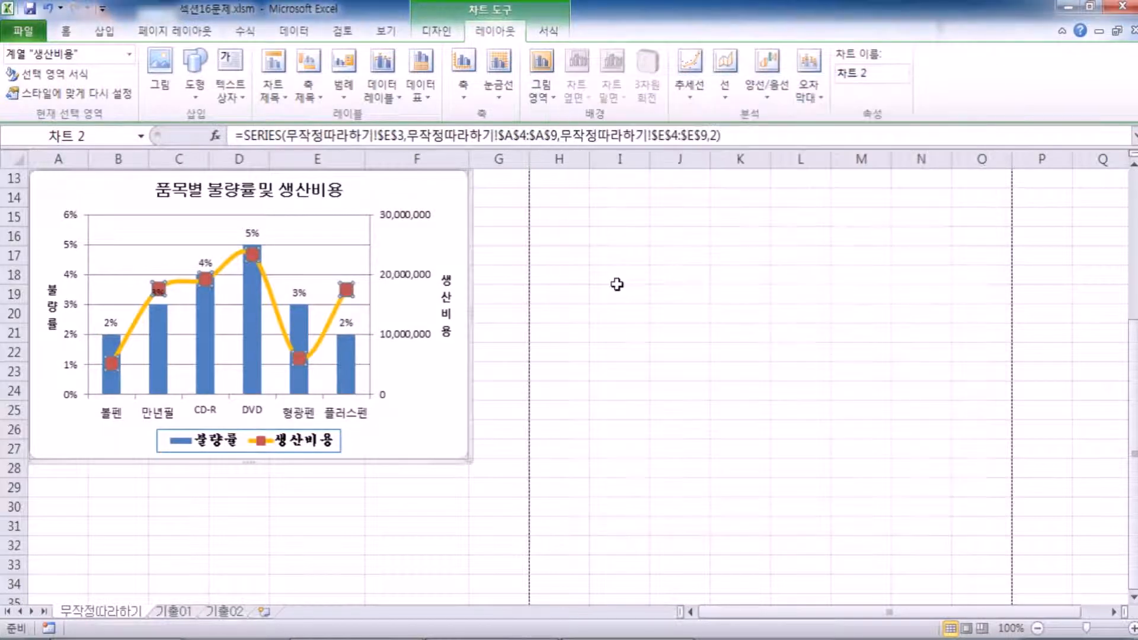
Try the centred overlay position for the chart title and return the title to above the chart (차트 위).
left_click(435, 255)
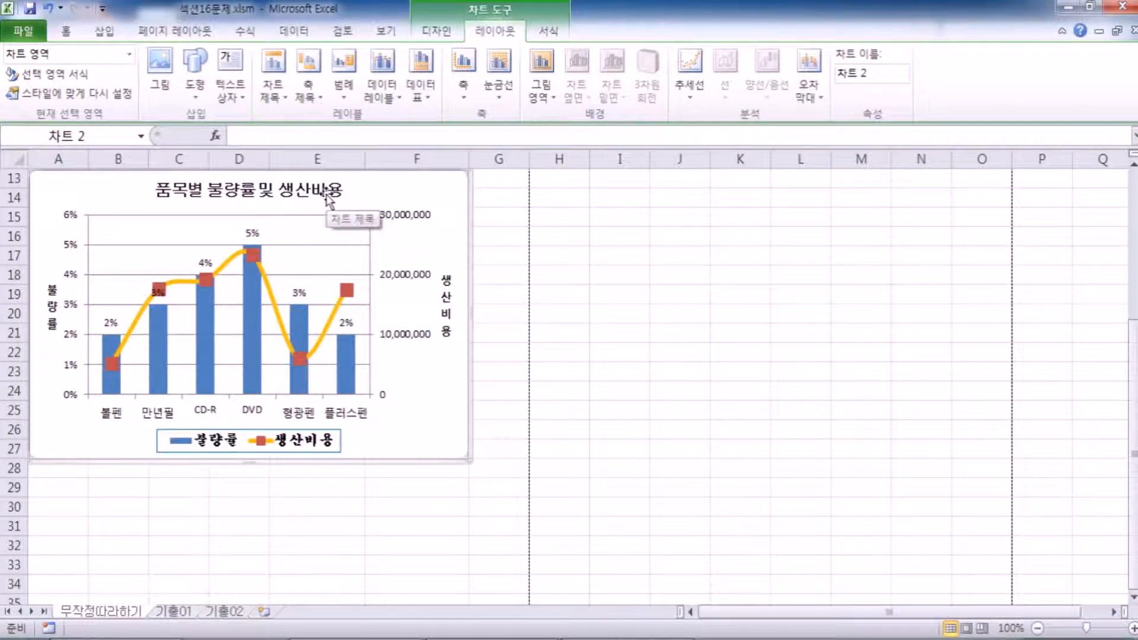
left_click(441, 33)
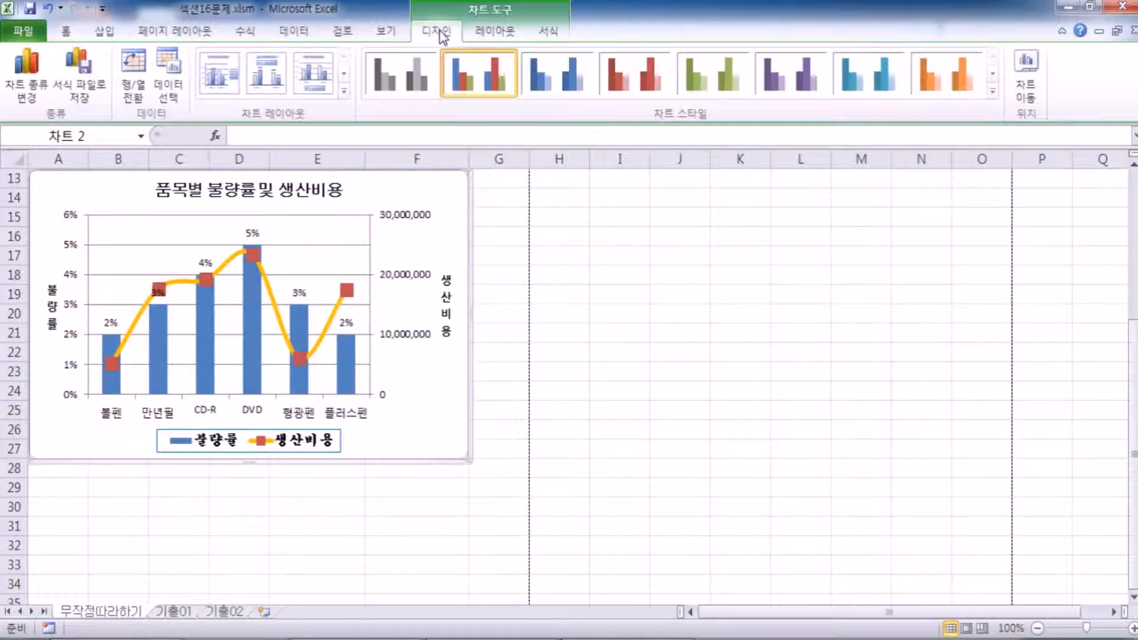
left_click(498, 29)
left_click(270, 94)
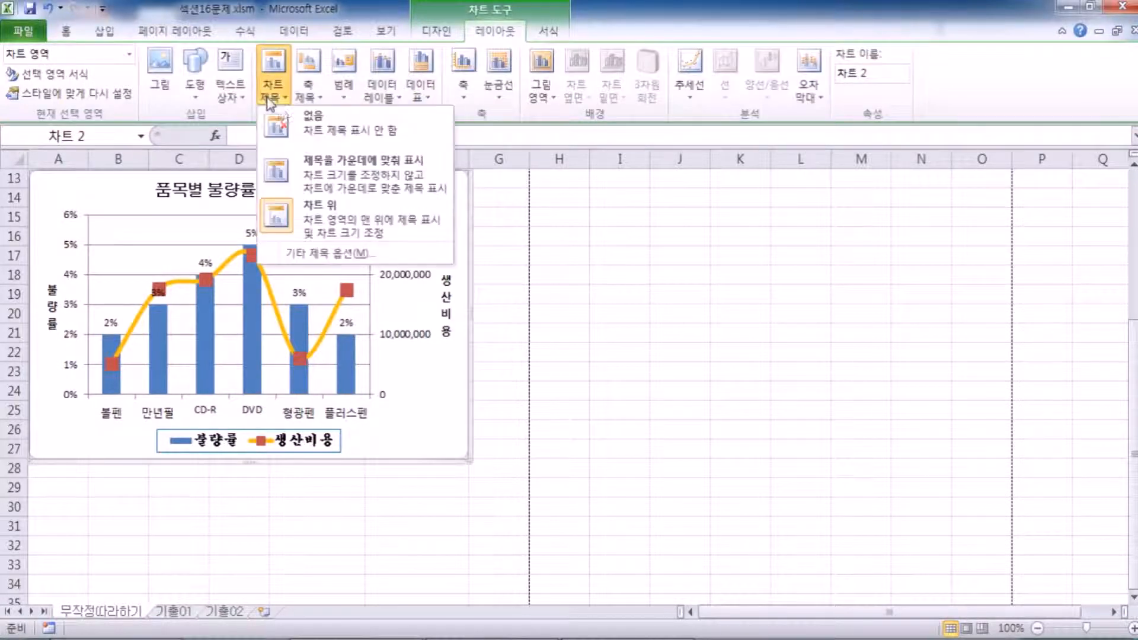
left_click(336, 174)
left_click(280, 92)
left_click(332, 208)
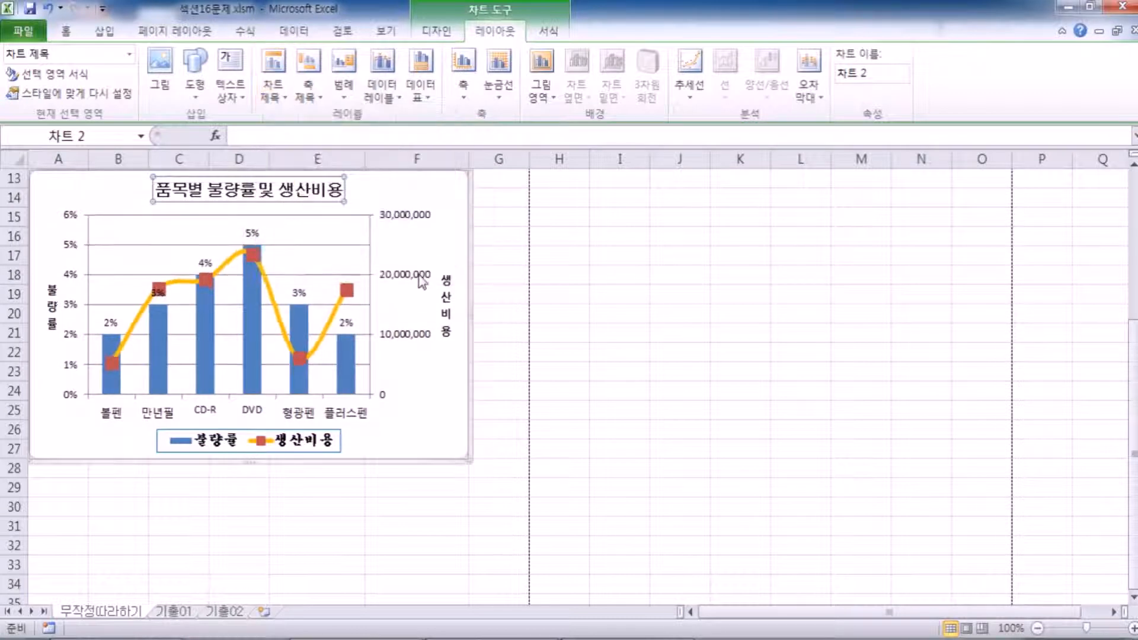
Open the axis format settings (축 서식) of the primary vertical 불량률 axis, keeping the chart in view.
left_click(75, 248)
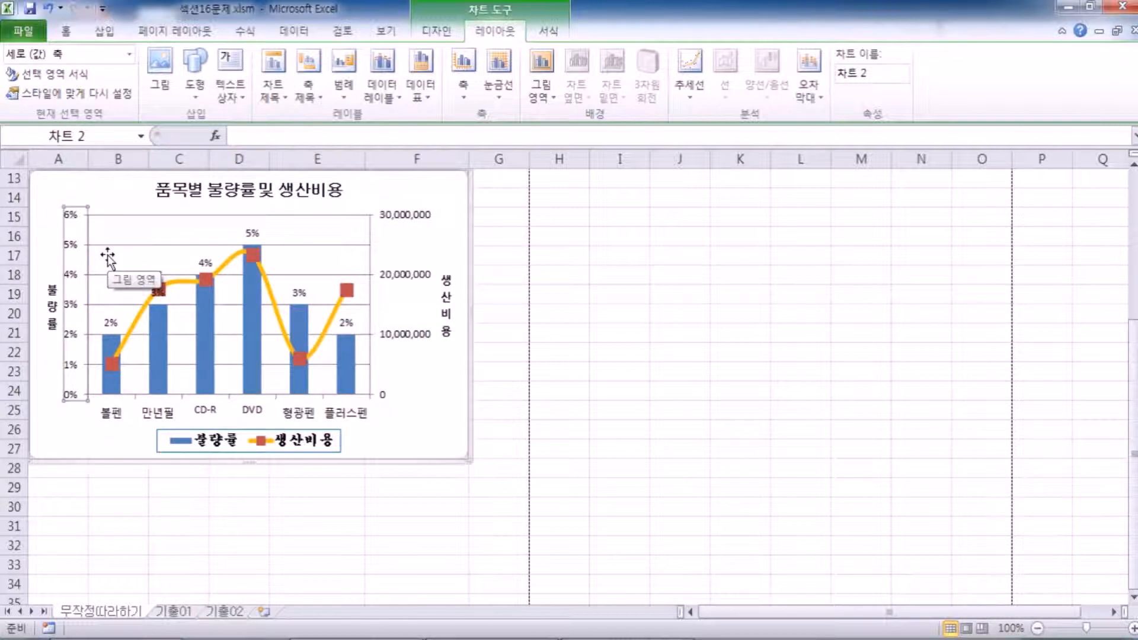
double_click(68, 244)
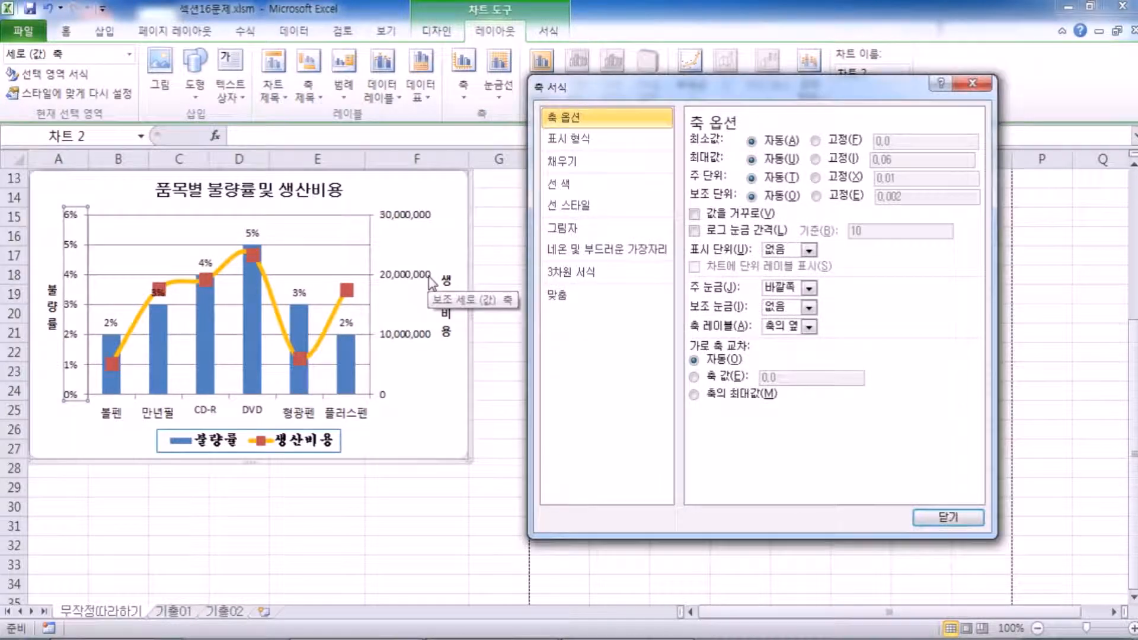
key("Escape")
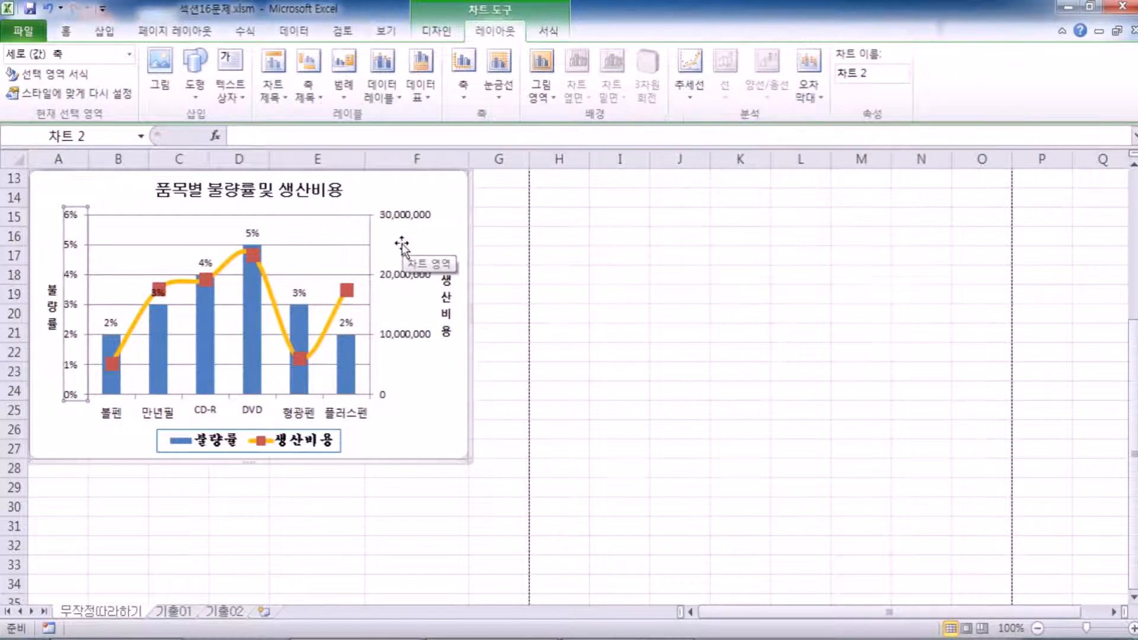
key("ctrl+1")
left_click_drag(671, 89, 717, 91)
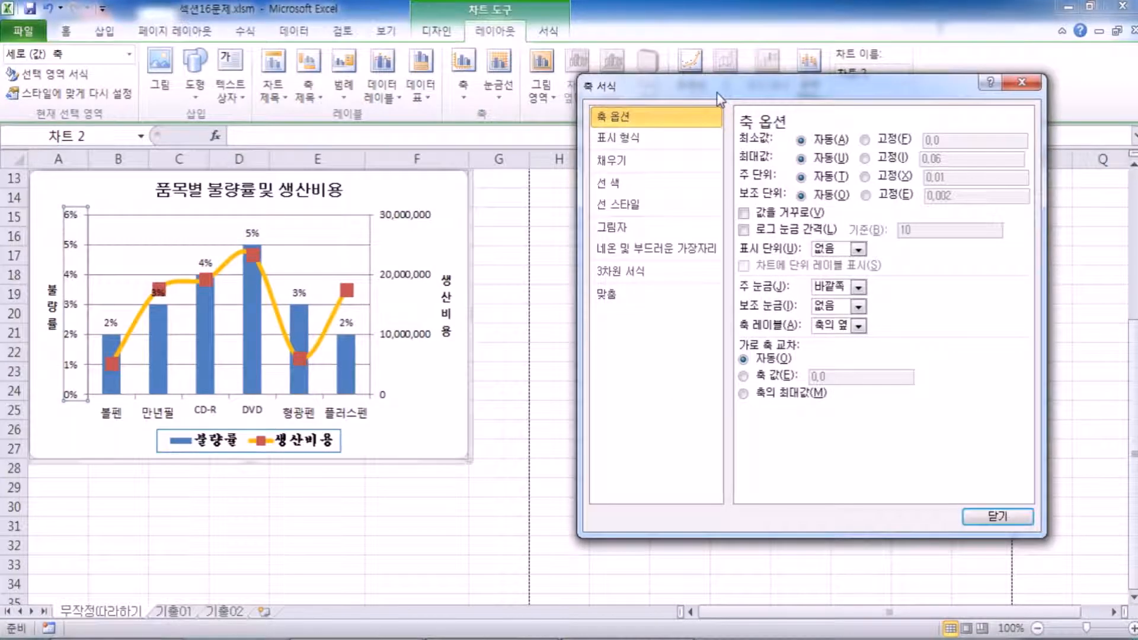
Examine the format options of the legend, 생산비용 series, secondary axis title, secondary vertical axis and major gridlines.
left_click(324, 449)
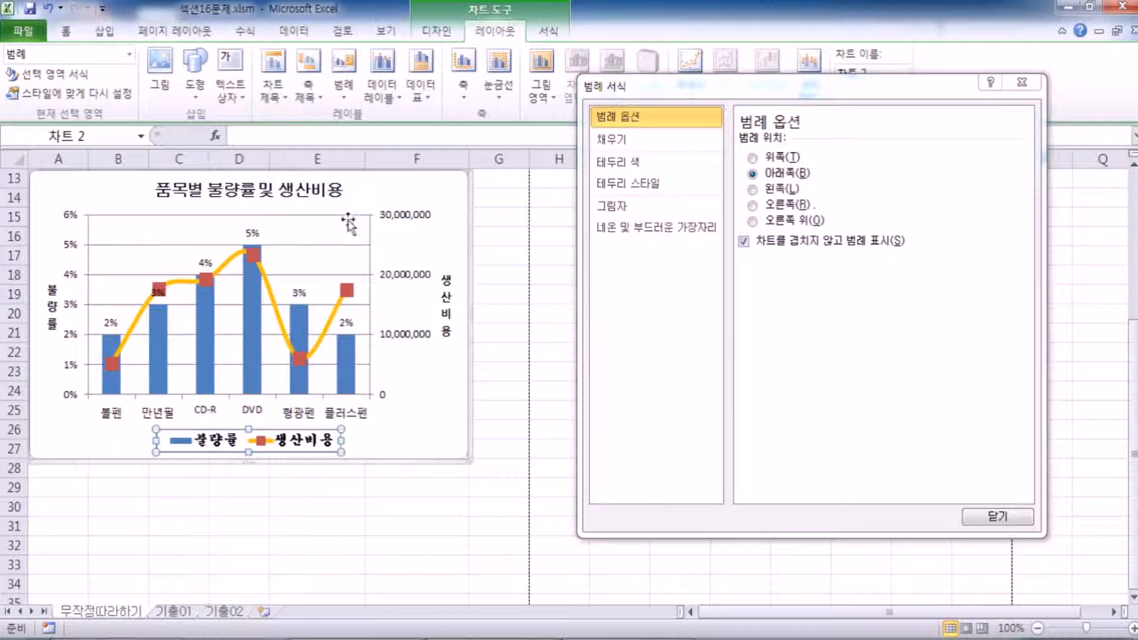
left_click(271, 301)
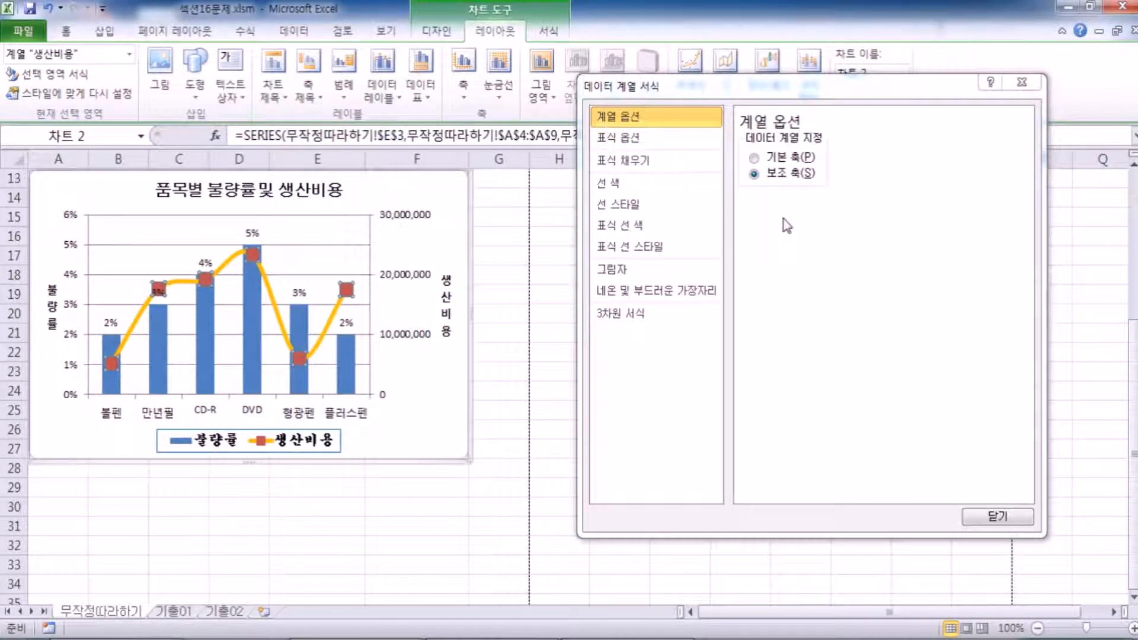
left_click(445, 309)
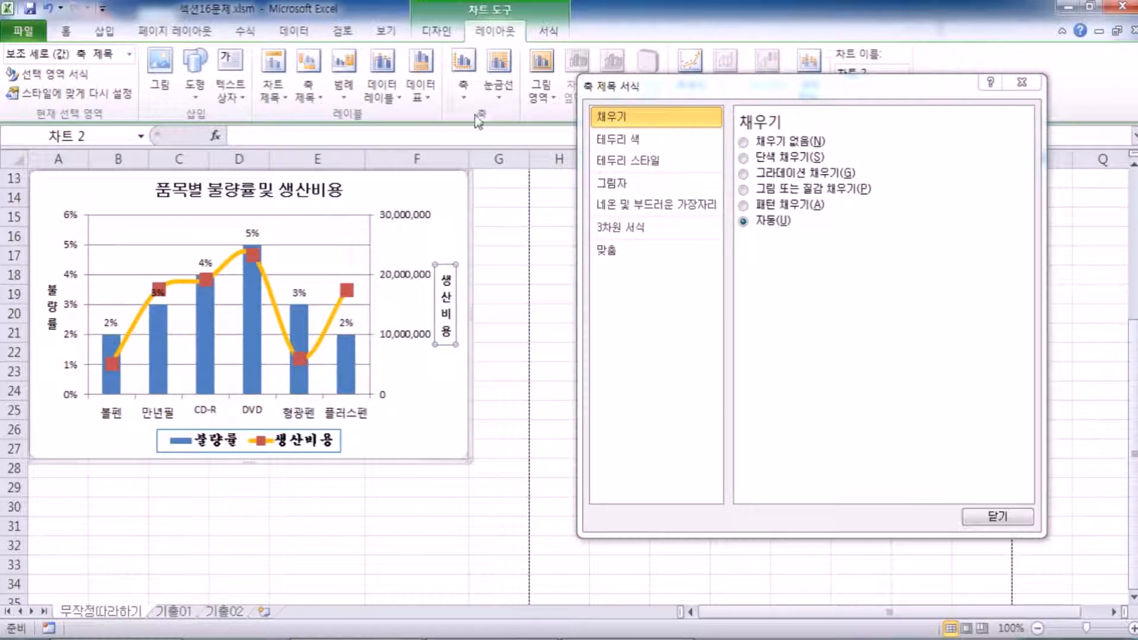
left_click(394, 229)
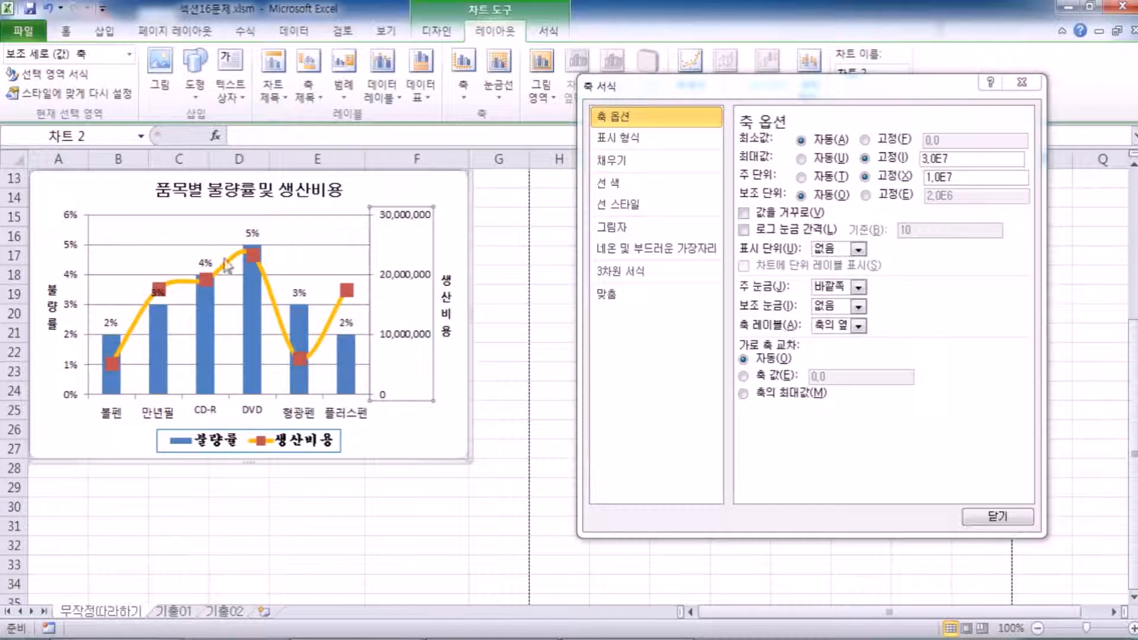
left_click(129, 246)
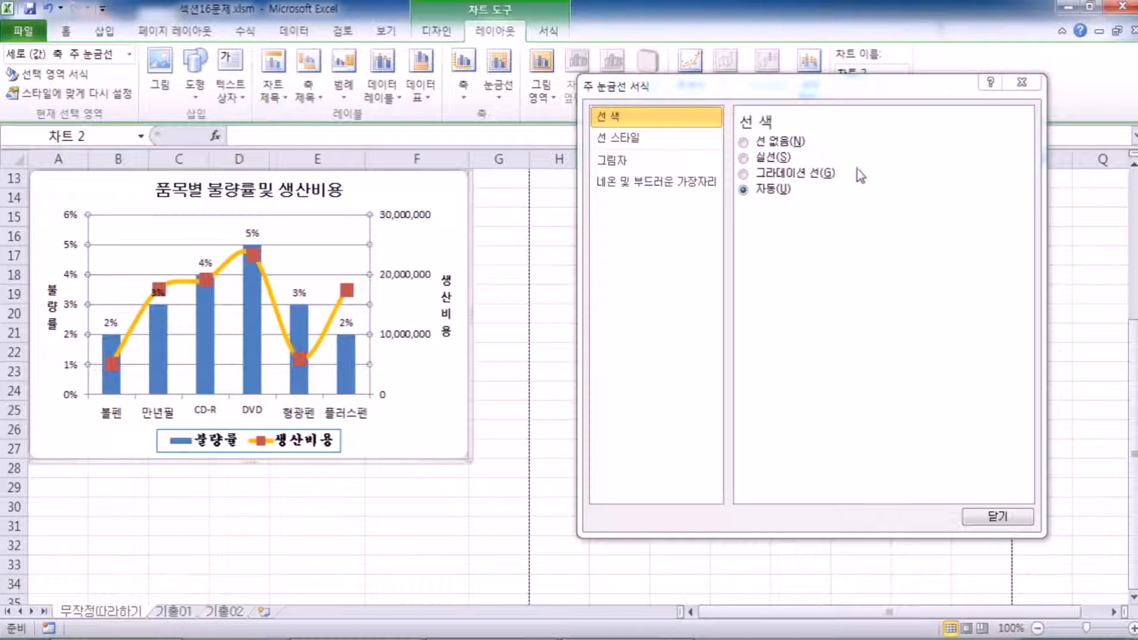
left_click(1021, 83)
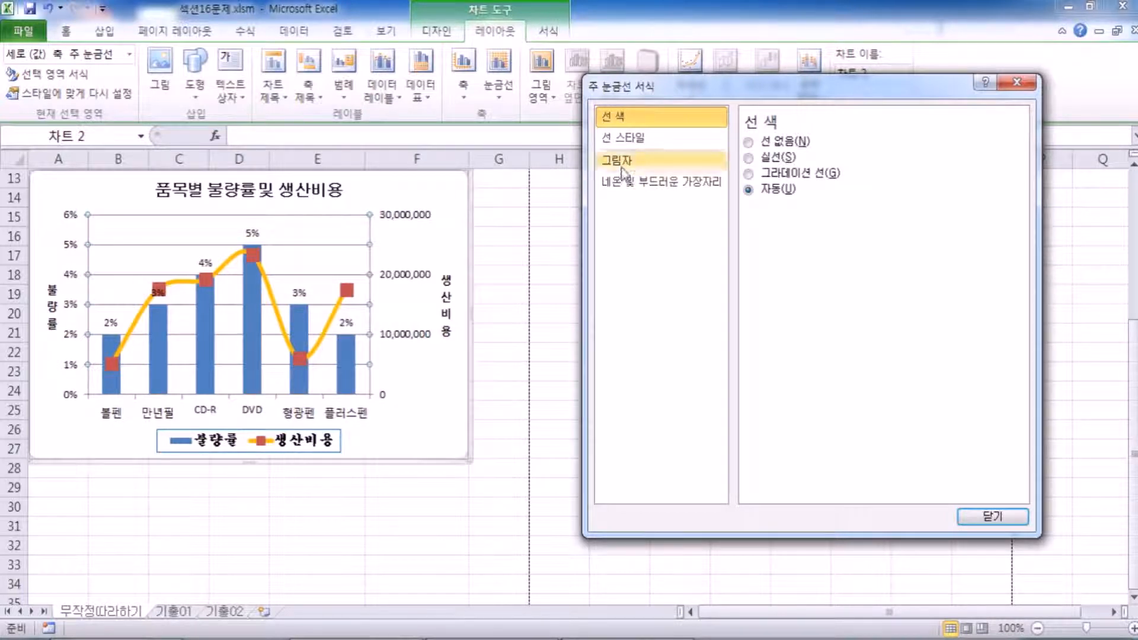
Set the 생산비용 series line width (너비) to 2 pt and turn off its smoothed line option (완만한 선).
left_click(276, 311)
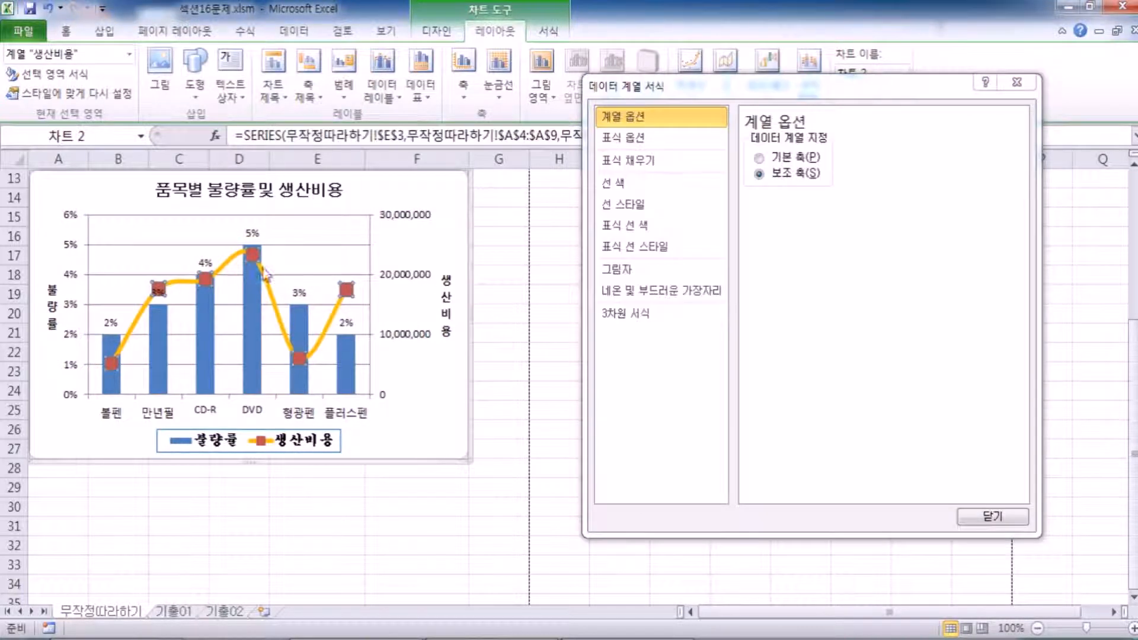
left_click(620, 186)
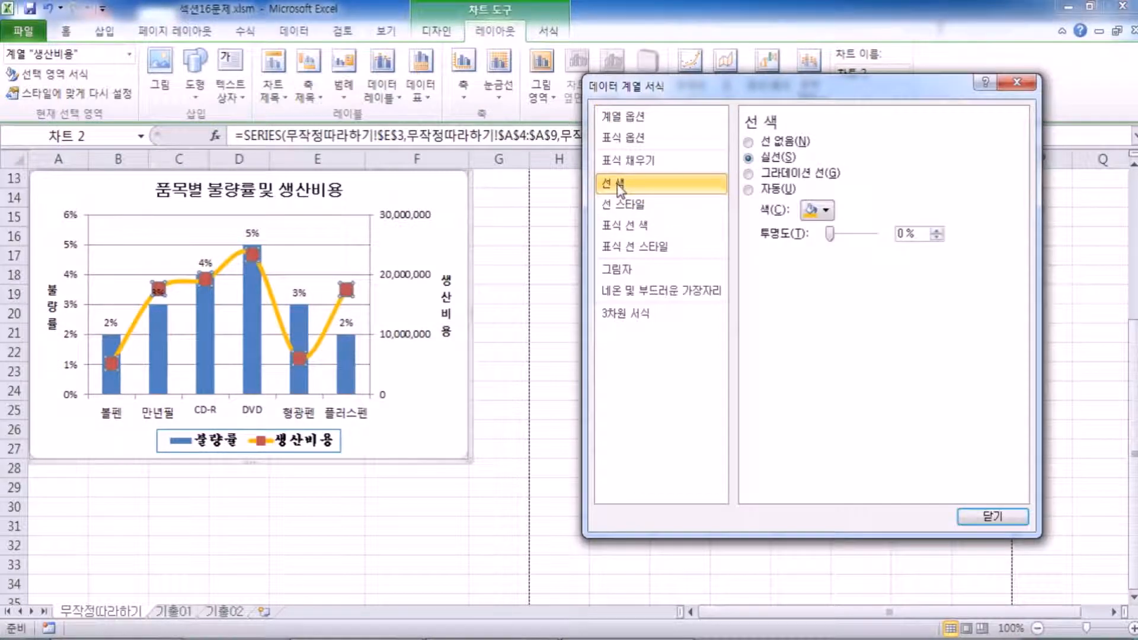
left_click(622, 204)
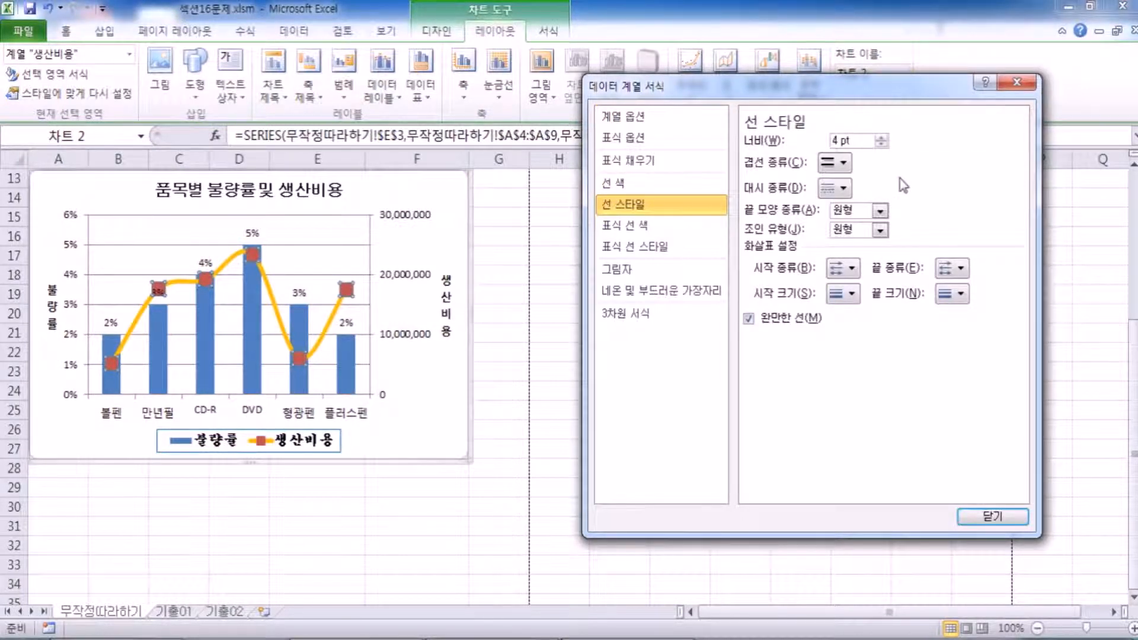
key("BackSpace")
key("BackSpace")
key("BackSpace")
type("2")
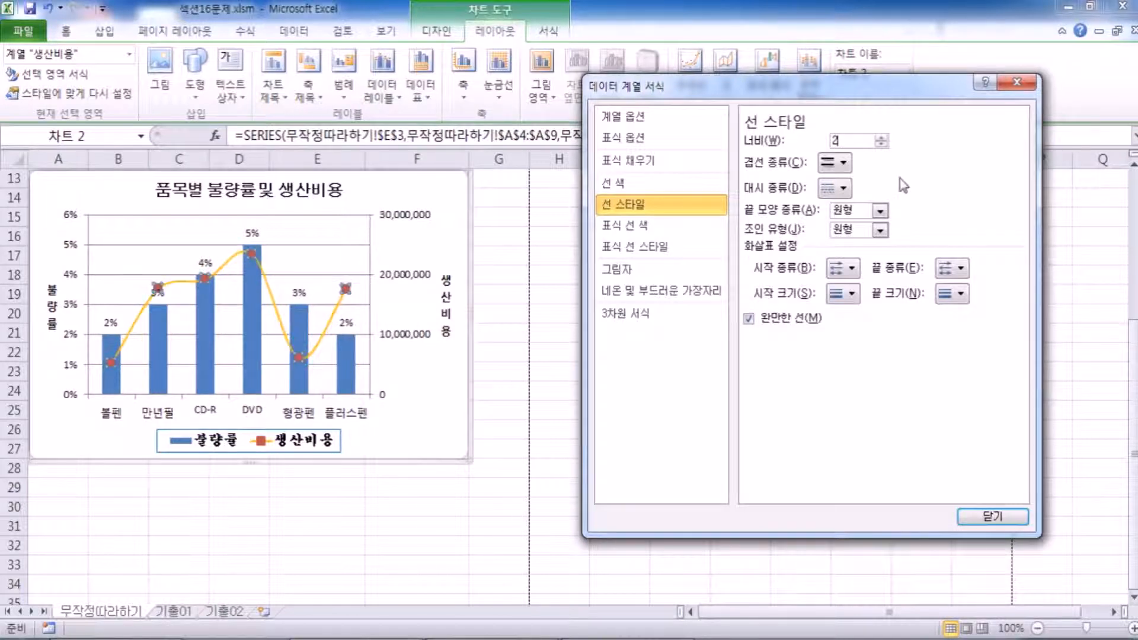
left_click(748, 318)
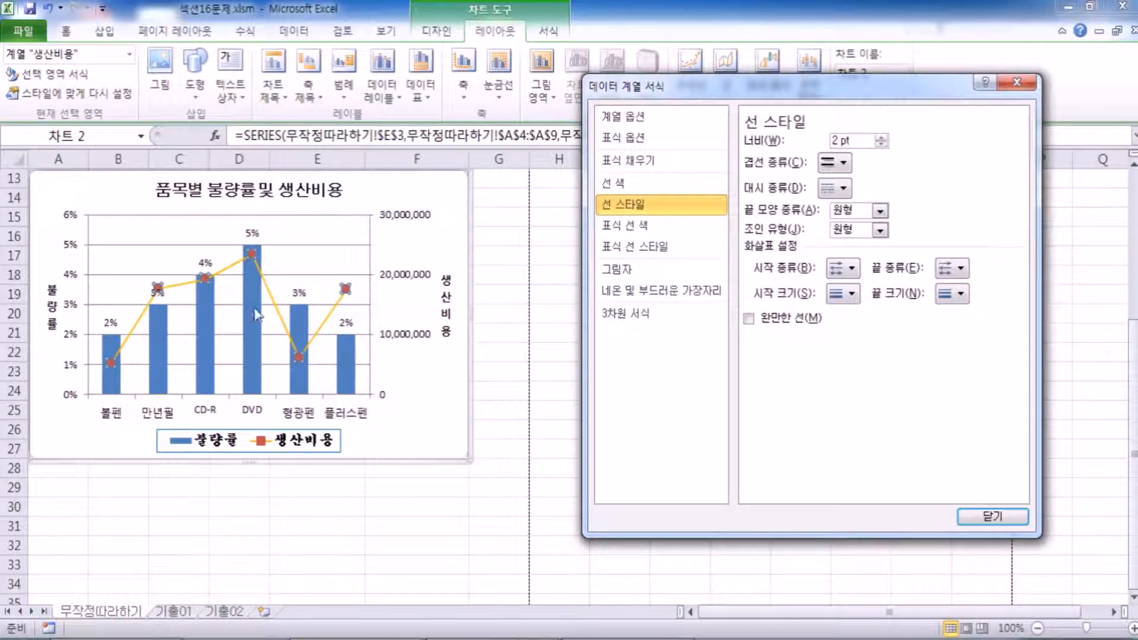
Set the 생산비용 series line width (너비) to 4 pt and turn its smoothed line option (완만한 선) on.
left_click(881, 140)
left_click(882, 139)
left_click(881, 140)
left_click(881, 140)
left_click(881, 140)
left_click(881, 140)
left_click(881, 139)
left_click(881, 140)
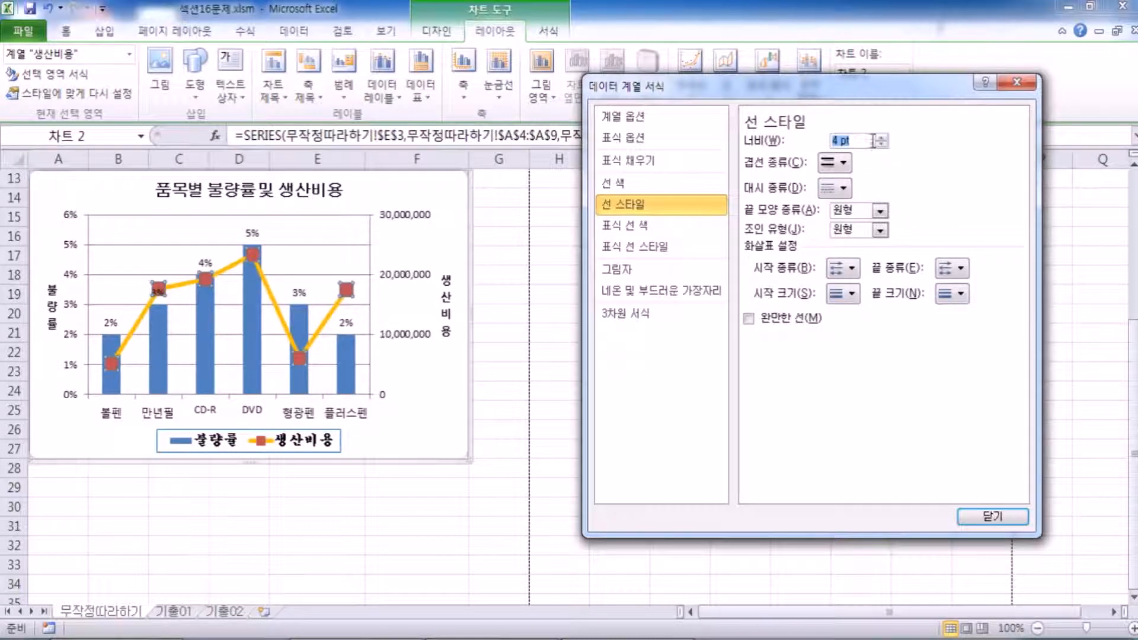
left_click(870, 140)
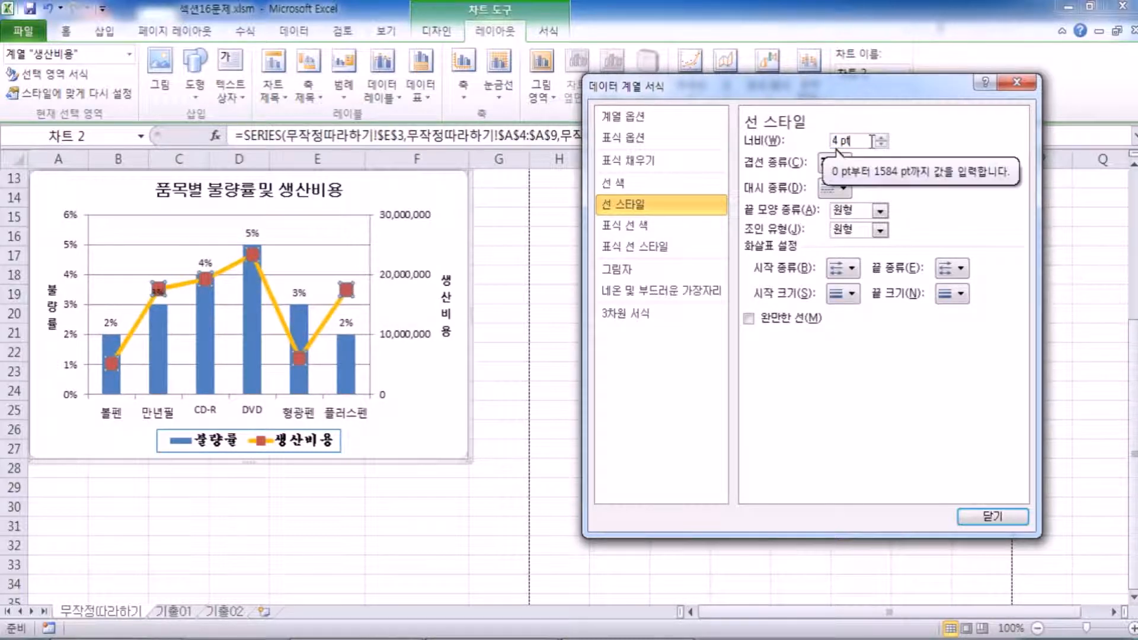
left_click(749, 319)
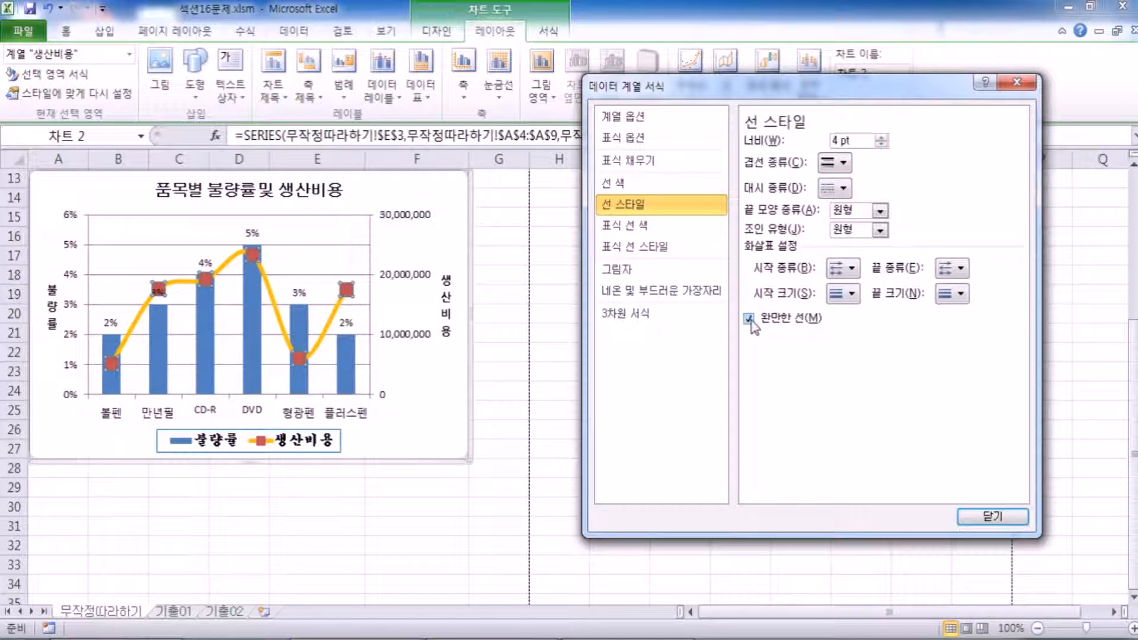
Try the automatic, standard red and black line colours (선 색) on the 생산비용 series.
left_click(653, 185)
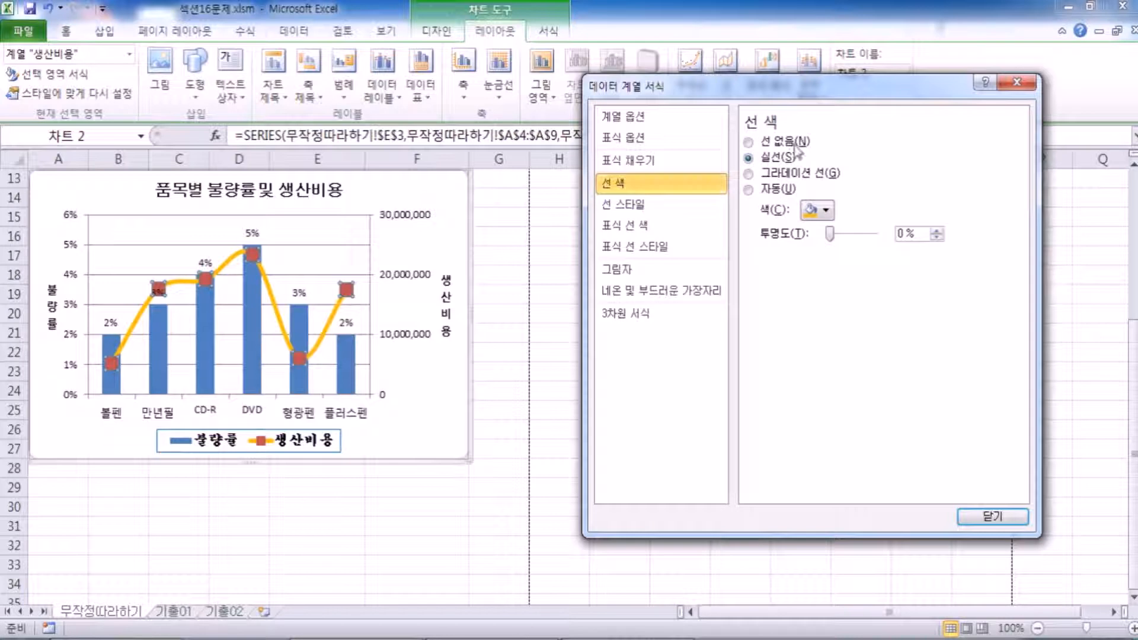
left_click(777, 191)
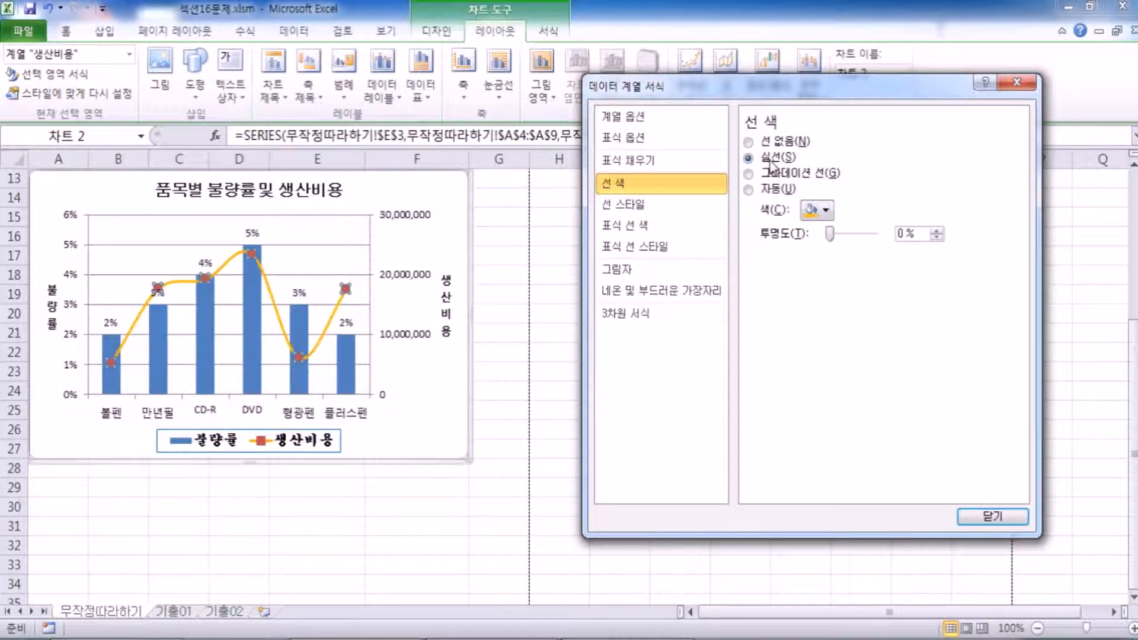
left_click(823, 210)
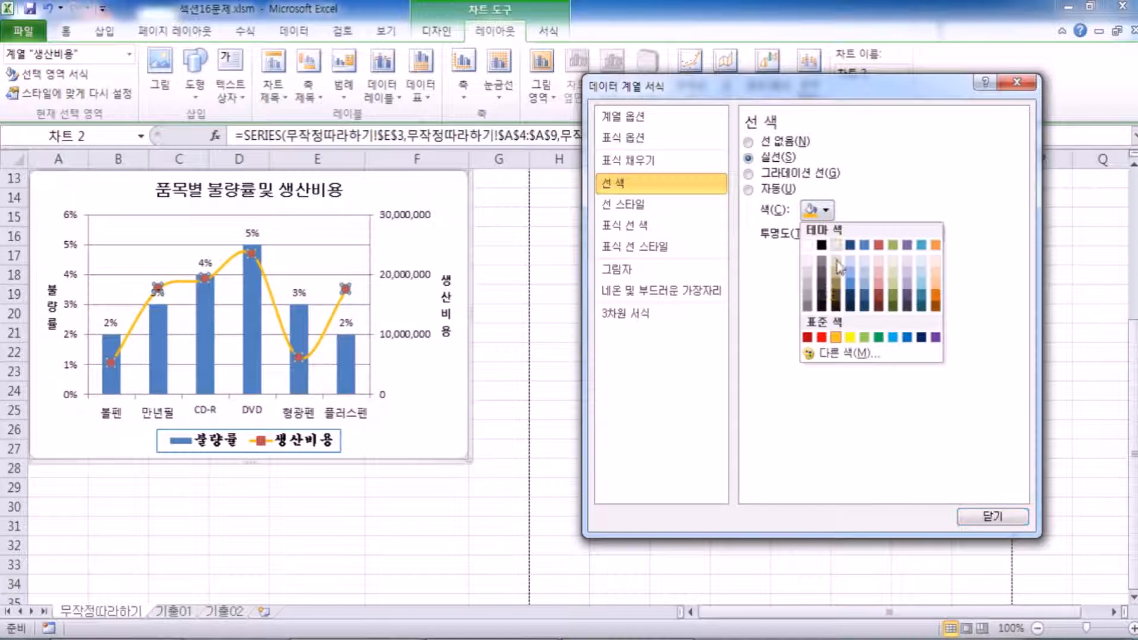
left_click(850, 338)
left_click(825, 333)
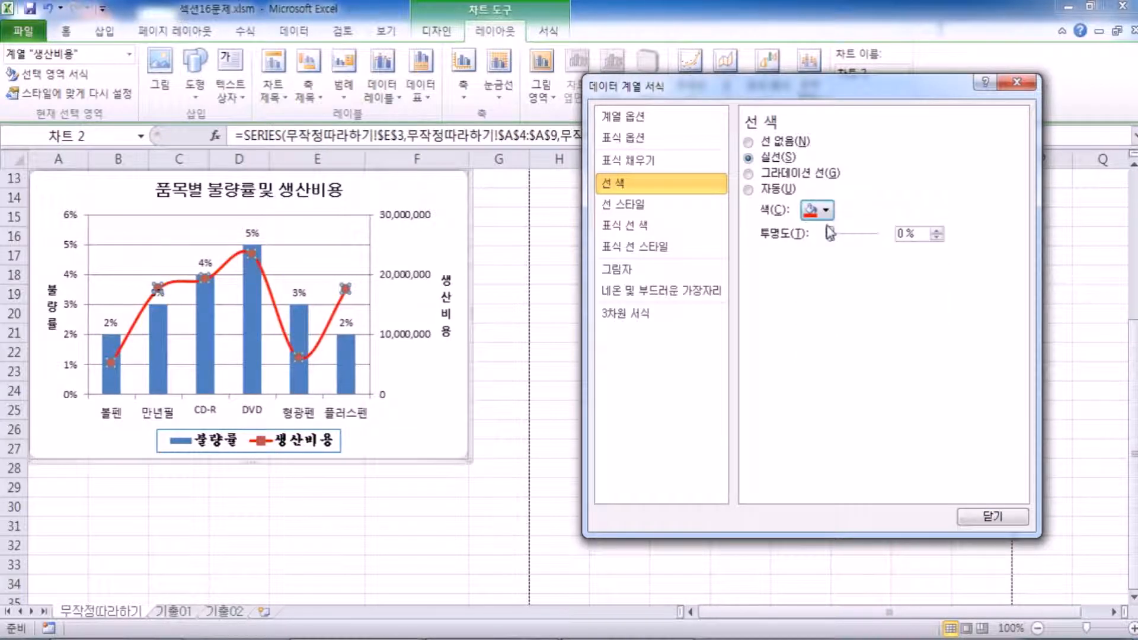
left_click(826, 211)
left_click(822, 245)
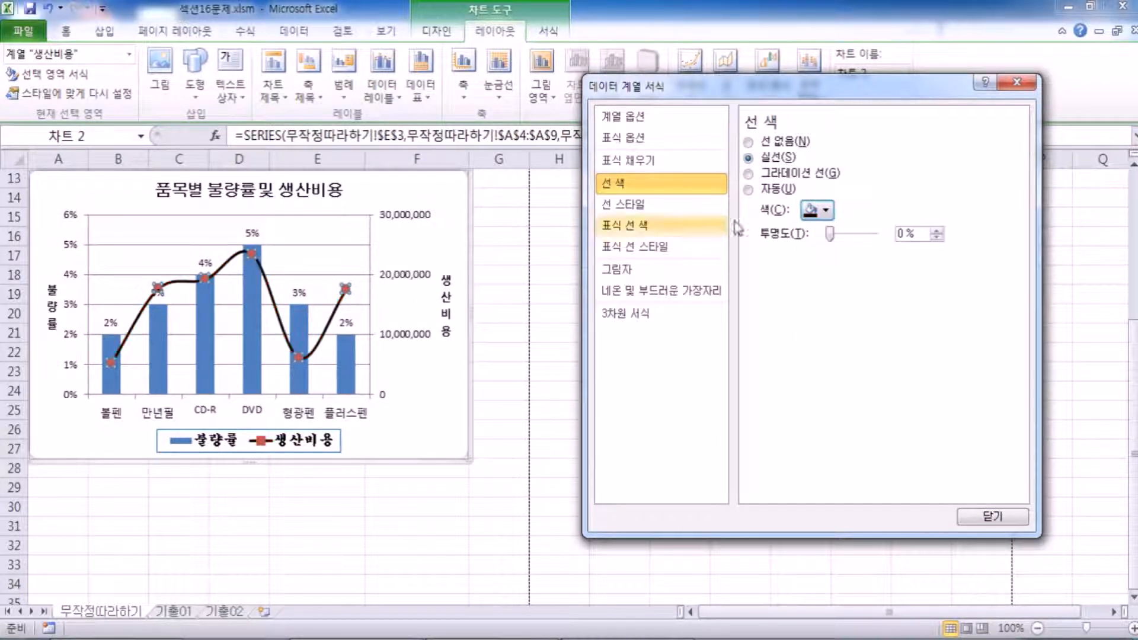
Set the 생산비용 line to the standard orange colour with a width (너비) of 4 pt.
left_click(817, 211)
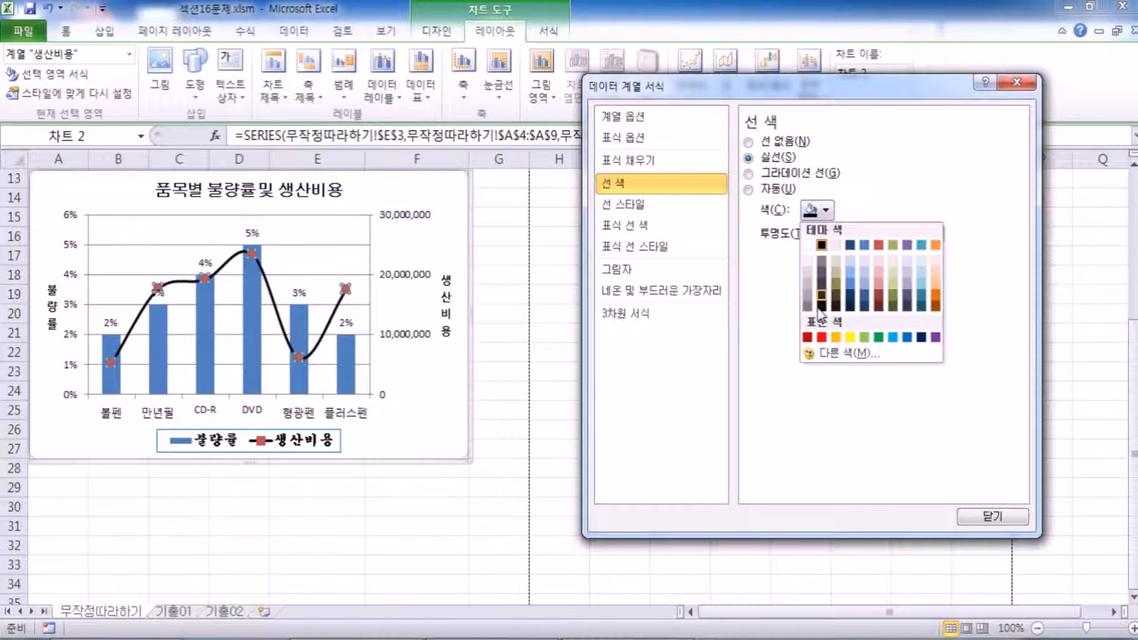
left_click(836, 337)
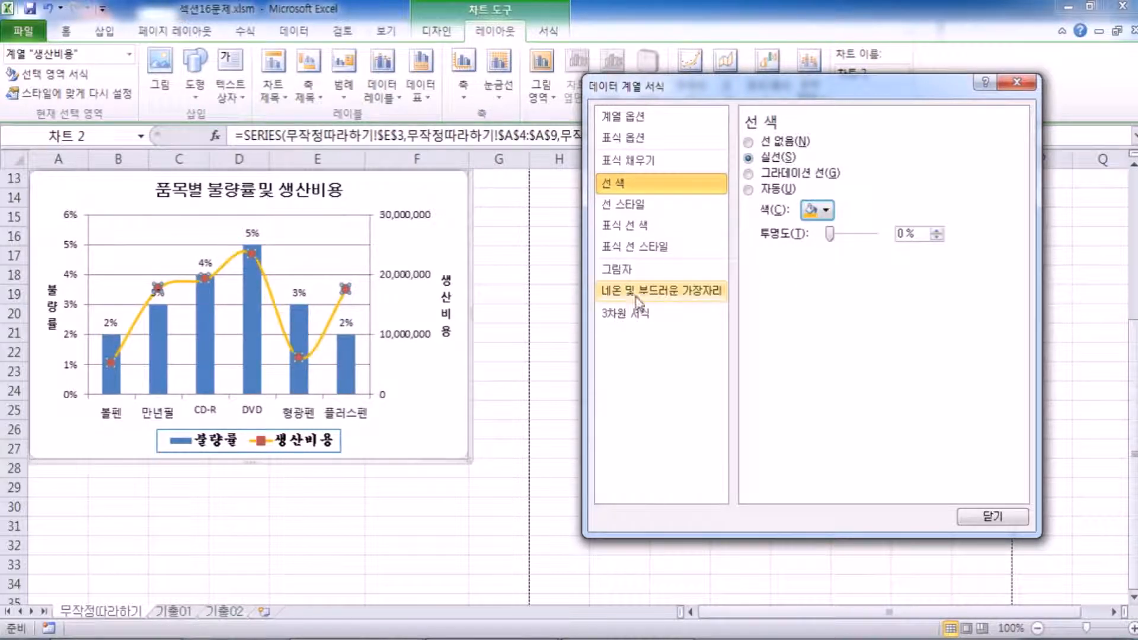
left_click(636, 207)
left_click(881, 137)
left_click(881, 137)
left_click(881, 138)
left_click(881, 138)
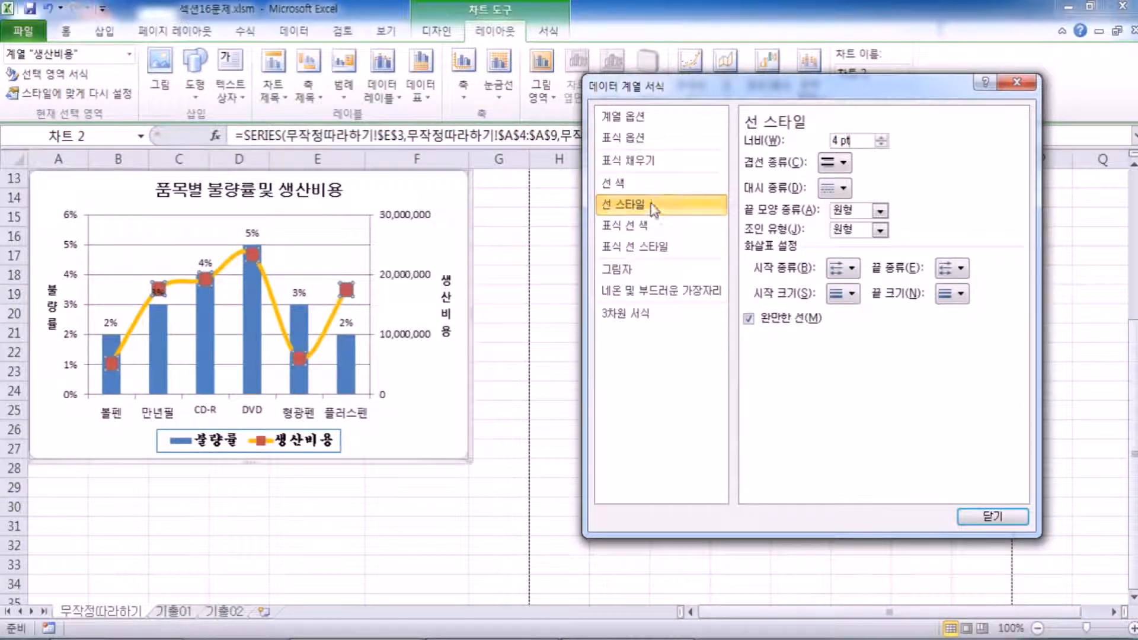
Leave the 생산비용 series formatting and open the formatting options of the chart area (차트 영역 서식).
left_click(656, 233)
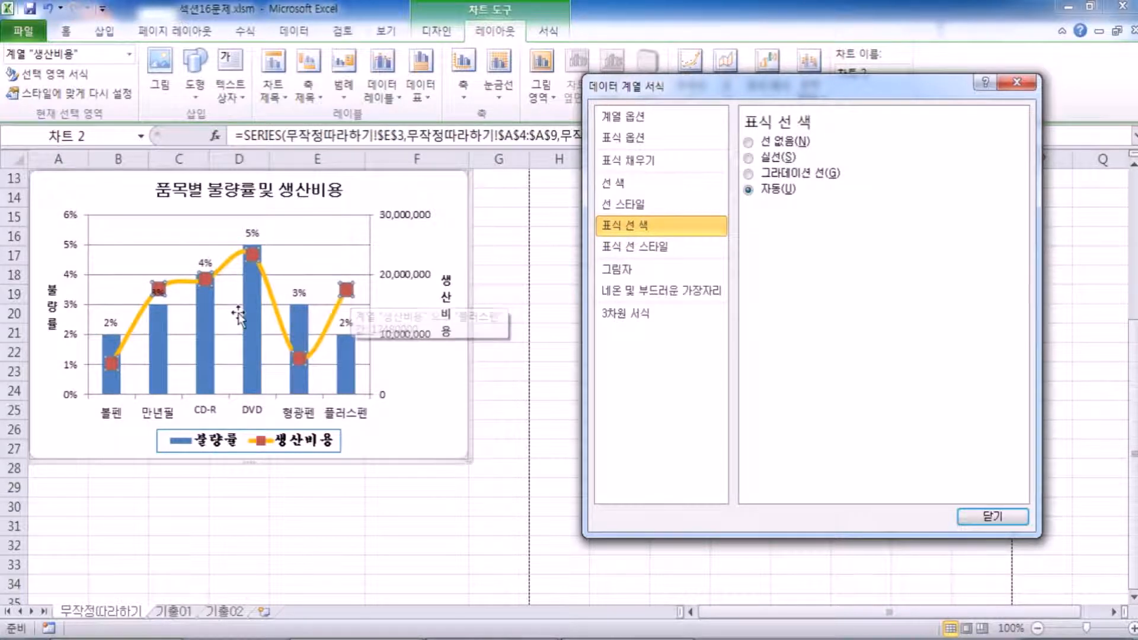
left_click(373, 284)
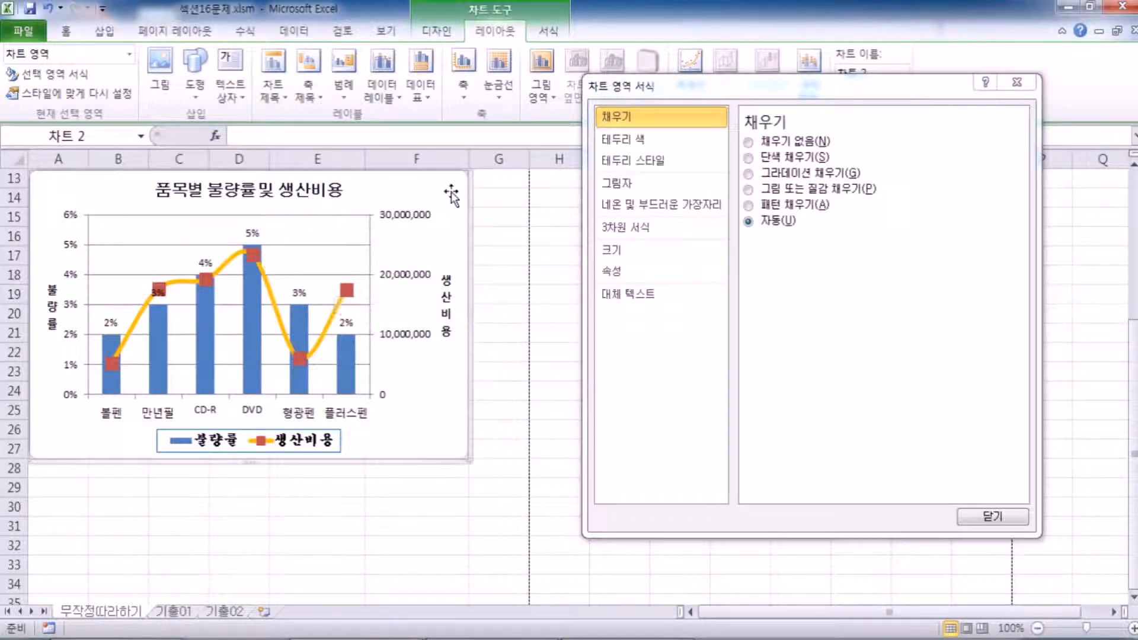
scroll(509, 365, "up", 2)
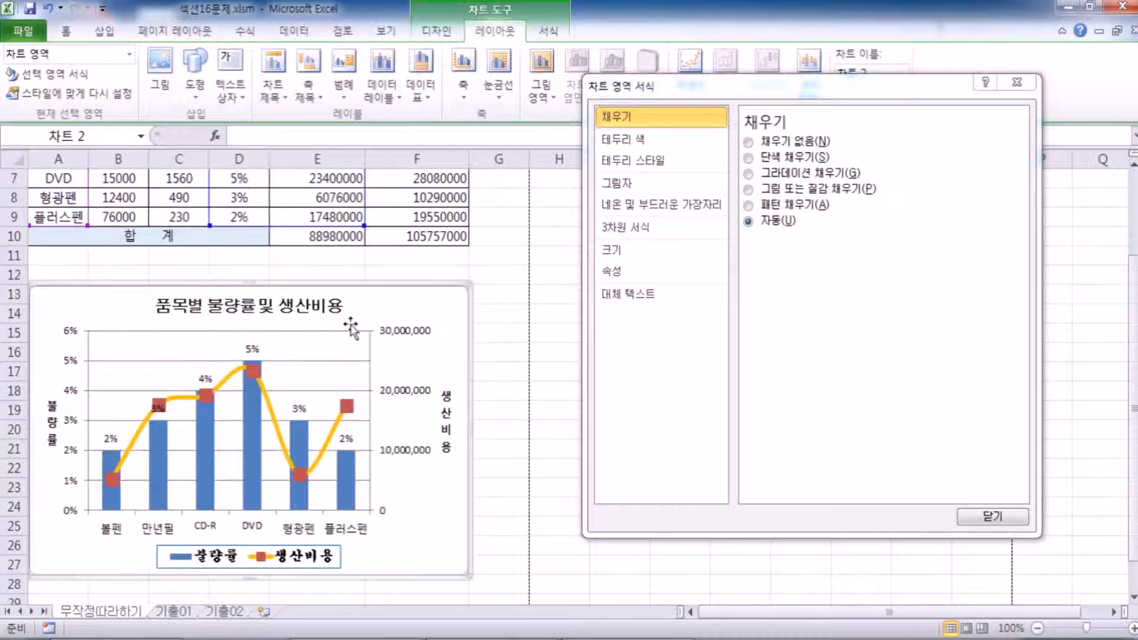
left_click(1016, 82)
double_click(459, 311)
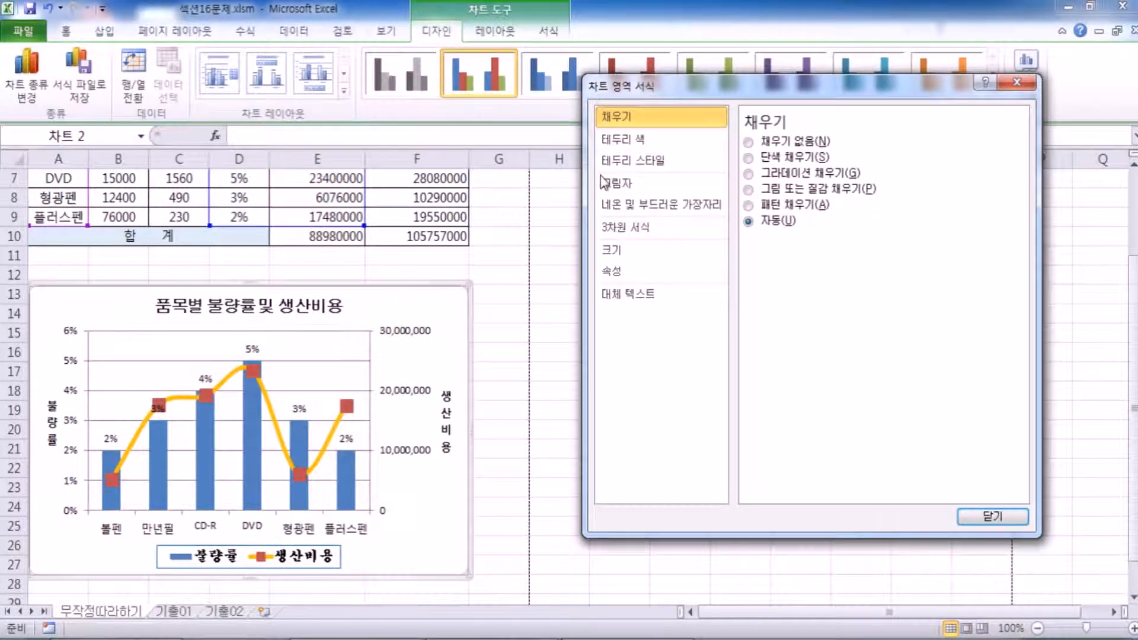
left_click_drag(640, 88, 596, 91)
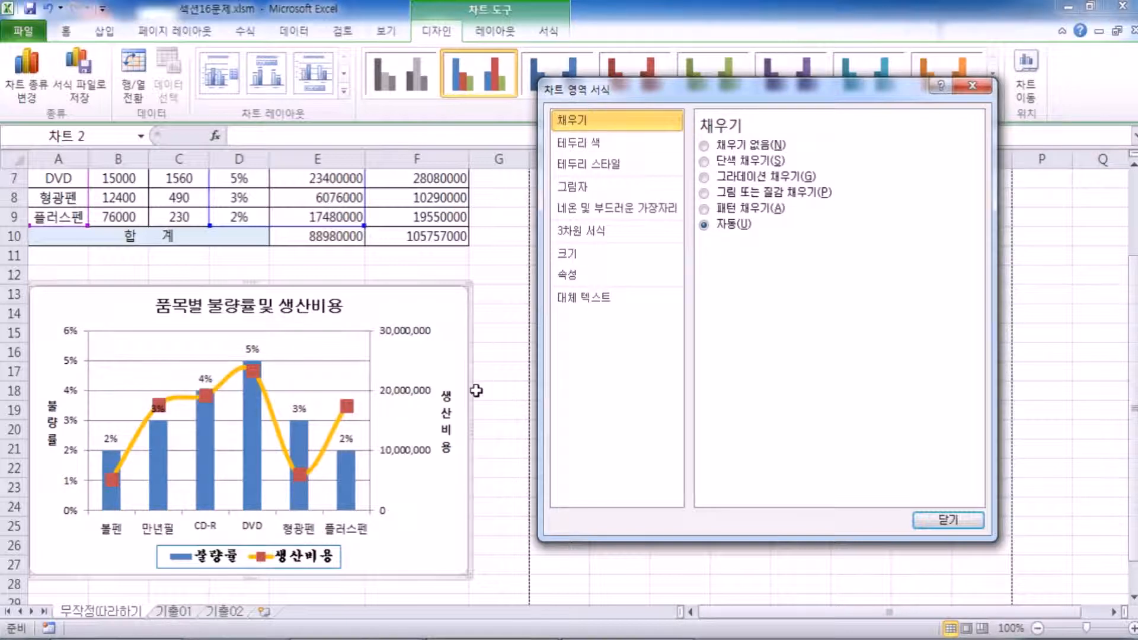
Apply the first outer (바깥쪽) shadow preset to the chart area (차트 영역) and deselect the chart.
left_click(429, 507)
scroll(450, 486, "down", 1)
scroll(481, 460, "down", 2)
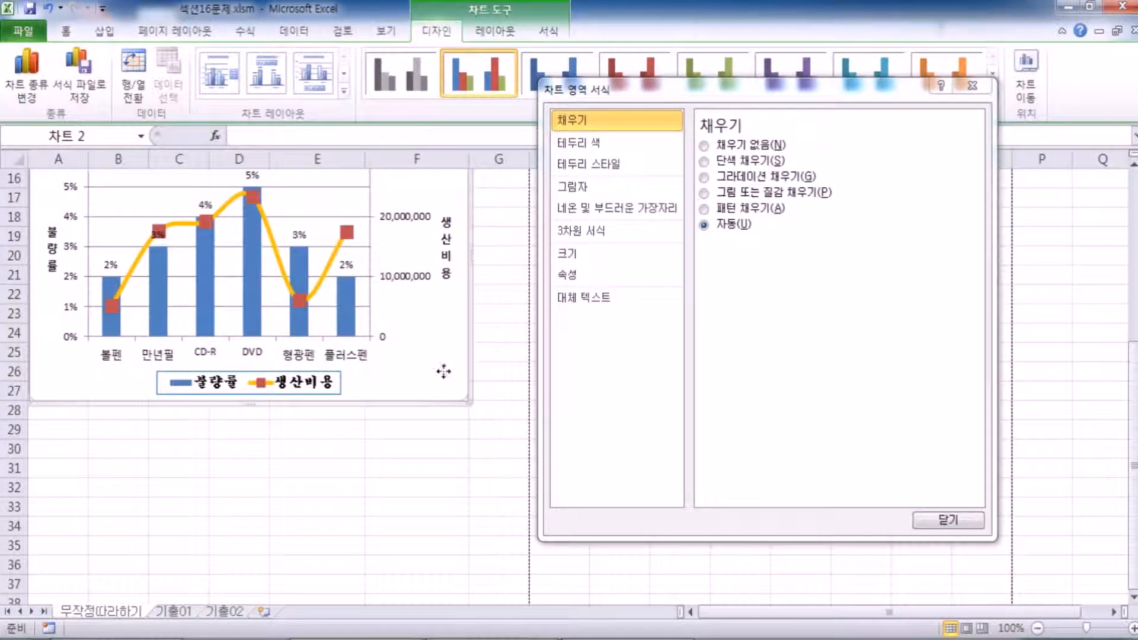
left_click(499, 448)
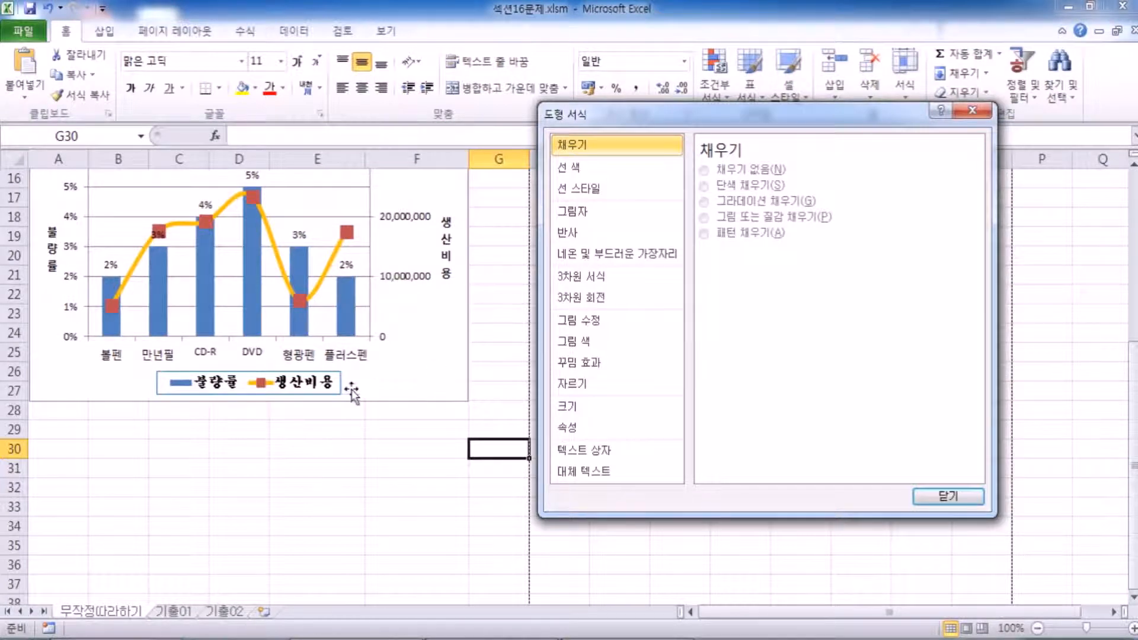
left_click(418, 359)
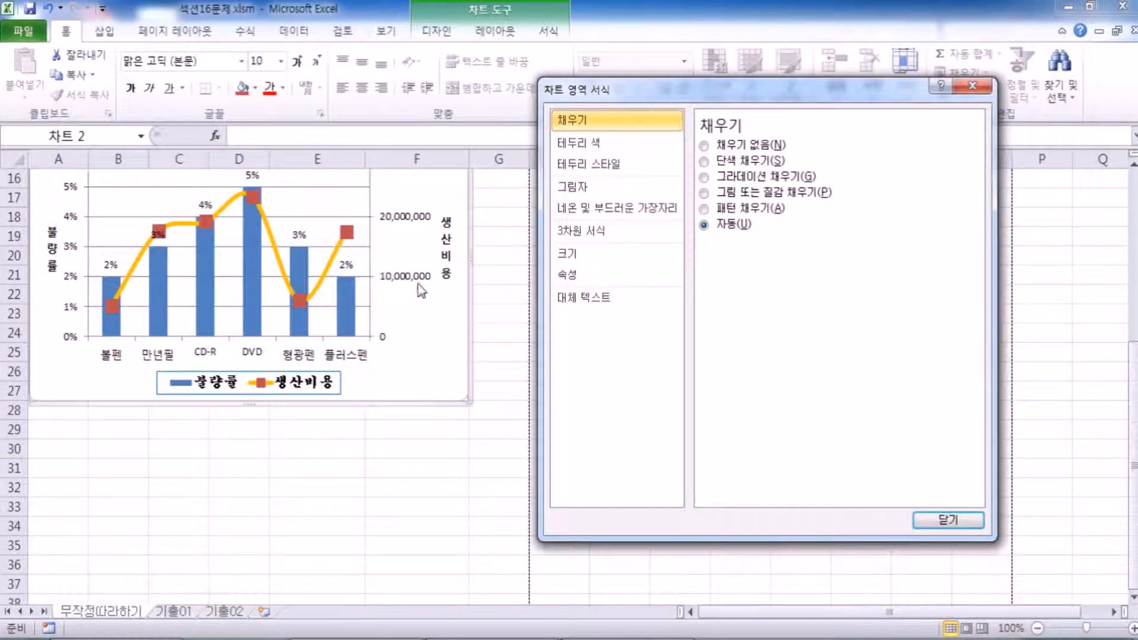
left_click(572, 186)
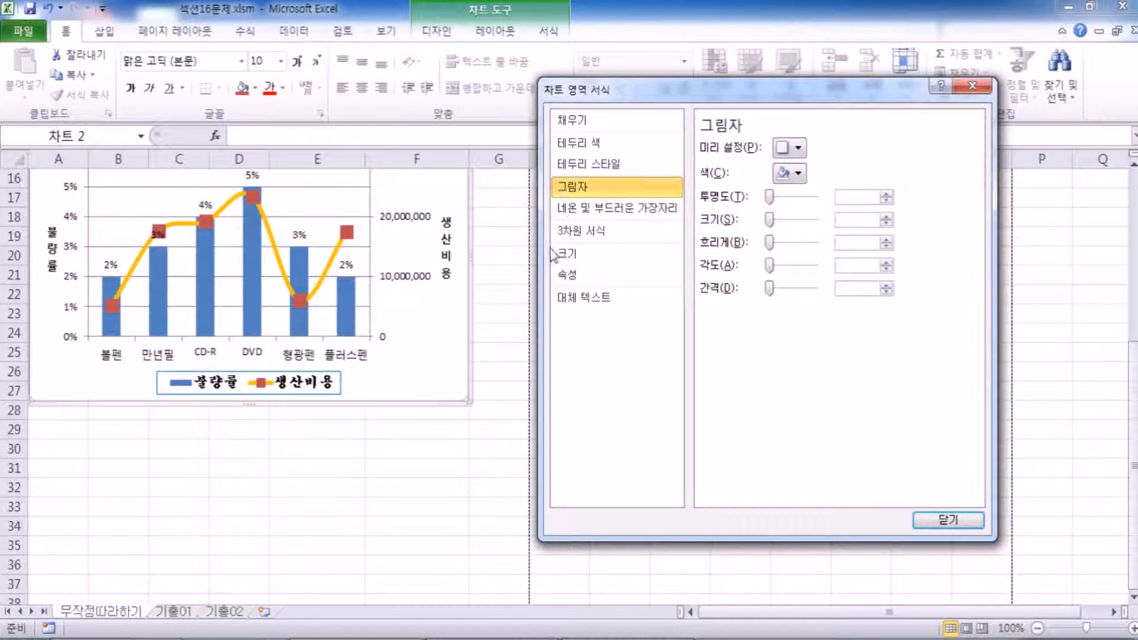
left_click(798, 148)
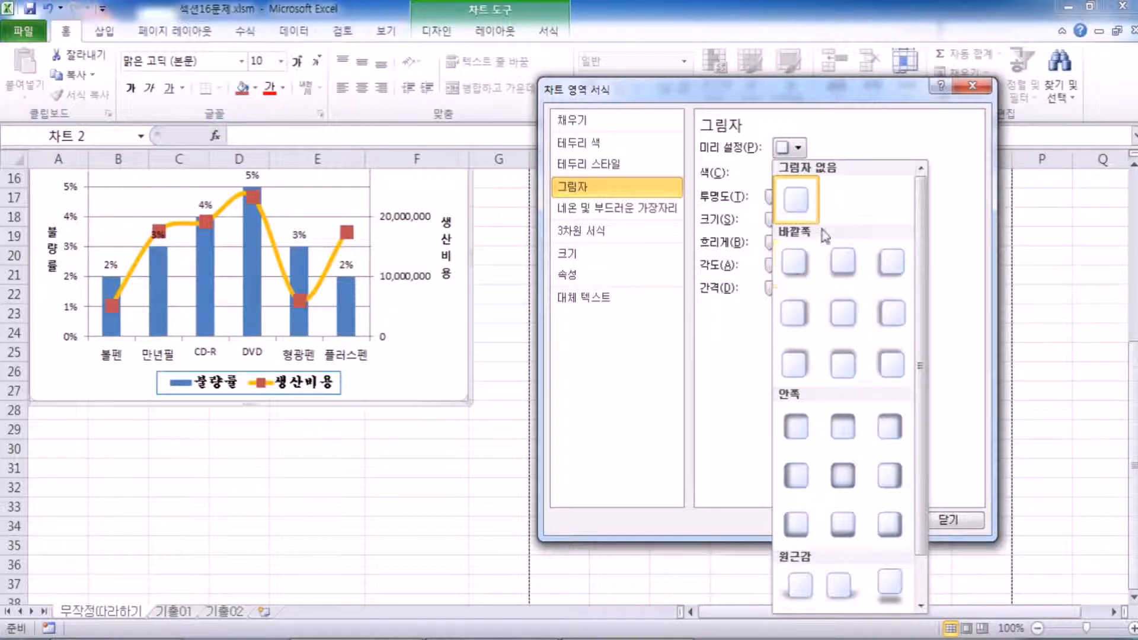
left_click(795, 273)
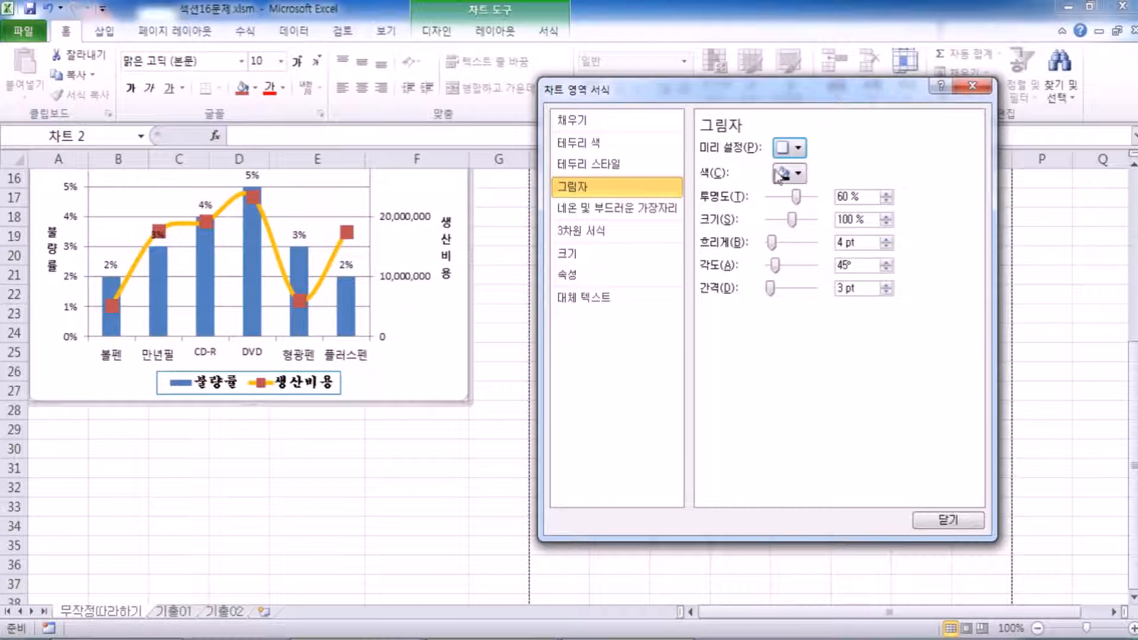
left_click(790, 148)
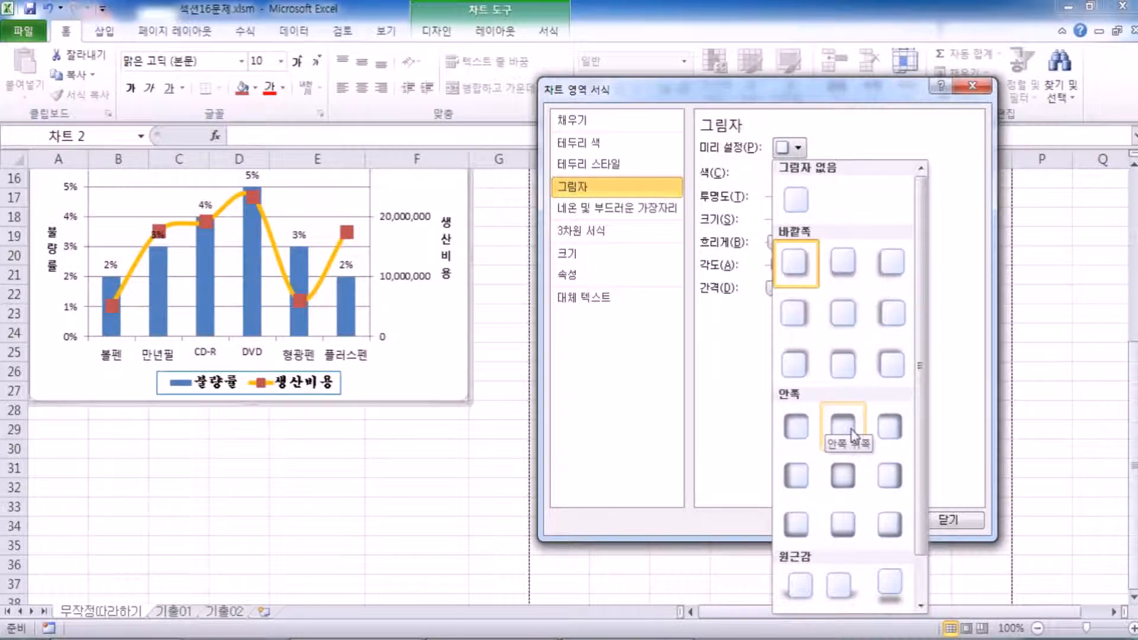
left_click(799, 264)
left_click(487, 490)
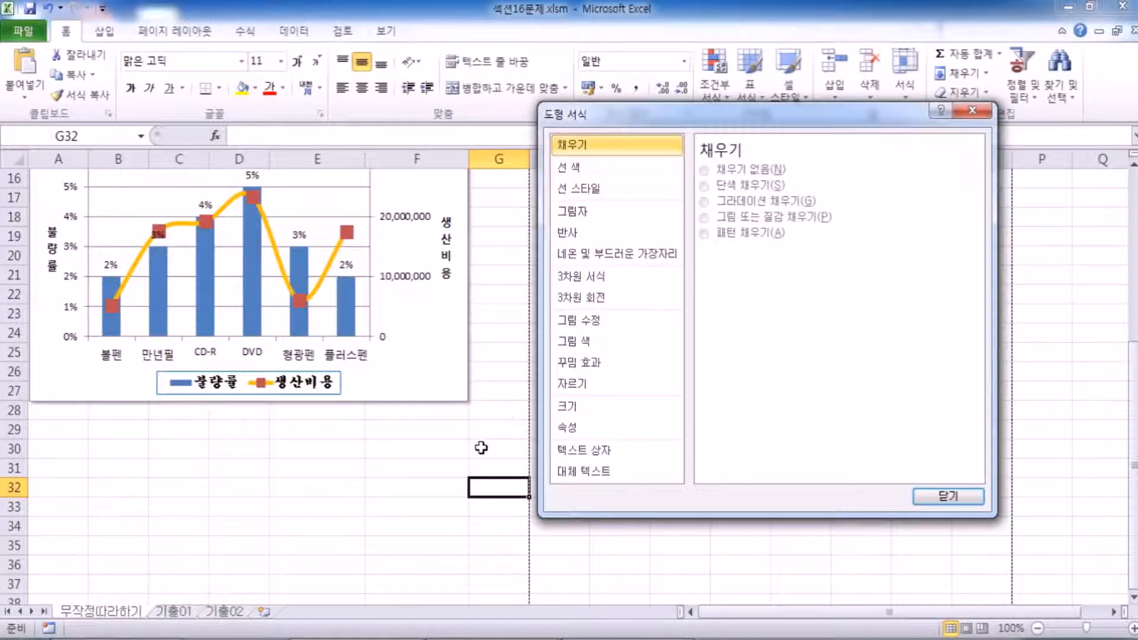
Try the rounded corners option (둥근 모서리) on the chart area border, turn it off and close the formatting.
left_click(483, 443)
scroll(485, 441, "up", 5)
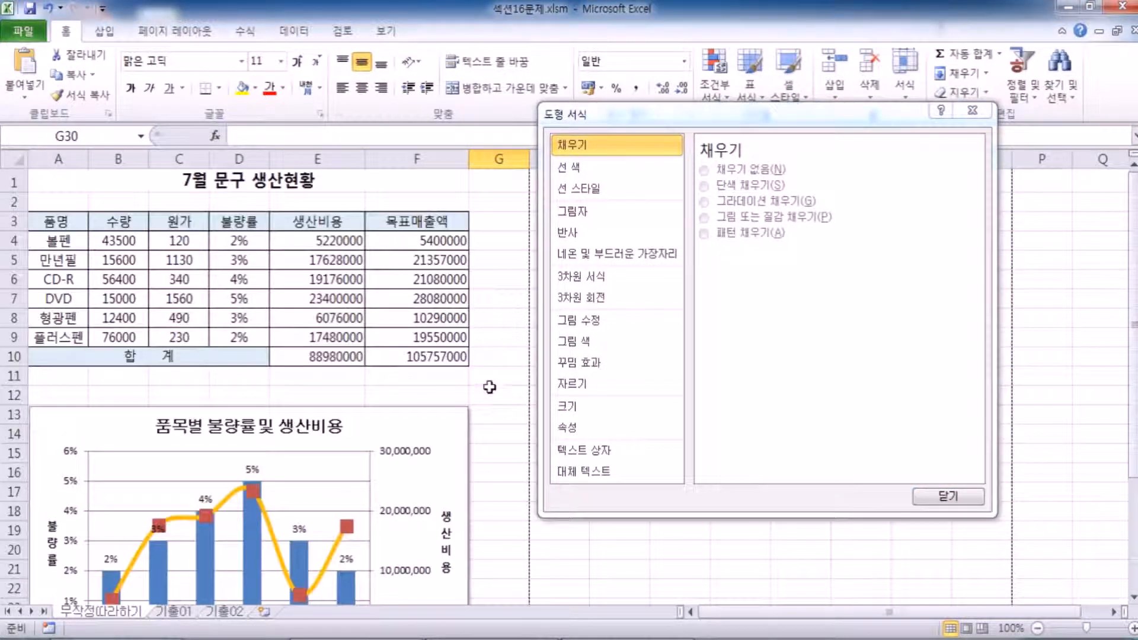
scroll(492, 385, "down", 4)
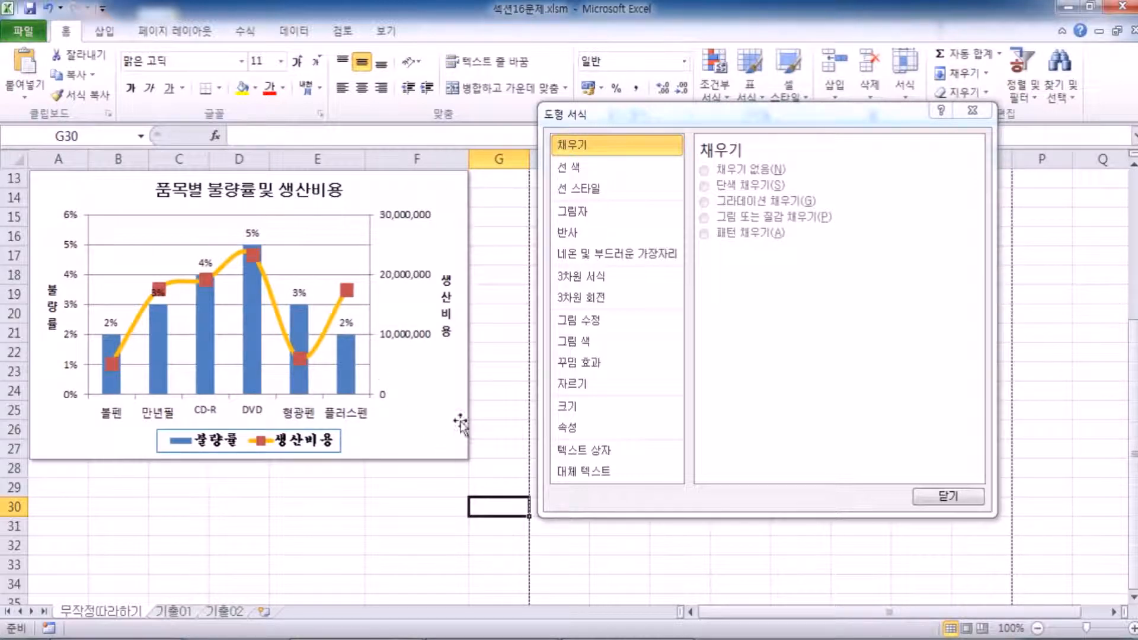
left_click(439, 406)
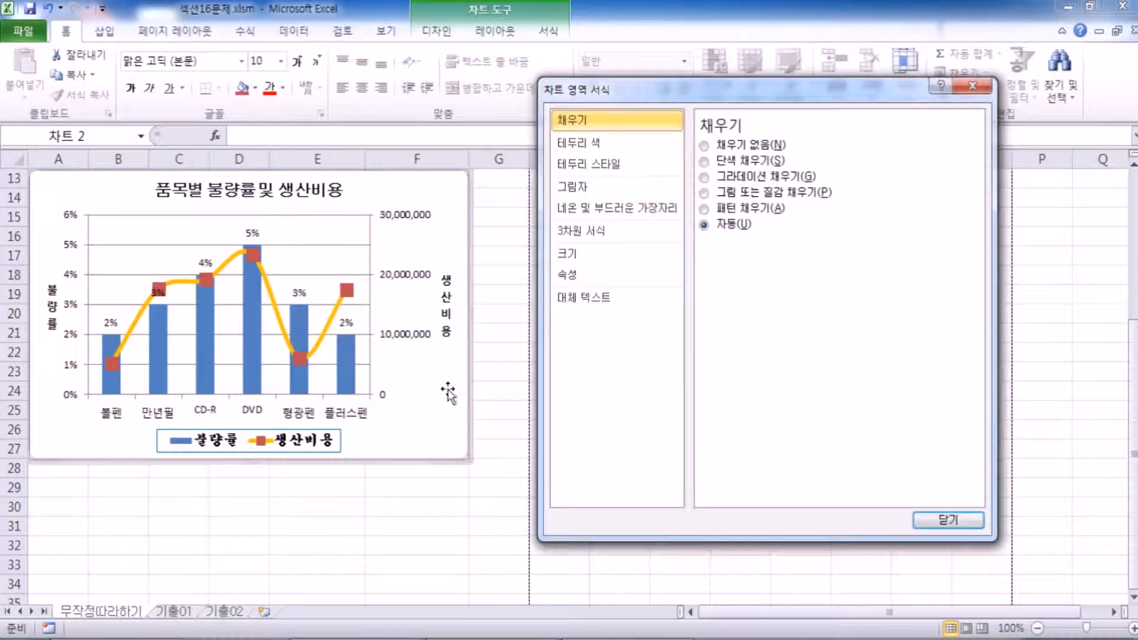
left_click(605, 142)
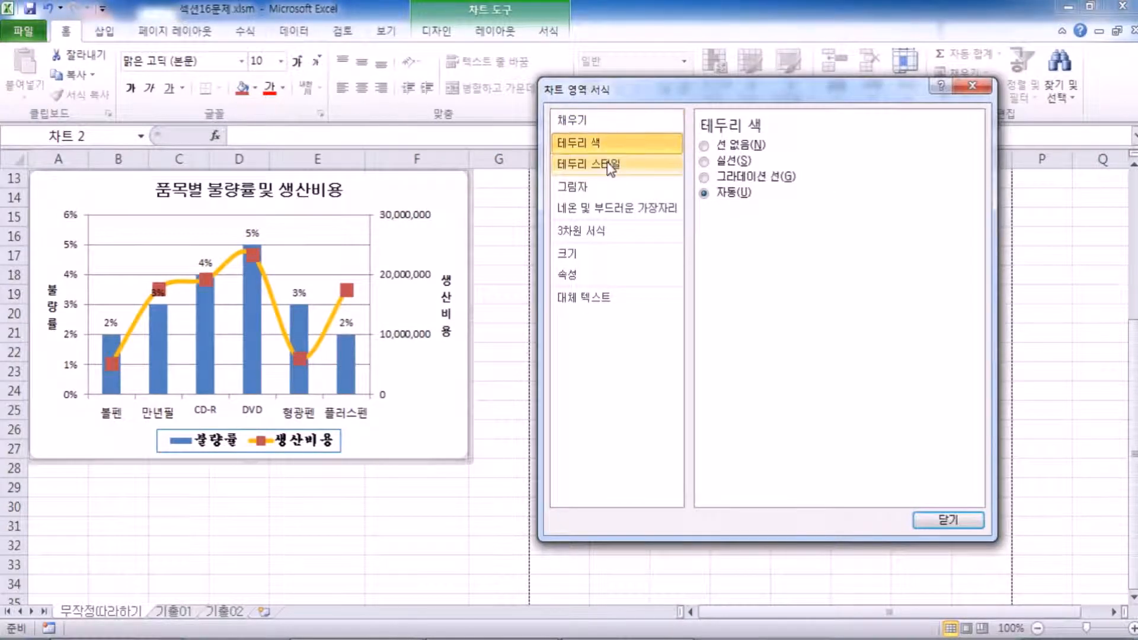
left_click(584, 187)
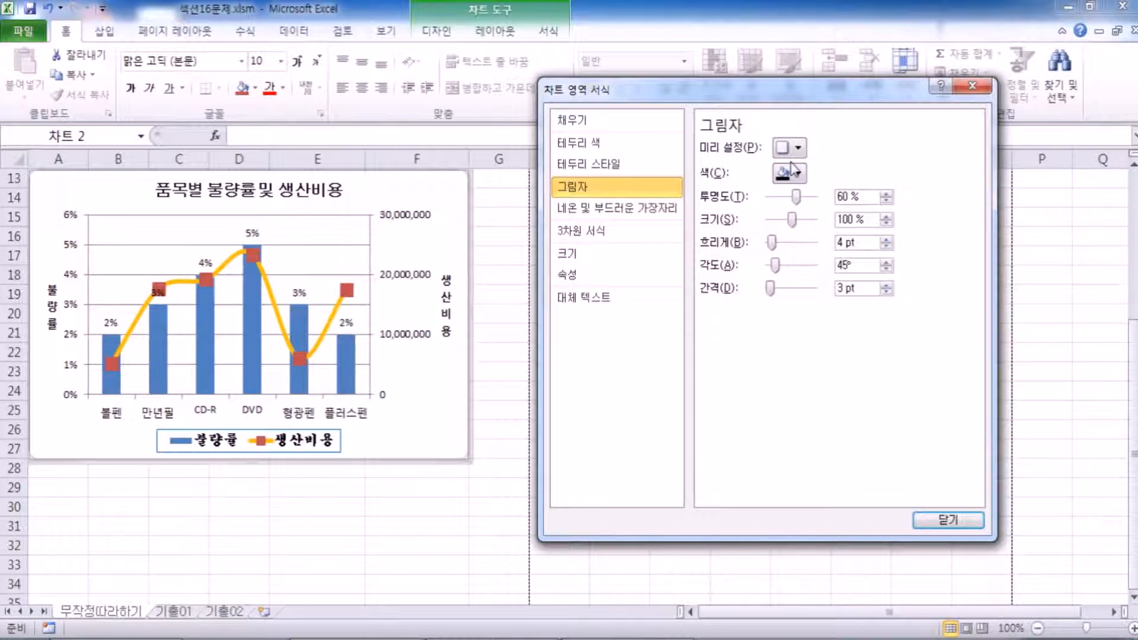
left_click_drag(640, 94, 620, 44)
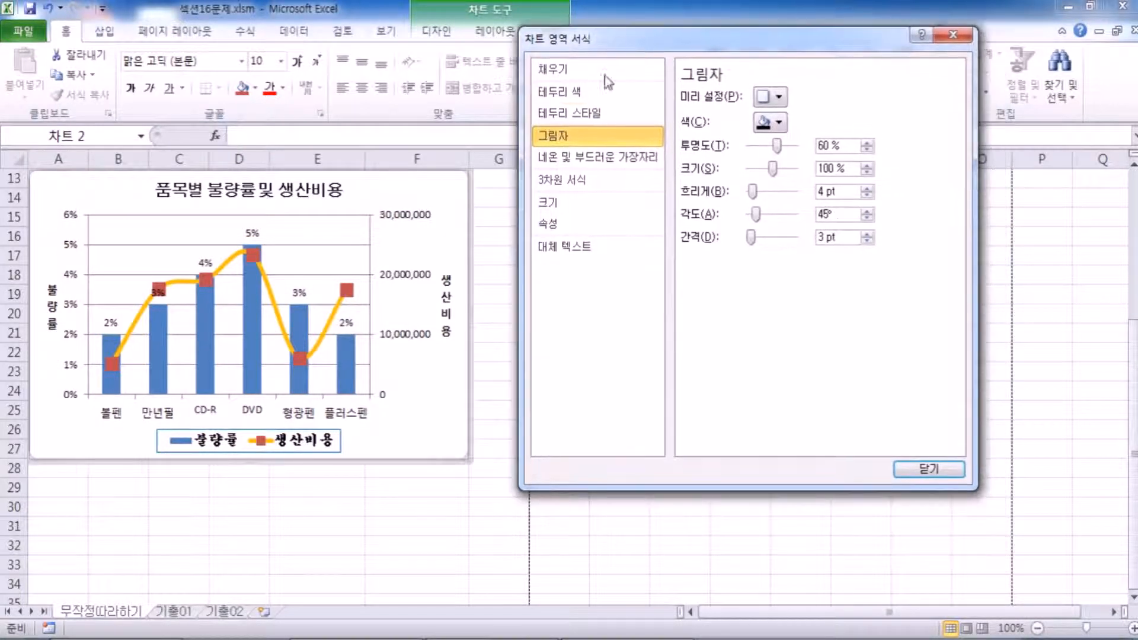
left_click(587, 113)
left_click(686, 272)
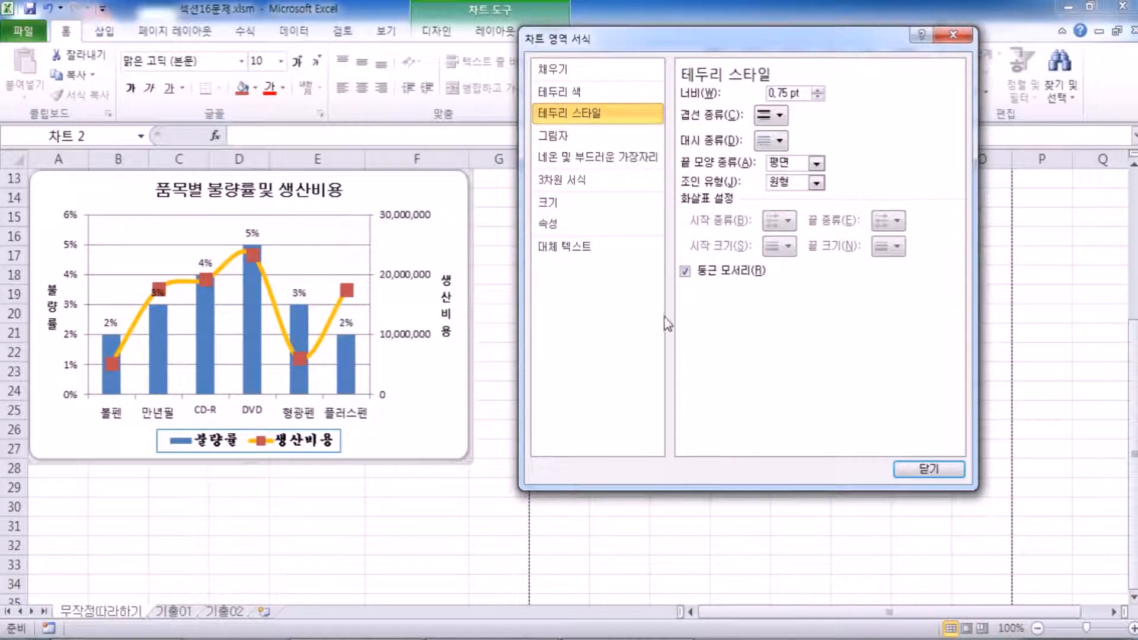
left_click(698, 273)
left_click(928, 469)
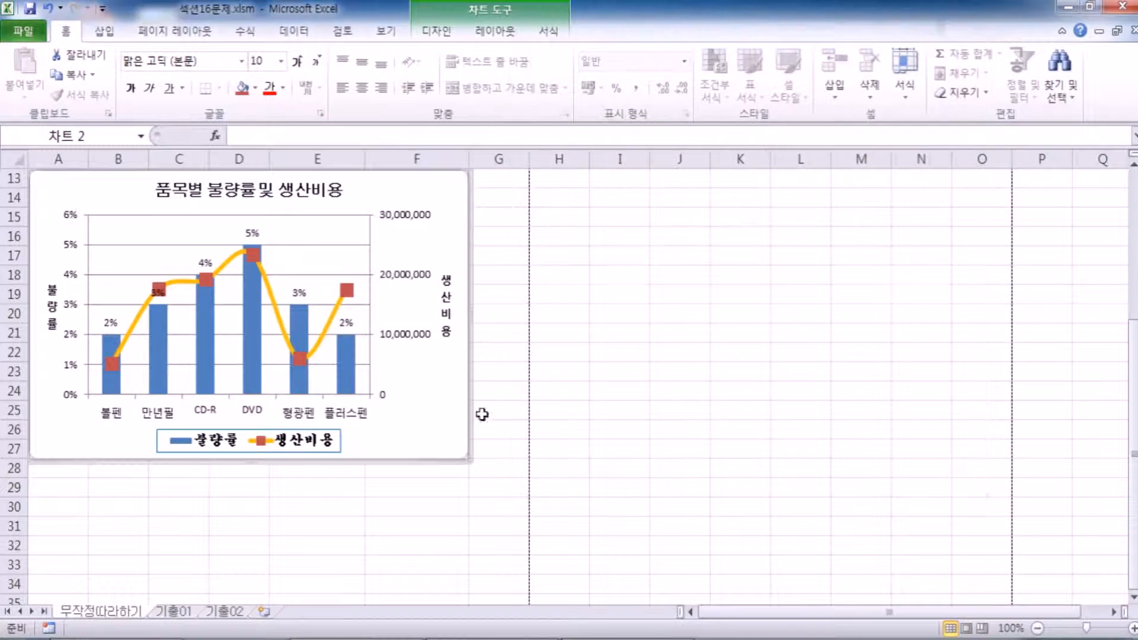
Turn on rounded corners (둥근 모서리) in the chart area's border style (테두리 스타일) and deselect the chart.
left_click(530, 441)
double_click(420, 408)
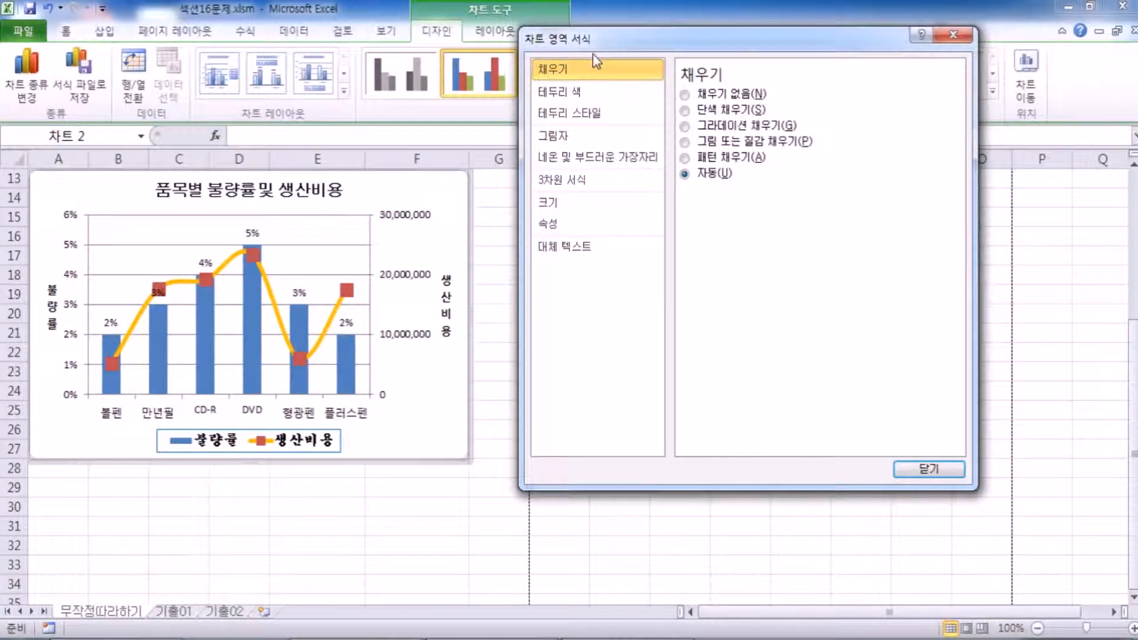
left_click(569, 109)
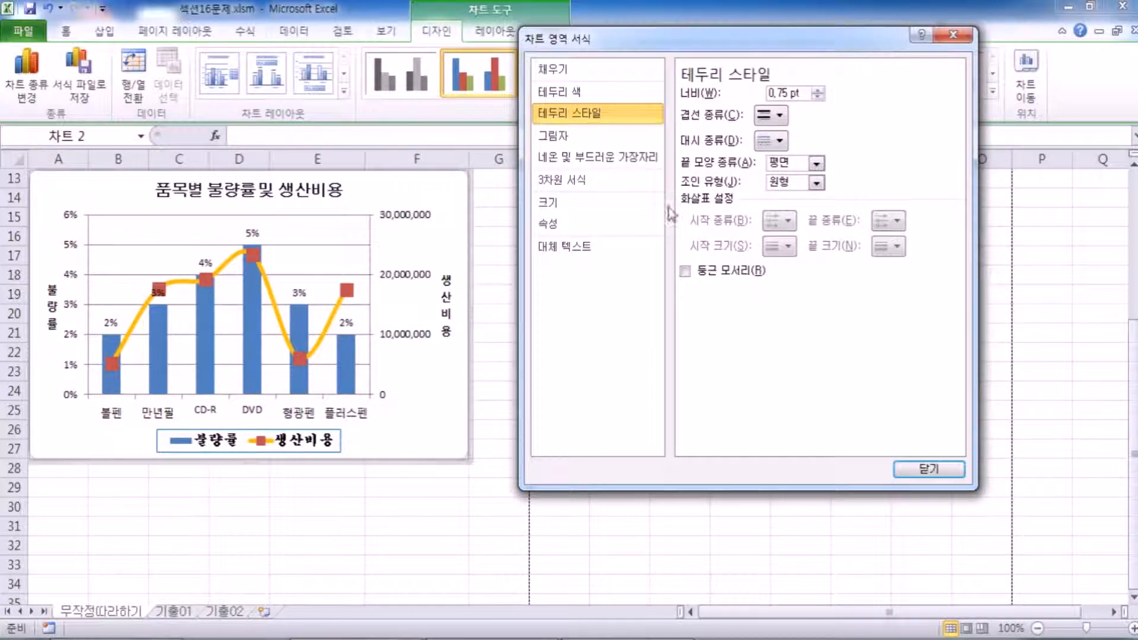
left_click(686, 272)
left_click(426, 521)
scroll(455, 510, "down", 4)
scroll(456, 509, "up", 1)
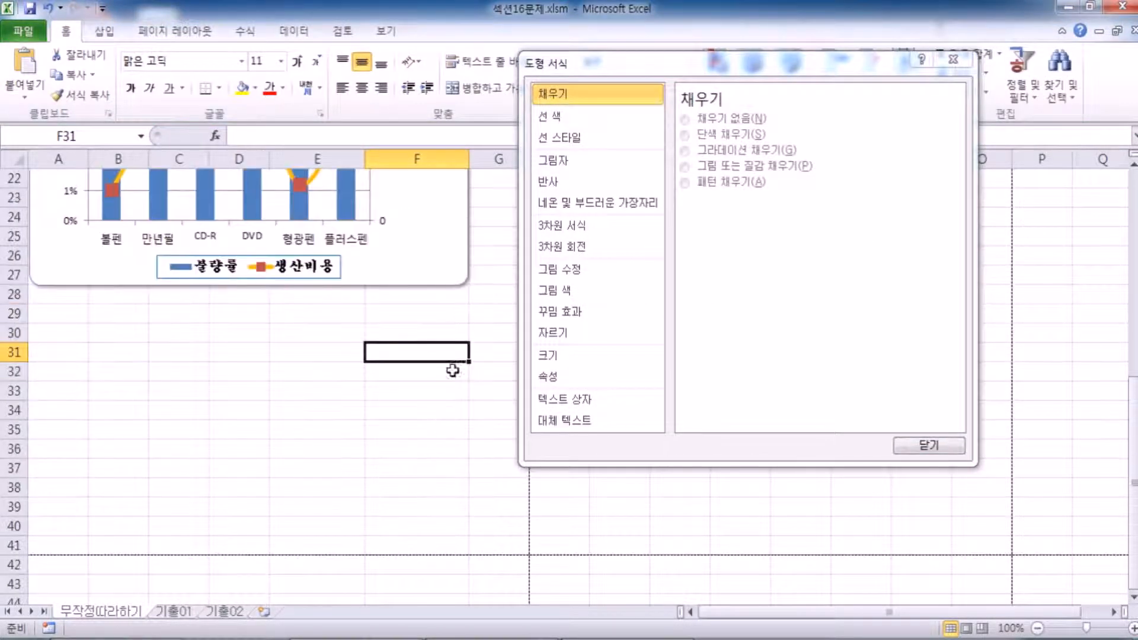
Turn the chart area's rounded corners (둥근 모서리) off for comparison and back on, and deselect the chart.
left_click(439, 267)
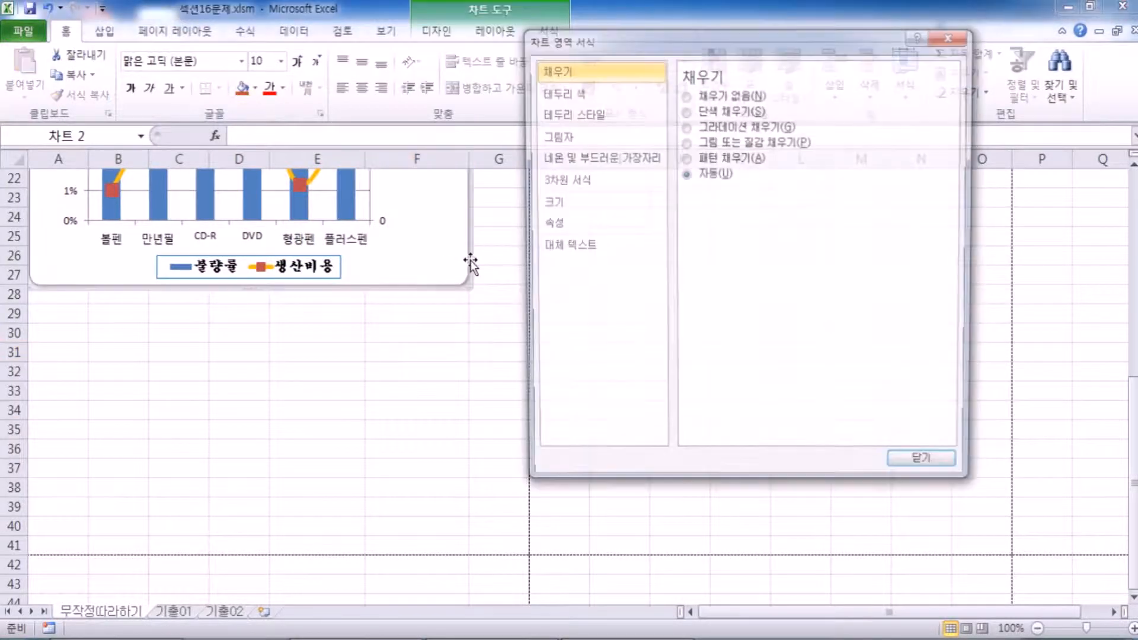
left_click(576, 116)
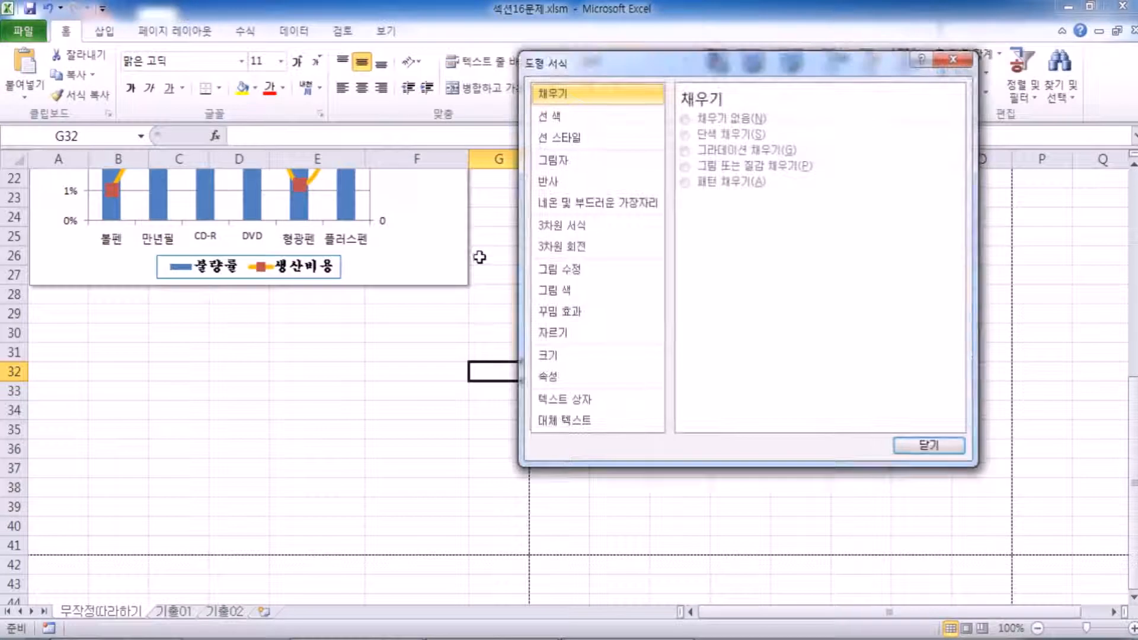
left_click(440, 240)
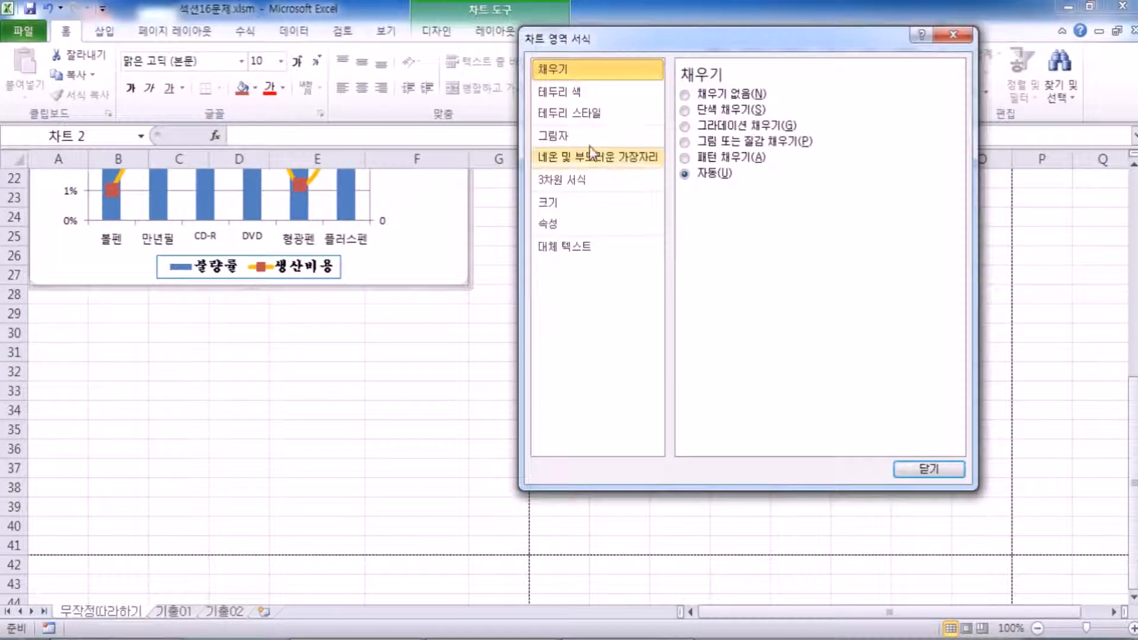
left_click(580, 116)
left_click(699, 274)
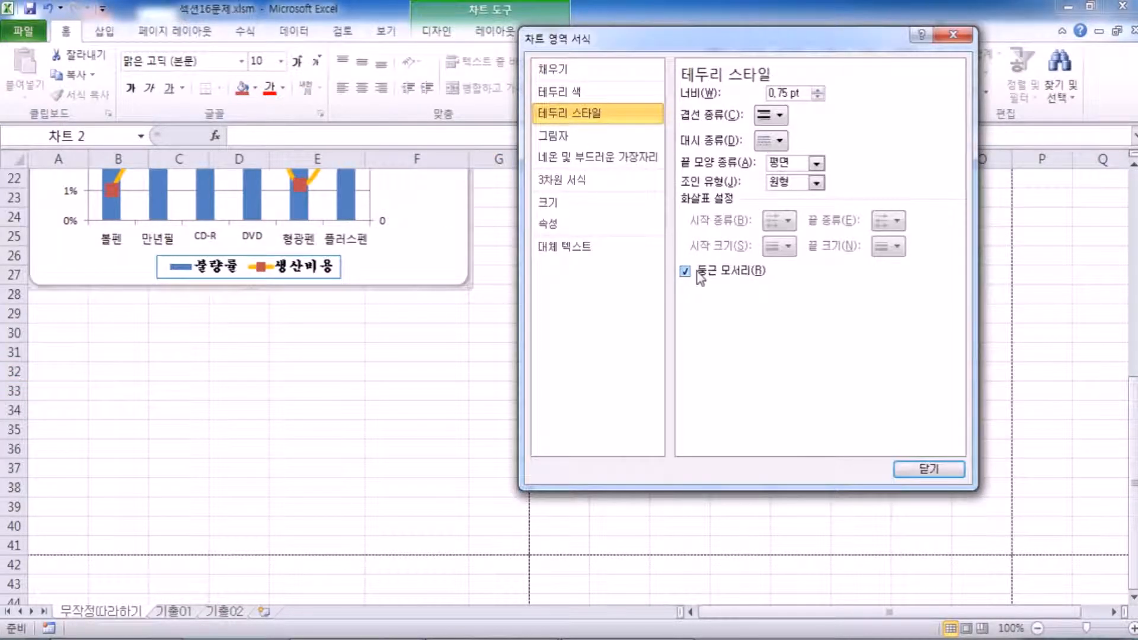
left_click(439, 413)
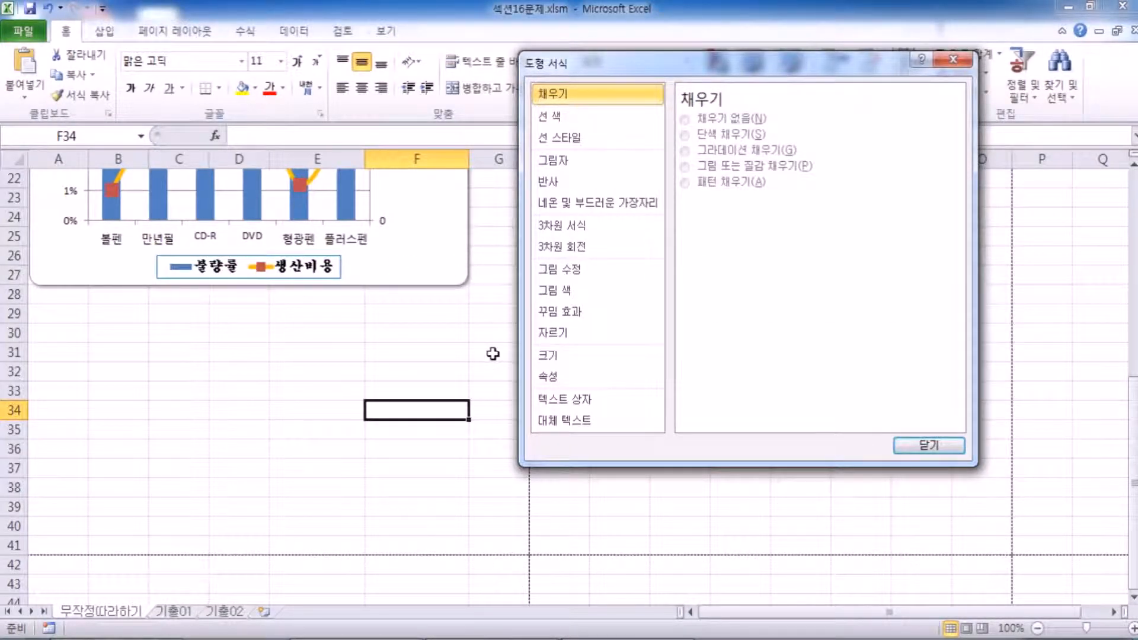
left_click(428, 391)
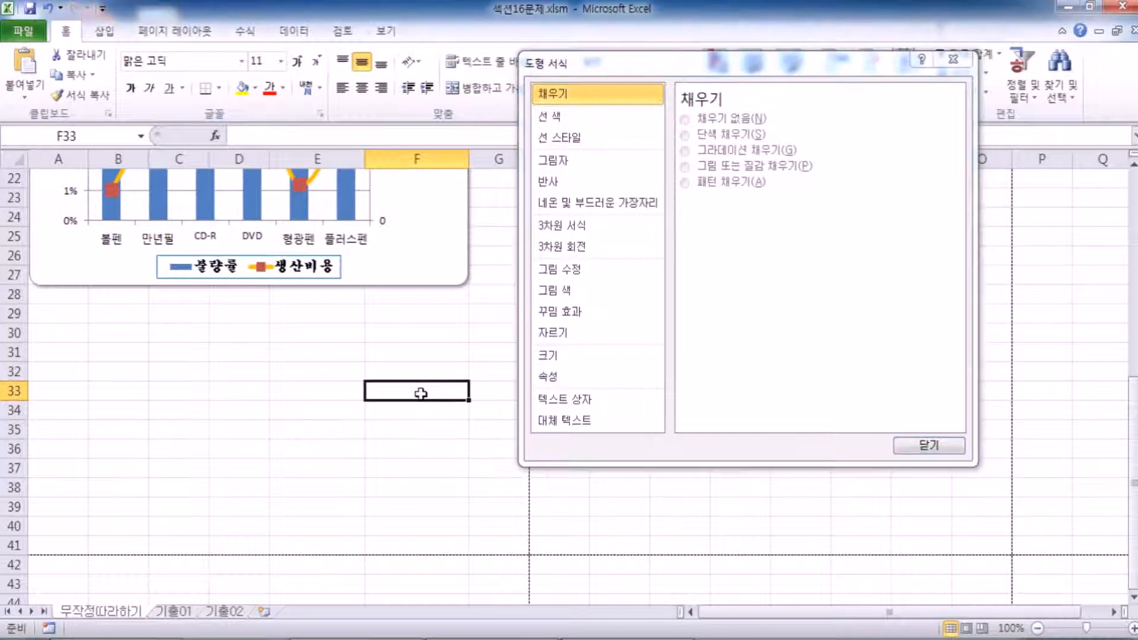
Close the formatting dialog and show the start of the 기출01 sheet.
scroll(428, 391, "up", 5)
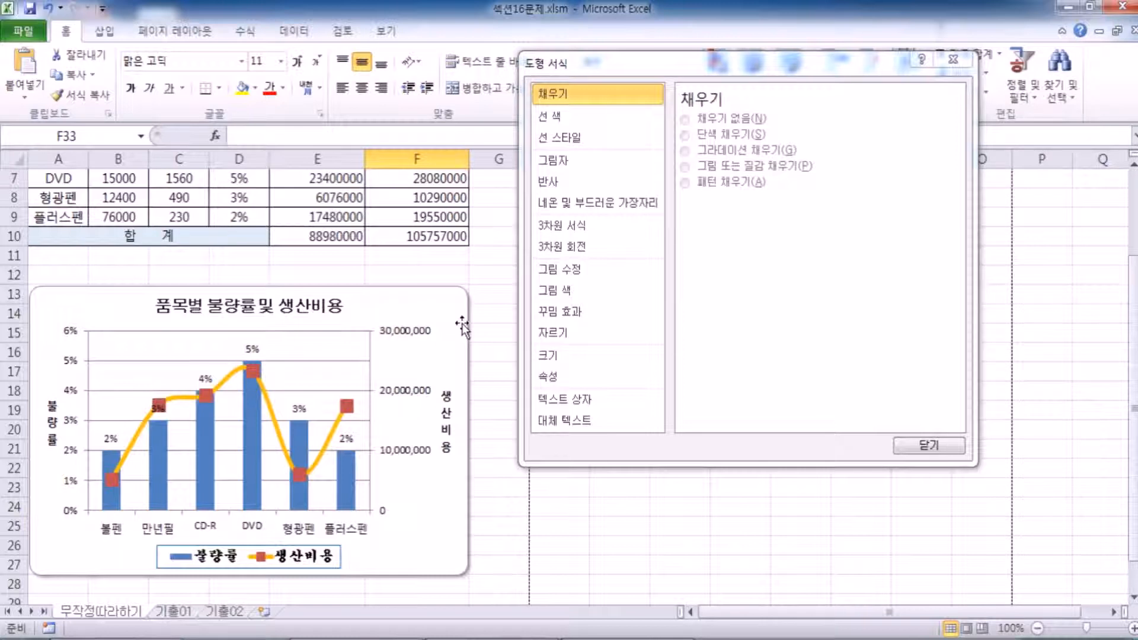
left_click(928, 446)
left_click(171, 611)
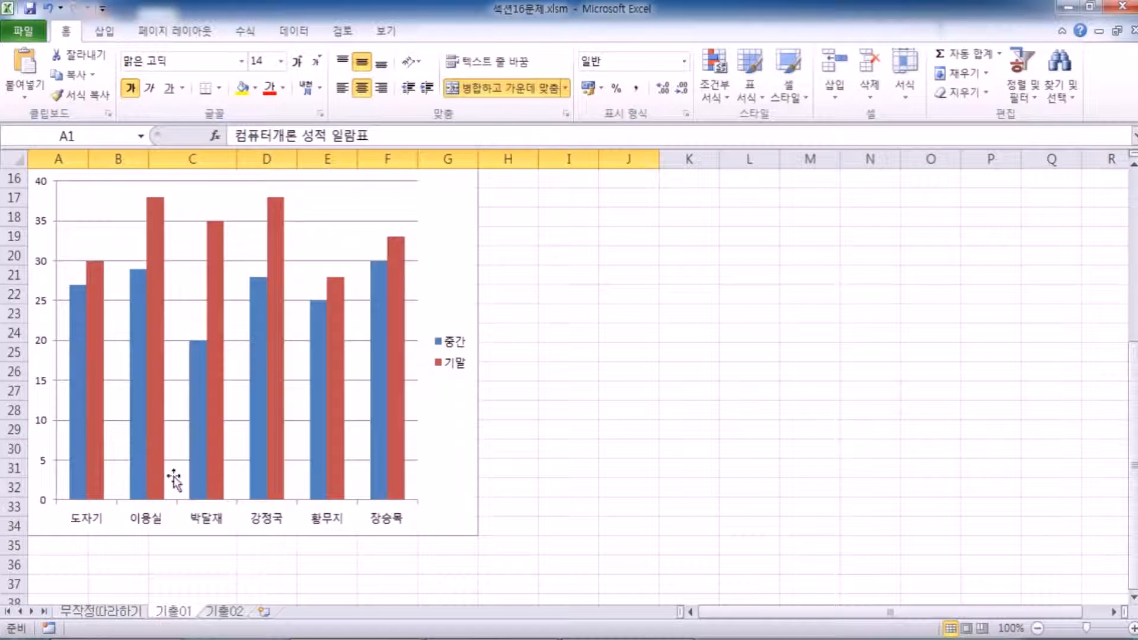
scroll(169, 470, "up", 3)
scroll(189, 468, "up", 2)
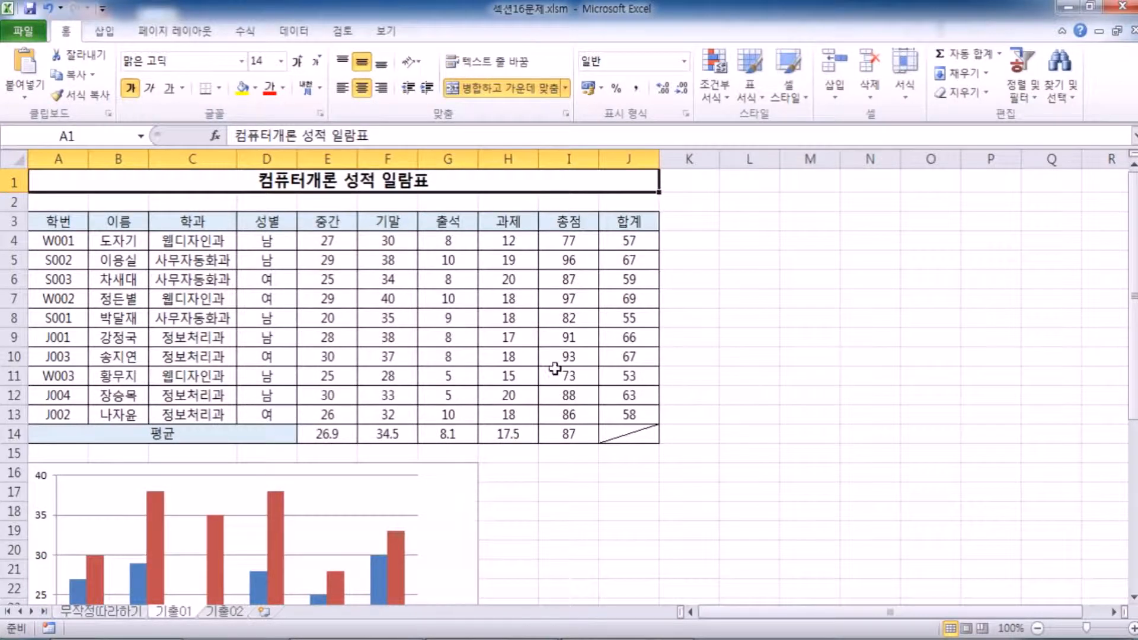
Delete the 중간 and 기말 column chart on the 기출01 sheet and undo the deletion.
scroll(544, 379, "down", 3)
left_click(448, 323)
scroll(620, 370, "down", 1)
key("Delete")
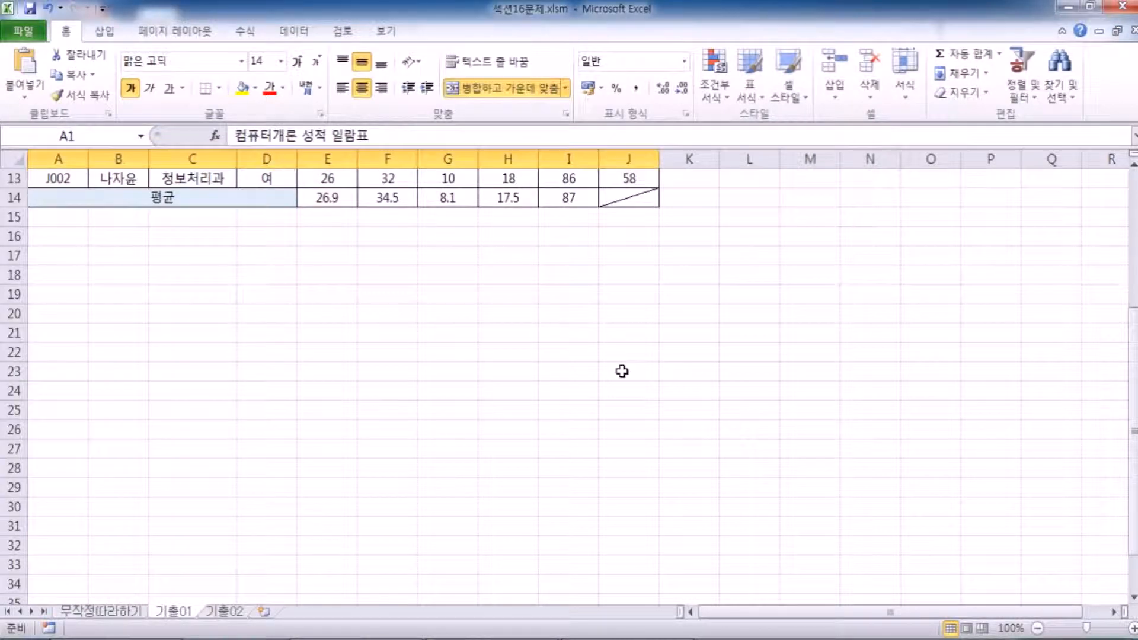
left_click(47, 9)
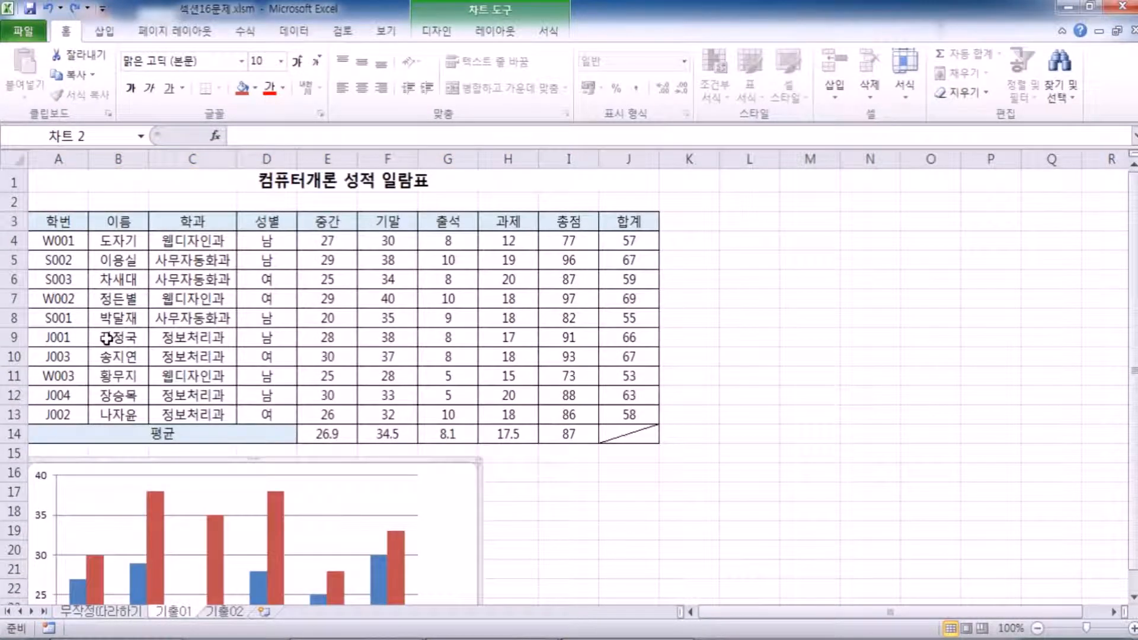
Remove the column chart below the grade table once more and restore it.
scroll(106, 337, "down", 4)
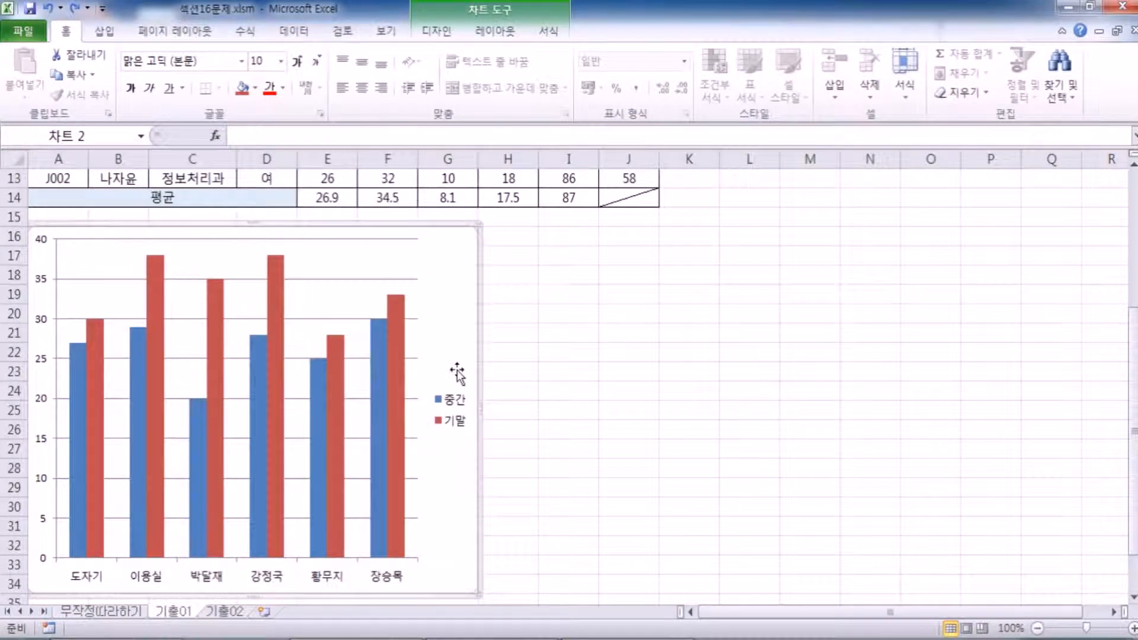
key("Delete")
scroll(453, 368, "up", 4)
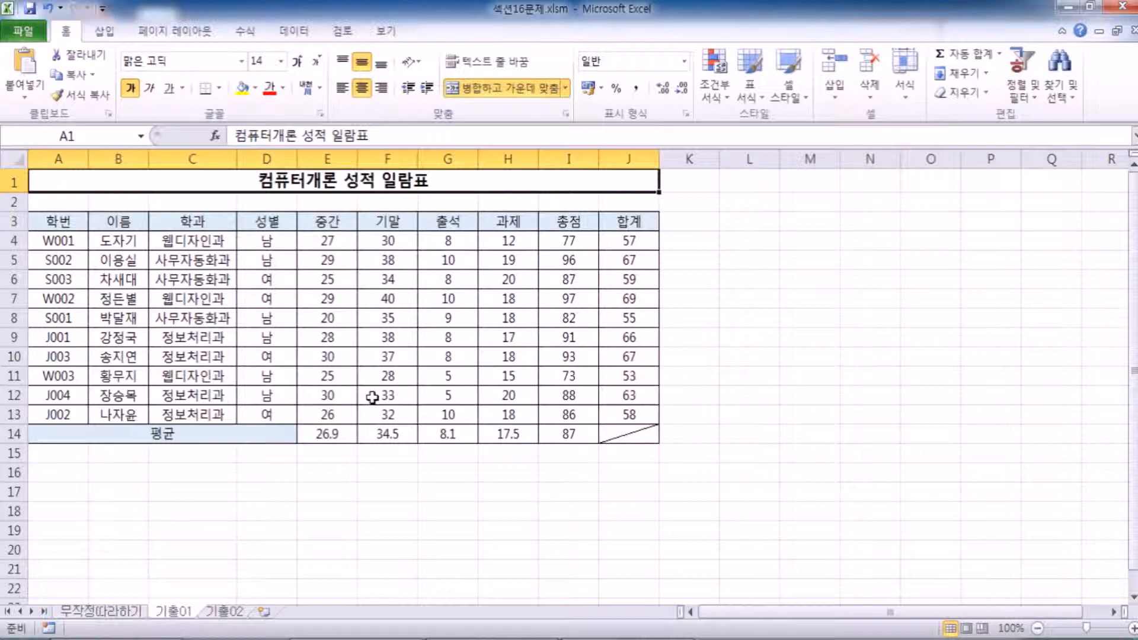
left_click(48, 9)
Reselect the 중간 and 기말 chart and look through its design, layout and format options.
scroll(439, 439, "down", 3)
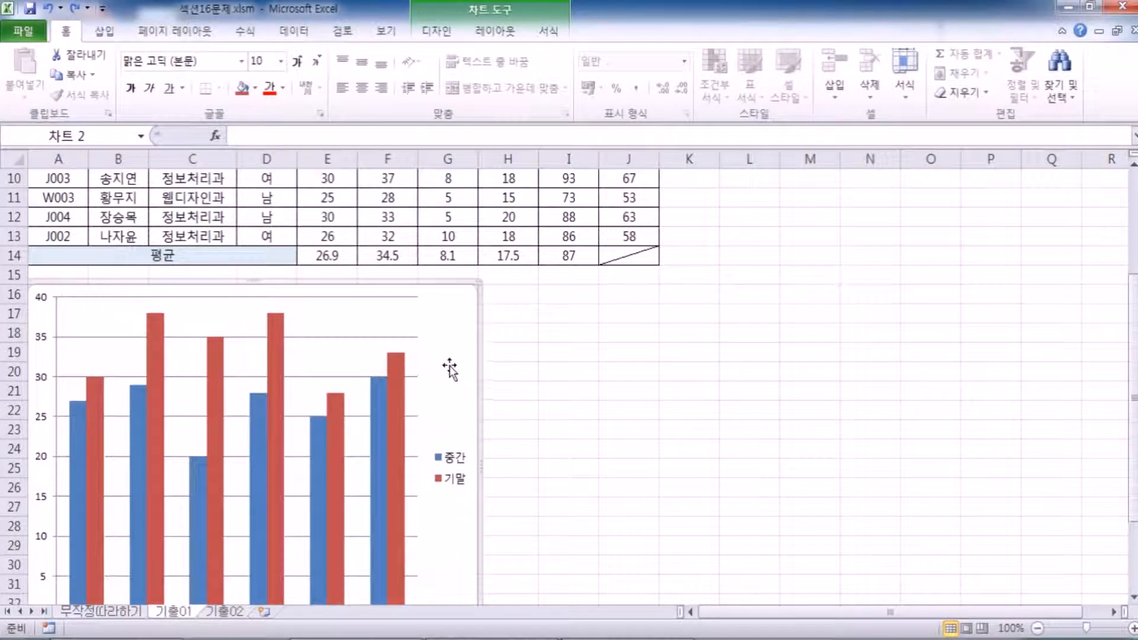
left_click(628, 409)
left_click(459, 333)
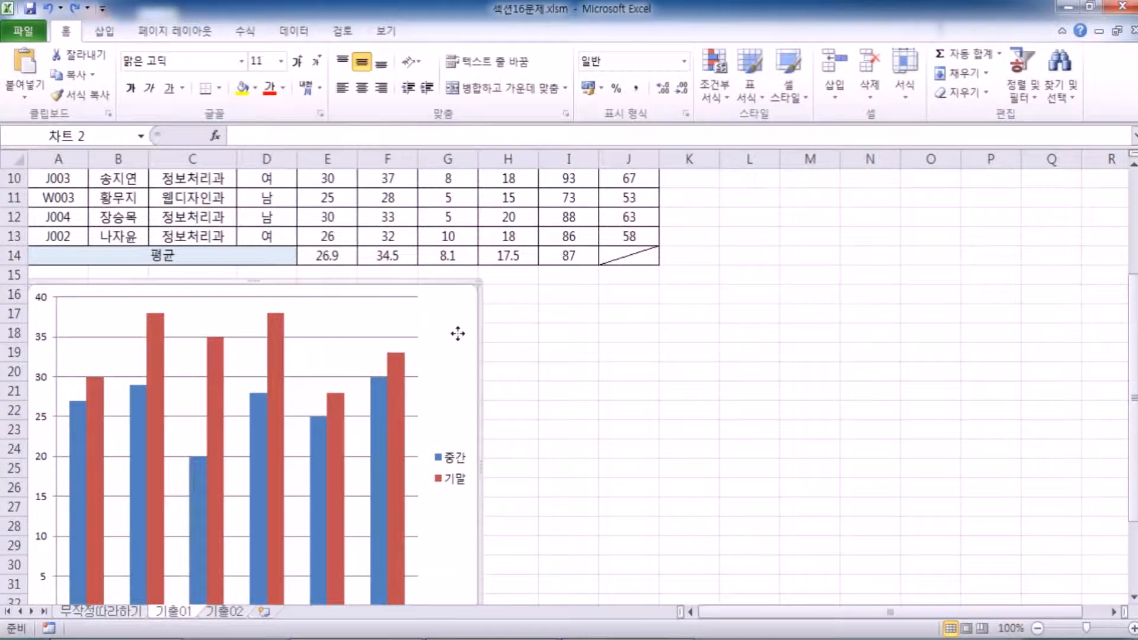
scroll(466, 374, "up", 2)
scroll(467, 373, "up", 1)
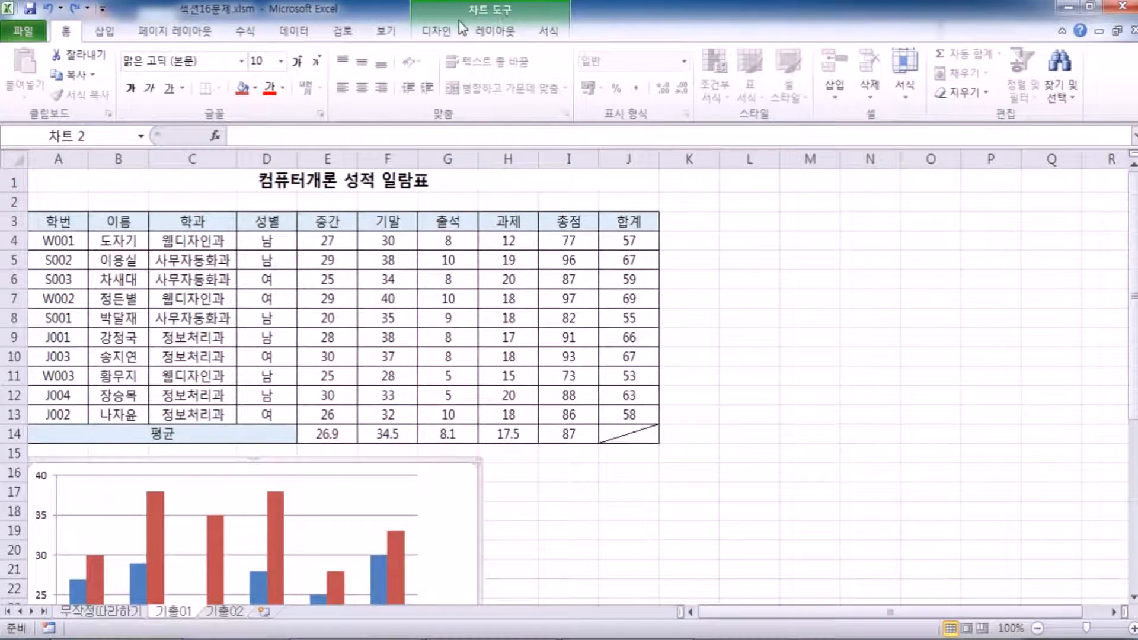
left_click(432, 32)
left_click(498, 32)
left_click(551, 33)
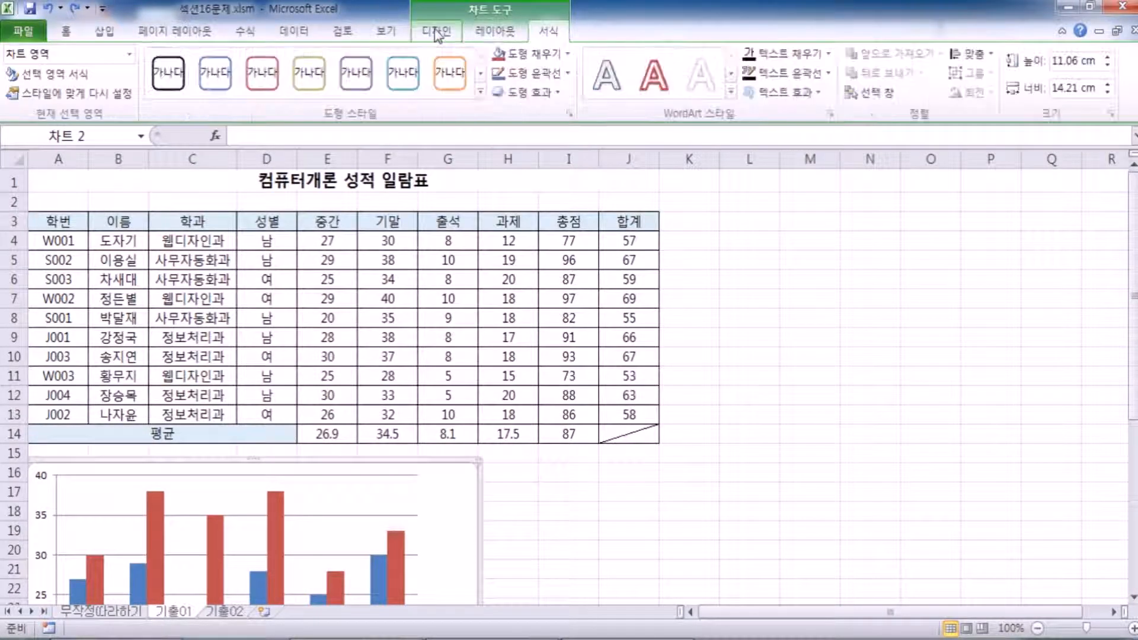
left_click(435, 32)
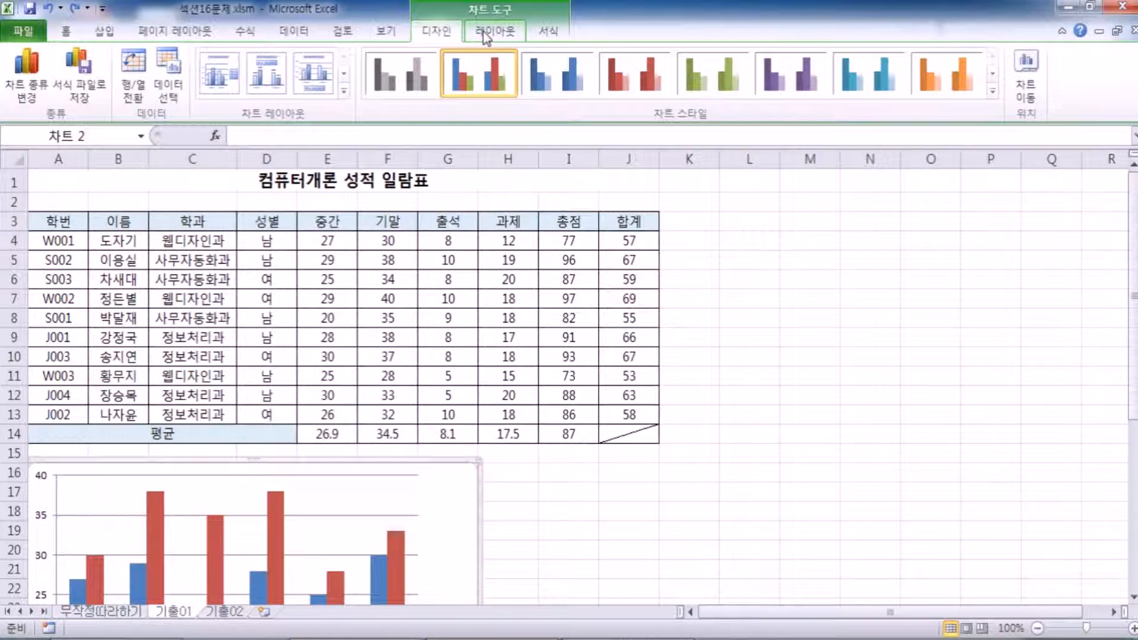
Compare the student names in B4:B13 with the names on the chart's horizontal axis.
scroll(447, 190, "down", 4)
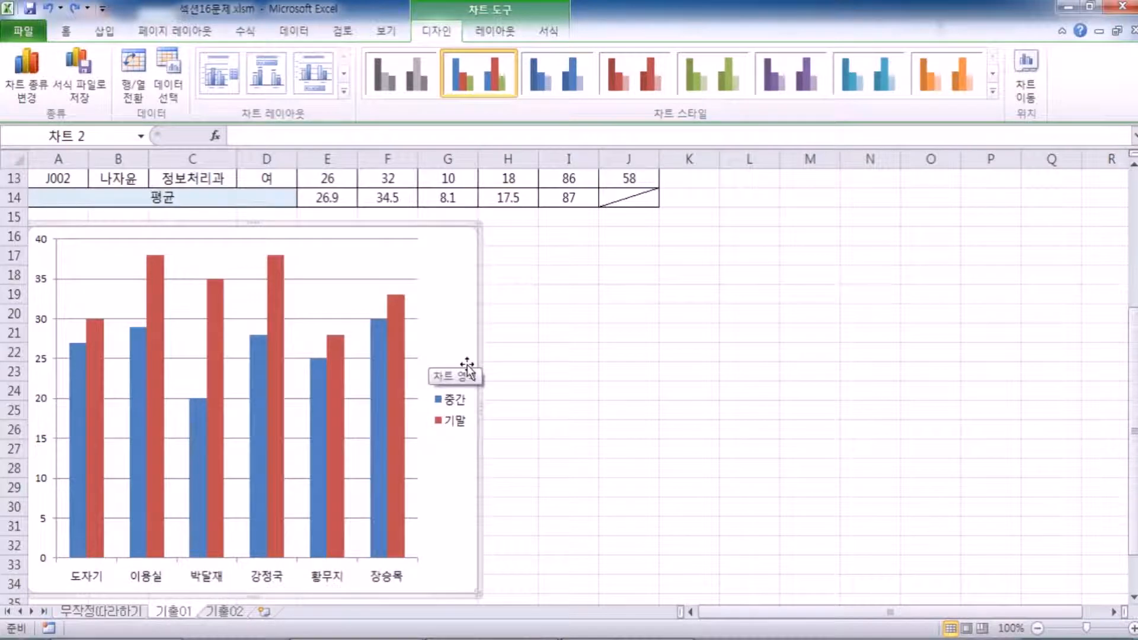
scroll(468, 361, "up", 4)
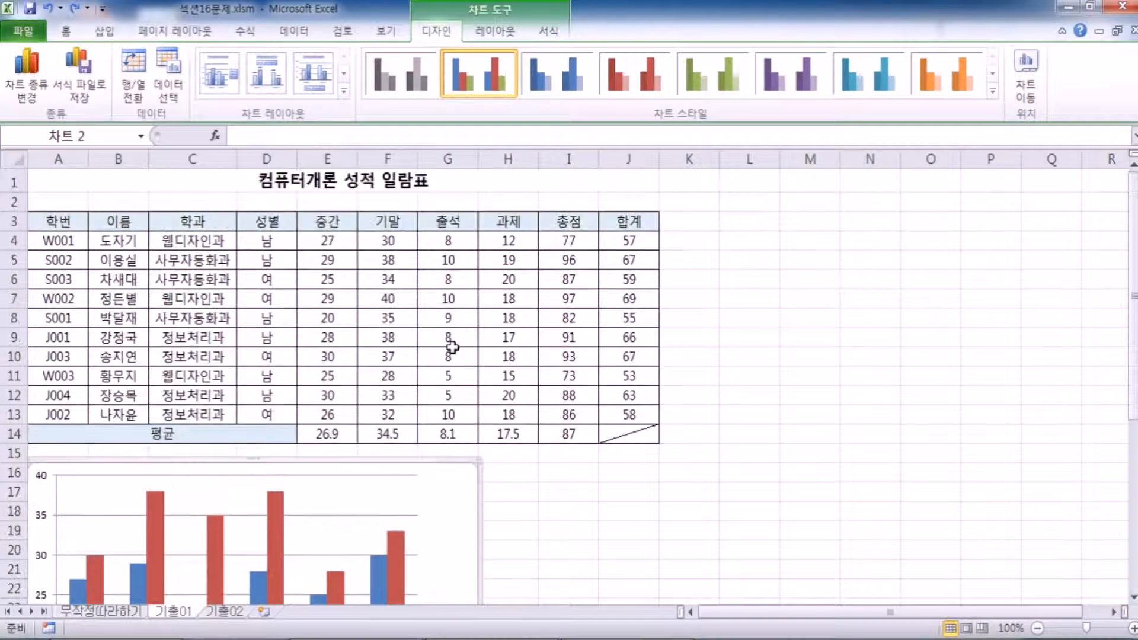
left_click_drag(118, 240, 117, 406)
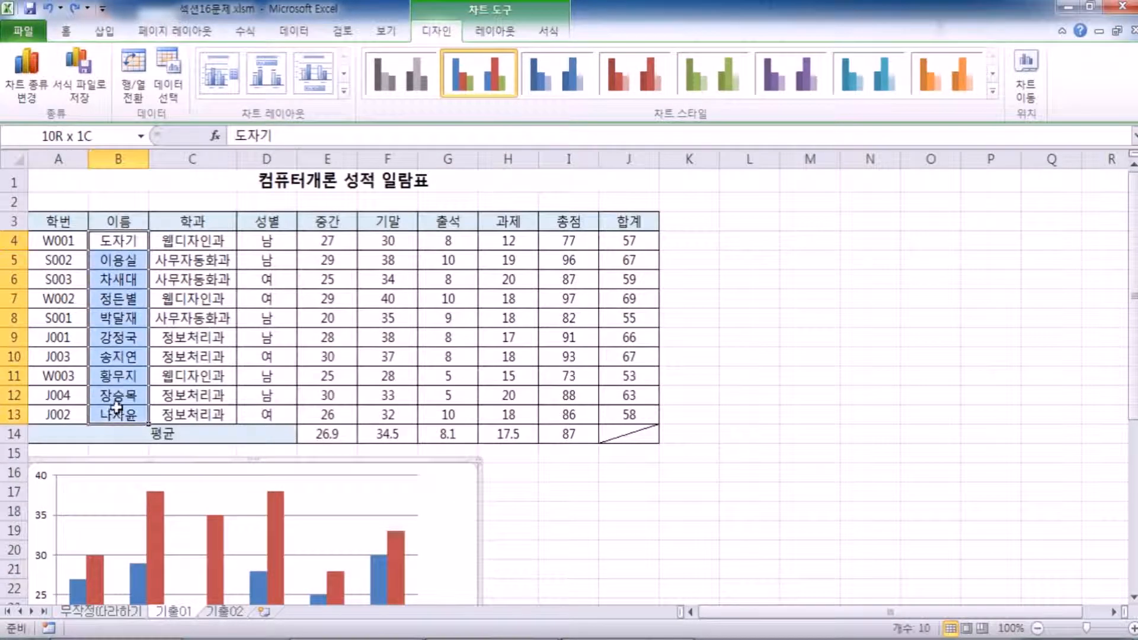
scroll(320, 432, "down", 4)
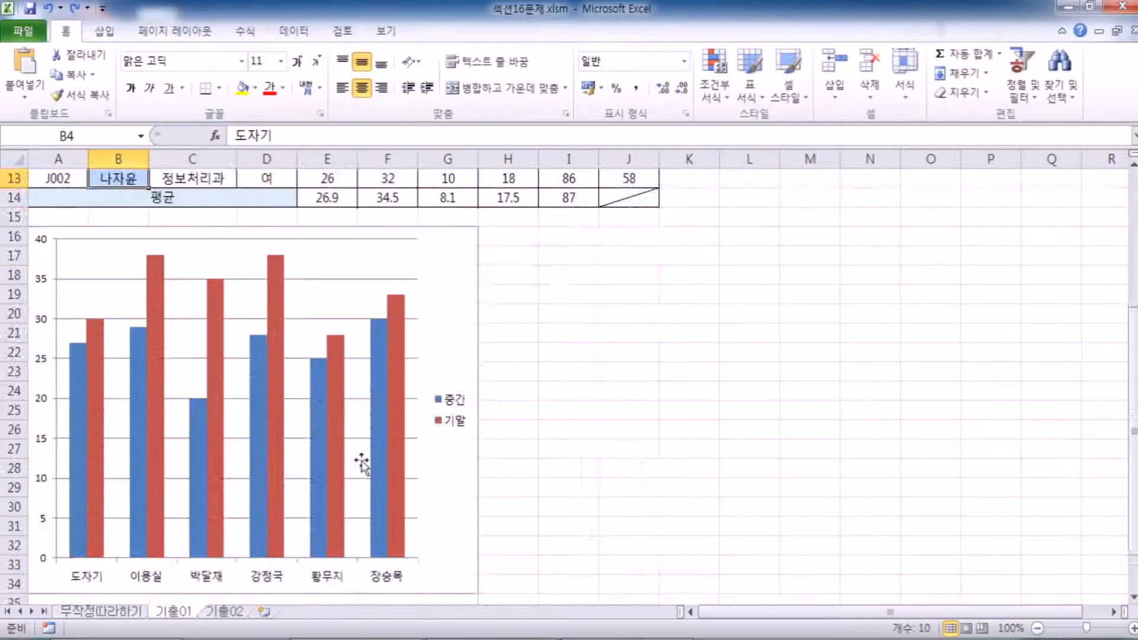
scroll(231, 456, "up", 2)
scroll(230, 462, "up", 1)
scroll(230, 465, "up", 1)
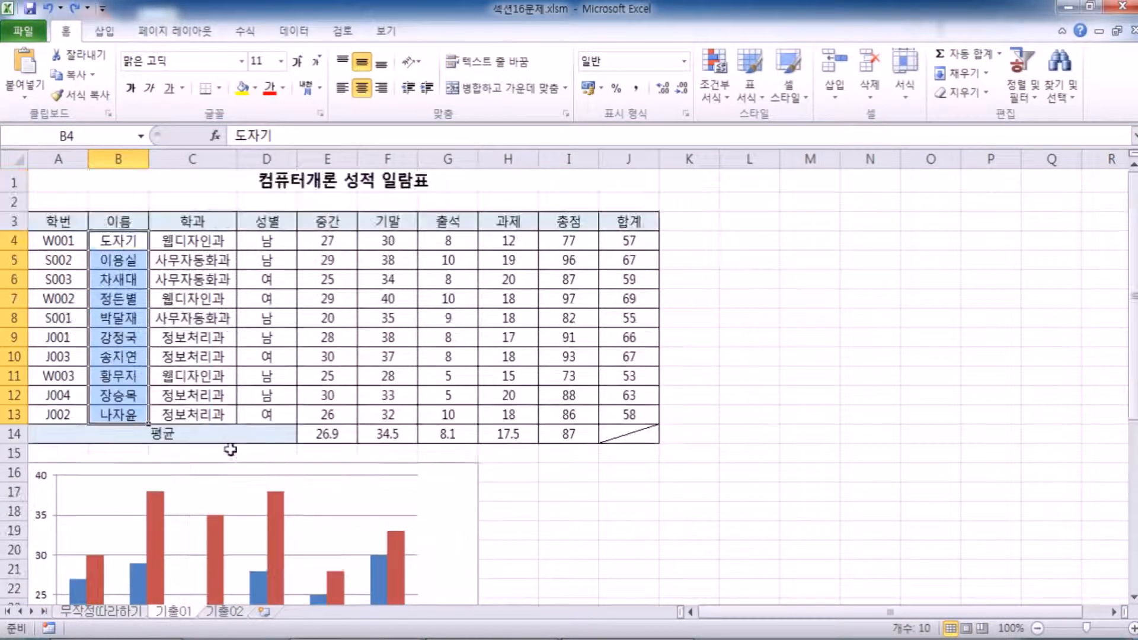
scroll(196, 297, "down", 4)
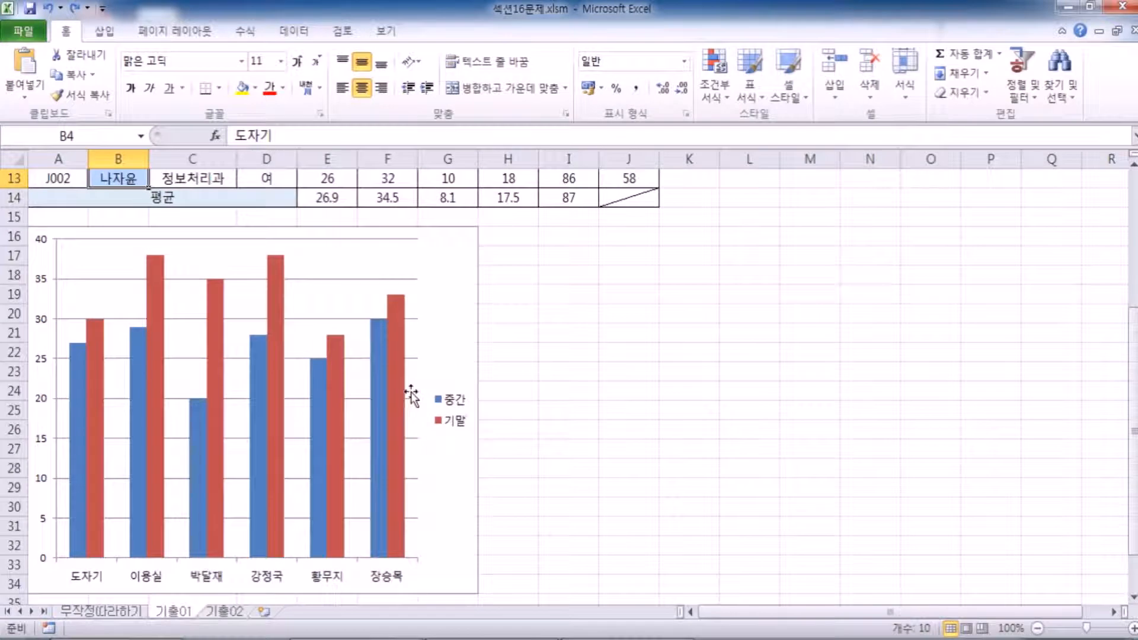
scroll(402, 394, "up", 4)
left_click_drag(136, 241, 114, 410)
scroll(266, 391, "down", 5)
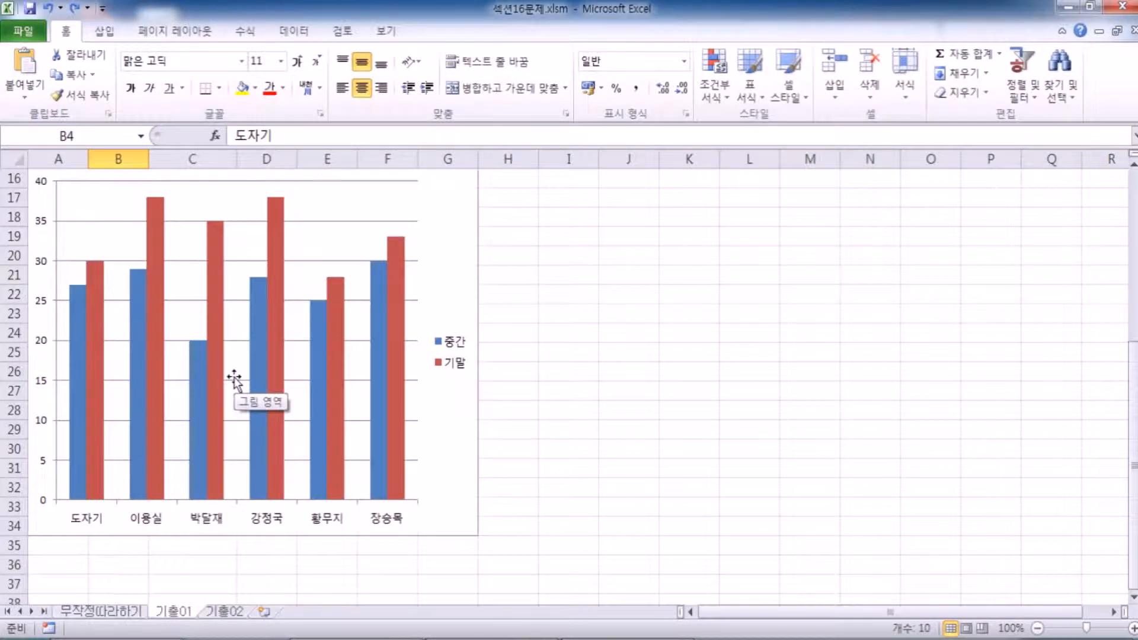
scroll(234, 379, "up", 5)
Highlight the name, department and gender cells of the male students in rows 4, 5, 8, 9 and 11, and clear the selection.
left_click(109, 241)
left_click_drag(109, 242, 237, 261)
left_click_drag(129, 318, 276, 333)
left_click_drag(133, 377, 267, 377)
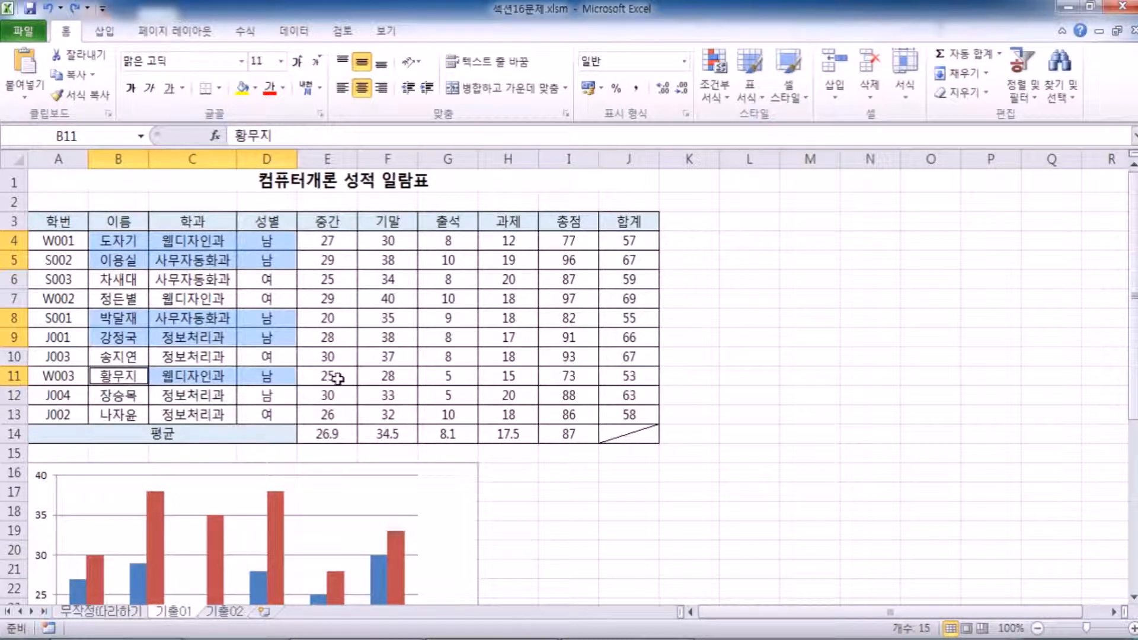
left_click(268, 258)
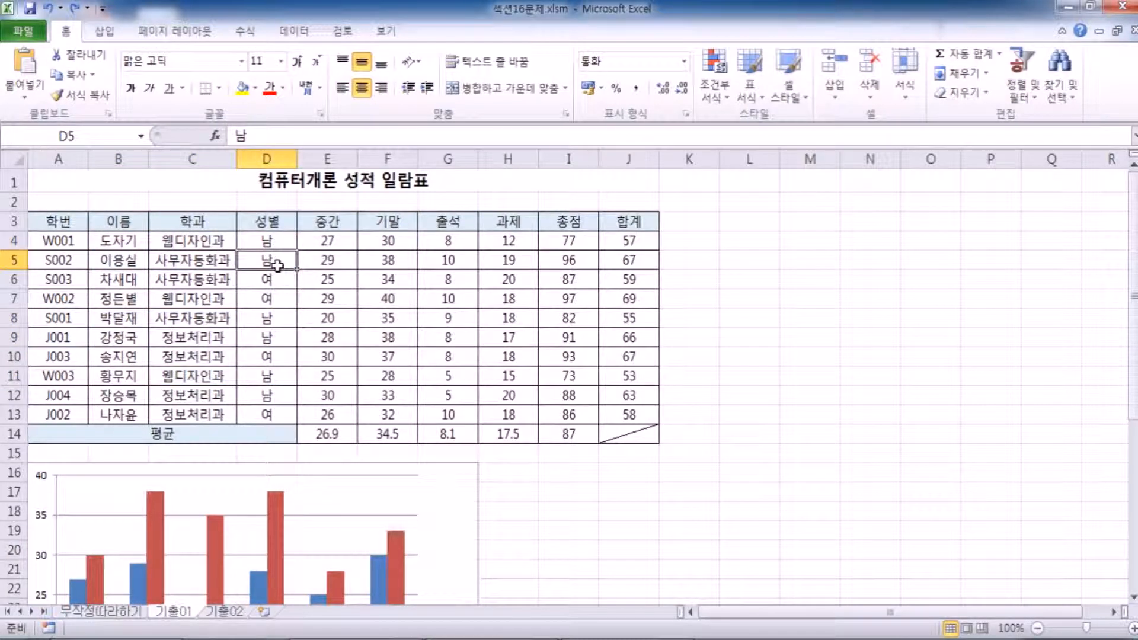
Select the whole 출석 column range G3:G13 and compare it with the students shown in the chart.
left_click_drag(451, 221, 446, 422)
scroll(555, 454, "down", 3)
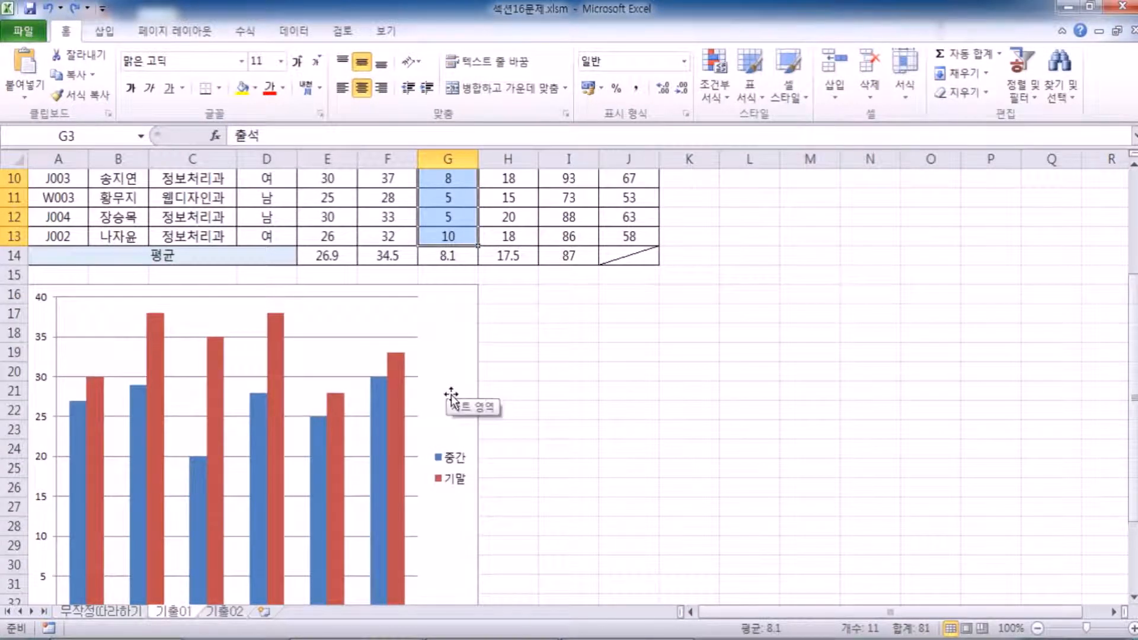
scroll(450, 396, "up", 3)
left_click_drag(450, 216, 448, 408)
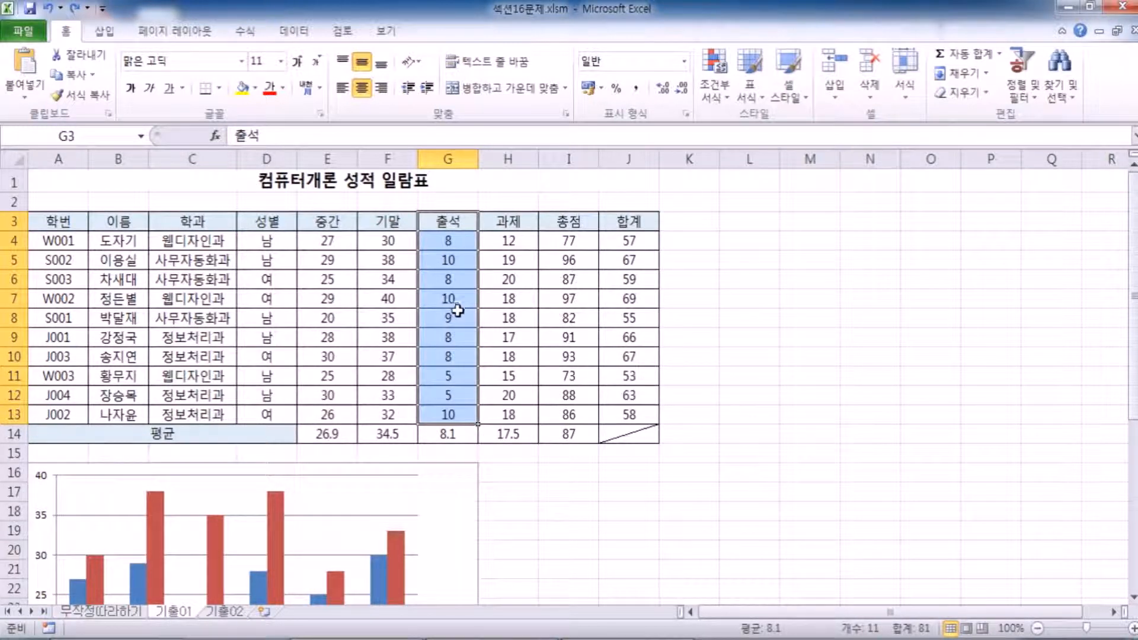
Select the 출석 heading and the male students' attendance cells: G3:G5, G8:G9 and G11:G12.
left_click(450, 221)
scroll(451, 243, "up", 3)
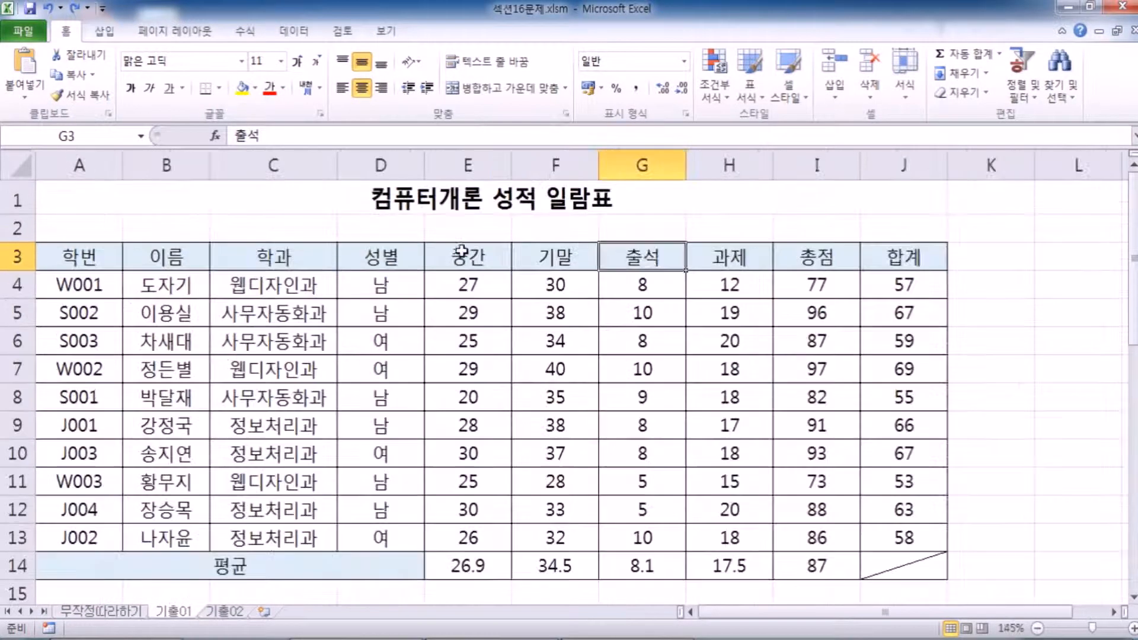
left_click_drag(645, 254, 639, 308)
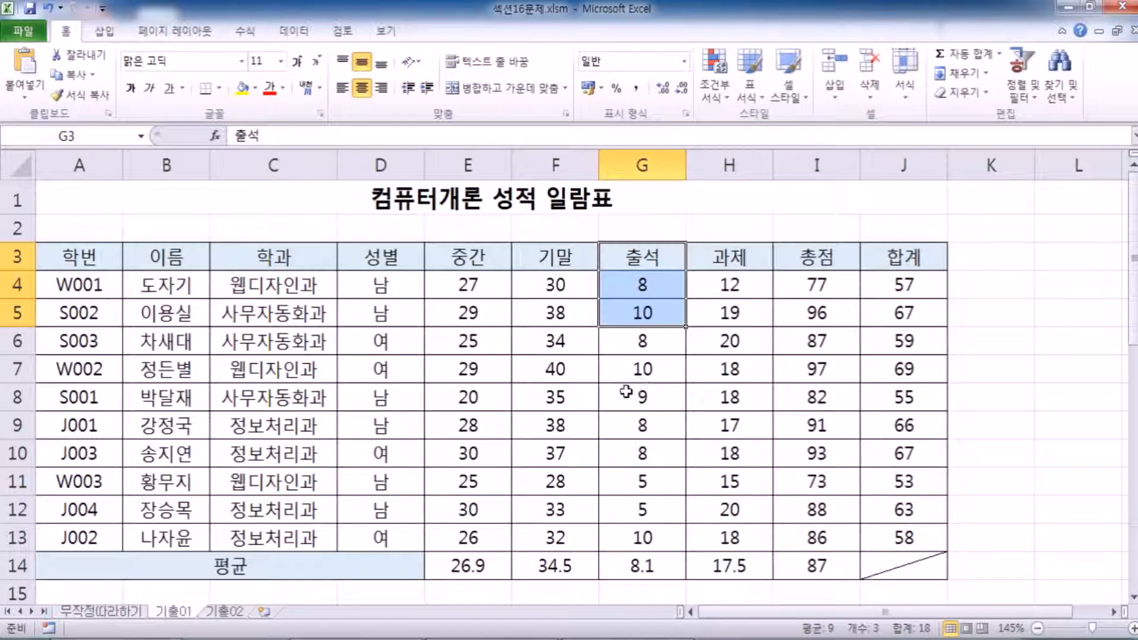
left_click_drag(625, 392, 624, 424)
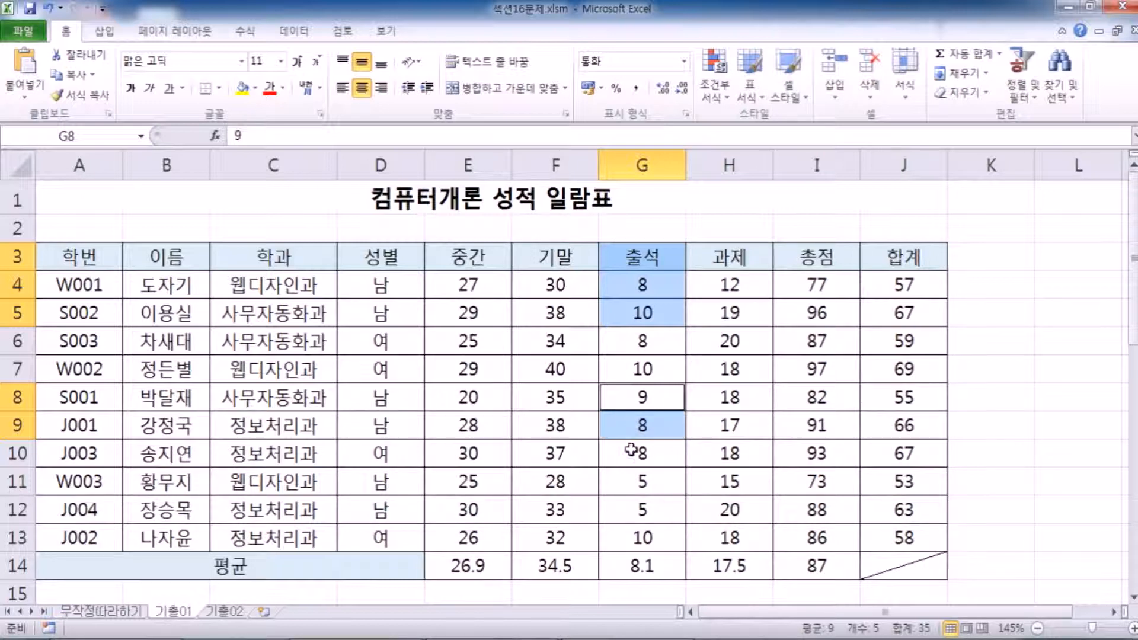
left_click_drag(646, 480, 645, 513)
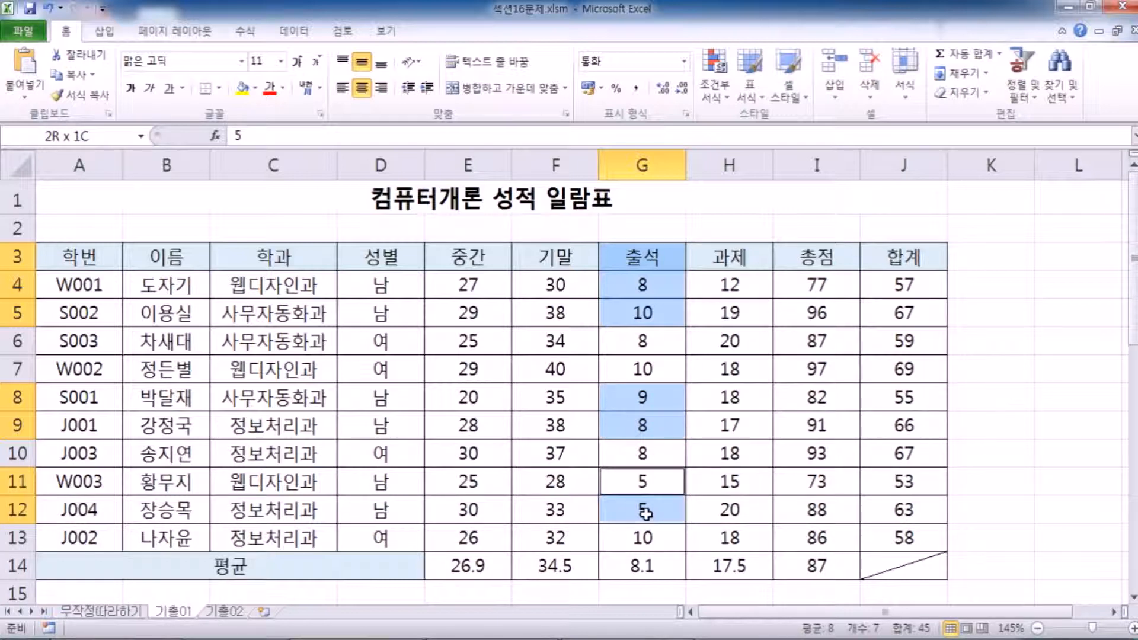
Reselect the 출석 ranges G3:G5, G8:G9 and G11:G12 and copy them.
left_click_drag(652, 256, 646, 311)
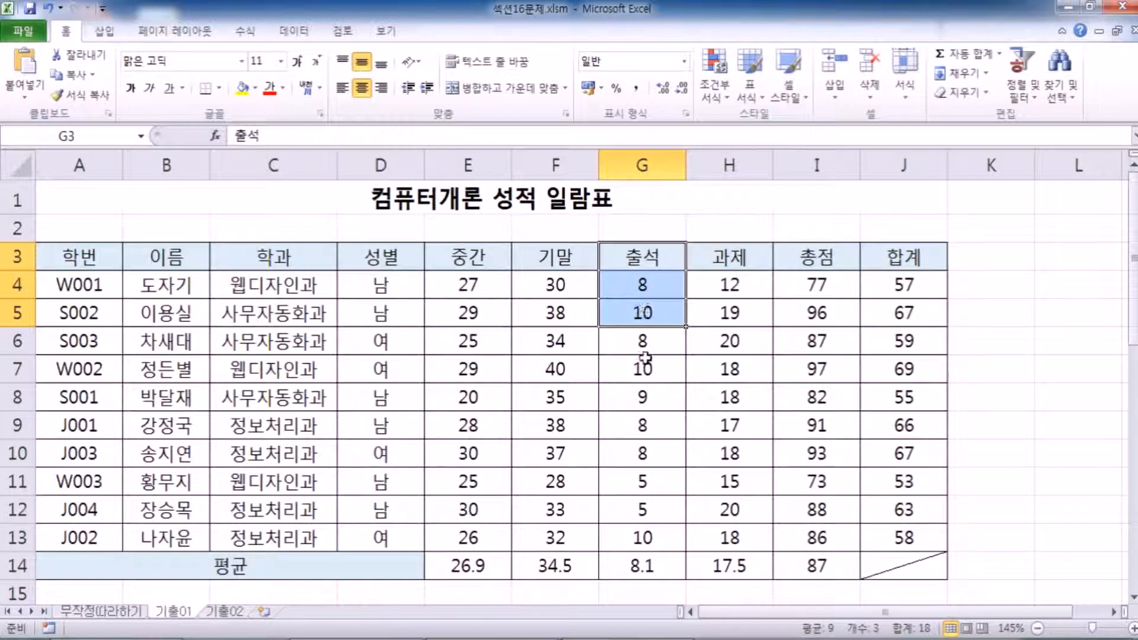
left_click_drag(628, 397, 625, 425)
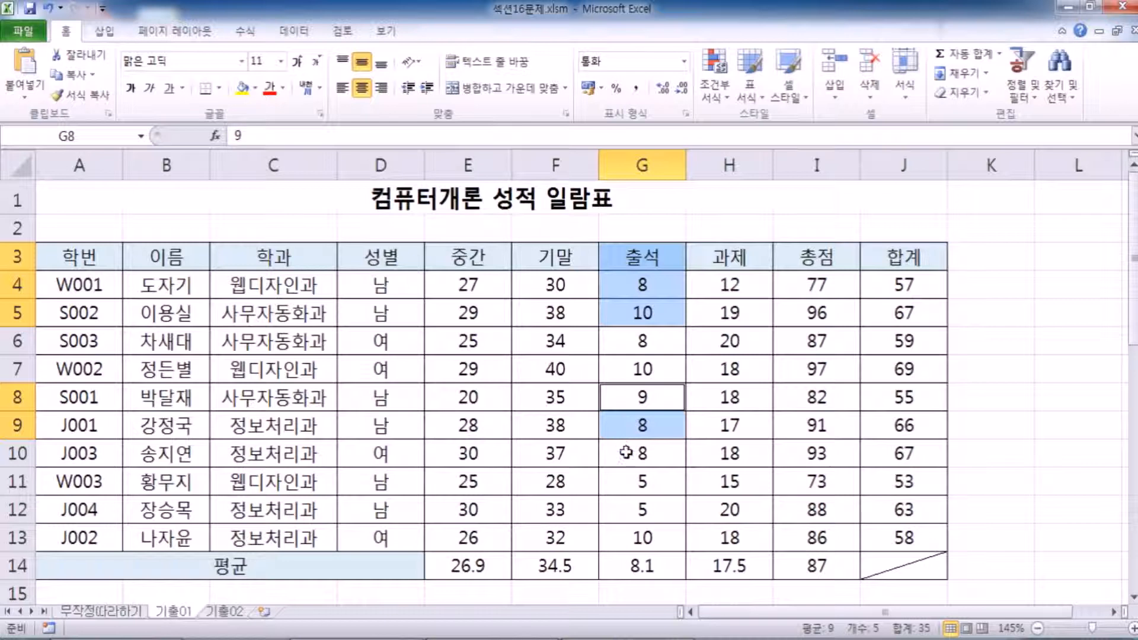
left_click(625, 482, "ctrl")
left_click(624, 508, "ctrl")
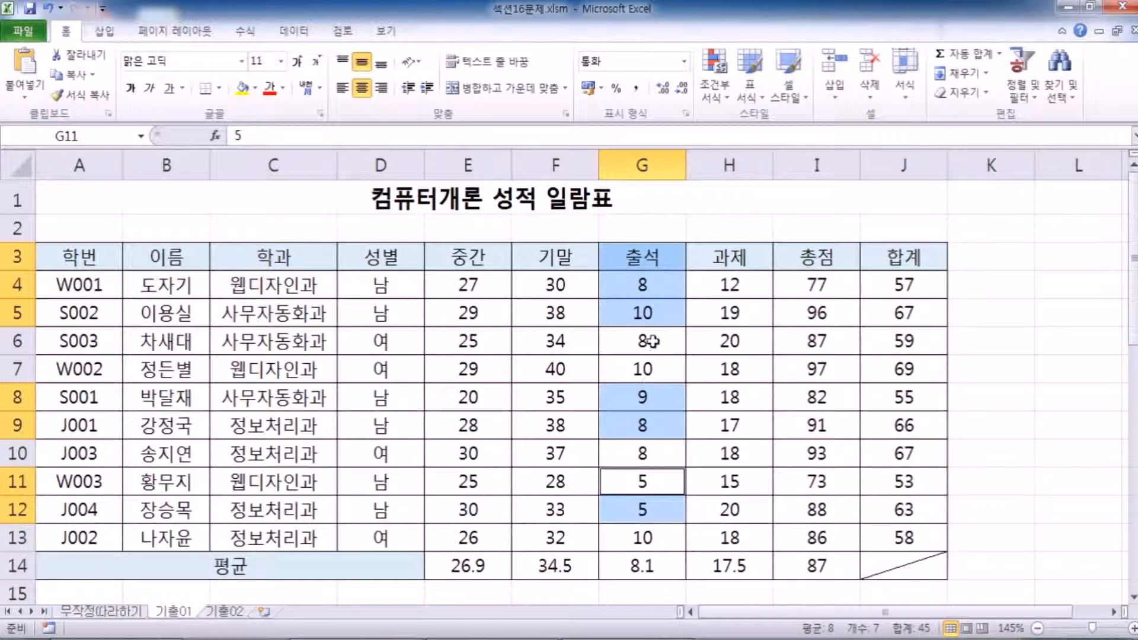
scroll(558, 304, "down", 1)
scroll(404, 238, "up", 1)
key("ctrl+c")
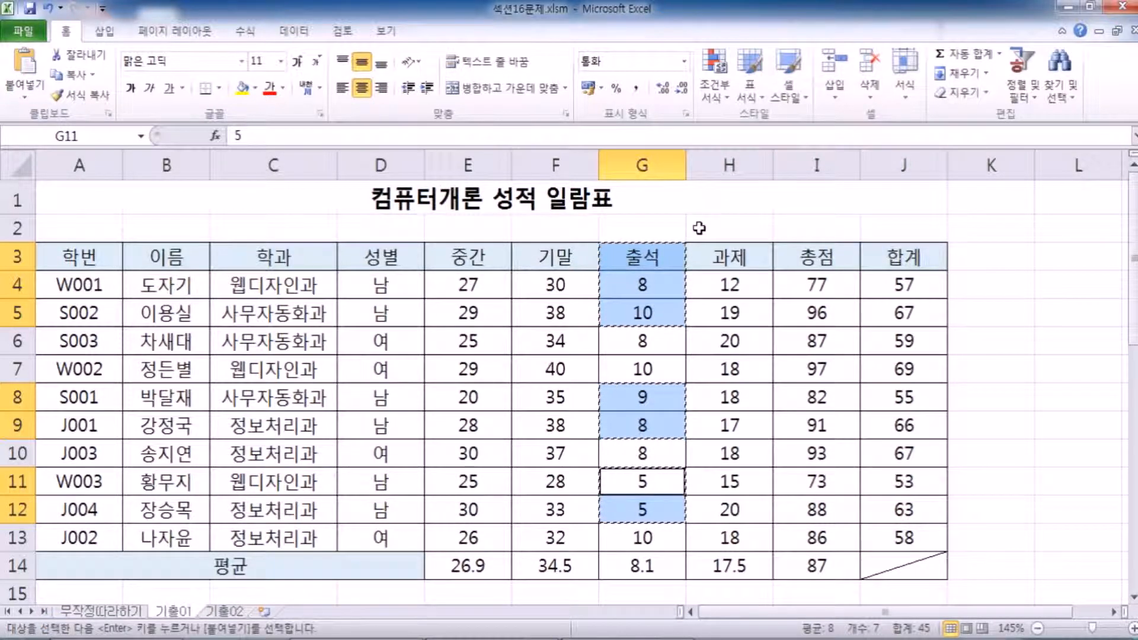
Paste the copied 출석 data into the column chart as an additional series.
scroll(691, 237, "down", 7)
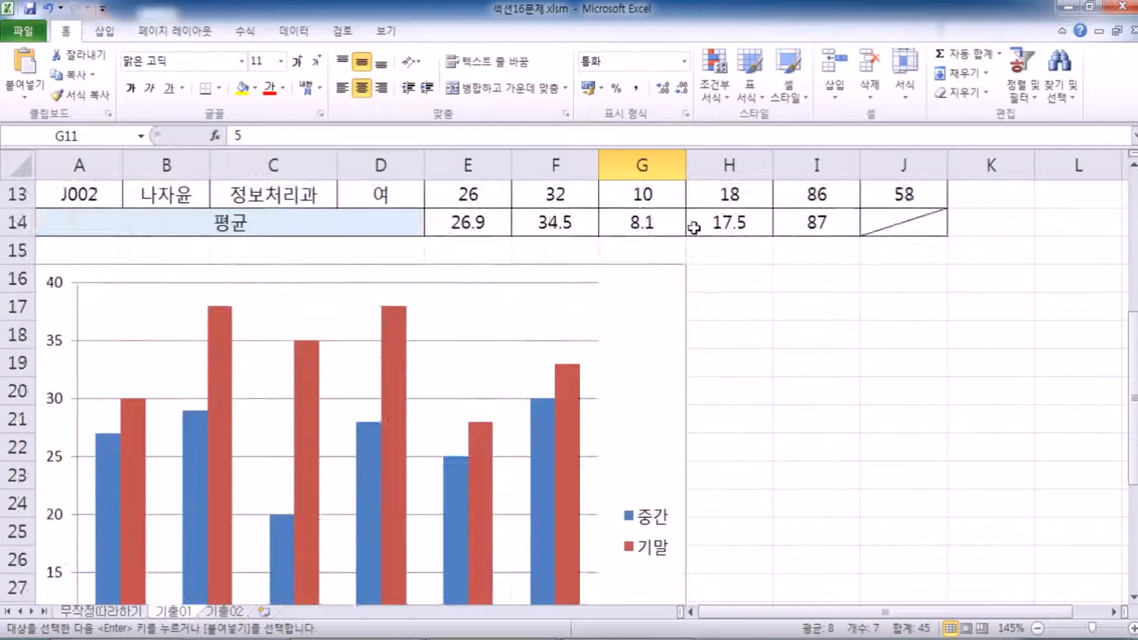
scroll(664, 255, "up", 2)
left_click(657, 250)
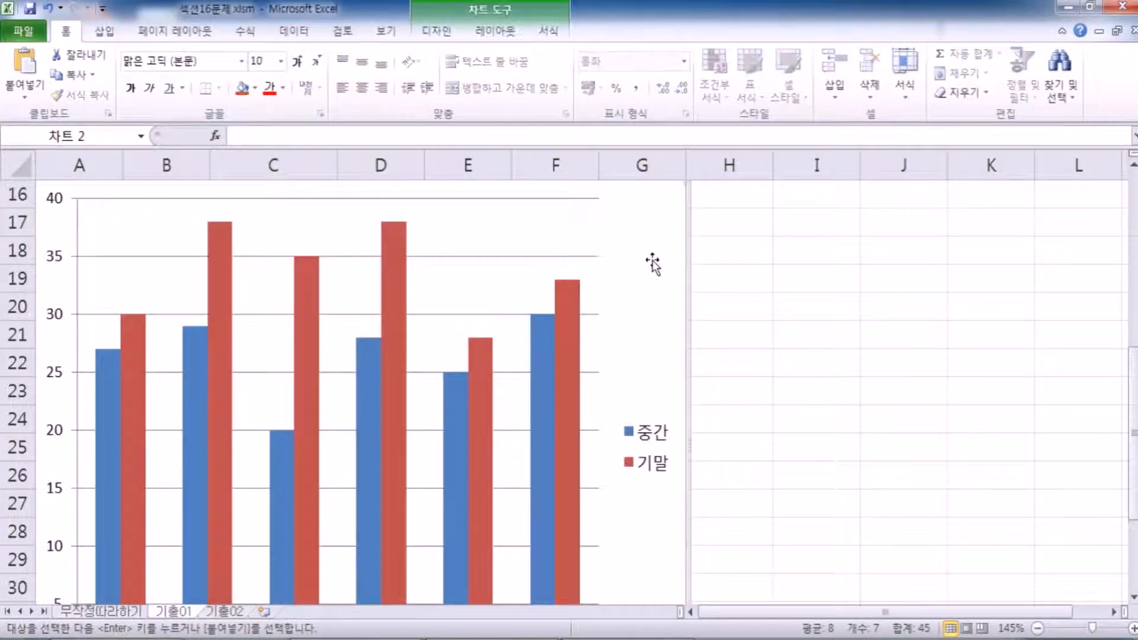
scroll(652, 272, "up", 1)
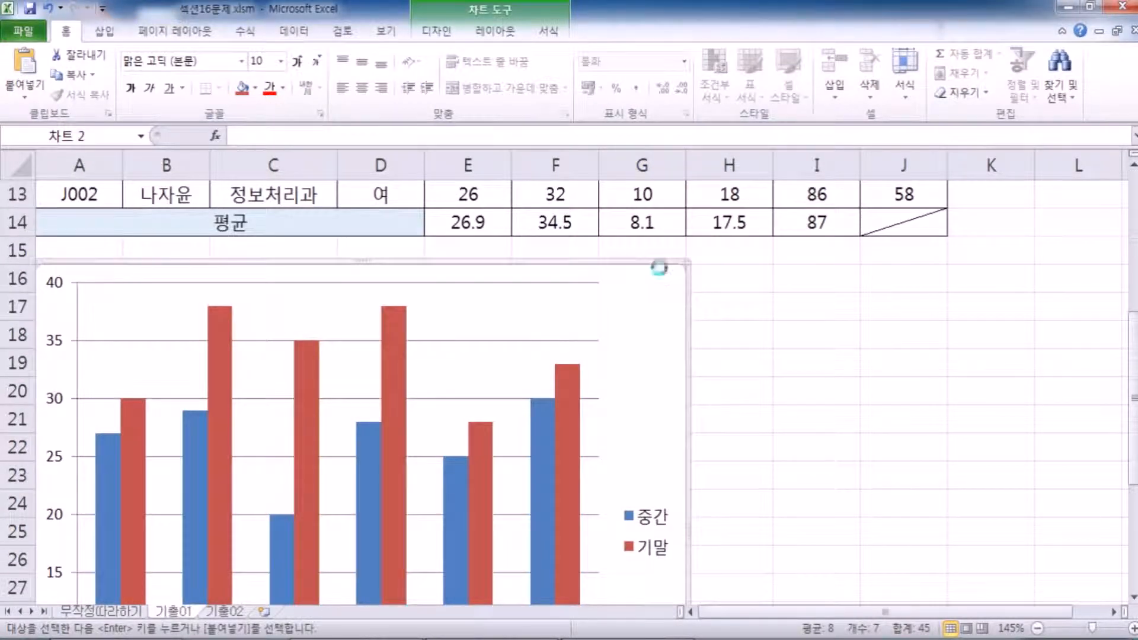
key("ctrl+v")
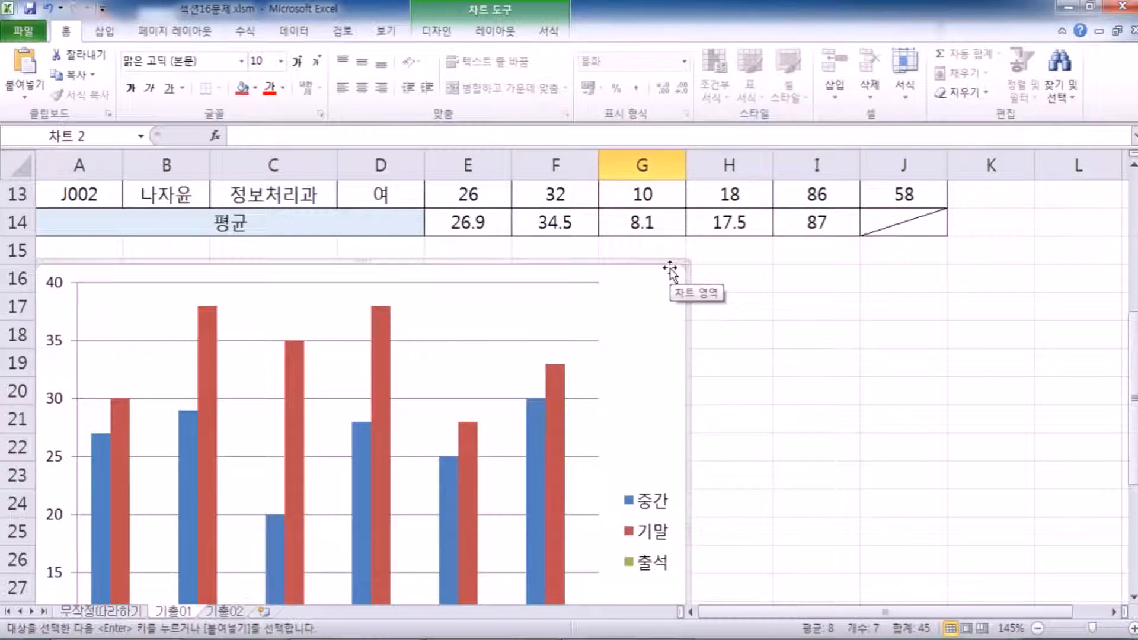
Check the 출석 bars in the chart against the table, undo the pasted series and cancel the copy selection.
scroll(670, 272, "down", 4)
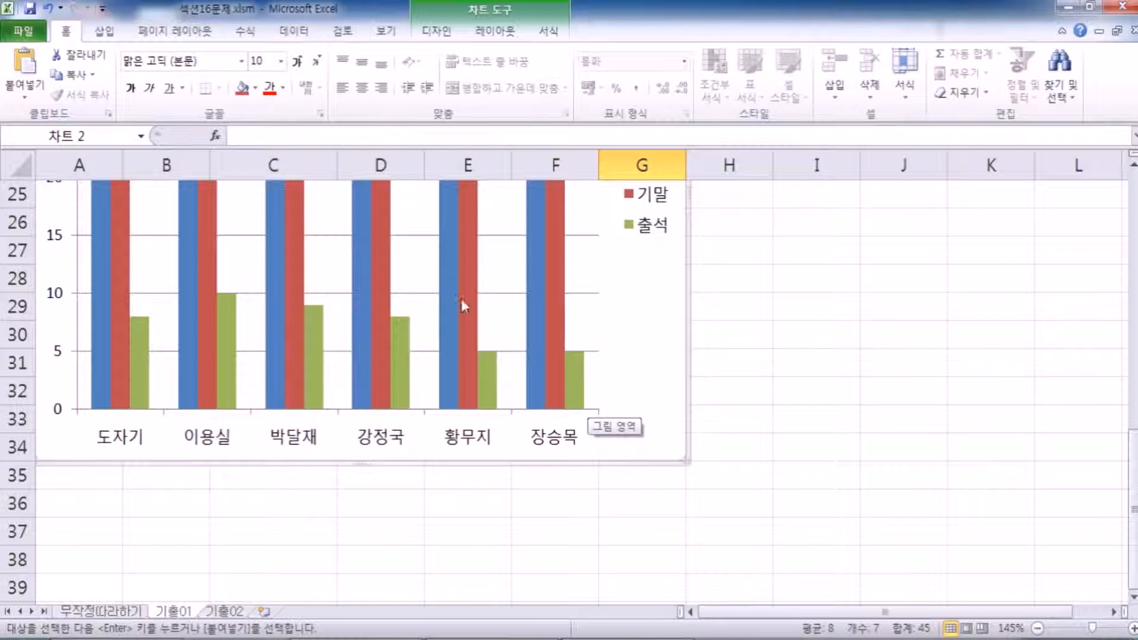
scroll(397, 249, "up", 6)
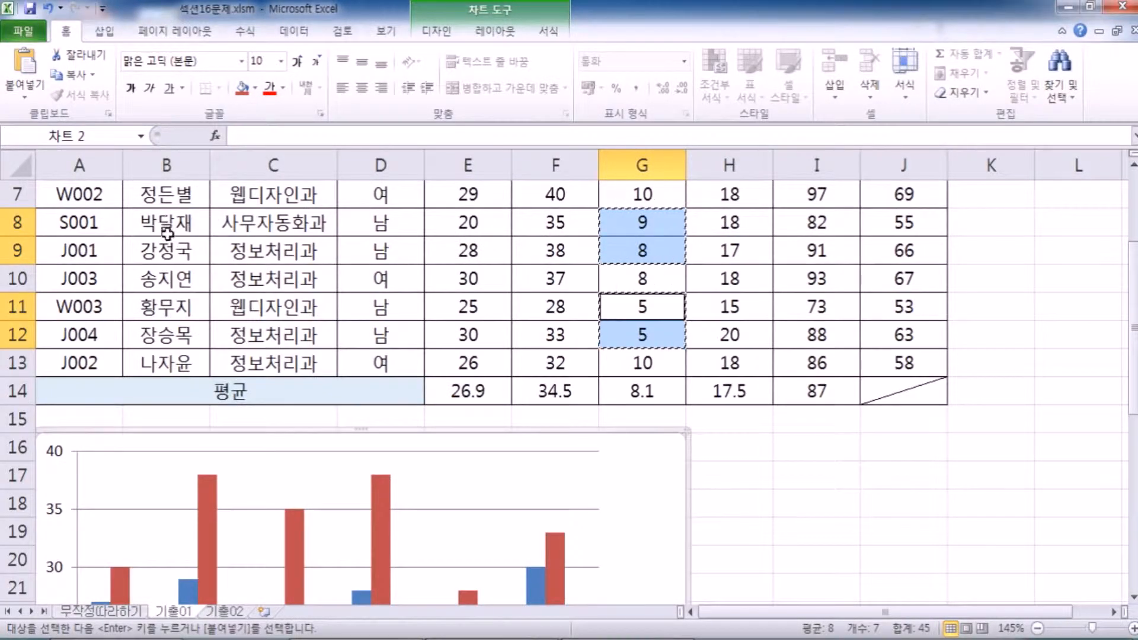
scroll(168, 233, "down", 3)
scroll(174, 246, "up", 2)
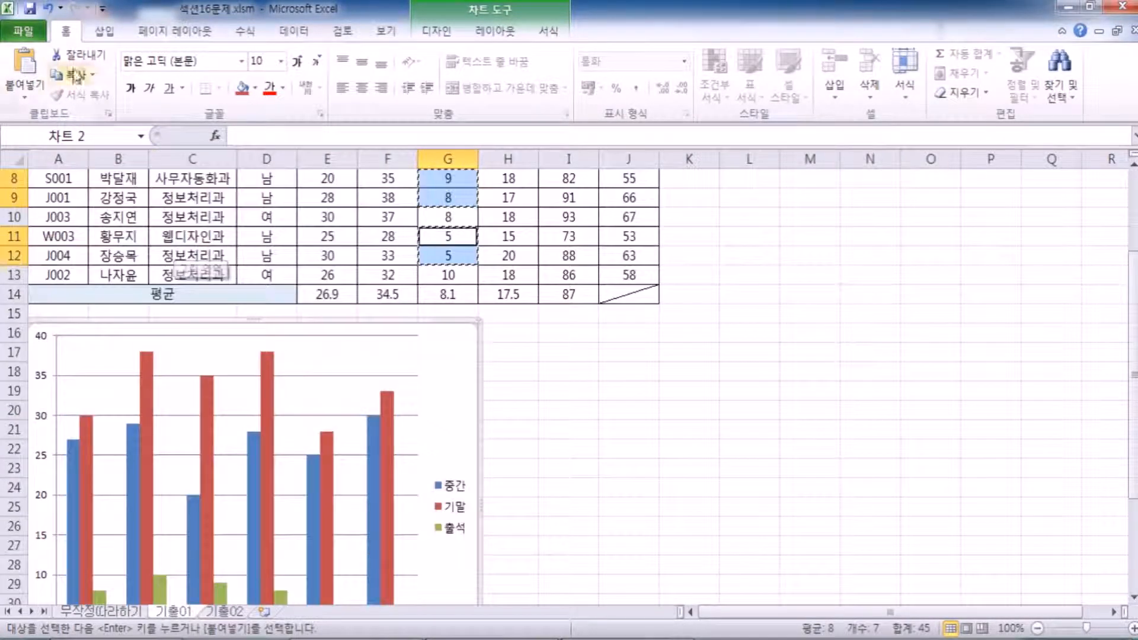
left_click(47, 9)
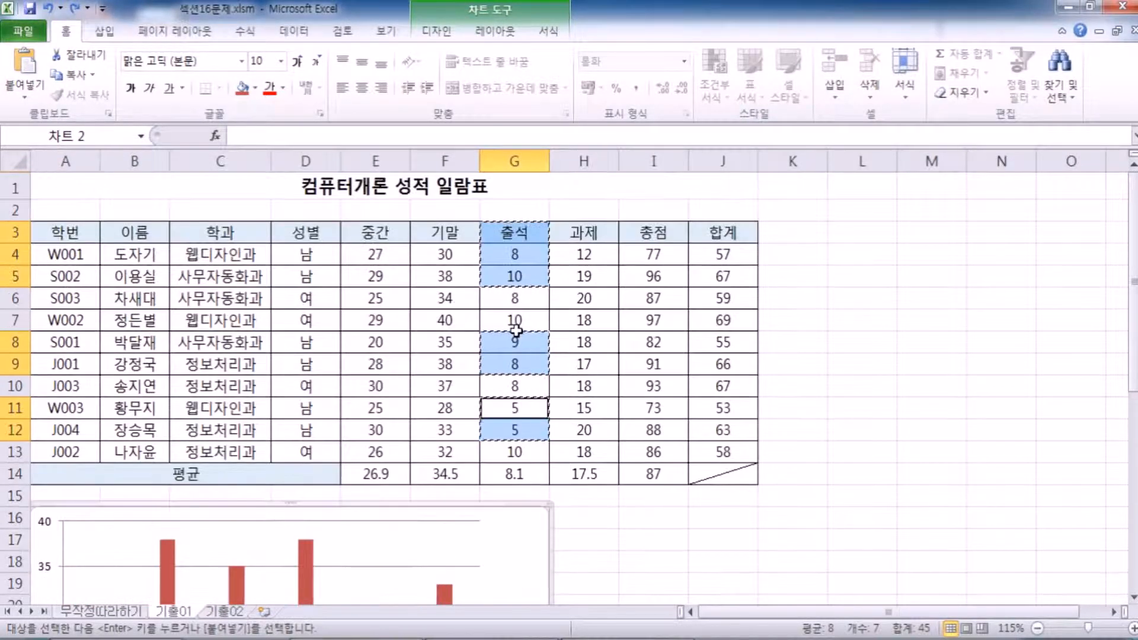
key("Escape")
left_click(518, 335)
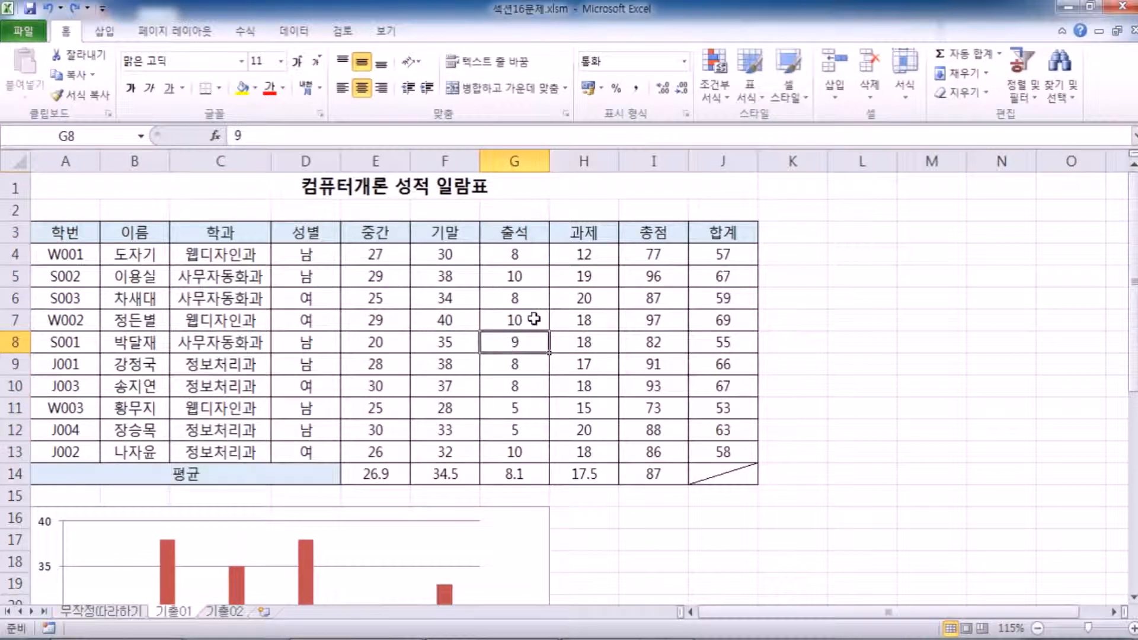
Open the column chart's source data settings, review its series and marked ranges against the chart, and close them.
scroll(517, 330, "down", 3)
left_click(507, 358)
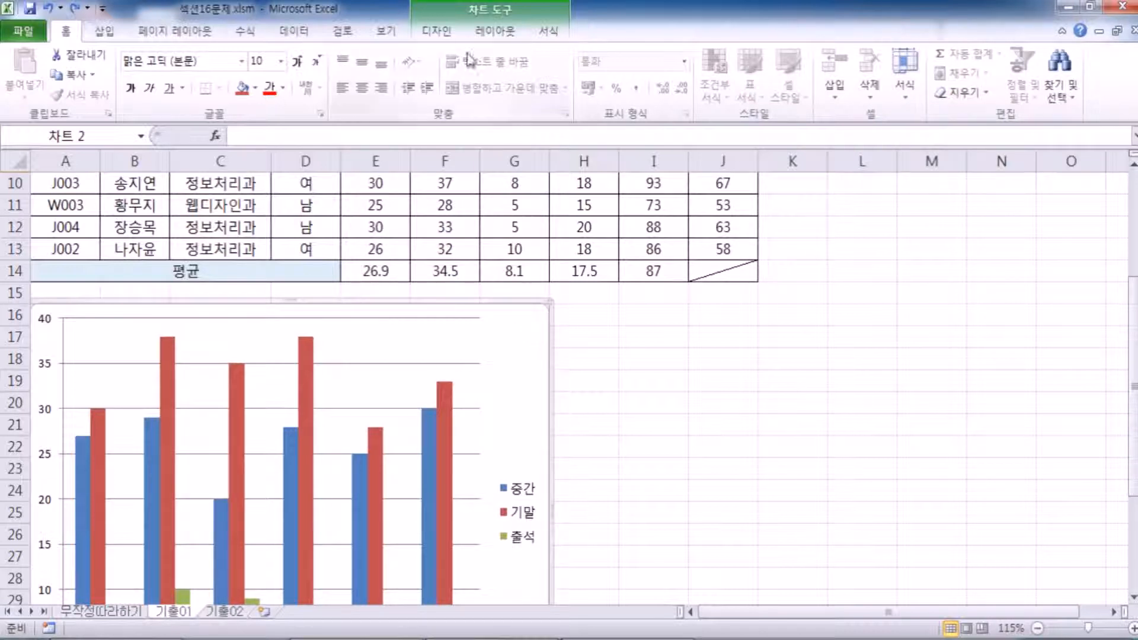
left_click(432, 32)
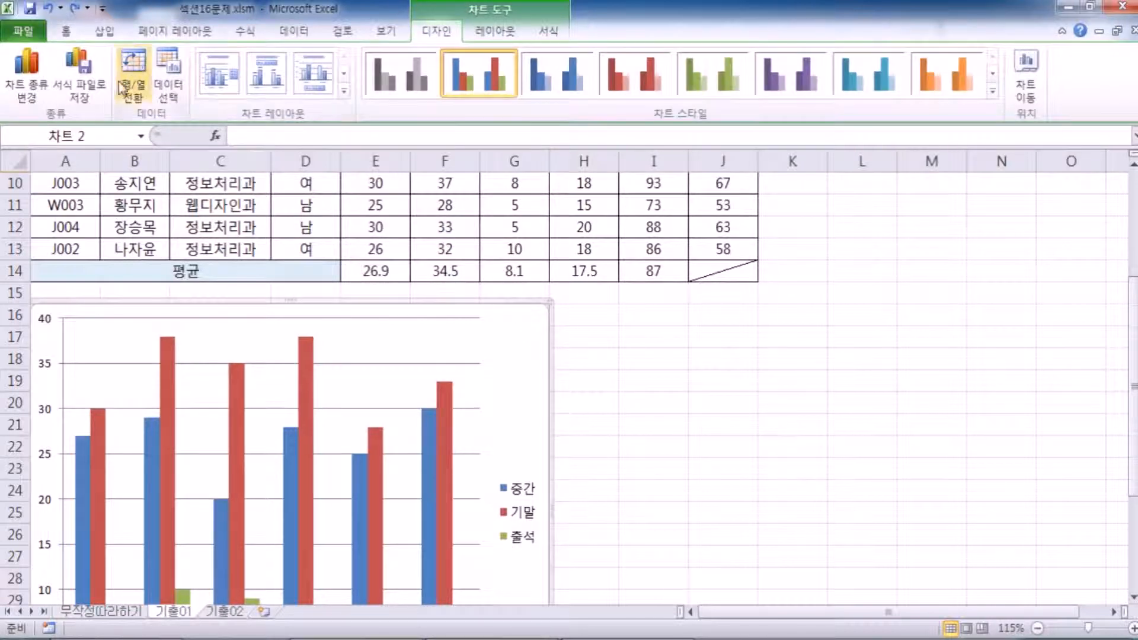
left_click(168, 93)
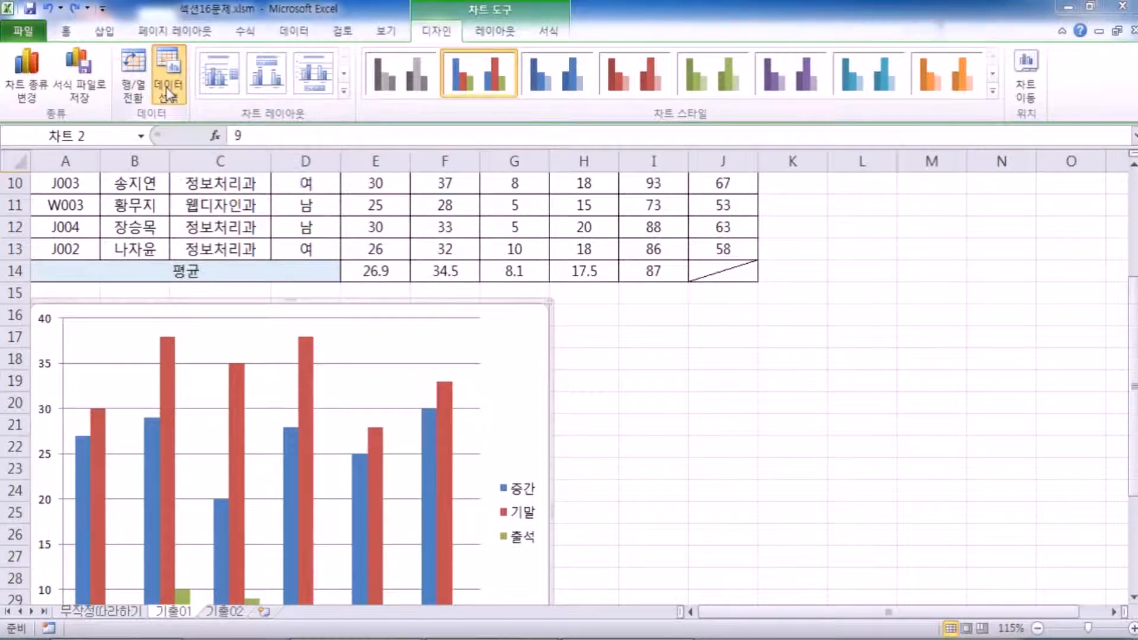
left_click_drag(480, 41, 778, 8)
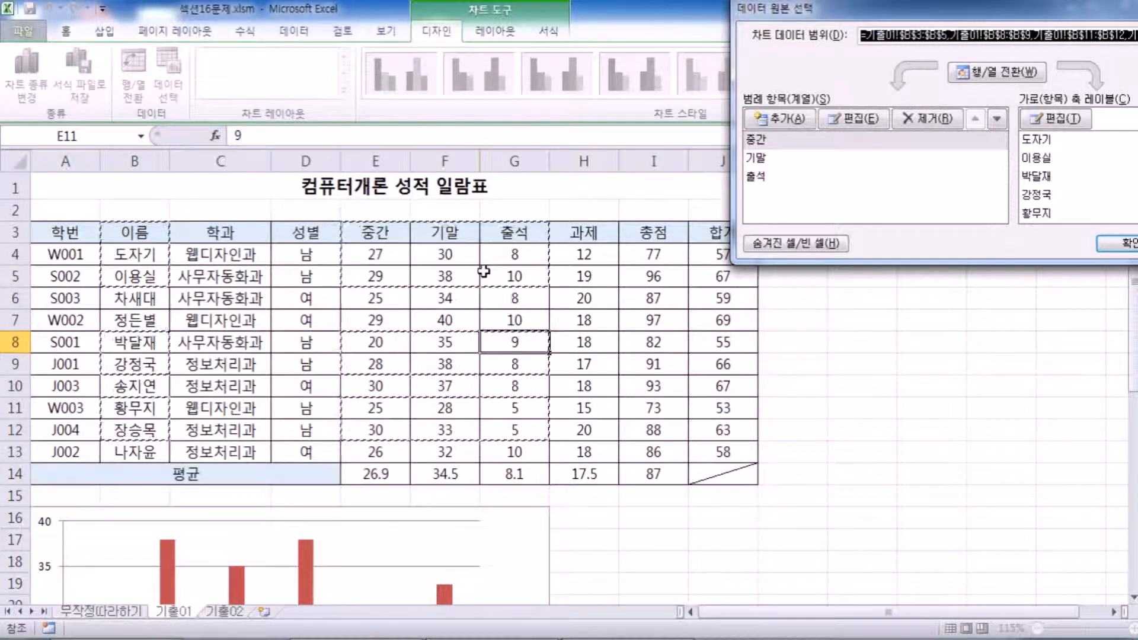
scroll(485, 270, "down", 5)
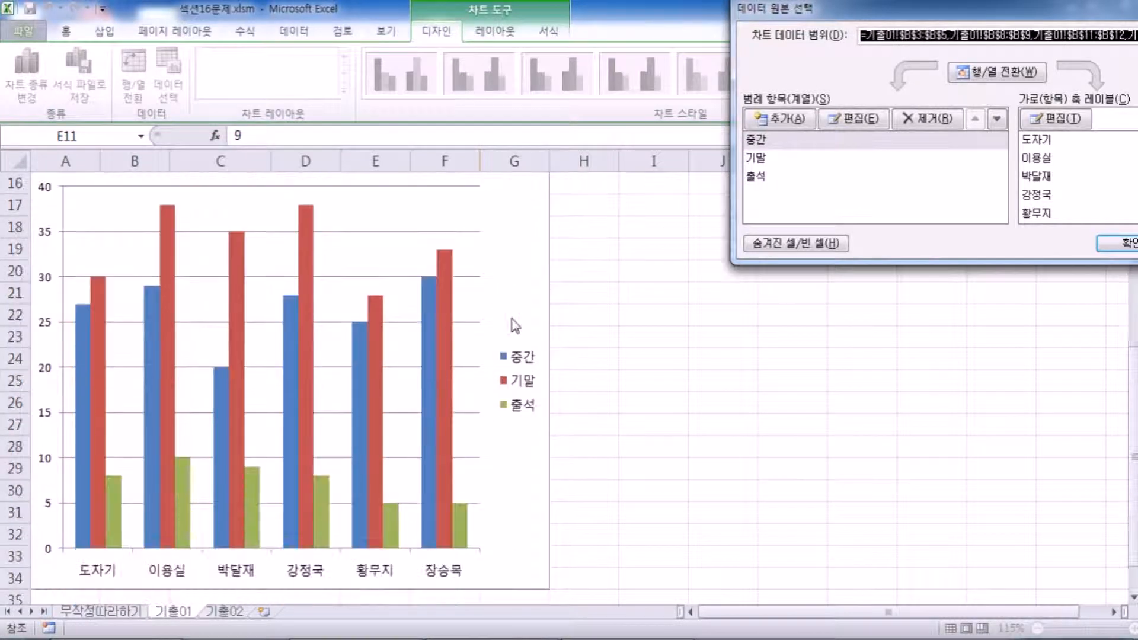
key("Return")
Undo the addition of the 출석 series so the chart plots only 중간 and 기말.
scroll(52, 13, "up", 1)
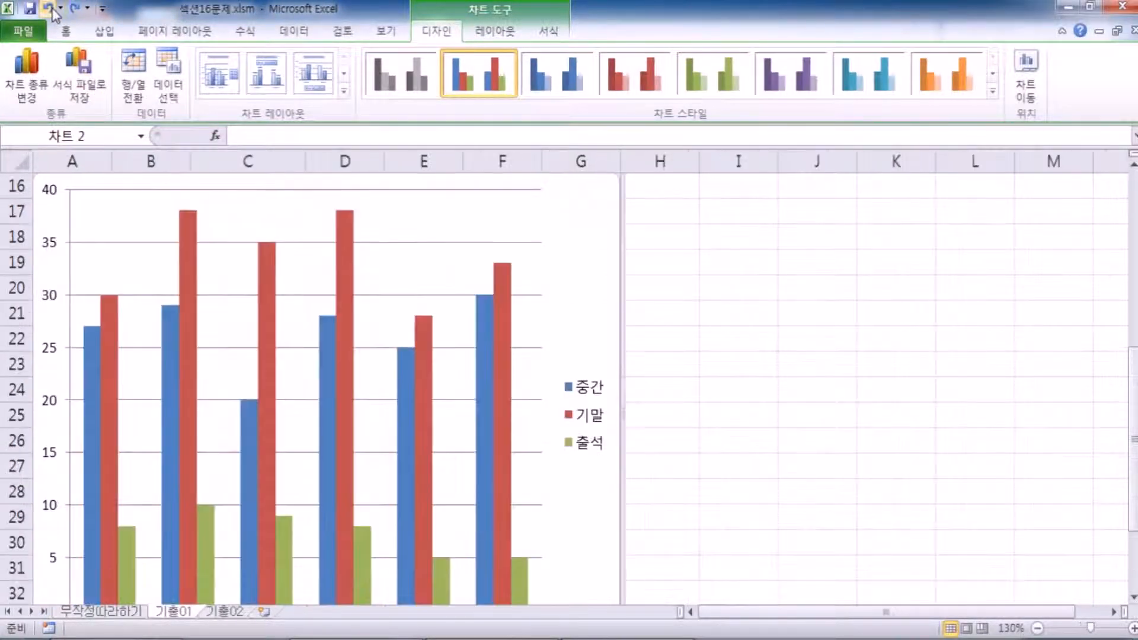
scroll(52, 11, "up", 1)
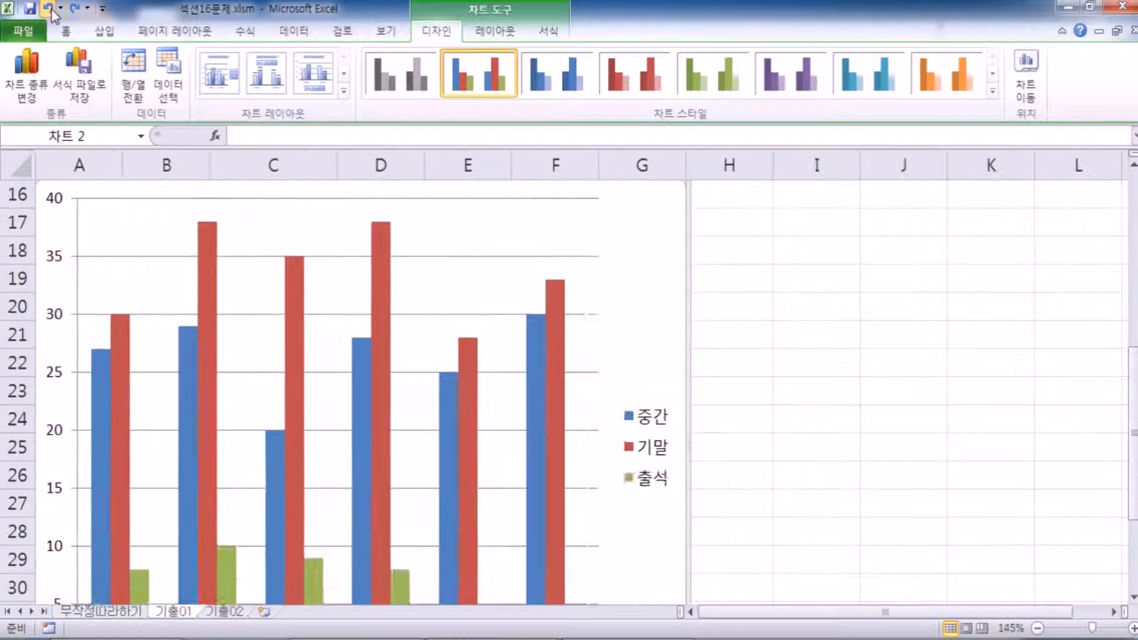
left_click(53, 12)
scroll(473, 260, "down", 2)
scroll(506, 267, "down", 3)
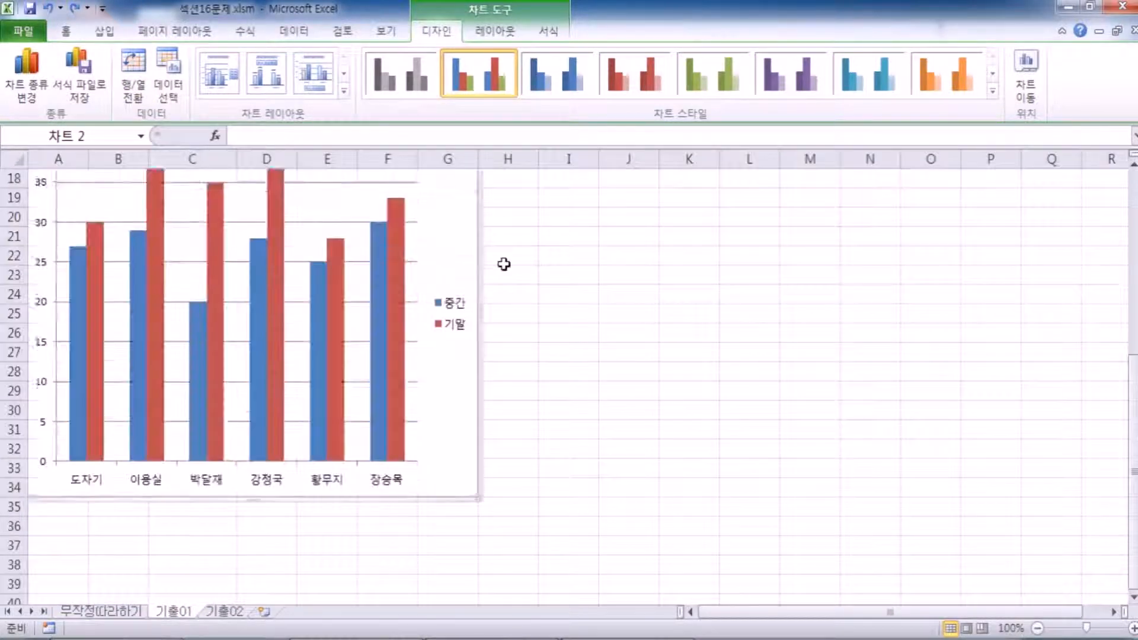
scroll(465, 266, "up", 3)
scroll(487, 235, "up", 3)
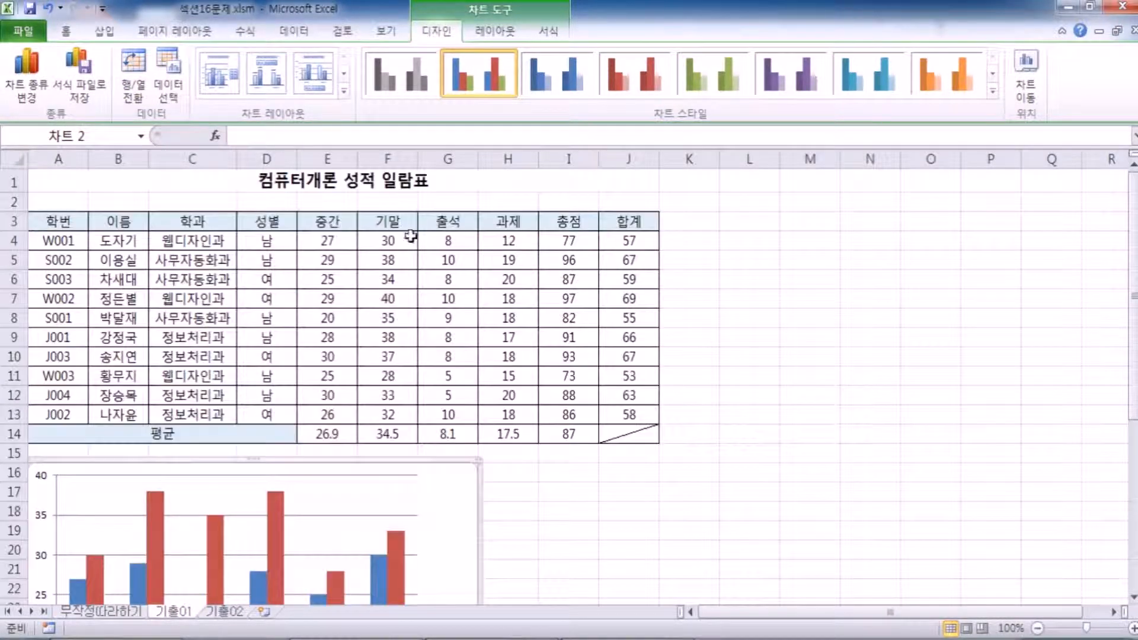
Try adding the 출석 ranges G3:G5, G8:G9 and G11:G12 to the chart's source data, and cancel the change.
left_click(185, 83)
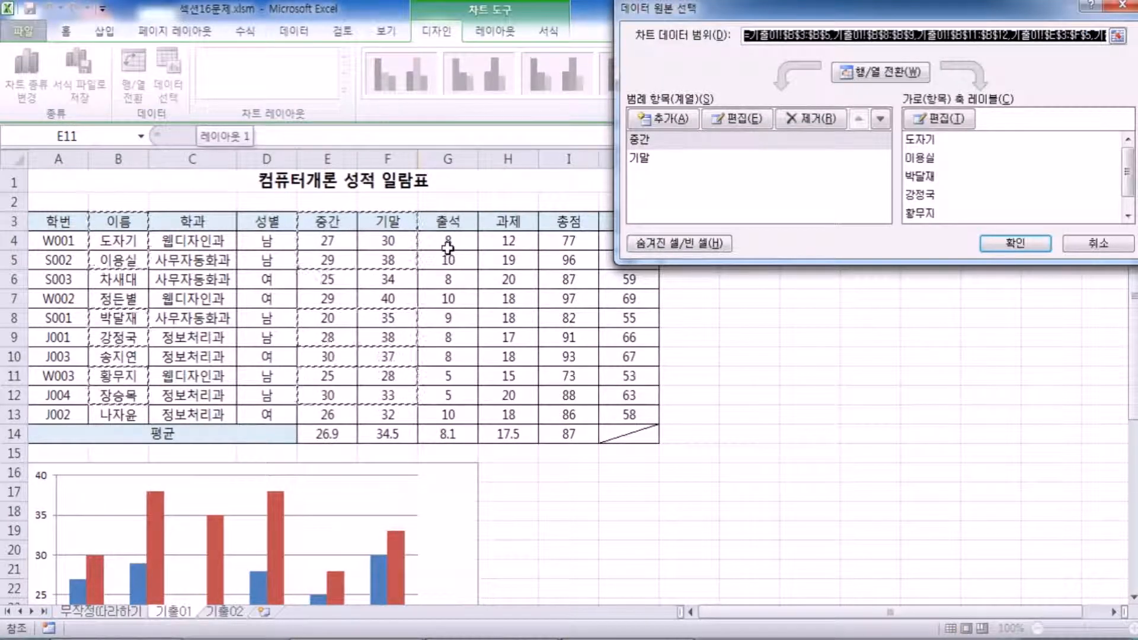
left_click_drag(442, 224, 435, 260)
left_click_drag(437, 318, 444, 331)
left_click_drag(445, 372, 443, 393)
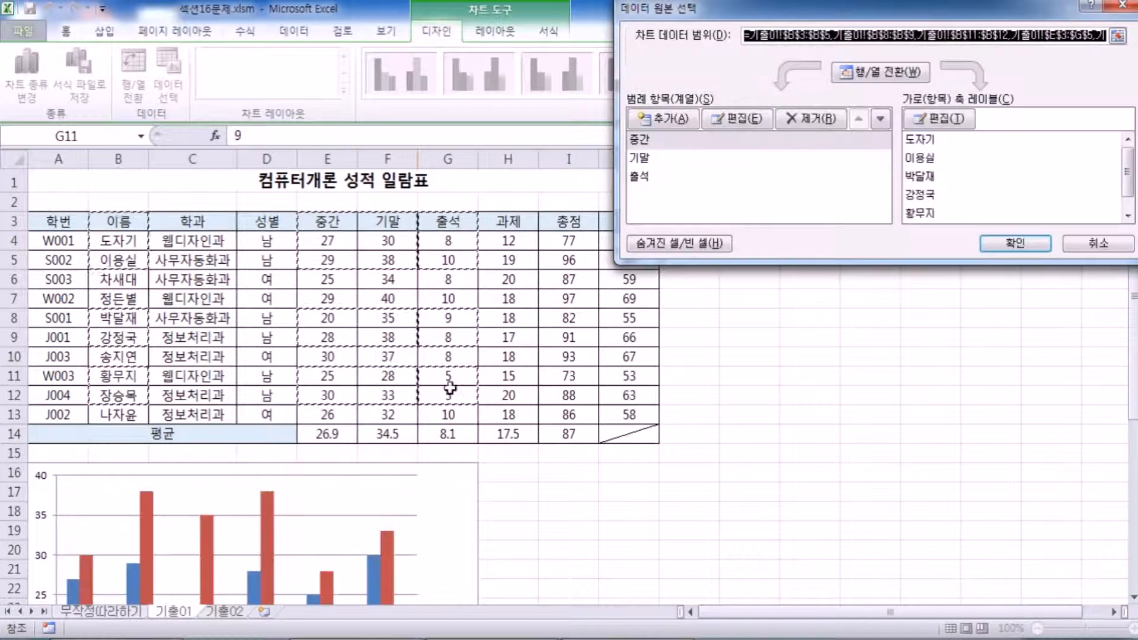
scroll(450, 427, "down", 5)
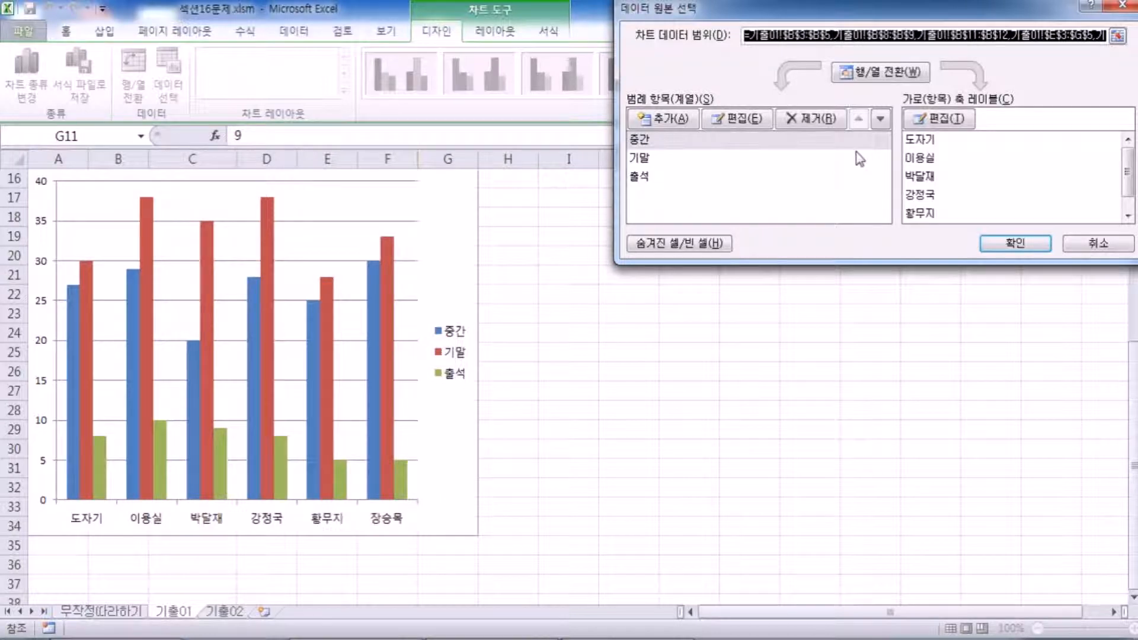
key("Escape")
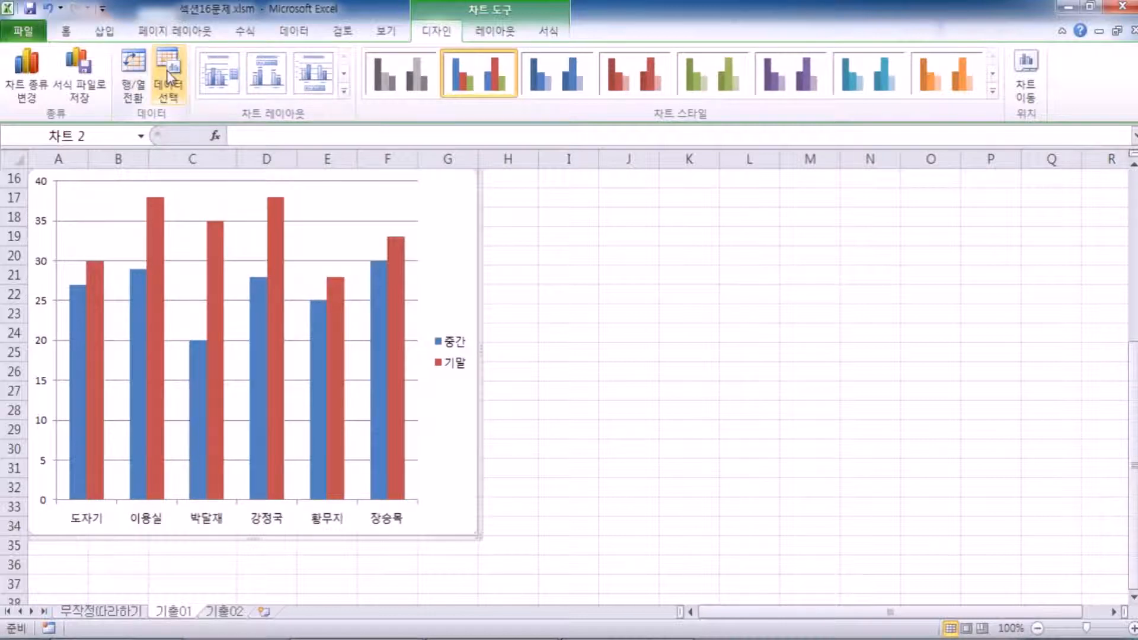
Reopen the chart's source data settings, try adding only the 출석 range G3:G5, and inspect how the chart is plotted.
left_click(168, 76)
scroll(441, 240, "up", 3)
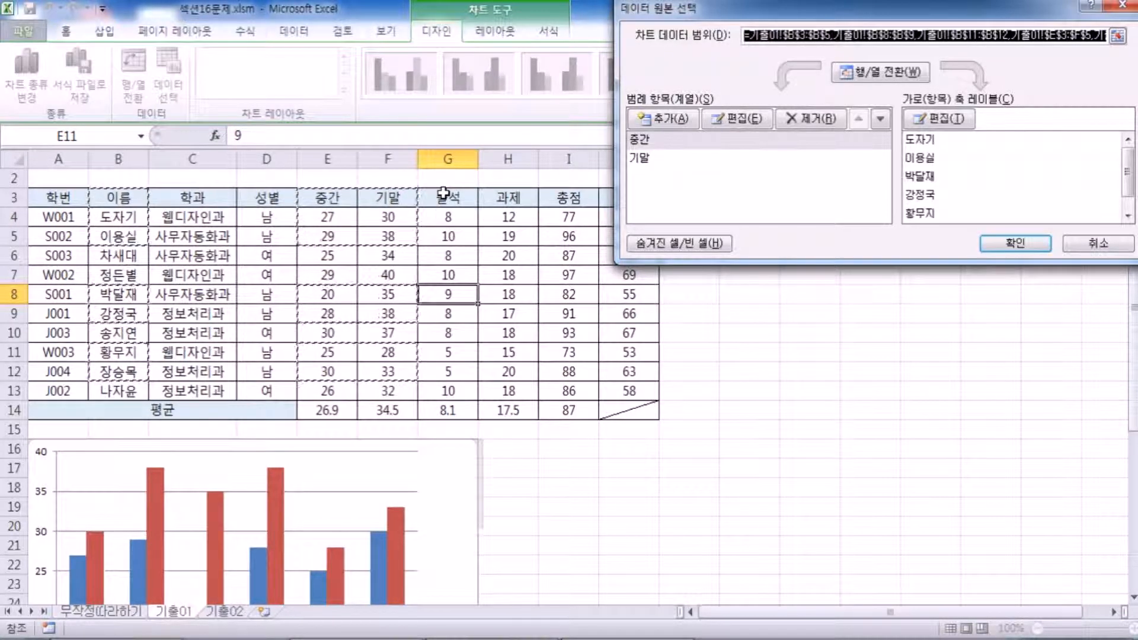
left_click_drag(443, 193, 441, 231)
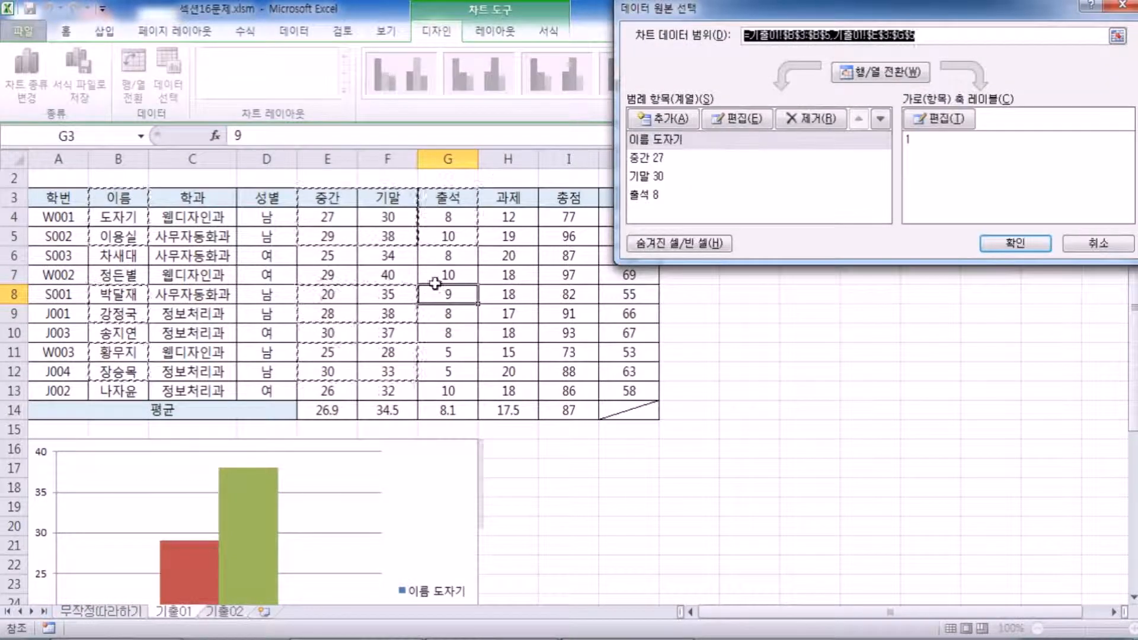
scroll(414, 385, "down", 4)
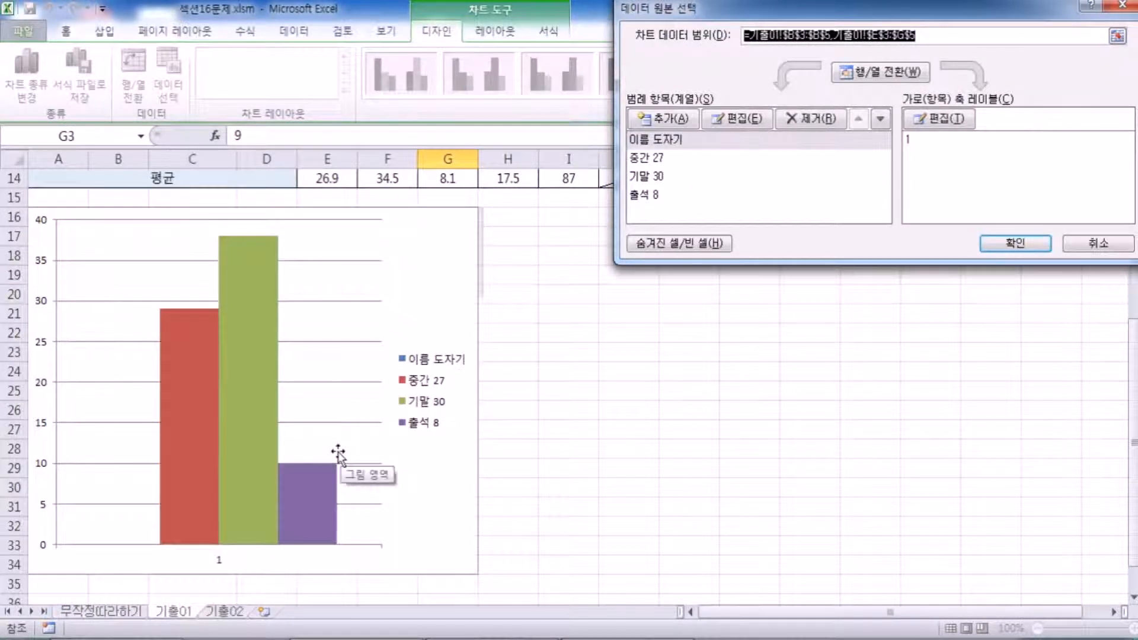
scroll(339, 454, "up", 5)
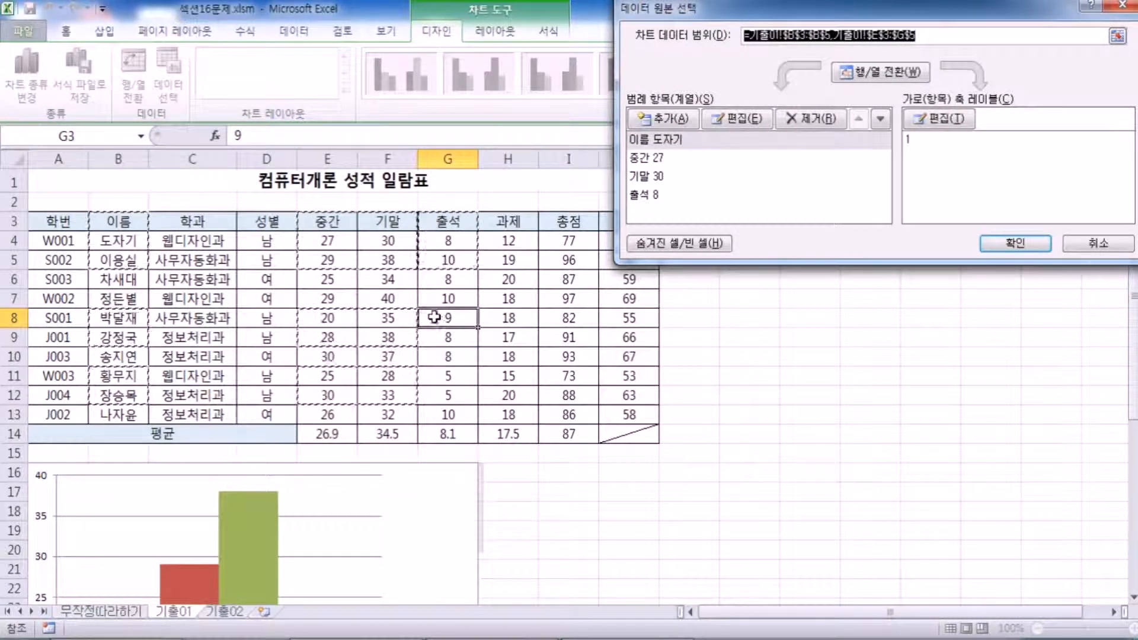
Extend the source data with G8:G9 and G11:G12, check the 출석 bars, and cancel the source data change.
mouse_move(439, 315)
left_mouse_down()
mouse_move(437, 344)
mouse_move(445, 332)
left_mouse_up()
scroll(441, 350, "down", 4)
scroll(415, 385, "up", 3)
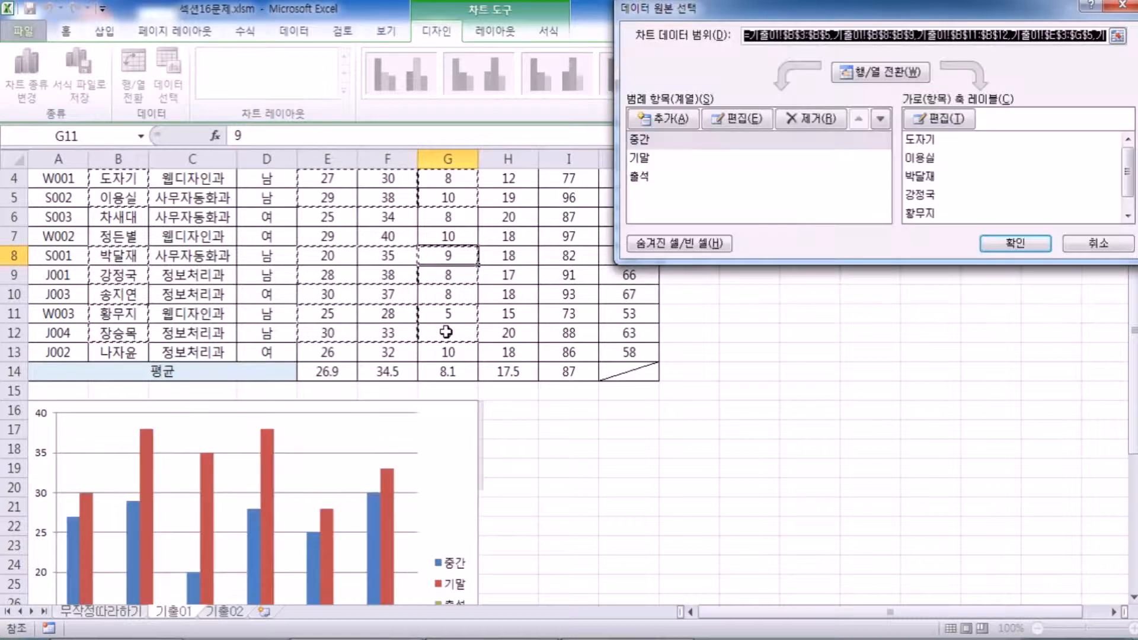
scroll(445, 332, "down", 4)
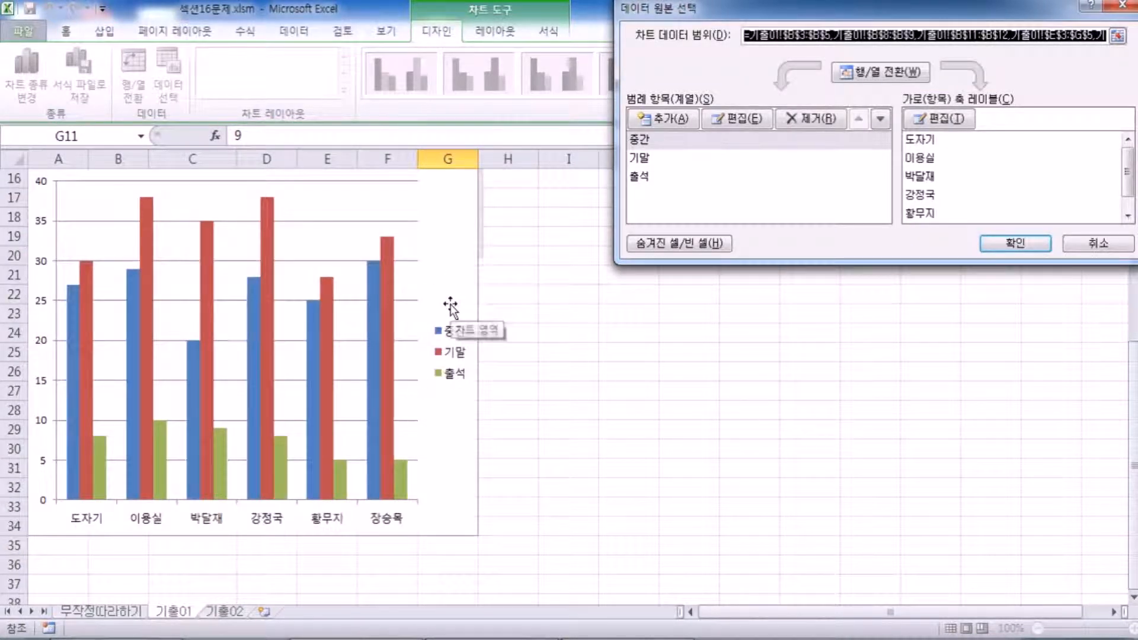
key("Escape")
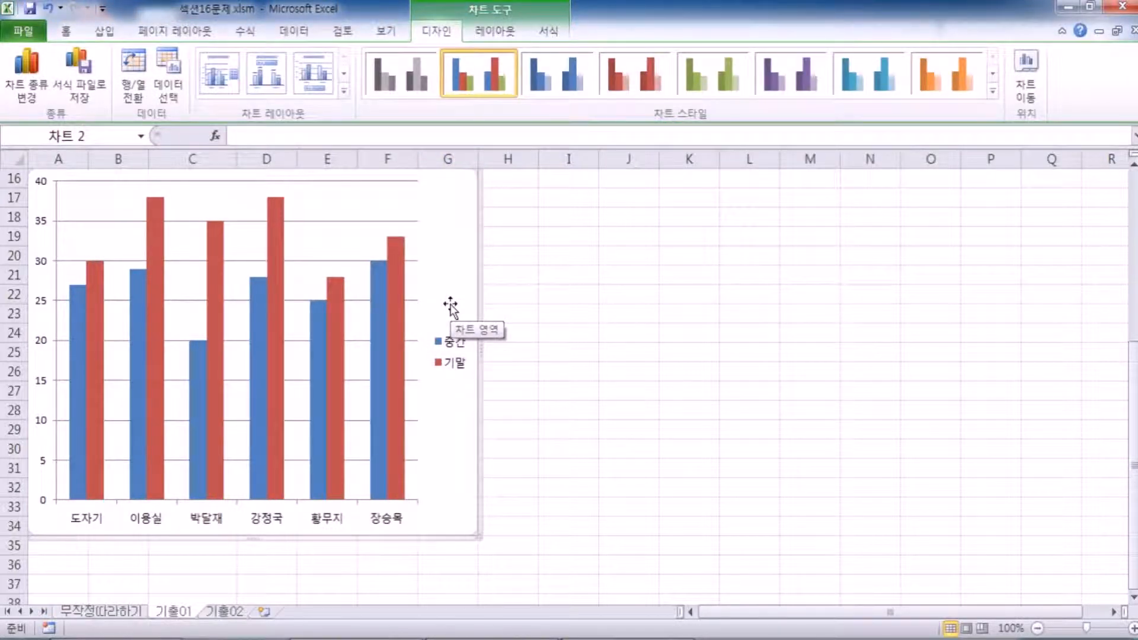
Select the 출석 heading and male students' attendance cells G3:G5, G8:G9 and G11:G12, and copy them.
scroll(451, 305, "up", 5)
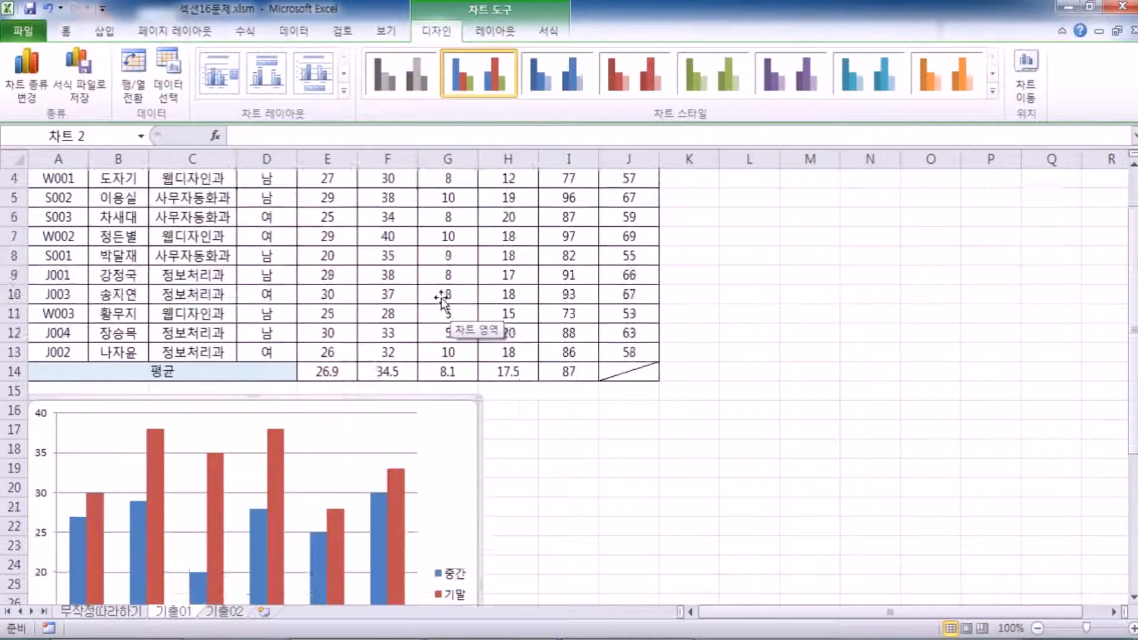
left_click_drag(462, 222, 461, 263)
left_click_drag(453, 315, 438, 397, "ctrl")
scroll(441, 394, "up", 3, "ctrl")
scroll(652, 317, "down", 1)
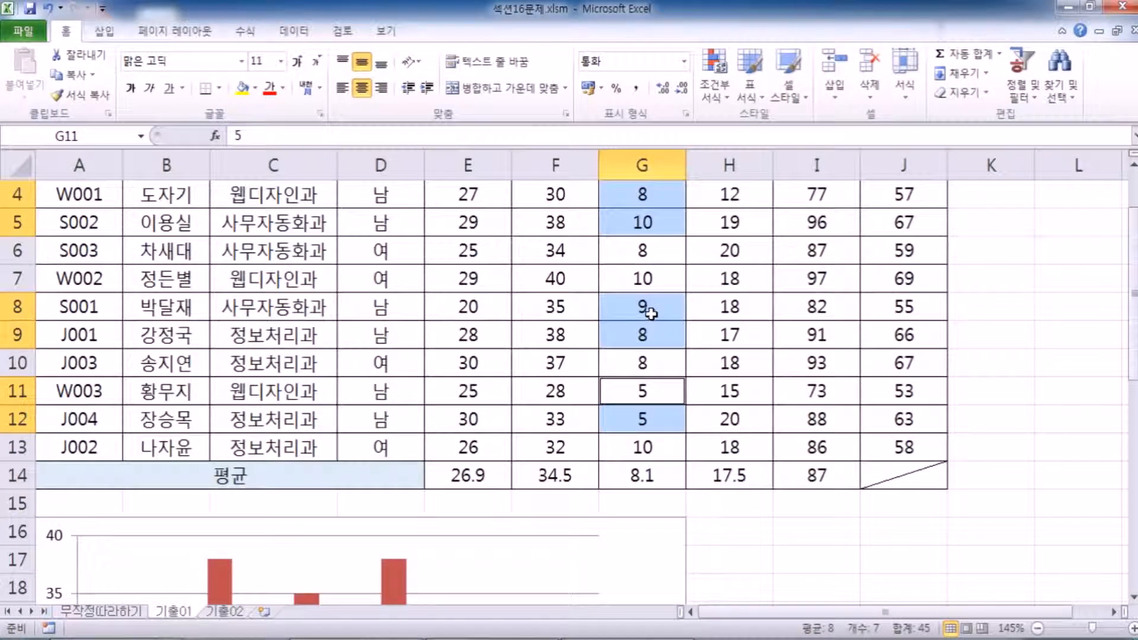
key("ctrl+c")
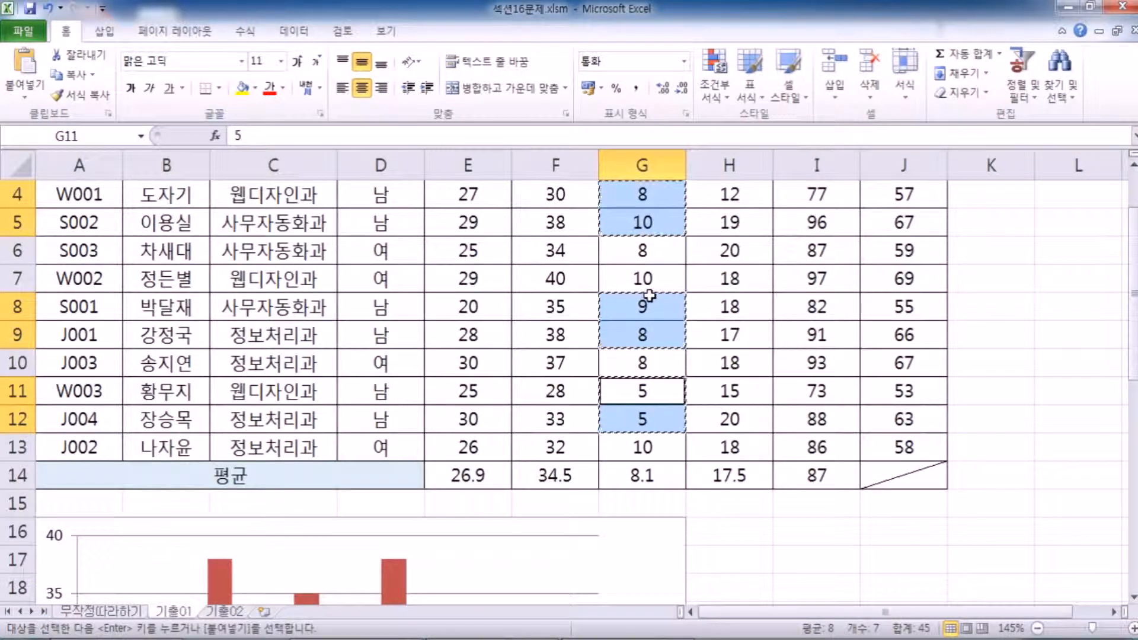
Paste the copied 출석 data into the column chart as a third series and check the whole chart.
scroll(650, 298, "down", 5)
left_click(646, 241)
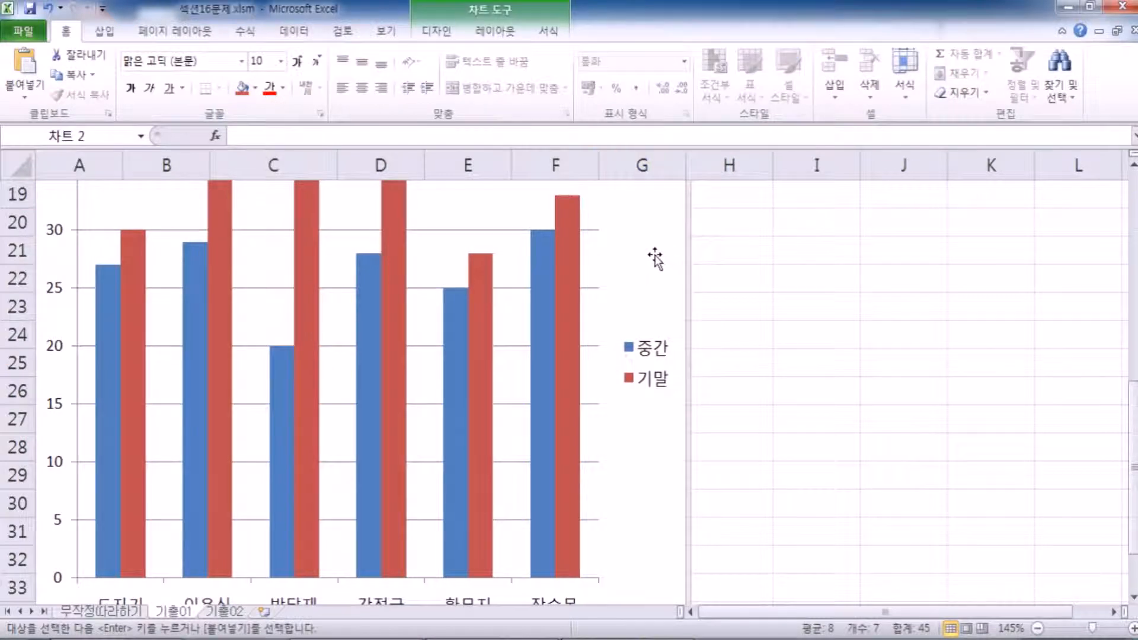
scroll(651, 255, "up", 2)
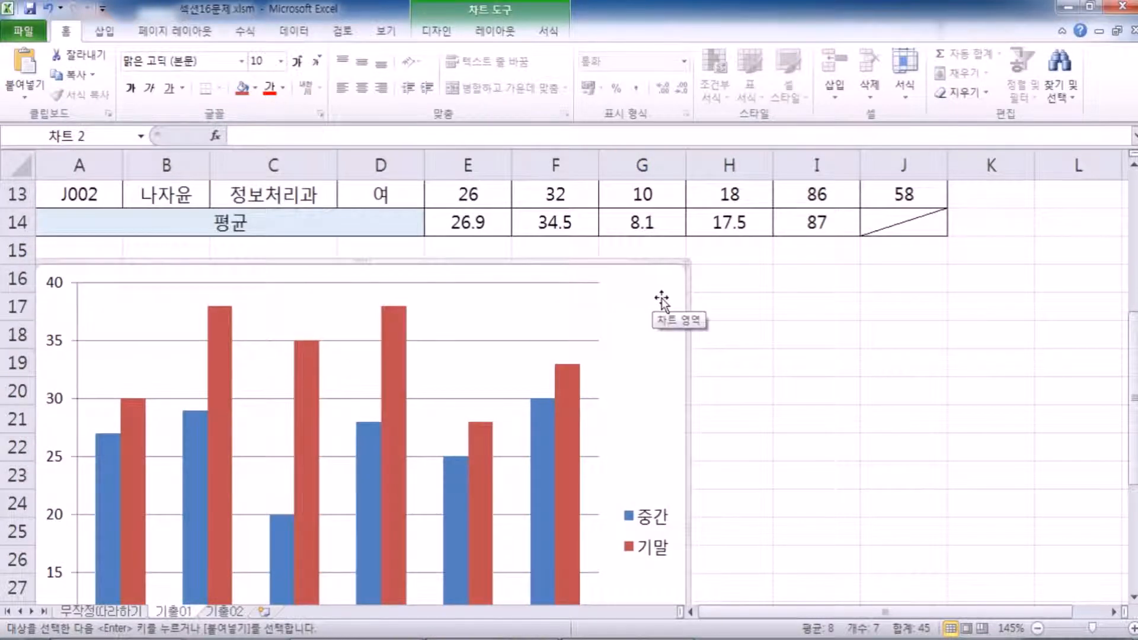
key("ctrl+v")
scroll(628, 350, "down", 4)
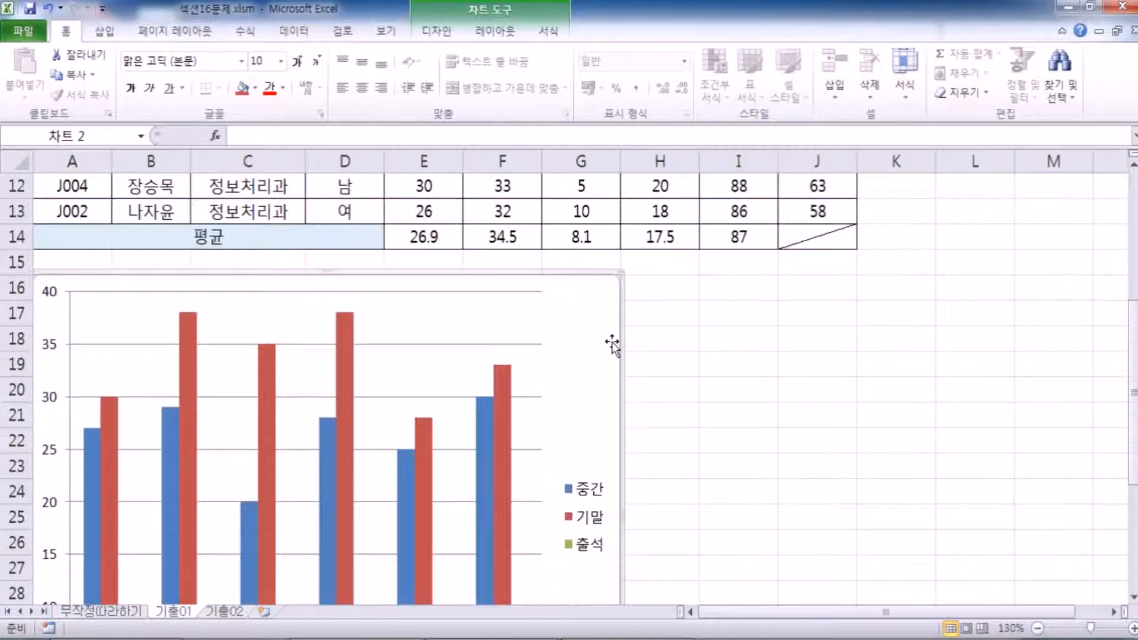
scroll(605, 350, "up", 3)
scroll(569, 361, "down", 2)
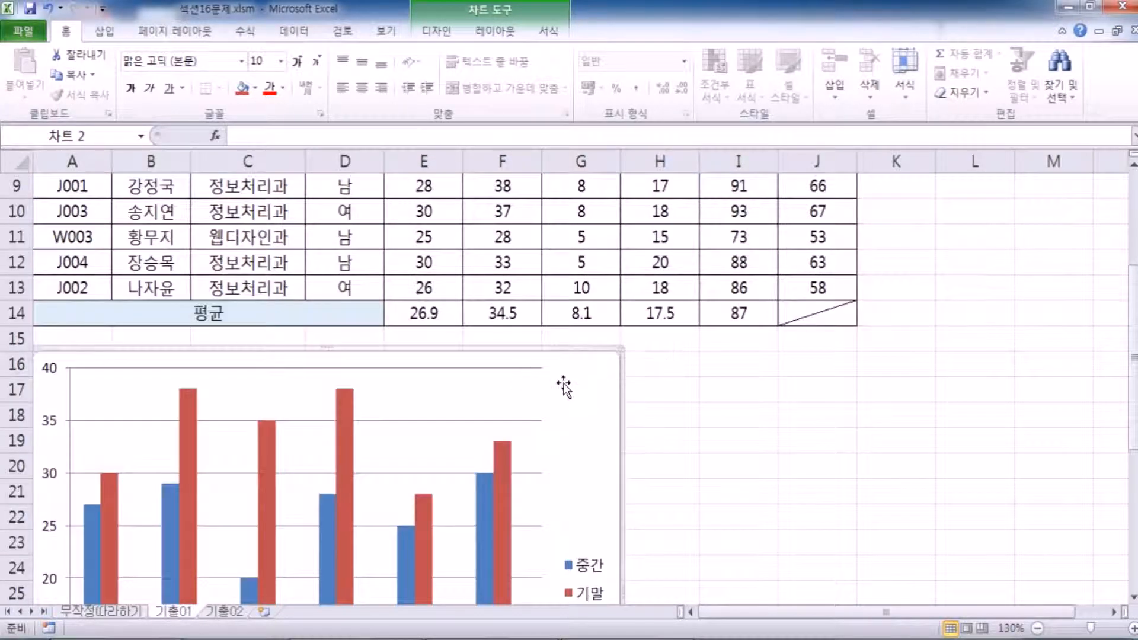
scroll(559, 387, "down", 2)
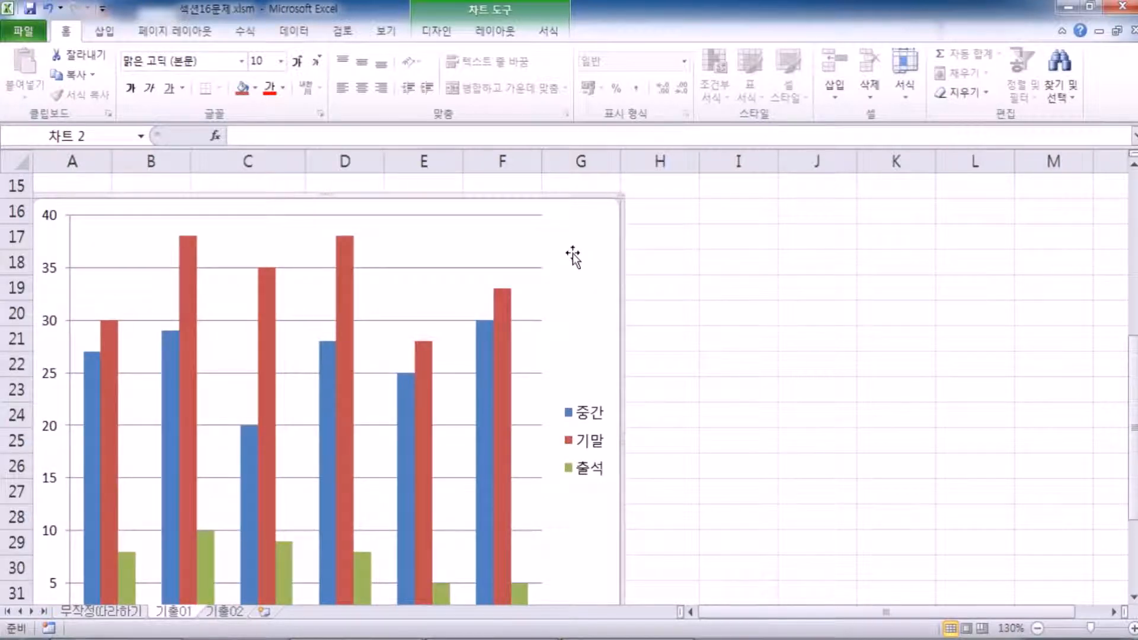
scroll(572, 253, "down", 1, "ctrl")
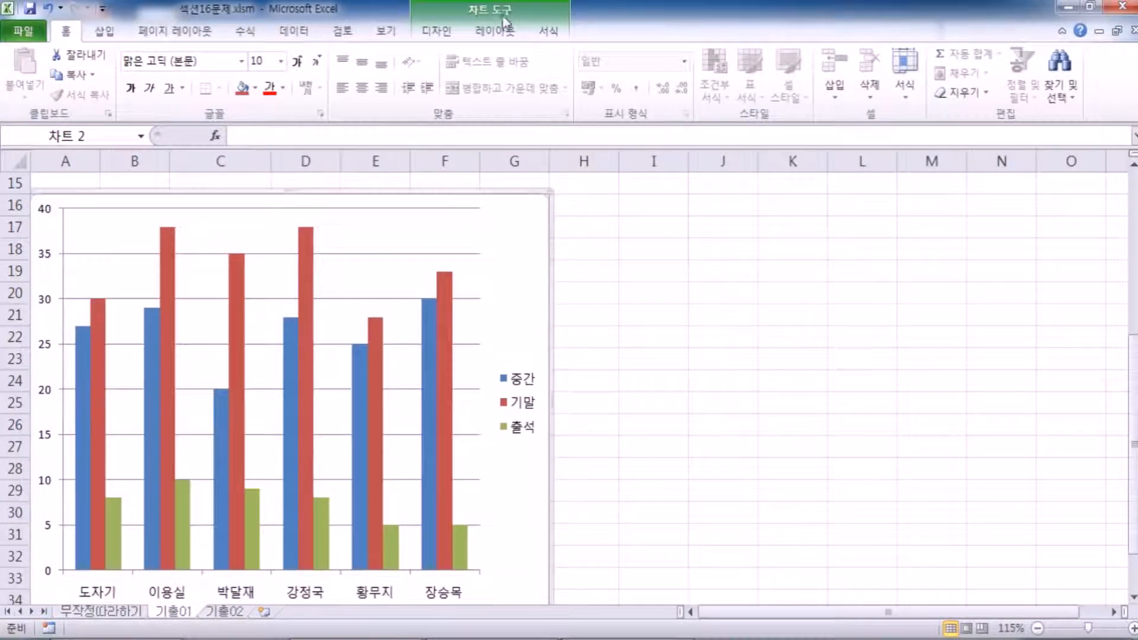
Add a chart title placed above the plot area of the column chart.
left_click(505, 35)
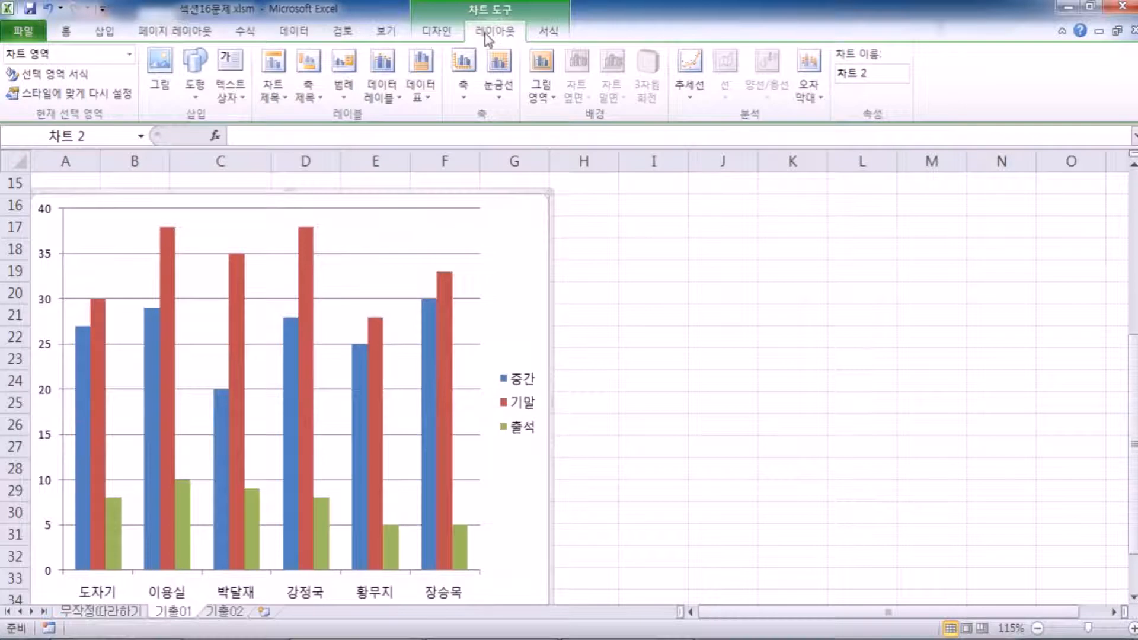
scroll(507, 259, "up", 1)
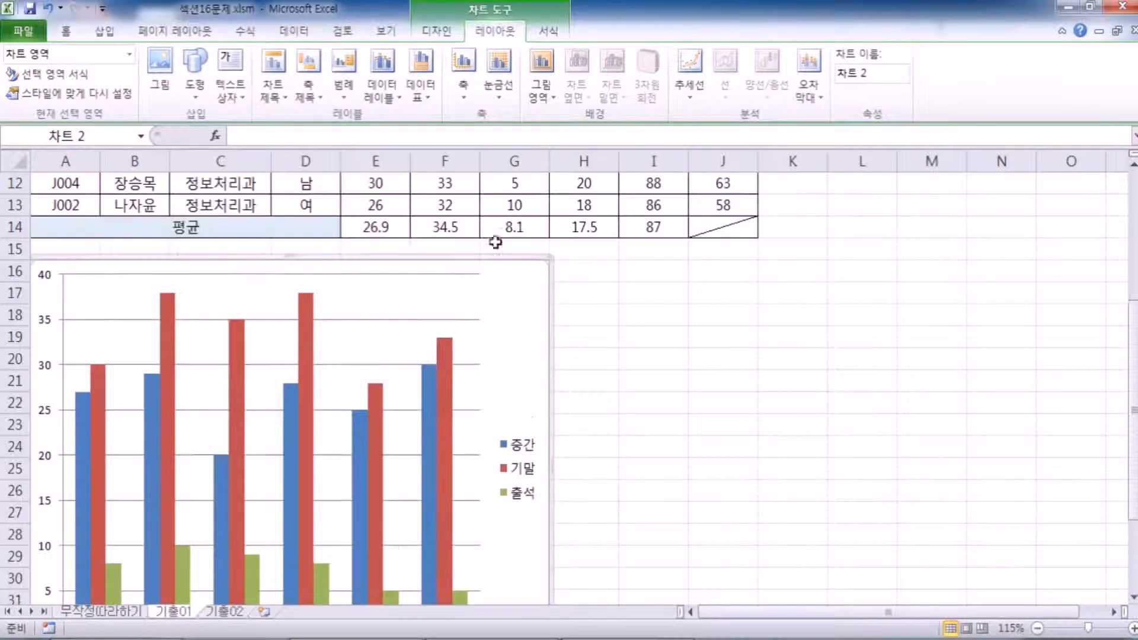
left_click(270, 102)
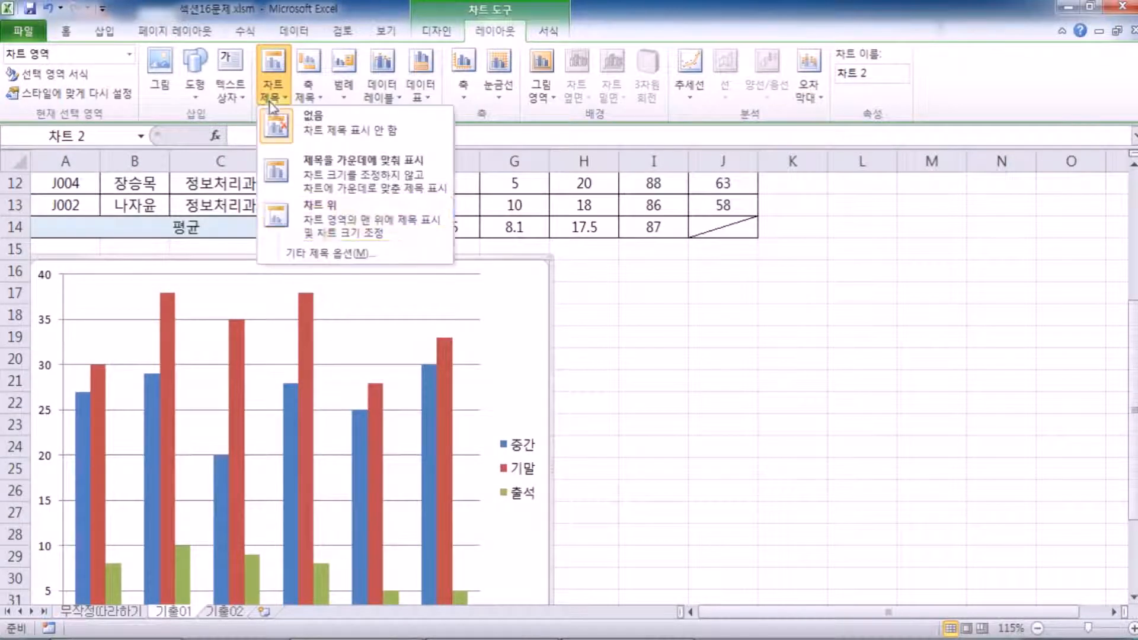
left_click(314, 228)
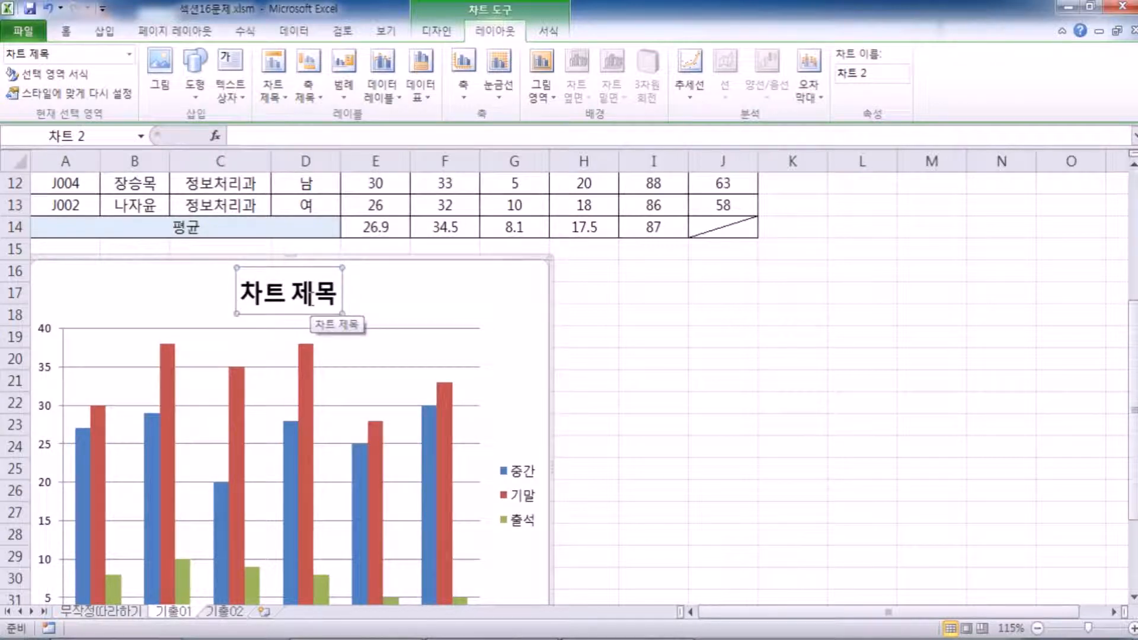
Replace the placeholder title text with "남학생 컴퓨터 개론 성적" and select the title as an object.
type("남학생 컴")
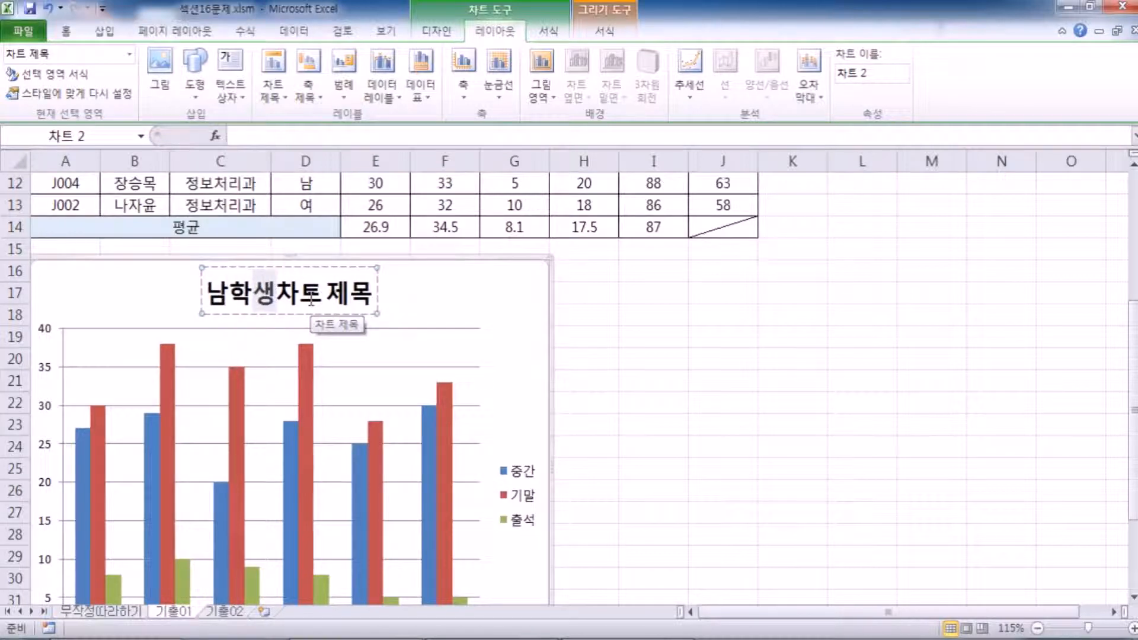
type("퓨터 개론 성")
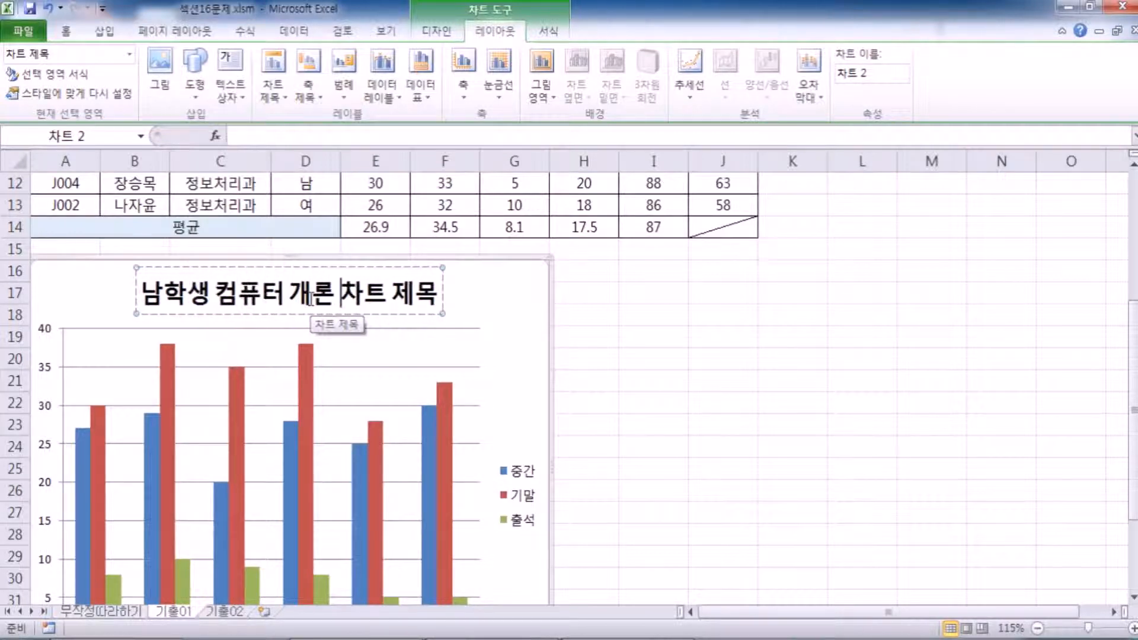
type("적")
key("Delete")
key("Delete")
key("Delete")
key("Delete")
key("Delete")
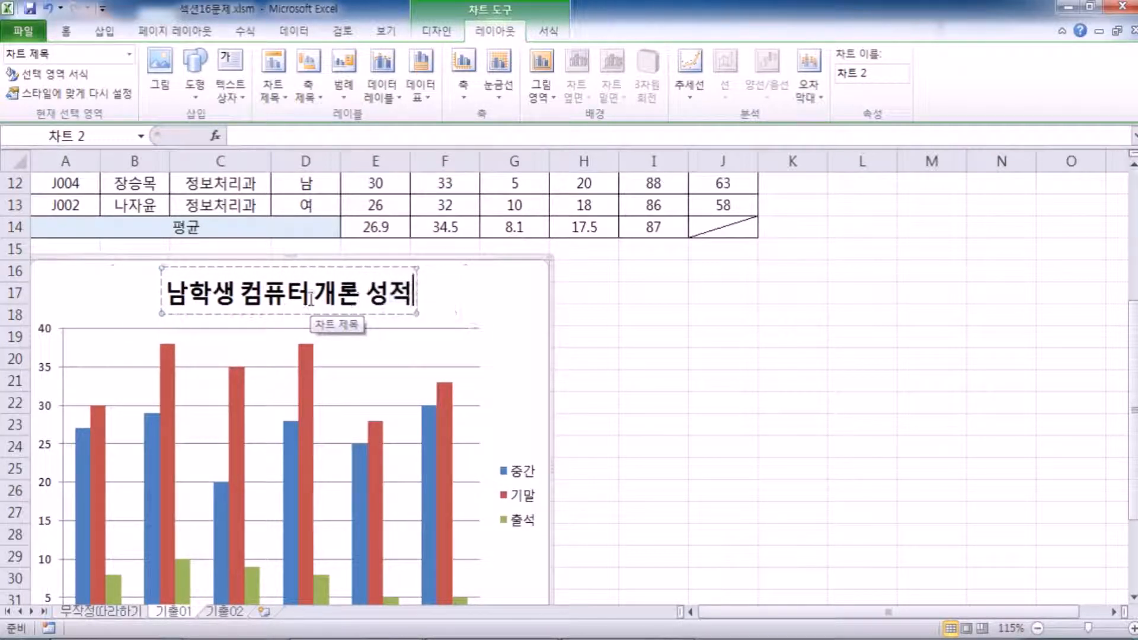
left_click(310, 270)
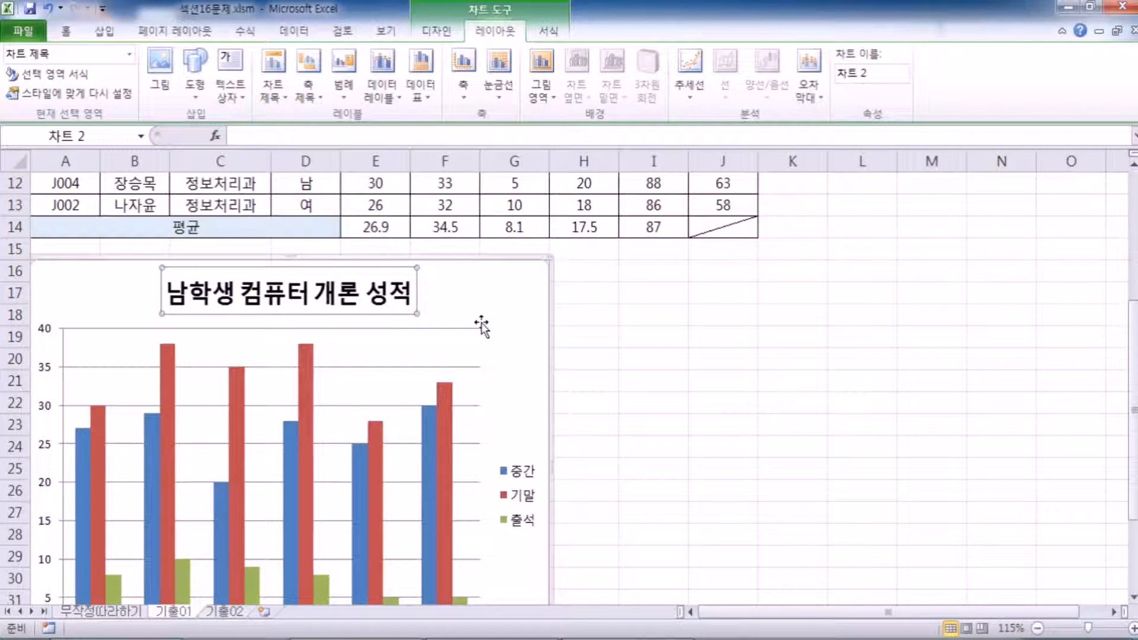
Change the chart title's font to 굴림체.
left_click(62, 36)
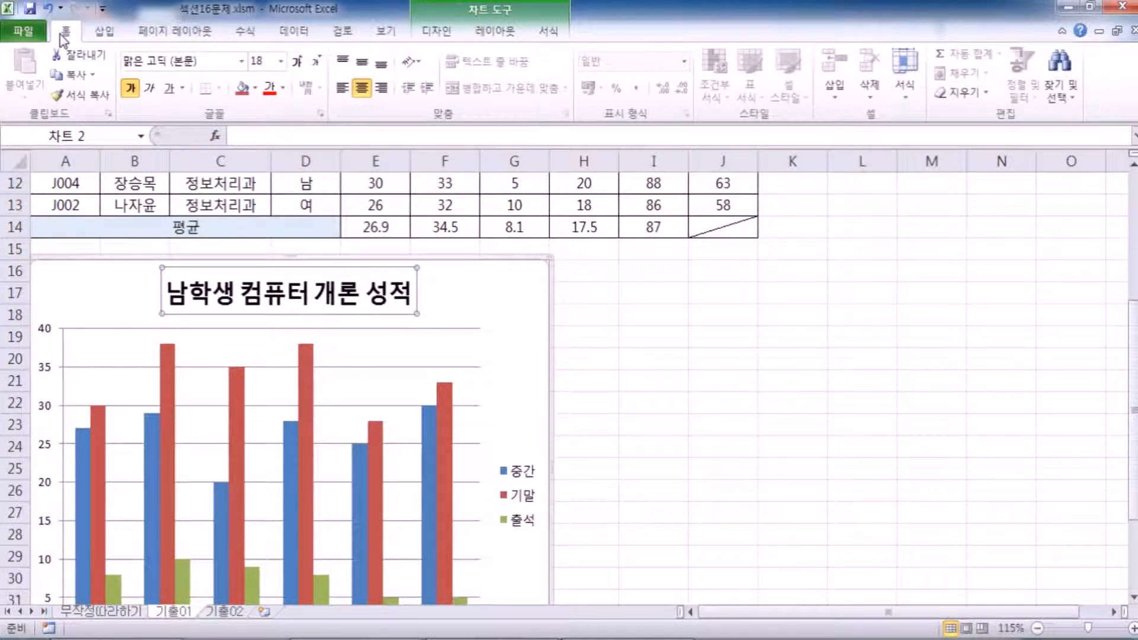
left_click(241, 61)
scroll(243, 249, "down", 15)
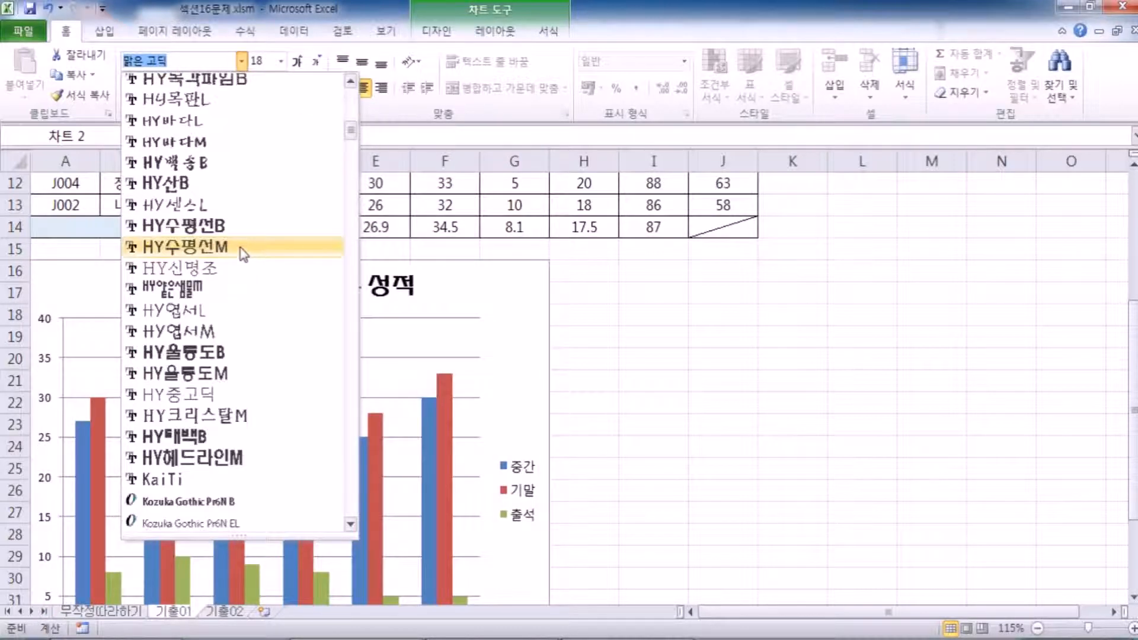
scroll(235, 256, "down", 12)
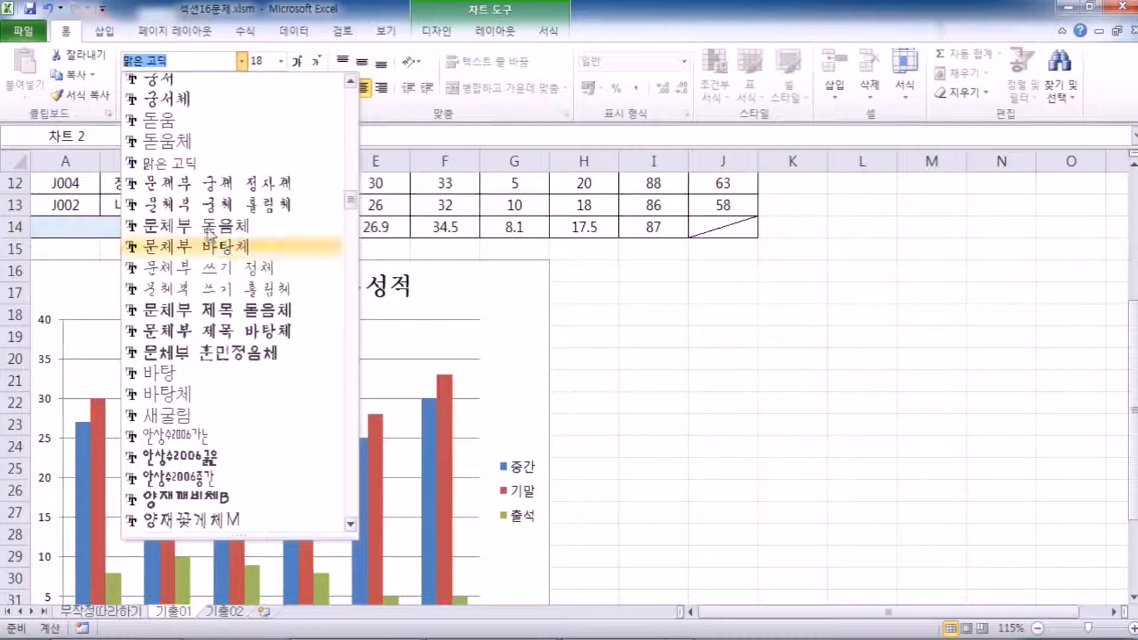
left_click(197, 227)
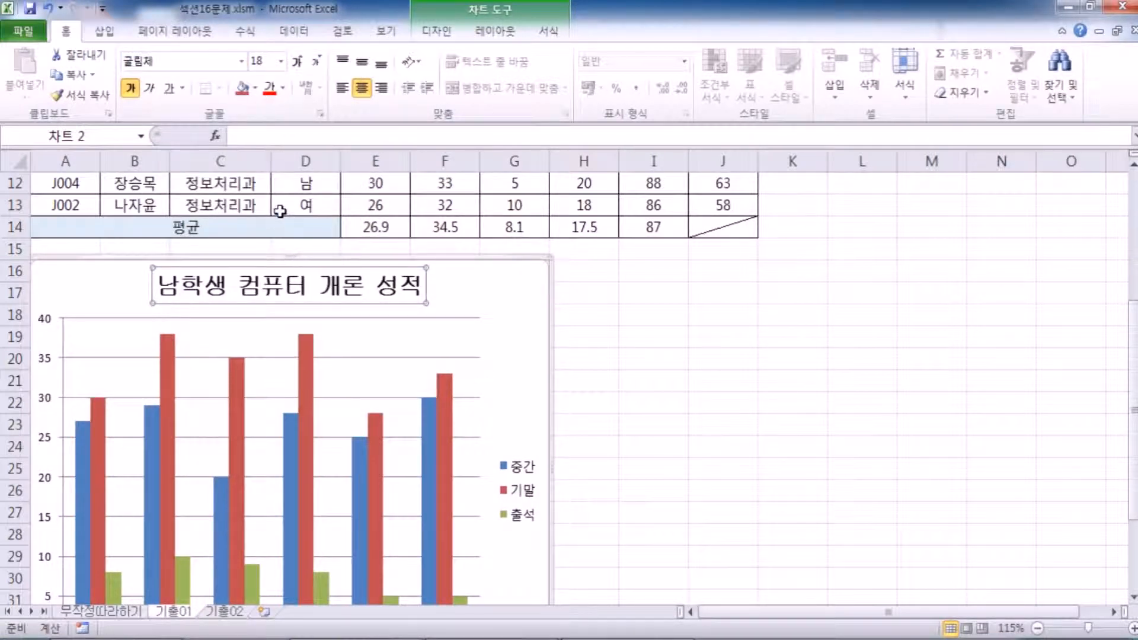
Remove the bold style from the chart title and set its font size to 13.
left_click(130, 92)
left_click(133, 92)
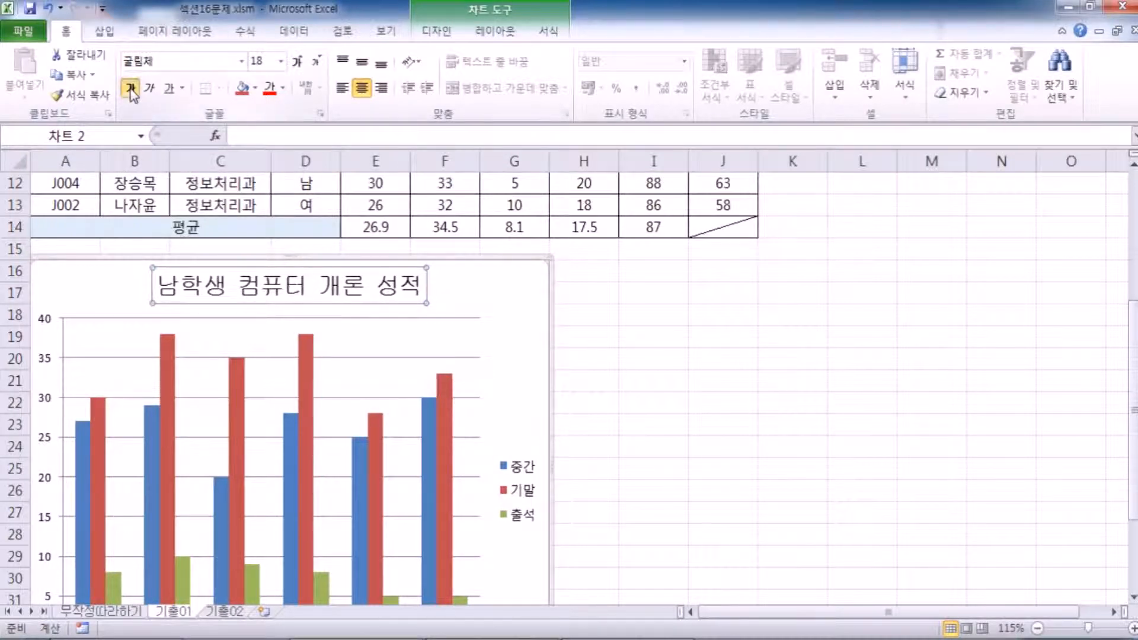
left_click(131, 91)
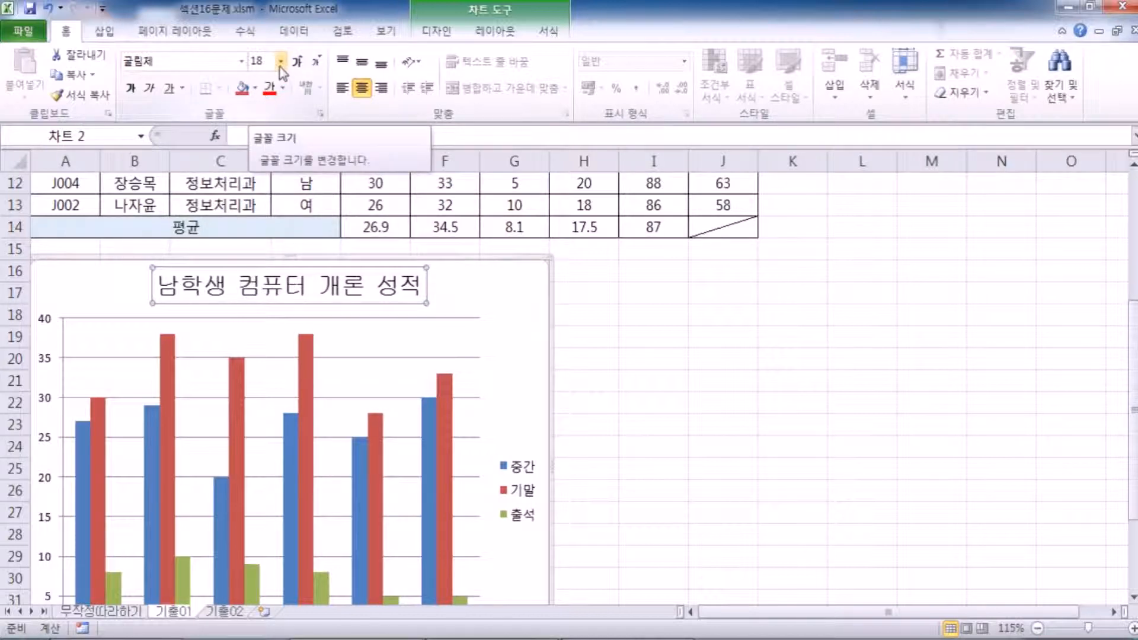
left_click(264, 61)
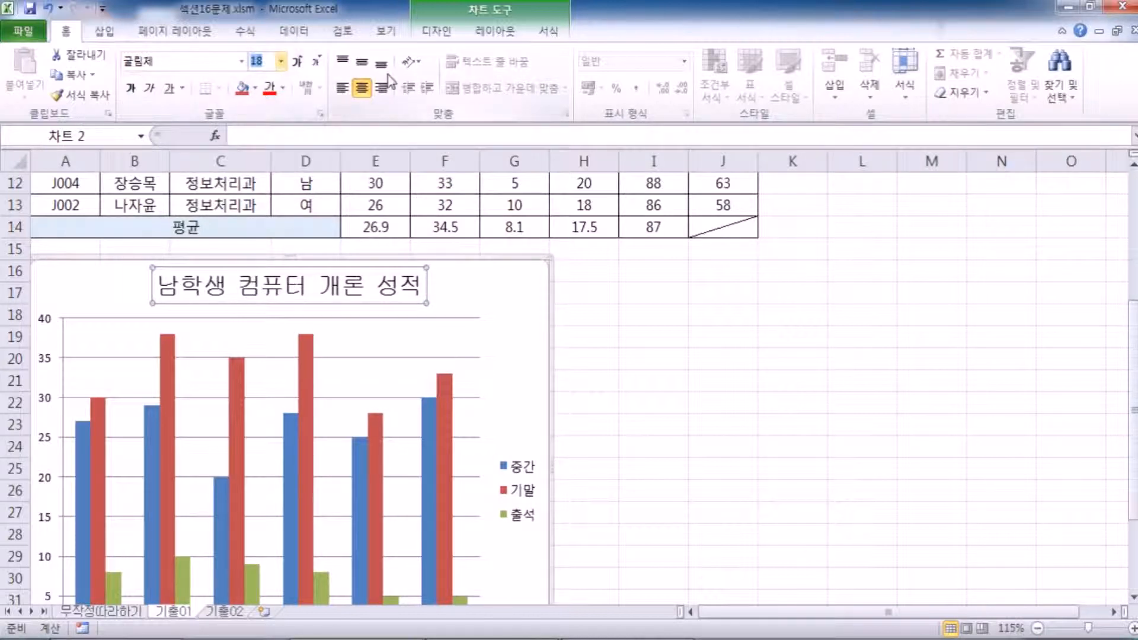
type("1")
key("Return")
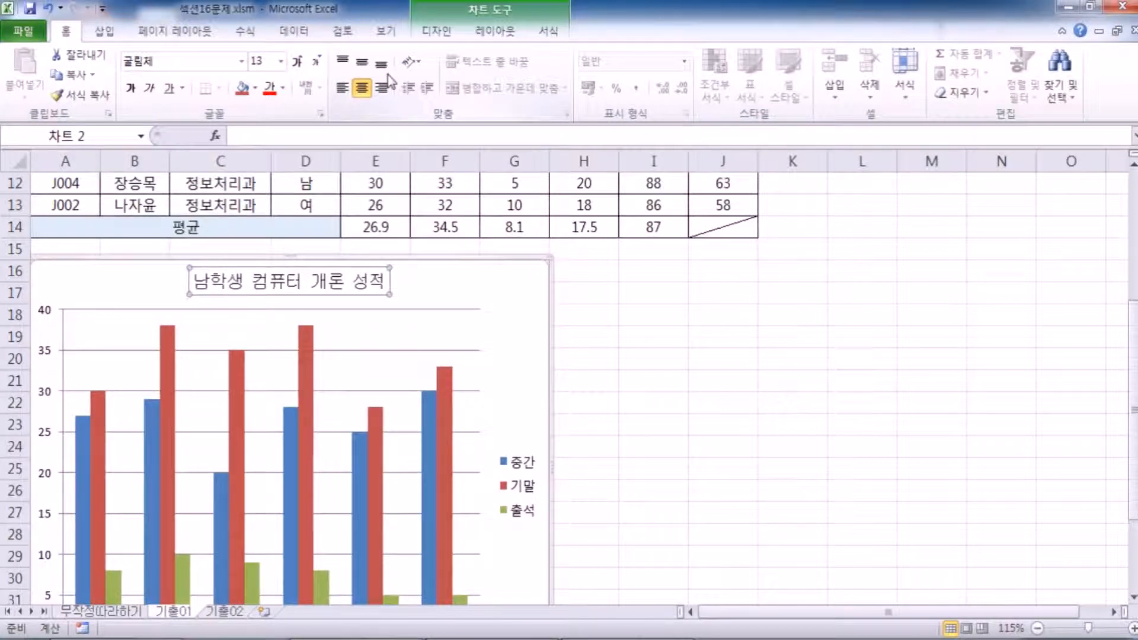
Fill the chart title's background with the standard blue color and check the fill color in its format settings.
left_click(255, 89)
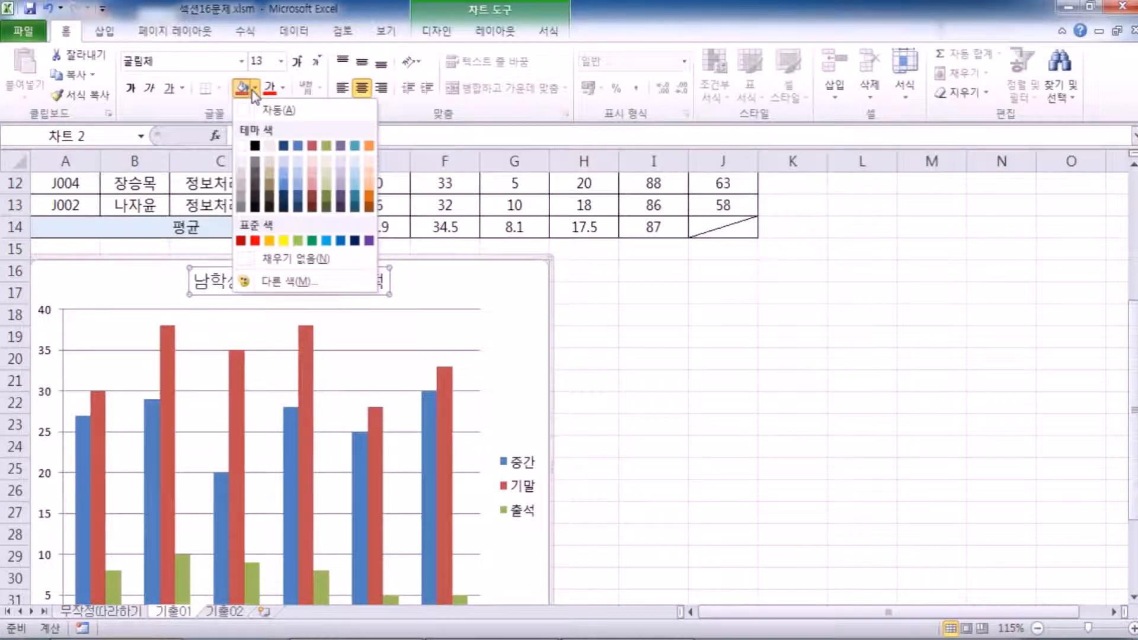
left_click(340, 241)
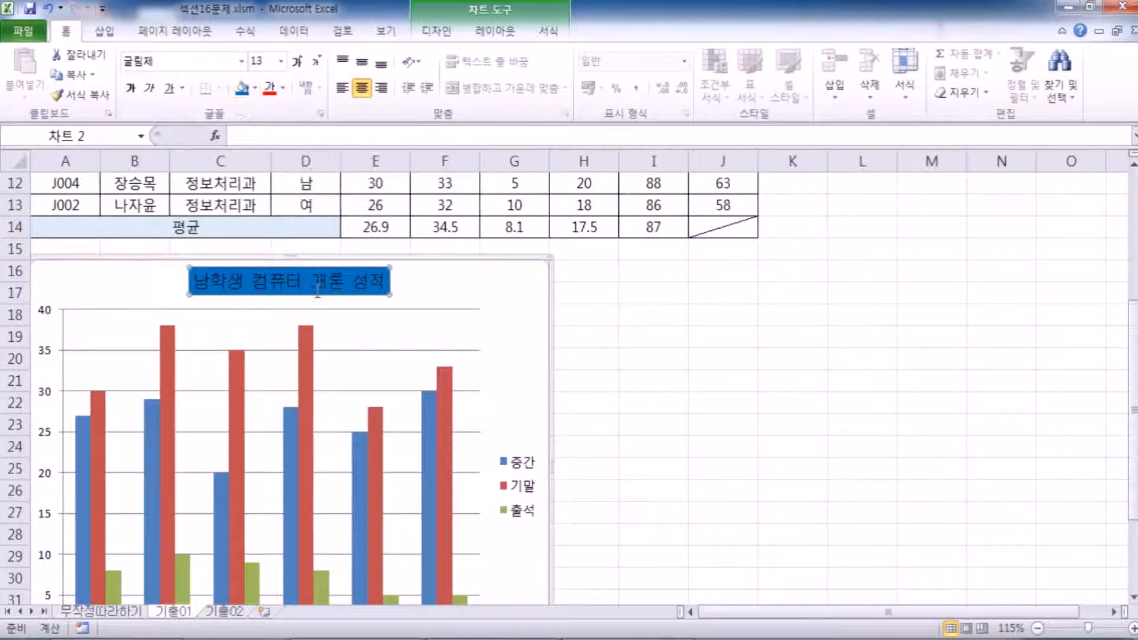
double_click(261, 291)
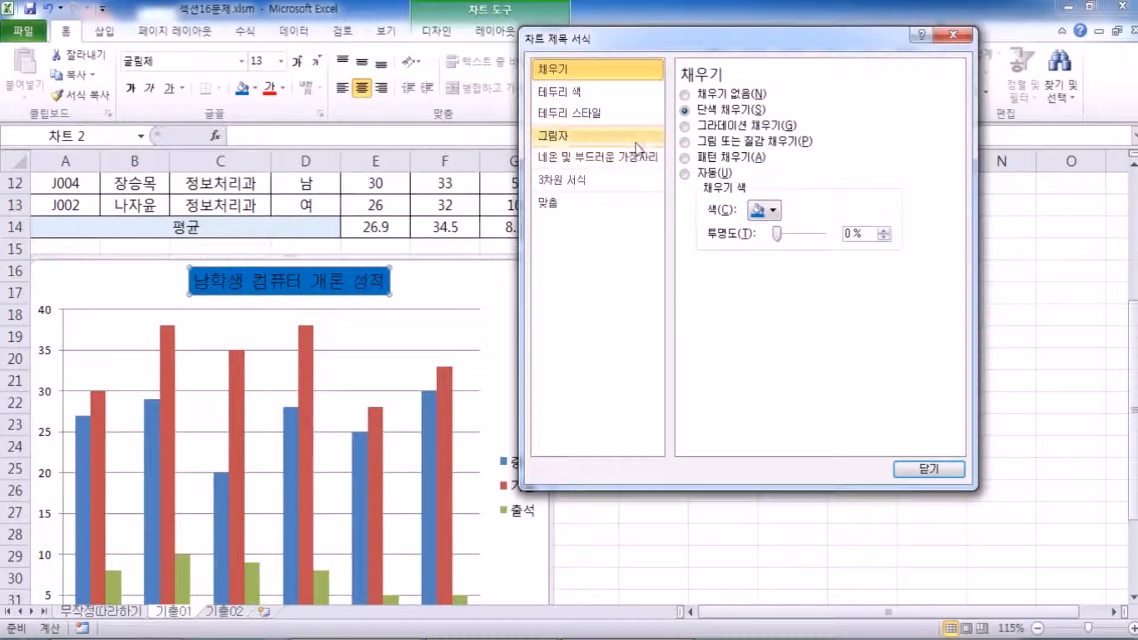
left_click(772, 212)
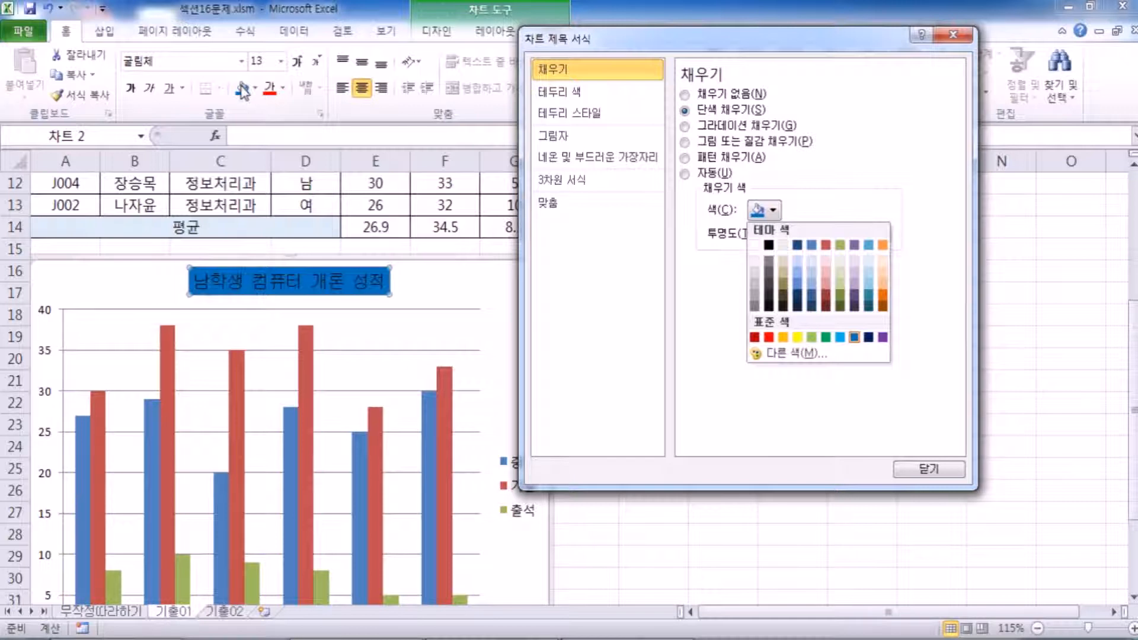
key("Escape")
key("Escape")
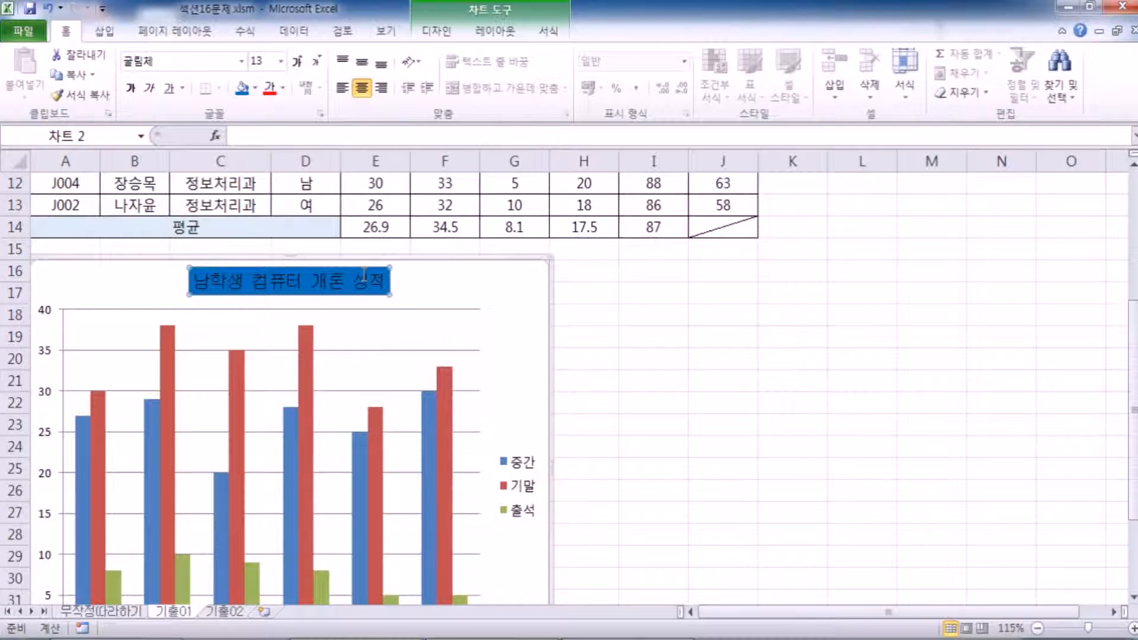
Set the vertical value axis maximum to a fixed value of 50 in the axis options.
scroll(279, 318, "down", 2)
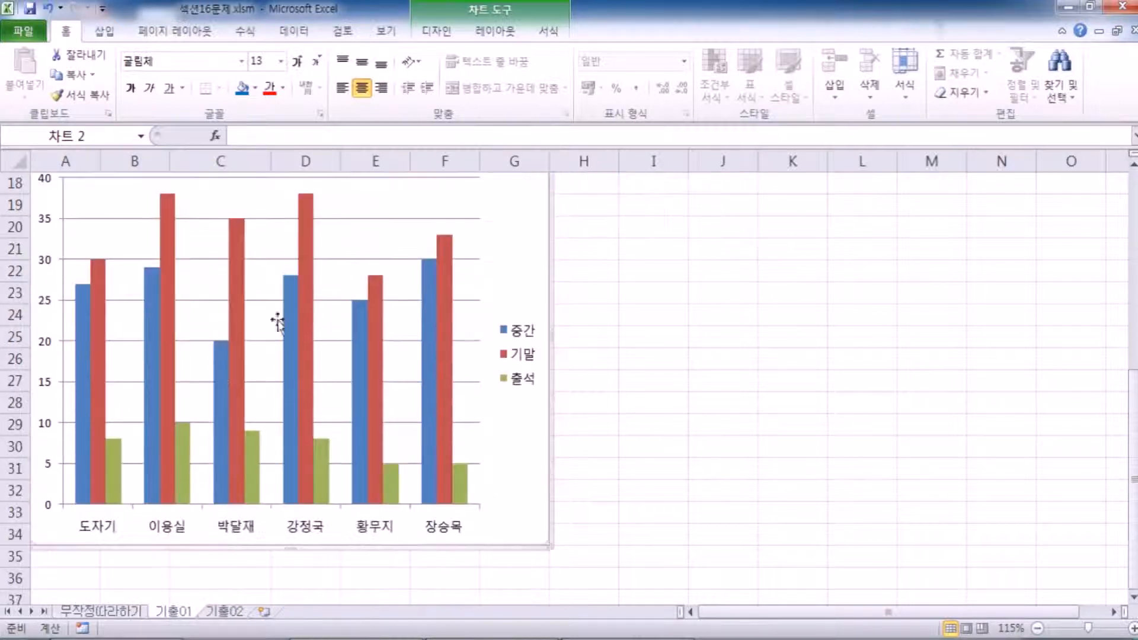
left_click(53, 308)
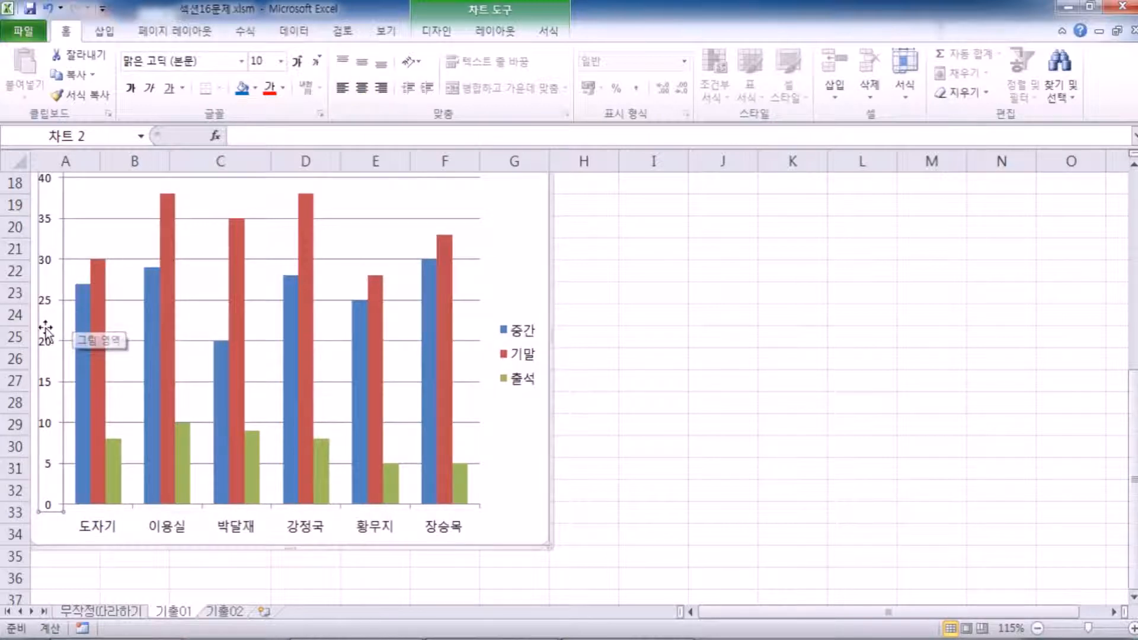
scroll(35, 313, "up", 1)
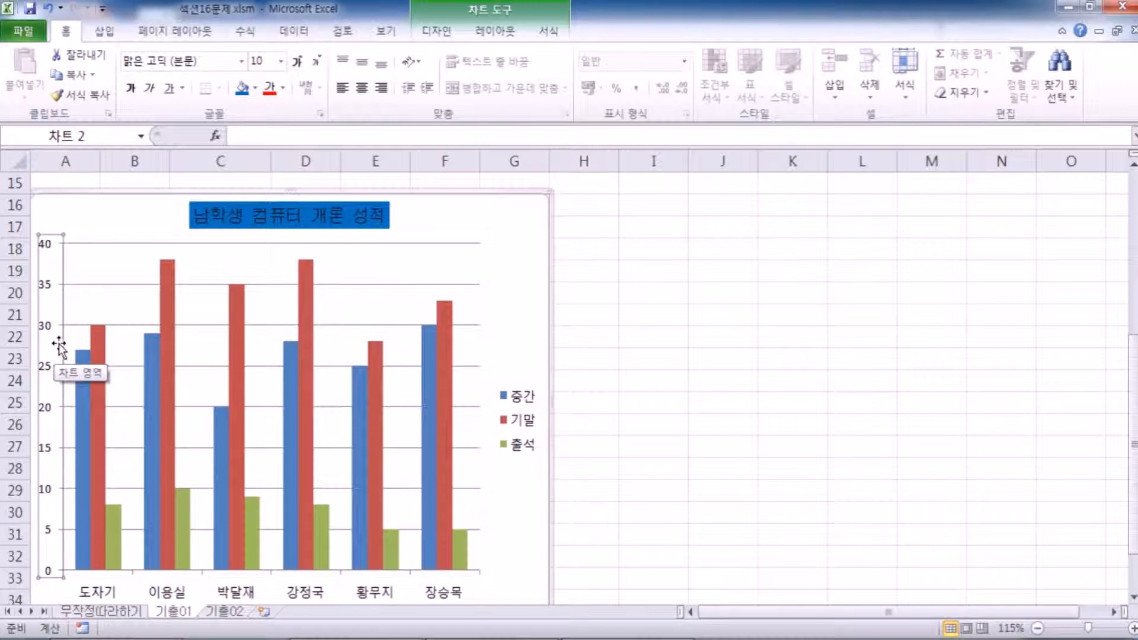
double_click(47, 291)
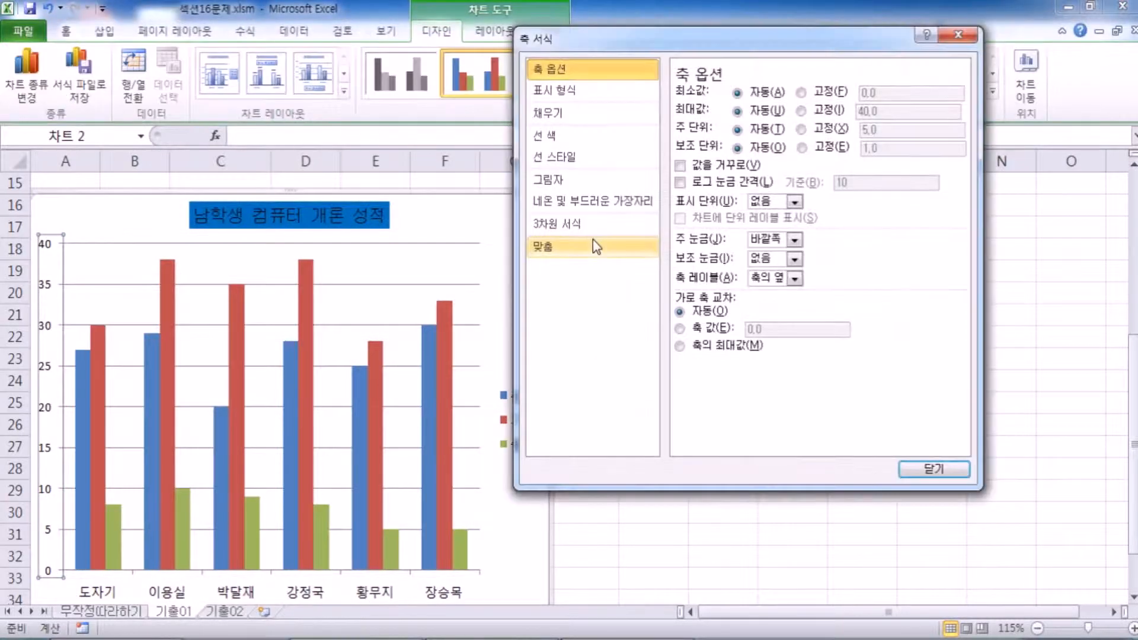
key("Escape")
key("ctrl+1")
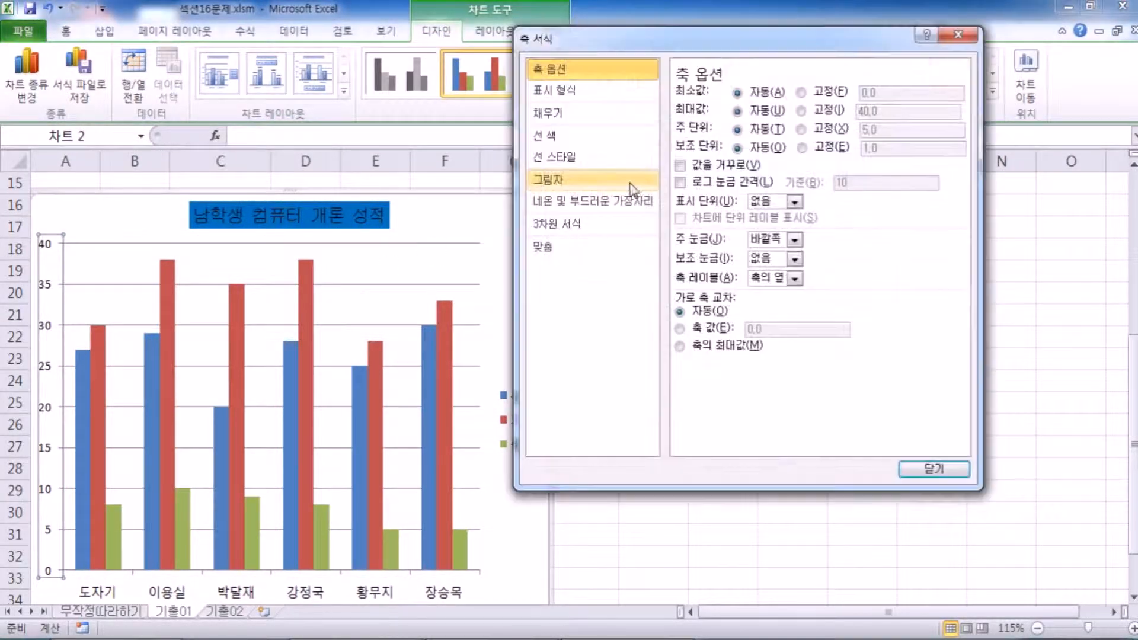
left_click_drag(637, 46, 309, 184)
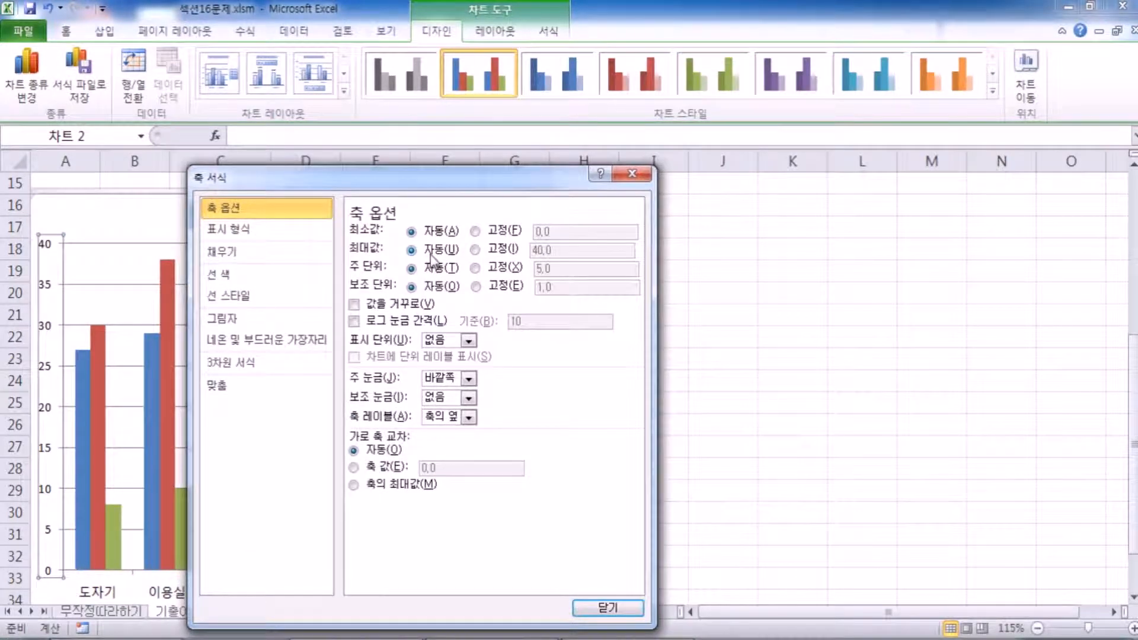
left_click(475, 250)
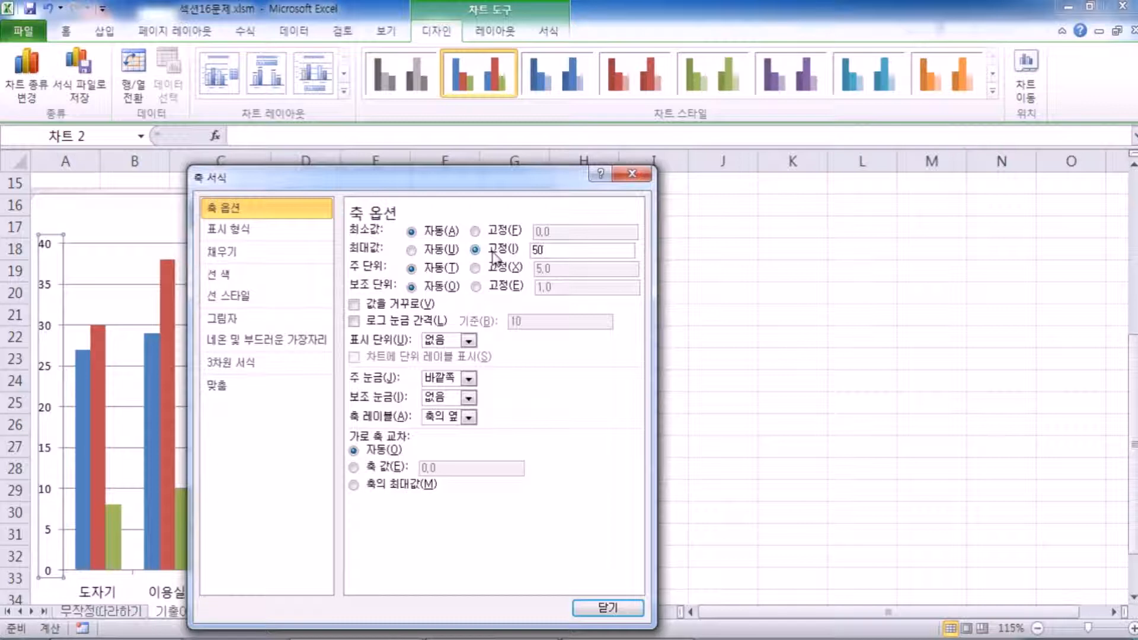
left_click(237, 229)
left_click(228, 208)
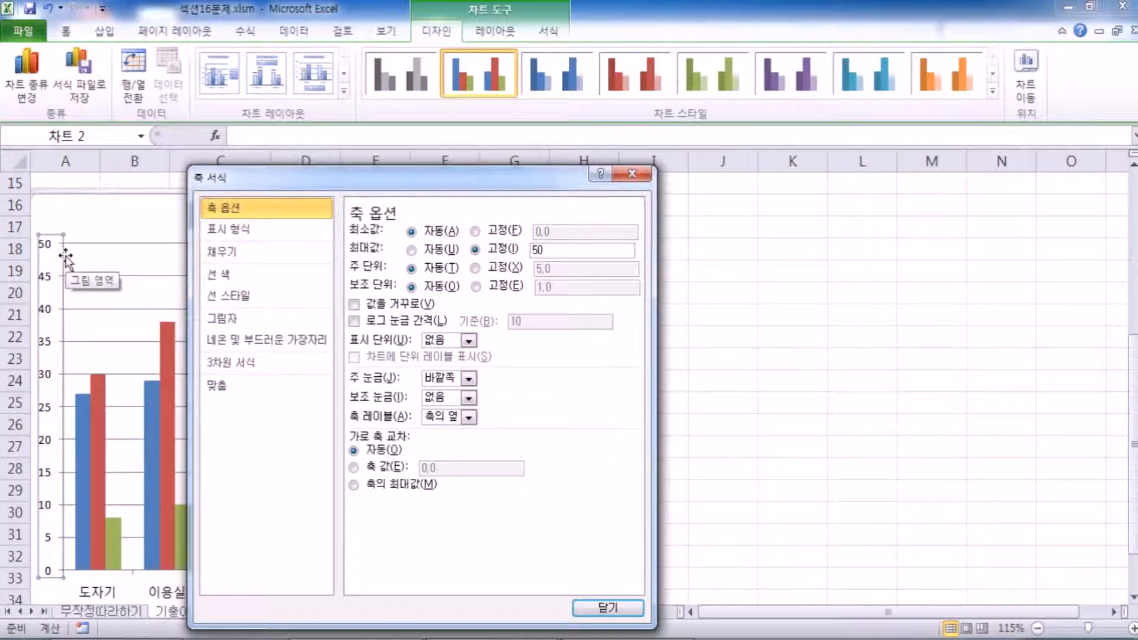
left_click_drag(361, 178, 809, 73)
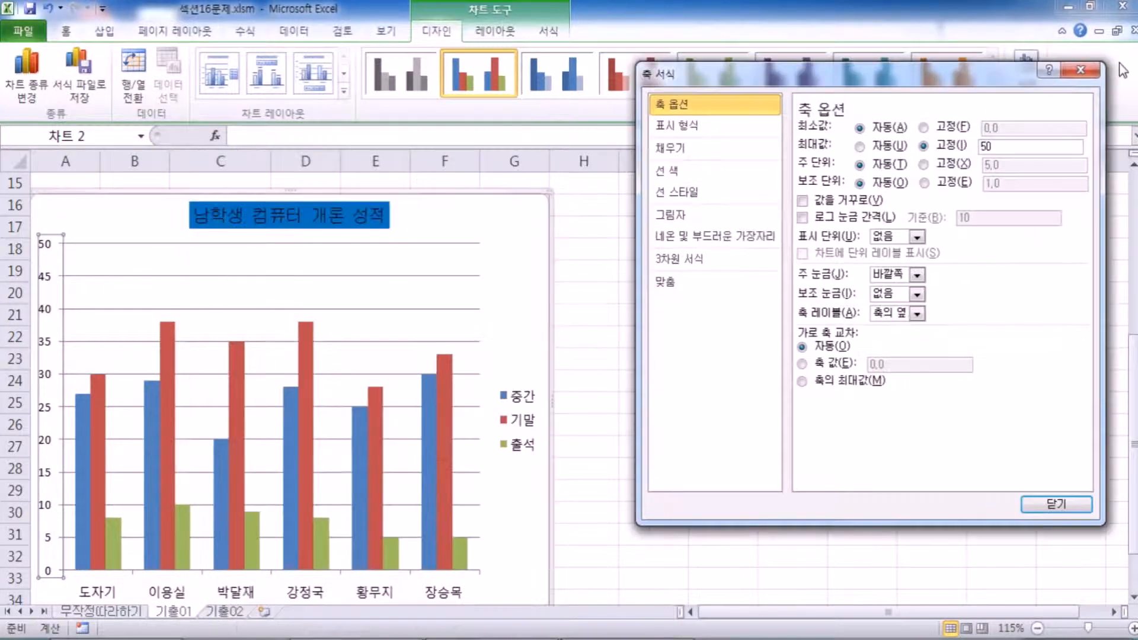
left_click(1080, 70)
Select the 기말 series in the chart to examine its columns, and clear the selection.
scroll(437, 462, "down", 4)
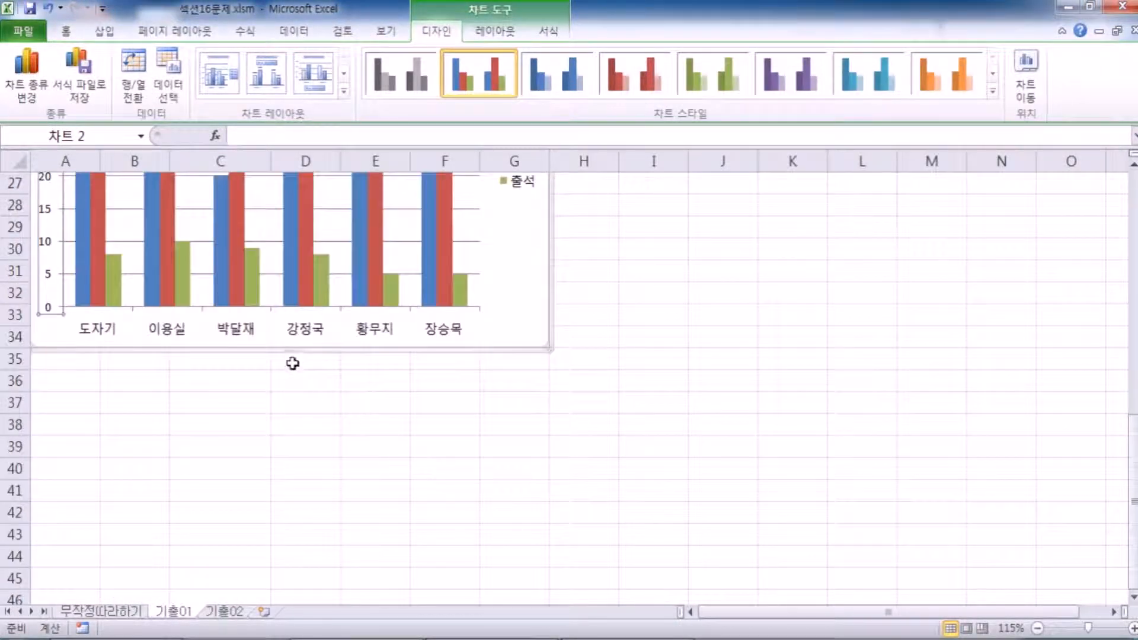
scroll(311, 390, "up", 2)
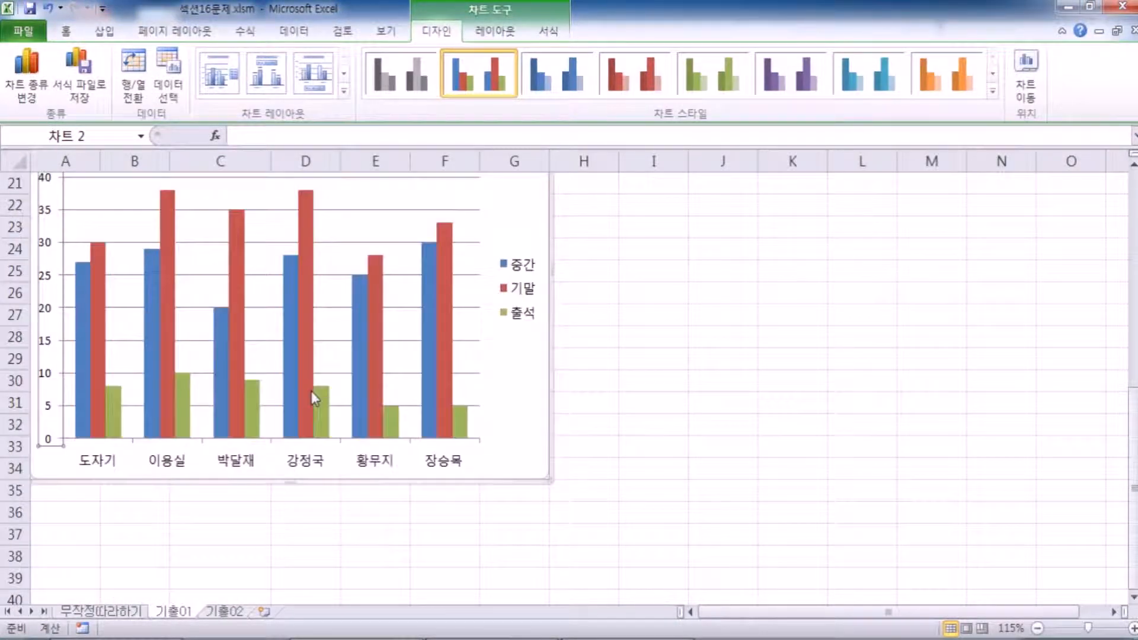
left_click(311, 339)
mouse_move(384, 434)
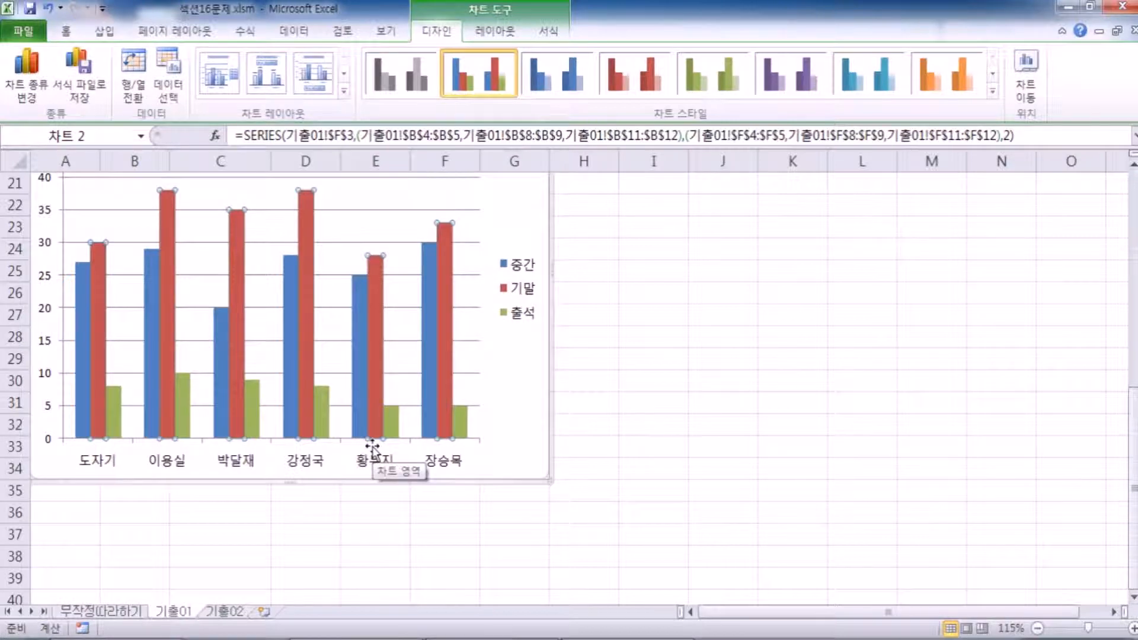
left_click(512, 394)
left_click(305, 320)
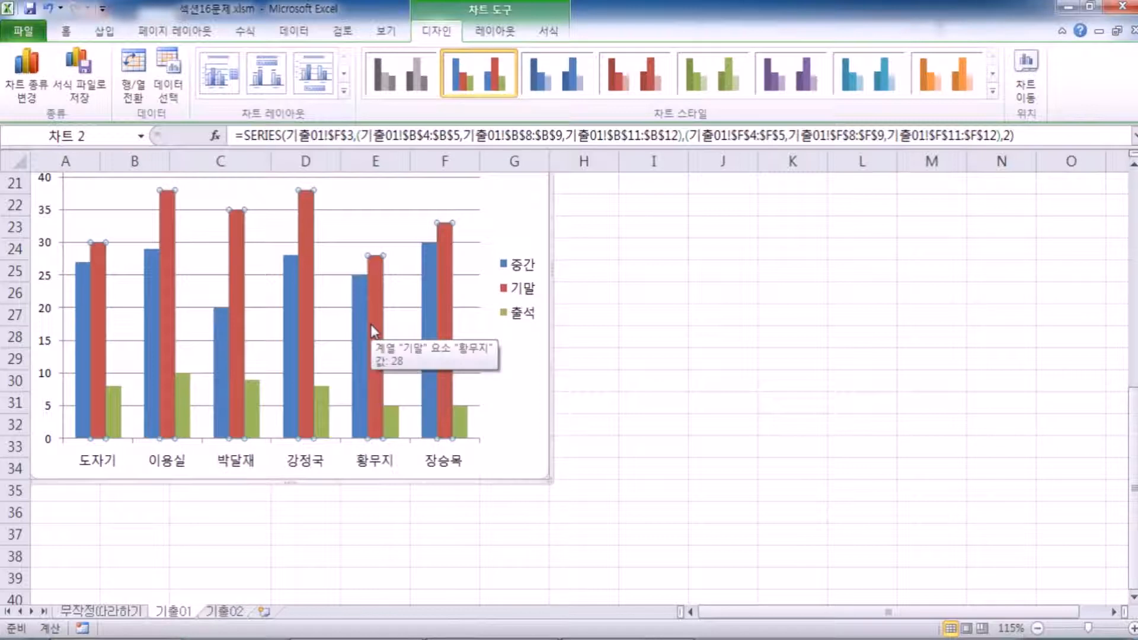
left_click(517, 233)
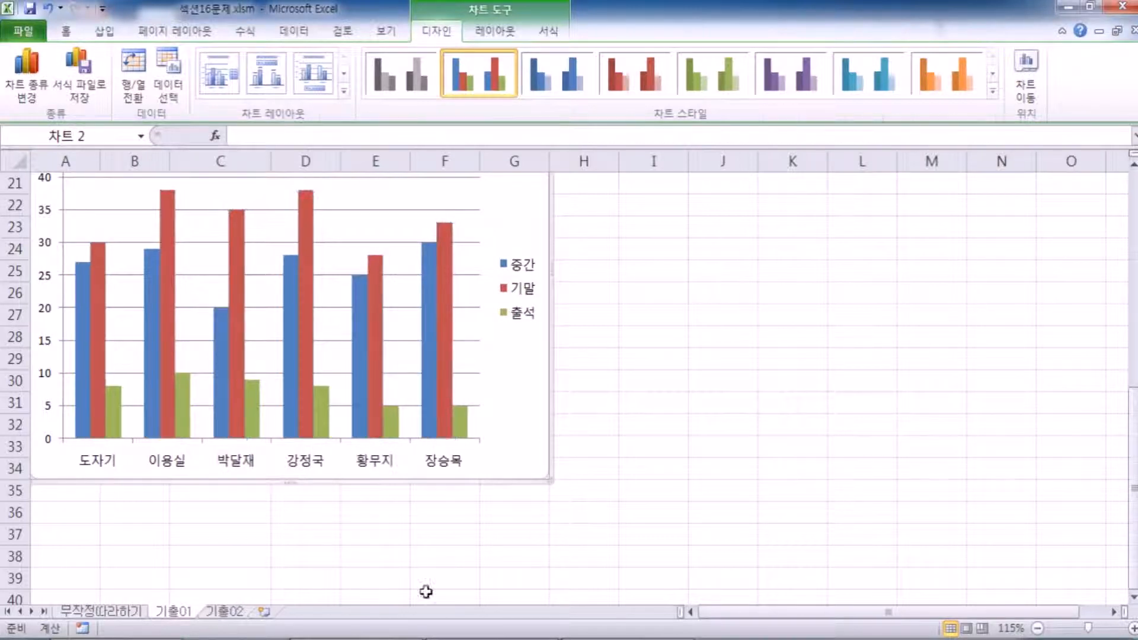
Compare the data label position options for the 생산비용 line series and the 불량률 column series on the 무작정따라하기 sheet's chart.
left_click(106, 611)
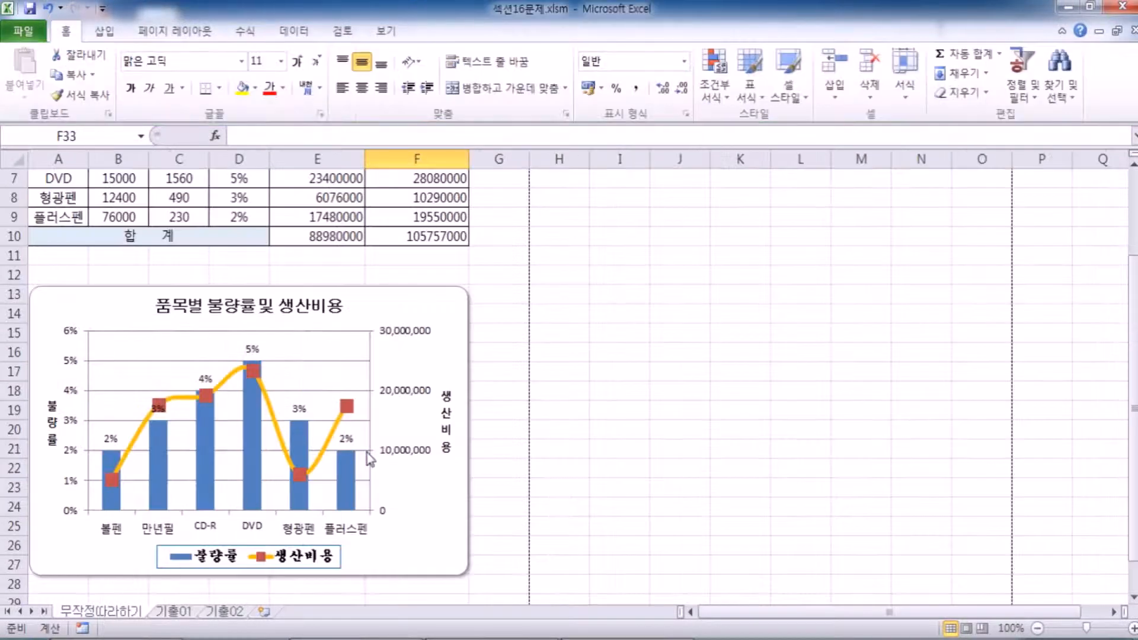
left_click(322, 454)
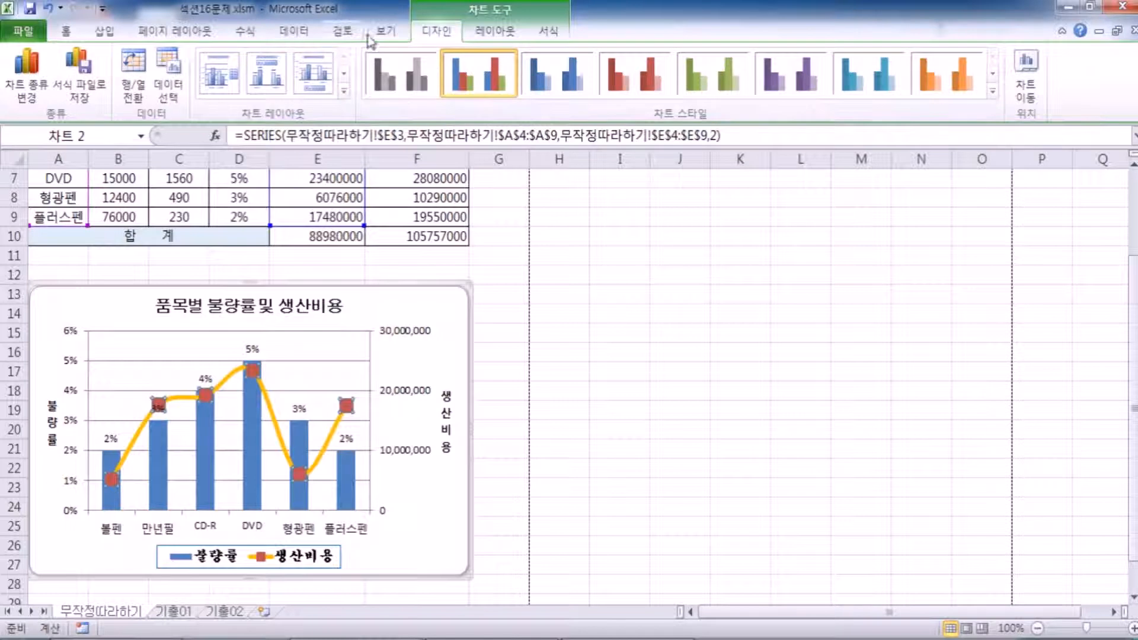
left_click(483, 32)
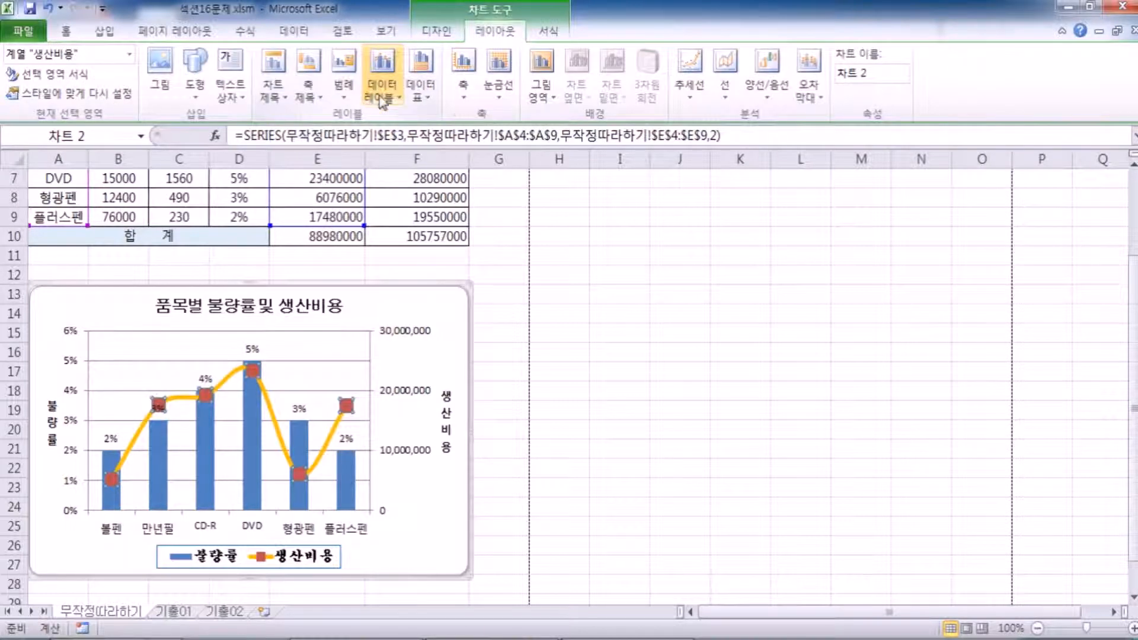
left_click(382, 80)
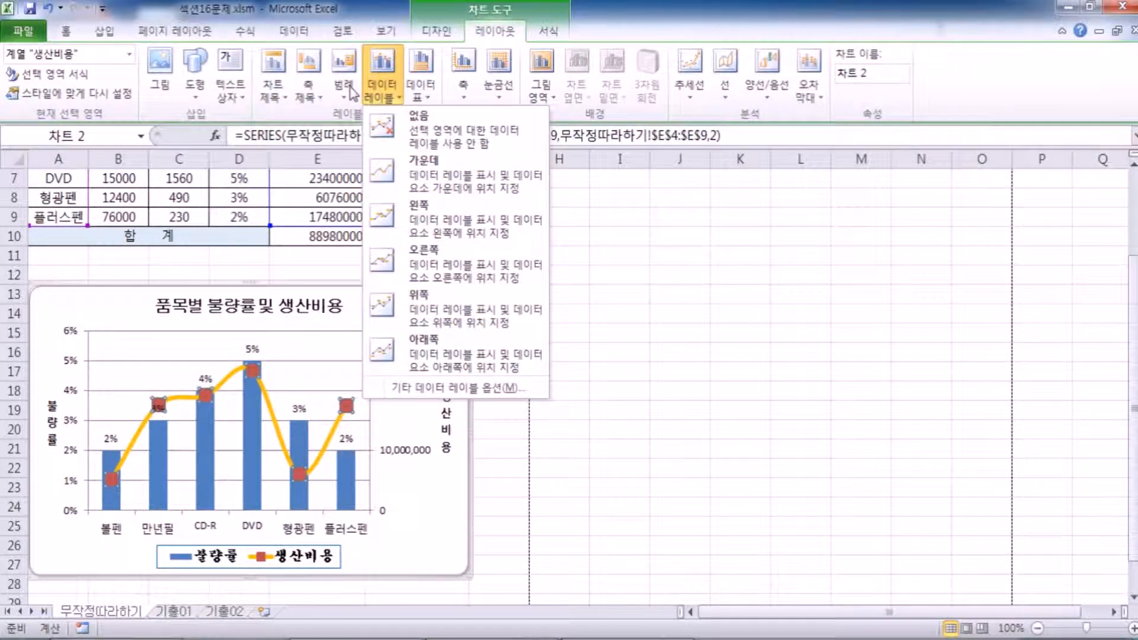
left_click(253, 478)
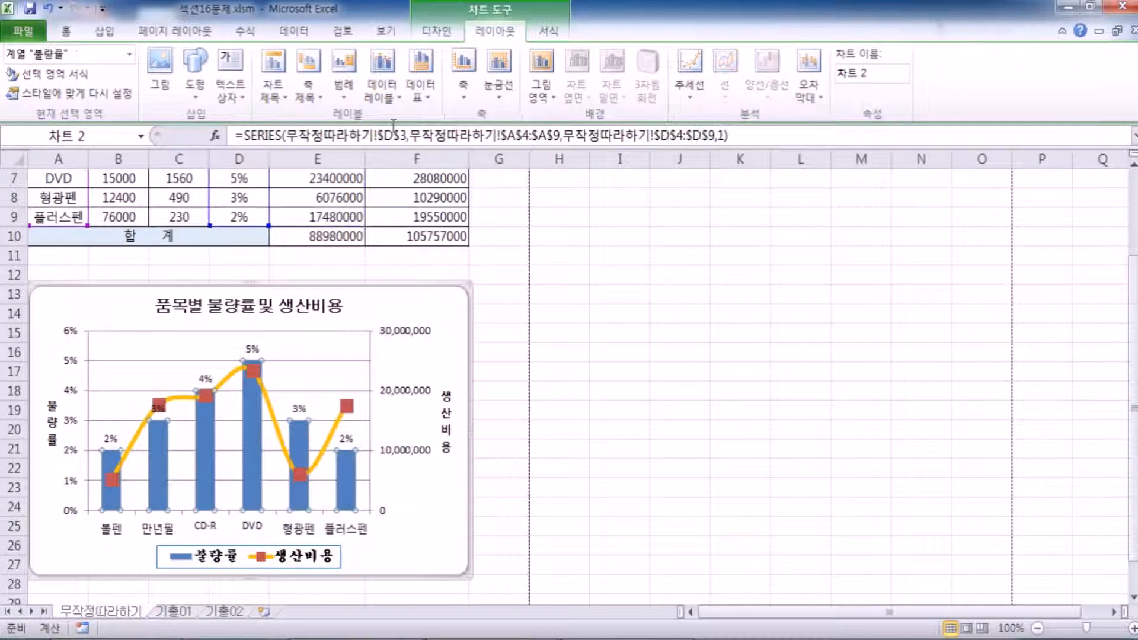
left_click(382, 89)
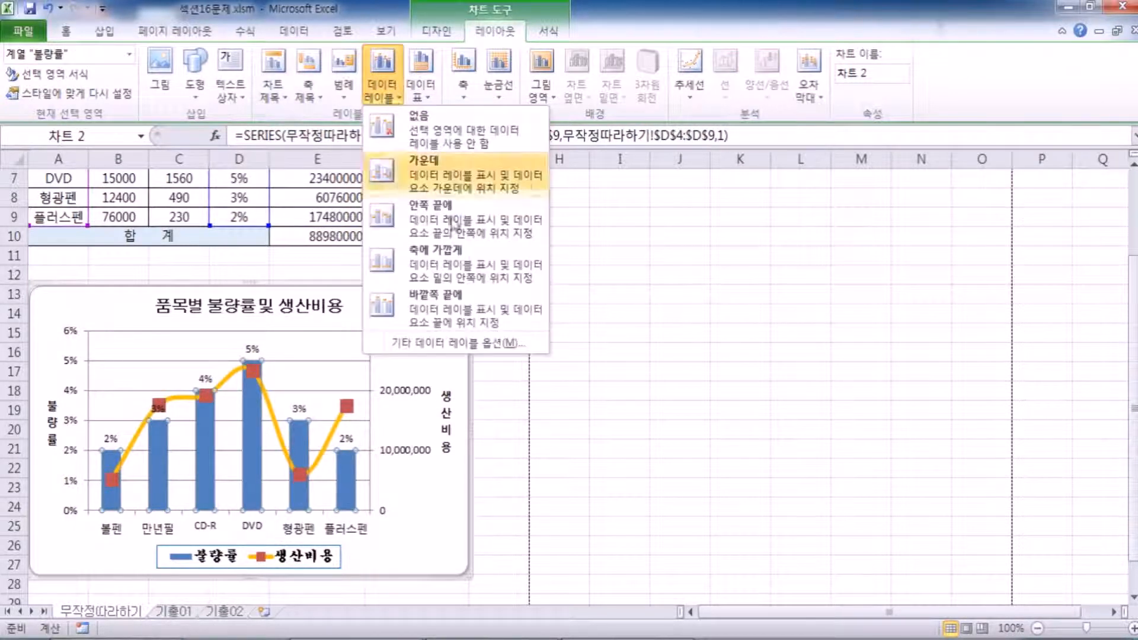
left_click(456, 304)
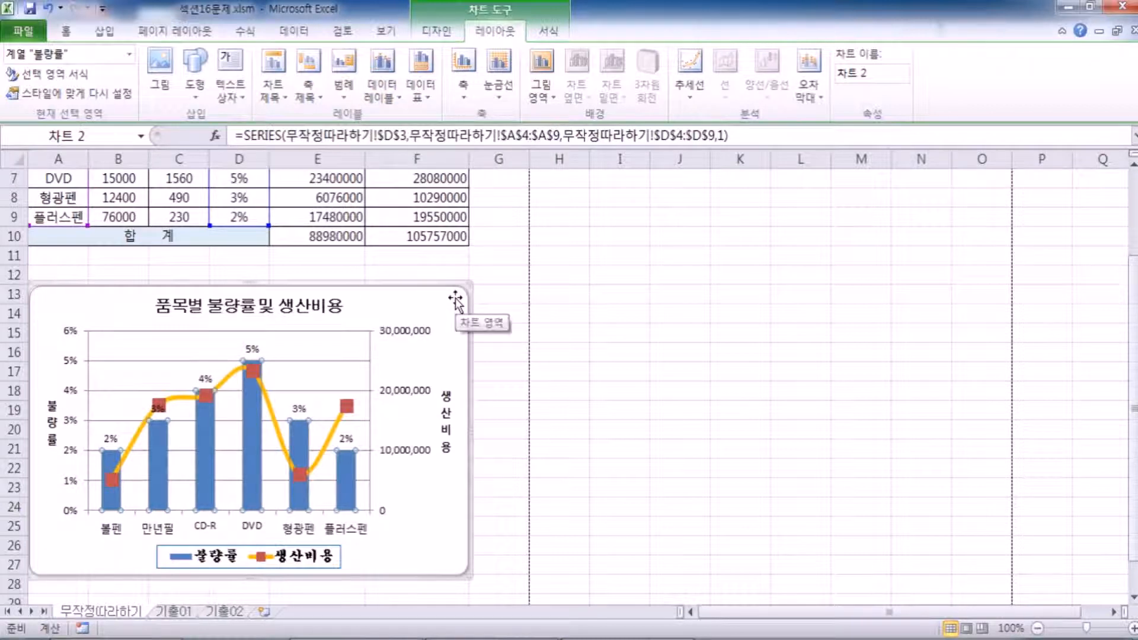
Return to the 기출01 sheet, compare selecting the whole 기말 series with selecting only the fourth student's column, and clear the selection.
left_click(183, 611)
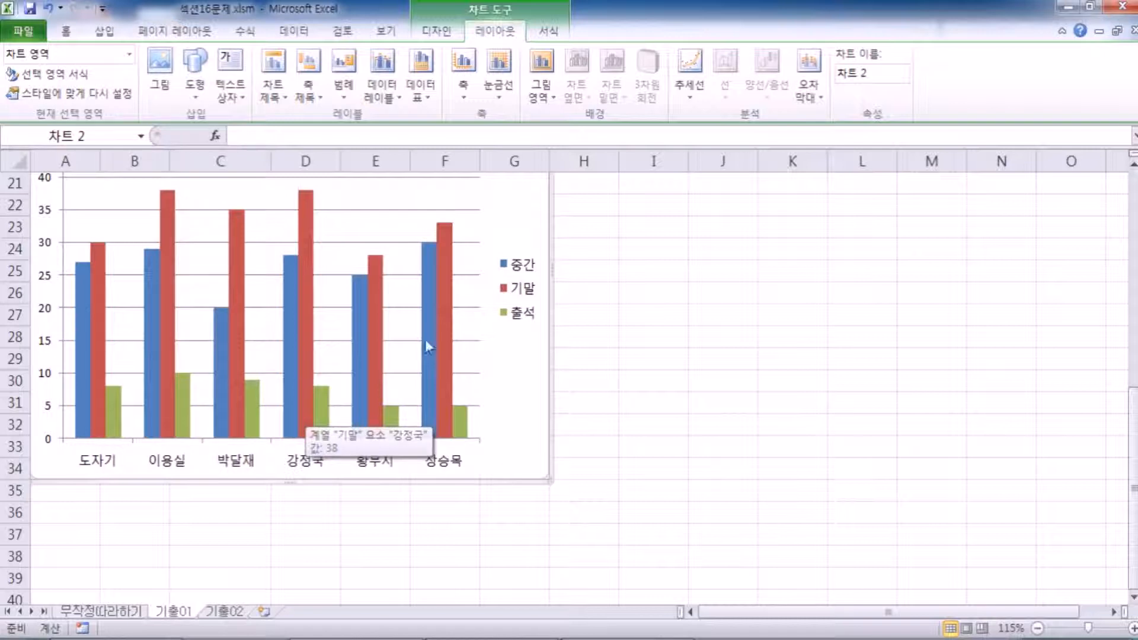
left_click(451, 343)
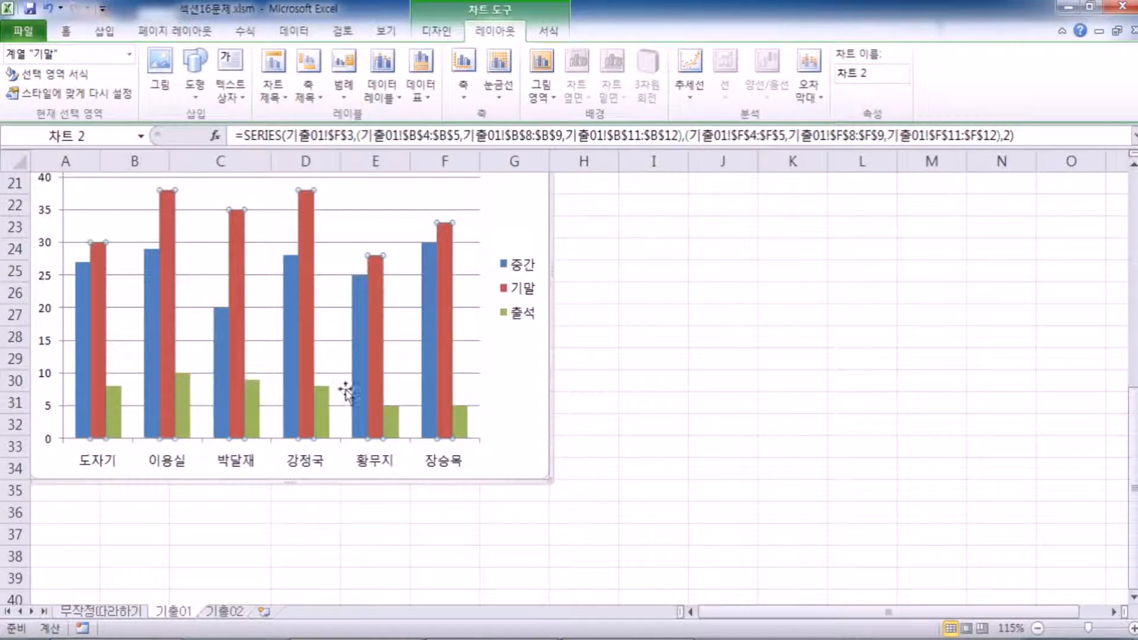
left_click(307, 389)
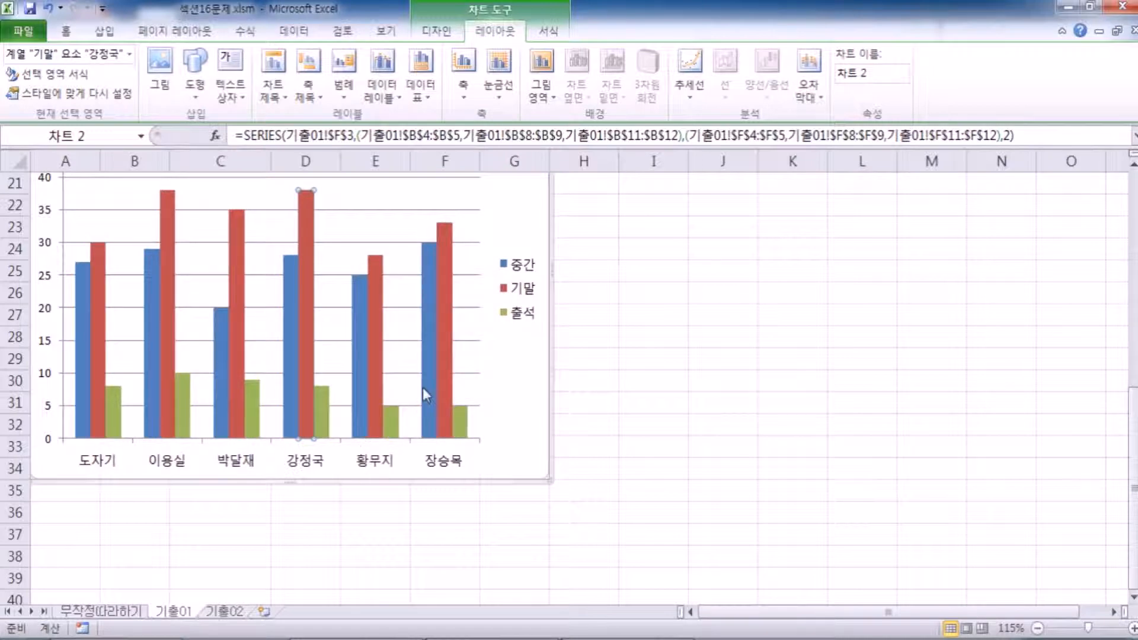
left_click(475, 381)
left_click(308, 379)
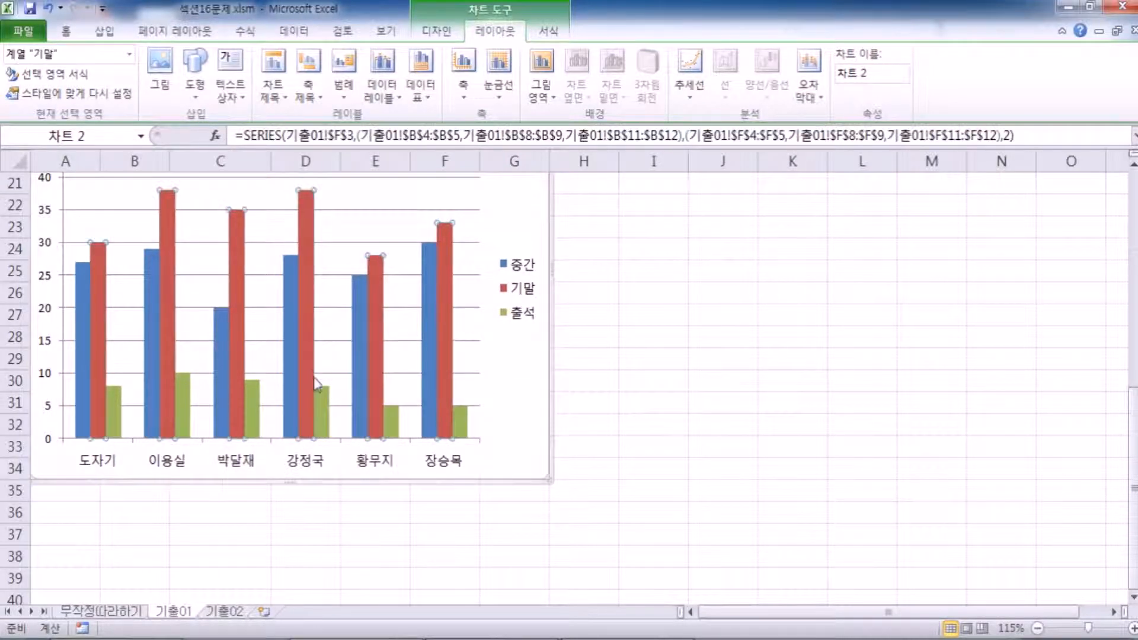
left_click(310, 378)
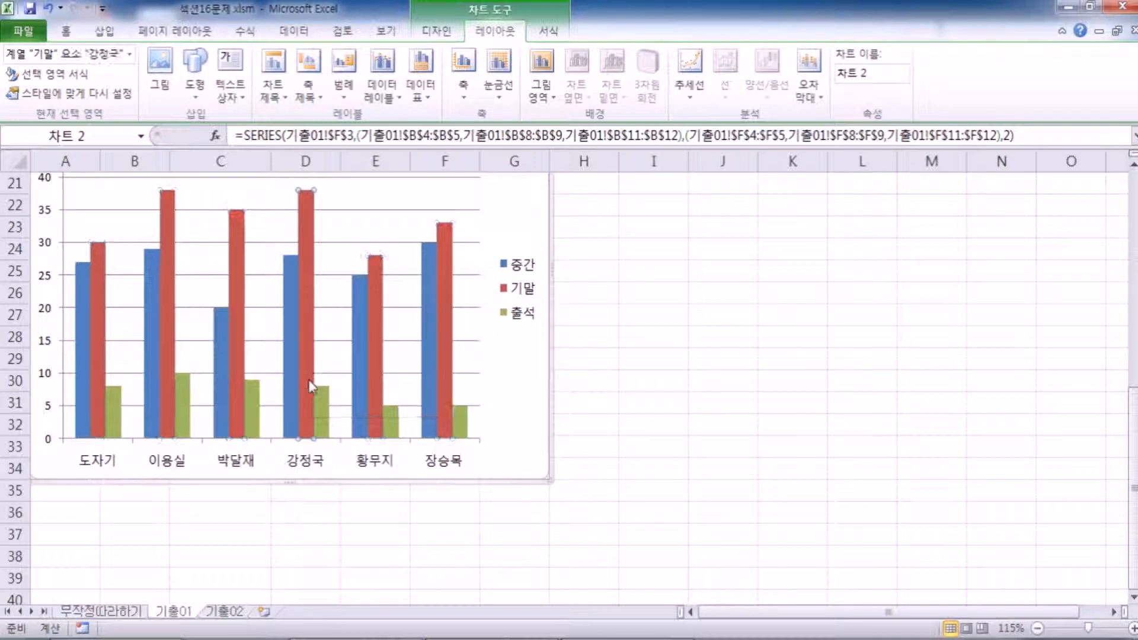
left_click(341, 240)
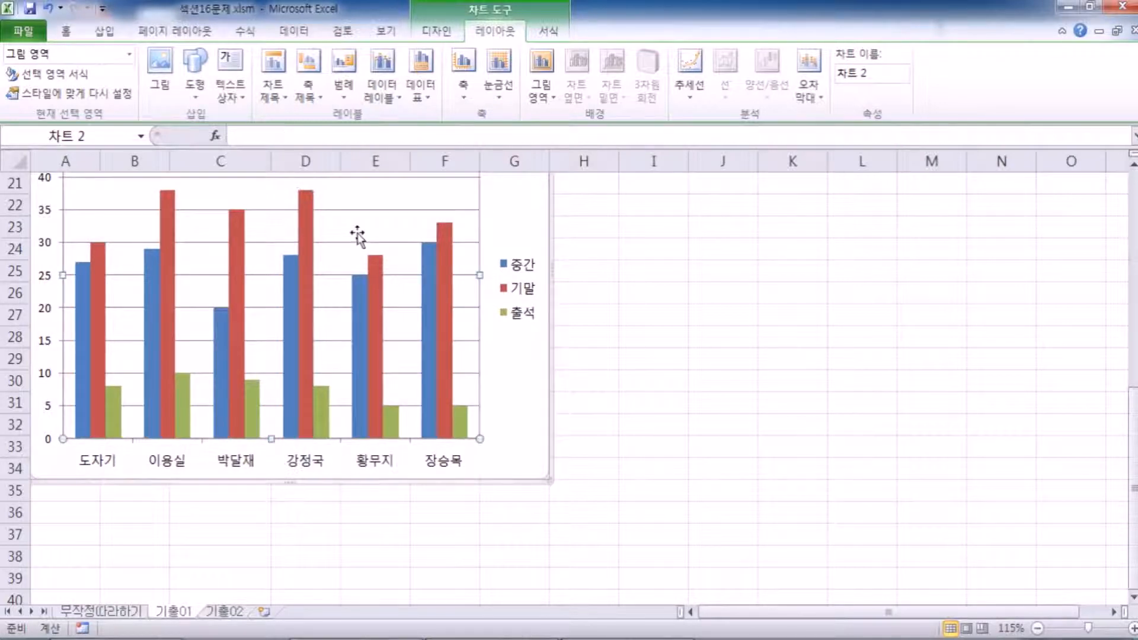
left_click(308, 246)
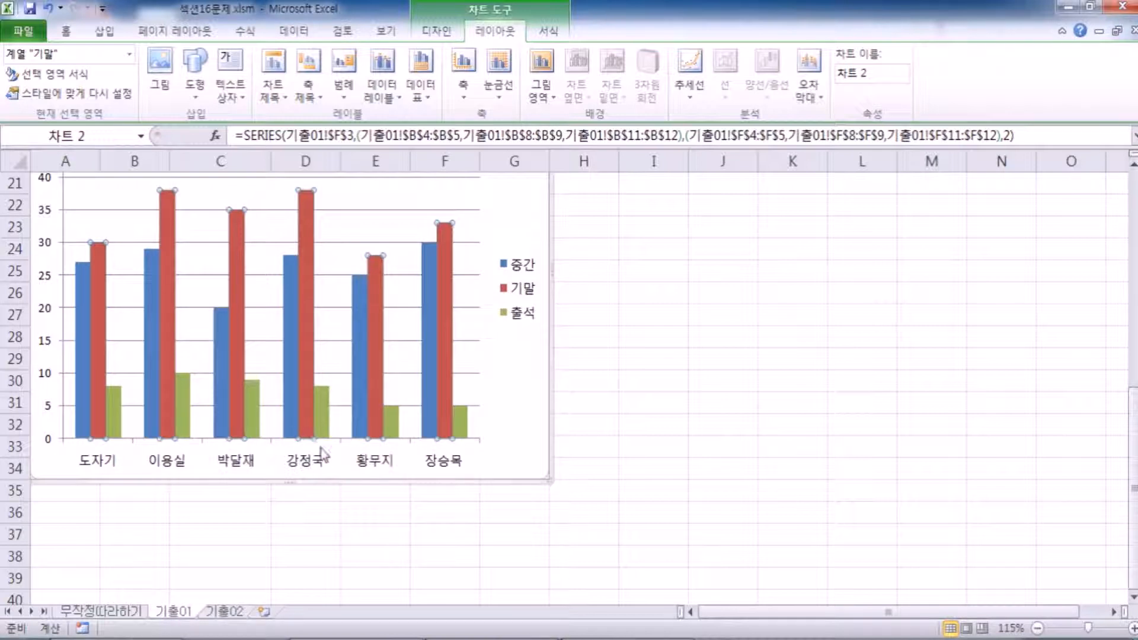
left_click(304, 397)
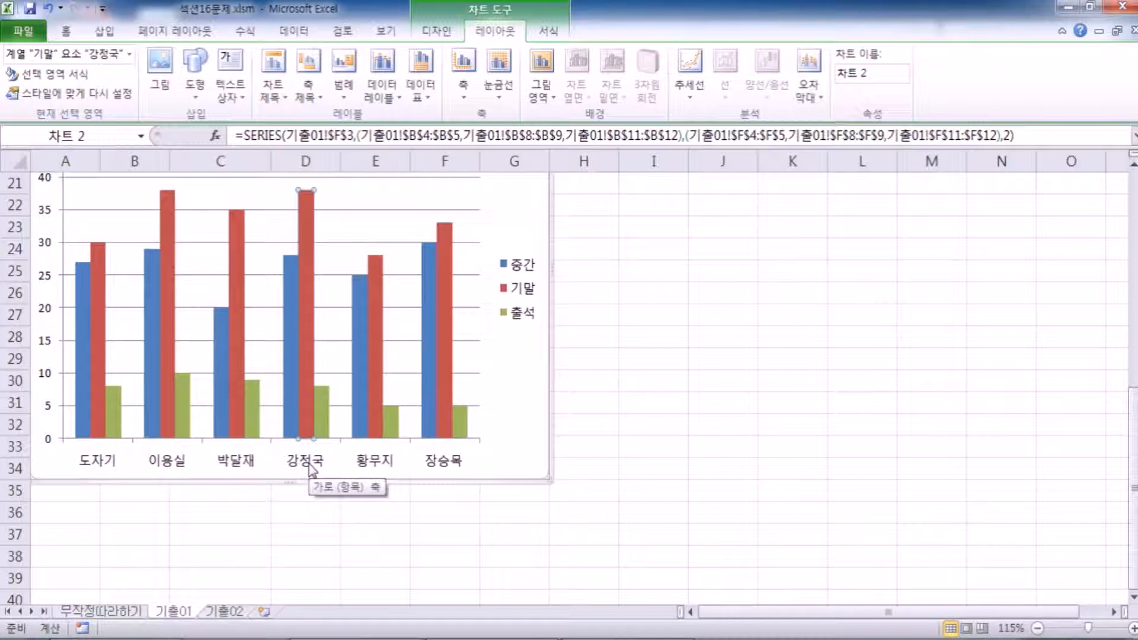
left_click(505, 378)
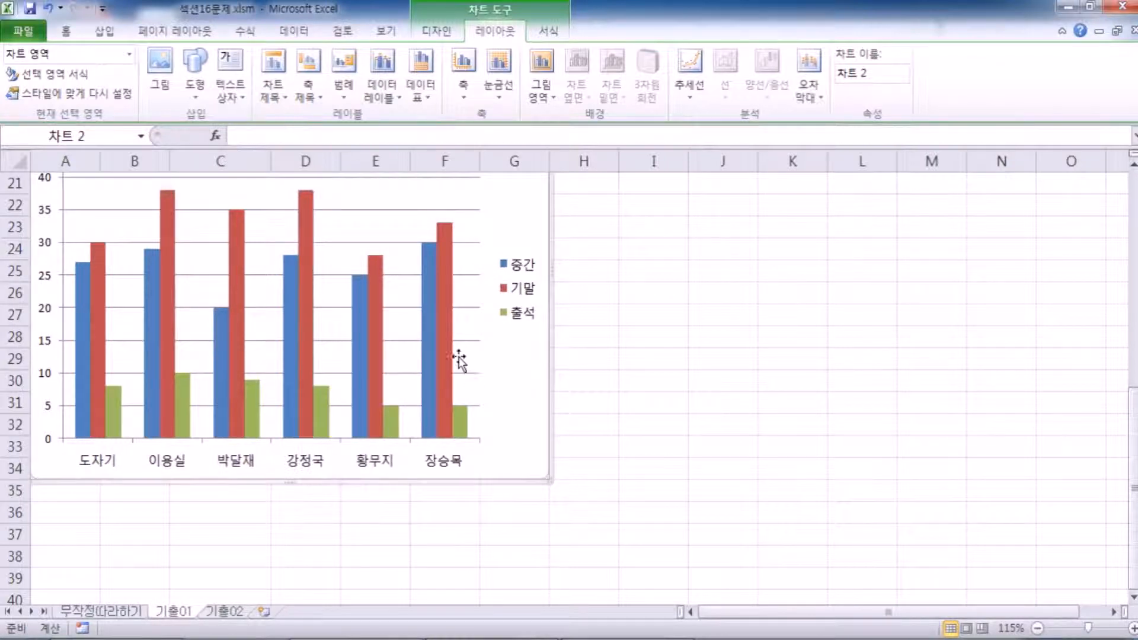
Select the 중간 series and narrow the selection to the fifth student's column only.
left_click(431, 349)
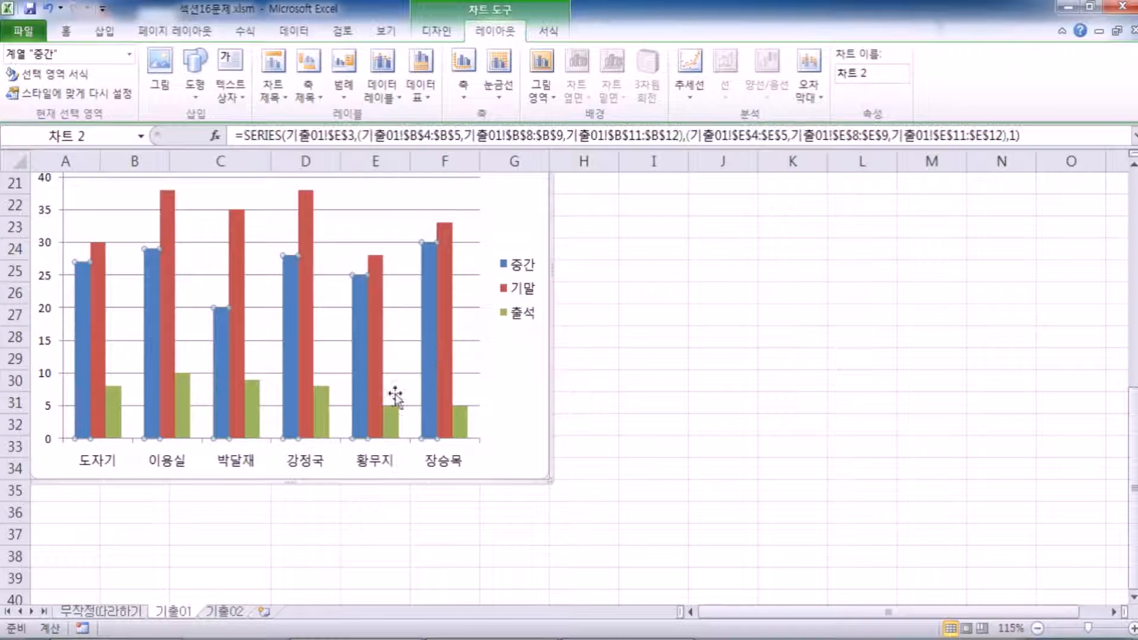
left_click(358, 391)
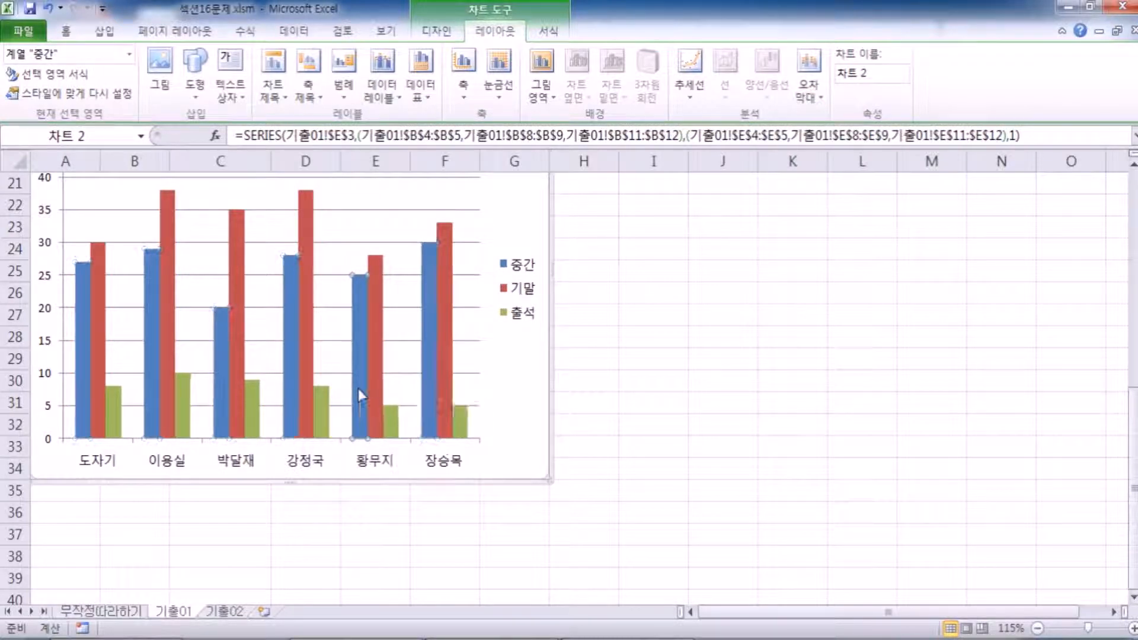
mouse_move(364, 333)
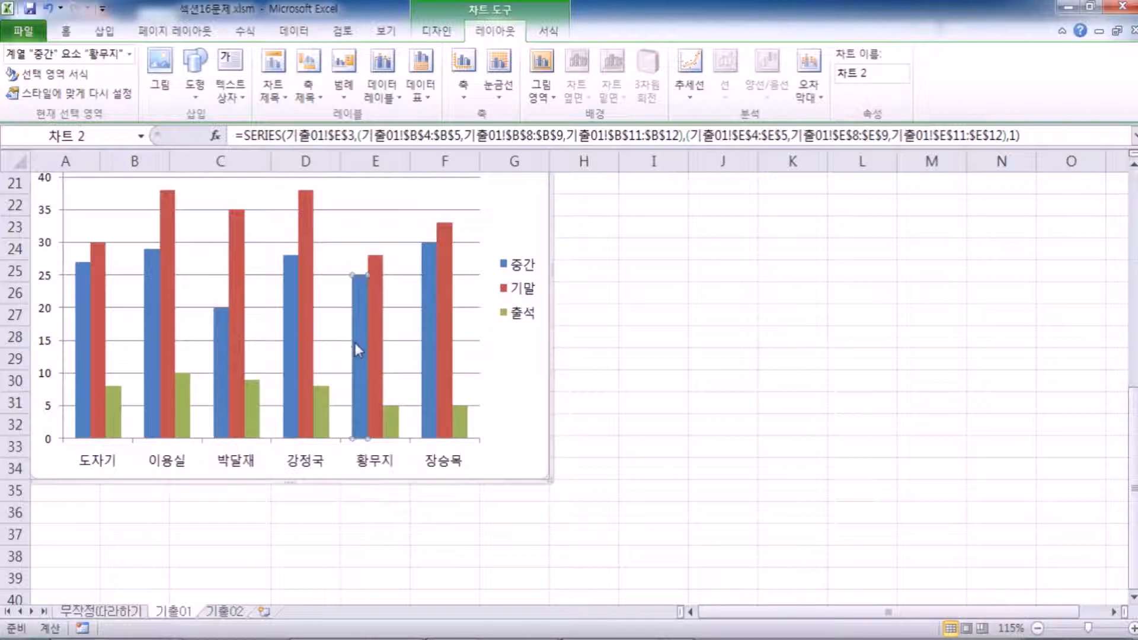
Add a data label at the inside end (안쪽 끝에) of only the fourth student's 기말 column.
left_click(377, 359)
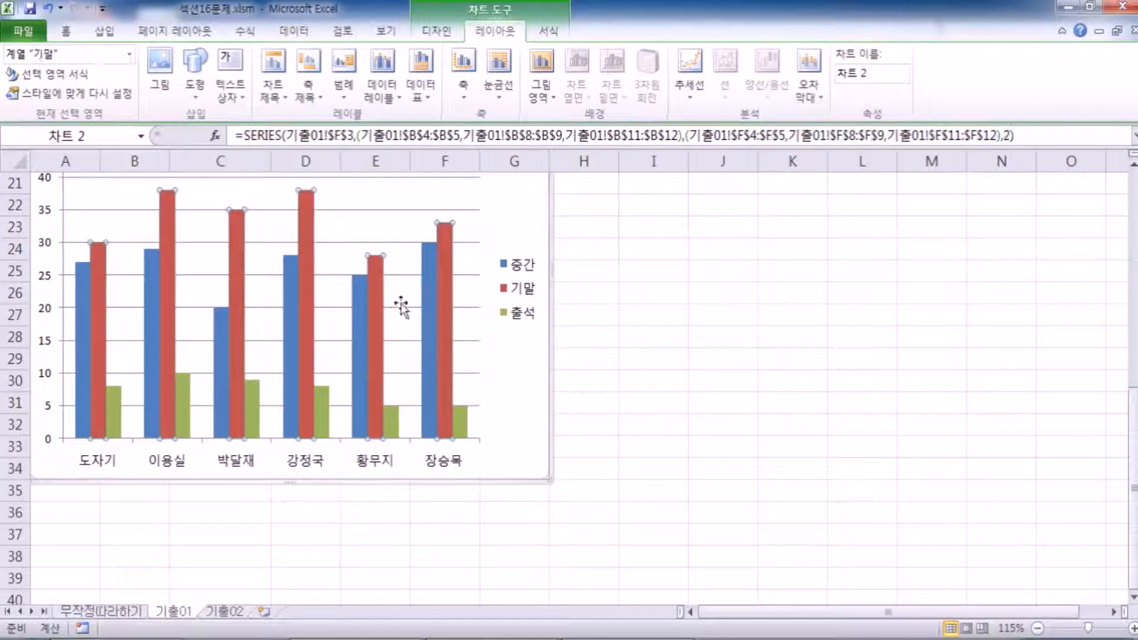
left_click(305, 215)
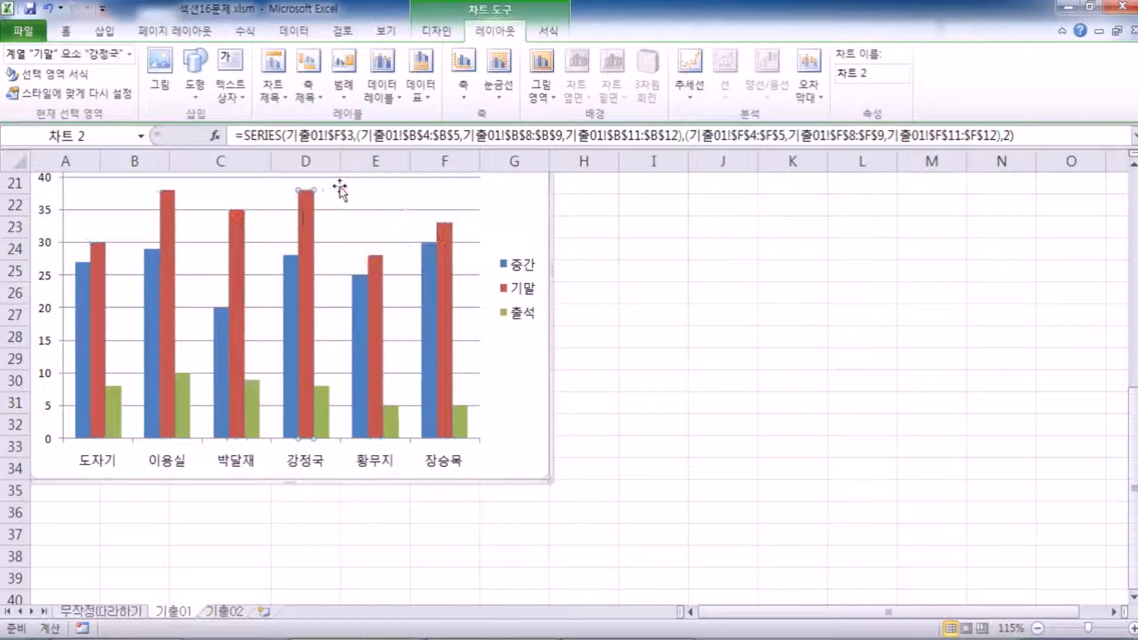
mouse_move(315, 309)
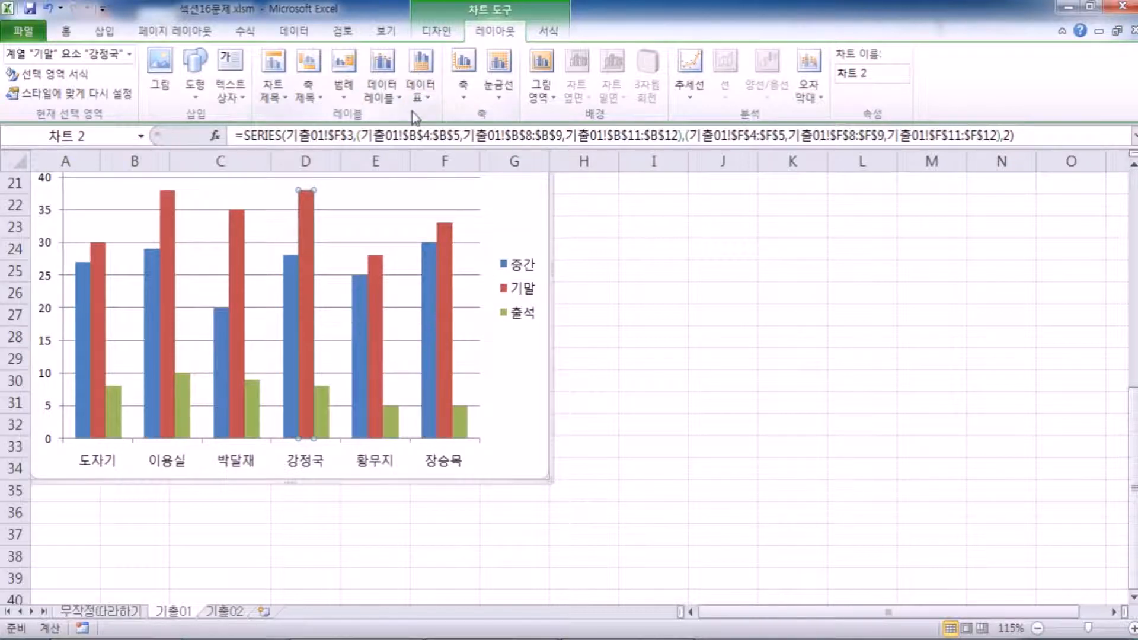
left_click(382, 98)
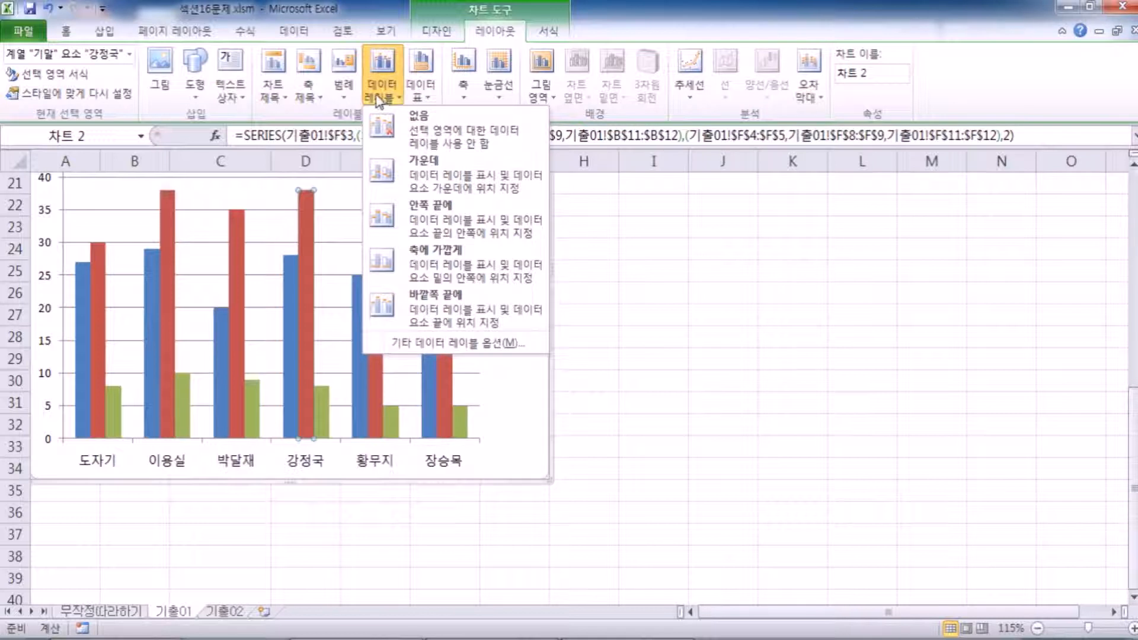
left_click(421, 224)
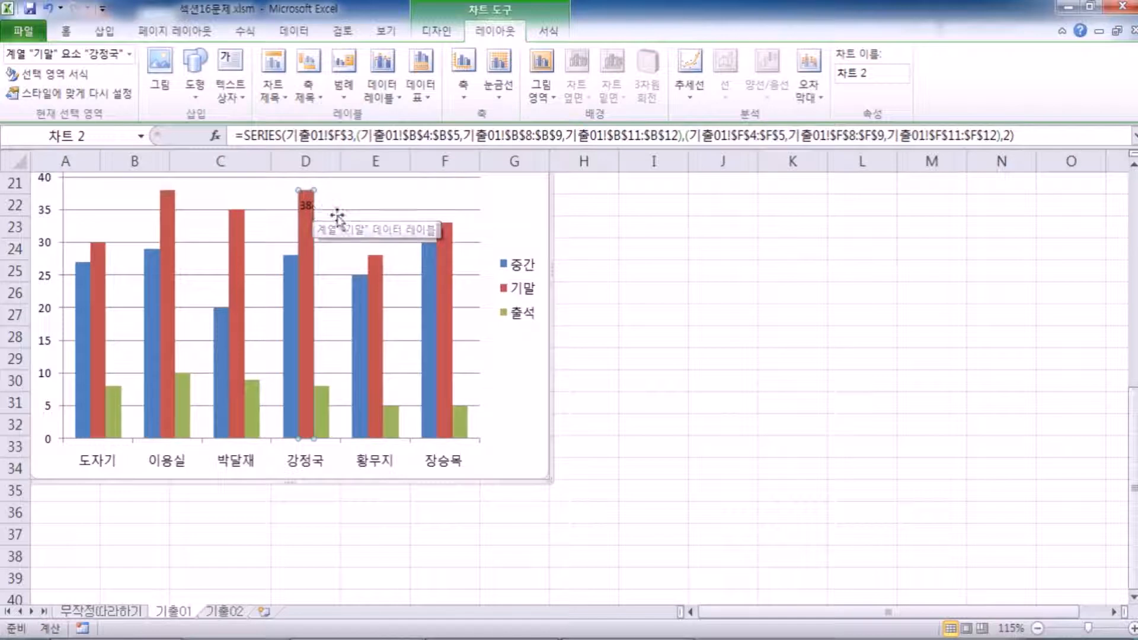
Check the label options of the fourth student's 기말 data label in its format settings, and clear the selection.
left_click(307, 207)
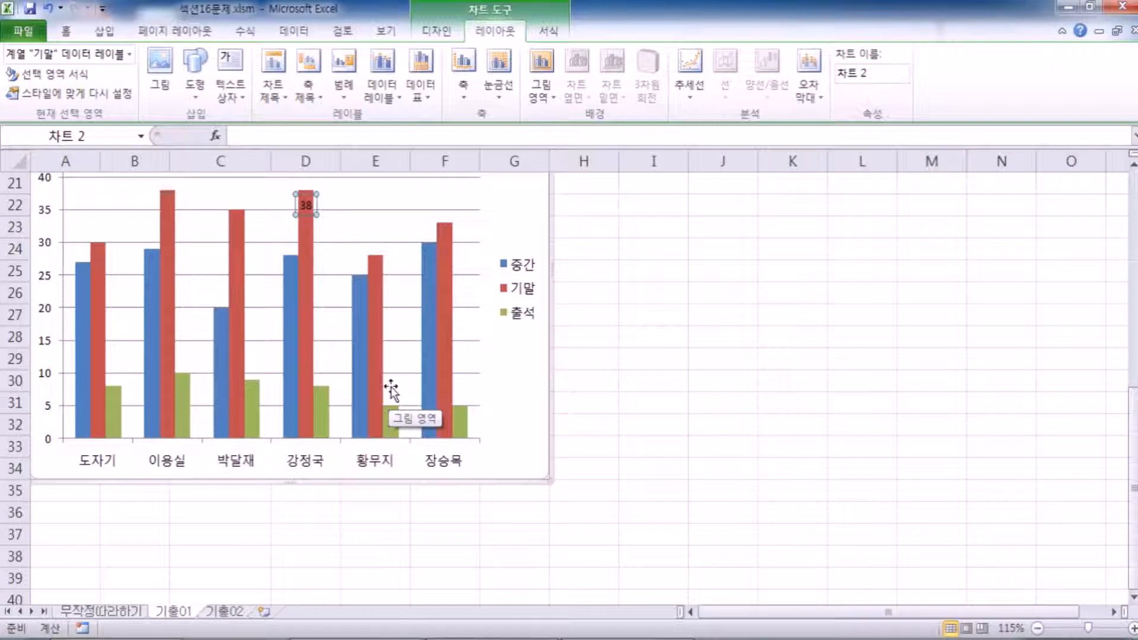
left_click(308, 218)
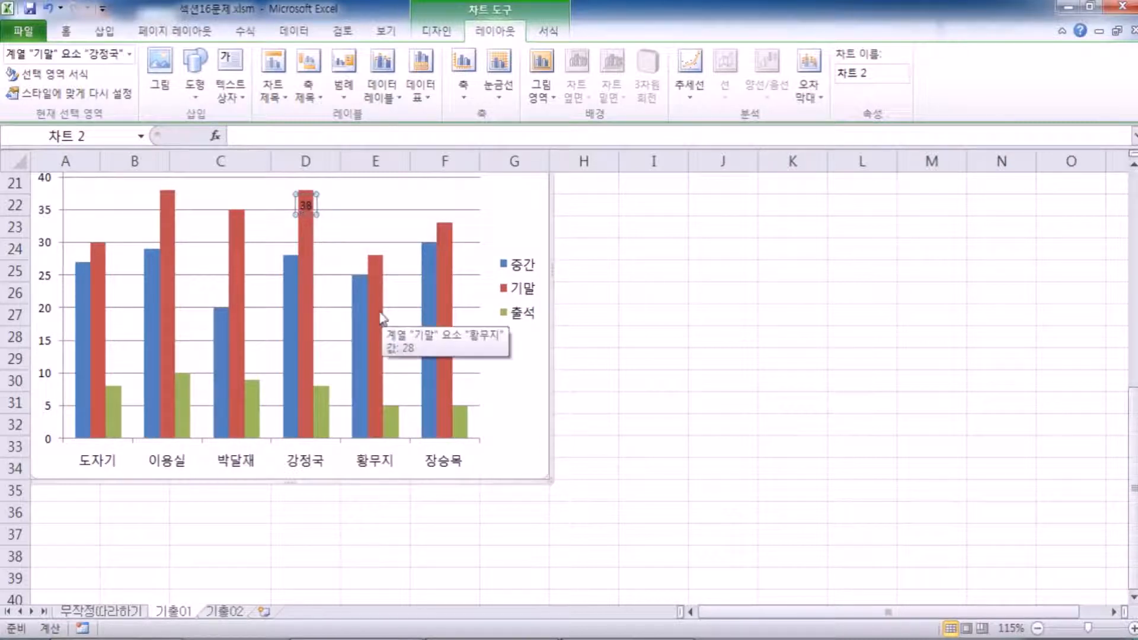
key("ctrl+1")
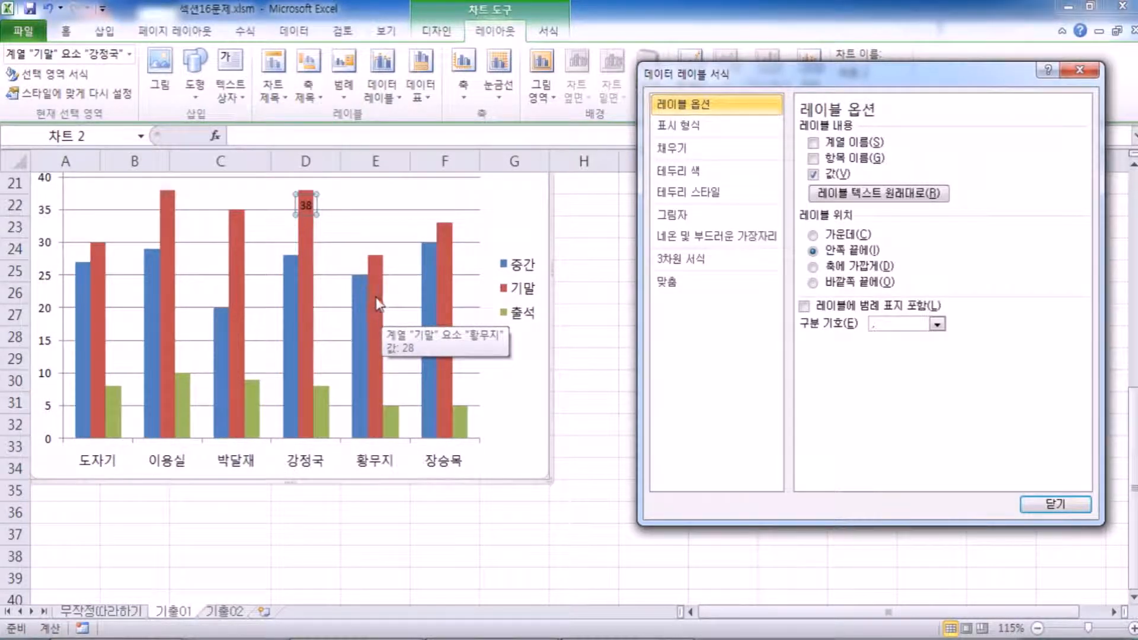
key("Escape")
left_click(477, 225)
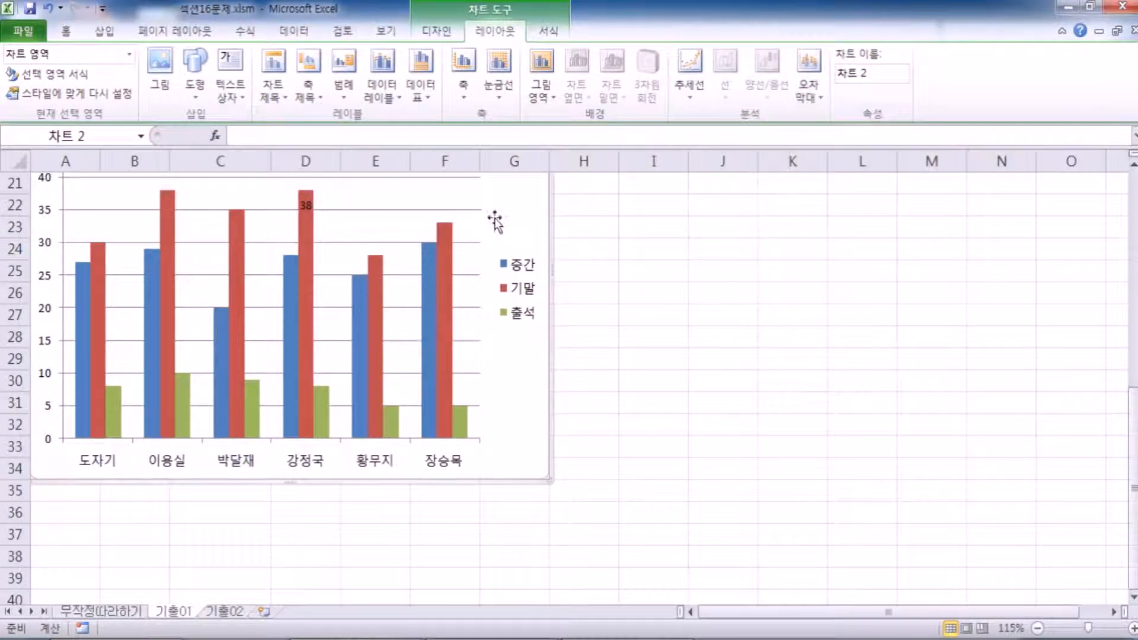
Select only the fourth student's 기말 column again and review its available data label positions.
left_click(311, 363)
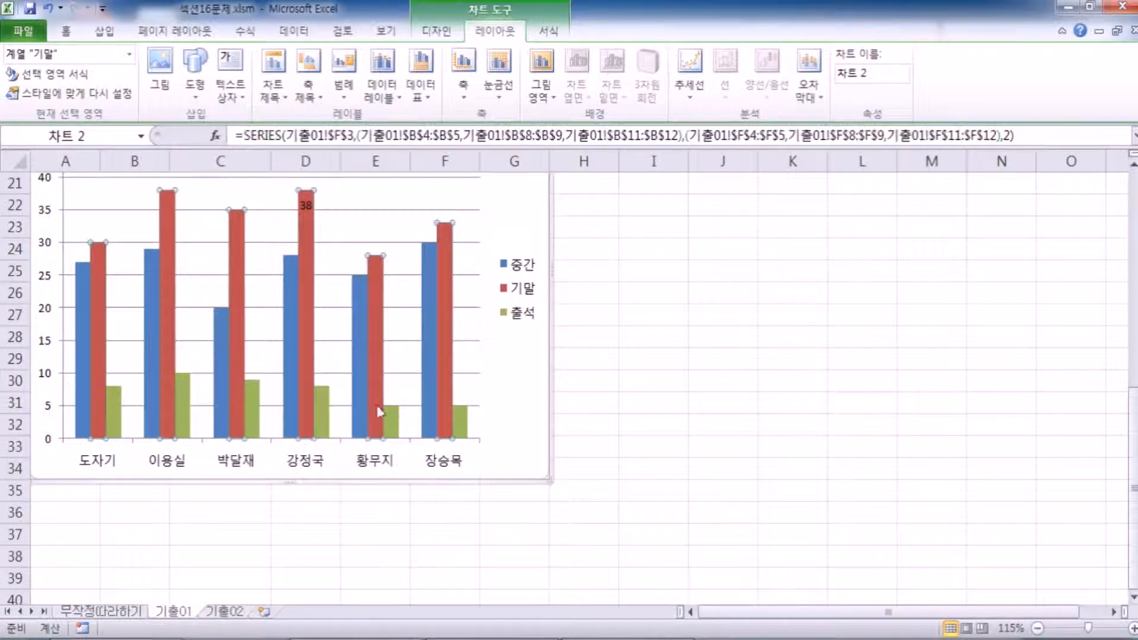
left_click(304, 400)
left_click(380, 109)
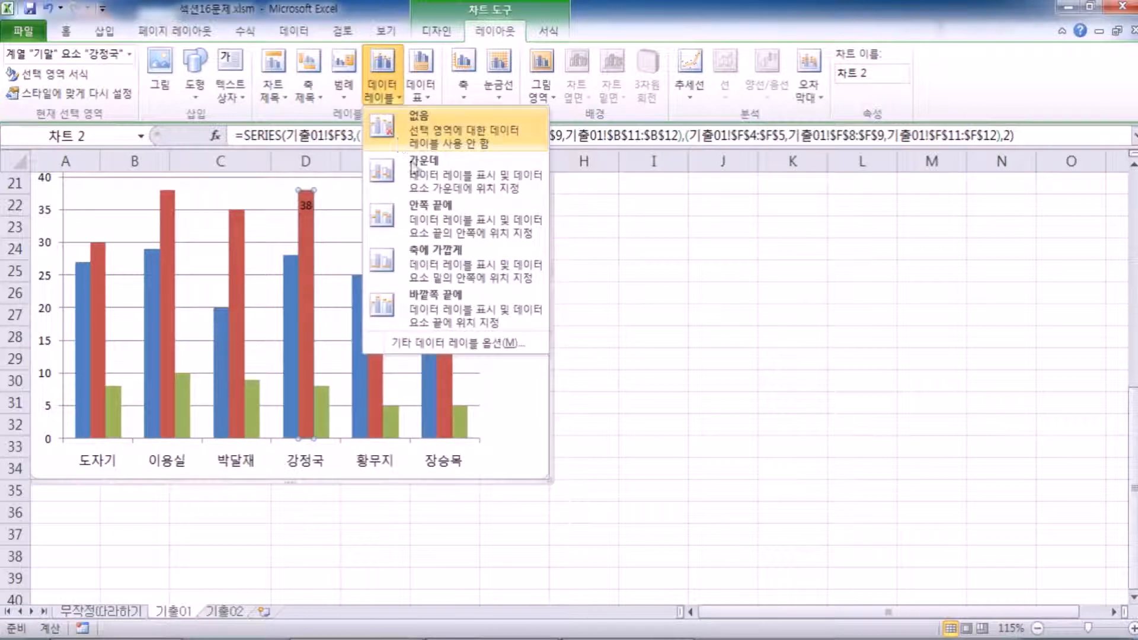
left_click(329, 226)
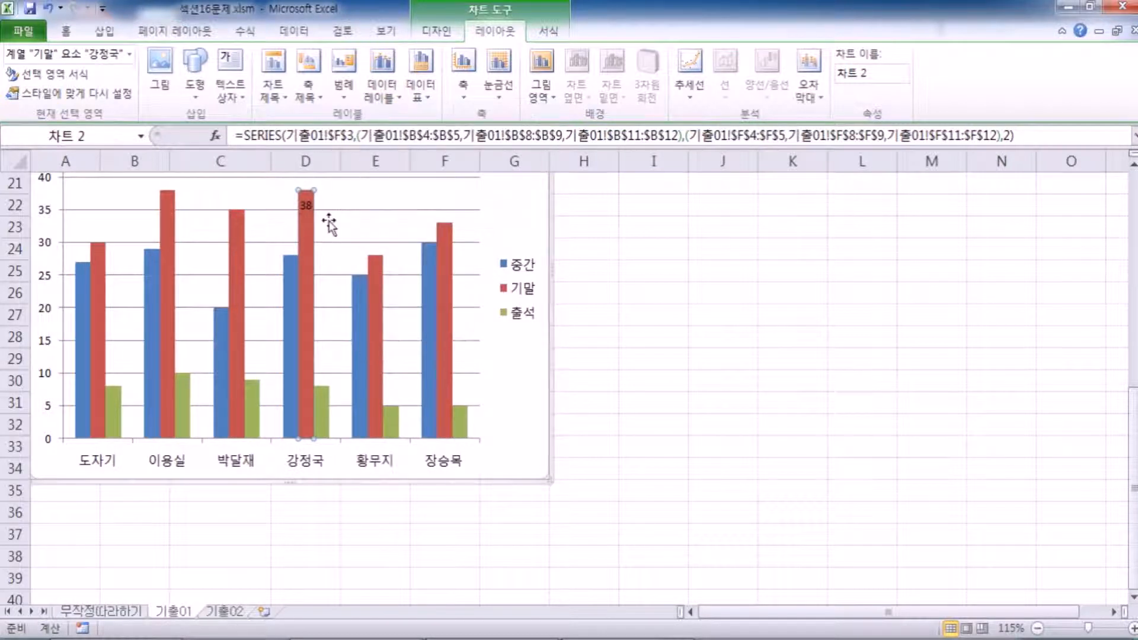
Open the format settings for the fourth student's individual 기말 data label and turn off its value (값) display.
left_click(305, 205)
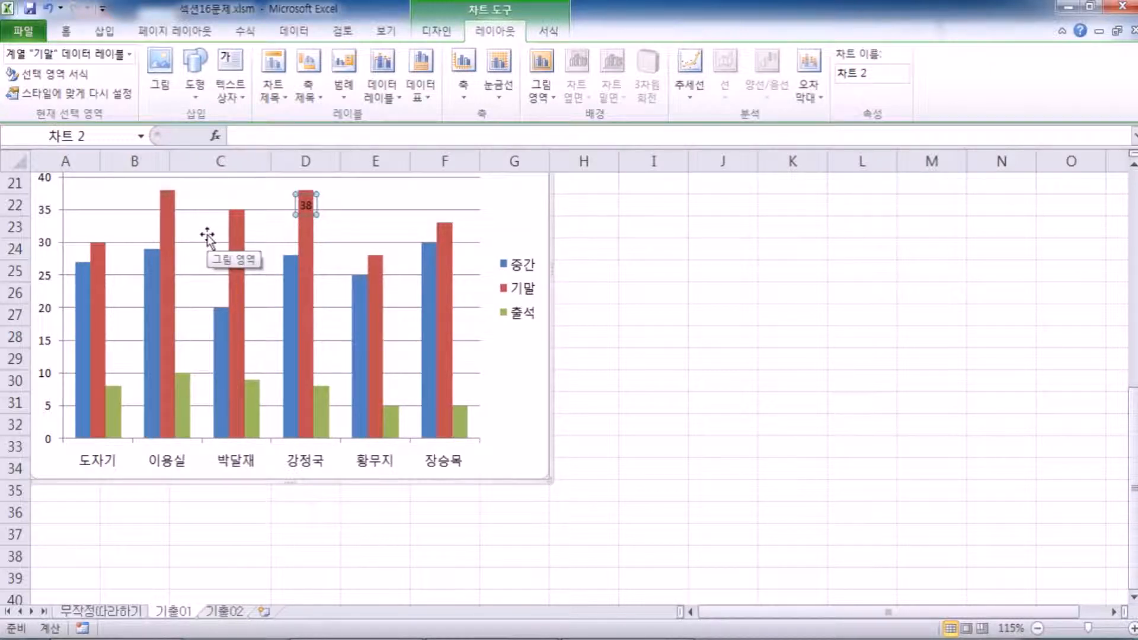
left_click(359, 204)
left_click(304, 204)
key("ctrl+1")
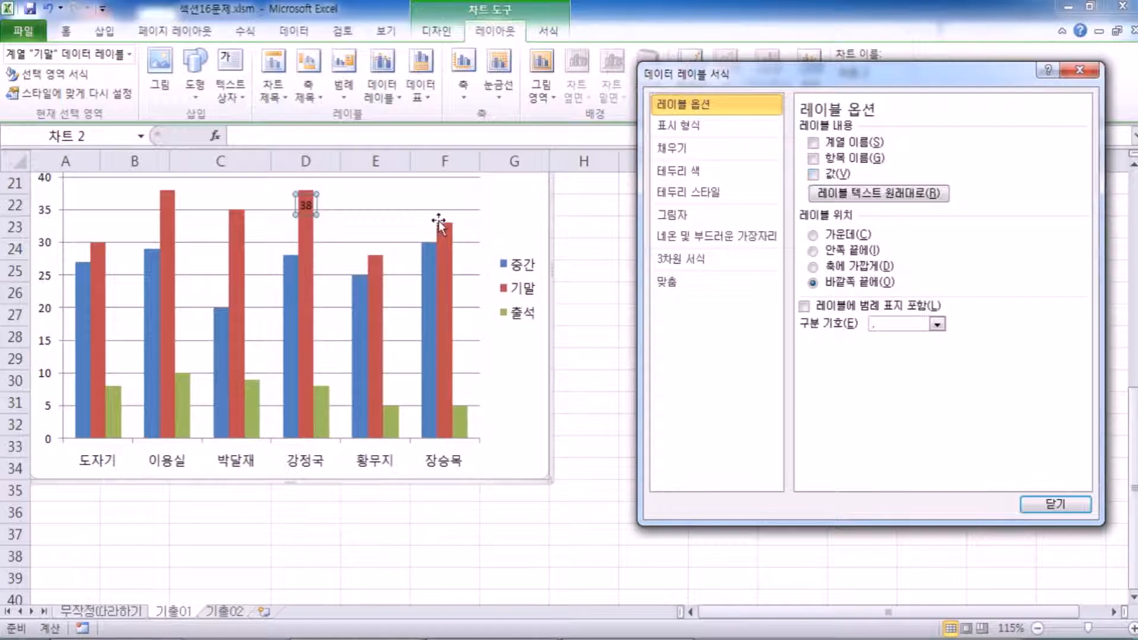
left_click(303, 210)
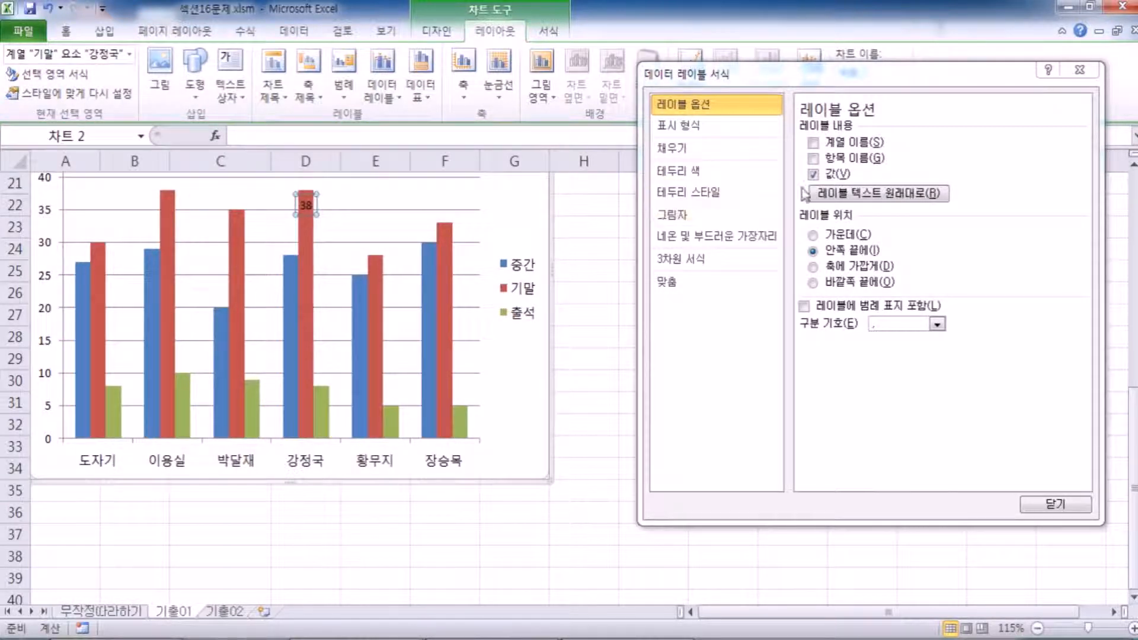
left_click(814, 174)
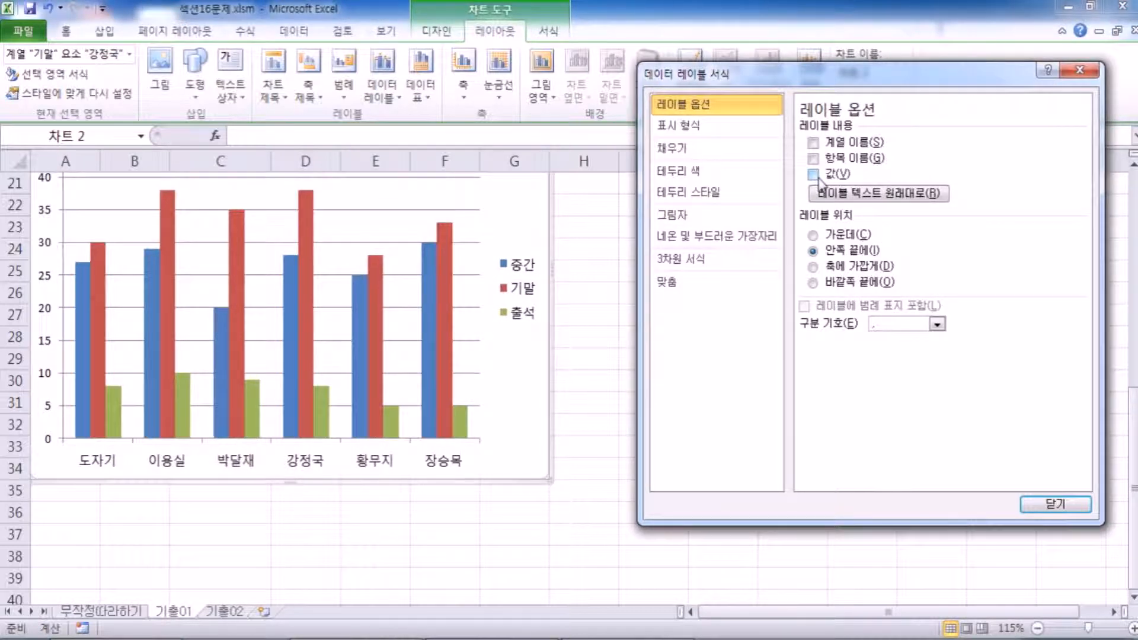
Turn on the category name (항목 이름) in the fourth student's 기말 data label.
left_click(814, 159)
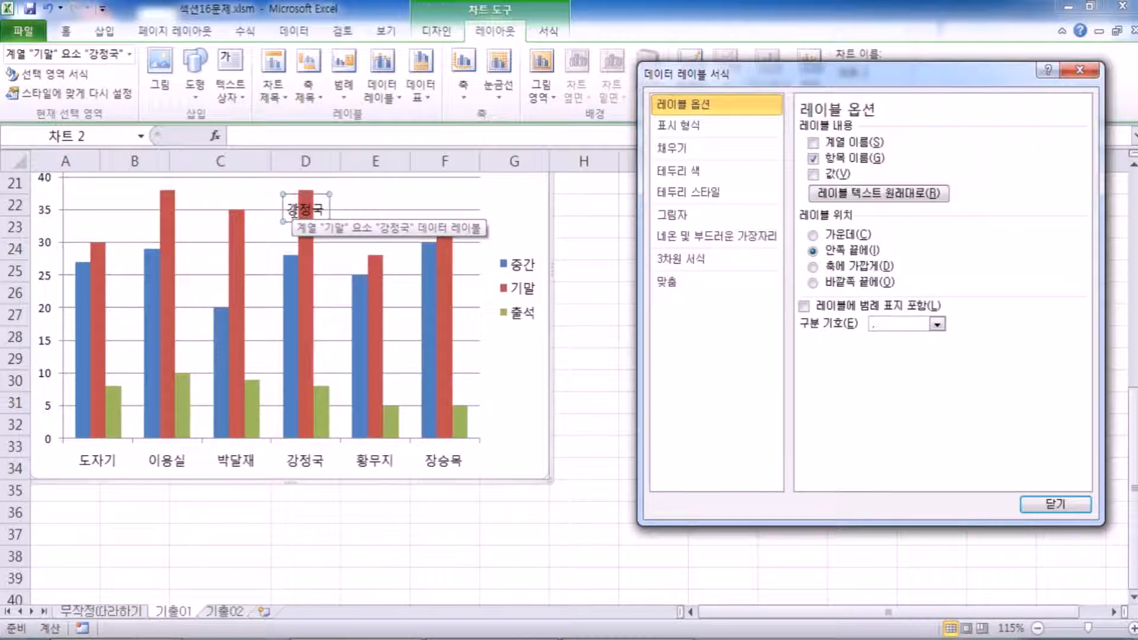
left_click_drag(673, 76, 694, 64)
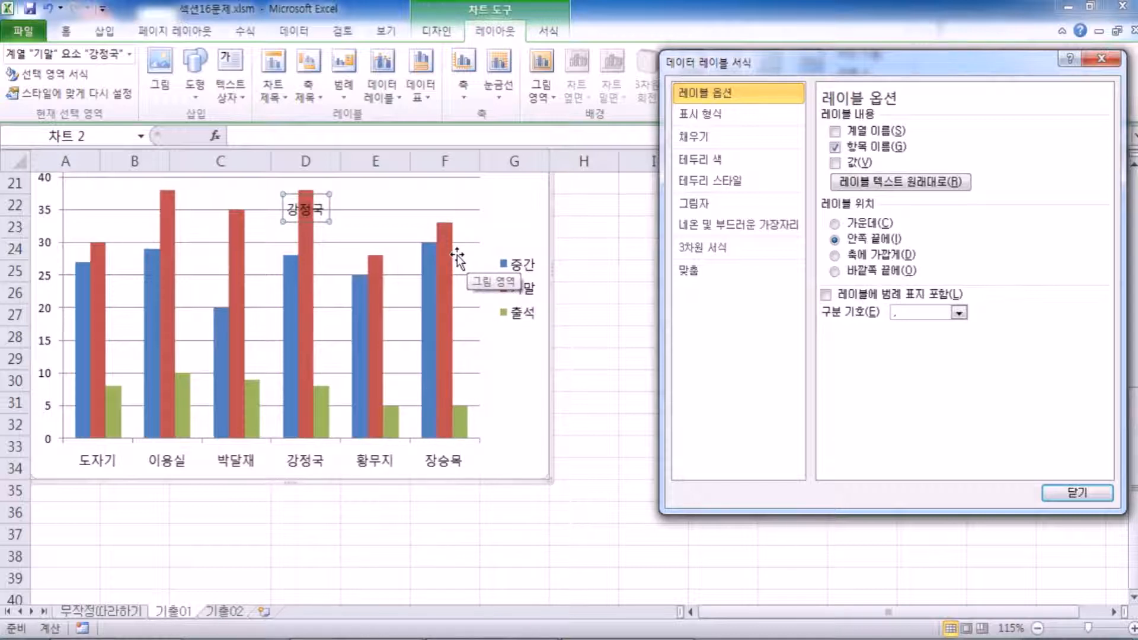
Select the whole 기말 series and set its series overlap (계열 겹치기) to 50%.
left_click(448, 332)
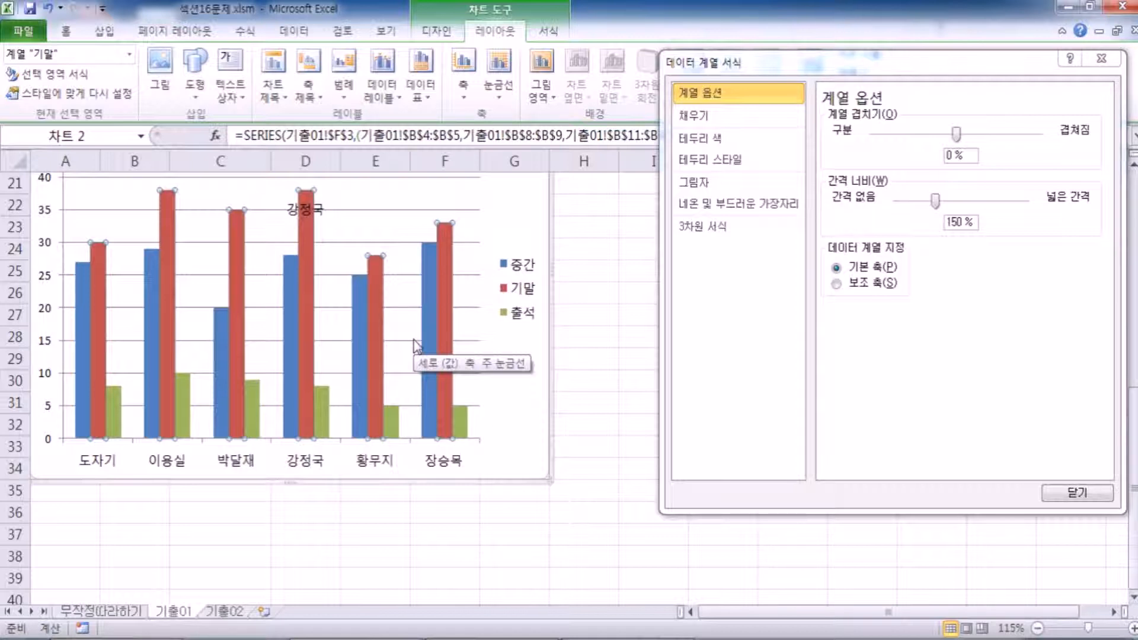
left_click(506, 225)
left_click(442, 276)
left_click(544, 388)
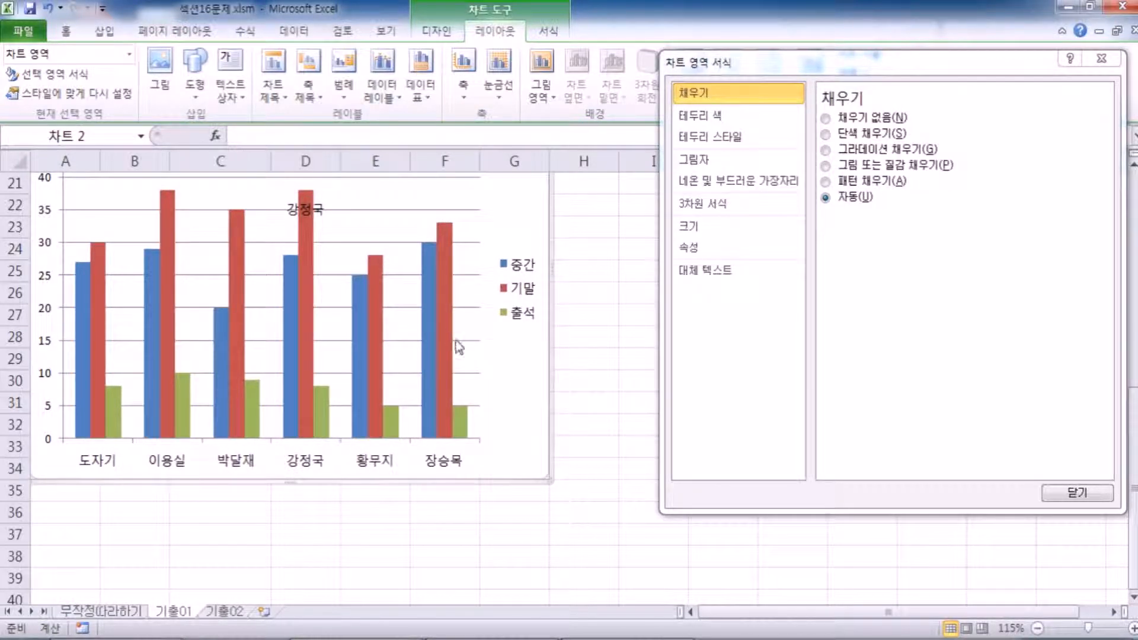
left_click(449, 350)
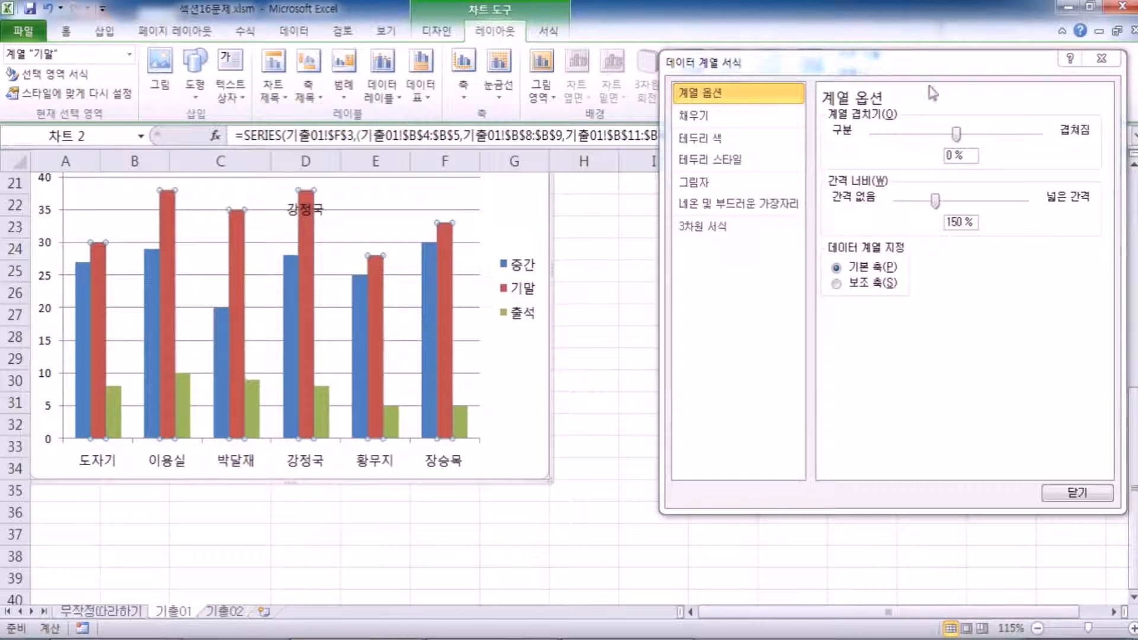
left_click_drag(889, 66, 565, 72)
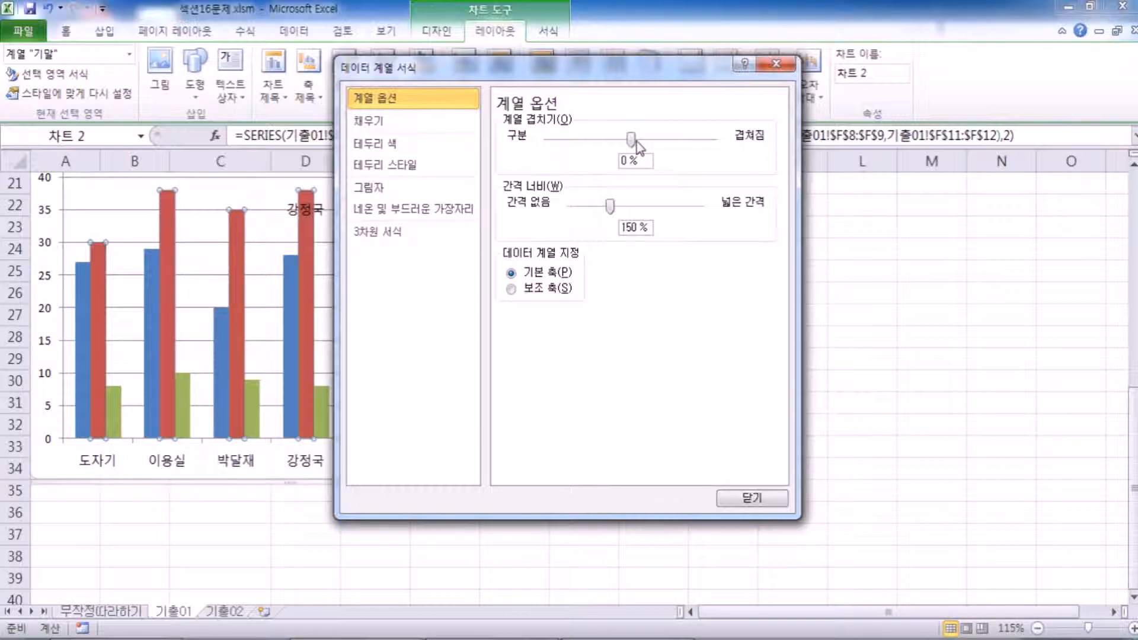
left_click_drag(634, 143, 686, 146)
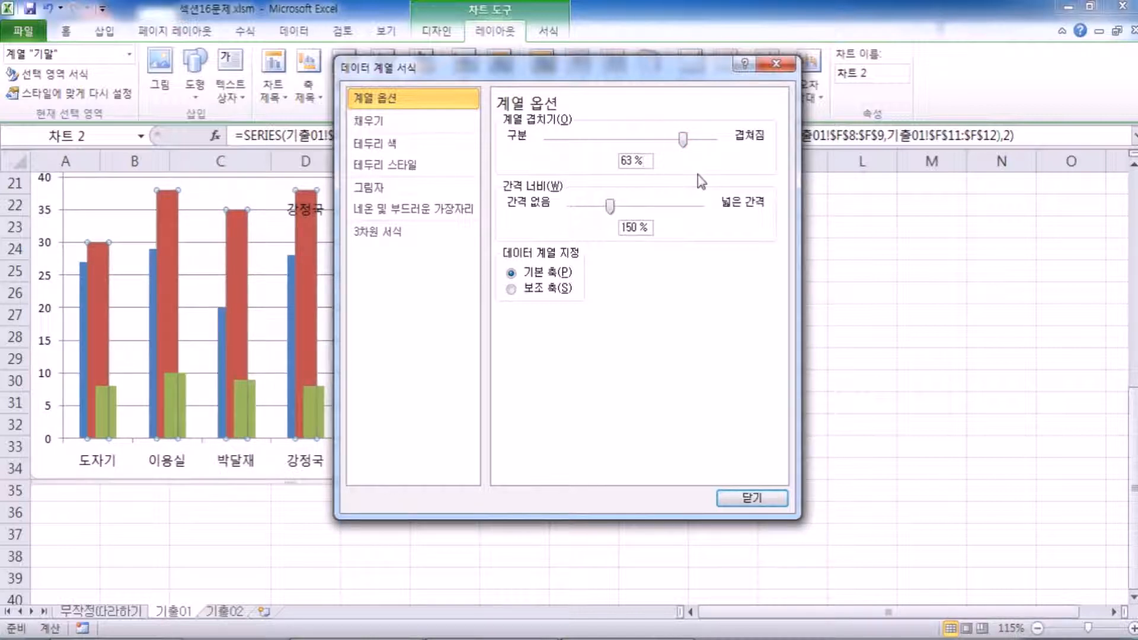
key("BackSpace")
key("BackSpace")
left_click_drag(562, 86, 737, 71)
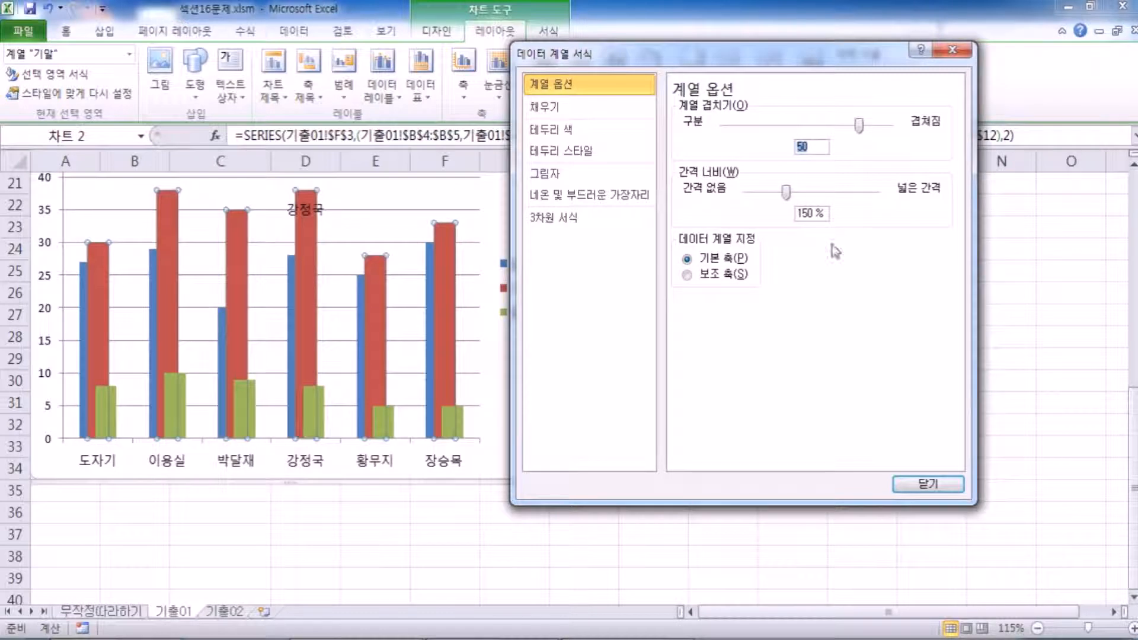
Set the 기말 series' gap width (간격 너비) to 100%, close its format settings, and deselect the series.
left_click_drag(786, 191, 773, 195)
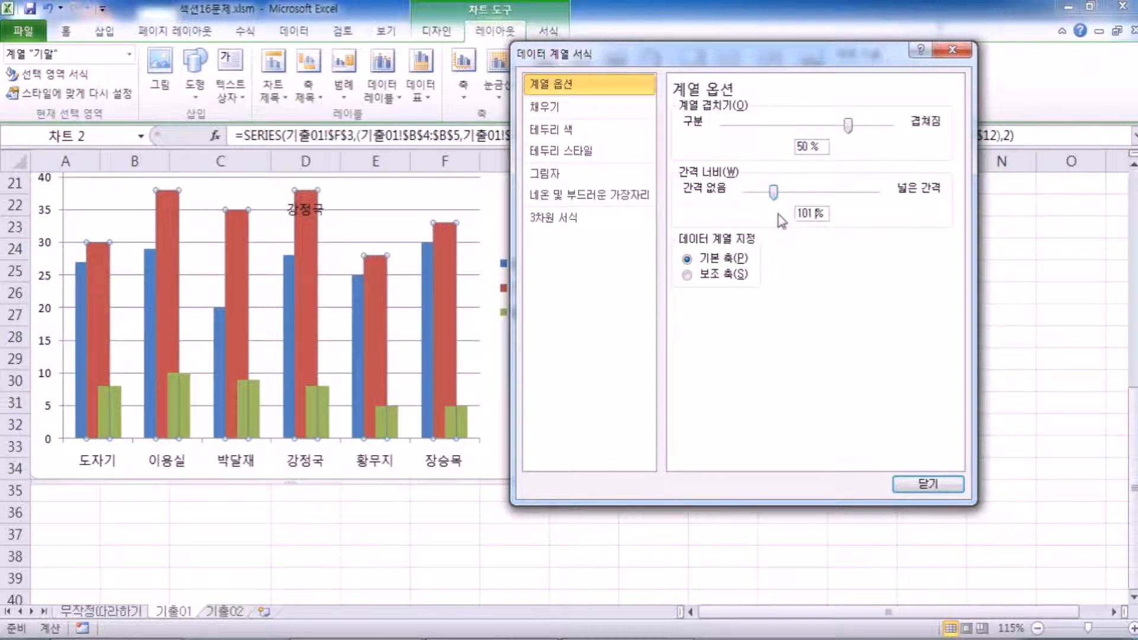
key("BackSpace")
key("BackSpace")
key("BackSpace")
type("100")
key("Return")
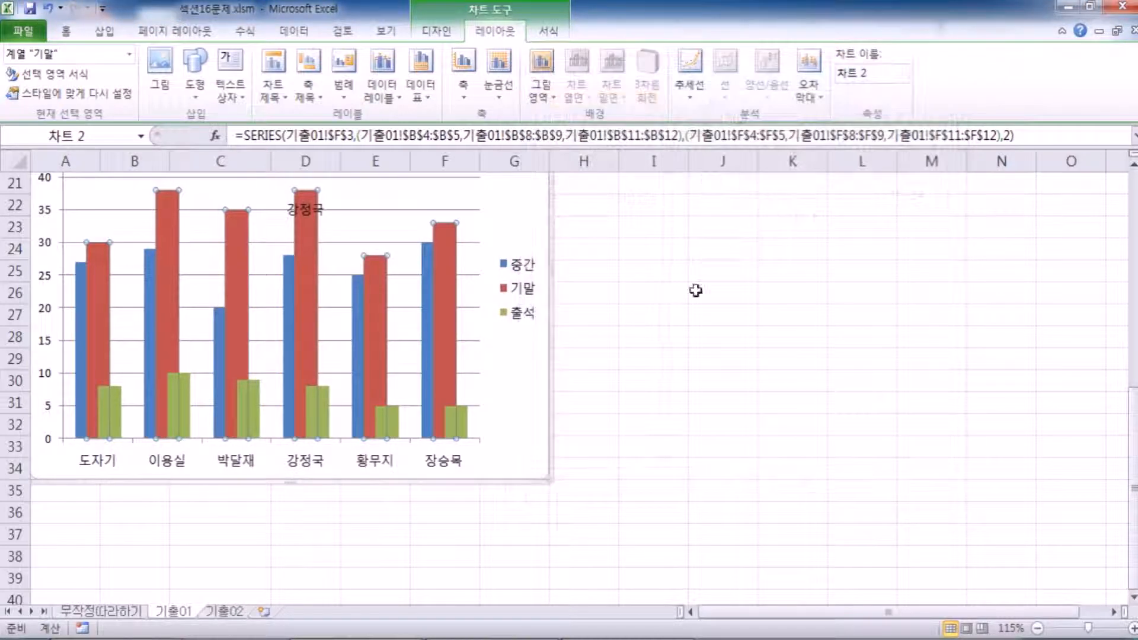
left_click(514, 428)
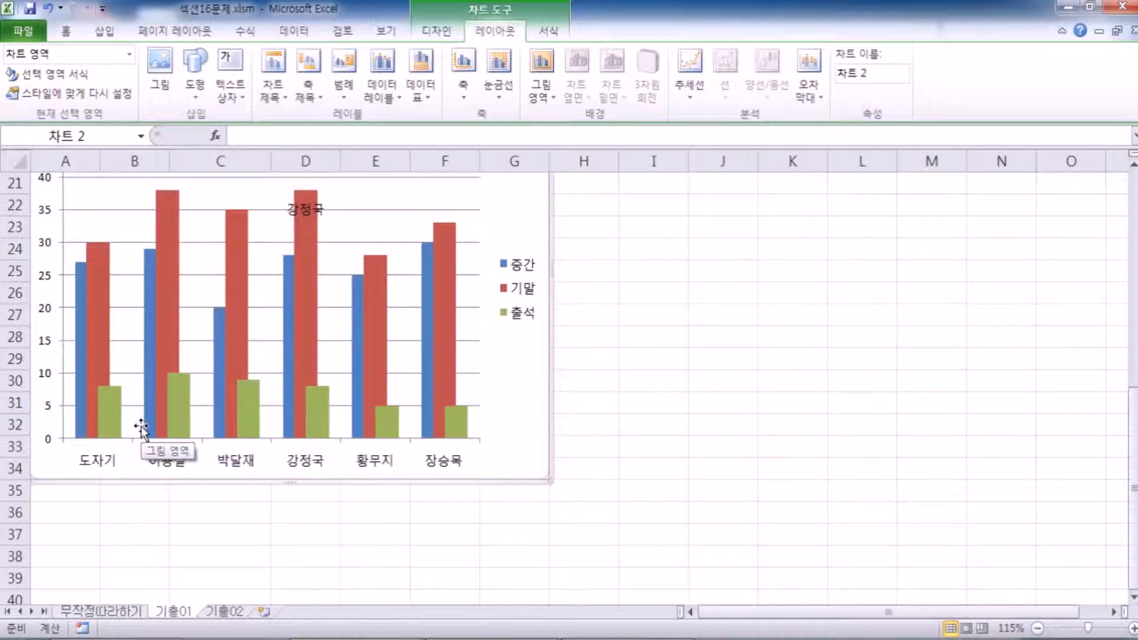
Open the 출석 series' format settings, try gap widths between 65% and 500%, and return the gap width to 100%.
scroll(141, 428, "down", 1)
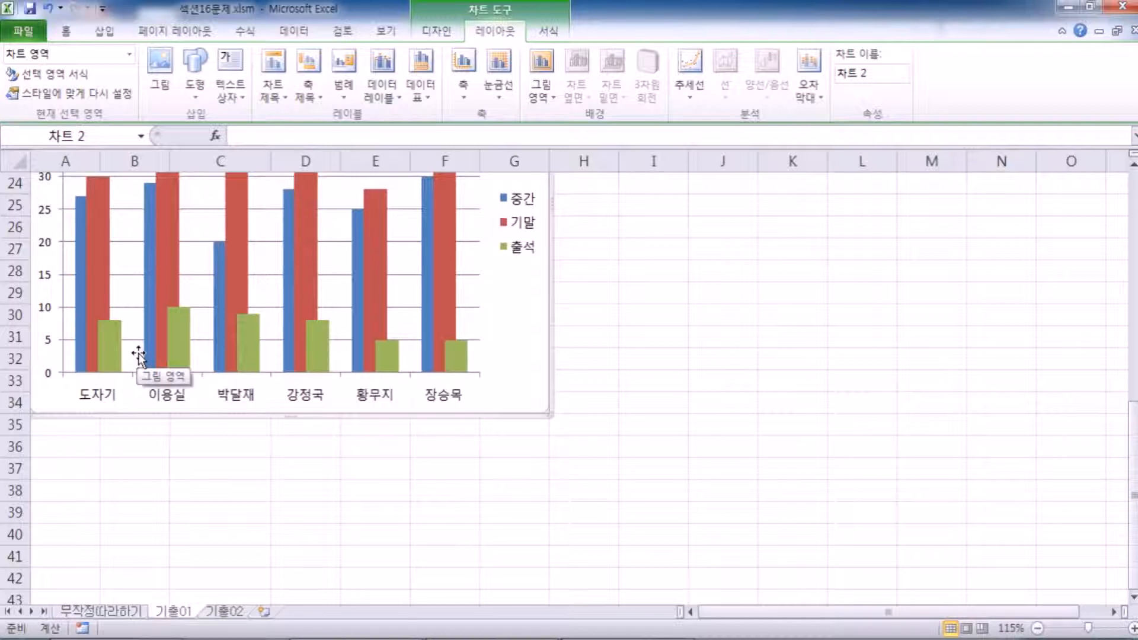
double_click(118, 359)
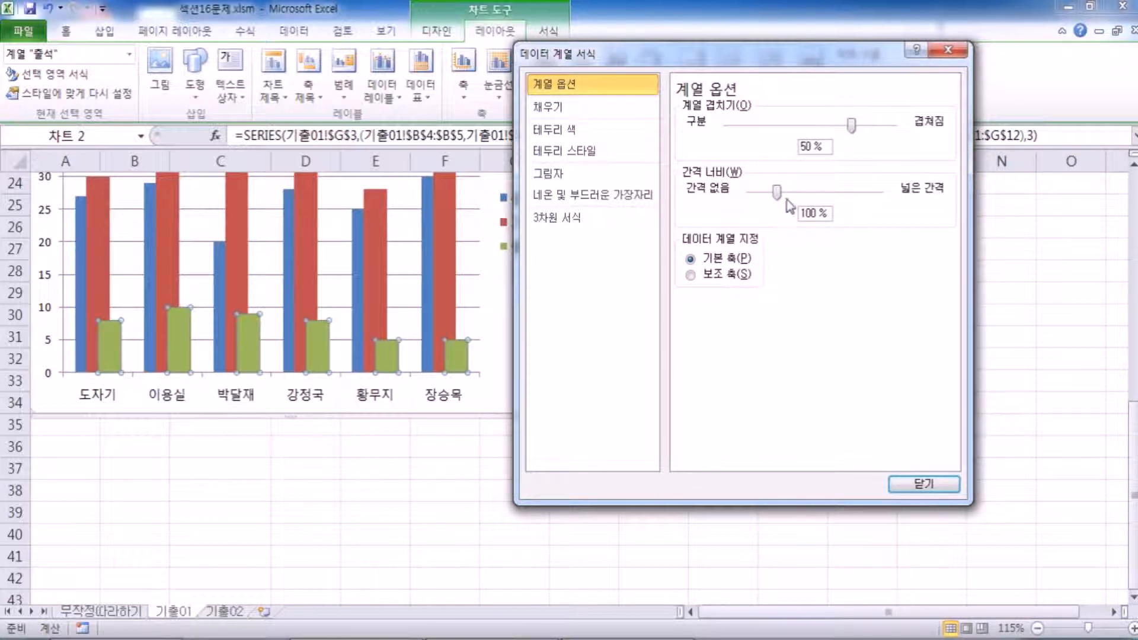
left_click_drag(776, 190, 795, 199)
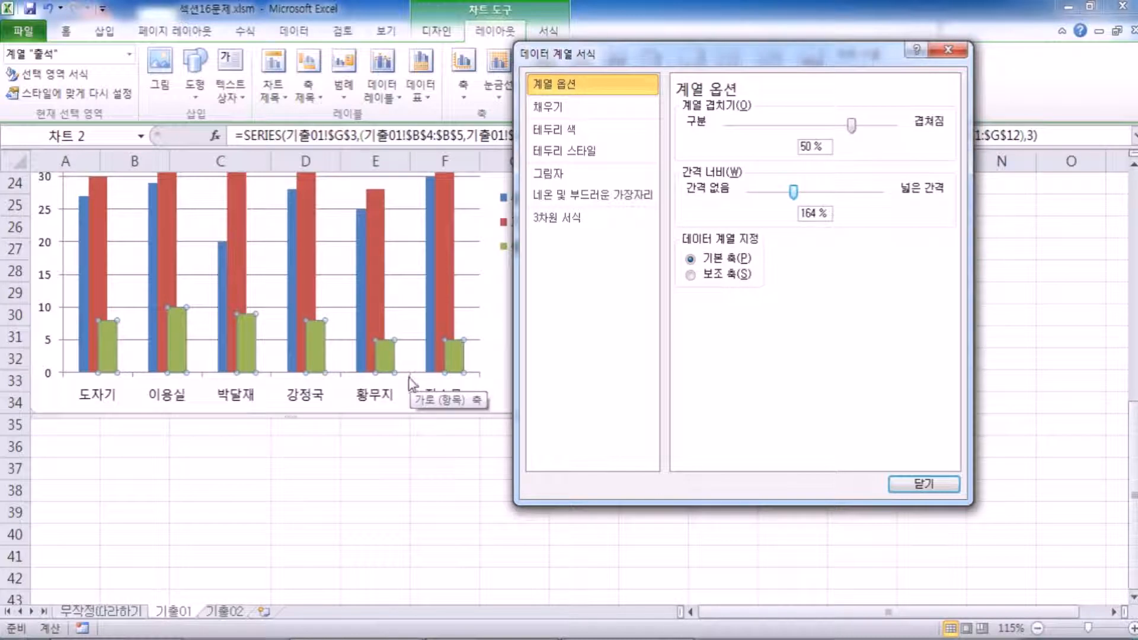
left_click_drag(793, 191, 838, 191)
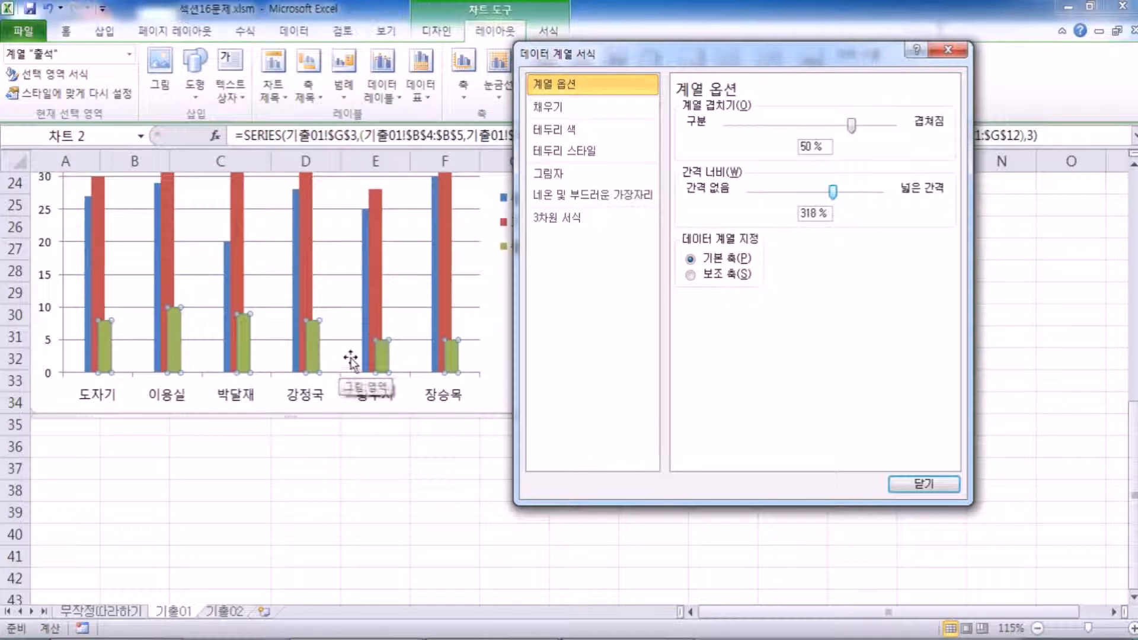
left_click_drag(833, 191, 779, 192)
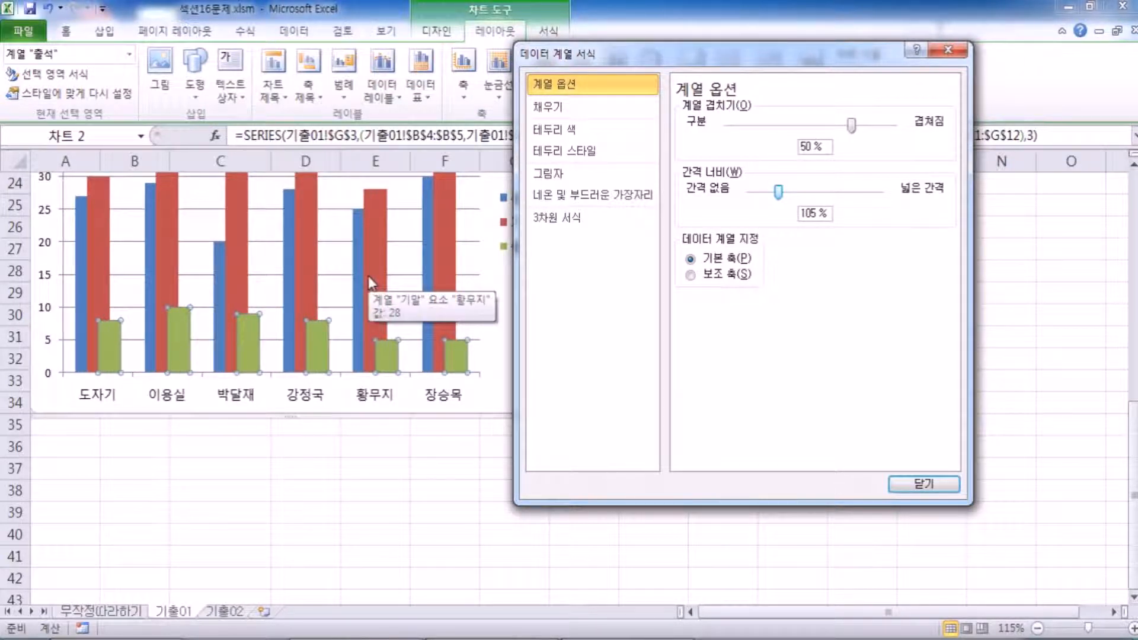
left_click_drag(779, 192, 884, 193)
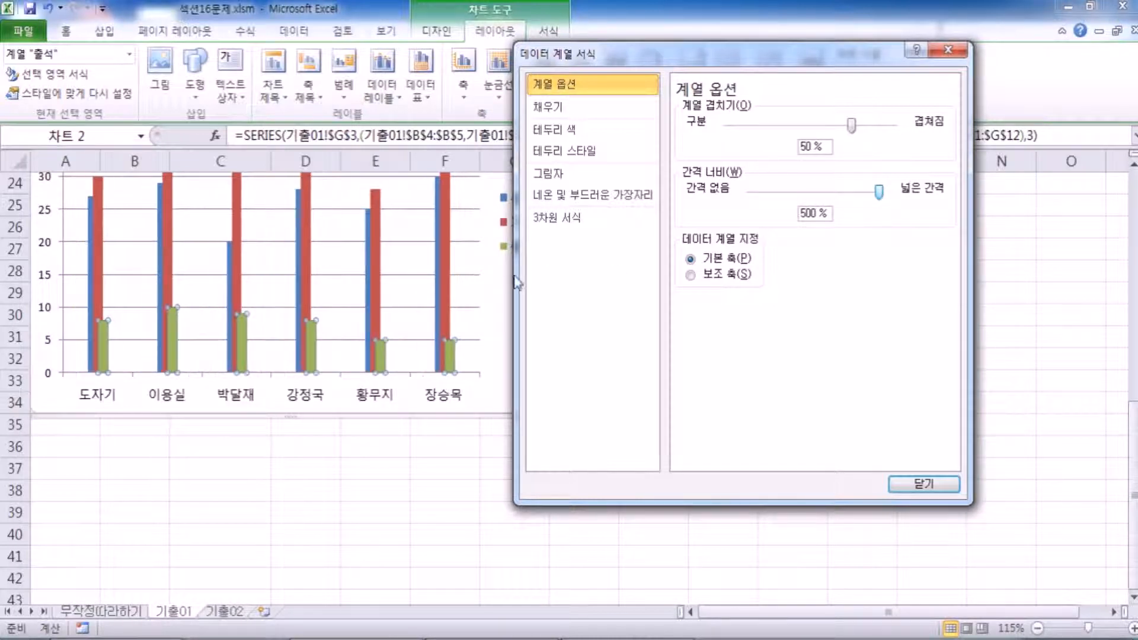
mouse_move(449, 282)
left_click_drag(879, 190, 833, 194)
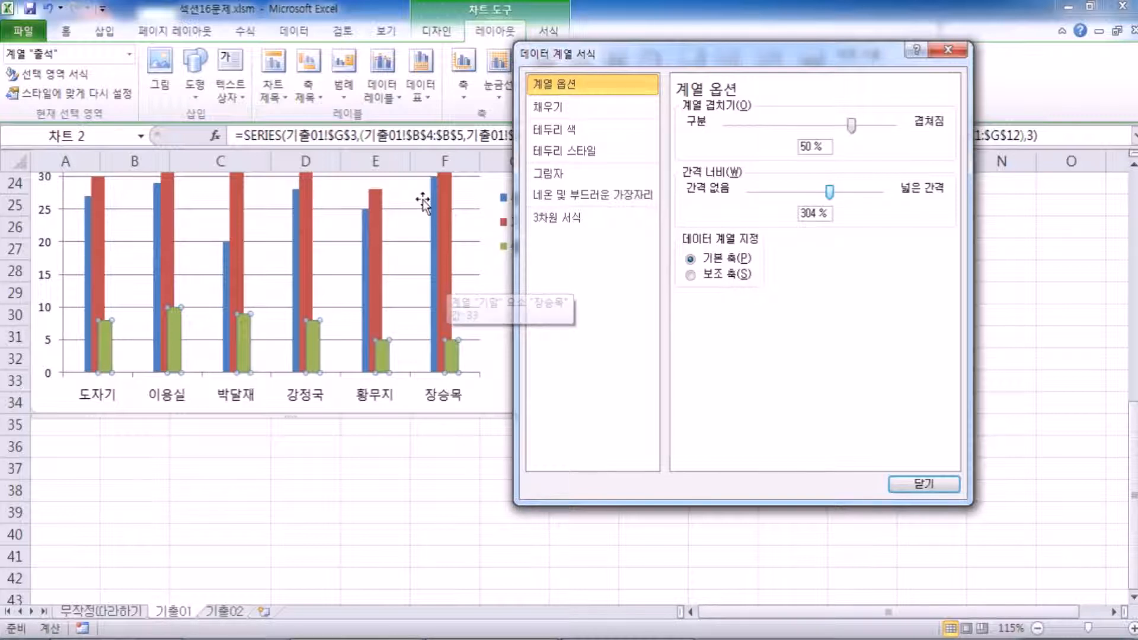
left_click_drag(836, 196, 767, 193)
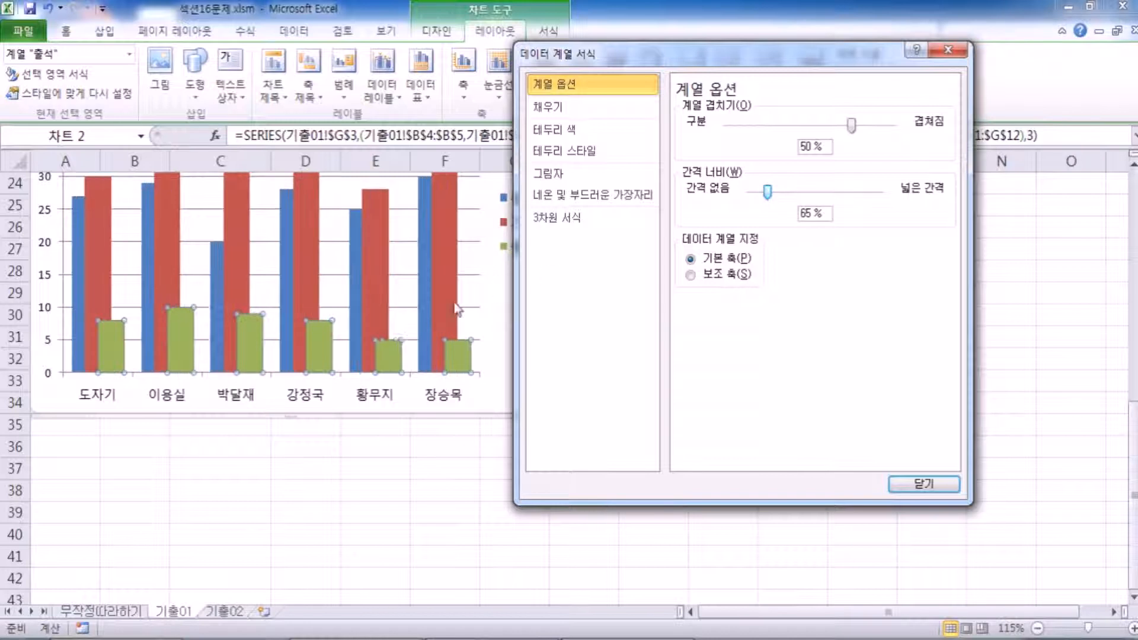
mouse_move(382, 355)
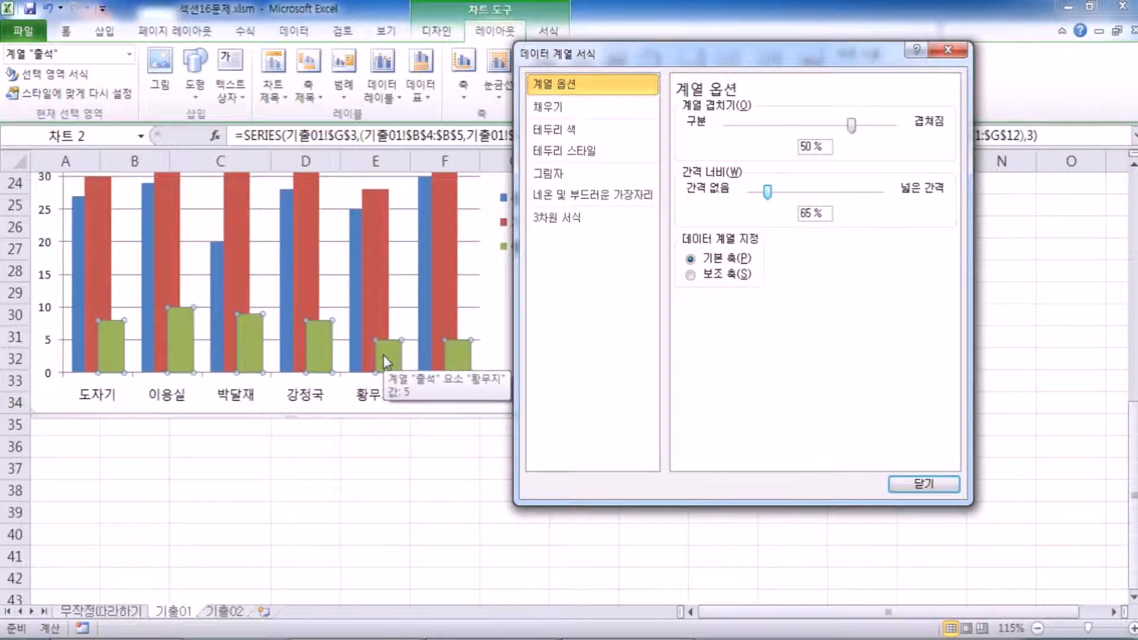
left_click_drag(767, 193, 776, 193)
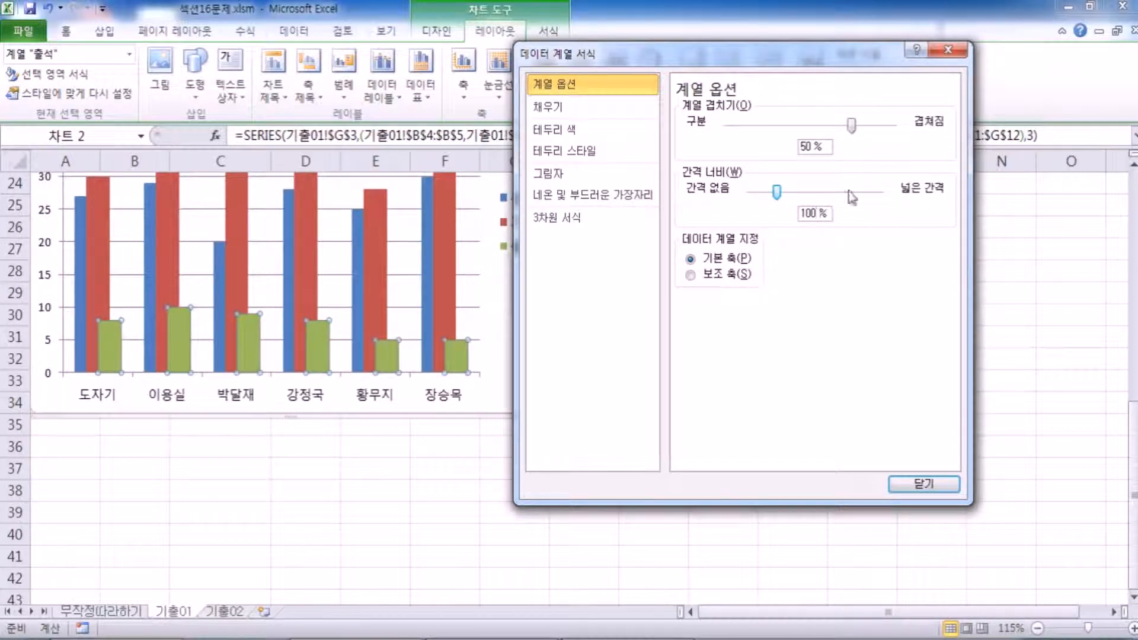
Try a series overlap of 30% for the 출석 series, and restore the overlap to 50%.
left_click(797, 125)
left_click(796, 126)
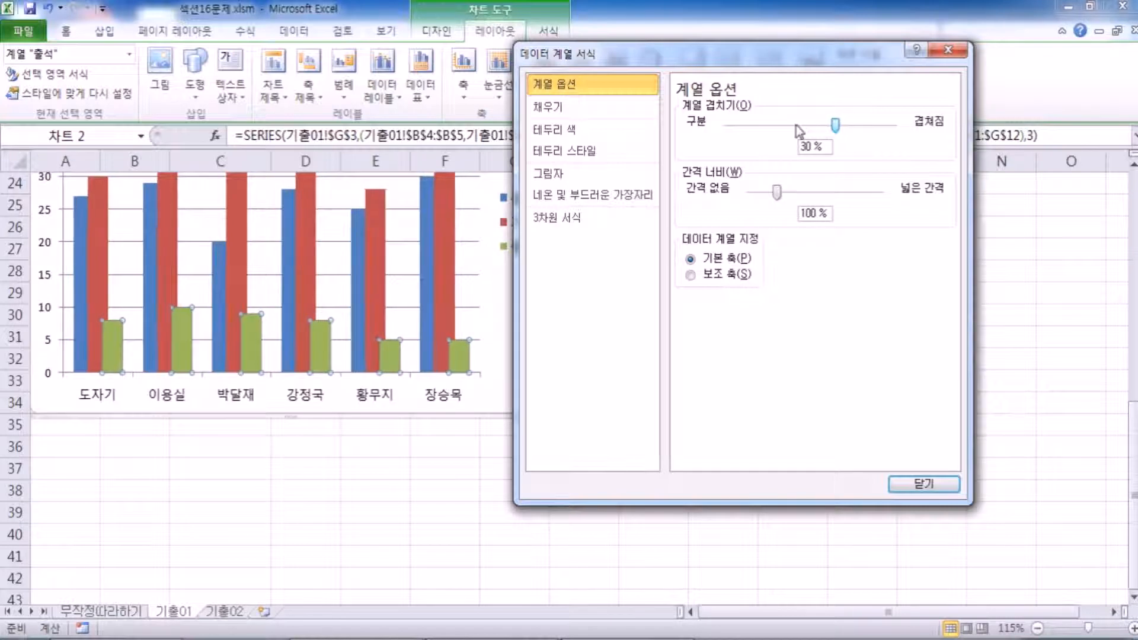
mouse_move(835, 125)
left_mouse_down()
mouse_move(874, 125)
mouse_move(772, 125)
mouse_move(853, 125)
left_mouse_up()
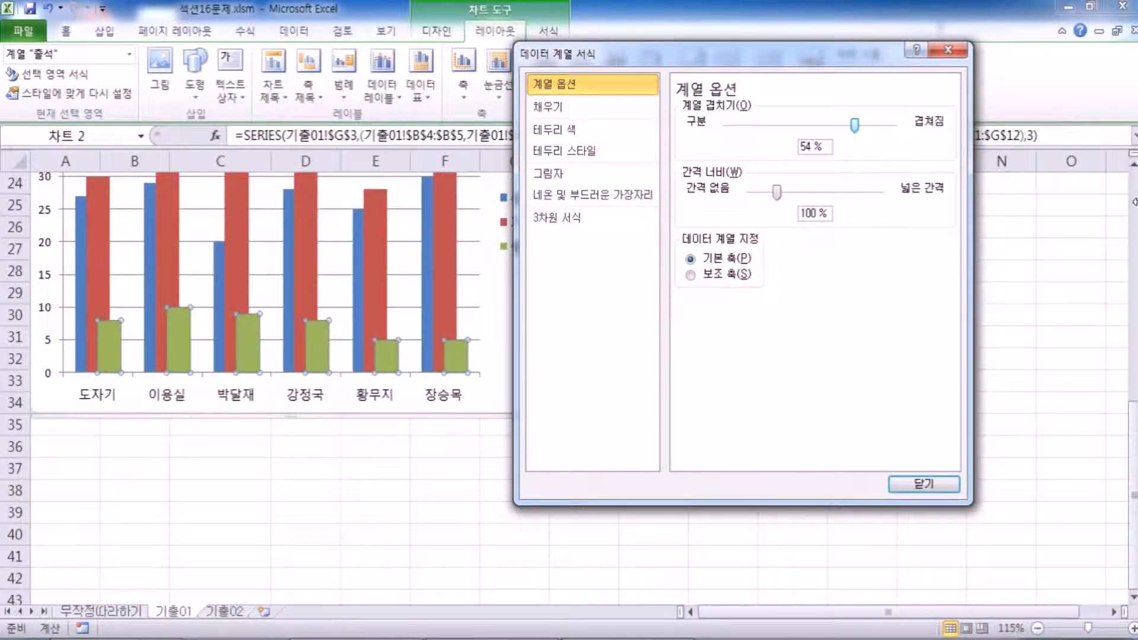
left_click_drag(854, 124, 851, 124)
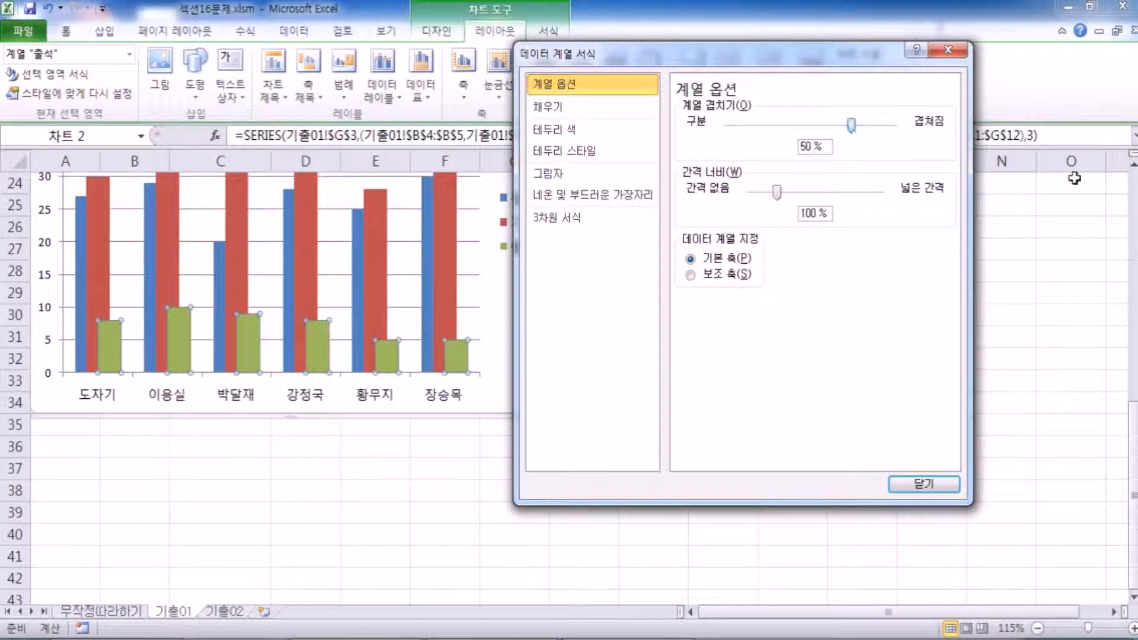
Vary the 출석 series' overlap between 79% and -57% to compare the column spacing, and end with it at 0%.
key("Right")
key("Right")
key("Right")
key("Right")
key("Right")
key("Right")
key("Right")
key("Right")
key("Right")
key("Right")
key("Right")
key("Right")
key("Right")
key("Right")
key("Right")
key("Right")
key("Right")
key("Right")
key("Right")
key("Right")
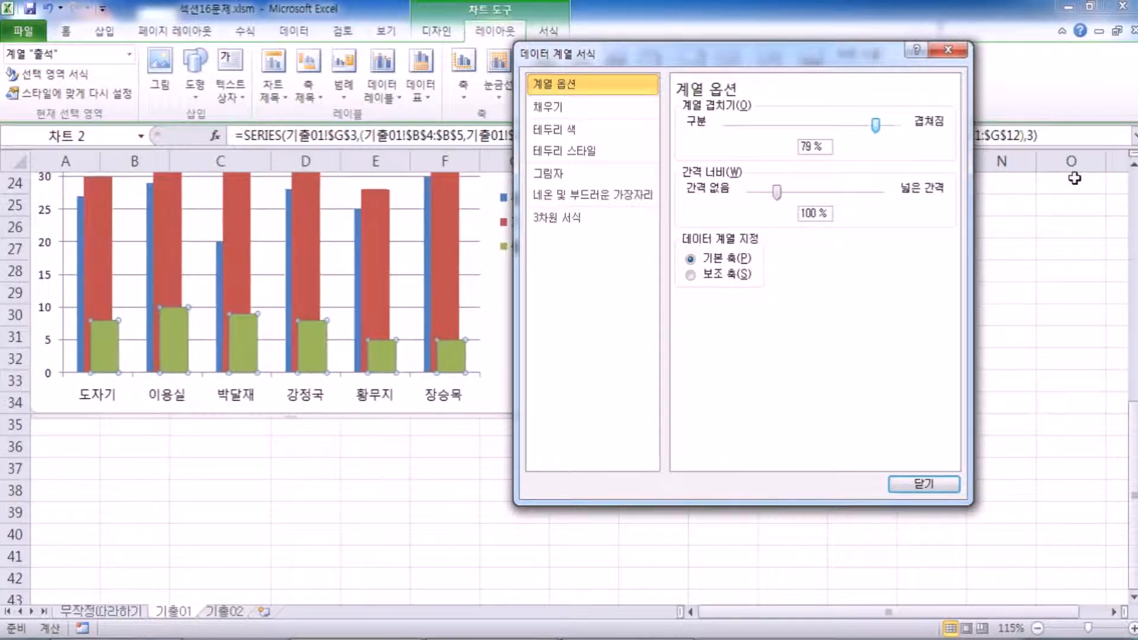
key("Left")
key("Left")
key("Left")
key("Left")
key("Left")
key("Left")
key("Left")
key("Left")
key("Left")
key("Left")
key("Left")
key("Left")
key("Left")
key("Left")
key("Left")
key("Left")
key("Left")
key("Left")
key("Left")
key("Left")
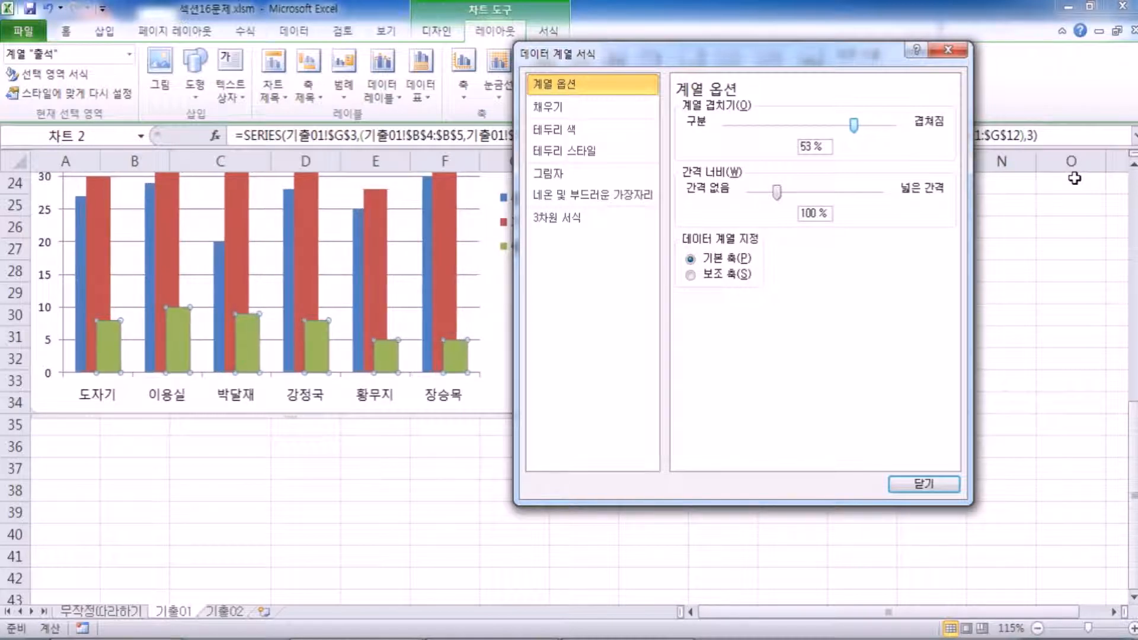
key("Left")
key("Left")
key("Left")
key("Left")
key("Left")
key("Left")
key("Left")
key("Left")
key("Left")
key("Left")
key("Left")
key("Left")
key("Left")
key("Left")
key("Left")
key("Left")
key("Left")
key("Left")
key("Left")
key("Left")
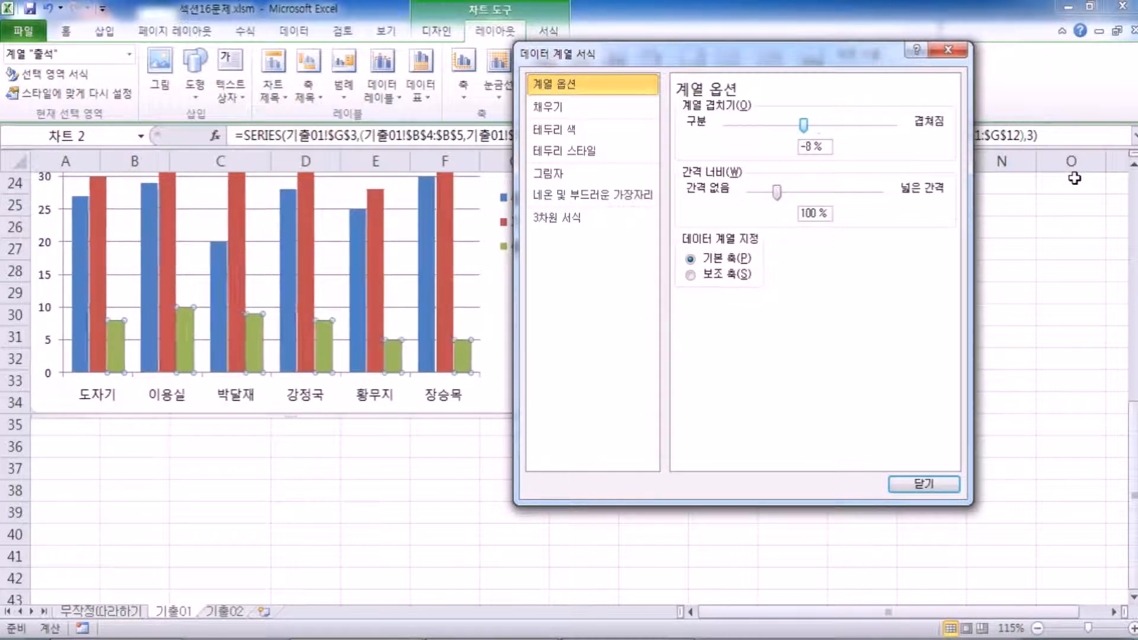
key("Left")
key("Left")
key("Left")
key("Left")
key("Left")
key("Left")
key("Left")
key("Left")
key("Left")
key("Left")
key("Left")
key("Left")
key("Left")
key("Left")
key("Left")
key("Left")
key("Left")
key("Left")
key("Left")
key("Left")
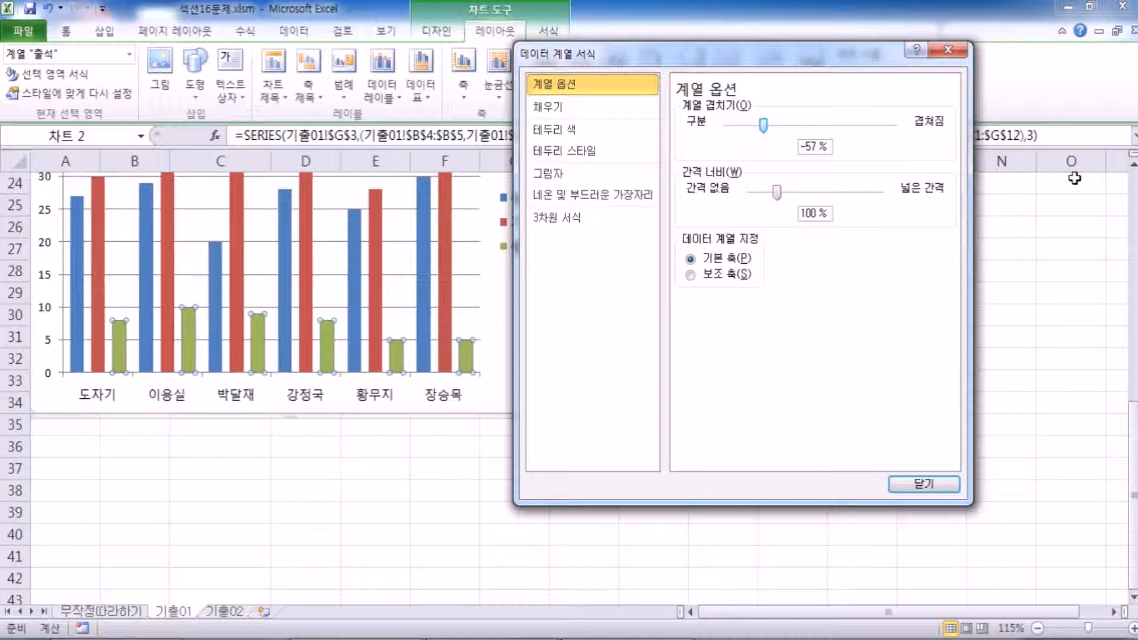
key("Right")
key("Right")
key("Right")
key("Right")
key("Right")
key("Right")
key("Right")
key("Right")
key("Right")
key("Right")
key("Right")
key("Right")
key("Right")
key("Right")
key("Right")
key("Right")
key("Right")
key("Right")
key("Right")
key("Right")
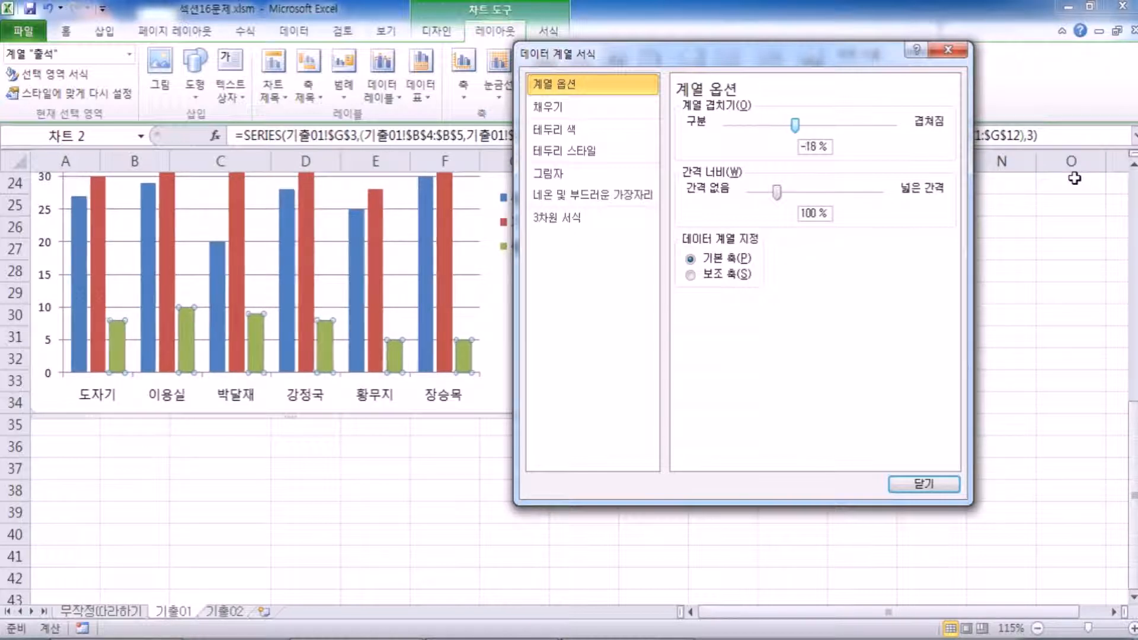
key("Right")
key("Right")
key("Right")
key("Right")
key("Right")
key("Right")
key("Right")
key("Right")
key("Right")
key("Right")
key("Right")
key("Right")
key("Right")
key("Right")
key("Right")
key("Left")
key("Left")
key("Left")
key("Left")
key("Left")
key("Left")
key("Left")
key("Left")
key("Left")
key("Left")
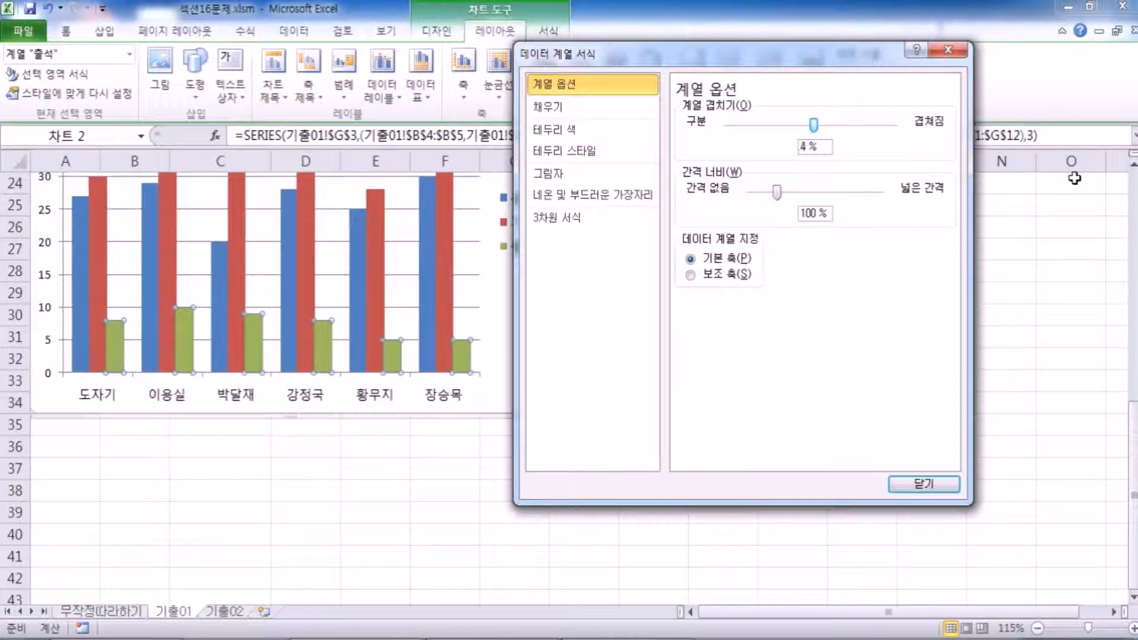
key("Left")
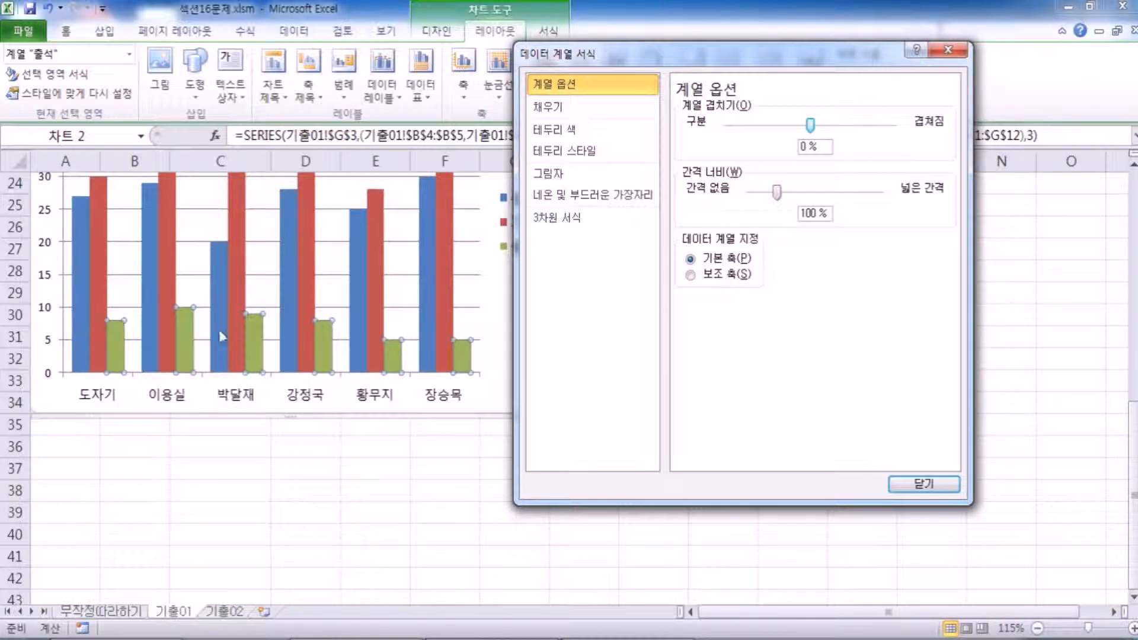
Lower the 출석 series' overlap (계열 겹치기) to -63% to spread the columns apart.
mouse_move(216, 312)
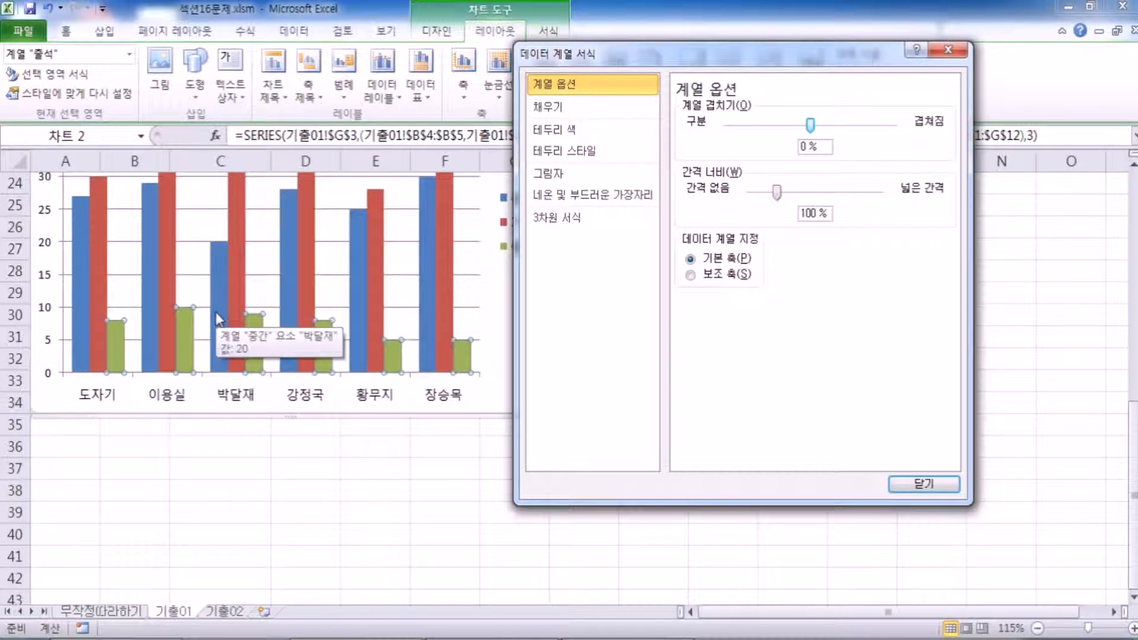
key("Left")
key("Left")
key("Left")
key("Left")
key("Left")
key("Left")
key("Left")
key("Left")
key("Left")
key("Left")
key("Left")
key("Left")
key("Left")
key("Left")
key("Left")
key("Left")
key("Left")
key("Left")
key("Left")
key("Left")
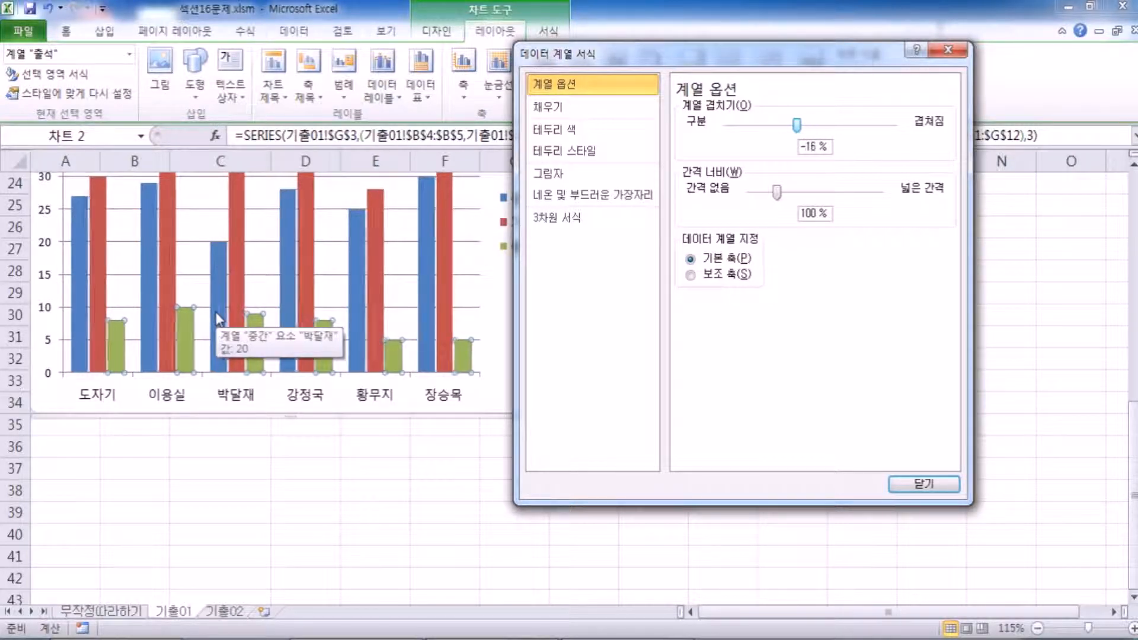
key("Left")
key("Left")
key("Left")
key("Left")
key("Left")
key("Left")
key("Left")
key("Left")
key("Left")
key("Left")
key("Left")
key("Left")
key("Left")
key("Left")
key("Left")
key("Left")
key("Left")
key("Left")
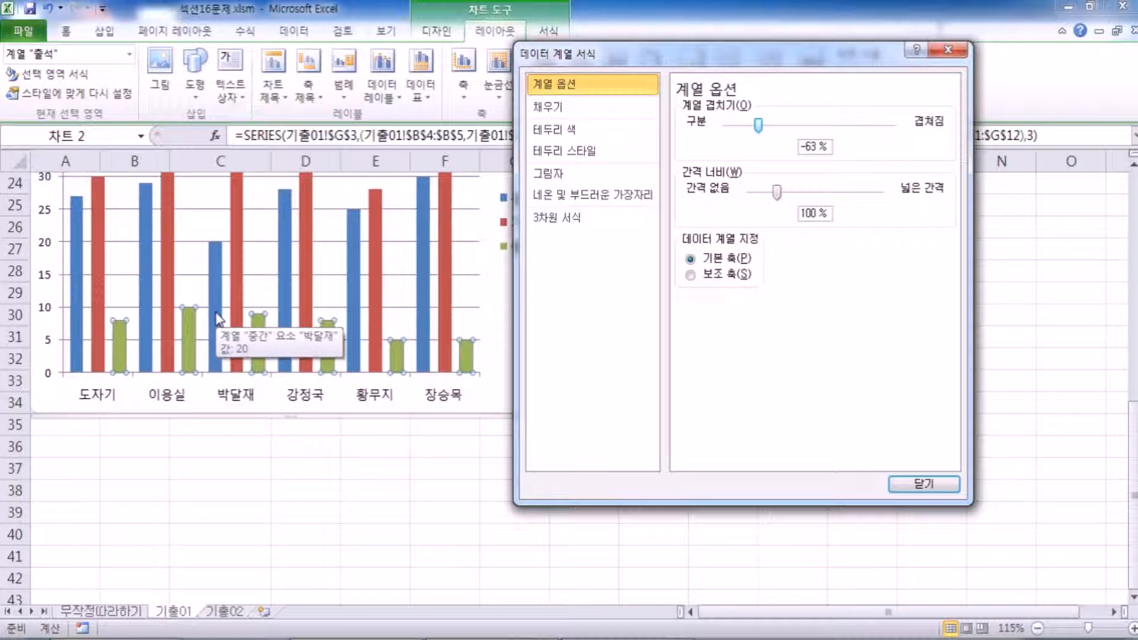
Raise the 출석 series' overlap to 86% so that the columns cover each other.
key("Right")
key("Right")
key("Right")
key("Right")
key("Right")
key("Right")
key("Right")
key("Right")
key("Right")
key("Right")
key("Right")
key("Right")
key("Right")
key("Right")
key("Right")
key("Right")
key("Right")
key("Right")
key("Right")
key("Right")
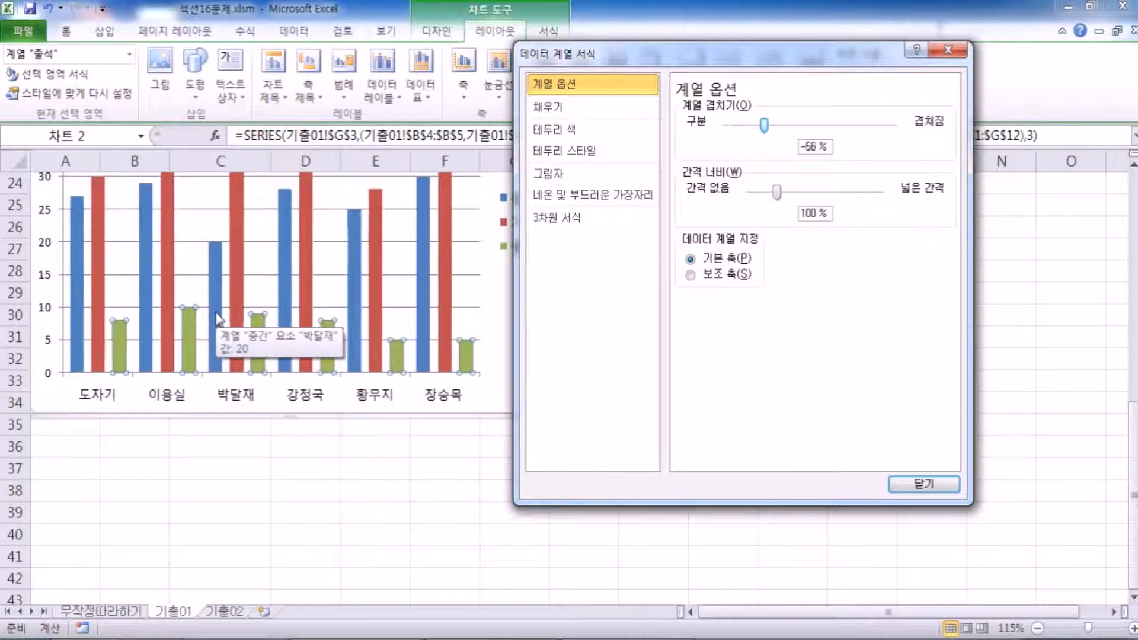
key("Right")
key("Right")
key("Right")
key("Right")
key("Right")
key("Right")
key("Right")
key("Right")
key("Right")
key("Right")
key("Right")
key("Right")
key("Right")
key("Right")
key("Right")
key("Right")
key("Right")
key("Right")
key("Right")
key("Right")
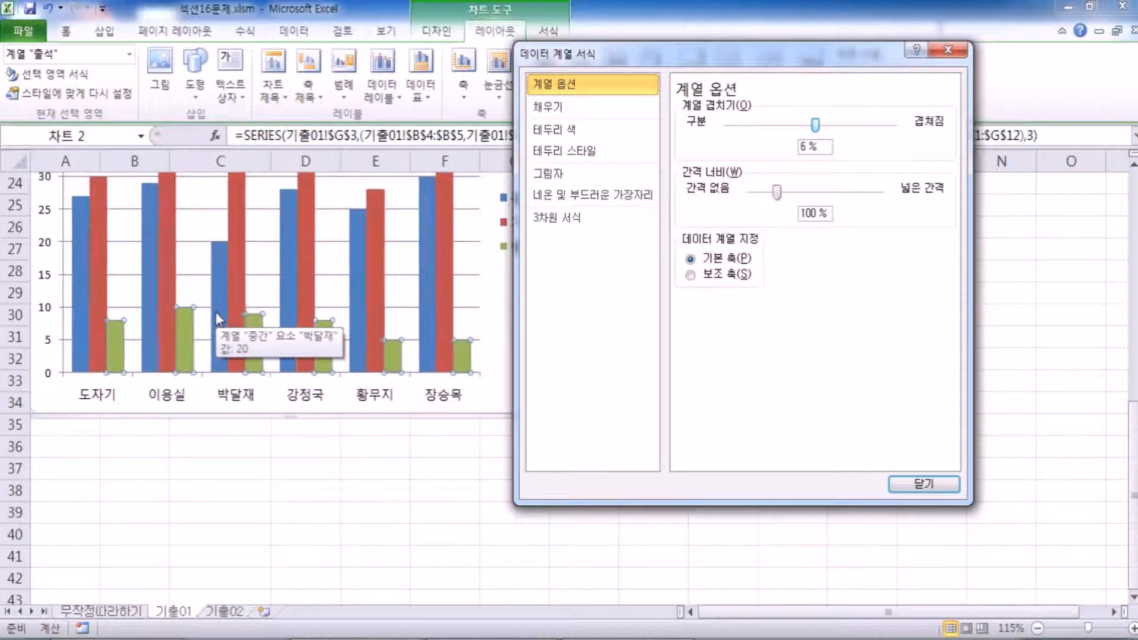
key("Right")
key("Right")
key("Right")
key("Right")
key("Right")
key("Right")
key("Right")
key("Right")
key("Right")
key("Right")
key("Right")
key("Right")
key("Right")
key("Right")
key("Right")
key("Right")
key("Right")
key("Right")
key("Right")
key("Right")
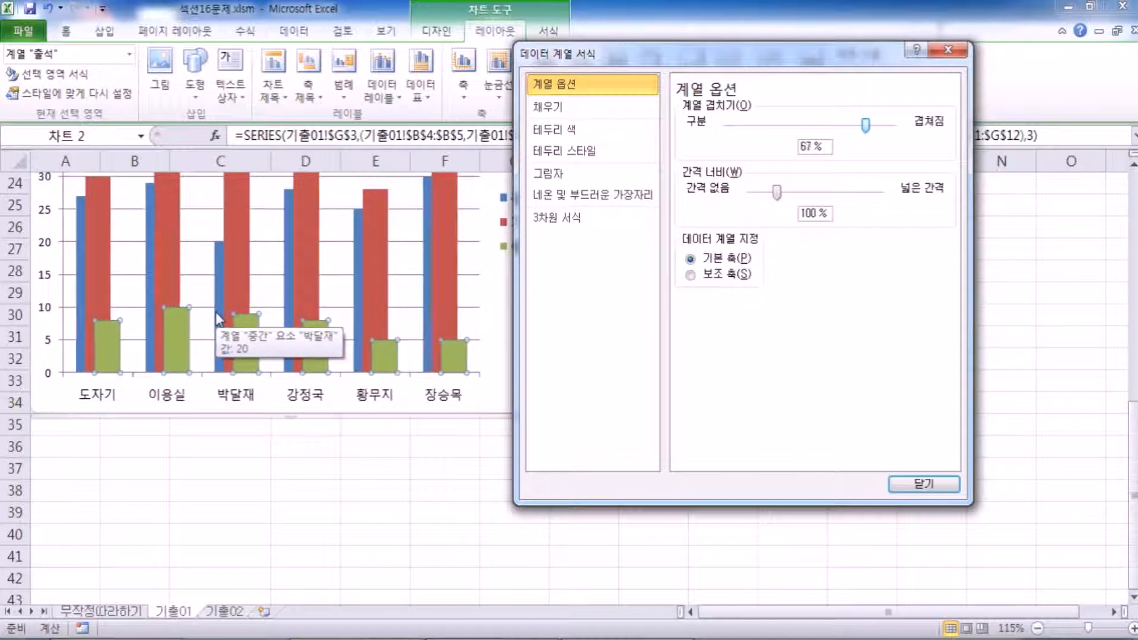
key("Left")
key("Left")
key("Left")
key("Left")
key("Left")
key("Left")
key("Left")
key("Left")
key("Left")
key("Left")
key("Left")
key("Left")
key("Left")
key("Left")
key("Left")
key("Left")
key("Left")
key("Left")
key("Left")
key("Left")
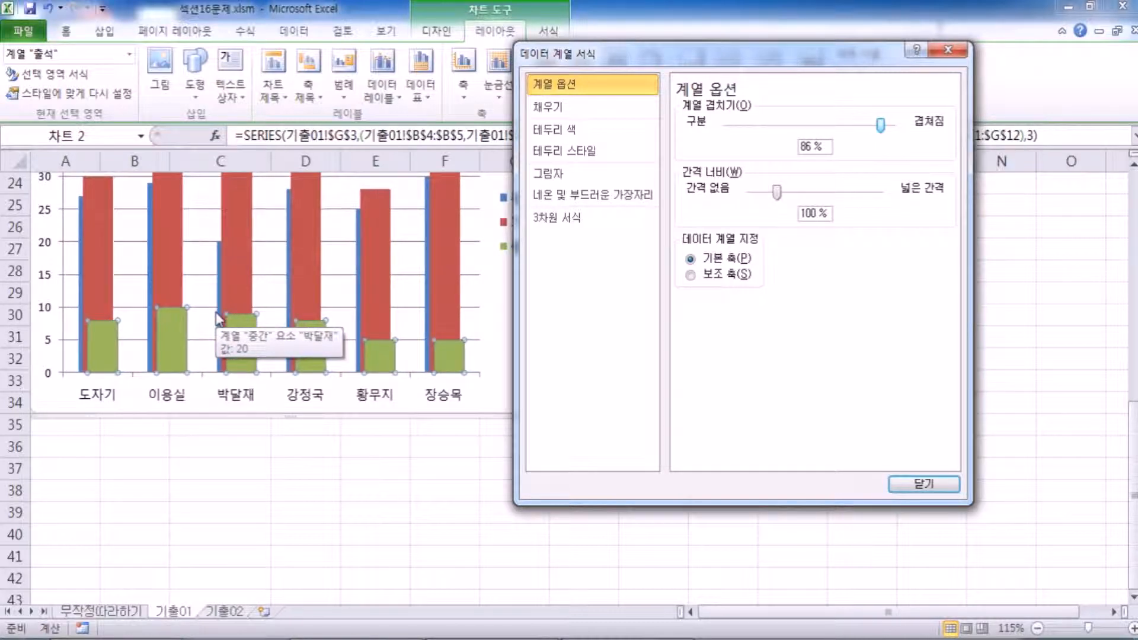
Return the 출석 series' overlap to 50%, close its format settings, and select the chart area.
key("Right")
key("Right")
key("Right")
key("Right")
key("Right")
key("Right")
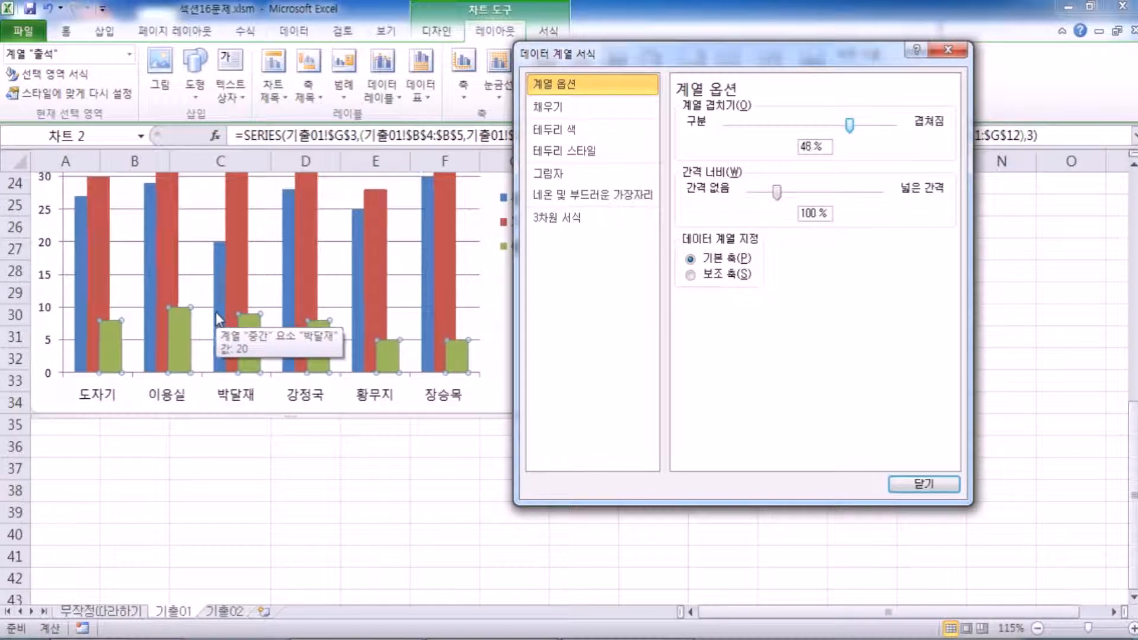
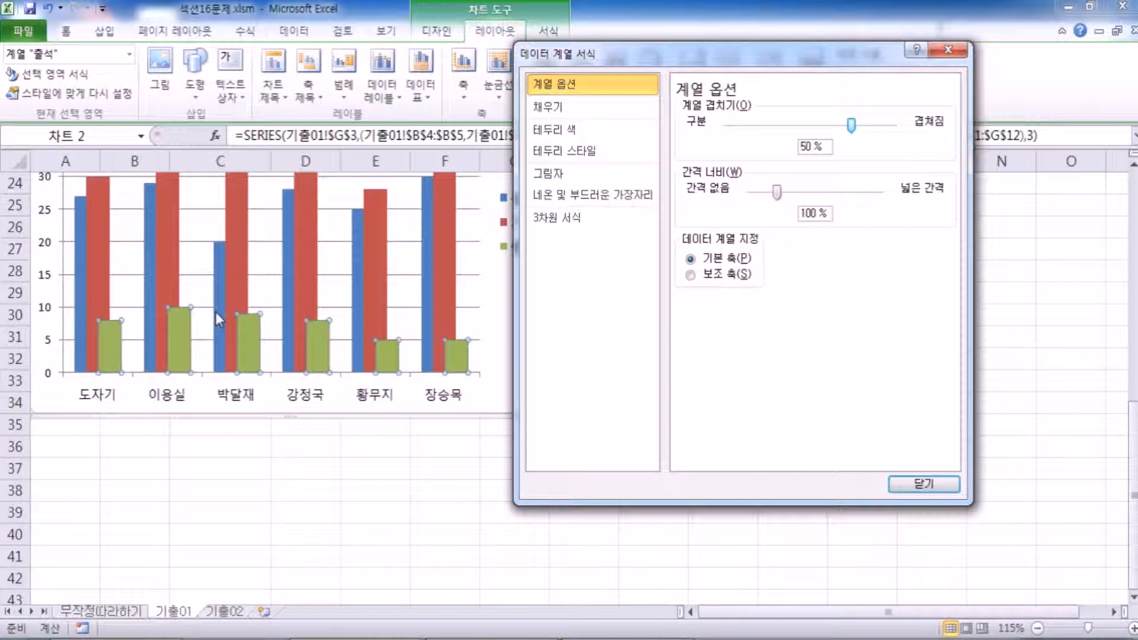
left_click(947, 49)
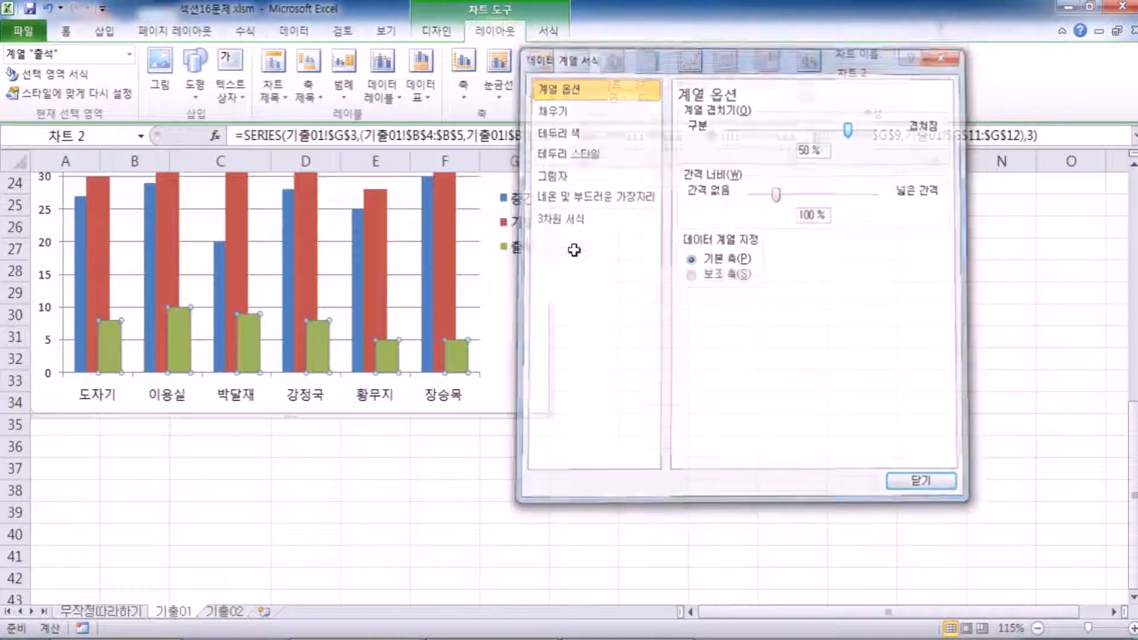
left_click(510, 309)
scroll(493, 351, "up", 1)
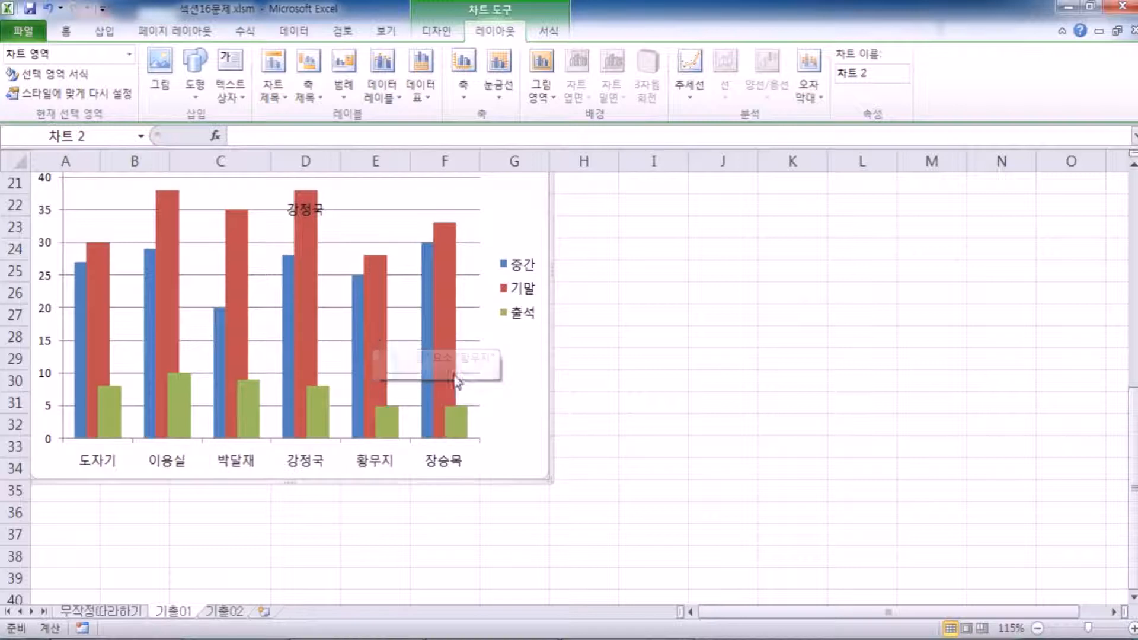
Reopen the data series format settings, switch to the 중간 series, set the gap width to 101%, and close the settings.
double_click(462, 431)
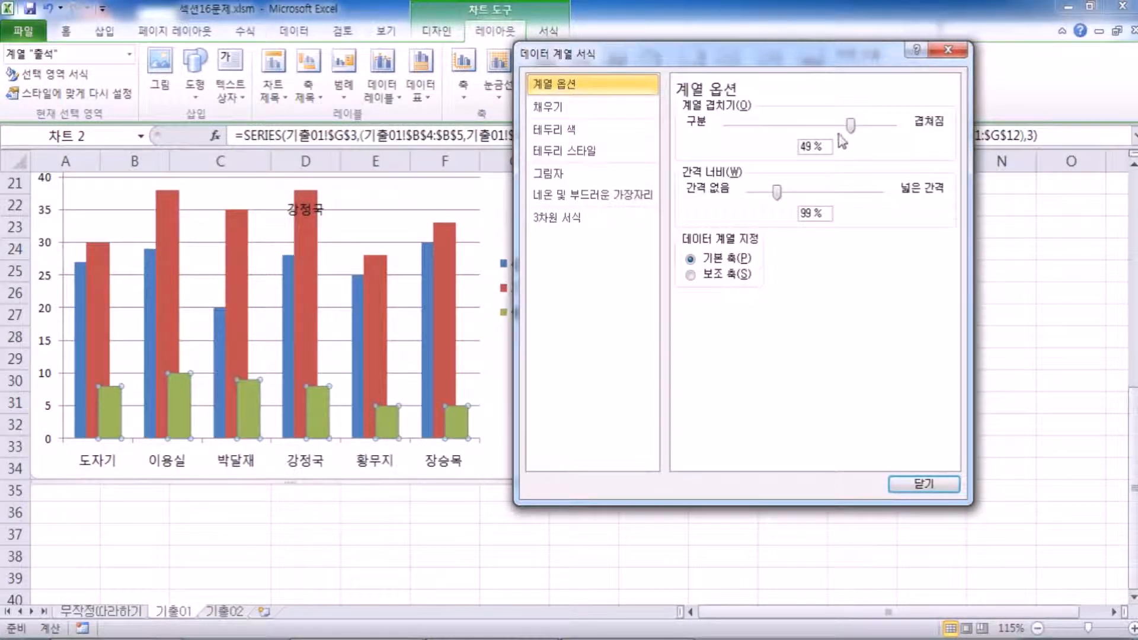
left_click(438, 351)
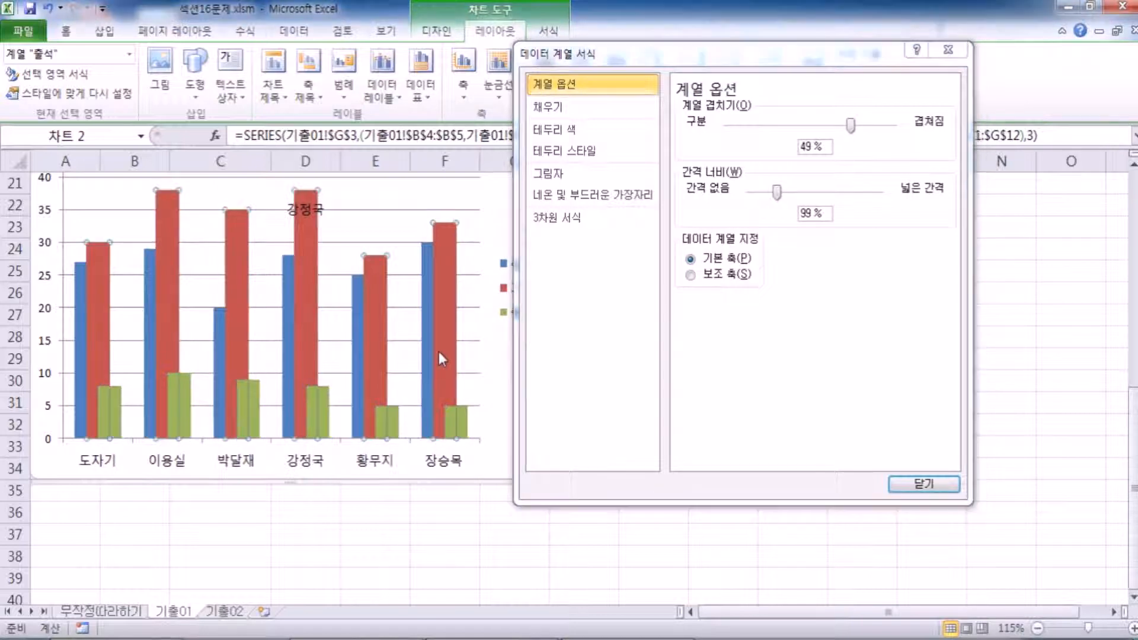
left_click(422, 347)
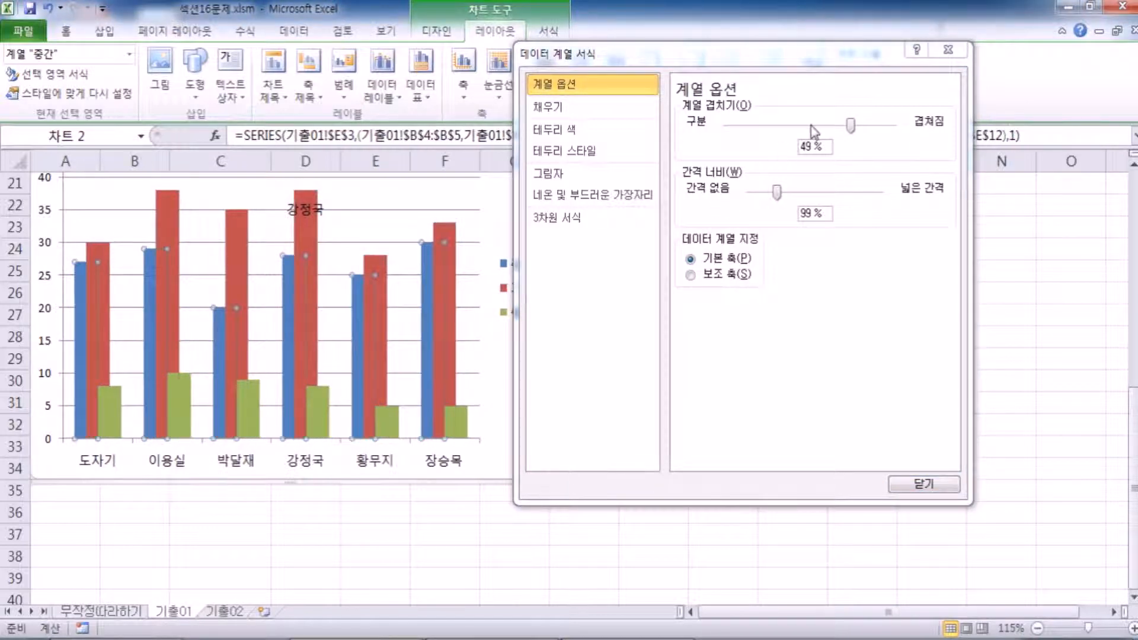
left_click(828, 125)
mouse_move(842, 126)
left_mouse_down()
mouse_move(870, 126)
mouse_move(851, 126)
left_mouse_up()
left_click(810, 194)
key("Left")
key("Left")
key("Left")
key("Left")
key("Left")
key("Left")
key("Left")
key("Left")
key("Return")
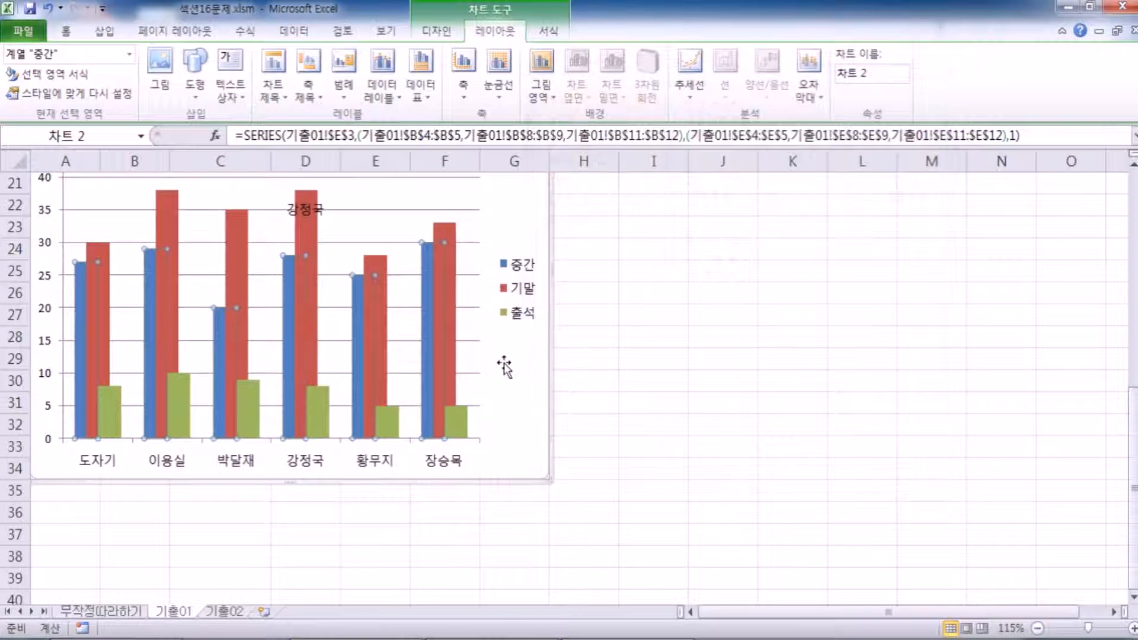
Open the 기말 series' format settings and compare its overlap and gap width with those of the 중간 series.
double_click(454, 368)
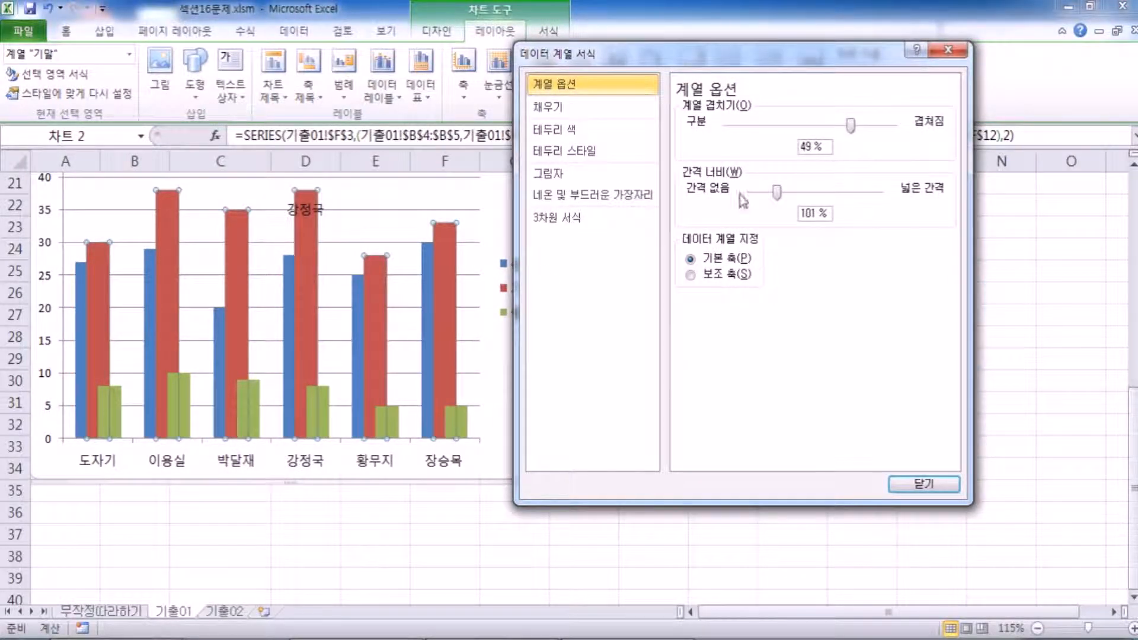
left_click(484, 253)
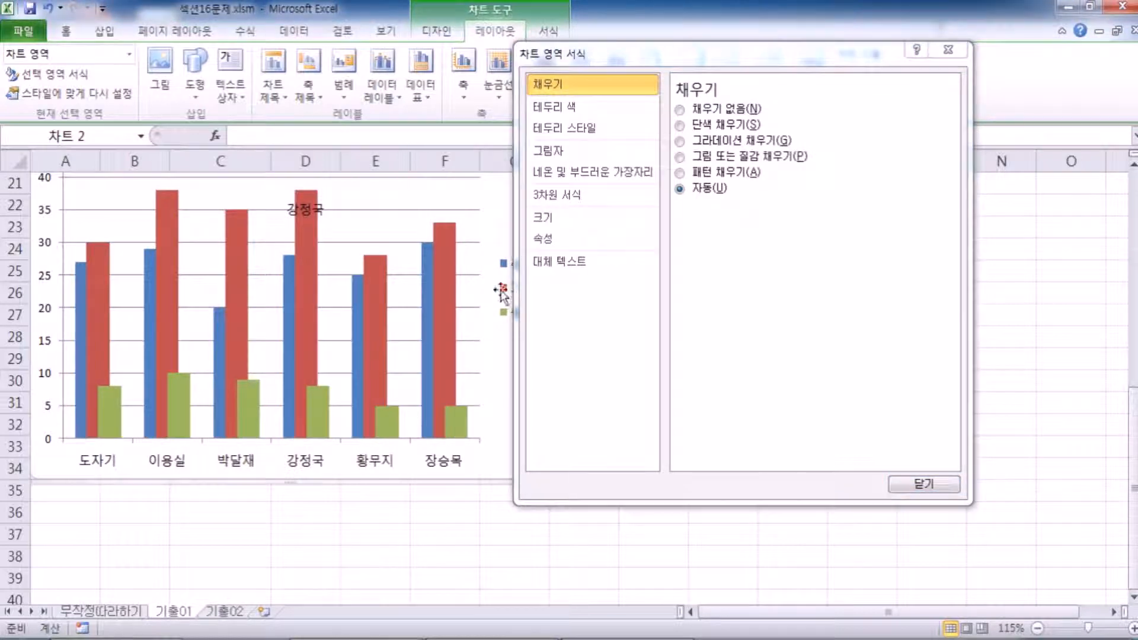
left_click(439, 347)
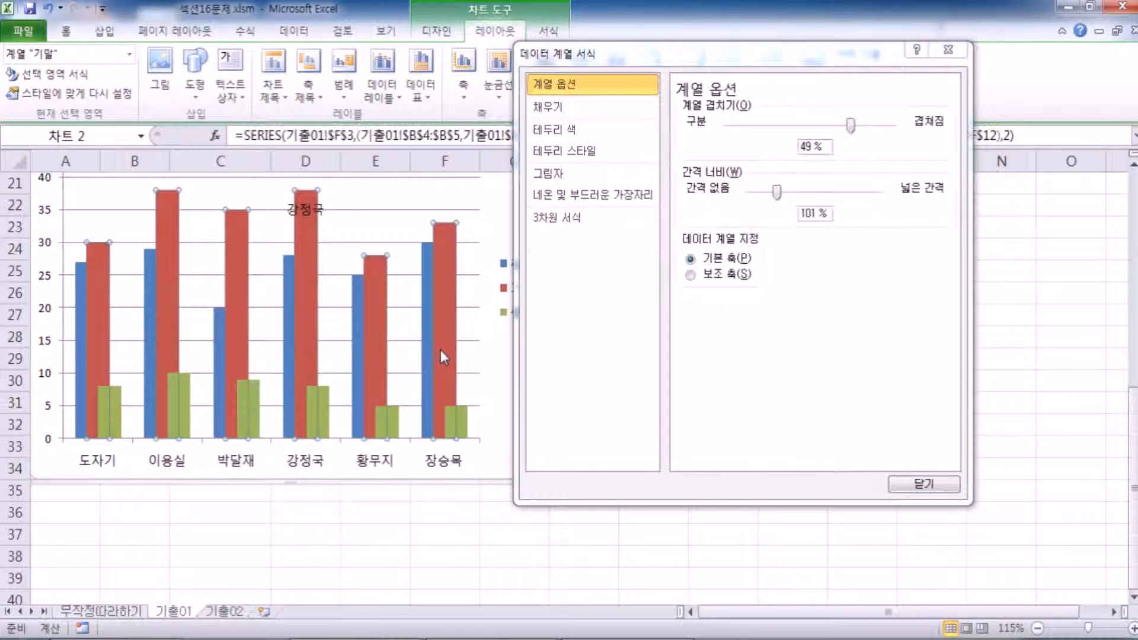
left_click(440, 351)
left_click(431, 336)
left_click(441, 331)
left_click(427, 322)
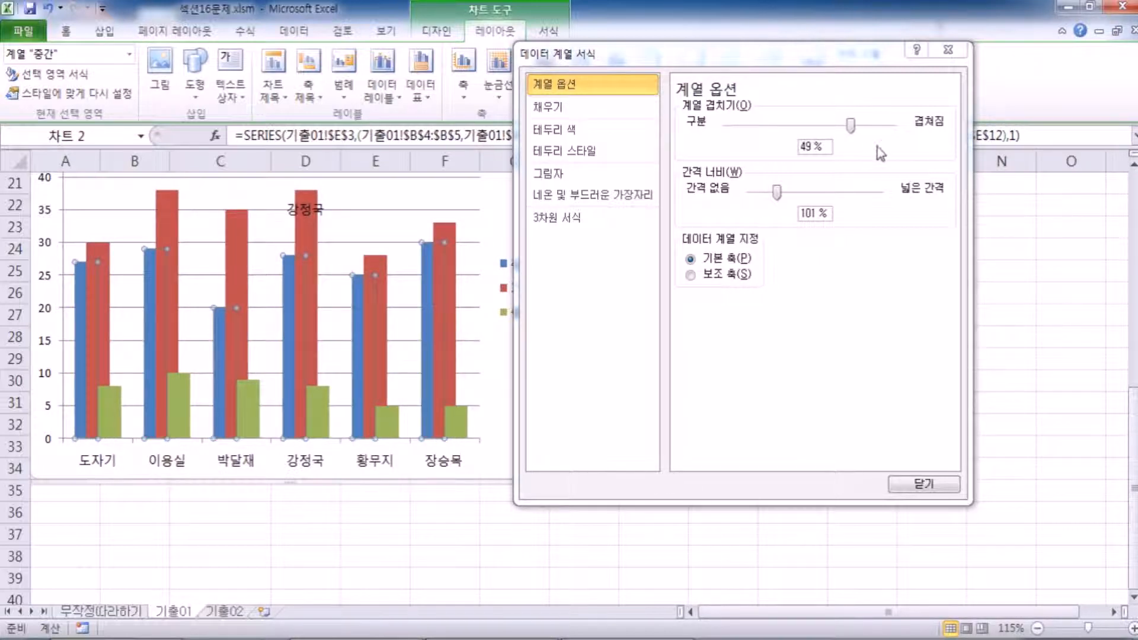
left_click(840, 95)
key("Up")
key("Down")
key("Down")
key("Up")
key("Tab")
key("Tab")
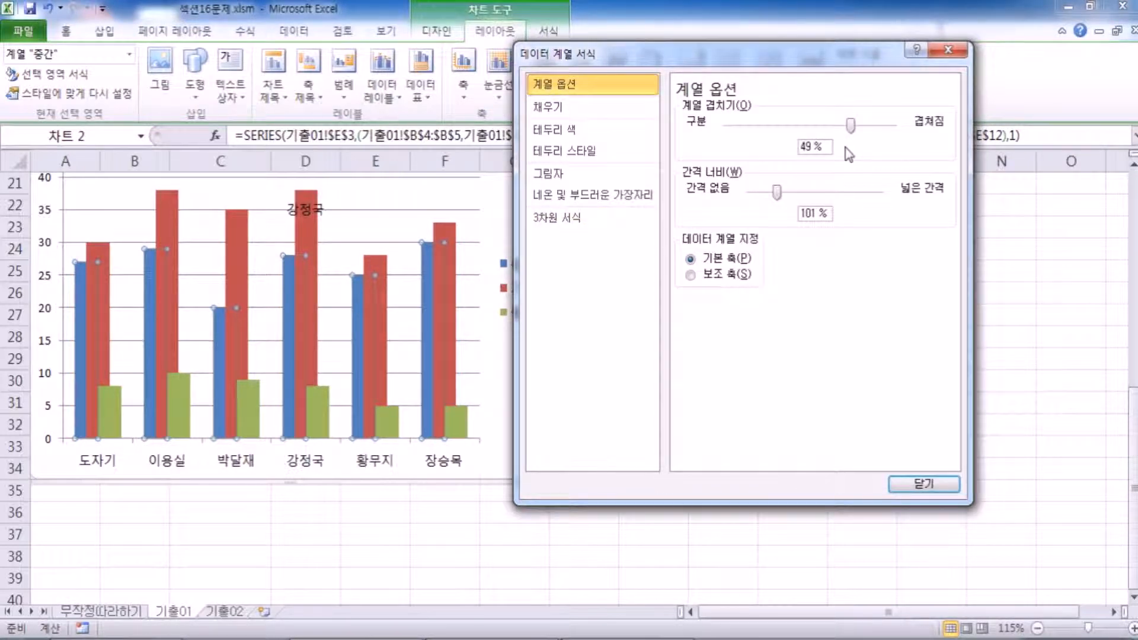
Set the 중간 series' overlap to 50% and gap width to 100%, close its format settings, and select the chart area.
type("50")
key("Tab")
key("Tab")
type("100")
key("Return")
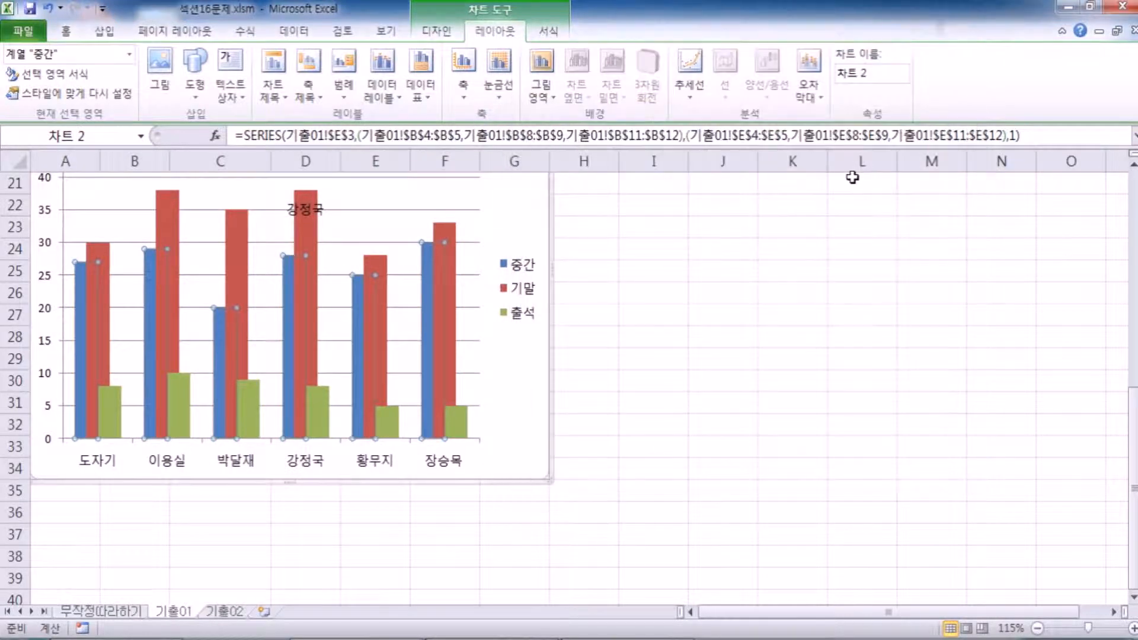
left_click(520, 431)
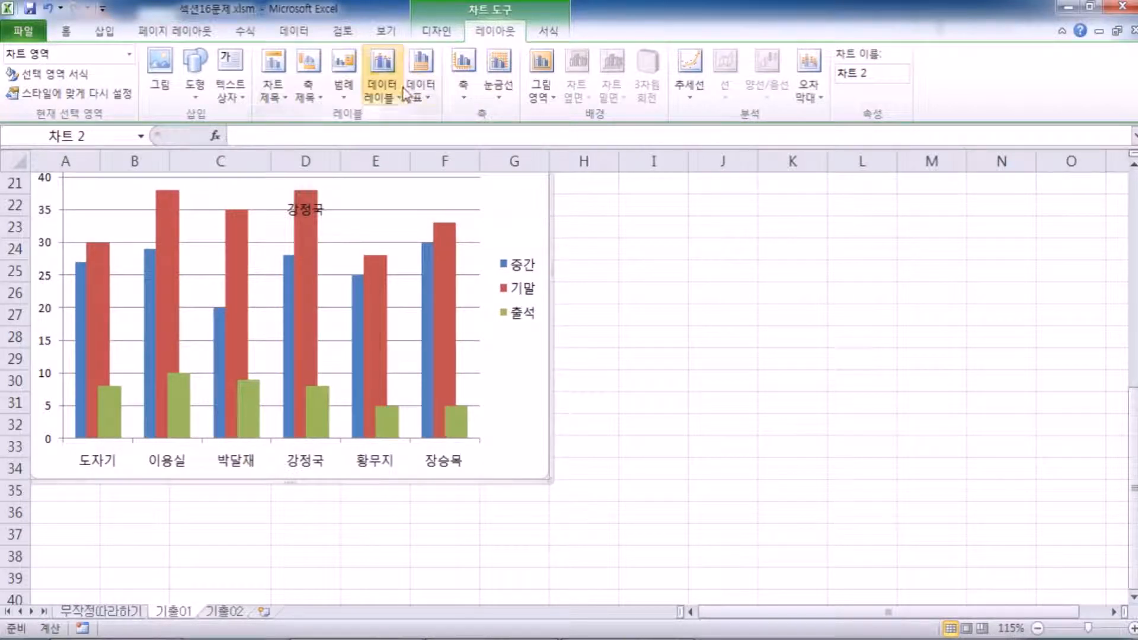
left_click(382, 91)
left_click(418, 95)
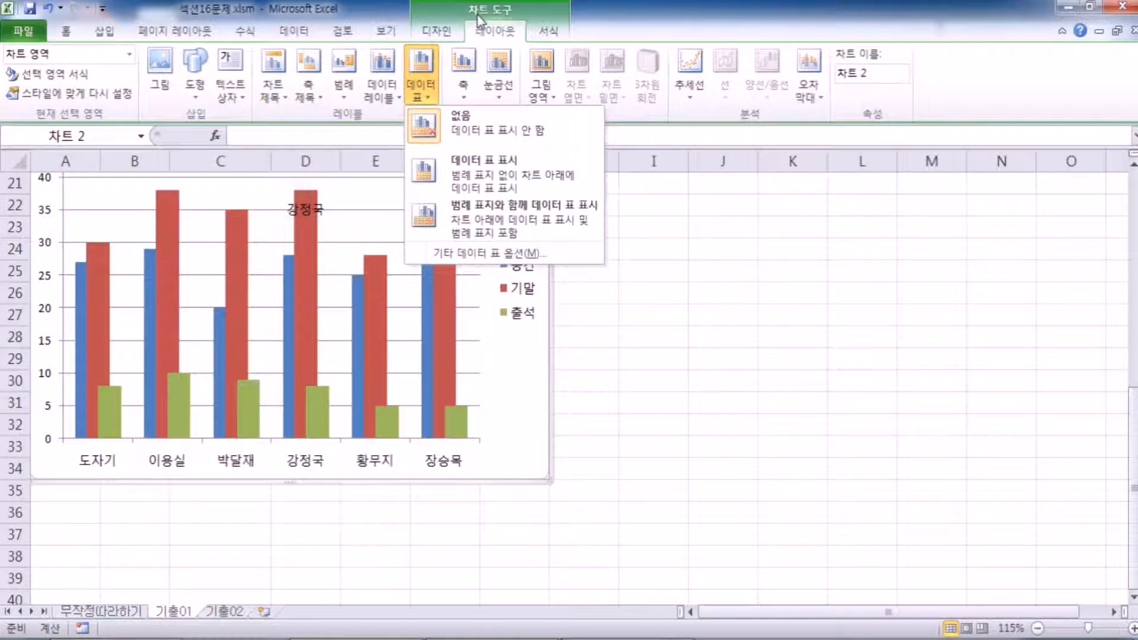
left_click(425, 34)
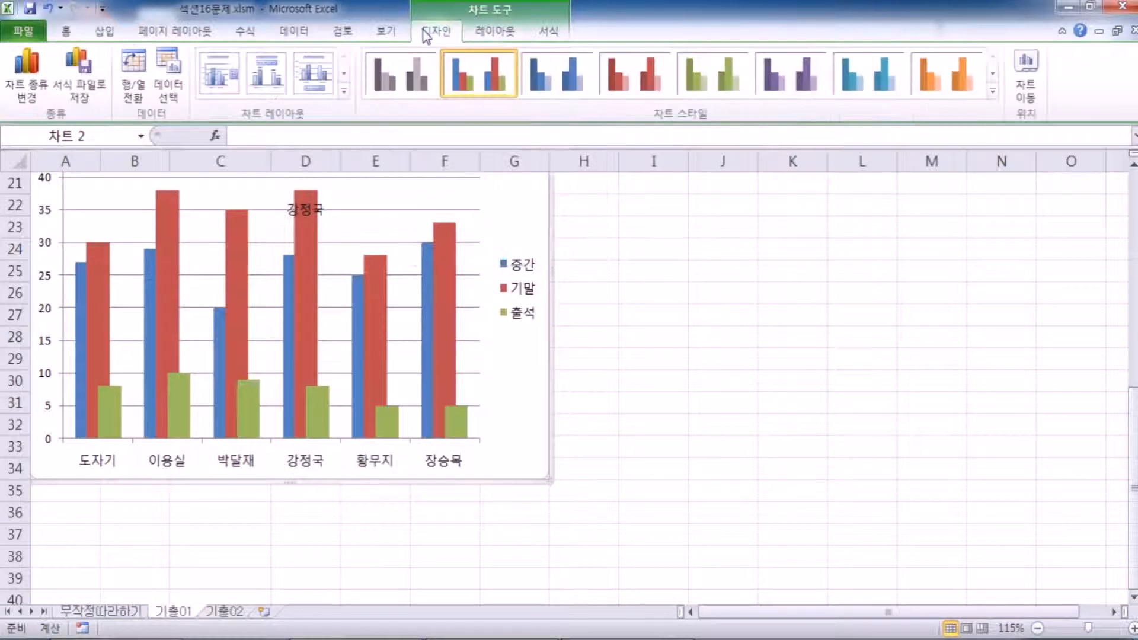
left_click(493, 32)
left_click(551, 32)
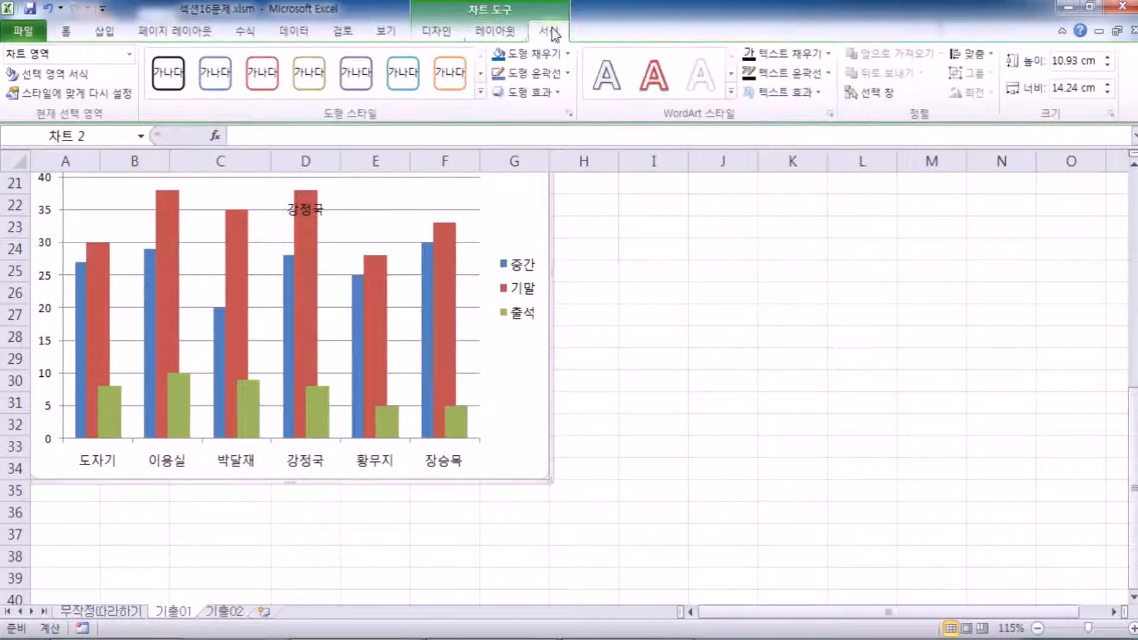
left_click(503, 32)
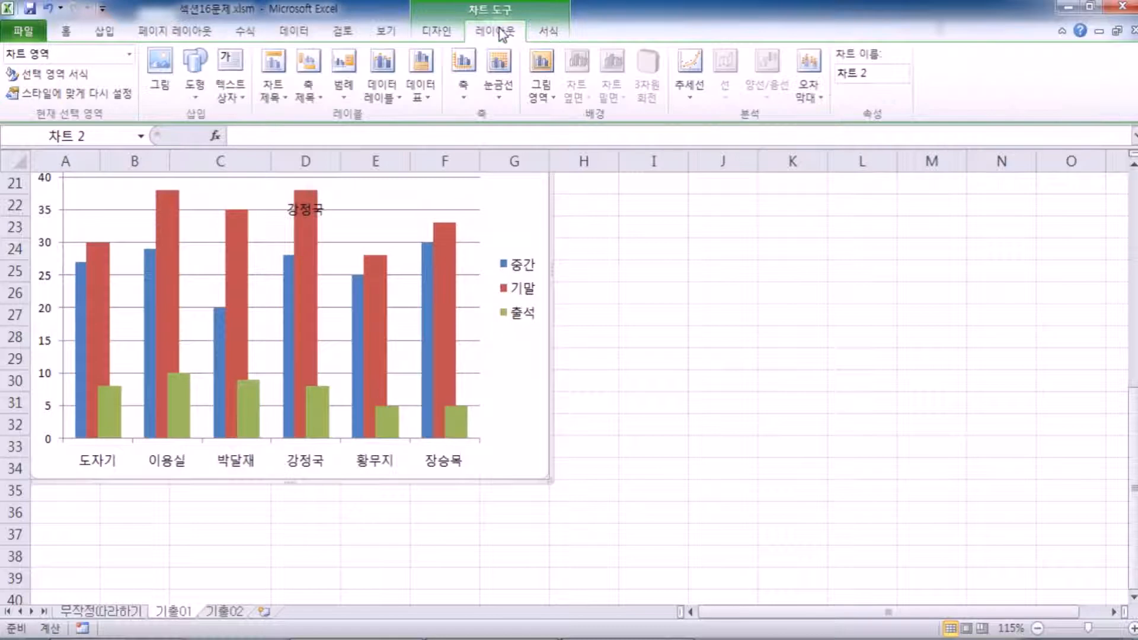
Show a data table with legend keys beneath the grade chart.
left_click(421, 88)
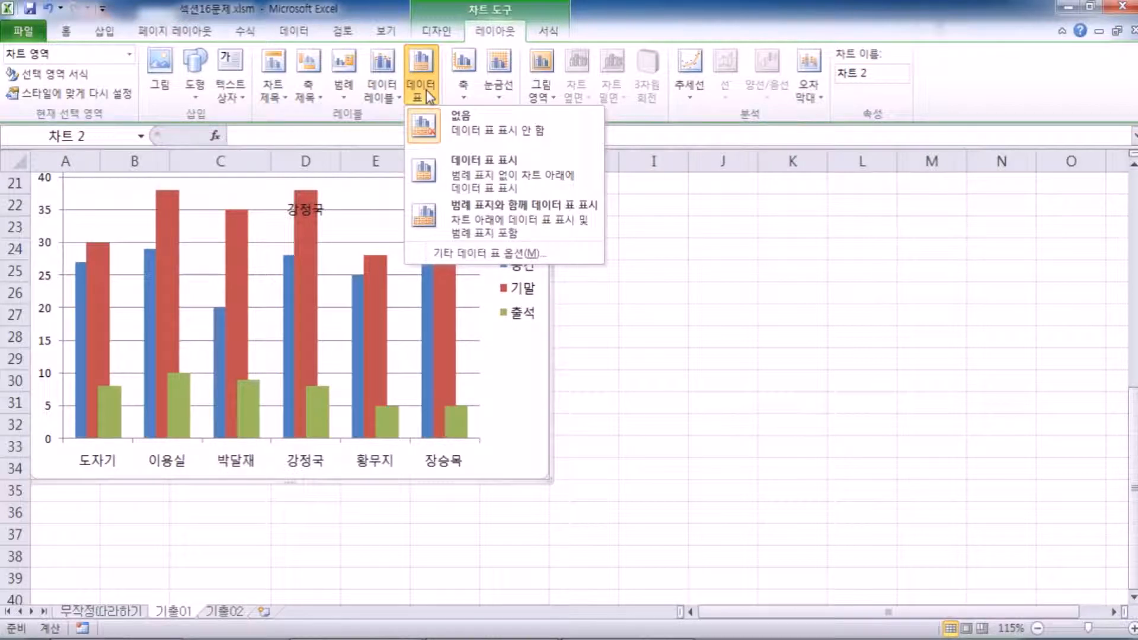
left_click(504, 219)
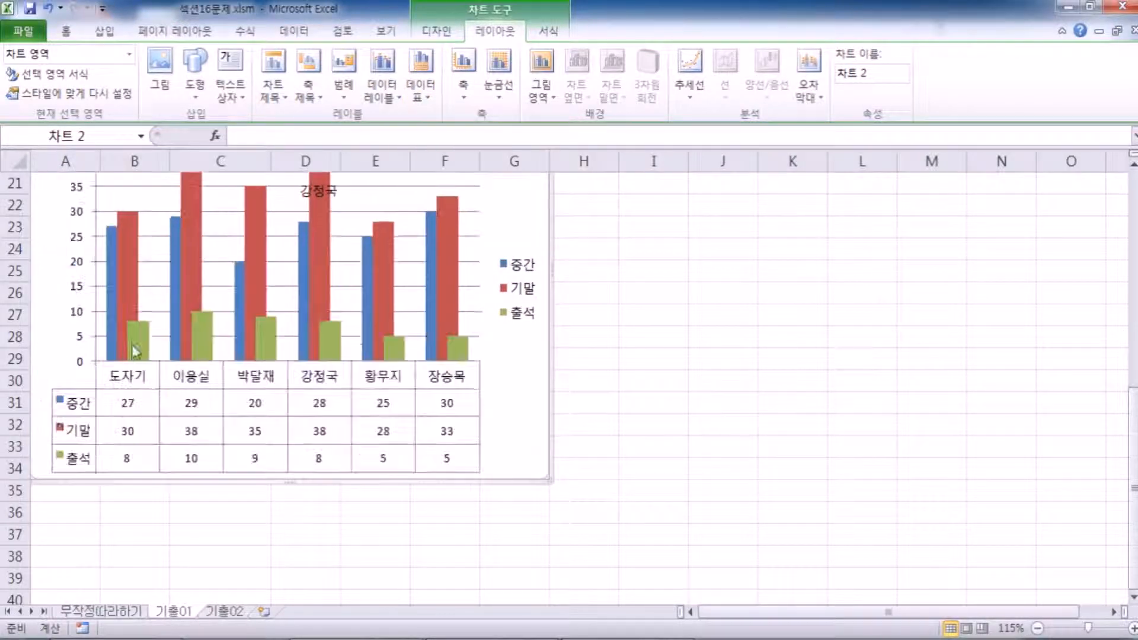
scroll(65, 438, "down", 1)
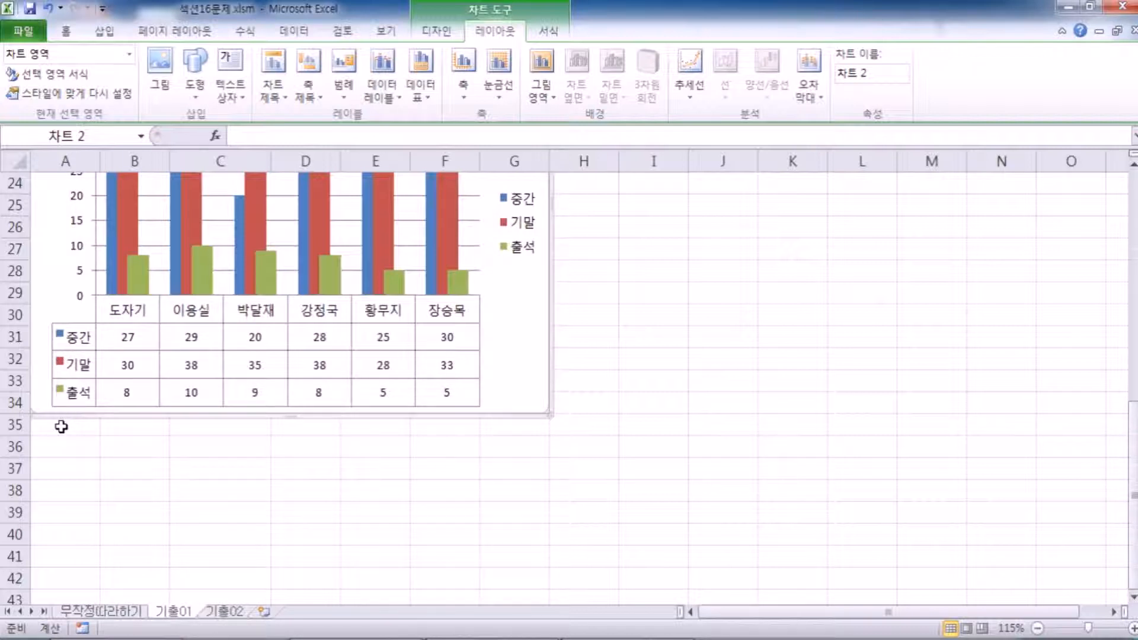
Change the chart's data table to the version without legend keys and review the chart against the grade table.
left_click(428, 95)
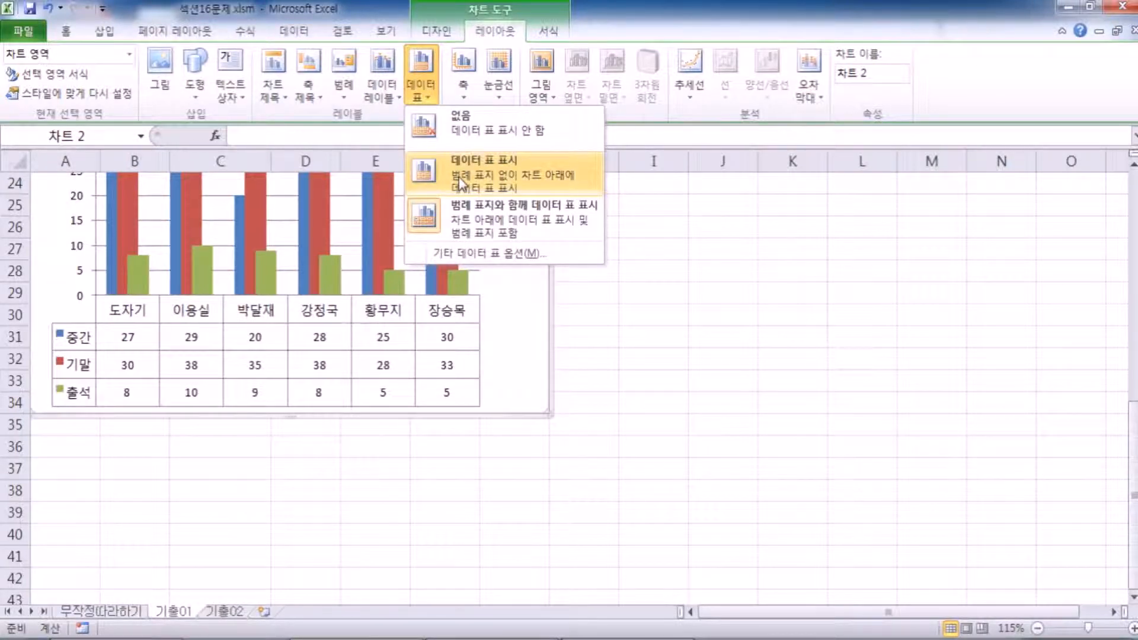
left_click(460, 178)
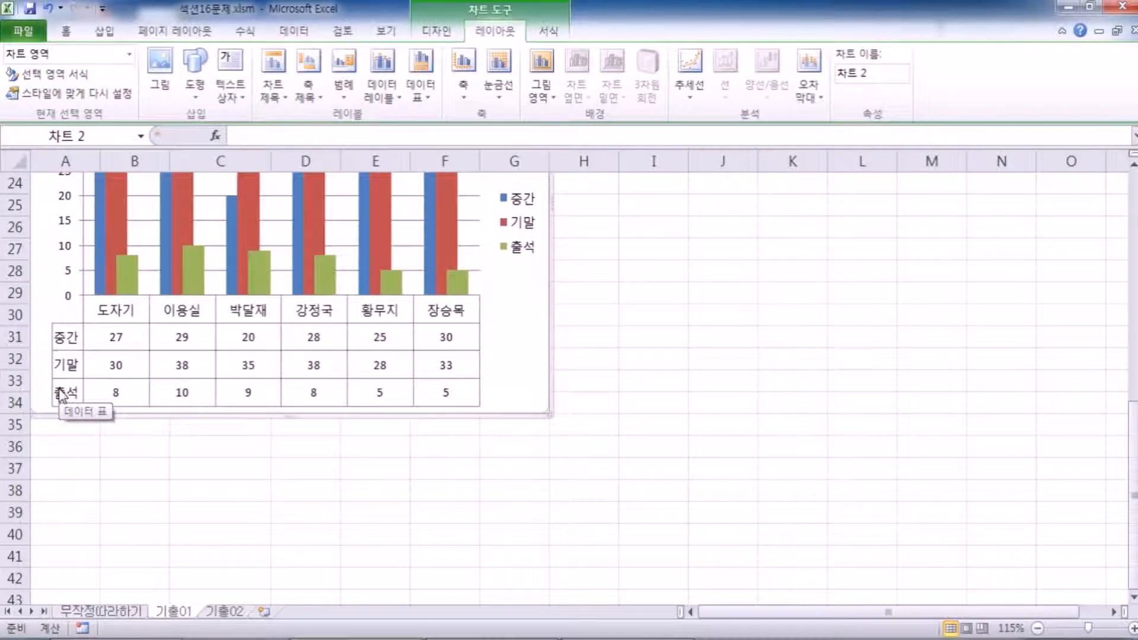
scroll(160, 373, "up", 8)
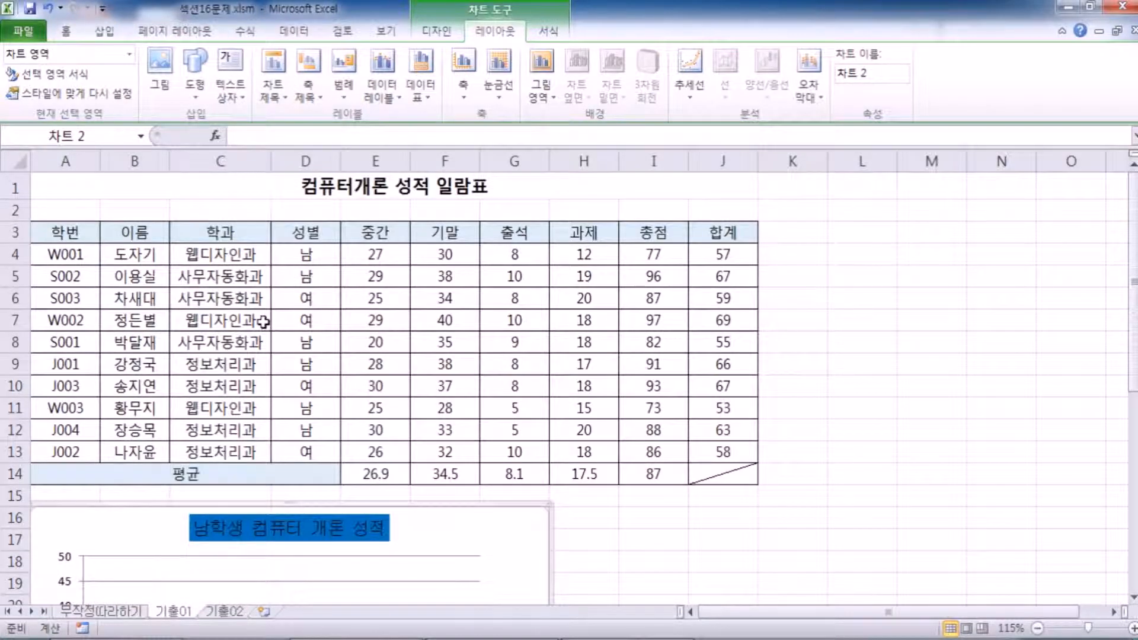
scroll(262, 322, "down", 5)
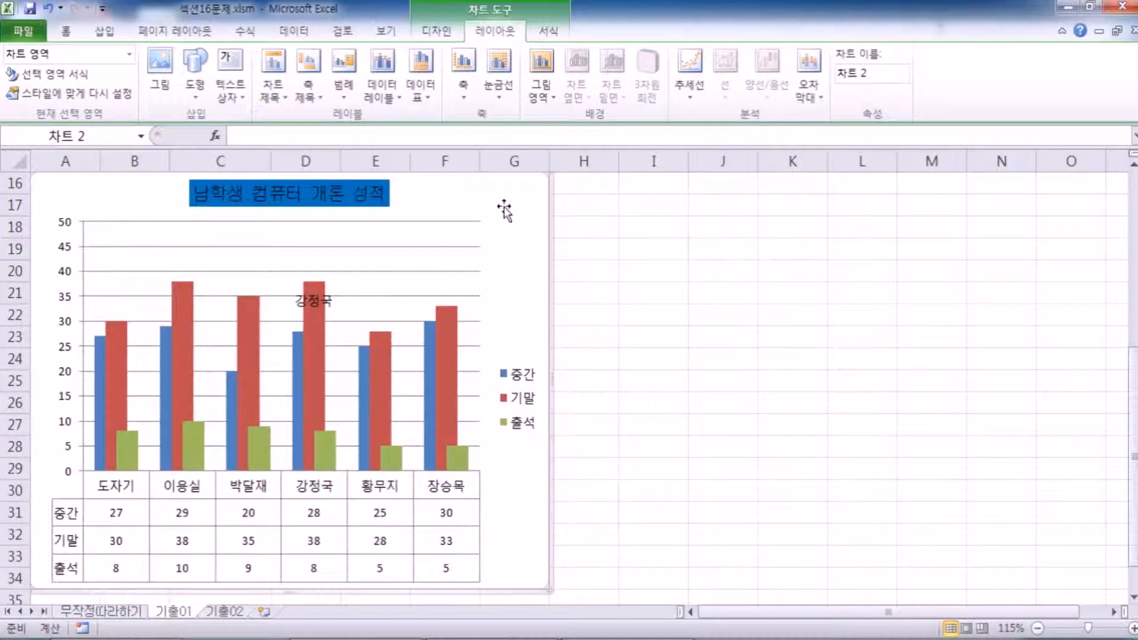
Remove the data table from below the column chart.
left_click(382, 77)
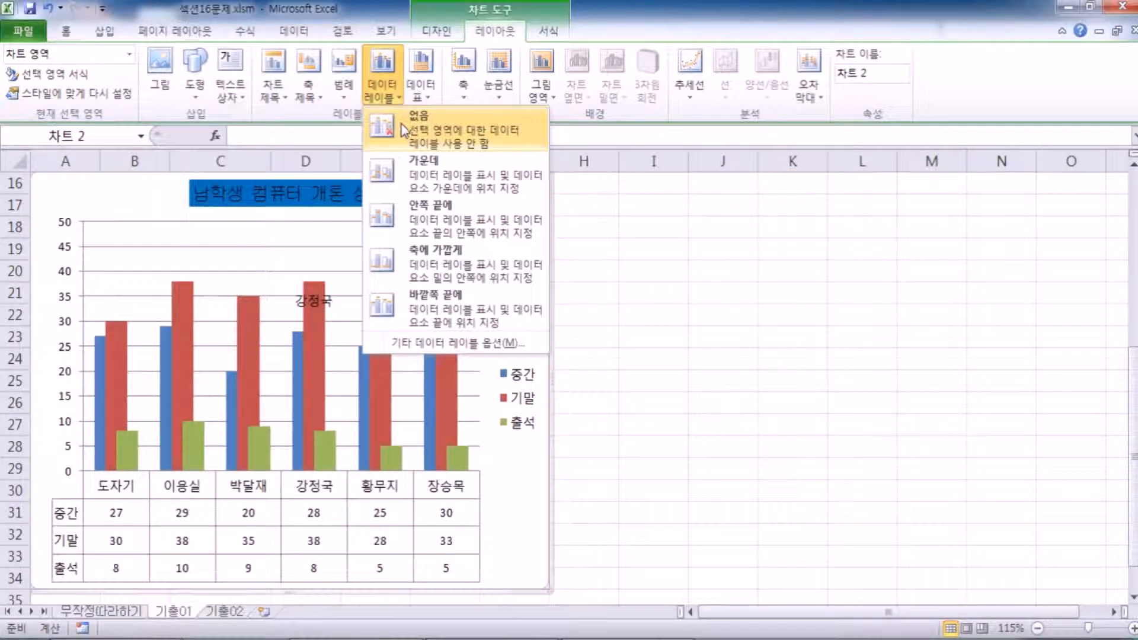
left_click(420, 77)
left_click(424, 118)
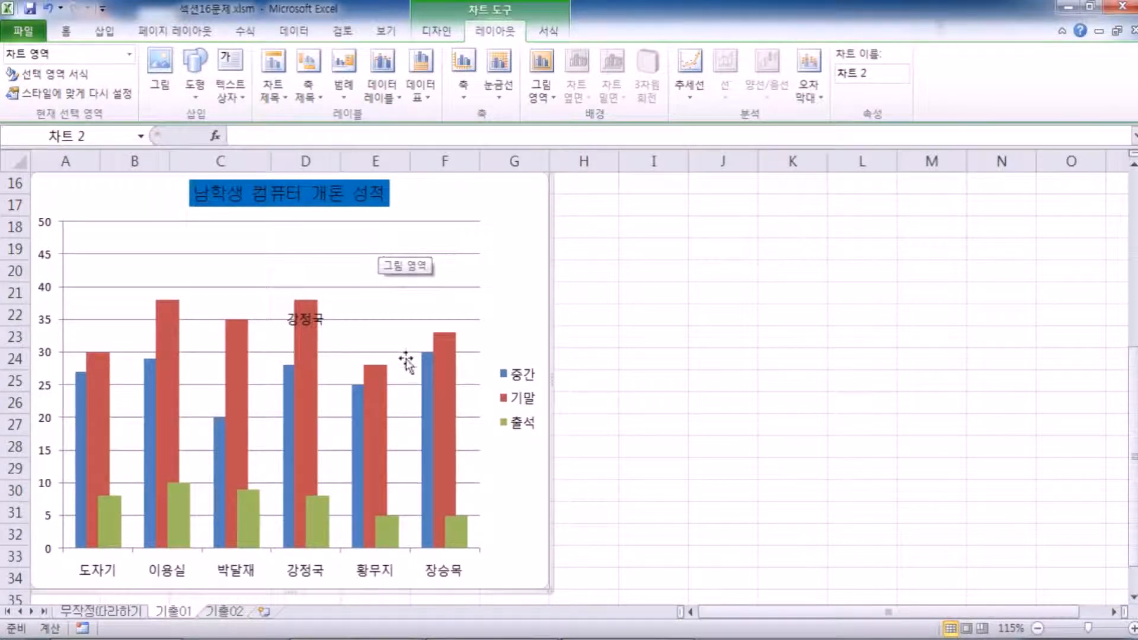
scroll(403, 355, "down", 2)
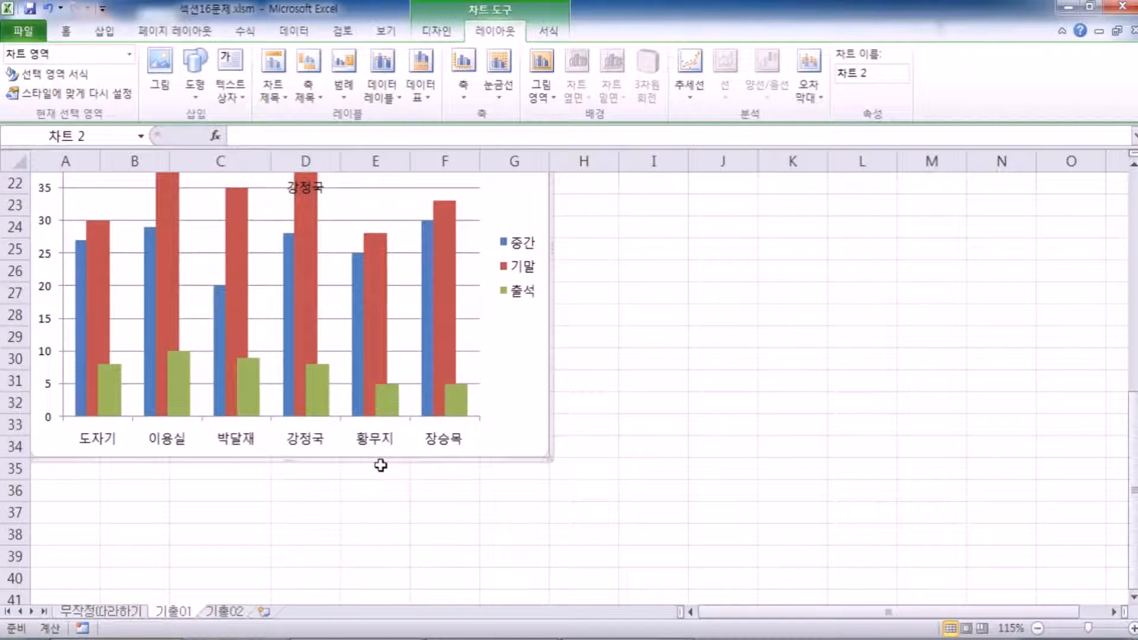
scroll(184, 319, "up", 1)
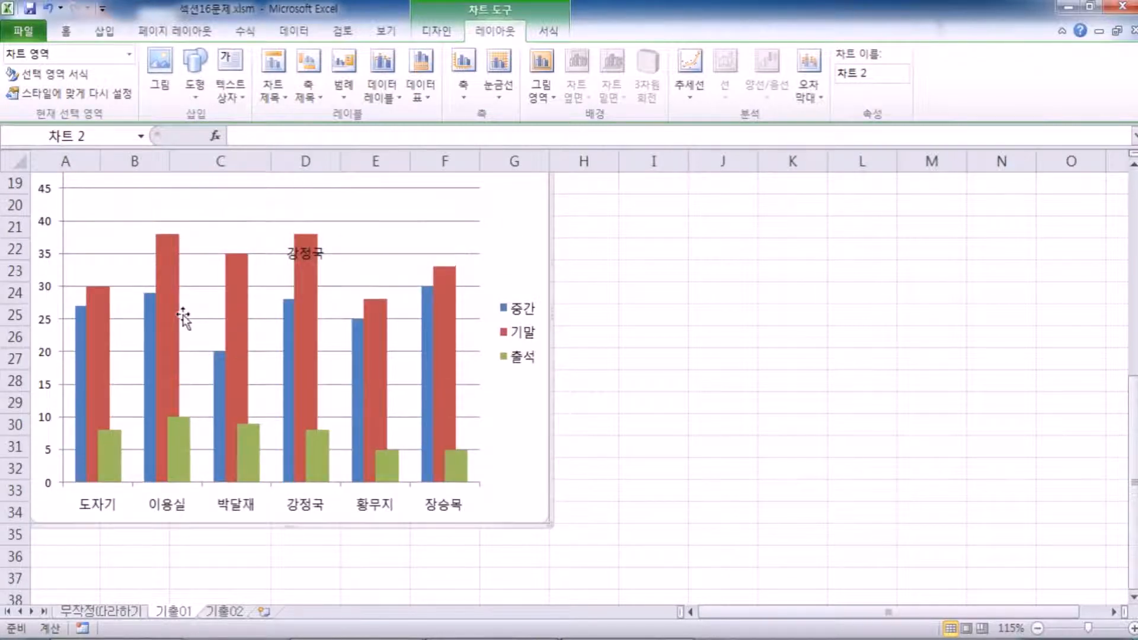
mouse_move(166, 285)
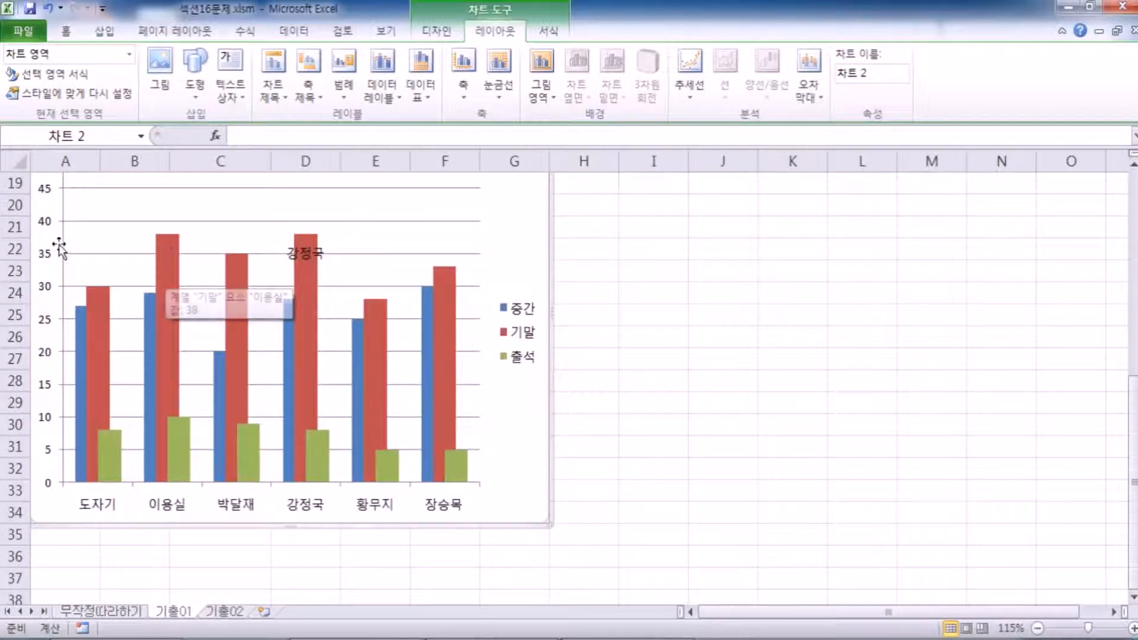
mouse_move(91, 297)
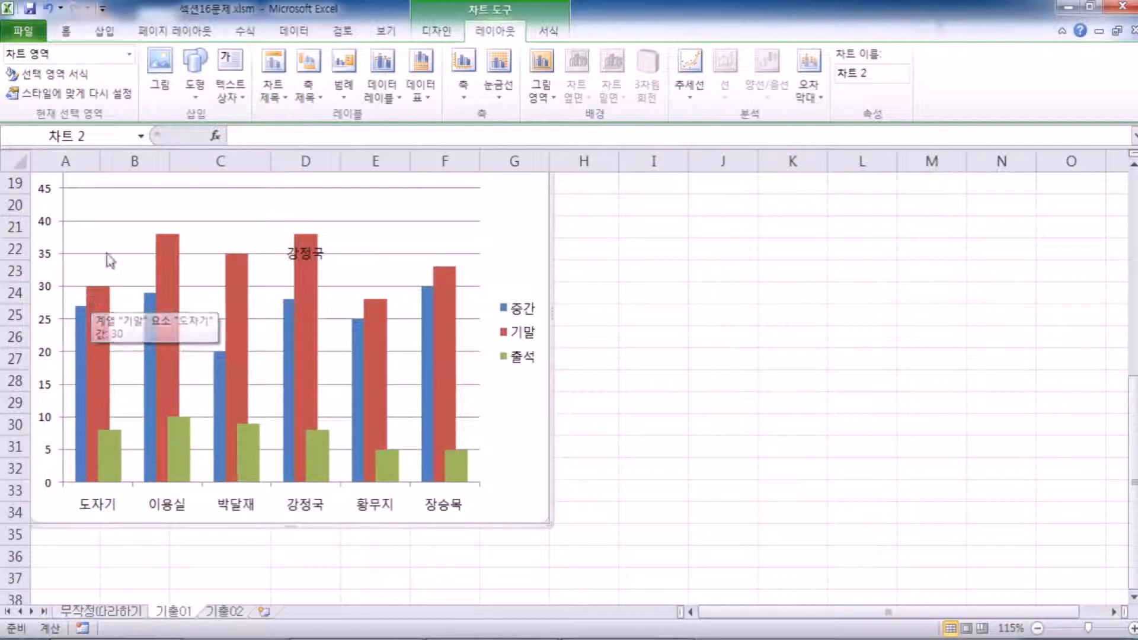
mouse_move(169, 245)
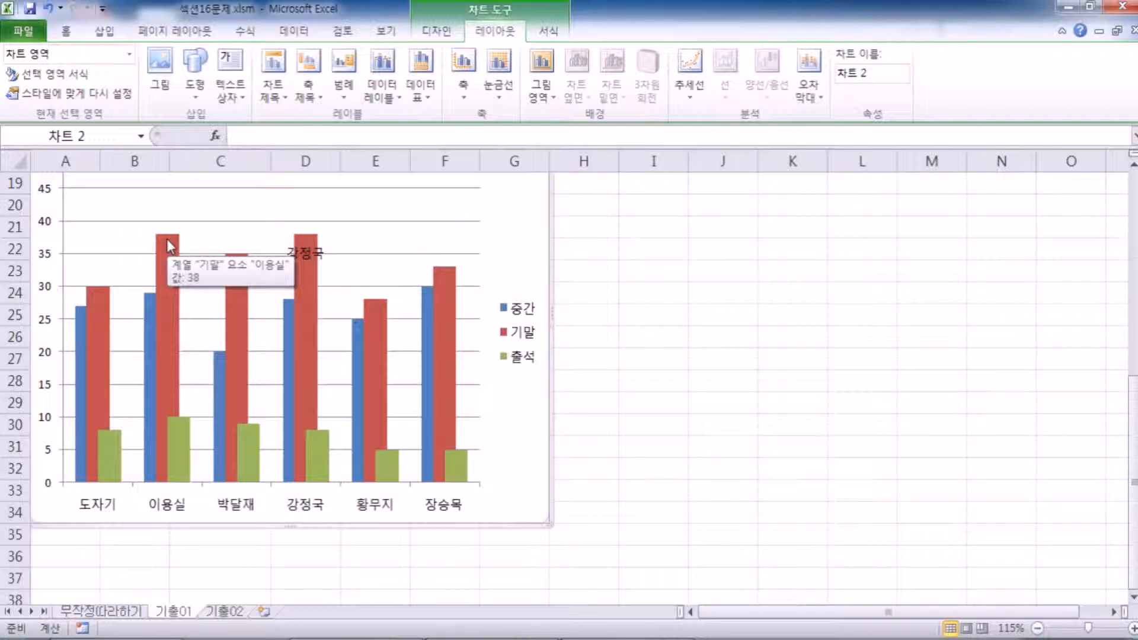
Show a data table below the chart without legend keys.
left_click(419, 97)
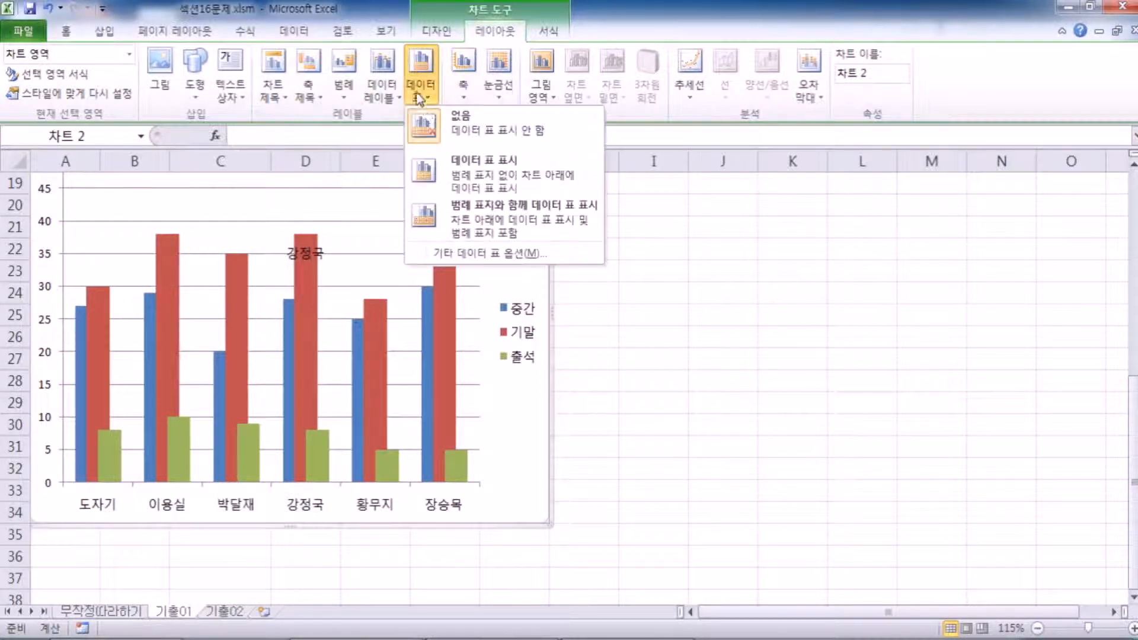
left_click(459, 180)
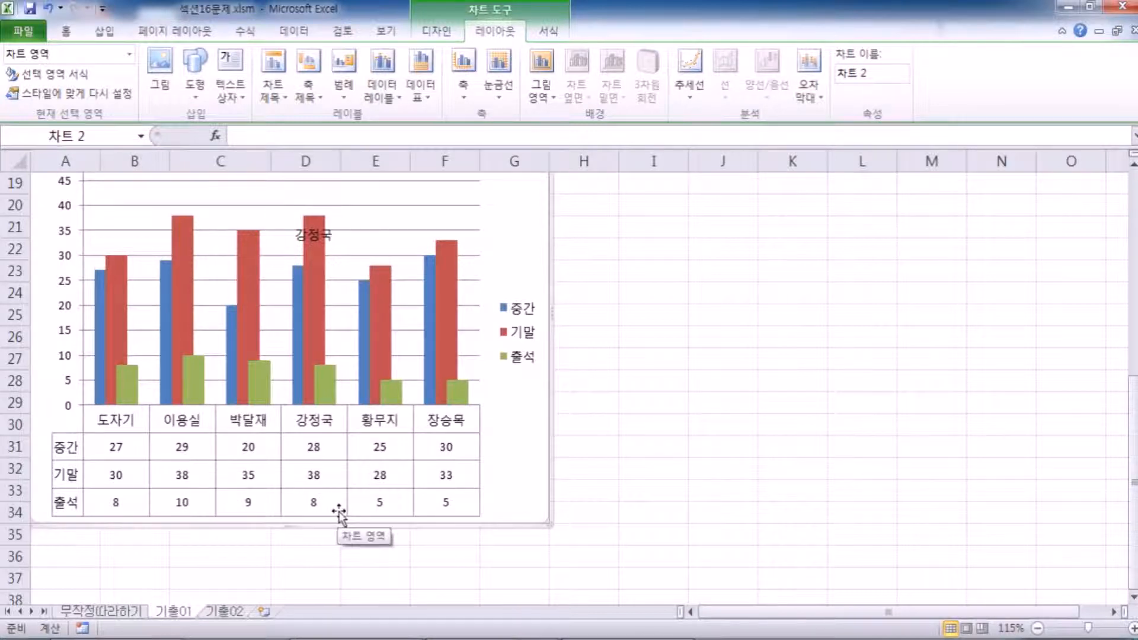
scroll(339, 515, "up", 2)
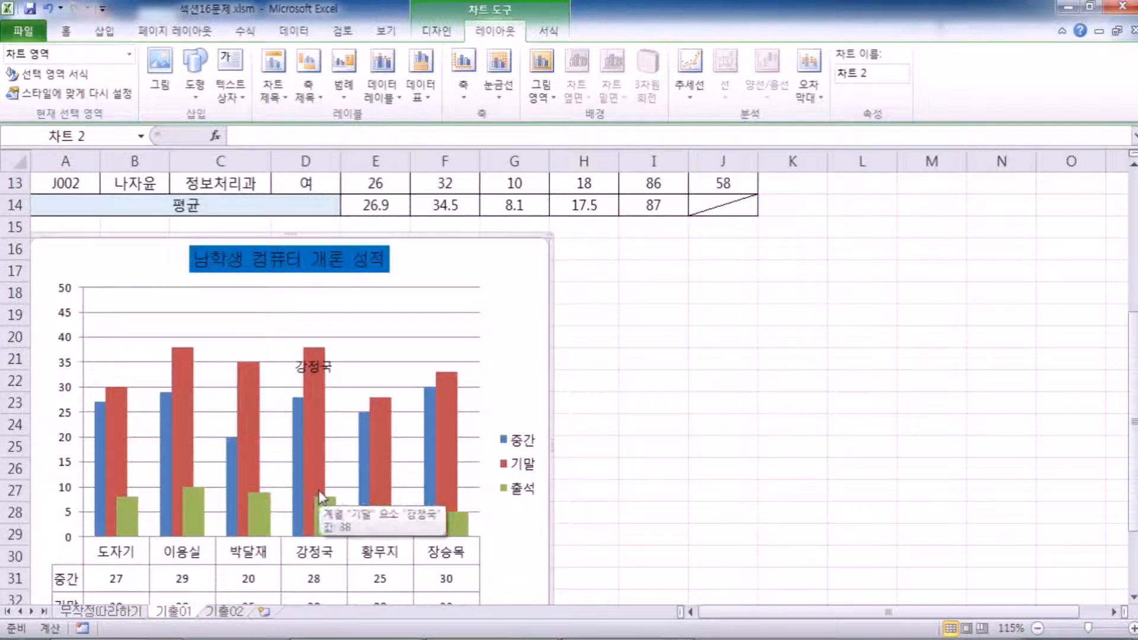
scroll(318, 490, "down", 3)
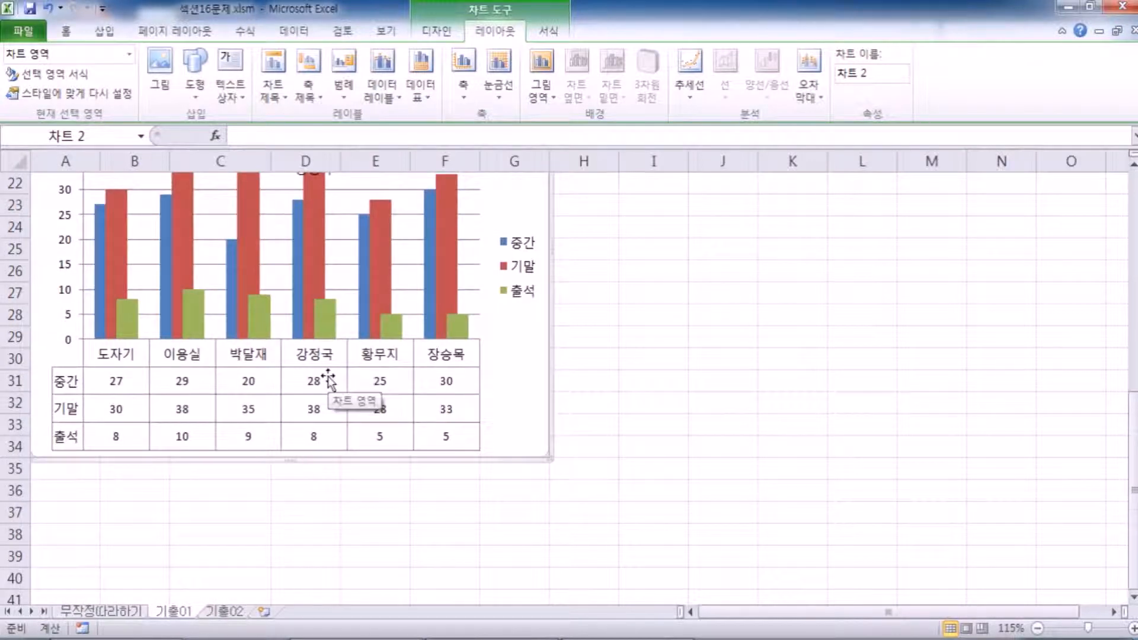
Set the chart's data table back to 없음 (none) and examine the columns without it.
left_click(421, 89)
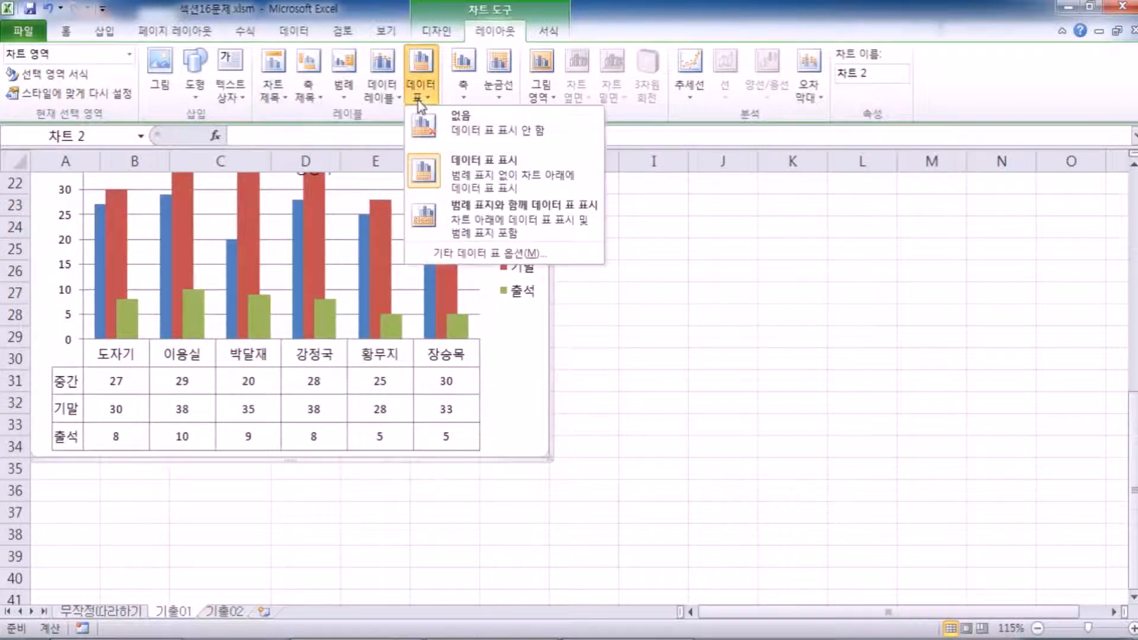
left_click(436, 130)
scroll(258, 331, "up", 6)
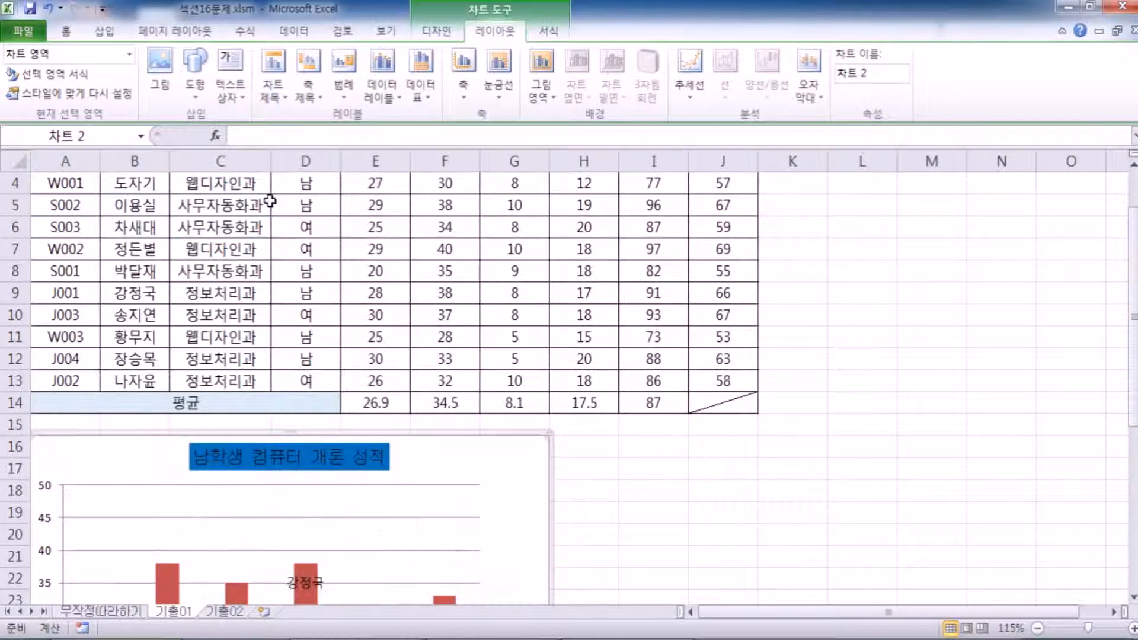
scroll(258, 332, "down", 7)
scroll(199, 398, "up", 3)
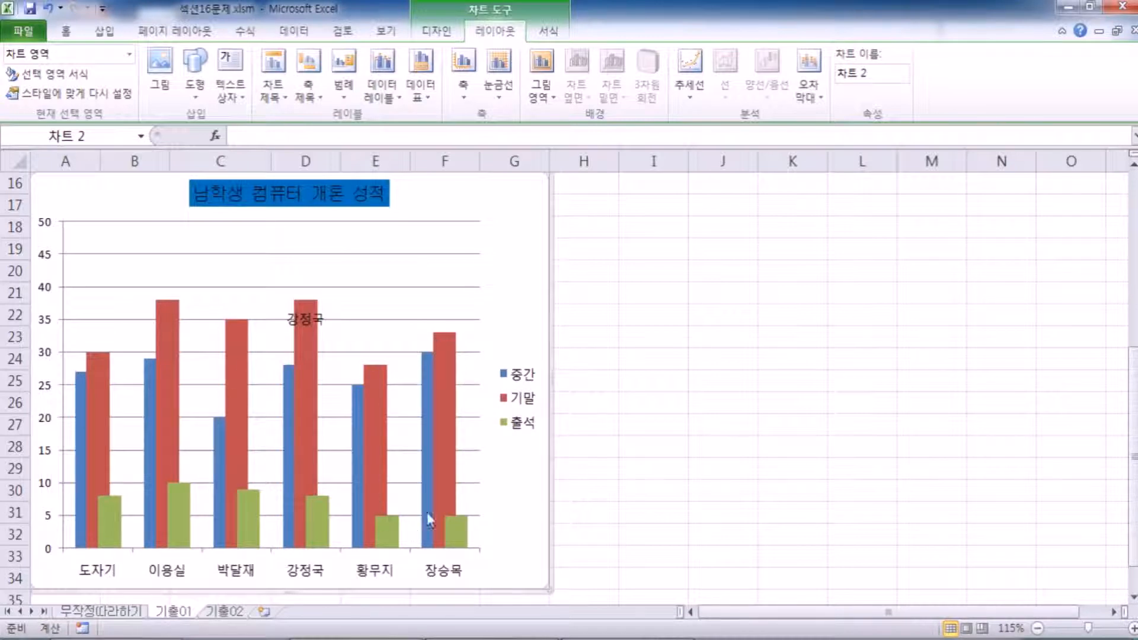
scroll(518, 444, "down", 2)
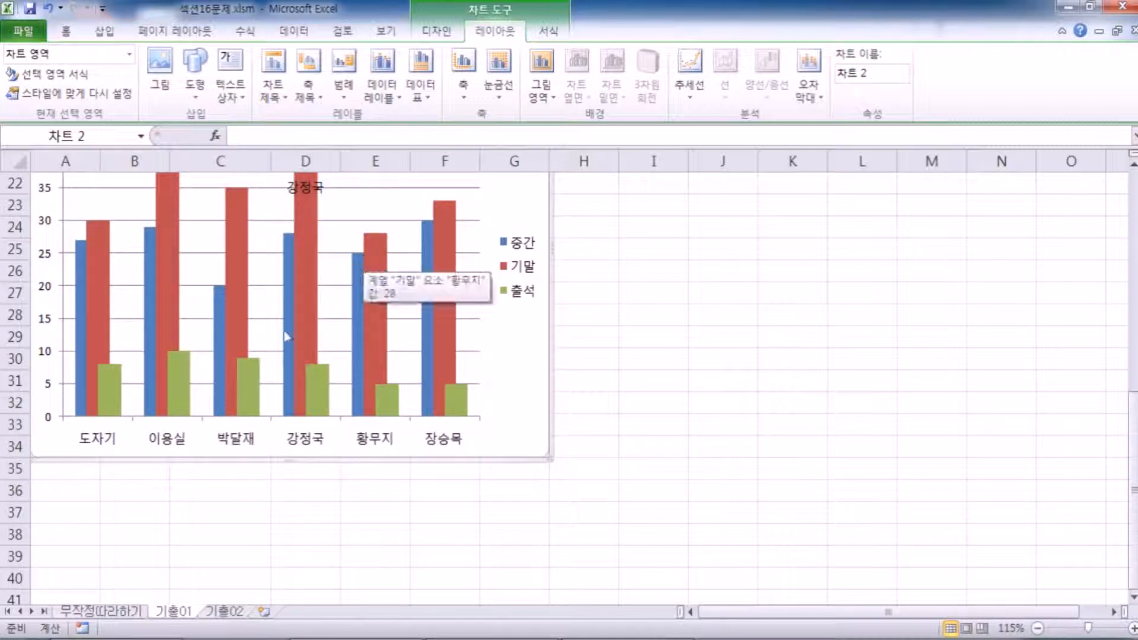
scroll(226, 406, "up", 1)
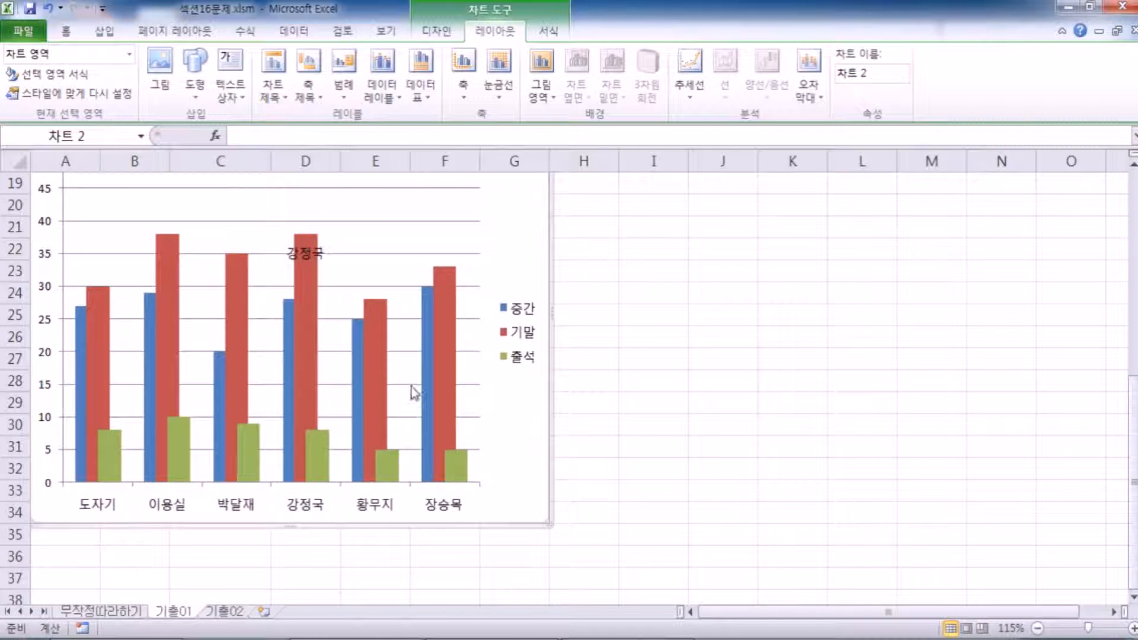
mouse_move(385, 344)
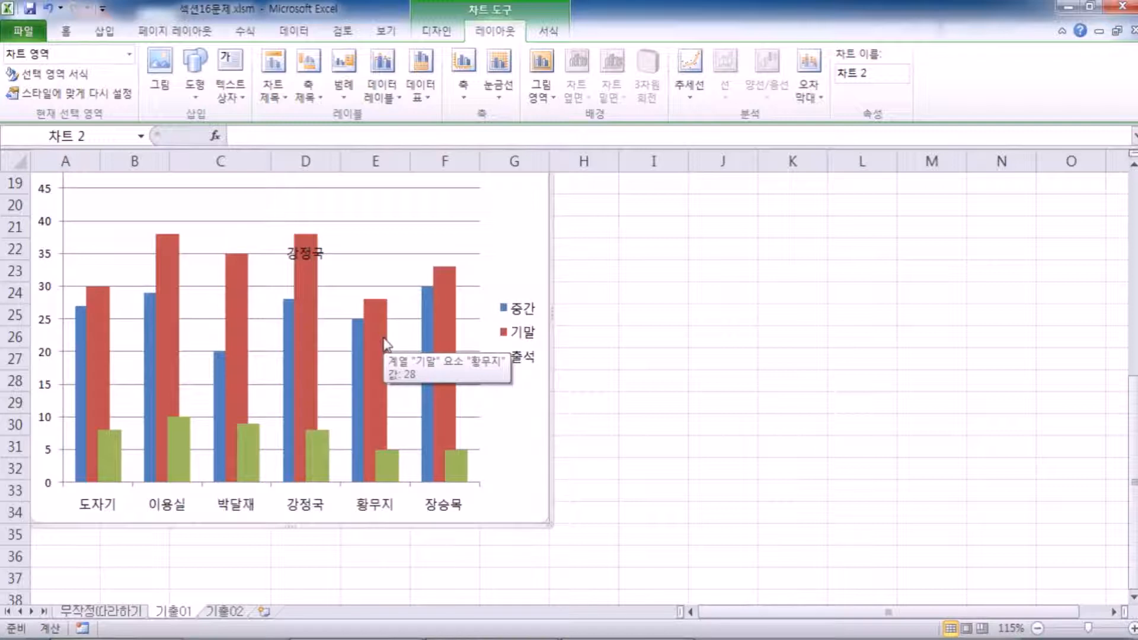
Display the data table below the chart and switch it to the version with legend keys (범례 표지와 함께 데이터 표 표시).
left_click(421, 83)
left_click(447, 161)
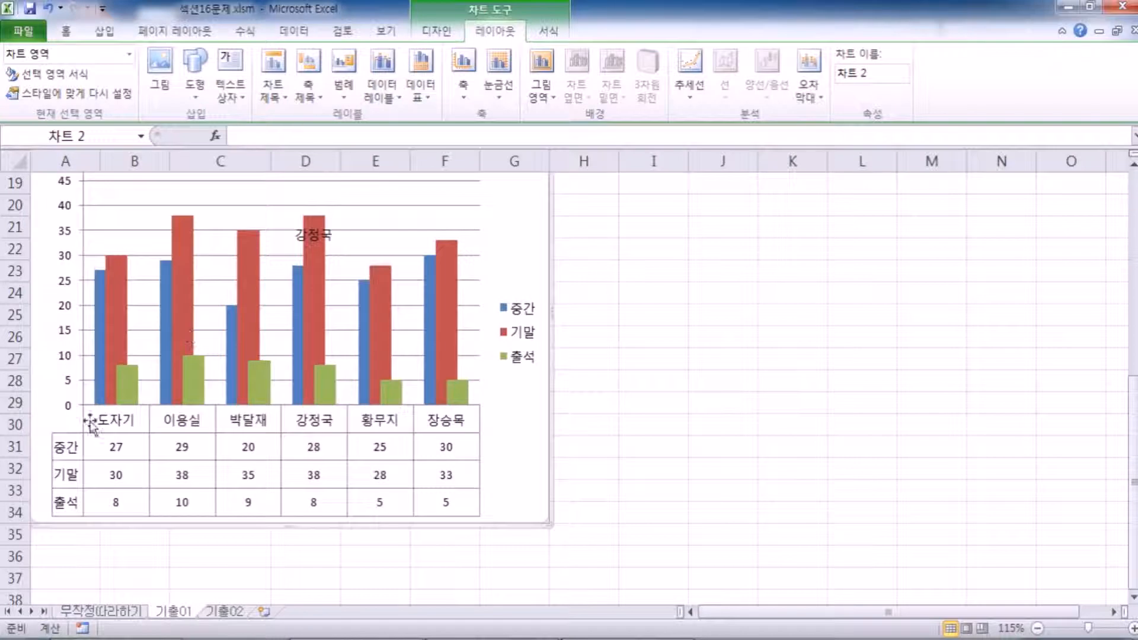
left_click(421, 80)
left_click(446, 213)
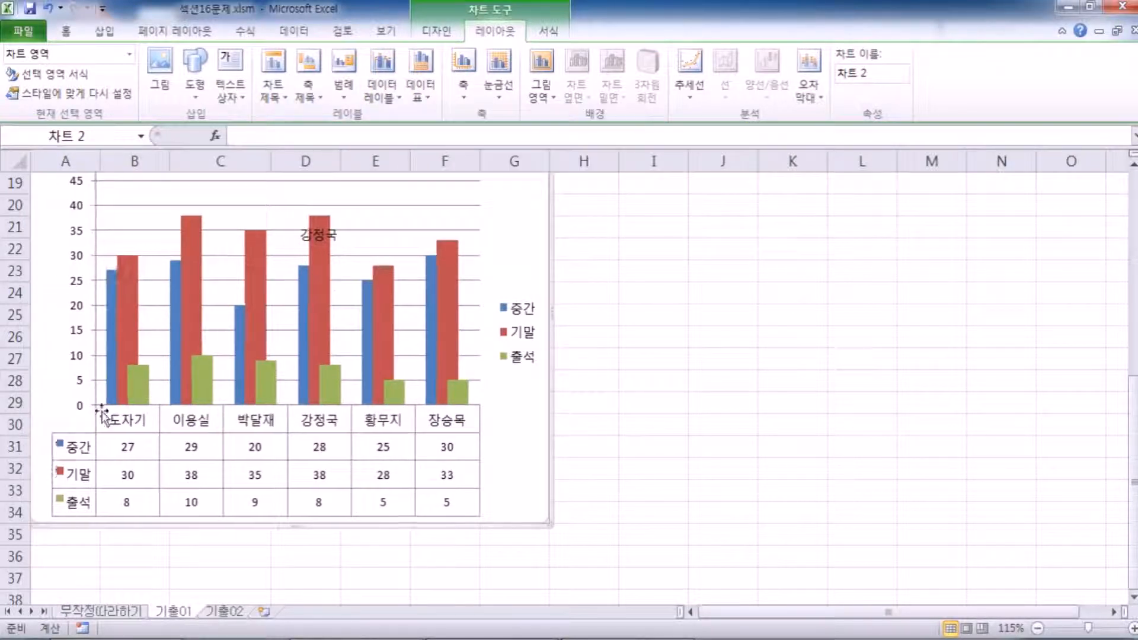
scroll(77, 373, "down", 2)
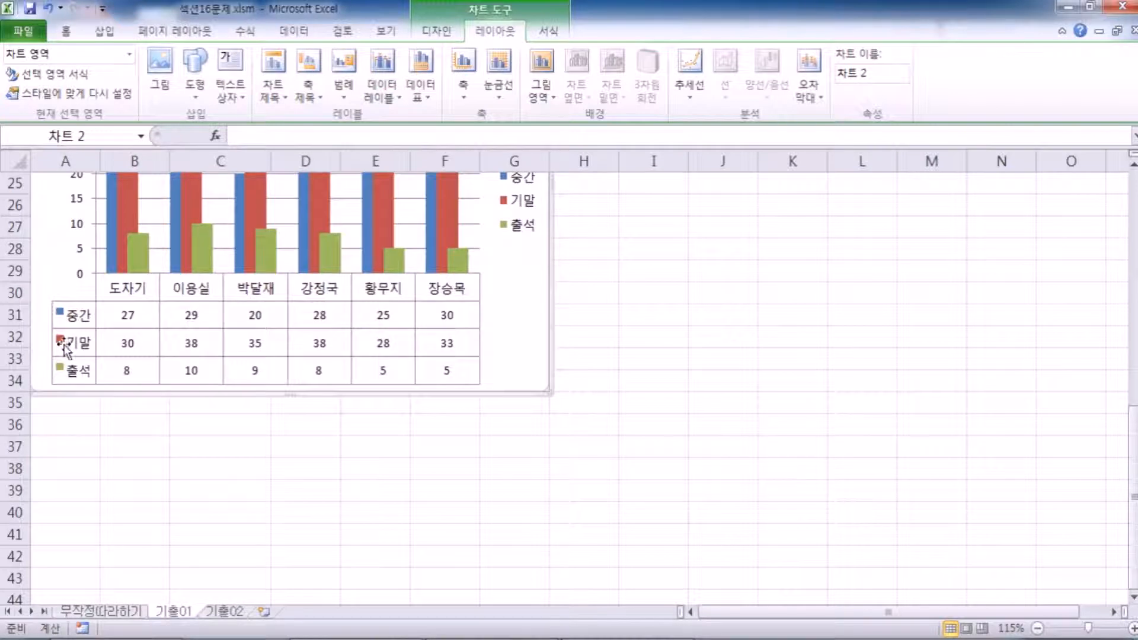
scroll(67, 379, "up", 3)
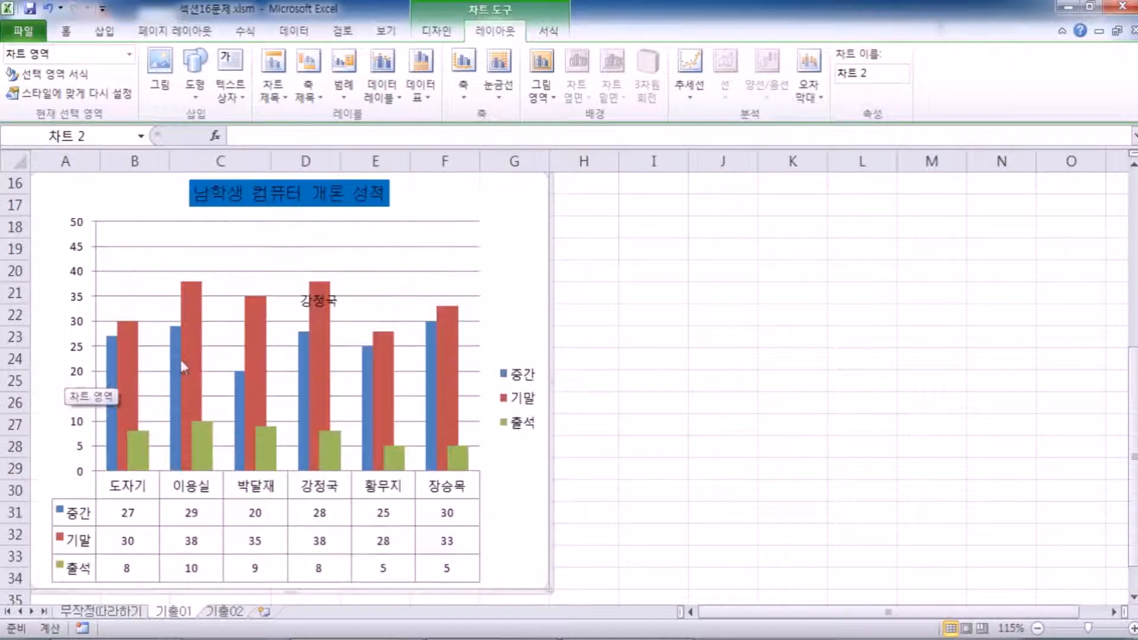
Remove the separate chart legend, leaving only the legend keys in the data table.
left_click(531, 398)
scroll(520, 432, "down", 1)
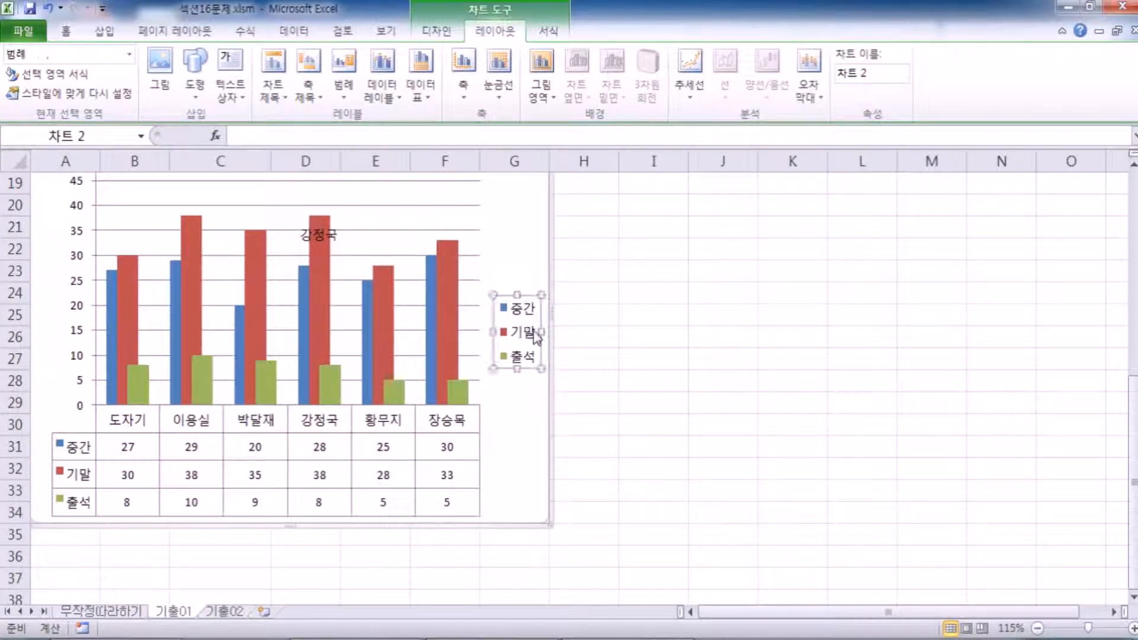
left_click(343, 77)
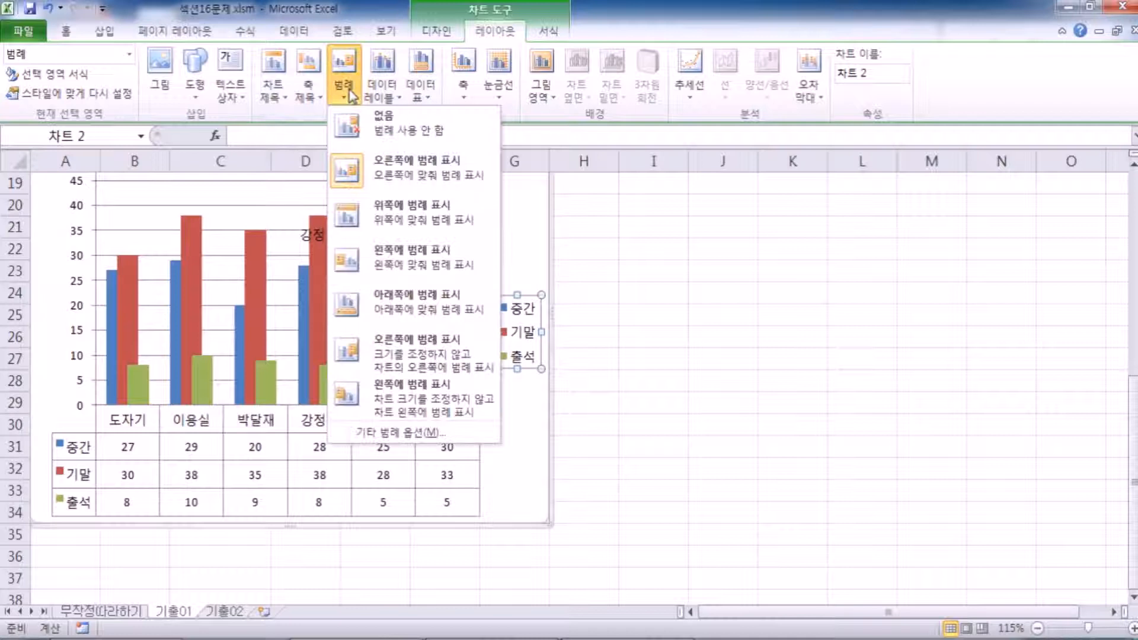
left_click(381, 129)
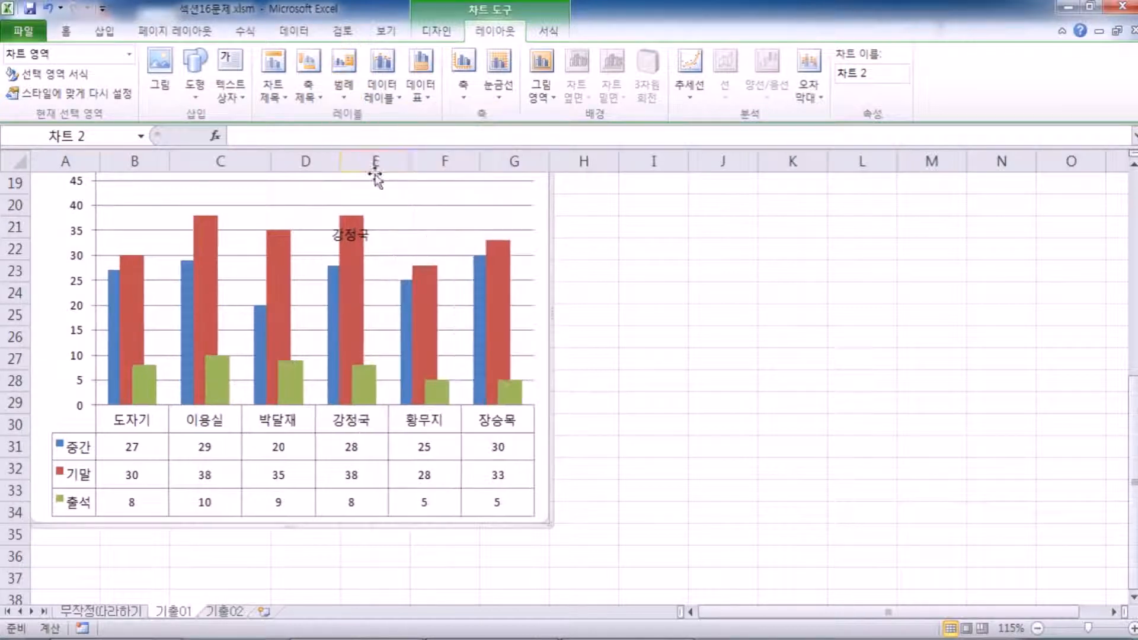
left_click(344, 83)
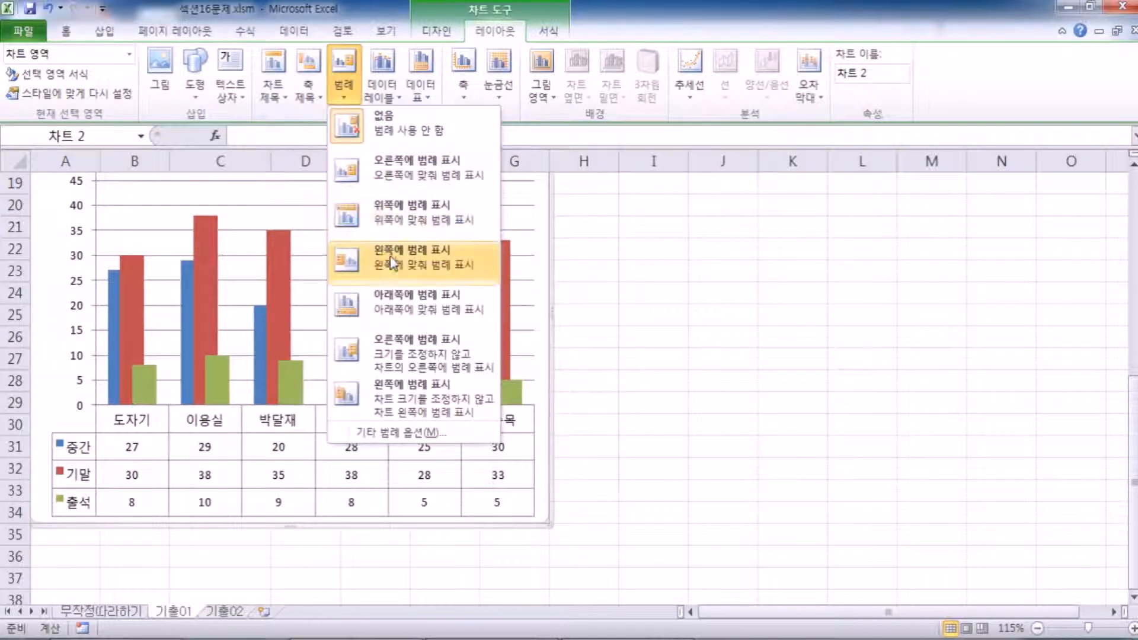
left_click(394, 169)
left_click(531, 341)
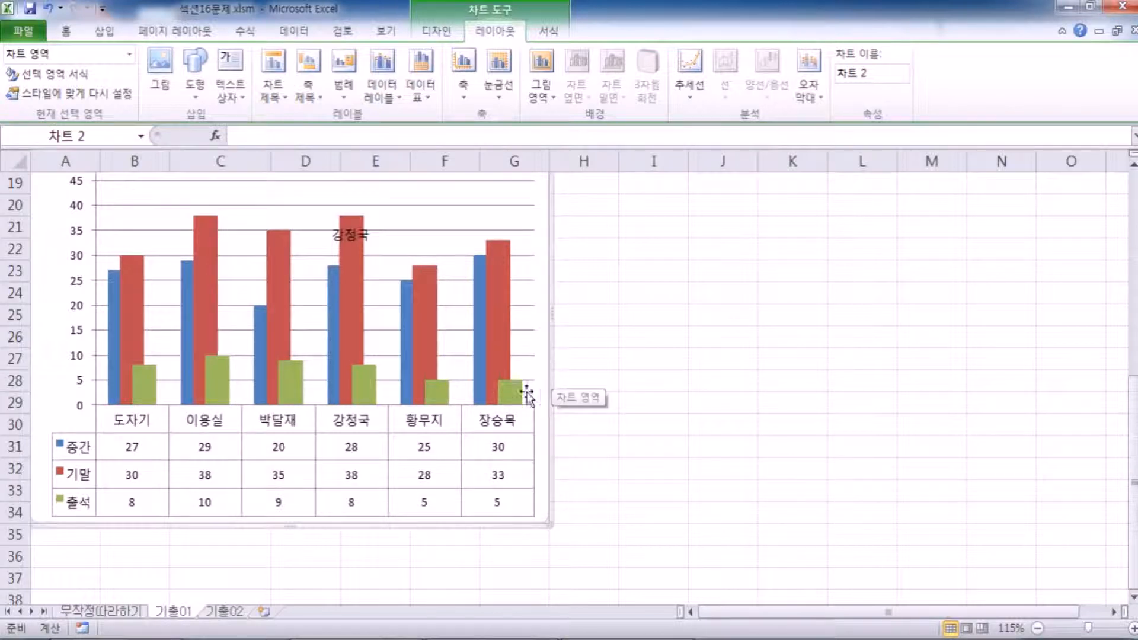
scroll(552, 380, "up", 2)
scroll(448, 373, "down", 1)
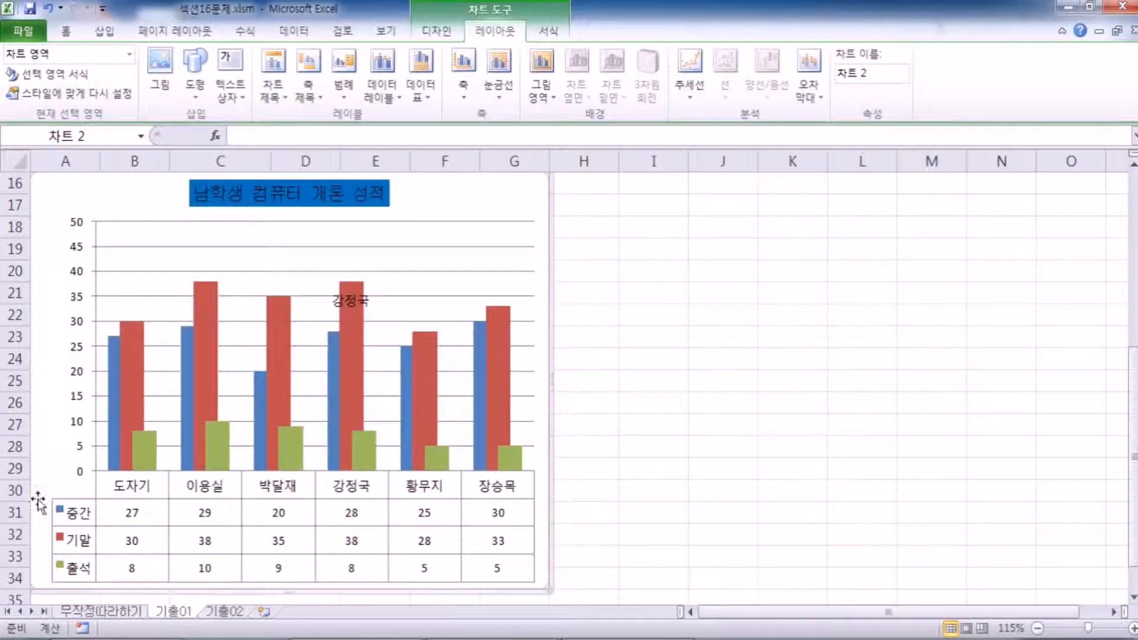
scroll(47, 497, "down", 1)
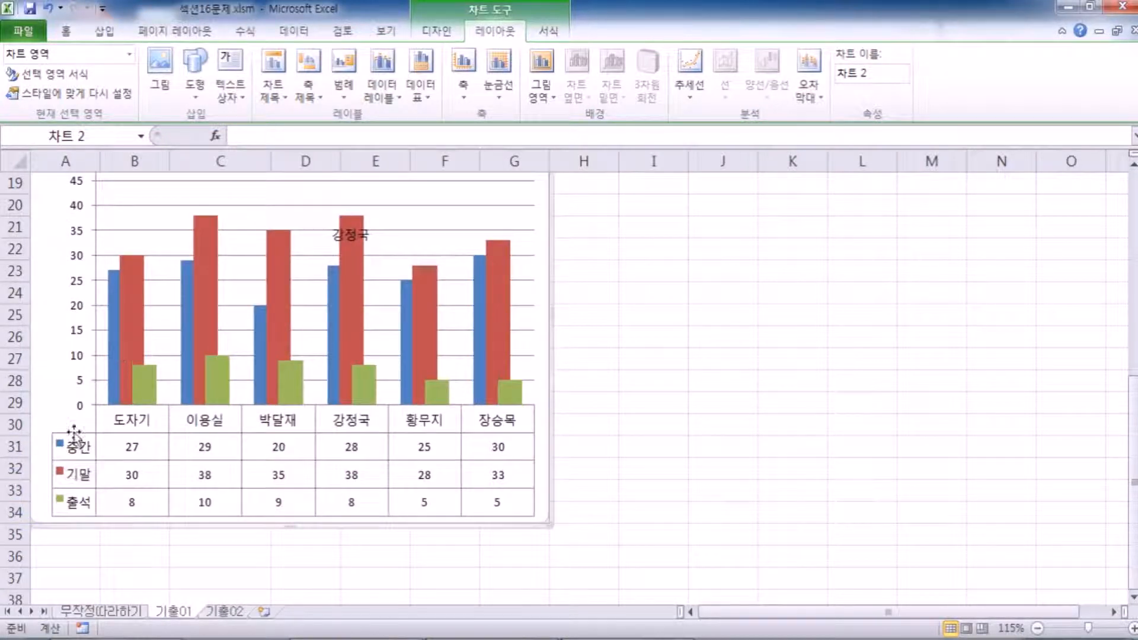
scroll(87, 465, "up", 2)
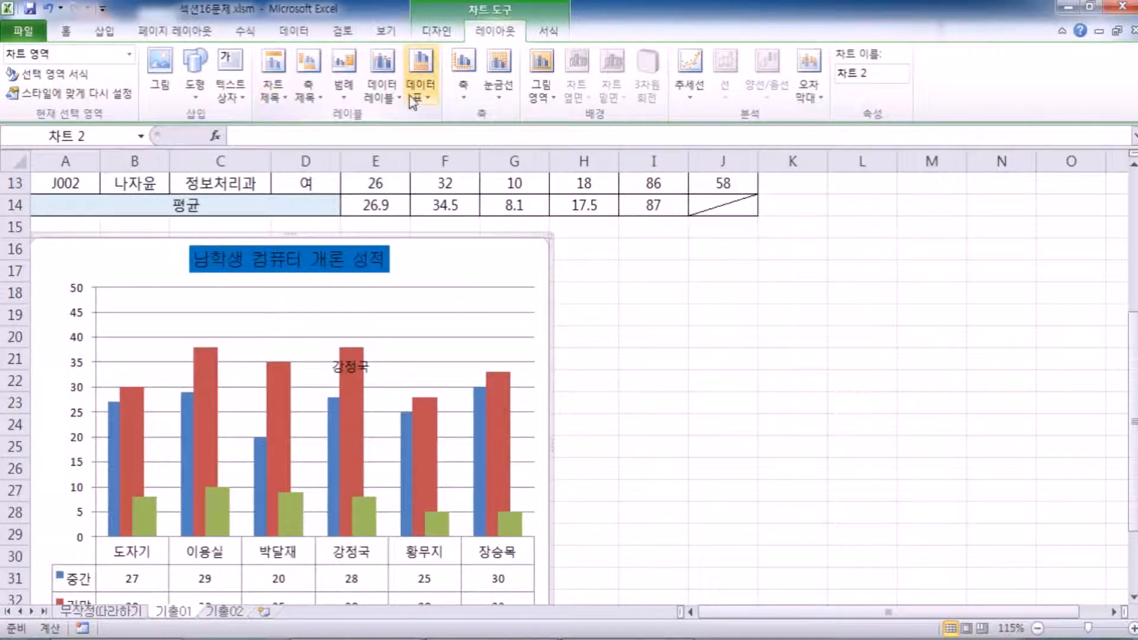
Try the right-side legend that overlaps the plot and replace it with the standard right-aligned legend (오른쪽에 범례 표시).
left_click(344, 83)
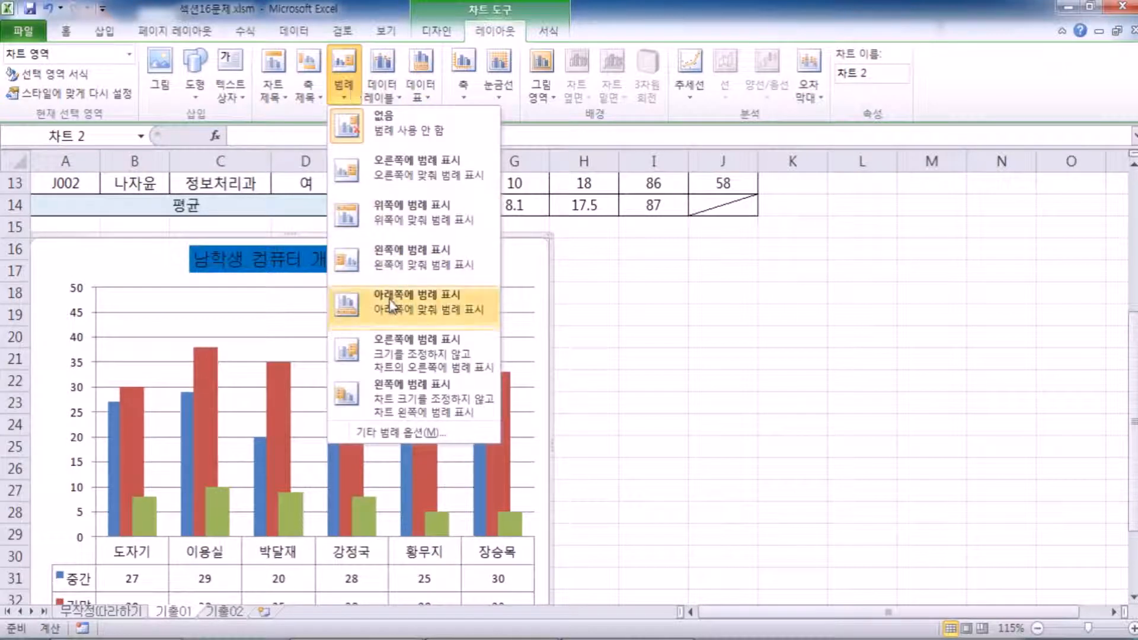
left_click(379, 355)
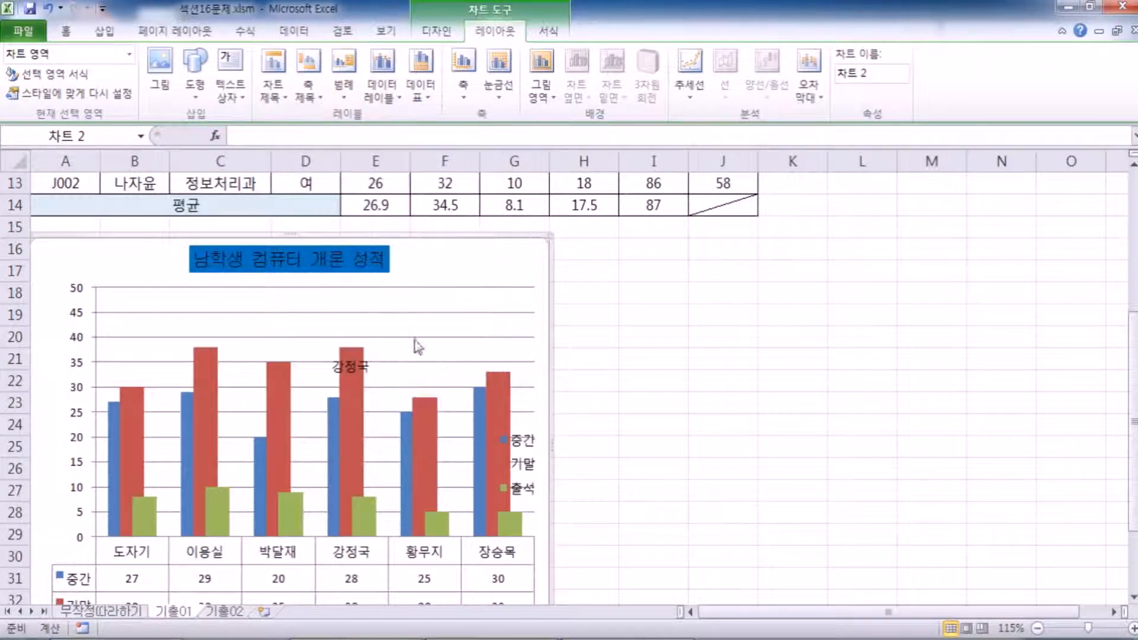
left_click(349, 93)
left_click(369, 176)
left_click(343, 83)
left_click(508, 275)
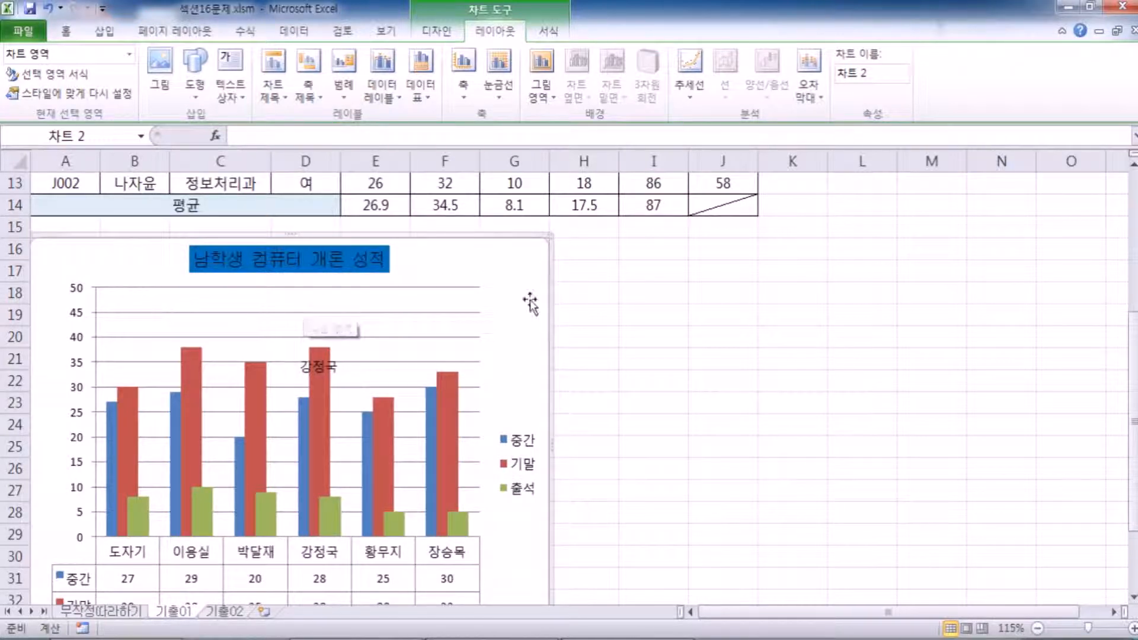
Fill the chart's plot area with the theme color 흰색, 배경 1, 25% 더 어둡게.
left_click(189, 325)
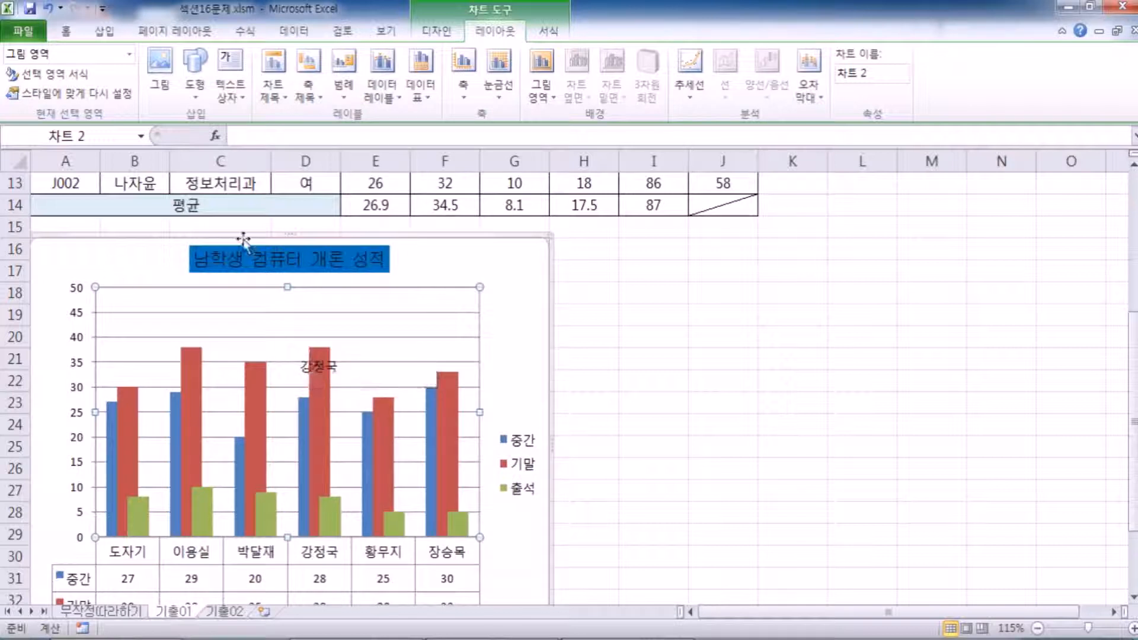
left_click(133, 252)
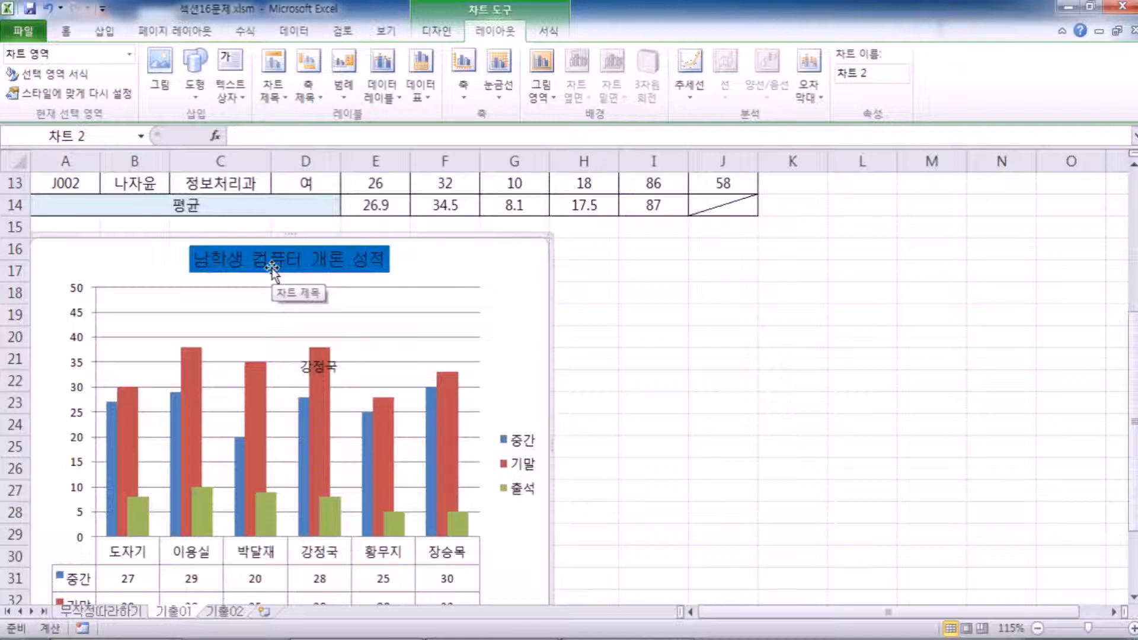
left_click(183, 328)
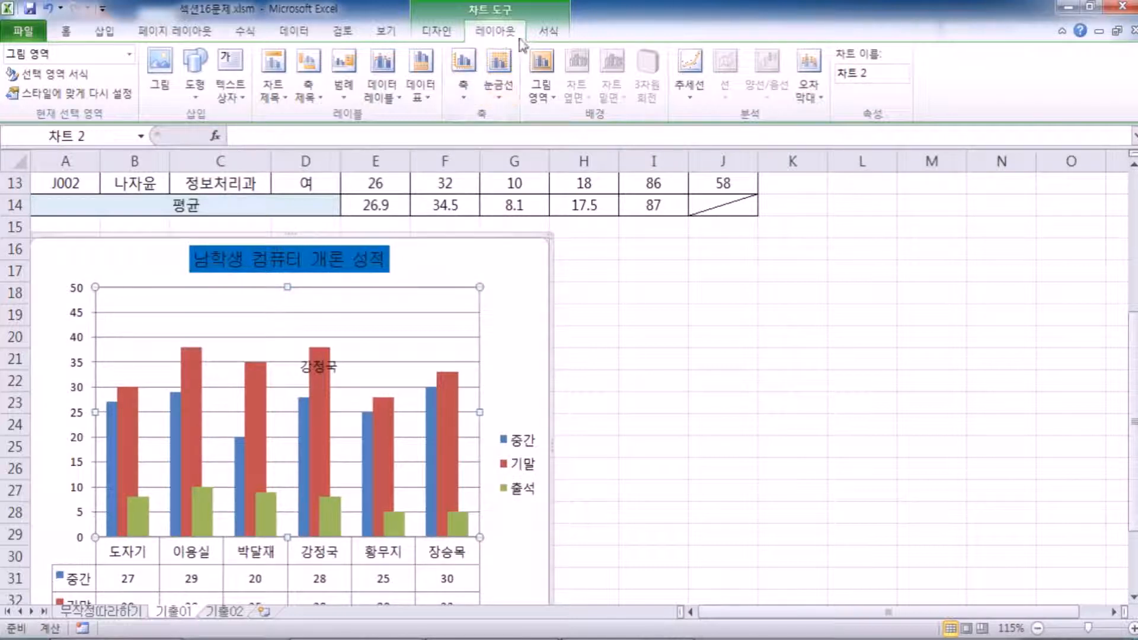
left_click(550, 32)
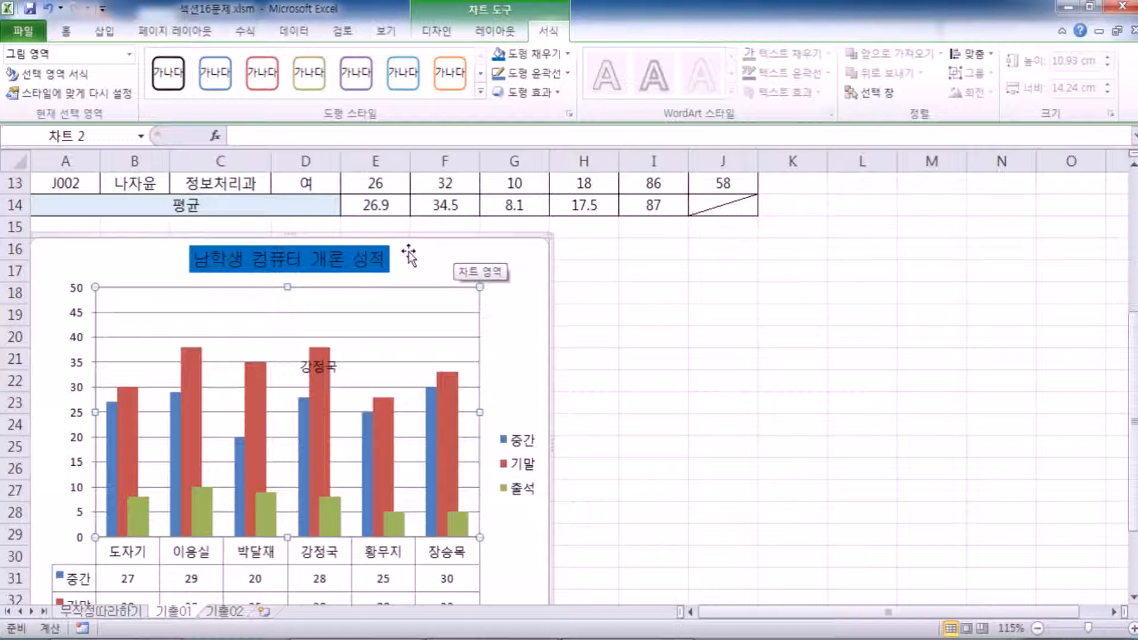
left_click(571, 62)
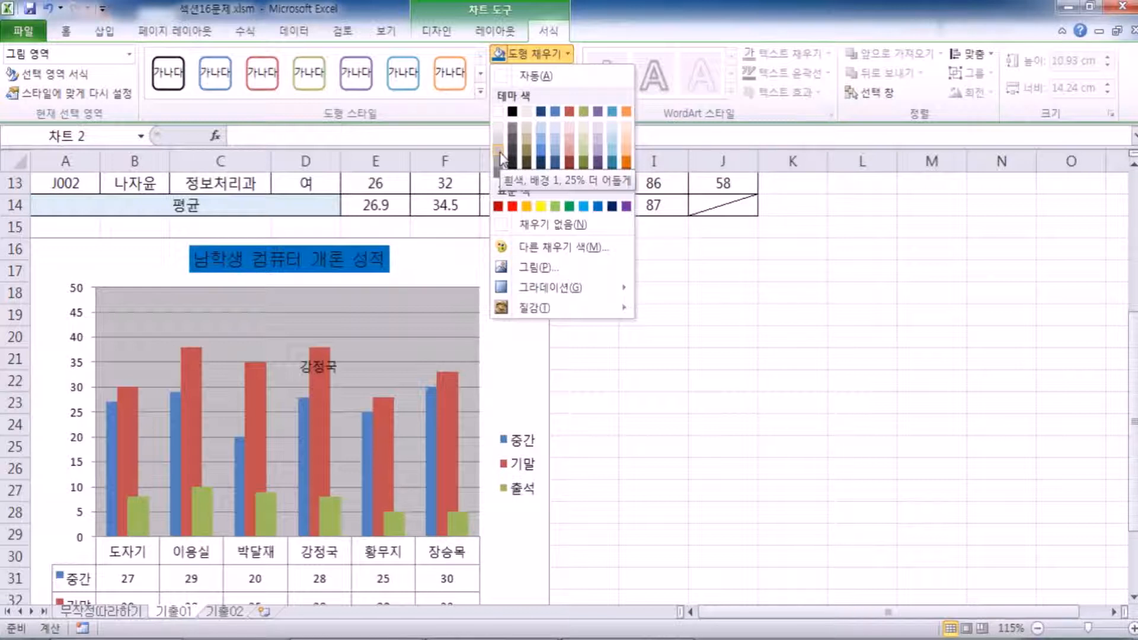
left_click(500, 157)
left_click(517, 331)
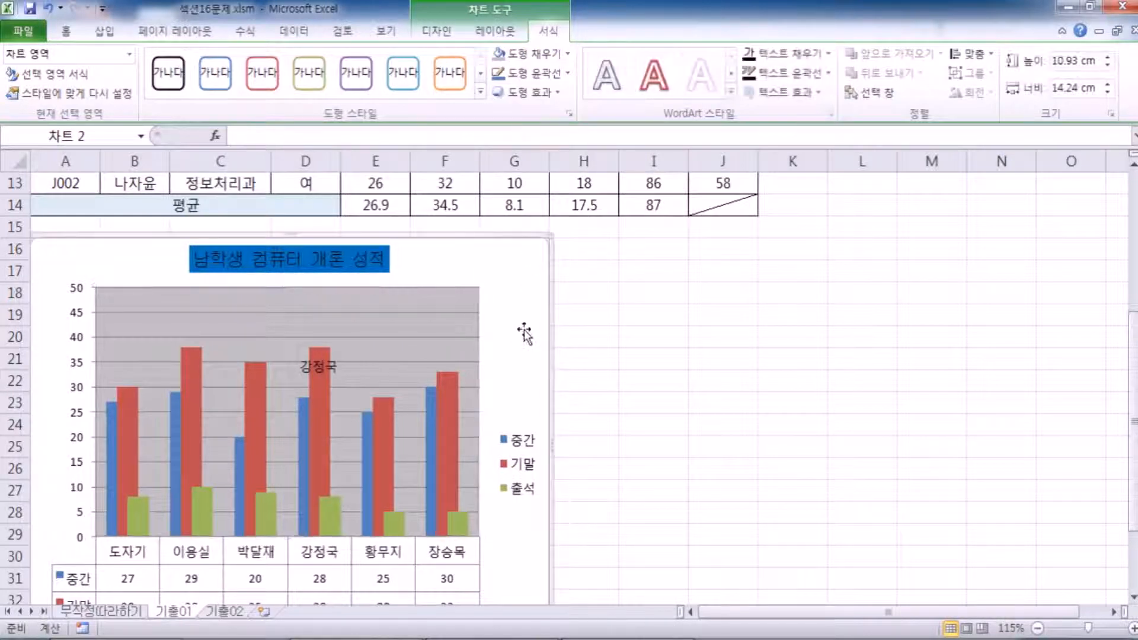
scroll(417, 300, "down", 2)
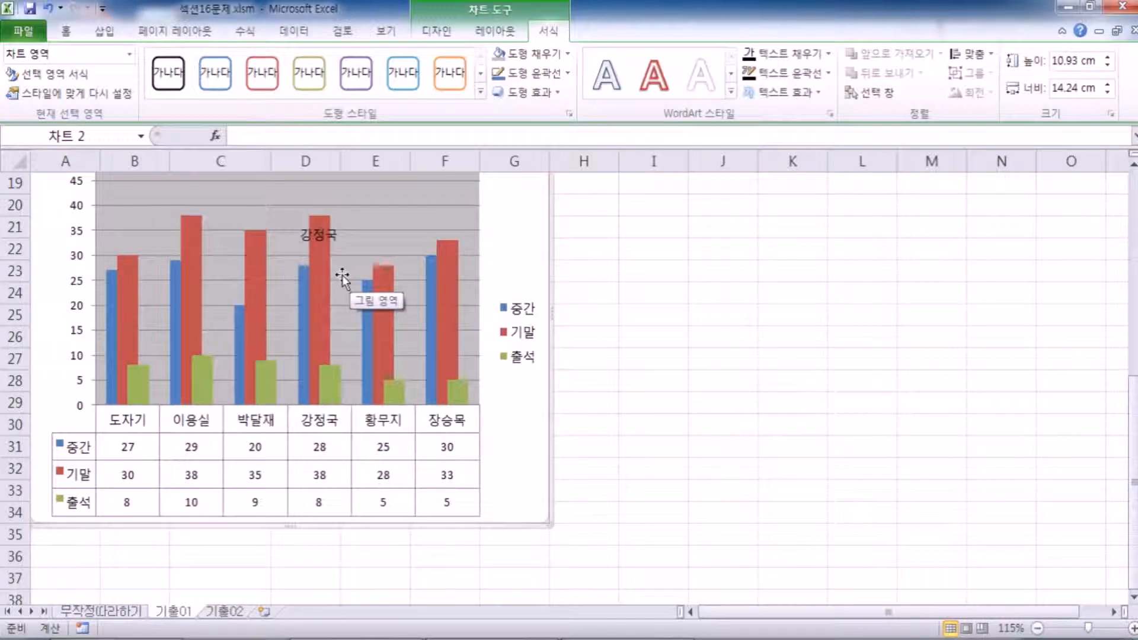
scroll(158, 243, "up", 2)
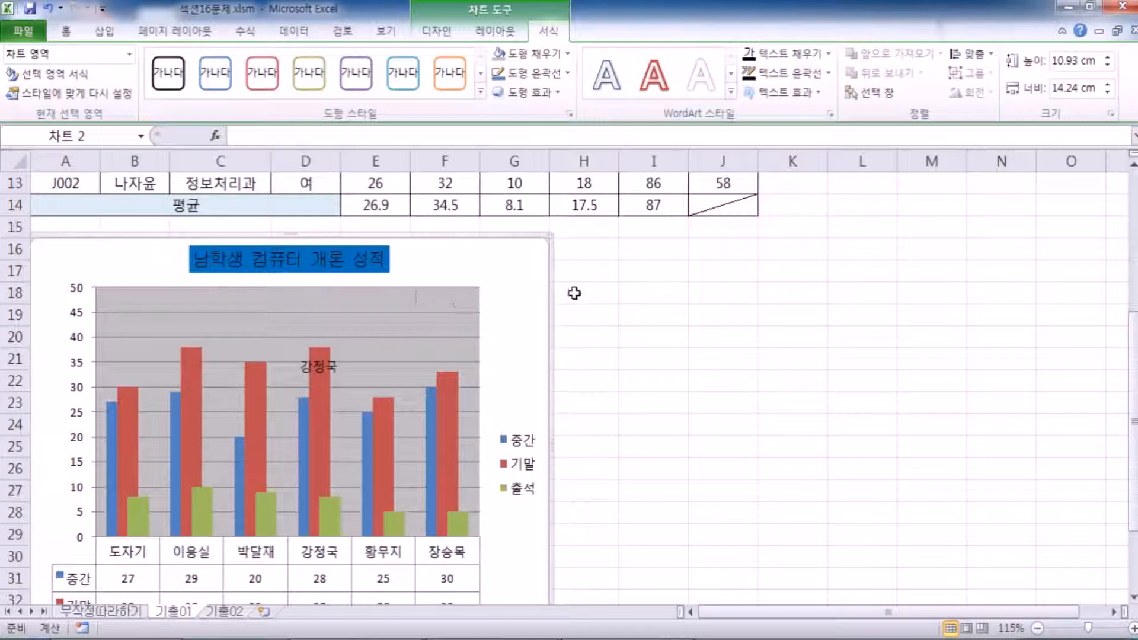
left_click(655, 332)
left_click(522, 289)
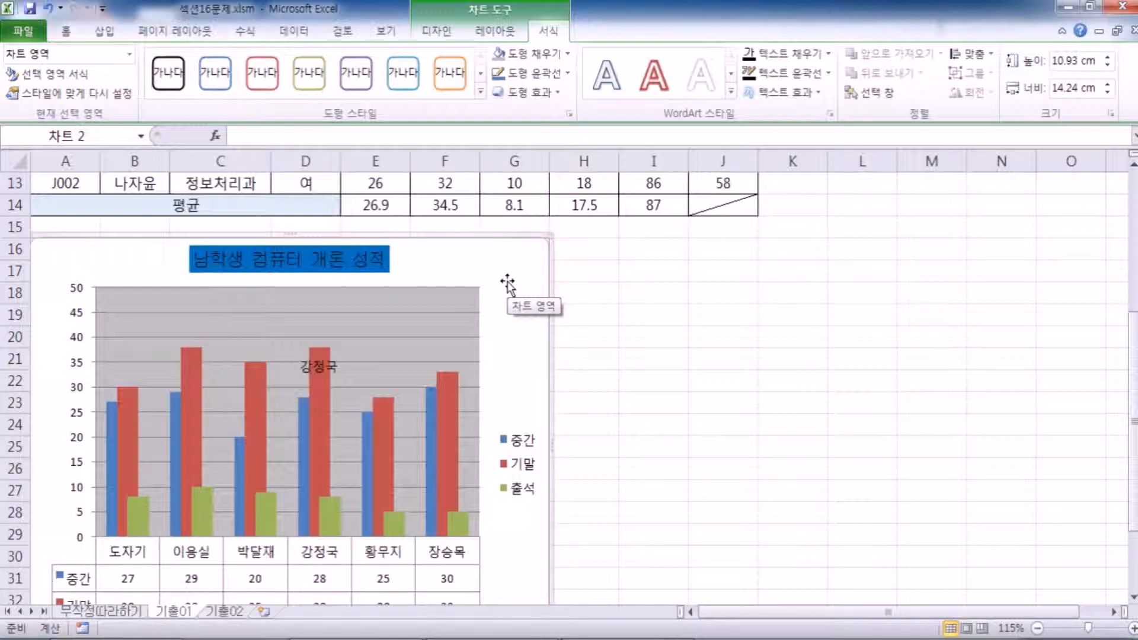
left_click(441, 31)
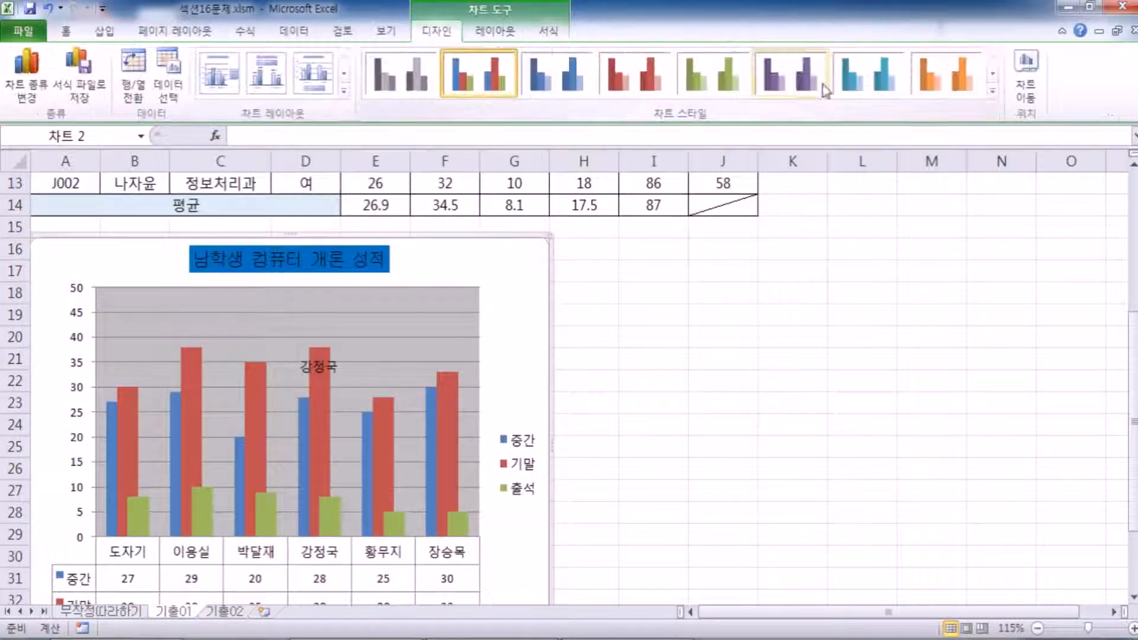
left_click(495, 31)
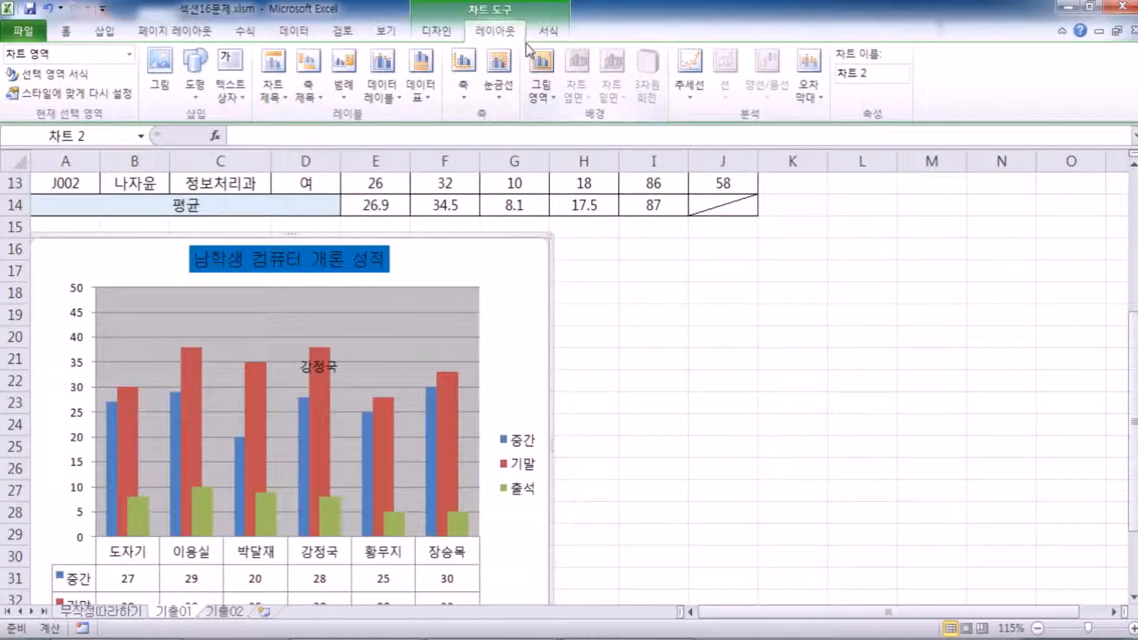
left_click(105, 31)
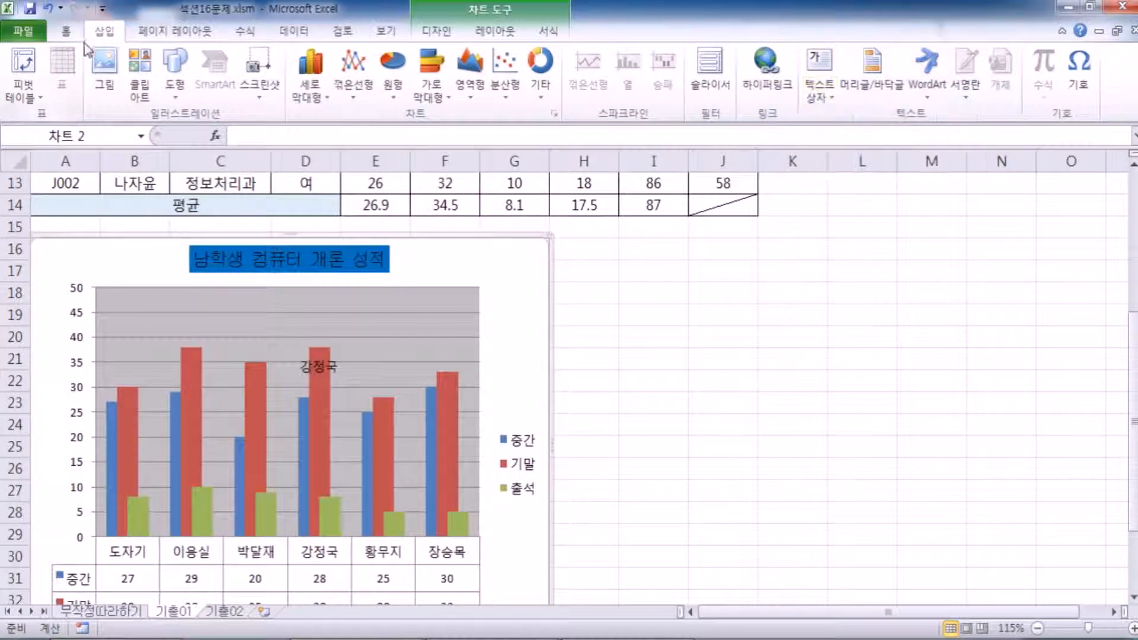
left_click(436, 31)
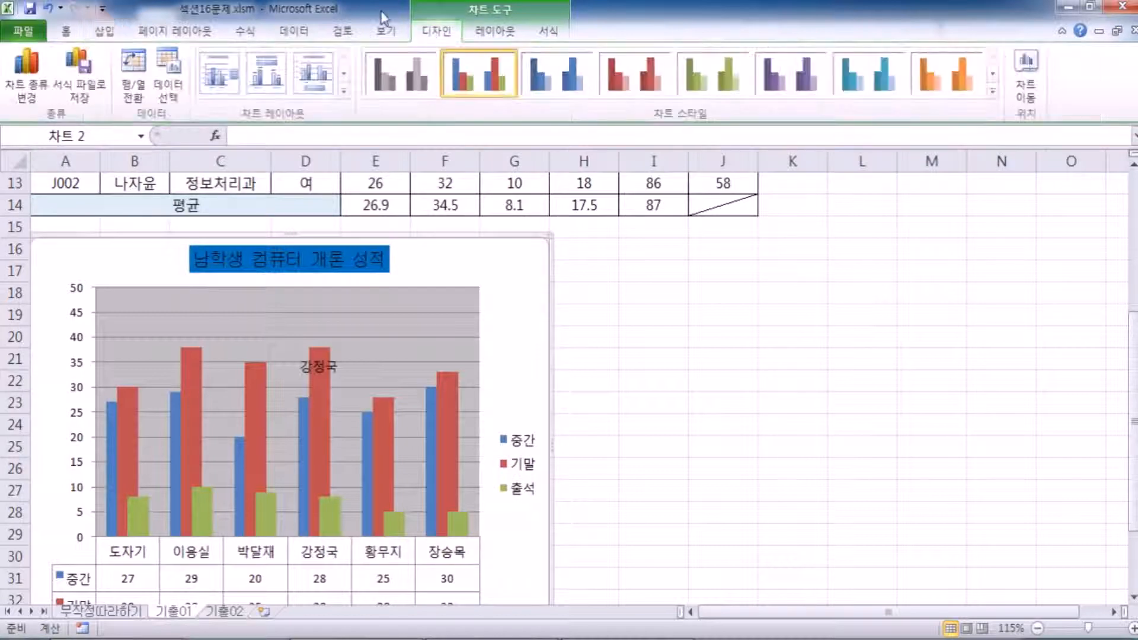
Insert a text box inside the chart, above the value axis, reading "단위 : 점".
left_click(486, 33)
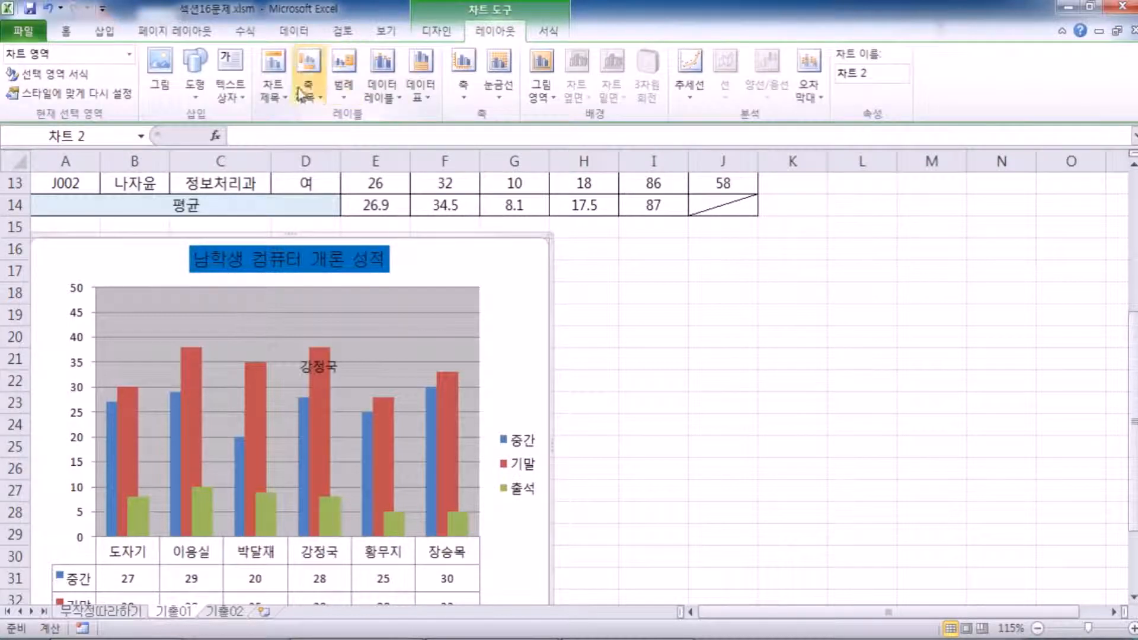
left_click(232, 69)
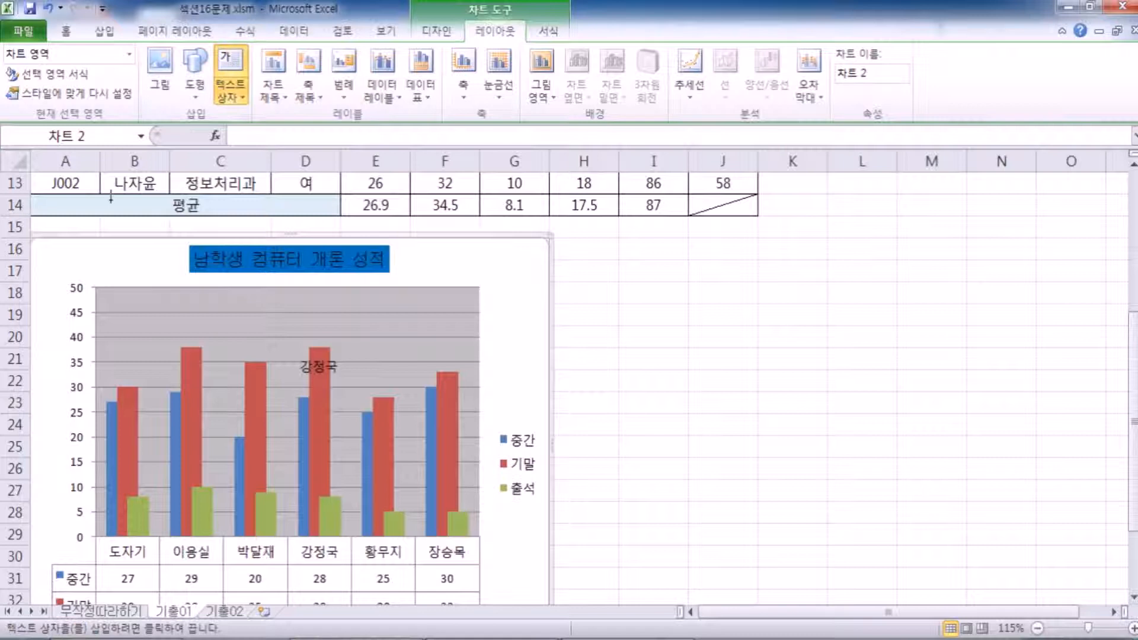
left_click(42, 262)
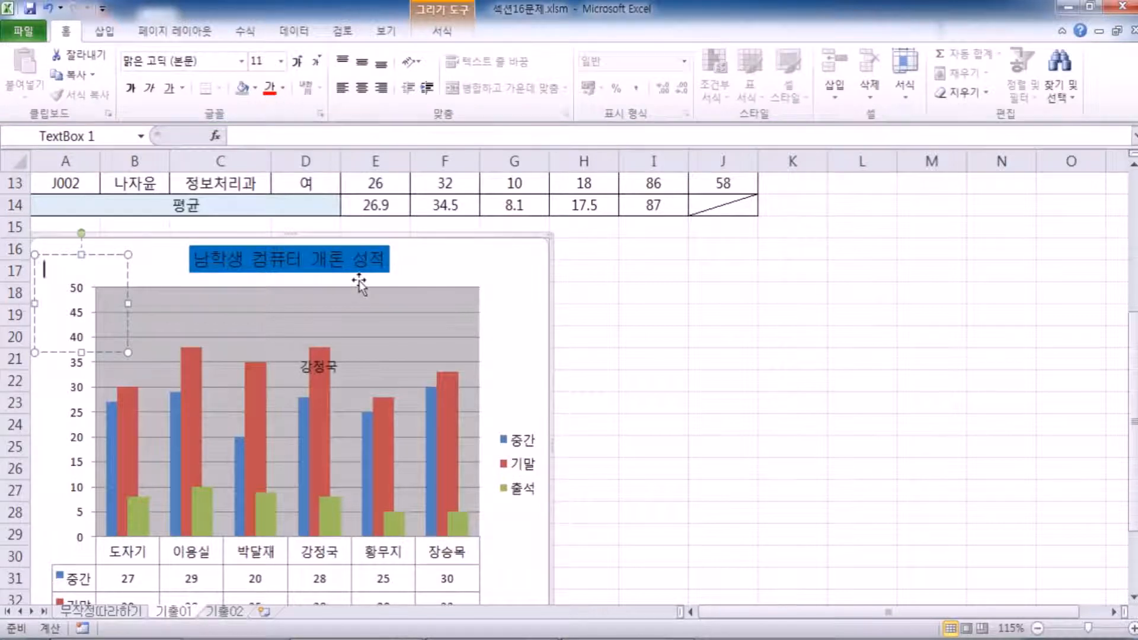
type("단우")
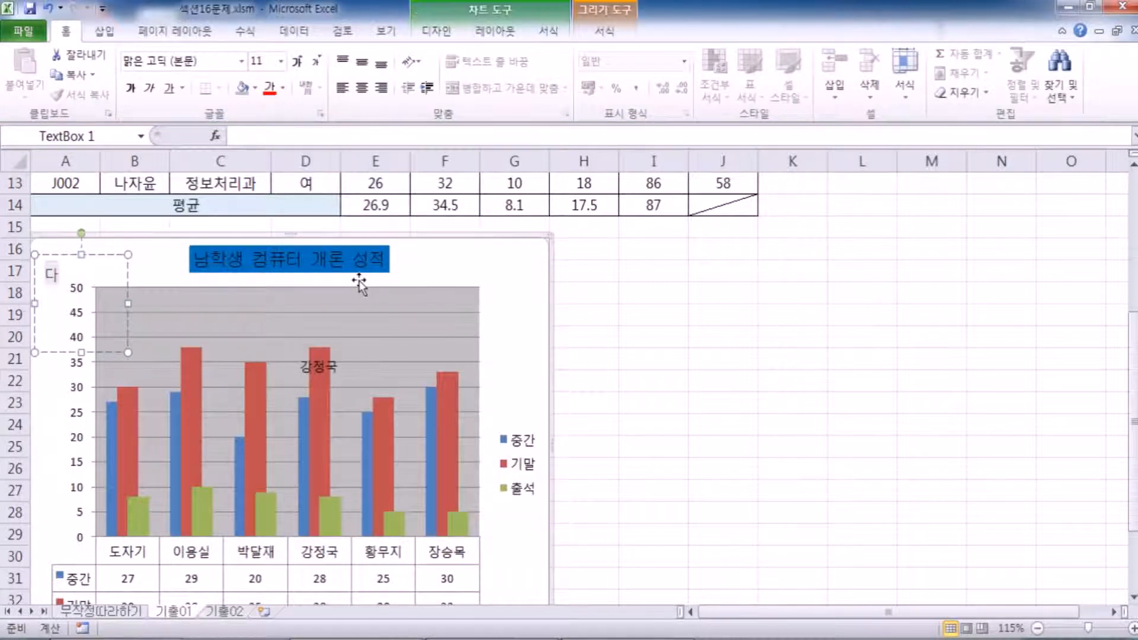
type(" : 원")
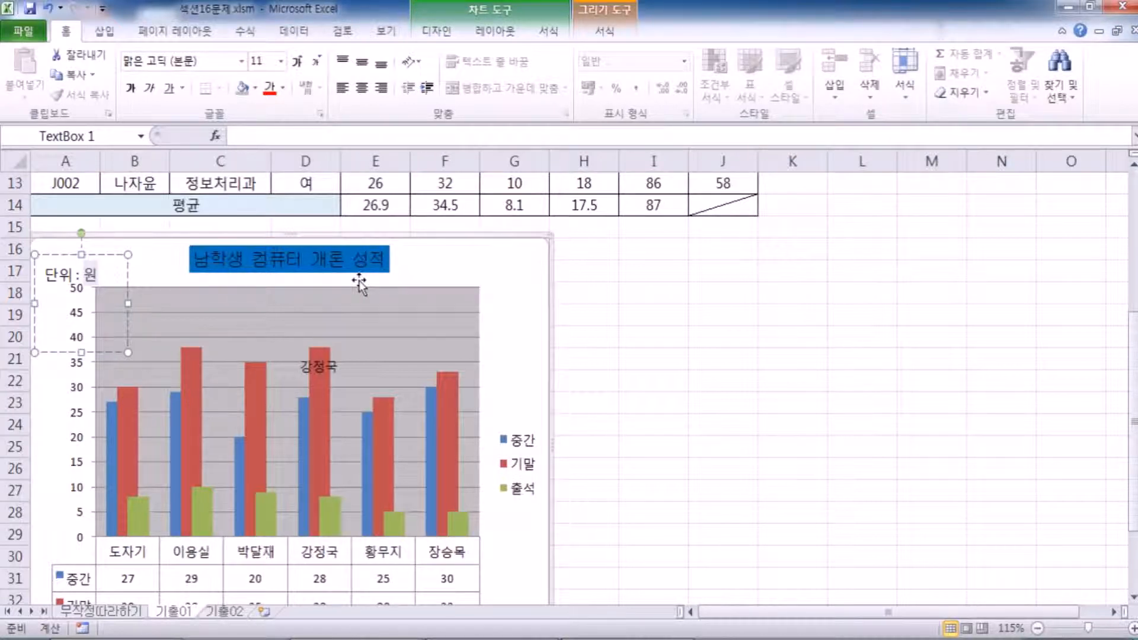
key("BackSpace")
type("저")
left_click(530, 274)
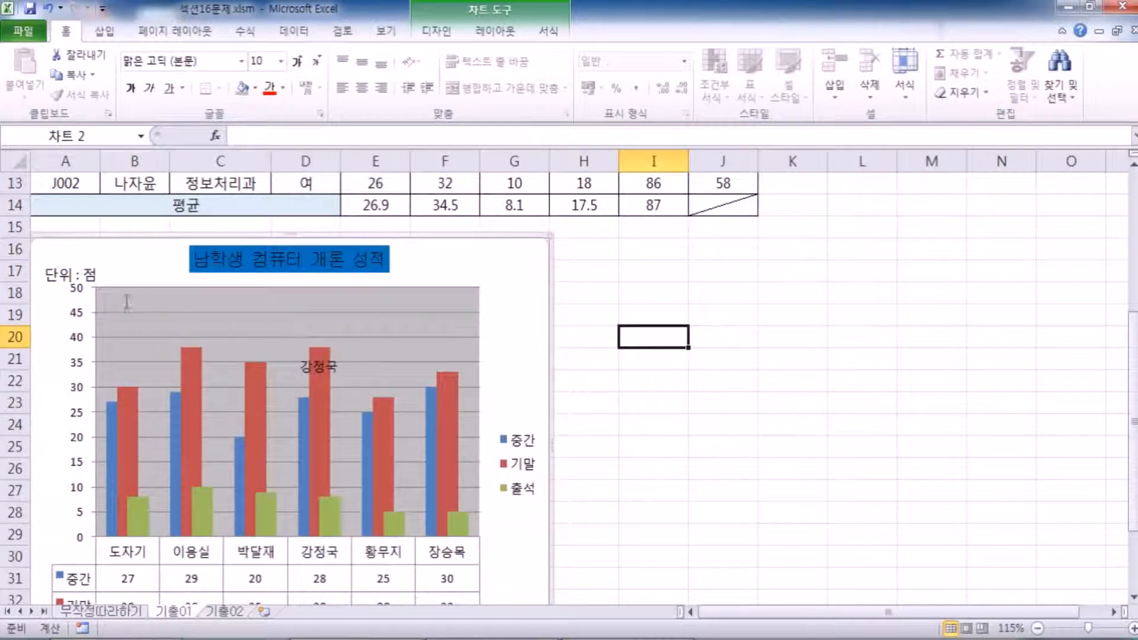
Move the unit text box up into the chart's upper-left corner and shorten it to about 1.13 cm high.
left_click(87, 278)
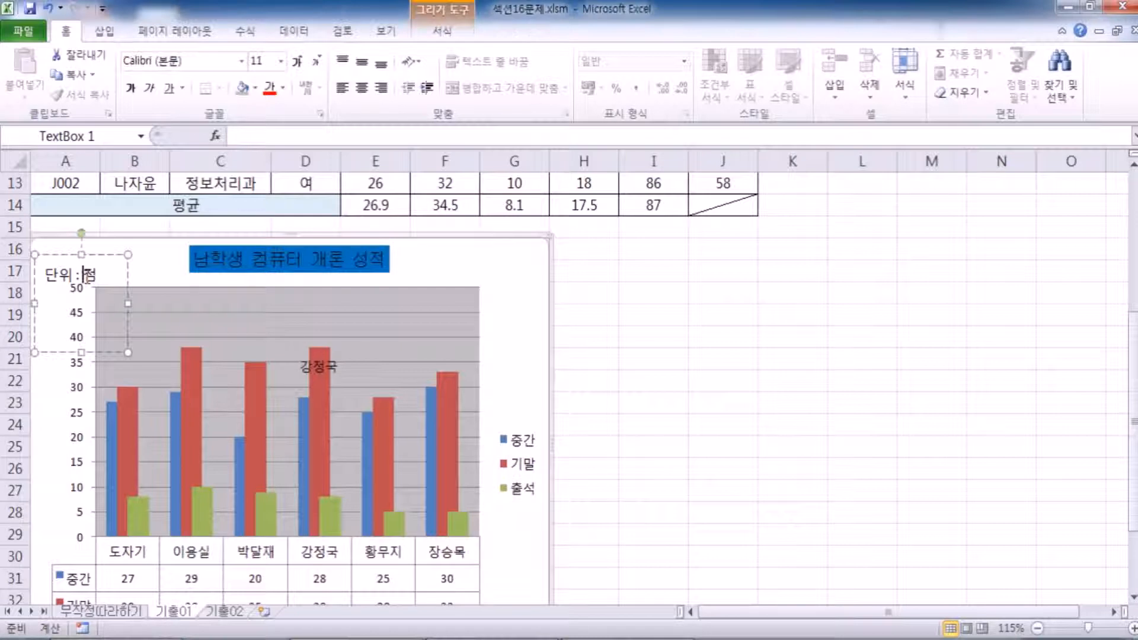
left_click(88, 247)
left_click_drag(87, 247, 84, 235)
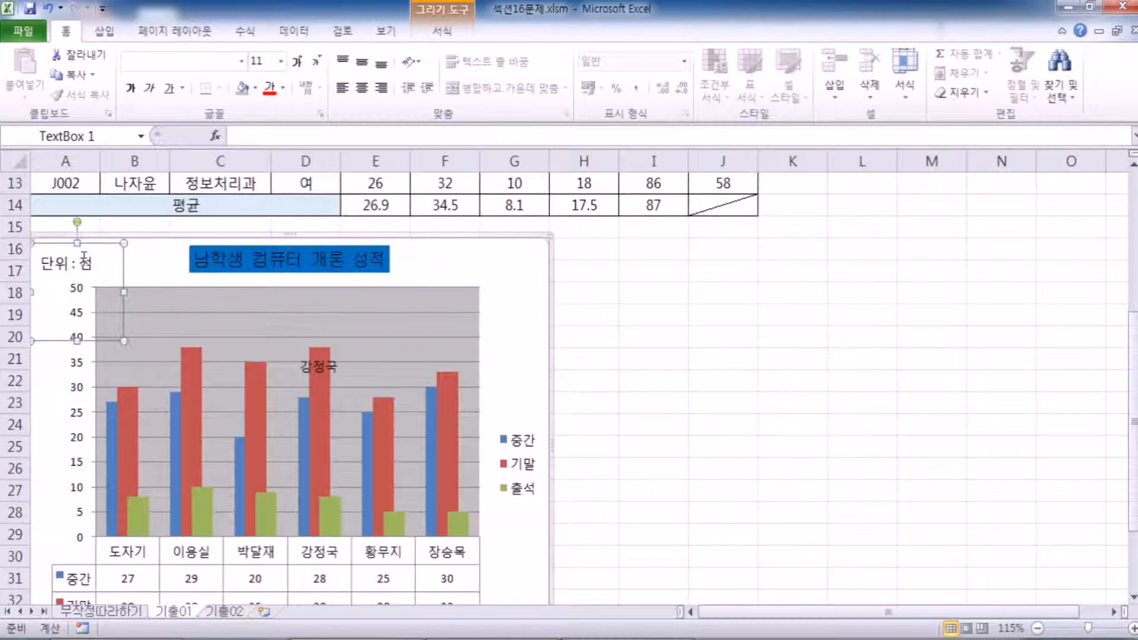
left_click_drag(91, 249, 90, 244)
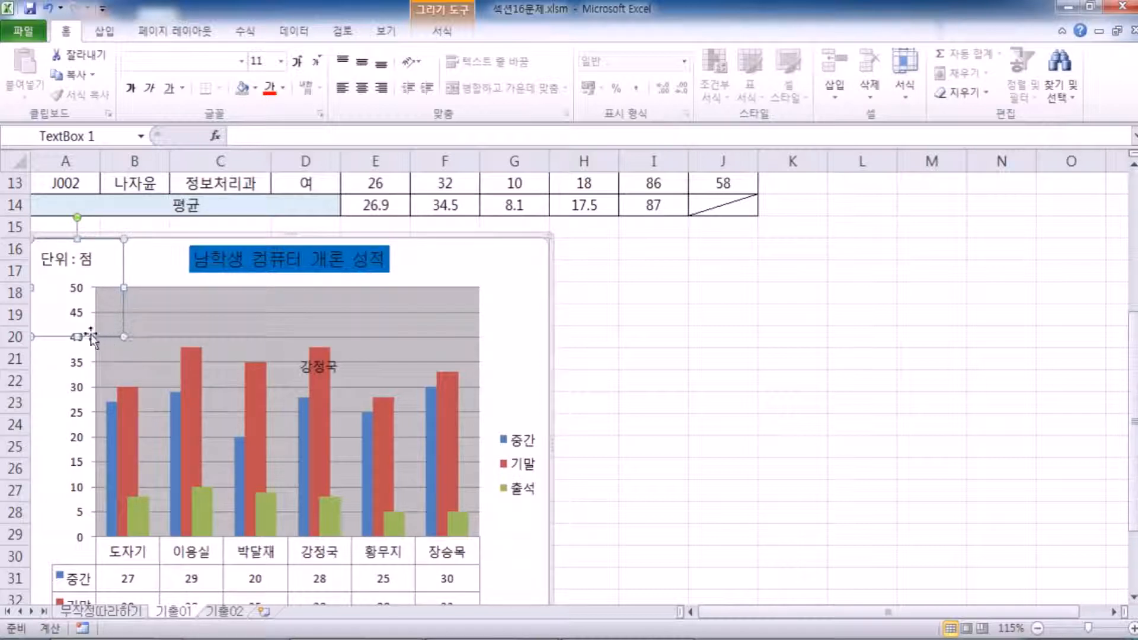
left_click_drag(77, 337, 78, 283)
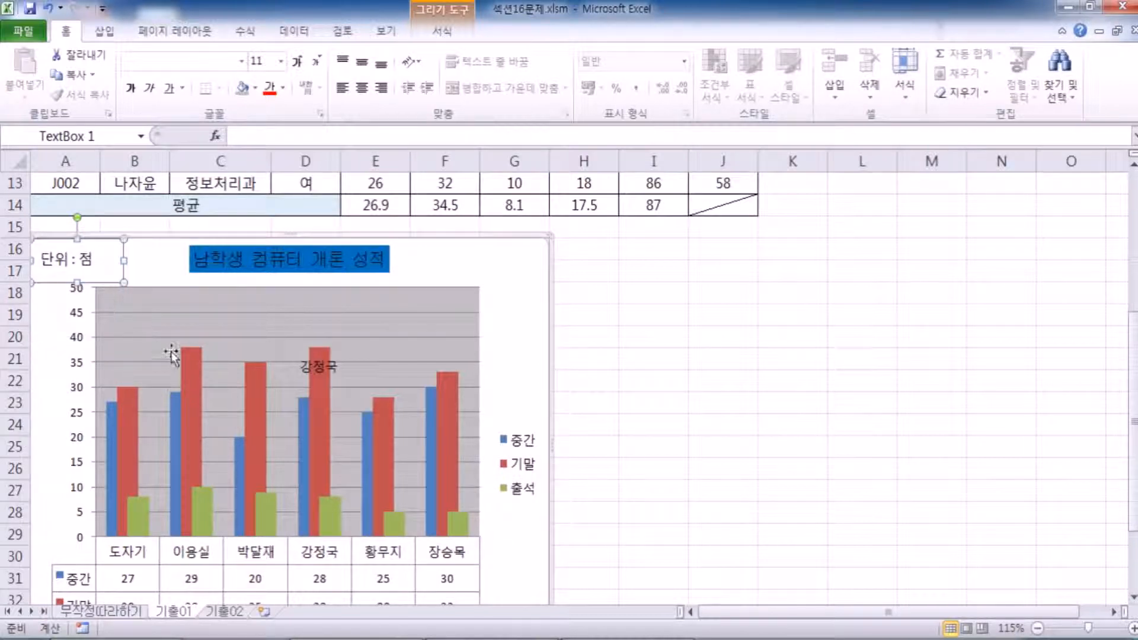
left_click(54, 432)
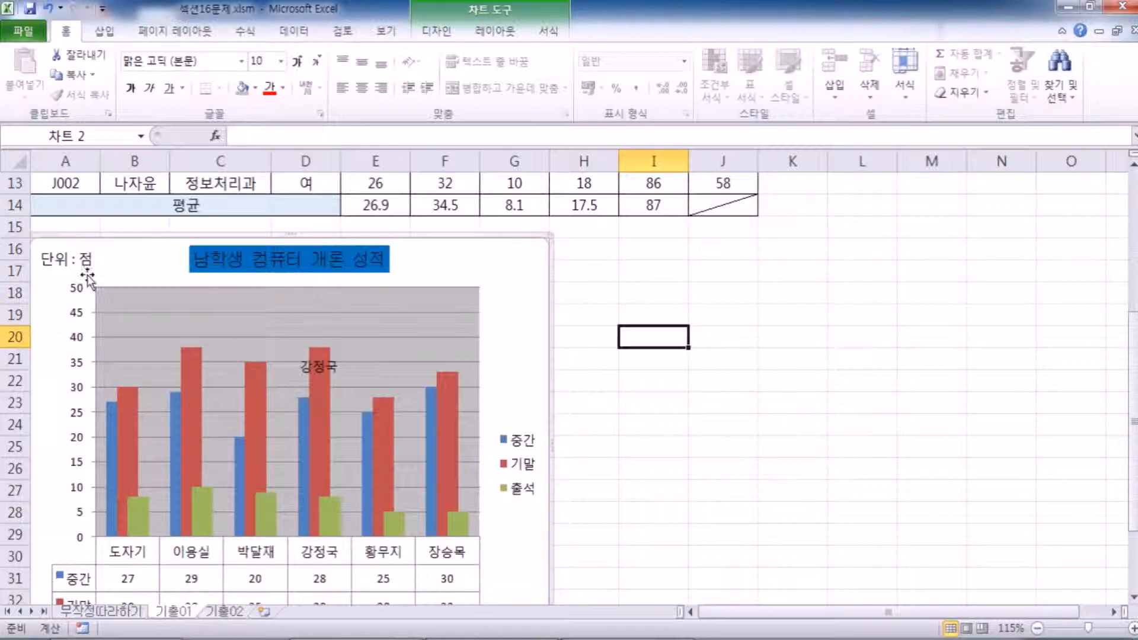
Give the "단위 : 점" text box a black shape outline.
left_click(76, 262)
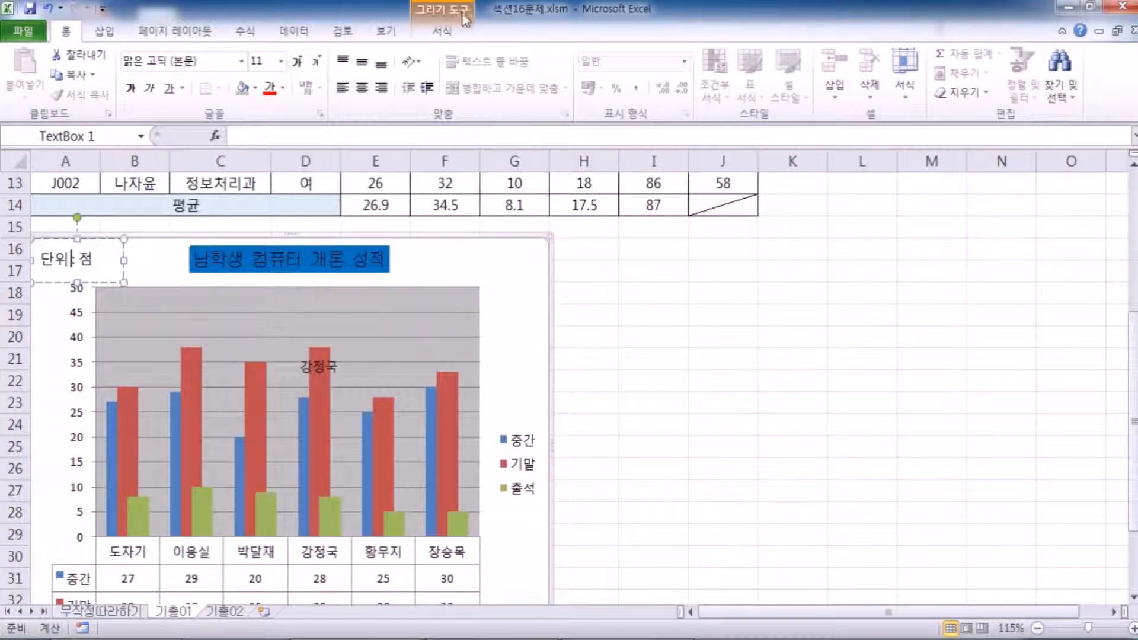
left_click(444, 32)
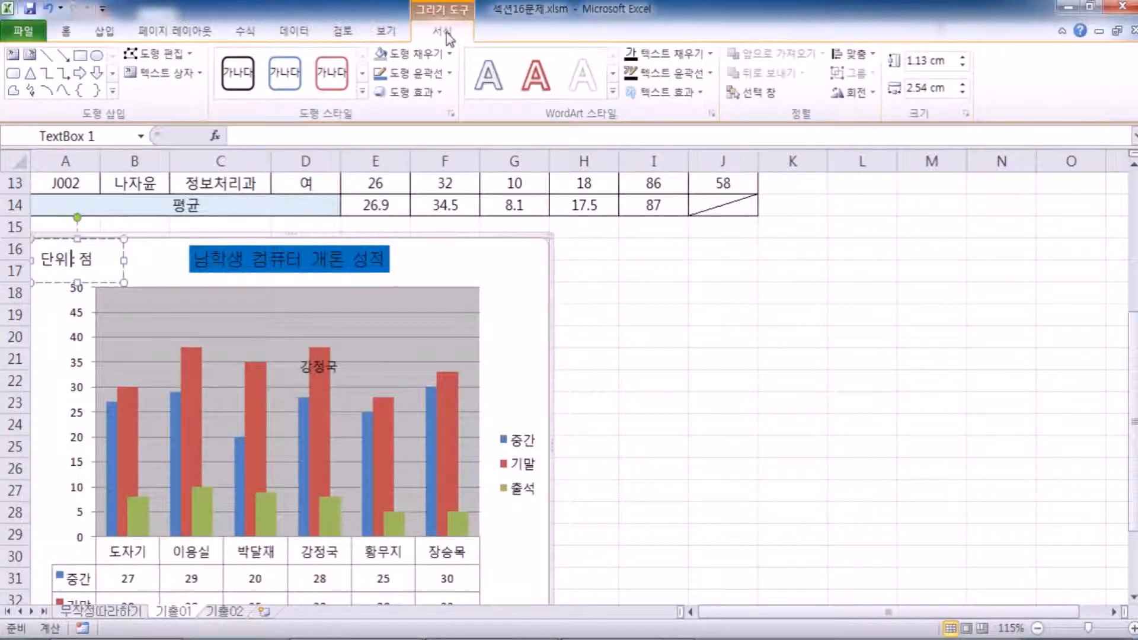
left_click(444, 79)
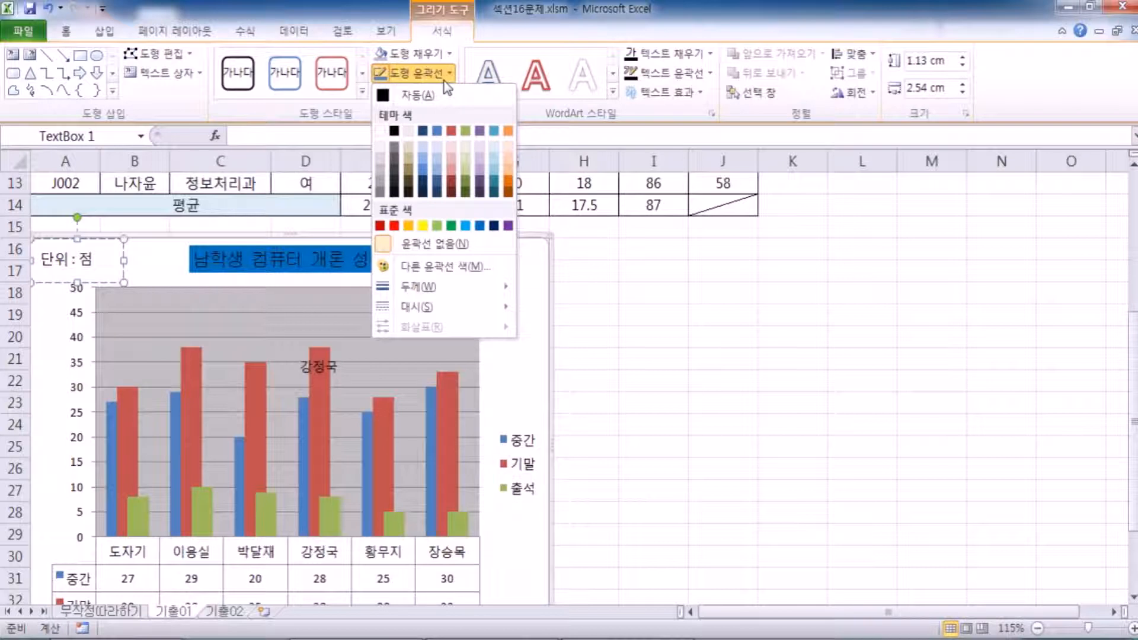
left_click(394, 131)
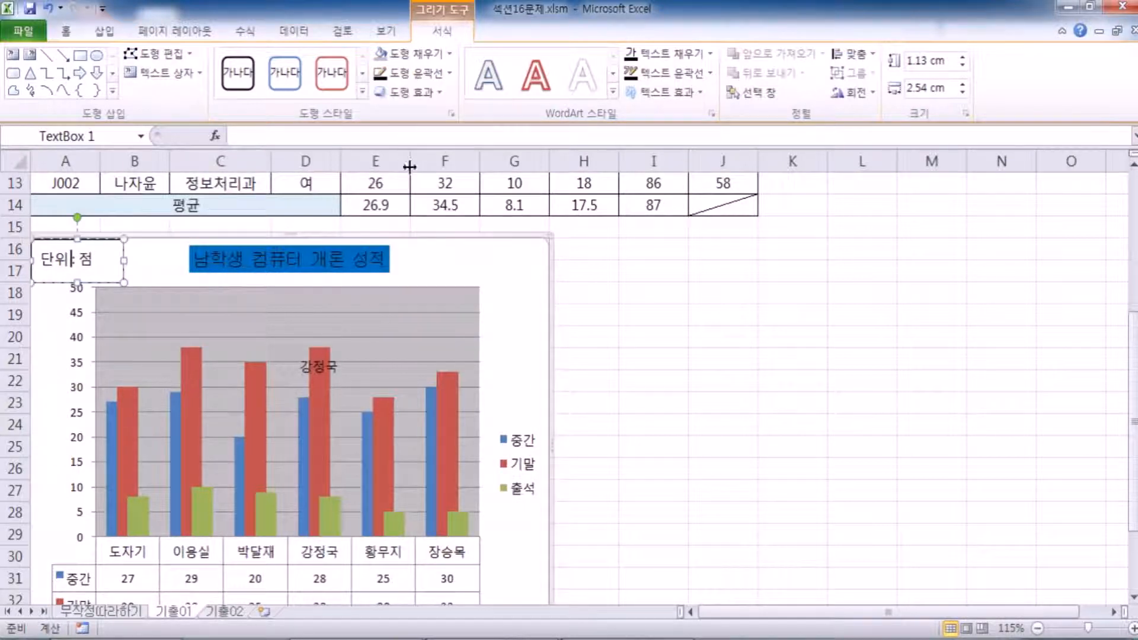
left_click(224, 357)
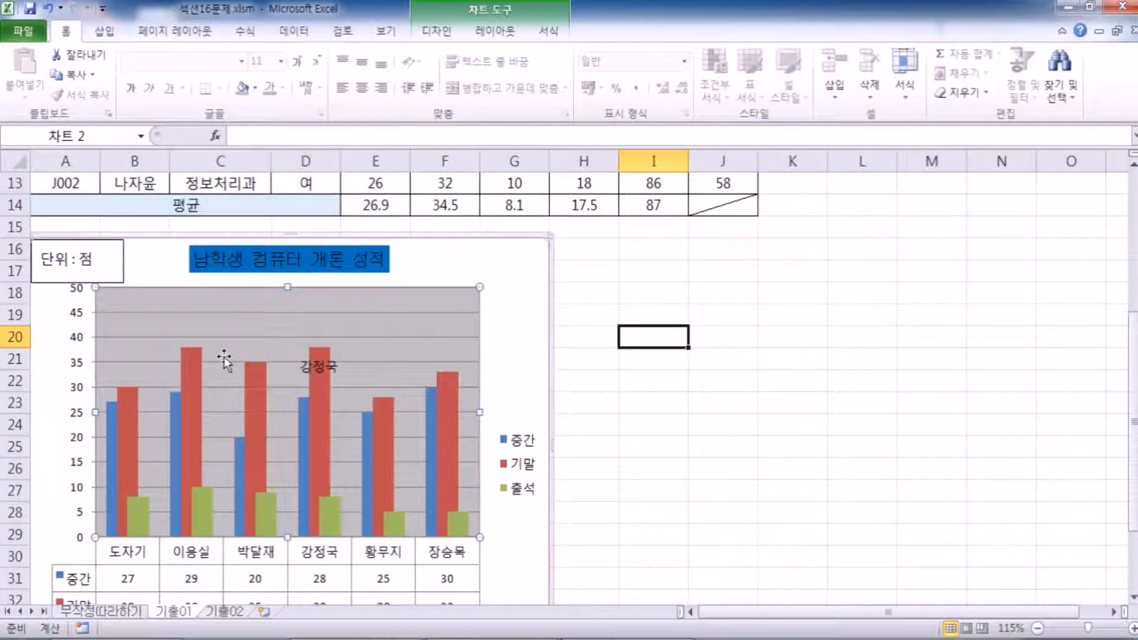
Make the unit text box slightly smaller and center its text horizontally and vertically.
left_click(116, 282)
left_click_drag(123, 282, 110, 277)
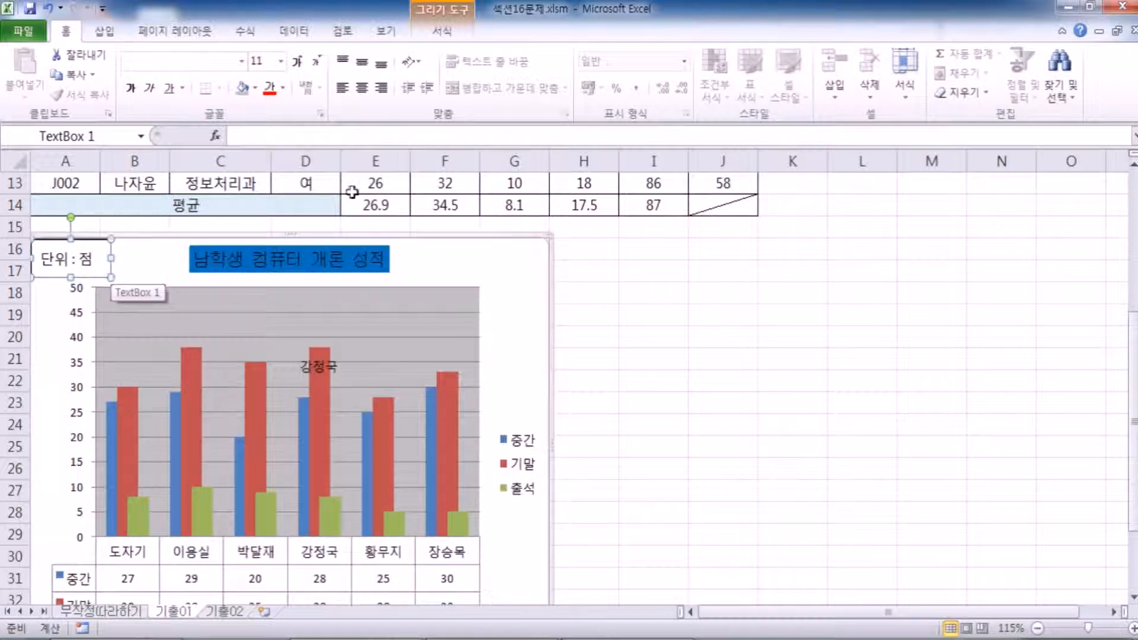
left_click(371, 93)
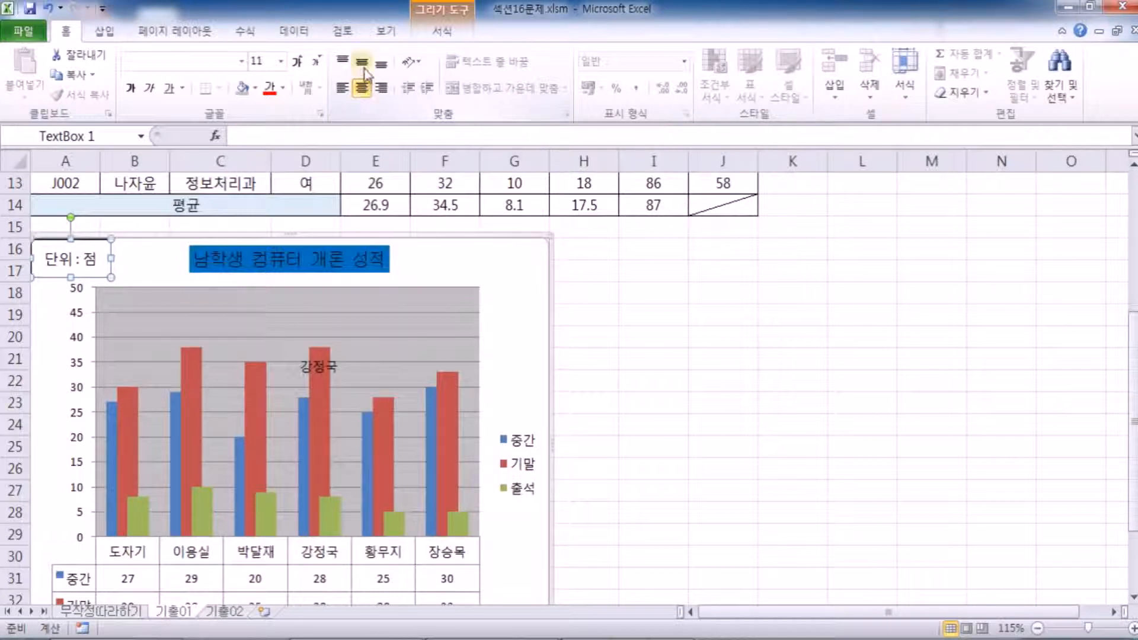
left_click(363, 65)
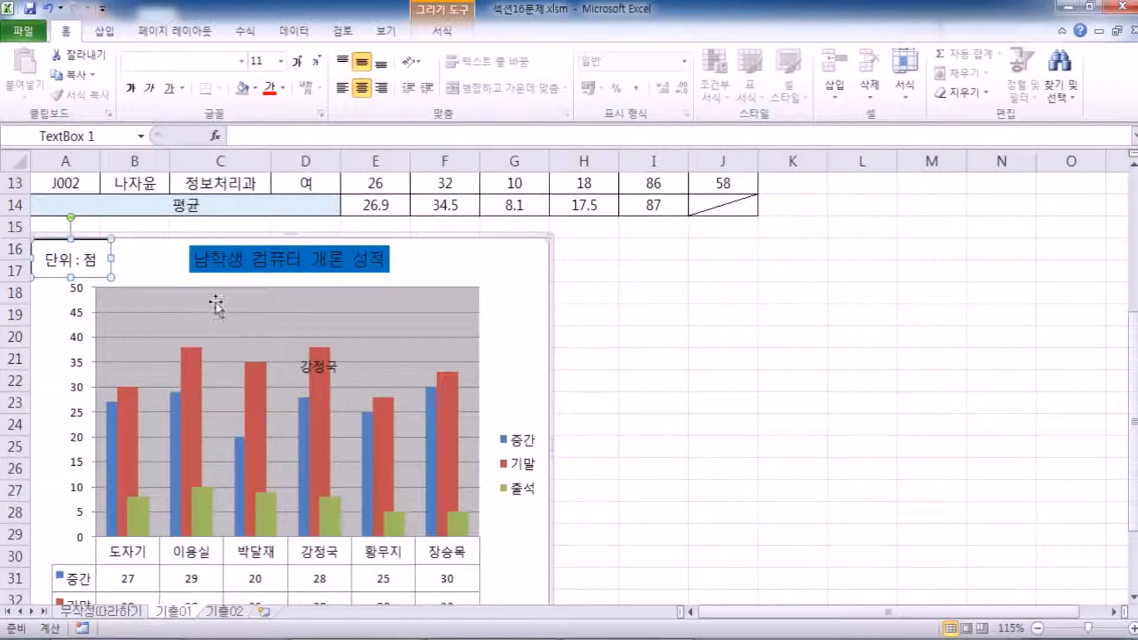
Tighten the unit text box around its text and position it just inside the chart's upper-left corner, level with the title.
left_click_drag(71, 277, 70, 268)
left_click(129, 267)
left_click(101, 267)
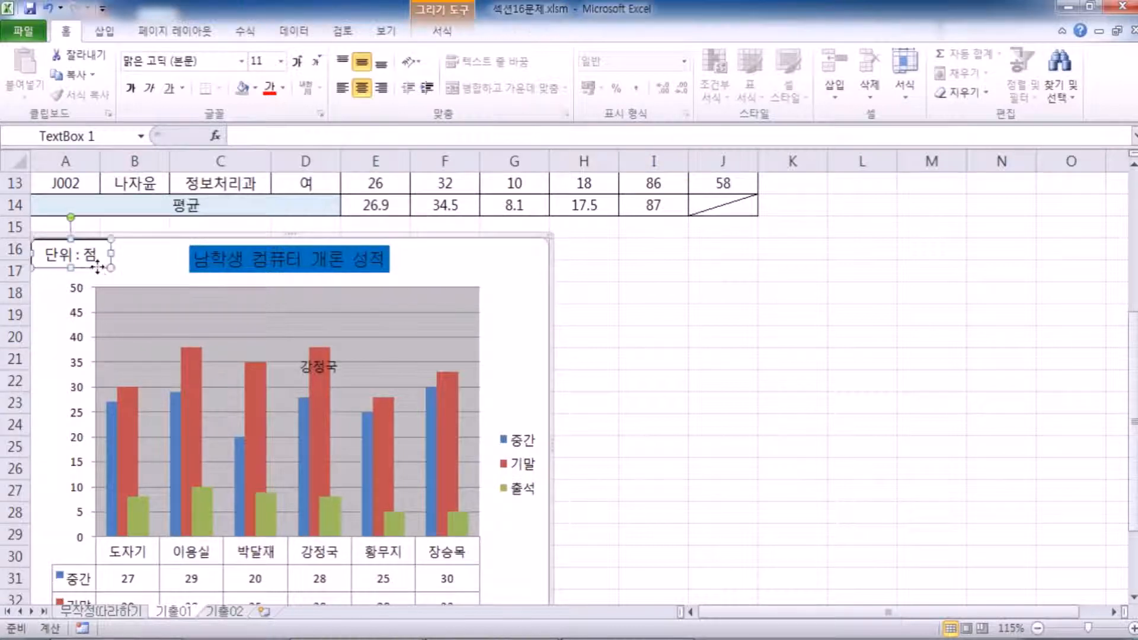
left_click_drag(101, 271, 102, 258)
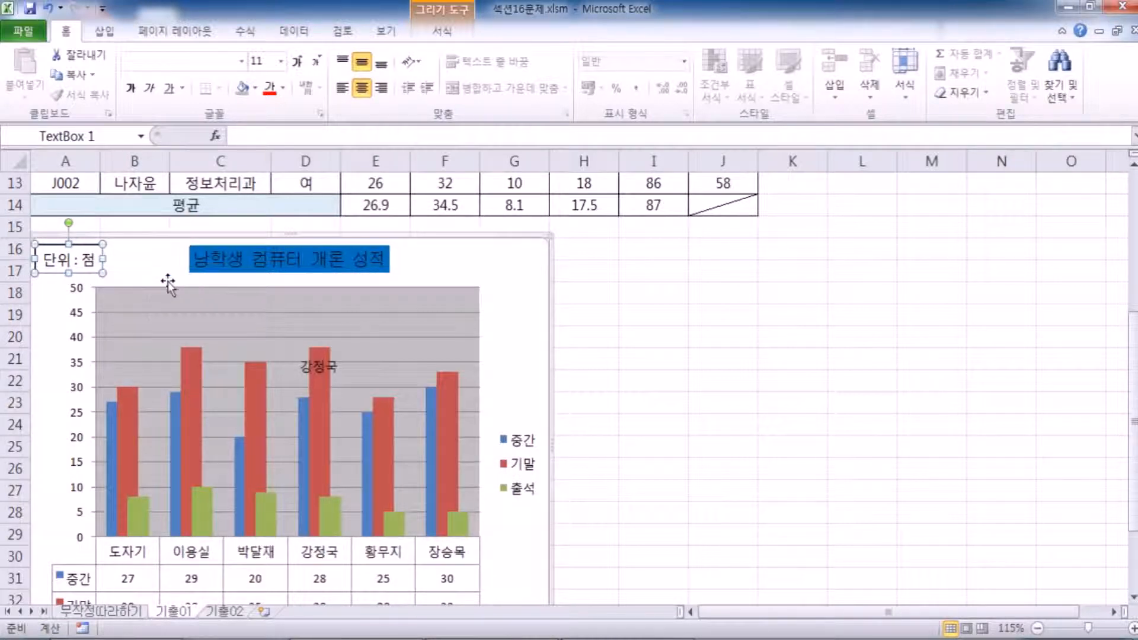
left_click(152, 290)
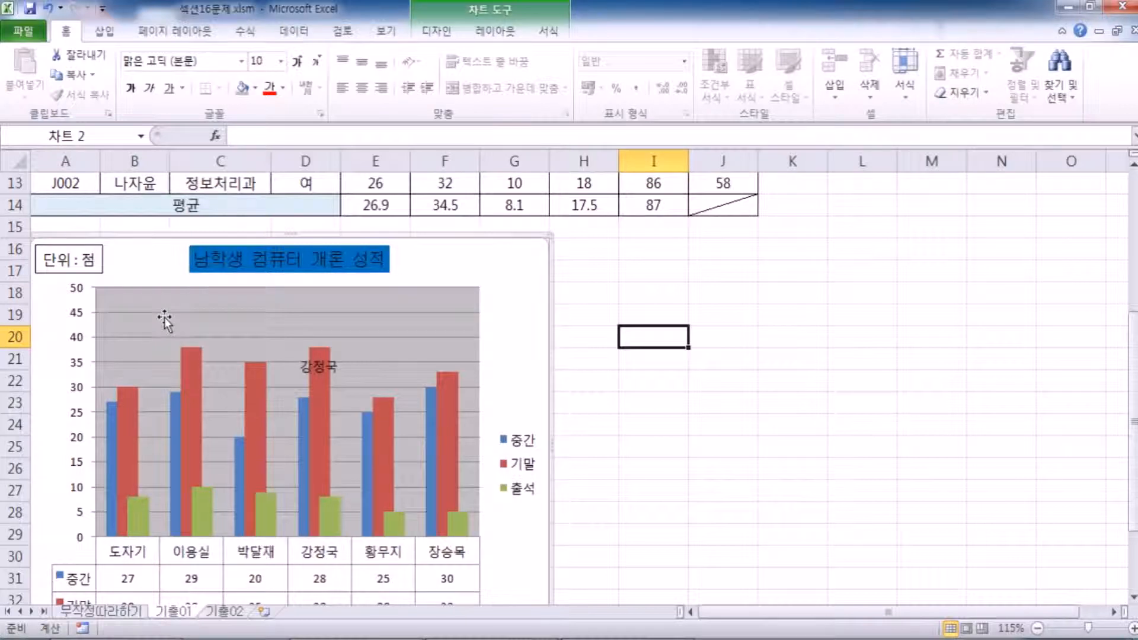
left_click_drag(52, 276, 56, 278)
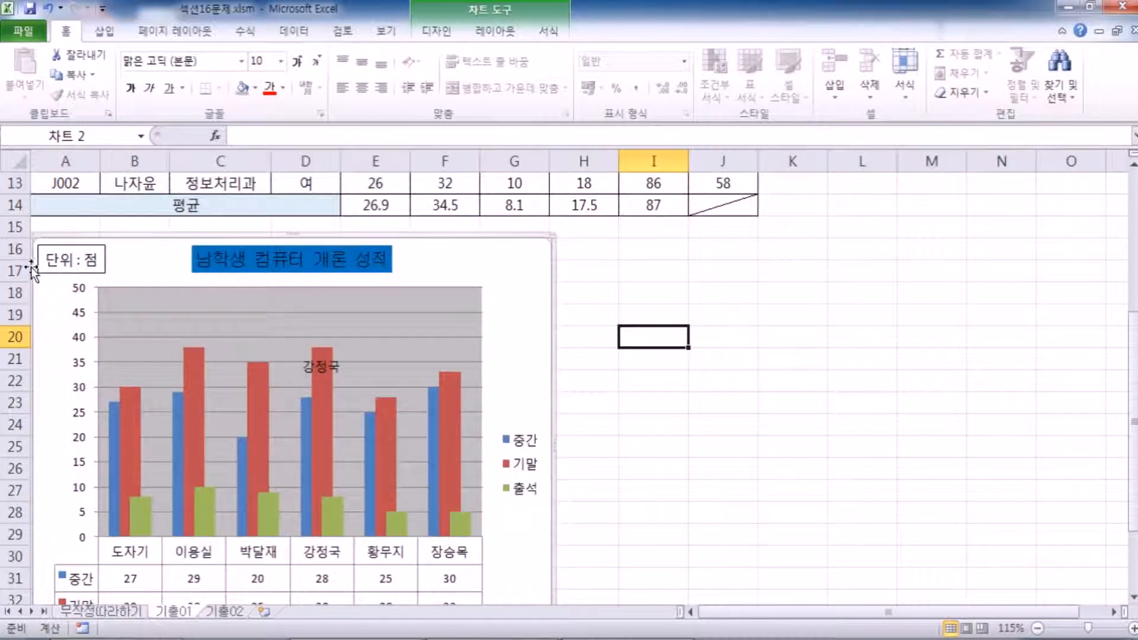
key("ctrl+z")
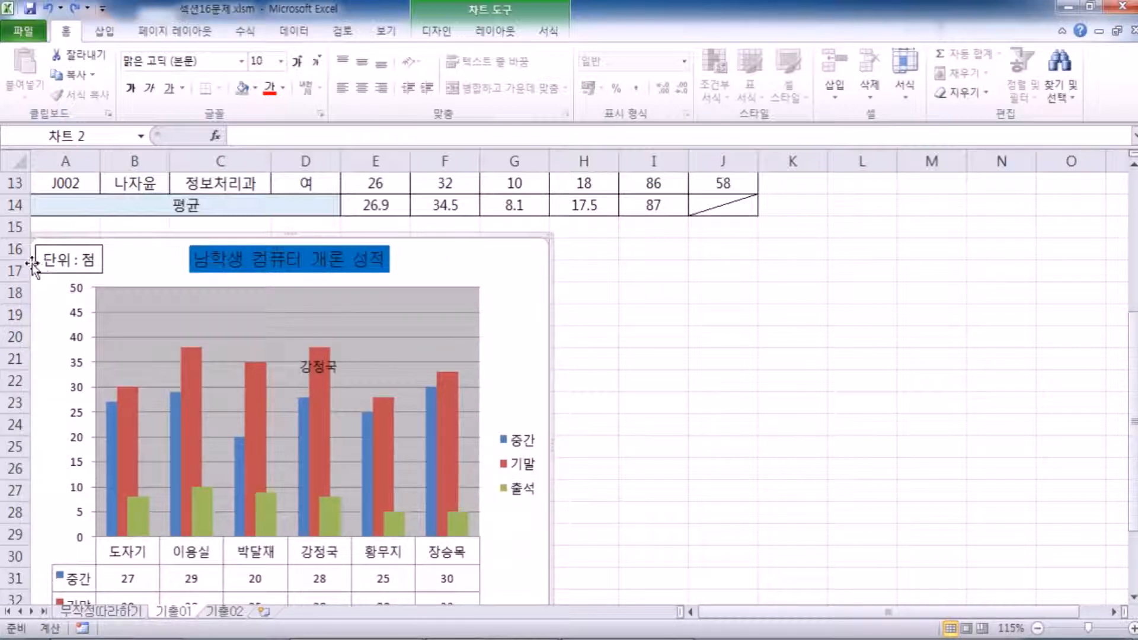
left_click_drag(34, 263, 45, 268)
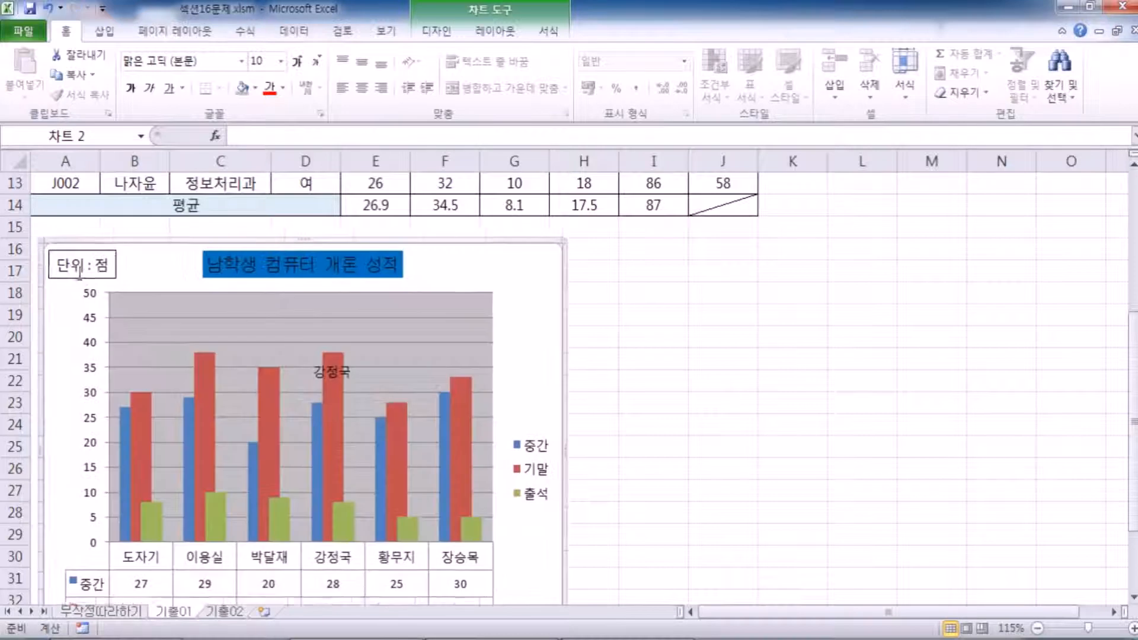
key("ctrl+z")
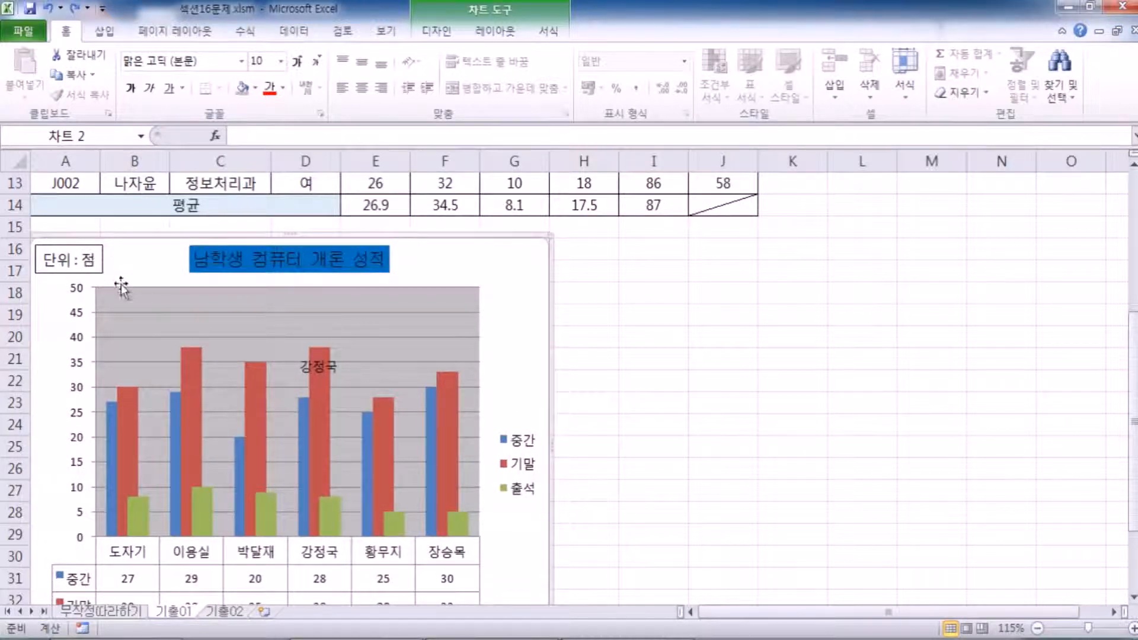
Check the whole chart, including its unit text box, title, plot area, legend and data table.
left_click(81, 260)
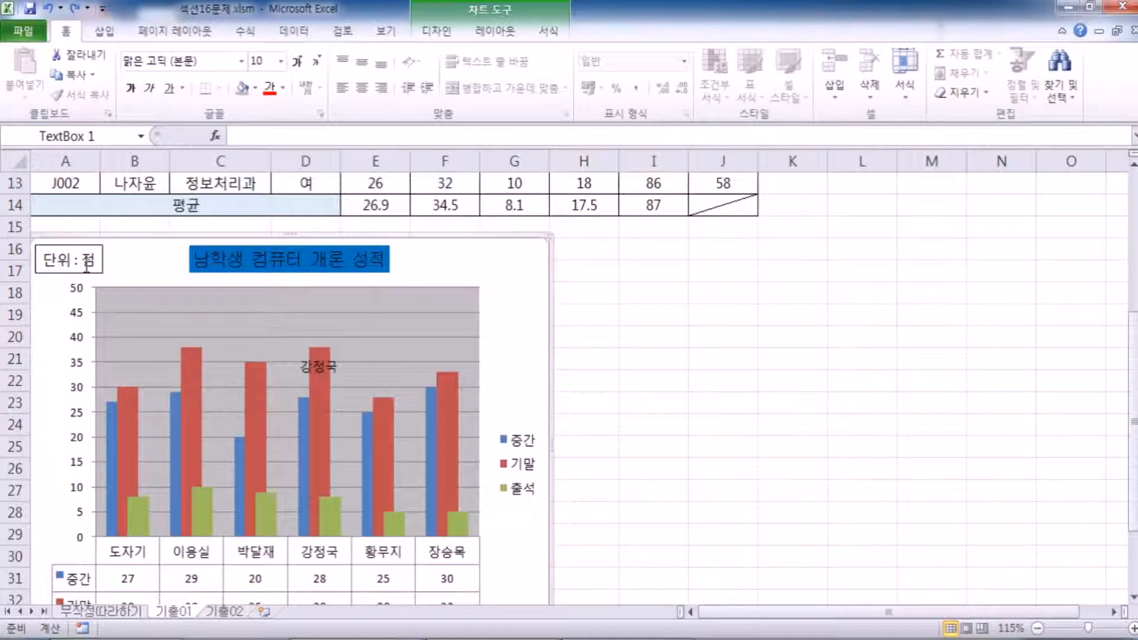
left_click(90, 261)
left_click(136, 261)
scroll(522, 323, "down", 2)
scroll(518, 323, "up", 3)
scroll(518, 323, "down", 3)
scroll(510, 314, "up", 5)
scroll(510, 313, "up", 1)
scroll(254, 301, "down", 4)
left_click(399, 289)
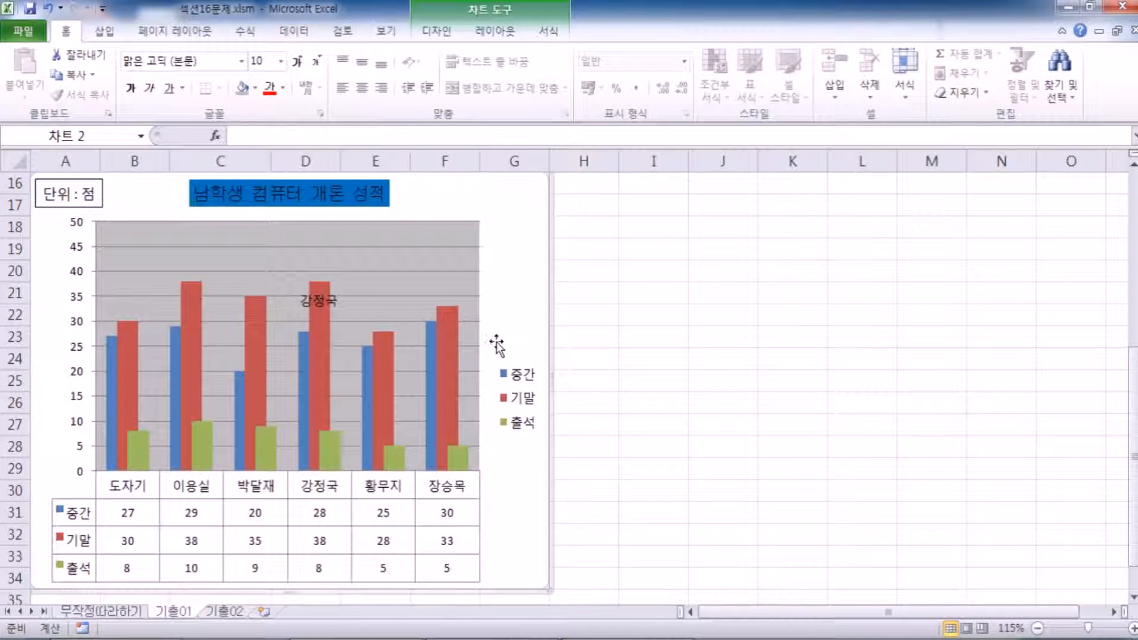
scroll(504, 270, "up", 1)
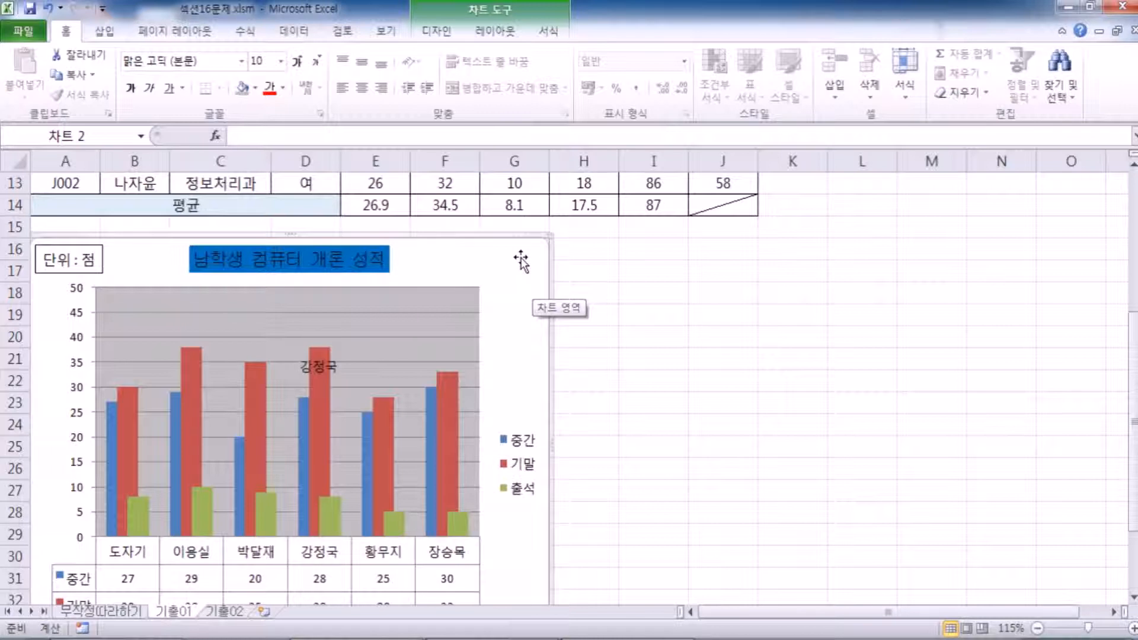
Look over the chart area's fill and other format options, closing them without making changes.
left_click(721, 355)
left_click(518, 268)
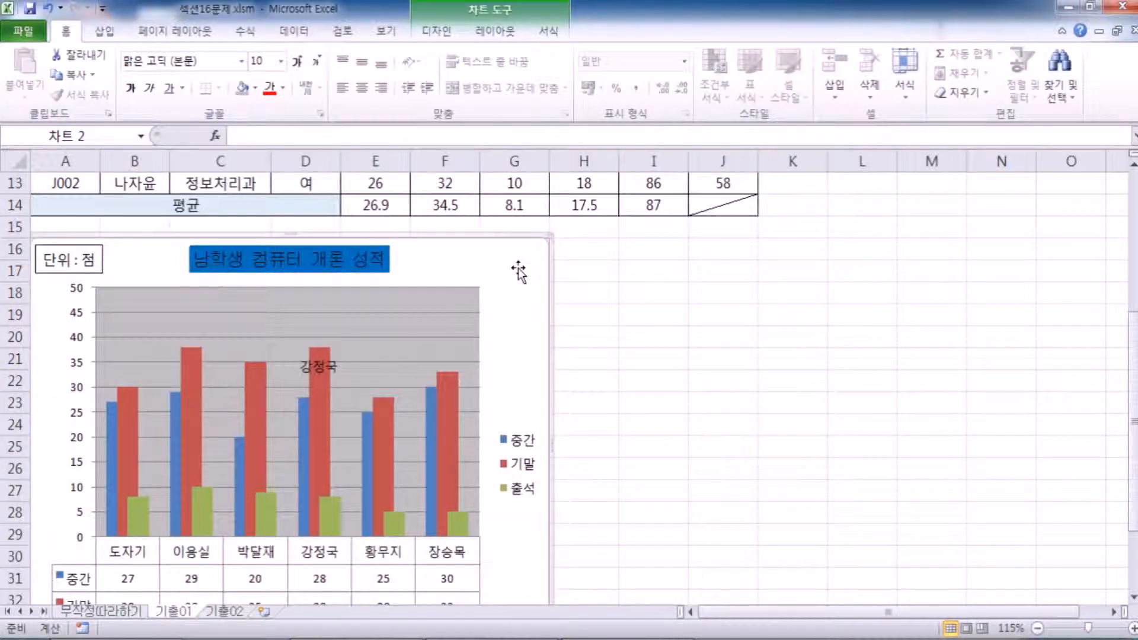
right_click(518, 267)
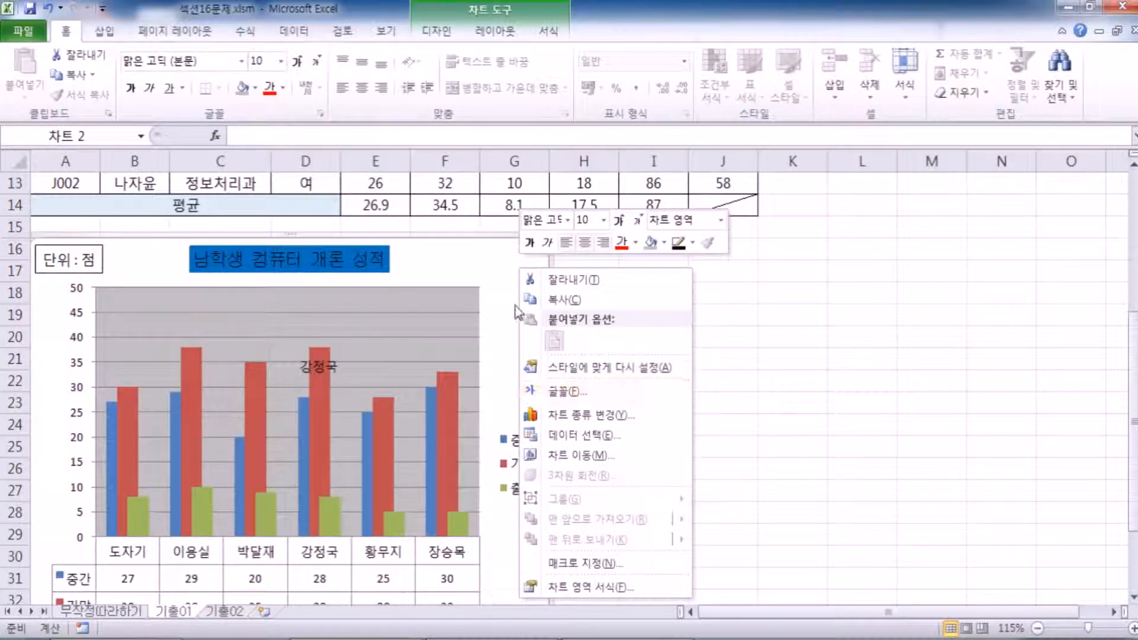
right_click(493, 256)
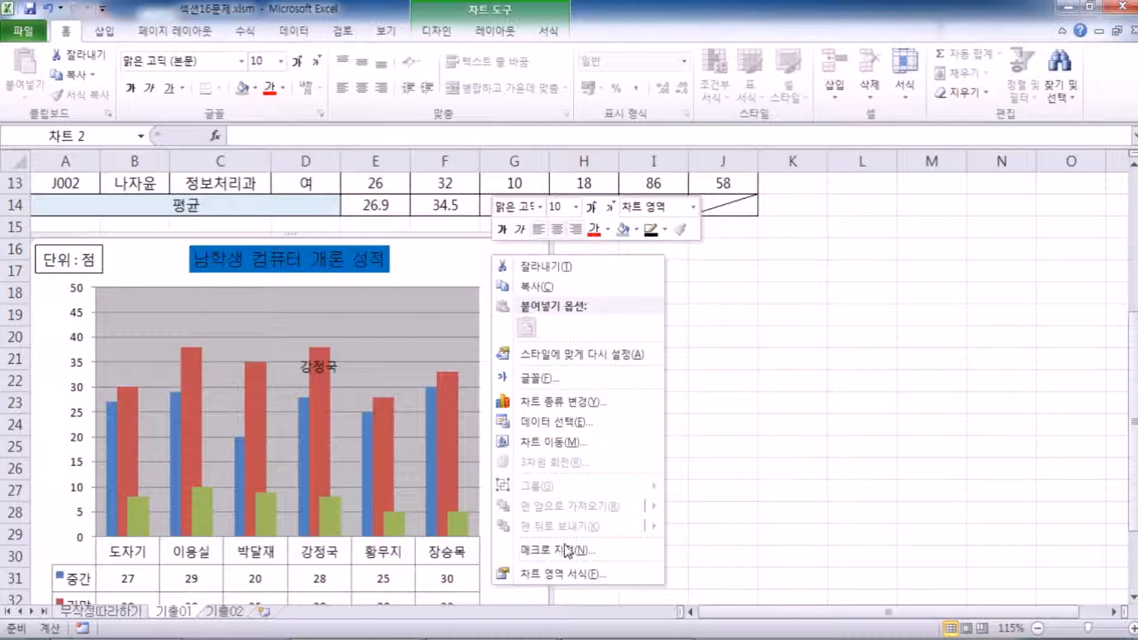
left_click(563, 574)
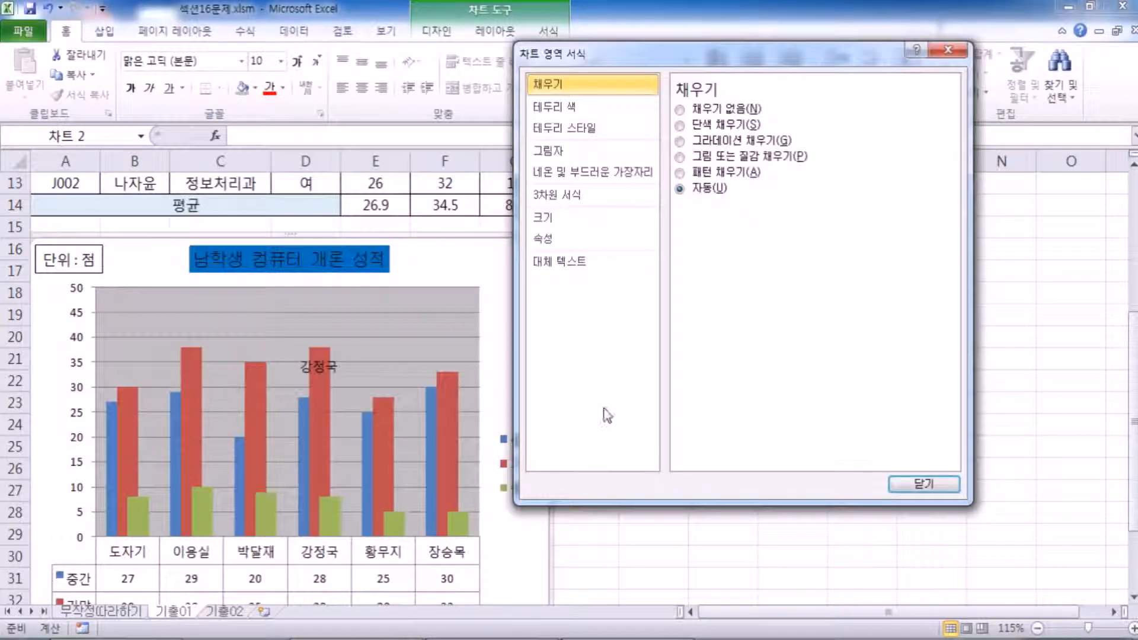
key("Escape")
double_click(515, 261)
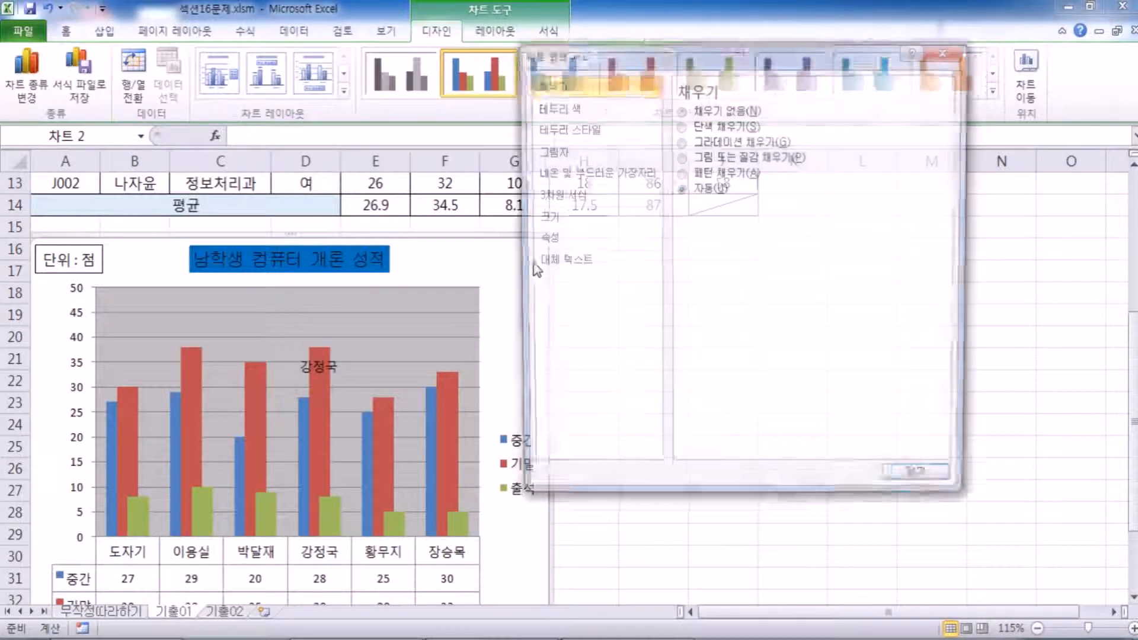
key("Escape")
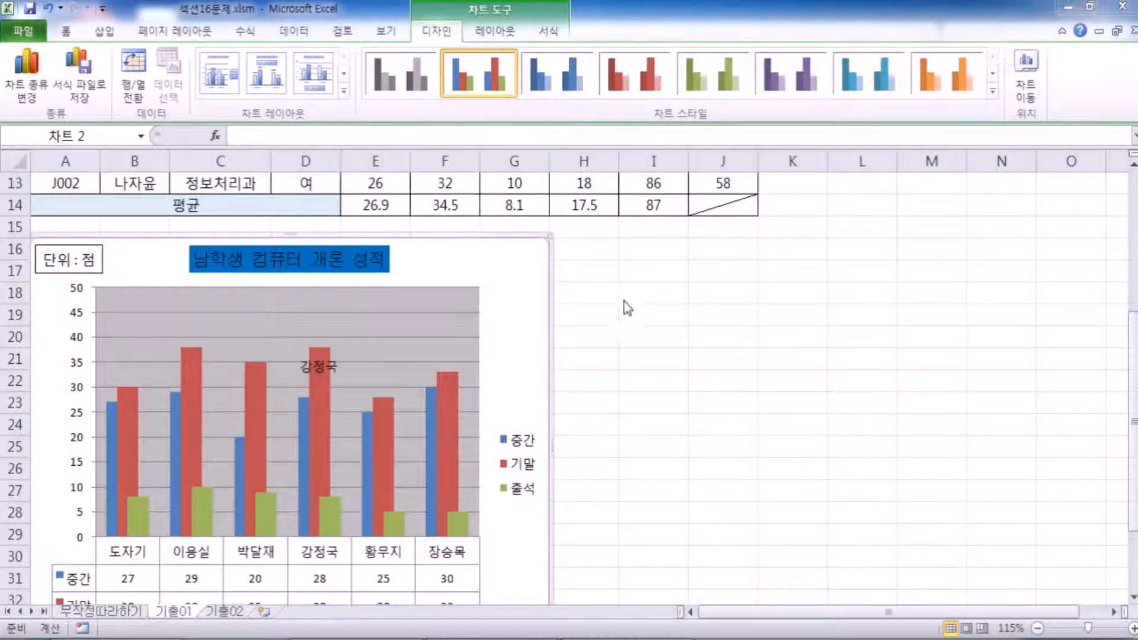
key("ctrl+1")
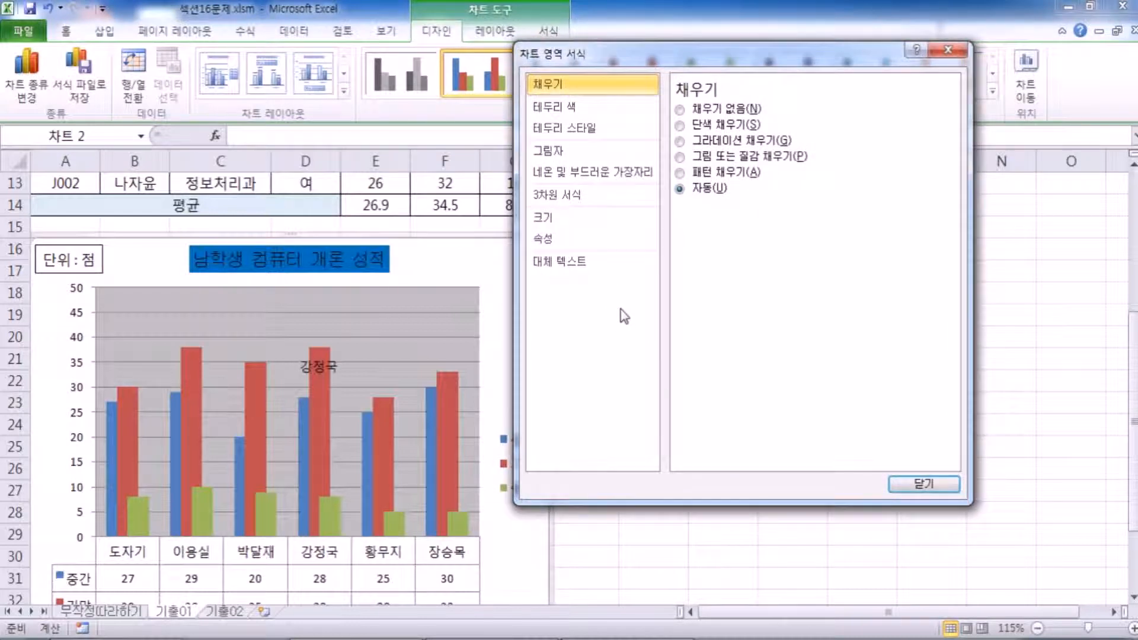
key("Escape")
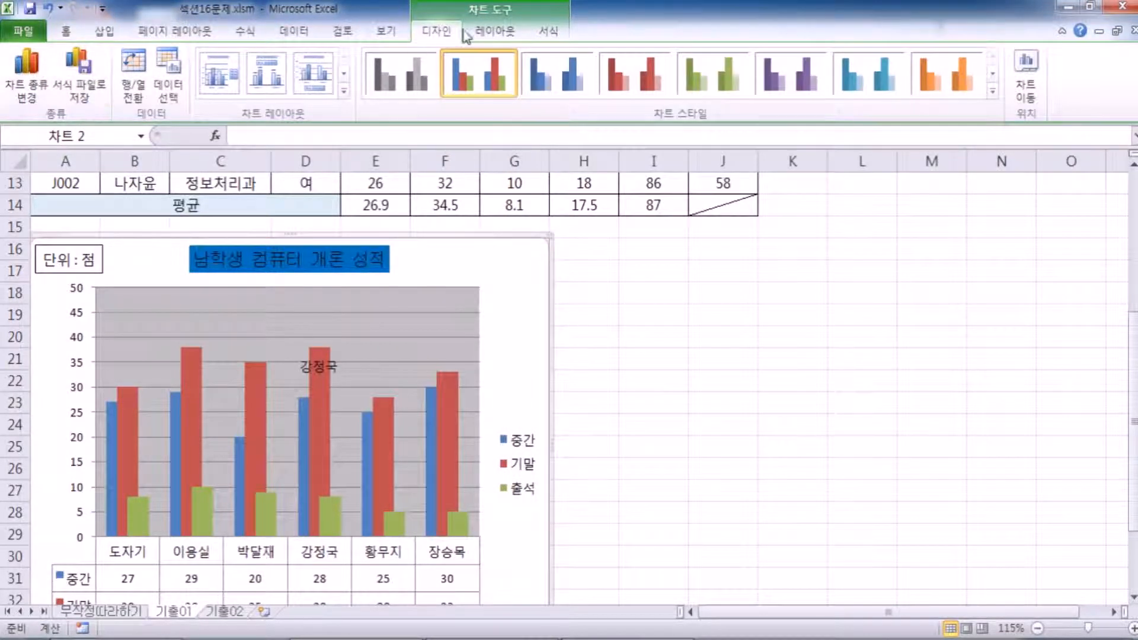
left_click(495, 31)
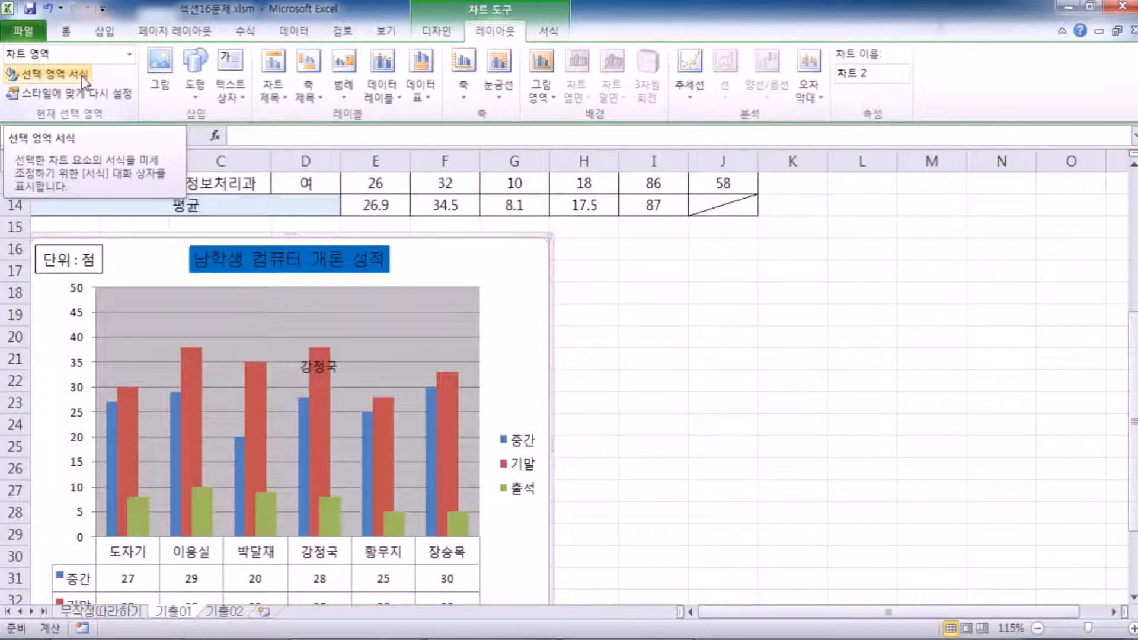
Delete the "단위 : 점" text box from the chart.
left_click(330, 368)
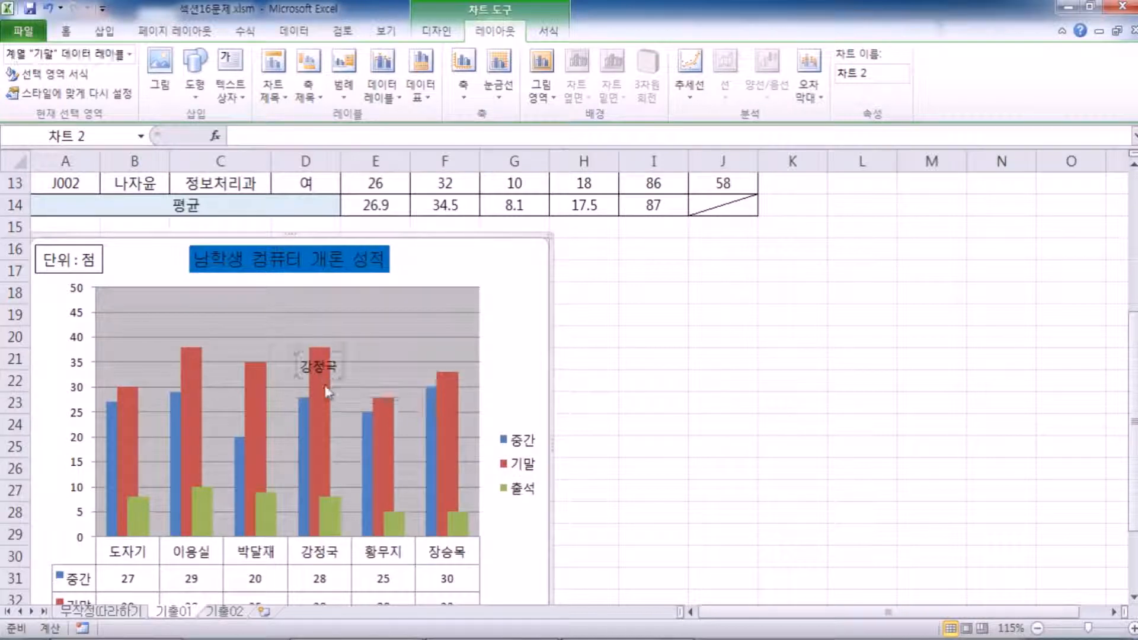
left_click(102, 264)
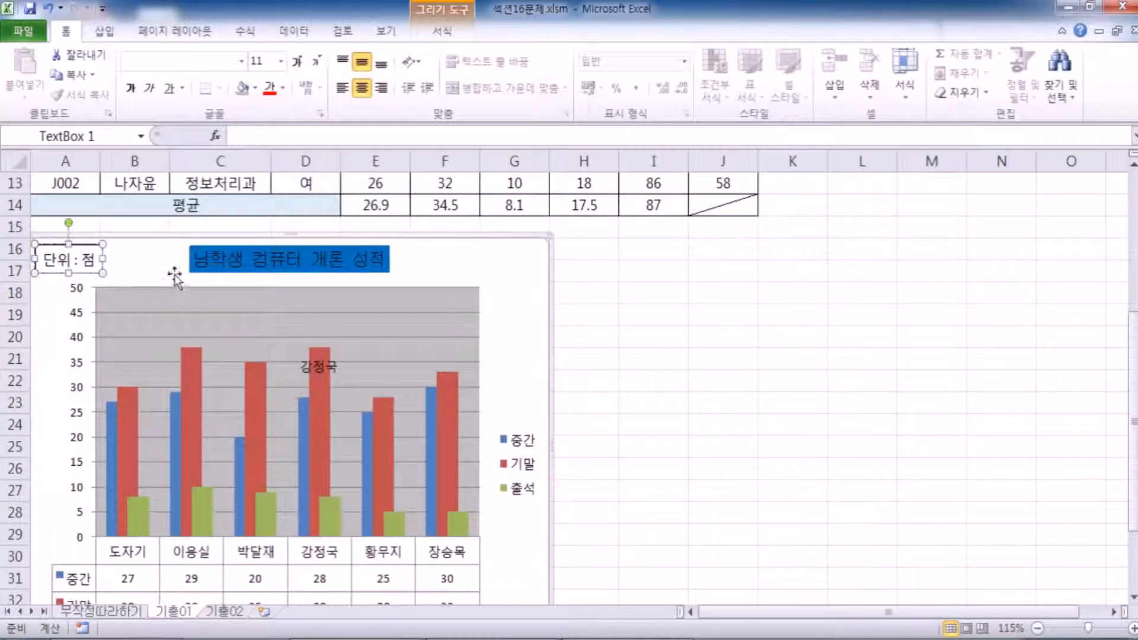
key("Delete")
Delete the name data label on the fourth student's 기말 column, keeping the chart itself.
left_click(314, 369)
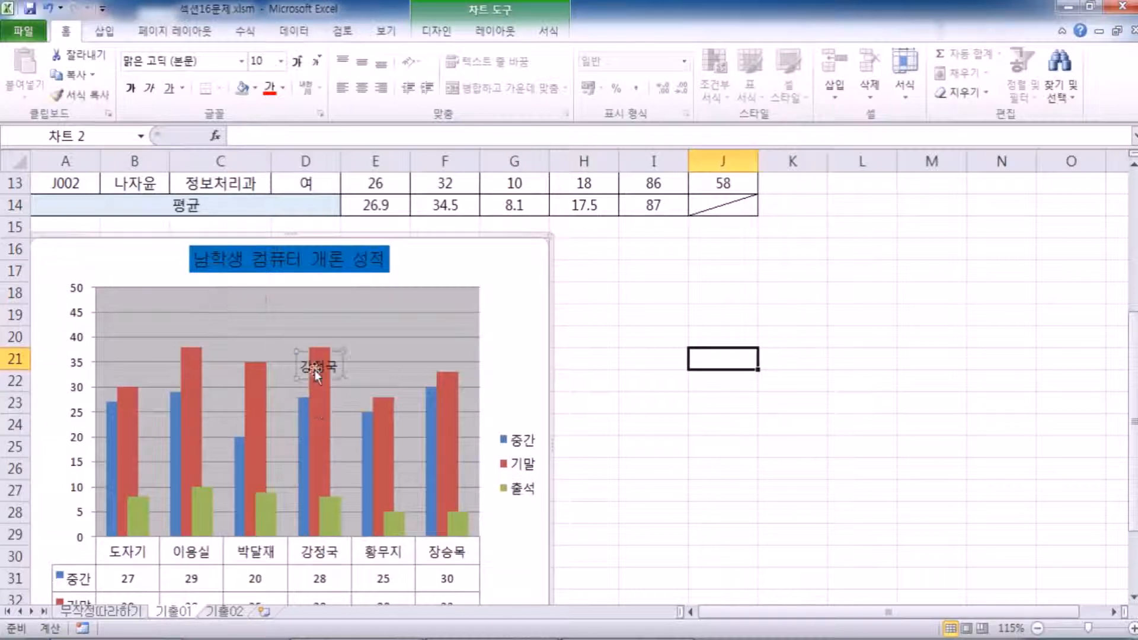
key("Delete")
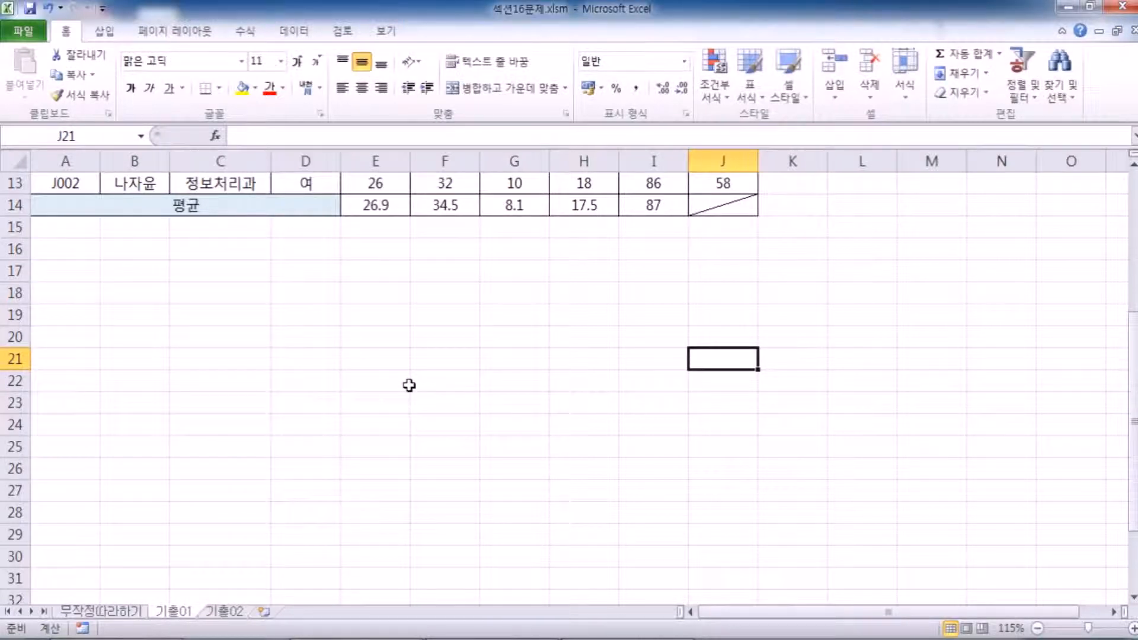
left_click(47, 8)
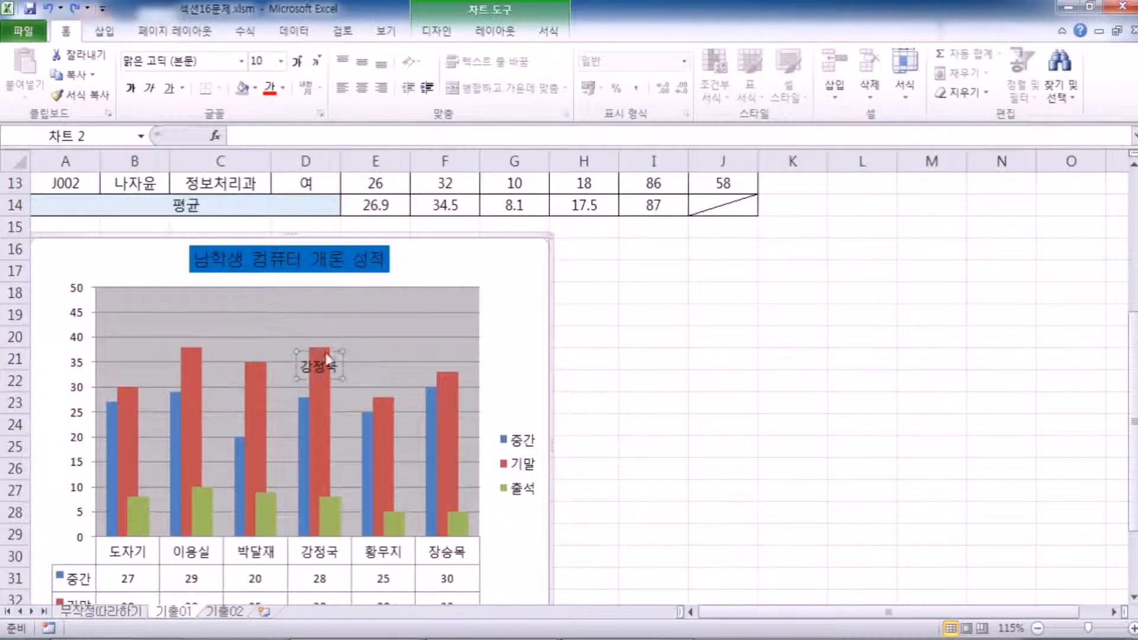
key("Delete")
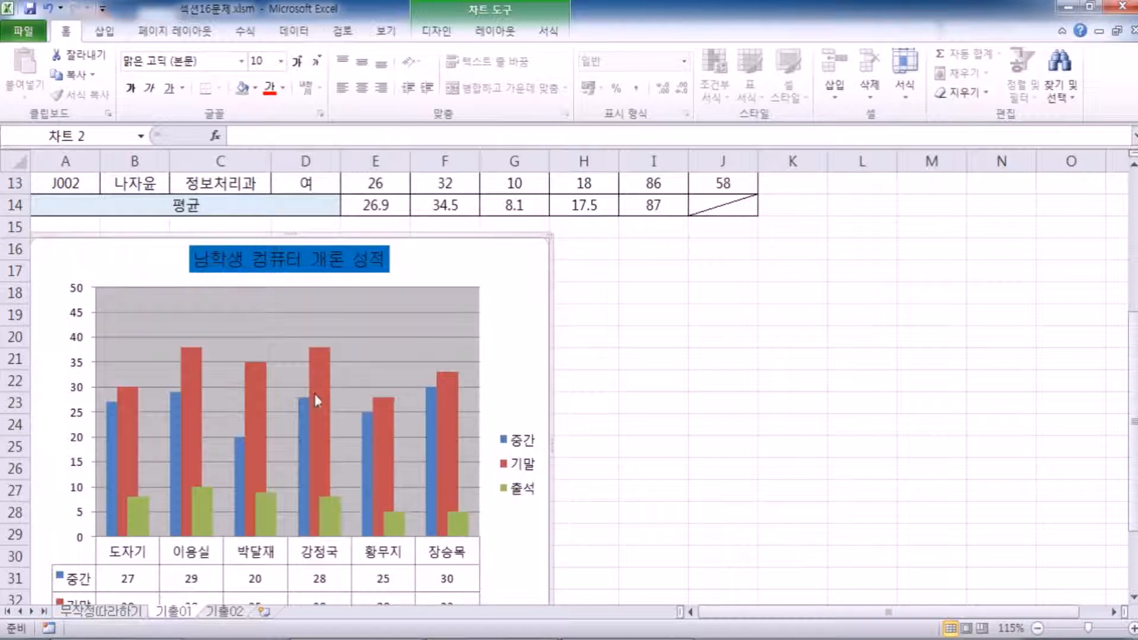
Add a data label at the inside end (안쪽 끝에) of only the fourth student's 기말 column.
left_click(257, 424)
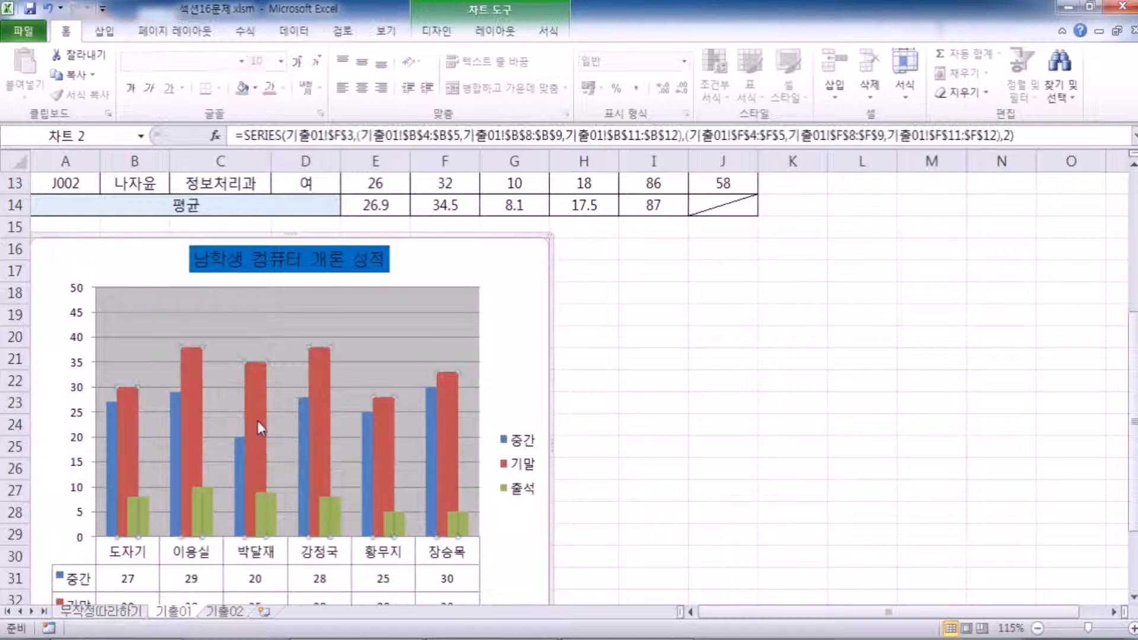
left_click(322, 417)
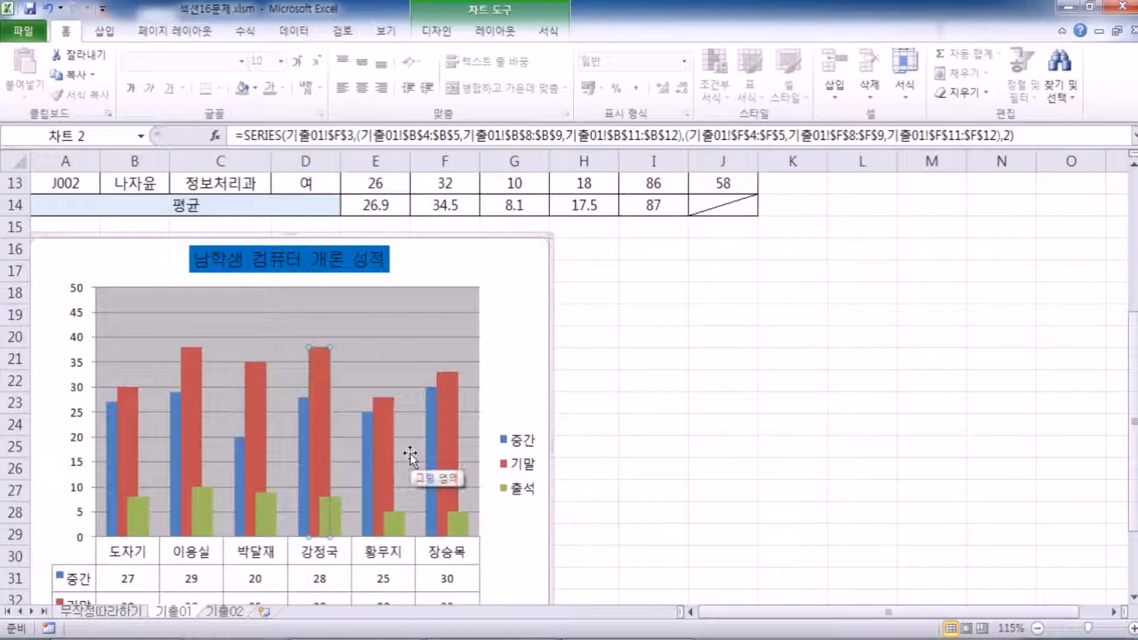
left_click(492, 35)
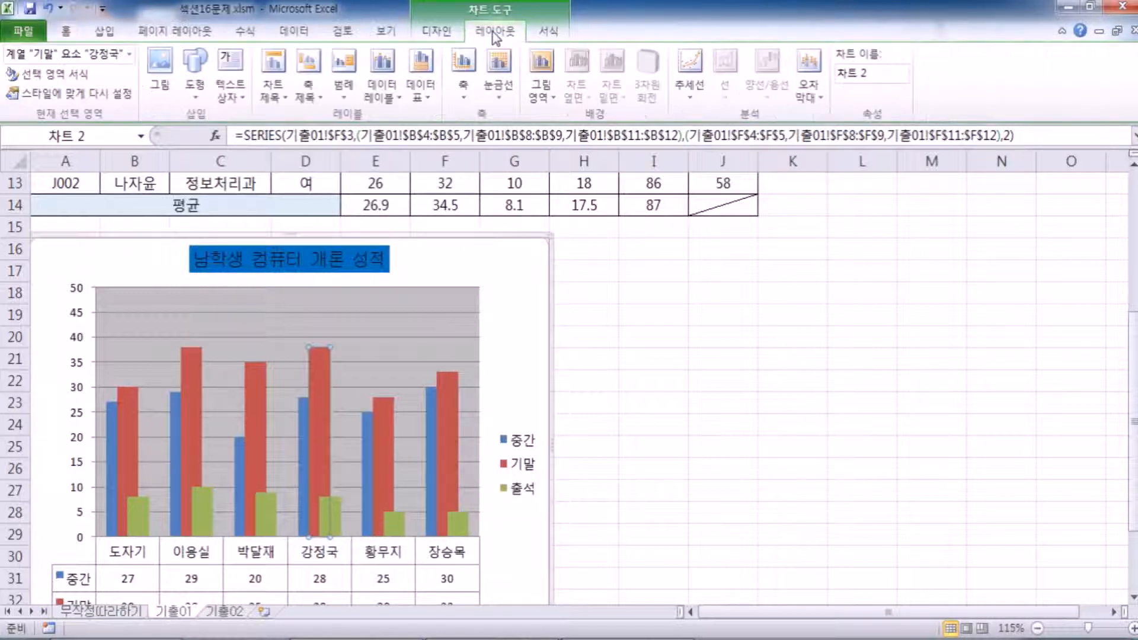
left_click(391, 94)
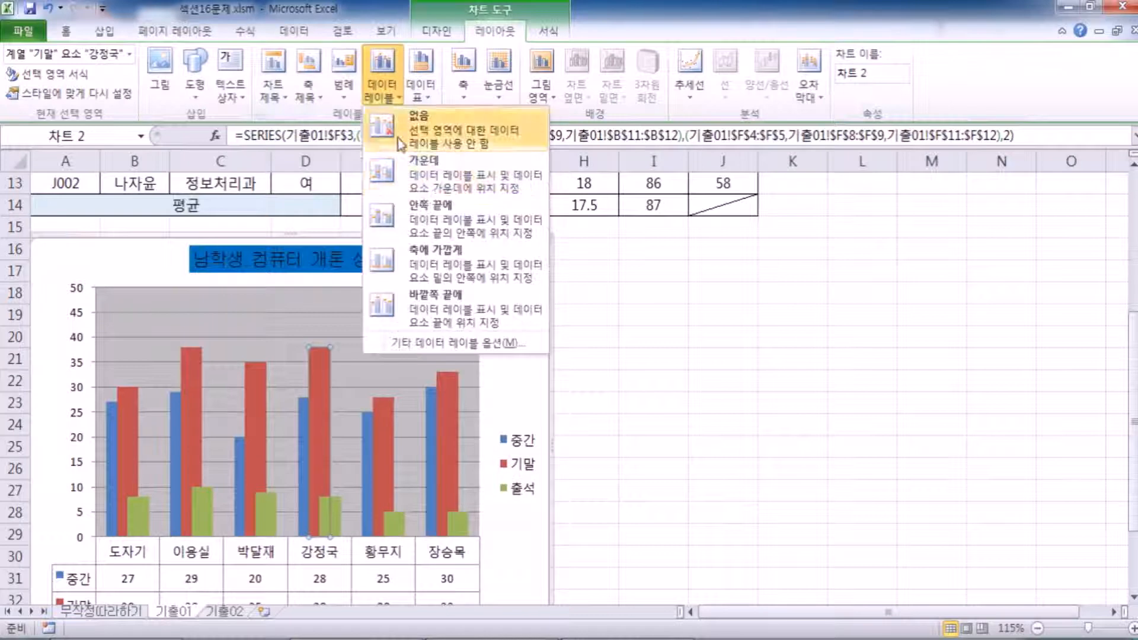
left_click(426, 213)
mouse_move(330, 395)
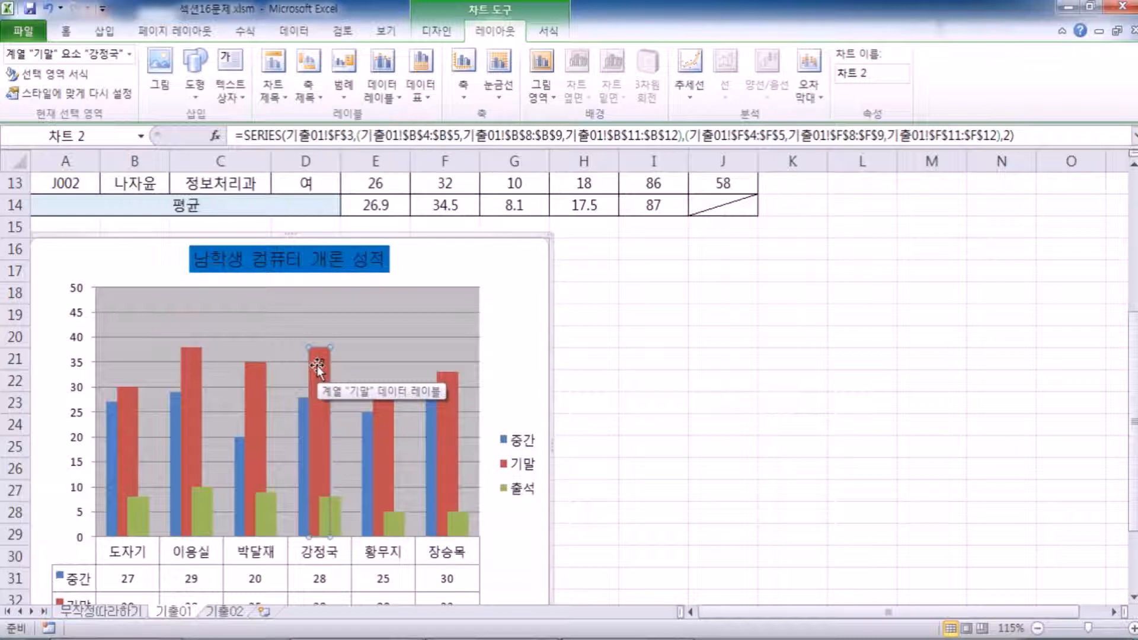
left_click(318, 365)
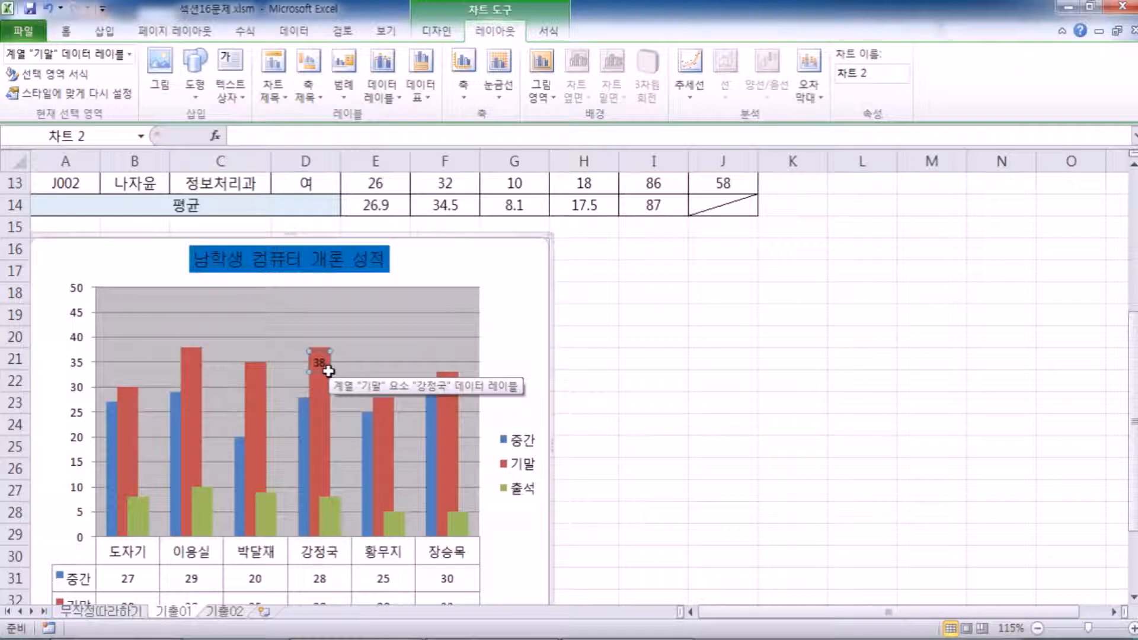
key("ctrl+1")
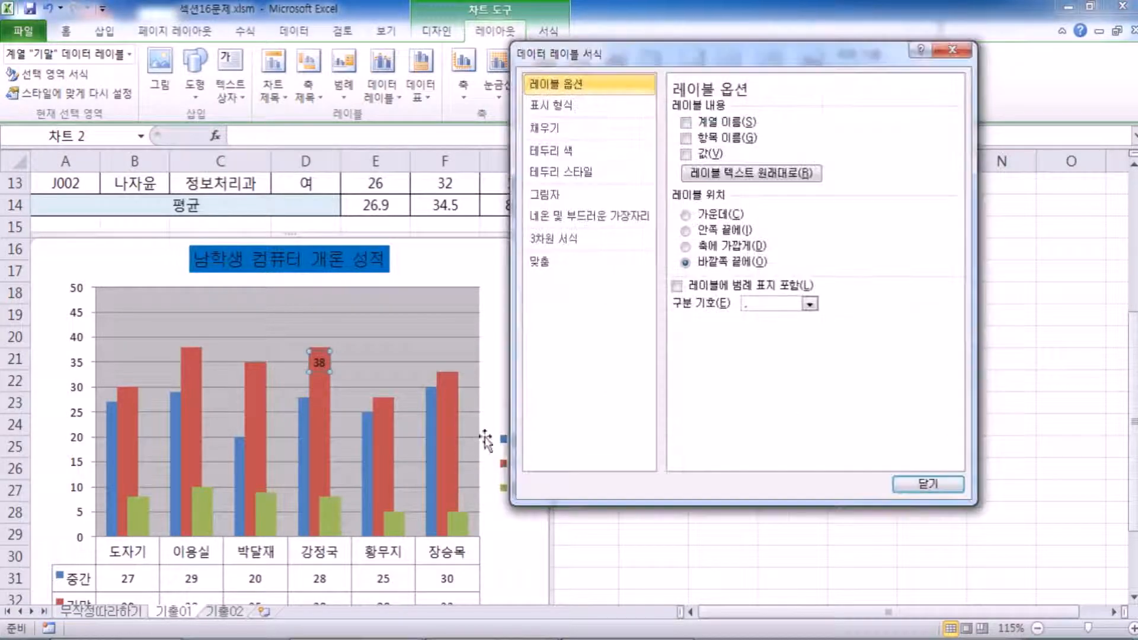
left_click(685, 138)
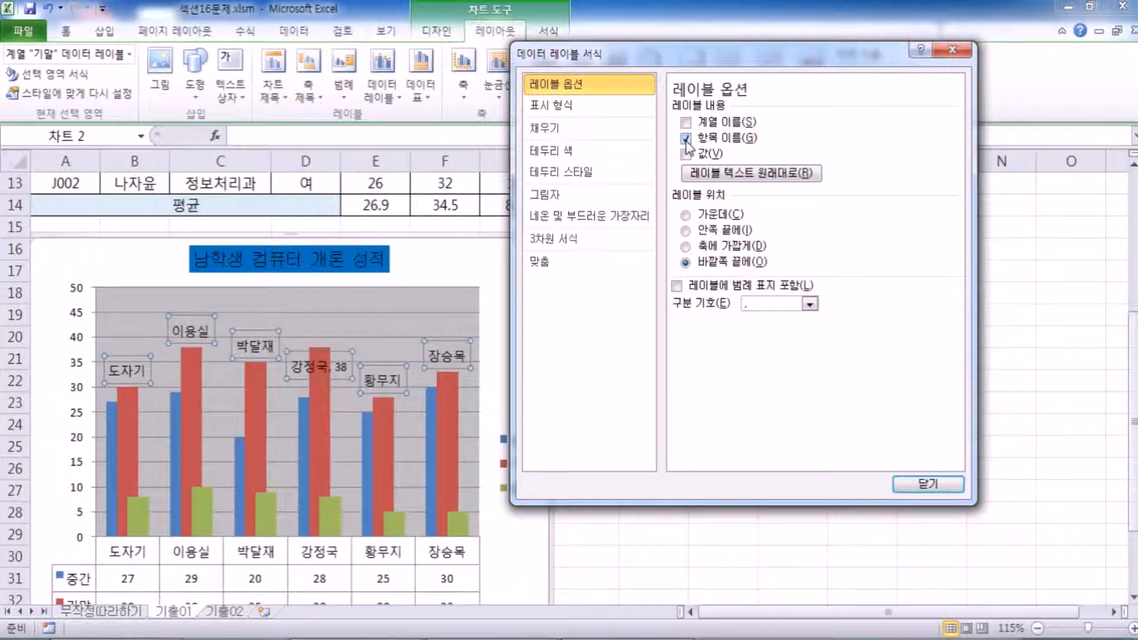
key("Escape")
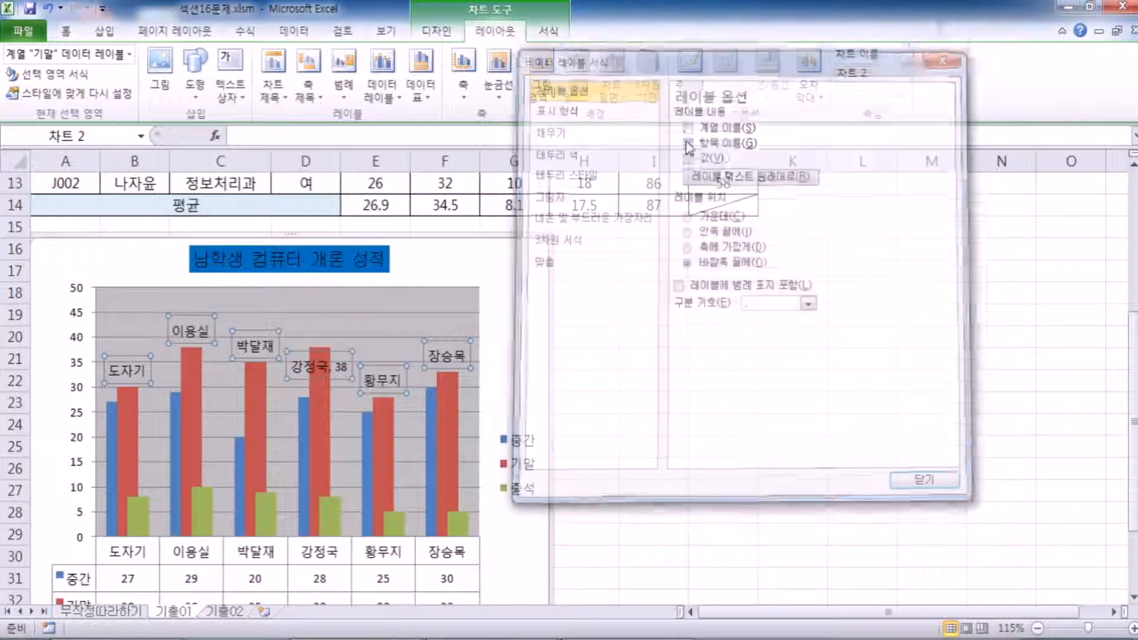
key("ctrl+z")
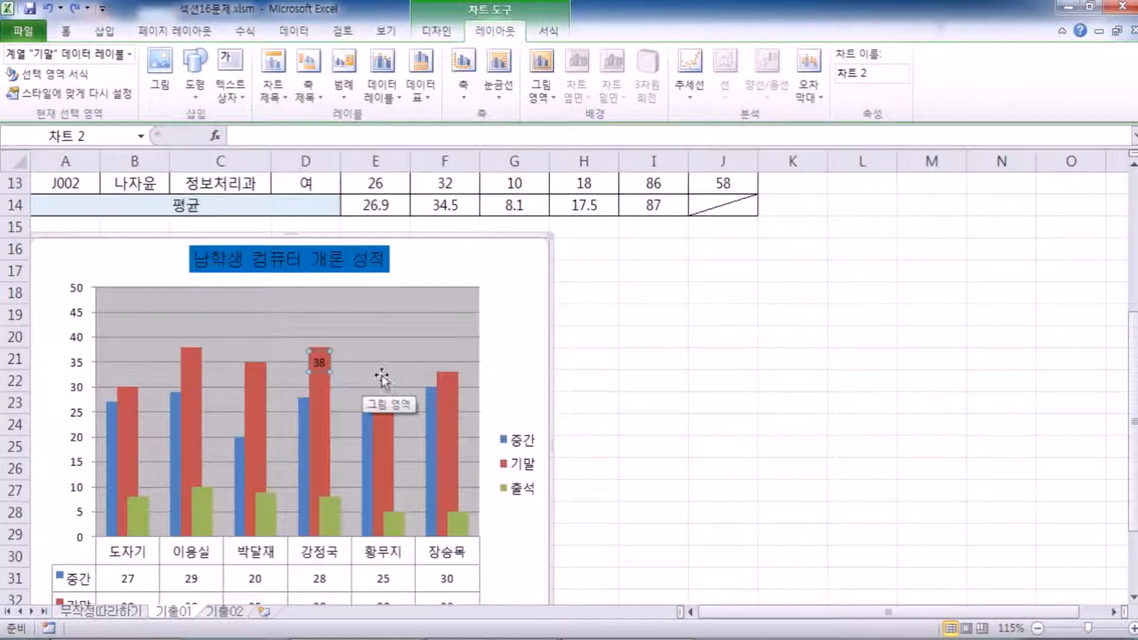
View the label options for only the fourth student's 기말 data label and close them without changes.
key("ctrl+1")
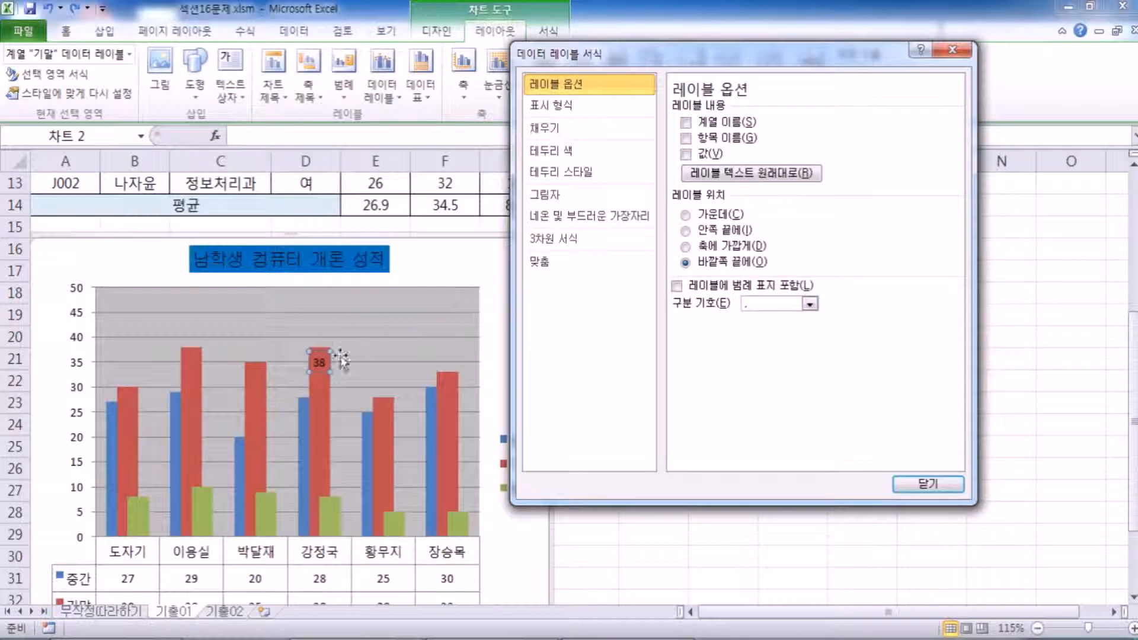
left_click(322, 368)
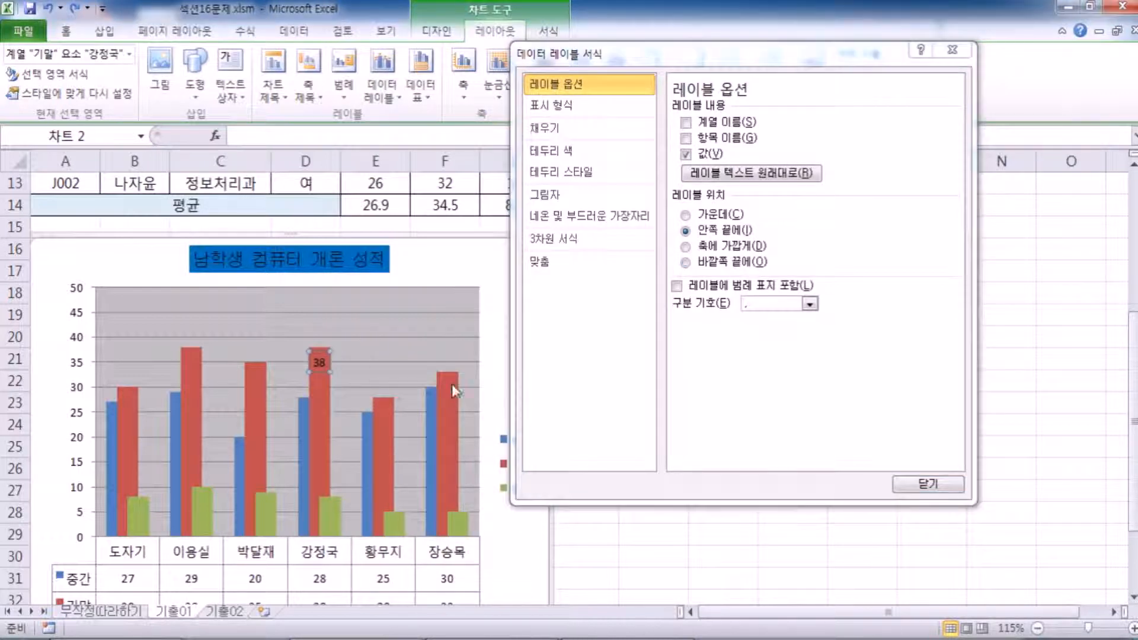
key("Escape")
key("Escape")
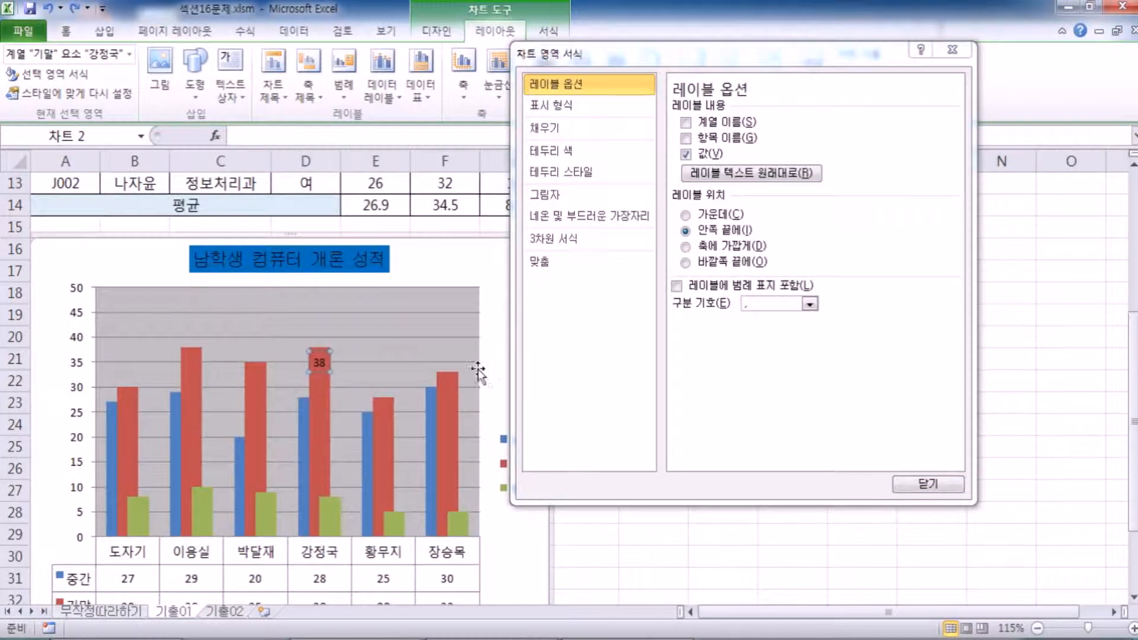
Make only the fourth student's 기말 data label show the category name (항목 이름) instead of the value (값).
key("Escape")
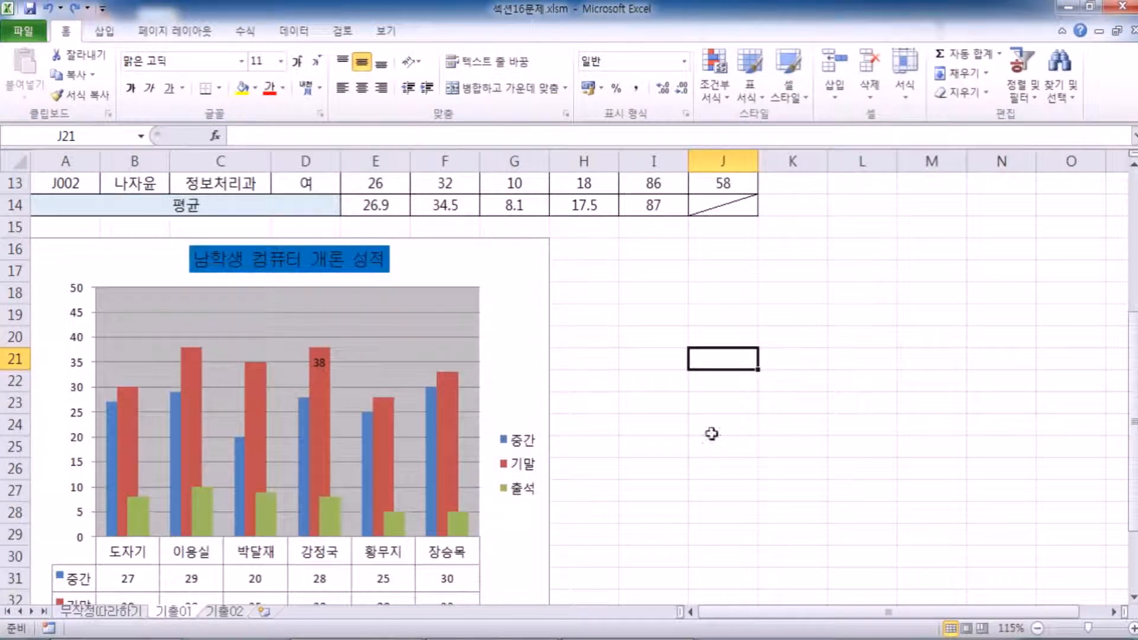
left_click(321, 361)
left_click(314, 365)
key("ctrl+1")
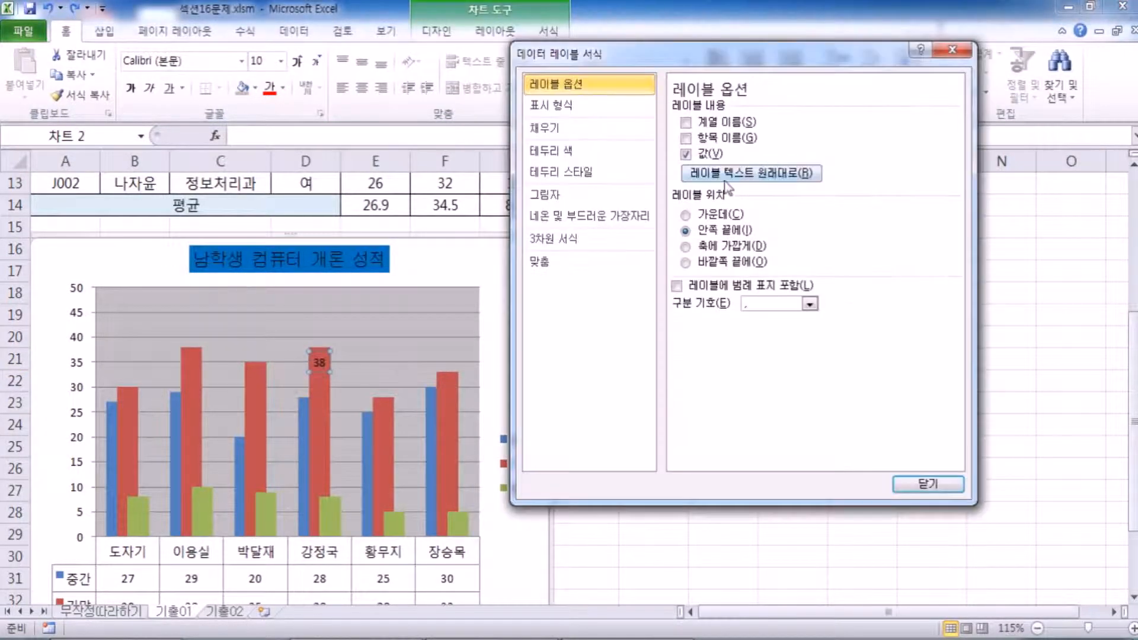
left_click(711, 140)
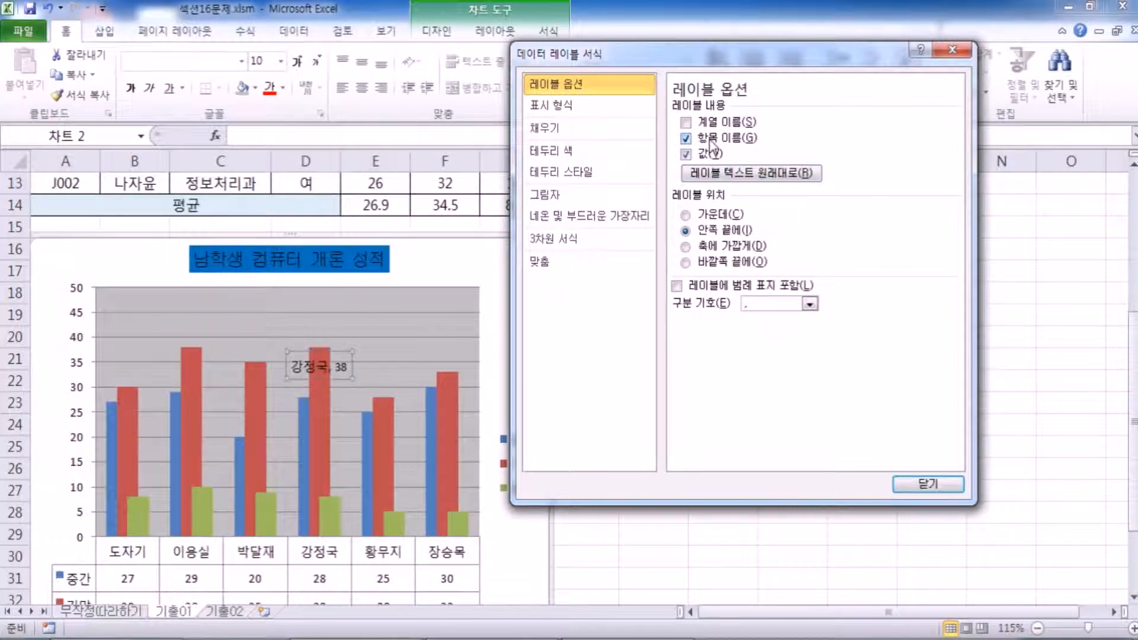
left_click(686, 156)
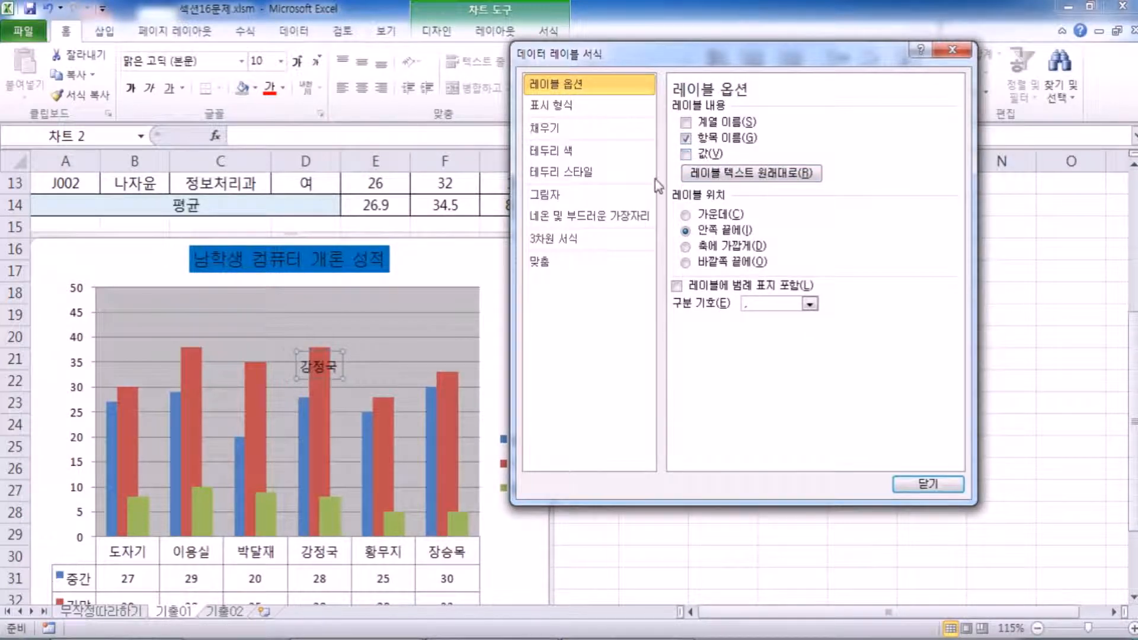
key("Escape")
left_click(393, 435)
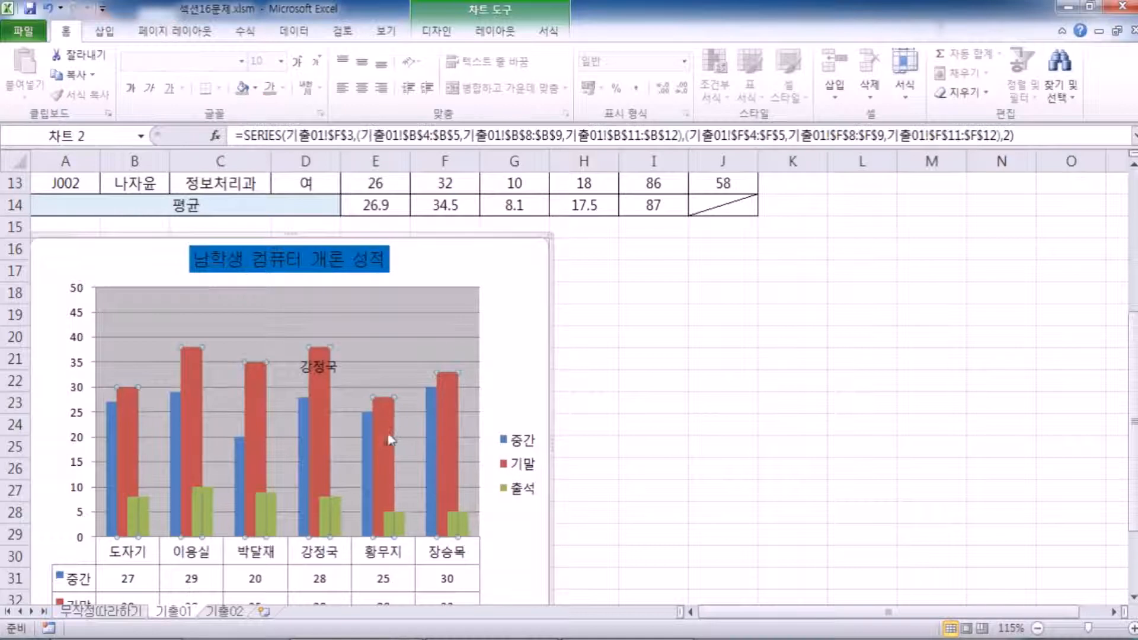
left_click(255, 427)
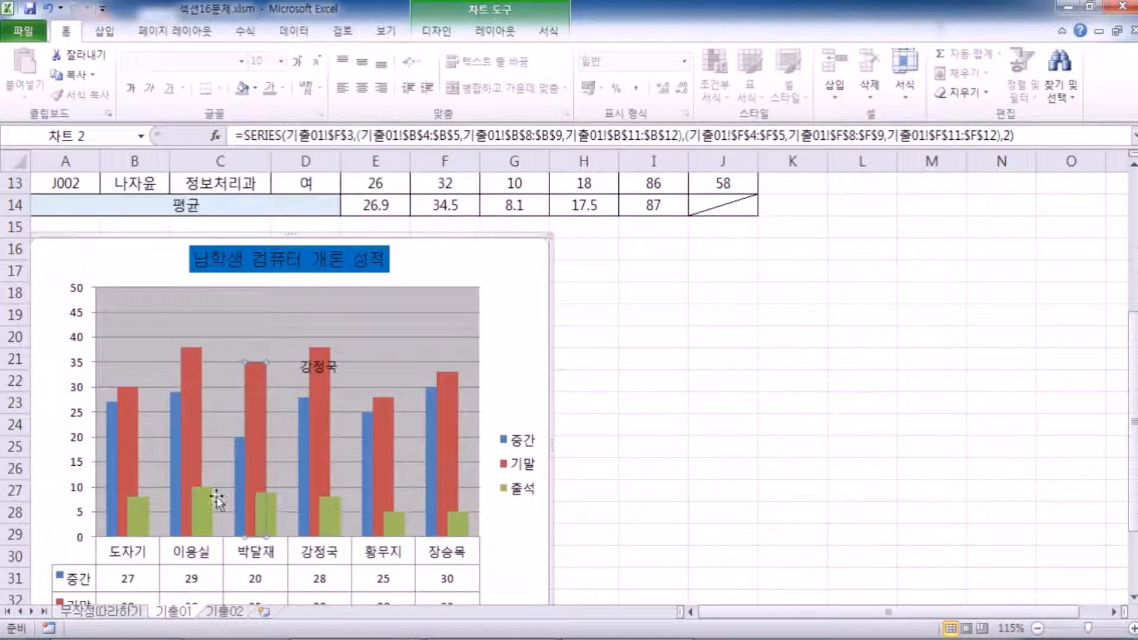
left_click(193, 428)
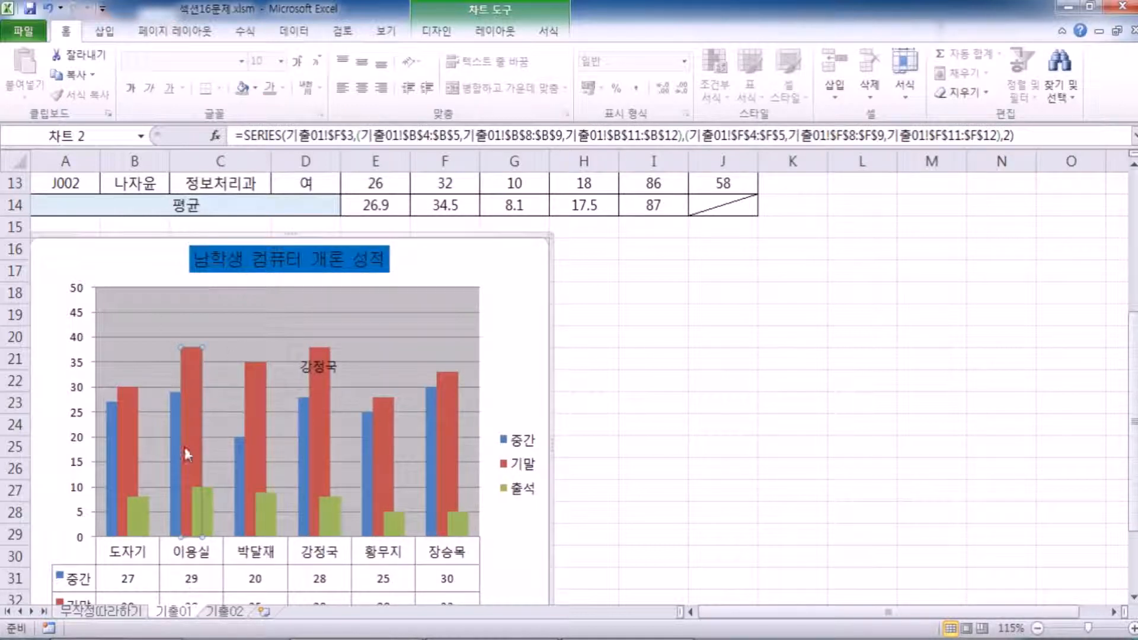
left_click(430, 348)
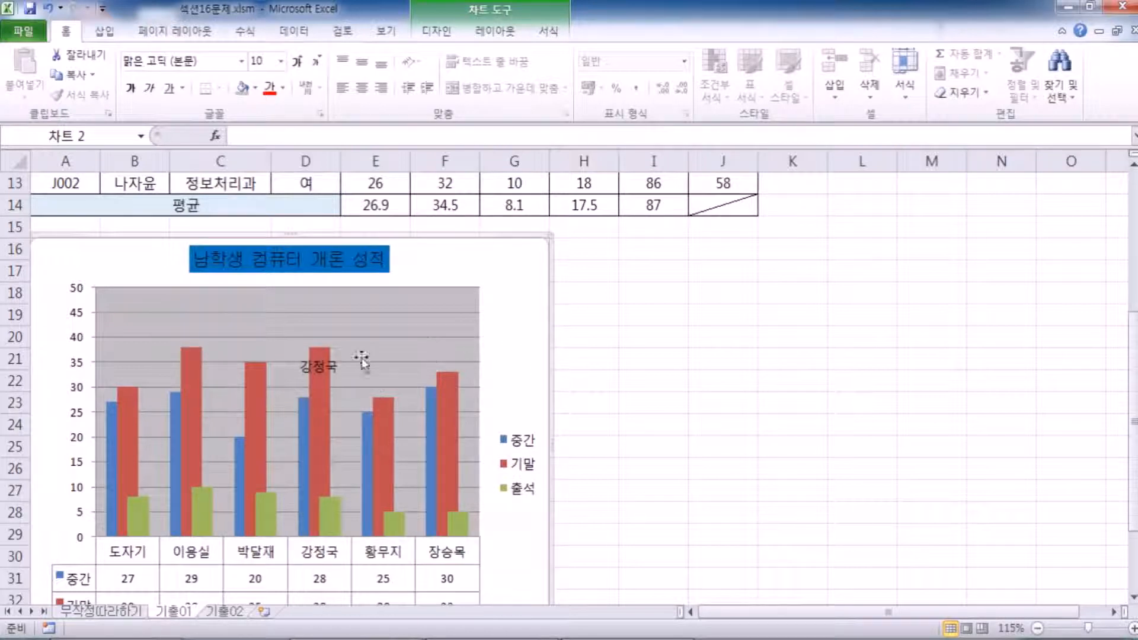
Switch only the fourth student's 기말 data label back to showing the value (값), without the category name (항목 이름).
left_click(317, 372)
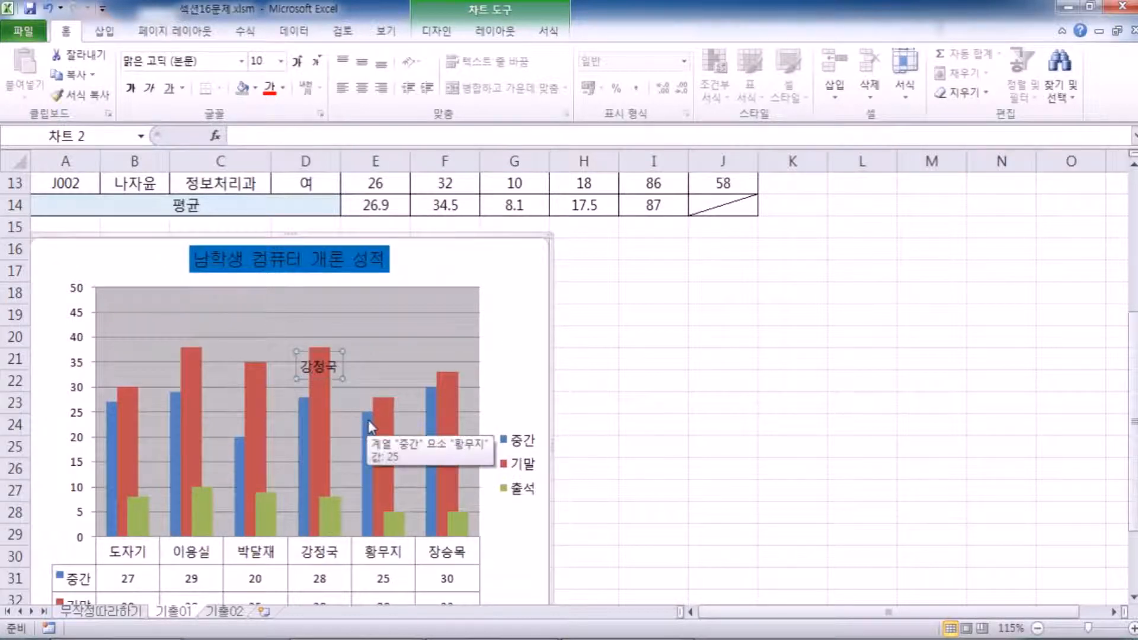
mouse_move(381, 425)
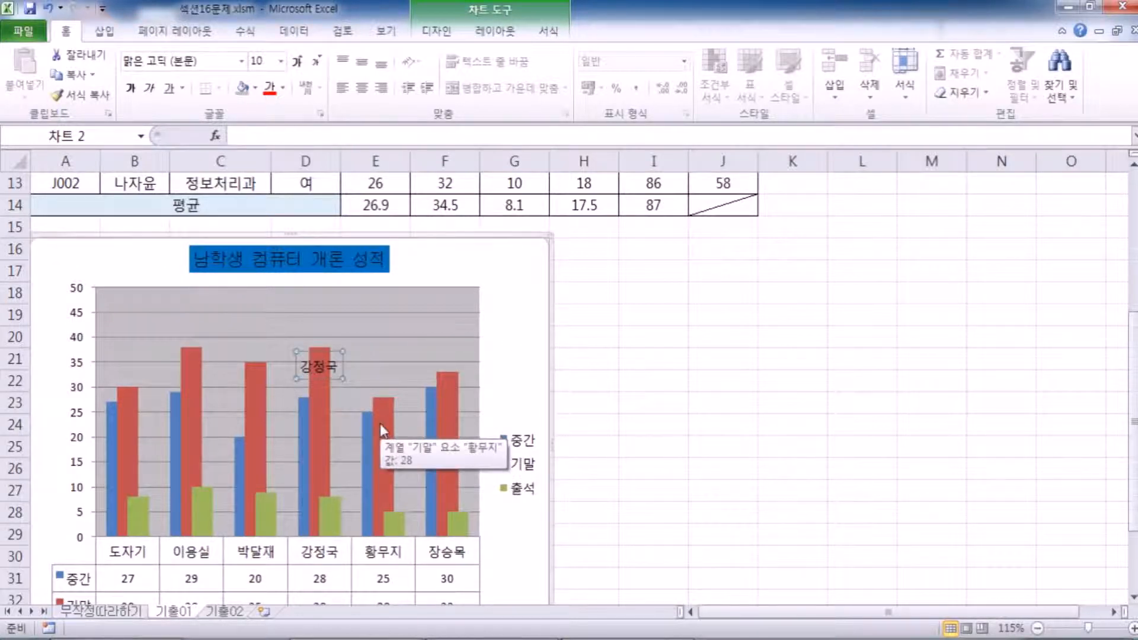
key("ctrl+1")
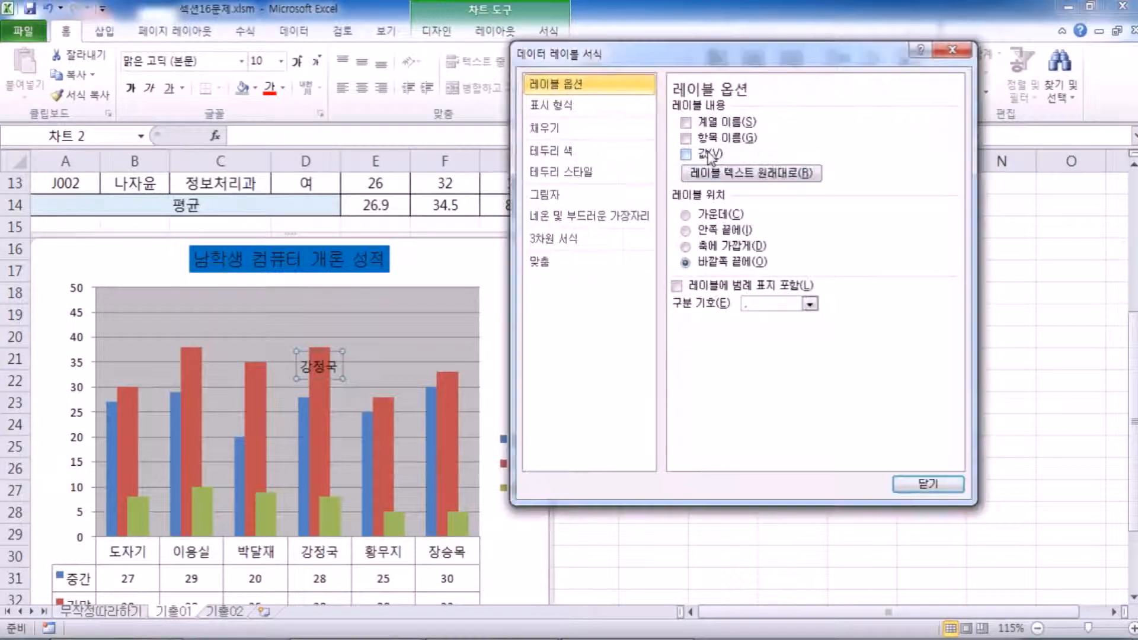
left_click(324, 372)
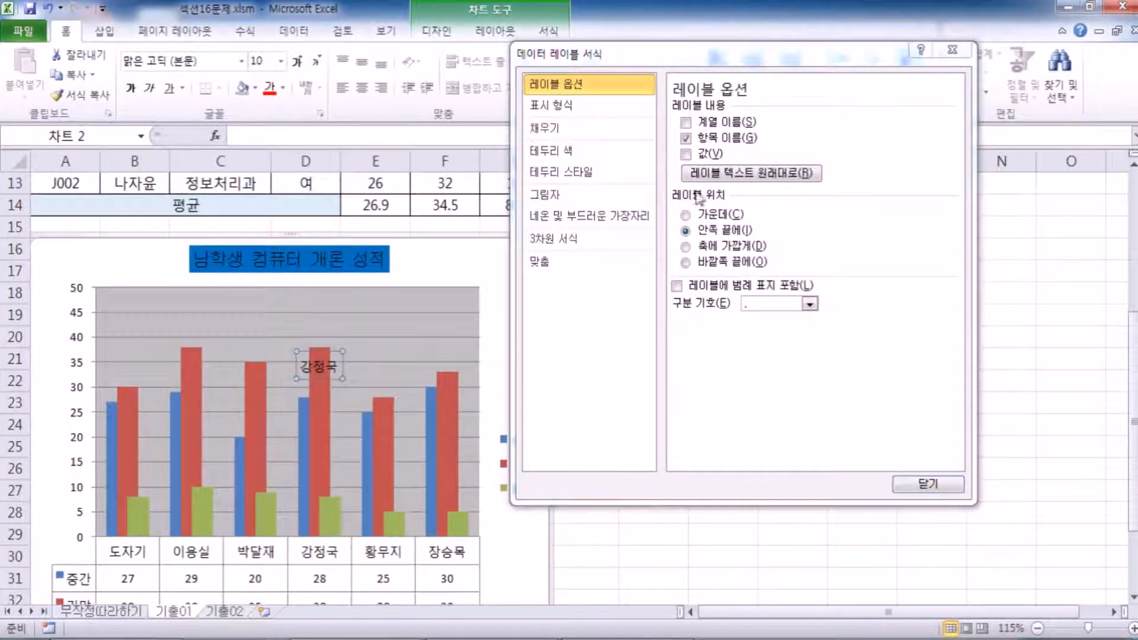
left_click(686, 154)
left_click(686, 138)
left_click(927, 484)
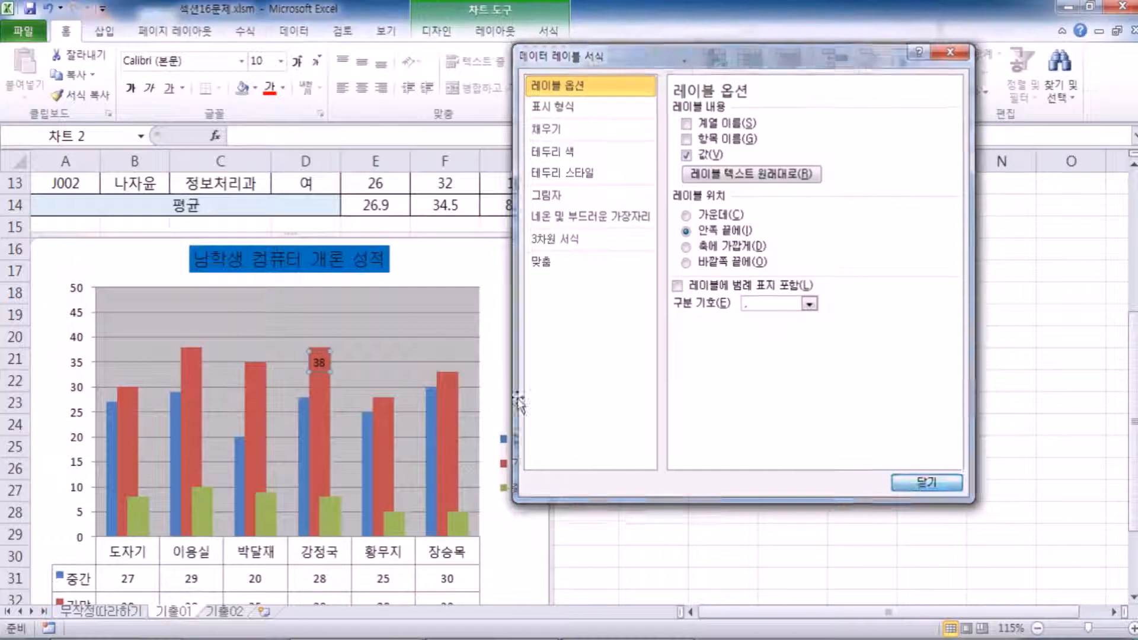
Turn off the value (값) and turn on the category name (항목 이름) for only the fourth student's 기말 data label.
left_click(522, 349)
left_click(318, 360)
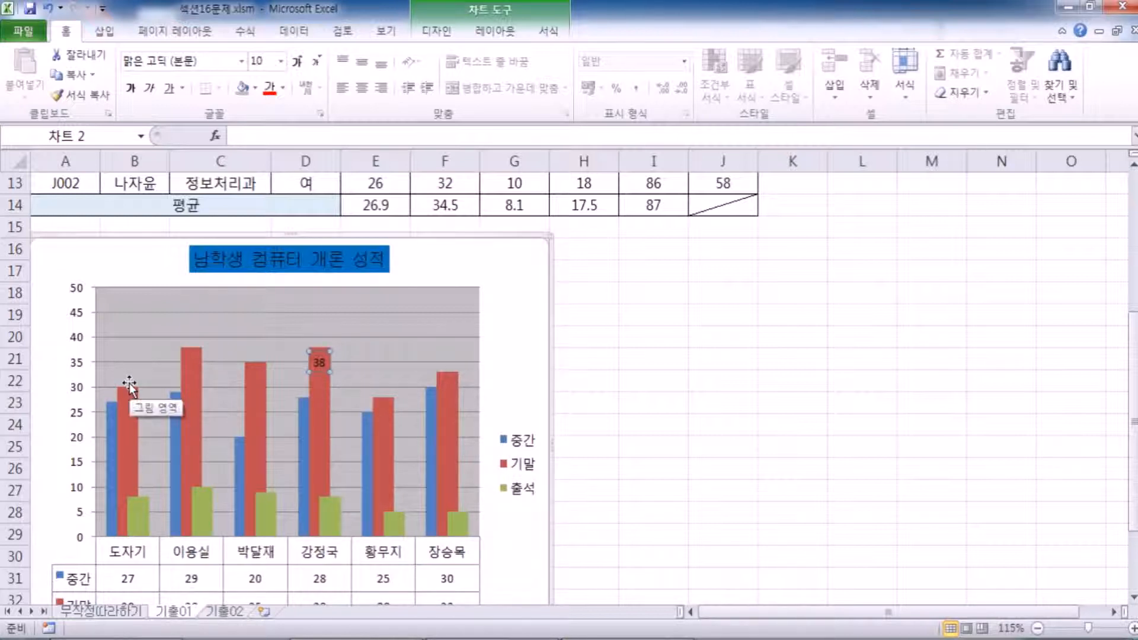
left_click(315, 368)
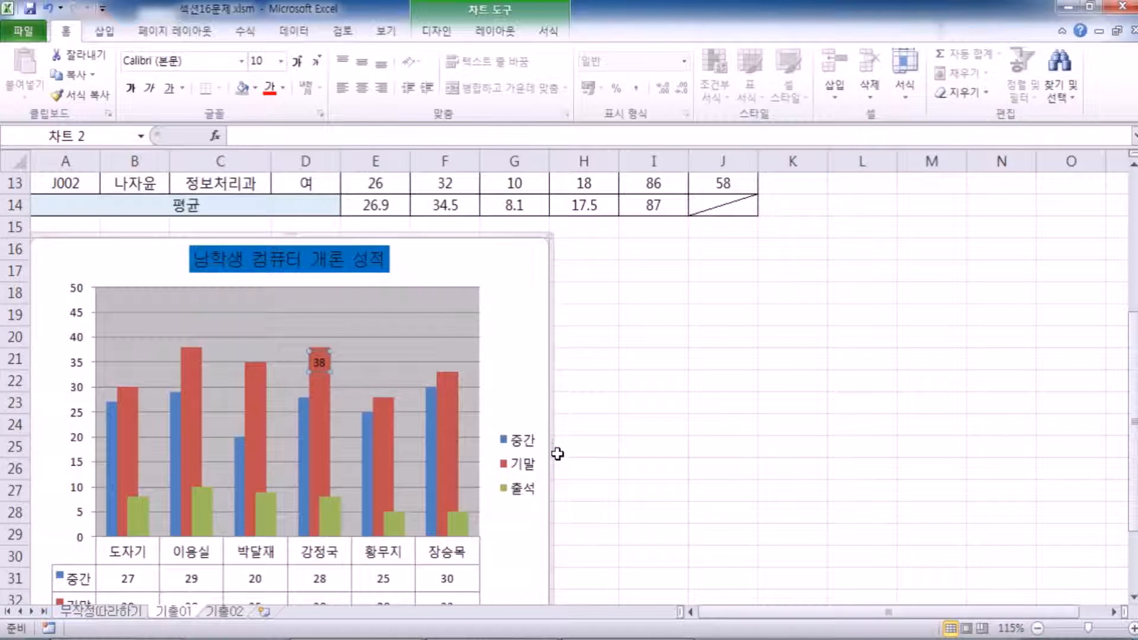
key("ctrl+1")
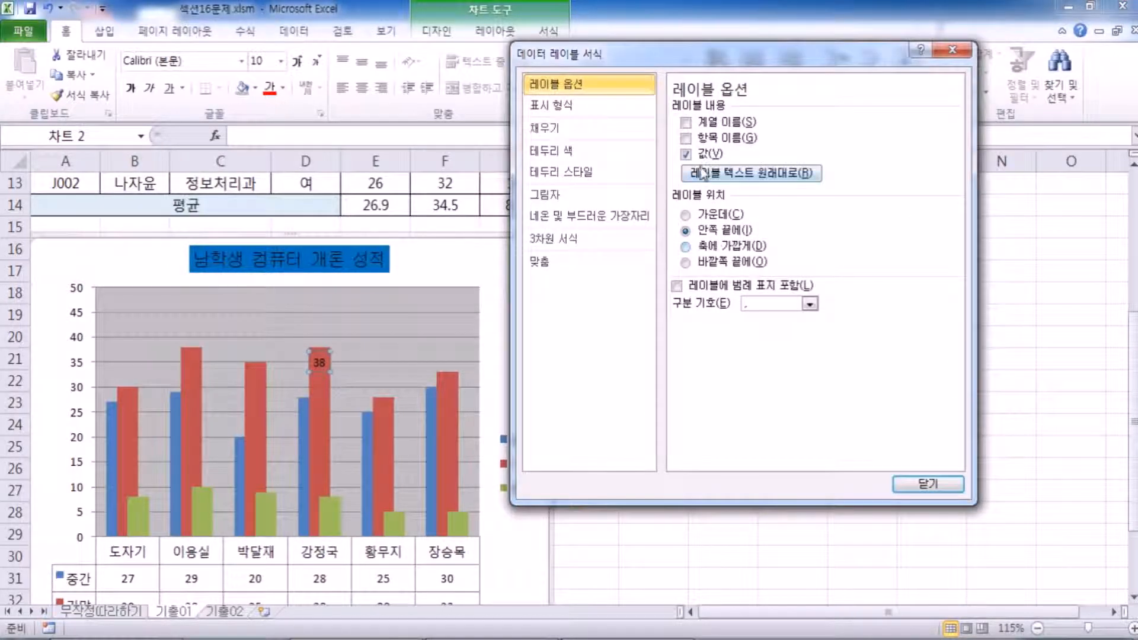
left_click(701, 155)
left_click(699, 140)
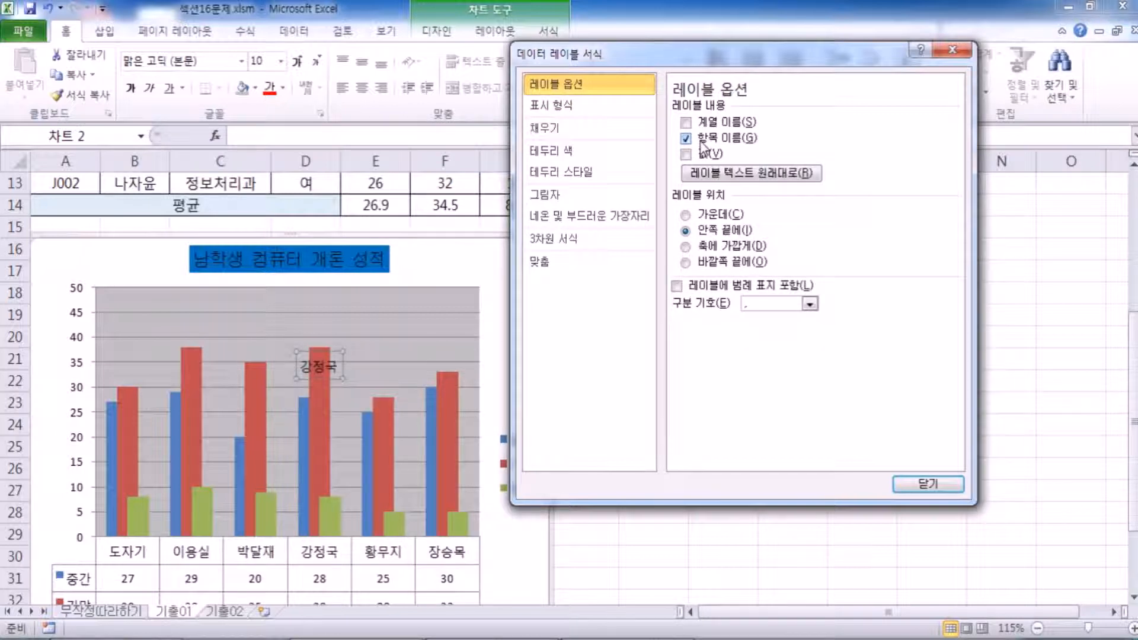
key("Escape")
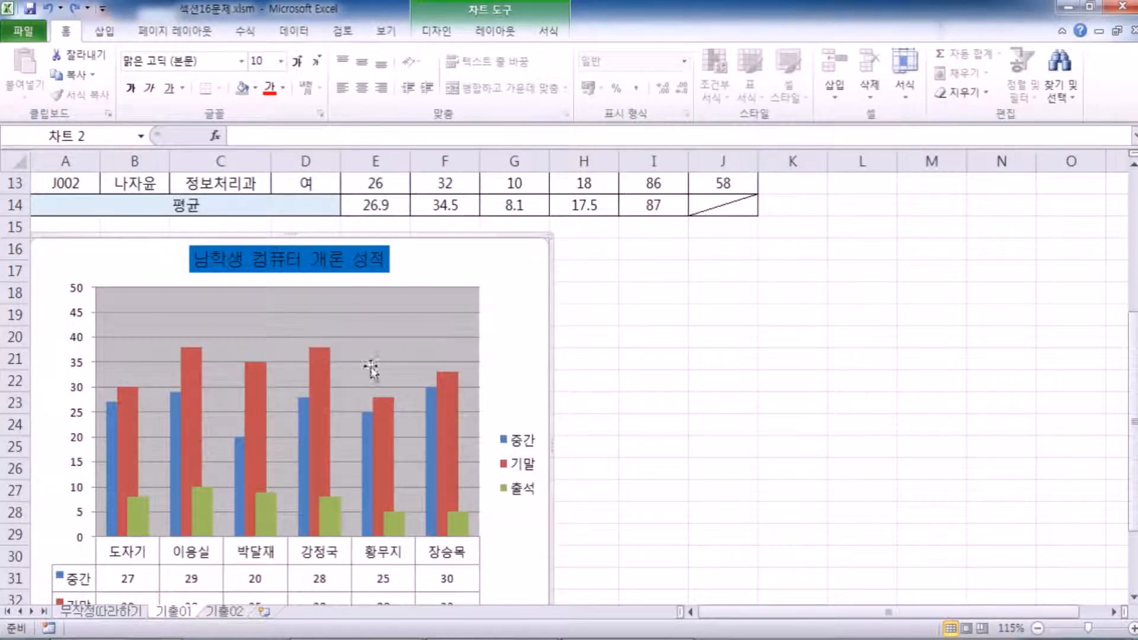
Add a data label at the inside end (안쪽 끝에) of only the fourth student's 기말 column.
left_click(321, 365)
left_click(326, 373)
left_click(495, 31)
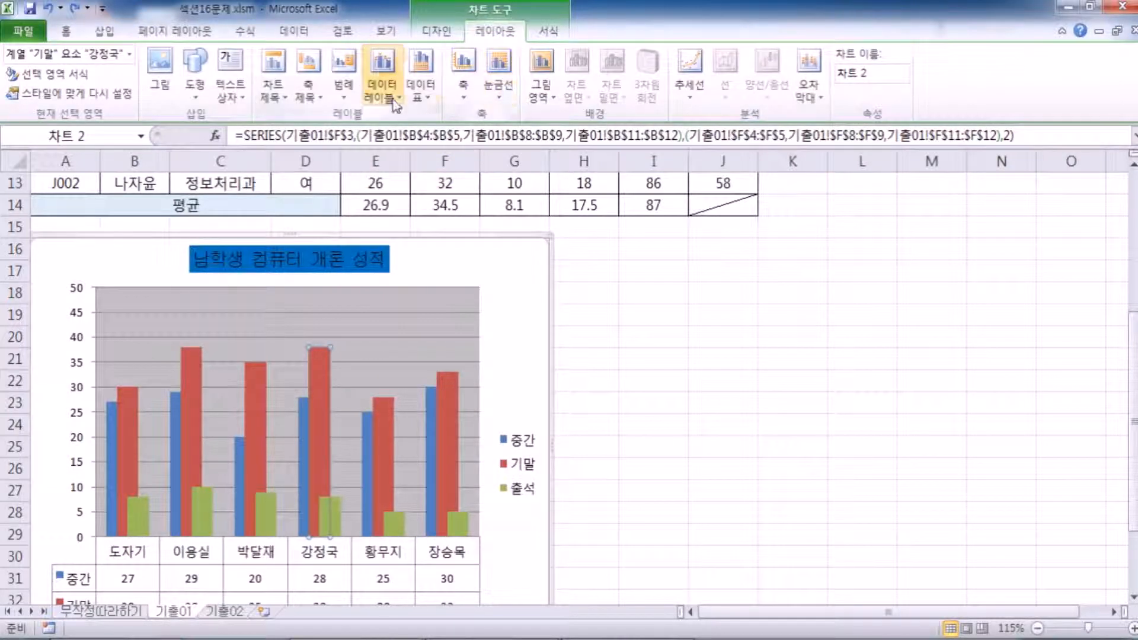
left_click(382, 89)
left_click(420, 213)
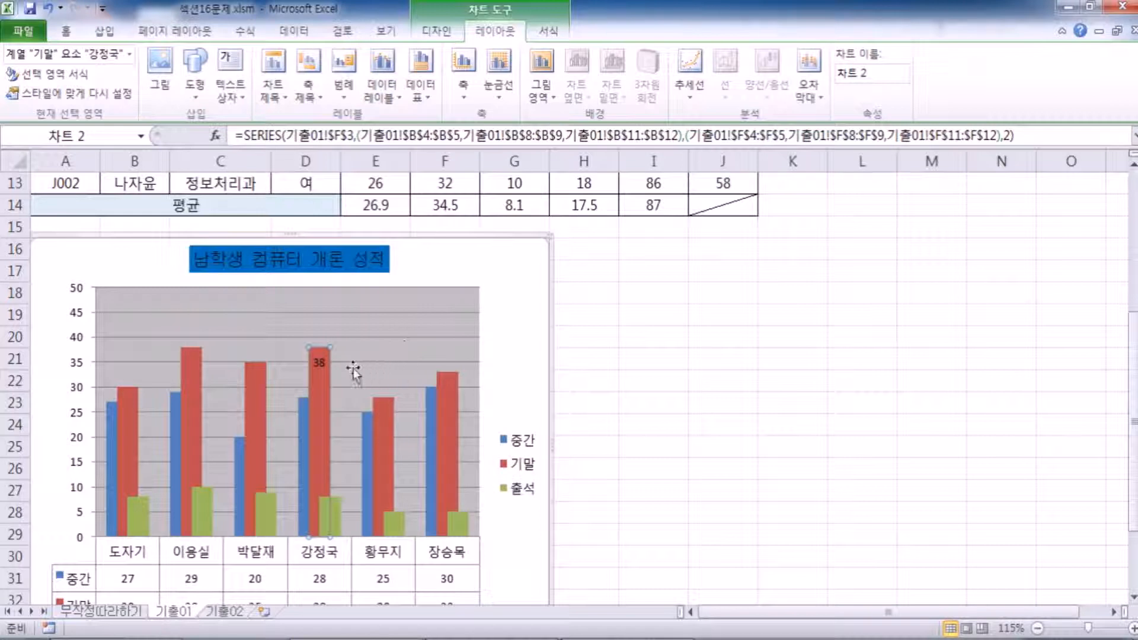
Set only the fourth student's new 기말 data label to display the category name (항목 이름) and not the value (값).
left_click(322, 364)
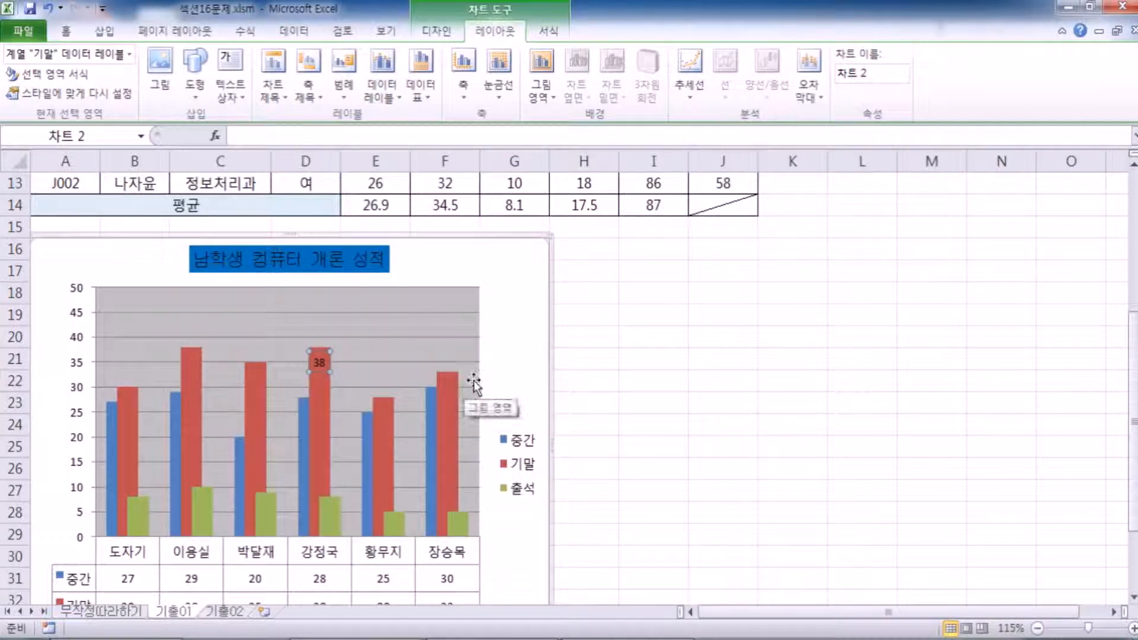
key("ctrl+1")
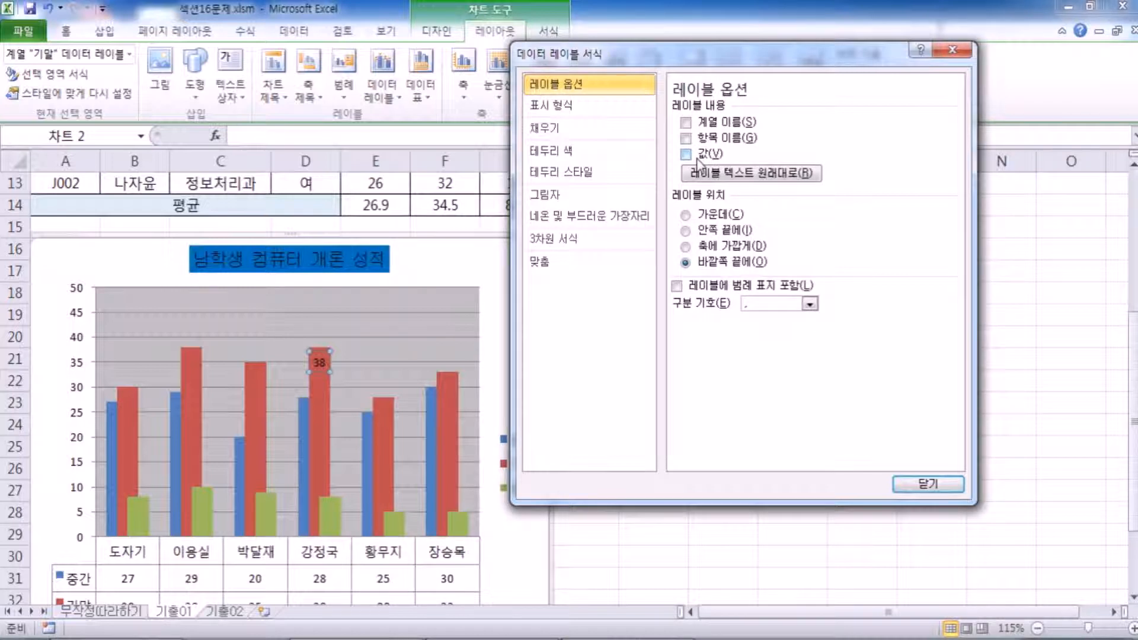
left_click(321, 366)
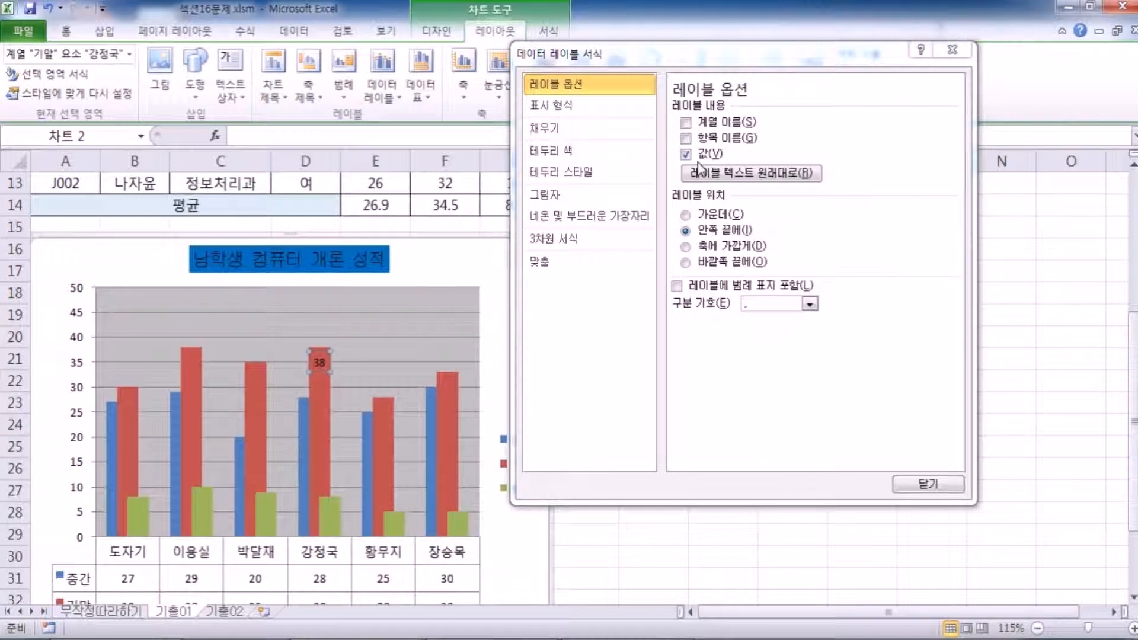
left_click(686, 138)
left_click(685, 154)
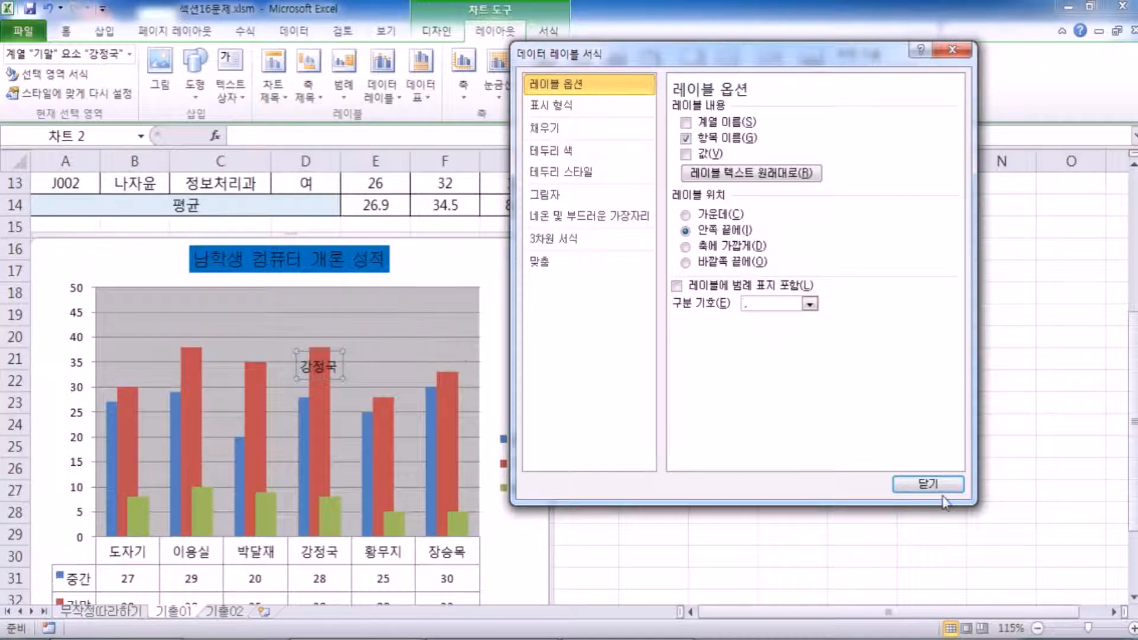
left_click(924, 485)
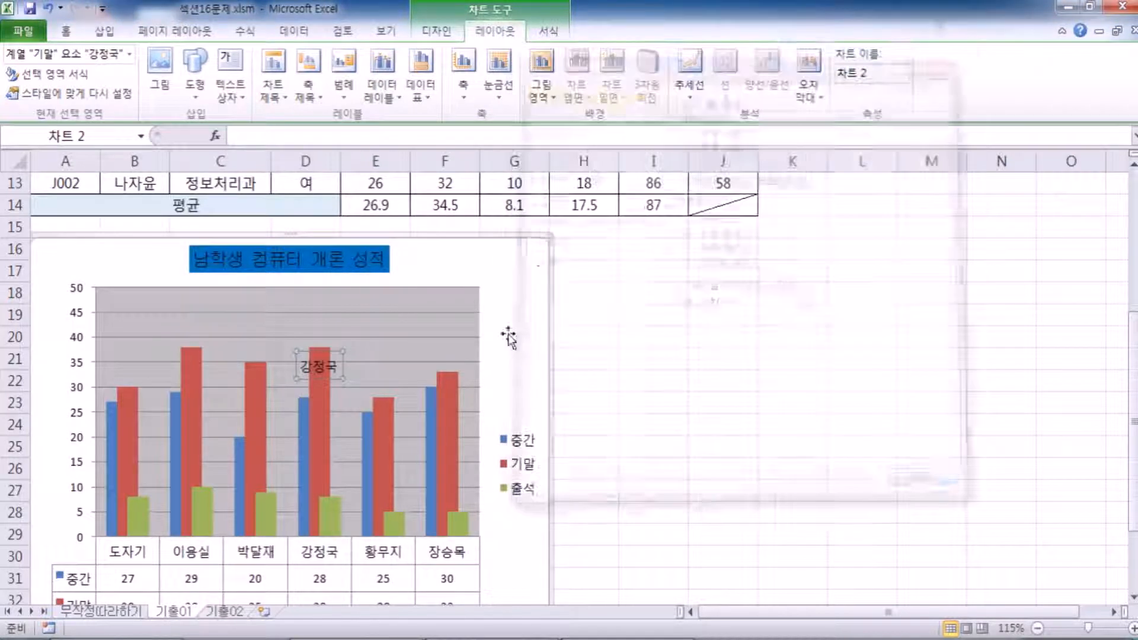
Try outside-end (바깥쪽 끝에) data labels on the whole chart, then undo them.
left_click(532, 264)
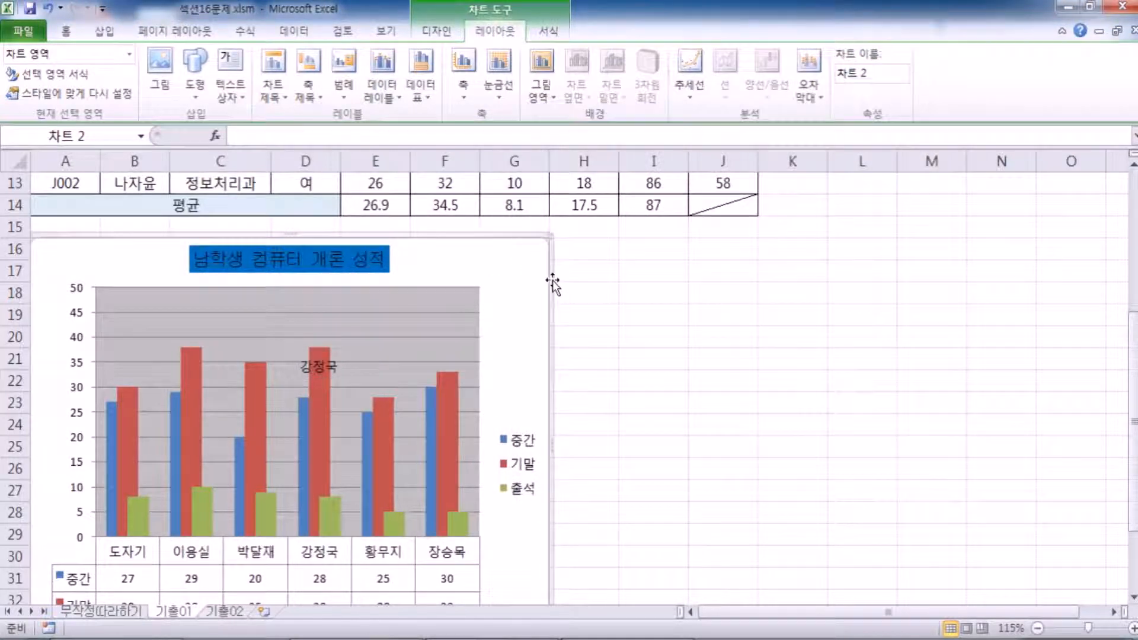
left_click(393, 86)
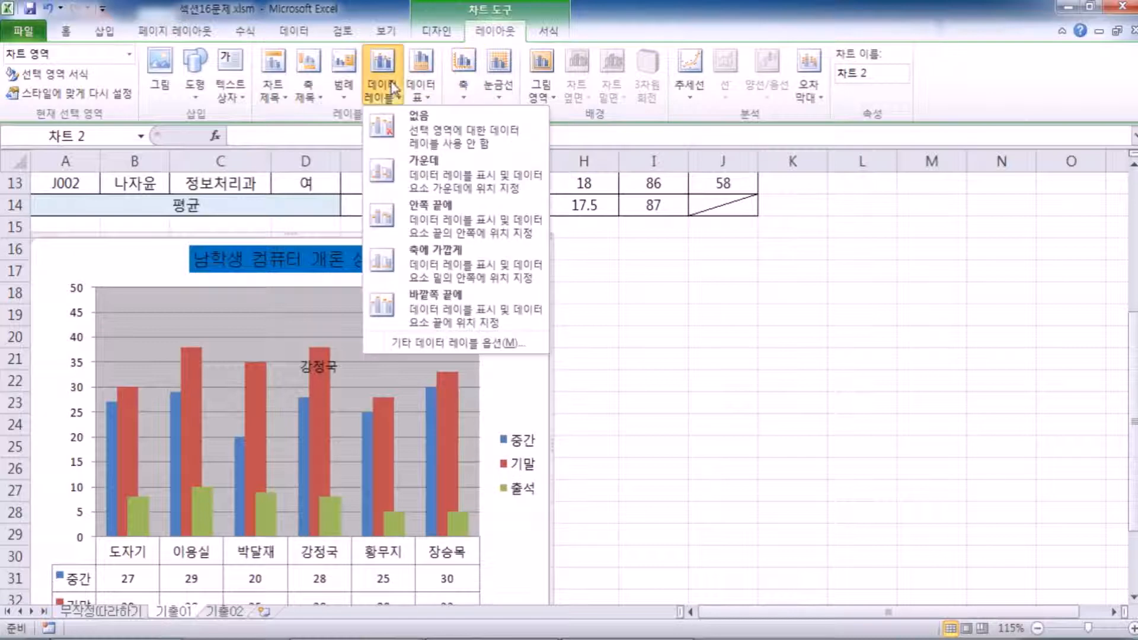
left_click(441, 301)
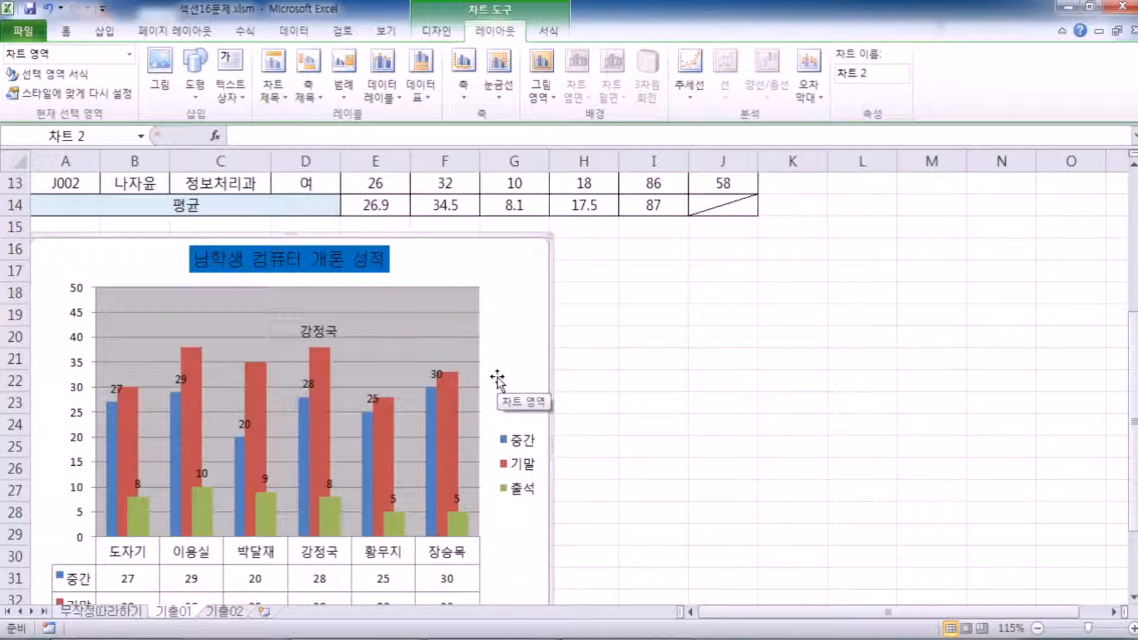
key("ctrl+z")
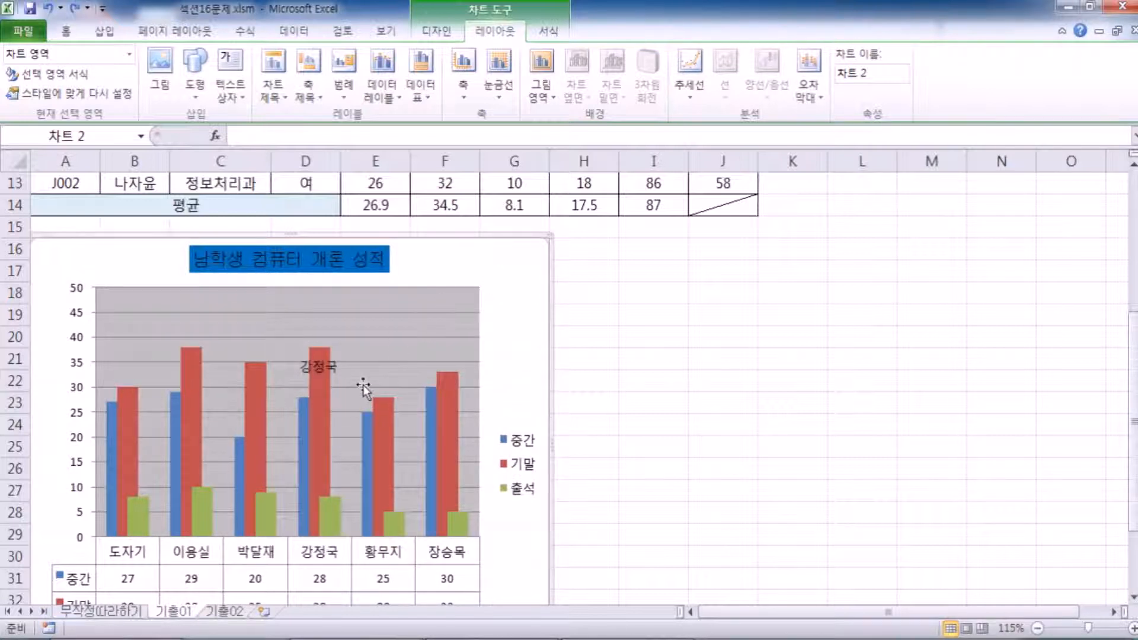
Try outside-end (바깥쪽 끝에) data labels on only the 중간 series, then undo them.
left_click(109, 420)
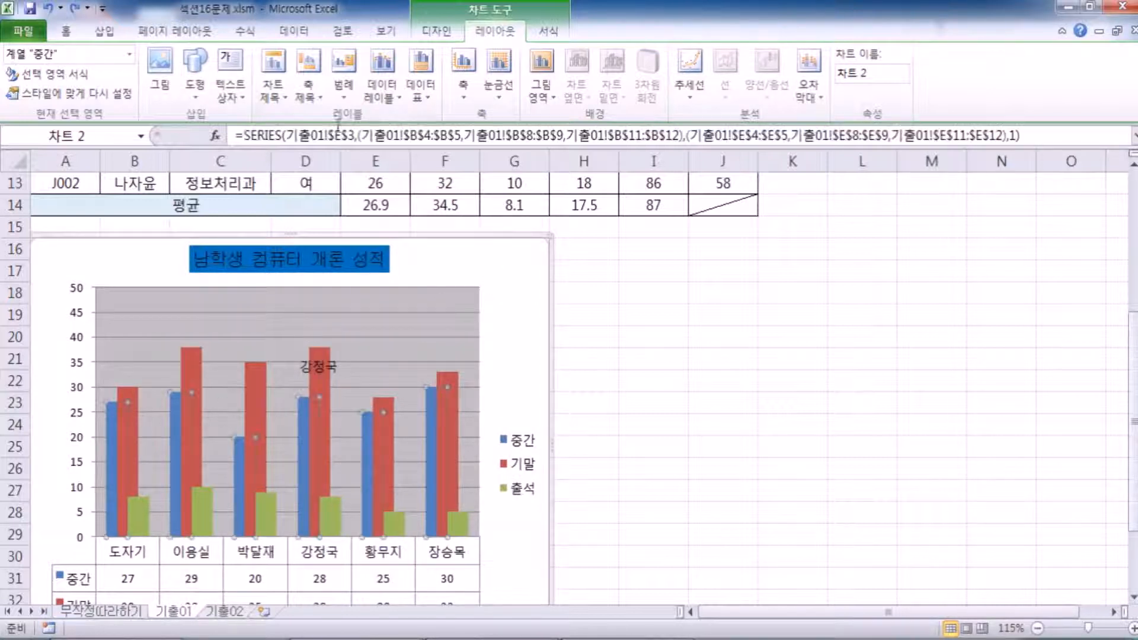
left_click(382, 88)
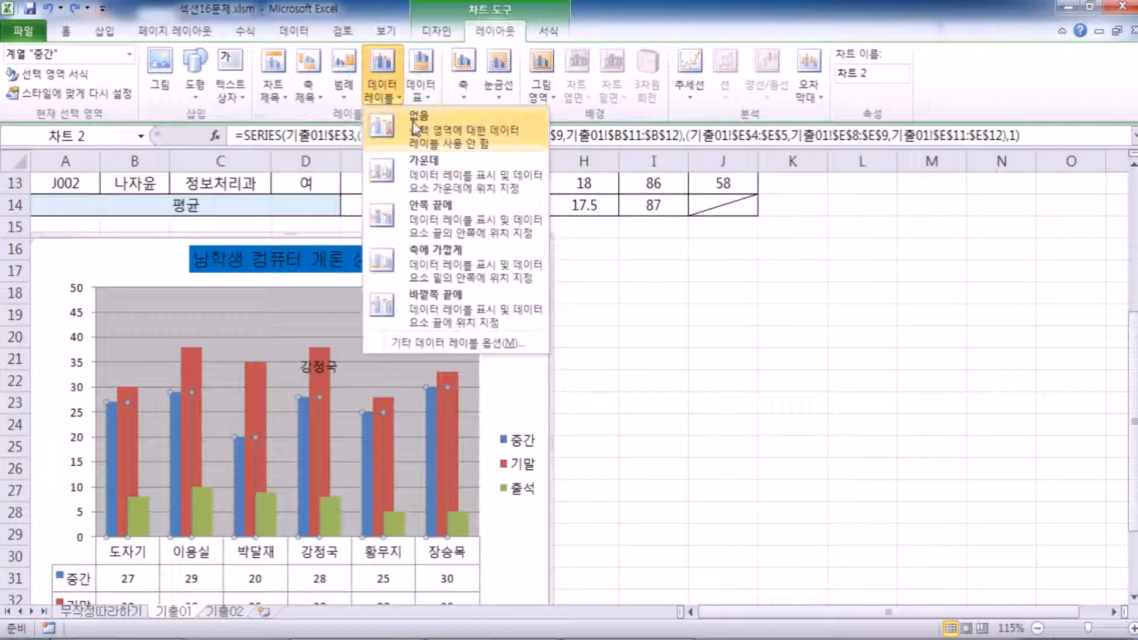
left_click(446, 305)
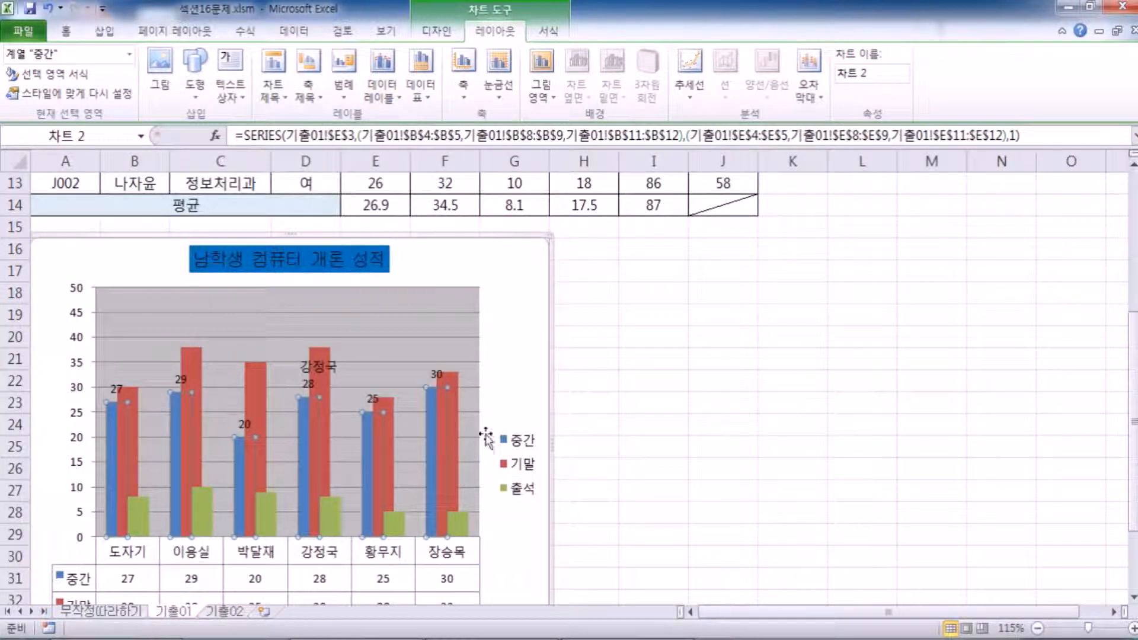
key("ctrl+z")
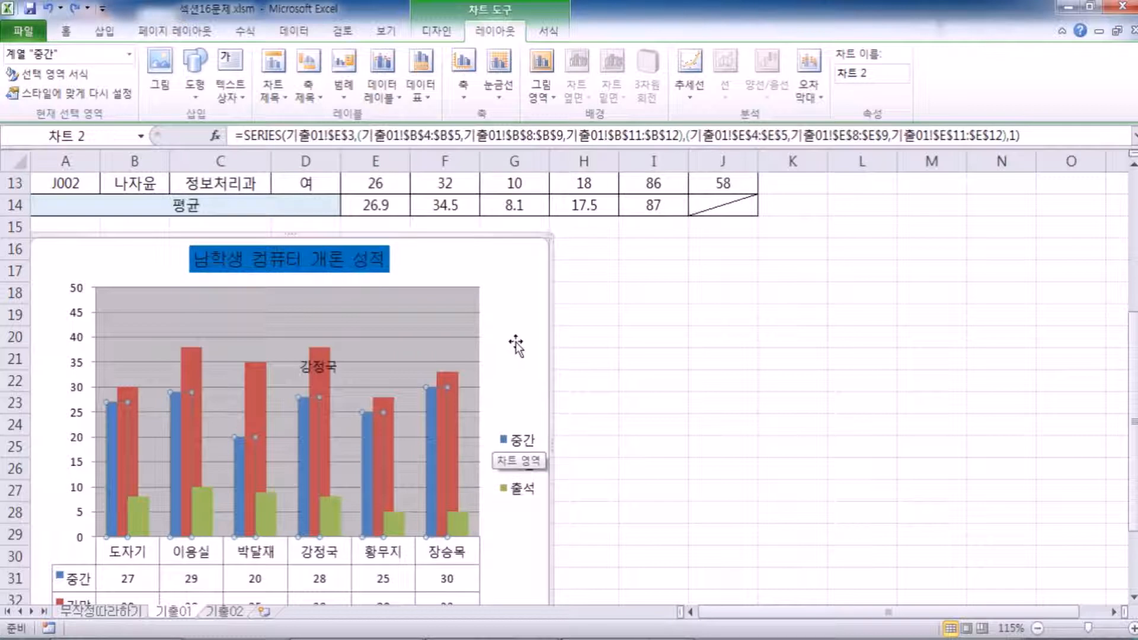
Try displaying the value (값) in the fourth student's 기말 data label, then restore the category name (항목 이름) alone.
left_click(317, 365)
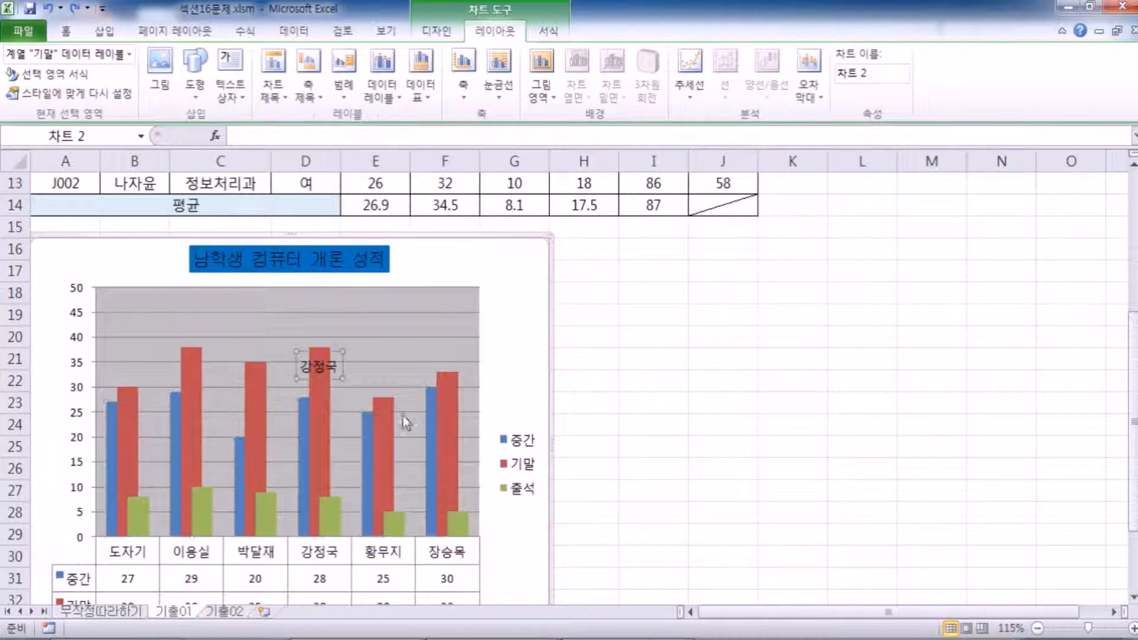
left_click(323, 439)
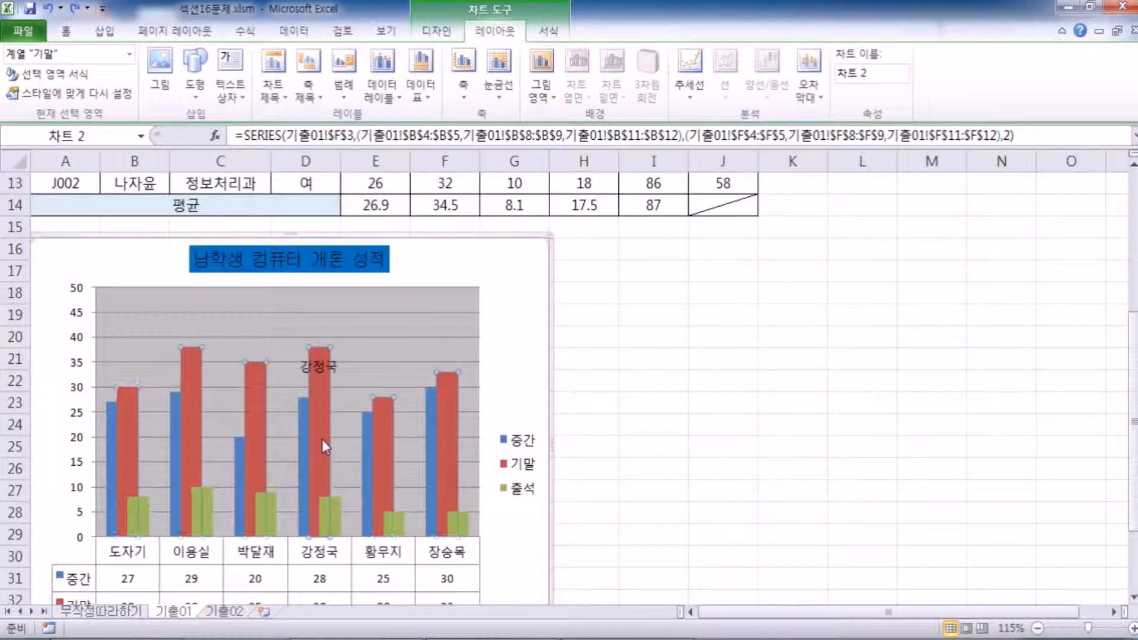
left_click(322, 439)
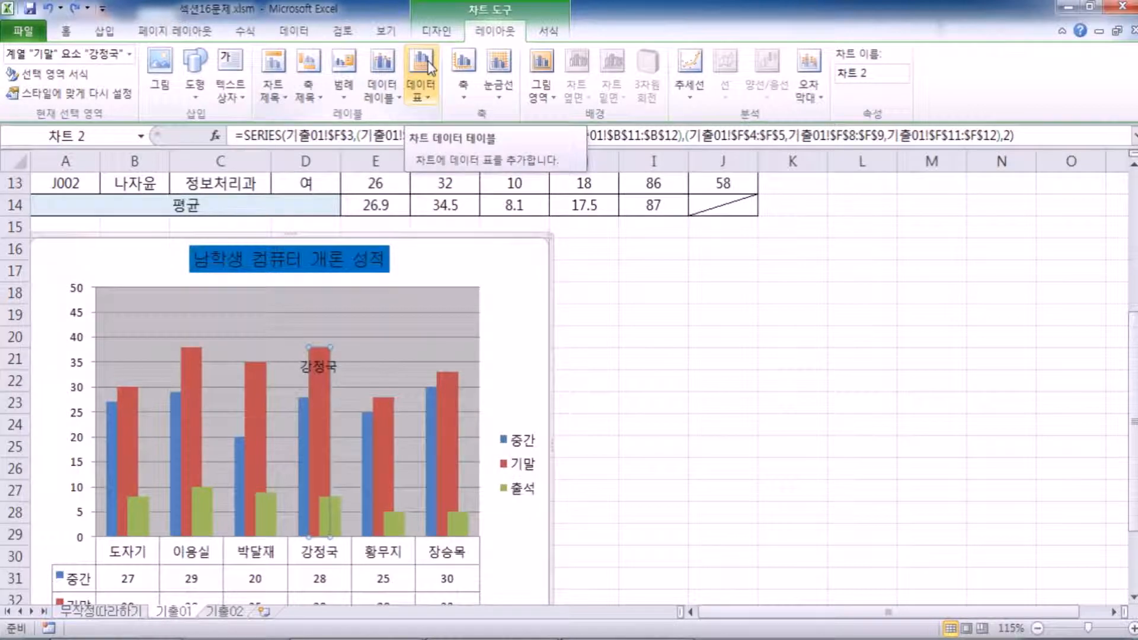
left_click(318, 368)
left_click(318, 367)
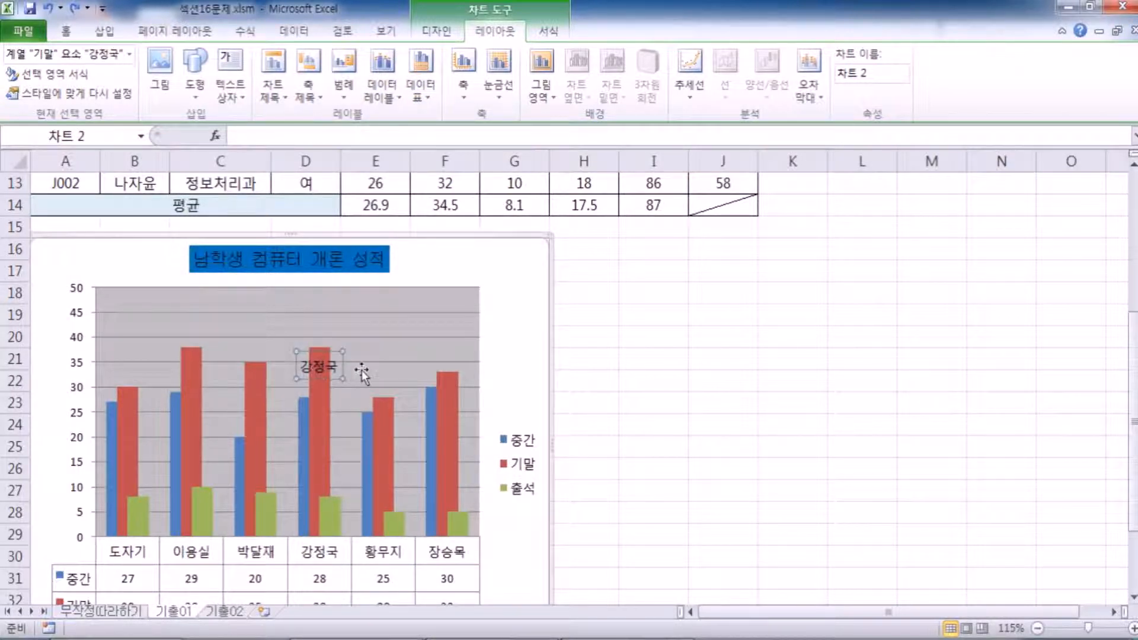
key("ctrl+1")
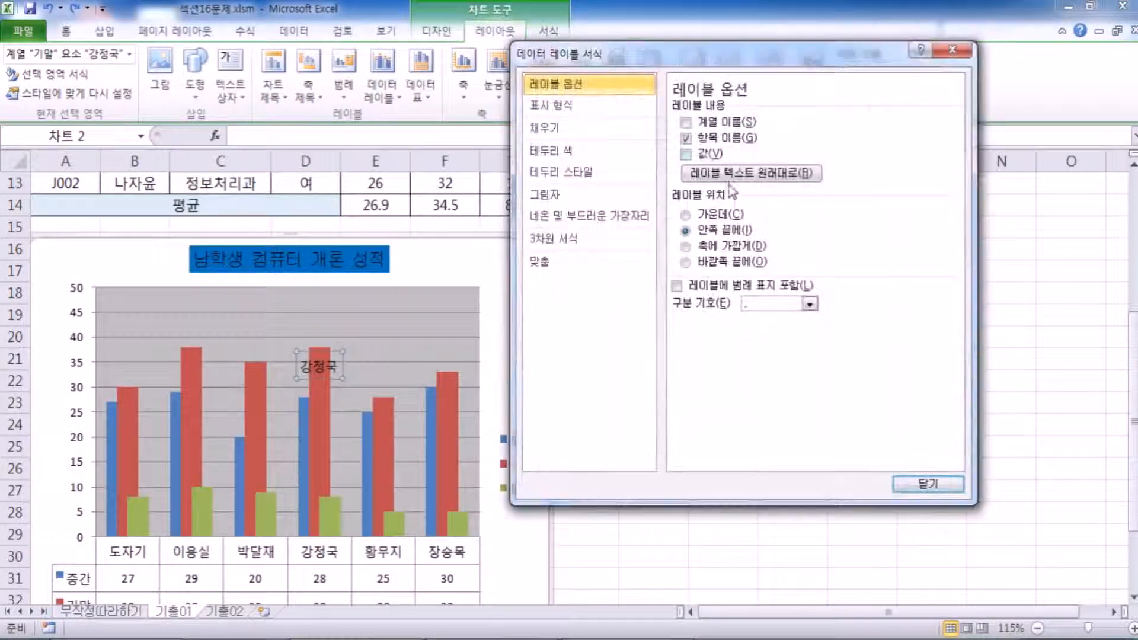
left_click(709, 154)
left_click(710, 139)
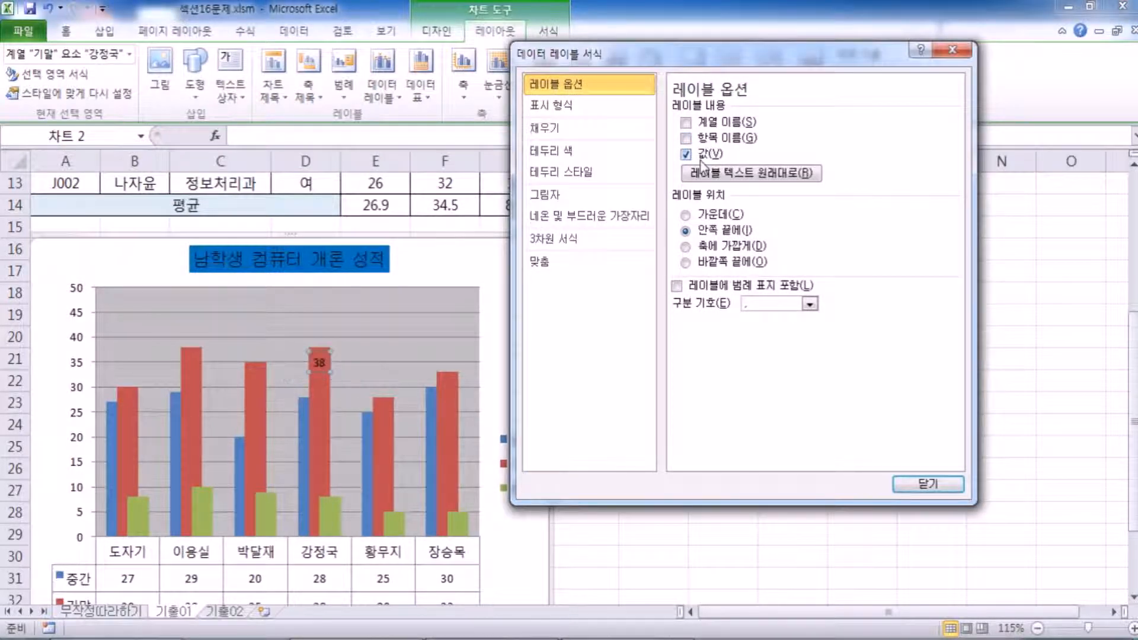
left_click(700, 143)
left_click(700, 155)
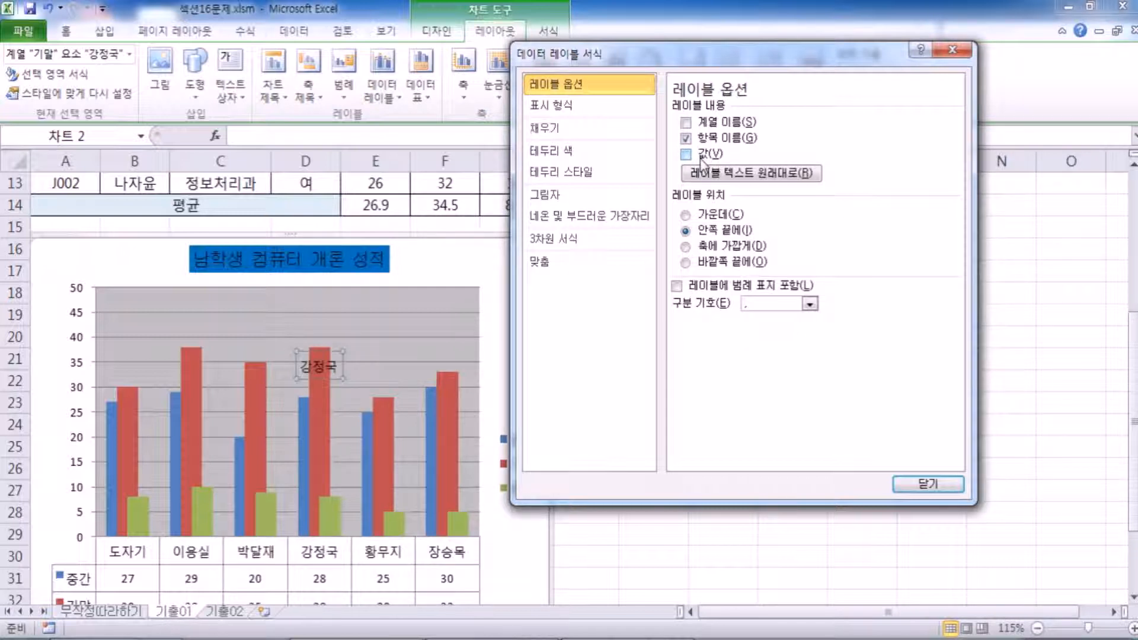
key("Escape")
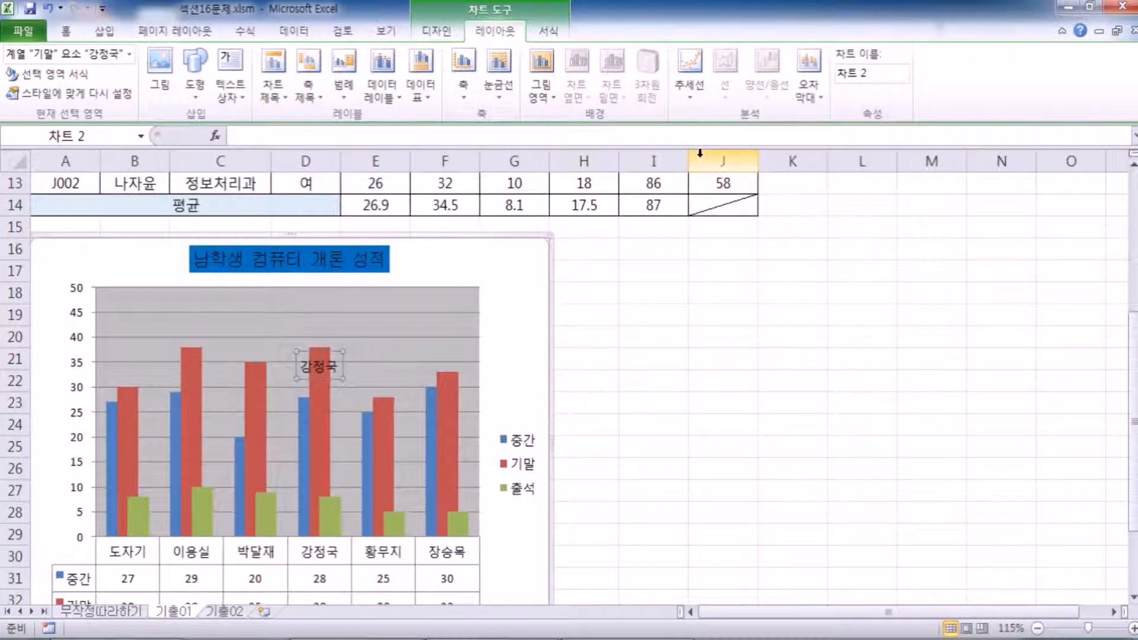
Try drawing a horizontal text box in the chart's upper-left corner, leaving it empty.
left_click(47, 258)
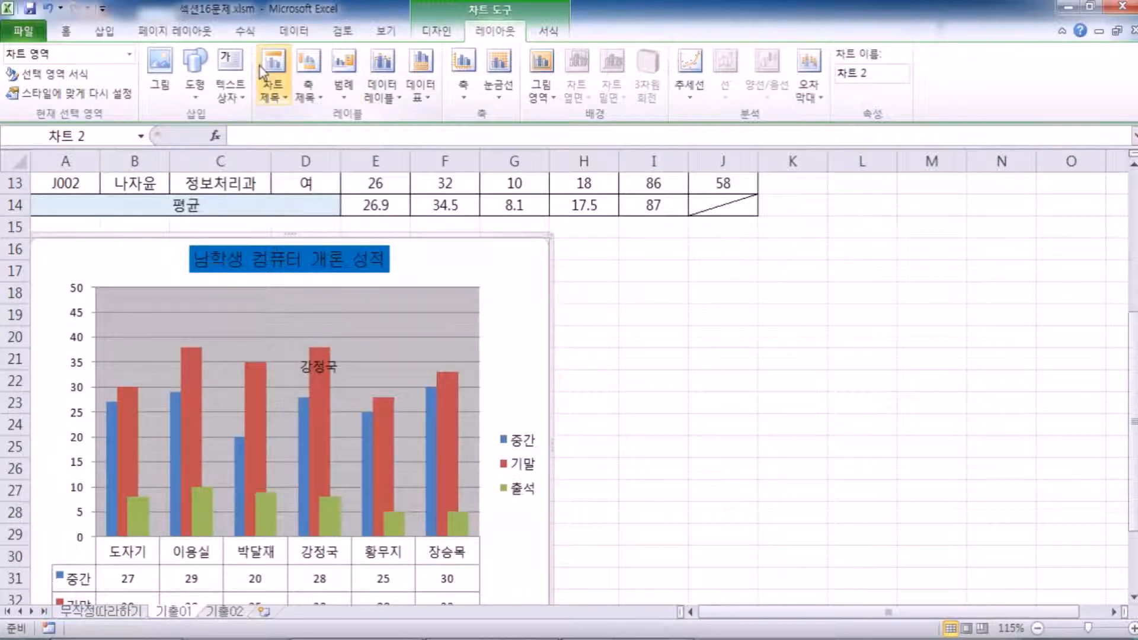
left_click(104, 31)
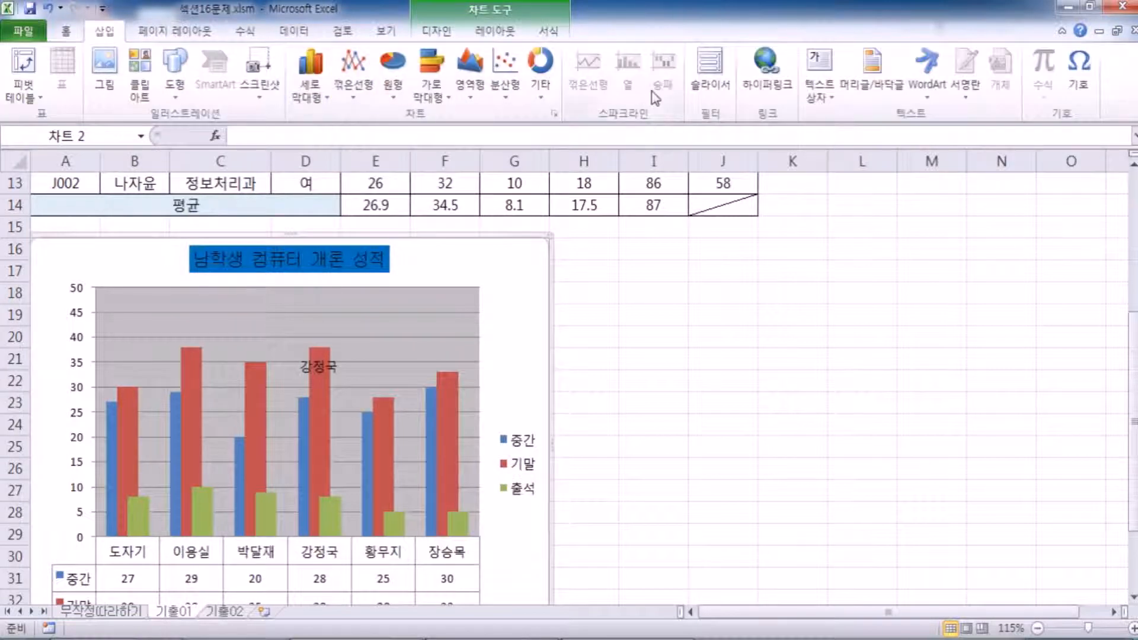
left_click(828, 67)
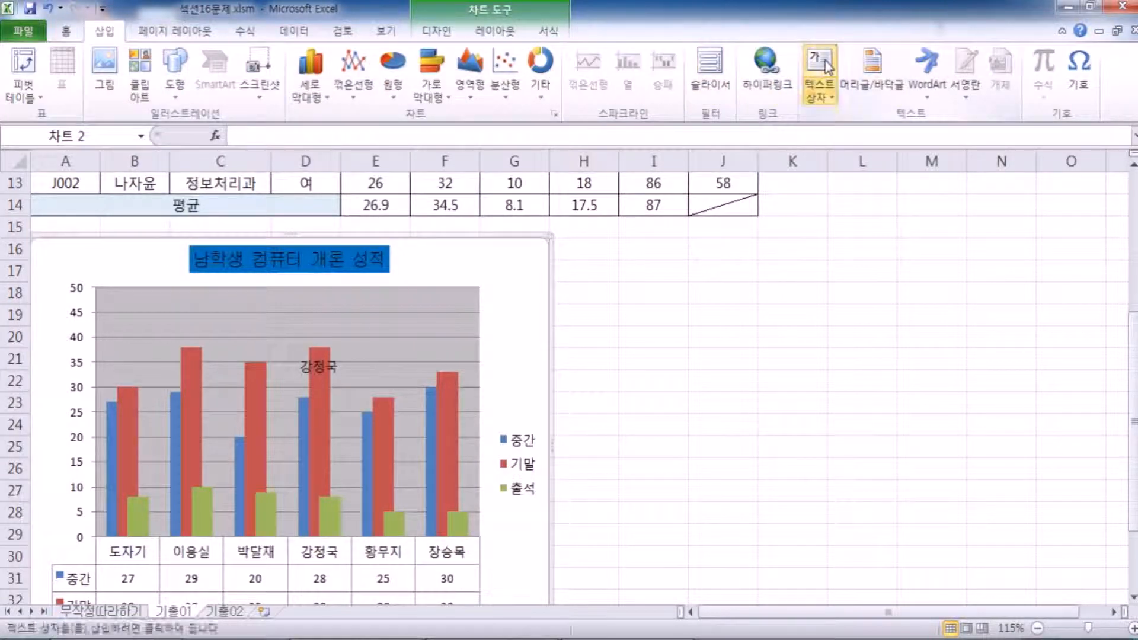
left_click_drag(43, 255, 118, 290)
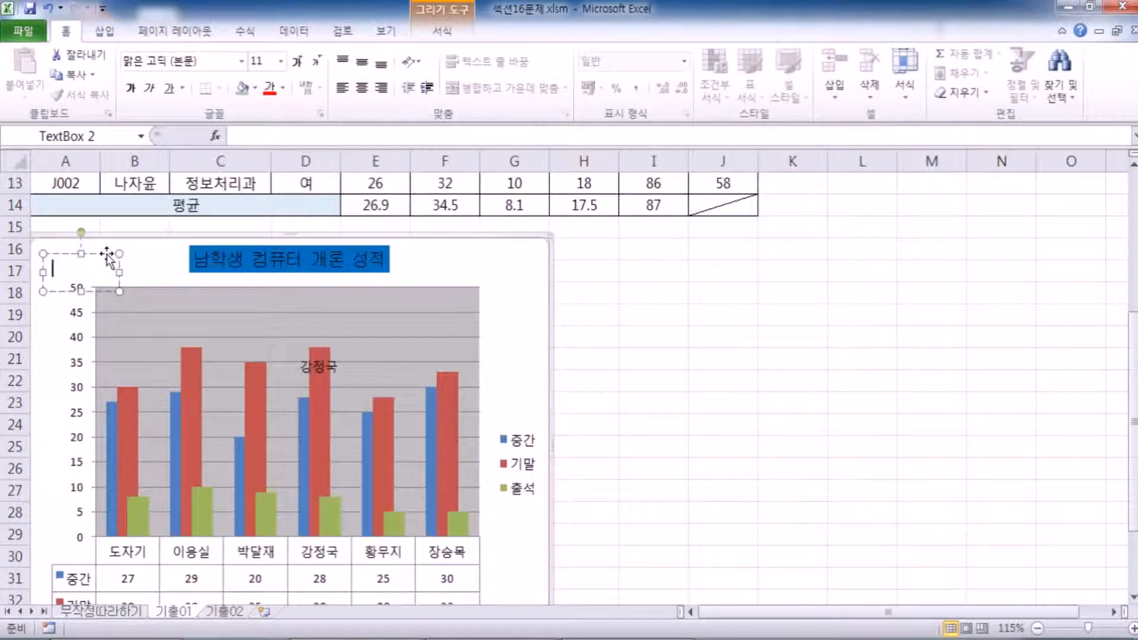
left_click(152, 255)
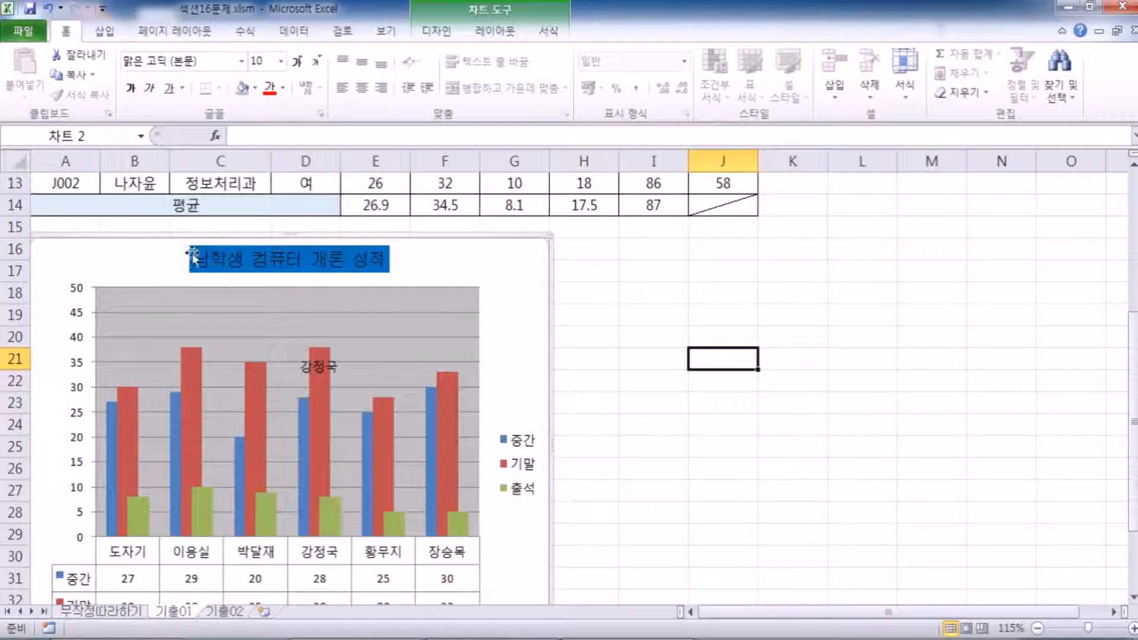
Insert a horizontal text box about 2 cm by 0.76 cm in the chart's upper-left corner, with the text 단위 : 점.
left_click(491, 33)
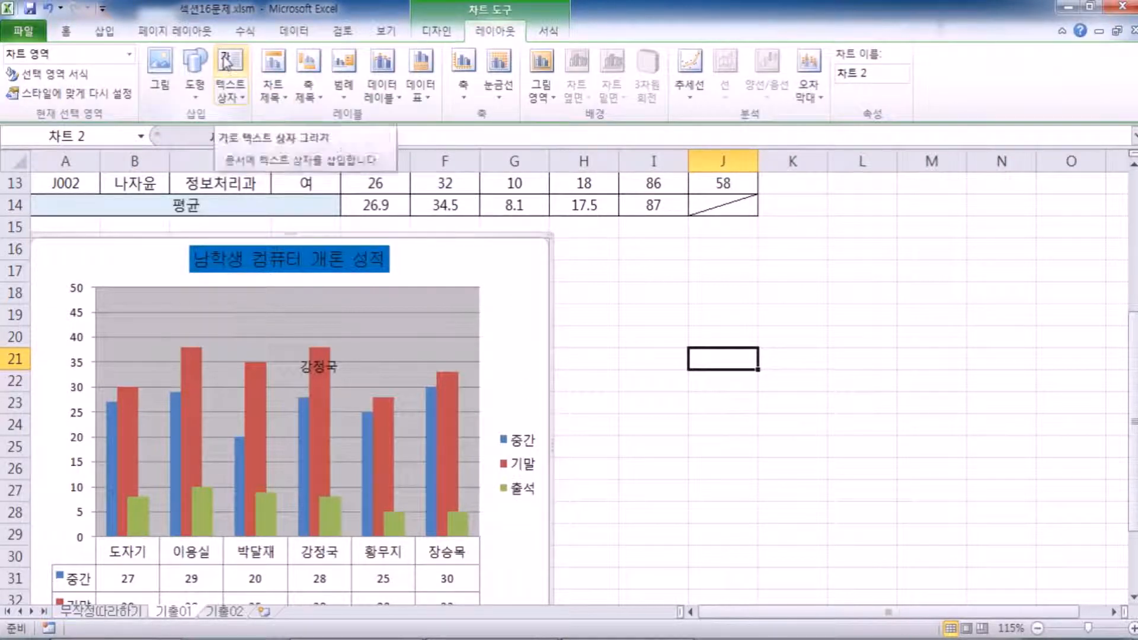
left_click(609, 364)
left_click(500, 298)
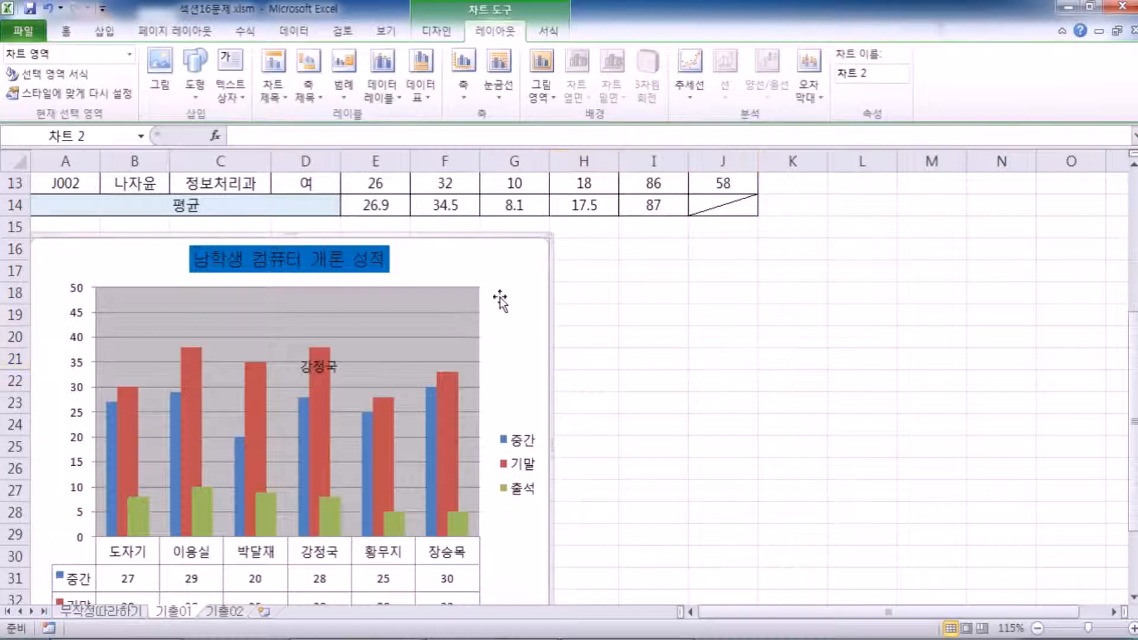
left_click(230, 61)
mouse_move(45, 252)
left_mouse_down()
mouse_move(104, 290)
mouse_move(218, 313)
mouse_move(269, 430)
mouse_move(206, 347)
mouse_move(119, 282)
left_mouse_up()
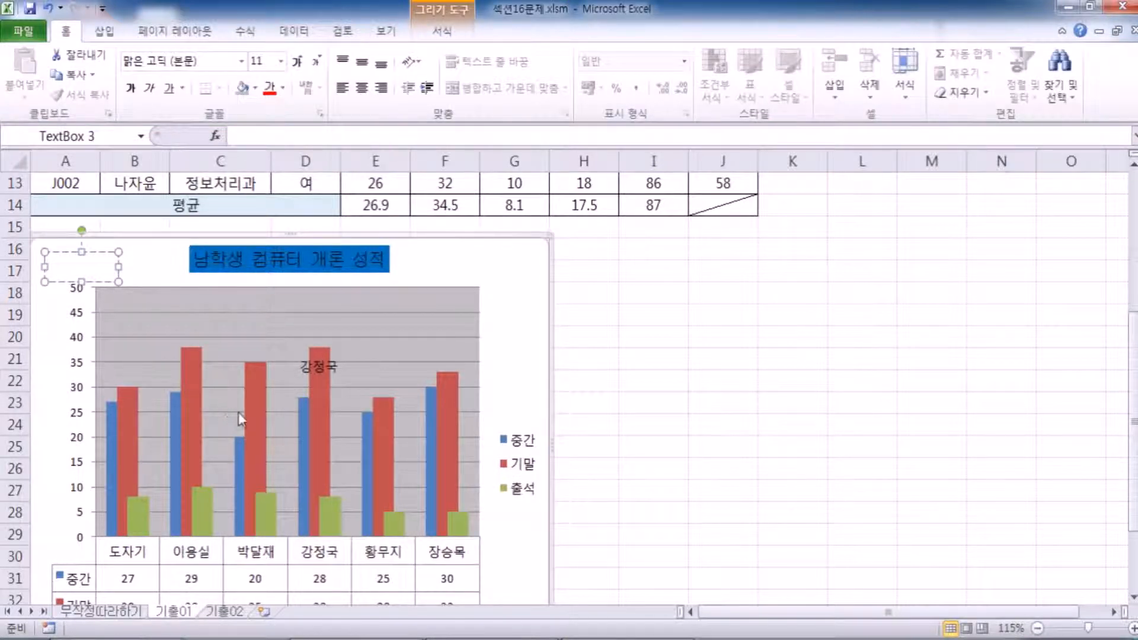
type("단")
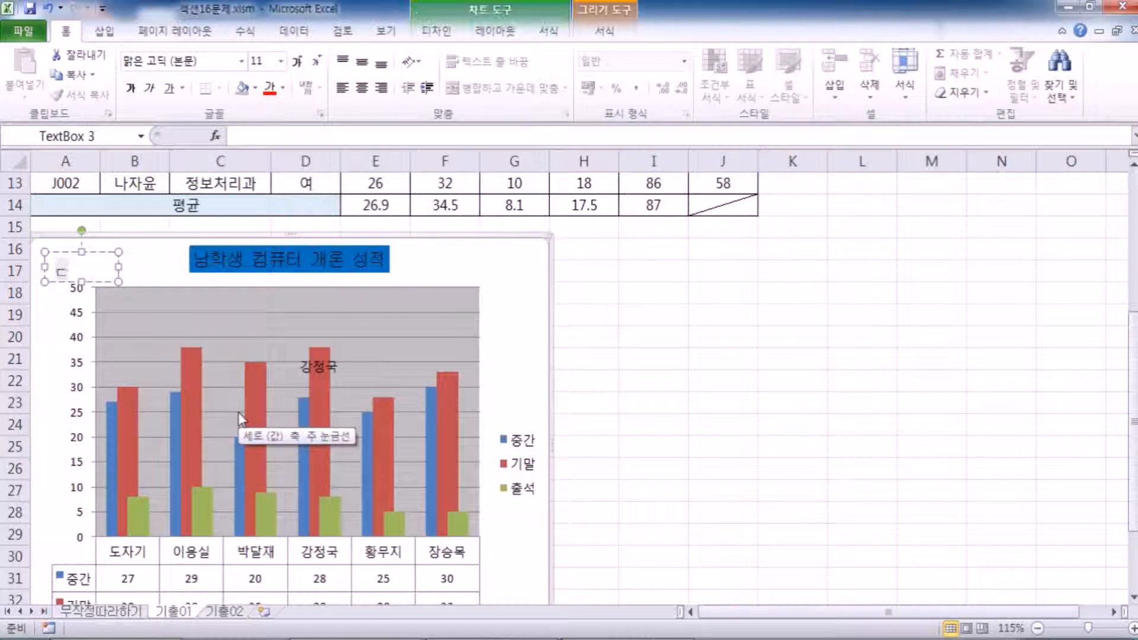
type("우")
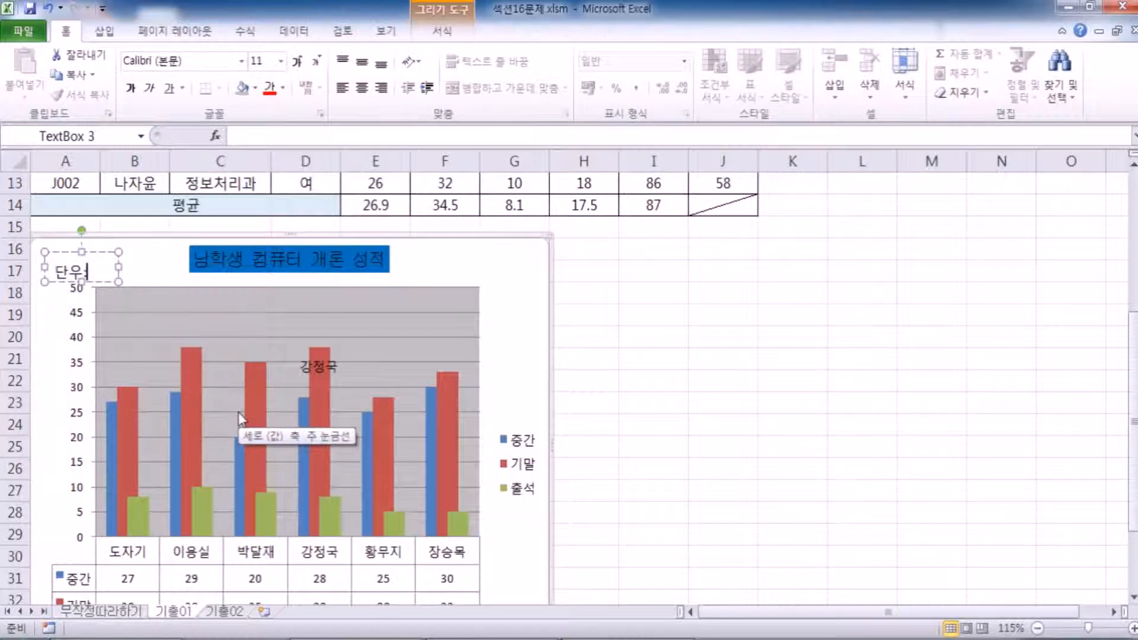
type(" :")
type(" 저")
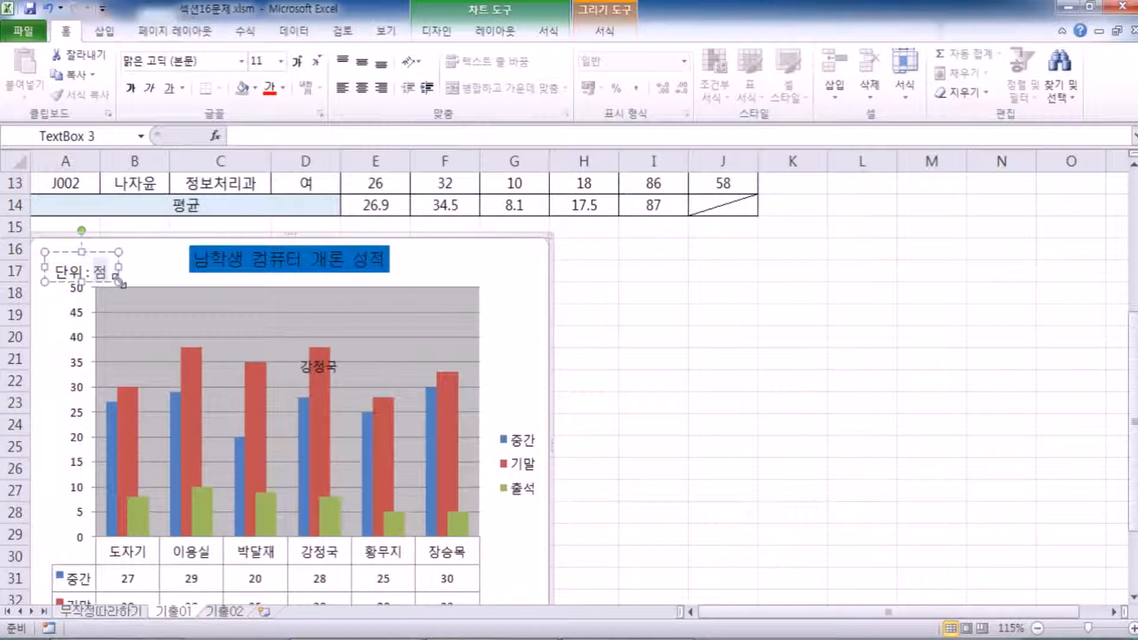
Try centring the 단위 : 점 text both ways in its box, then return it to left and top alignment.
left_click(363, 89)
left_click(363, 63)
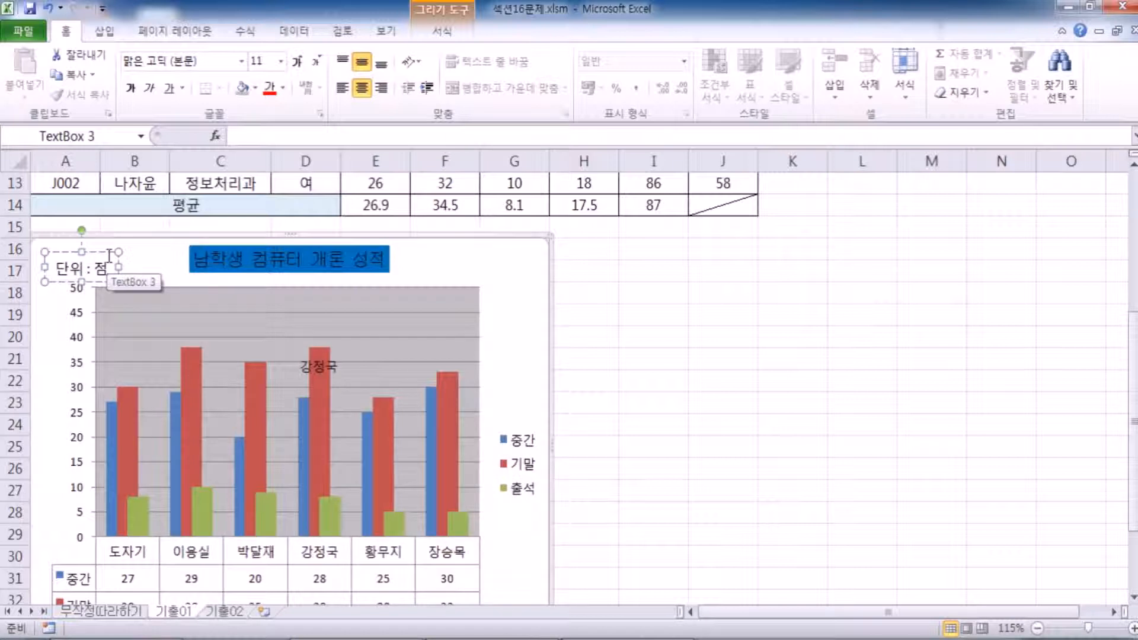
left_click(341, 87)
left_click(342, 61)
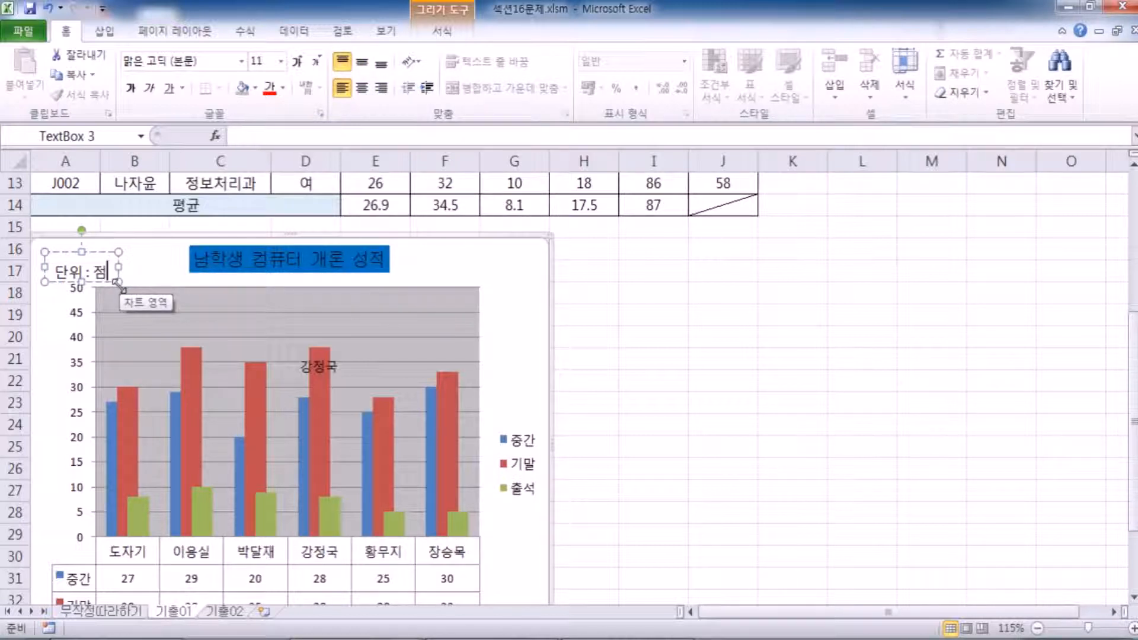
Align the 단위 : 점 text to the vertical middle and horizontal centre of its text box.
left_click(361, 61)
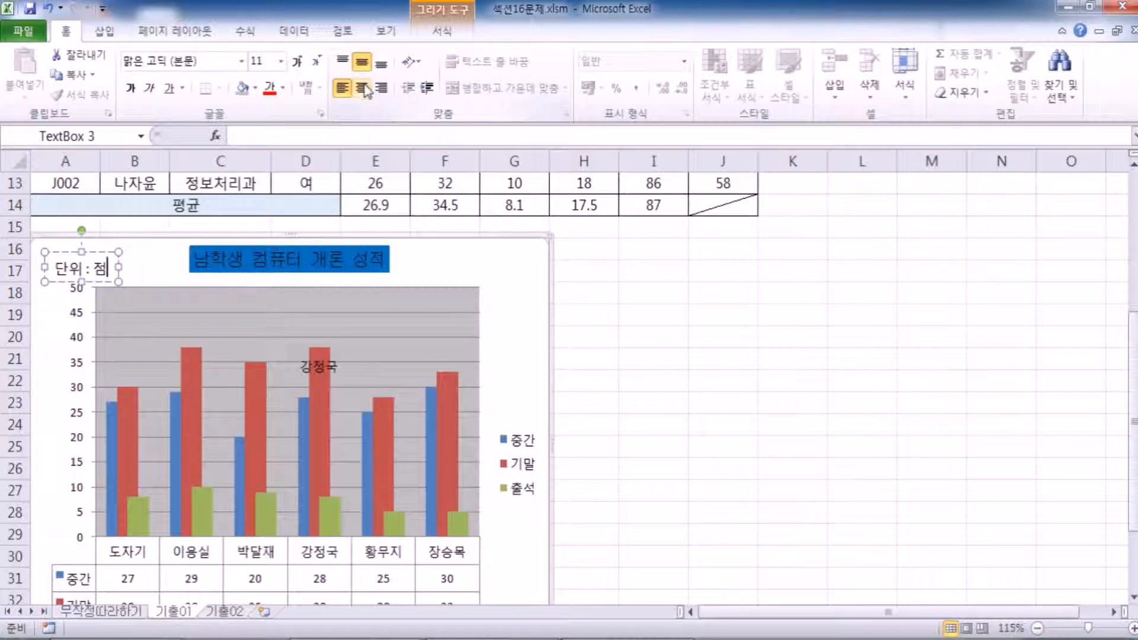
left_click(363, 89)
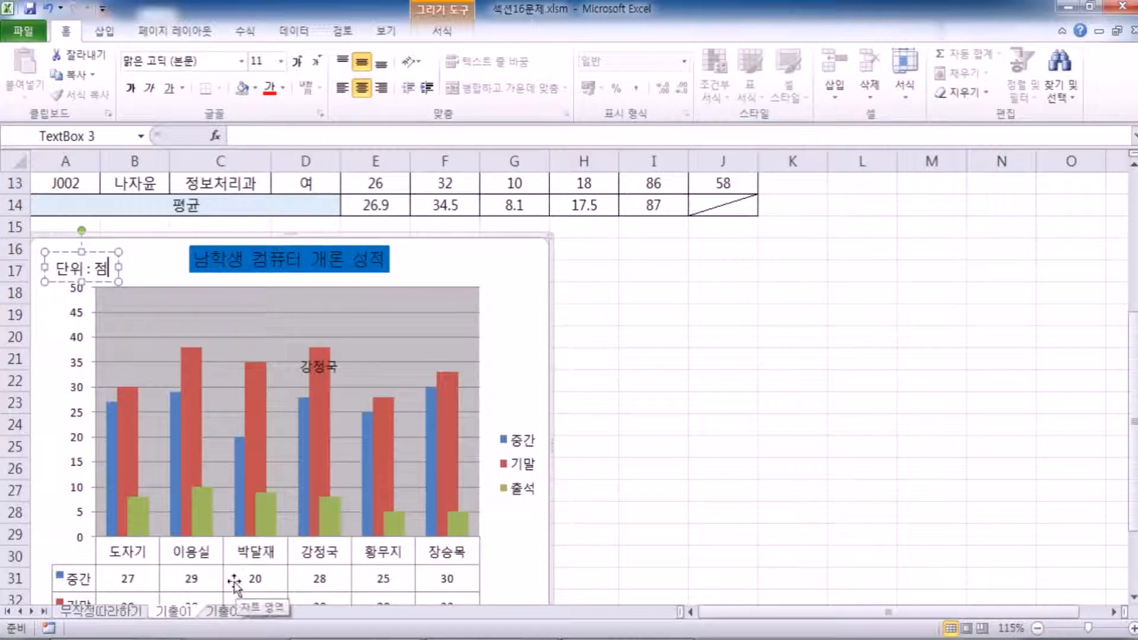
left_click(171, 277)
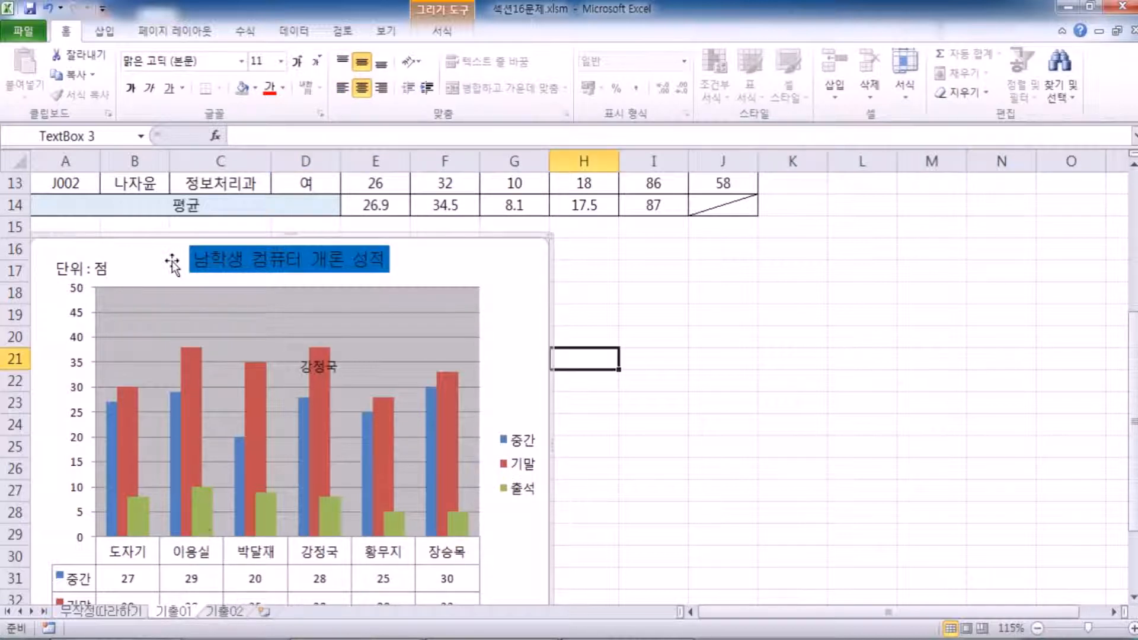
Nudge the 단위 : 점 text box slightly upward, away from the chart's vertical axis.
left_click(101, 267)
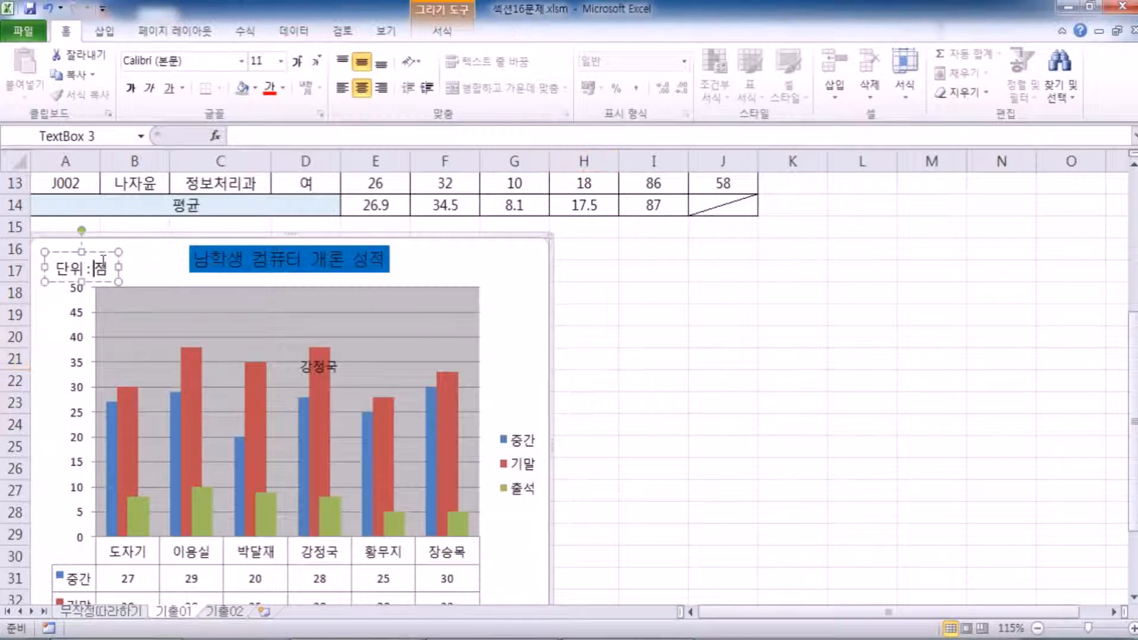
left_click_drag(100, 256, 99, 254)
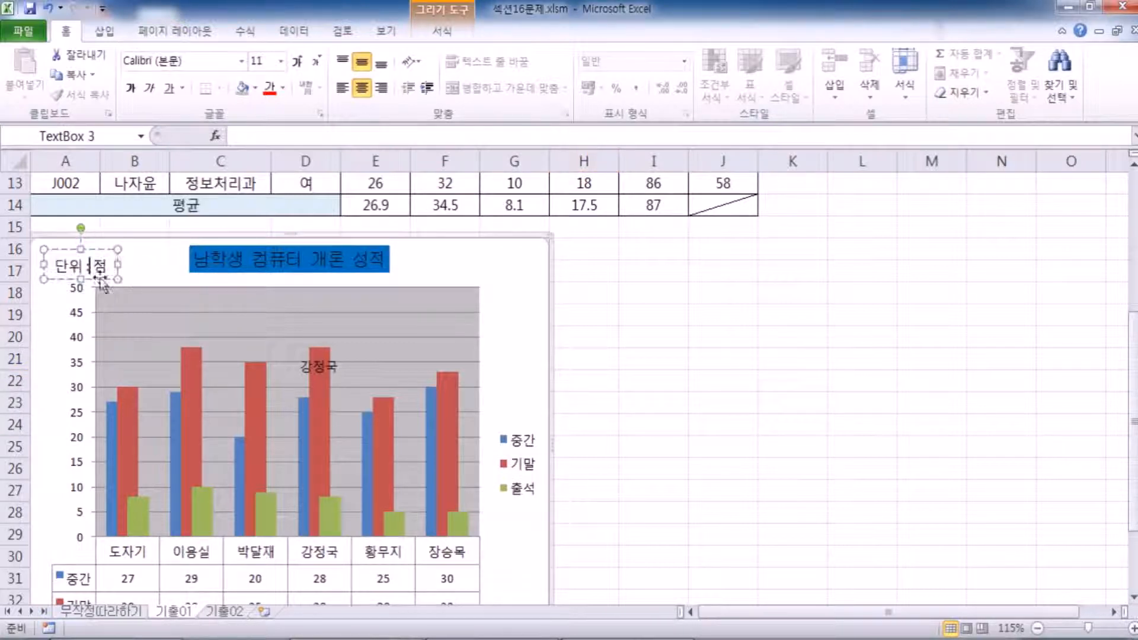
left_click(444, 33)
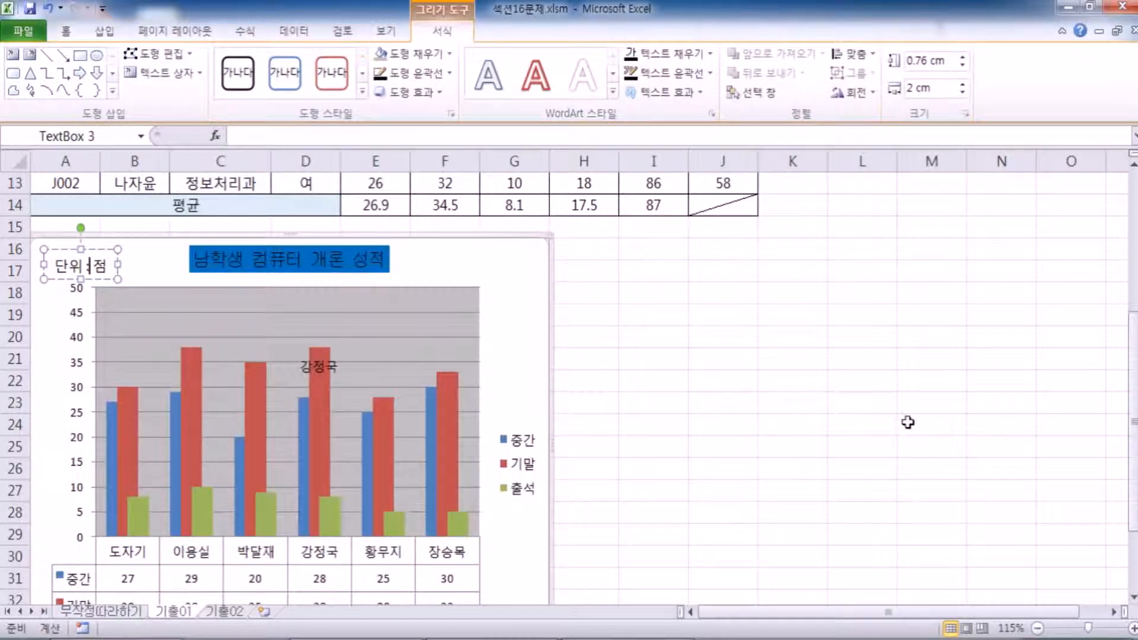
left_click(823, 318)
left_click(123, 270)
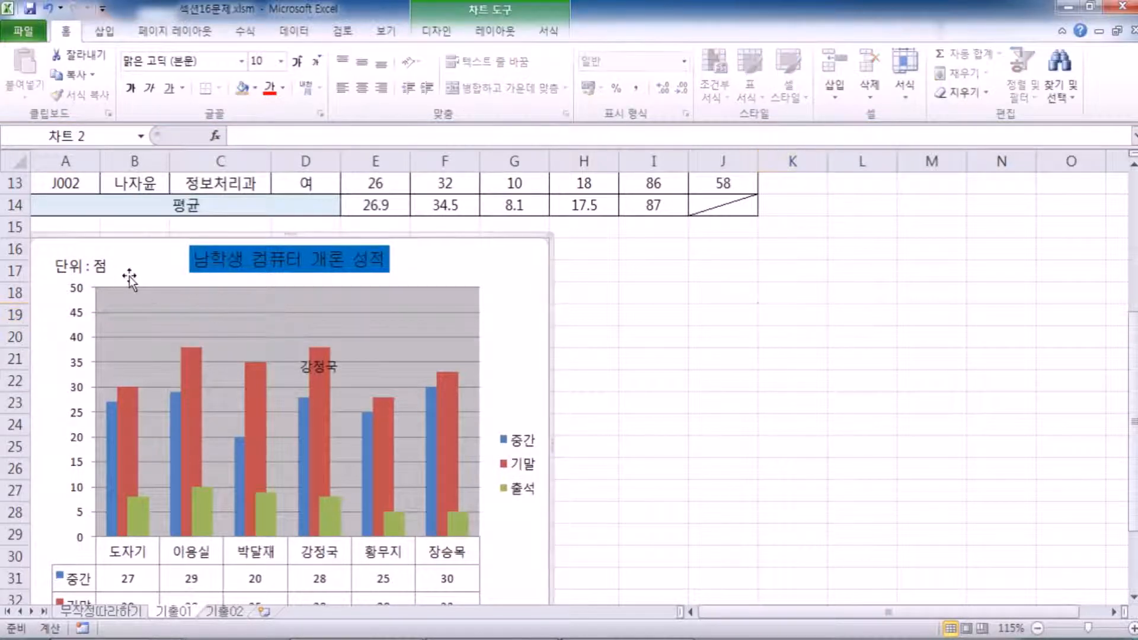
Give the 단위 : 점 text box a black shape outline.
left_click(94, 265)
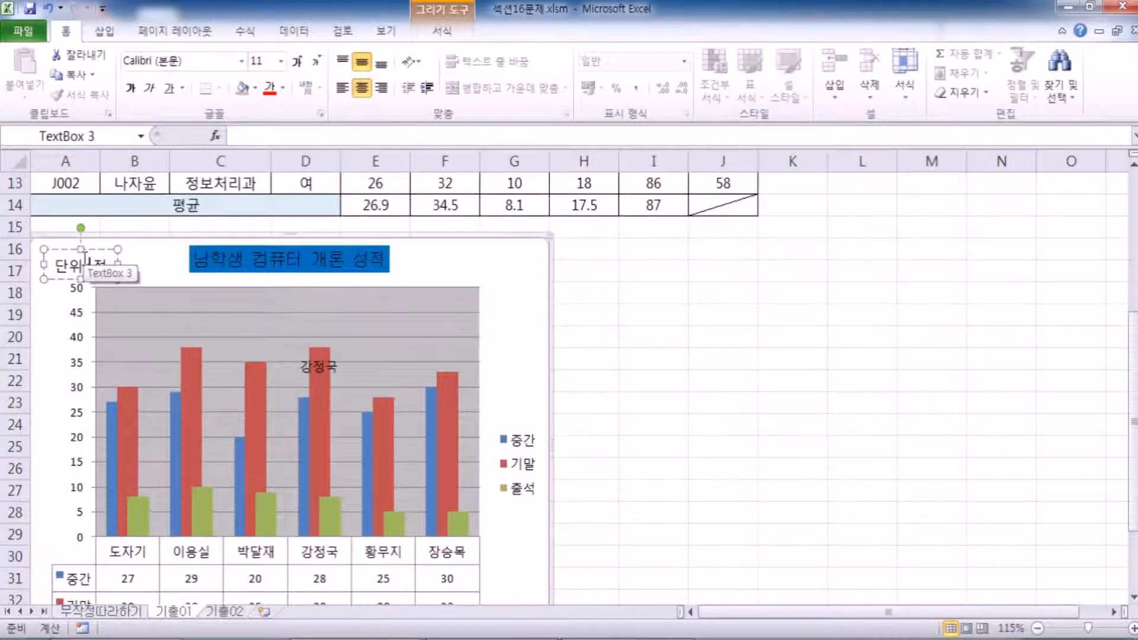
left_click(446, 33)
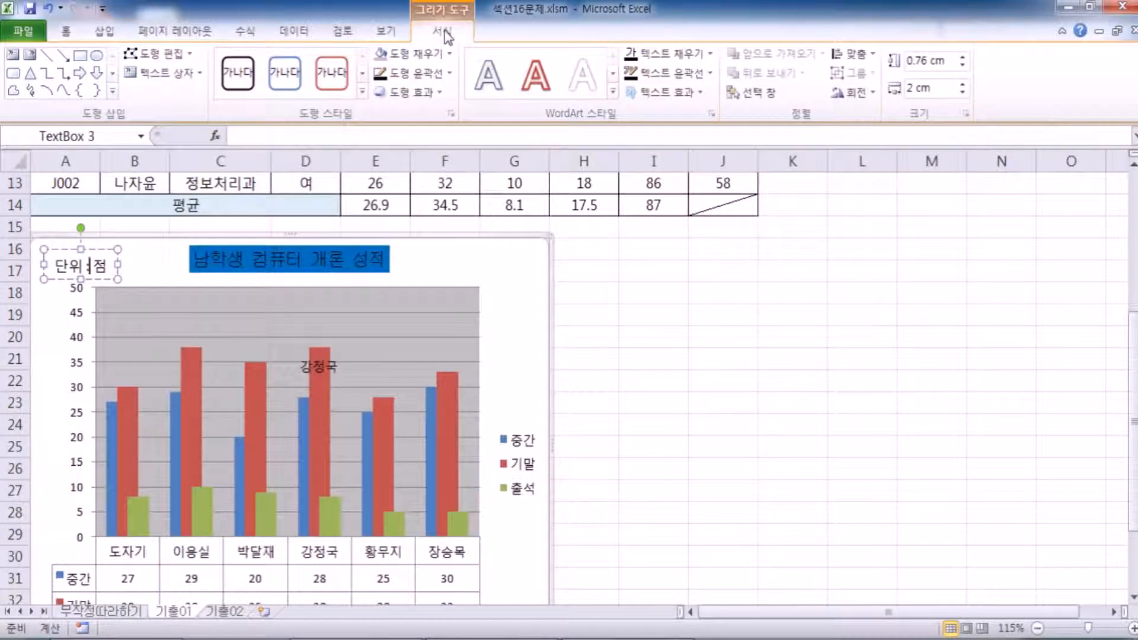
left_click(450, 75)
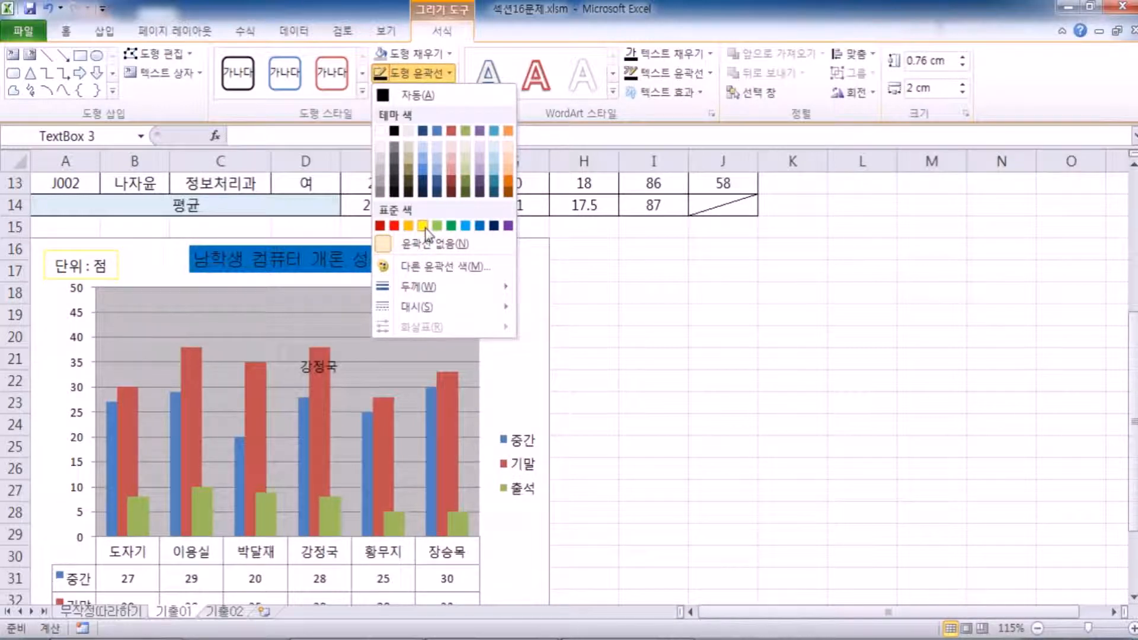
left_click(384, 134)
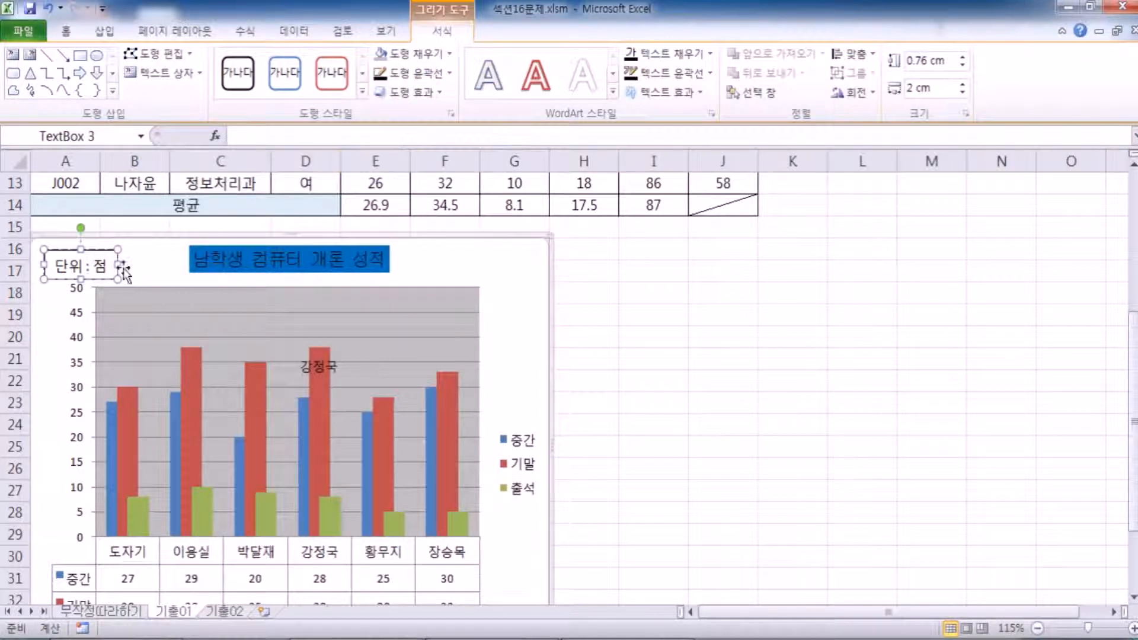
Try enlarging the outlined text box to about 2.74 cm wide and roughly twice its height.
left_click_drag(119, 265, 145, 320)
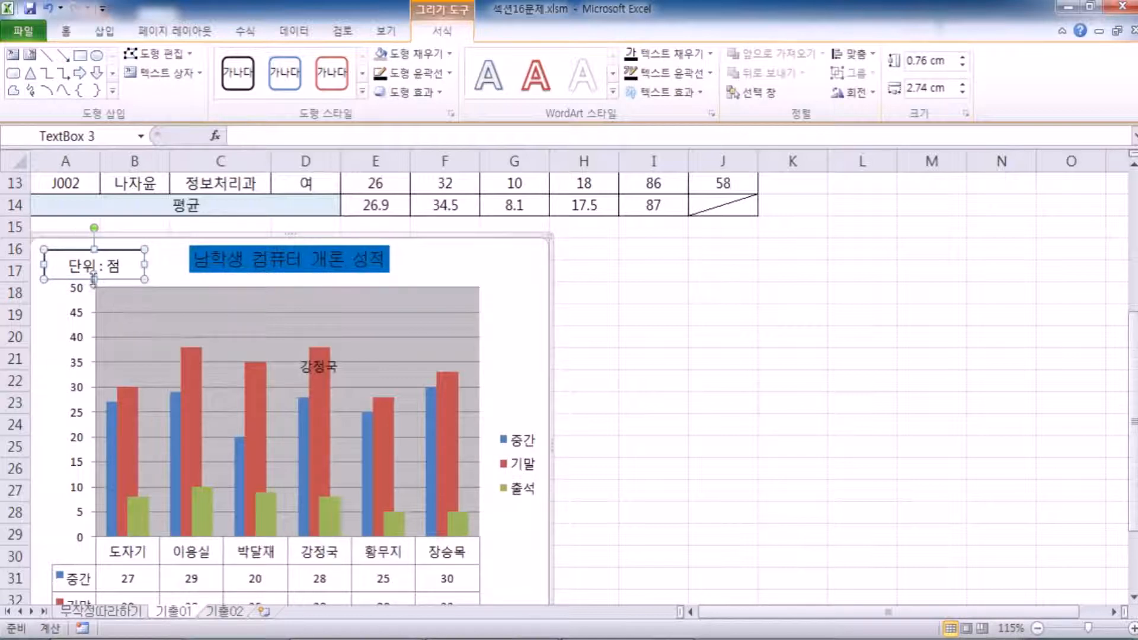
left_click_drag(101, 285, 102, 313)
left_click(145, 338)
Shrink the outlined text box closely around its text and place it in the chart's upper-left corner, beside the title.
left_click(129, 255)
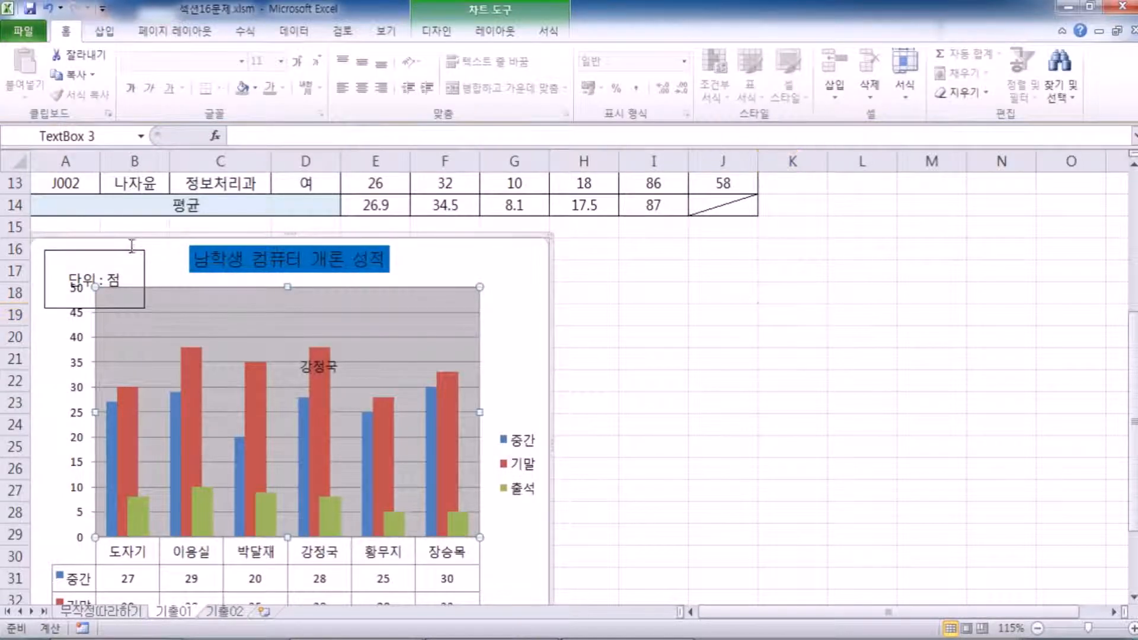
left_click_drag(139, 305, 87, 275)
left_click(482, 259)
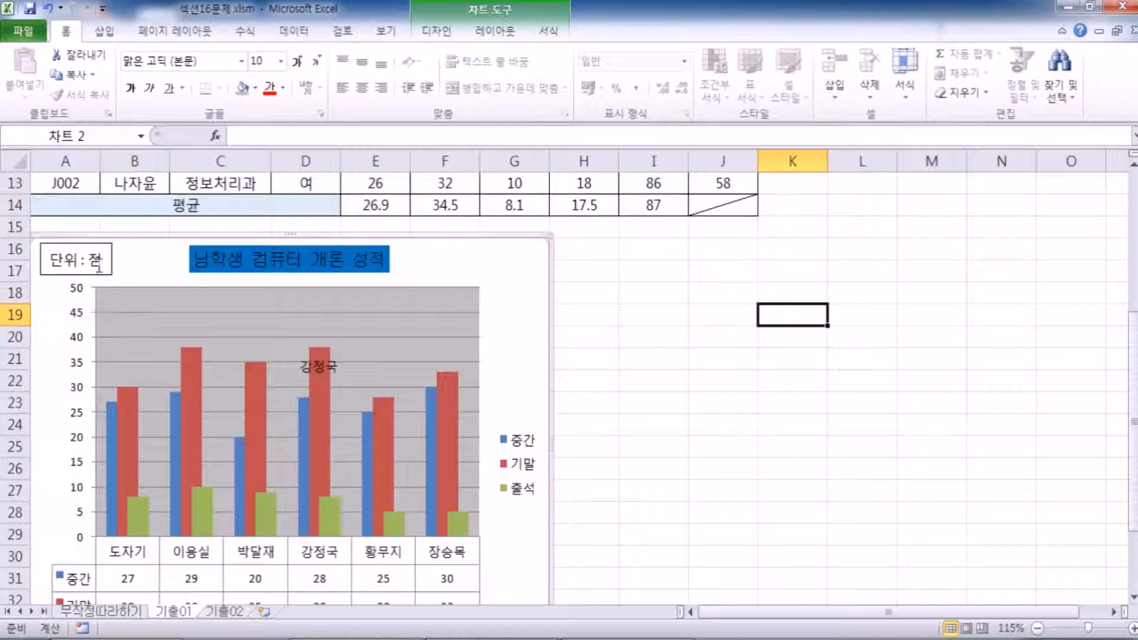
Nudge the 단위 : 점 text box slightly to the right, toward the chart title.
left_click(59, 274)
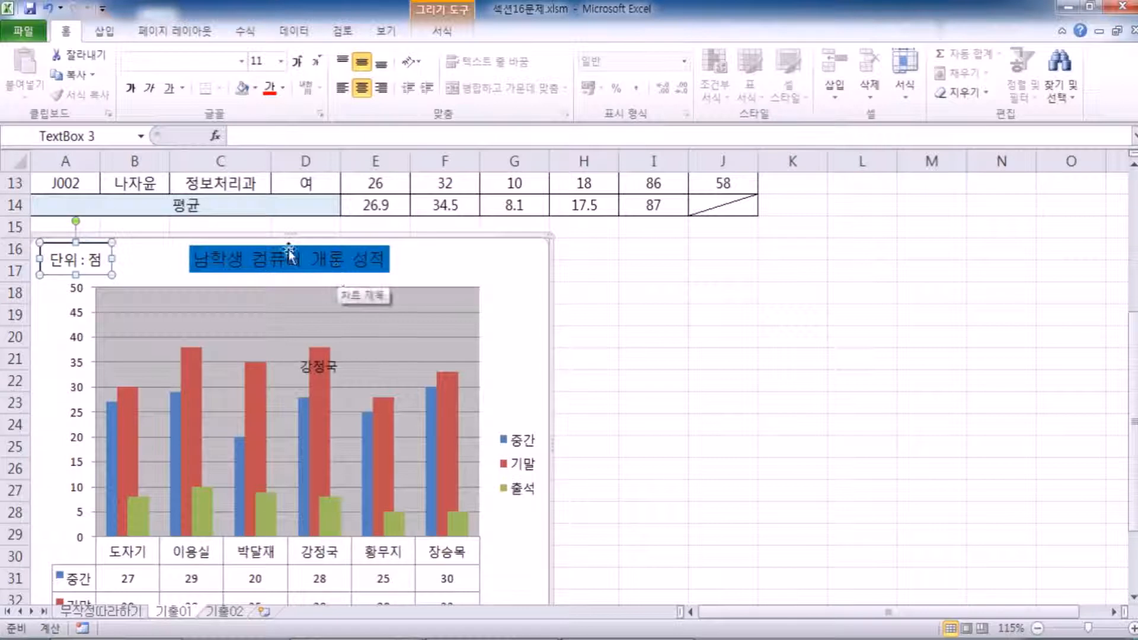
left_click_drag(83, 277, 86, 277)
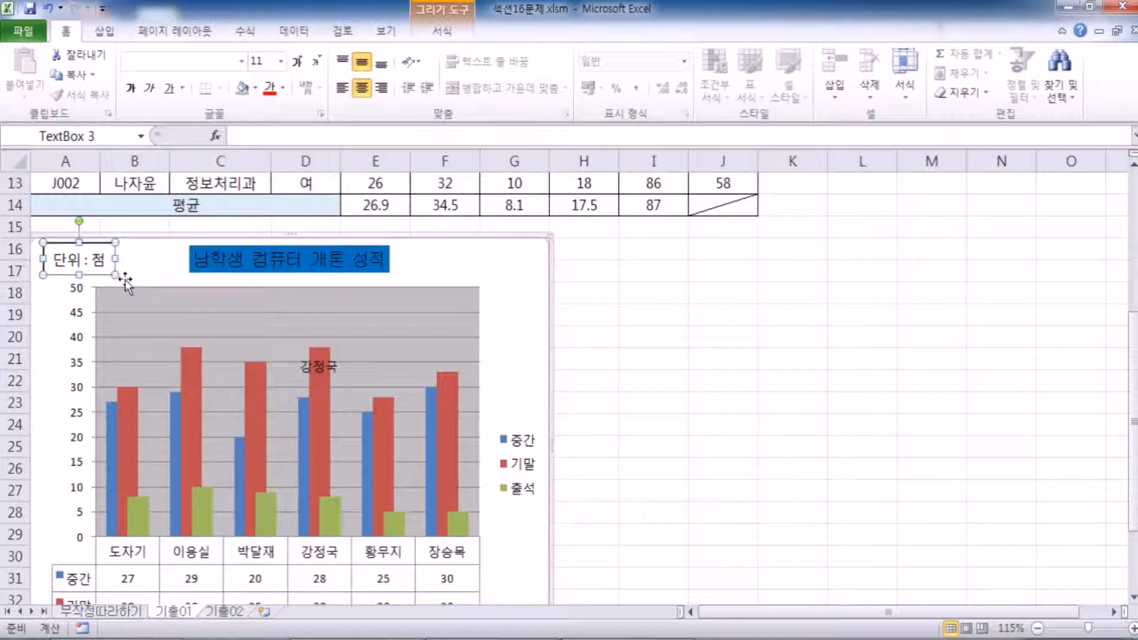
left_click_drag(103, 274, 109, 274)
left_click(80, 295)
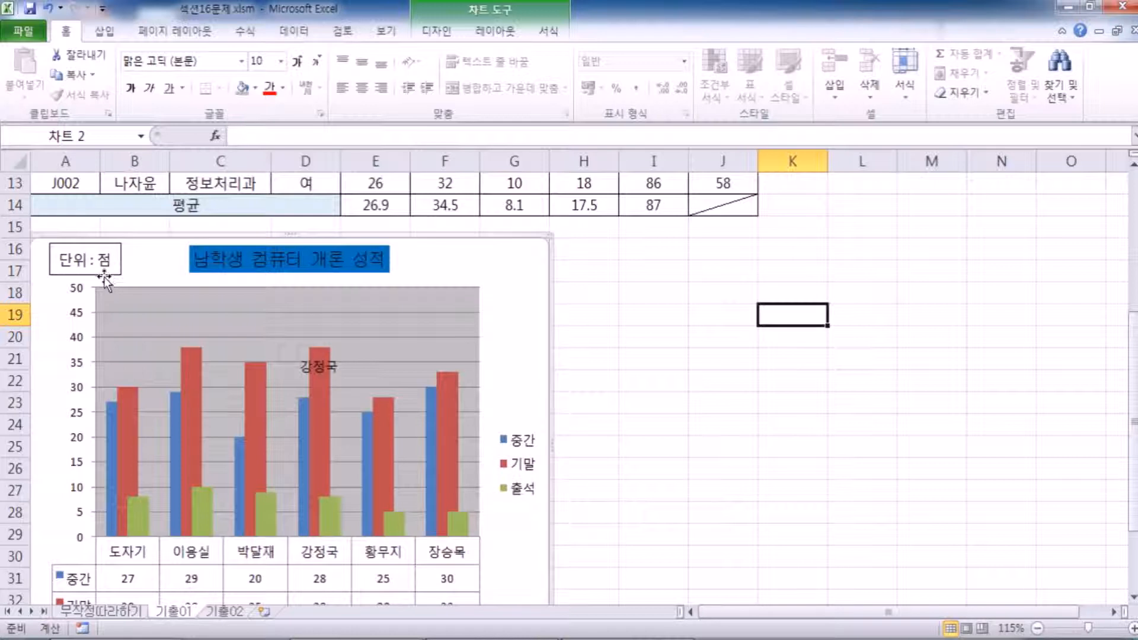
Try the 단위 : 점 text box beside the title and over the vertical axis, and place it back in the chart's upper-left corner.
left_click(58, 277)
left_click_drag(57, 277, 117, 286)
key("ctrl+z")
left_click(71, 261)
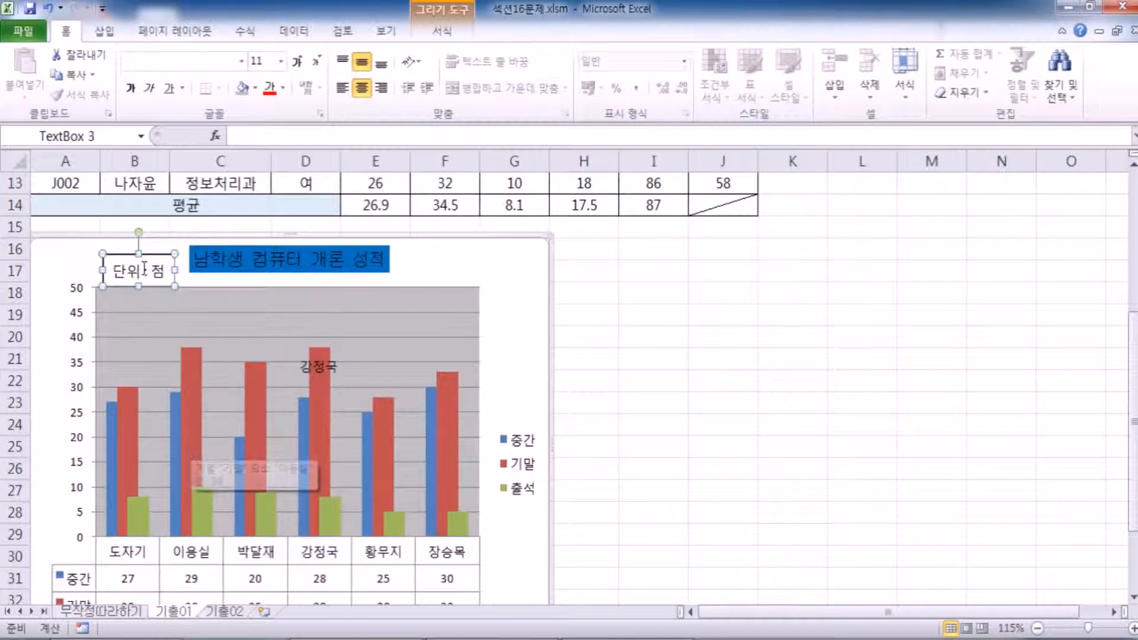
left_click_drag(144, 256, 77, 303)
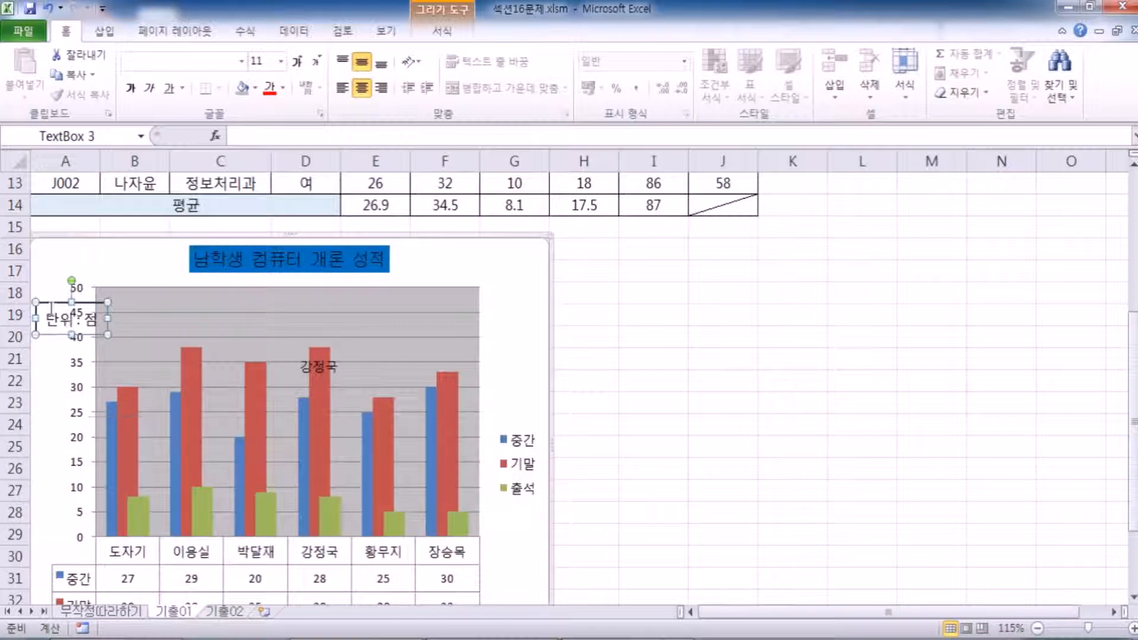
left_click_drag(51, 304, 49, 242)
left_click(136, 268)
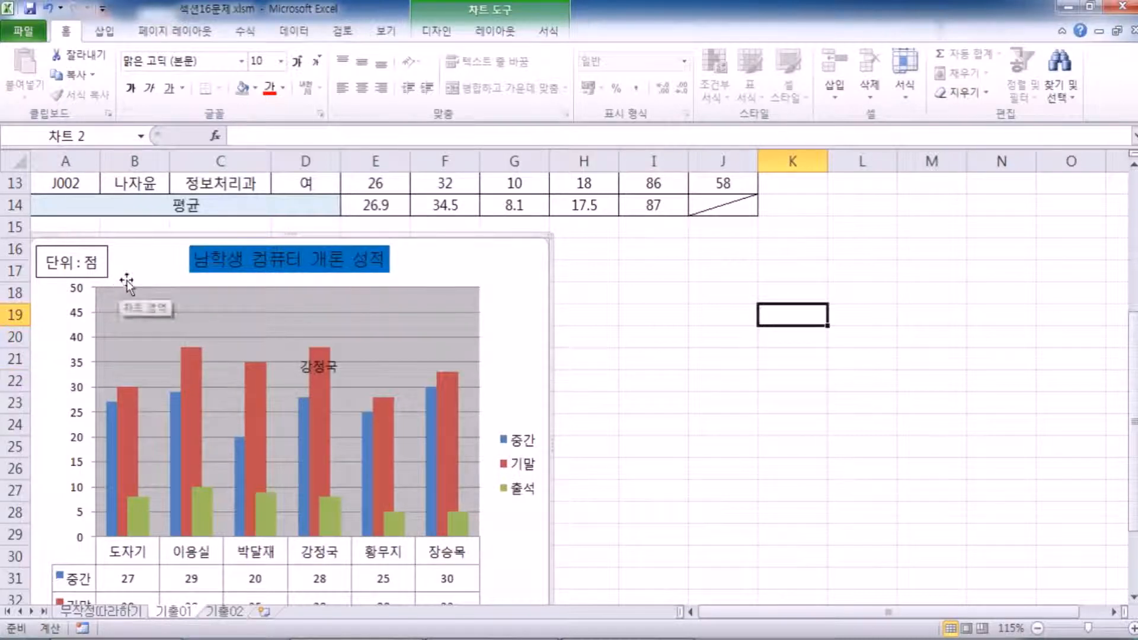
Set the 단위 : 점 text box font to 굴림 at size 10 and deselect the chart.
left_click(101, 264)
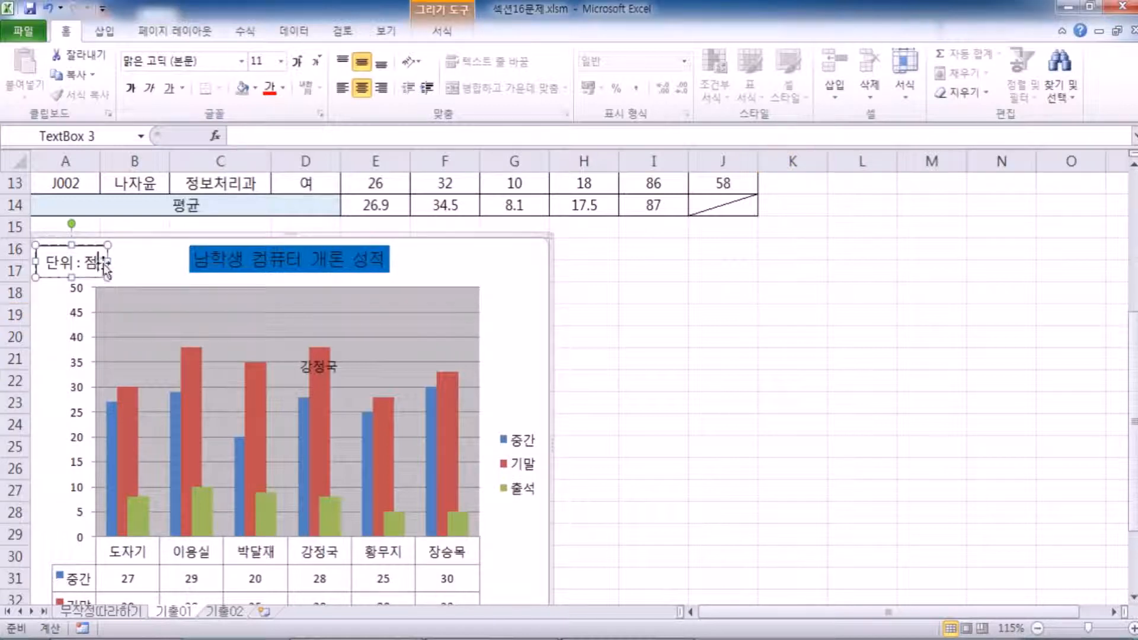
left_click(102, 268)
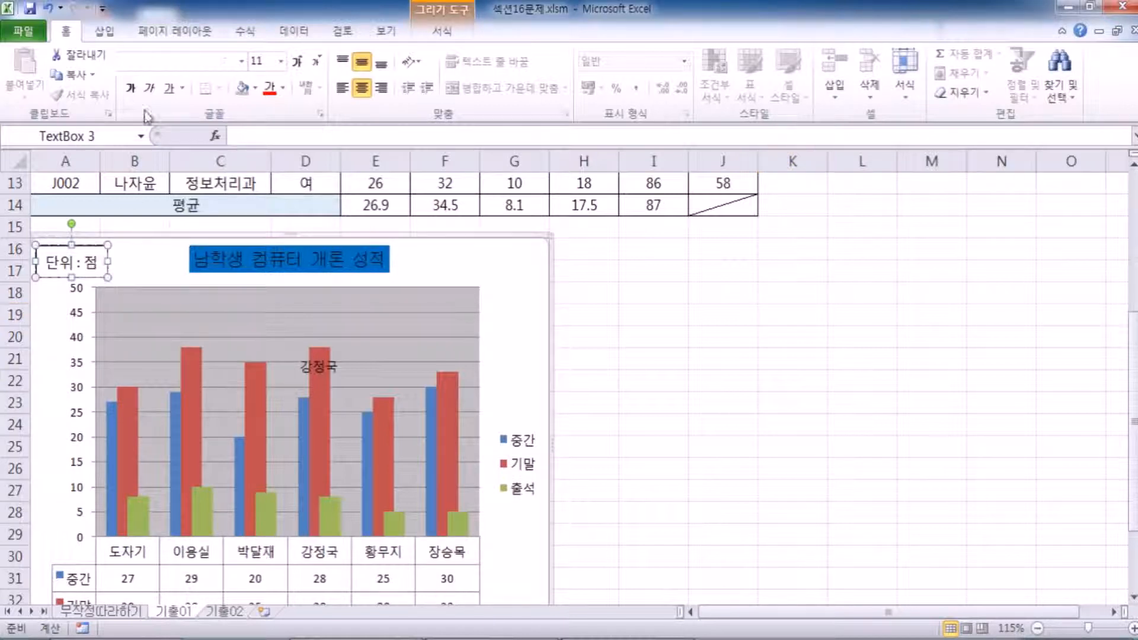
left_click(242, 61)
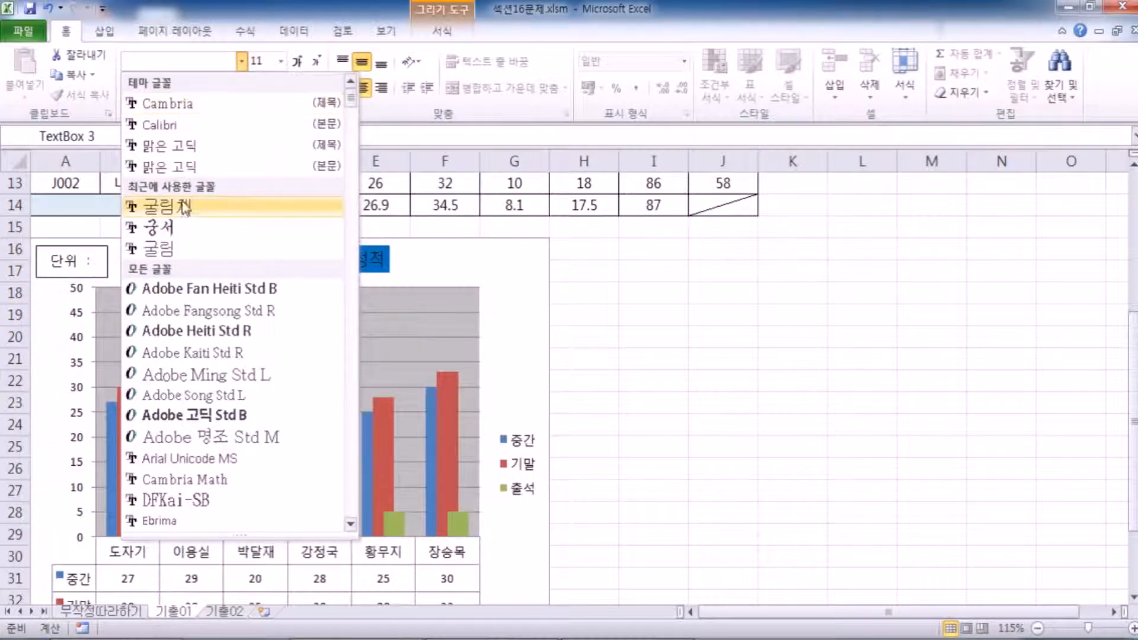
left_click(168, 248)
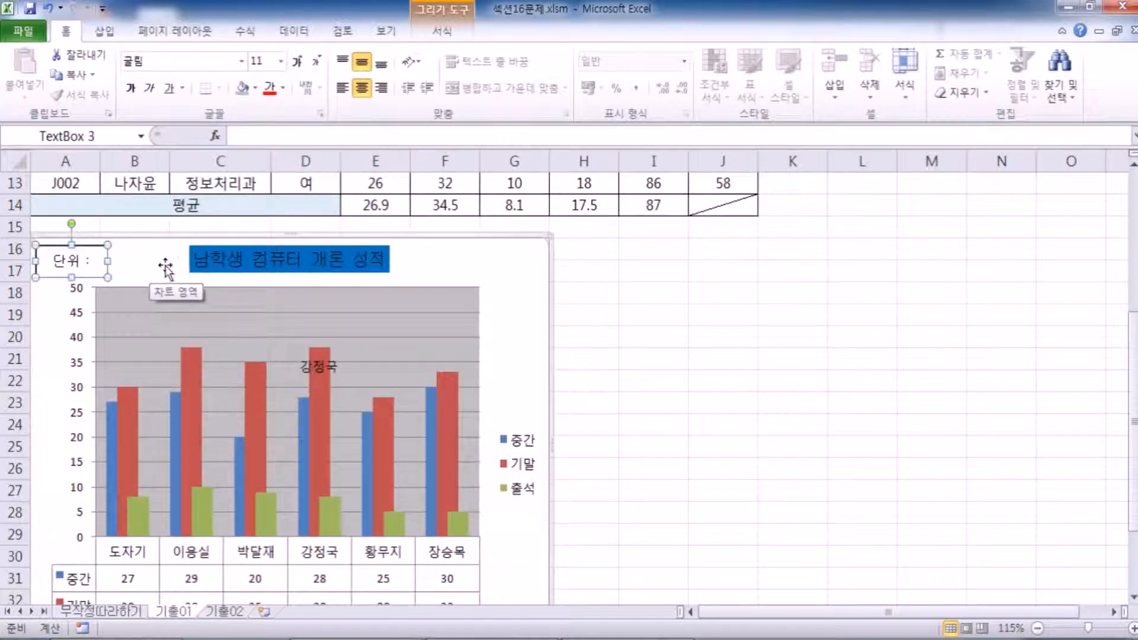
left_click(316, 61)
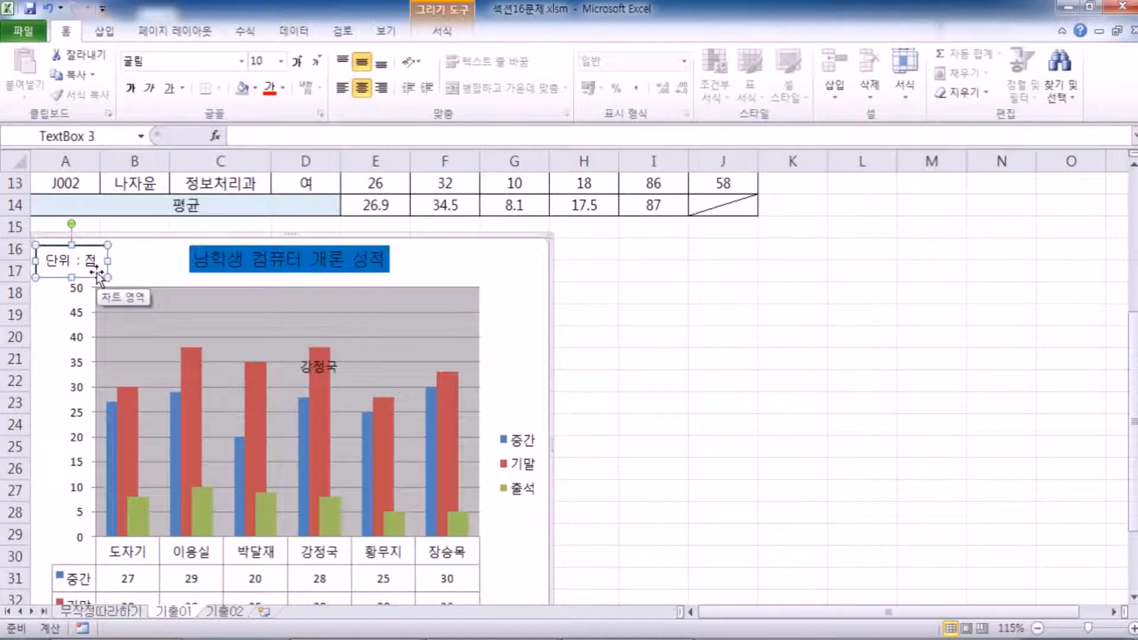
left_click(148, 257)
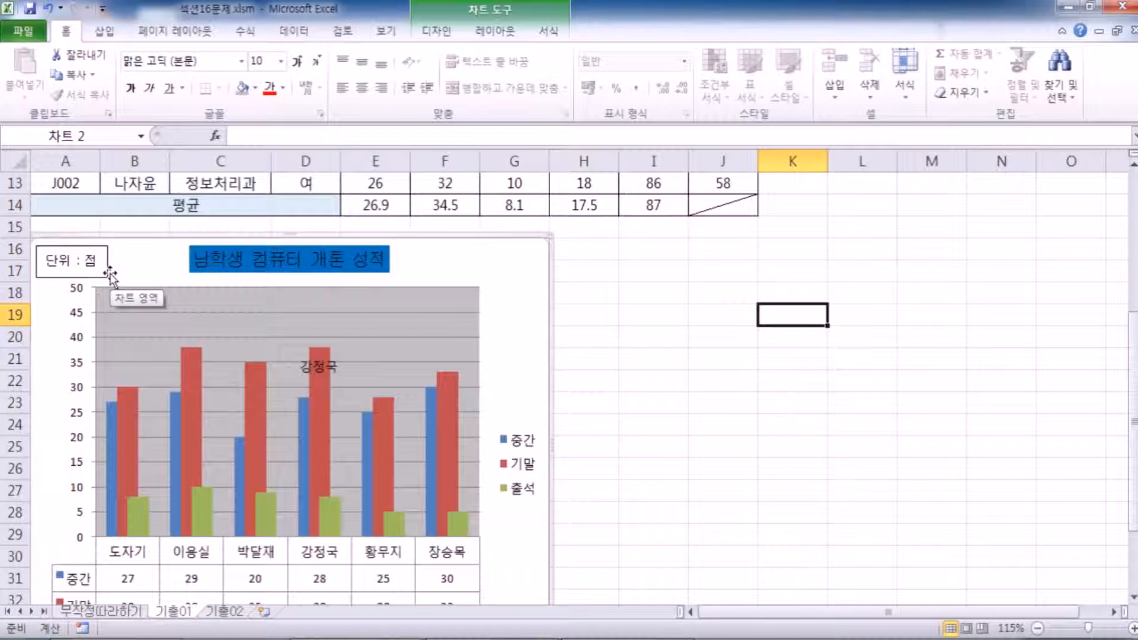
left_click(637, 373)
scroll(631, 433, "down", 4)
scroll(630, 429, "up", 8)
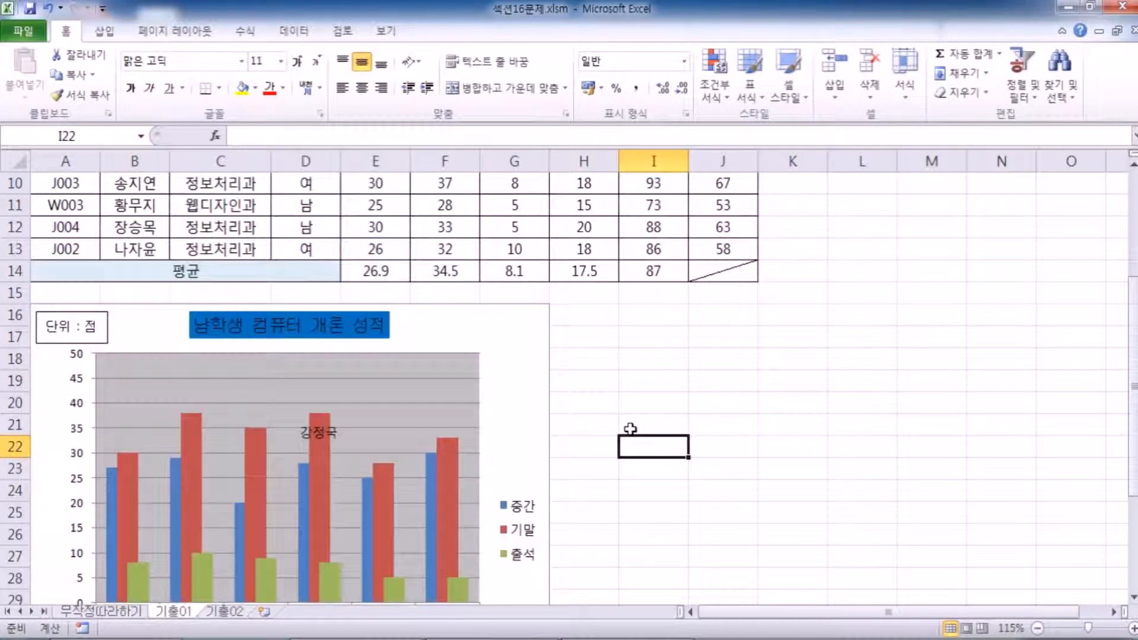
Switch to the 기출02 sheet and examine the sales table, its column chart and the chart's source ranges.
left_click(219, 611)
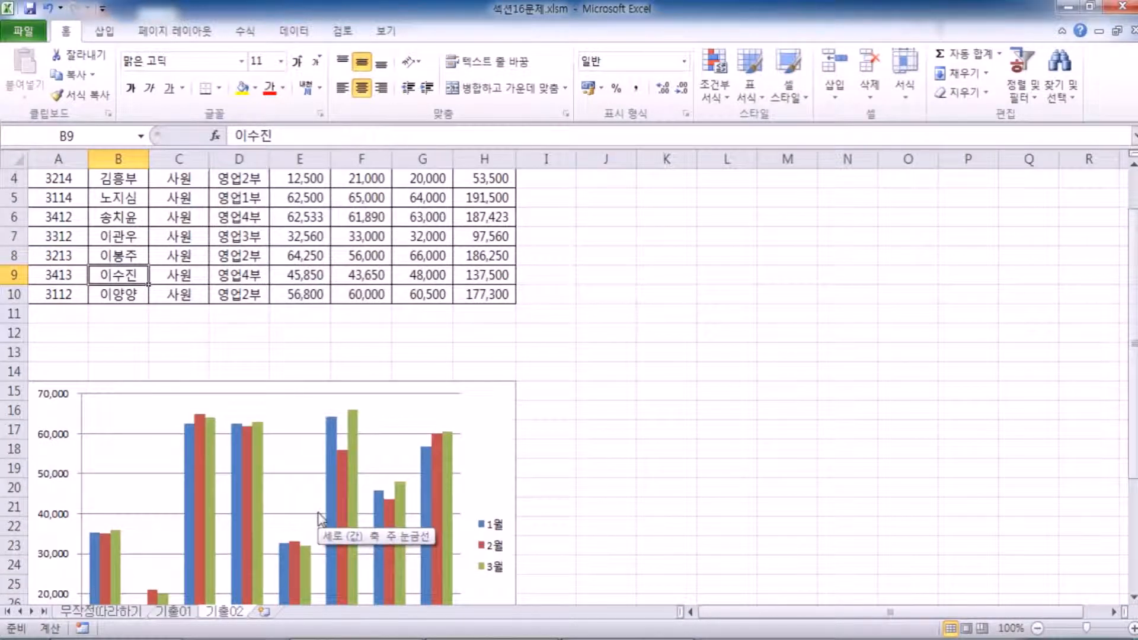
scroll(318, 517, "up", 1)
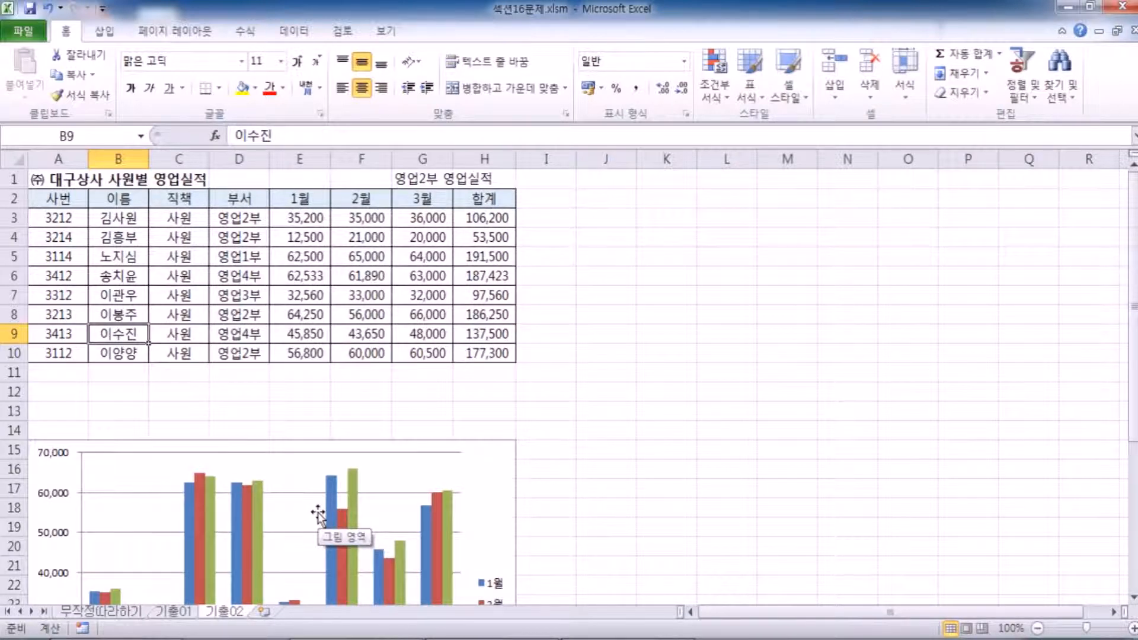
scroll(319, 514, "down", 3)
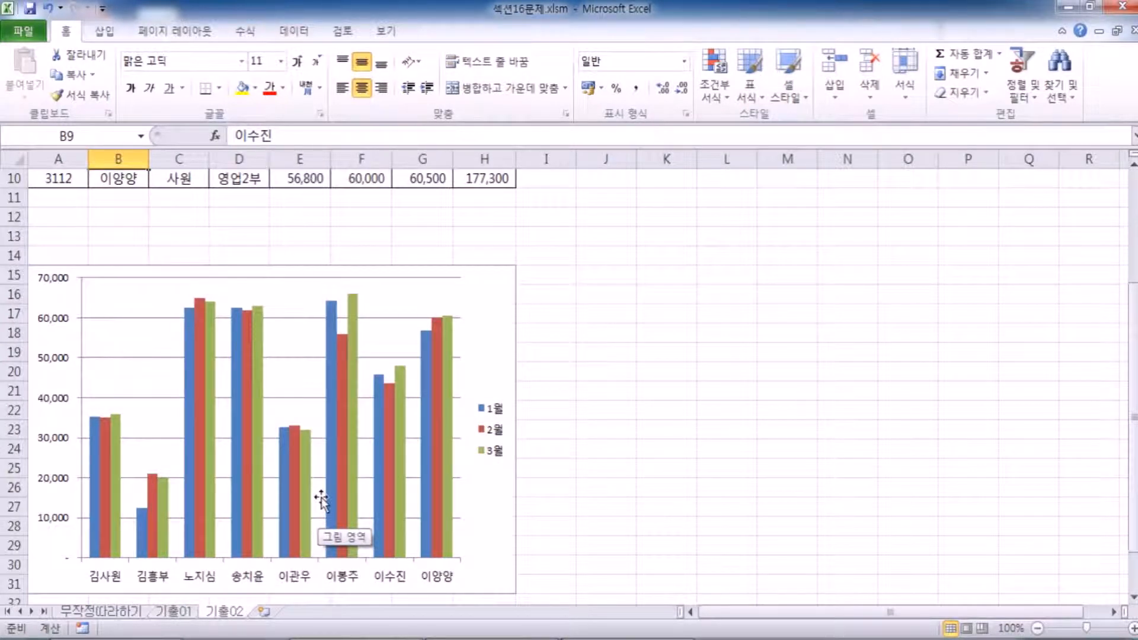
scroll(321, 499, "up", 2)
scroll(321, 500, "down", 2)
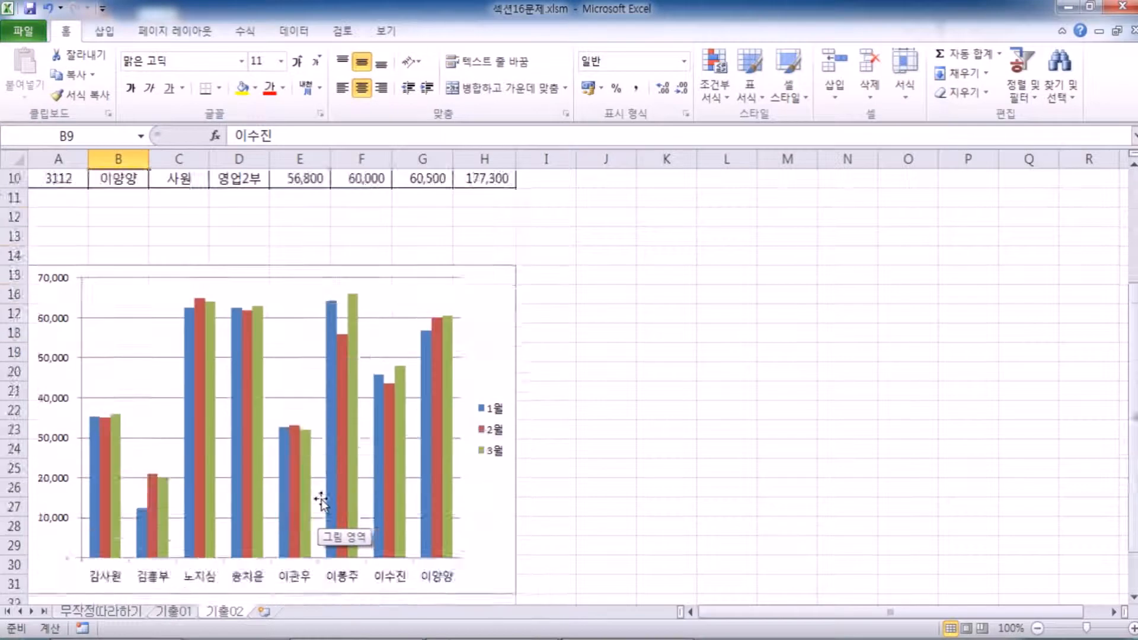
scroll(321, 499, "up", 3)
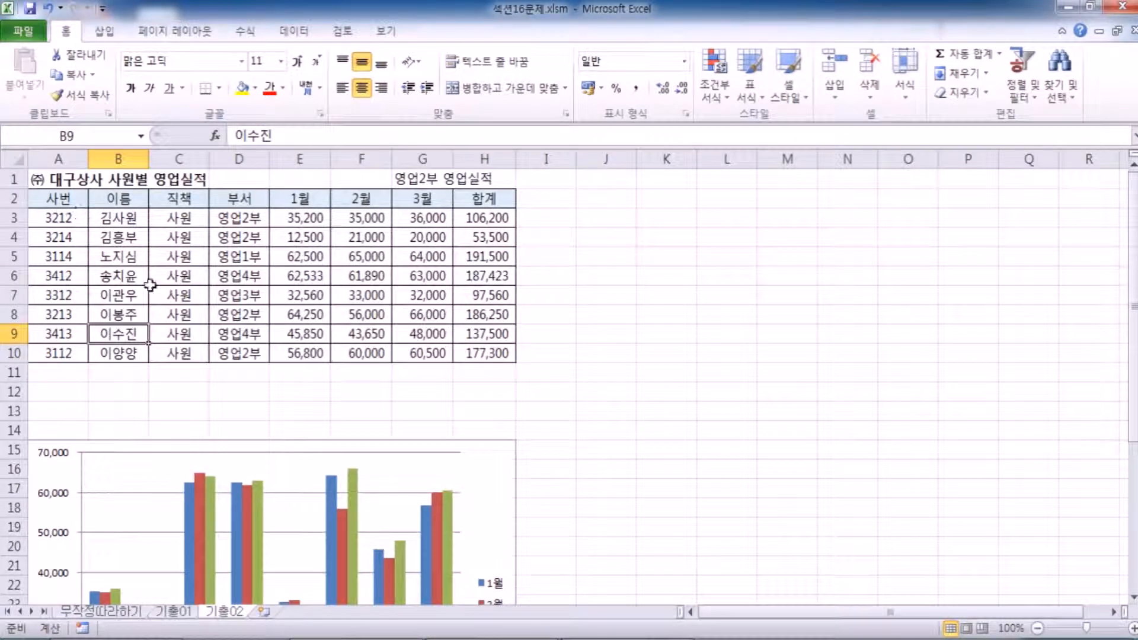
left_click(490, 488)
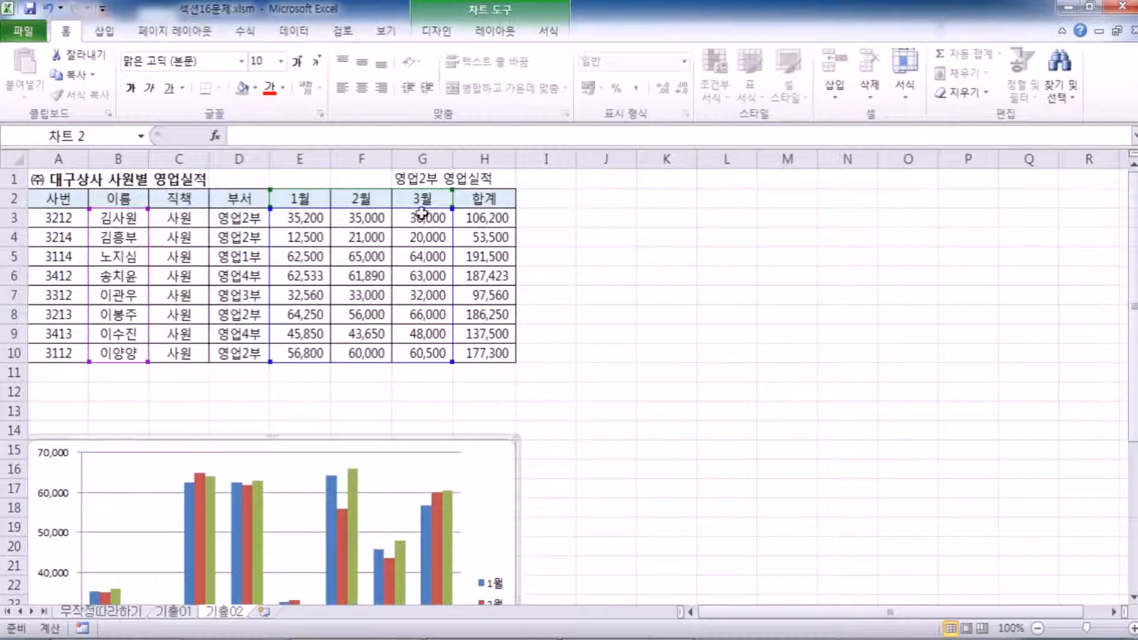
left_click(668, 446)
left_click(499, 468)
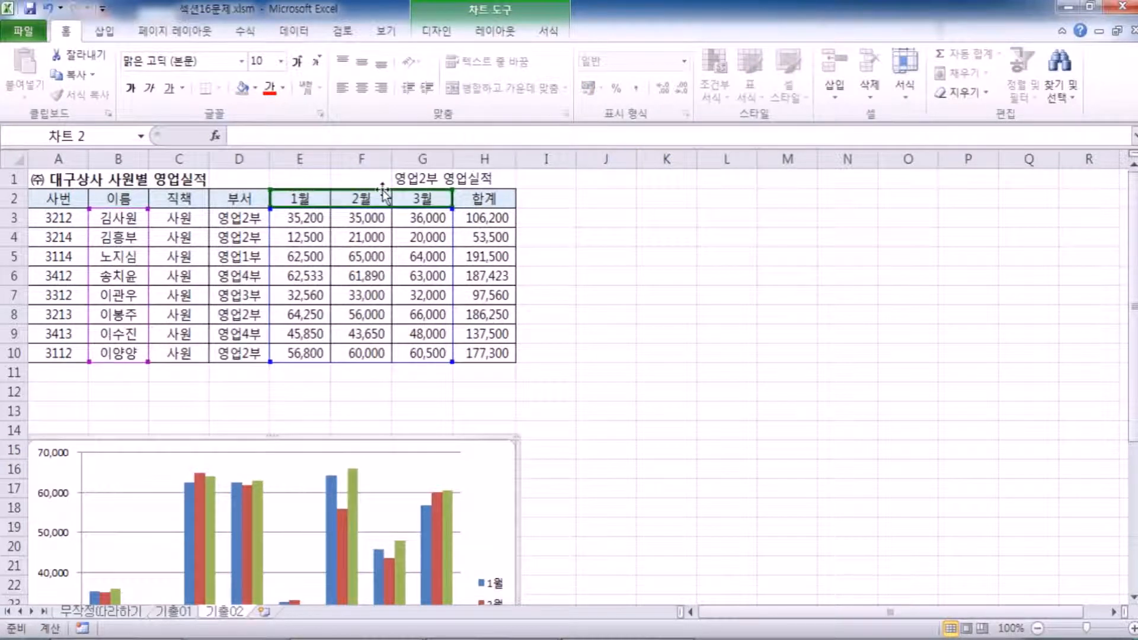
Insert a 2-D clustered column chart from B2:B10 and E2:G10 and place it in the empty area beside the table.
left_click_drag(113, 195, 119, 353)
left_click_drag(298, 202, 422, 353)
left_click(105, 31)
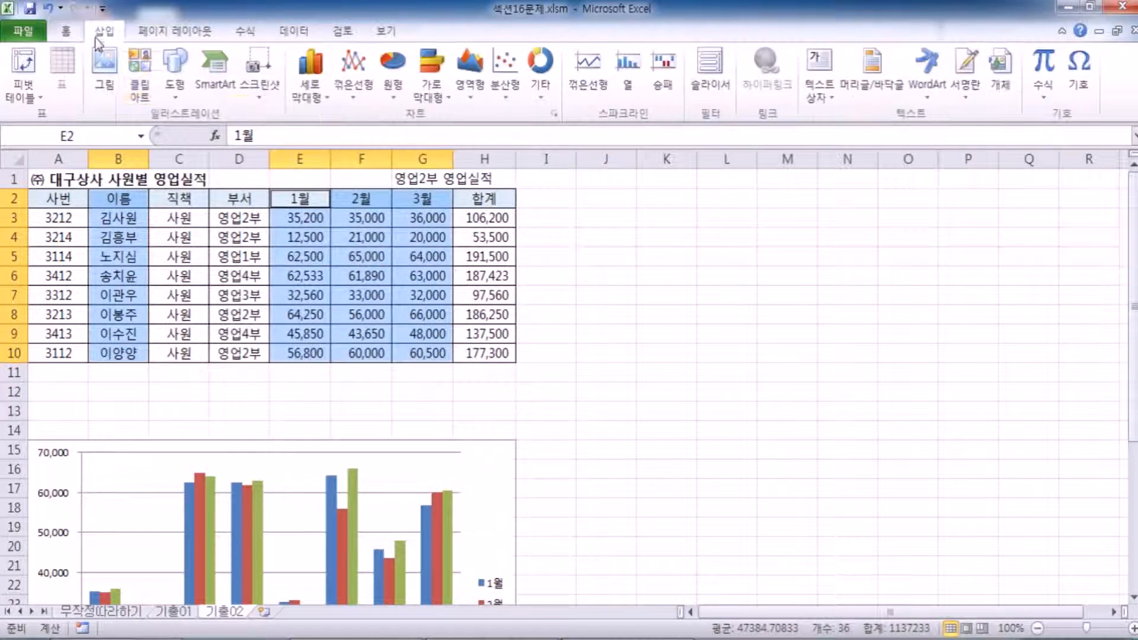
left_click(305, 71)
left_click(325, 148)
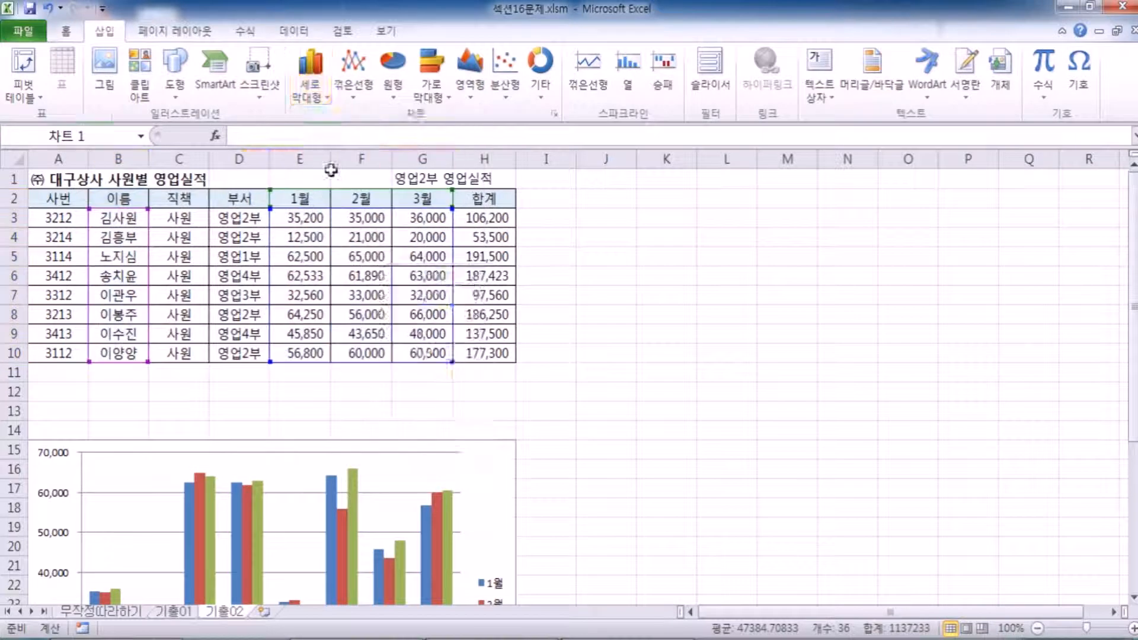
left_click_drag(446, 279, 652, 207)
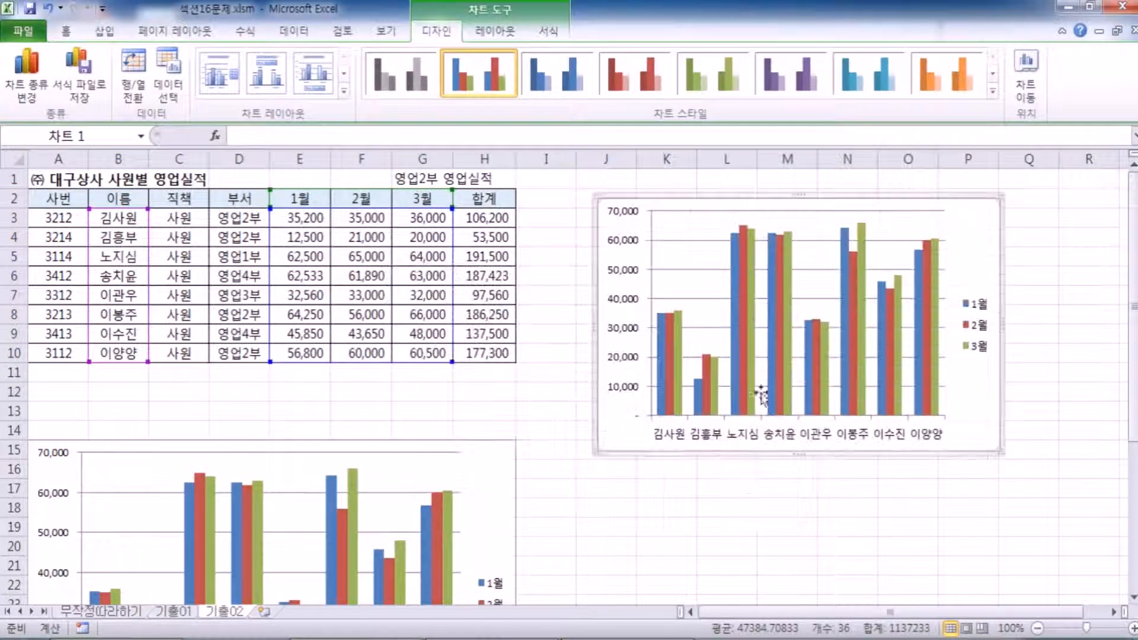
Compare the chart beside the table with the original one below it, and delete the one beside the table.
left_click(791, 516)
scroll(468, 504, "down", 5)
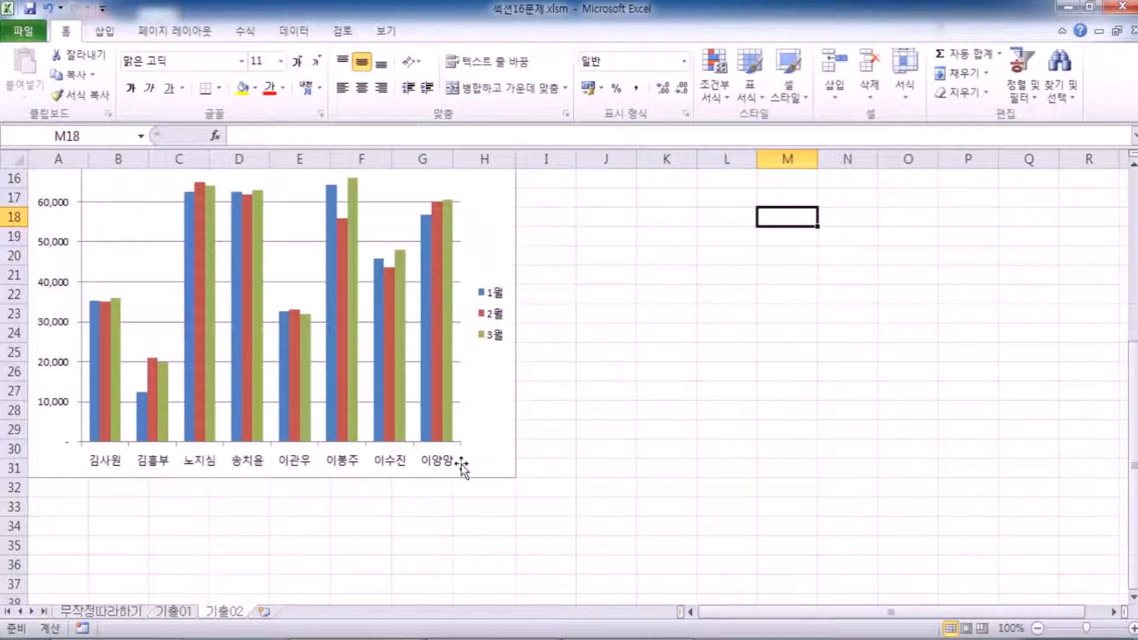
scroll(462, 462, "up", 5)
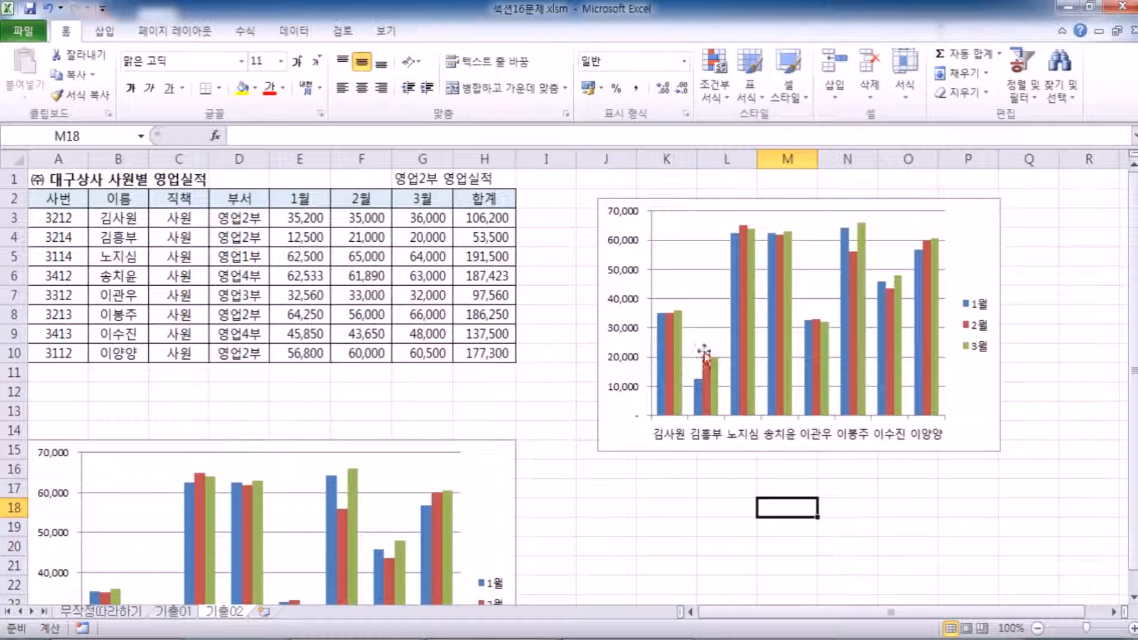
left_click(688, 209)
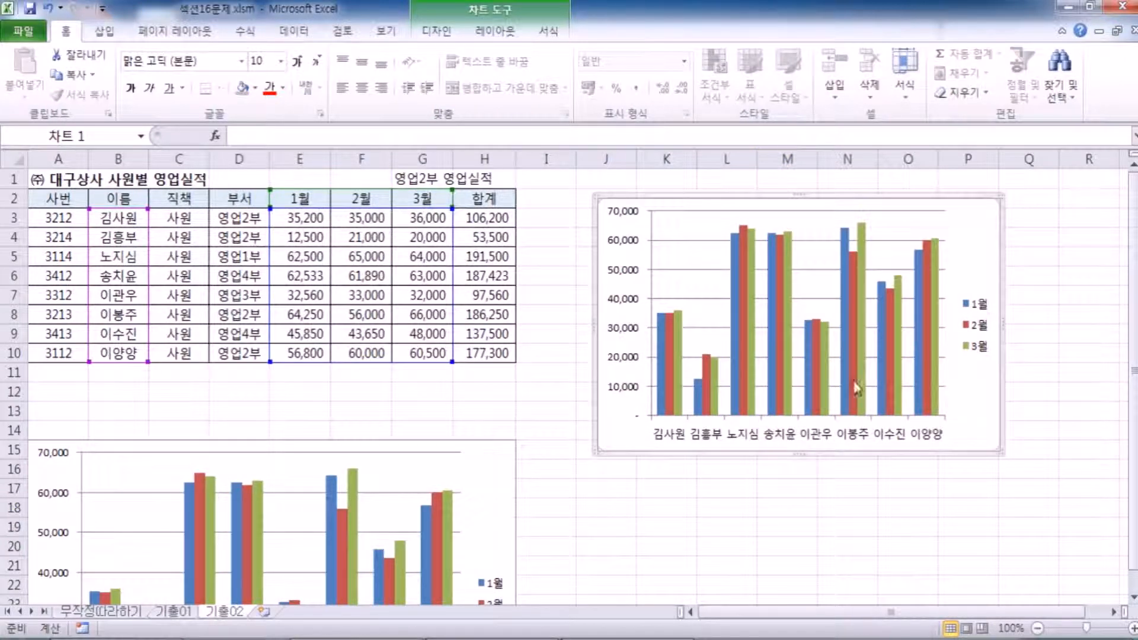
key("Delete")
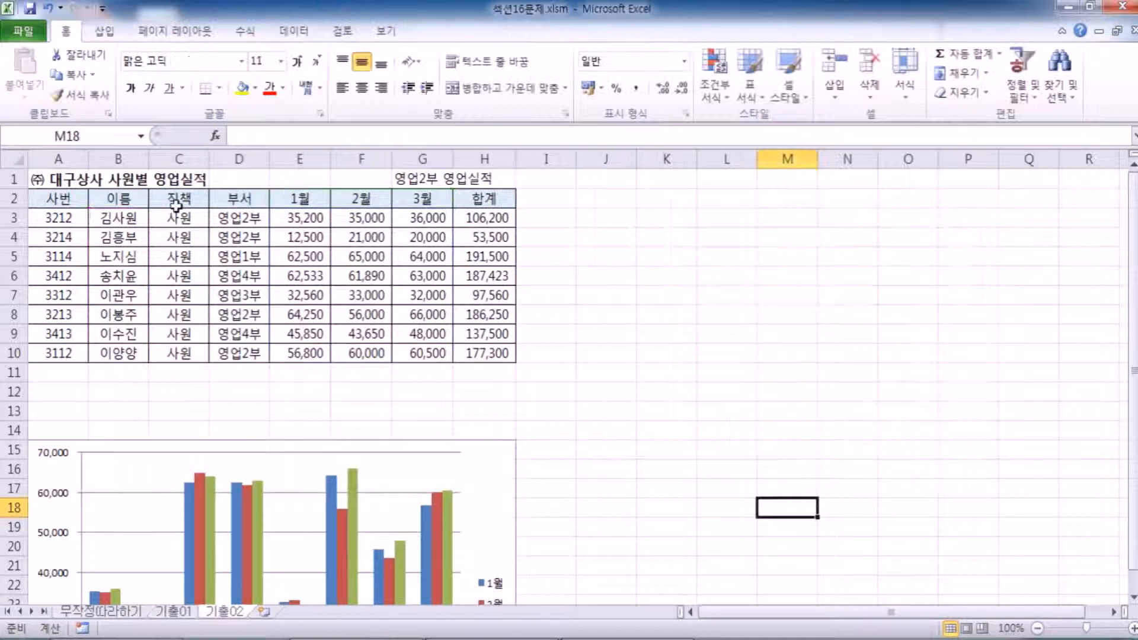
Select the names and 1월 to 3월 figures of the 영업2부 rows with their headers: B2:B4, B8, B10, E2:G4, E8:G8 and E10:G10.
left_click(131, 200)
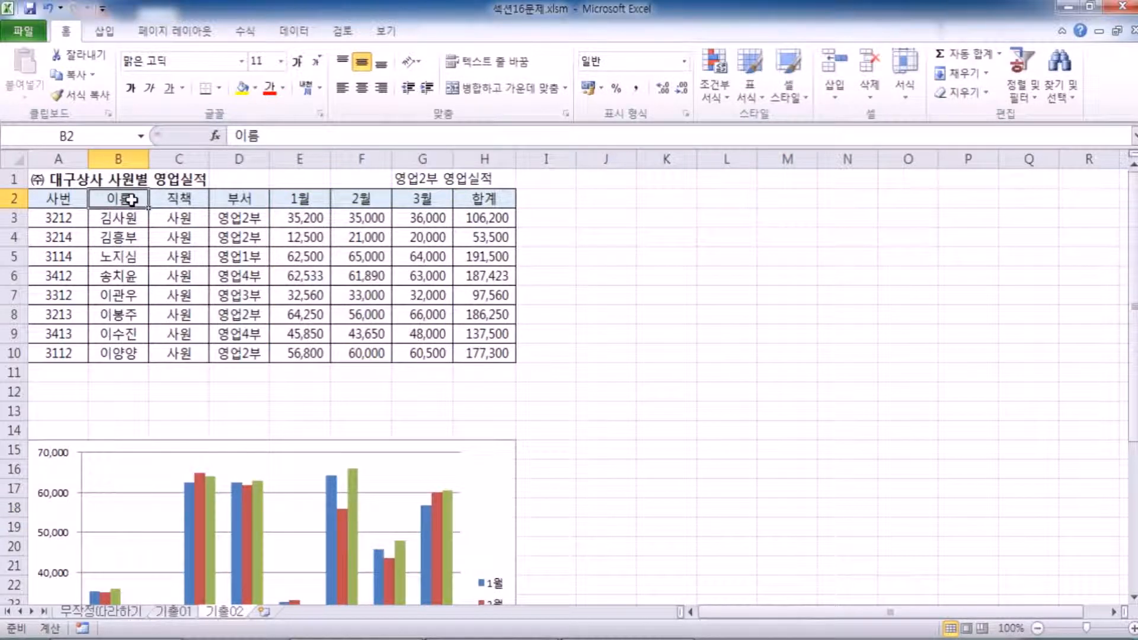
left_click_drag(131, 200, 122, 239)
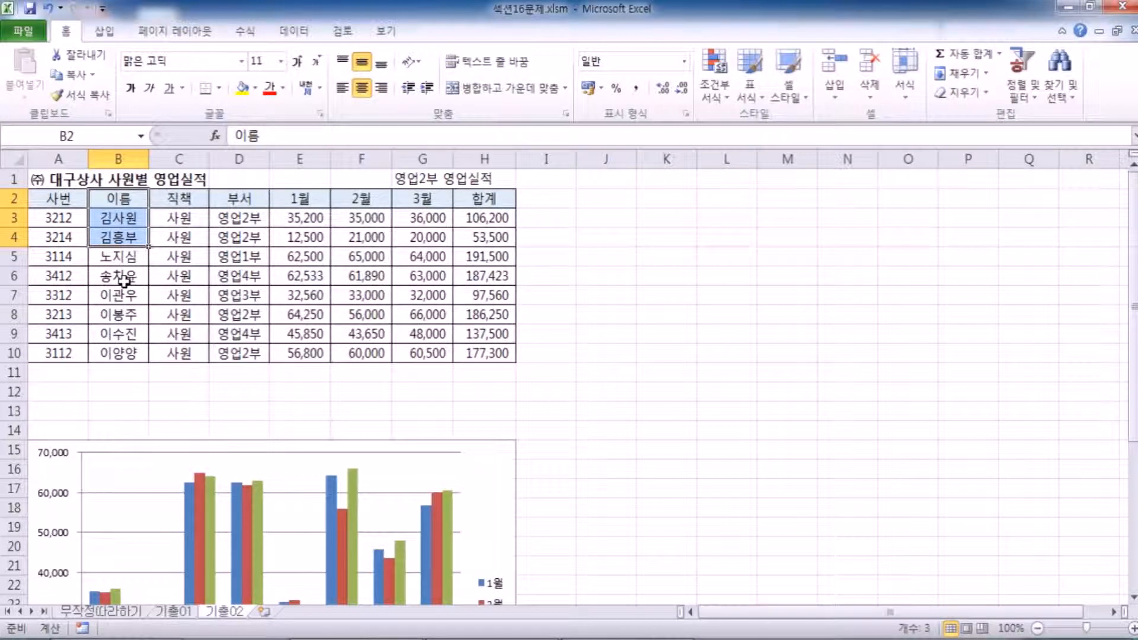
scroll(122, 282, "up", 3, "ctrl")
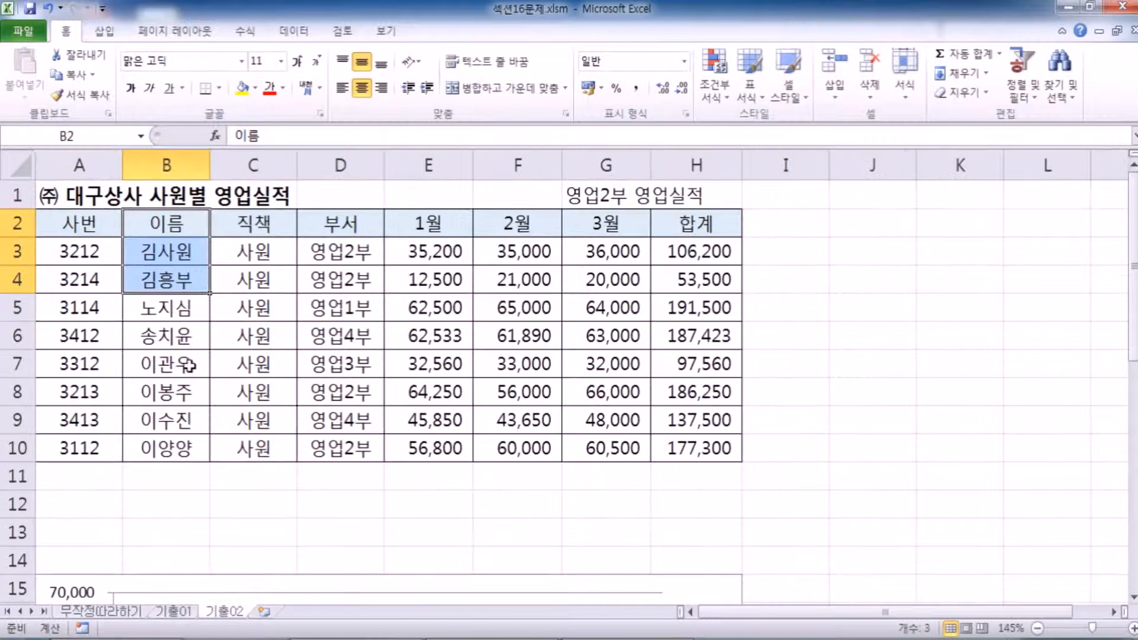
left_click(178, 391, "ctrl")
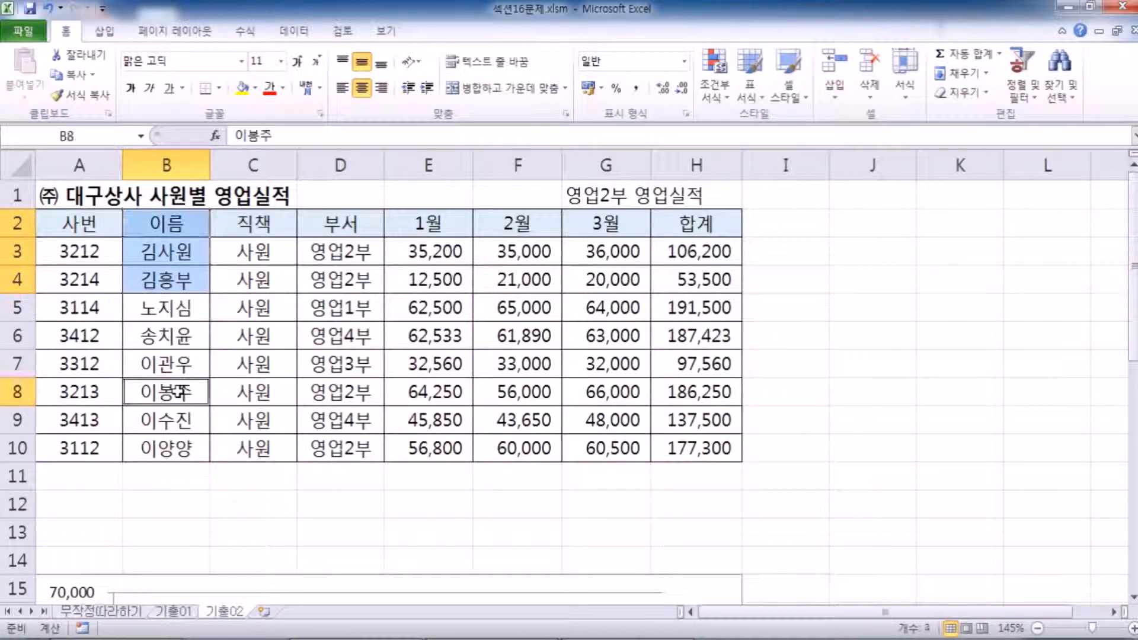
left_click(170, 448, "ctrl")
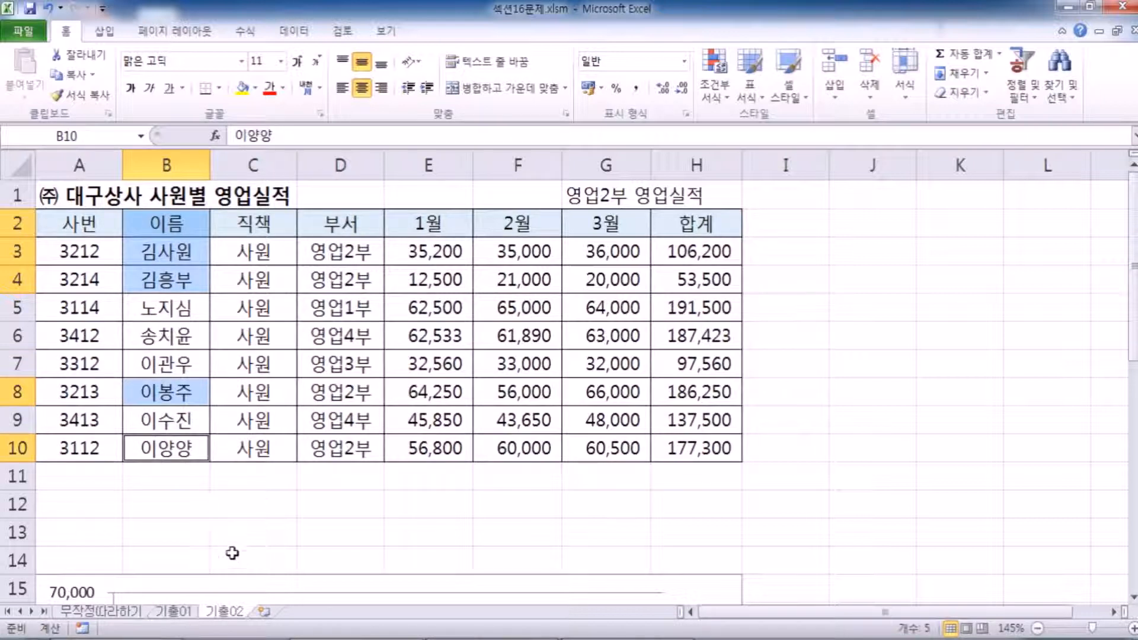
left_click_drag(422, 223, 592, 282)
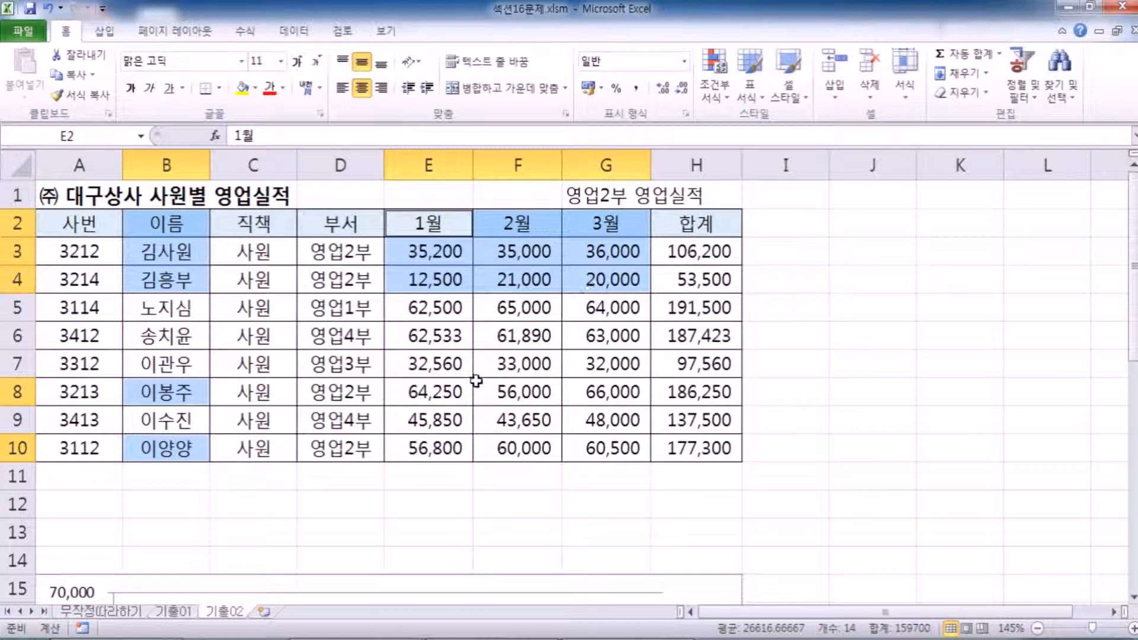
left_click_drag(439, 392, 594, 393)
left_click_drag(430, 442, 594, 443)
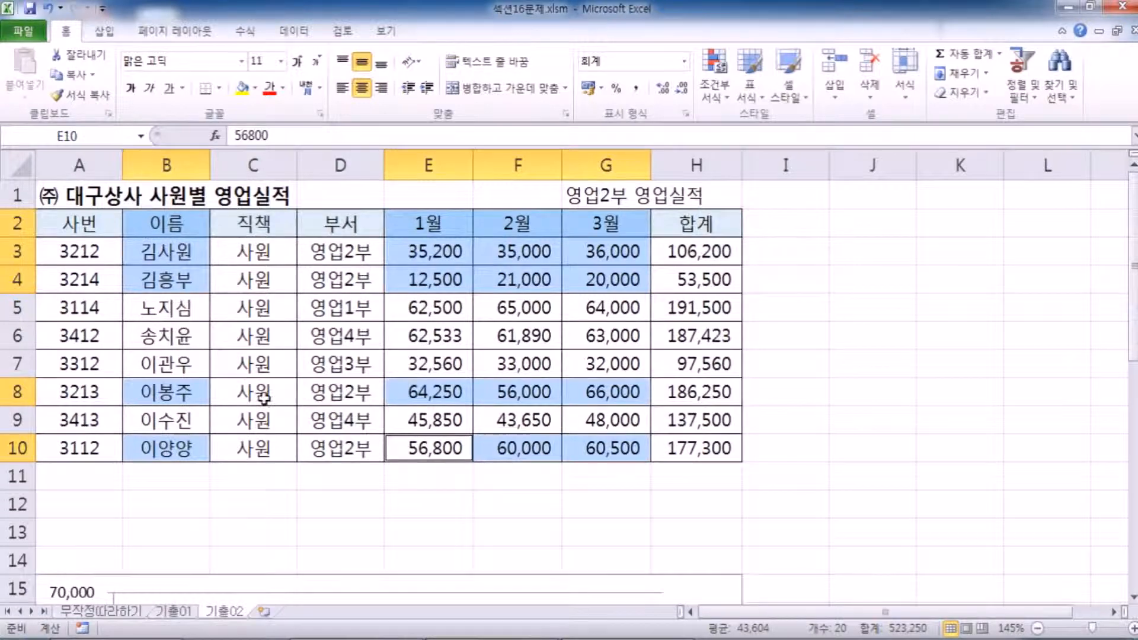
scroll(313, 265, "down", 3)
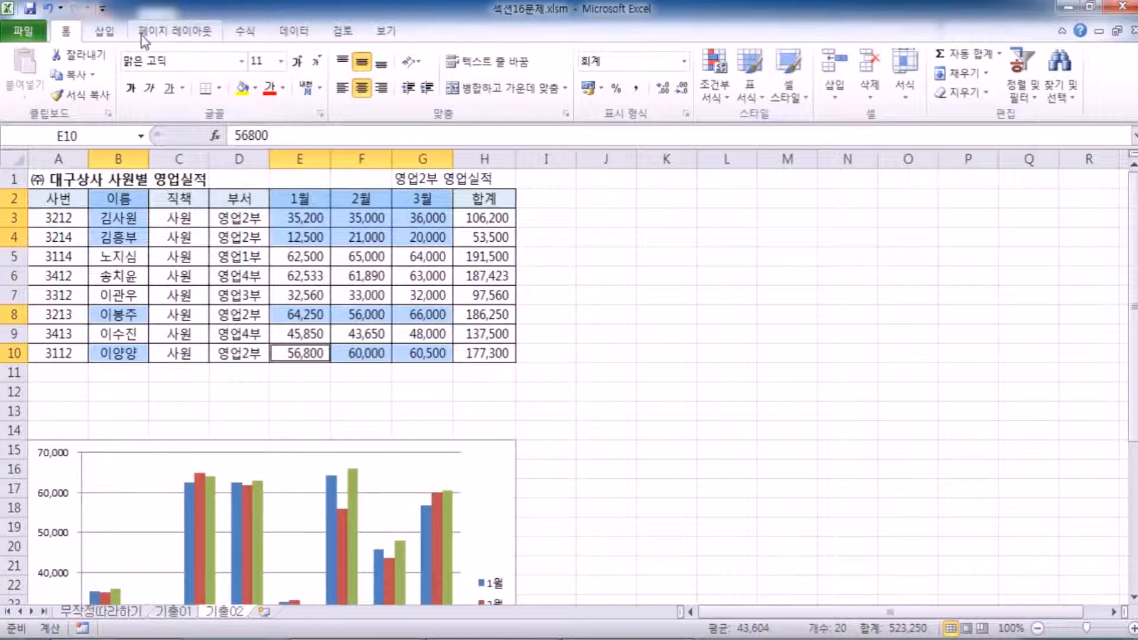
Insert a 2-D clustered column chart from the selected 영업2부 data and place it in the empty area beside the table.
left_click(105, 33)
left_click(309, 77)
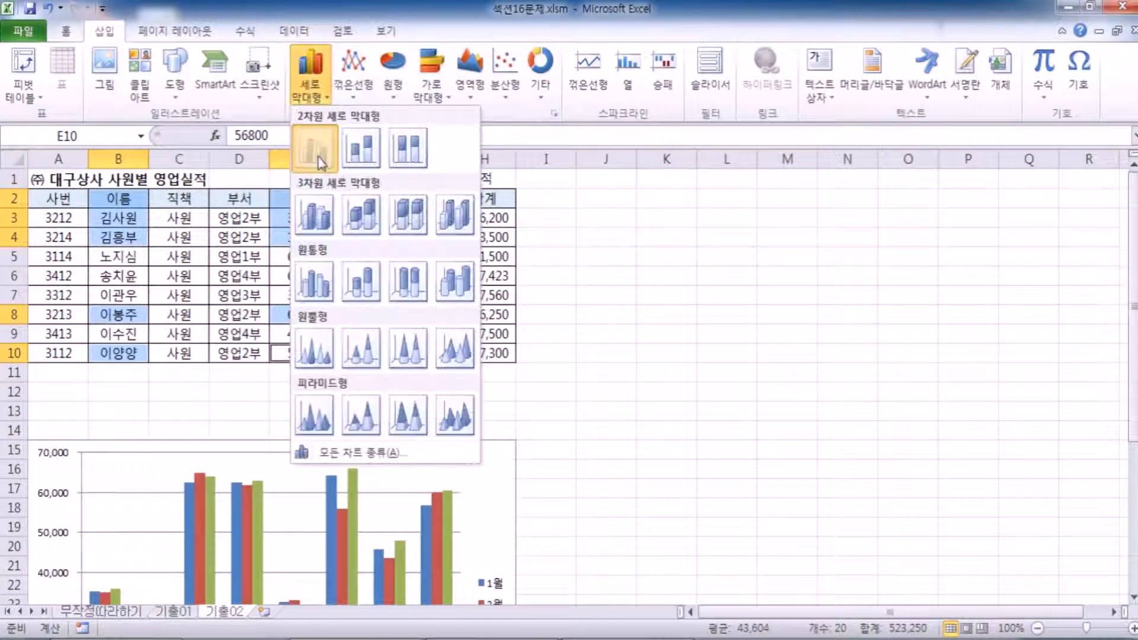
left_click(327, 146)
left_click_drag(755, 300, 933, 247)
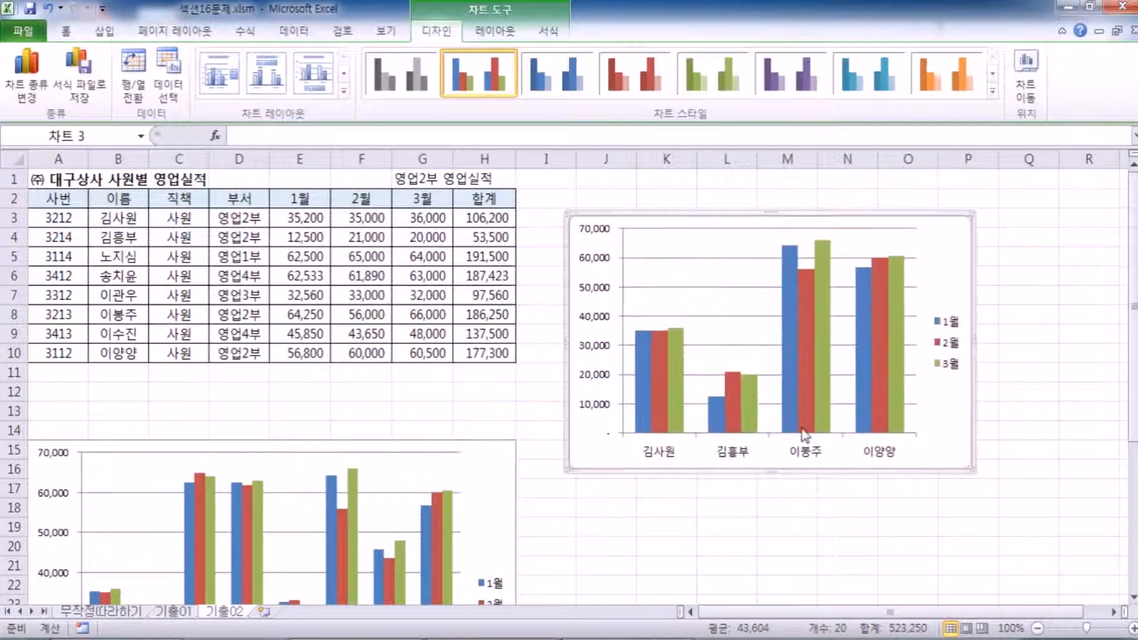
Check the new 영업2부 chart against the original chart below the table, and delete the new one.
mouse_move(810, 407)
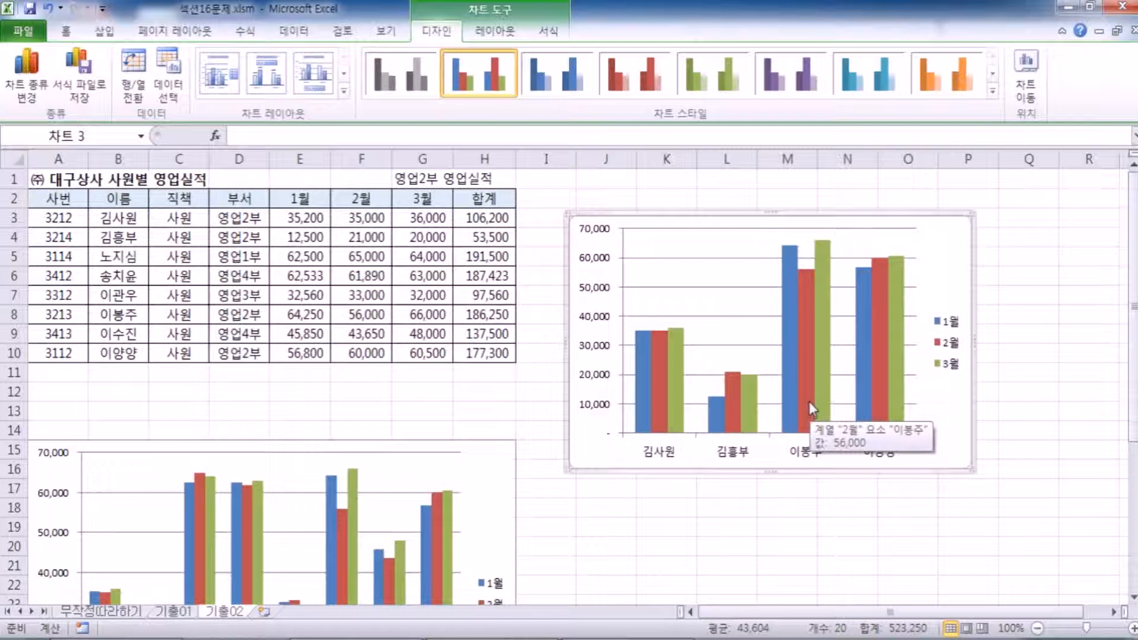
scroll(809, 401, "down", 3)
scroll(818, 376, "up", 1)
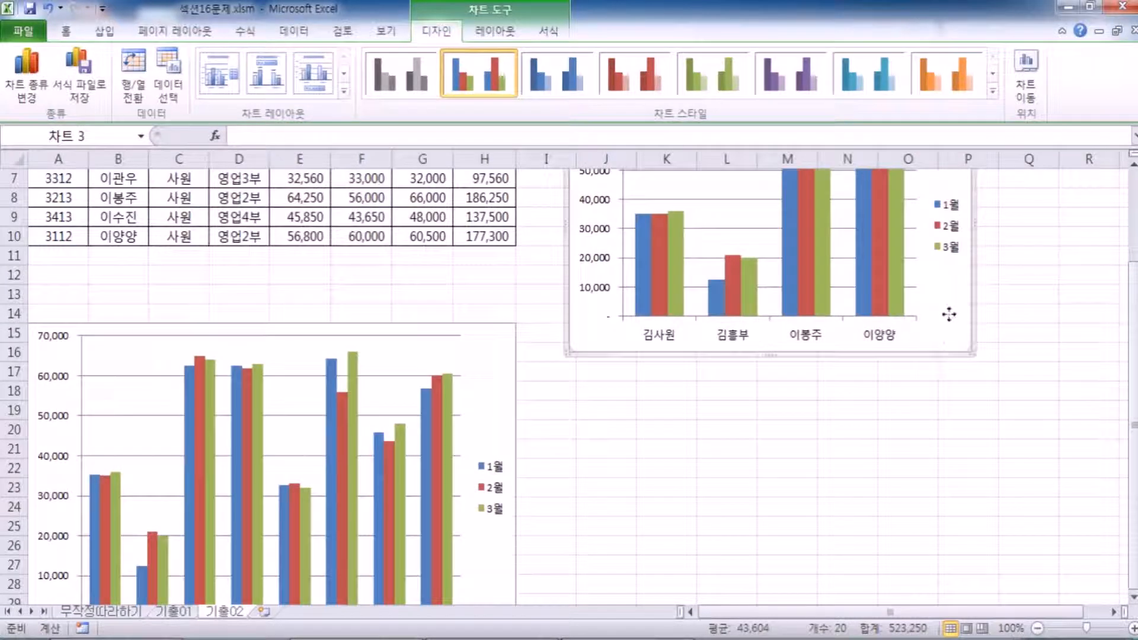
key("Delete")
Clear the original chart's data range in its source selection and pick the name cells B2:B4, B8 and B10.
left_click(498, 372)
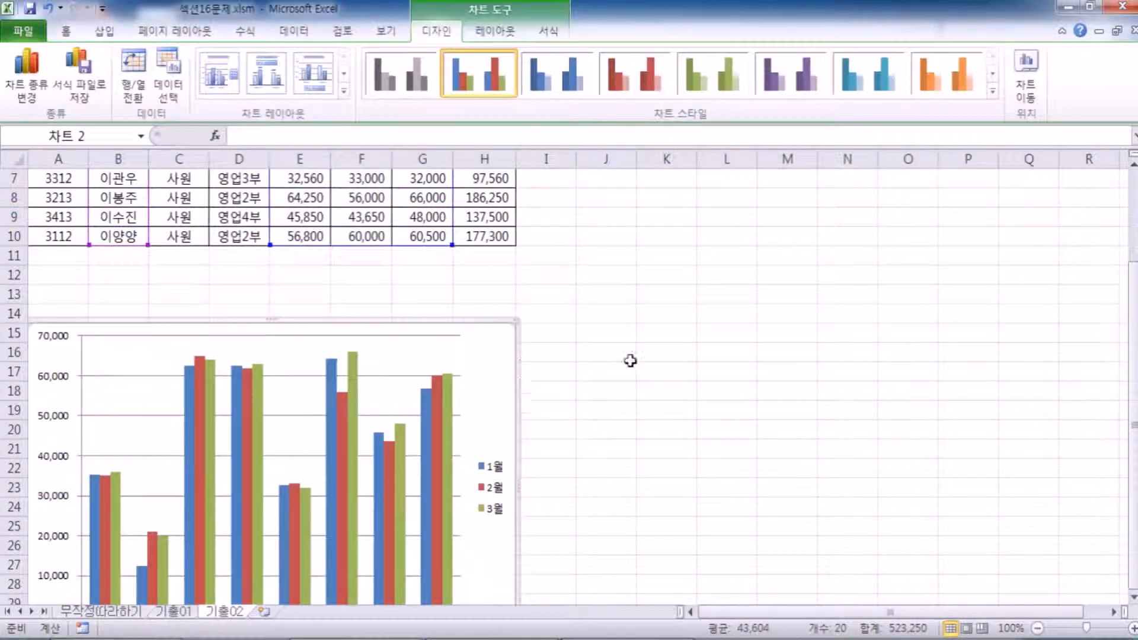
left_click(630, 361)
left_click(506, 354)
scroll(500, 364, "down", 2)
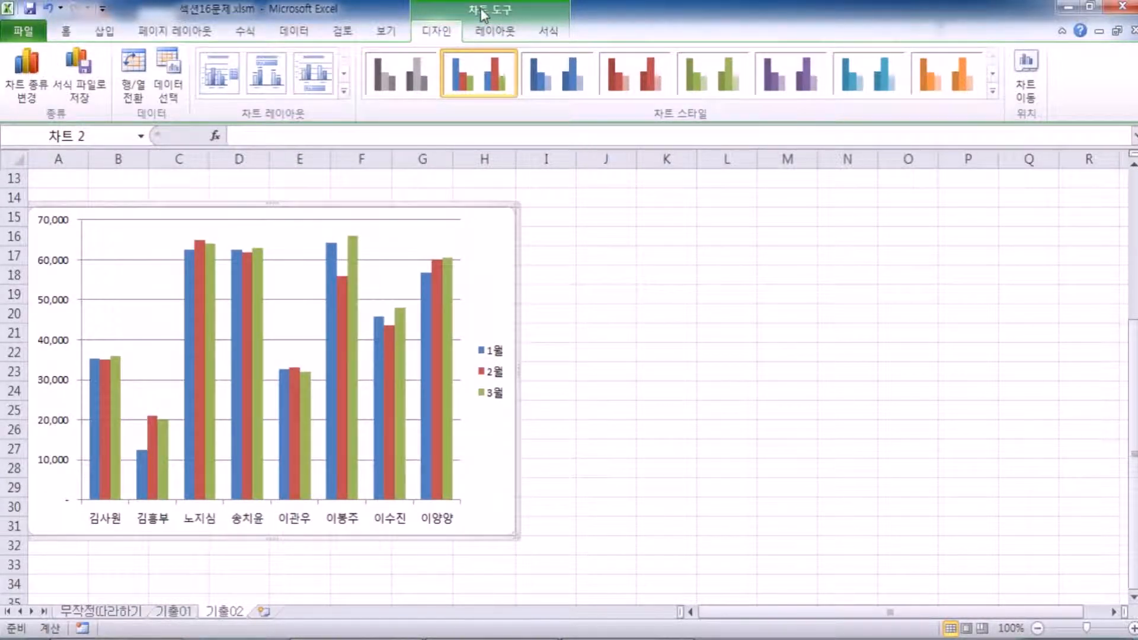
left_click(167, 83)
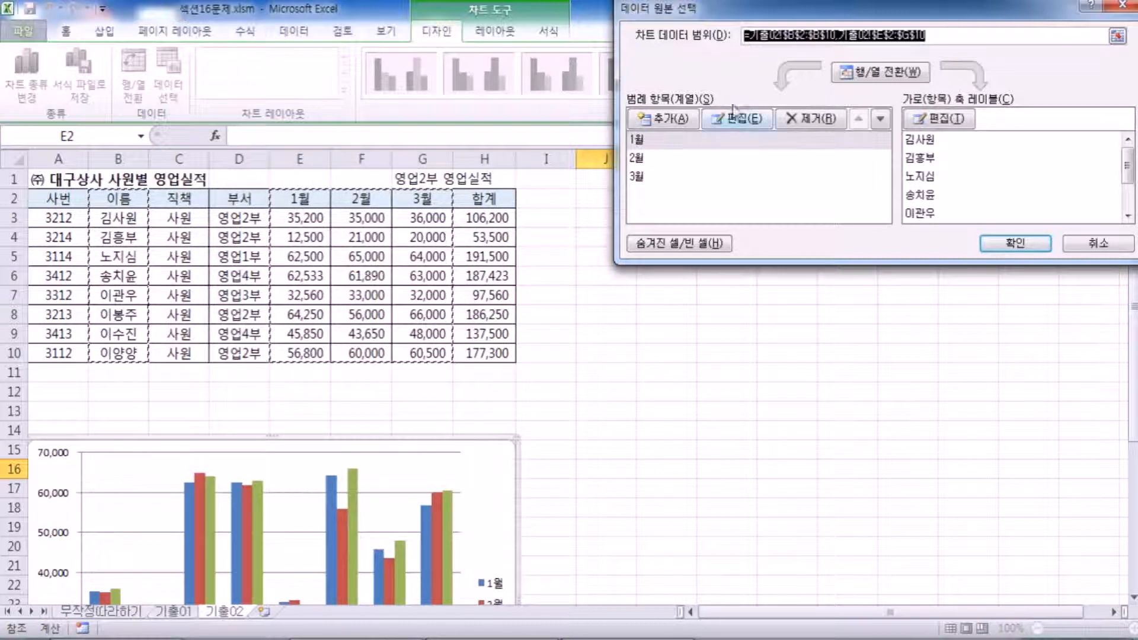
left_click_drag(765, 16, 764, 126)
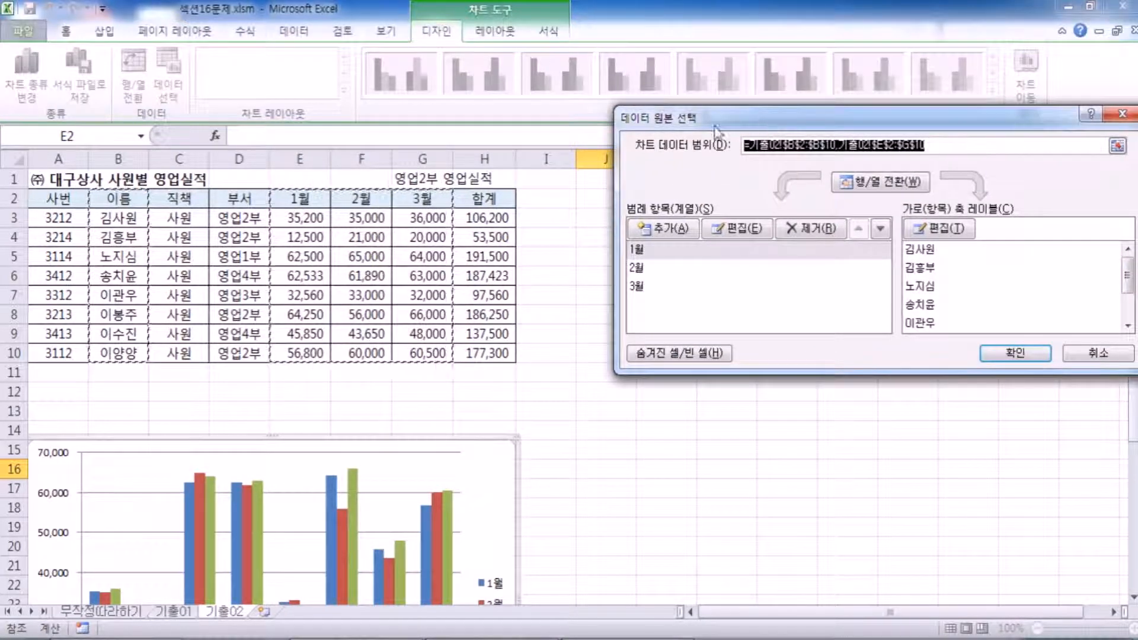
key("Delete")
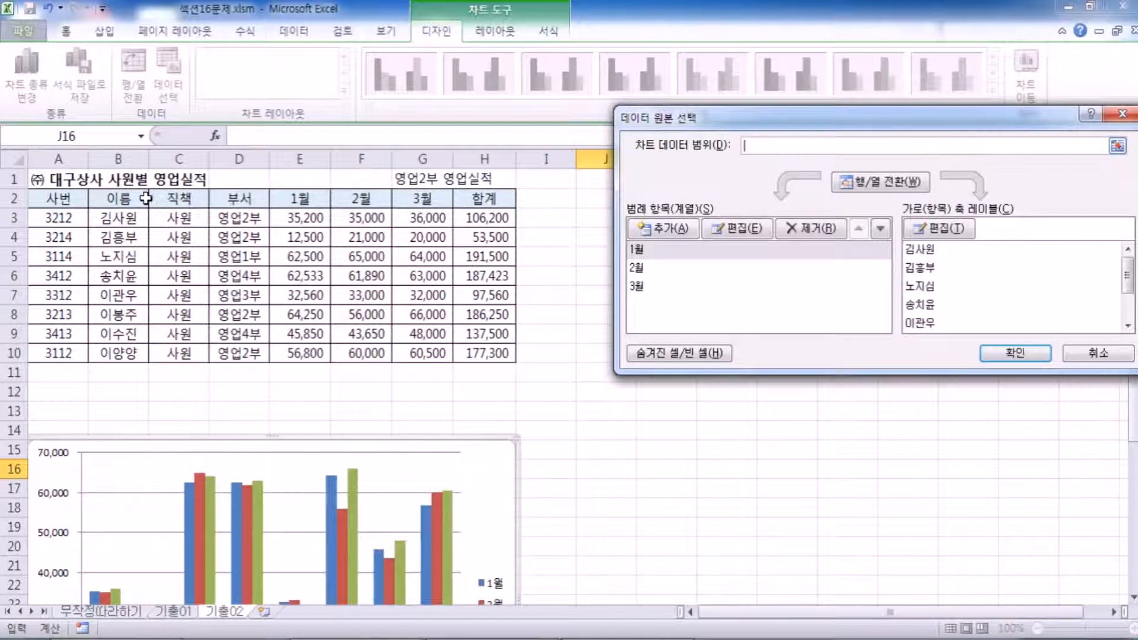
left_click_drag(127, 200, 128, 235)
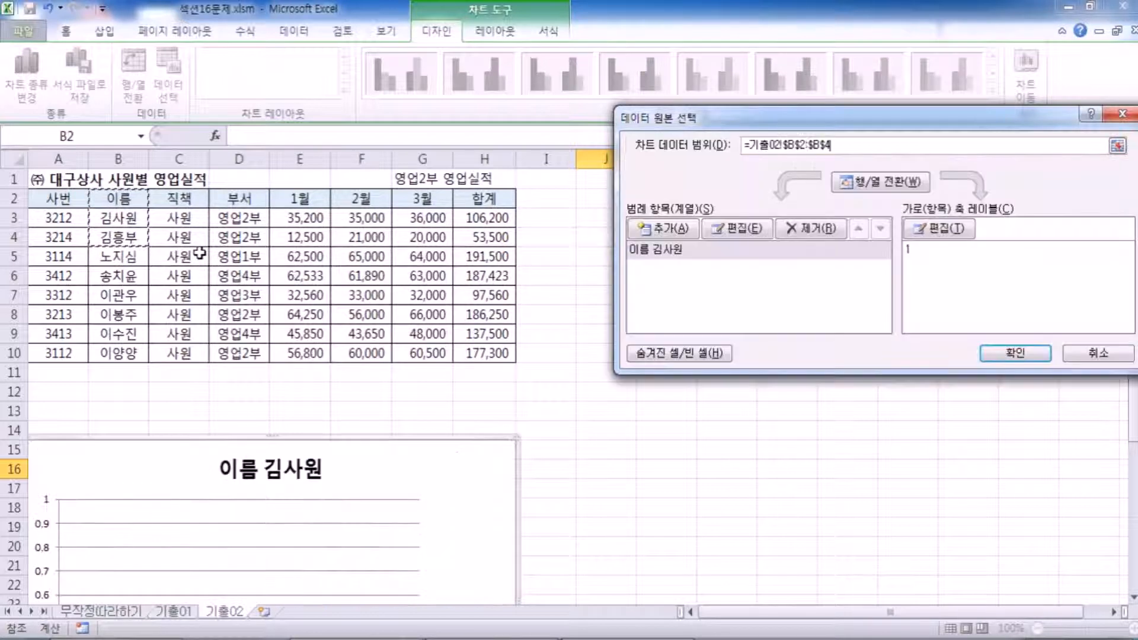
left_click(121, 312, "ctrl")
left_click(120, 350, "ctrl")
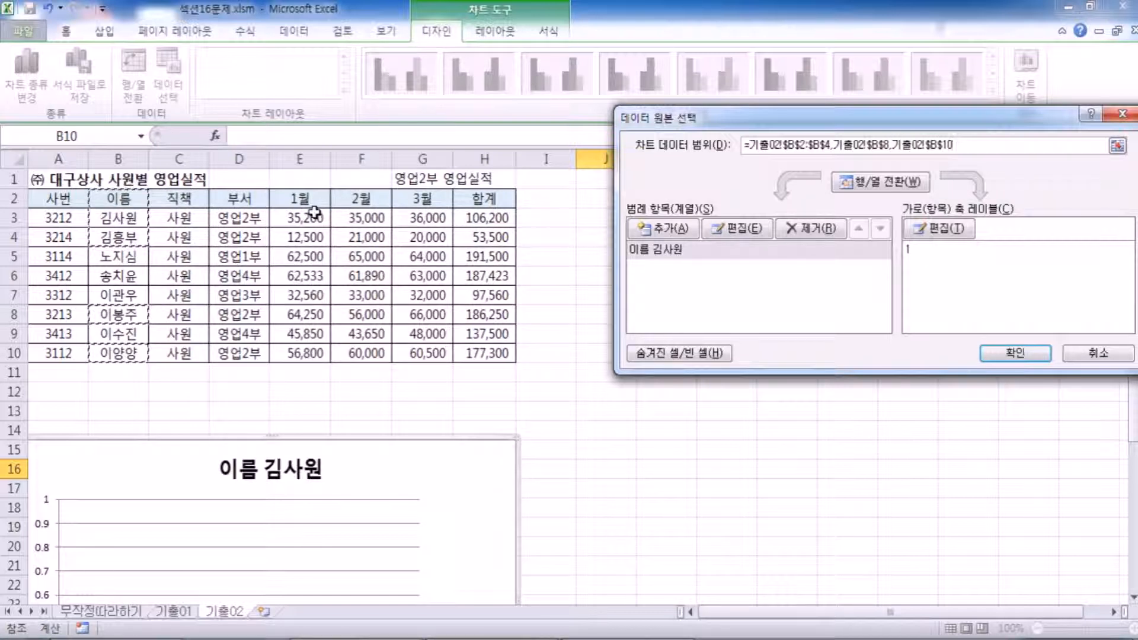
Add E2:G4, E8:G8 and E10:G10 to the chart's data range, check the chart, and cancel the source change.
left_click_drag(303, 199, 411, 236)
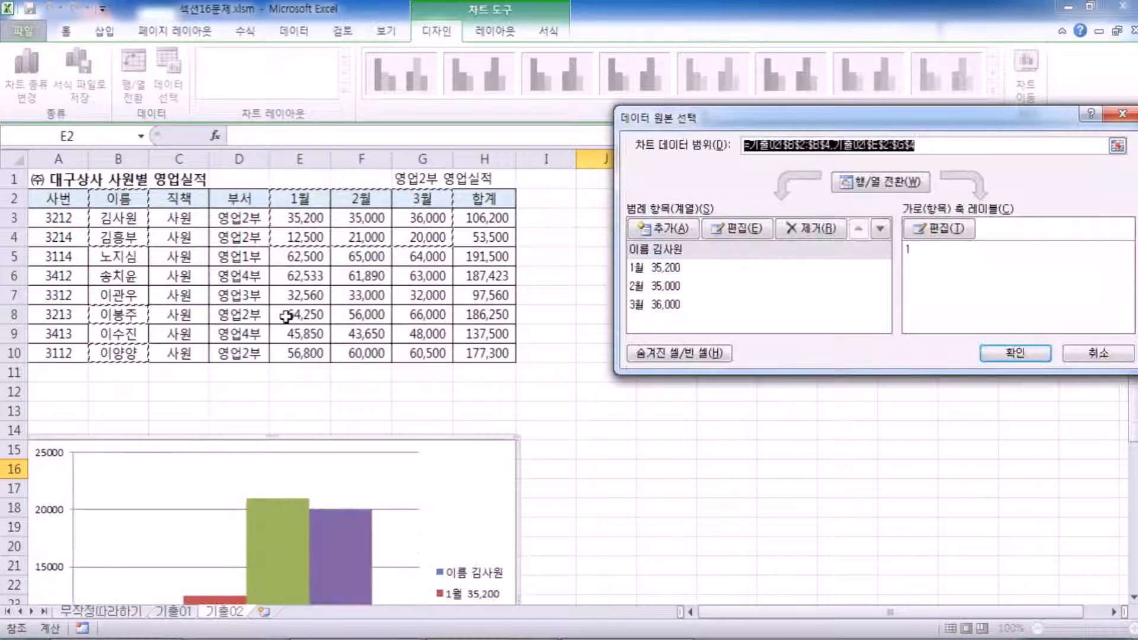
left_click(328, 316, "ctrl")
left_click_drag(328, 316, 422, 317)
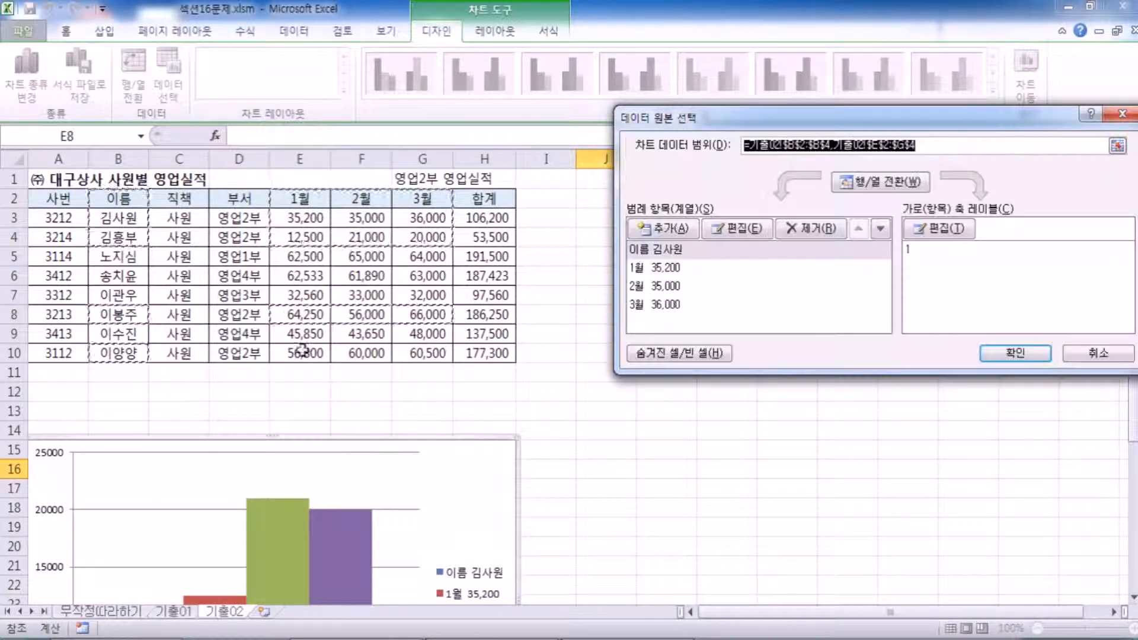
left_click_drag(292, 353, 419, 354)
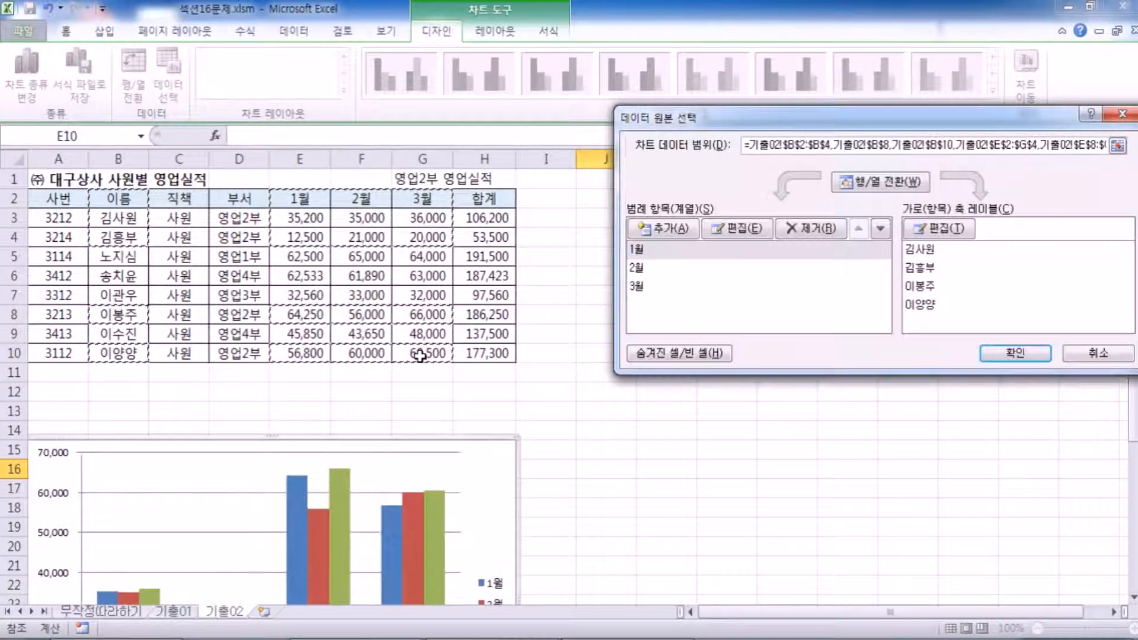
scroll(420, 355, "down", 4)
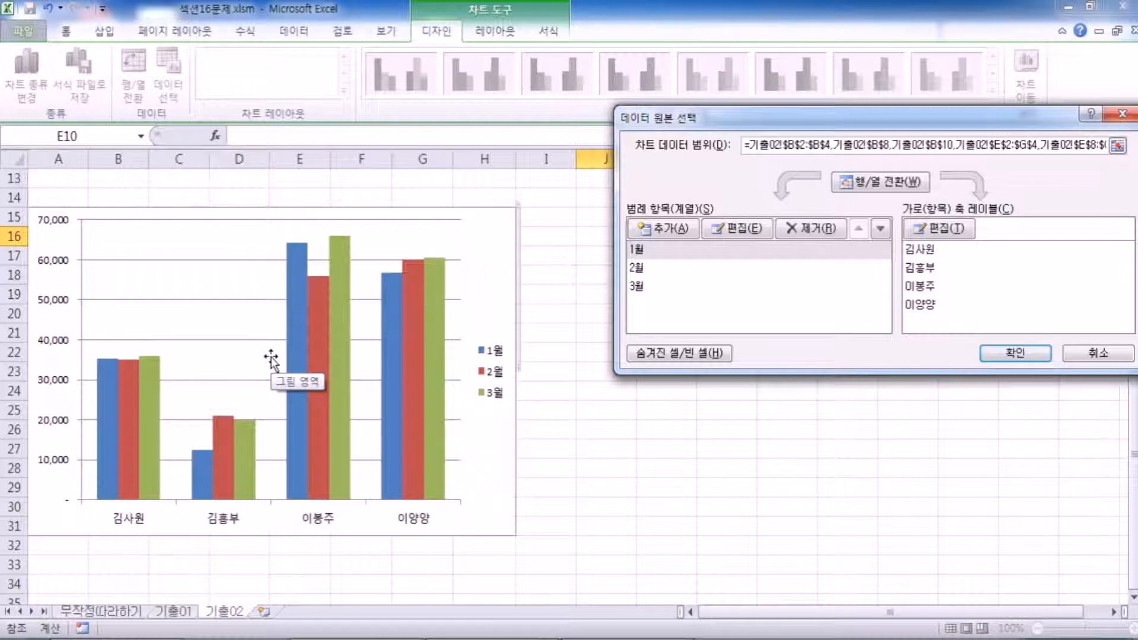
scroll(237, 287, "up", 4)
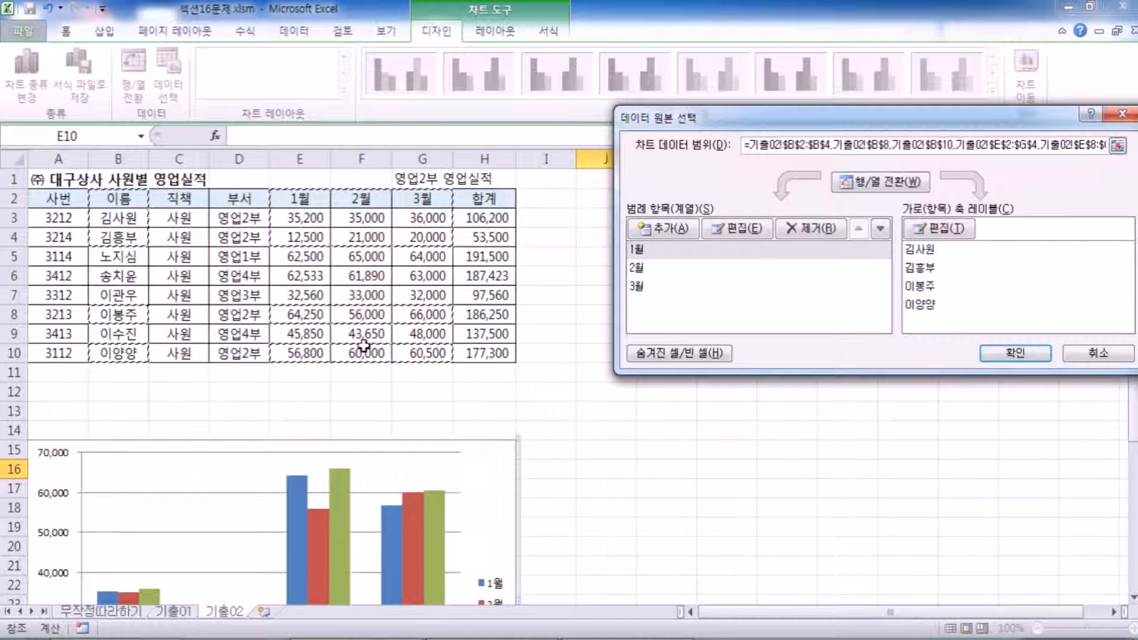
left_click(1093, 354)
Reopen the original chart's data source selection and switch rows and columns so the employees become the series.
scroll(504, 503, "down", 2)
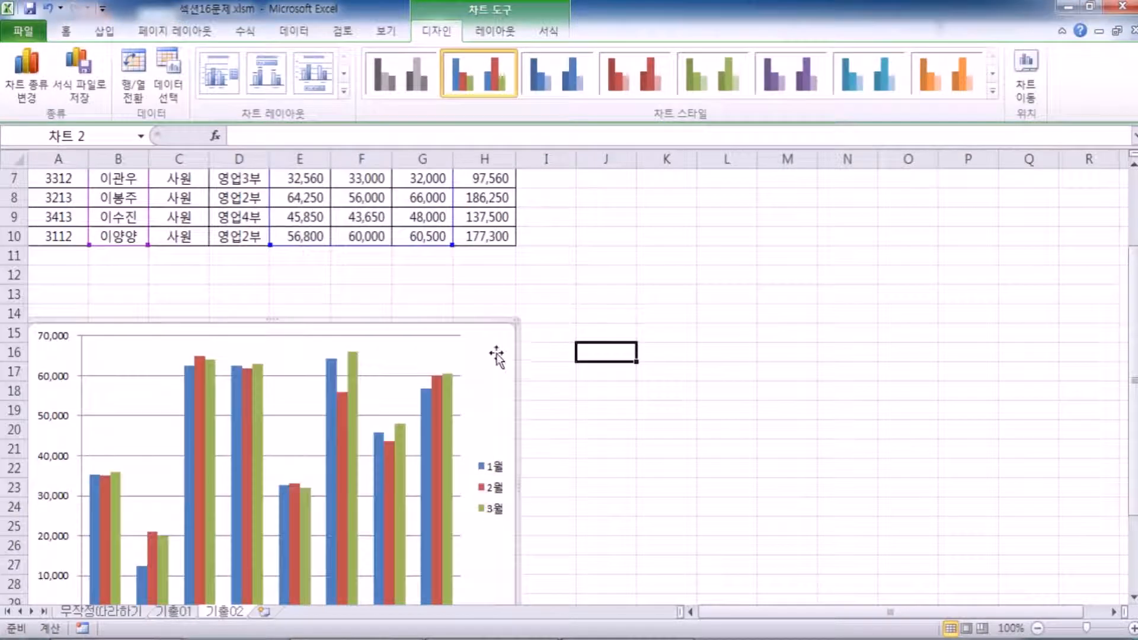
left_click(617, 350)
left_click(499, 351)
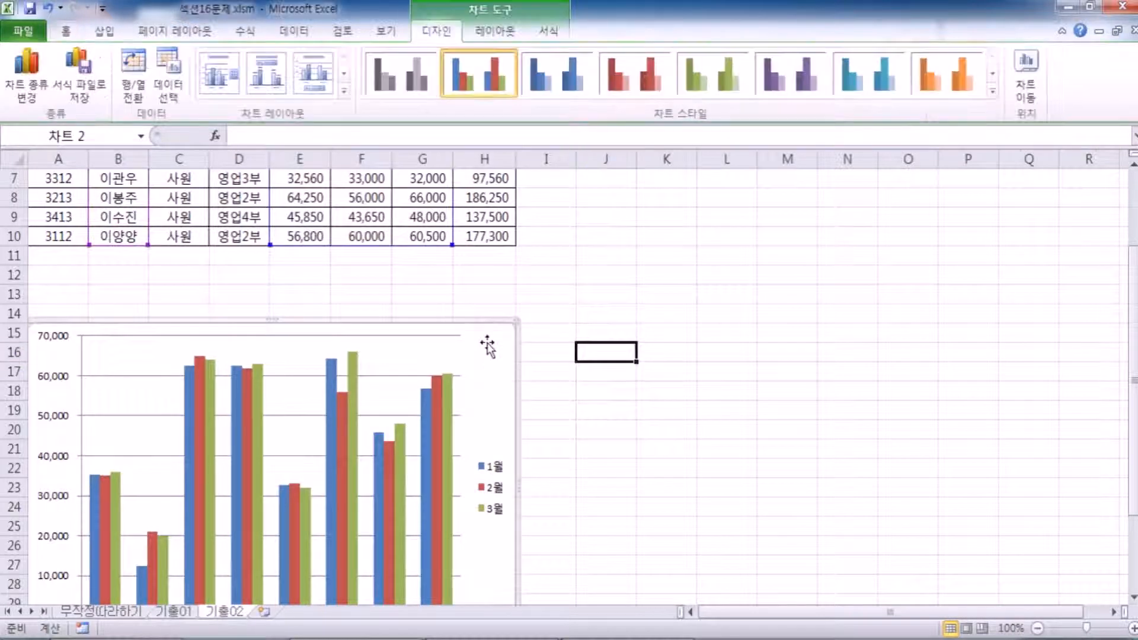
left_click(170, 81)
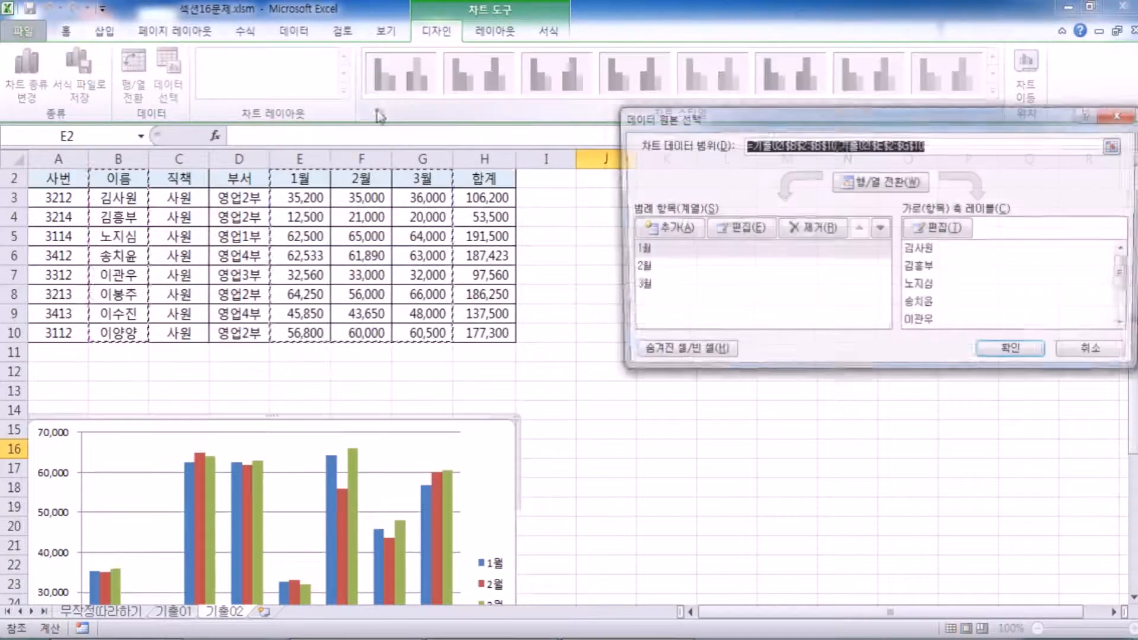
left_click_drag(814, 122, 693, 75)
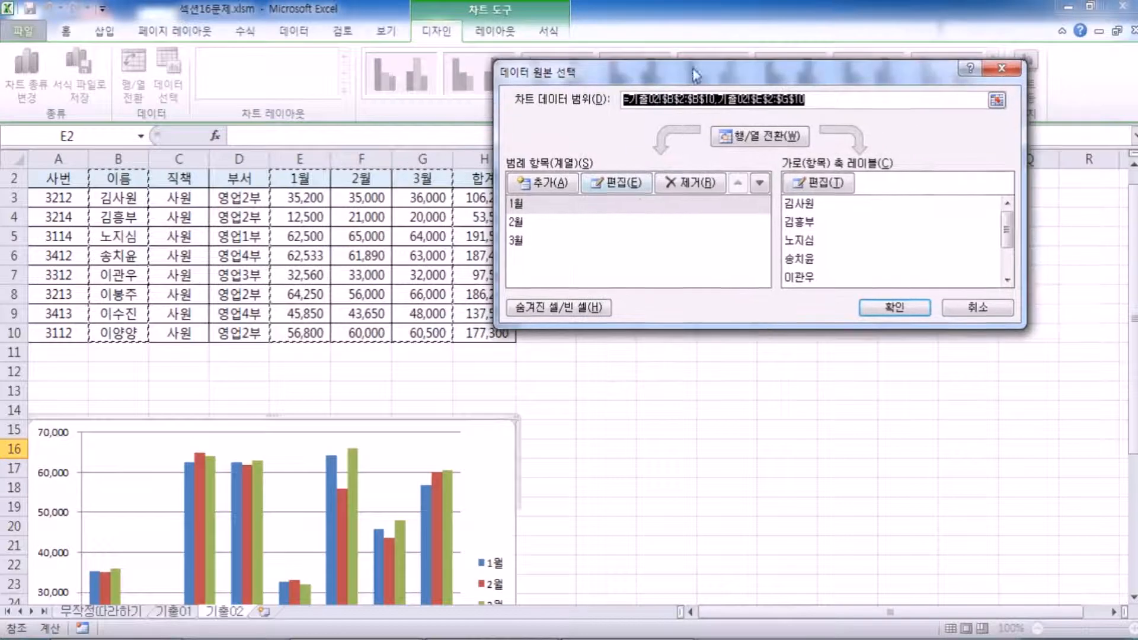
left_click(746, 136)
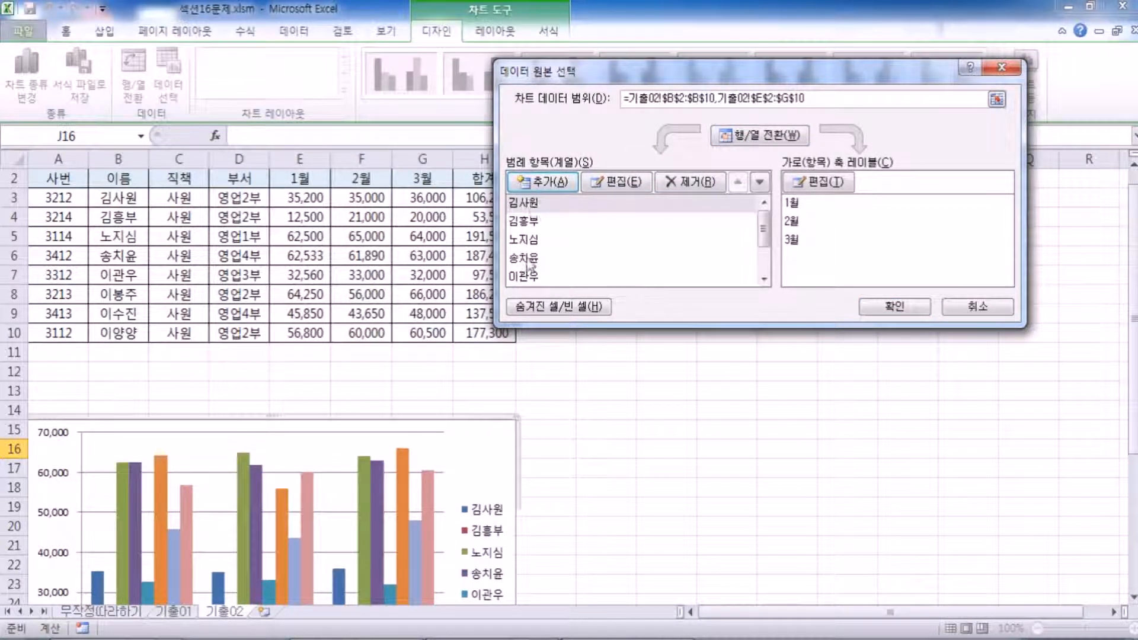
Remove the series of the four employees outside 영업2부, in rows 5, 6, 7 and 9, from the chart's legend entries.
left_click(535, 240)
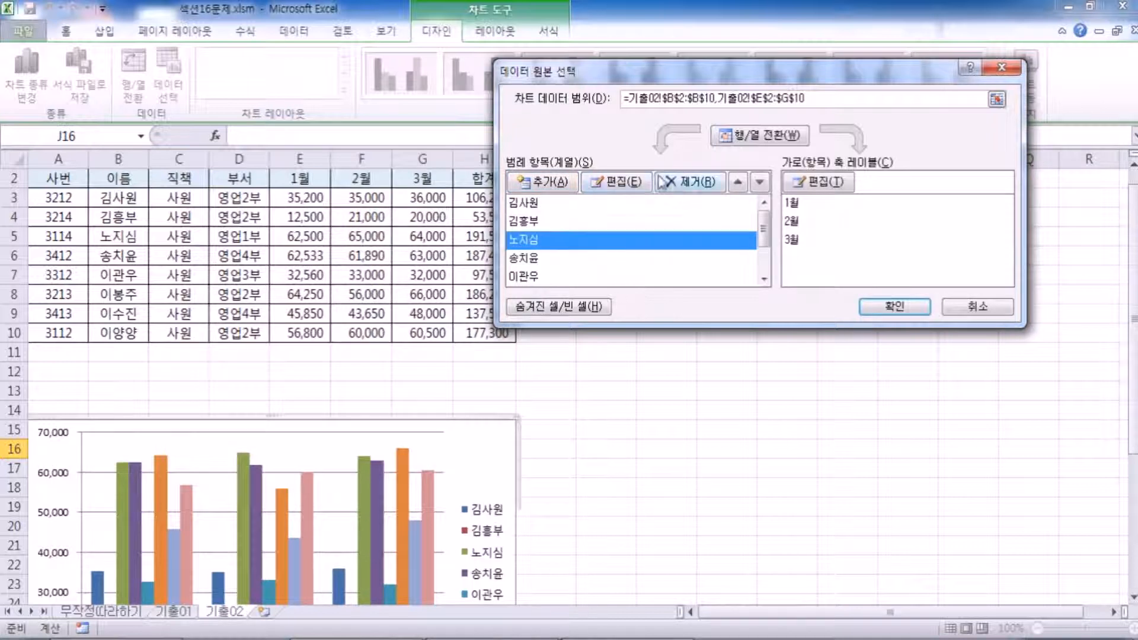
left_click(689, 182)
left_click(675, 187)
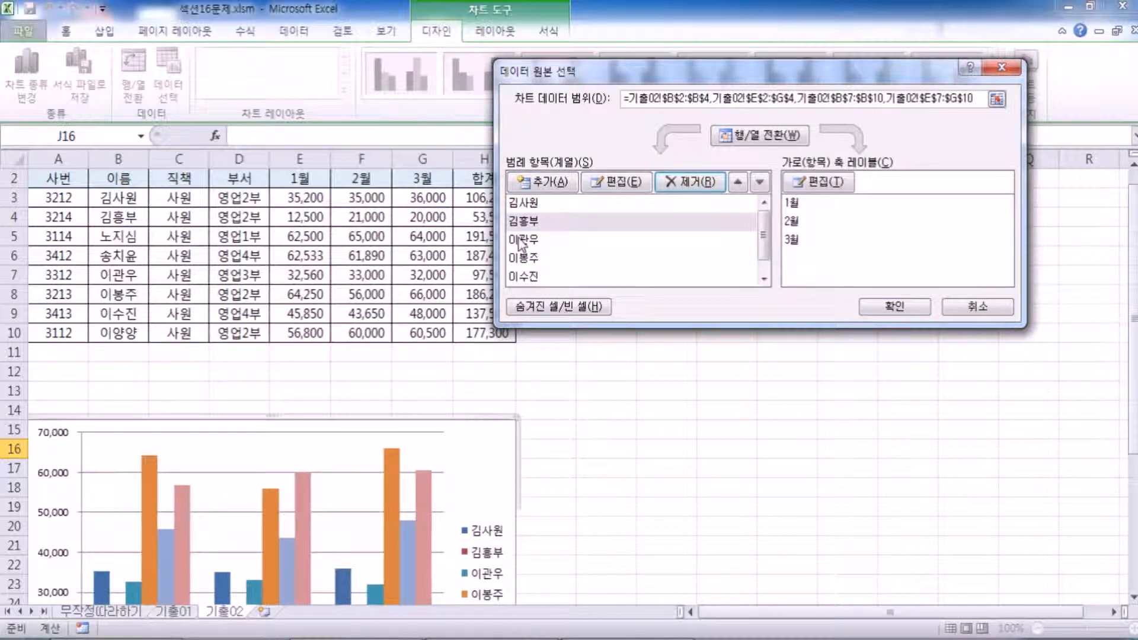
left_click(520, 241)
left_click(693, 182)
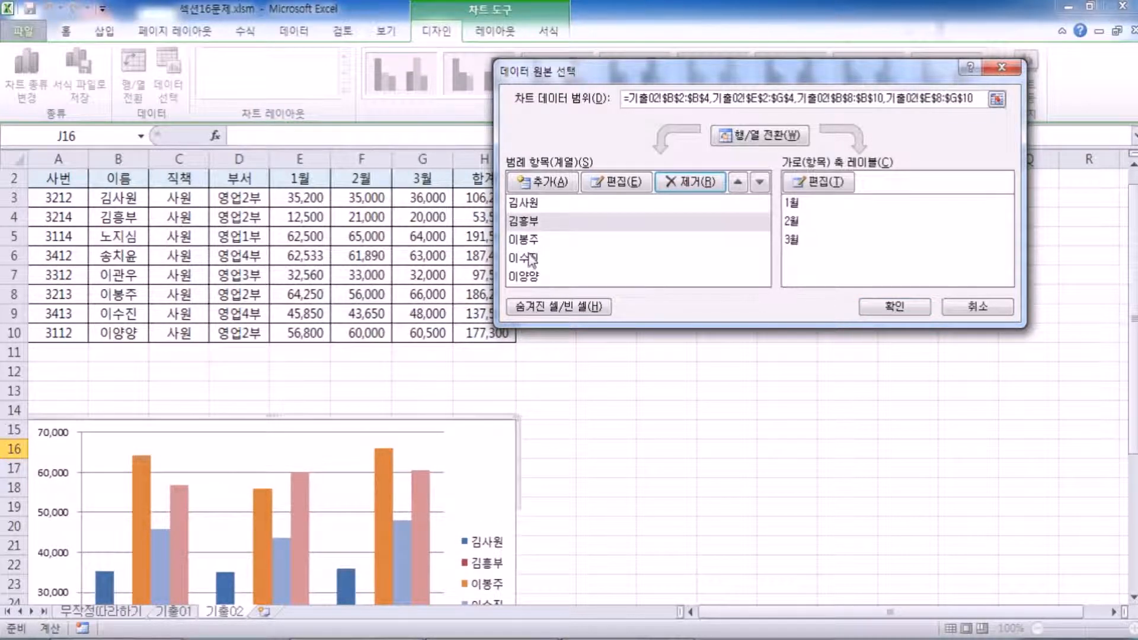
left_click(530, 259)
left_click(699, 183)
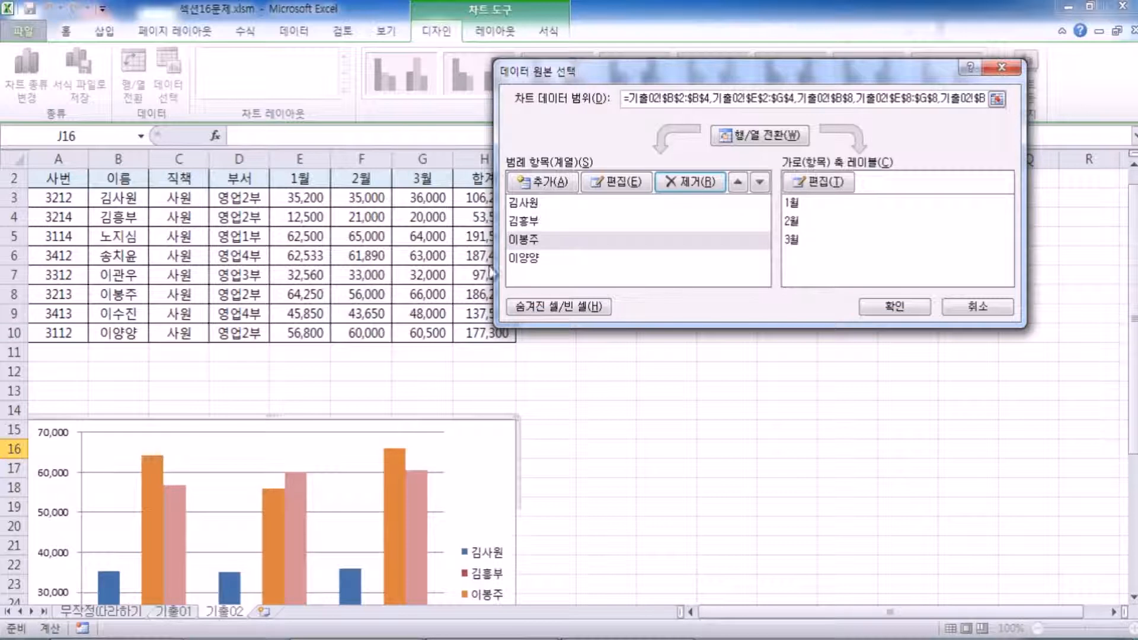
Switch rows and columns back and apply the source with 1월 to 3월 as series, and undo the chart's source change.
left_click(771, 135)
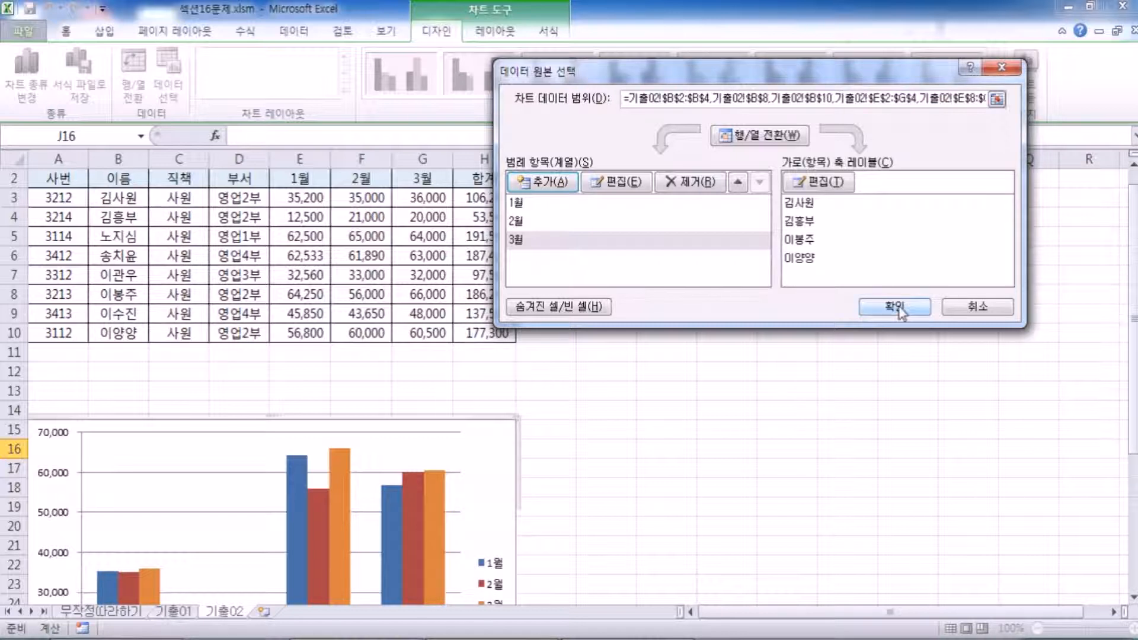
left_click(920, 308)
scroll(560, 388, "down", 5)
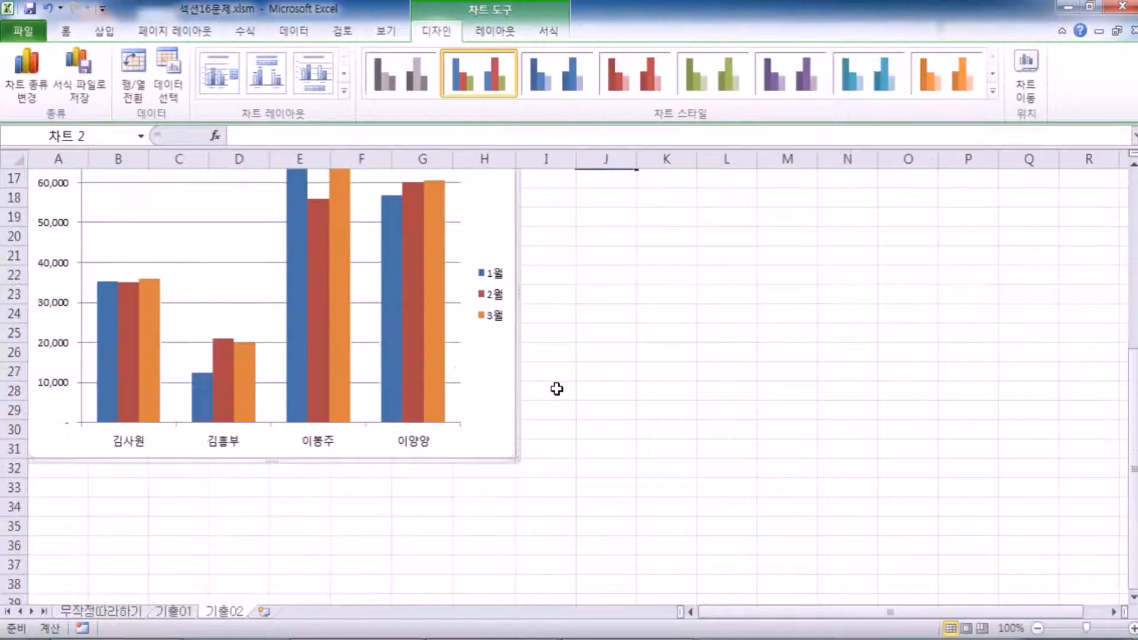
scroll(388, 356, "up", 2)
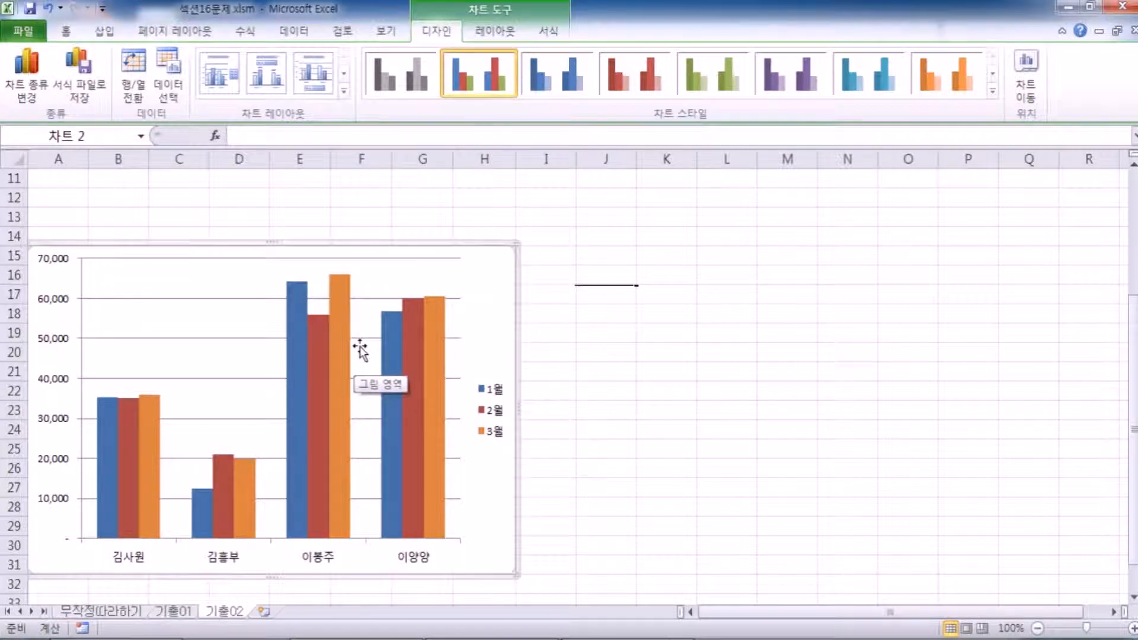
key("ctrl+z")
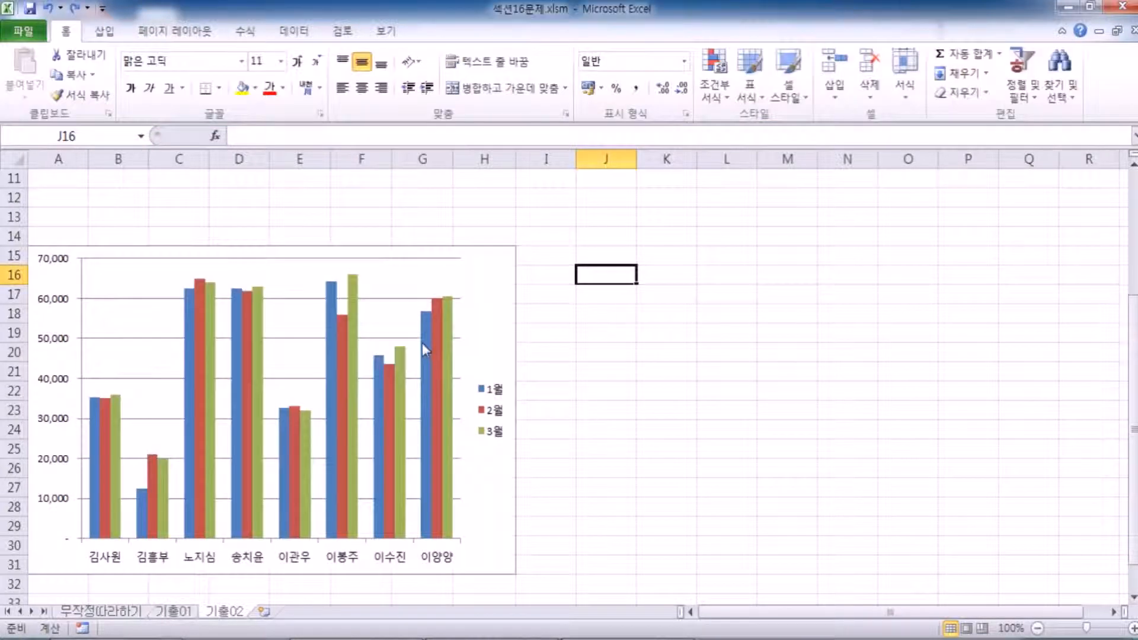
Replace the original chart's data range with the header and 영업2부 name cells B2:B4, B8 and B10.
left_click(490, 287)
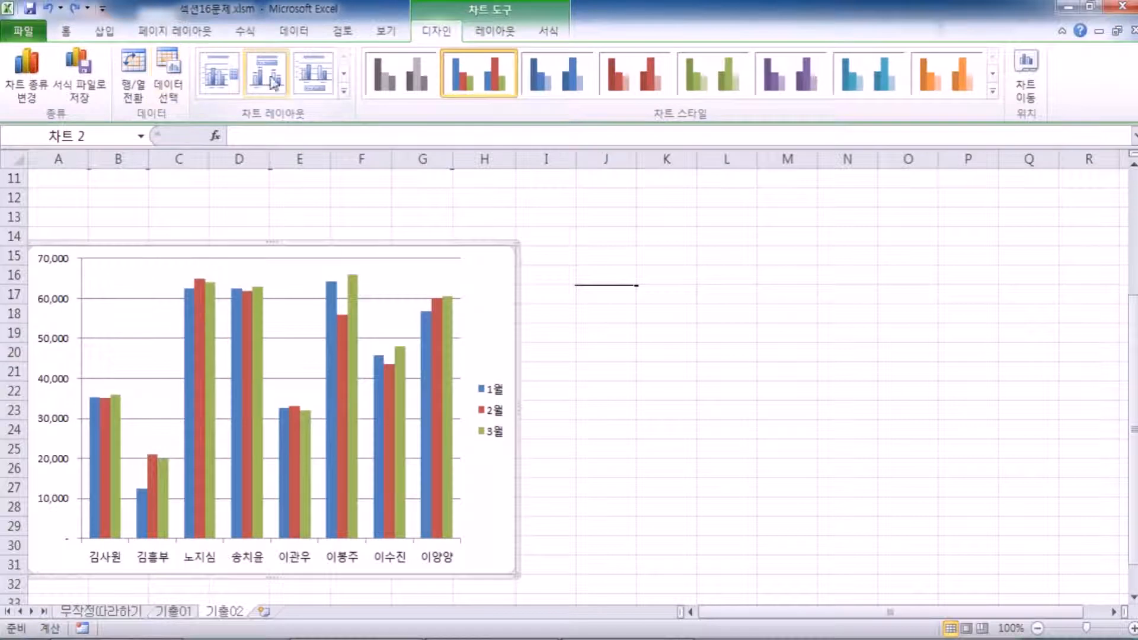
left_click(168, 80)
left_click_drag(559, 75, 663, 158)
key("Delete")
left_click_drag(126, 179, 127, 219)
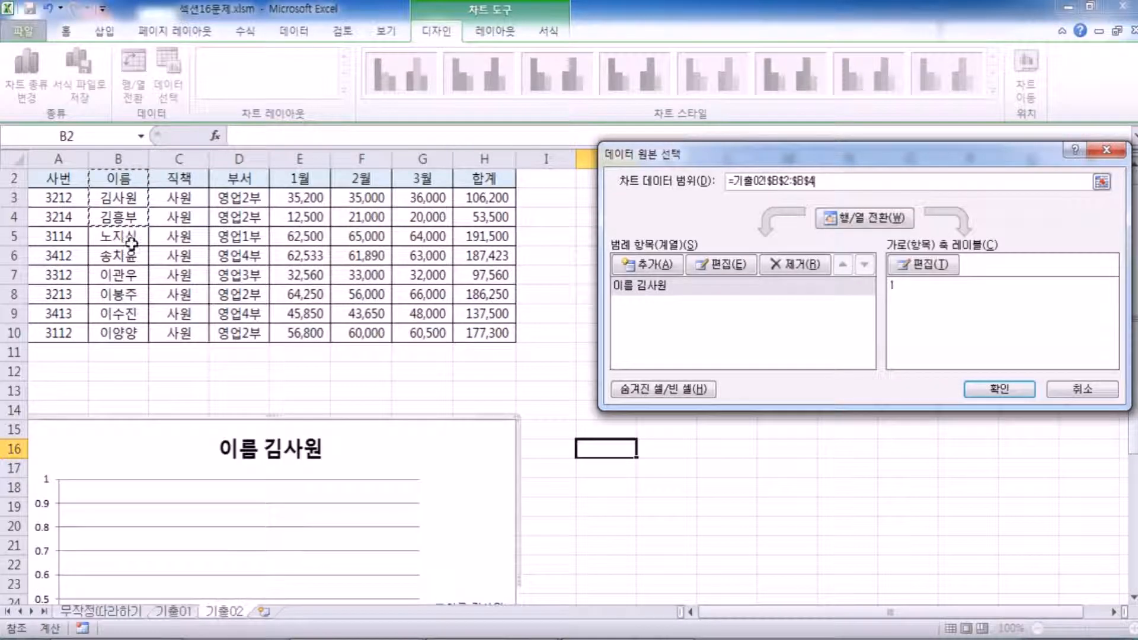
left_click(126, 293, "ctrl")
left_click(119, 332, "ctrl")
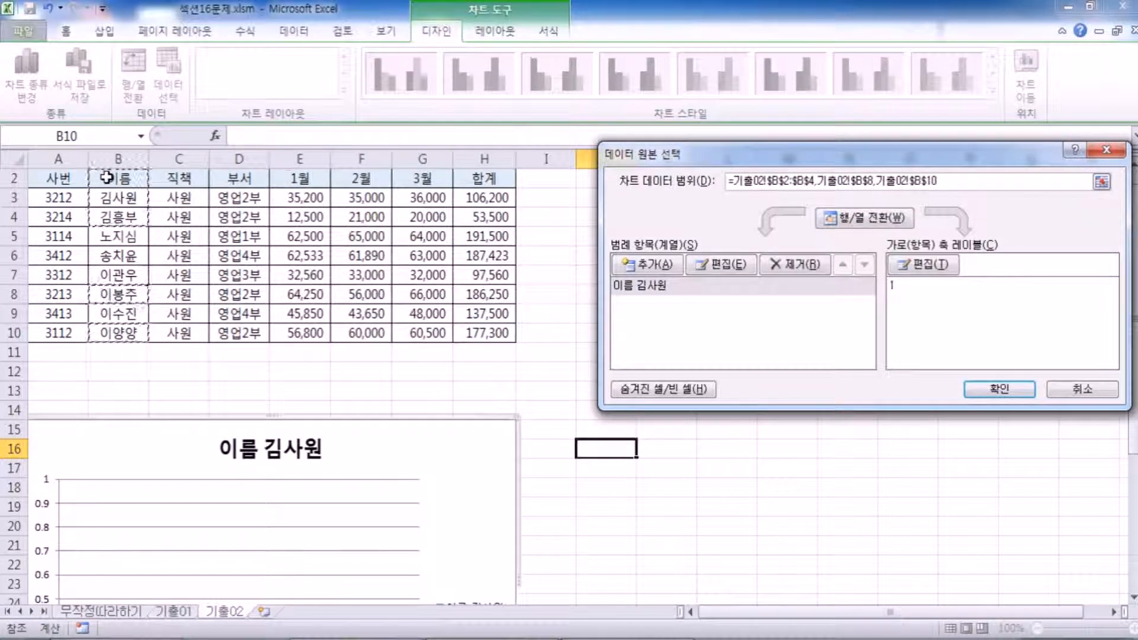
Add the 1월 to 3월 ranges E2:G4, E8:G8 and E10:G10 to the chart's data range and apply the new source.
left_click_drag(300, 178, 432, 216)
left_click_drag(285, 294, 424, 292)
left_click_drag(304, 333, 418, 336)
scroll(435, 418, "down", 2)
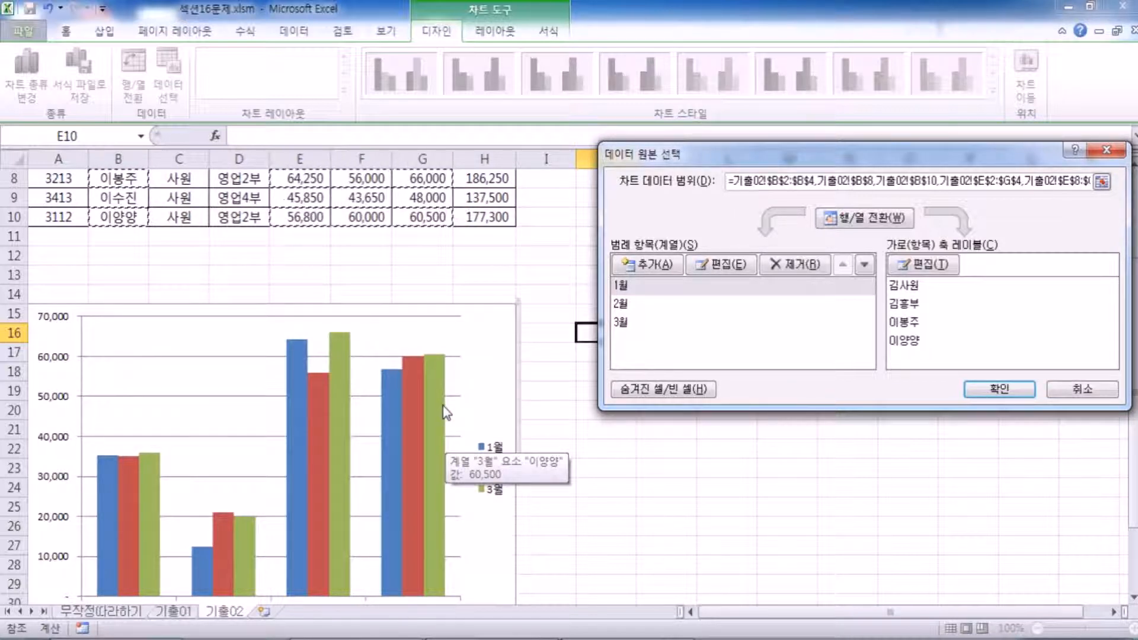
left_click(980, 389)
scroll(582, 427, "down", 2)
left_click(582, 427)
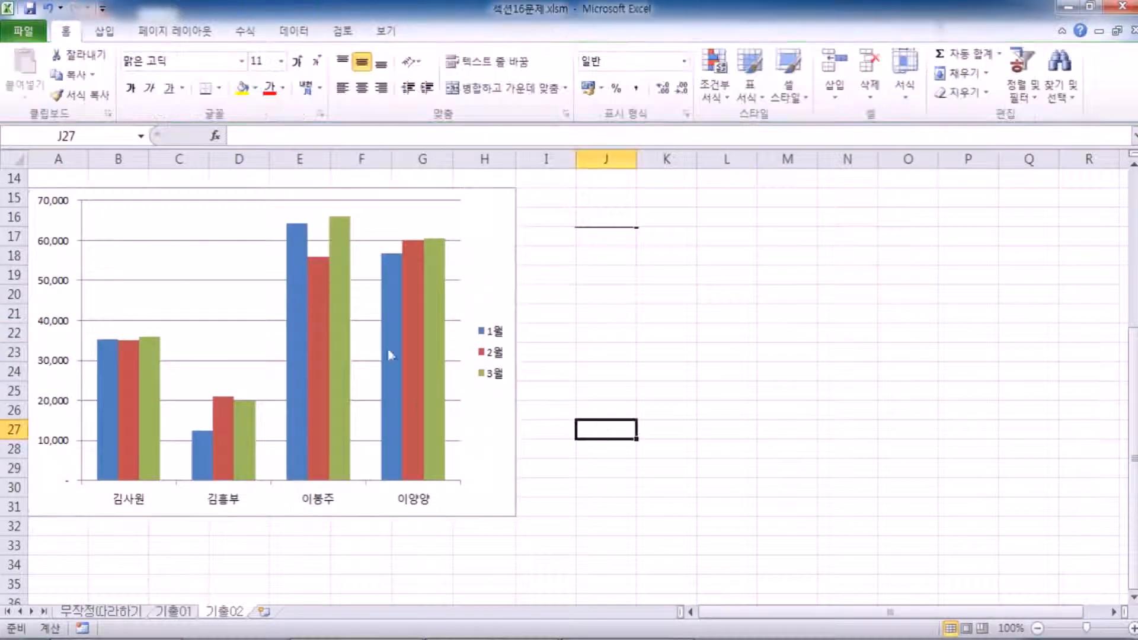
left_click(554, 275)
scroll(549, 376, "down", 4)
scroll(547, 383, "up", 5)
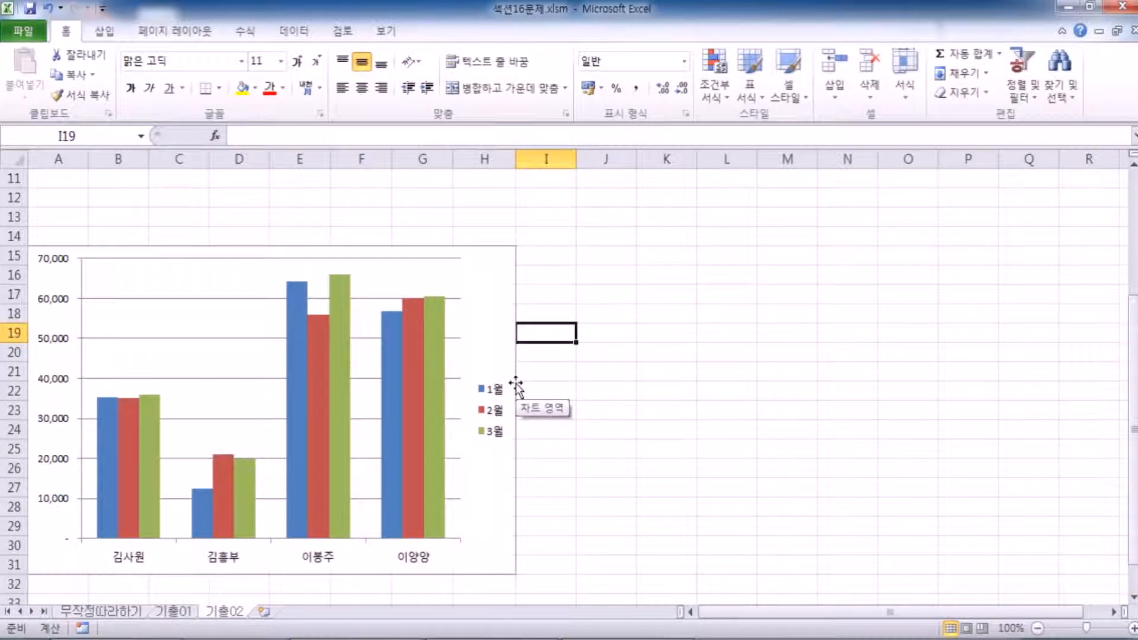
Add a chart title above the plot in the sales chart.
left_click(501, 300)
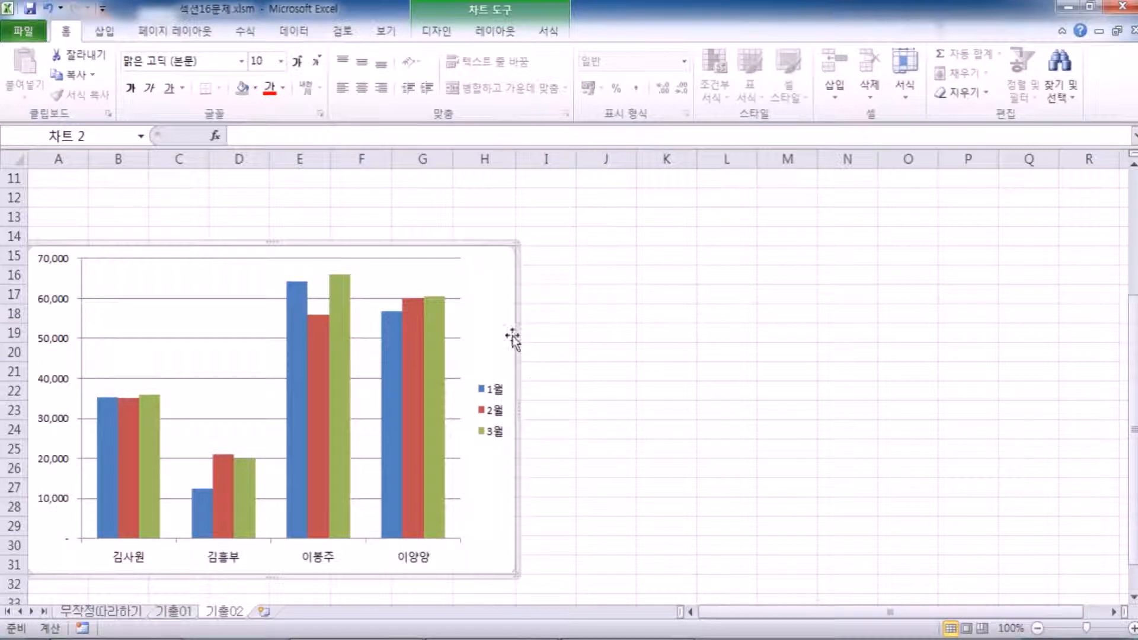
left_click(480, 35)
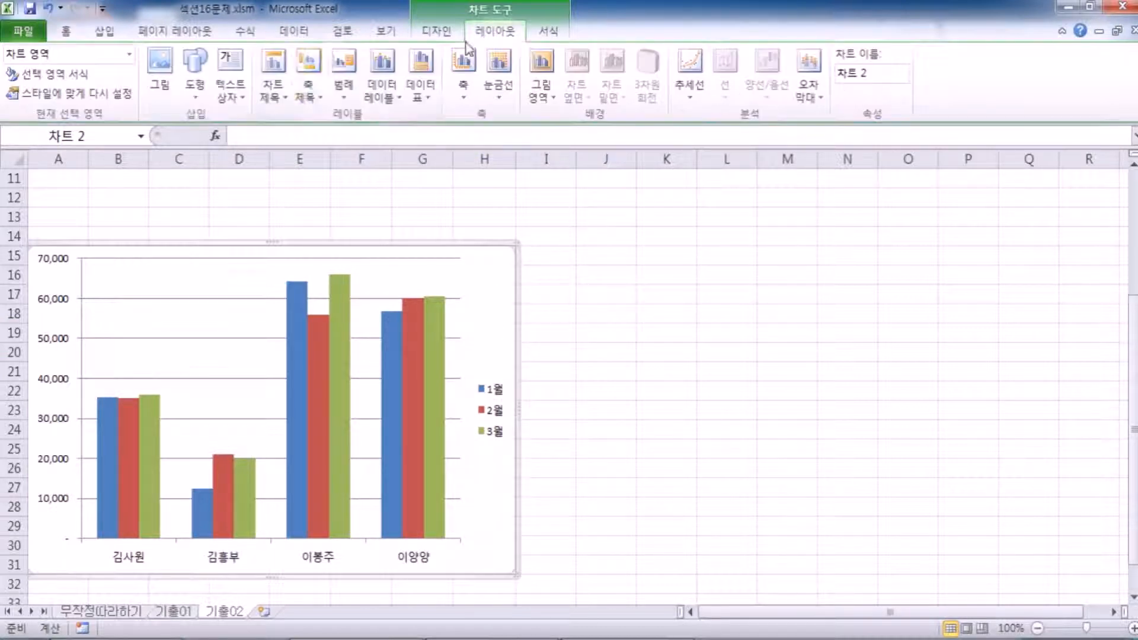
left_click(287, 101)
left_click(339, 224)
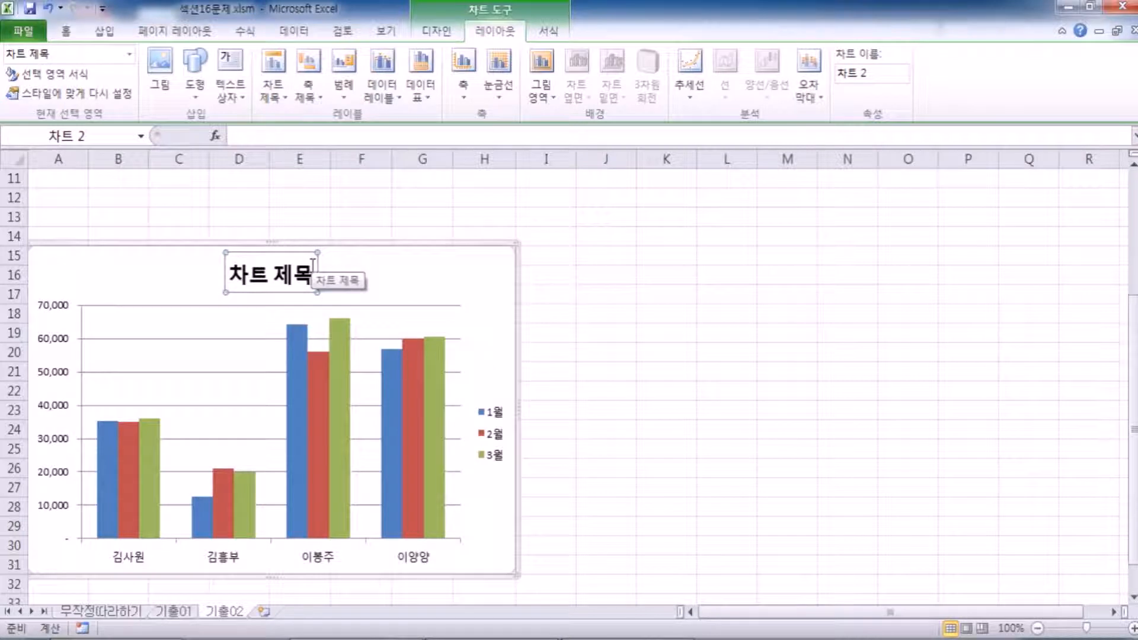
Add a primary horizontal axis title below the axis of the chart.
scroll(299, 560, "down", 2)
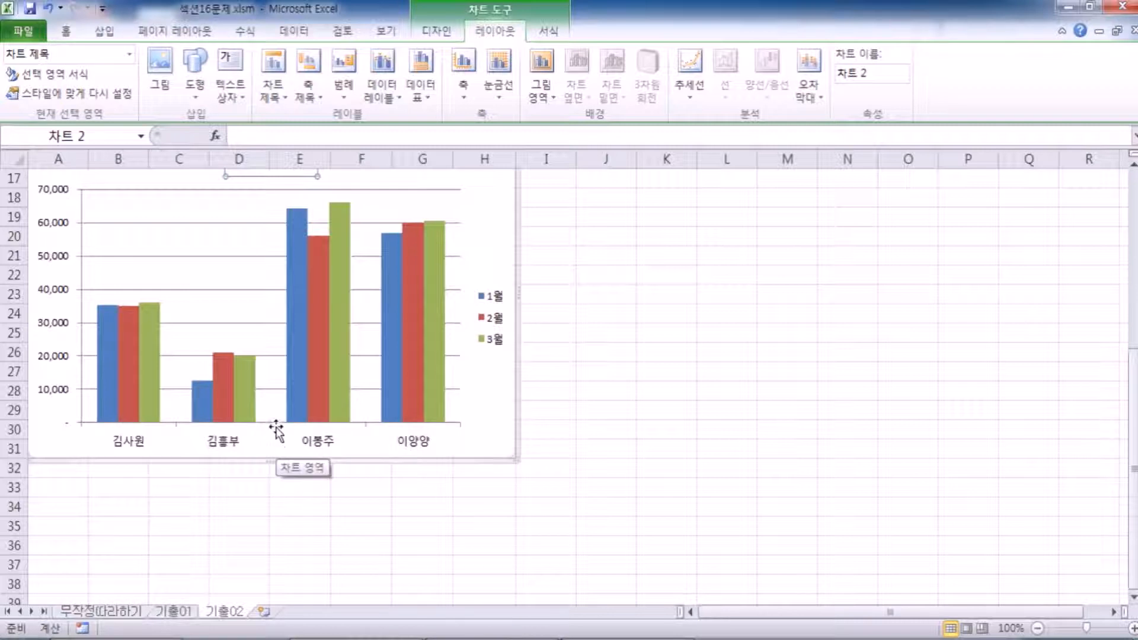
left_click(318, 100)
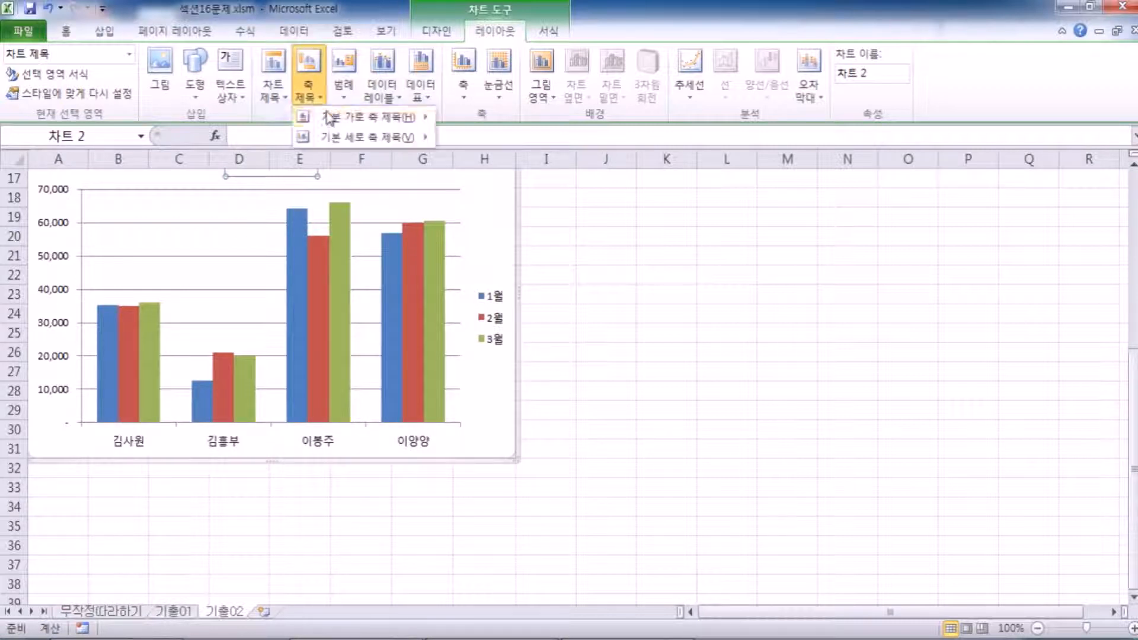
mouse_move(356, 118)
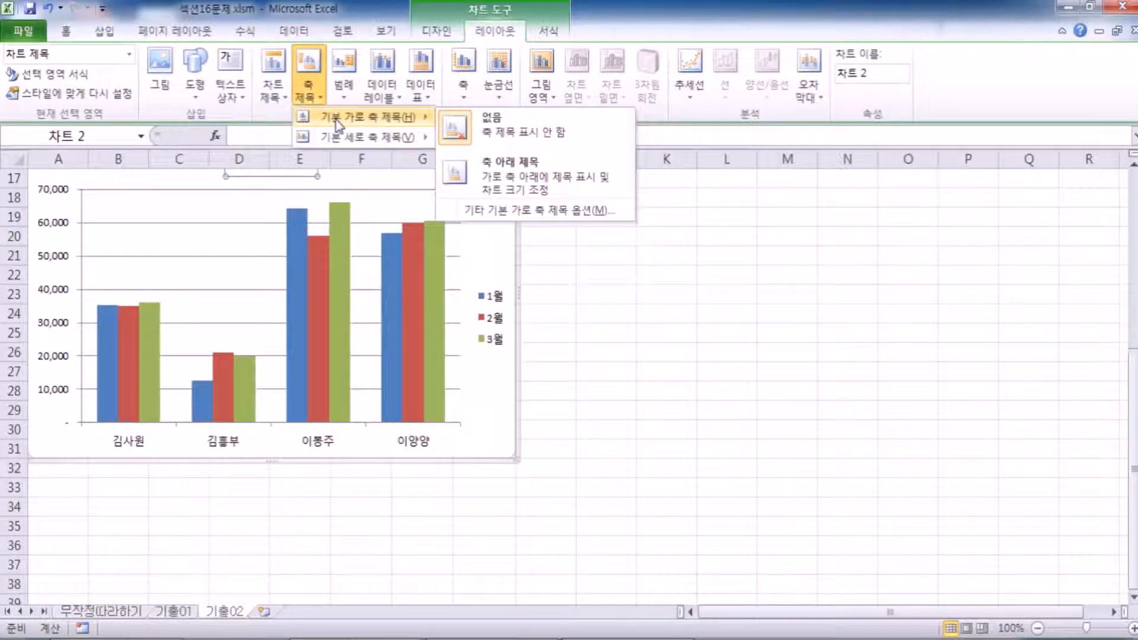
left_click(510, 175)
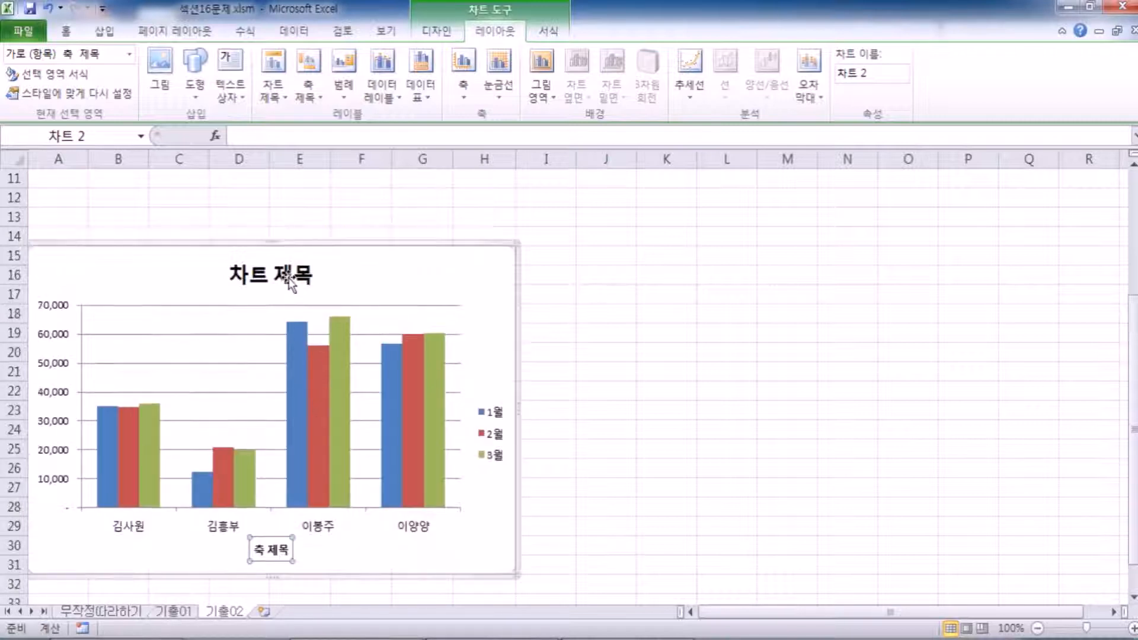
Compare the placeholder chart title with the text in cell G1.
left_click(290, 275)
scroll(332, 367, "up", 1)
scroll(274, 341, "up", 3)
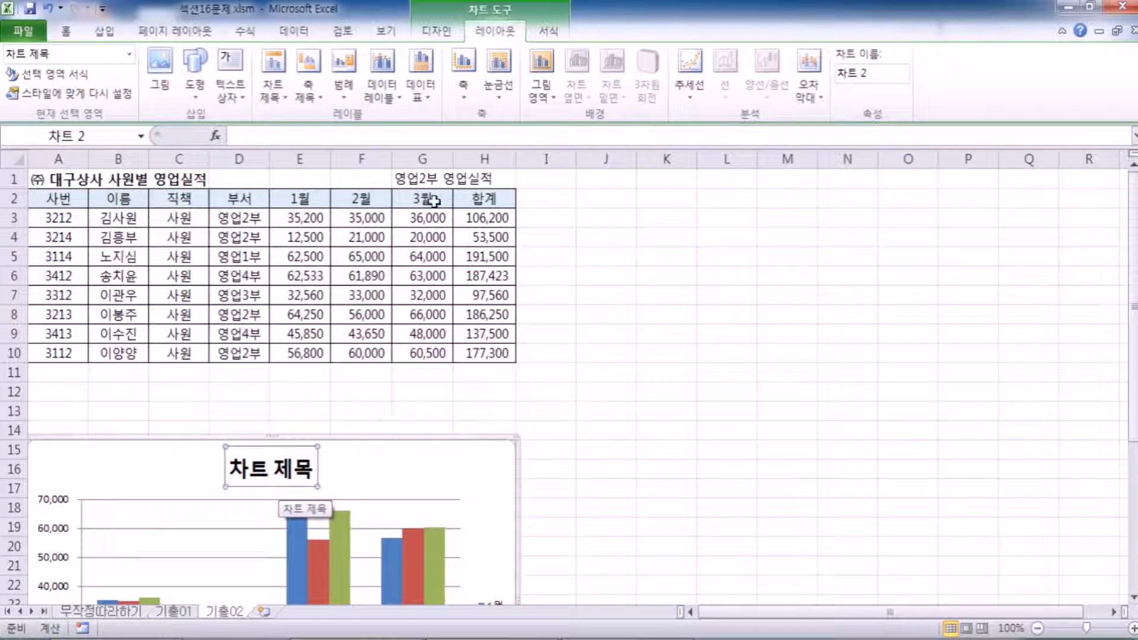
left_click(408, 181)
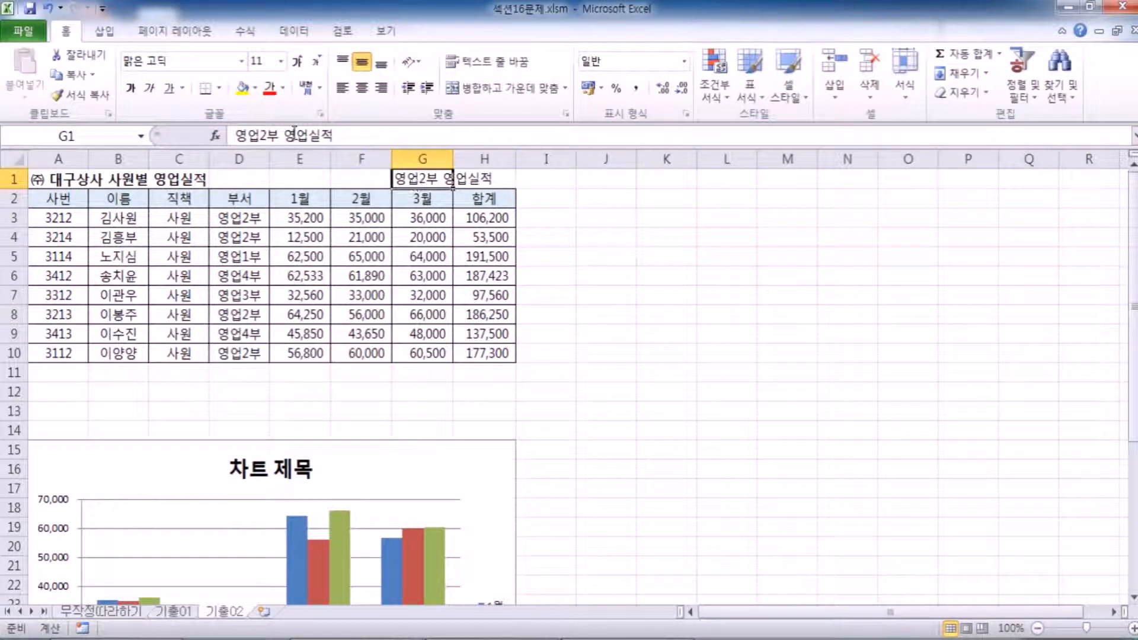
left_click(264, 477)
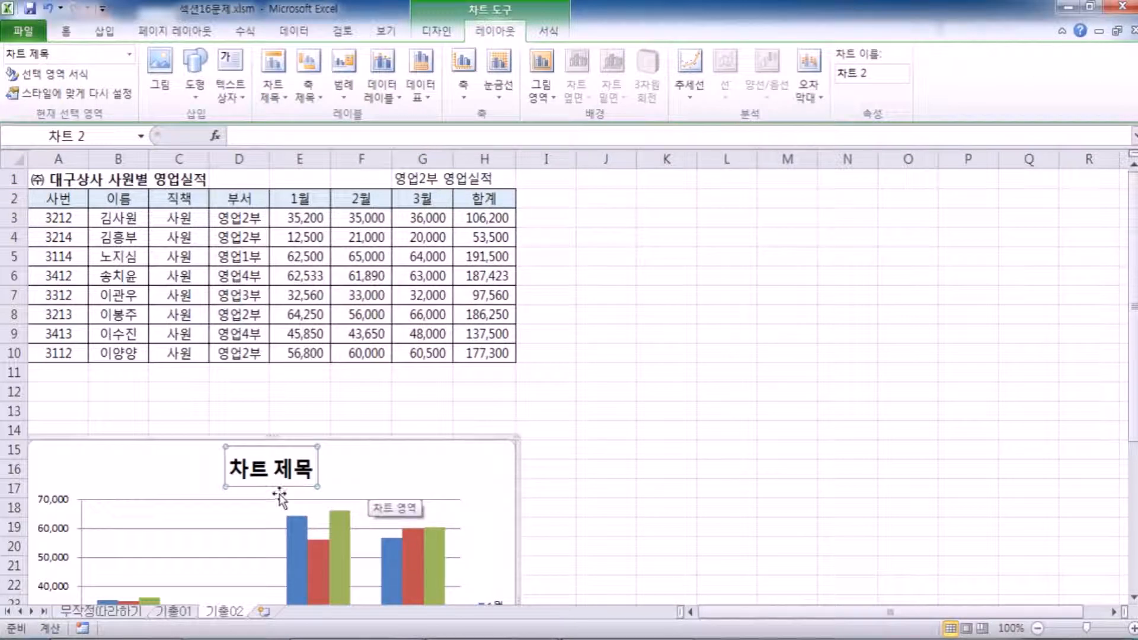
left_click(412, 176)
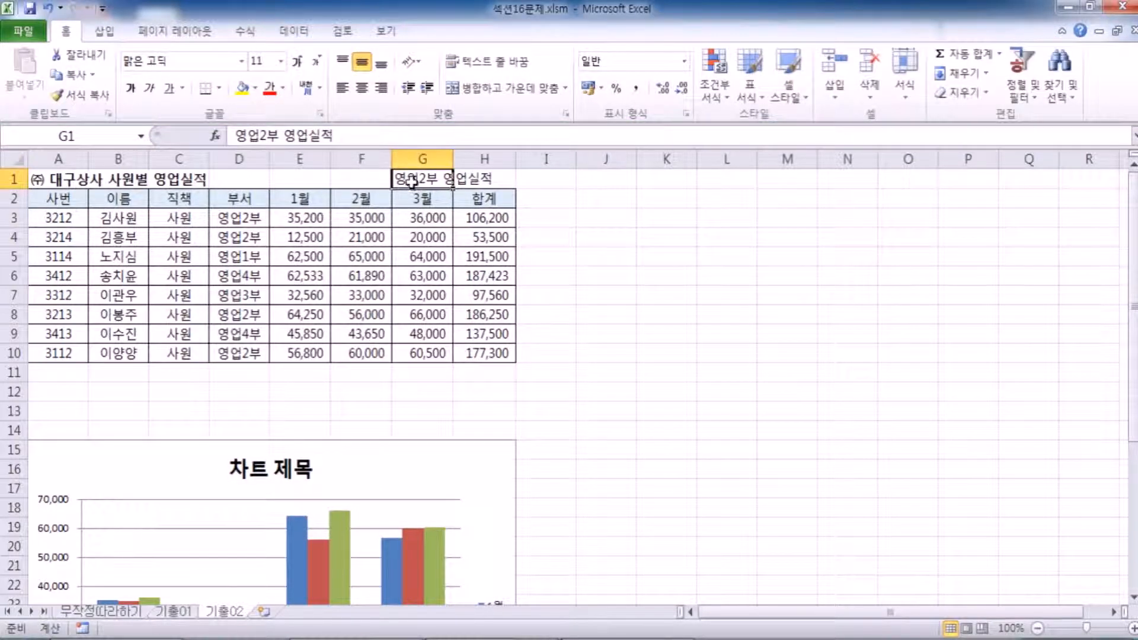
left_click(248, 472)
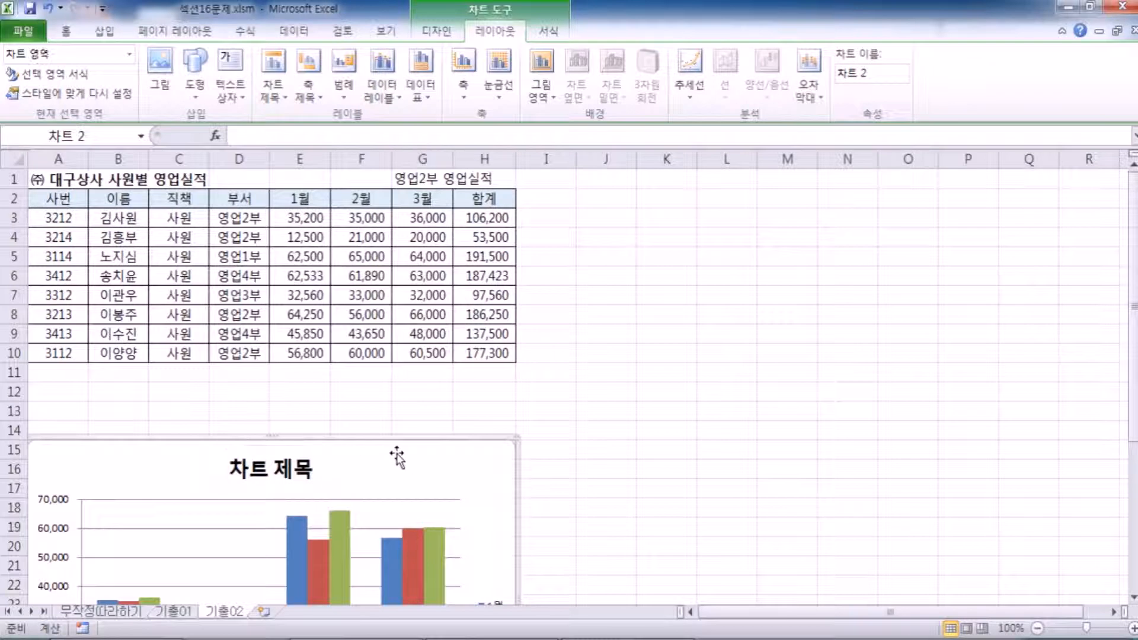
Remove the chart title, add it again above the chart, and select its placeholder text.
left_click(273, 83)
left_click(320, 115)
left_click(273, 83)
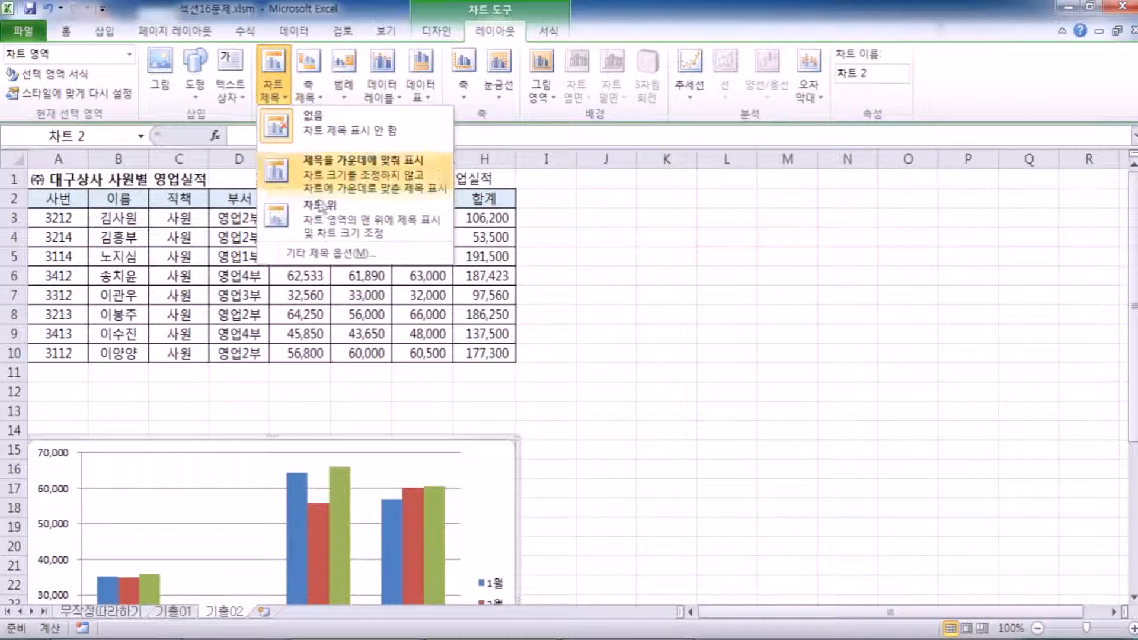
left_click(311, 285)
left_click(388, 468)
left_click(271, 472)
left_click(249, 472)
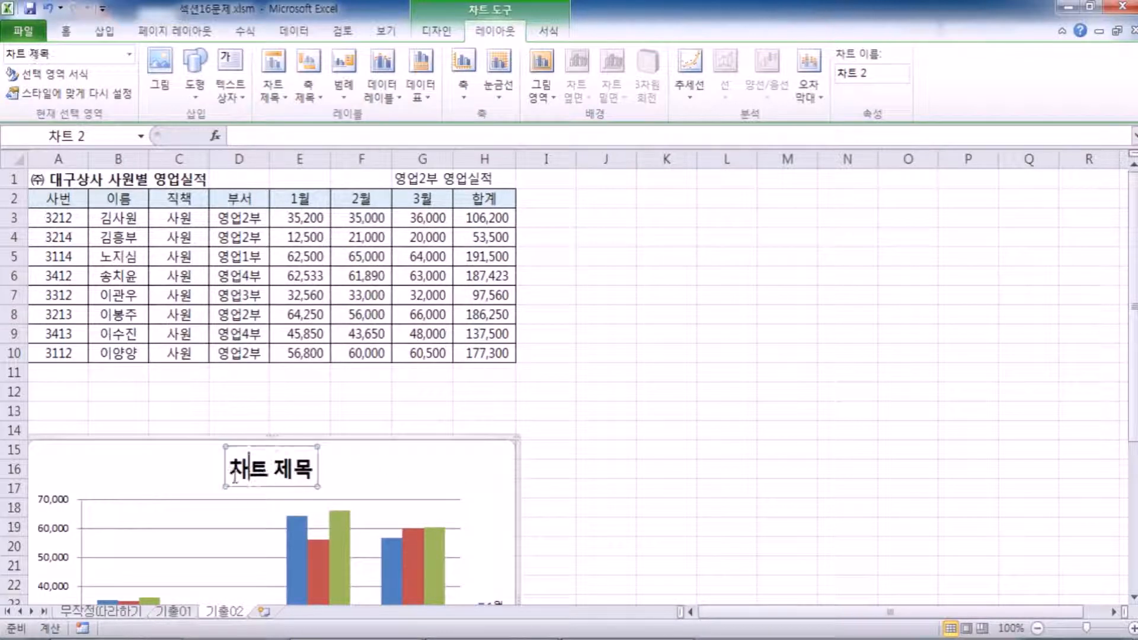
left_click_drag(230, 468, 294, 469)
left_click(384, 465)
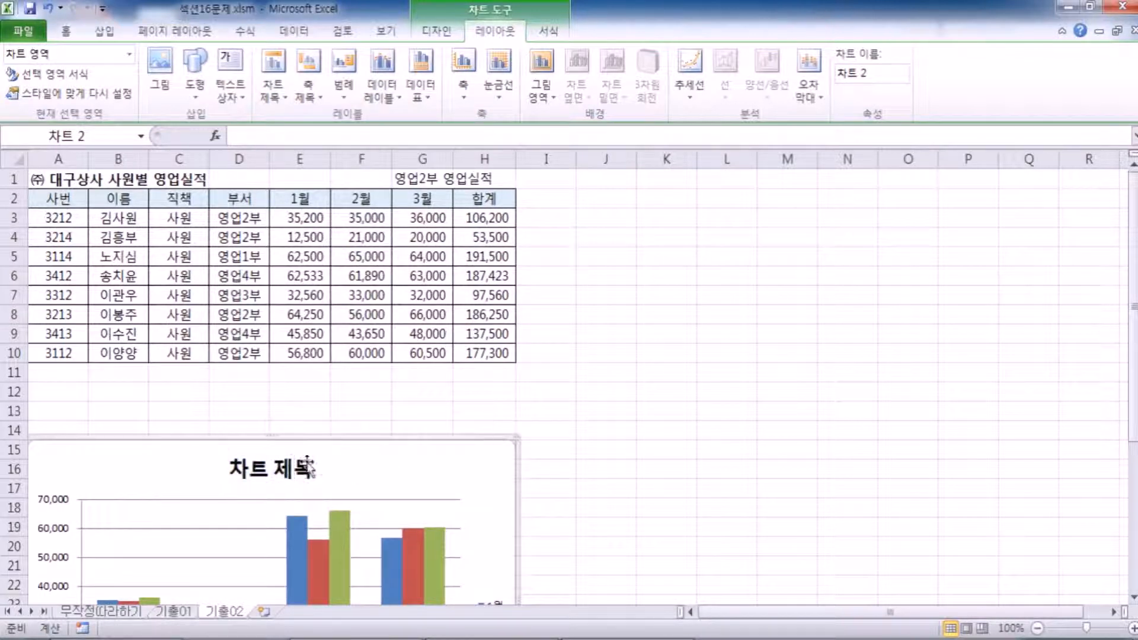
Link the chart title to cell G1 with the formula =기출02!$G$1.
left_click(290, 467)
scroll(442, 428, "down", 2)
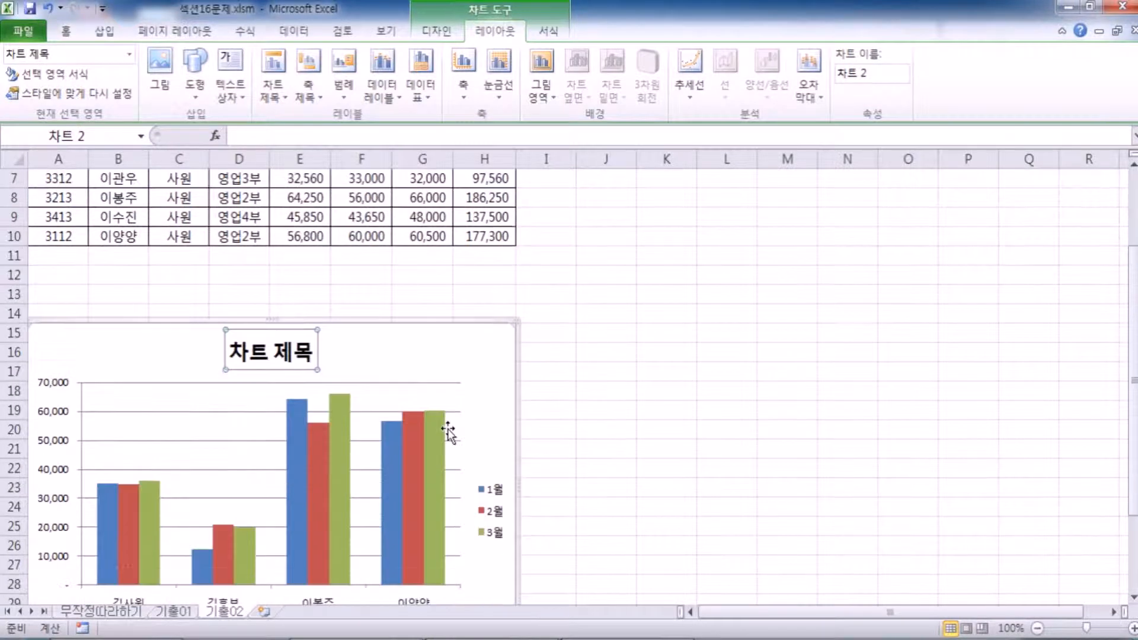
scroll(368, 406, "up", 2)
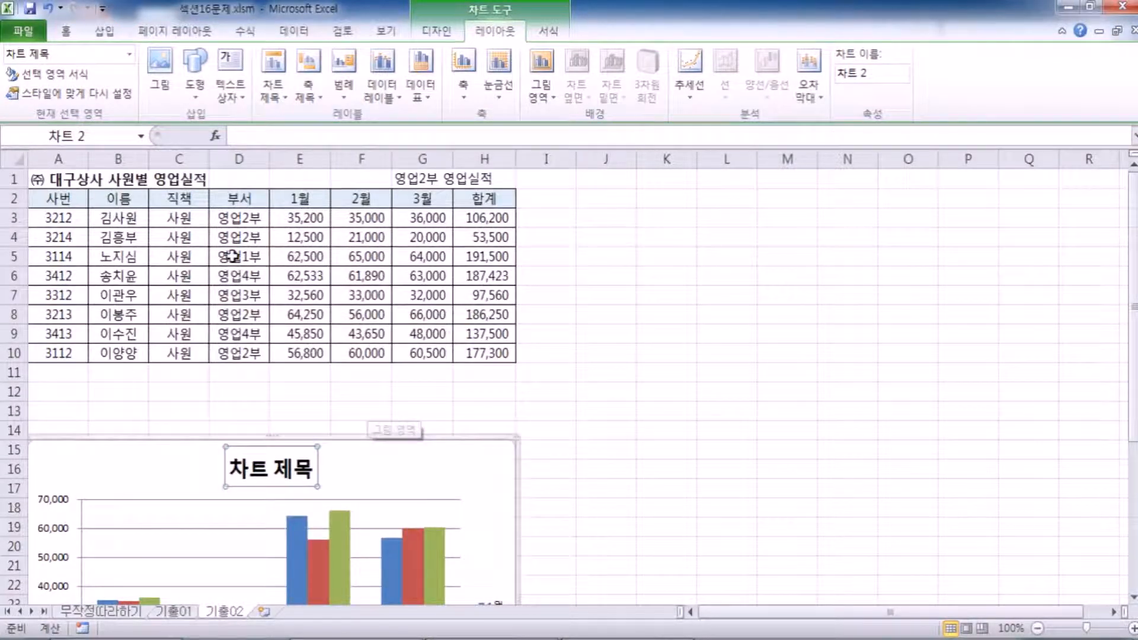
left_click(256, 131)
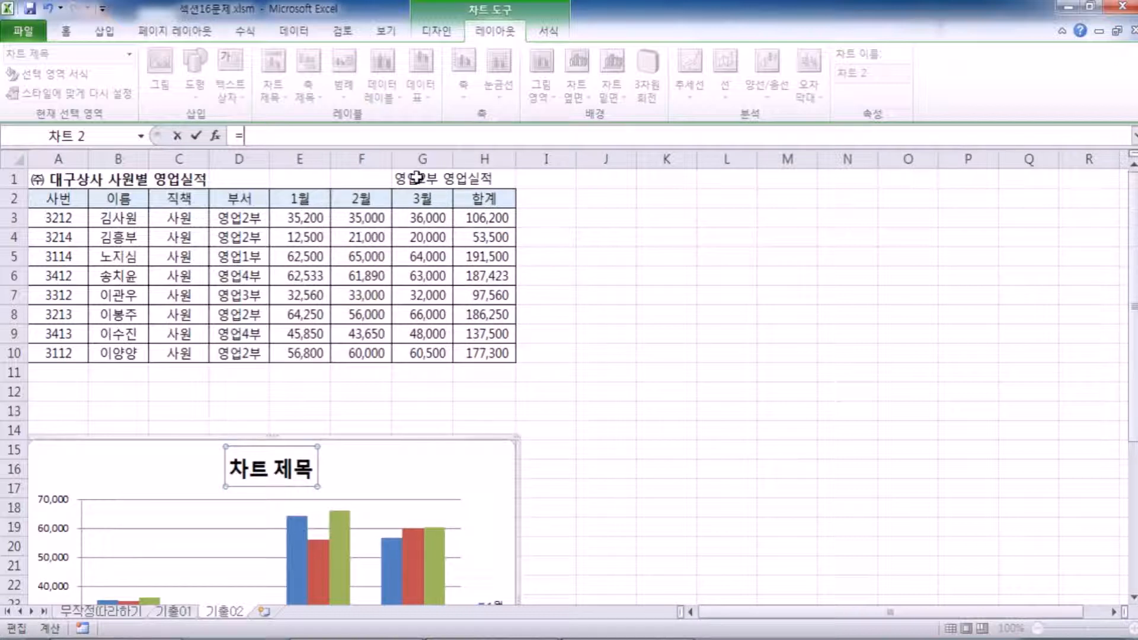
left_click(418, 177)
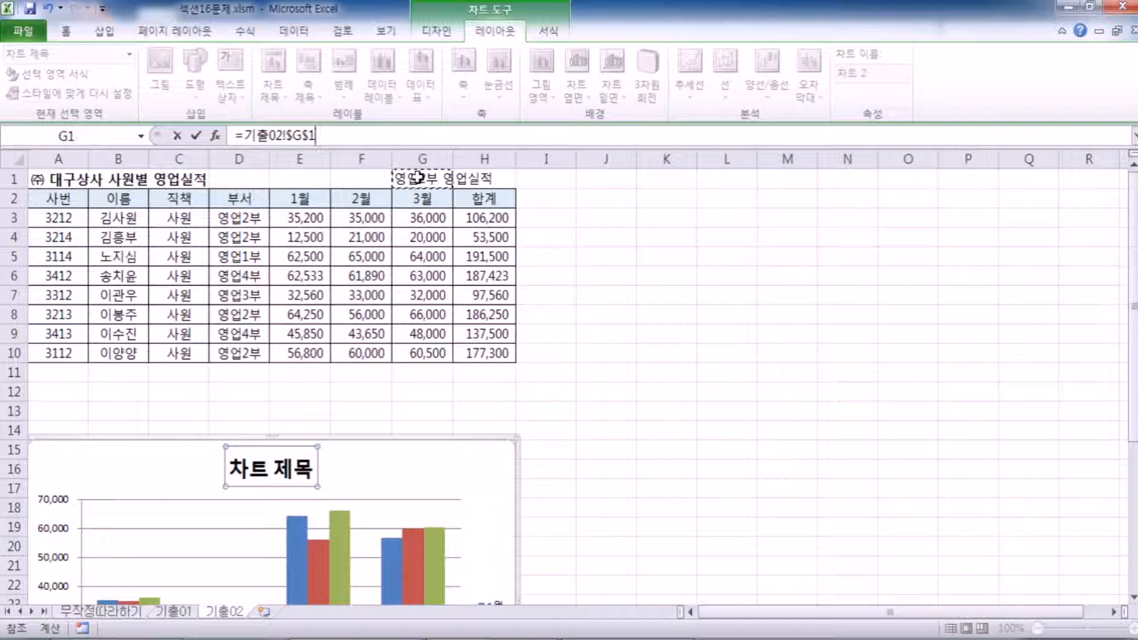
key("Return")
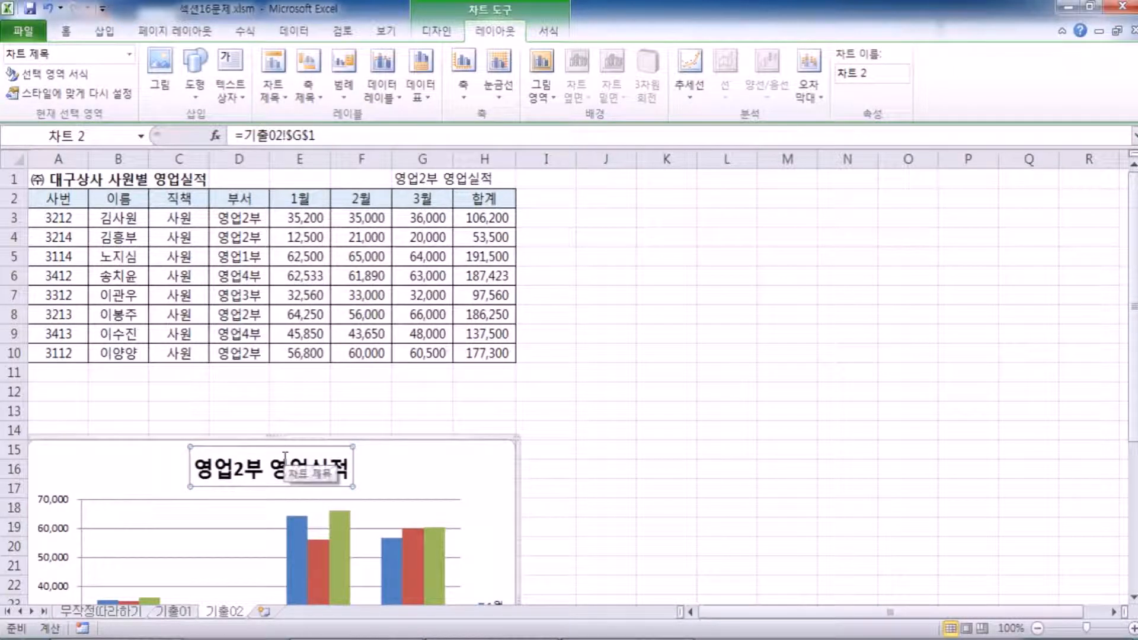
Enter 안녕 in cell G1 to test the linked chart title, and undo the entry.
left_click(424, 179)
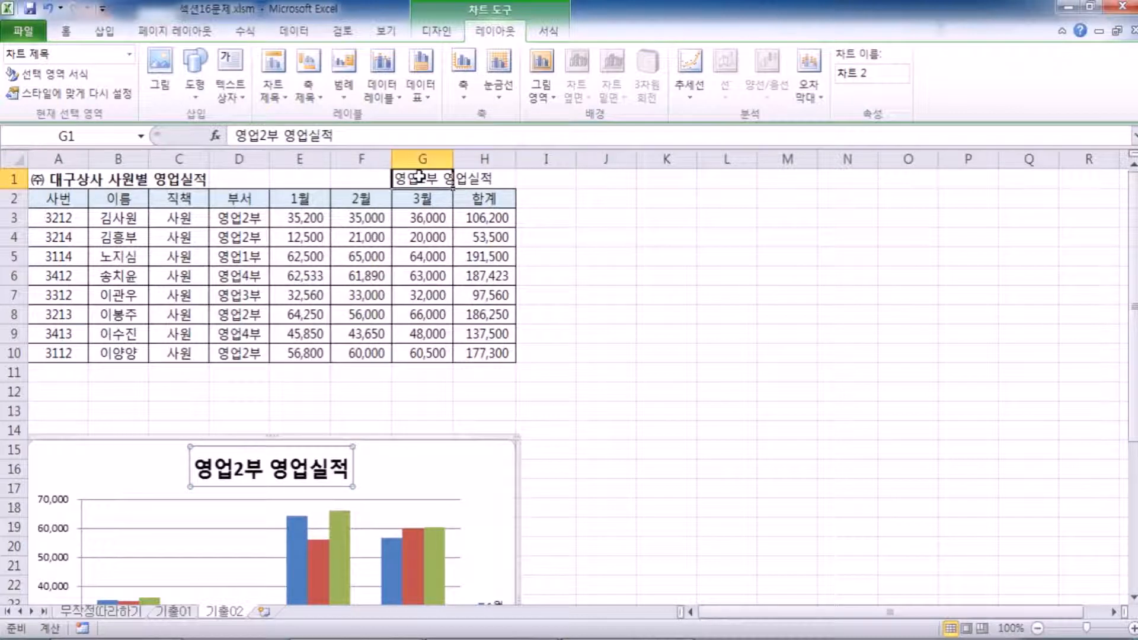
type("안ㄴ")
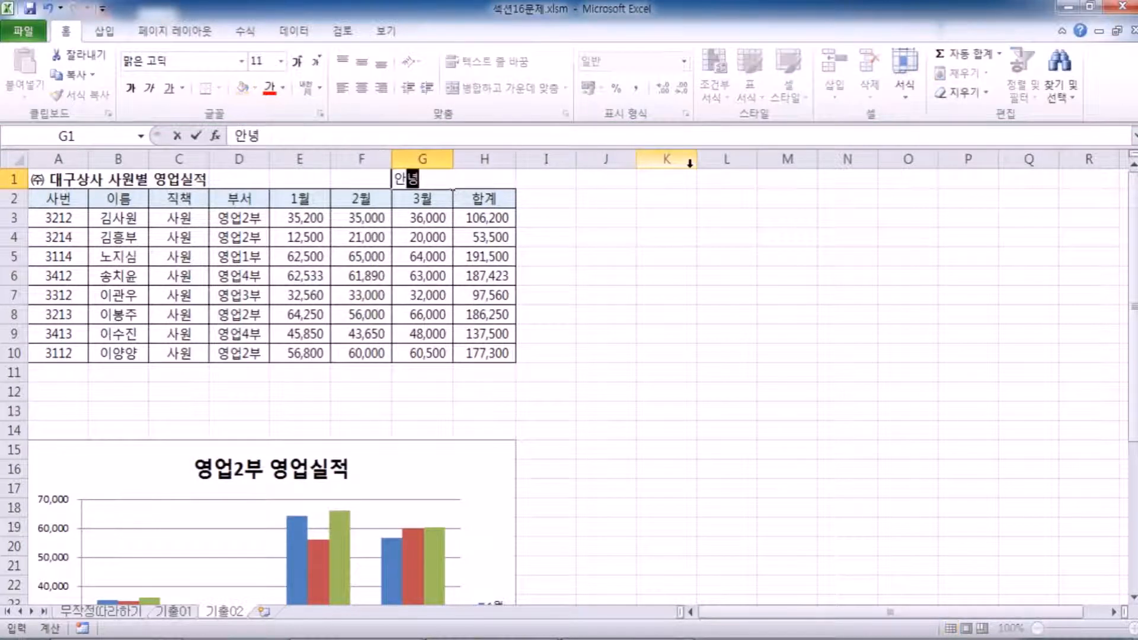
key("Return")
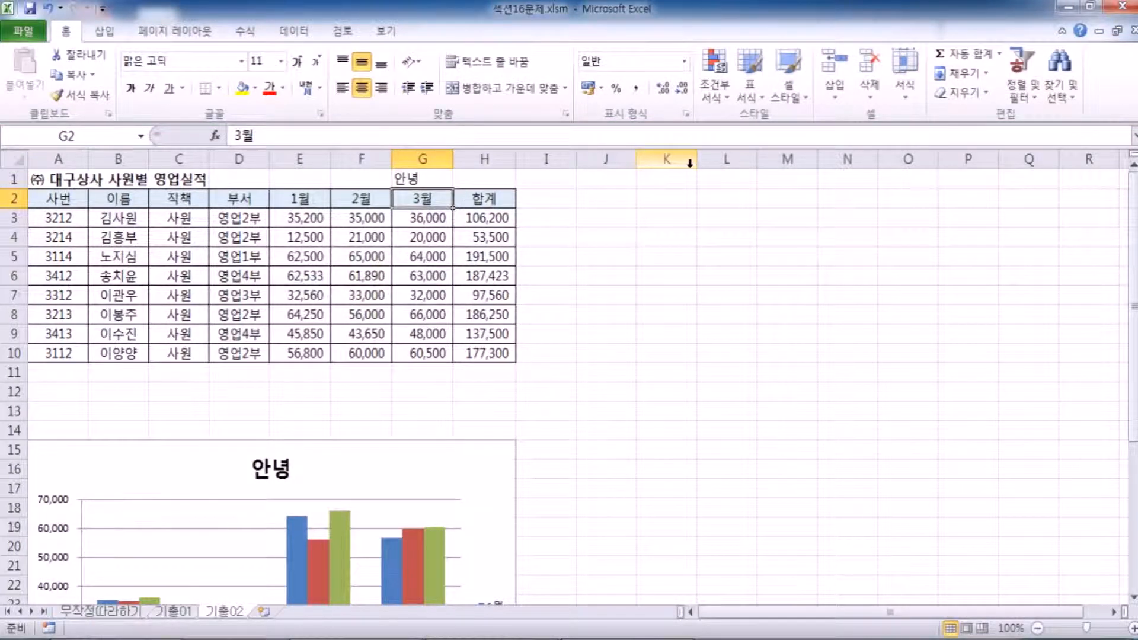
key("ctrl+z")
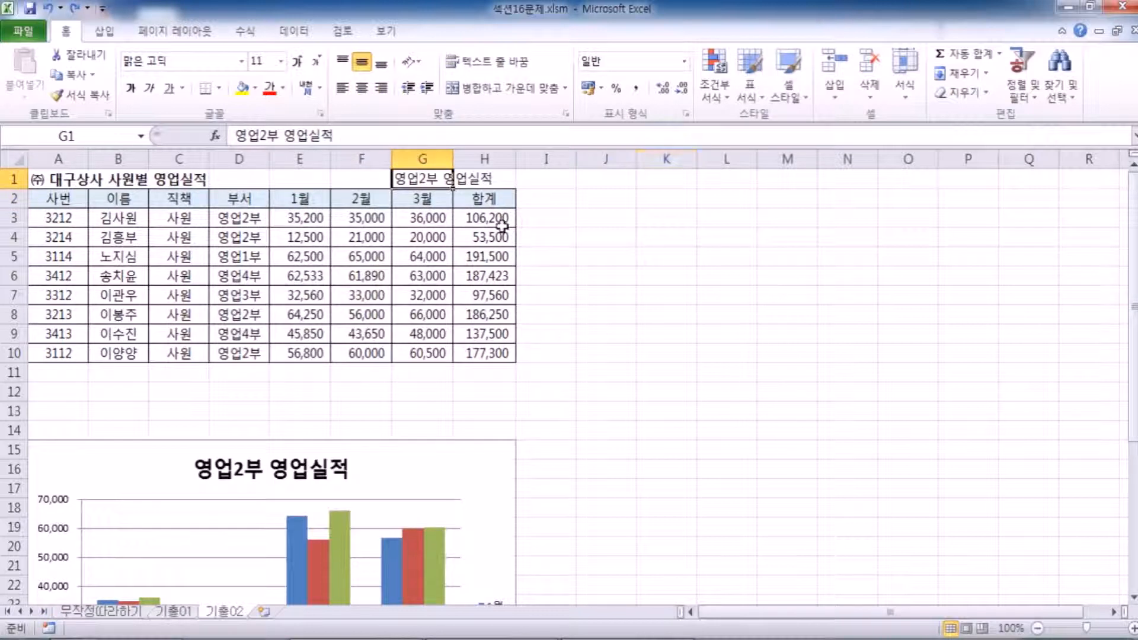
Relink the chart title to cell A1 with the formula =기출02!$A$1.
left_click(223, 478)
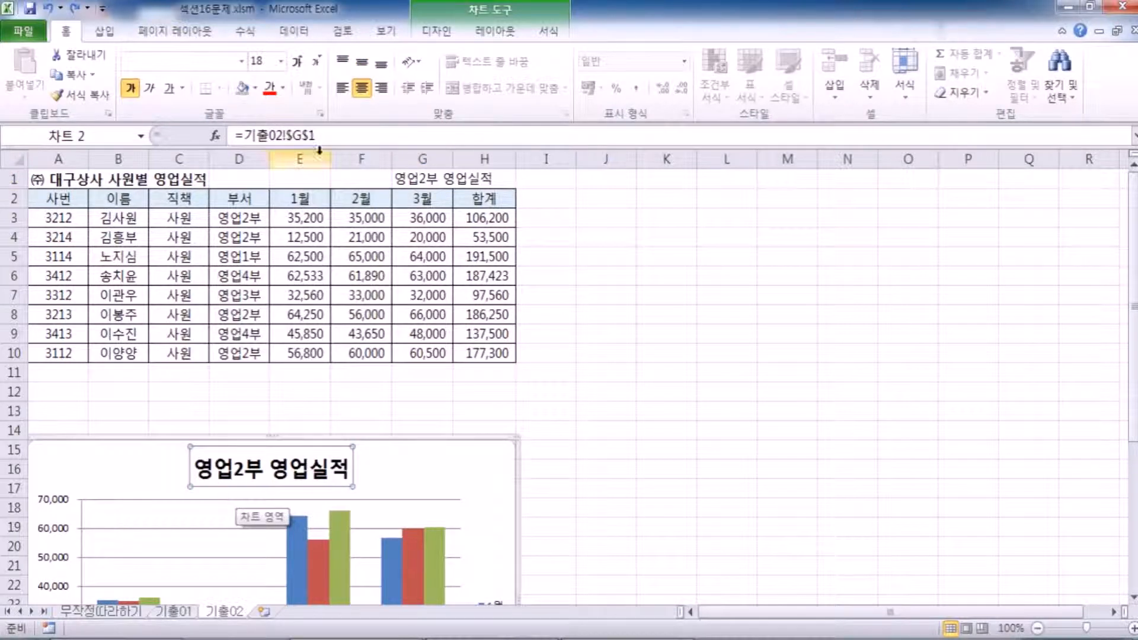
left_click_drag(322, 135, 177, 138)
type("=")
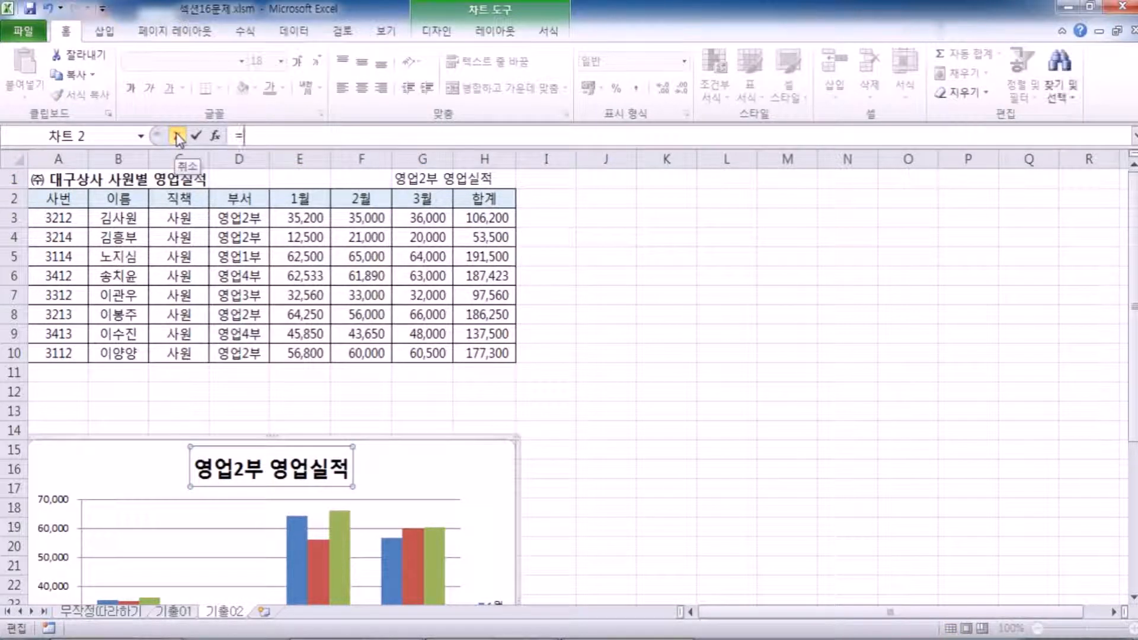
left_click(39, 178)
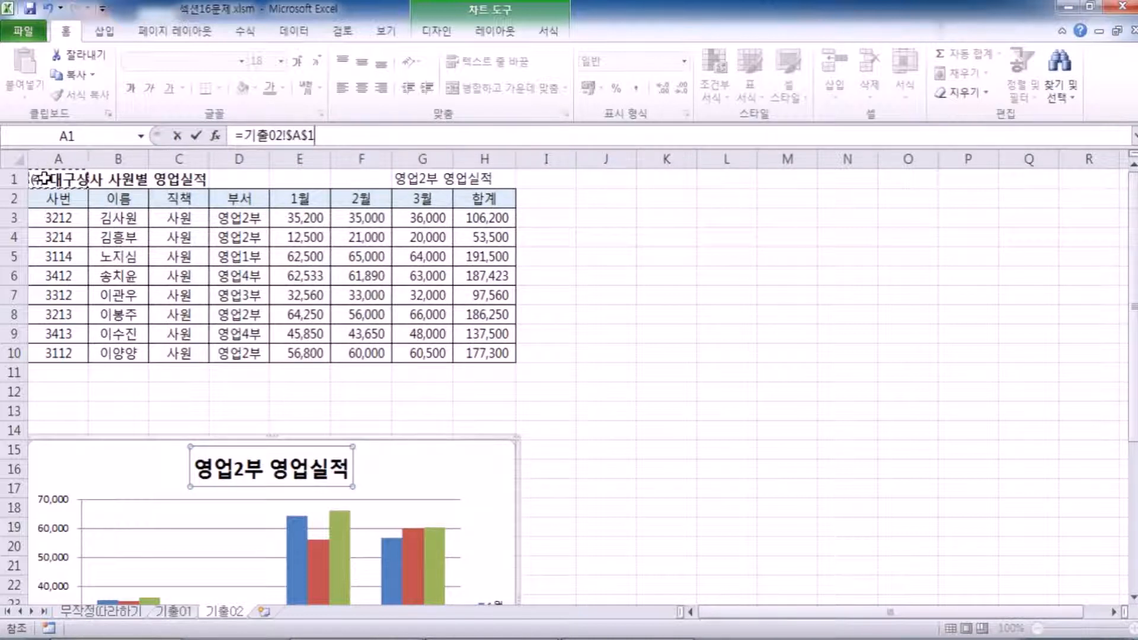
key("Return")
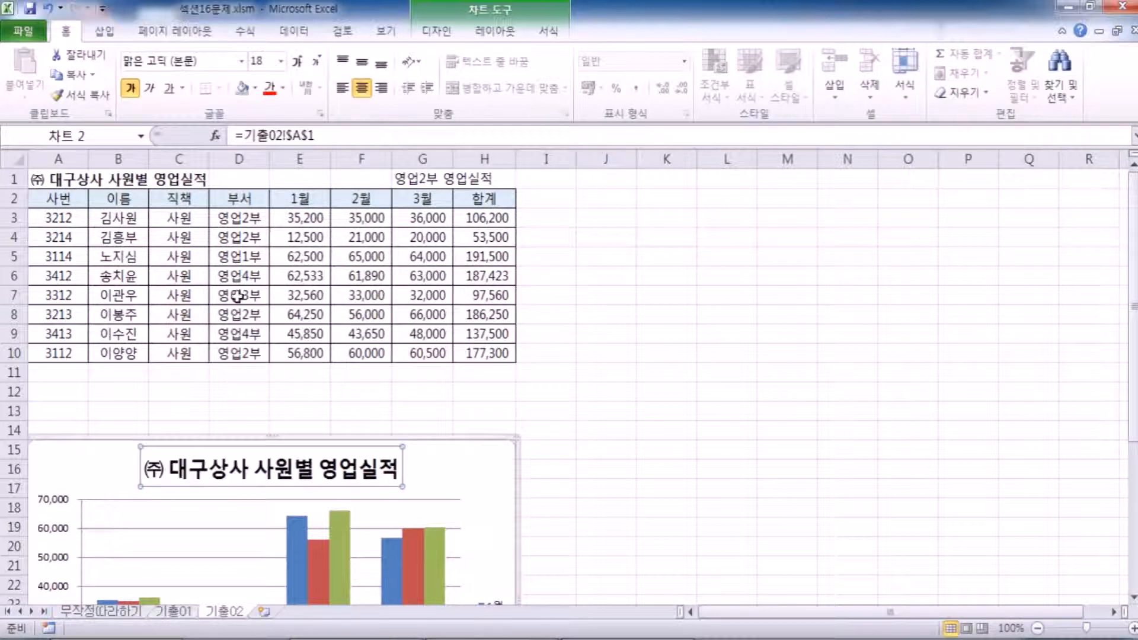
Point the chart title's link back to cell G1 with =기출02!$G$1.
left_click_drag(353, 139, 233, 136)
type("=")
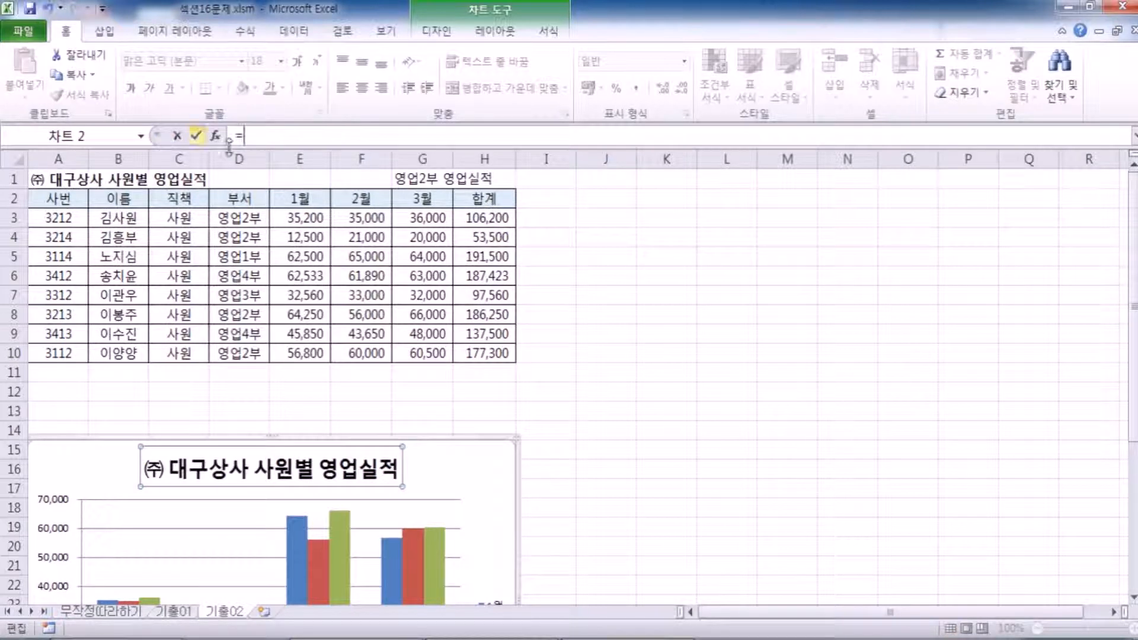
left_click(413, 177)
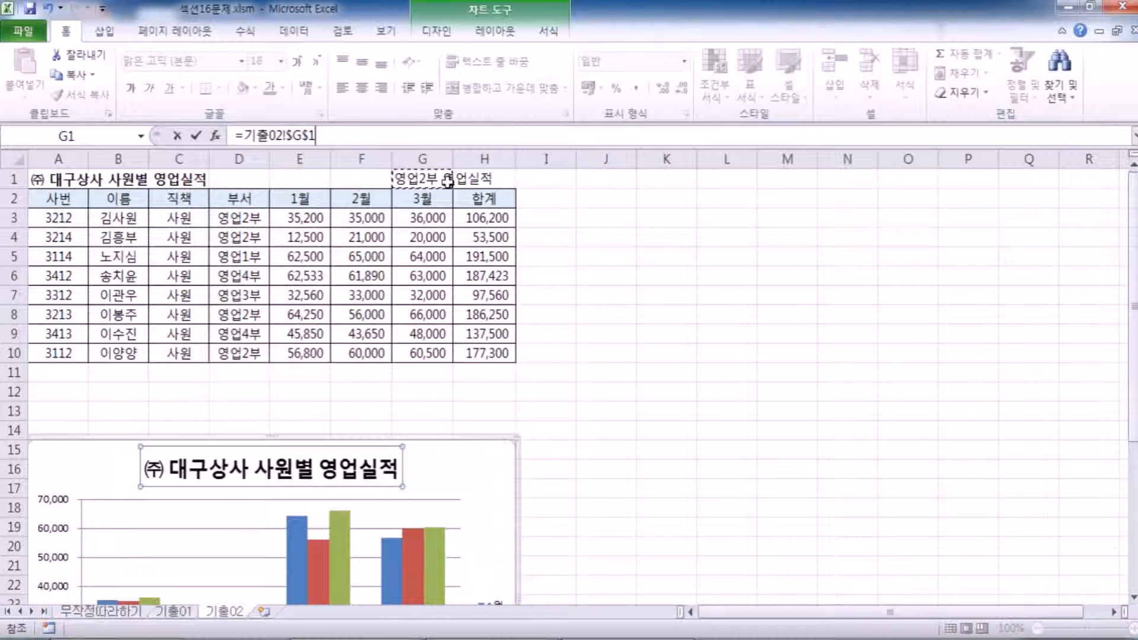
key("Return")
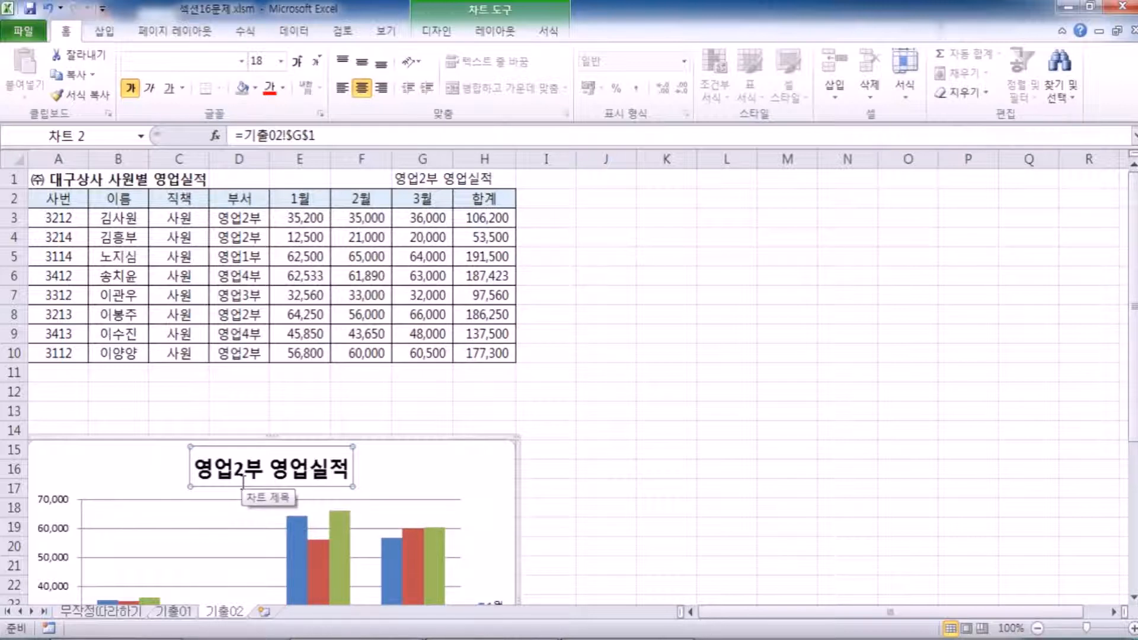
Try to edit the linked chart title directly in the chart, and undo the change.
left_click(428, 475)
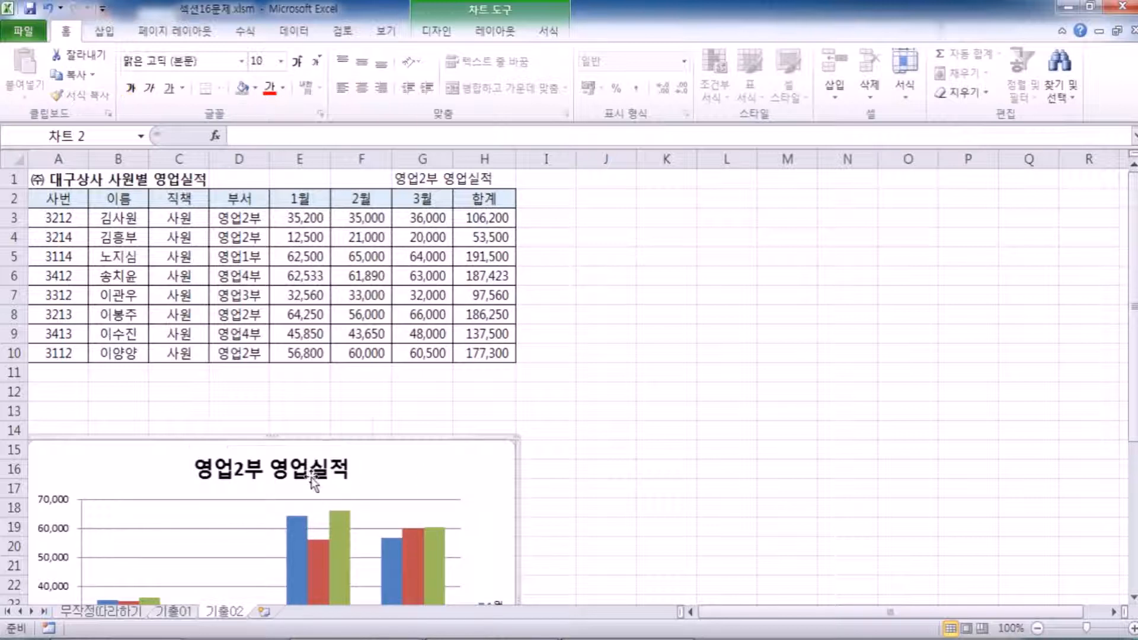
left_click(310, 474)
left_click_drag(231, 480, 277, 475)
key("ctrl+z")
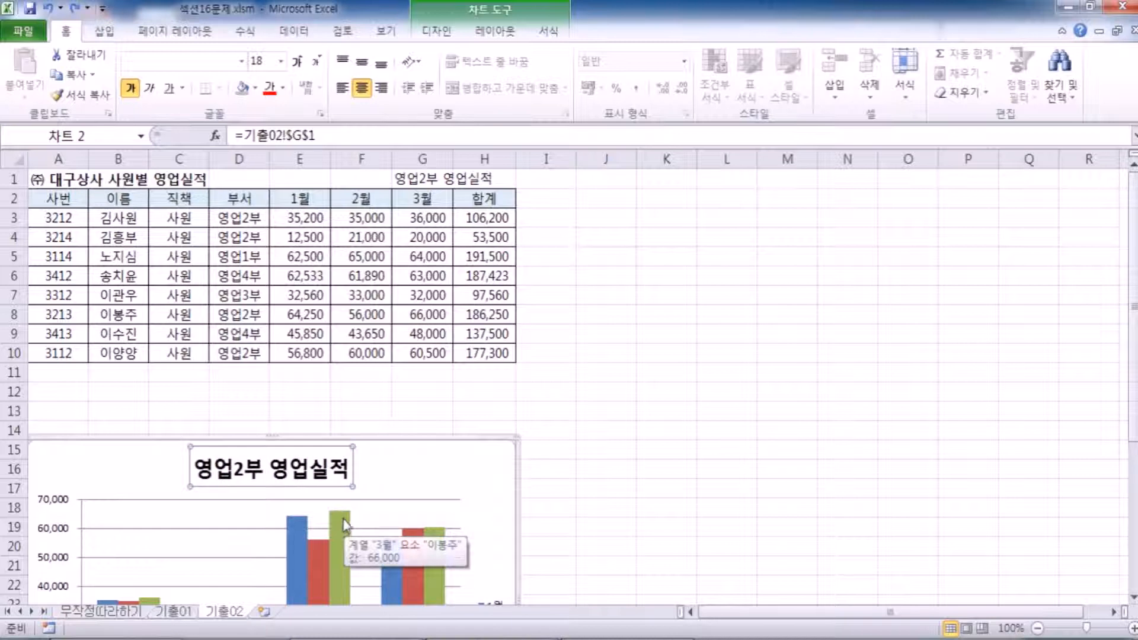
Autofit the width of column G to the text in cell G1.
left_click(408, 177)
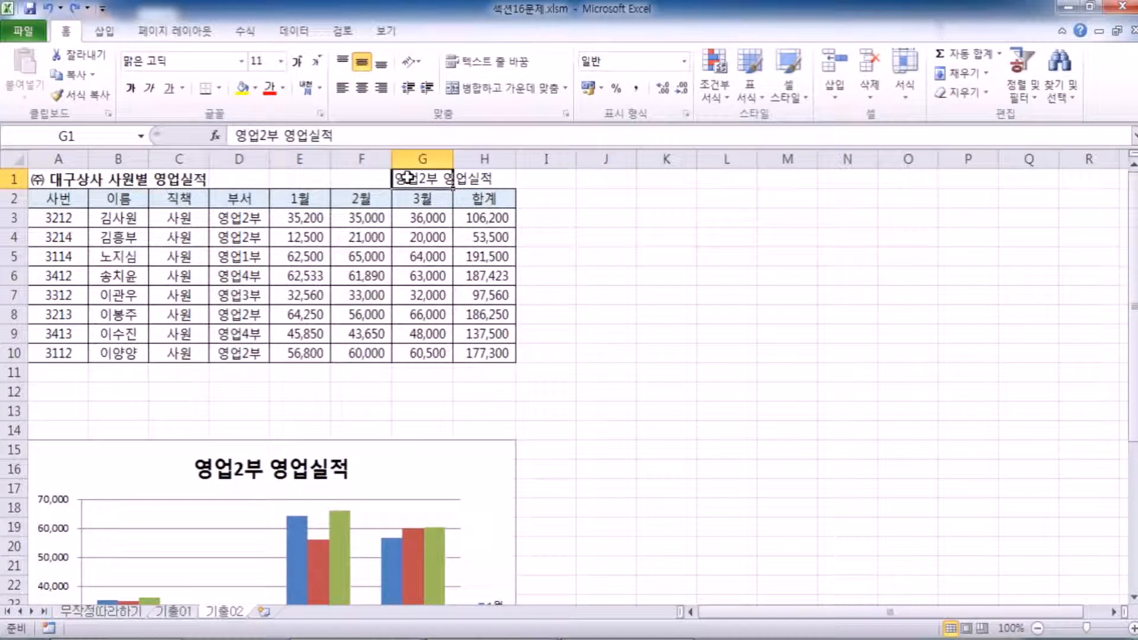
left_click(507, 176)
left_click(432, 177)
double_click(452, 159)
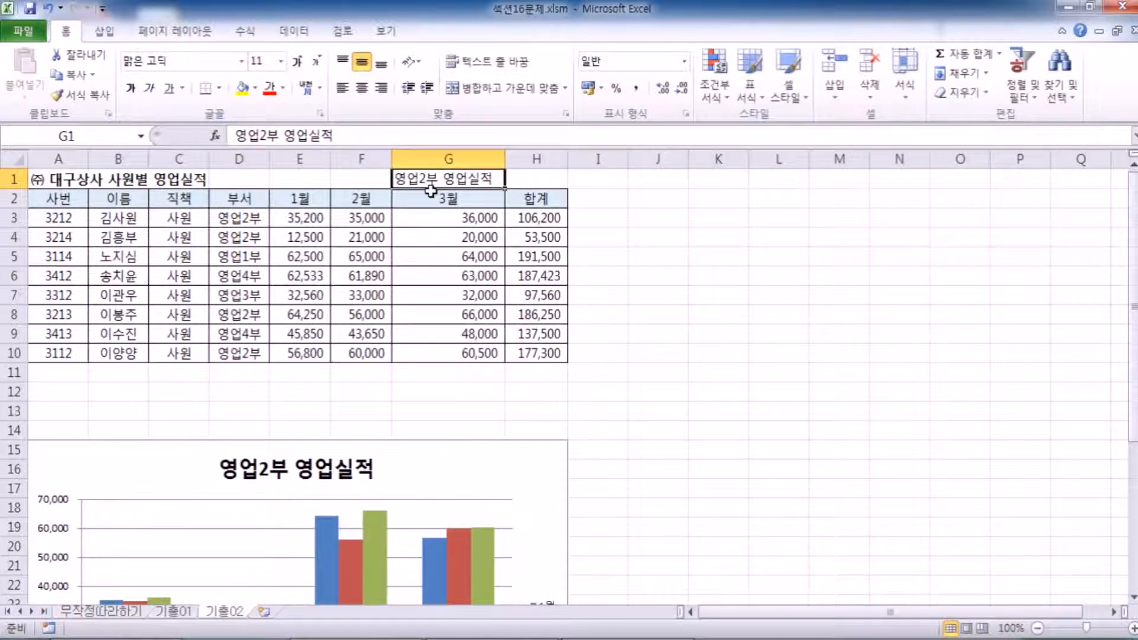
Undo the last column G width change and check cells G1 and H1 to find which one holds the title text.
key("ctrl+z")
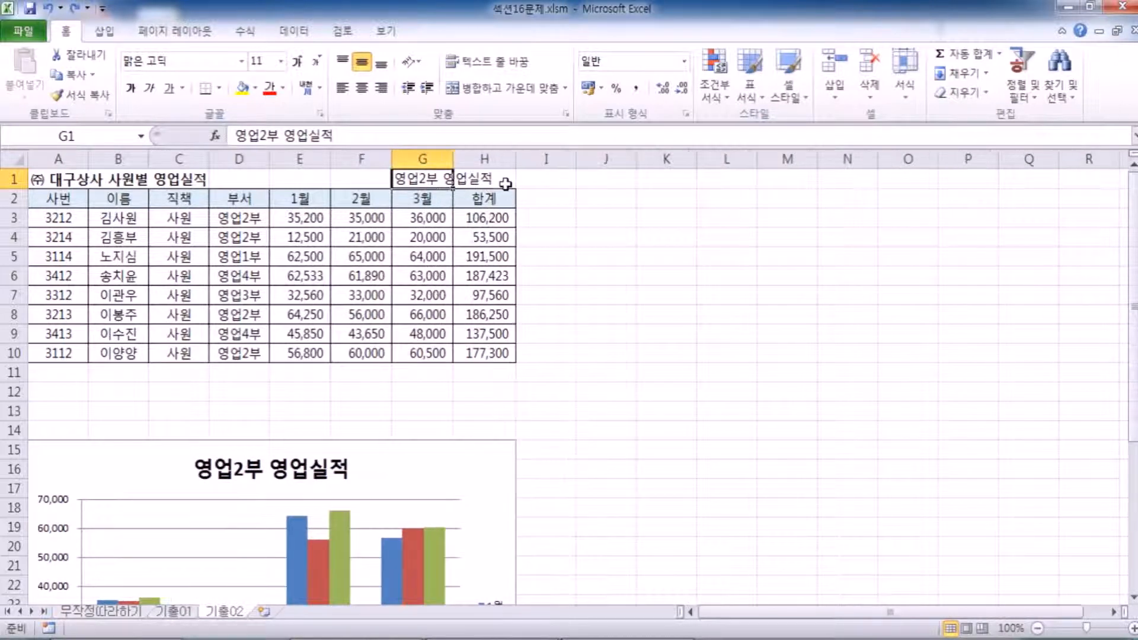
left_click(497, 182)
left_click(425, 179)
left_click(498, 179)
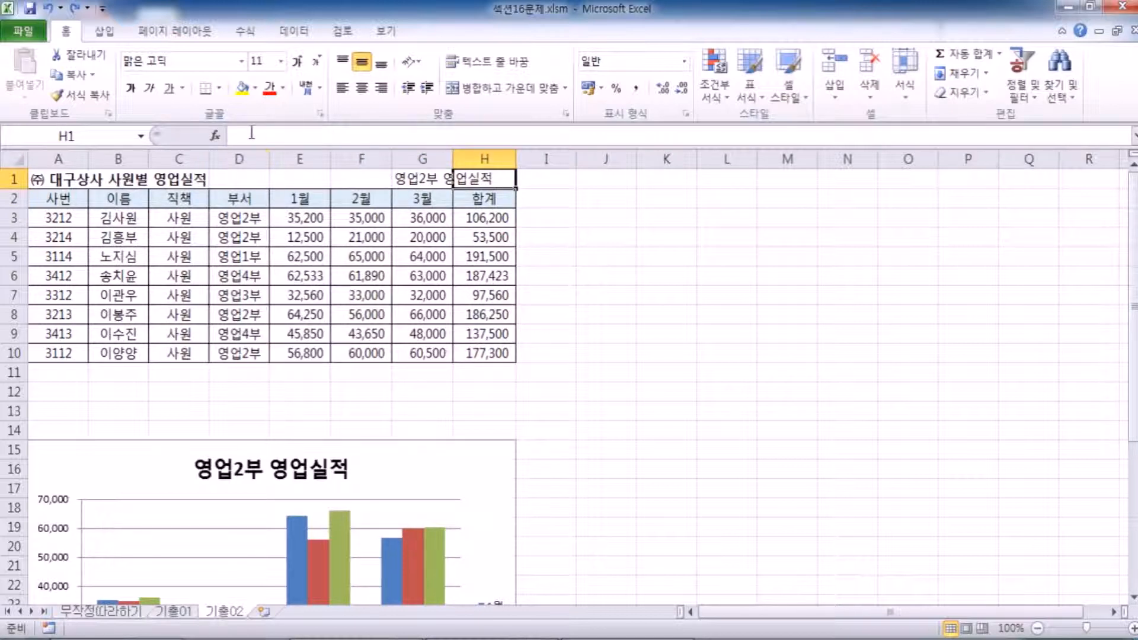
left_click(409, 178)
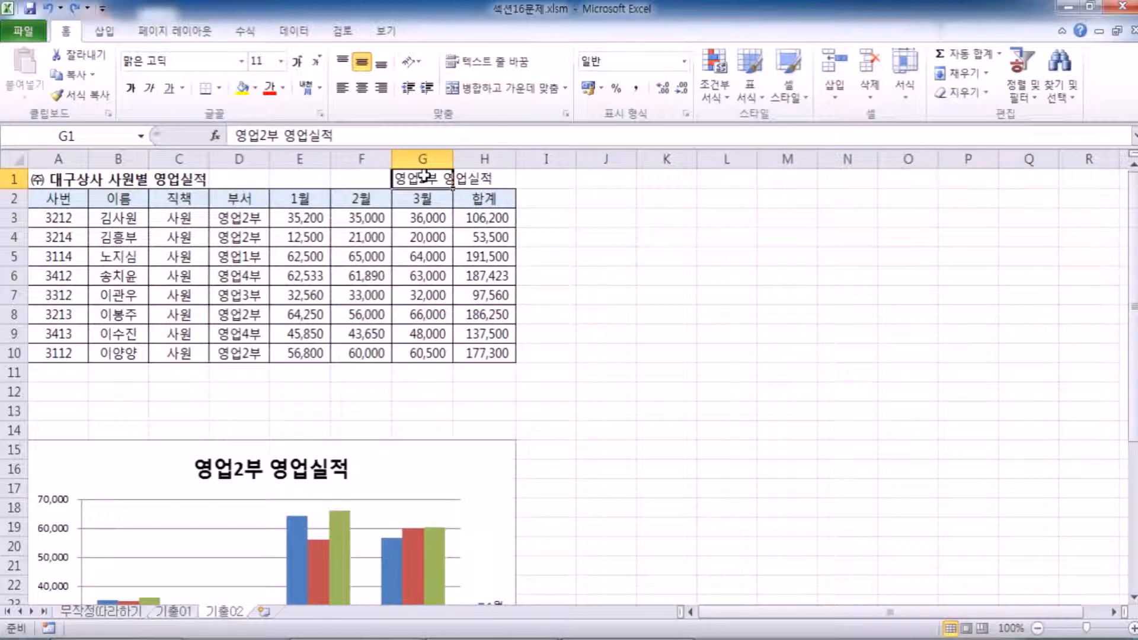
Apply the softly shaded multicolour chart style with a white background to the 영업2부 영업실적 chart.
left_click(420, 462)
left_click(436, 31)
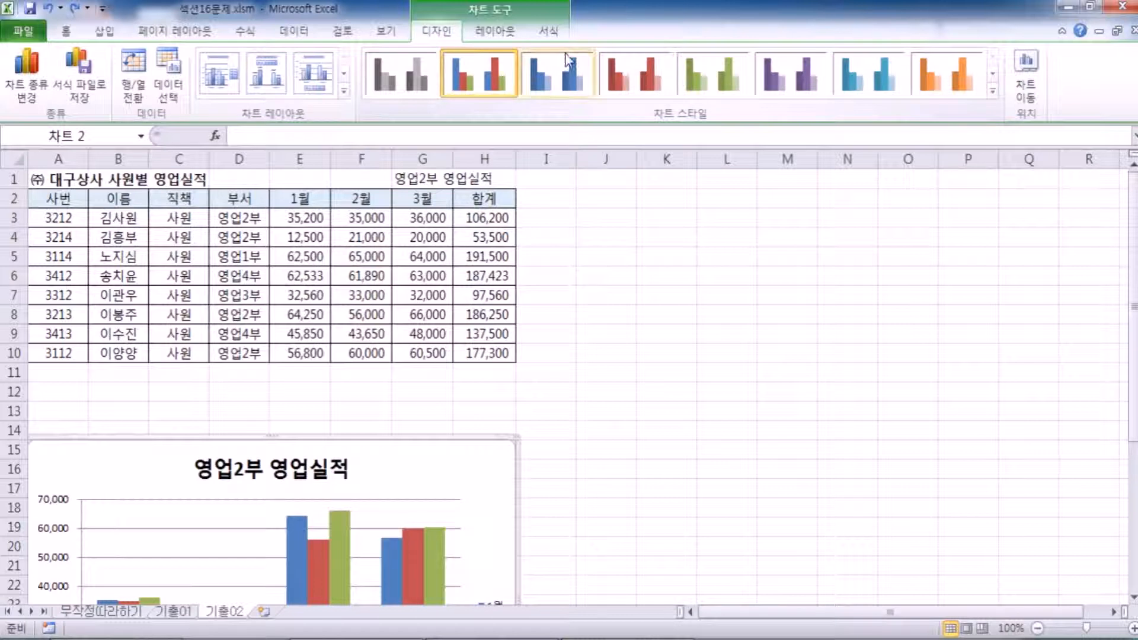
left_click(992, 91)
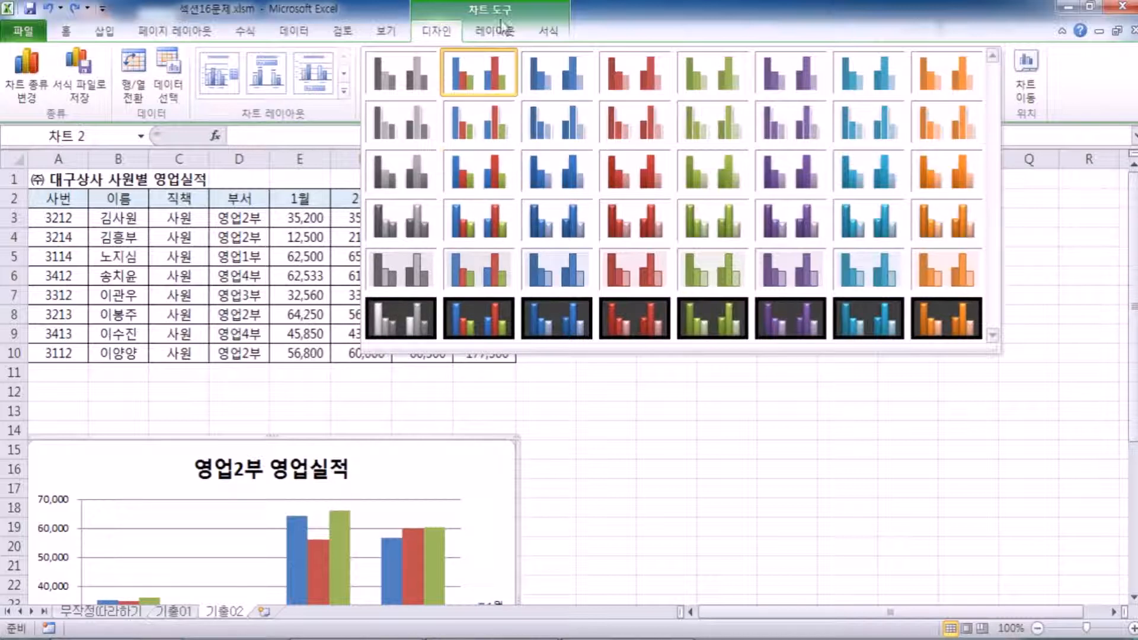
left_click(450, 27)
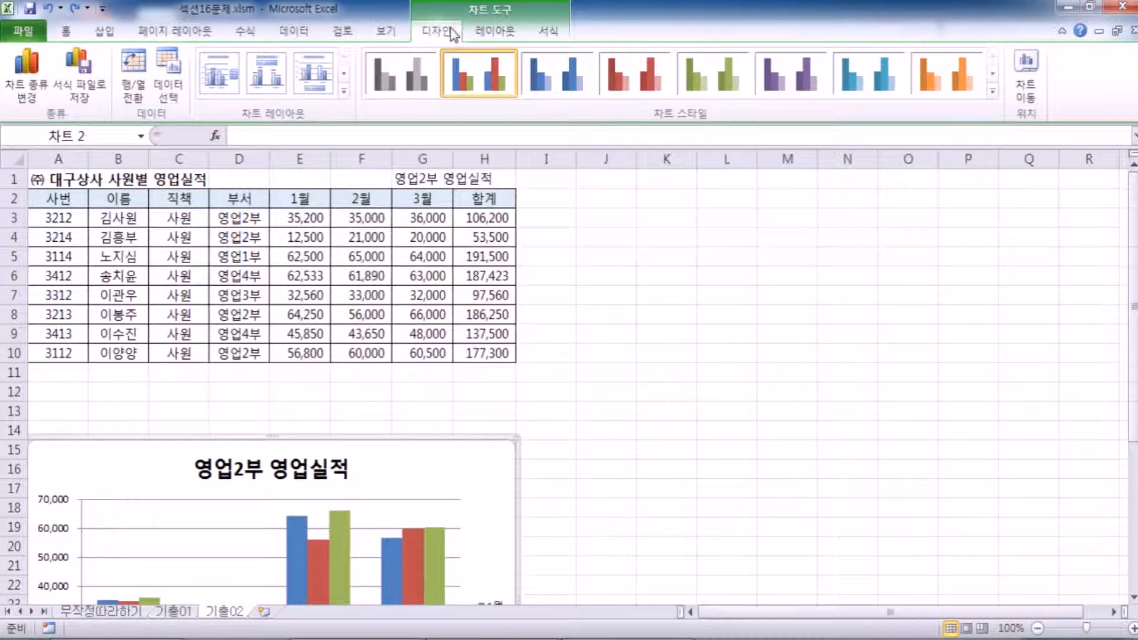
left_click(991, 92)
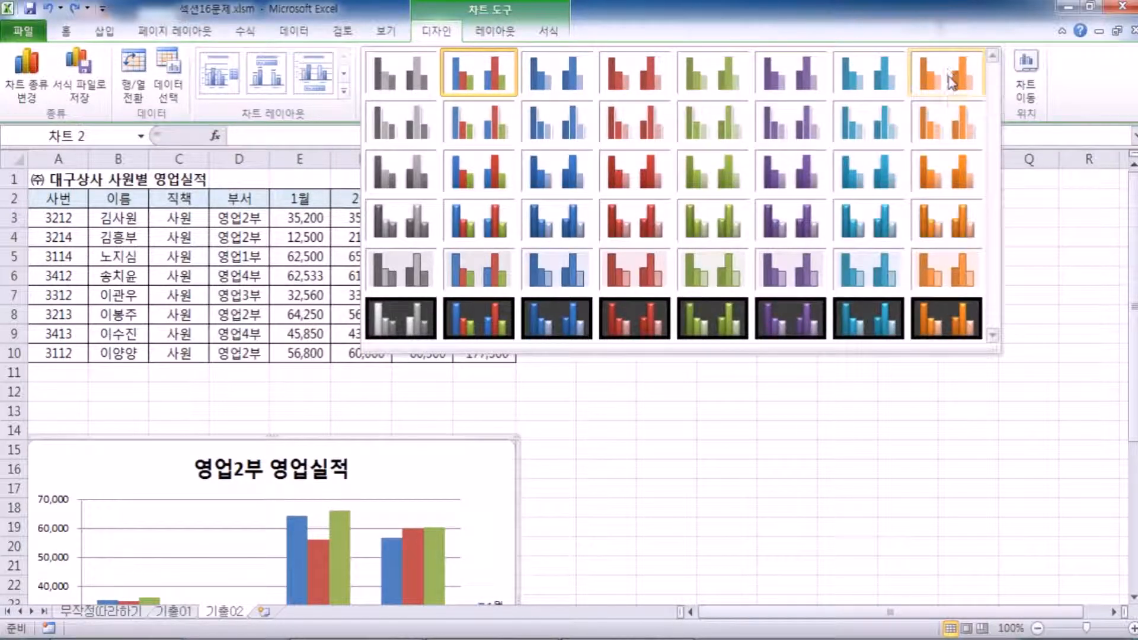
left_click(460, 176)
scroll(421, 367, "down", 5)
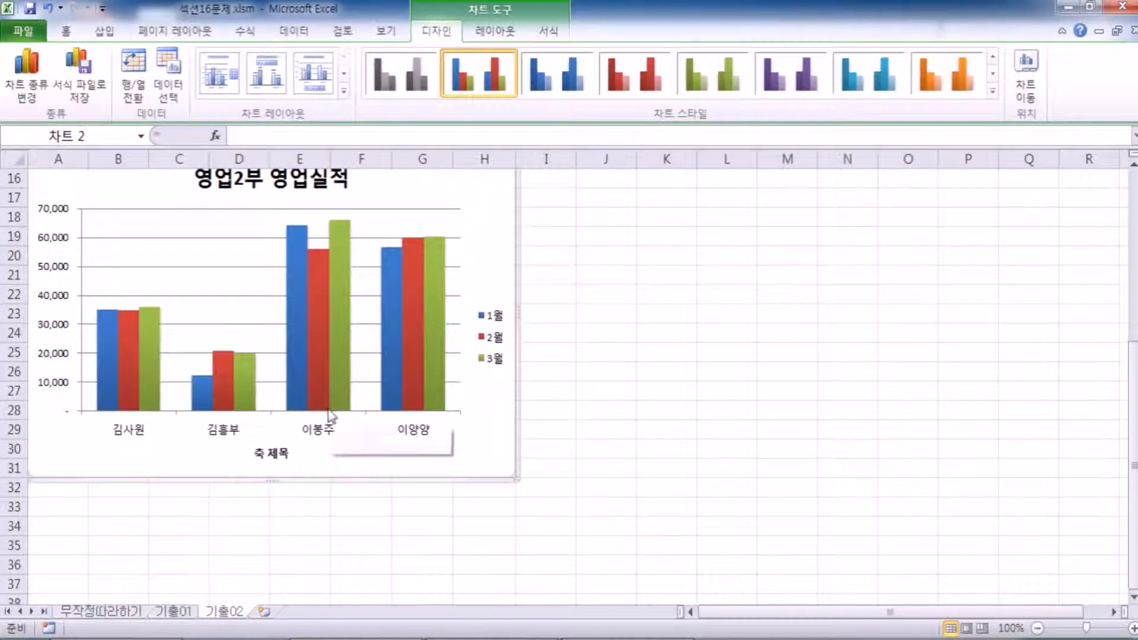
Try the flat, bevelled and black-background multicolour styles on the chart, and return to the softly shaded one.
left_click(994, 57)
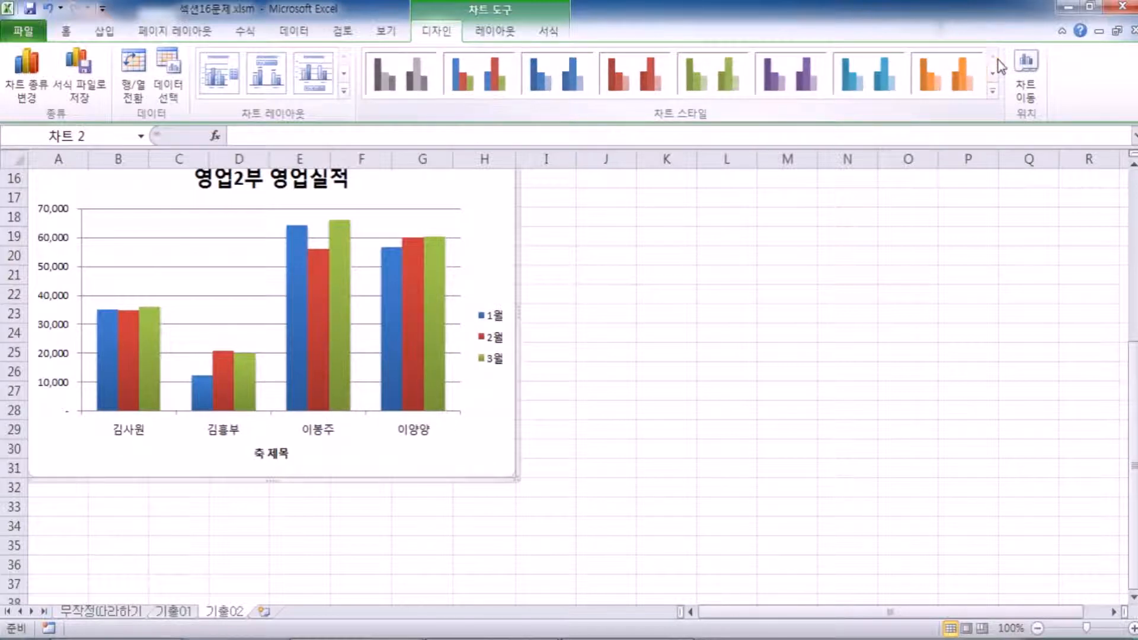
left_click(474, 76)
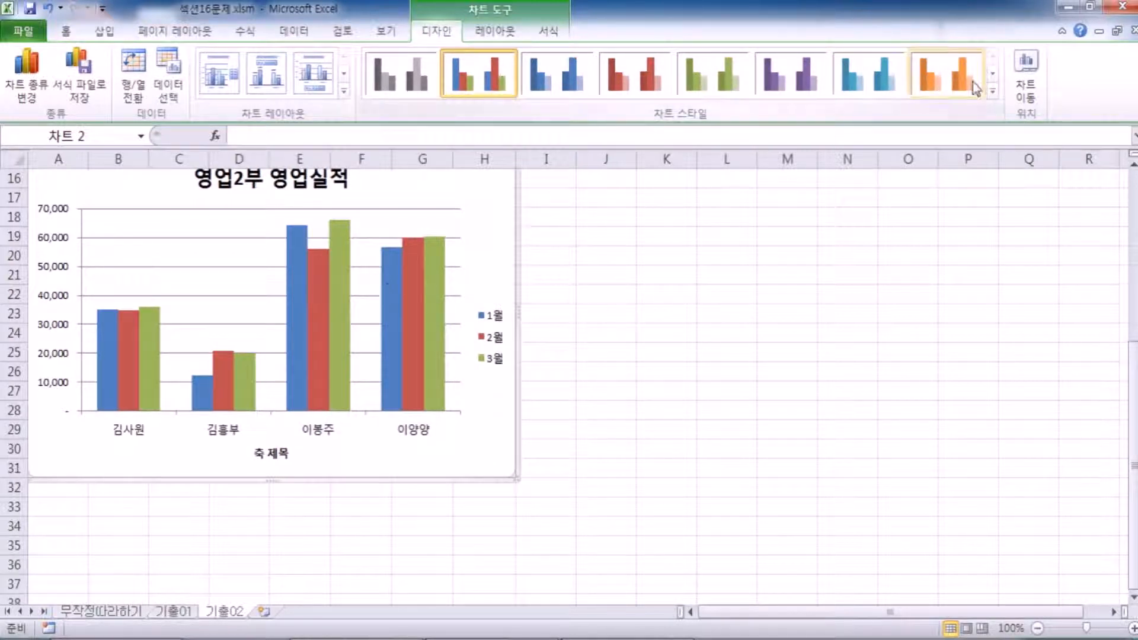
left_click(993, 90)
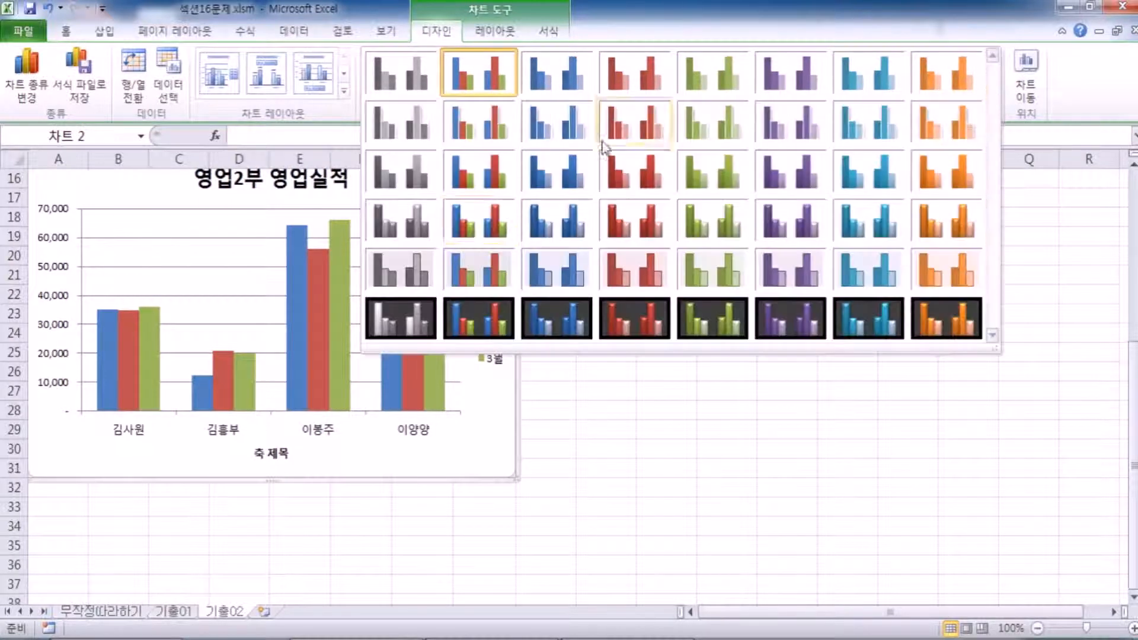
left_click(477, 231)
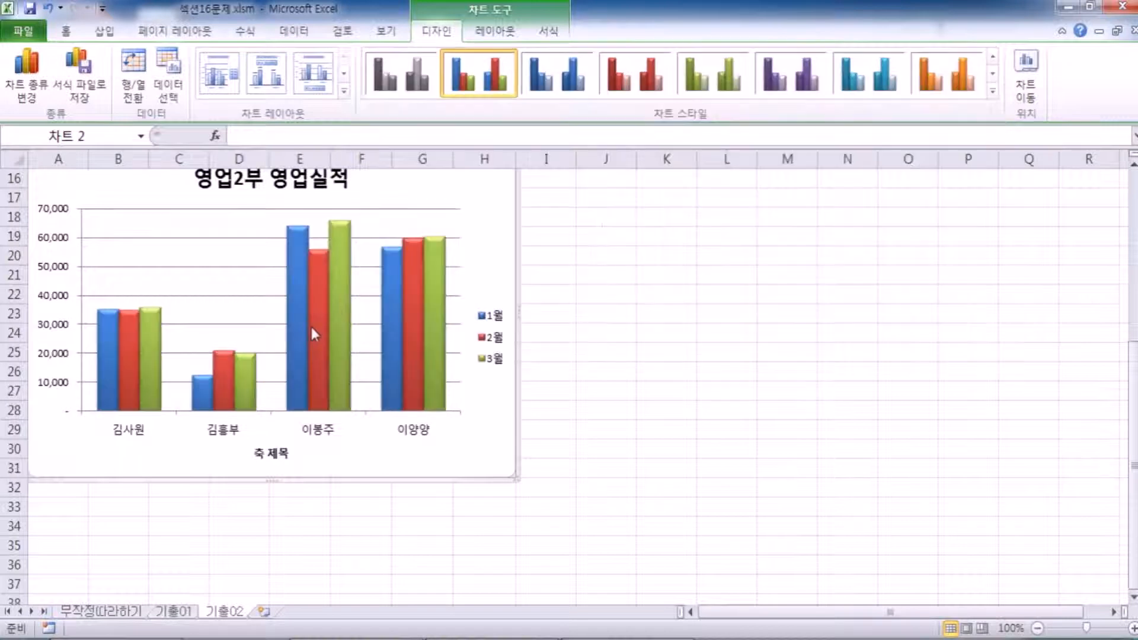
left_click(993, 91)
left_click(478, 318)
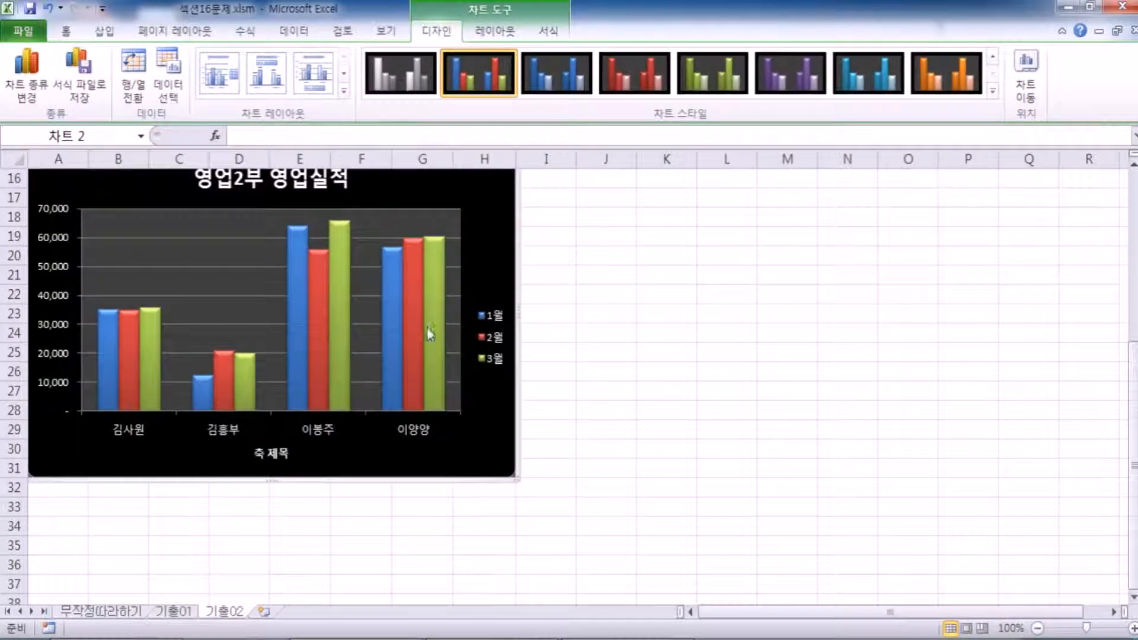
left_click(993, 91)
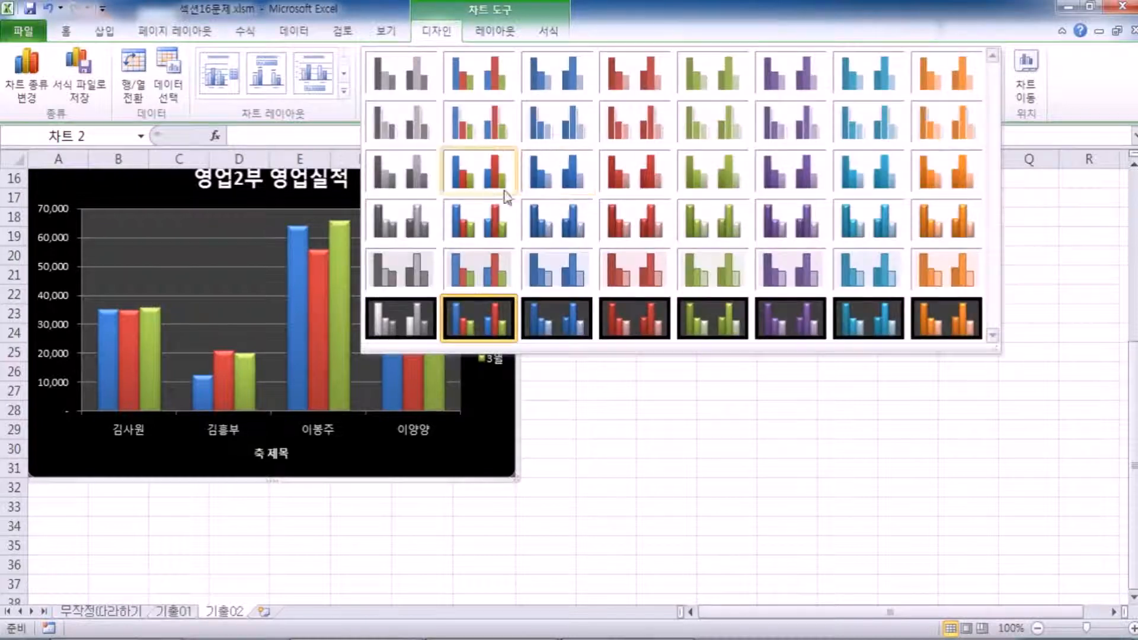
left_click(481, 184)
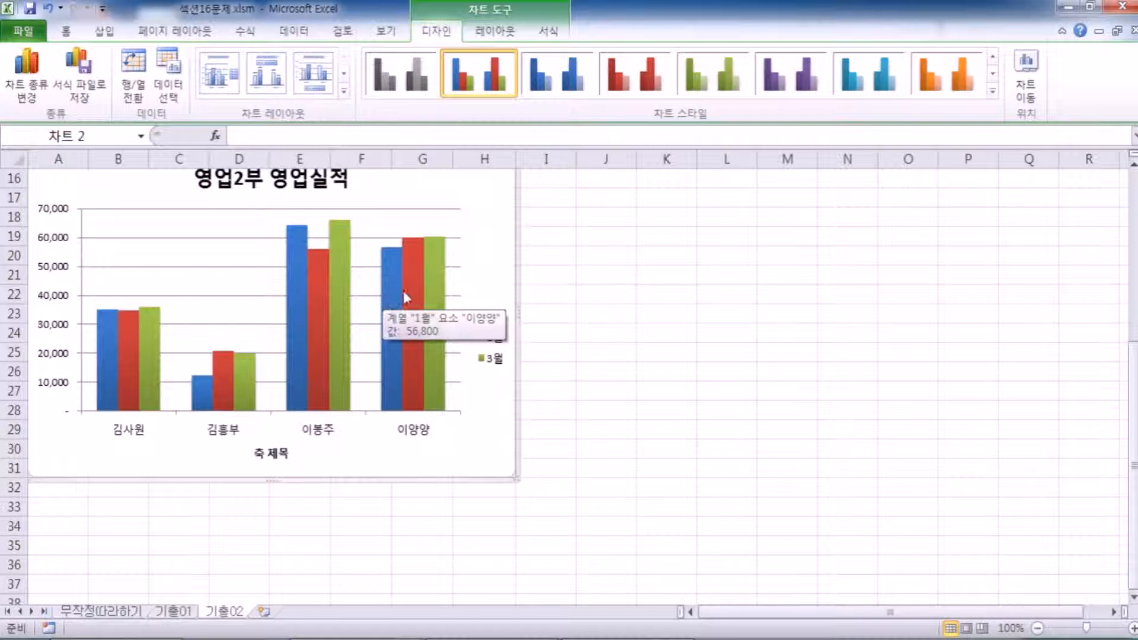
Set the display unit of the chart's vertical value axis to 천, with the unit label shown.
scroll(148, 323, "up", 1)
left_click(52, 276)
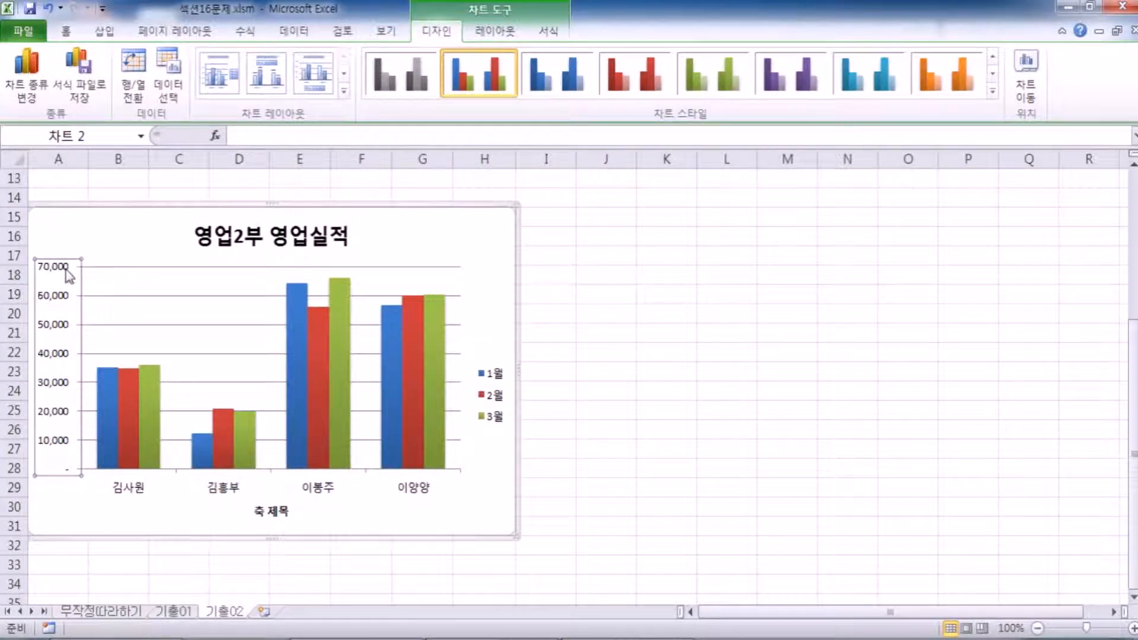
key("ctrl+1")
left_click_drag(625, 63, 492, 15)
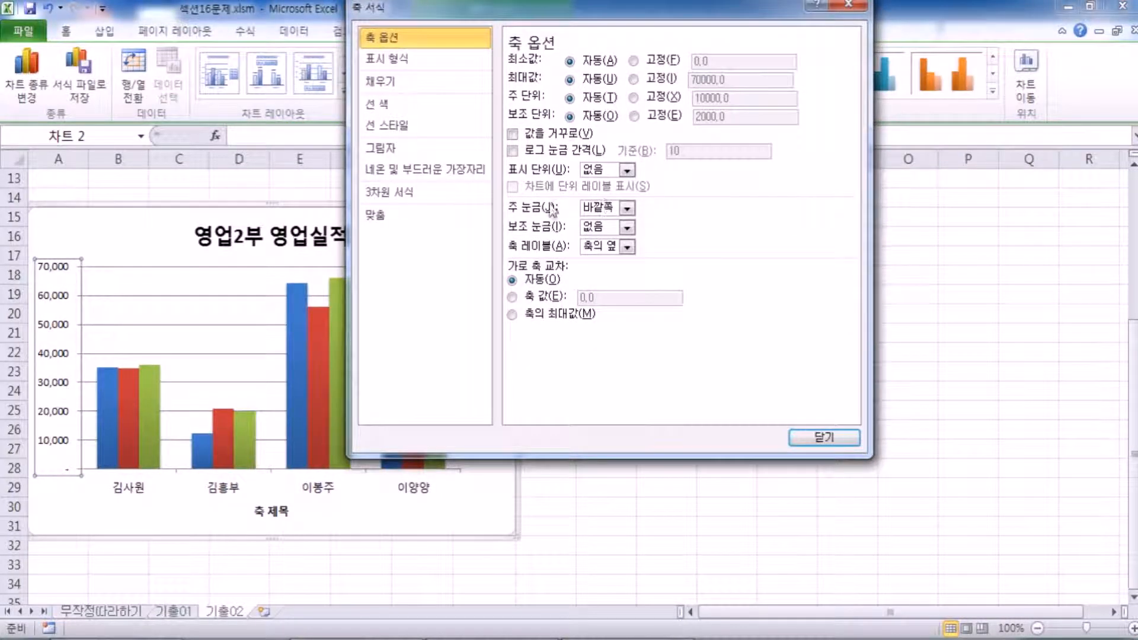
left_click(626, 171)
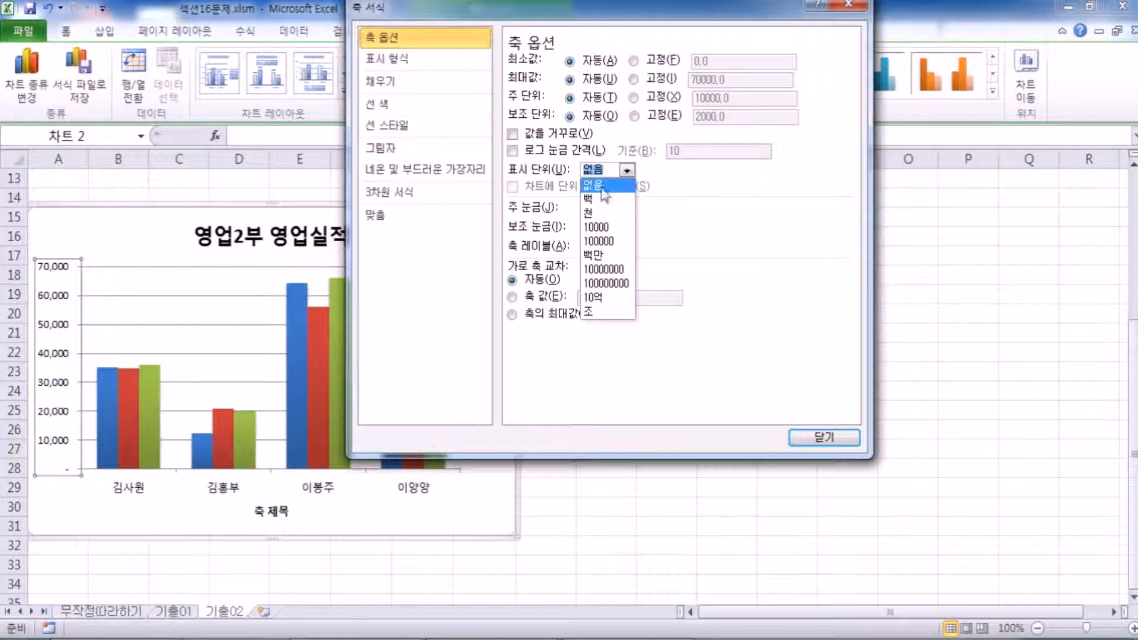
left_click(594, 213)
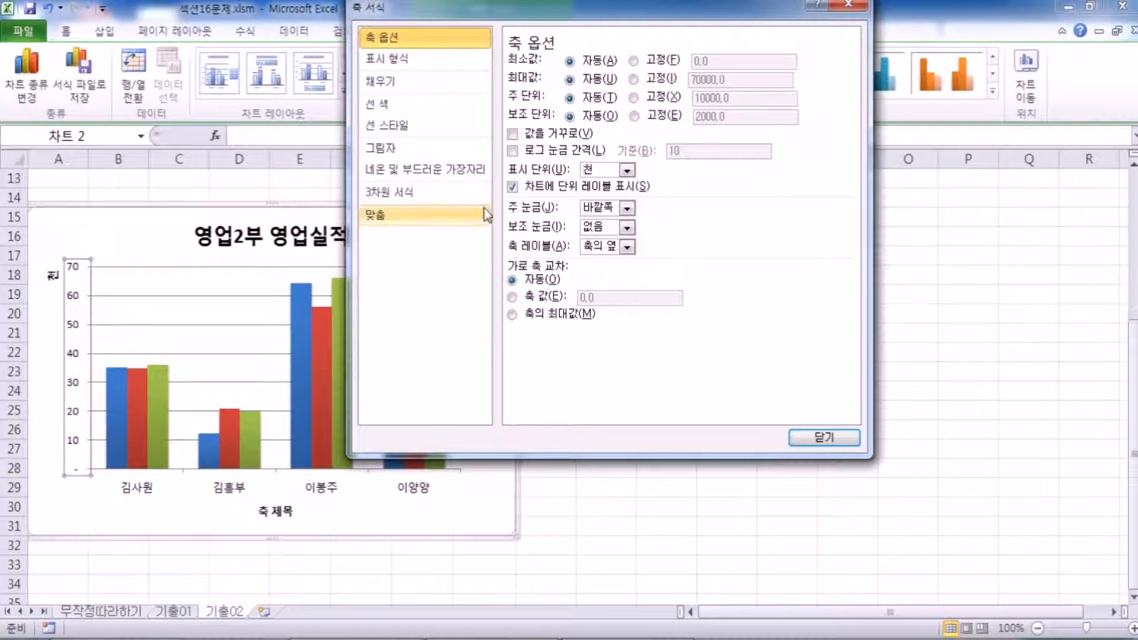
Toggle the axis's unit label, and switch the display unit to 없음 and back to 천.
left_click(512, 187)
left_click(530, 191)
left_click(530, 191)
left_click(626, 170)
left_click(595, 186)
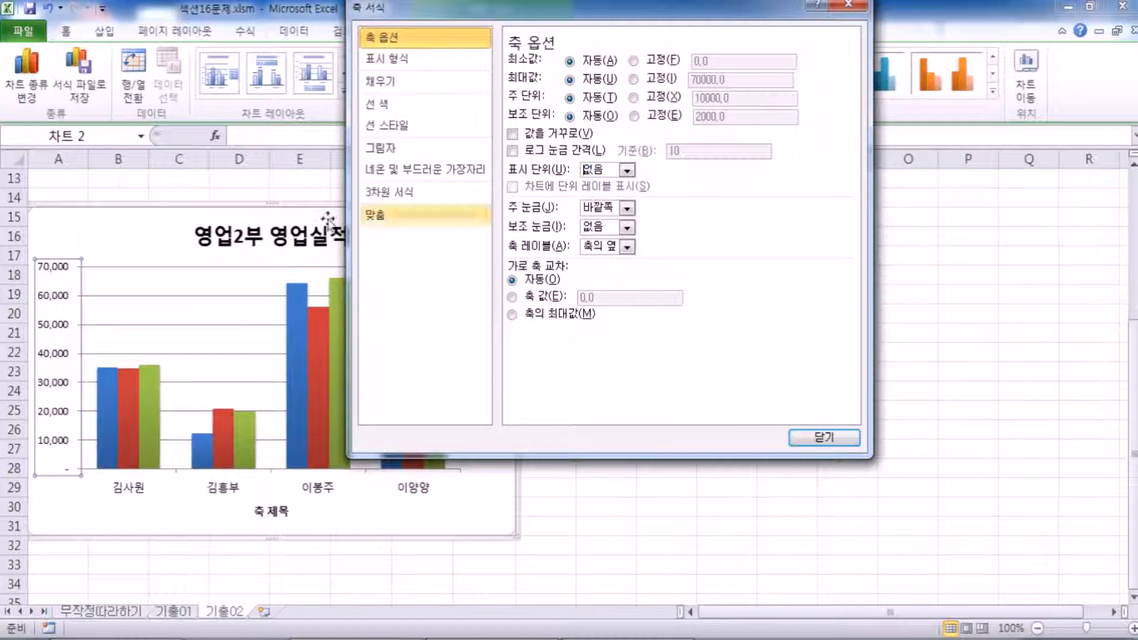
left_click(629, 173)
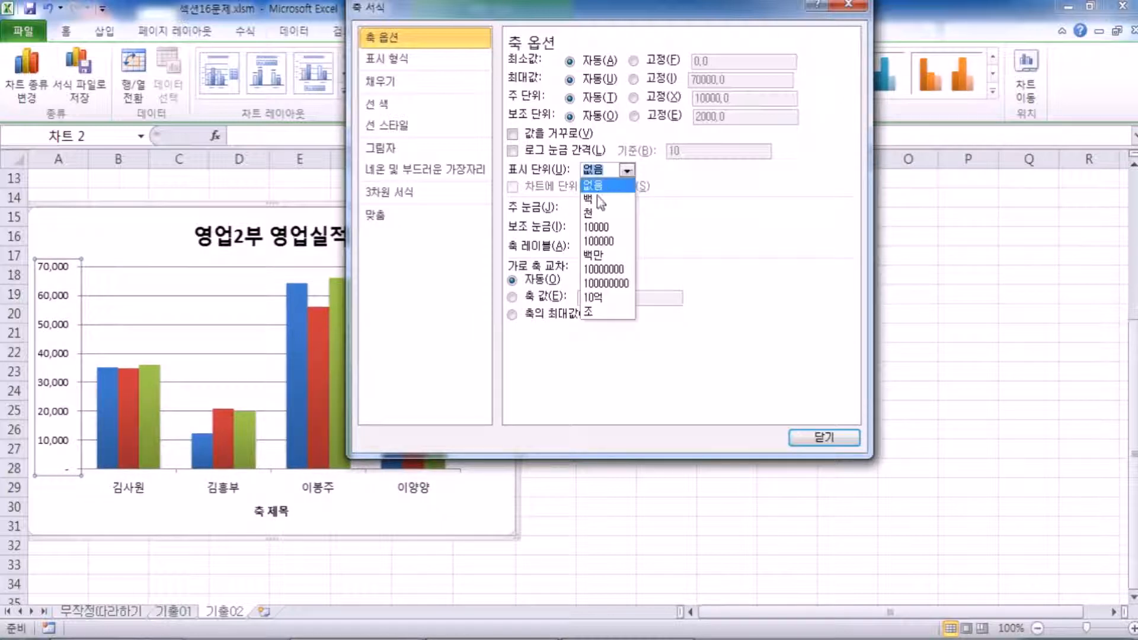
left_click(596, 199)
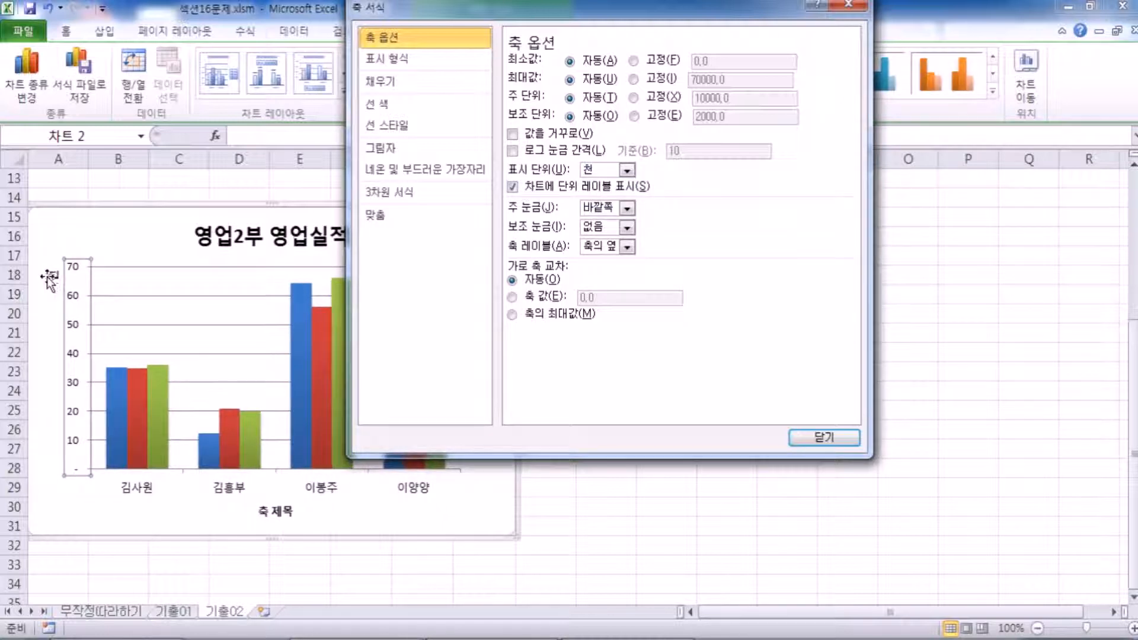
Set the text direction of the 천 display unit label to 가로.
left_click(54, 278)
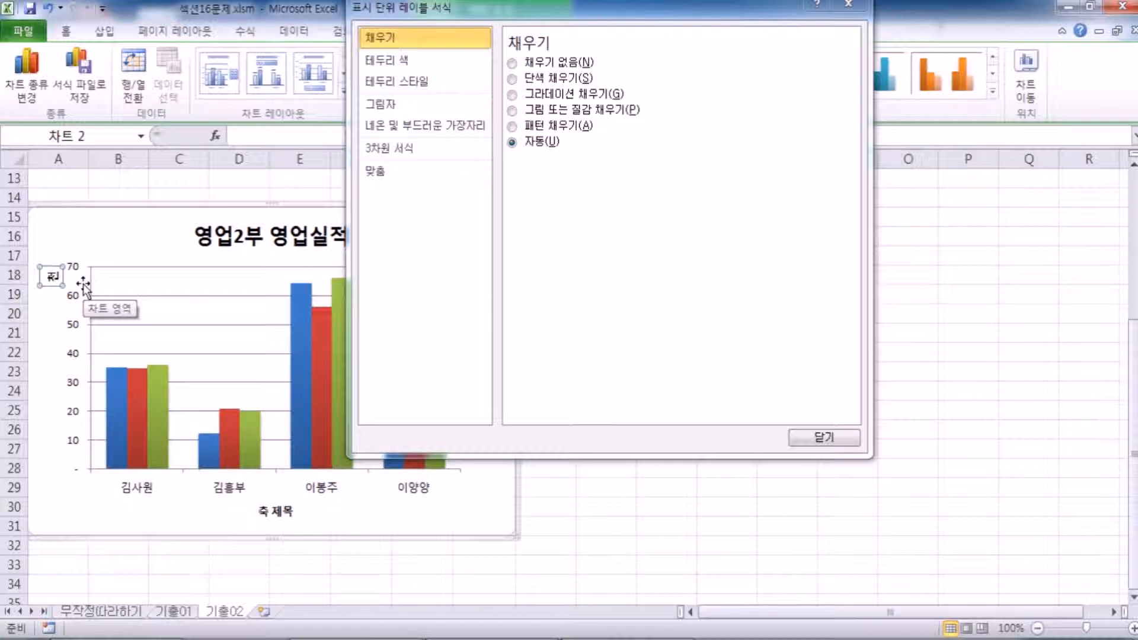
left_click(43, 320)
left_click(51, 278)
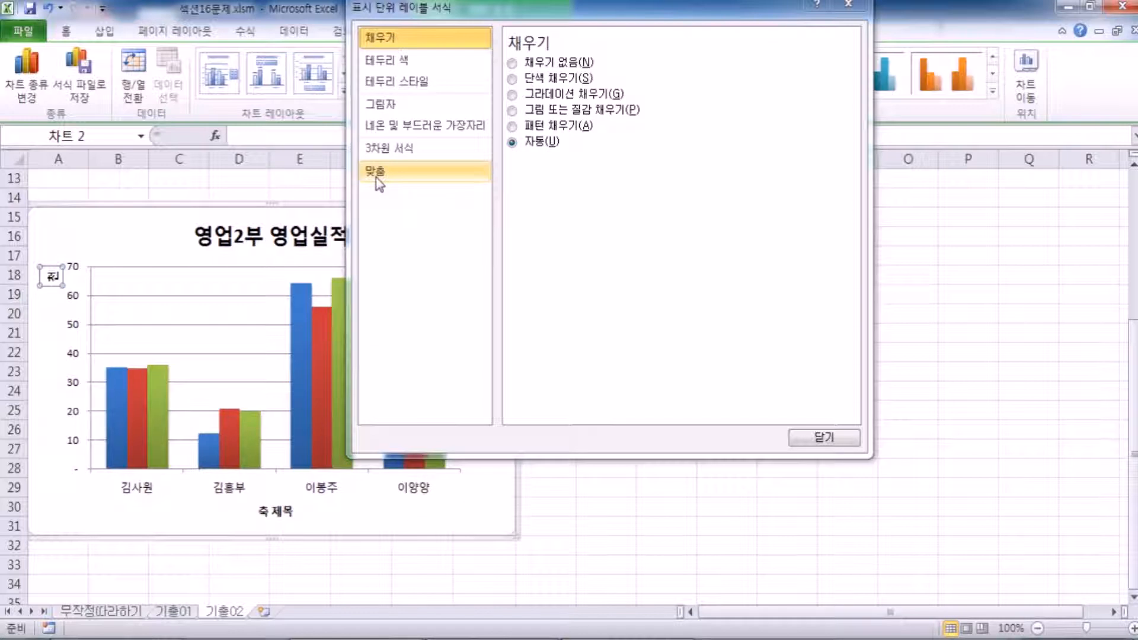
left_click(375, 172)
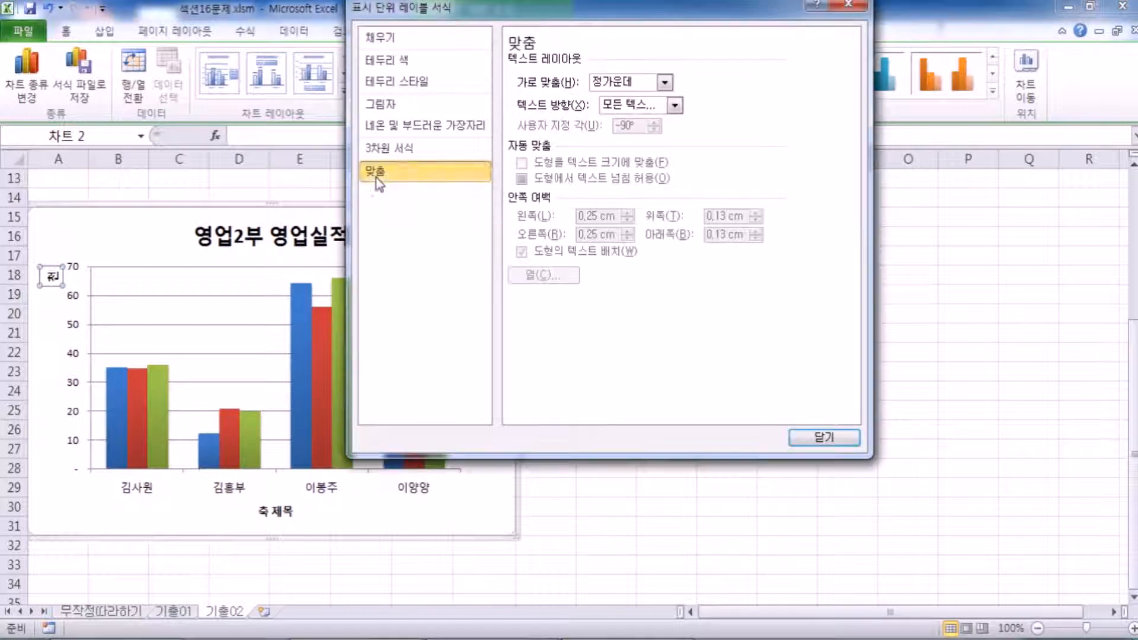
left_click(665, 86)
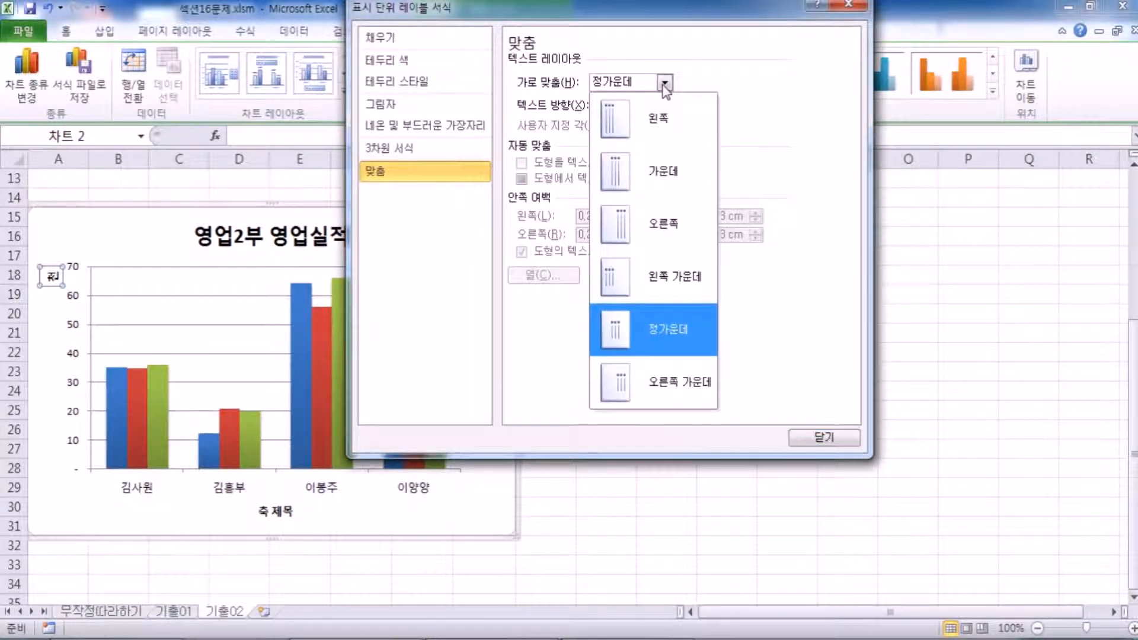
left_click(665, 83)
left_click(675, 106)
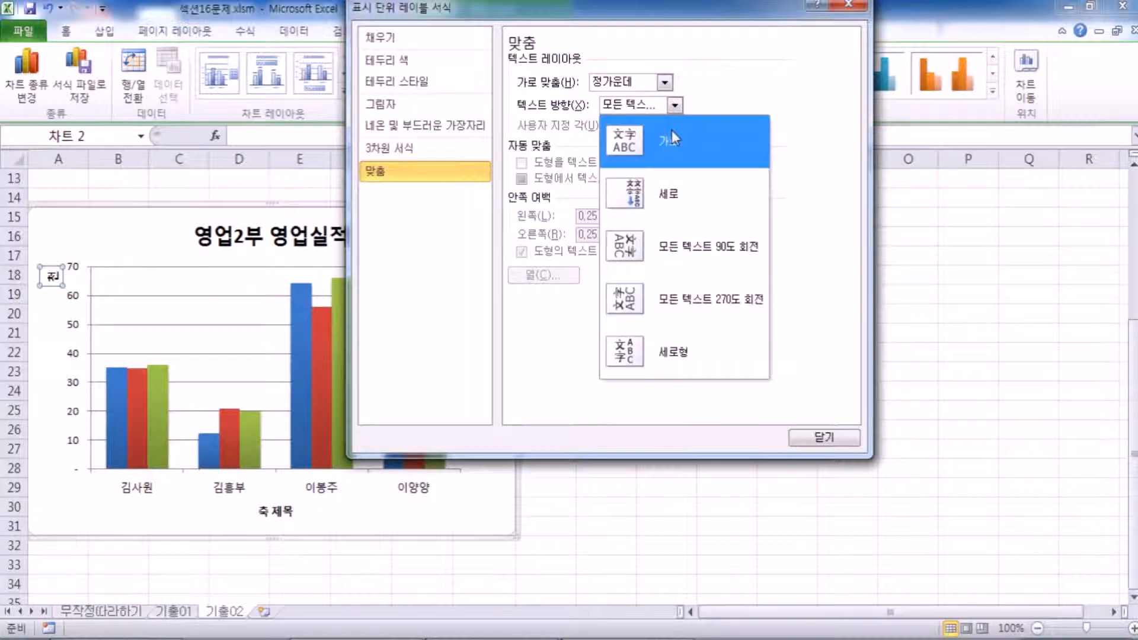
left_click(672, 131)
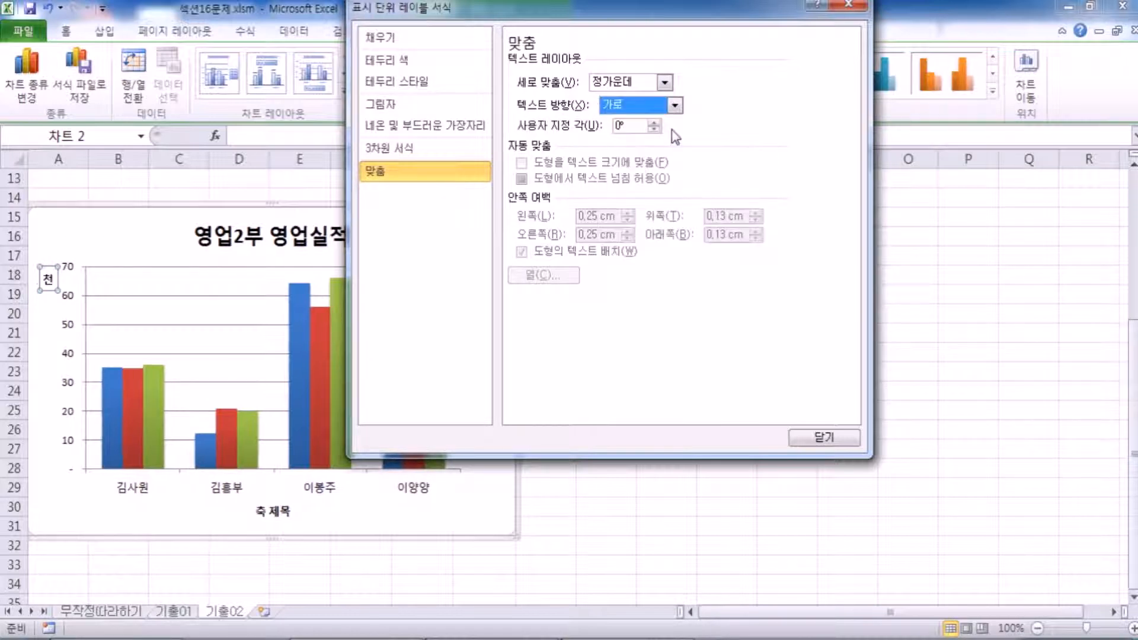
Switch the 천 label's text direction to 모든 텍스트 270도 회전 and back to 가로.
left_click(674, 107)
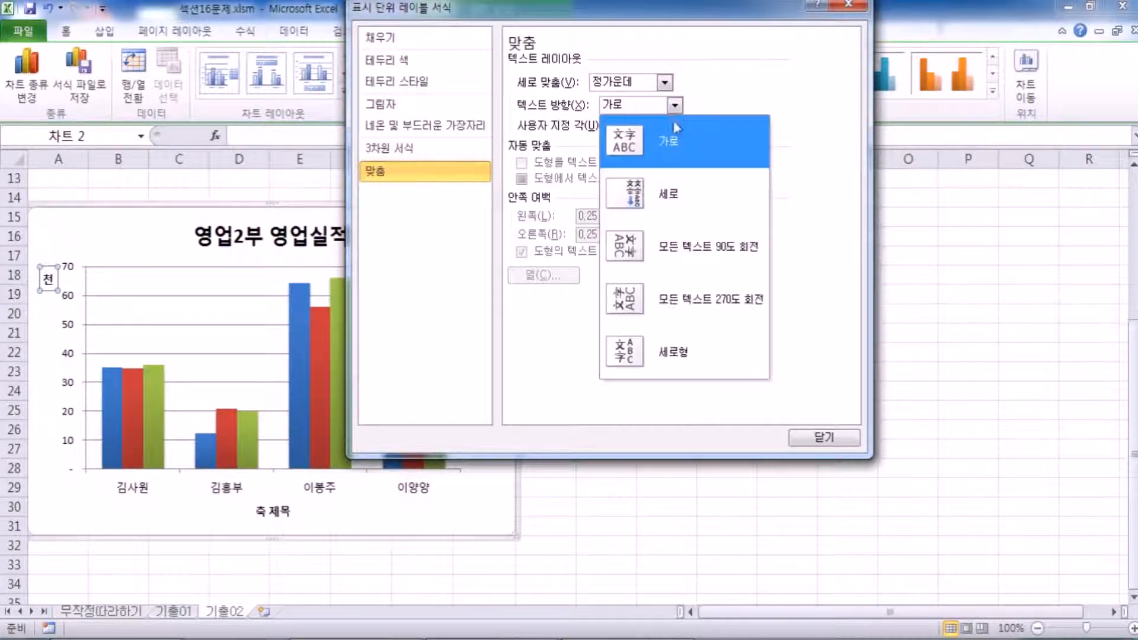
left_click(663, 296)
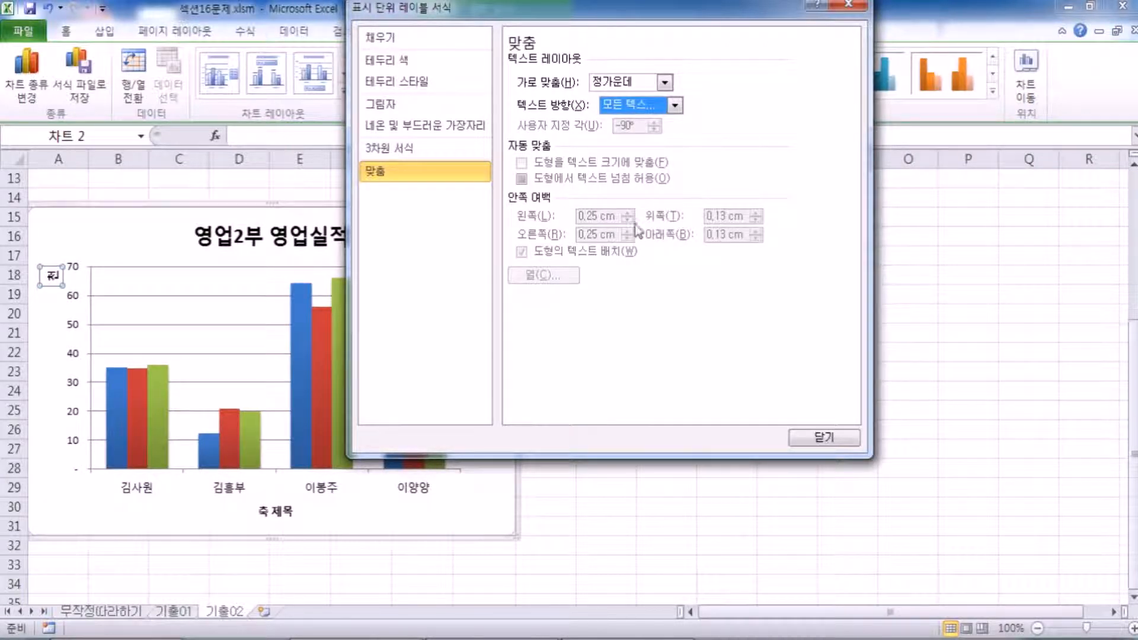
left_click(673, 106)
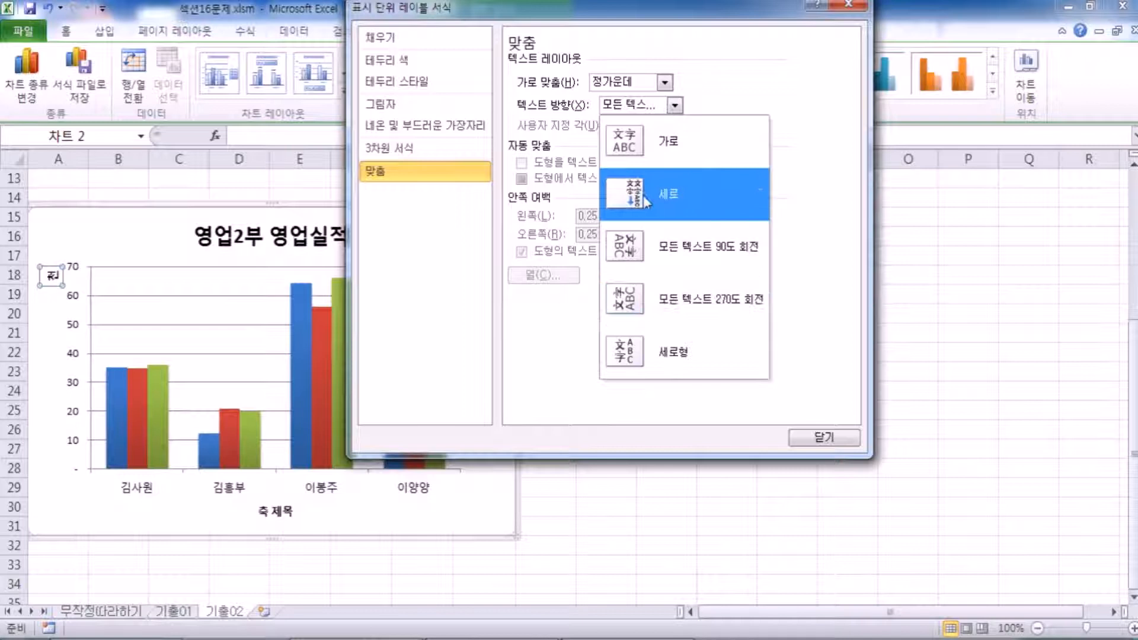
left_click(663, 148)
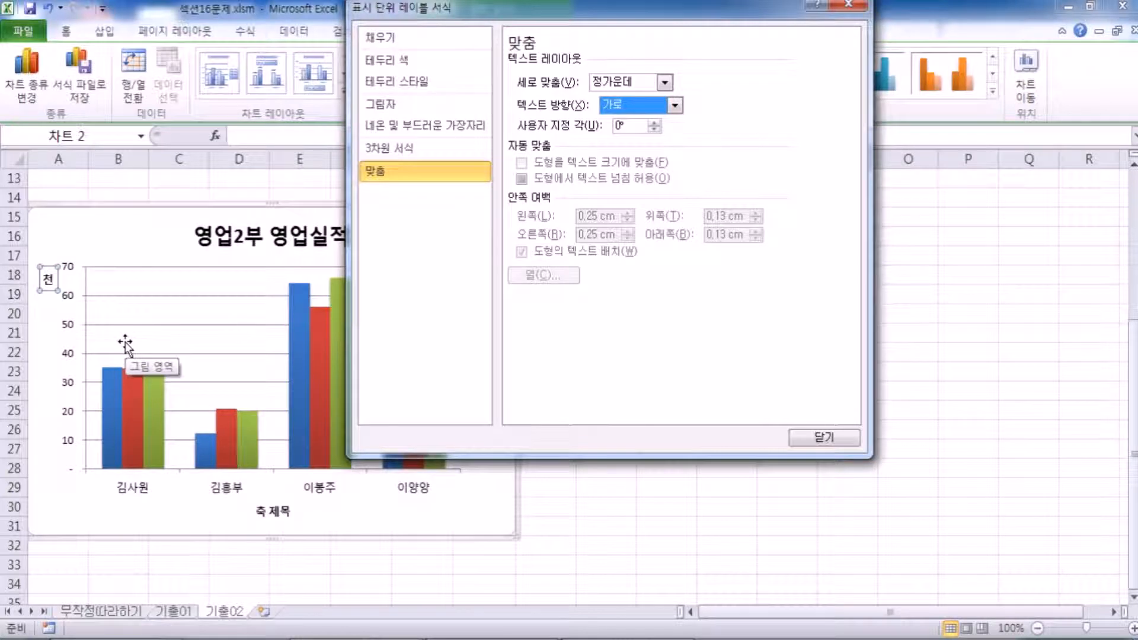
Set the line colour of the chart's major horizontal gridlines to 선 없음.
left_click_drag(551, 7, 909, 204)
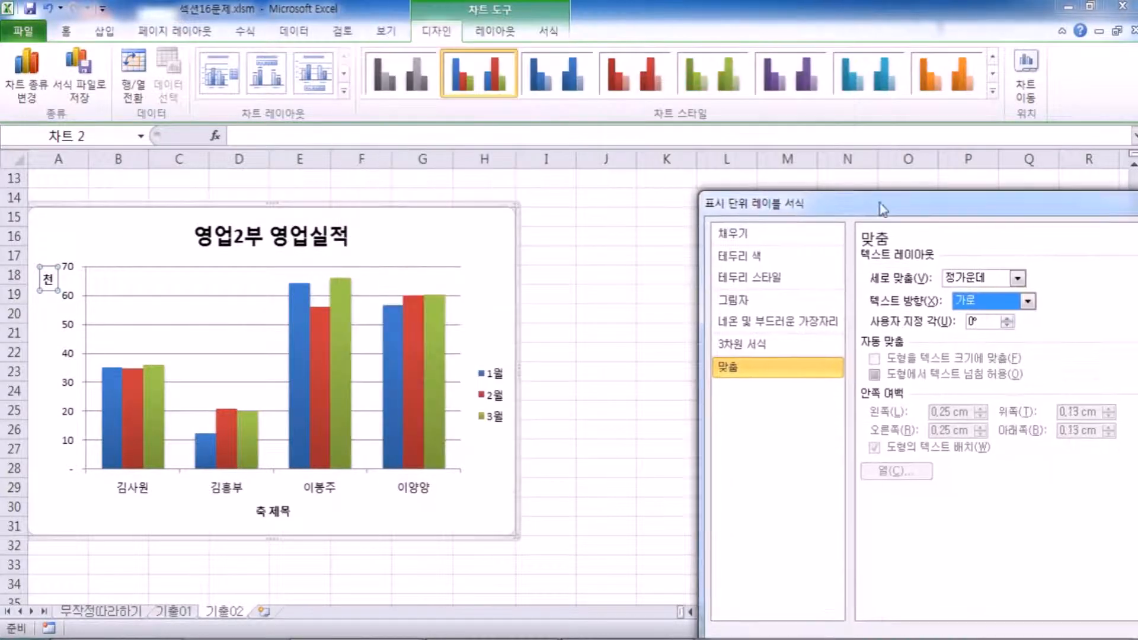
left_click(128, 296)
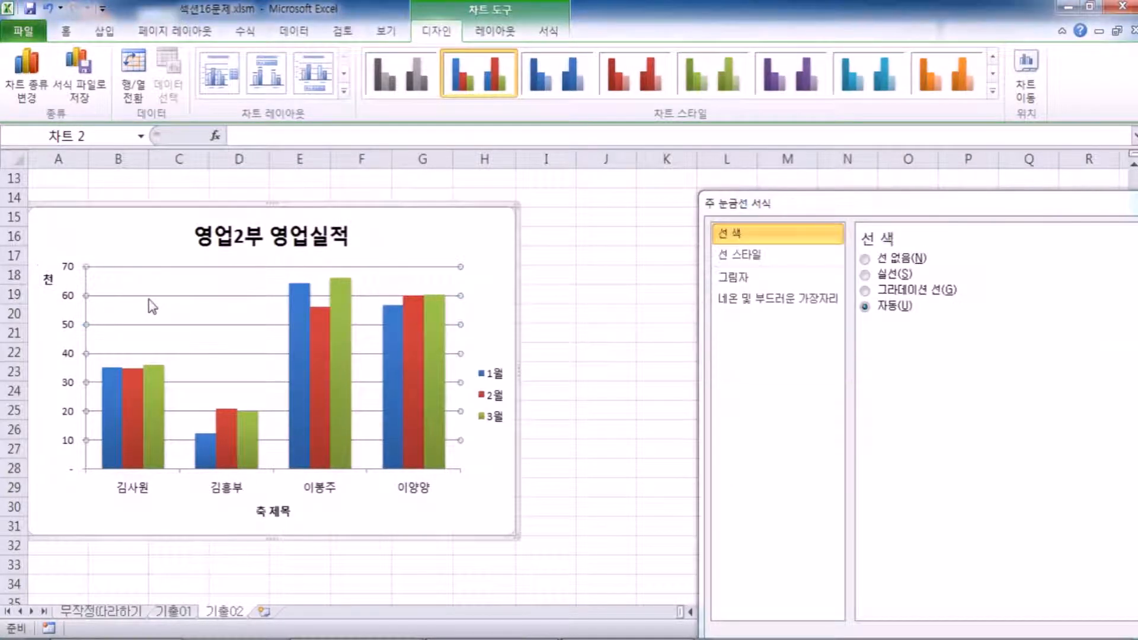
left_click_drag(918, 213, 765, 100)
left_click(738, 147)
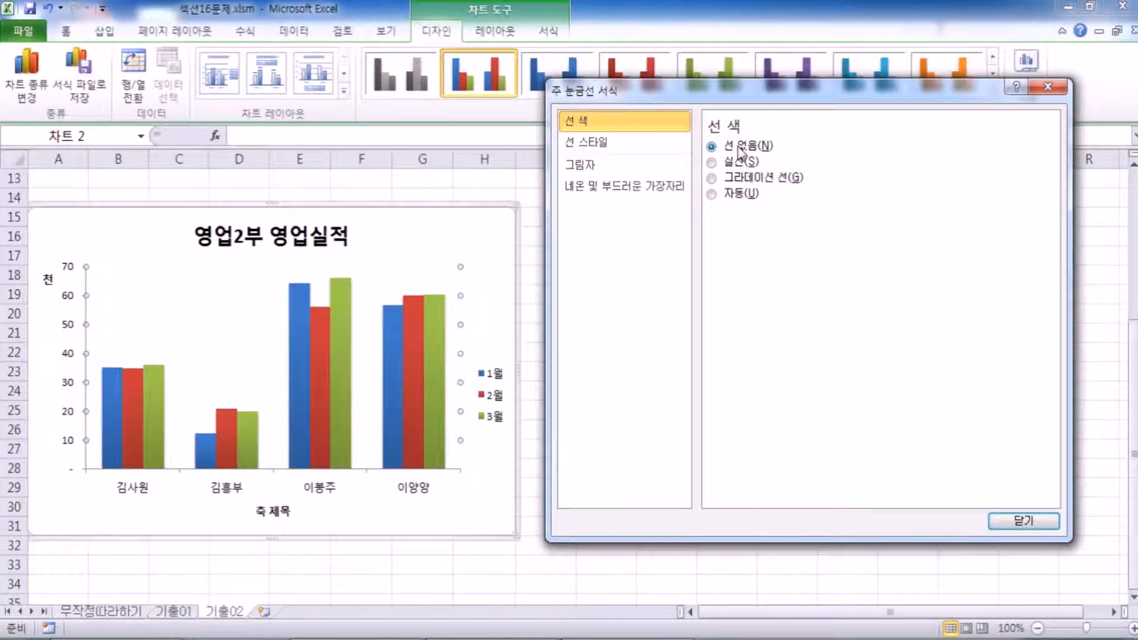
Try the 실선, 선 없음 and 자동 line colours on the major horizontal gridlines.
left_click(741, 162)
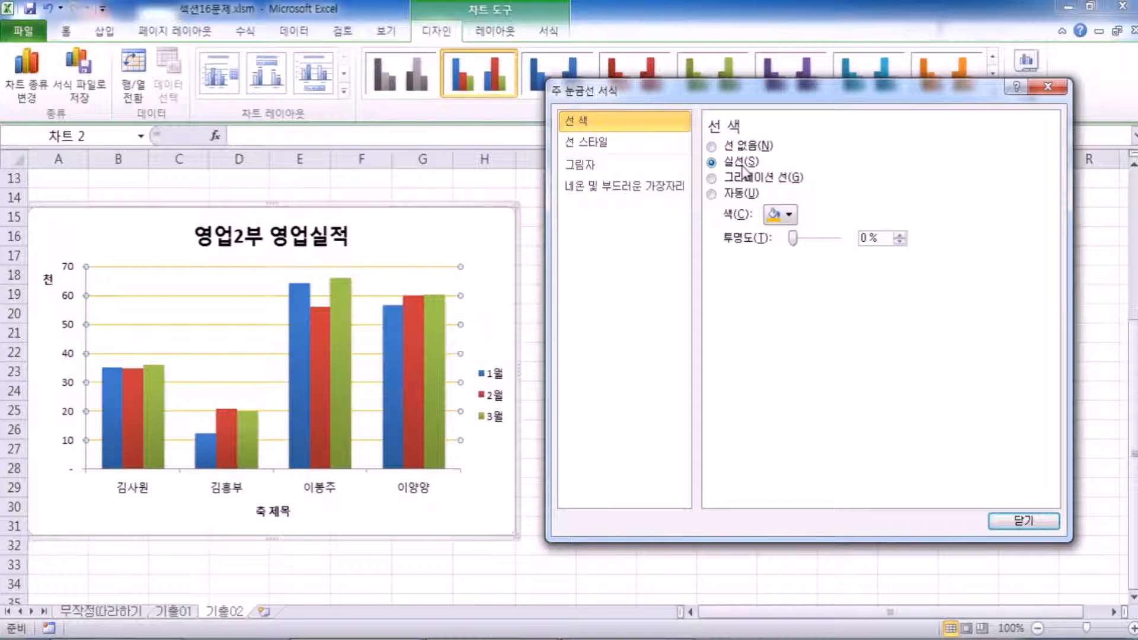
left_click(746, 147)
left_click(749, 194)
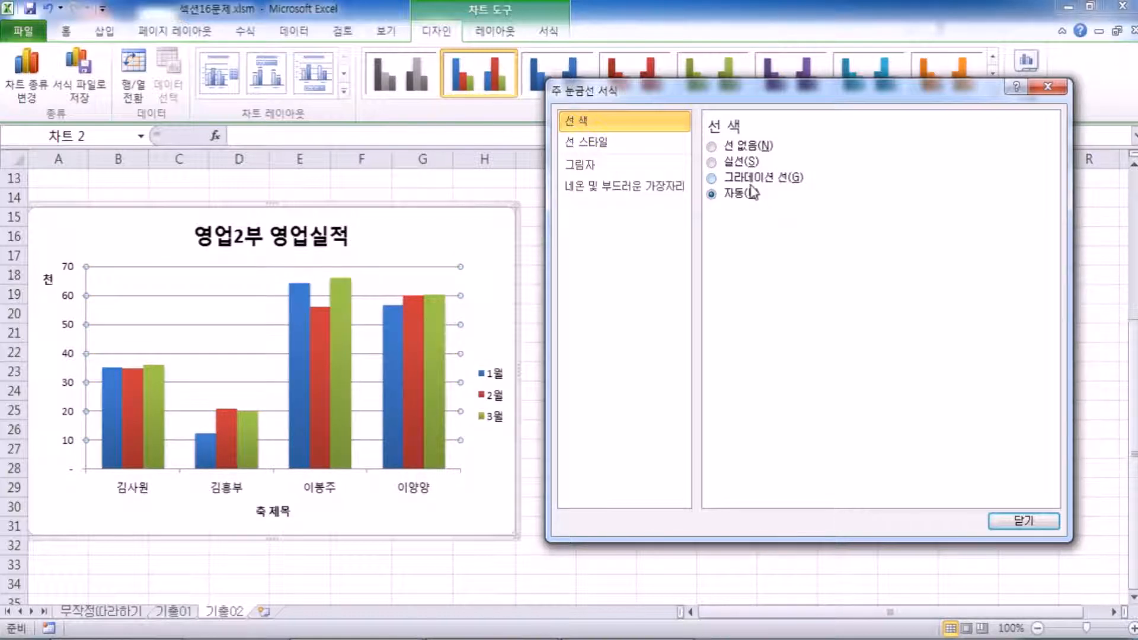
left_click_drag(700, 98, 745, 131)
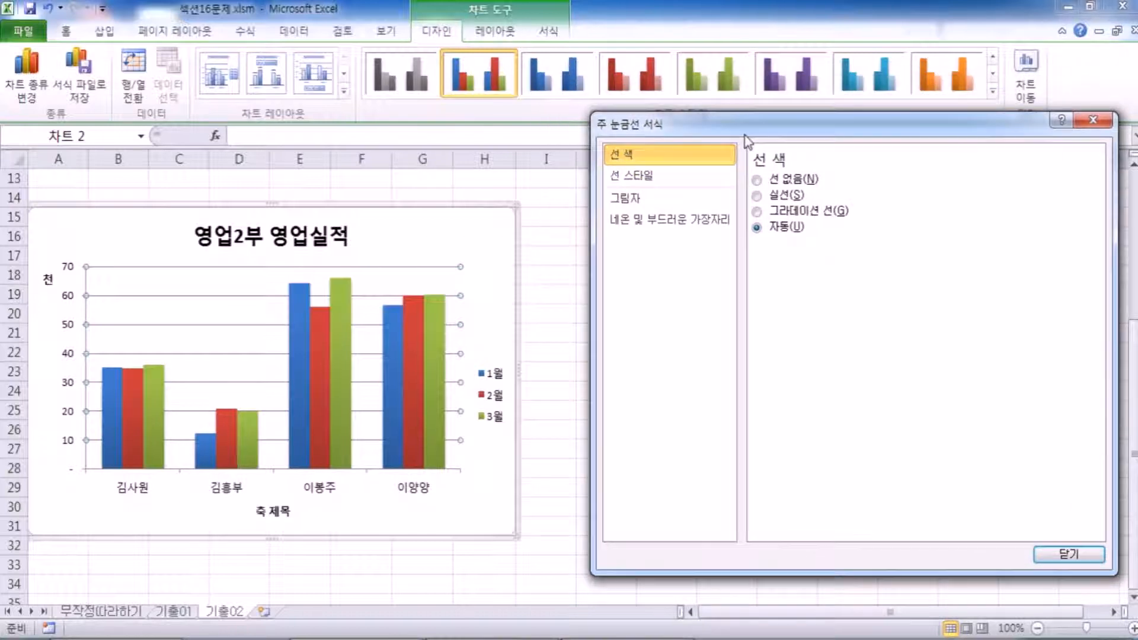
Turn off the chart's primary horizontal gridlines with the 없음 option.
left_click(501, 33)
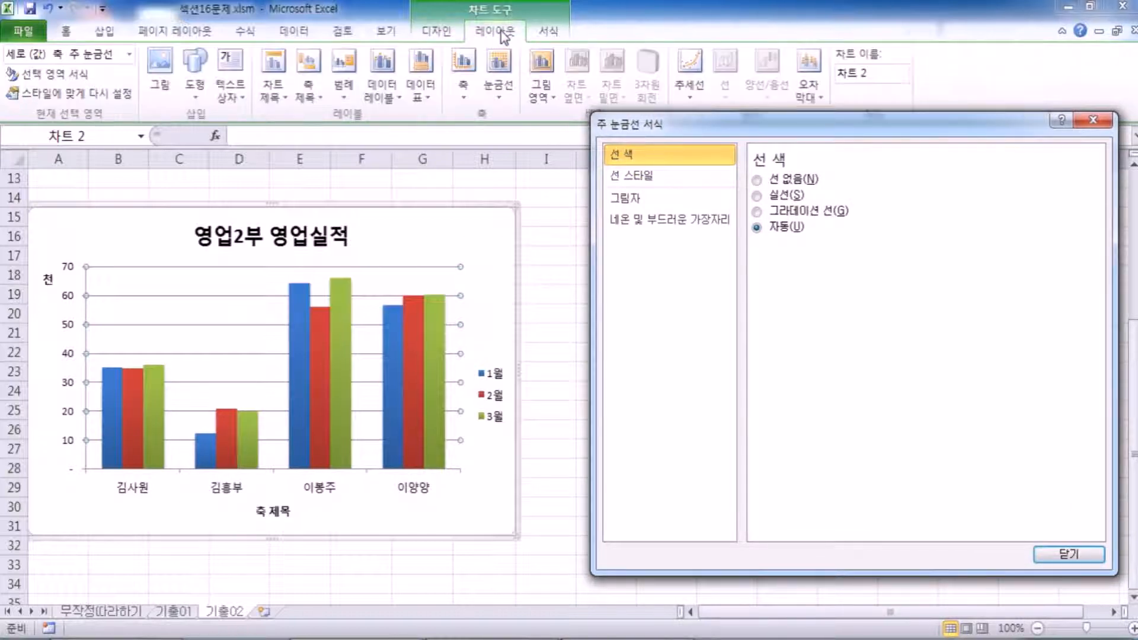
left_click(502, 86)
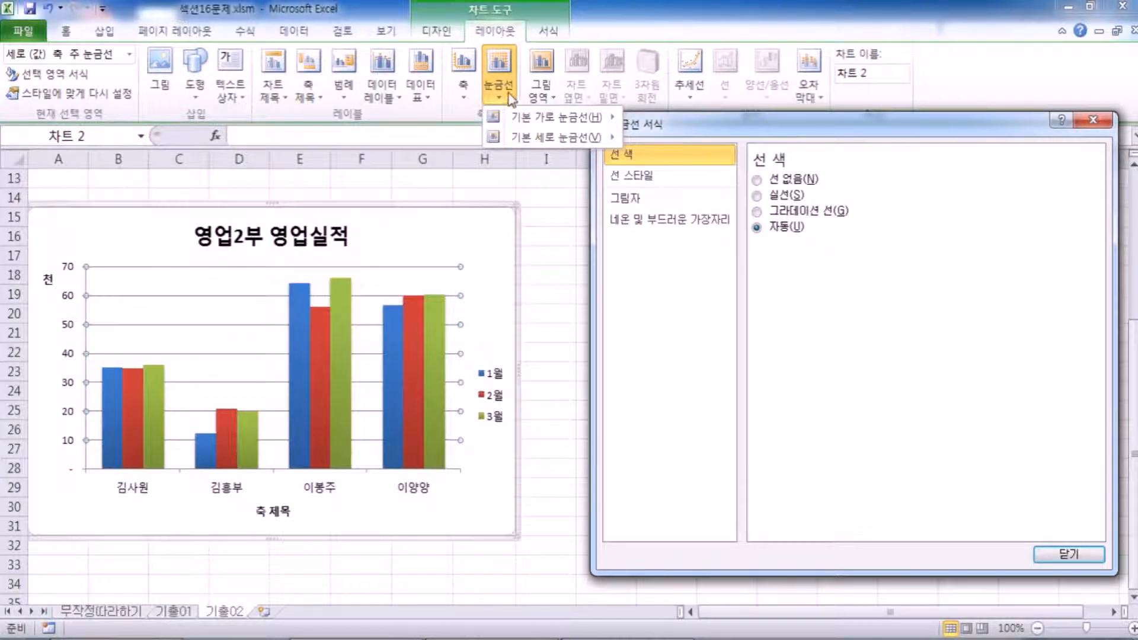
left_click(391, 106)
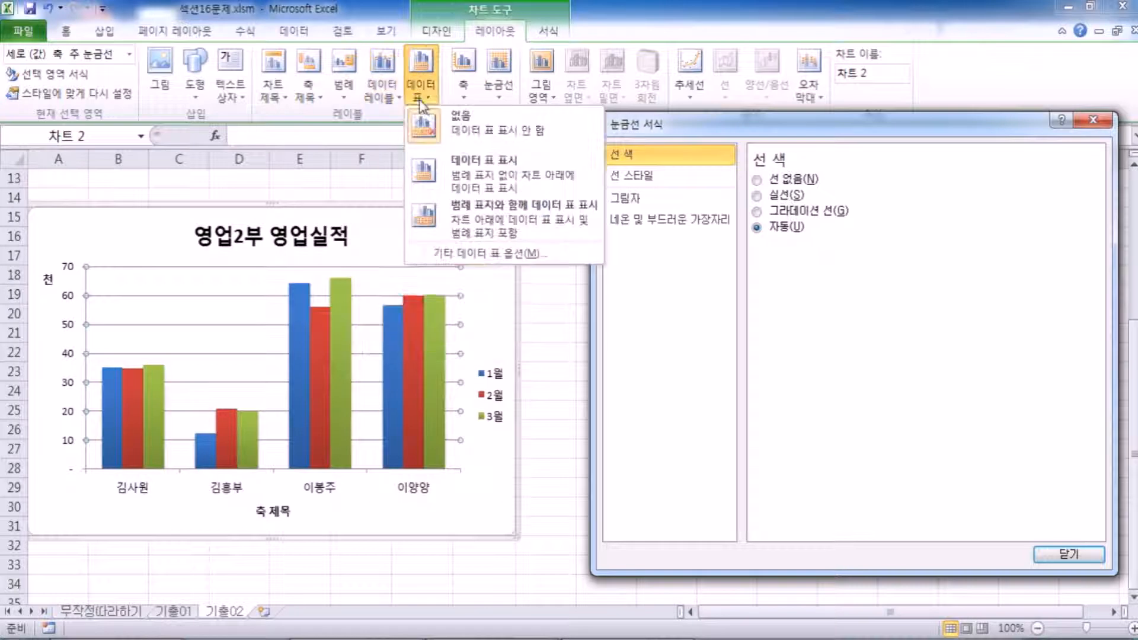
mouse_move(501, 99)
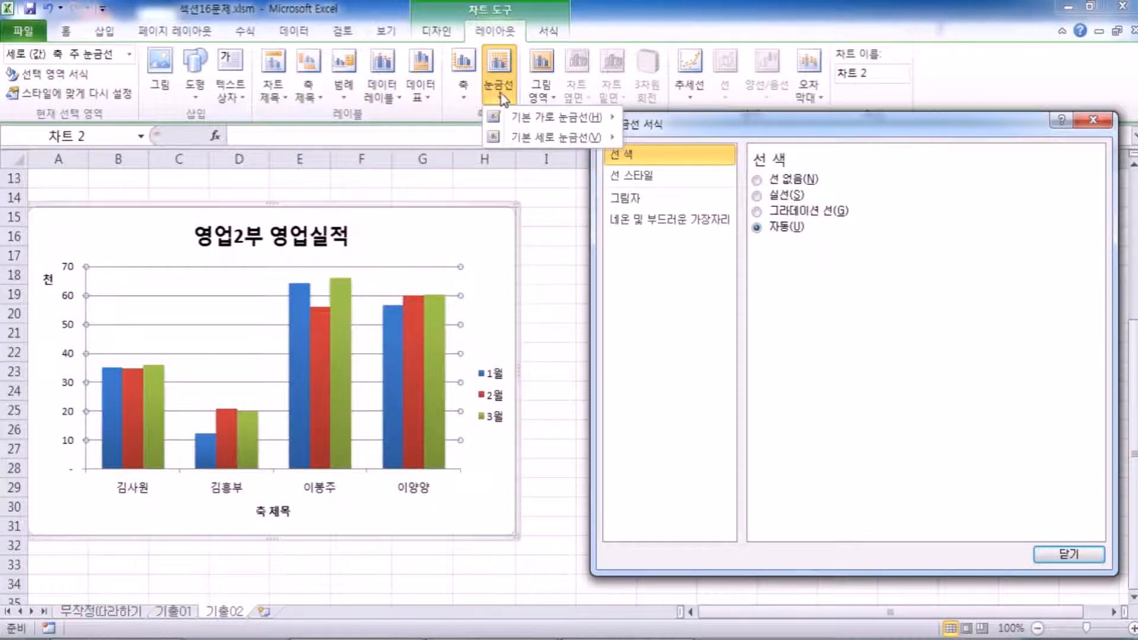
mouse_move(520, 121)
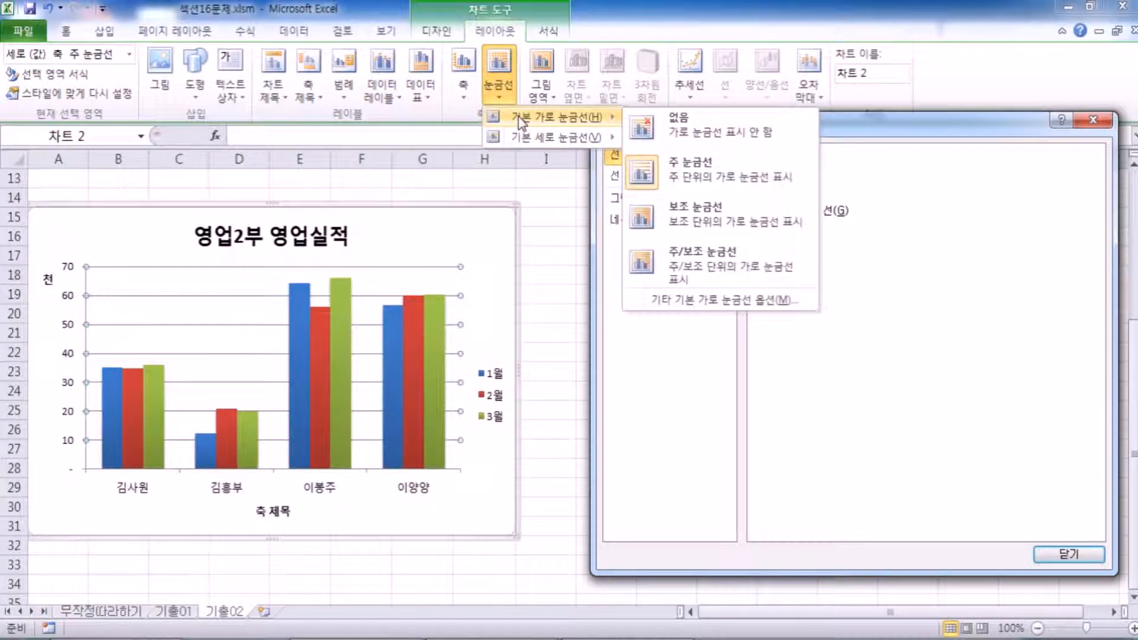
left_click(698, 119)
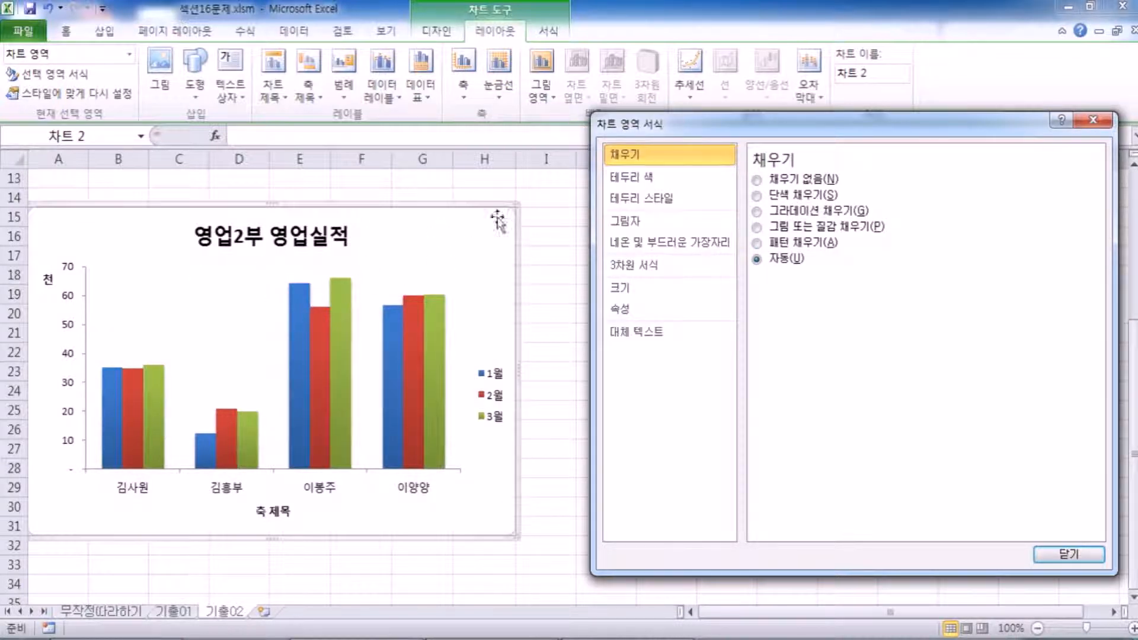
Show the 주 눈금선 horizontal gridlines again and set their line colour to 선 없음.
left_click(157, 291)
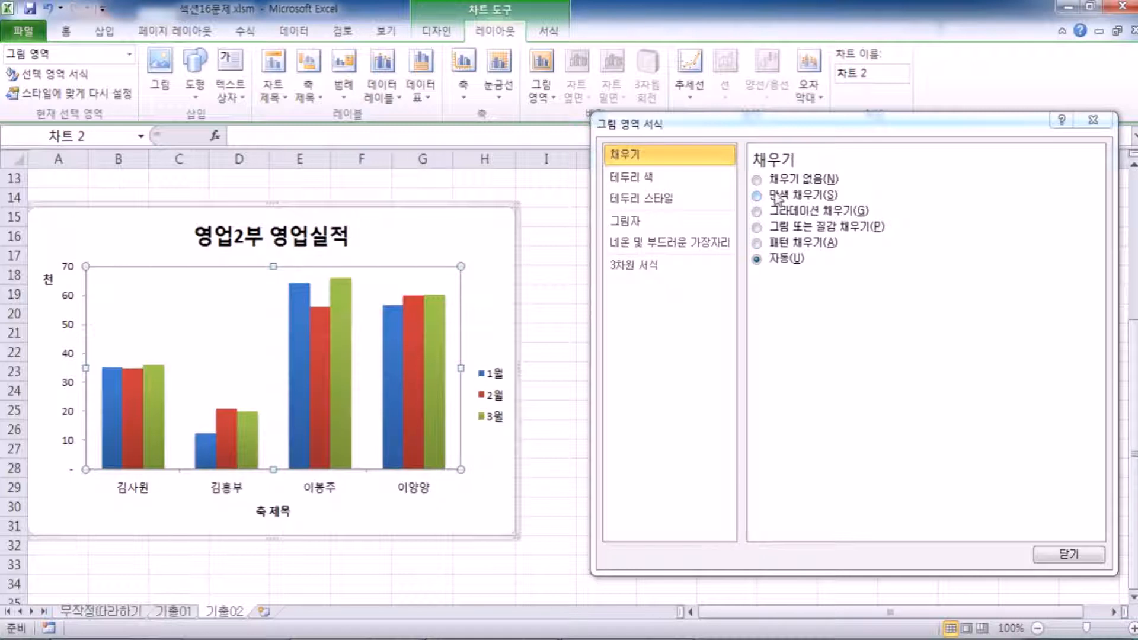
left_click(499, 83)
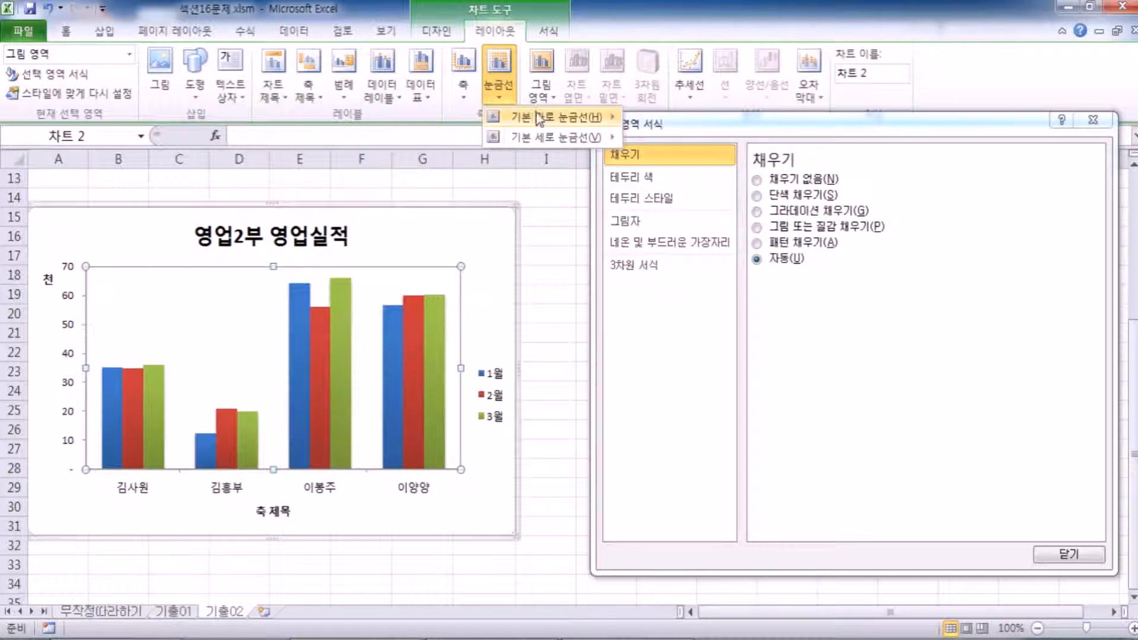
mouse_move(536, 118)
left_click(685, 161)
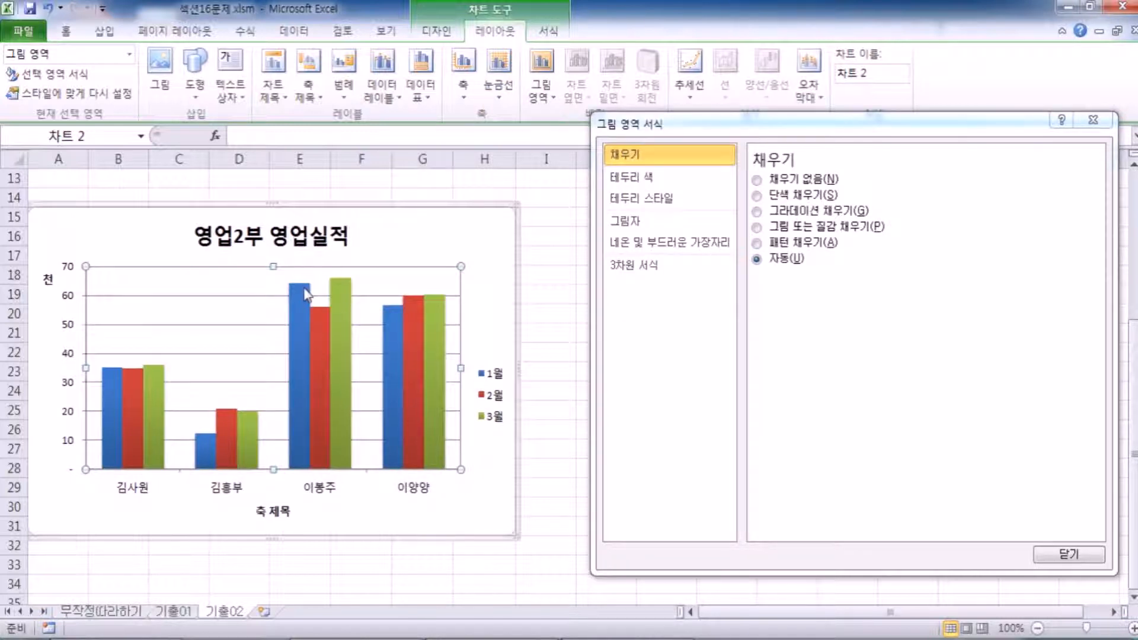
left_click(182, 296)
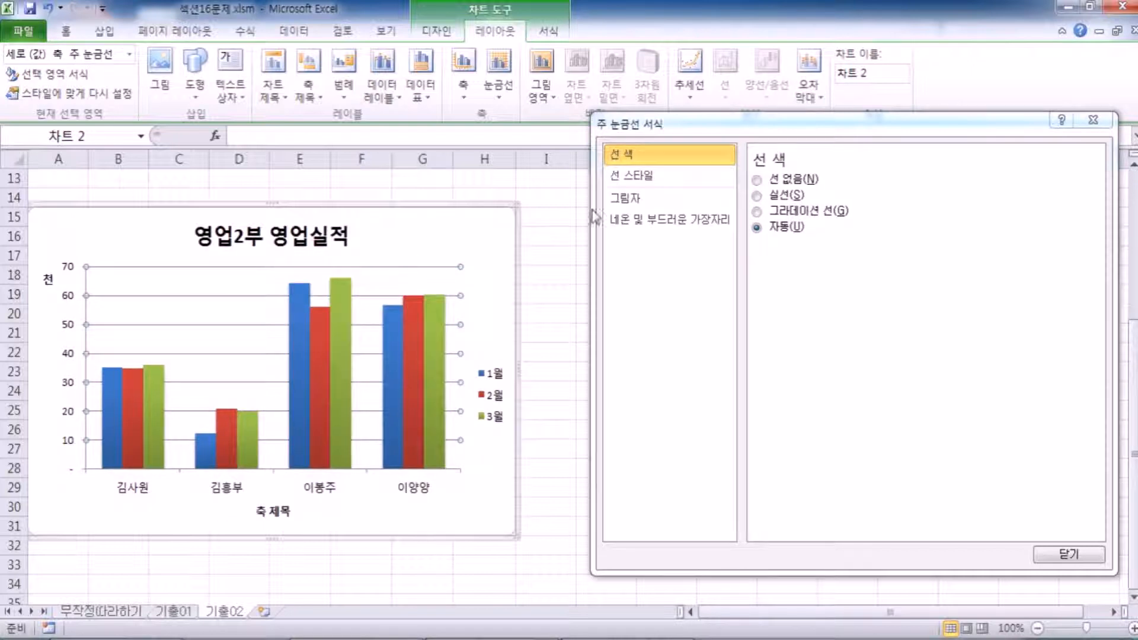
left_click(782, 180)
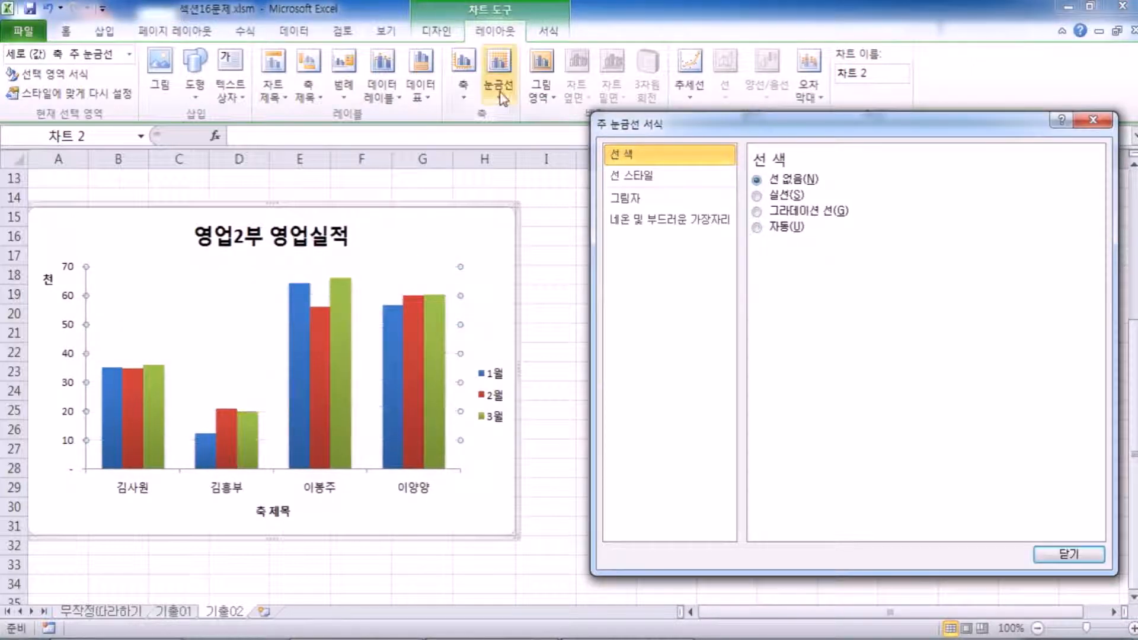
Try removing the primary horizontal gridlines with the 없음 option, and undo the removal.
left_click(498, 74)
mouse_move(524, 116)
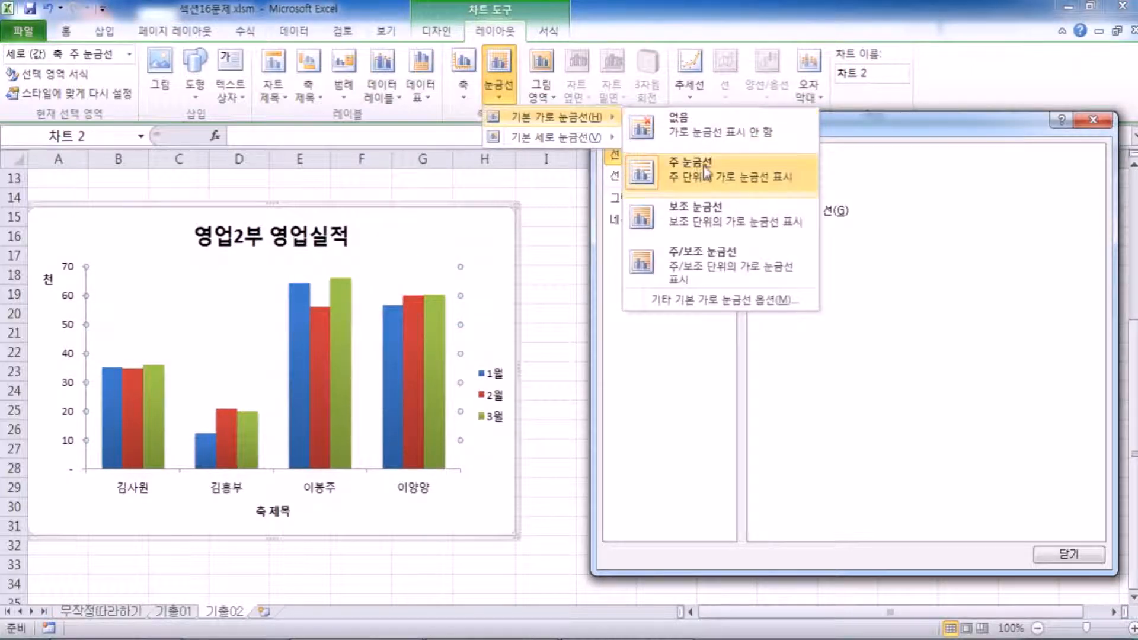
left_click(692, 124)
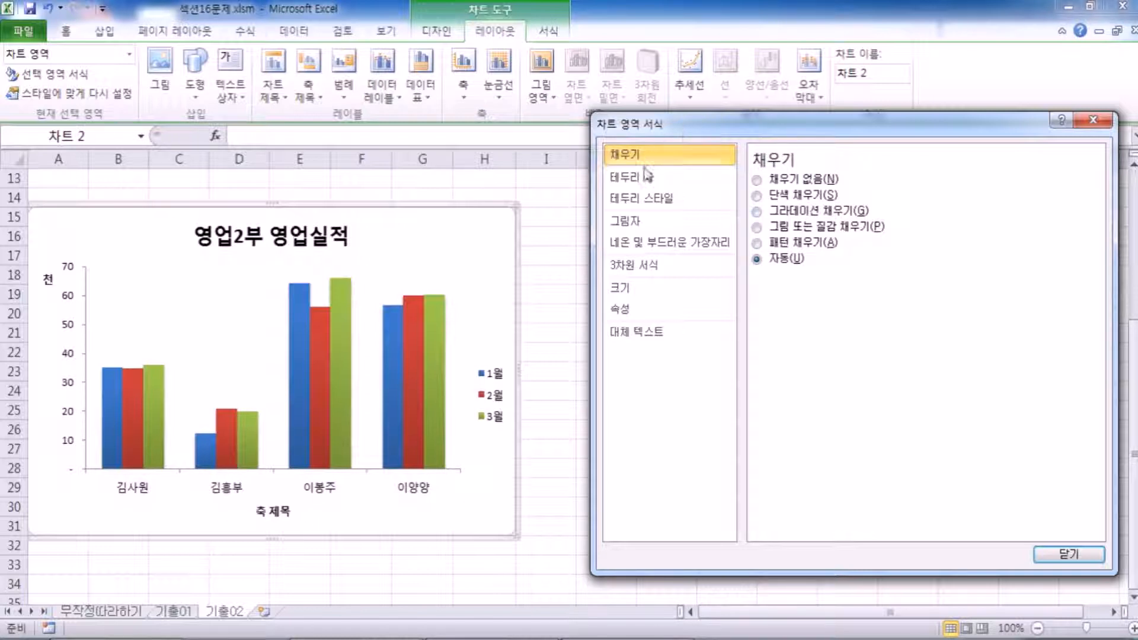
left_click(498, 214)
left_click(495, 235)
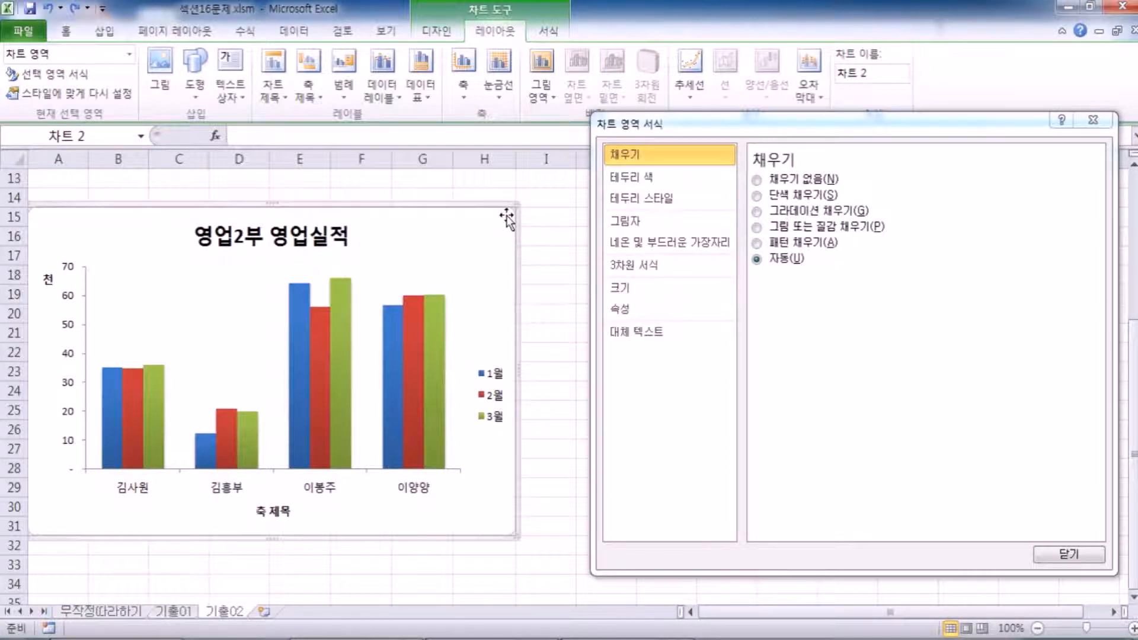
left_click(228, 325)
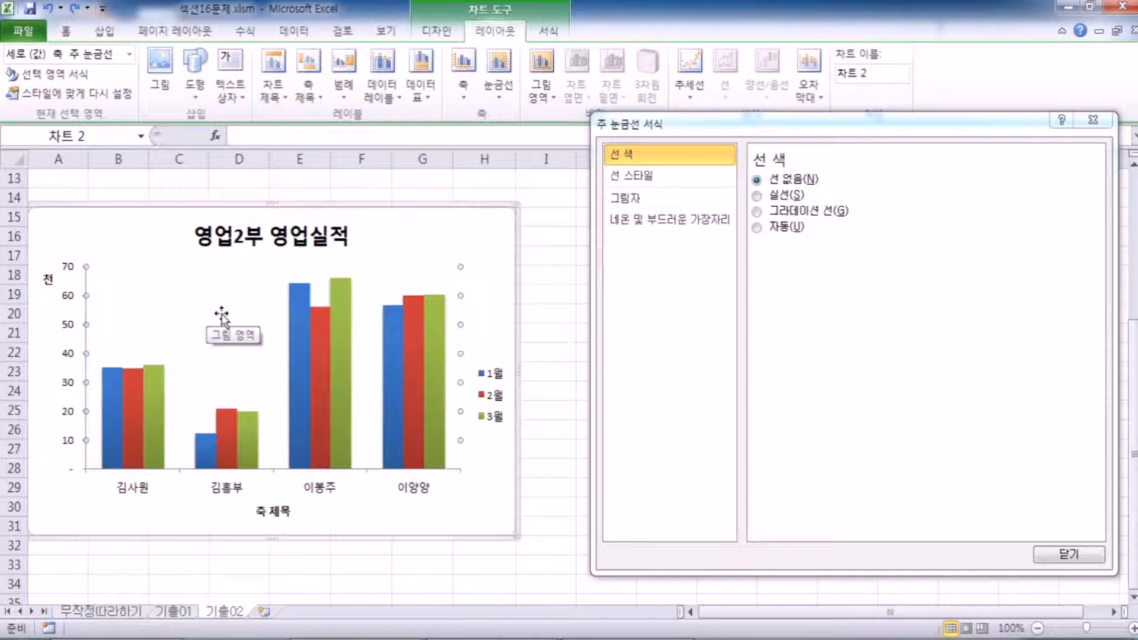
left_click(1093, 121)
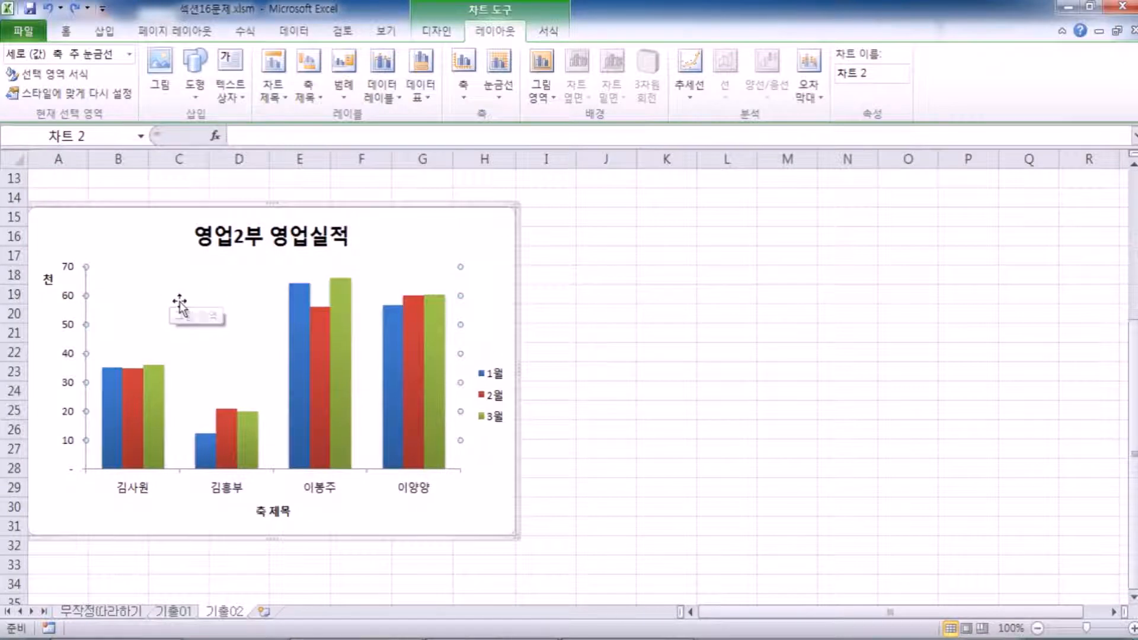
Fill the chart's plot area with the 신문 용지 texture.
key("ctrl+1")
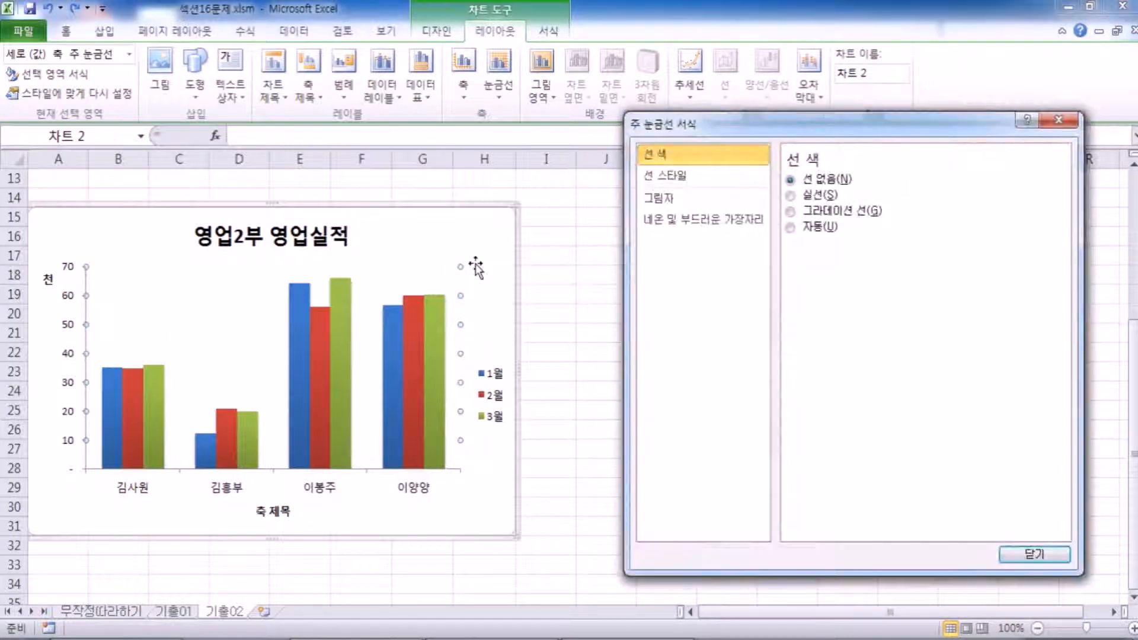
left_click(173, 323)
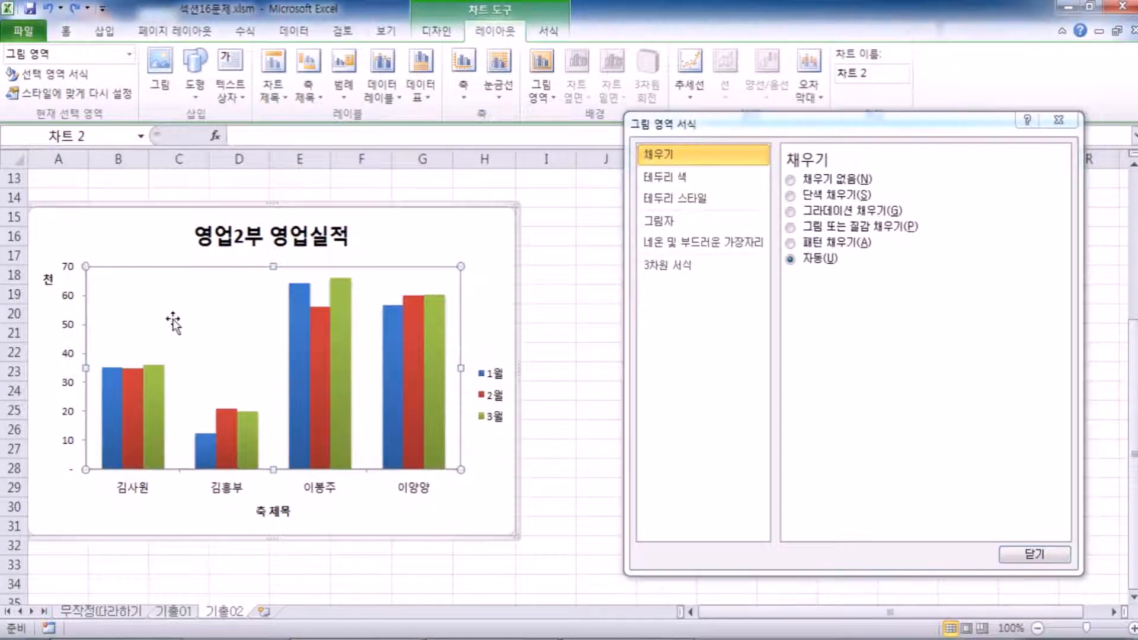
left_click_drag(664, 125, 486, 110)
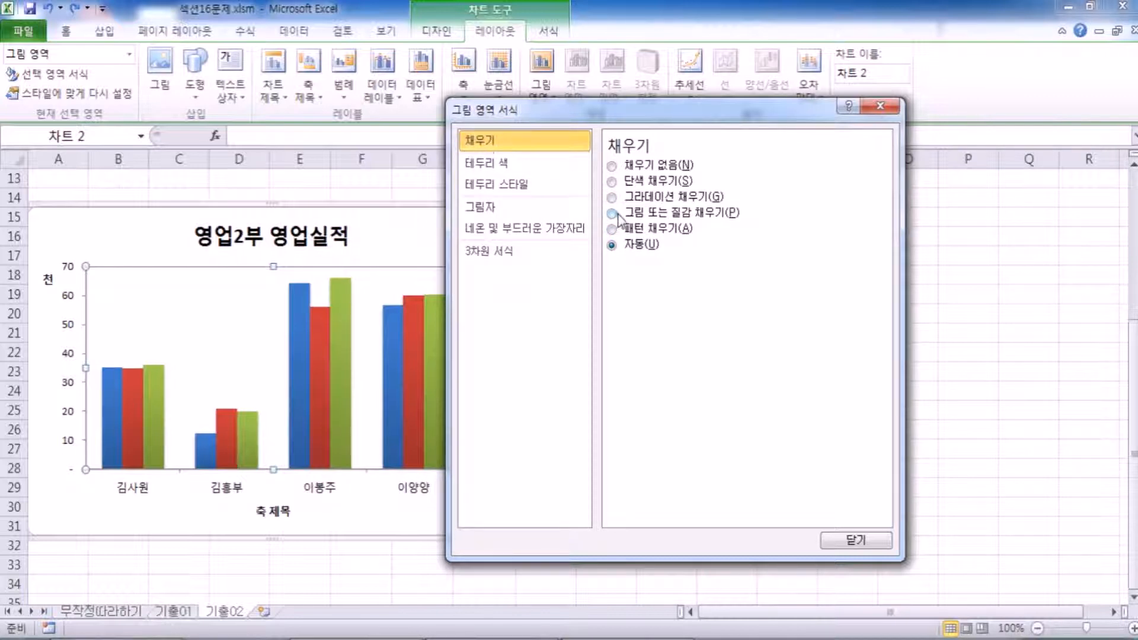
left_click(668, 214)
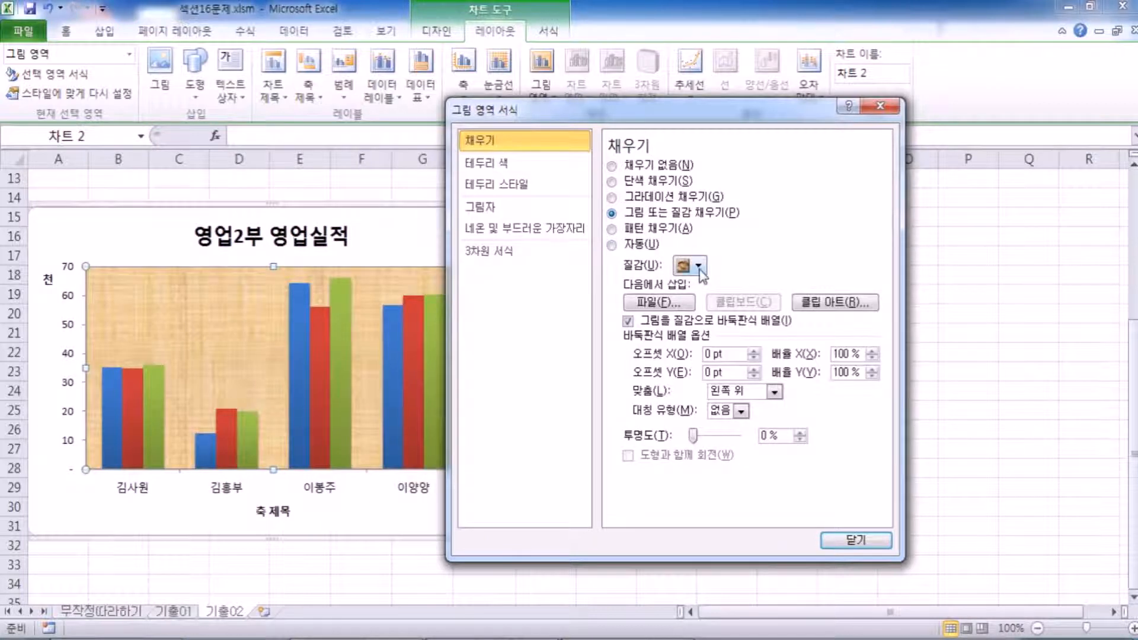
left_click(698, 266)
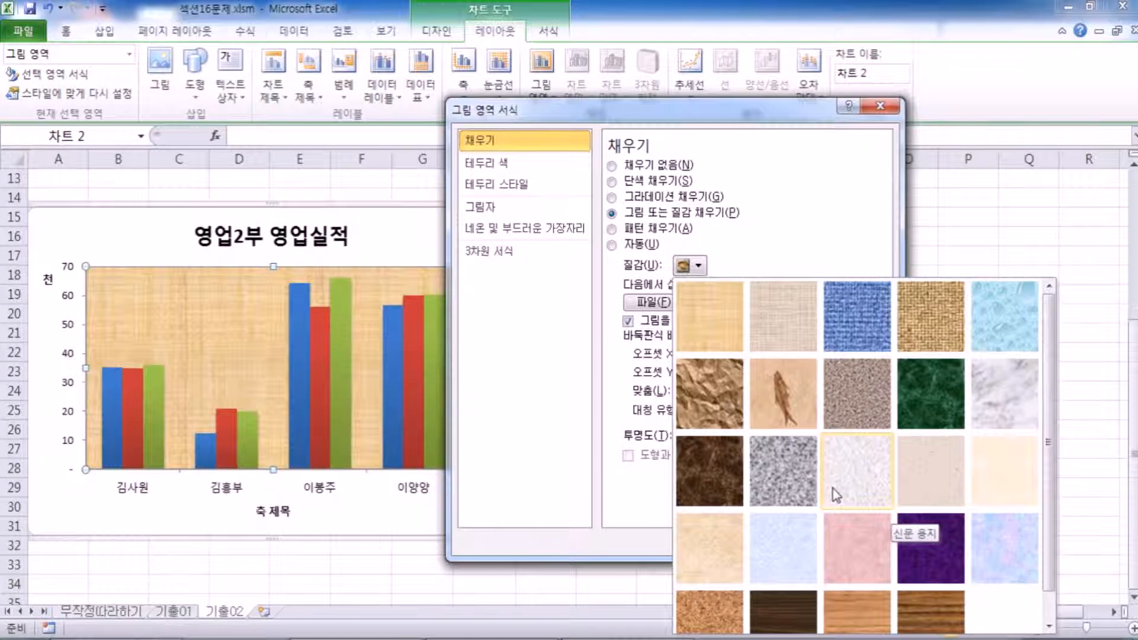
left_click(861, 478)
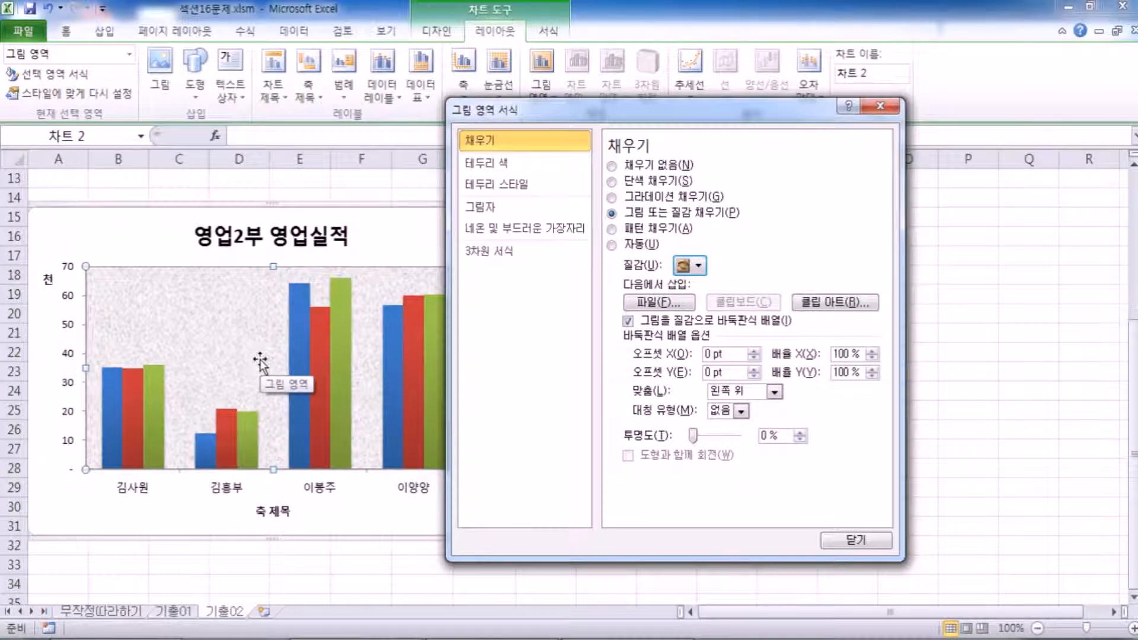
Switch the plot area's texture to 물고기 화석 and back to 신문 용지.
left_click_drag(616, 110, 650, 27)
left_click(723, 183)
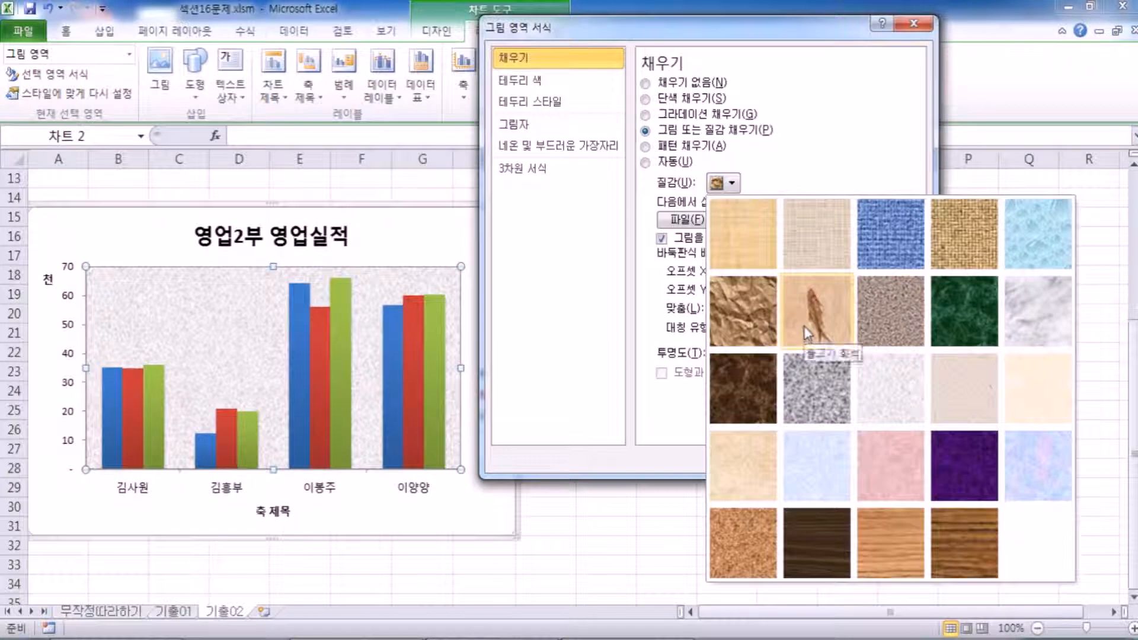
left_click(835, 323)
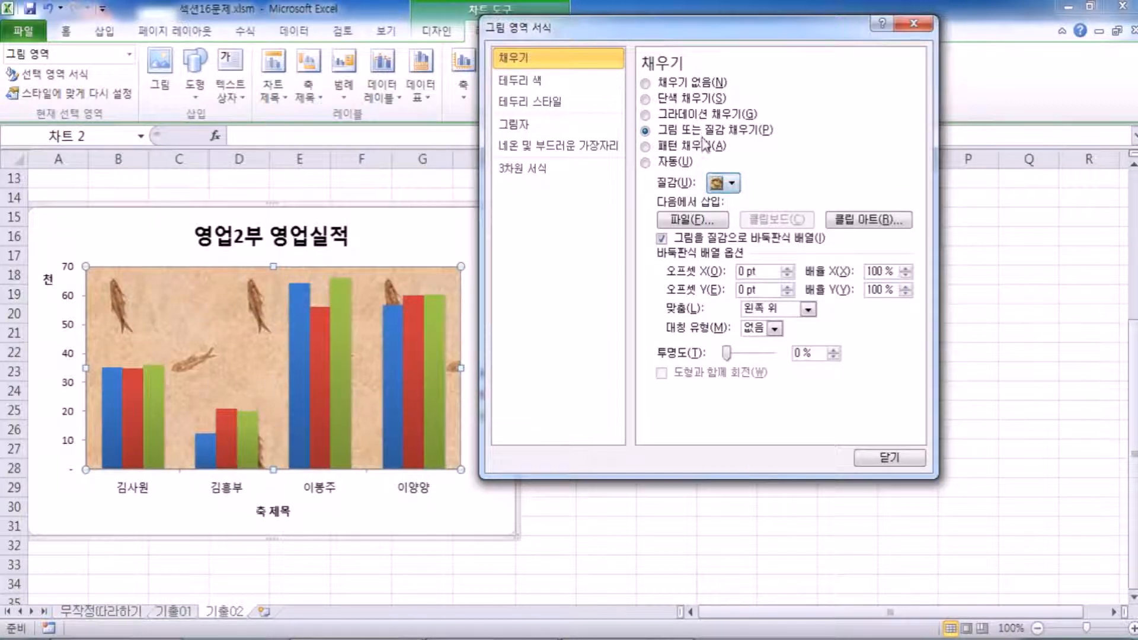
left_click(732, 182)
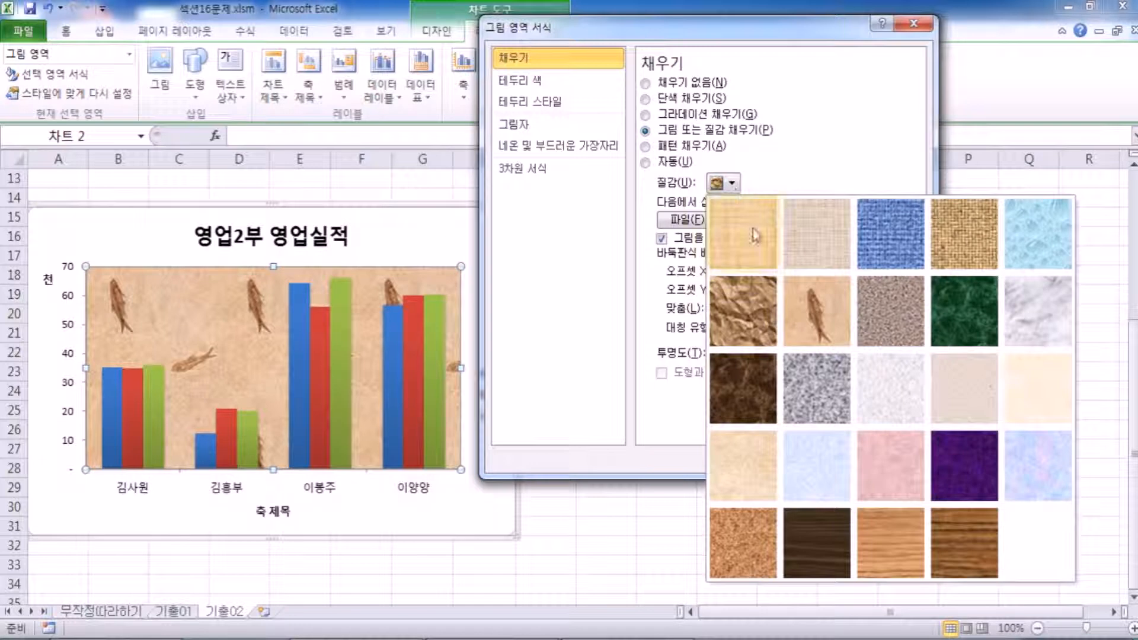
left_click(879, 401)
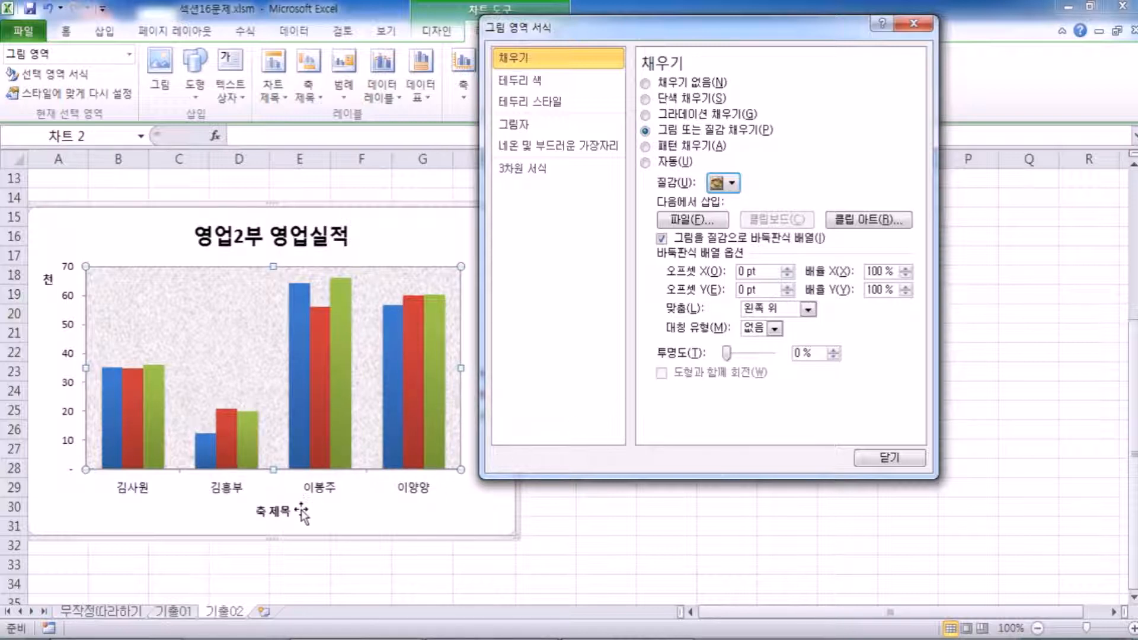
Set the chart legend's position to 아래쪽 and close its formatting settings.
left_click_drag(654, 29, 785, 14)
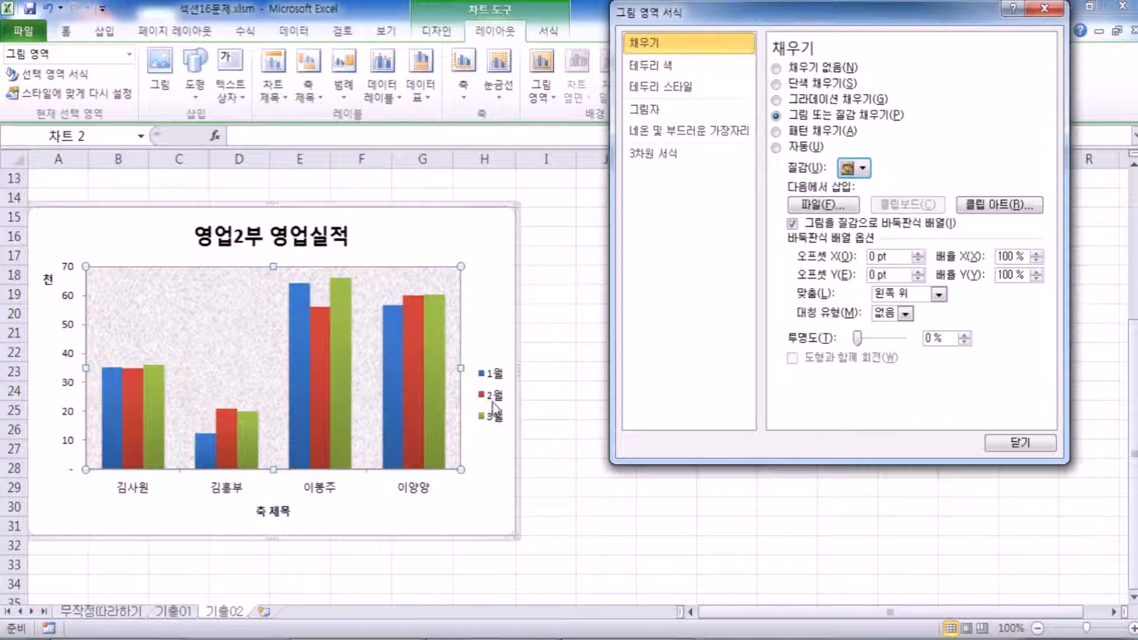
left_click(489, 416)
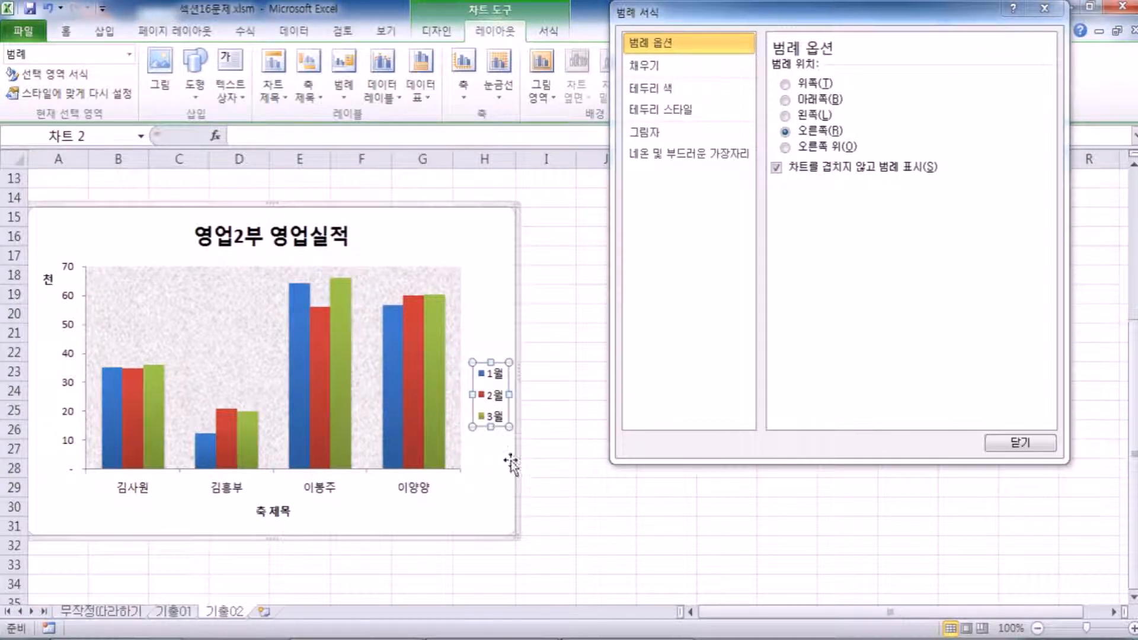
left_click_drag(788, 15, 732, 19)
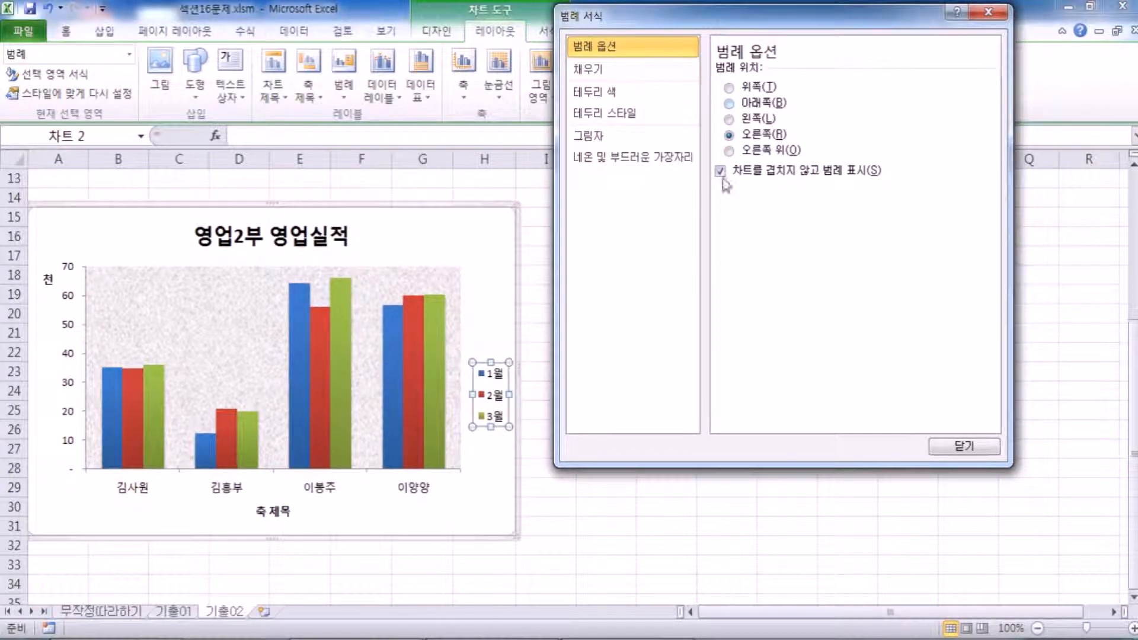
left_click(761, 104)
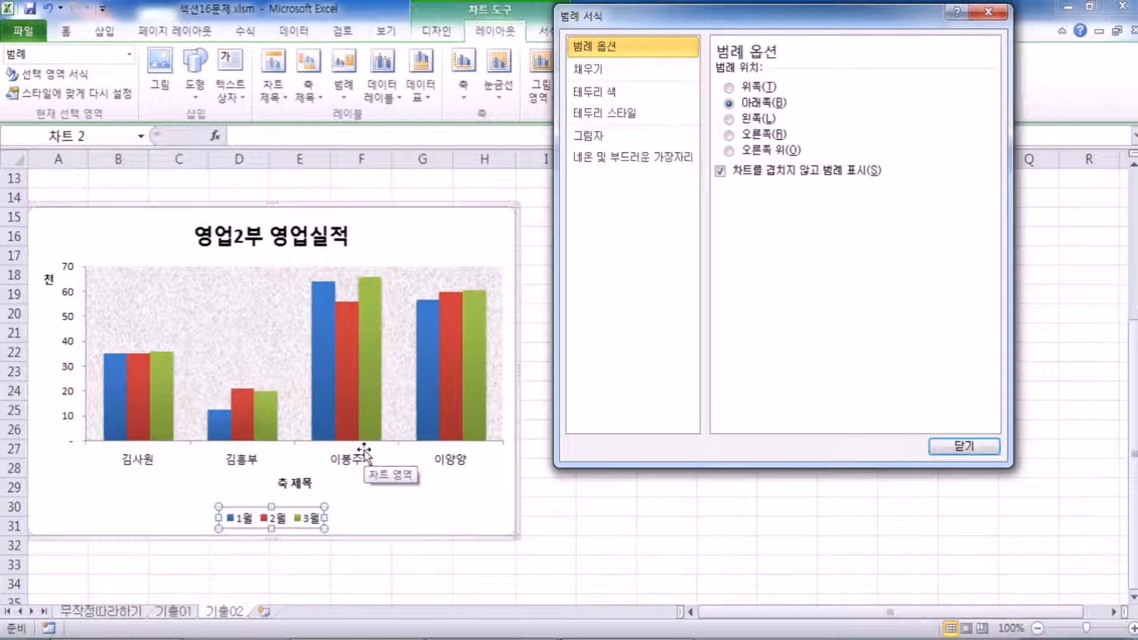
left_click(988, 12)
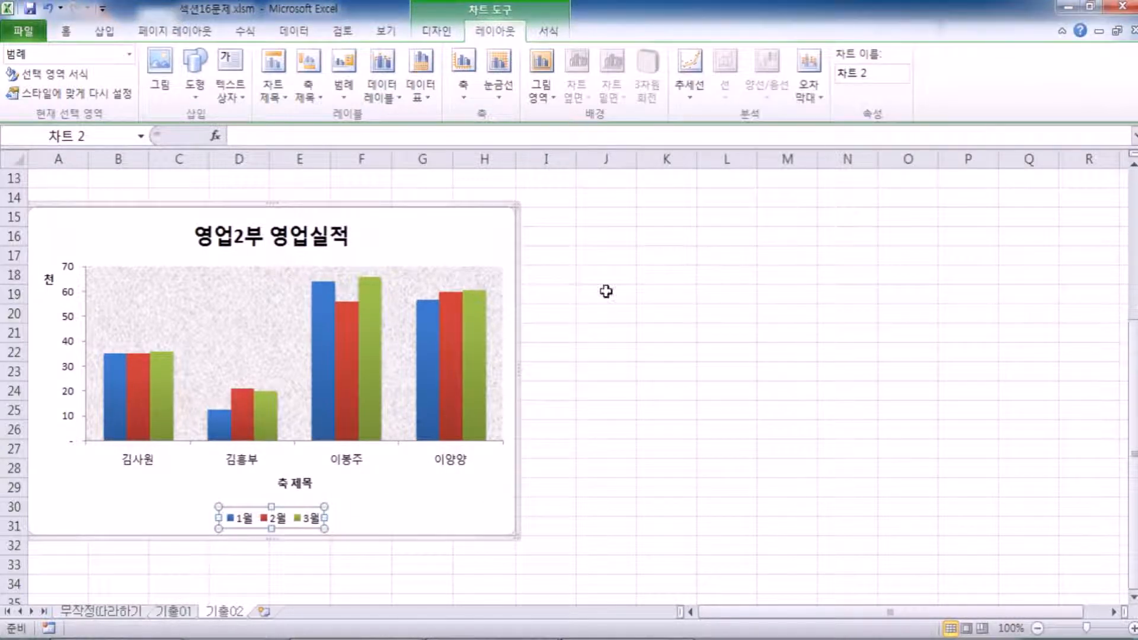
left_click(544, 29)
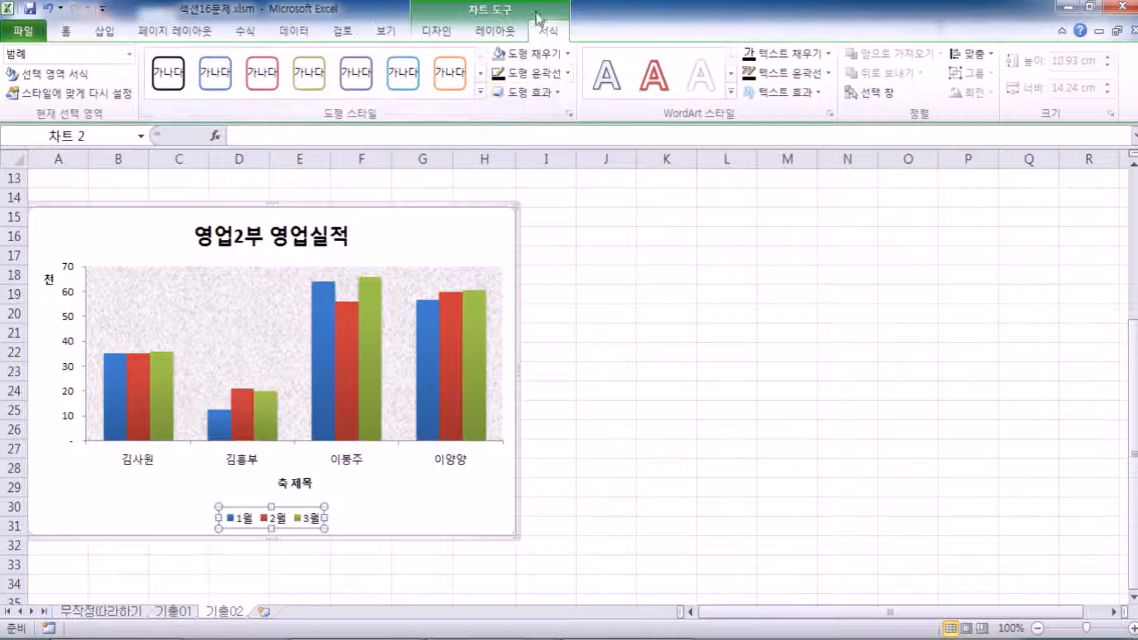
Apply the light aqua shape style from the fourth row of the style gallery to the chart legend.
left_click(480, 92)
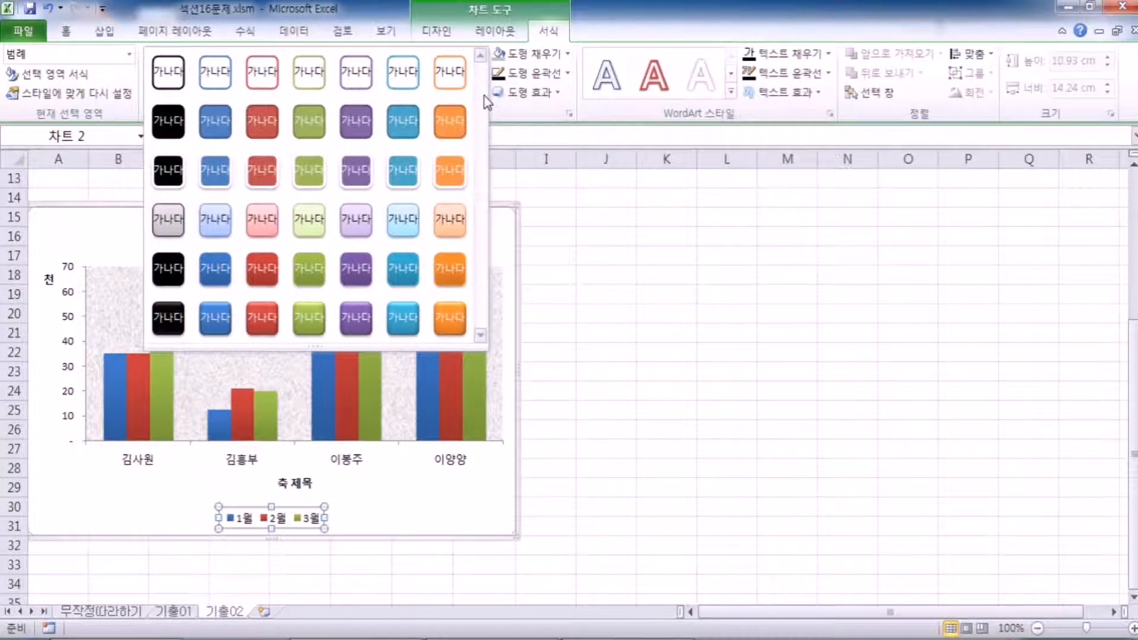
left_click(512, 12)
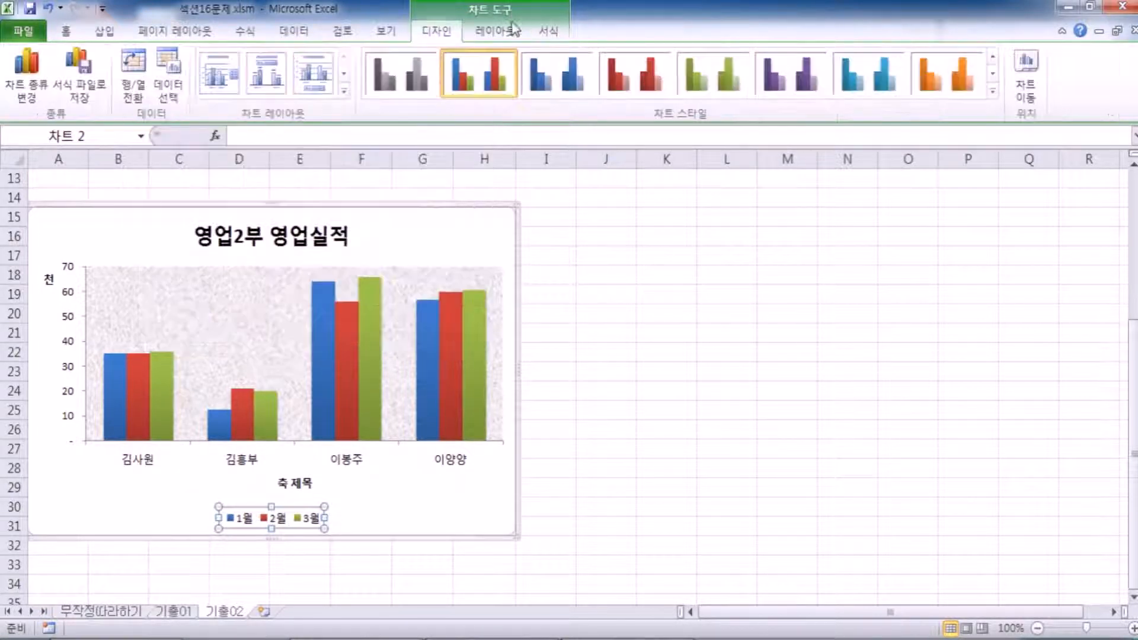
left_click(514, 30)
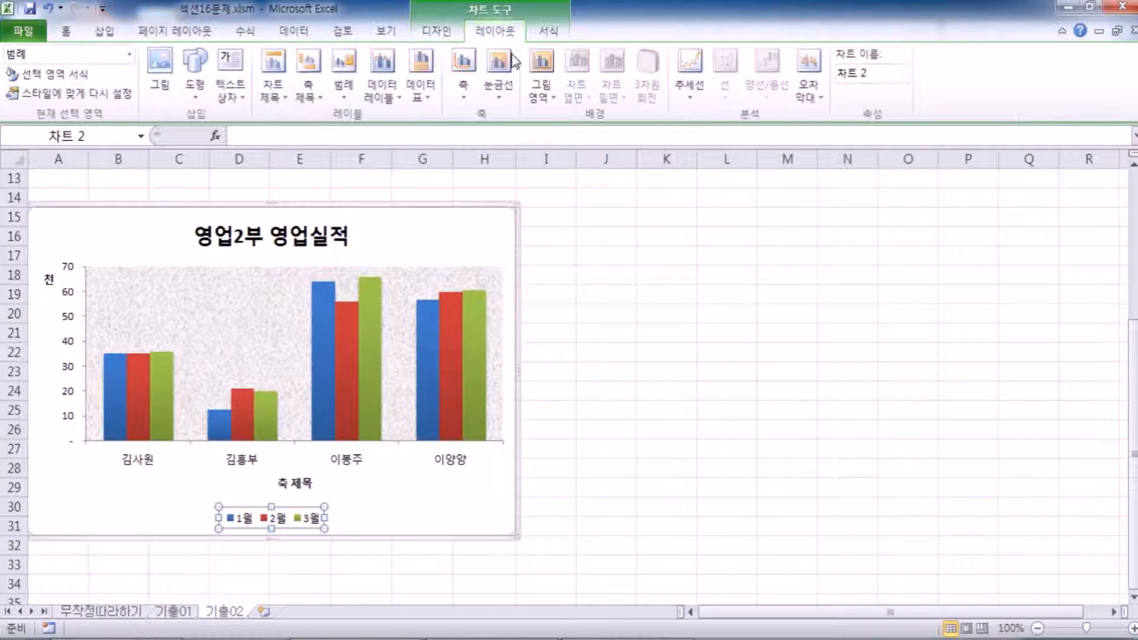
left_click(548, 31)
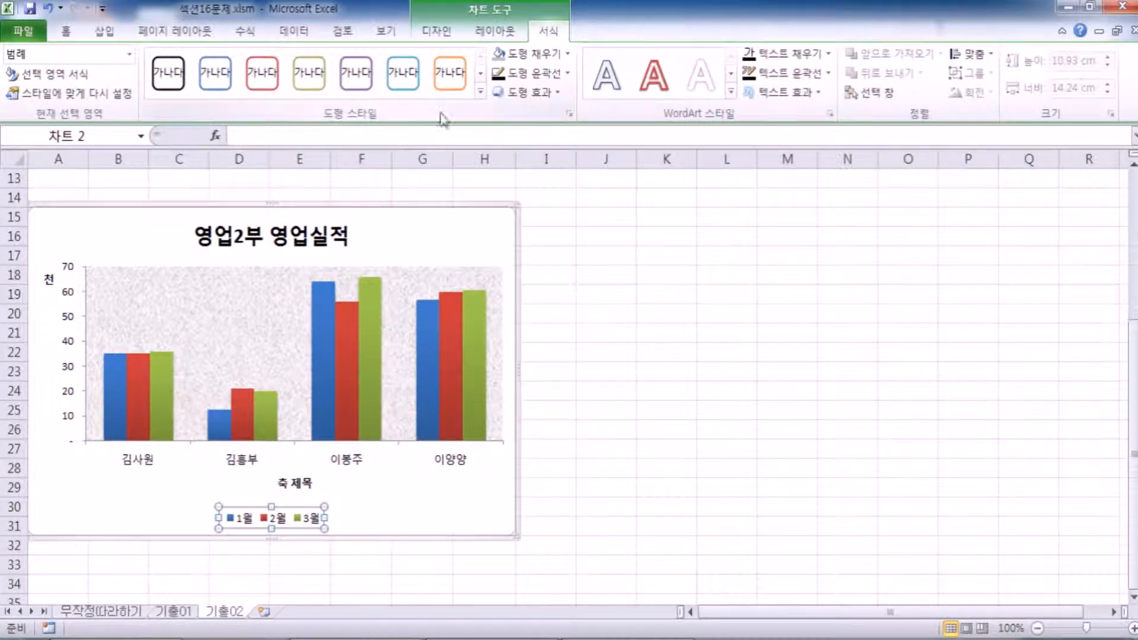
left_click(479, 93)
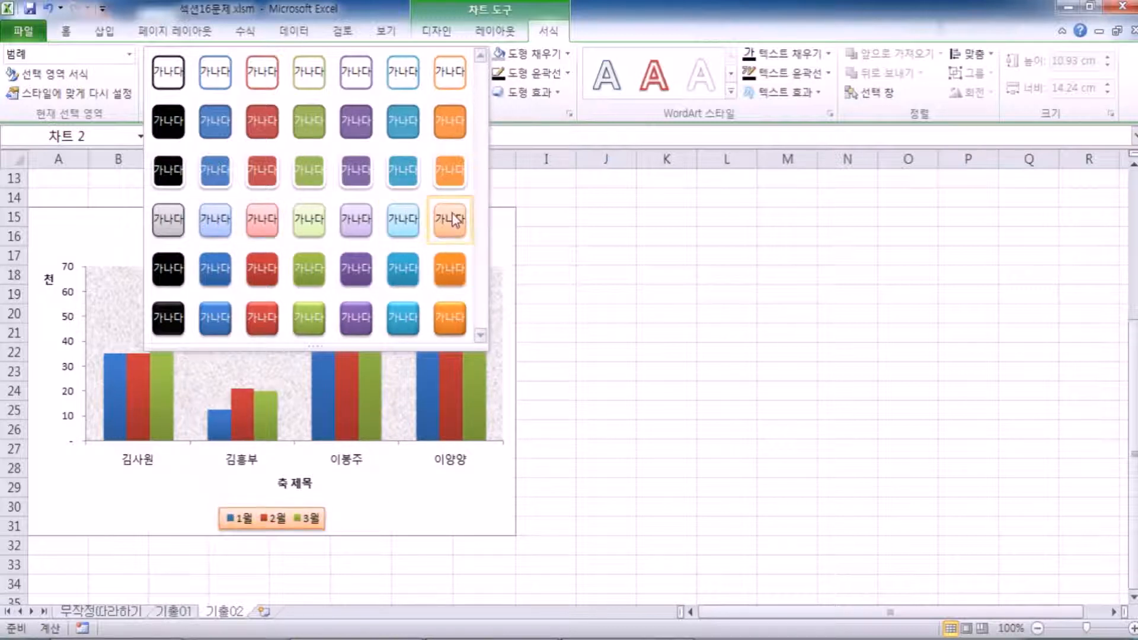
left_click(403, 234)
scroll(349, 450, "down", 2)
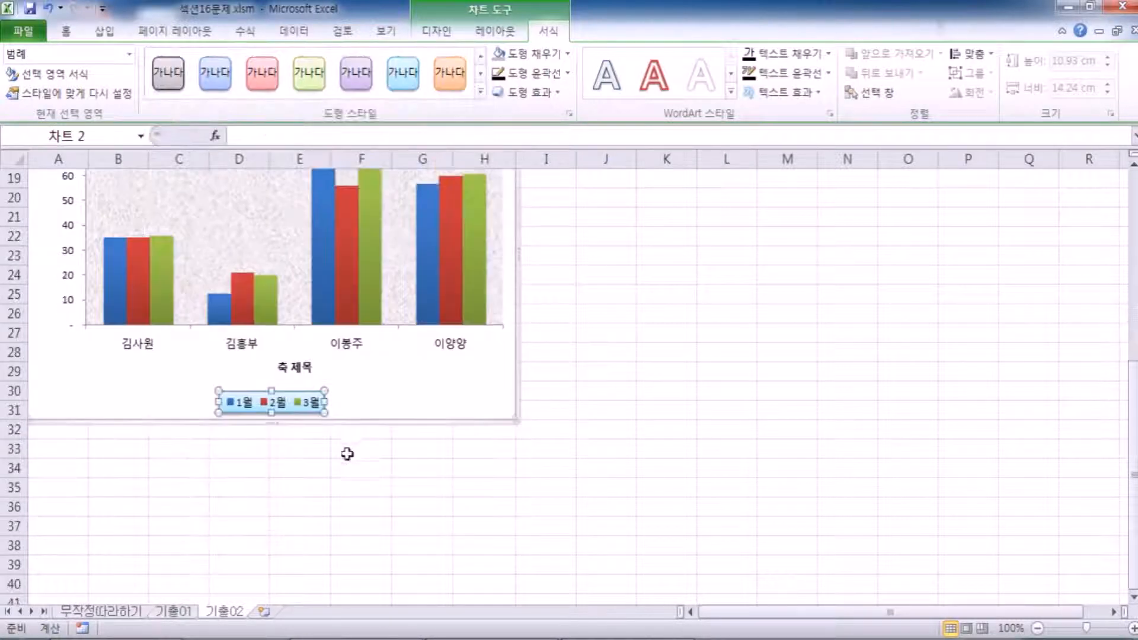
left_click(335, 406)
left_click(290, 395)
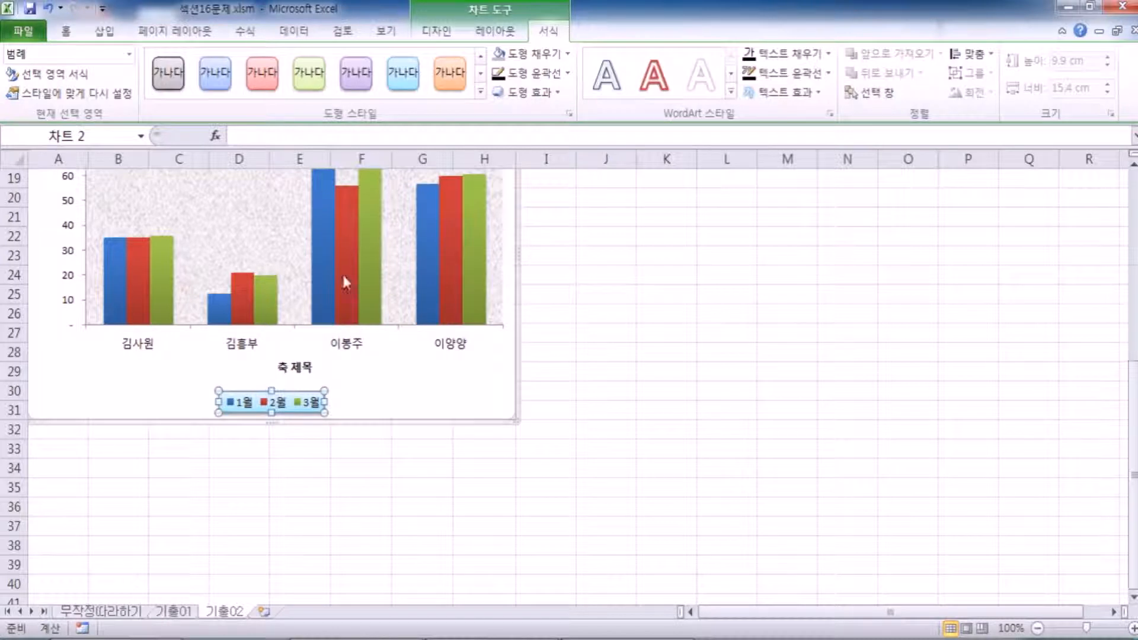
left_click(496, 32)
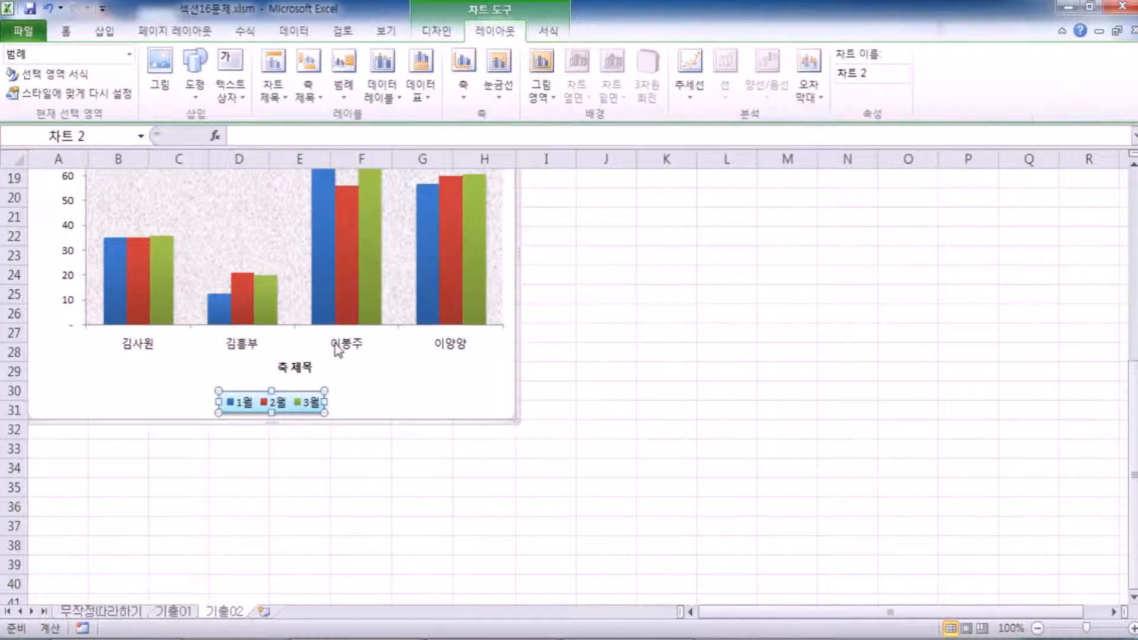
left_click(444, 32)
left_click(494, 32)
left_click(553, 30)
left_click(482, 33)
left_click(545, 31)
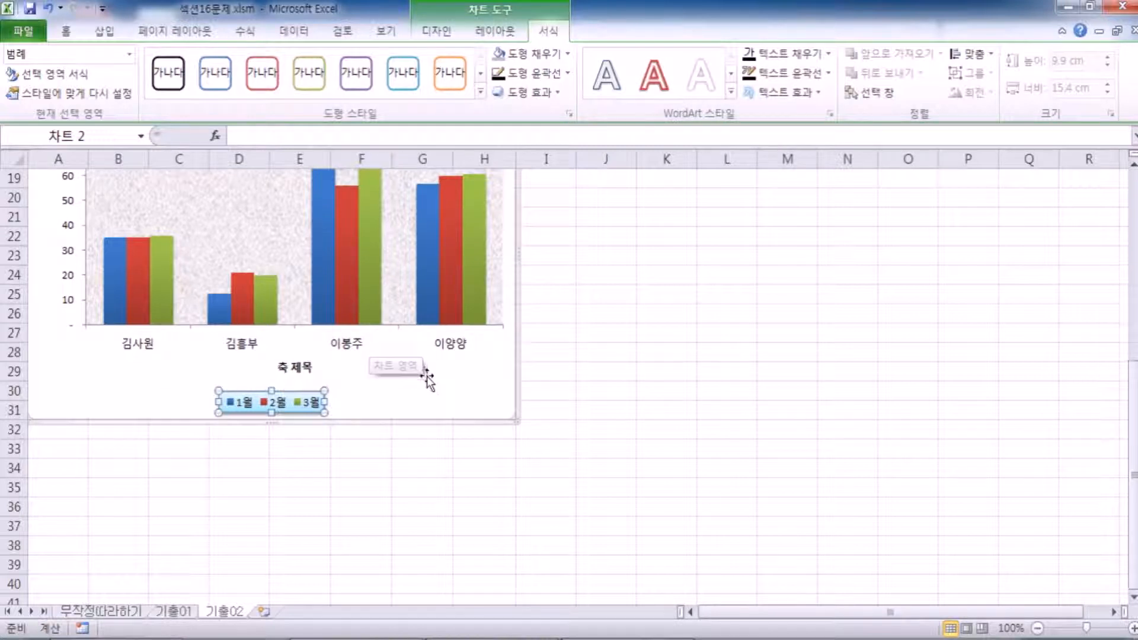
Review the legend's position options in its formatting settings and the available shape styles.
left_click(436, 388)
double_click(323, 406)
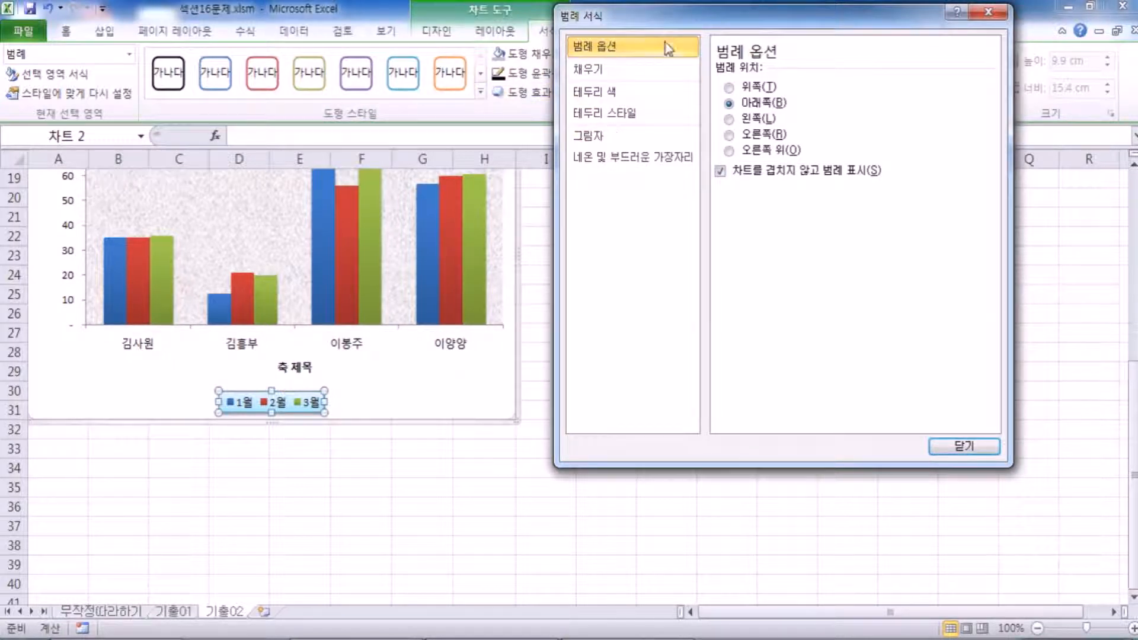
left_click_drag(667, 18, 665, 226)
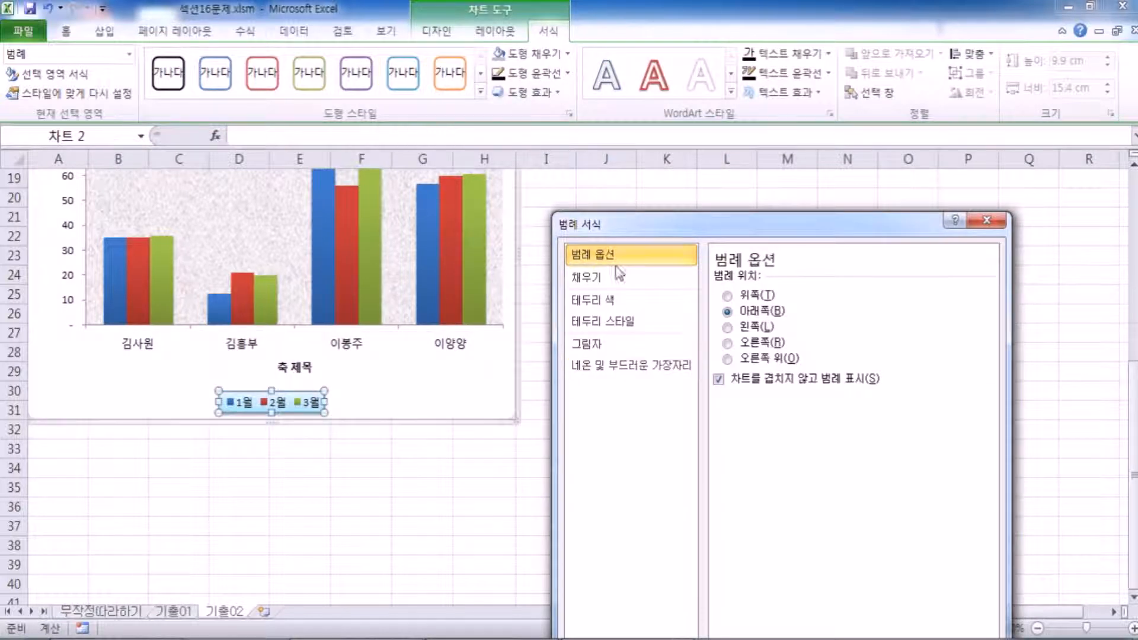
left_click_drag(658, 224, 613, 152)
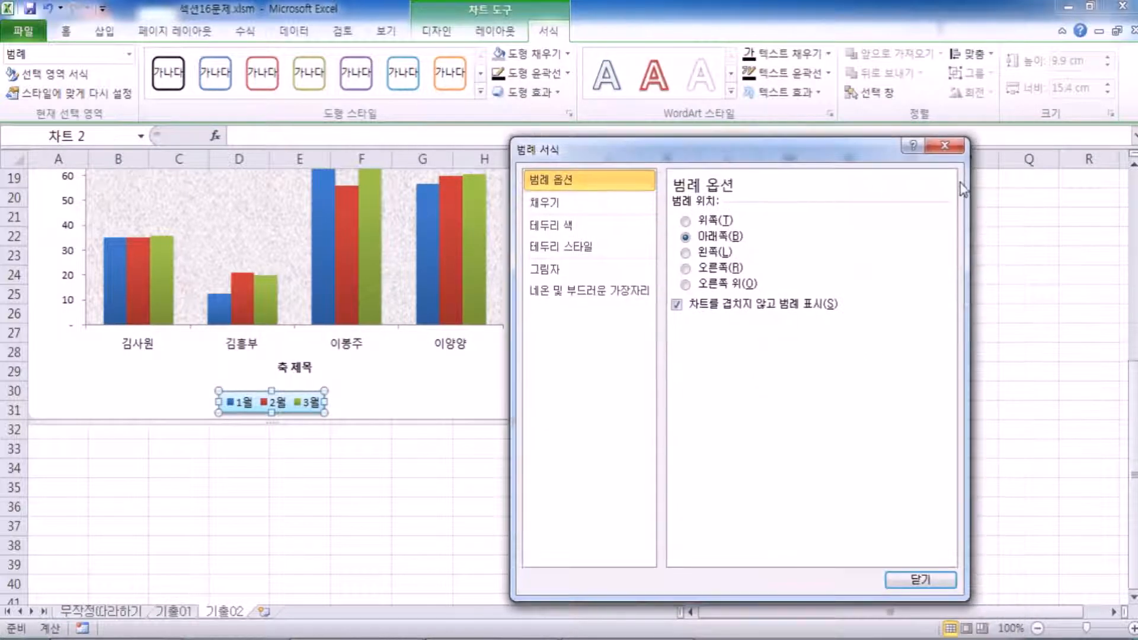
left_click(945, 150)
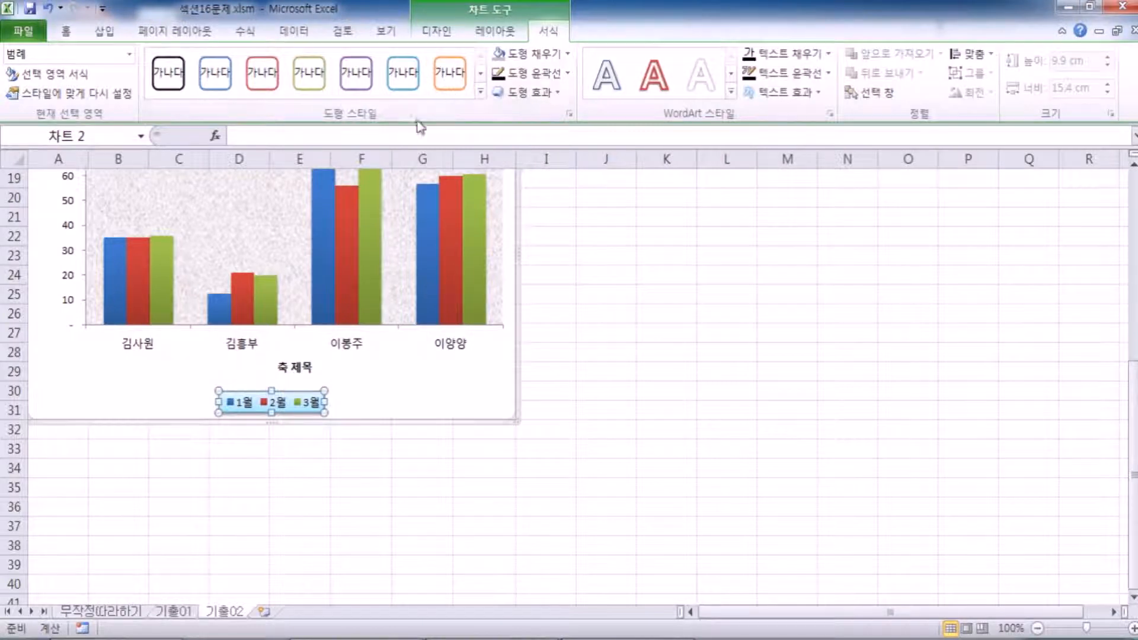
left_click(481, 92)
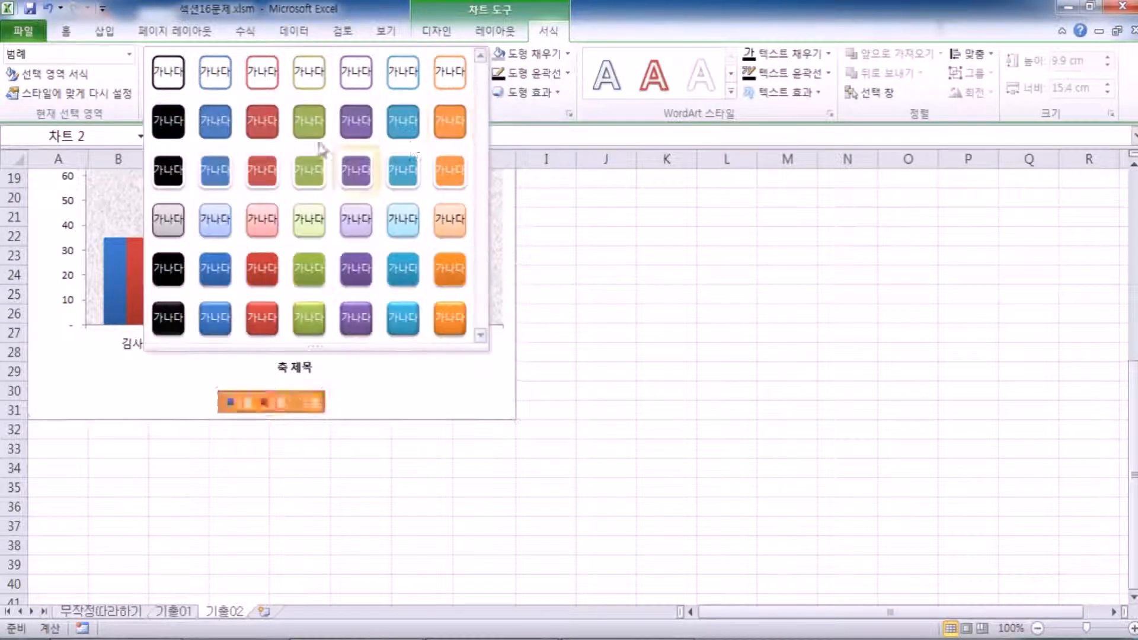
left_click(457, 411)
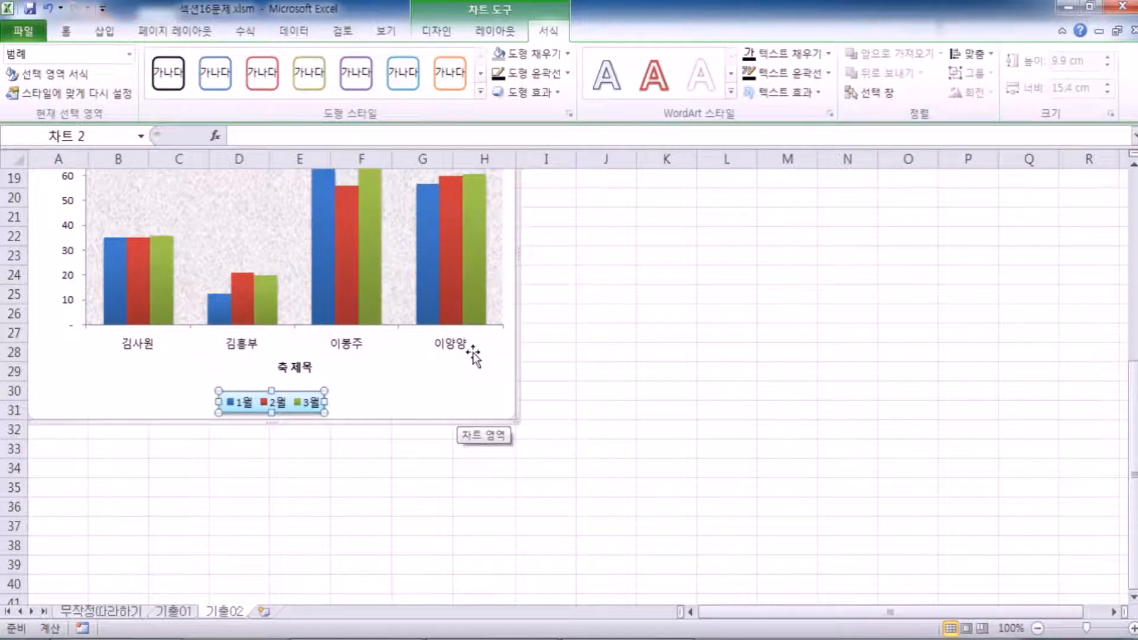
Enable 둥근 모서리 in the chart area's border style.
left_click(453, 387)
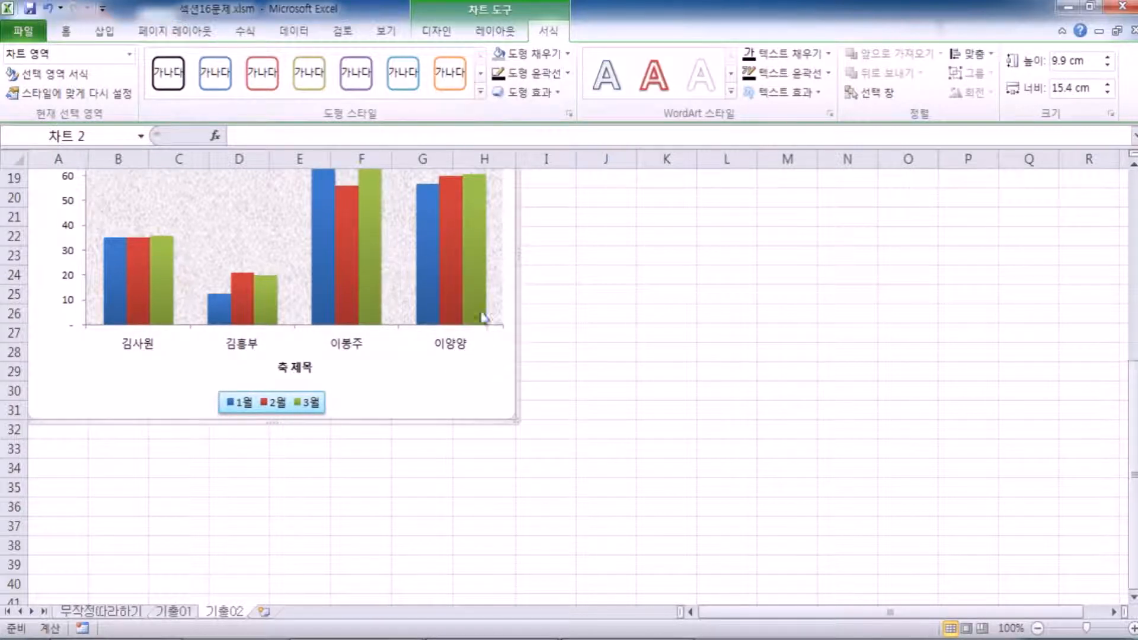
double_click(493, 395)
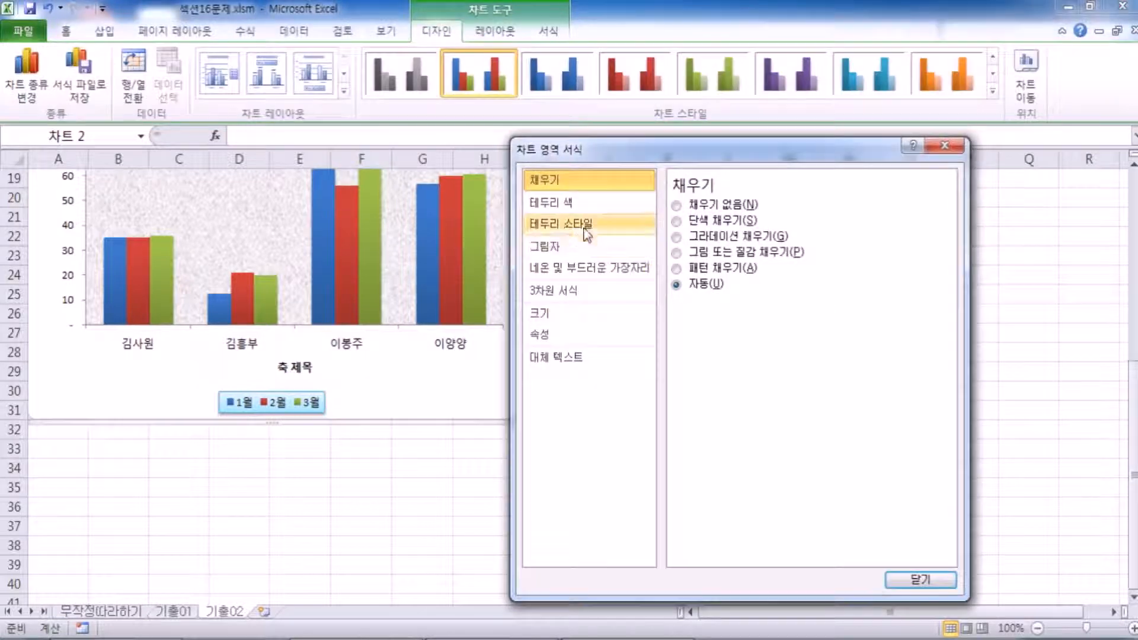
left_click(572, 227)
left_click(683, 382)
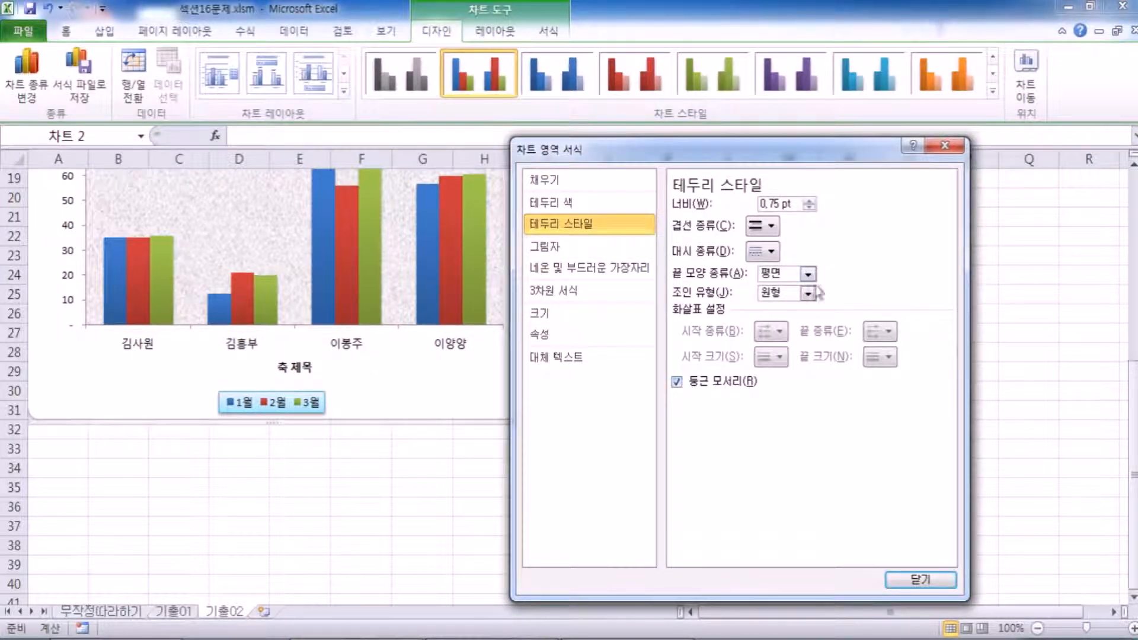
Set the chart area's border width to 2 pt, close its formatting settings and deselect the chart.
left_click(809, 201)
left_click(809, 200)
left_click(810, 201)
left_click(809, 201)
left_click(809, 201)
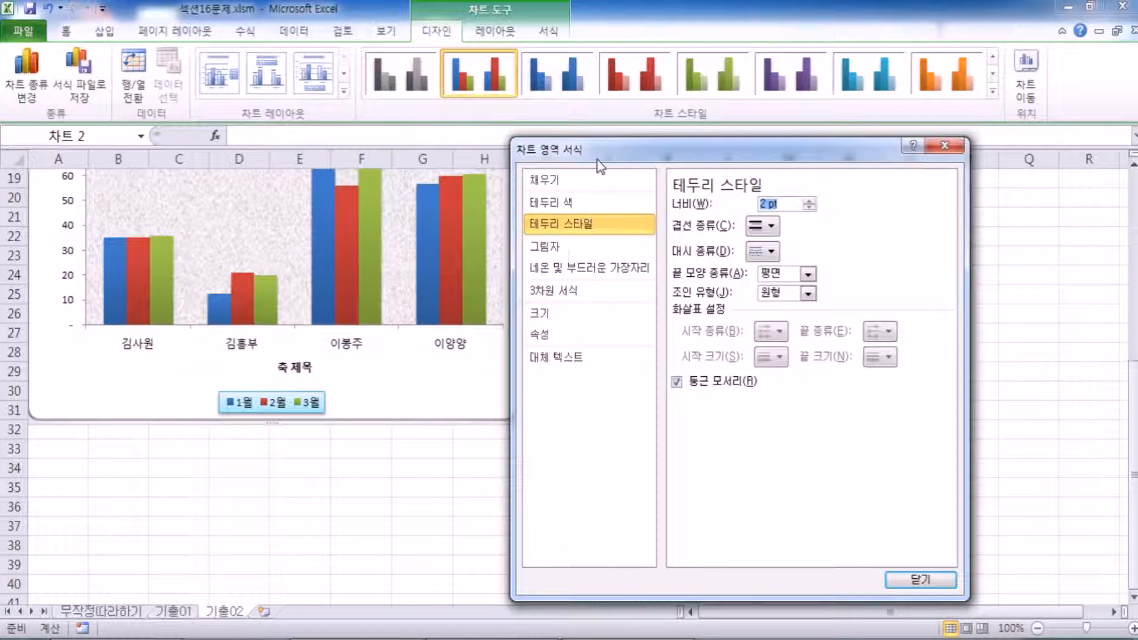
left_click_drag(599, 166, 731, 82)
left_click(465, 387)
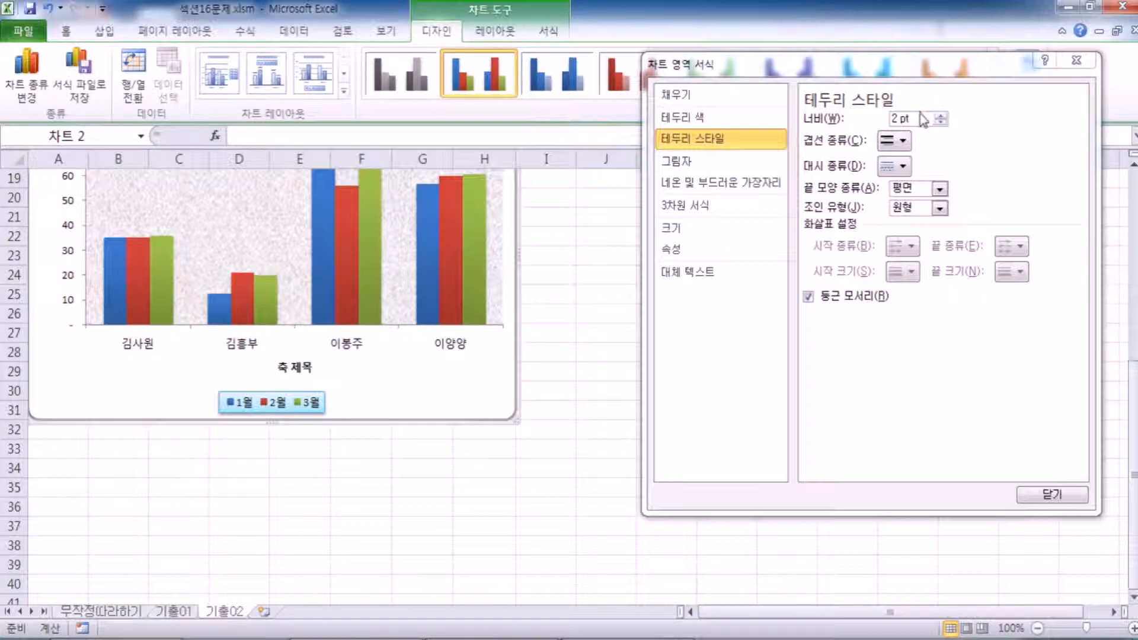
left_click(1051, 497)
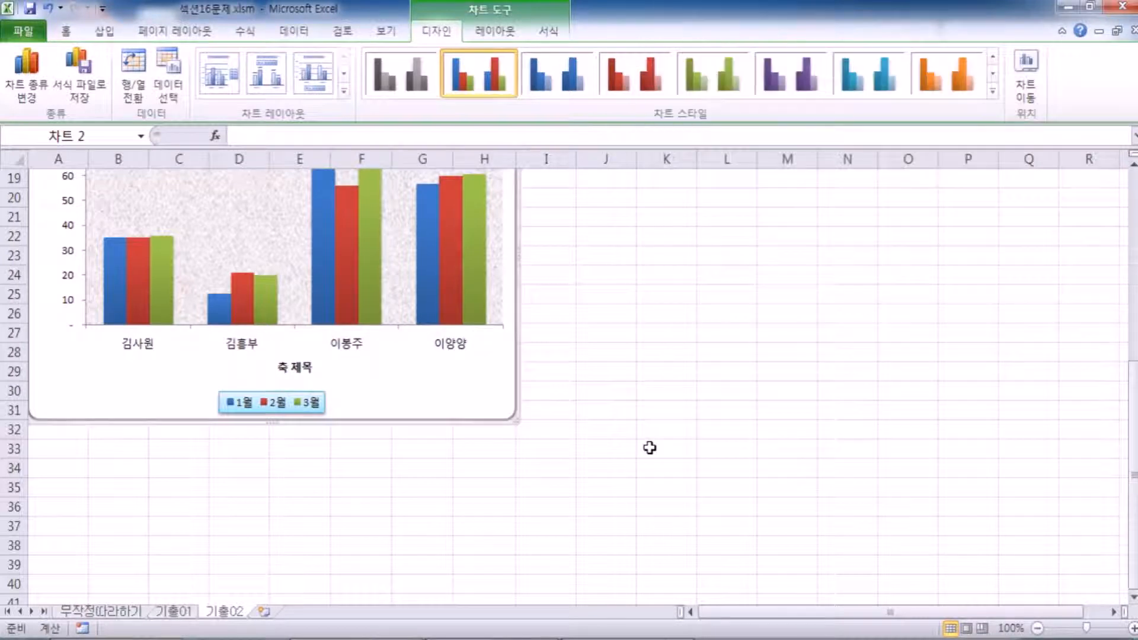
left_click(650, 446)
scroll(561, 462, "up", 4)
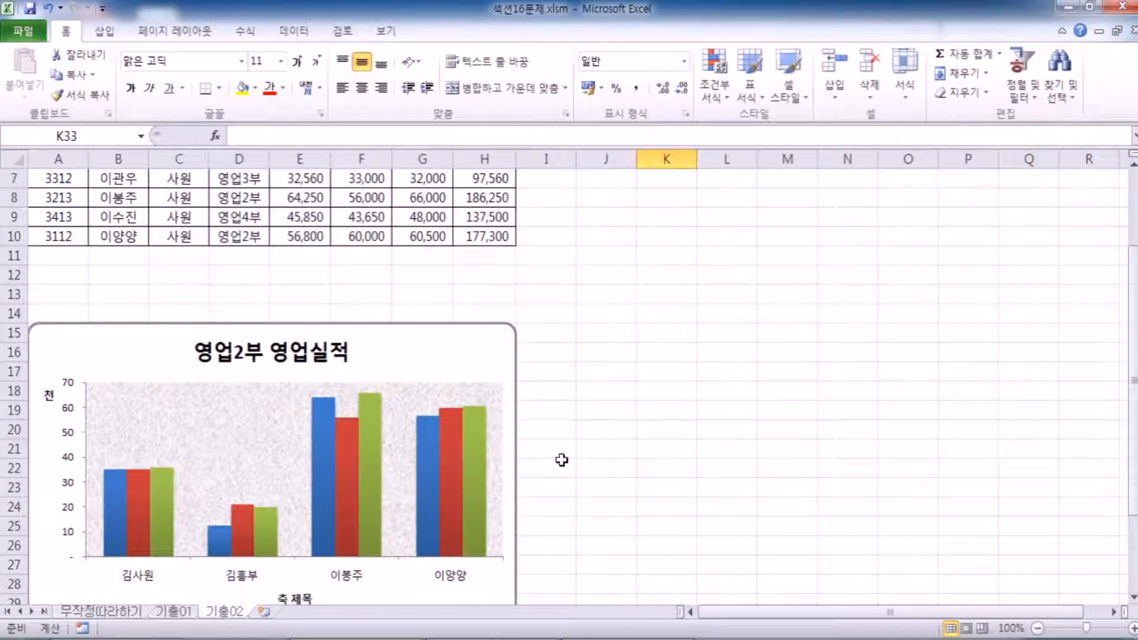